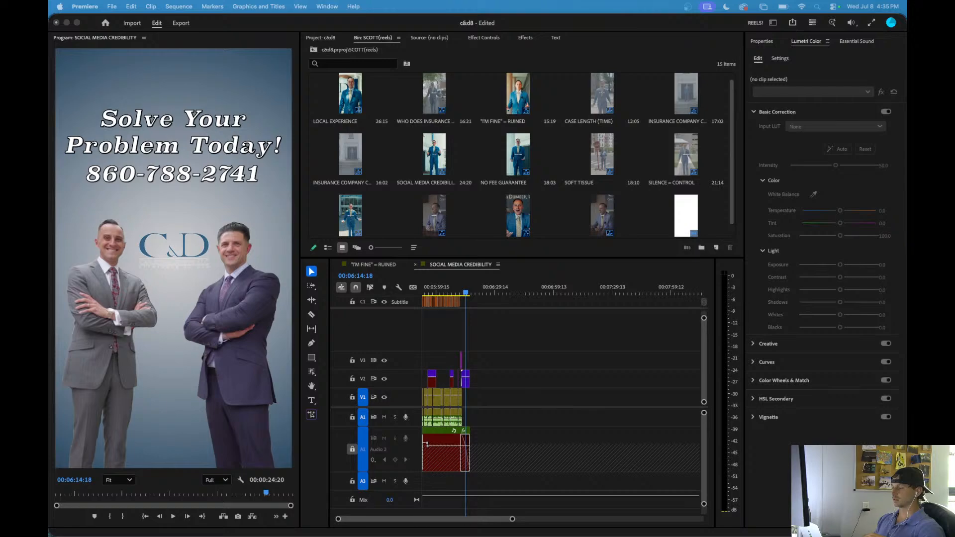
# - Play the SOCIAL MEDIA CREDIBILITY sequence briefly from its beginning, with the whole edit in view
pyautogui.click(469, 340)
pyautogui.moveTo(450, 291); pyautogui.dragTo(397, 293)
pyautogui.press('space')
pyautogui.press('=')
pyautogui.press('=')
pyautogui.press('=')
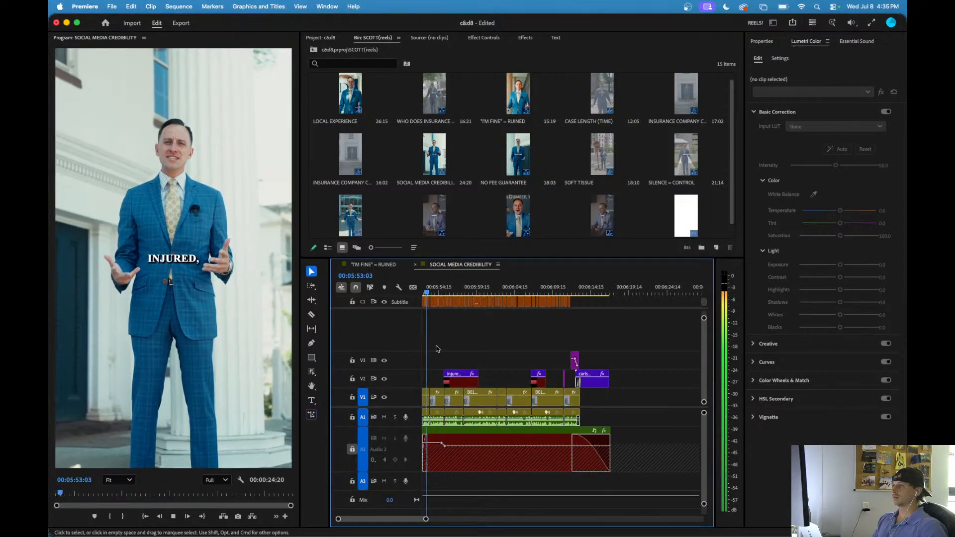
pyautogui.press('-')
pyautogui.press('space')
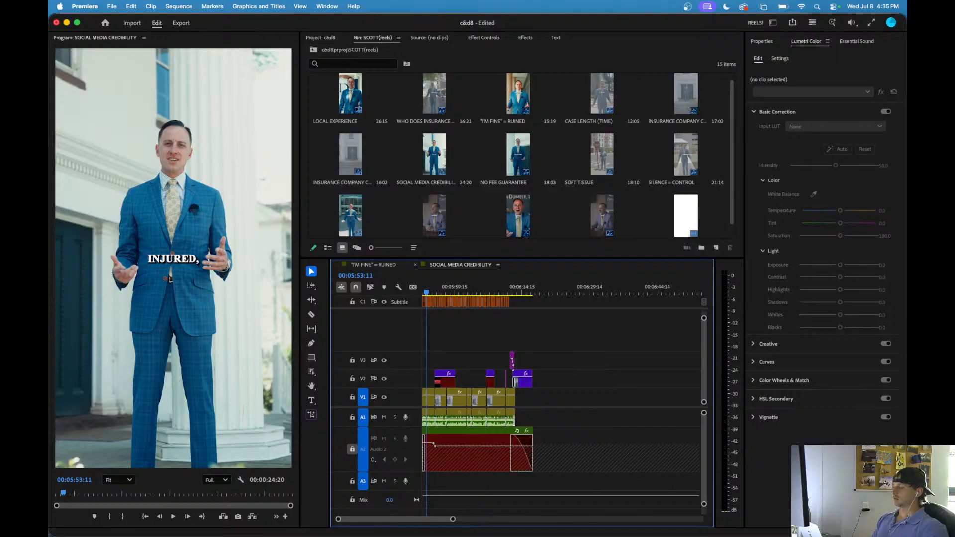
# - Switch to the C&D 2026 Content Calendar in Chrome and look through the June sheet and the July sheet
pyautogui.press('super+Tab')
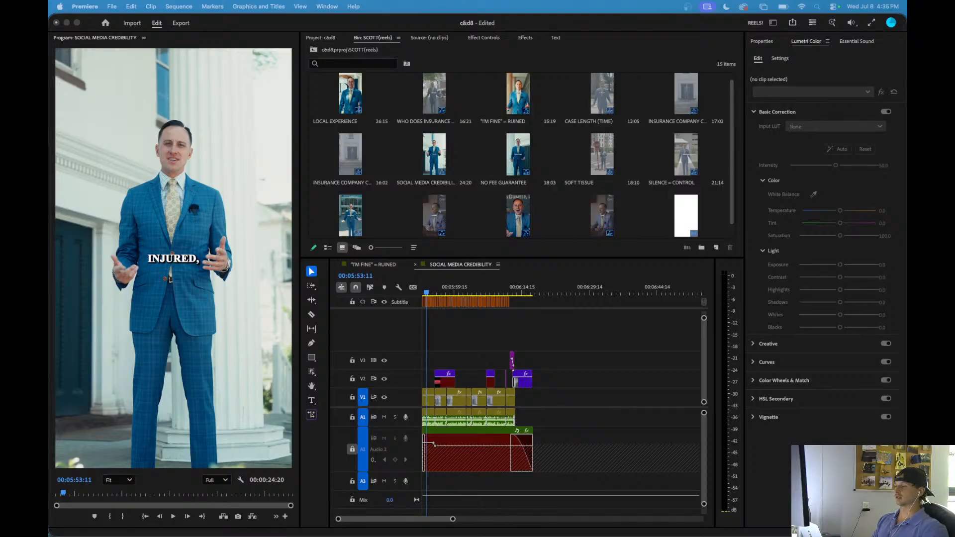
pyautogui.moveTo(348, 536); pyautogui.dragTo(349, 73)
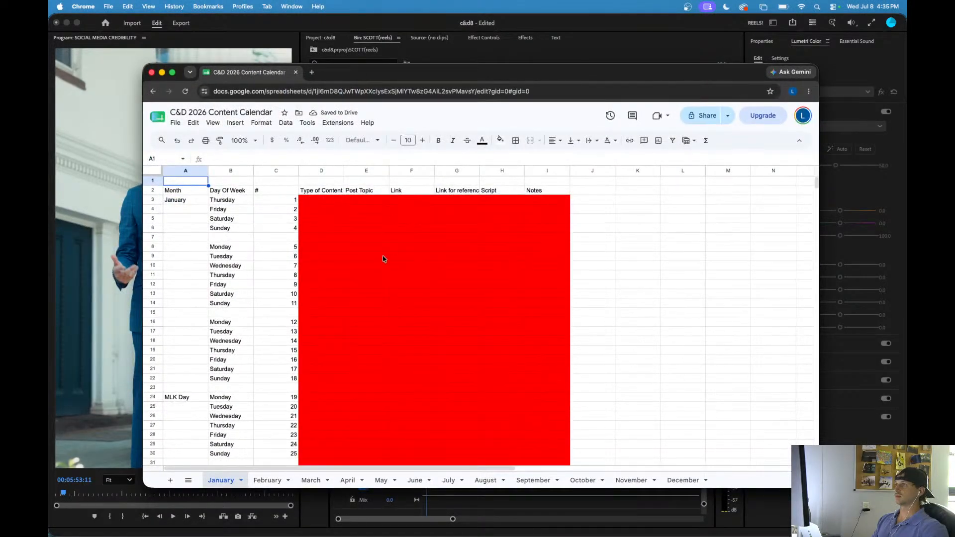
pyautogui.click(381, 480)
pyautogui.click(415, 480)
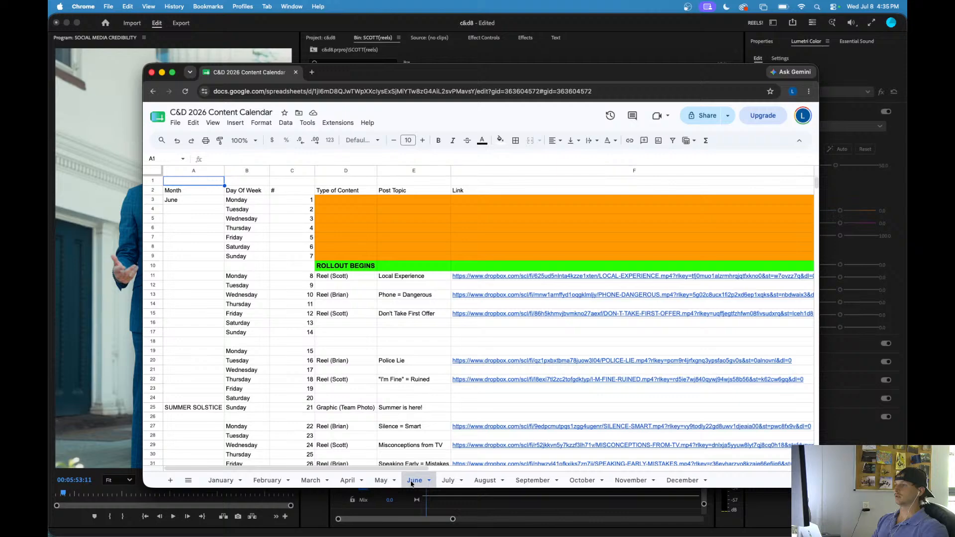
pyautogui.scroll(-5, 463, 402)
pyautogui.click(449, 480)
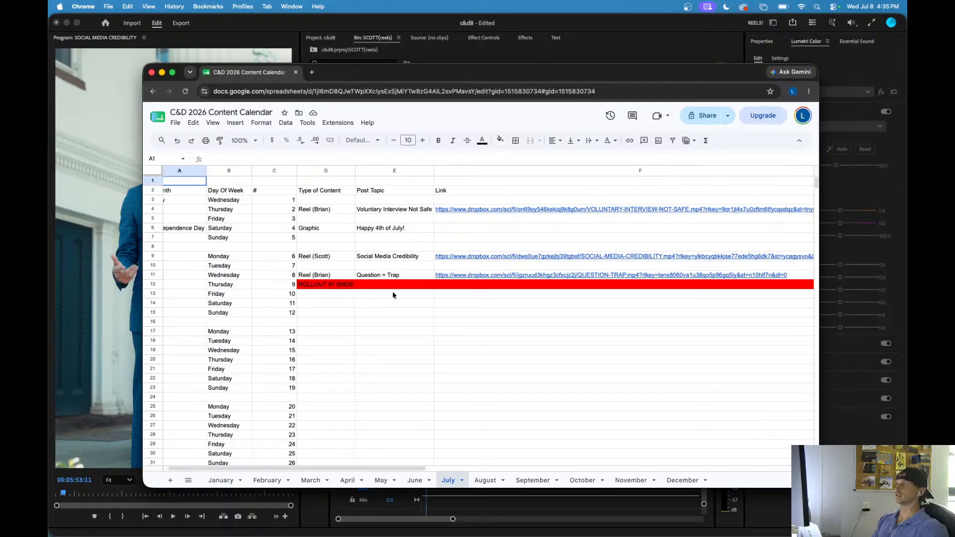
# - Examine the July schedule's content types, post topics and links up to the end of rollout #1
pyautogui.hscroll(8, 393, 294)
pyautogui.hscroll(-8, 393, 295)
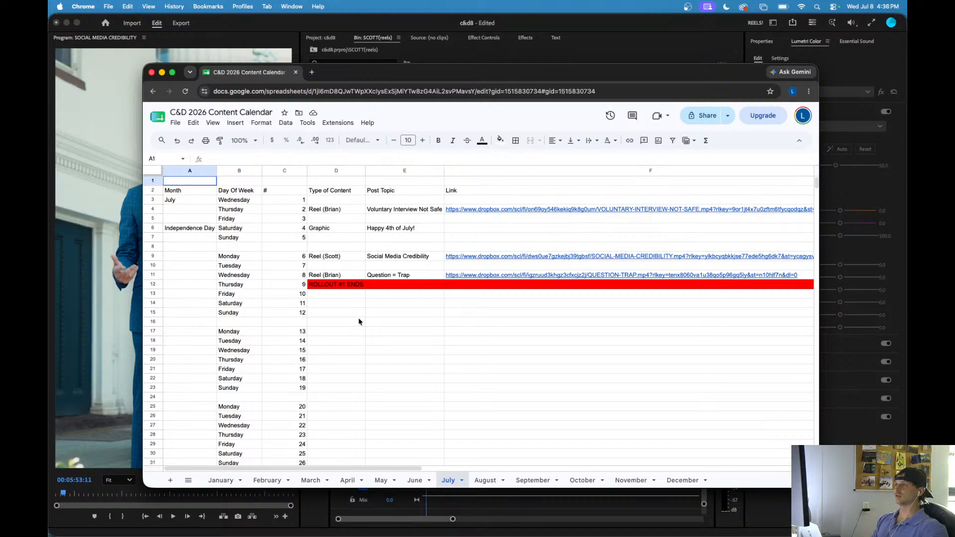
pyautogui.hscroll(2, 359, 322)
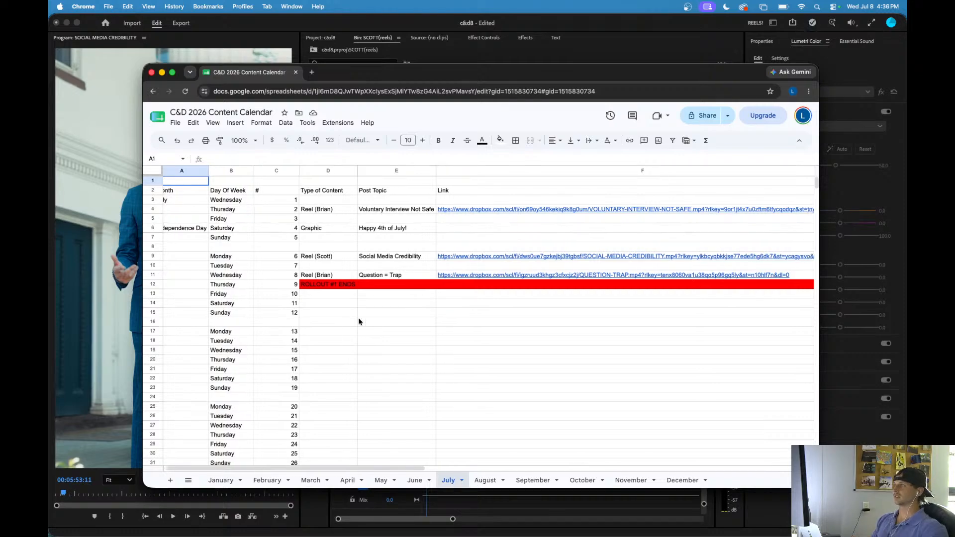
pyautogui.hscroll(-2, 360, 322)
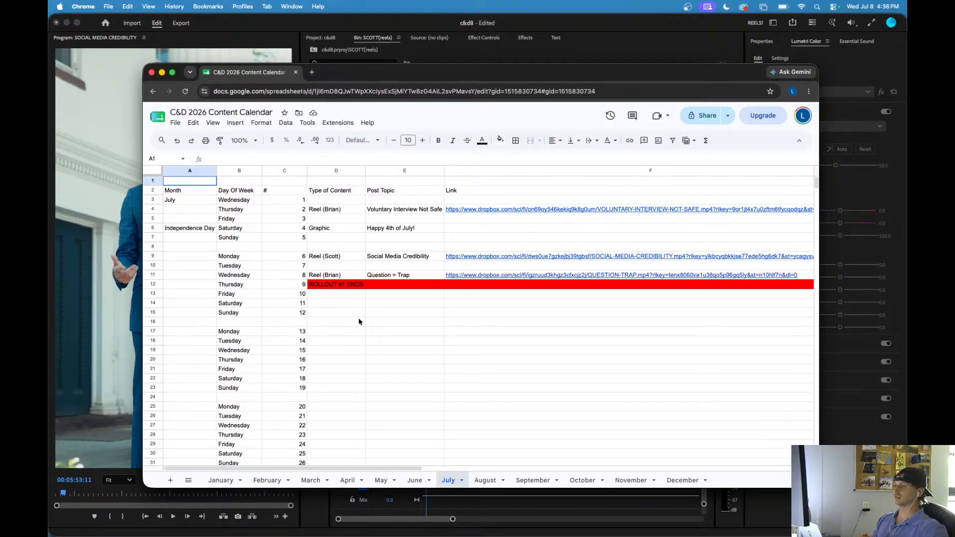
pyautogui.hscroll(6, 399, 329)
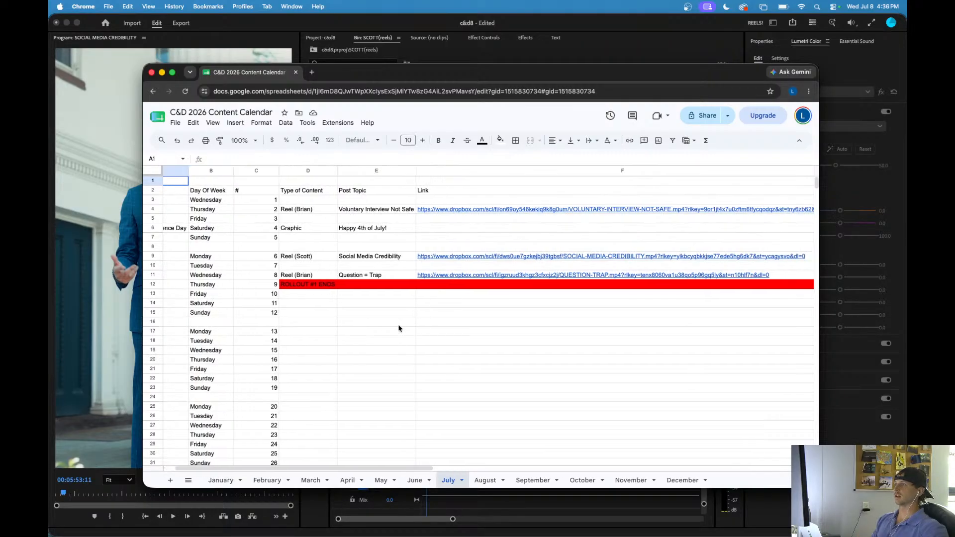
pyautogui.hscroll(-6, 398, 329)
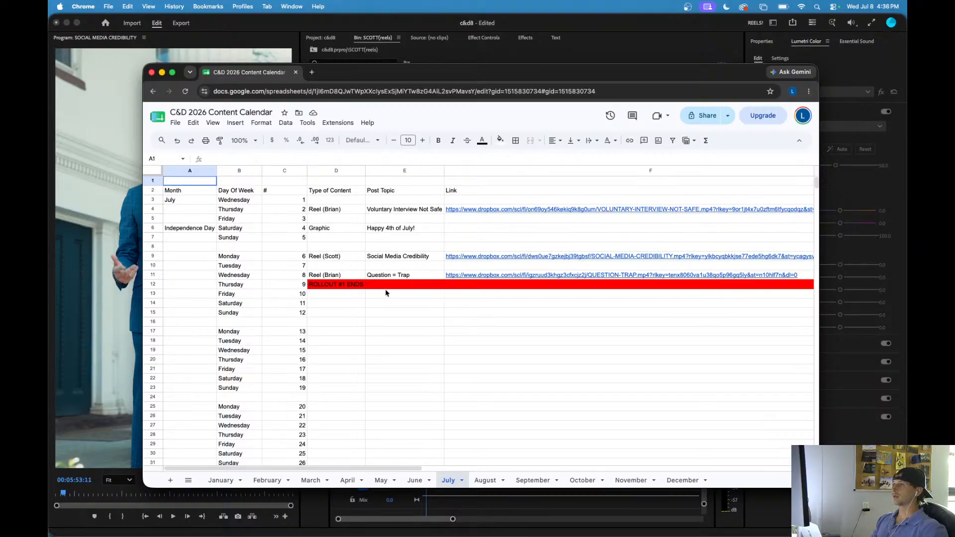
pyautogui.hscroll(1, 386, 290)
pyautogui.hscroll(-1, 300, 277)
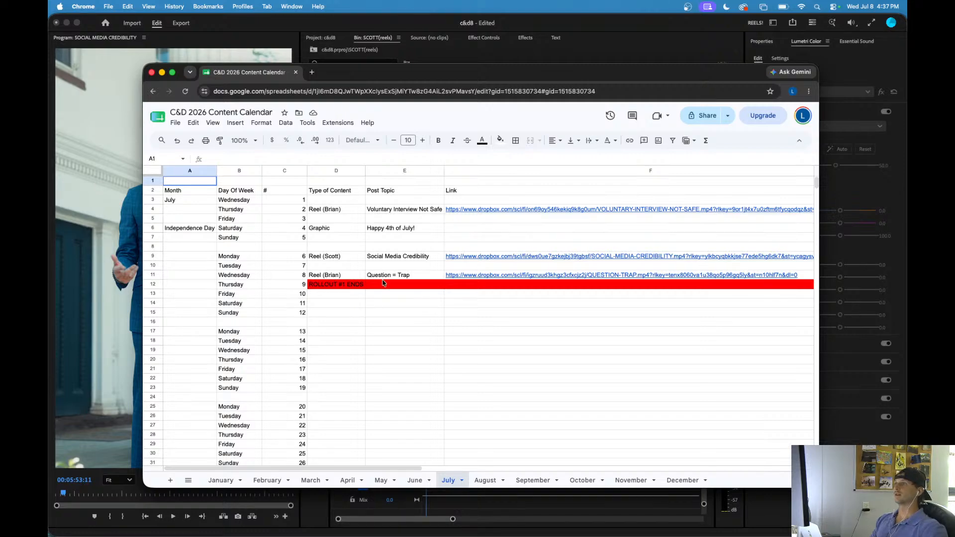
# - Return to Premiere and open the QUESTION = TRAP sequence from the other reels bin in the project
pyautogui.click(163, 73)
pyautogui.click(327, 38)
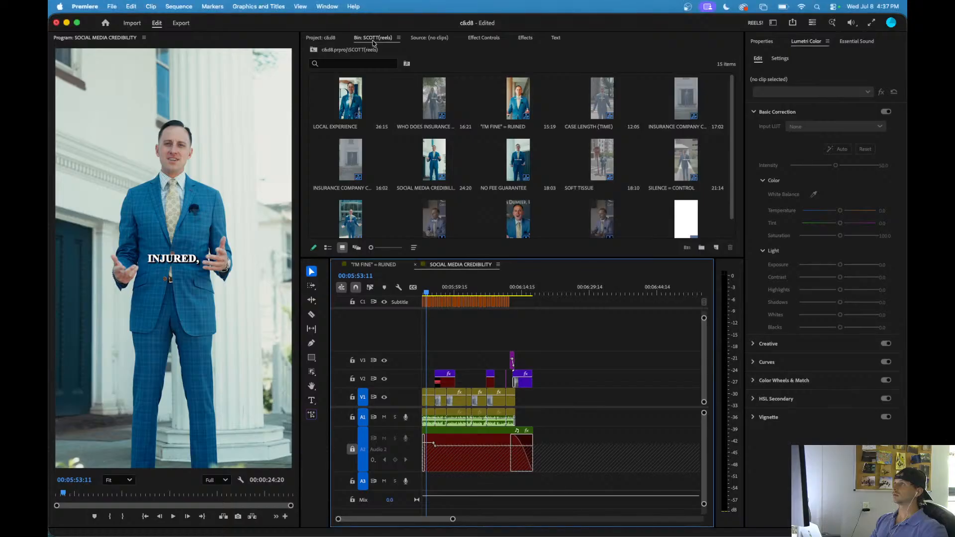
pyautogui.click(323, 38)
pyautogui.doubleClick(569, 160)
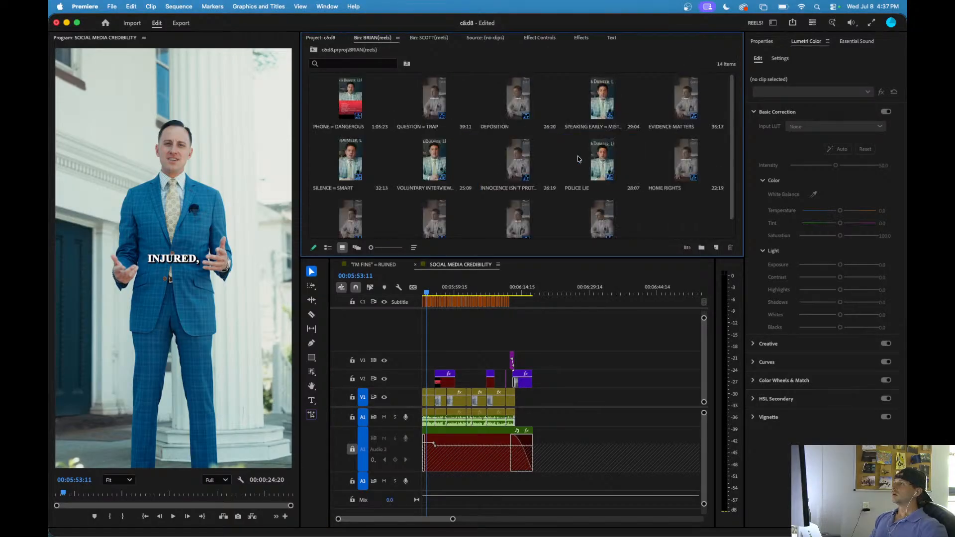
pyautogui.doubleClick(444, 111)
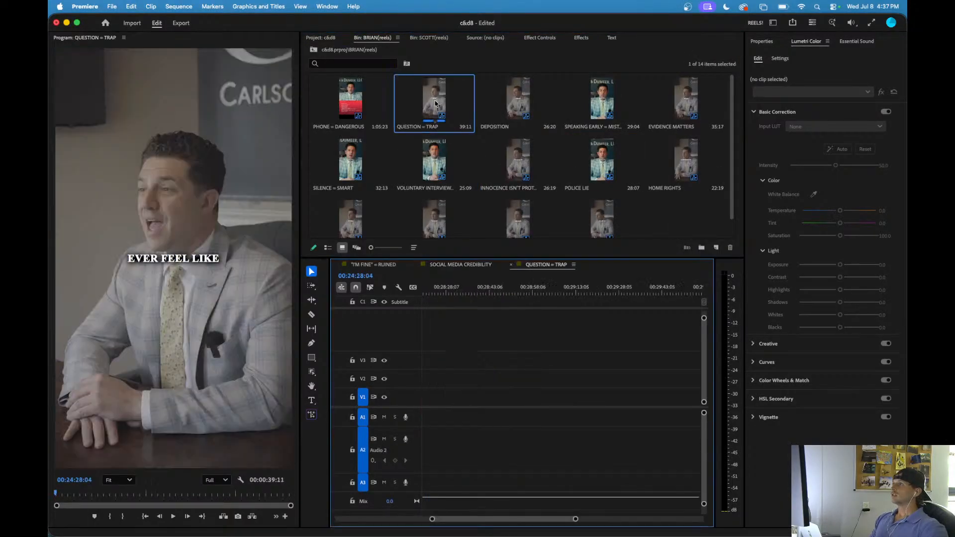
# - Preview the start of QUESTION = TRAP and close the "I'M FINE" = RUINED and SOCIAL MEDIA CREDIBILITY sequences
pyautogui.press('space')
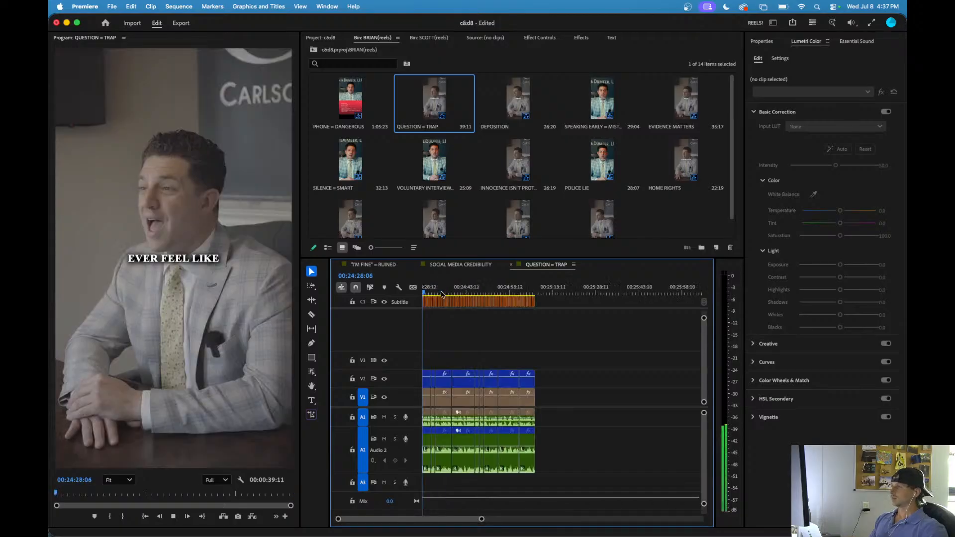
pyautogui.click(337, 264)
pyautogui.click(337, 264)
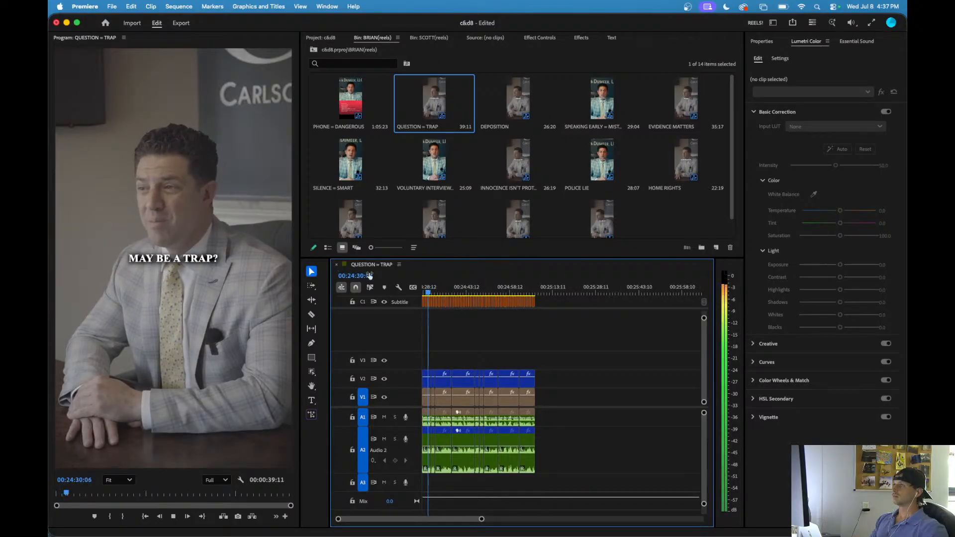
pyautogui.press('space')
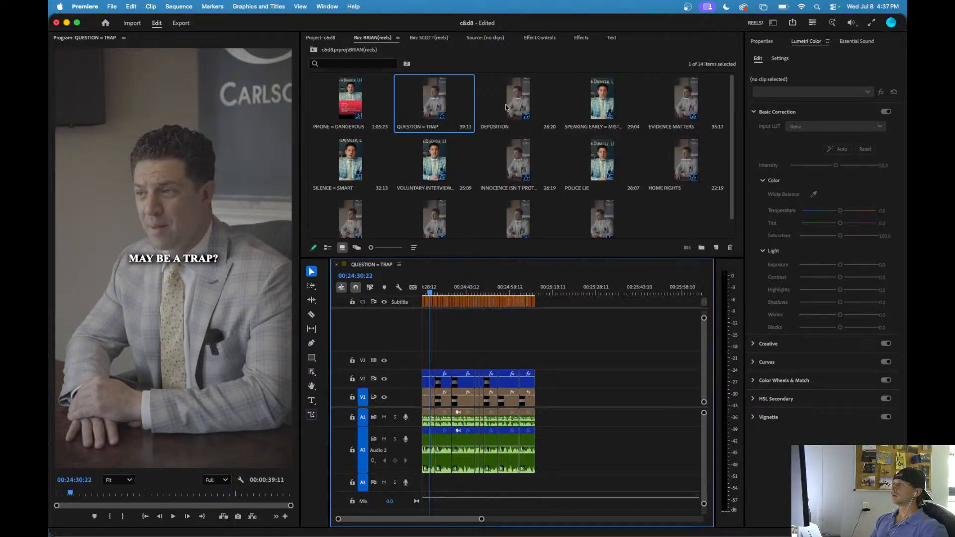
# - Copy the carlson&dumeer(OUTRO).mp4 clip from SPEAKING EARLY = MISTAKES onto V3 at the end of QUESTION = TRAP and preview it
pyautogui.doubleClick(601, 102)
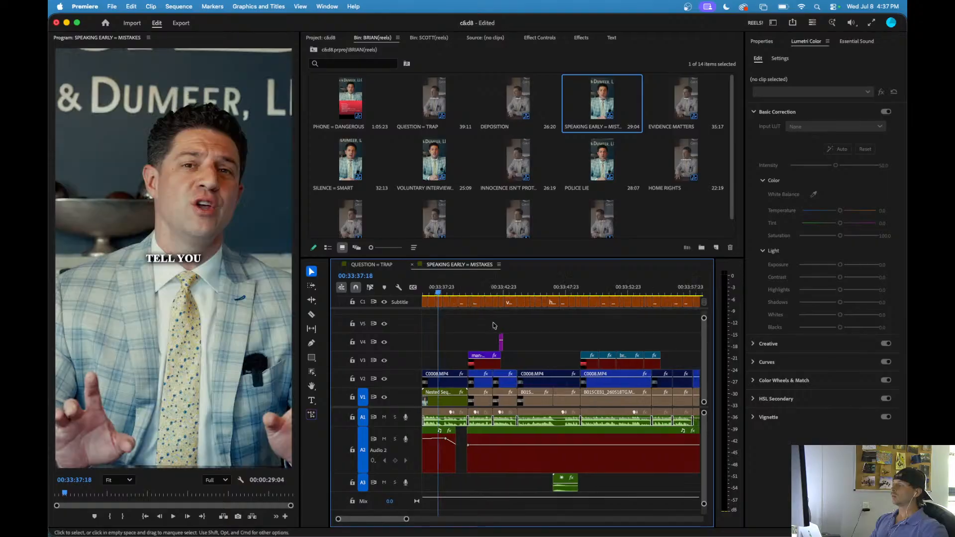
pyautogui.press('\\')
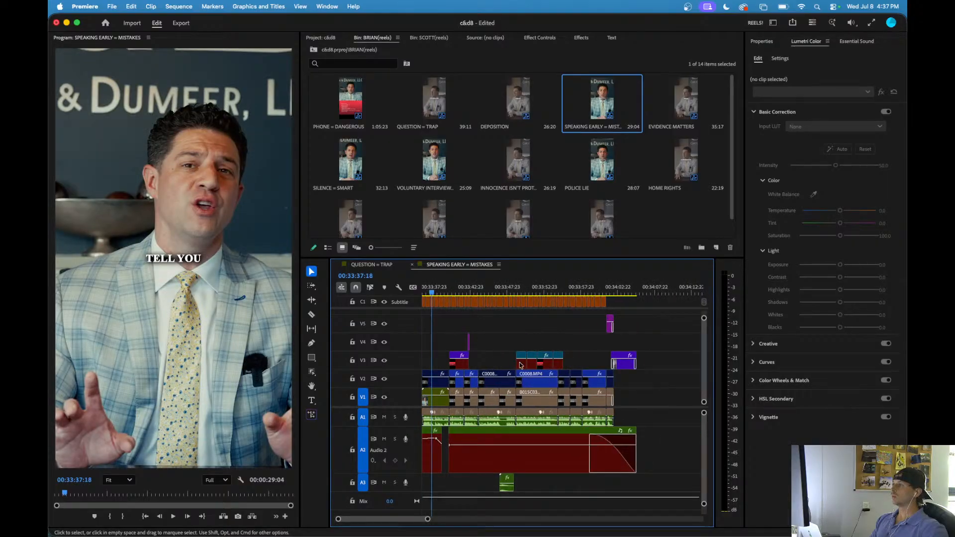
pyautogui.click(625, 369)
pyautogui.moveTo(625, 369); pyautogui.dragTo(526, 369)
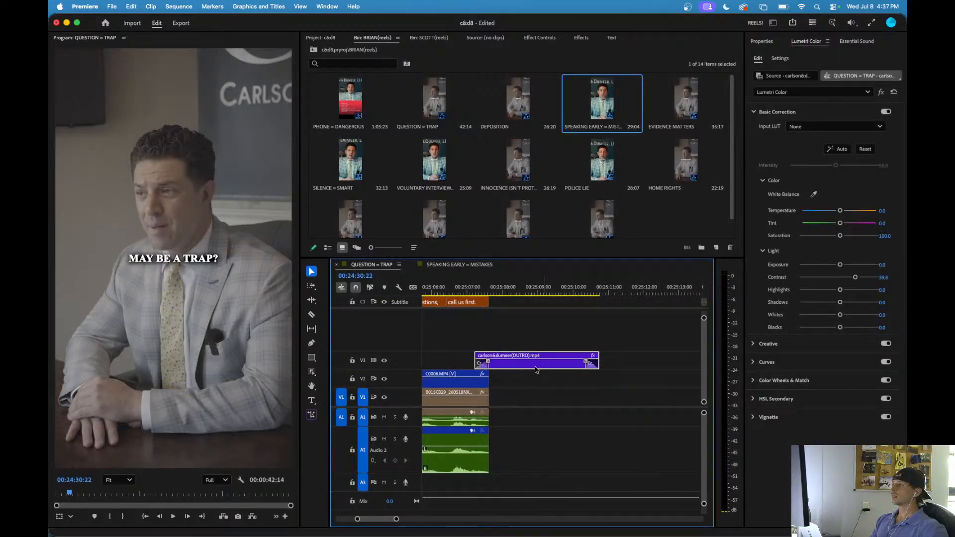
pyautogui.click(466, 292)
pyautogui.press('space')
pyautogui.press('-')
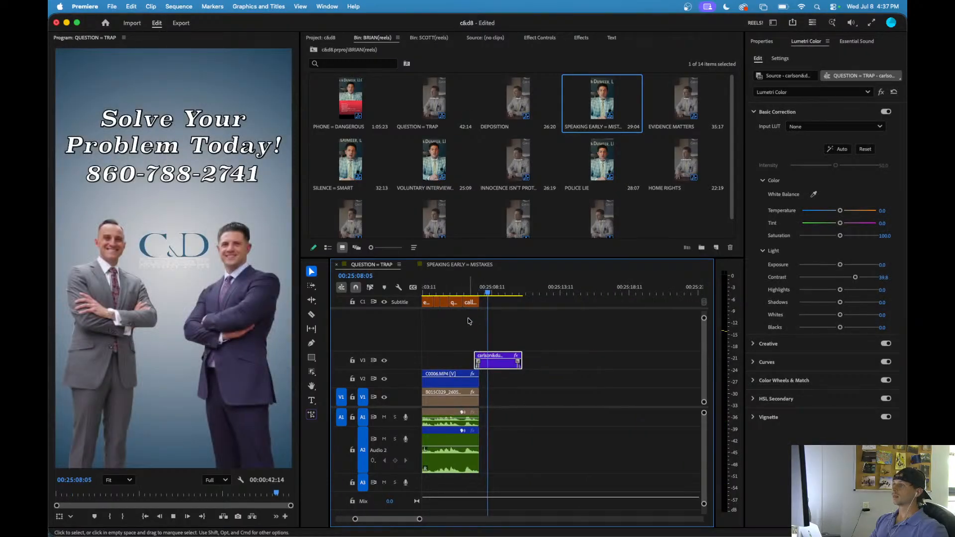
# - Play the opening seconds of QUESTION = TRAP from the start and review its layout
pyautogui.press('Home')
pyautogui.press('space')
pyautogui.scroll(-8, 450, 366)
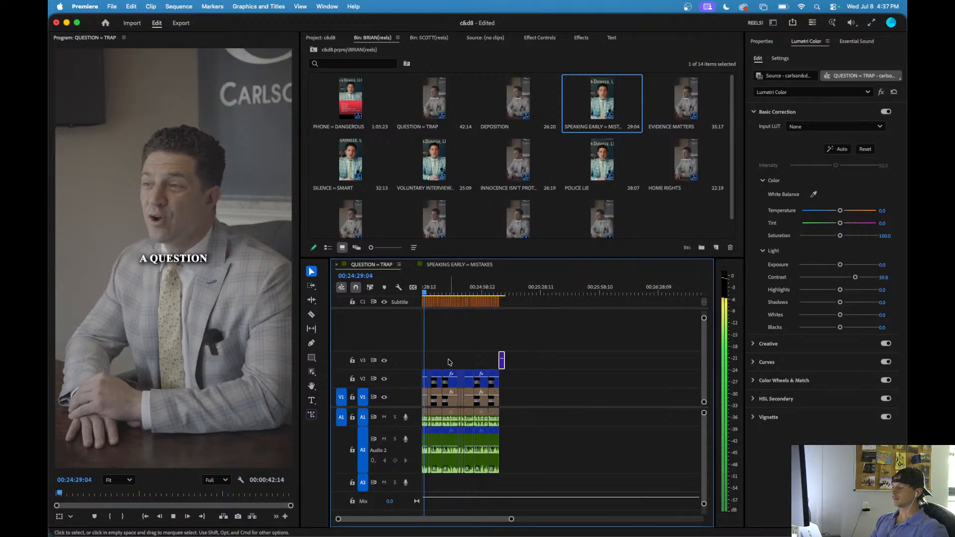
pyautogui.scroll(3, 450, 362)
pyautogui.scroll(3, 450, 363)
pyautogui.scroll(-2, 450, 365)
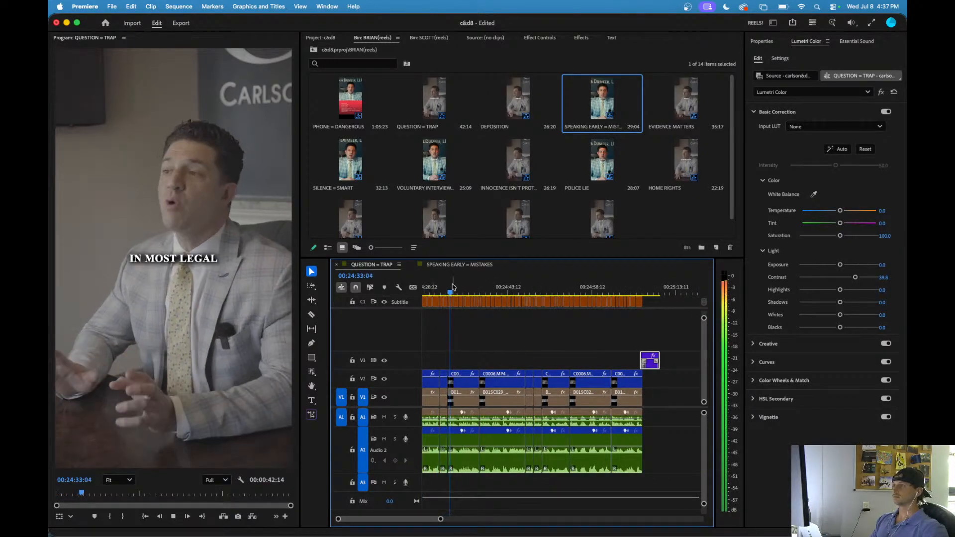
pyautogui.press('space')
# - Review the motion and Lumetri Color effects of the short C0008.MP4 clip on V2 in SPEAKING EARLY = MISTAKES and copy that clip
pyautogui.click(450, 266)
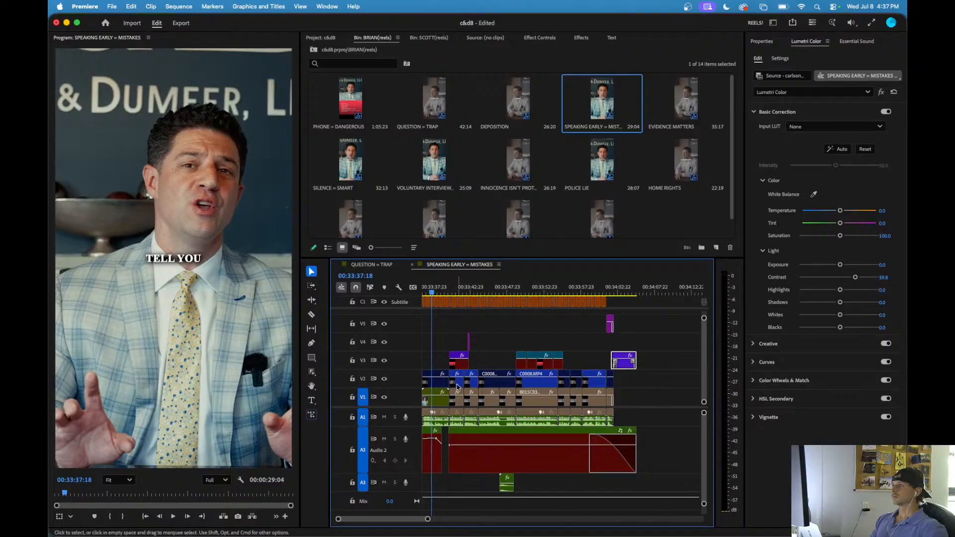
pyautogui.click(473, 383)
pyautogui.scroll(4, 472, 383)
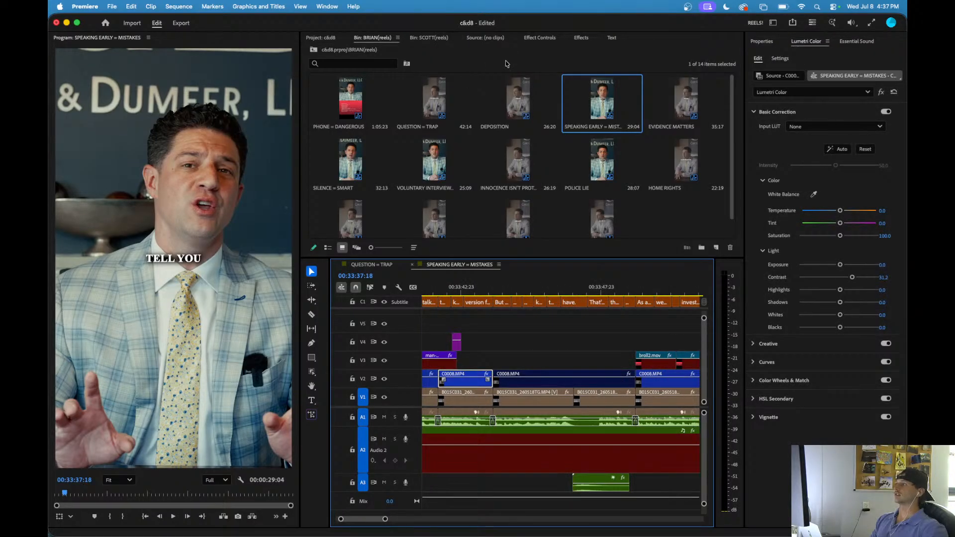
pyautogui.click(430, 39)
pyautogui.click(530, 39)
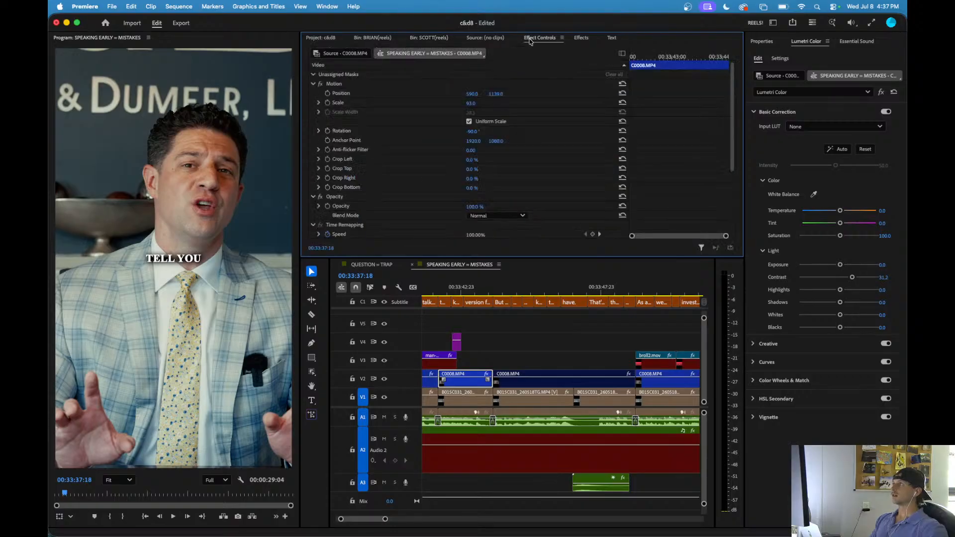
pyautogui.scroll(-5, 430, 190)
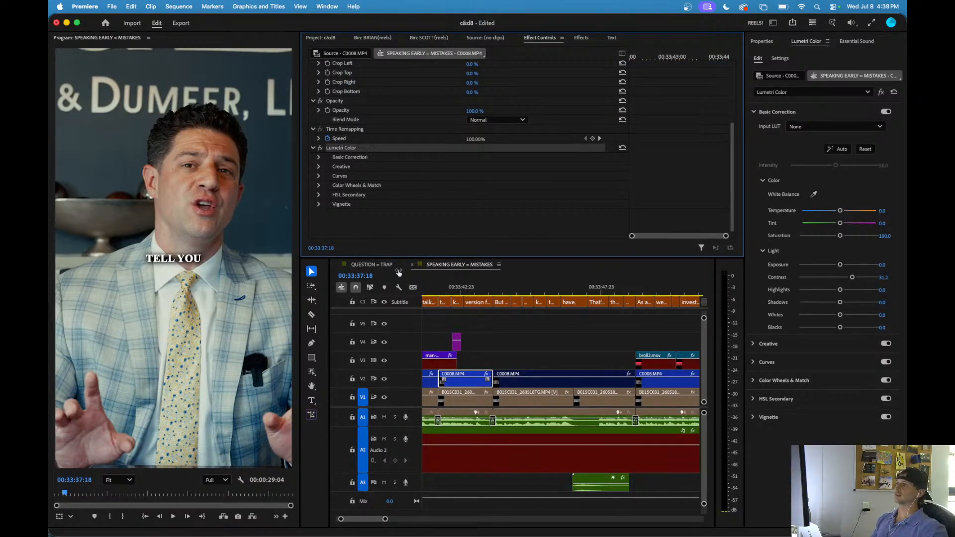
pyautogui.click(472, 387)
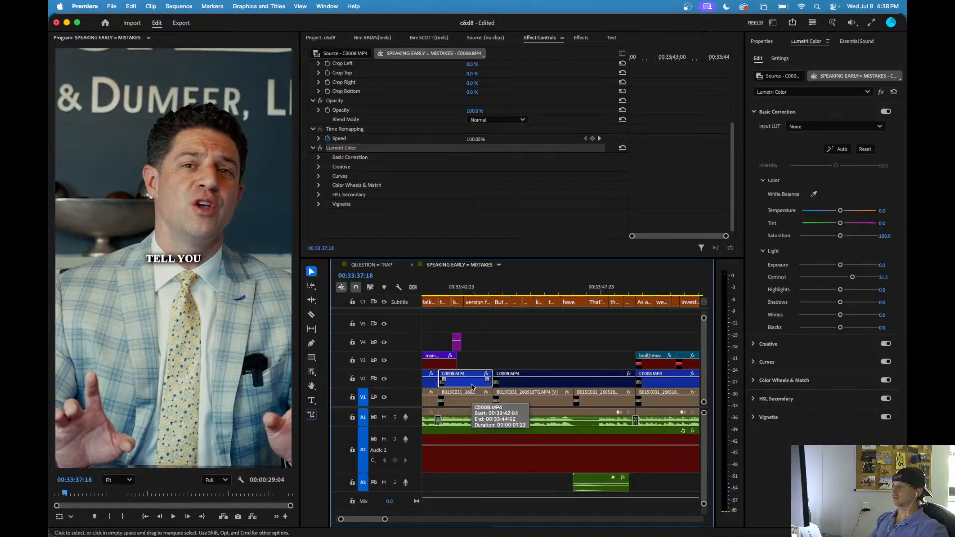
# - Paste the copied clip's attributes onto all V2 clips in QUESTION = TRAP and play the result from the start
pyautogui.click(373, 265)
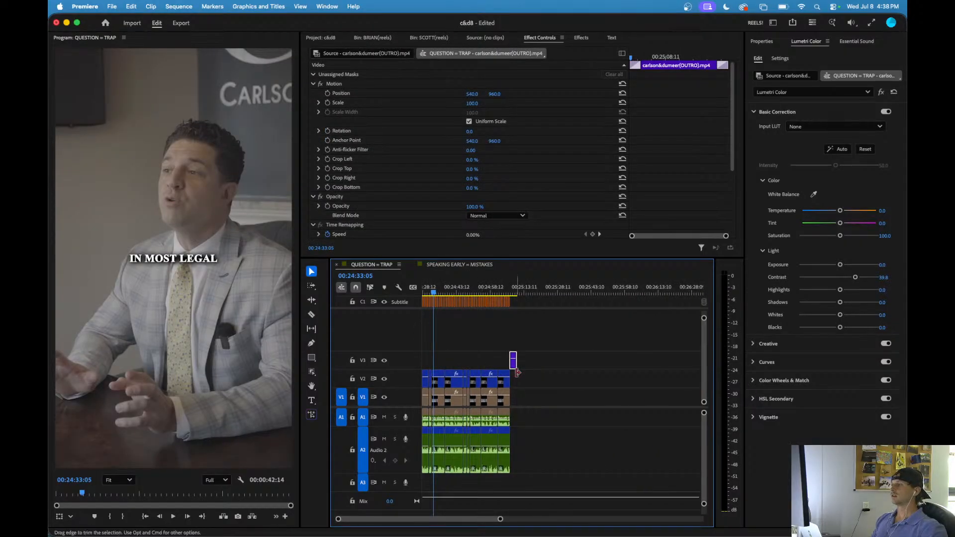
pyautogui.moveTo(526, 369); pyautogui.dragTo(419, 380)
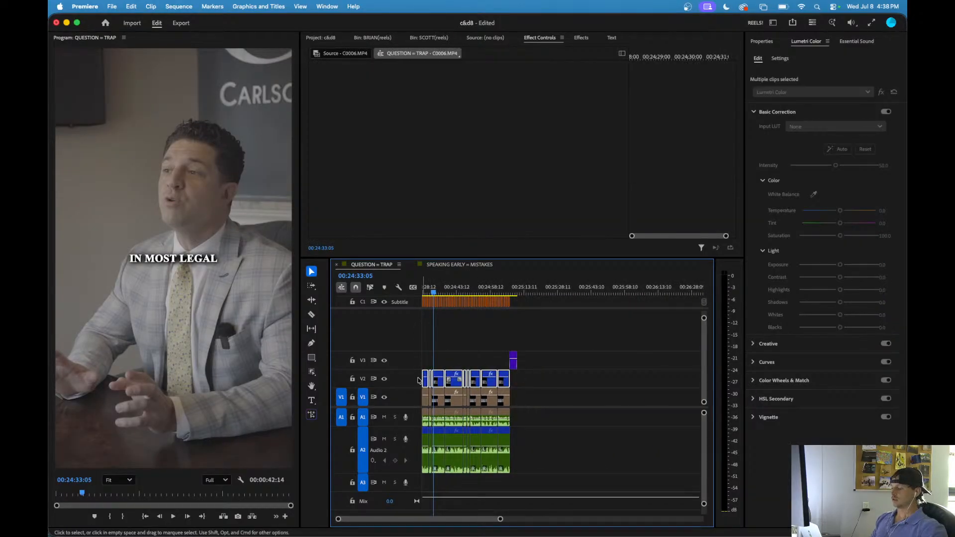
pyautogui.press('super+alt+v')
pyautogui.click(541, 435)
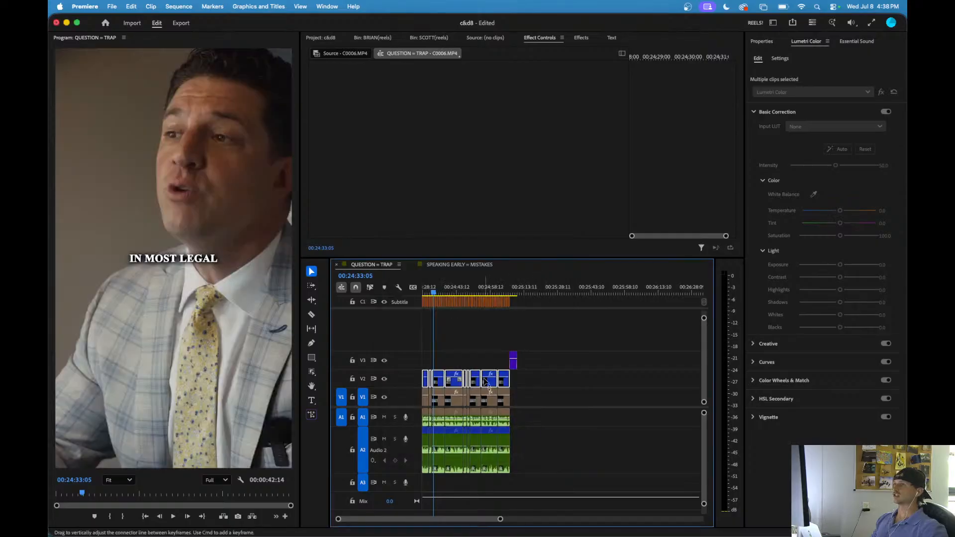
pyautogui.click(419, 293)
pyautogui.press('space')
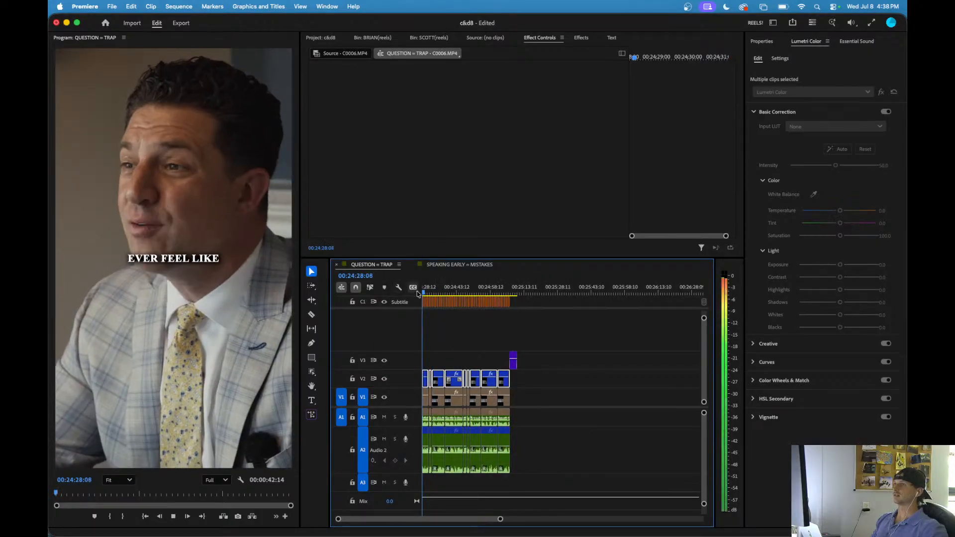
pyautogui.press('space')
# - Reframe the first C0006.MP4 clip on V2 to position 564, 1059 and scale 74, and play the result
pyautogui.press('\\')
pyautogui.press('=')
pyautogui.click(452, 354)
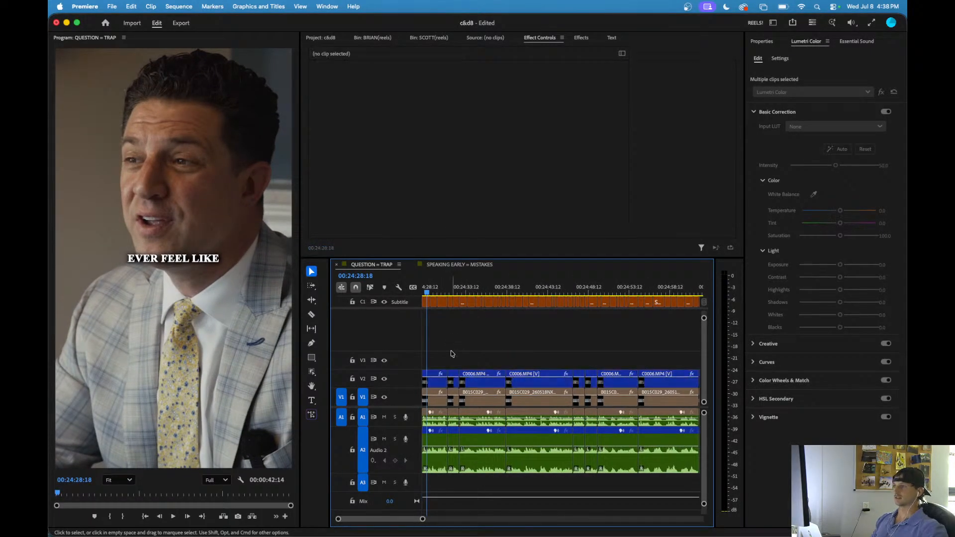
pyautogui.click(434, 379)
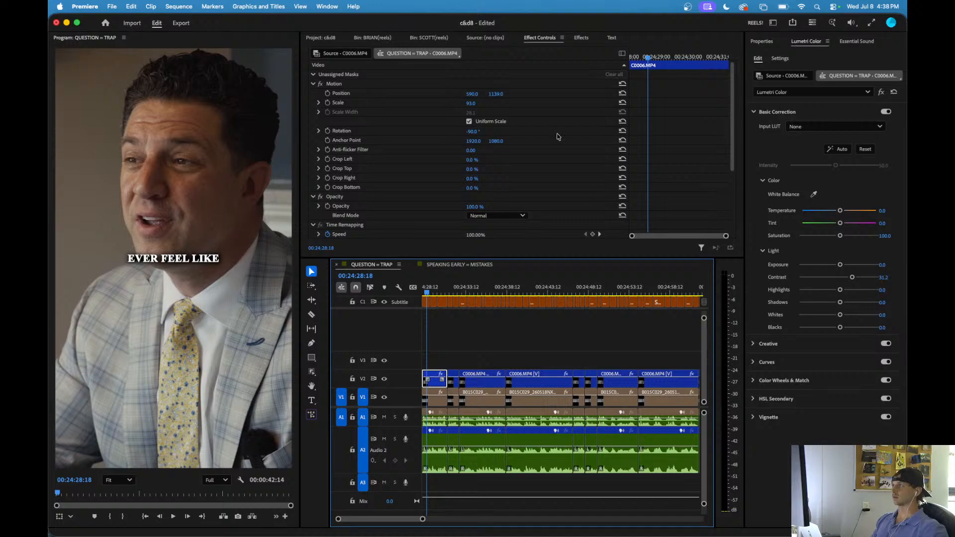
pyautogui.moveTo(471, 103)
pyautogui.mouseDown()
pyautogui.moveTo(461, 103)
pyautogui.moveTo(493, 96)
pyautogui.moveTo(472, 94)
pyautogui.mouseUp()
pyautogui.press('space')
pyautogui.press('space')
pyautogui.press('space')
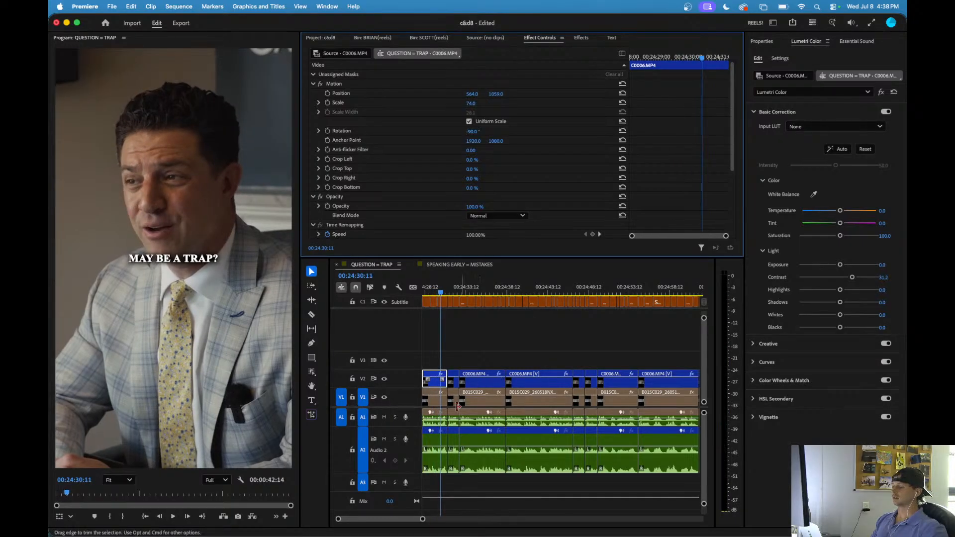
# - Replay the opening of QUESTION = TRAP and check the framing across the cuts between the first three V2 clips
pyautogui.moveTo(442, 292); pyautogui.dragTo(409, 291)
pyautogui.press('space')
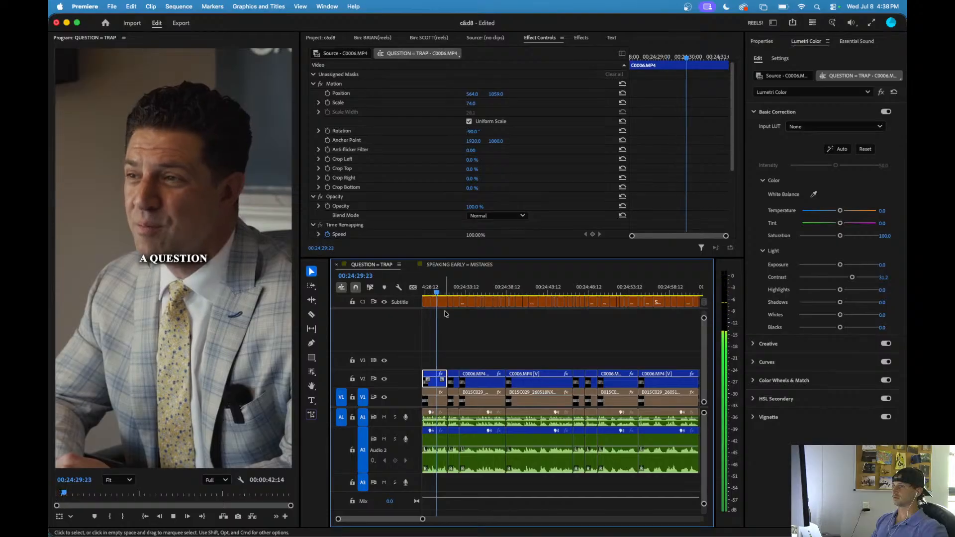
pyautogui.scroll(5, 441, 326)
pyautogui.press('space')
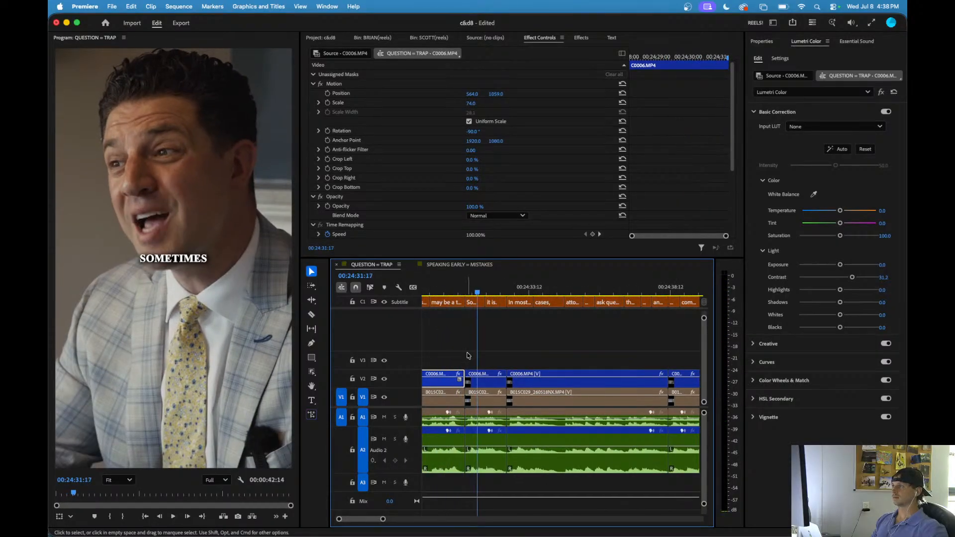
pyautogui.press('space')
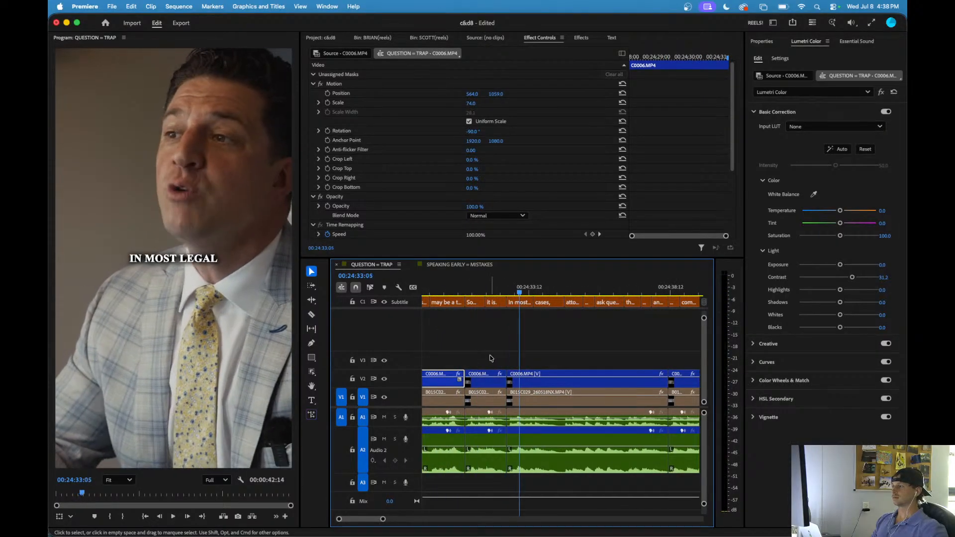
pyautogui.scroll(-2, 490, 358)
pyautogui.click(468, 290)
pyautogui.press('space')
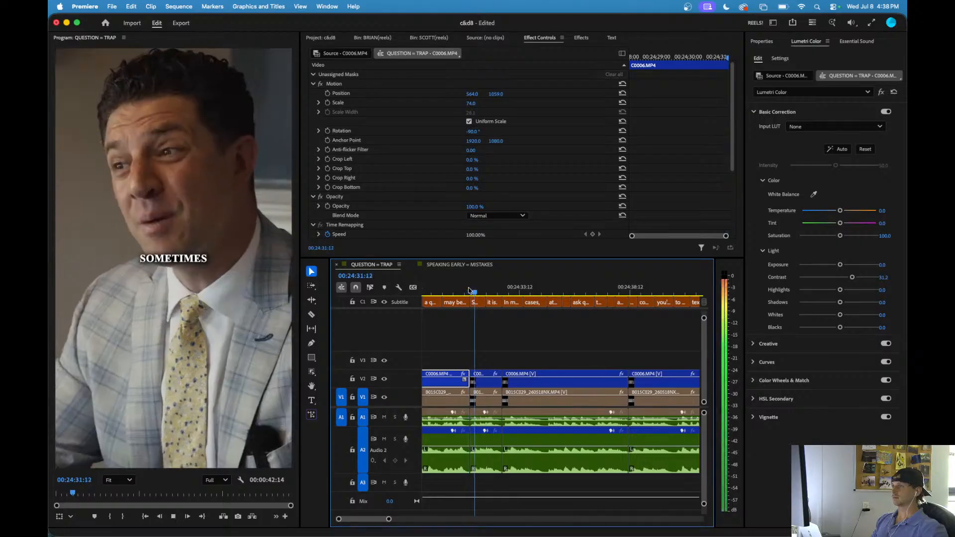
pyautogui.press('space')
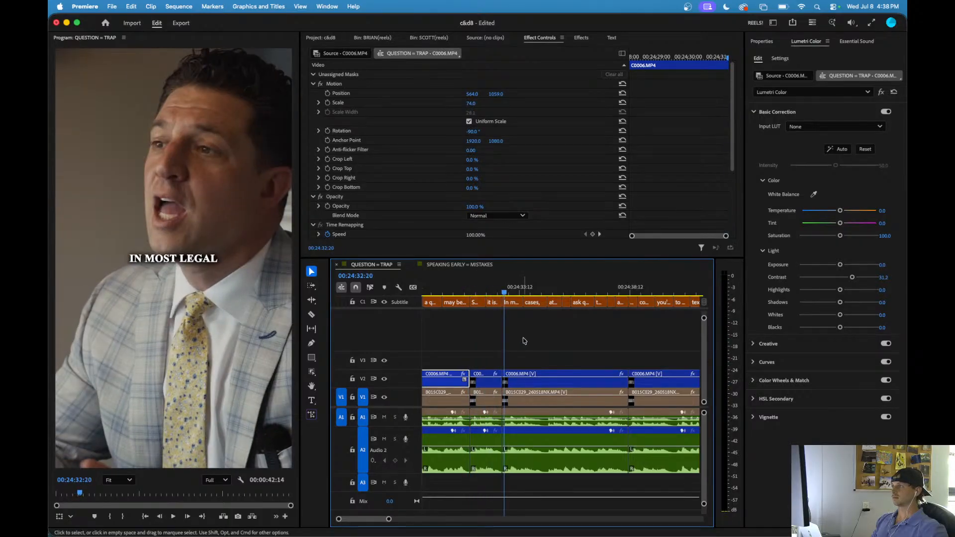
# - Disable the third C0006.MP4 clip on V2, at the "In most legal cases" line, and check the V1 shot beneath it
pyautogui.click(523, 387)
pyautogui.press('shift+super+e')
pyautogui.press('space')
pyautogui.scroll(-3, 522, 387)
pyautogui.press('space')
pyautogui.click(520, 403)
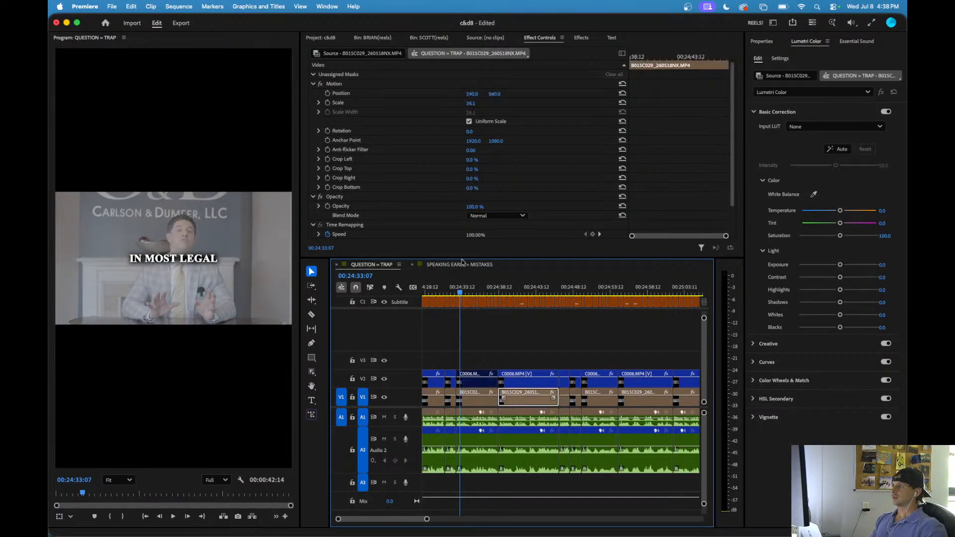
# - Copy the B015C031_260518TG.MP4 clip on V1 in the SPEAKING EARLY = MISTAKES sequence
pyautogui.click(445, 266)
pyautogui.scroll(-3, 475, 361)
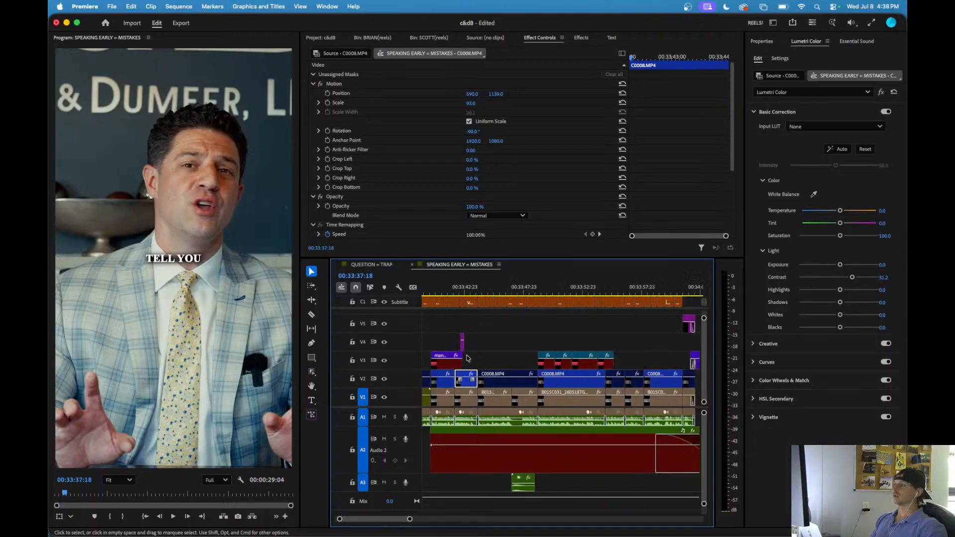
pyautogui.scroll(-3, 475, 360)
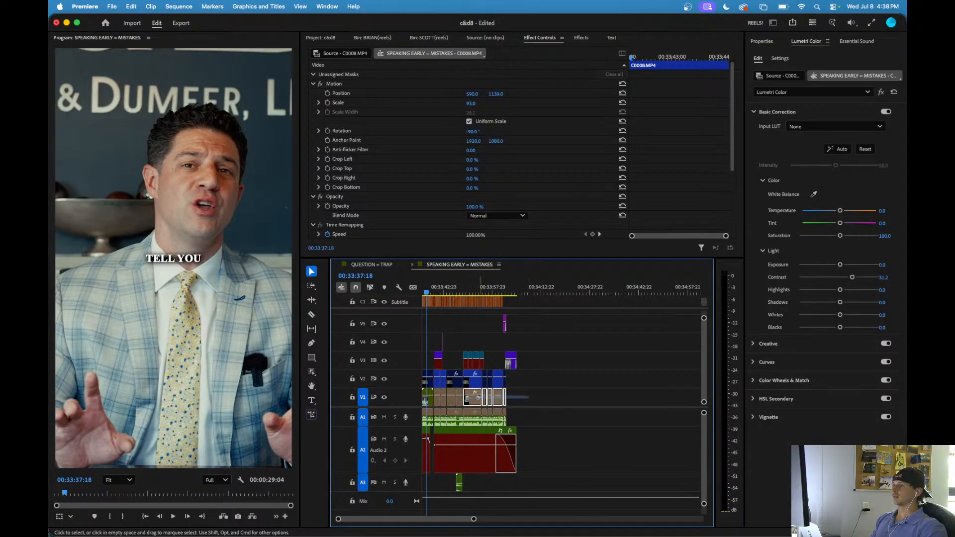
pyautogui.click(472, 402)
pyautogui.click(472, 400)
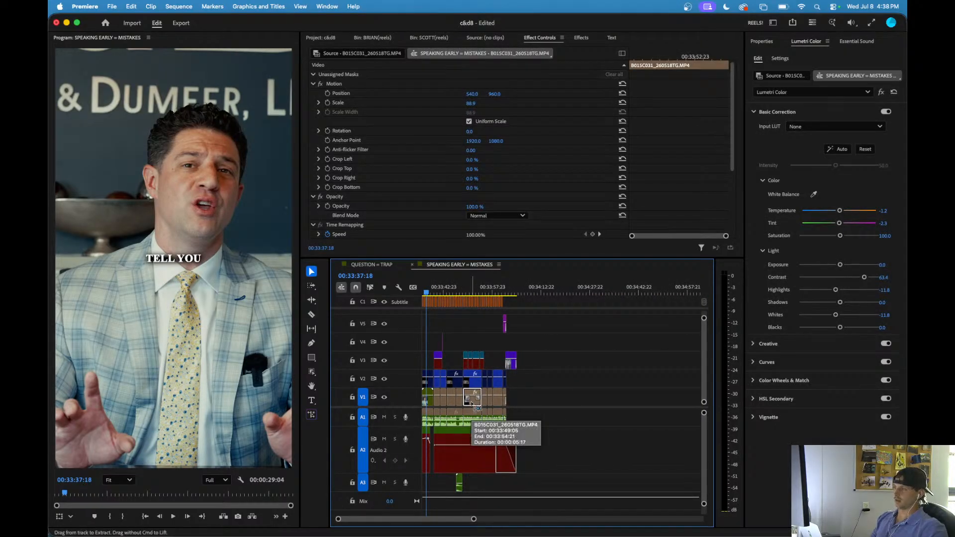
# - Paste the copied clip's motion, opacity, mask and Lumetri Color attributes onto all V1 clips in QUESTION = TRAP
pyautogui.click(371, 264)
pyautogui.scroll(-3, 525, 391)
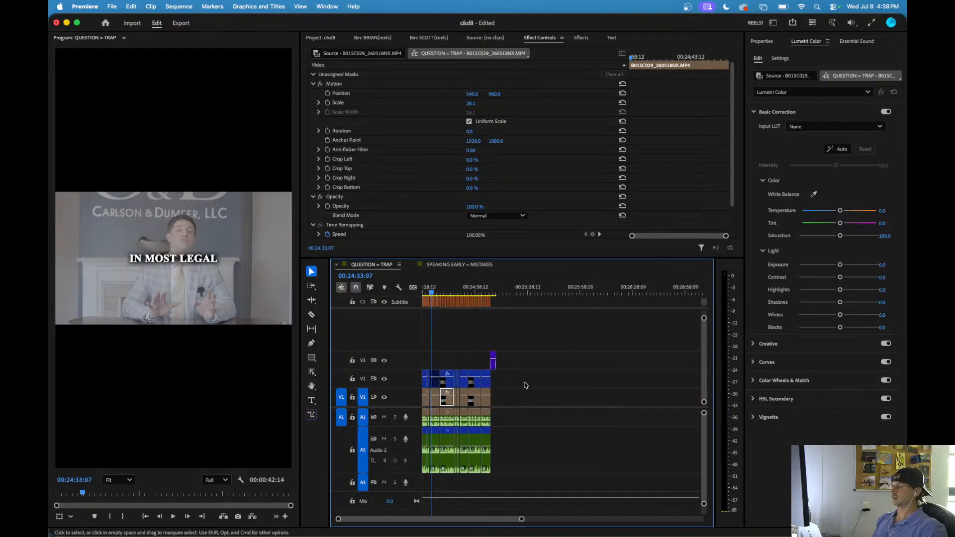
pyautogui.moveTo(533, 402); pyautogui.dragTo(421, 396)
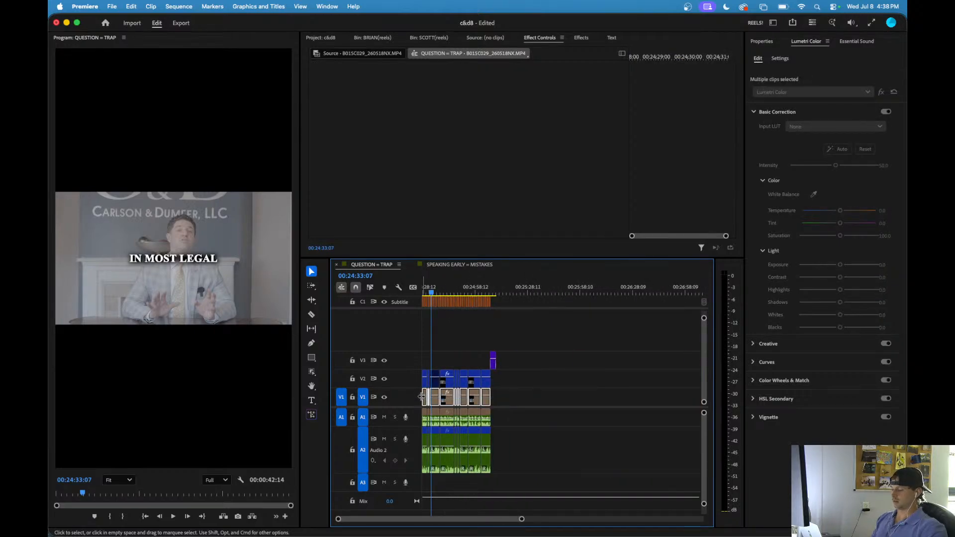
pyautogui.press('super+alt+v')
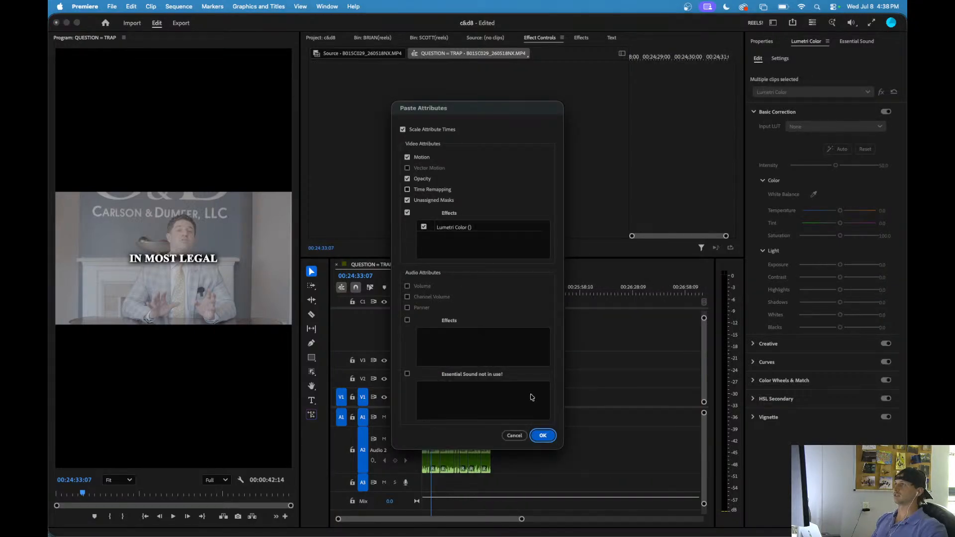
pyautogui.click(543, 436)
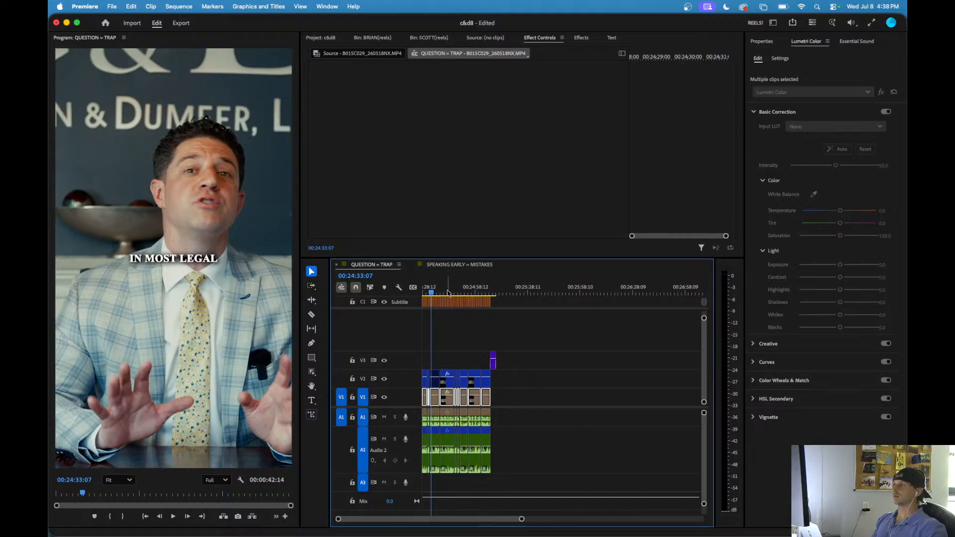
# - Play QUESTION = TRAP from the start and set the horizontal position of the V1 clip at "In most legal cases" to 461
pyautogui.moveTo(447, 293); pyautogui.dragTo(384, 289)
pyautogui.press('space')
pyautogui.press('=')
pyautogui.click(443, 341)
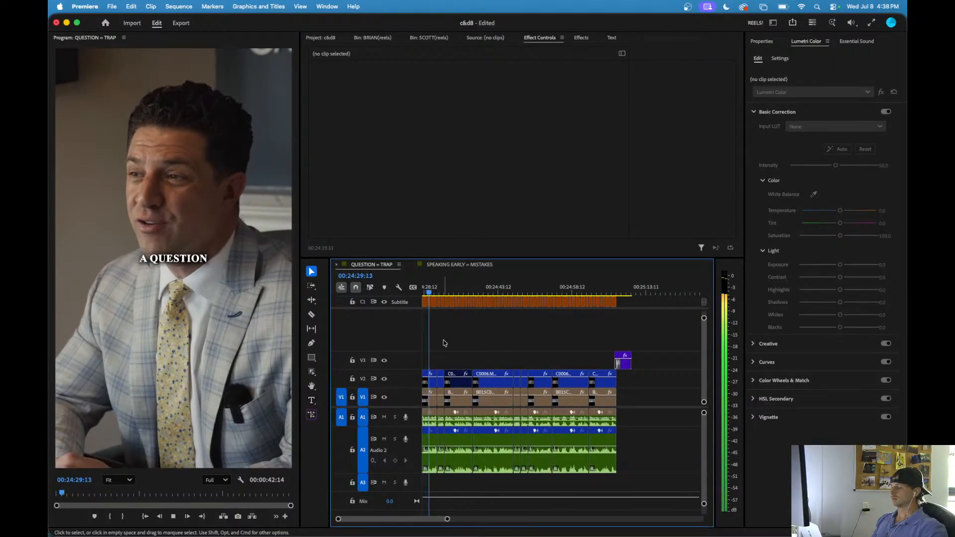
pyautogui.press('=')
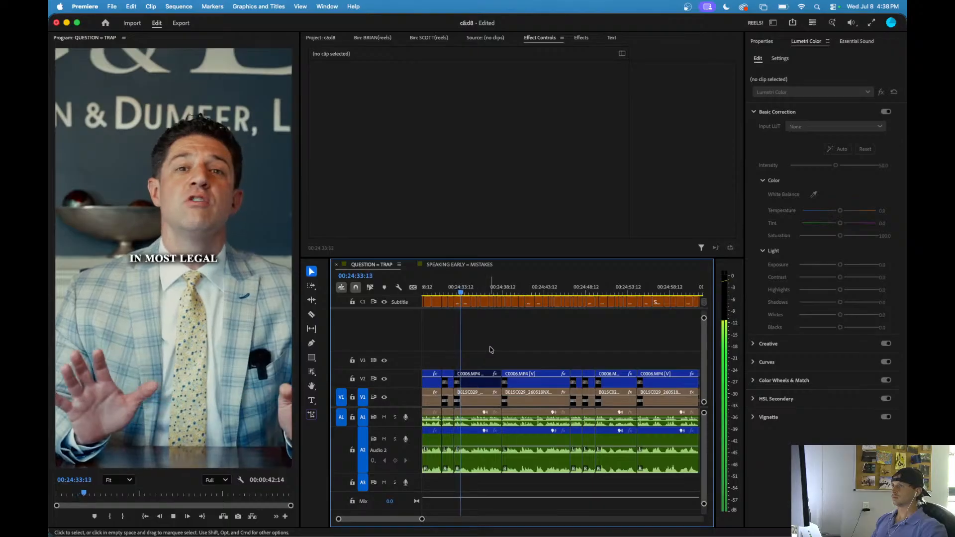
pyautogui.press('space')
pyautogui.click(475, 397)
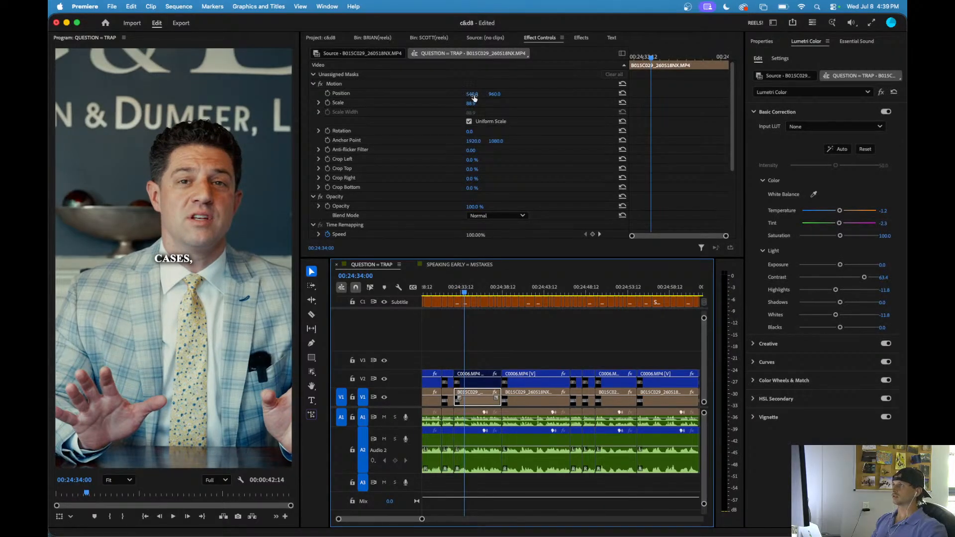
pyautogui.moveTo(474, 98); pyautogui.dragTo(444, 98)
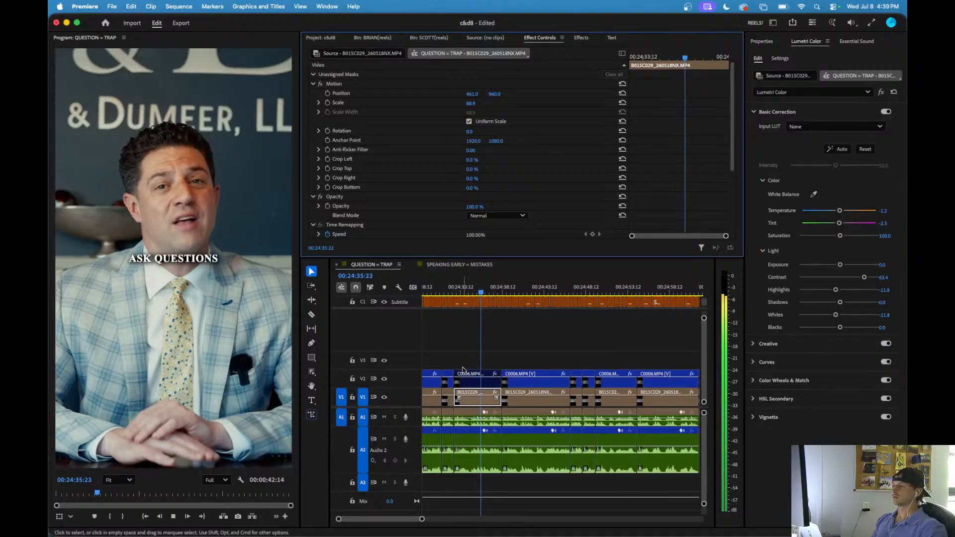
# - Delete all audio clips on the Audio 2 track of QUESTION = TRAP
pyautogui.scroll(-6, 463, 371)
pyautogui.moveTo(511, 442); pyautogui.dragTo(404, 464)
pyautogui.press('Delete')
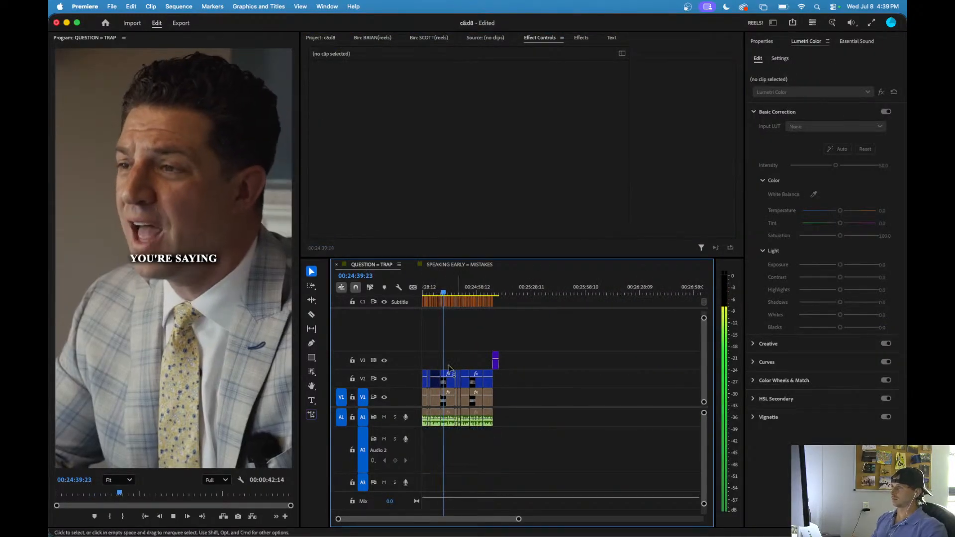
# - Disable the short C0006.MP4 clip on V2 at the "their goal, you ask?" line and replay from just before it
pyautogui.scroll(6, 437, 347)
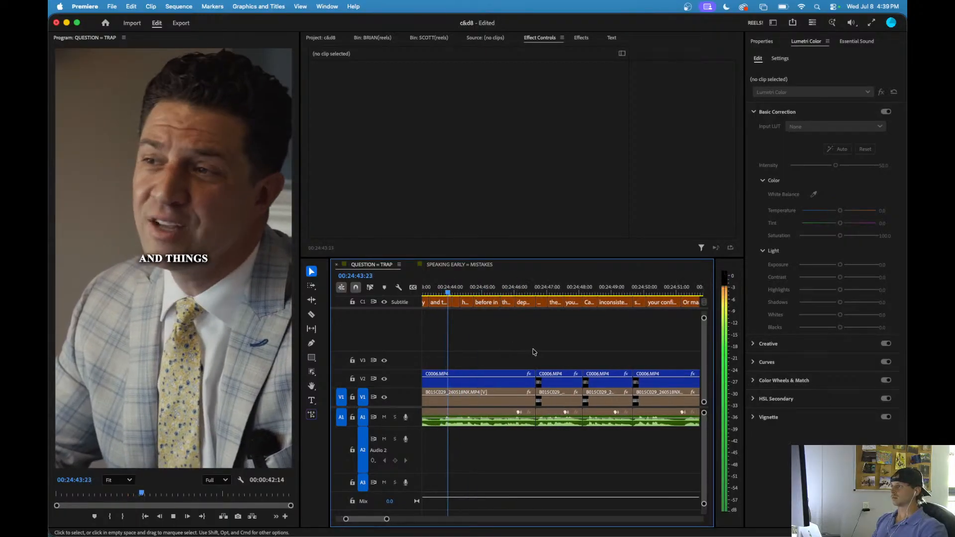
pyautogui.scroll(3, 533, 352)
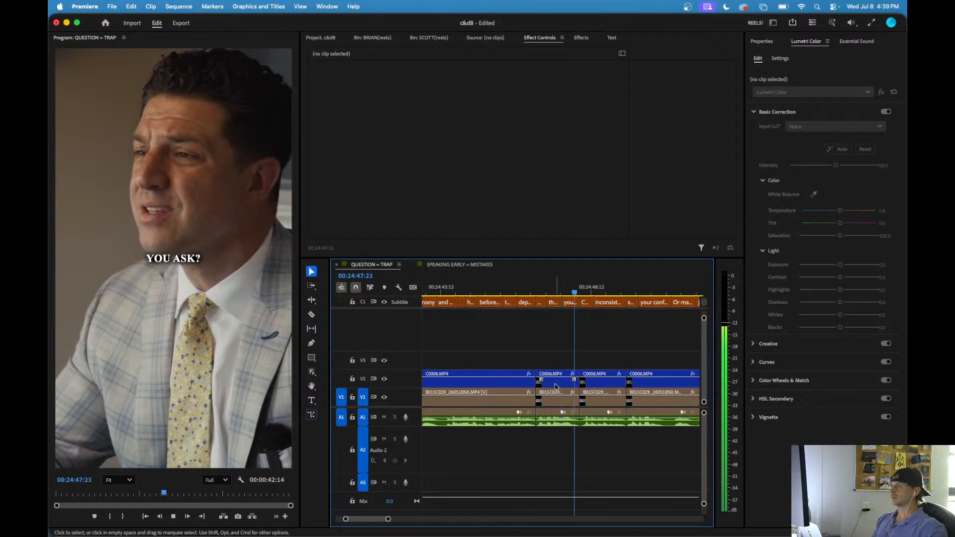
pyautogui.press('space')
pyautogui.click(550, 384)
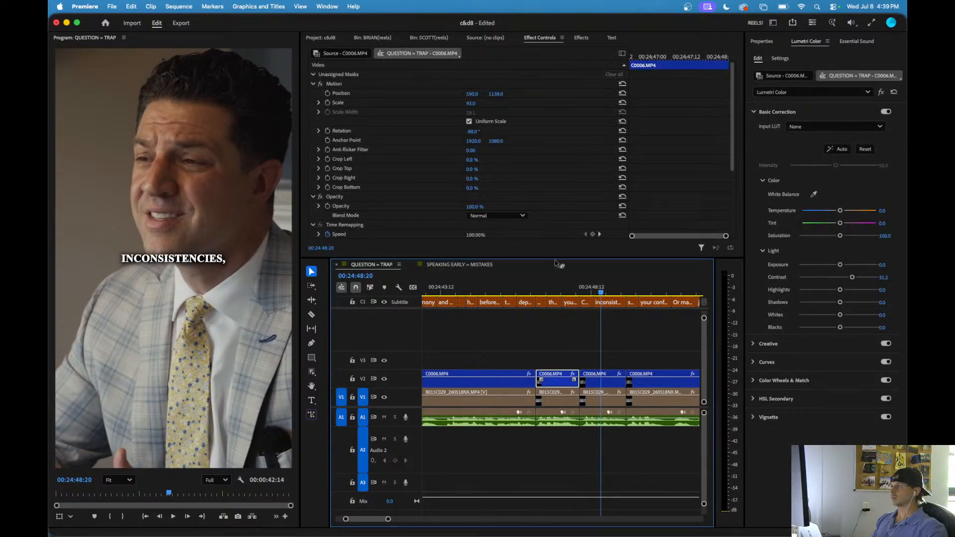
pyautogui.press('shift+super+e')
pyautogui.click(527, 285)
pyautogui.press('space')
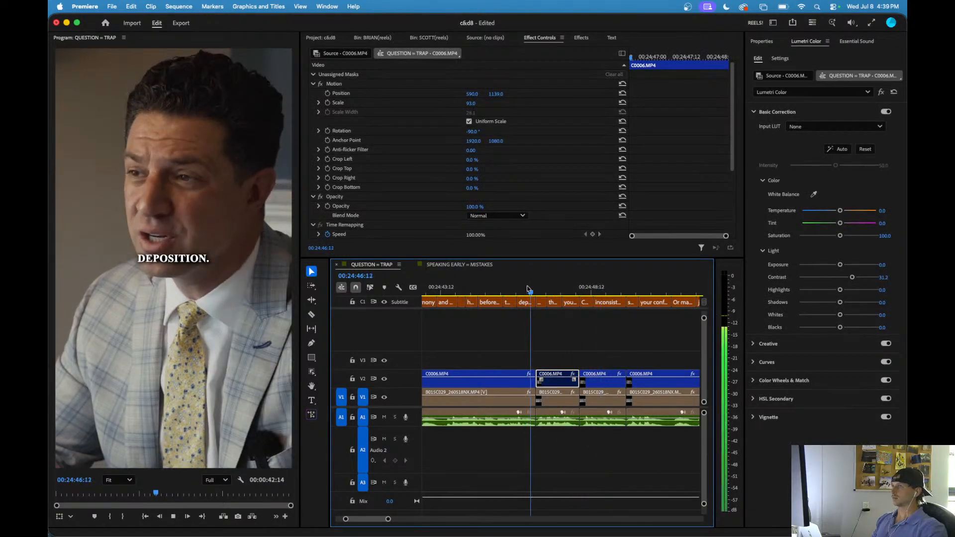
# - Set the V1 clip at "their goal, you ask?" to position 430, 996, scale about 109 and rotation -1.0°
pyautogui.click(547, 398)
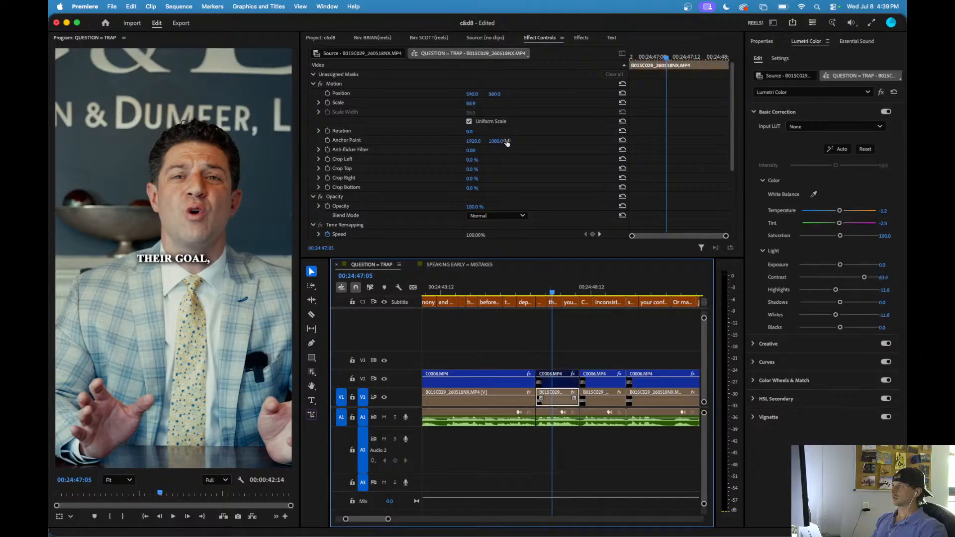
pyautogui.moveTo(473, 107)
pyautogui.mouseDown()
pyautogui.moveTo(484, 107)
pyautogui.moveTo(468, 94)
pyautogui.moveTo(498, 94)
pyautogui.moveTo(469, 94)
pyautogui.mouseUp()
pyautogui.press('space')
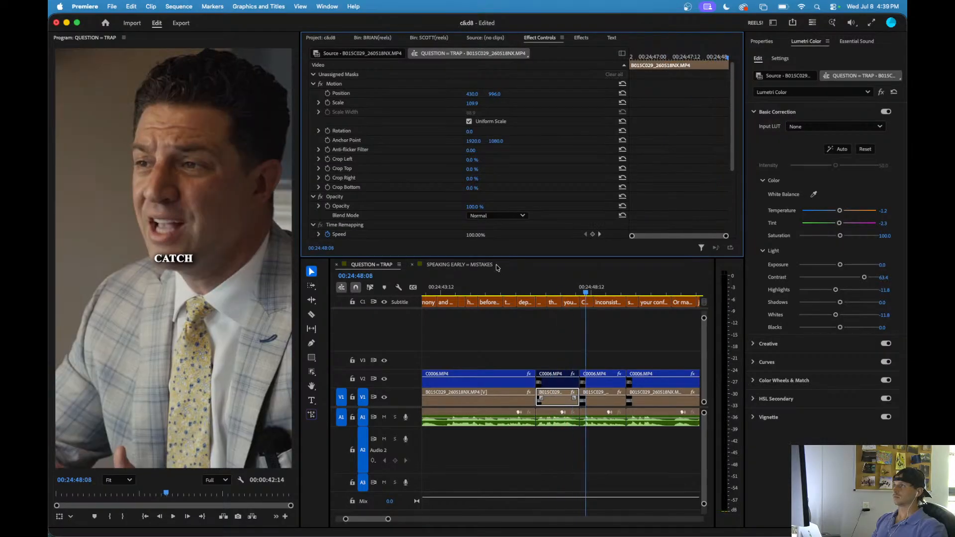
pyautogui.click(557, 293)
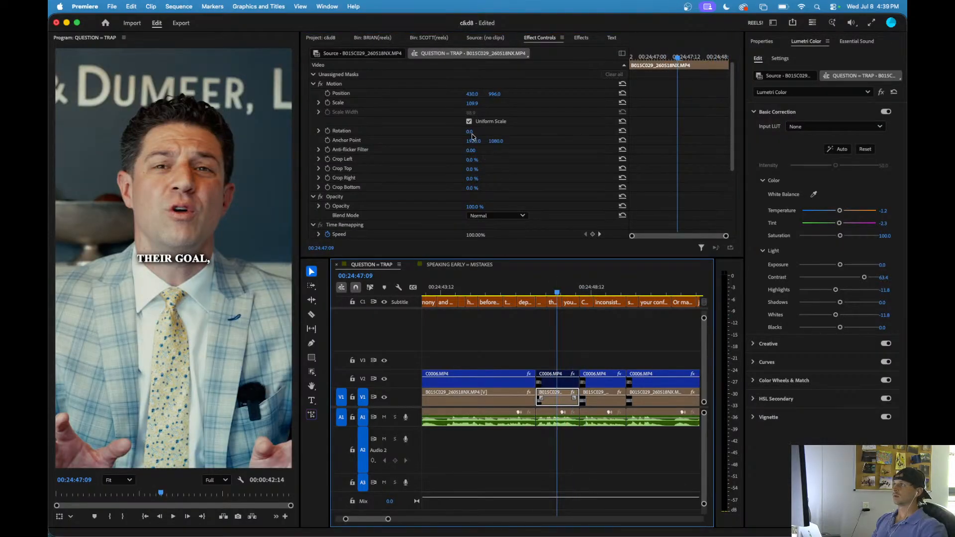
pyautogui.click(470, 132)
pyautogui.moveTo(471, 132); pyautogui.dragTo(470, 132)
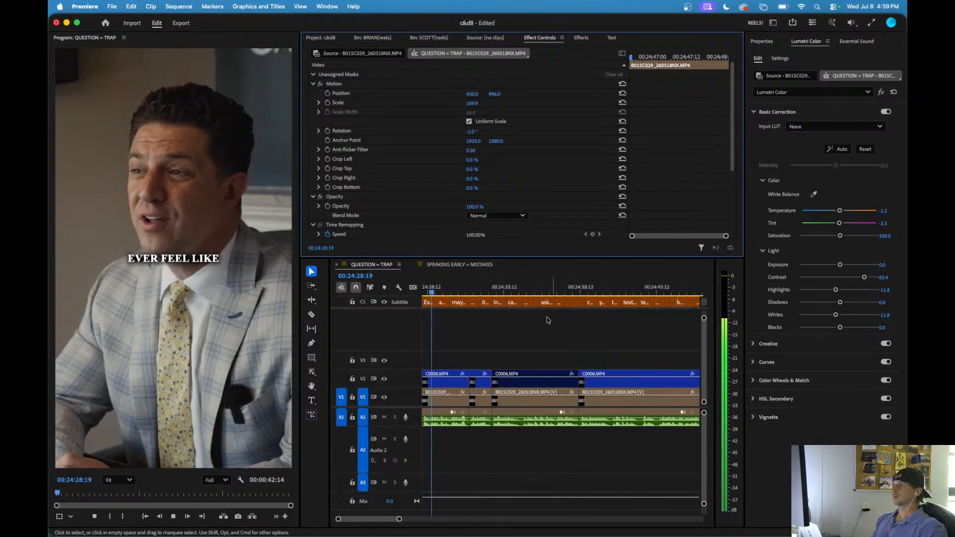
# - Set the V1 clip at "In most legal cases" to rotation -1.0° and position 460, 1006, and play it
pyautogui.click(532, 288)
pyautogui.click(517, 403)
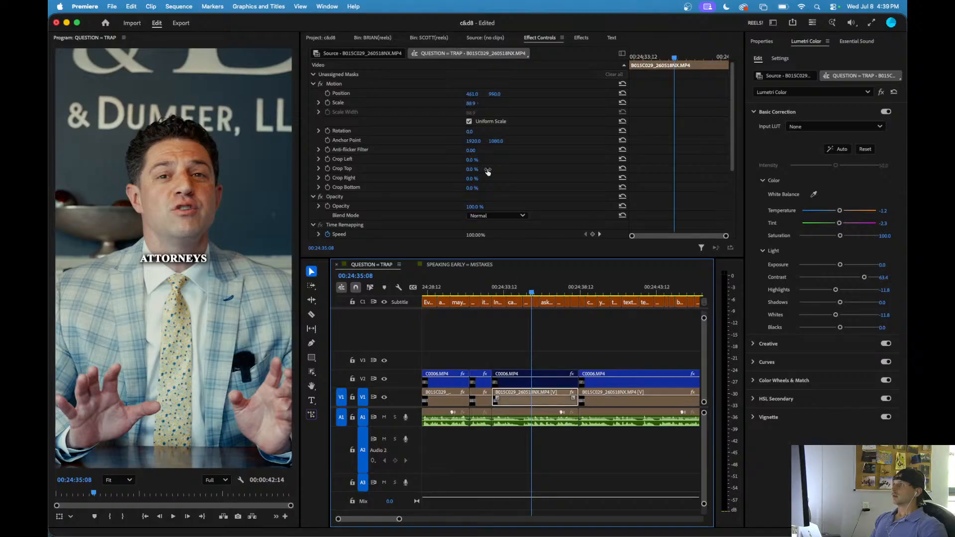
pyautogui.moveTo(470, 132); pyautogui.dragTo(477, 132)
pyautogui.moveTo(495, 94); pyautogui.dragTo(469, 95)
pyautogui.press('space')
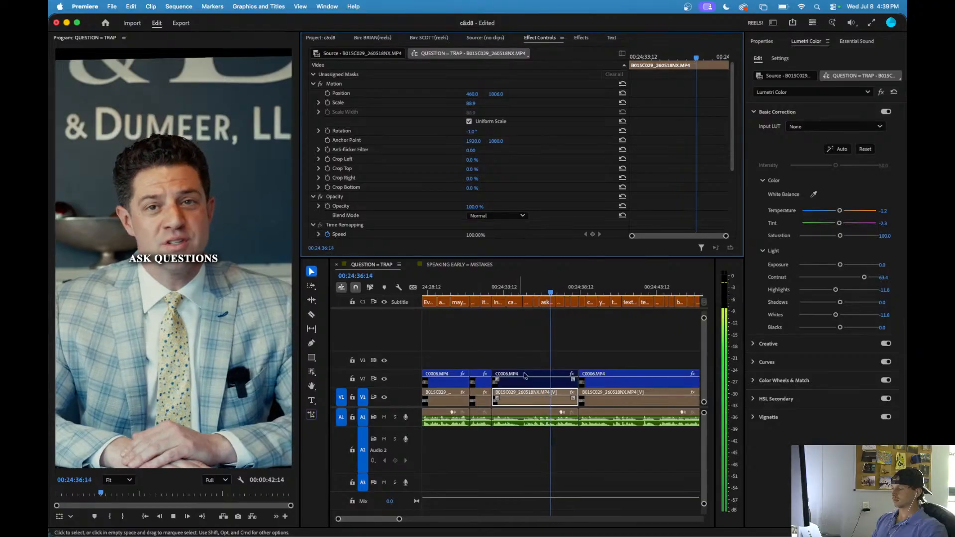
# - Play the rest of QUESTION = TRAP and replay the section around the "inconsistencies" line to review the shots
pyautogui.click(601, 330)
pyautogui.press('-')
pyautogui.press('-')
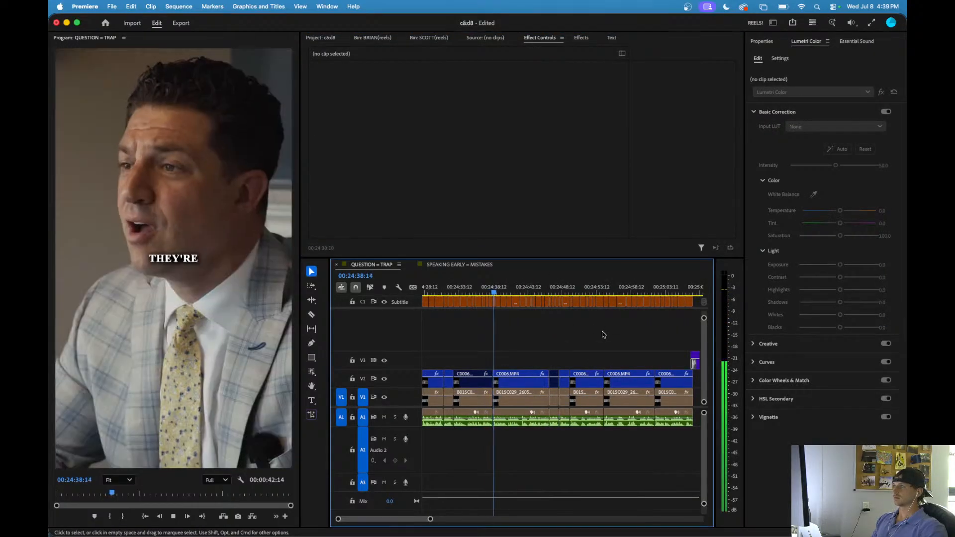
pyautogui.press('-')
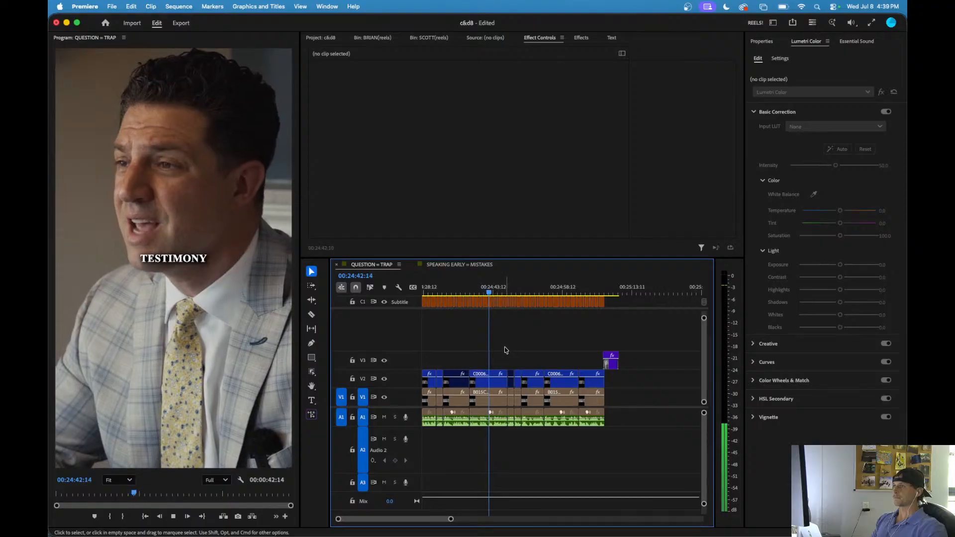
pyautogui.press('=')
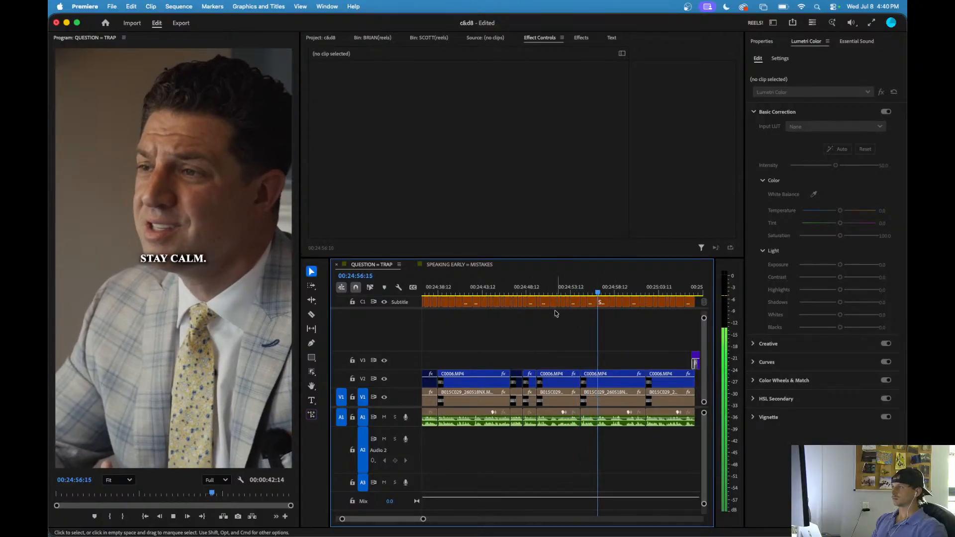
pyautogui.click(527, 292)
pyautogui.press('space')
pyautogui.press('=')
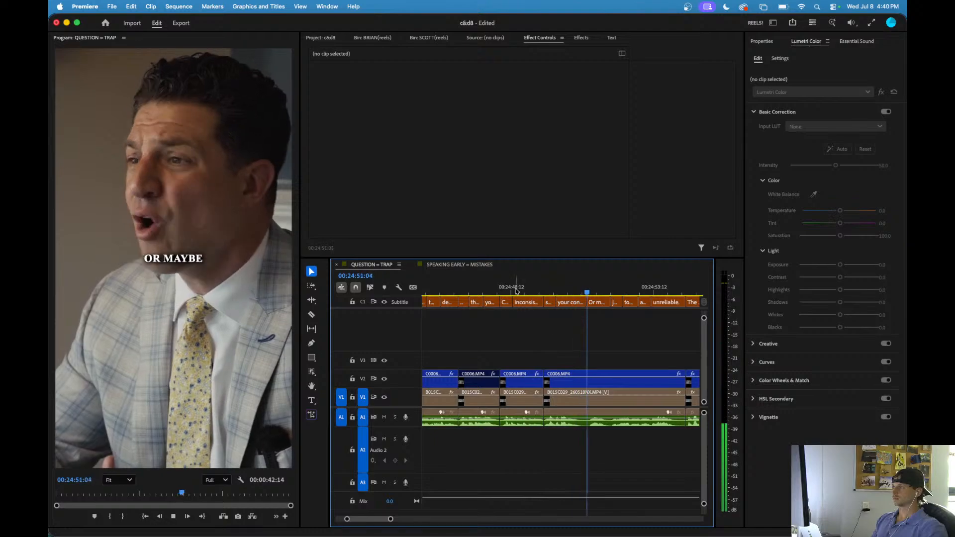
# - Ripple-trim about 4 frames of pause after the "unreliable" line on all tracks and resume playback
pyautogui.press('-')
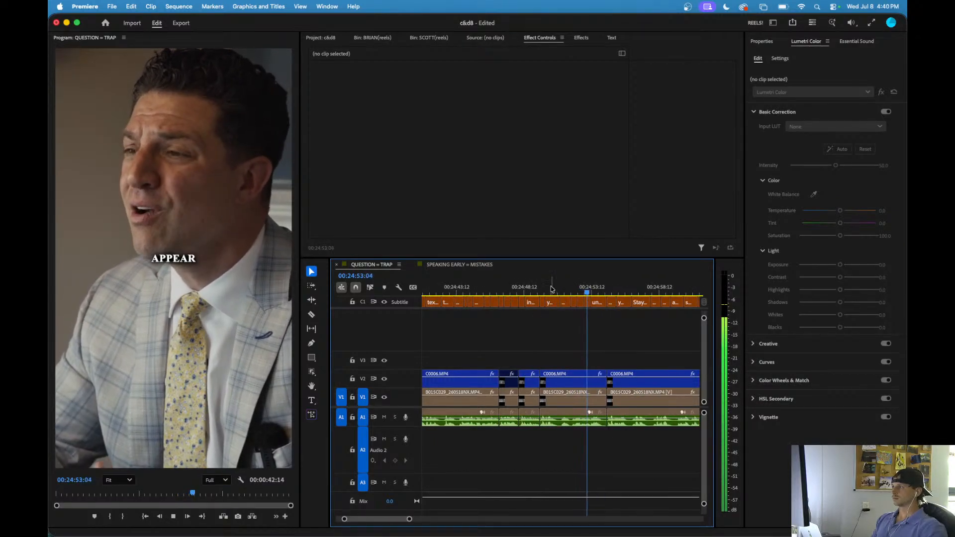
pyautogui.press('-')
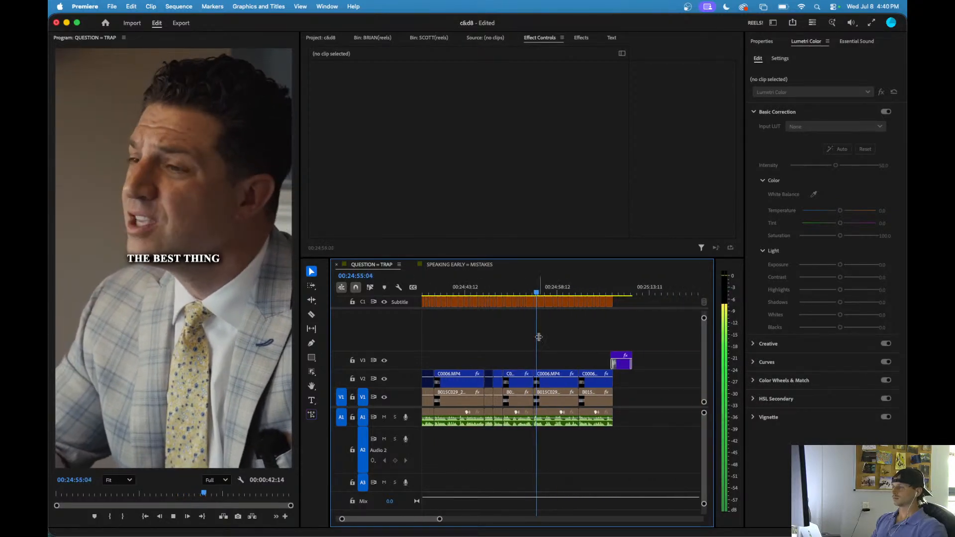
pyautogui.press('=')
pyautogui.click(505, 293)
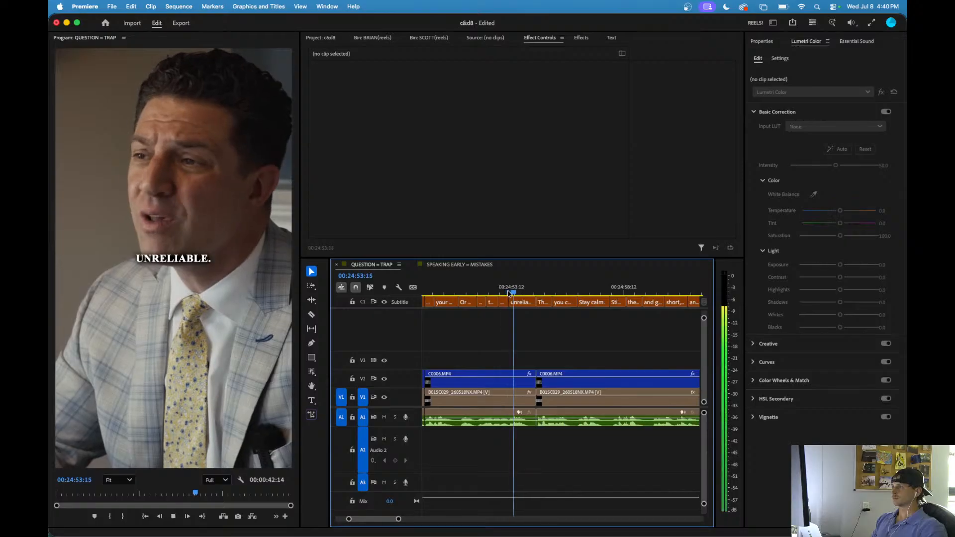
pyautogui.press('space')
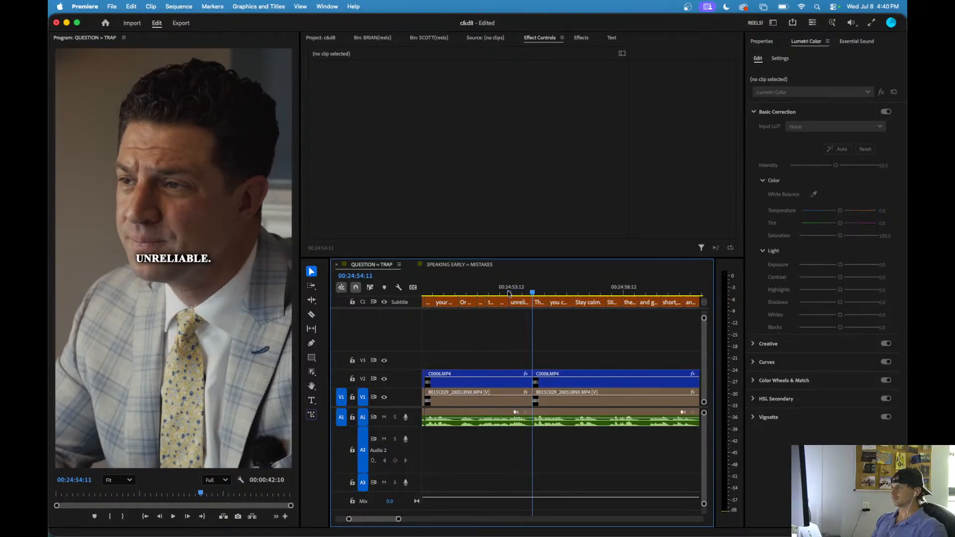
pyautogui.press('space')
# - Play QUESTION = TRAP from "the best thing you can do" through to the outro to review the ending
pyautogui.press('-')
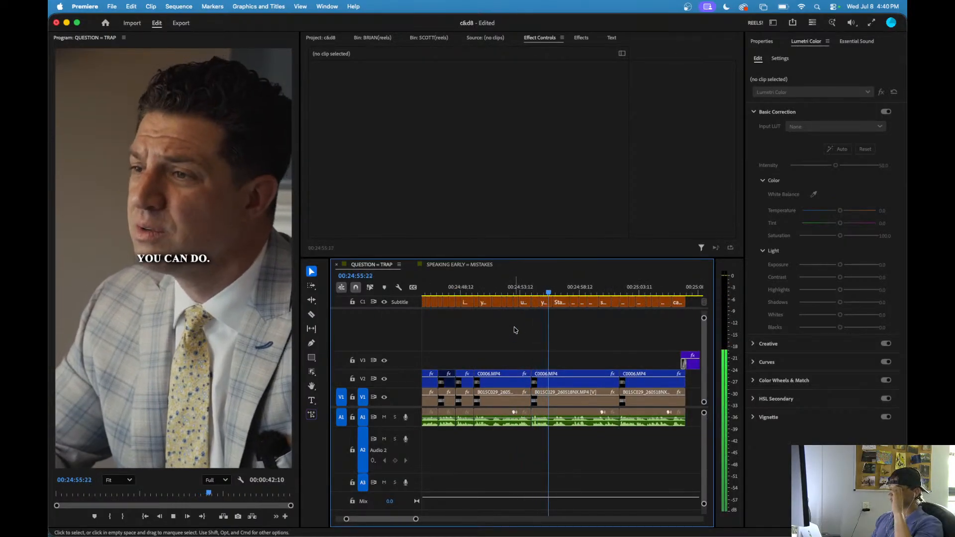
pyautogui.press('-')
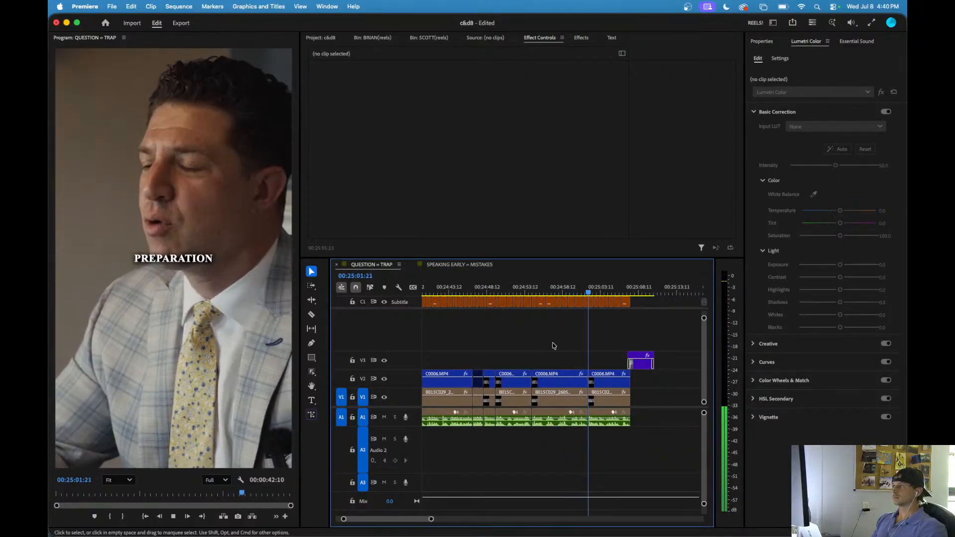
pyautogui.scroll(-3, 552, 344)
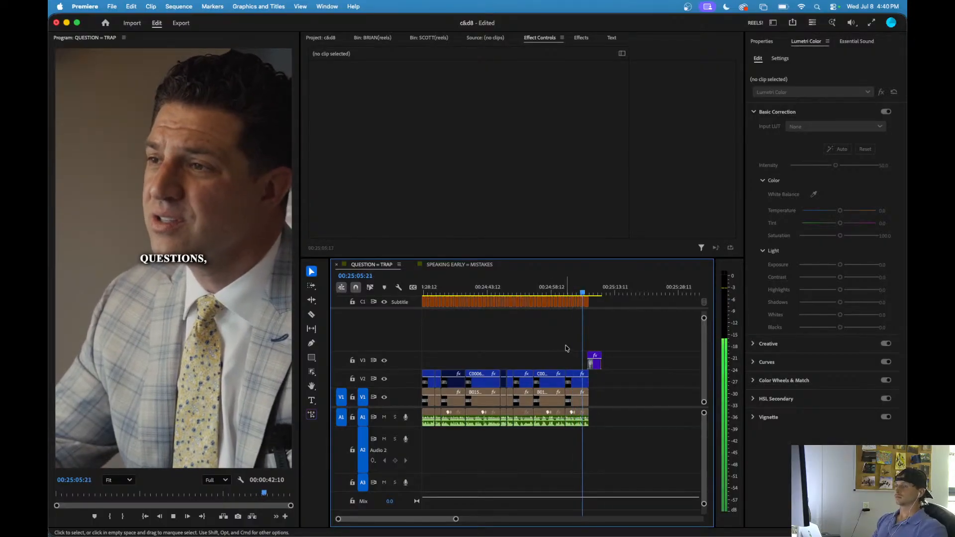
pyautogui.press('space')
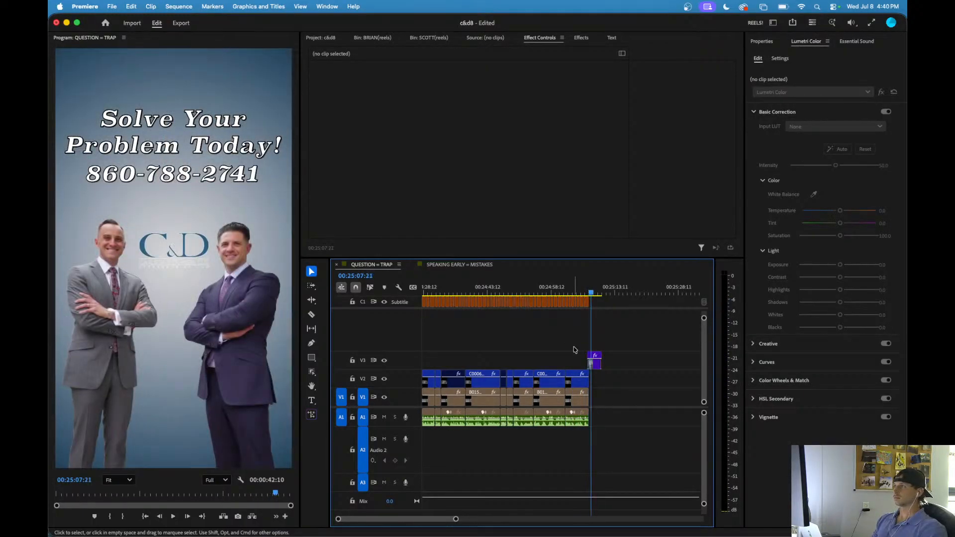
# - Upgrade the "call us first." caption to a graphic and fade out its opacity with keyframes over the outro's Cross Dissolve
pyautogui.scroll(3, 575, 349)
pyautogui.click(569, 304)
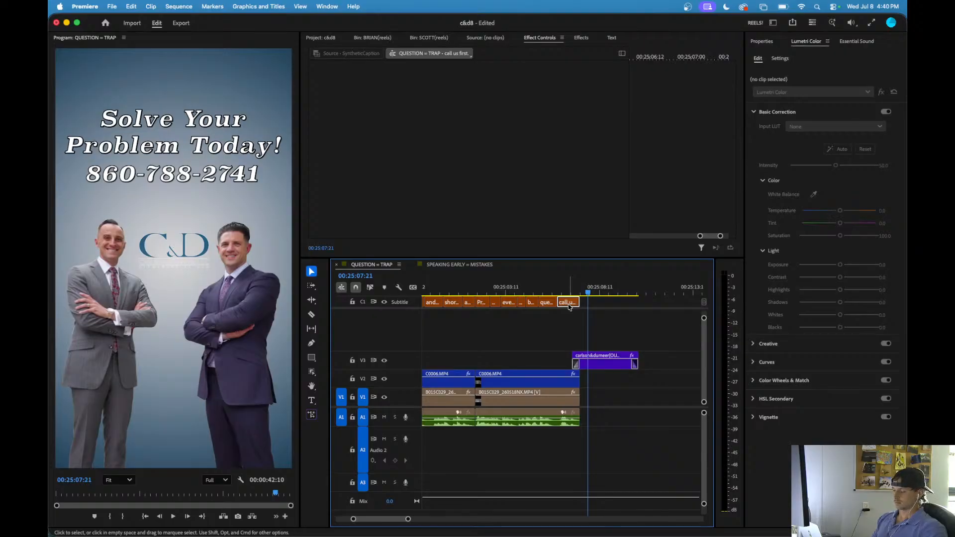
pyautogui.hotkey('shift', 'u')
pyautogui.scroll(5, 573, 326)
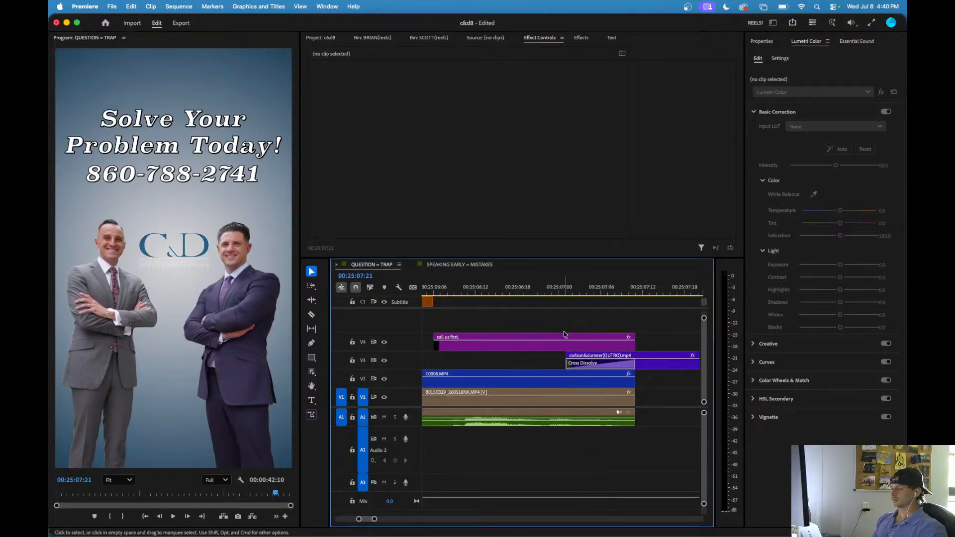
pyautogui.moveTo(581, 341); pyautogui.dragTo(582, 347)
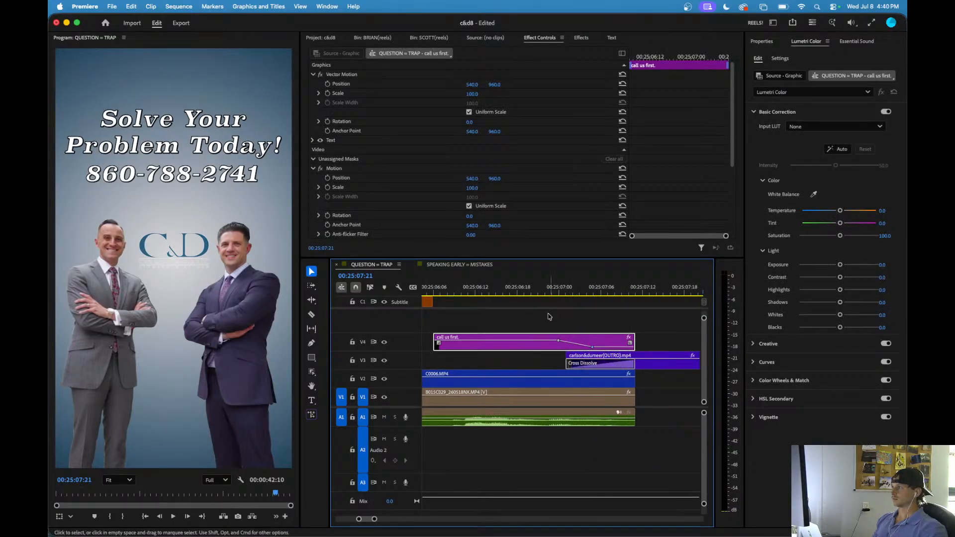
# - Play the faded ending, then replay QUESTION = TRAP from the beginning to review the shots and dialogue
pyautogui.press('space')
pyautogui.scroll(-5, 537, 321)
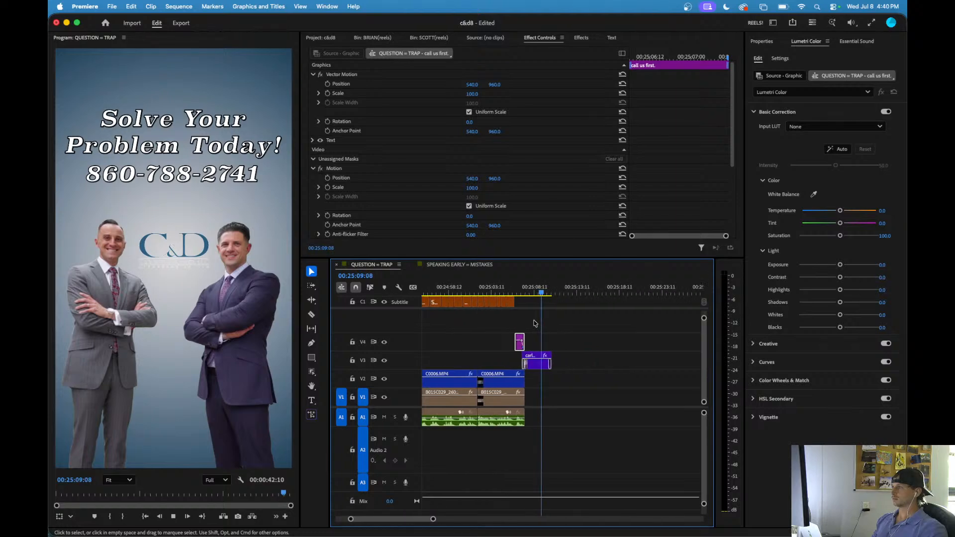
pyautogui.scroll(5, 541, 354)
pyautogui.scroll(-5, 509, 355)
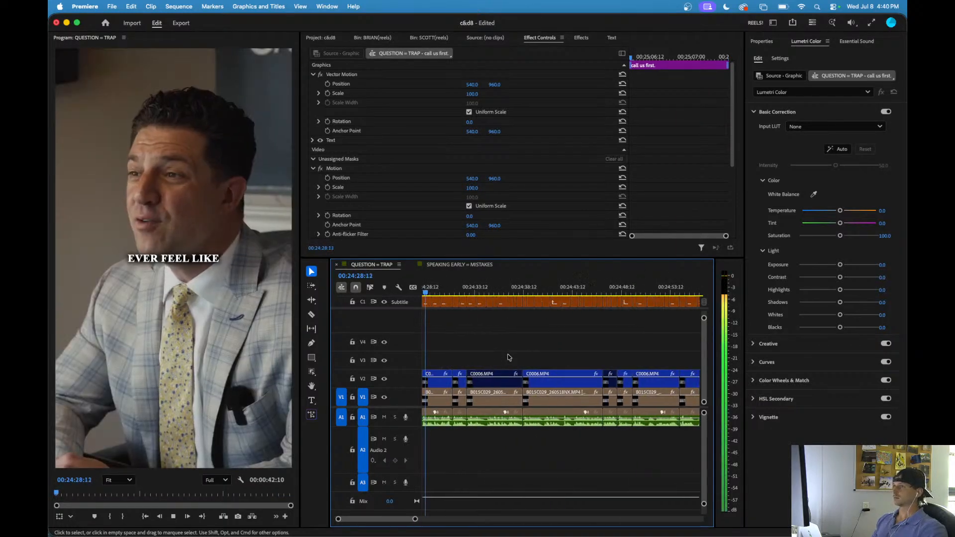
pyautogui.click(488, 349)
pyautogui.scroll(-2, 464, 373)
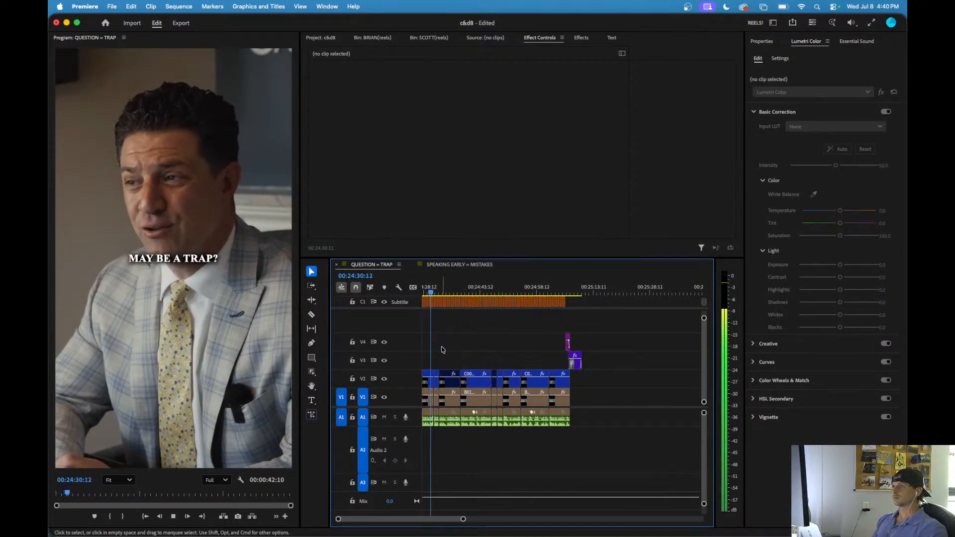
pyautogui.scroll(4, 442, 350)
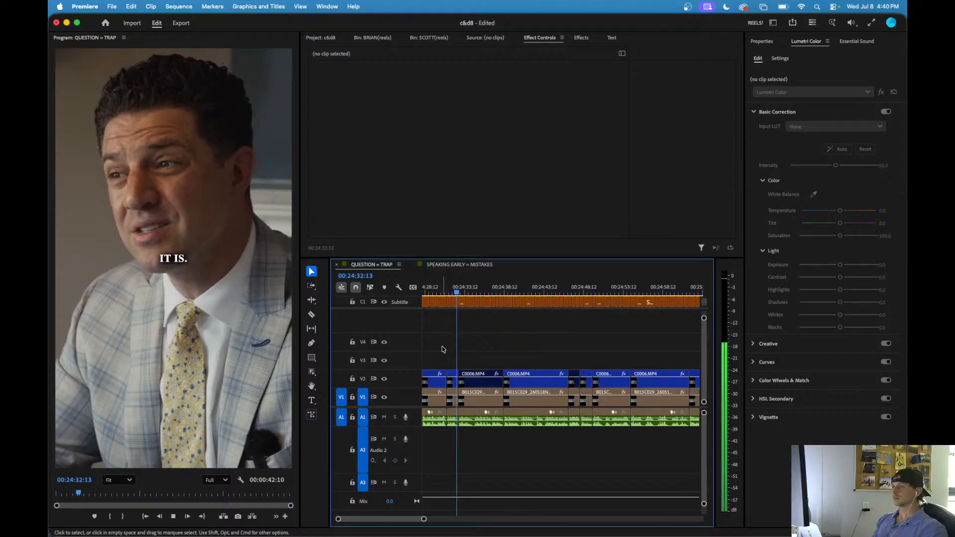
pyautogui.scroll(2, 441, 350)
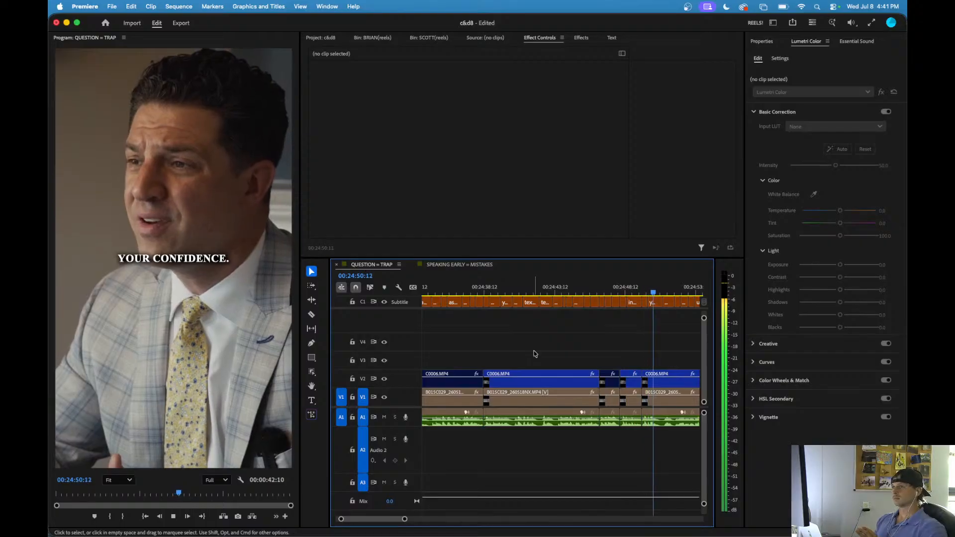
pyautogui.press('-')
pyautogui.press('-')
pyautogui.moveTo(570, 416); pyautogui.dragTo(401, 426)
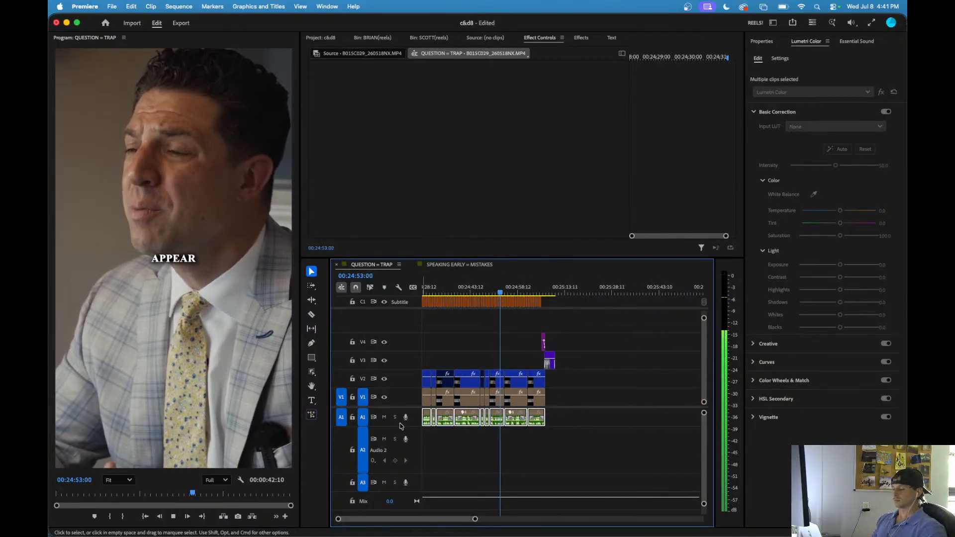
pyautogui.click(495, 334)
pyautogui.press('=')
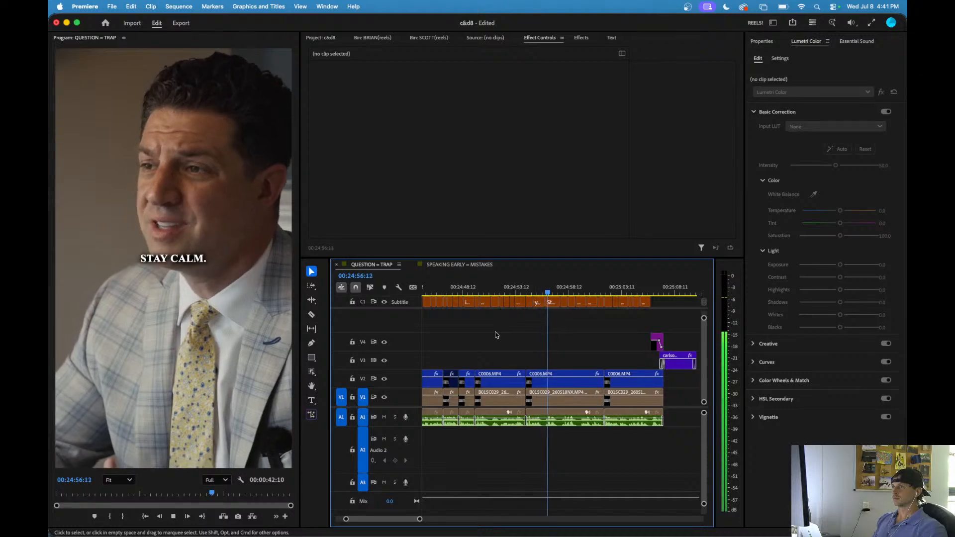
pyautogui.hscroll(1, 516, 346)
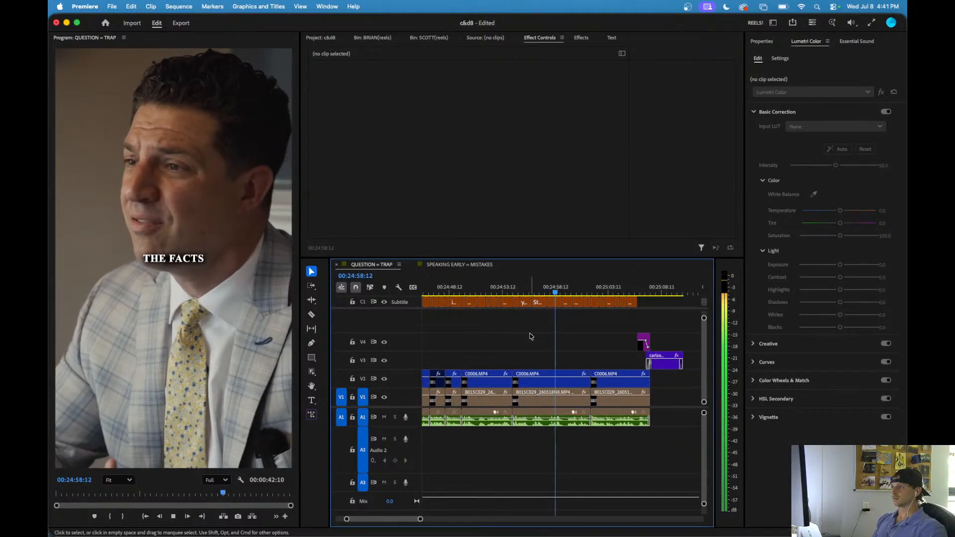
# - Disable the last C0006.MP4 clip on V2, set the V1 clip beneath it to position 466, 960, and save the project
pyautogui.click(612, 384)
pyautogui.hscroll(1, 599, 398)
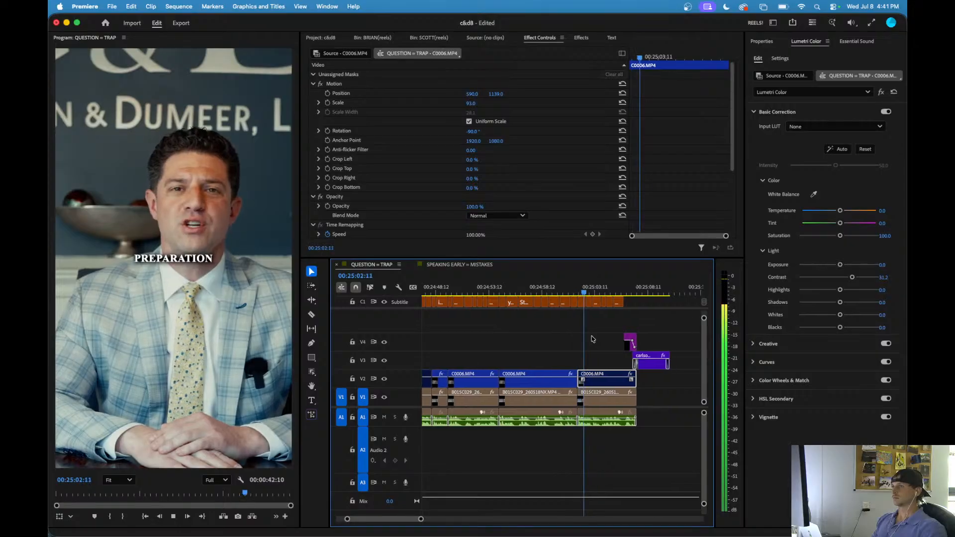
pyautogui.click(599, 401)
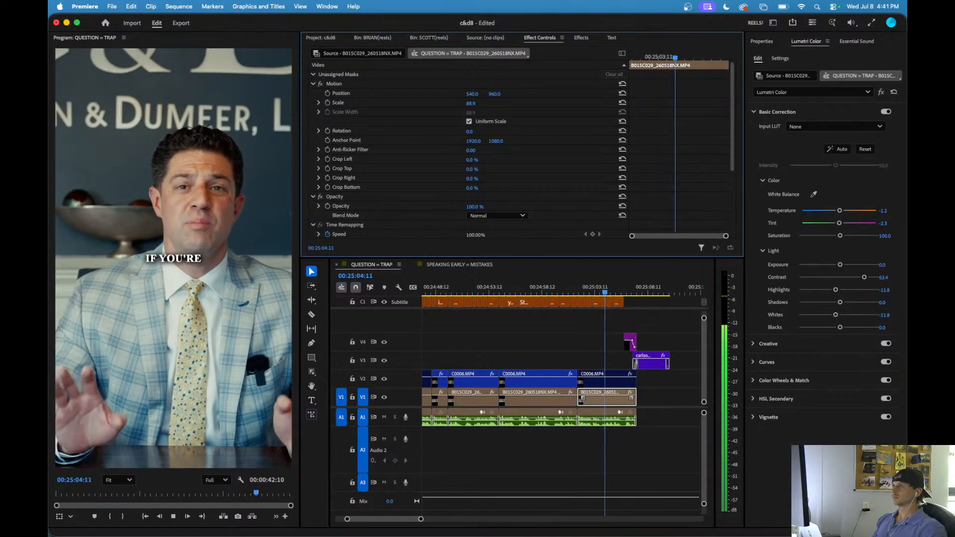
pyautogui.moveTo(472, 94); pyautogui.dragTo(452, 94)
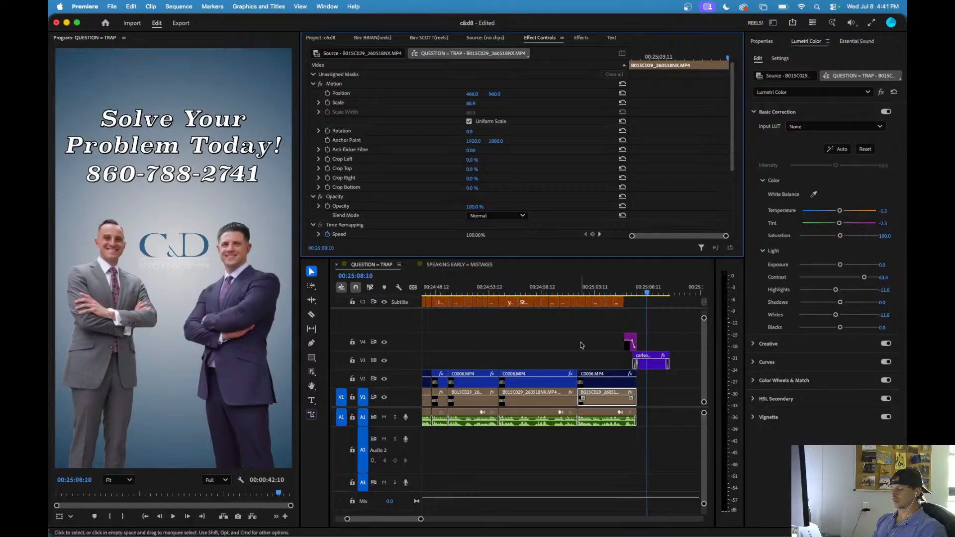
pyautogui.press('super+s')
pyautogui.hscroll(-5, 528, 352)
pyautogui.scroll(-5, 527, 352)
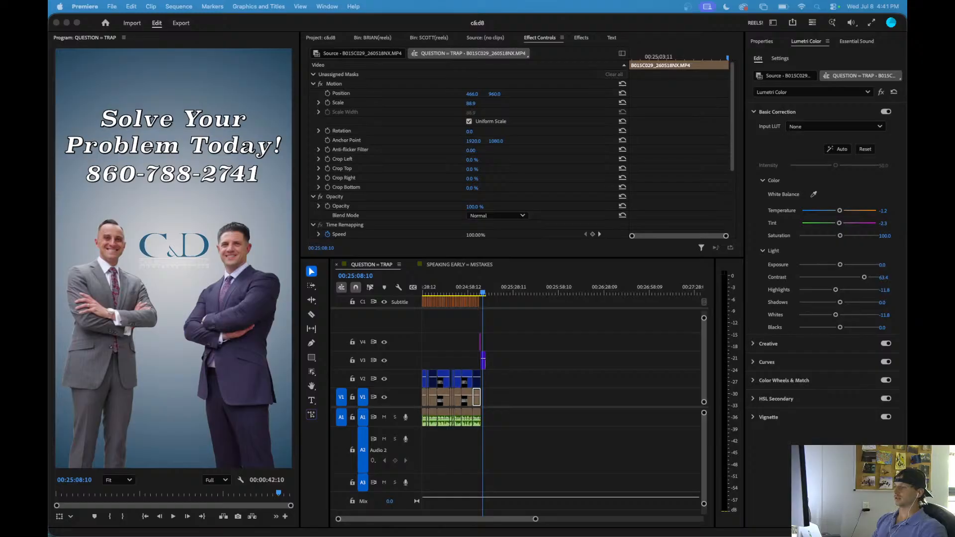
# - Switch to Epidemic Sound in Chrome and preview the tracks "Back Around" and "Sorry"
pyautogui.moveTo(357, 459); pyautogui.dragTo(329, 62)
pyautogui.click(339, 224)
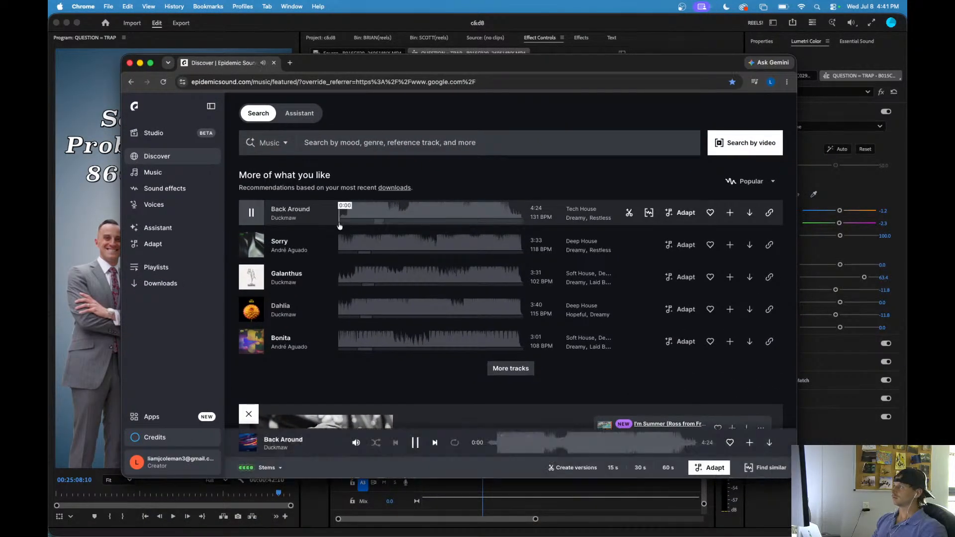
pyautogui.click(375, 215)
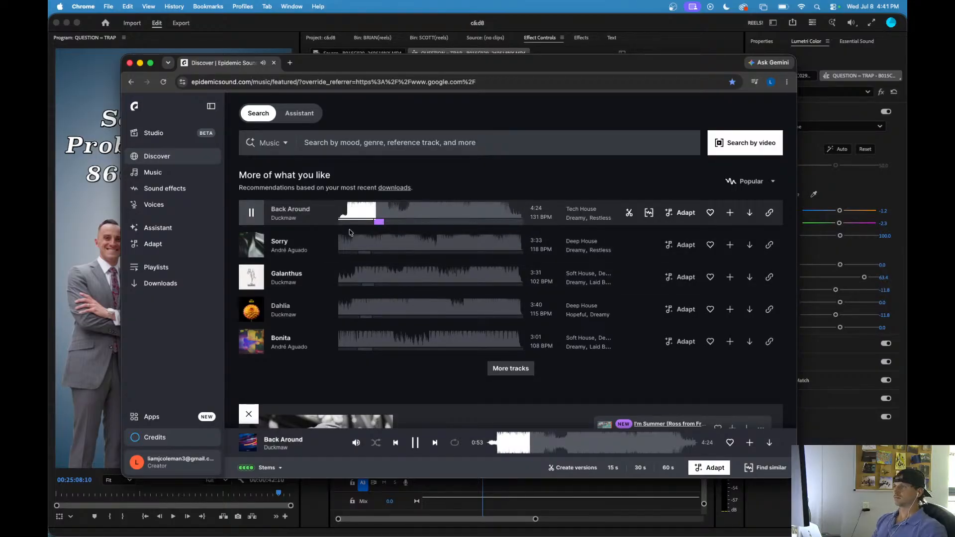
pyautogui.click(251, 244)
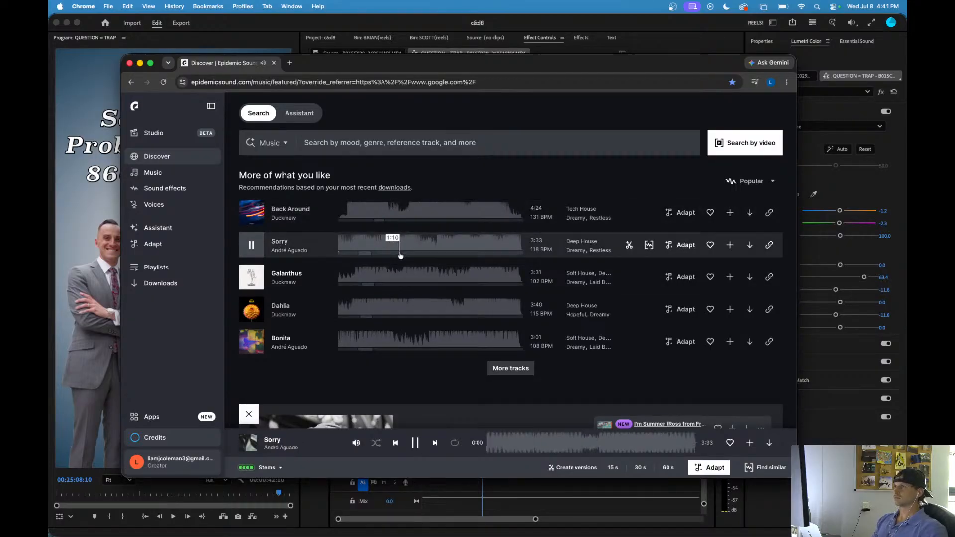
pyautogui.press('space')
# - Search the Epidemic Sound music library for "corporate serious"
pyautogui.click(342, 142)
pyautogui.write('c')
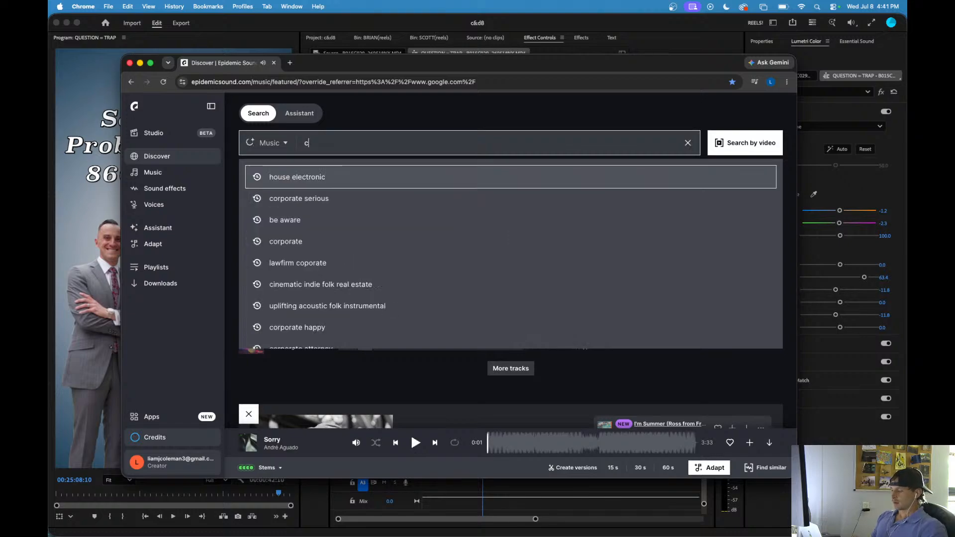
pyautogui.write('orporate')
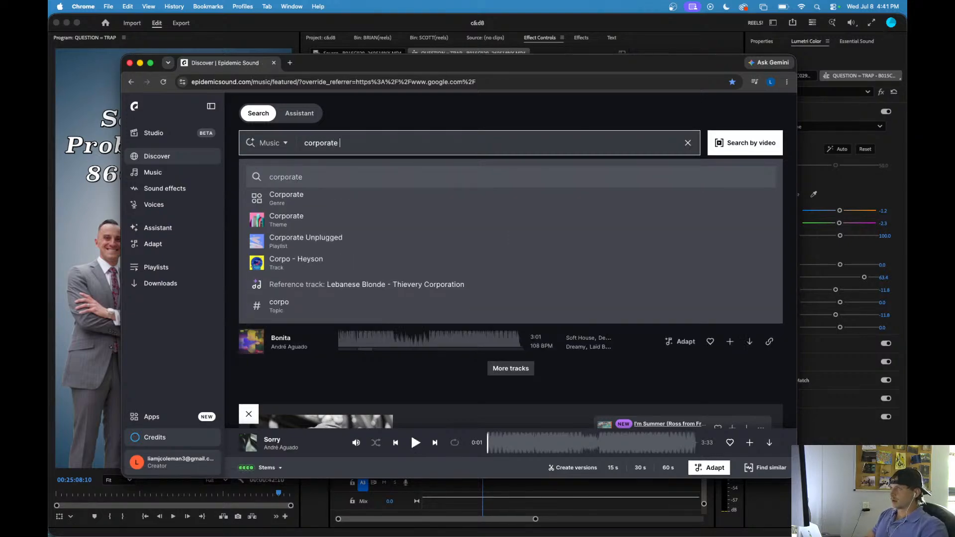
pyautogui.write(' serious')
pyautogui.press('Return')
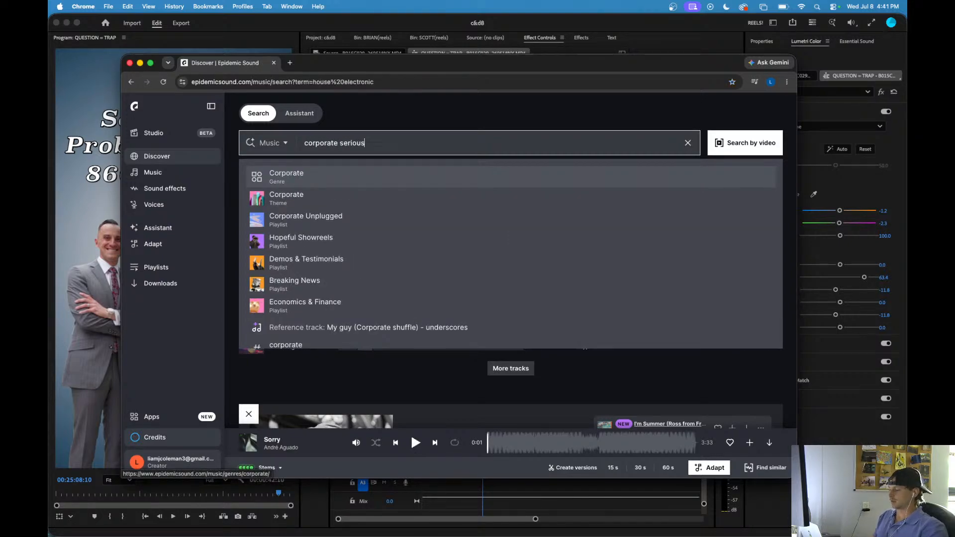
# - Preview the tracks "Wasted", "Oblivion" and "THAT SOUND" in the music search results
pyautogui.click(251, 248)
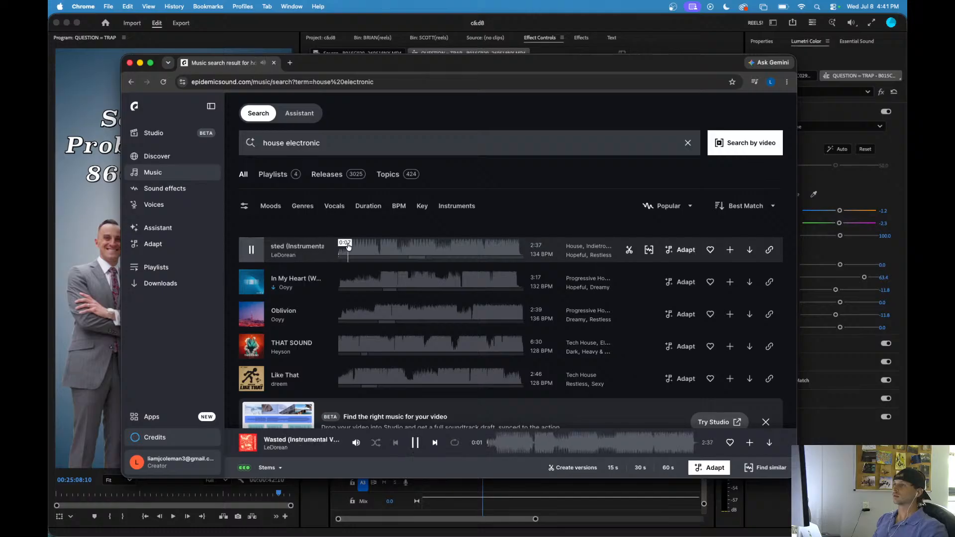
pyautogui.scroll(-1, 261, 263)
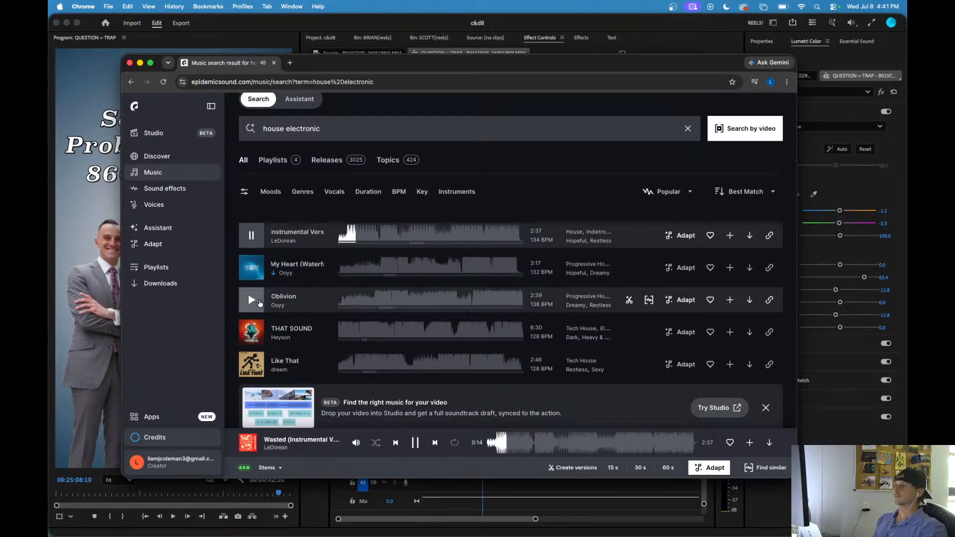
pyautogui.click(302, 309)
pyautogui.click(383, 308)
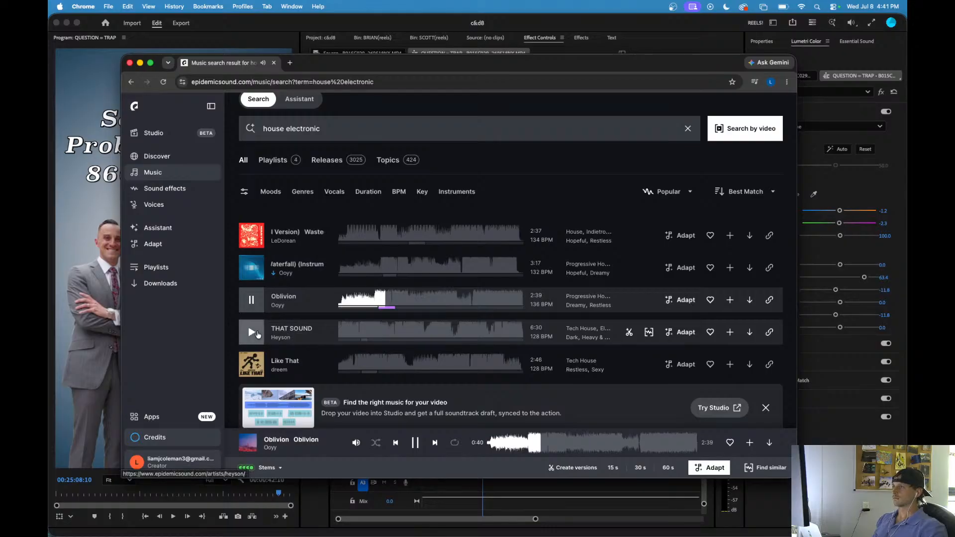
pyautogui.click(397, 329)
pyautogui.scroll(-1, 397, 330)
pyautogui.scroll(2, 383, 299)
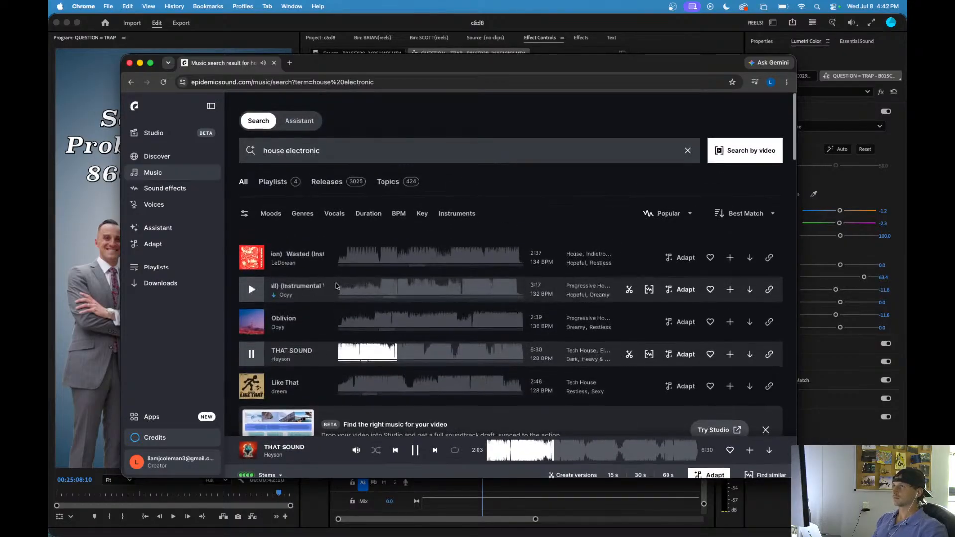
# - Pause "THAT SOUND" and try to replace the "house electronic" search with "corporate serious"
pyautogui.click(302, 142)
pyautogui.press('shift+super+Left')
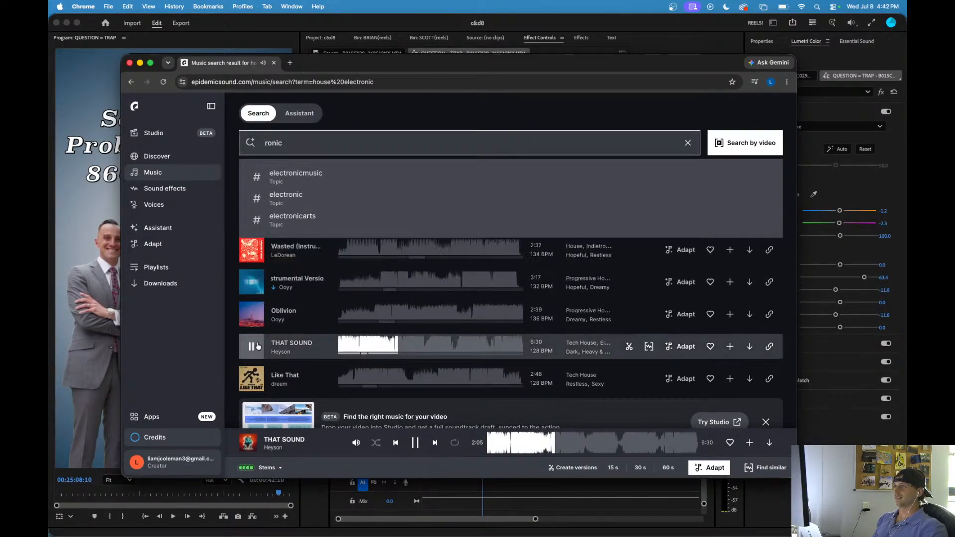
pyautogui.click(252, 346)
pyautogui.click(301, 148)
pyautogui.press('shift+super+Left')
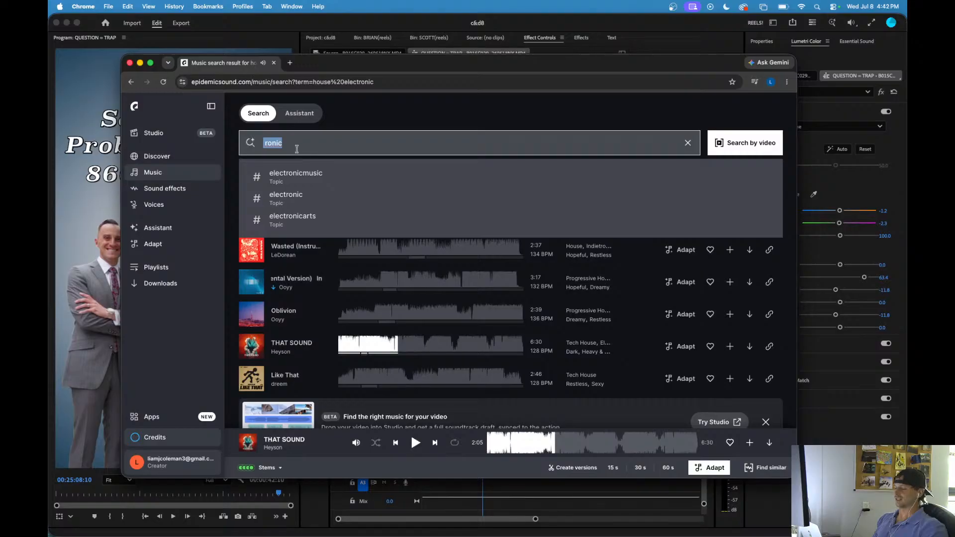
pyautogui.write('corporate serious')
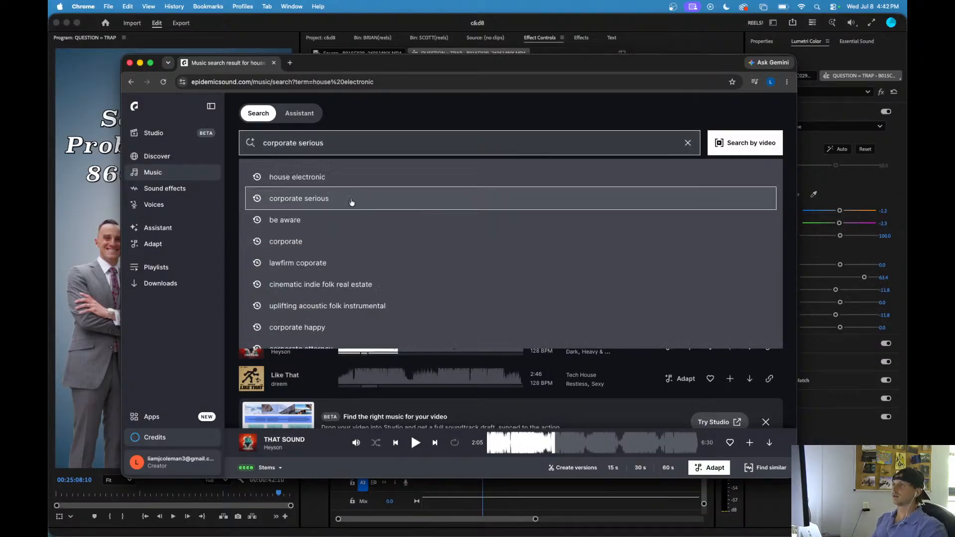
pyautogui.click(343, 177)
pyautogui.click(304, 142)
pyautogui.press('shift+super+Left')
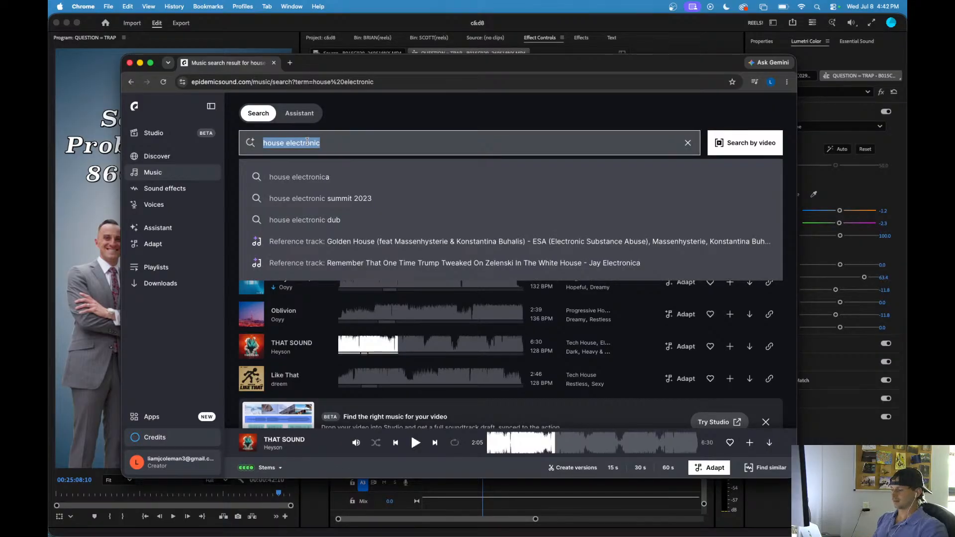
pyautogui.write('corpora')
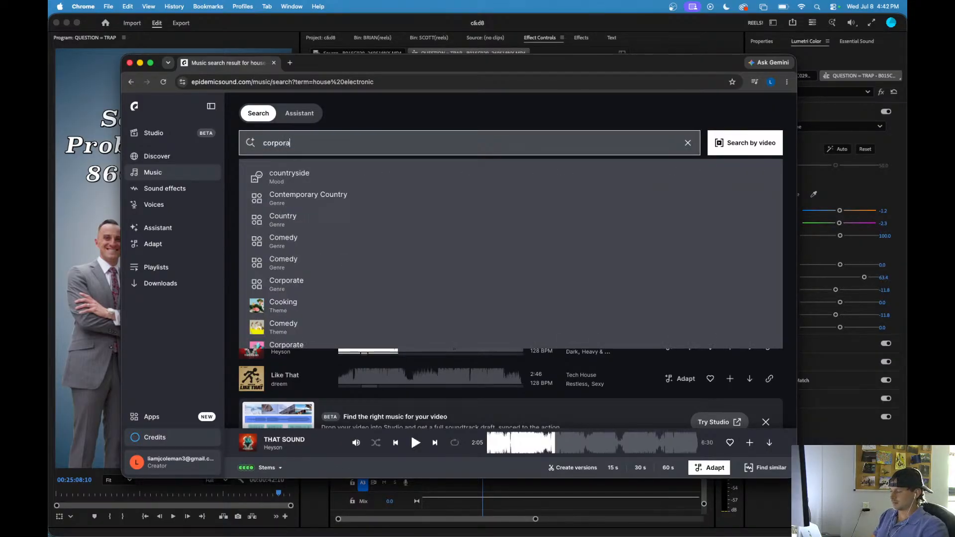
pyautogui.write('te serious')
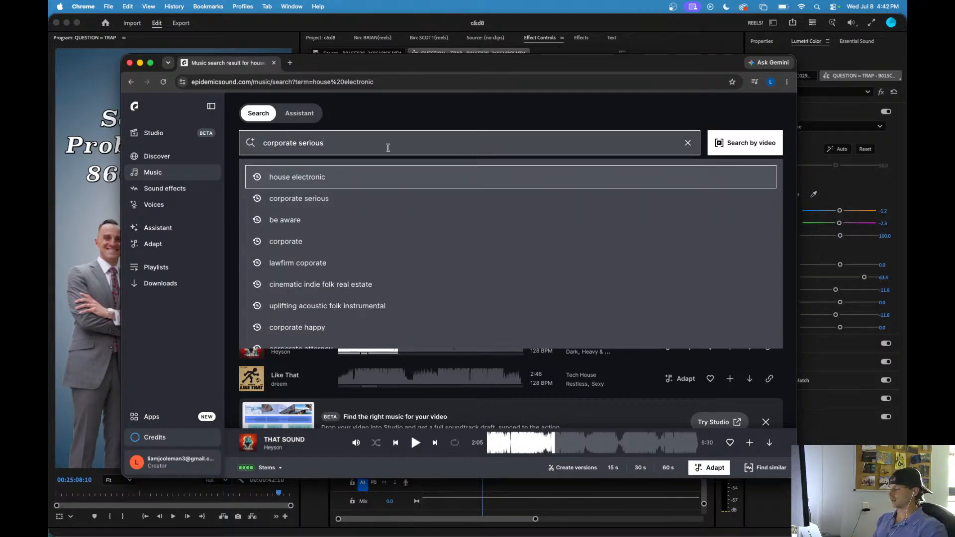
pyautogui.press('Return')
# - Search the Epidemic Sound music library for "corporate serious"
pyautogui.click(338, 148)
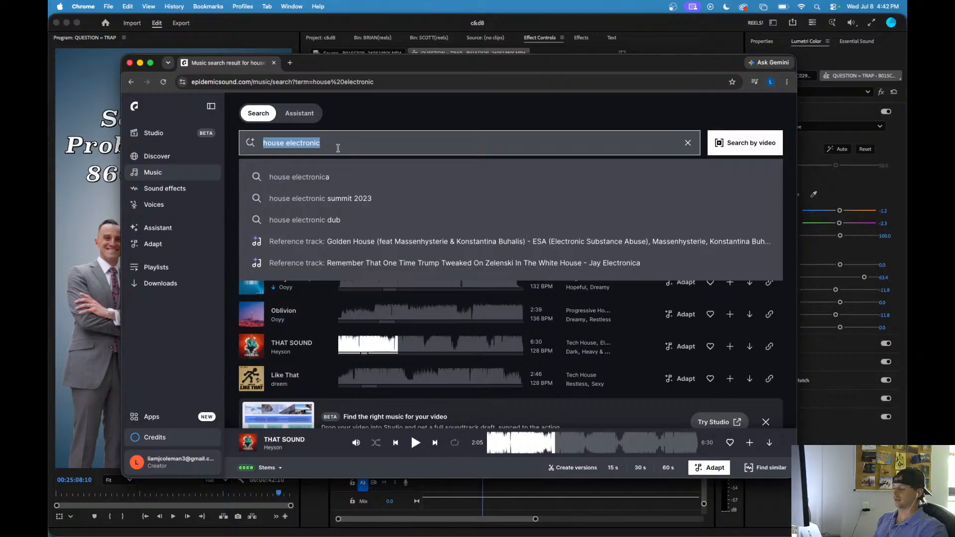
pyautogui.write('orporate ')
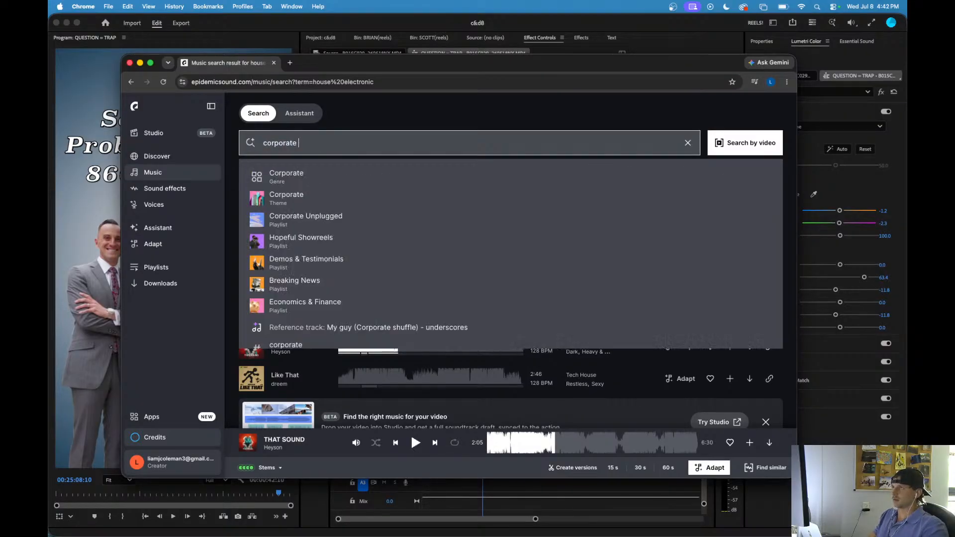
pyautogui.write('serious')
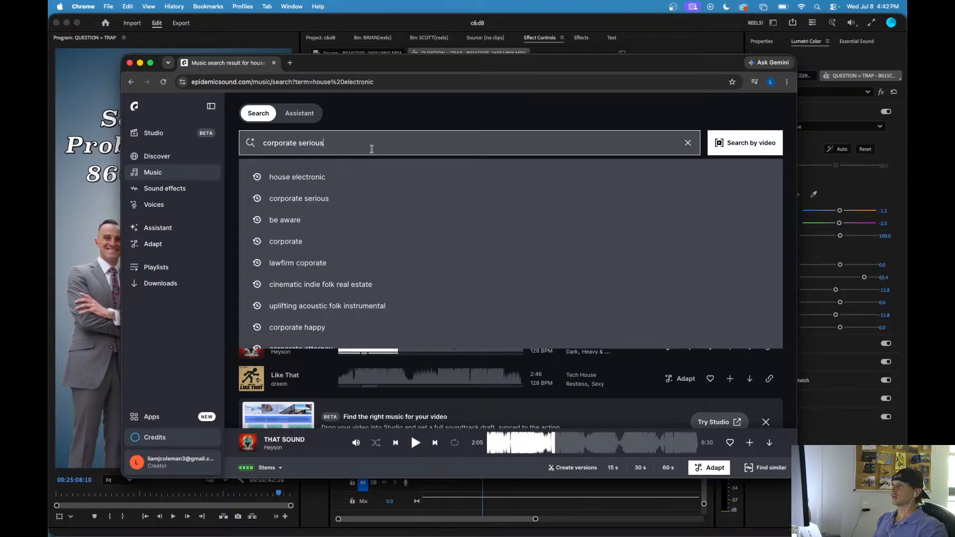
pyautogui.click(327, 198)
# - Preview "Rewards of Risk", "Light Years" and "Cosmic Year", skipping ahead to the middle of the latter two tracks
pyautogui.click(259, 250)
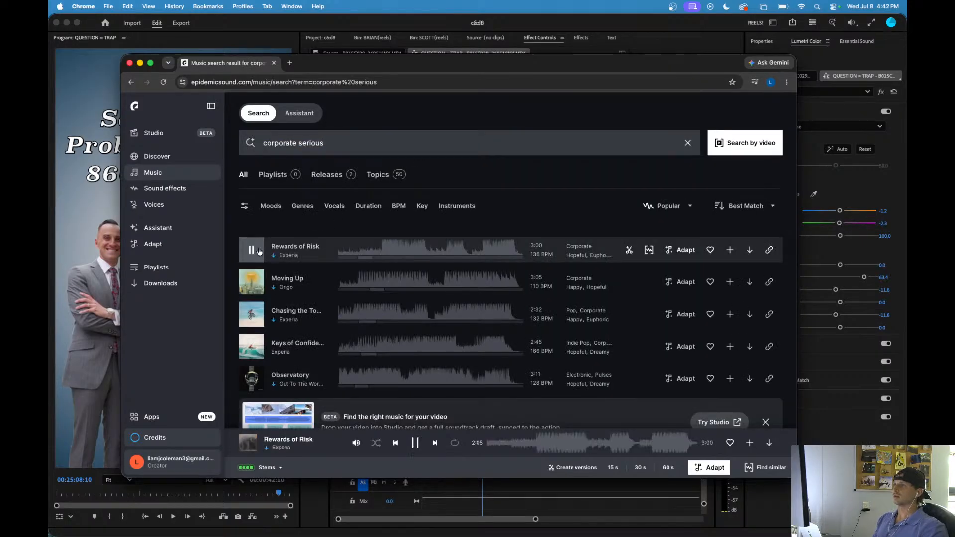
pyautogui.scroll(-5, 405, 244)
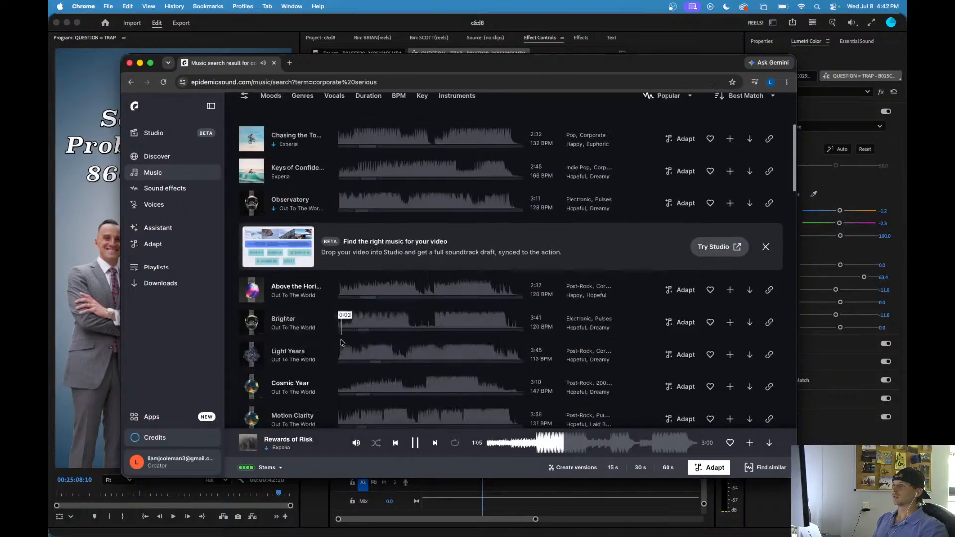
pyautogui.click(251, 354)
pyautogui.click(413, 354)
pyautogui.scroll(-1, 428, 348)
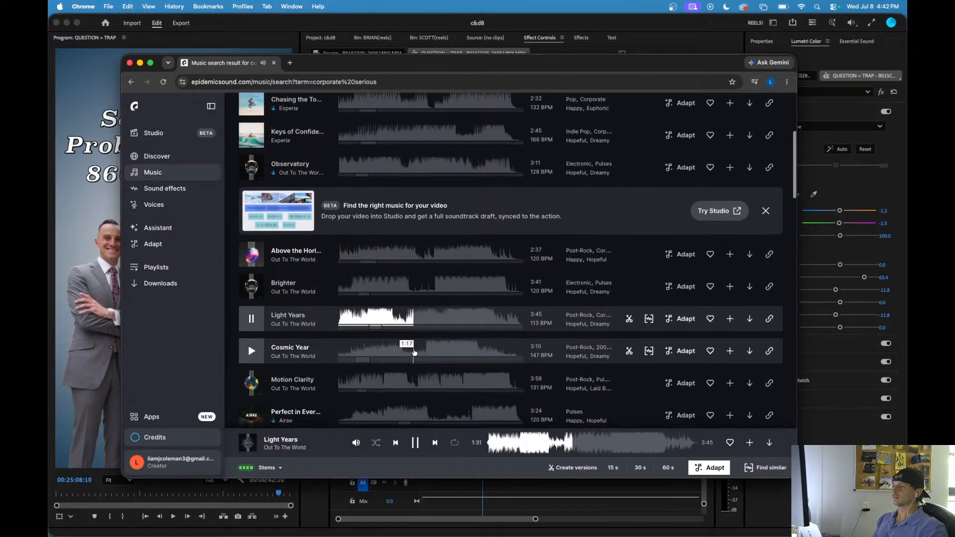
pyautogui.click(251, 350)
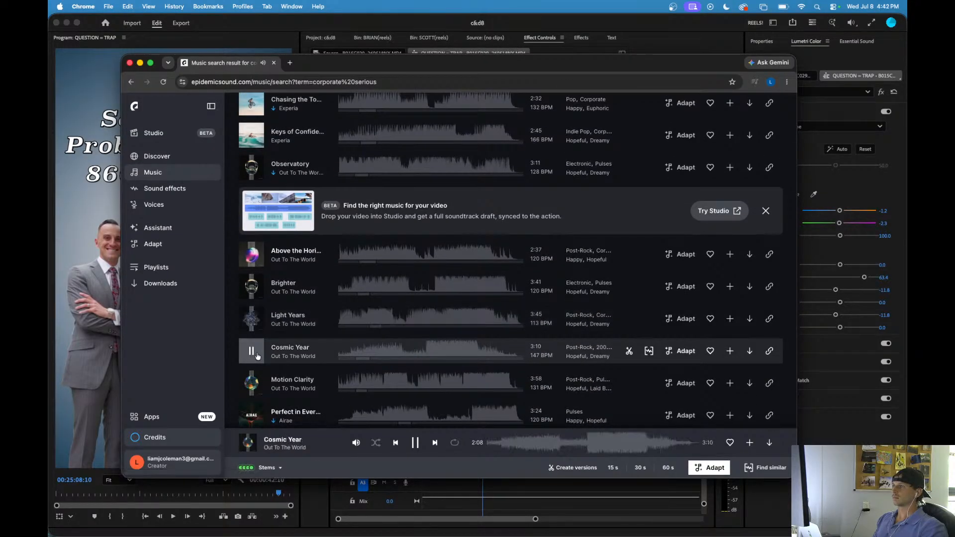
pyautogui.click(424, 348)
pyautogui.scroll(-1, 427, 343)
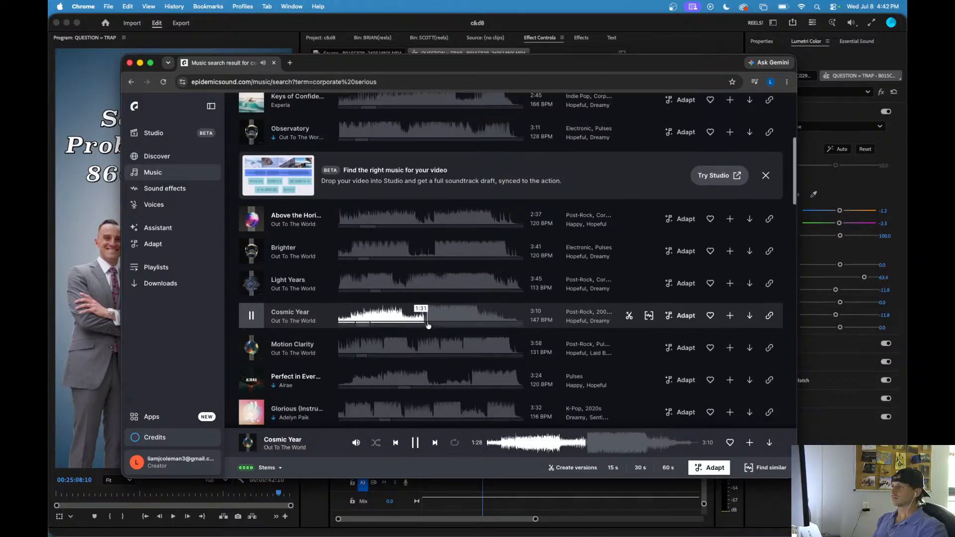
# - Preview further sections of the tracks "After All This Time" and "What Should I Do" in the search results
pyautogui.scroll(-3, 413, 334)
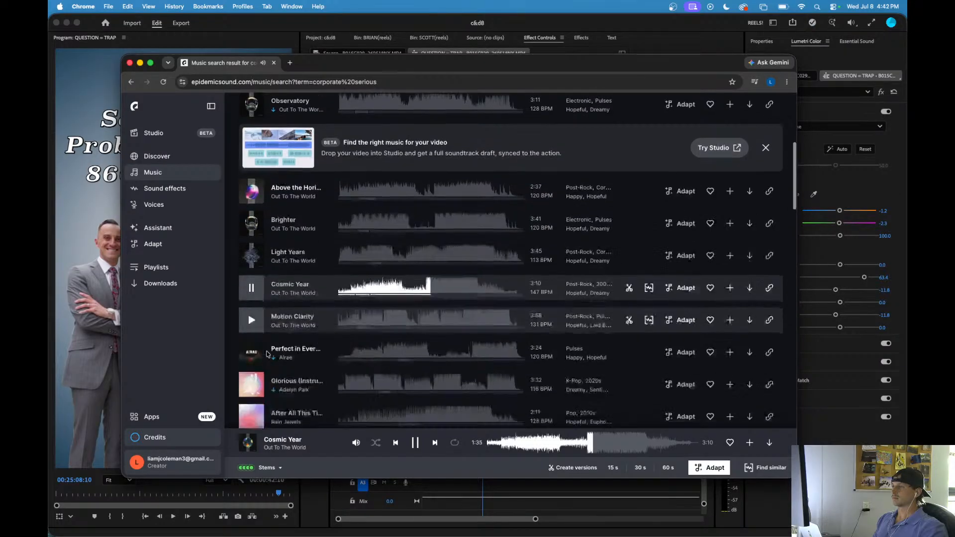
pyautogui.click(252, 324)
pyautogui.click(421, 325)
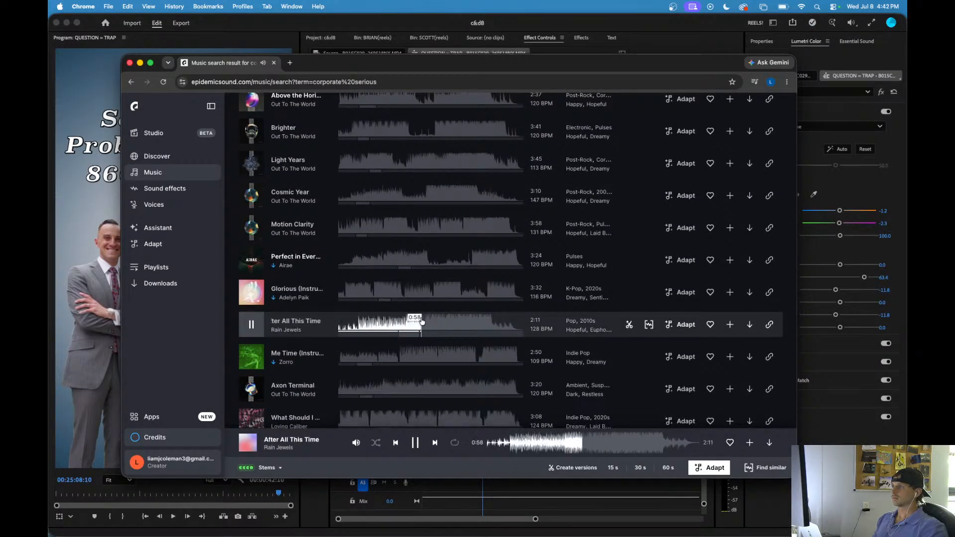
pyautogui.scroll(-1, 421, 326)
pyautogui.click(253, 376)
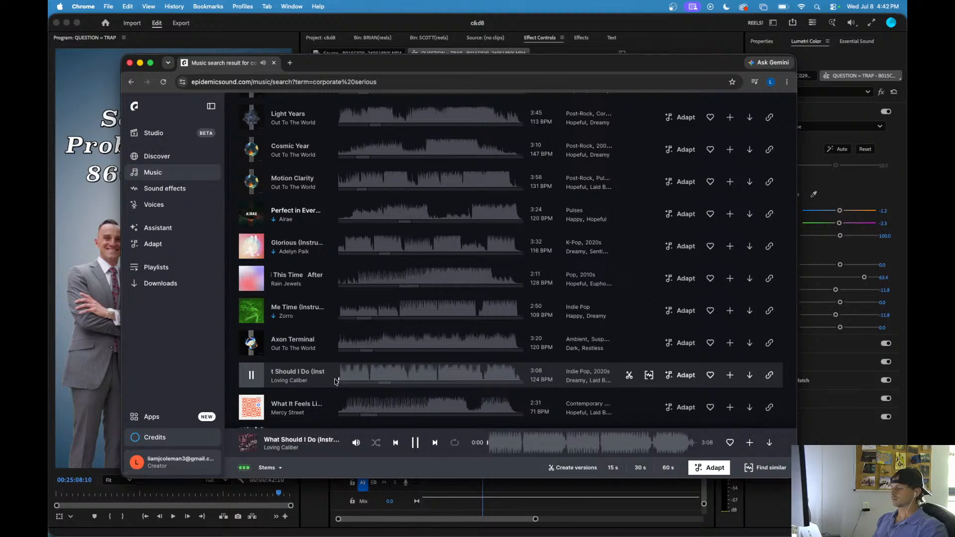
pyautogui.click(366, 376)
pyautogui.click(397, 377)
pyautogui.scroll(-1, 378, 381)
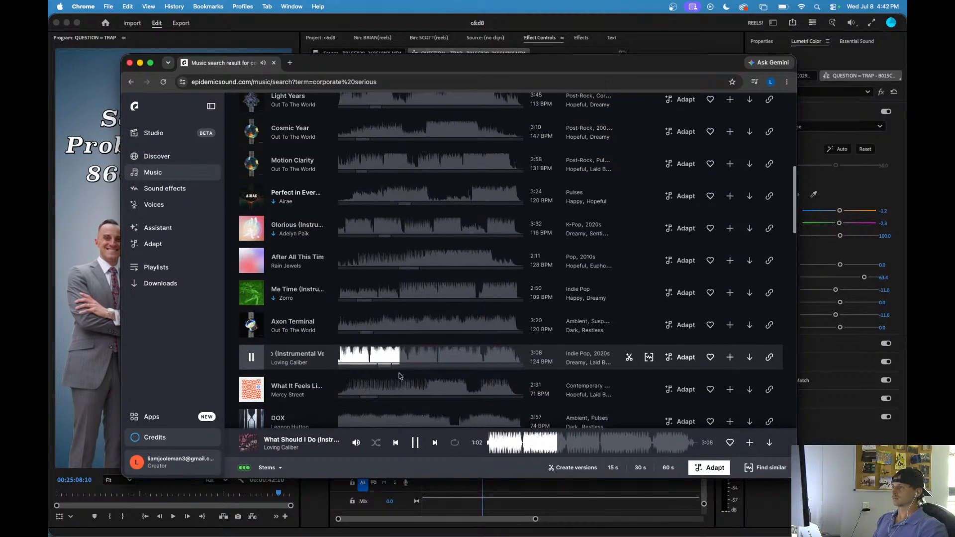
# - Preview the tracks "What It Feels Like" and "DOX", listening to a late section of "DOX"
pyautogui.click(252, 391)
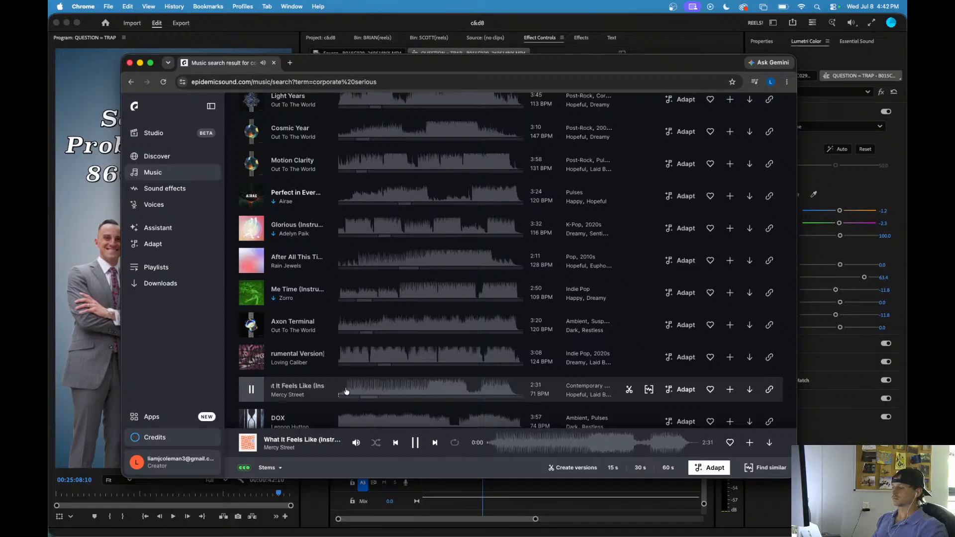
pyautogui.scroll(-2, 450, 388)
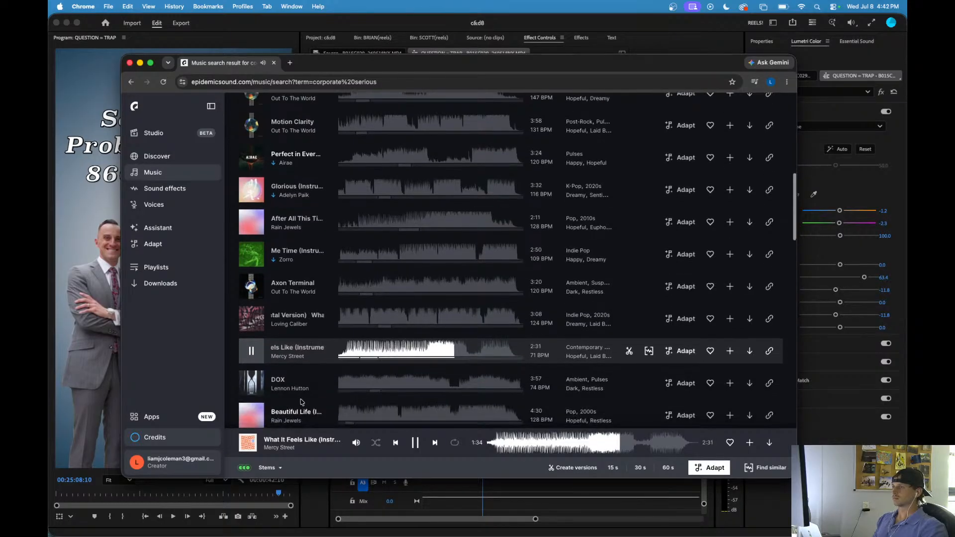
pyautogui.click(431, 384)
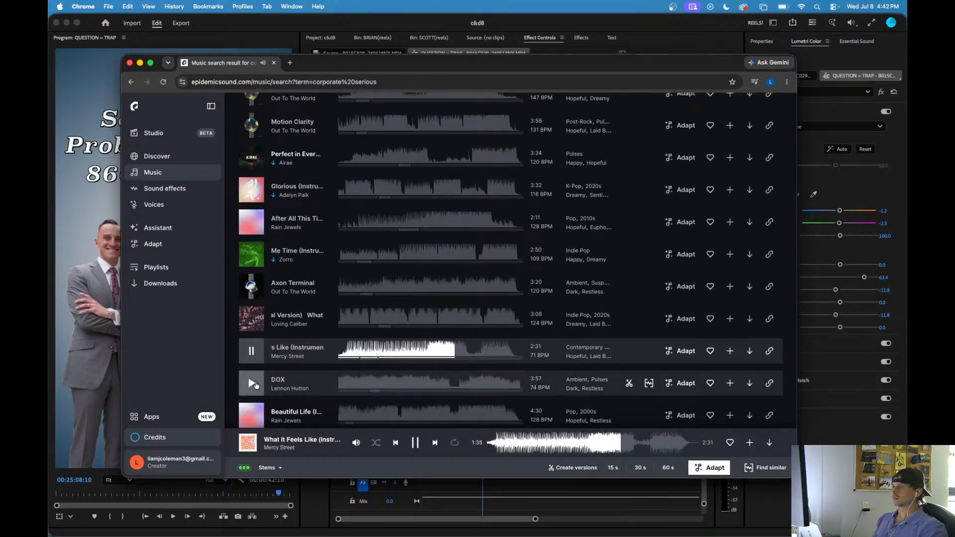
pyautogui.click(471, 382)
pyautogui.scroll(-3, 417, 380)
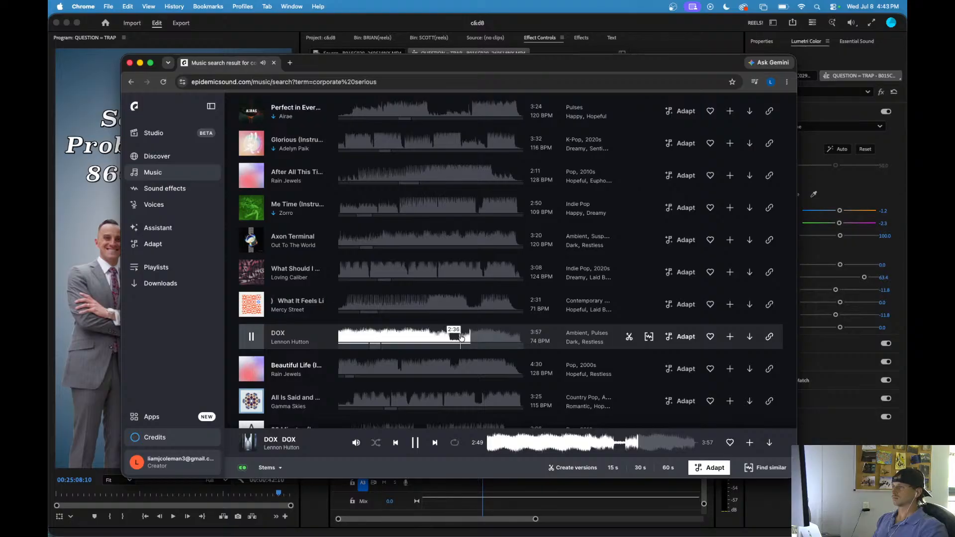
# - Download the full mix of "DOX" as an MP3 and save it to the Desktop folder
pyautogui.click(749, 338)
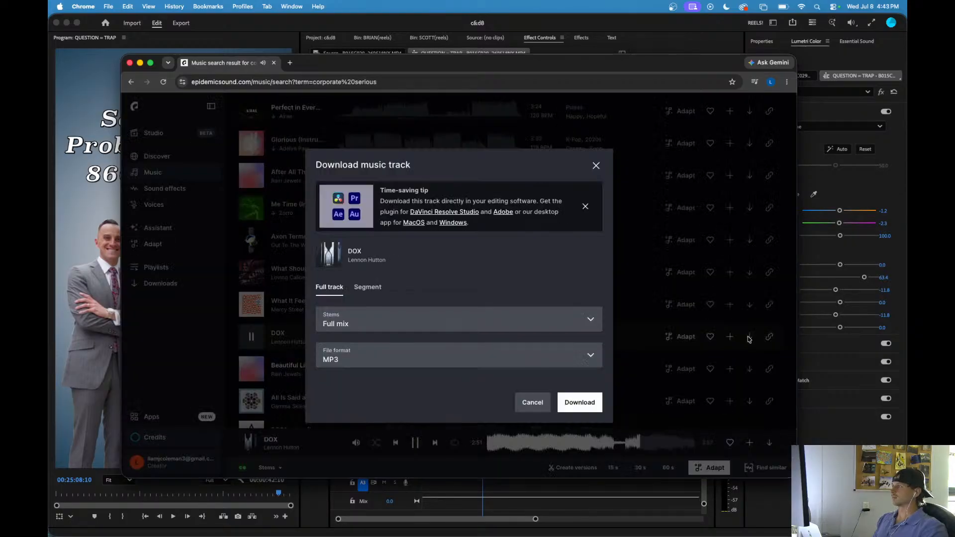
pyautogui.click(591, 404)
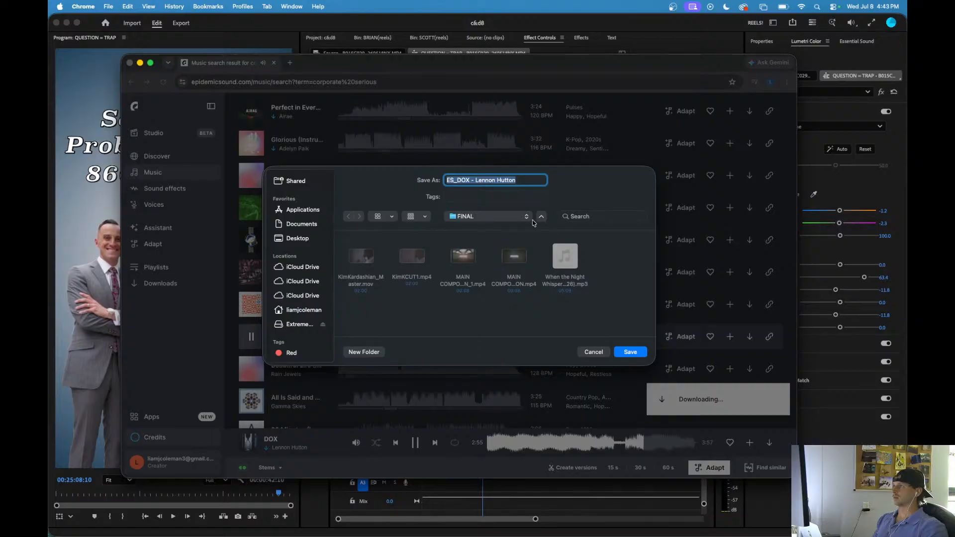
pyautogui.click(528, 217)
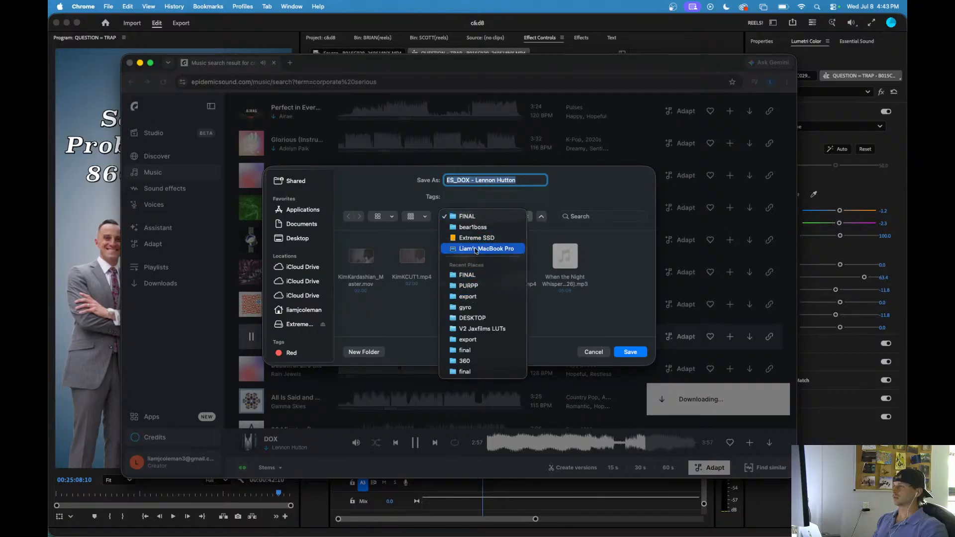
pyautogui.click(472, 318)
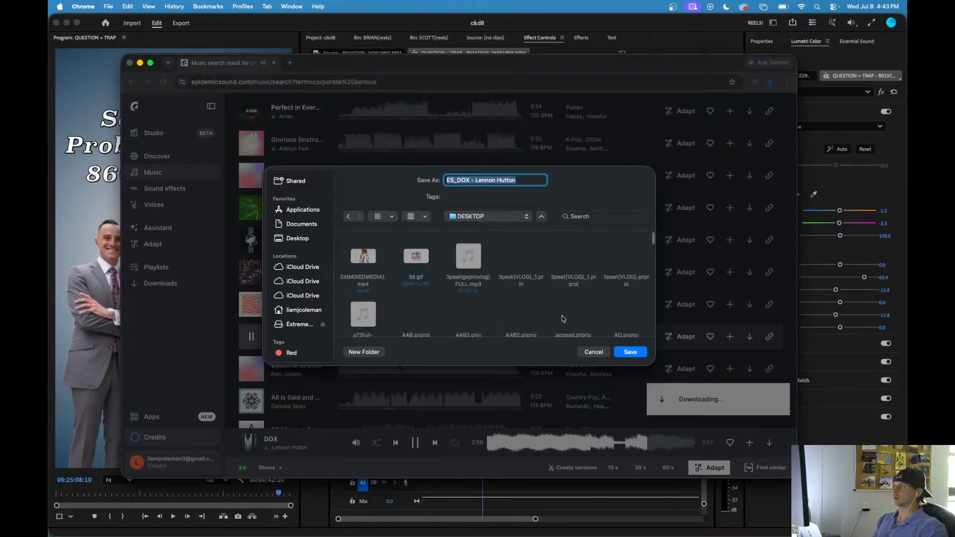
pyautogui.click(541, 218)
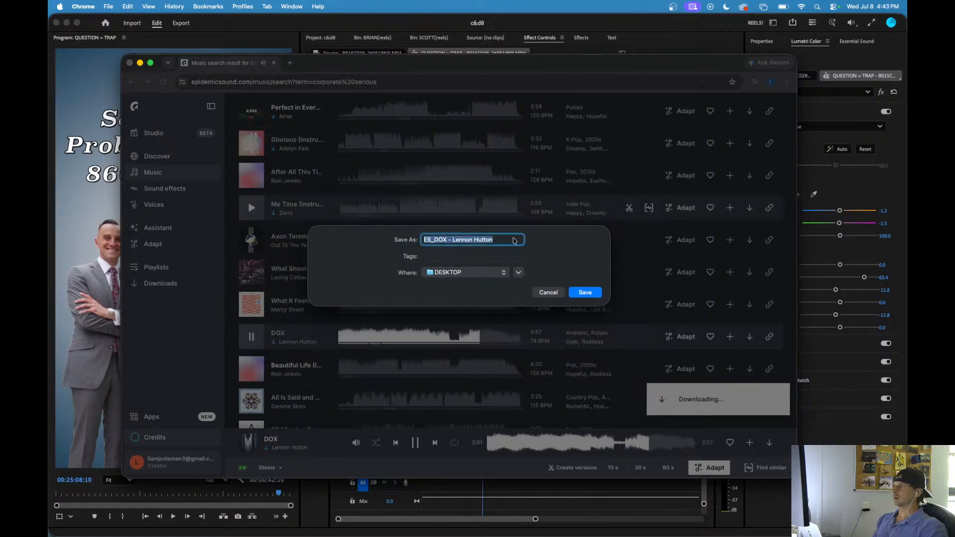
pyautogui.click(470, 272)
pyautogui.click(467, 283)
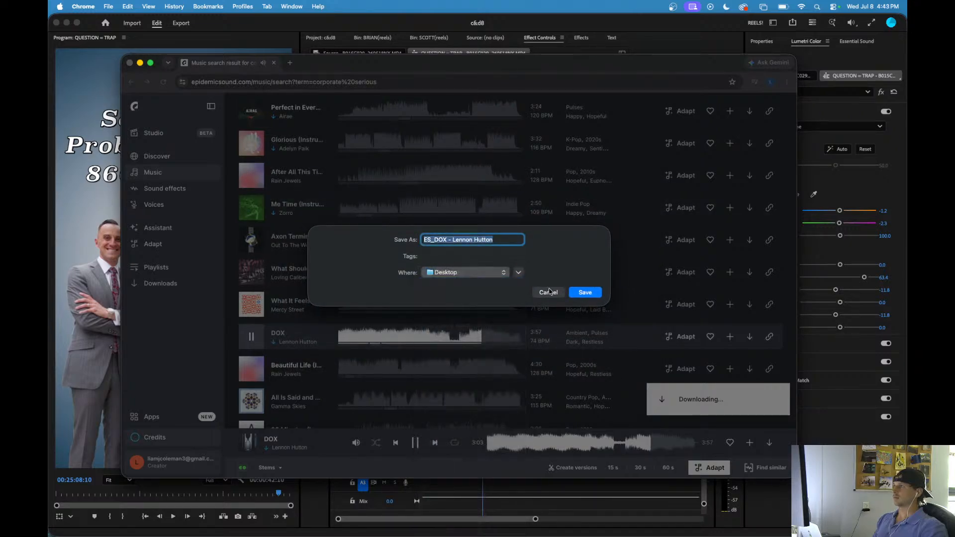
pyautogui.click(581, 293)
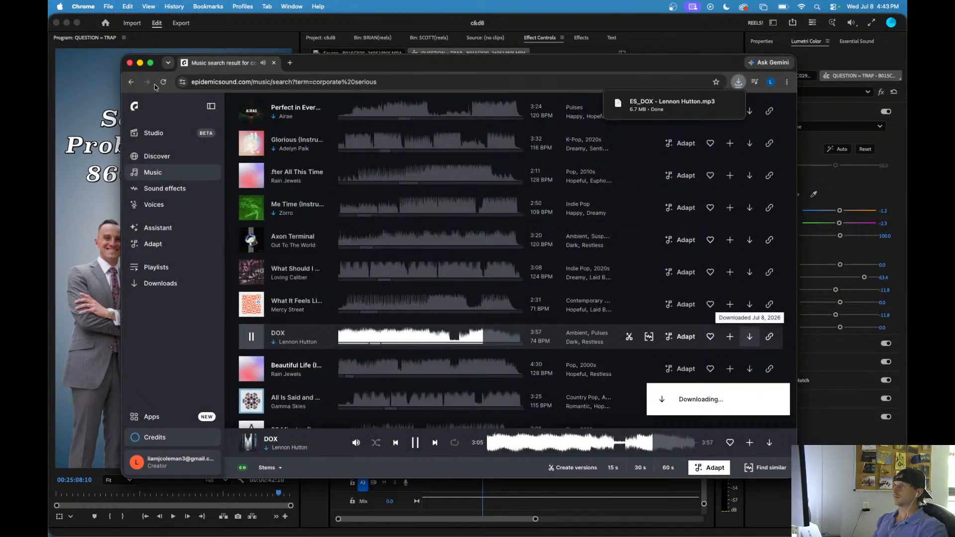
# - Close the browser window, return to Premiere, and place the downloaded DOX music on track A2 at the start of the QUESTION = TRAP sequence
pyautogui.click(130, 63)
pyautogui.click(437, 340)
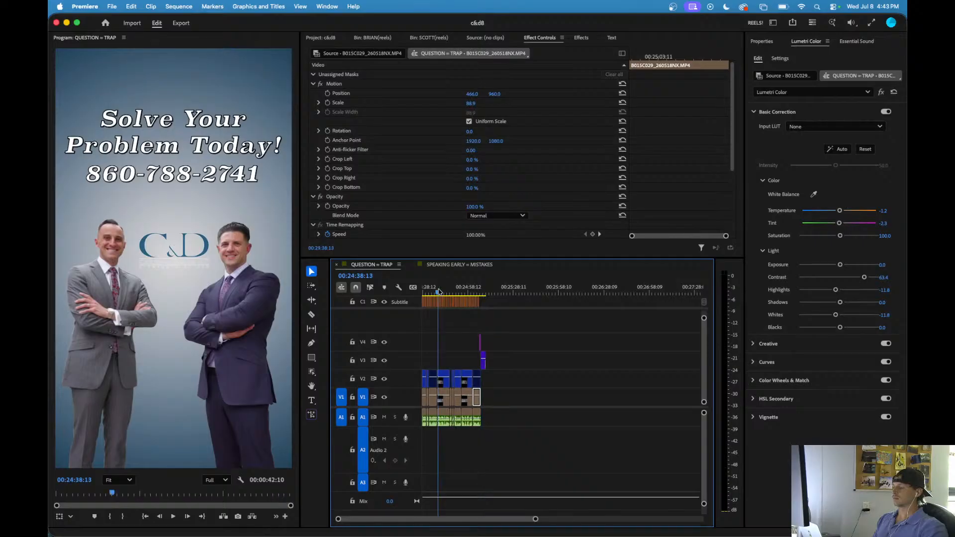
pyautogui.press('Home')
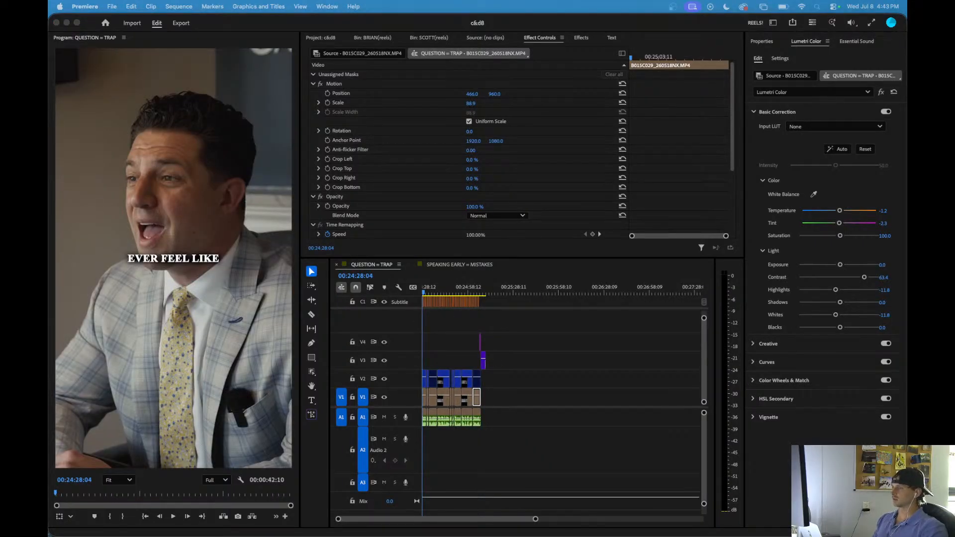
pyautogui.moveTo(512, 532); pyautogui.dragTo(441, 347)
pyautogui.press('-')
pyautogui.click(476, 404)
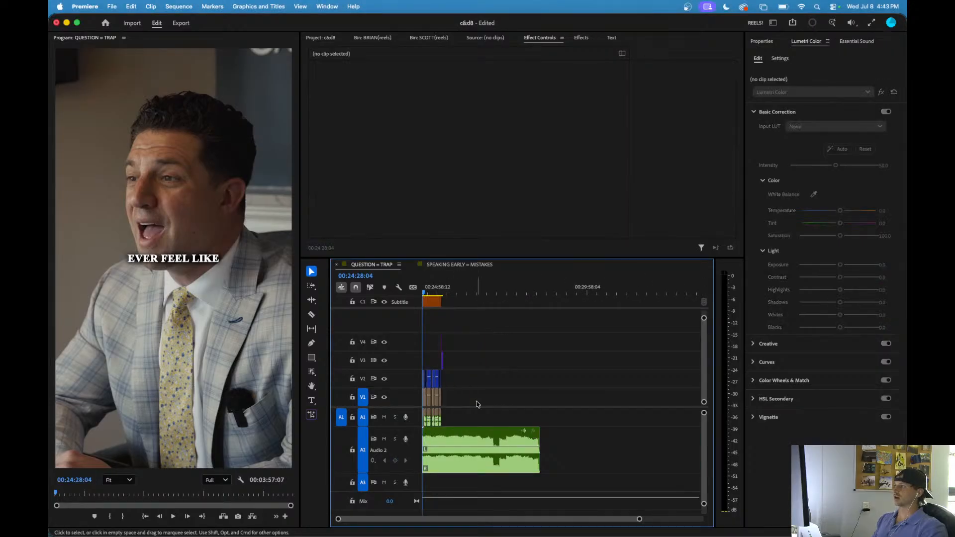
# - Examine the DOX music waveform on A2 against the dialogue clips above it in the sequence
pyautogui.moveTo(427, 428); pyautogui.dragTo(444, 438)
pyautogui.press('=')
pyautogui.press('=')
pyautogui.press('=')
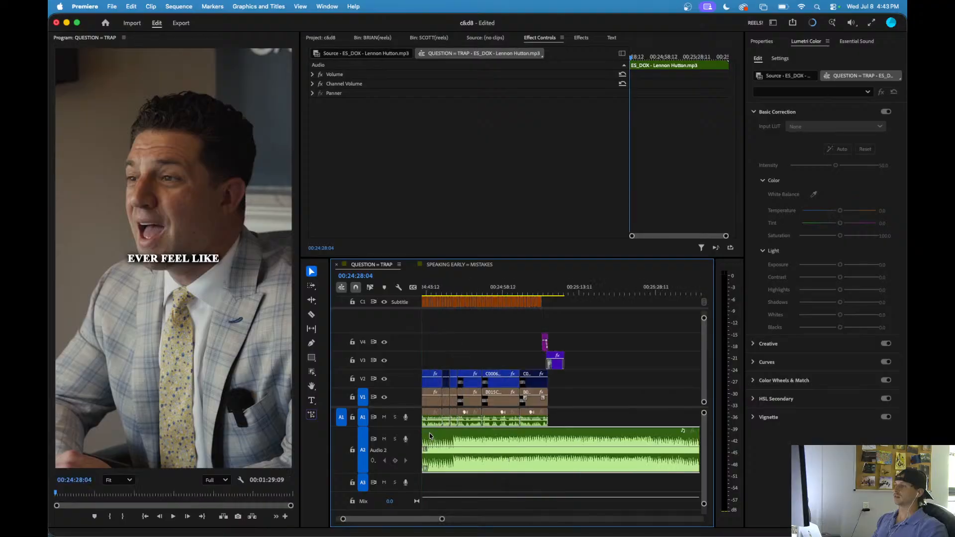
pyautogui.scroll(5, 449, 448)
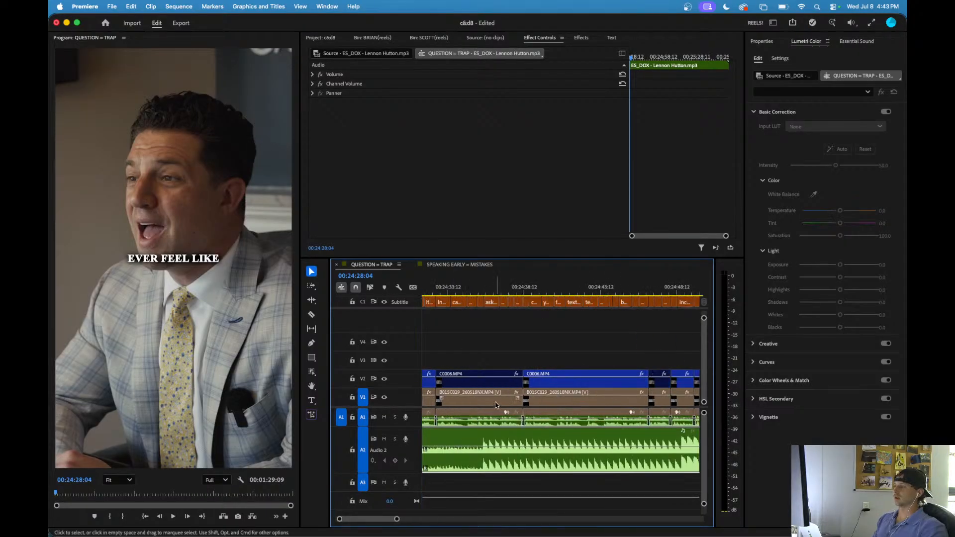
pyautogui.click(480, 355)
pyautogui.scroll(-5, 472, 357)
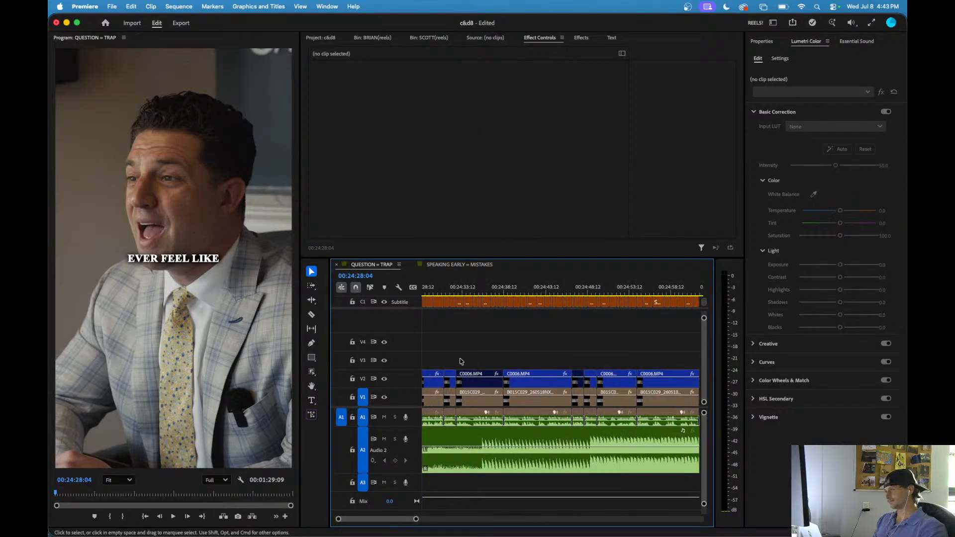
# - Trim the quiet intro off the DOX music on A2 and keep the clip starting at the sequence start
pyautogui.scroll(-2, 432, 346)
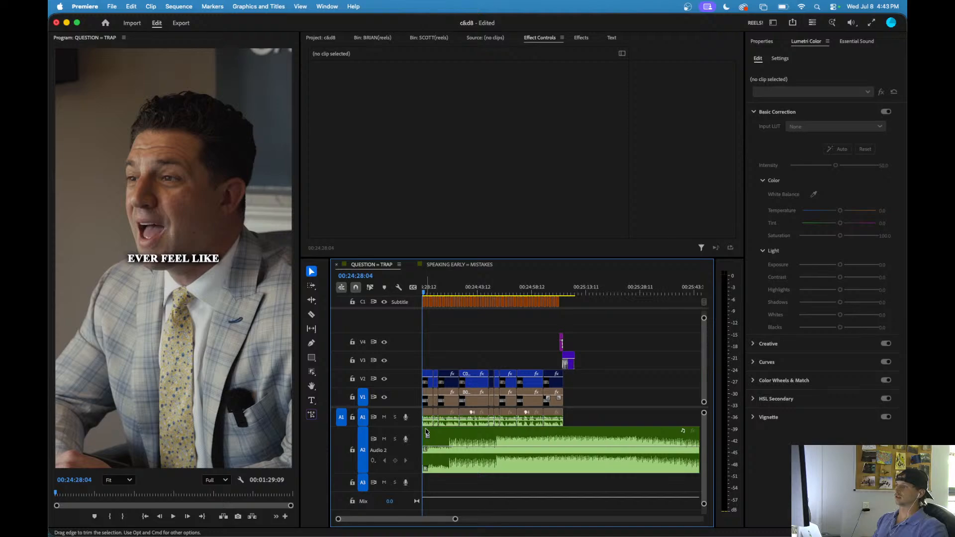
pyautogui.moveTo(426, 429)
pyautogui.mouseDown()
pyautogui.moveTo(494, 435)
pyautogui.moveTo(439, 438)
pyautogui.mouseUp()
pyautogui.press('=')
pyautogui.press('=')
pyautogui.press('-')
pyautogui.press('-')
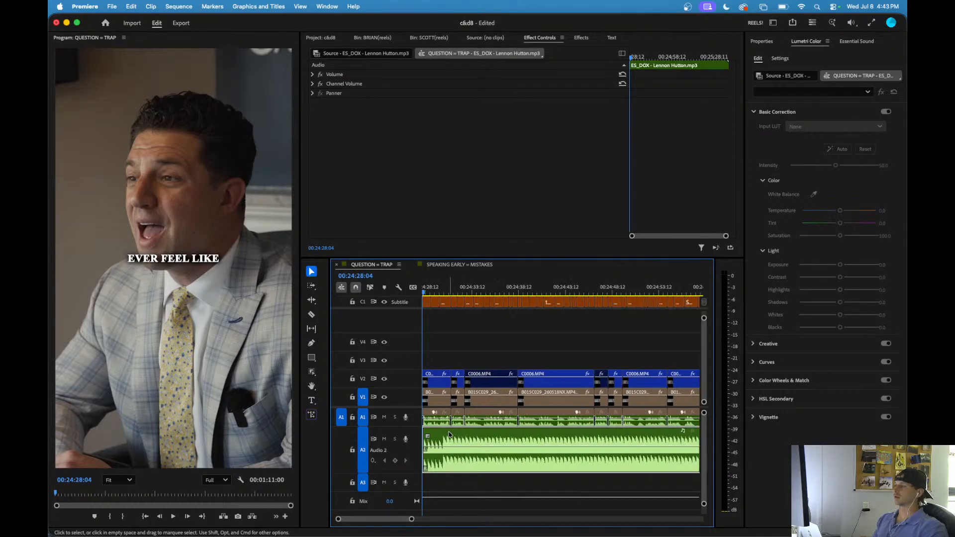
pyautogui.press('-')
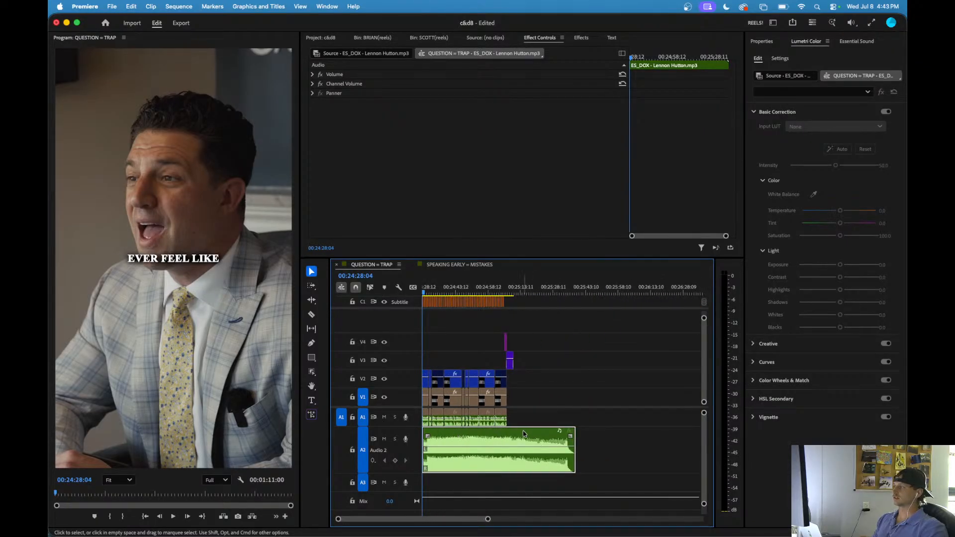
# - Shorten the end of the DOX music so it stops shortly after the outro clip
pyautogui.moveTo(574, 427); pyautogui.dragTo(517, 424)
pyautogui.press('=')
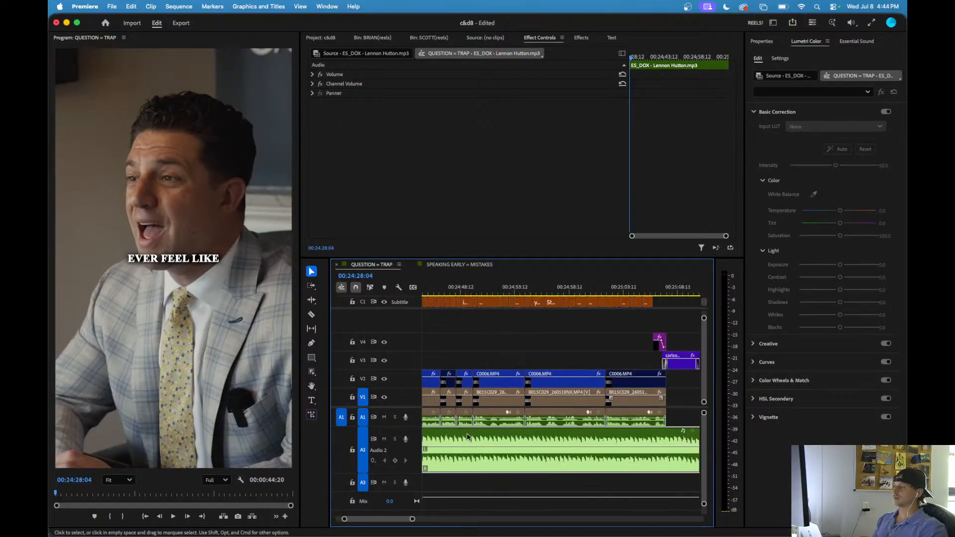
pyautogui.press('=')
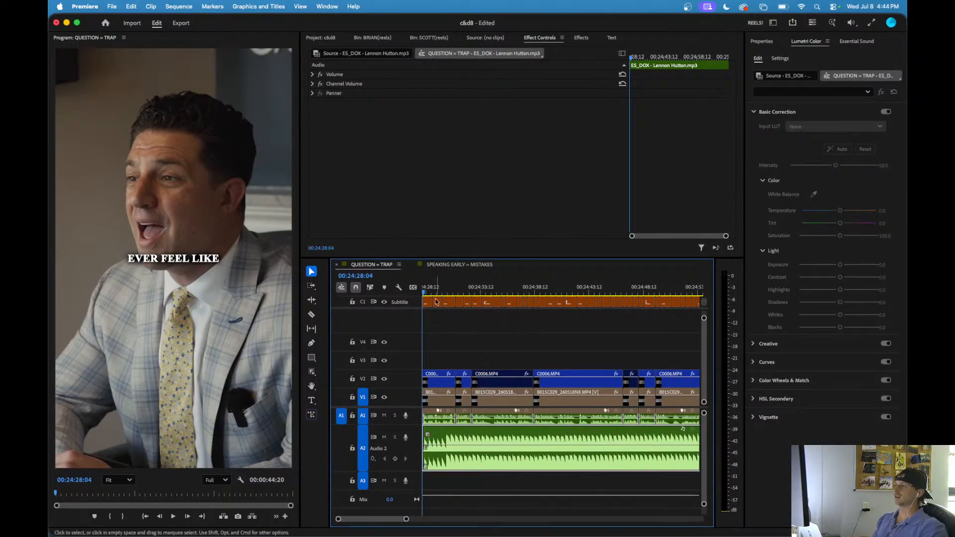
# - Shift the DOX music and restore a little of its opening so the louder beat falls on the first camera cut
pyautogui.press('=')
pyautogui.moveTo(460, 439); pyautogui.dragTo(513, 437)
pyautogui.scroll(8, 483, 439)
pyautogui.scroll(-8, 513, 438)
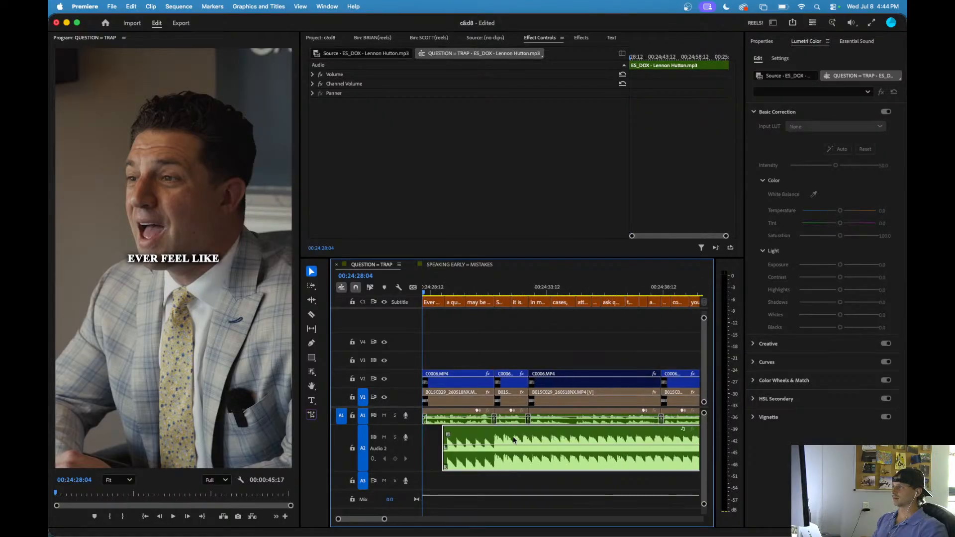
pyautogui.moveTo(436, 428); pyautogui.dragTo(397, 433)
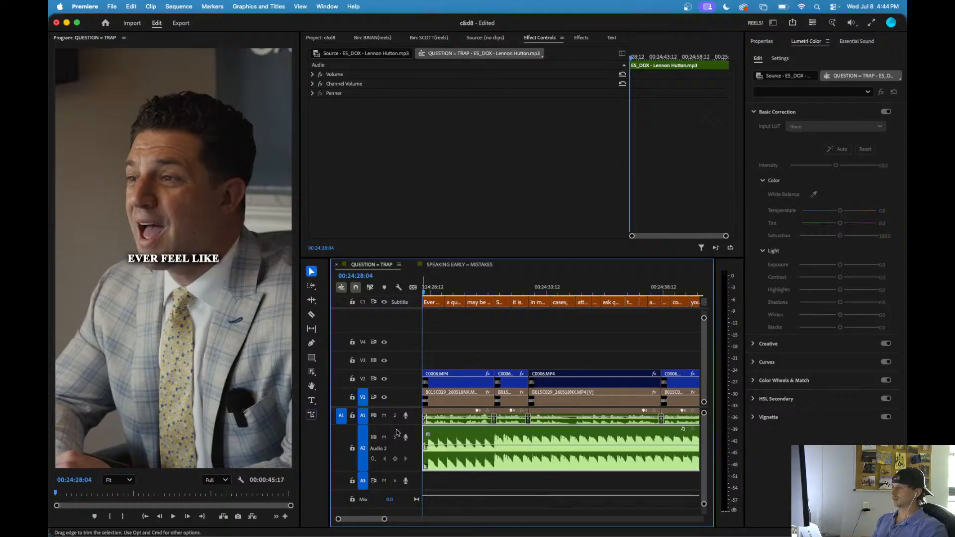
# - Lower the DOX music clip's audio gain and play the sequence to hear the balance
pyautogui.press('g')
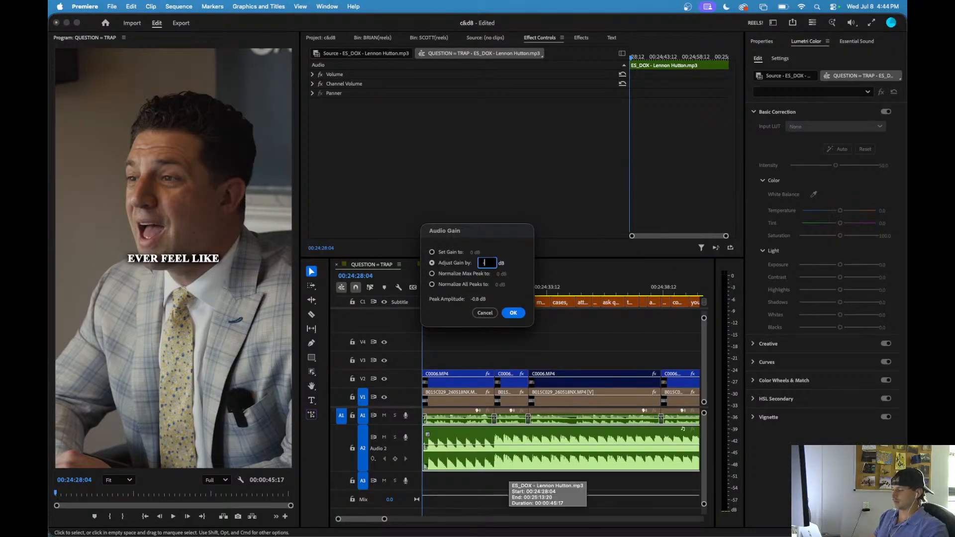
pyautogui.write('-1')
pyautogui.press('Return')
pyautogui.press('space')
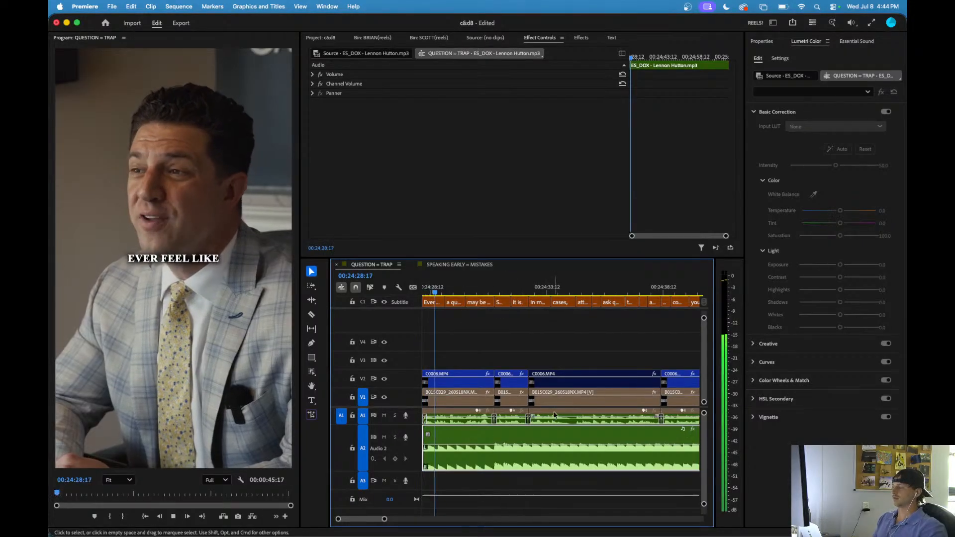
# - Trim the DOX music's end to match the outro clip and add a fade-in and a fade-out to it
pyautogui.press('-')
pyautogui.click(512, 354)
pyautogui.press('-')
pyautogui.press('-')
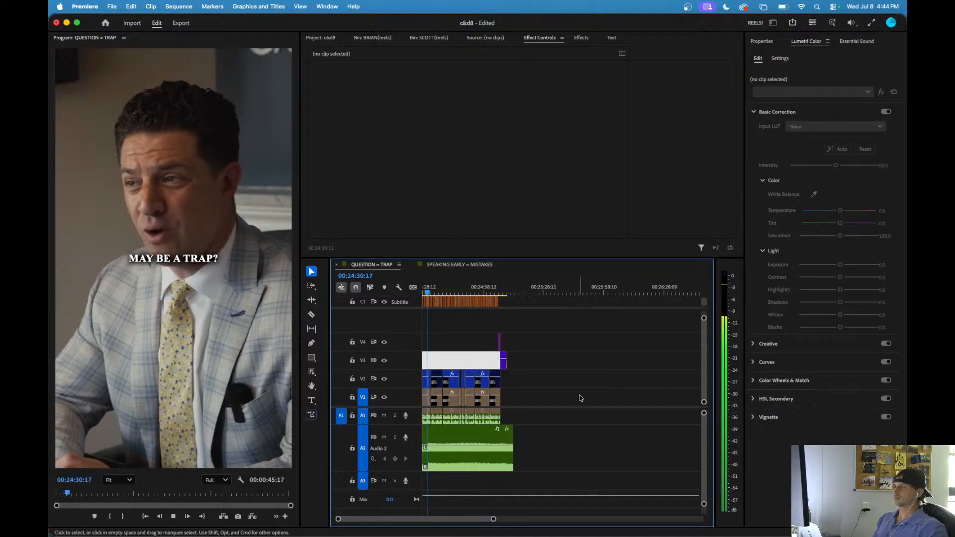
pyautogui.moveTo(510, 429); pyautogui.dragTo(519, 434)
pyautogui.press('=')
pyautogui.press('=')
pyautogui.press('=')
pyautogui.press('-')
pyautogui.press('-')
pyautogui.press('-')
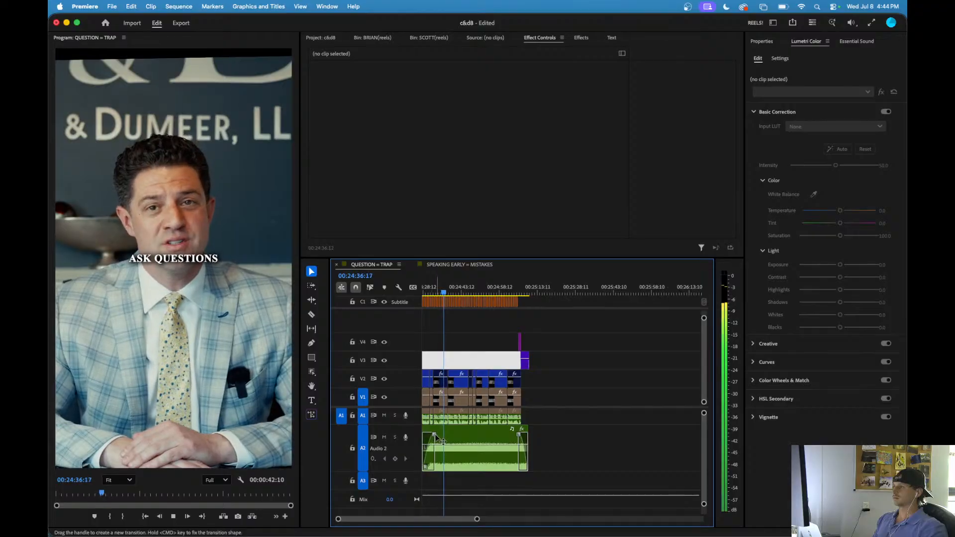
pyautogui.press('=')
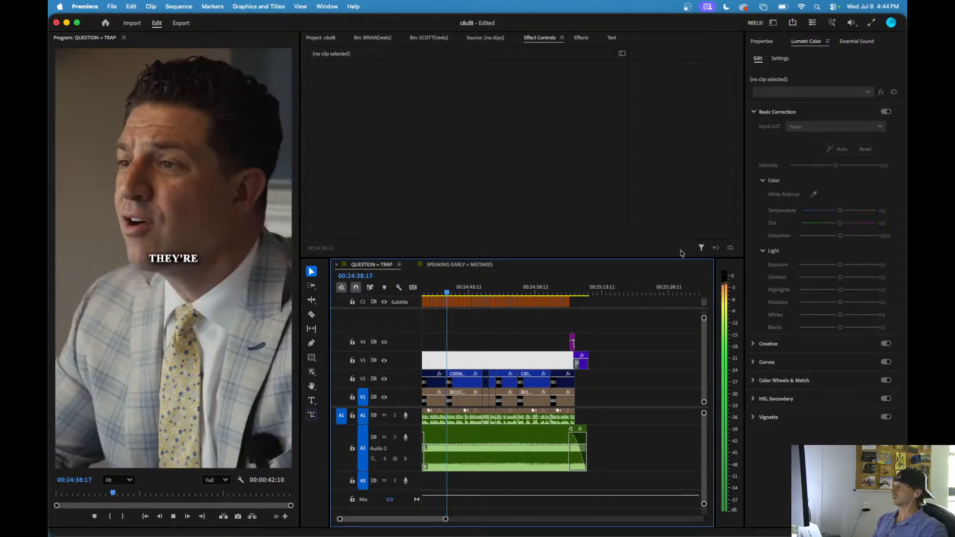
pyautogui.moveTo(455, 360); pyautogui.dragTo(454, 343)
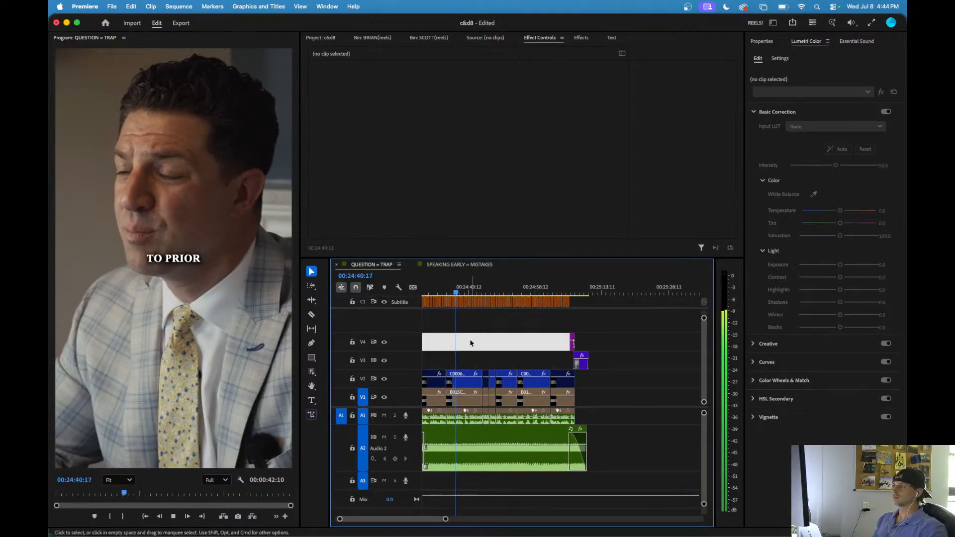
pyautogui.press('=')
pyautogui.press('-')
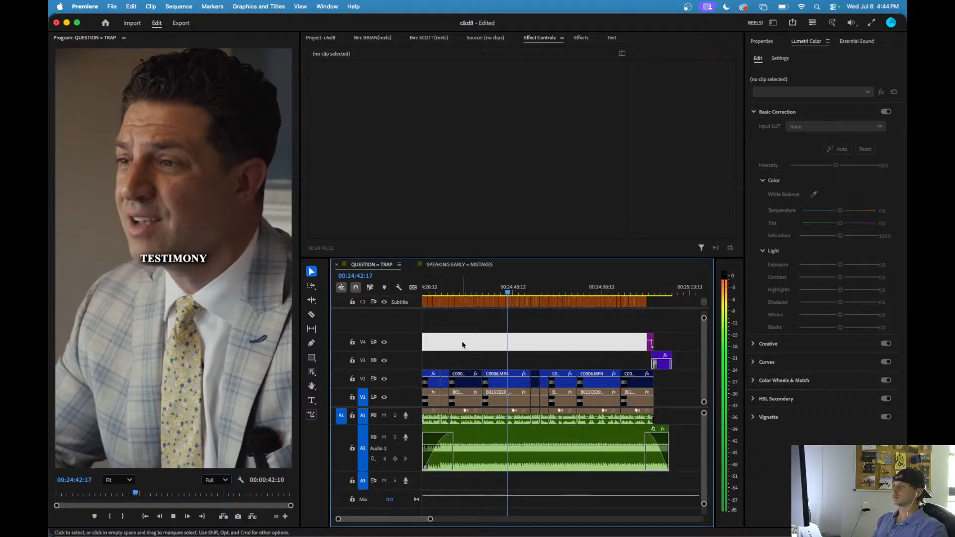
pyautogui.click(462, 344)
pyautogui.press('Delete')
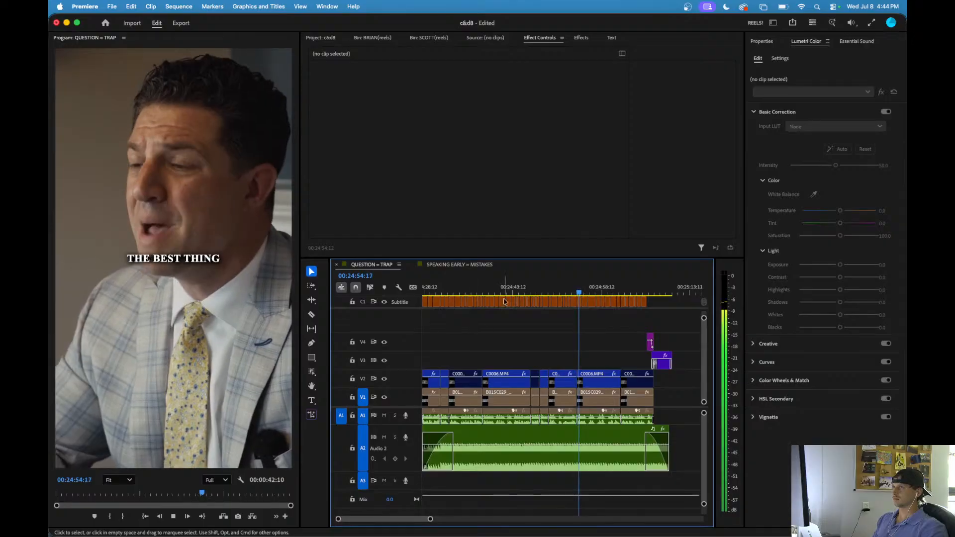
# - Split the C0006.MP4 clip on V2 at the "Stay calm." caption and disable the part before the split
pyautogui.scroll(3, 574, 338)
pyautogui.scroll(3, 611, 358)
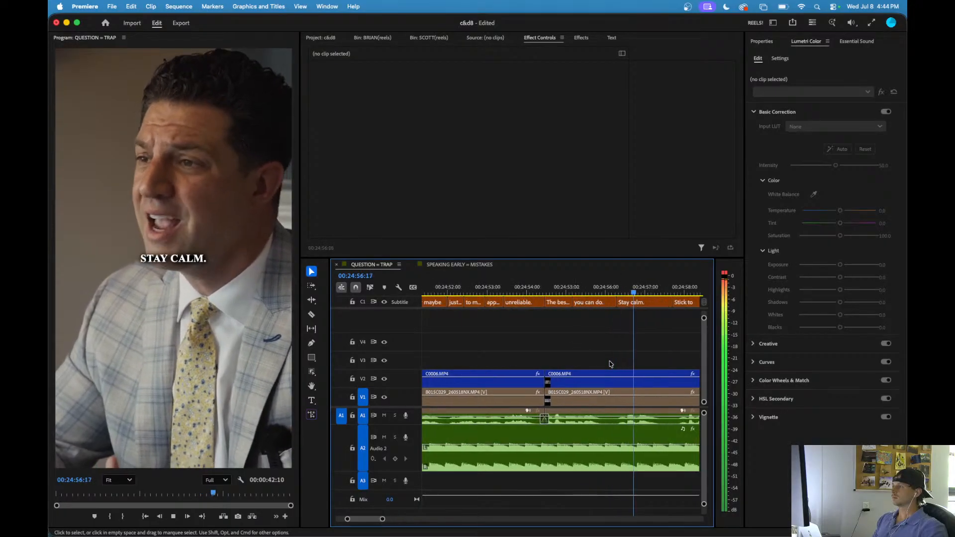
pyautogui.press('-')
pyautogui.click(570, 289)
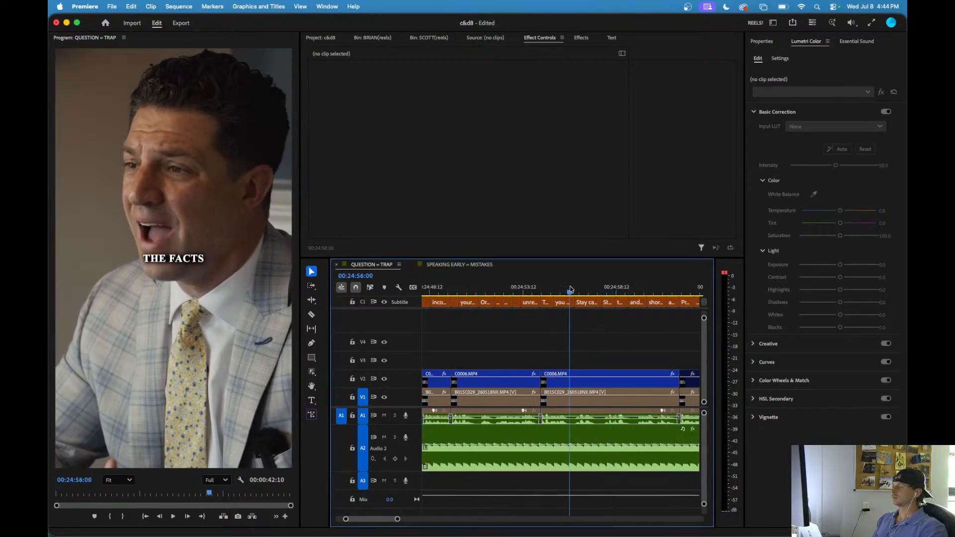
pyautogui.press('space')
pyautogui.click(557, 290)
pyautogui.press('space')
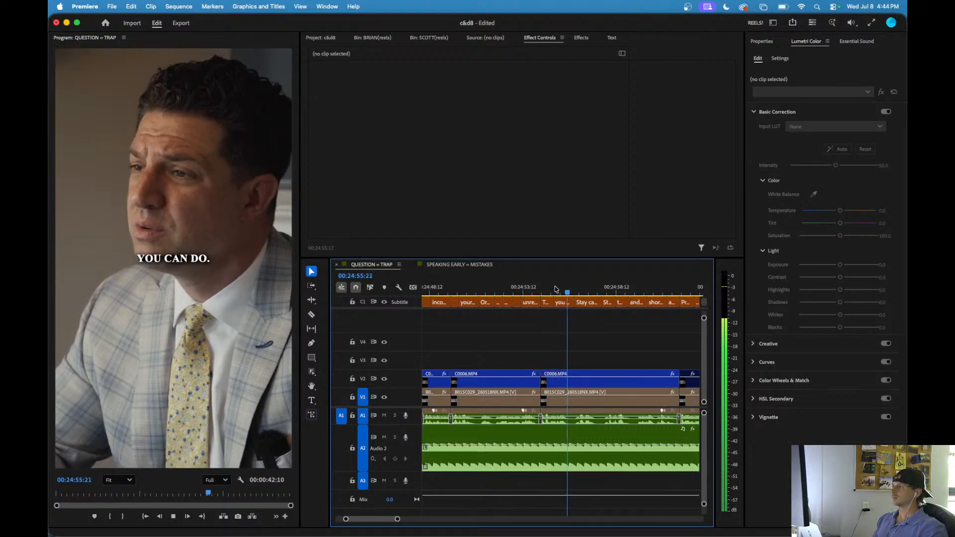
pyautogui.press('space')
pyautogui.press('c')
pyautogui.click(578, 378)
pyautogui.press('v')
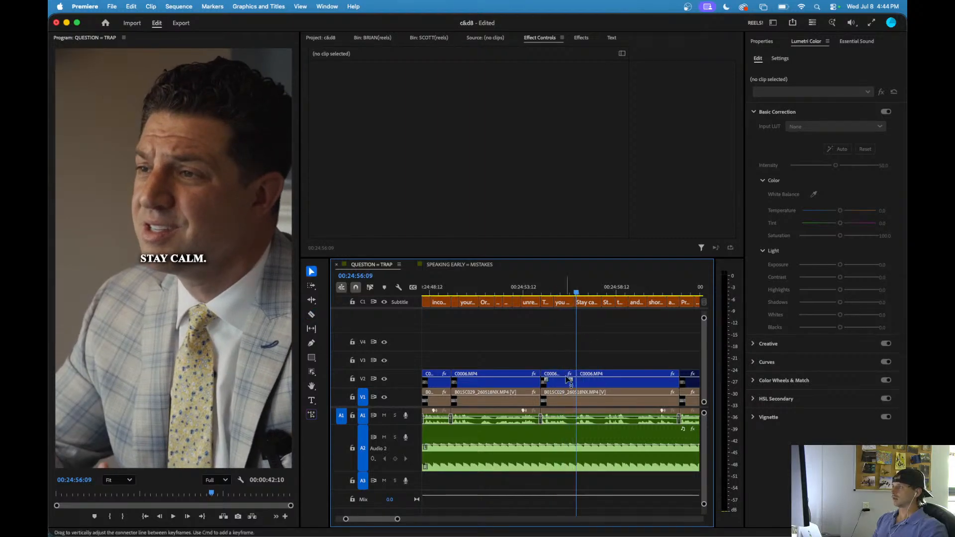
pyautogui.click(556, 383)
pyautogui.click(558, 285)
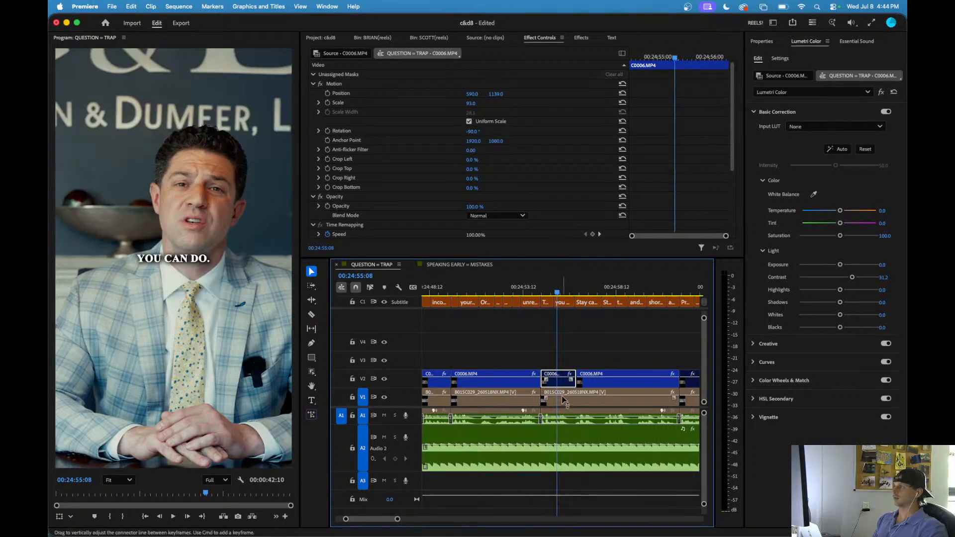
# - Split the V1 clip just before "Stay calm.", then scale its first part to 118.9 and reframe it horizontally
pyautogui.press('c')
pyautogui.click(574, 397)
pyautogui.press('v')
pyautogui.click(555, 399)
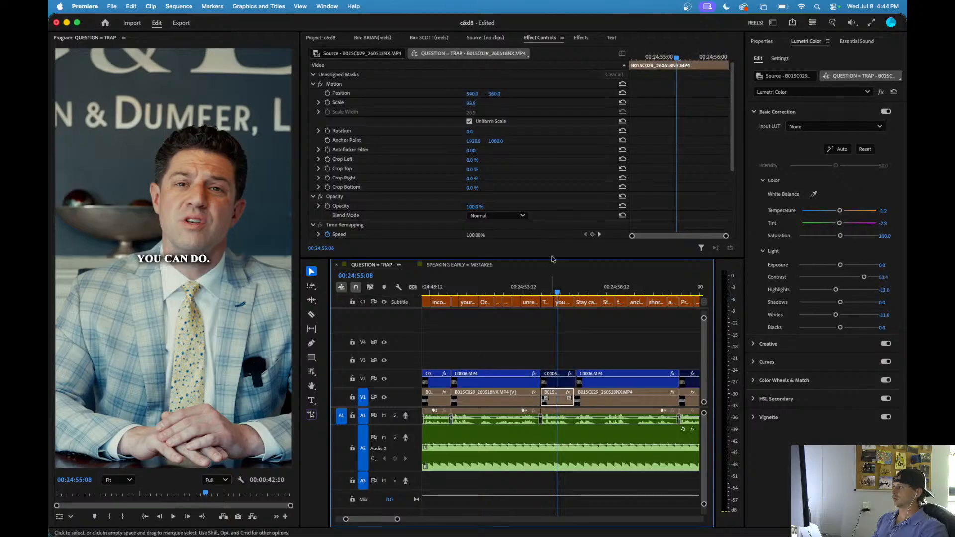
pyautogui.moveTo(475, 103); pyautogui.dragTo(429, 94)
# - Play back the passage around "you can do" to check the enlarged front-angle shot against its neighbours
pyautogui.click(518, 285)
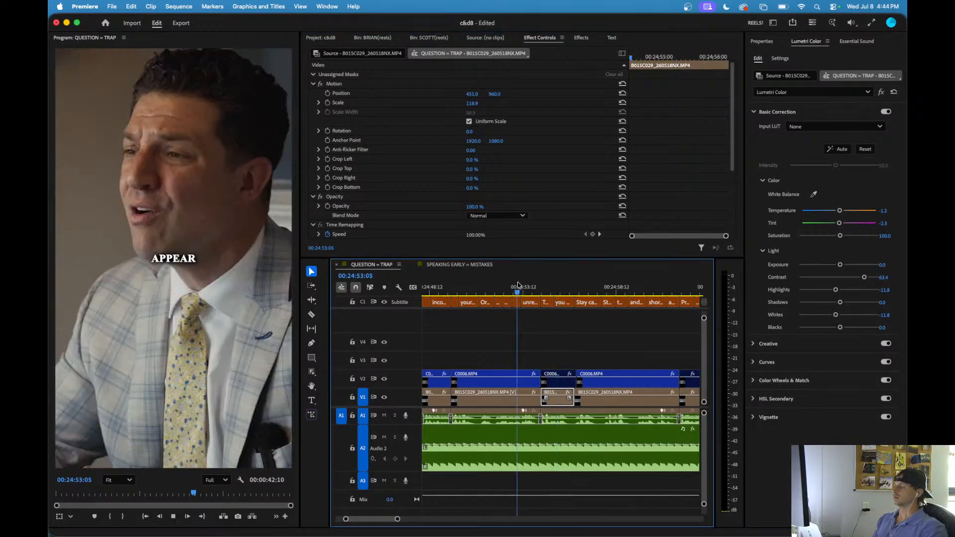
pyautogui.press('space')
pyautogui.scroll(-3, 554, 347)
pyautogui.click(562, 347)
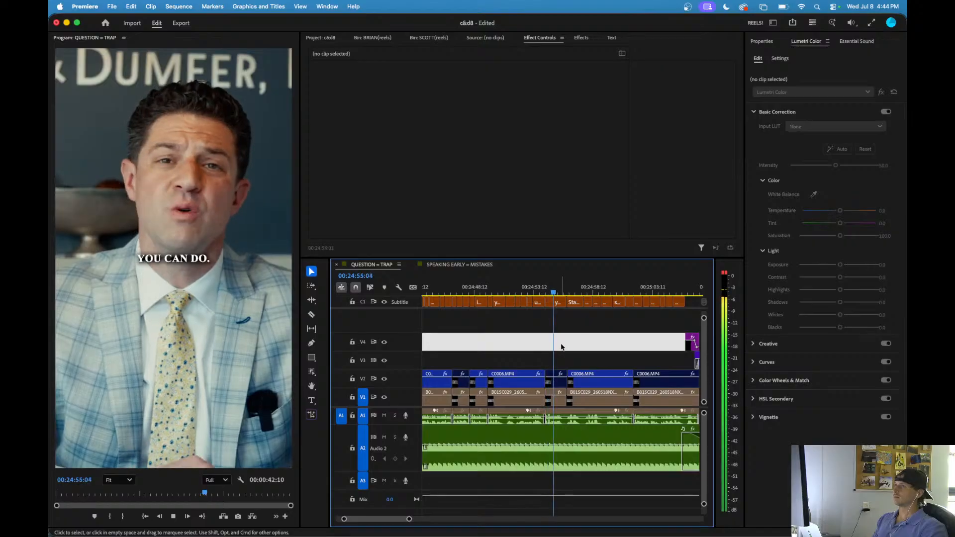
pyautogui.press('space')
pyautogui.scroll(5, 581, 350)
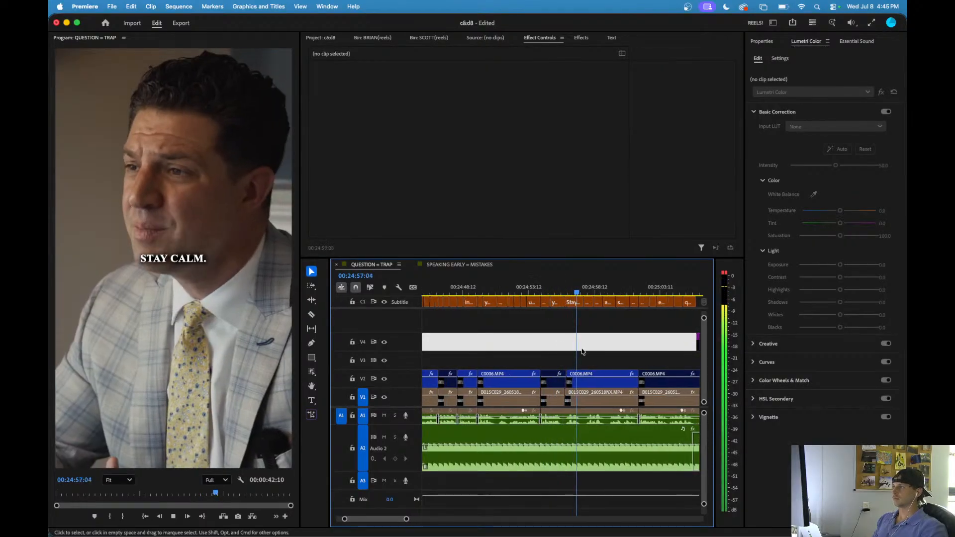
# - Lock audio track A2 and cut the captions, video and dialogue at 00:24:55:20, at the end of "you can do."
pyautogui.click(489, 287)
pyautogui.moveTo(490, 287); pyautogui.dragTo(449, 291)
pyautogui.scroll(-4, 459, 402)
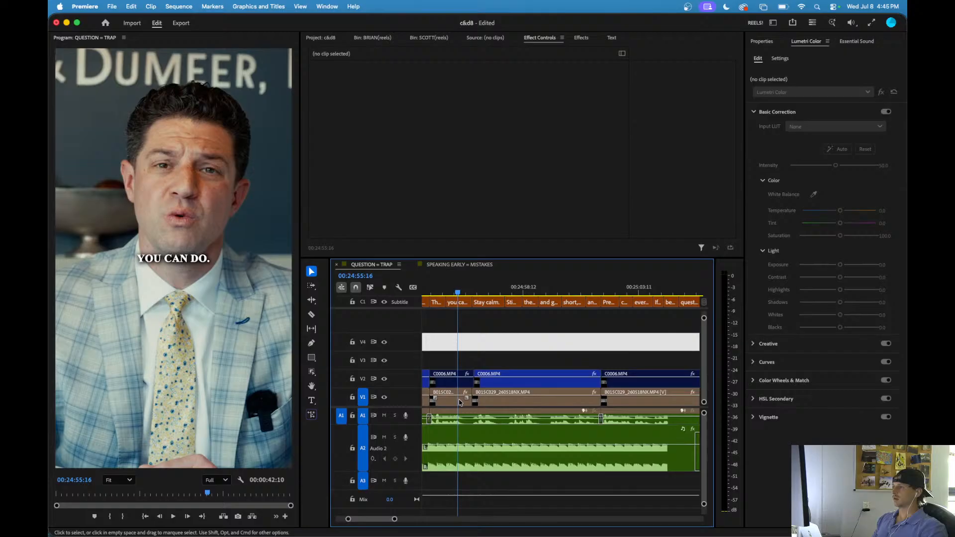
pyautogui.click(352, 448)
pyautogui.scroll(3, 455, 311)
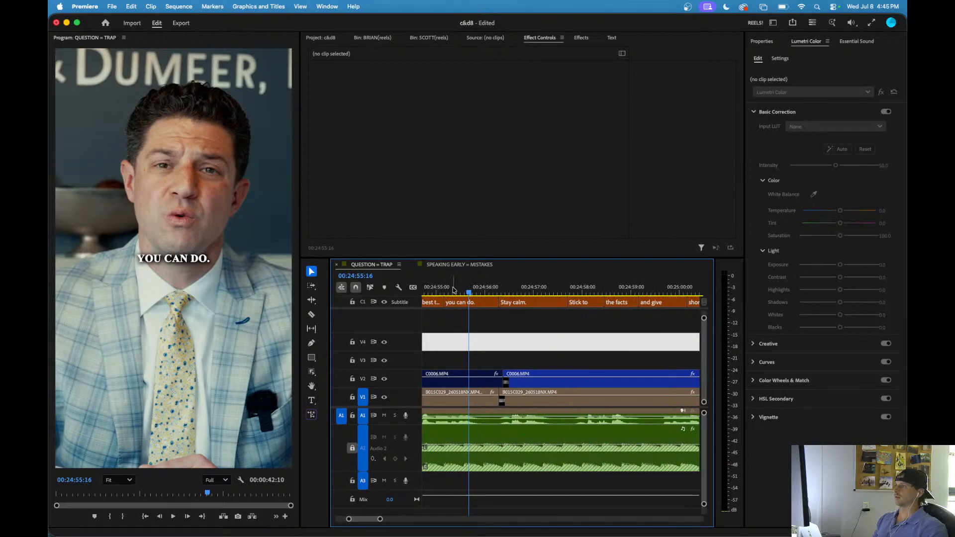
pyautogui.click(454, 290)
pyautogui.press('space')
pyautogui.press('space')
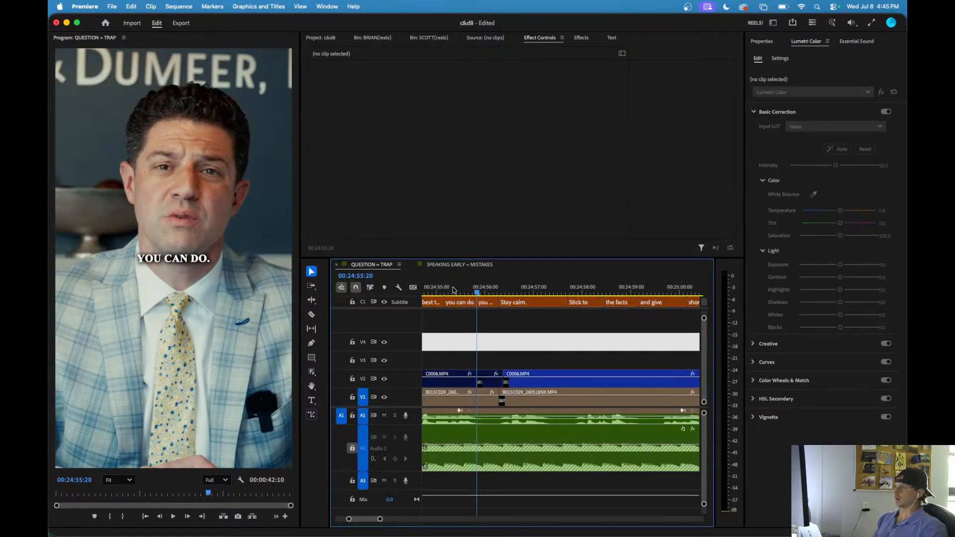
pyautogui.press('space')
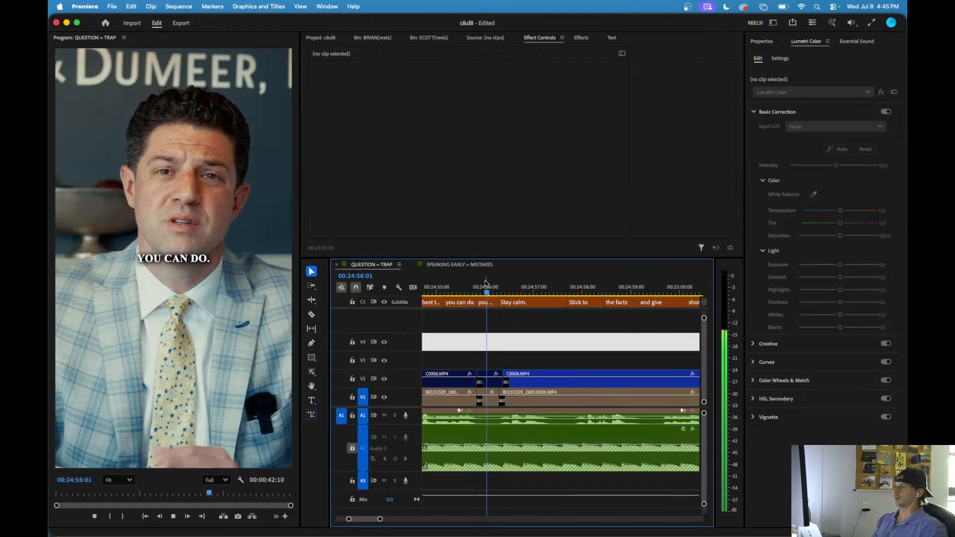
pyautogui.press('space')
# - Ripple-delete the pause between "you can do." and "Stay calm.", from 00:24:55:20 to 00:24:56:07
pyautogui.scroll(5, 489, 318)
pyautogui.moveTo(540, 293)
pyautogui.mouseDown()
pyautogui.moveTo(559, 293)
pyautogui.moveTo(542, 295)
pyautogui.mouseUp()
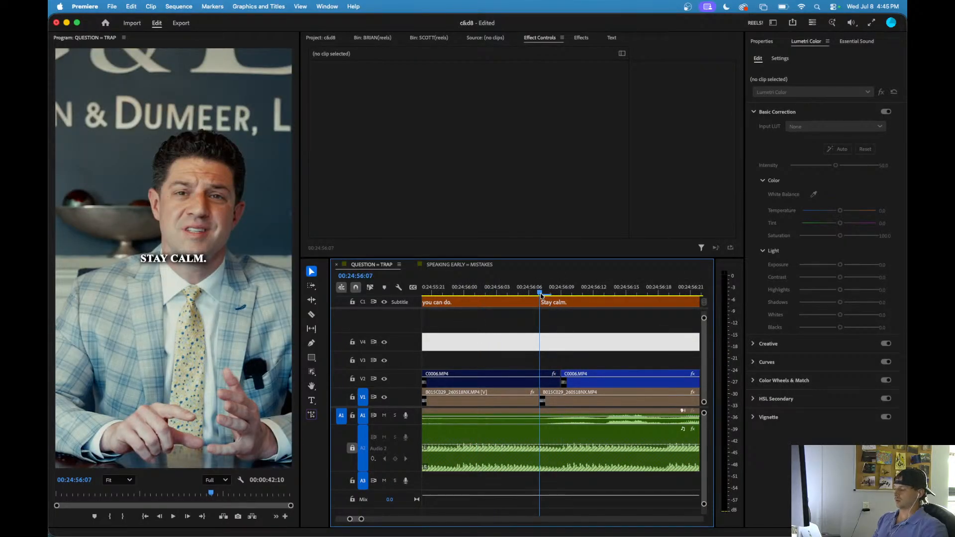
pyautogui.scroll(-5, 537, 330)
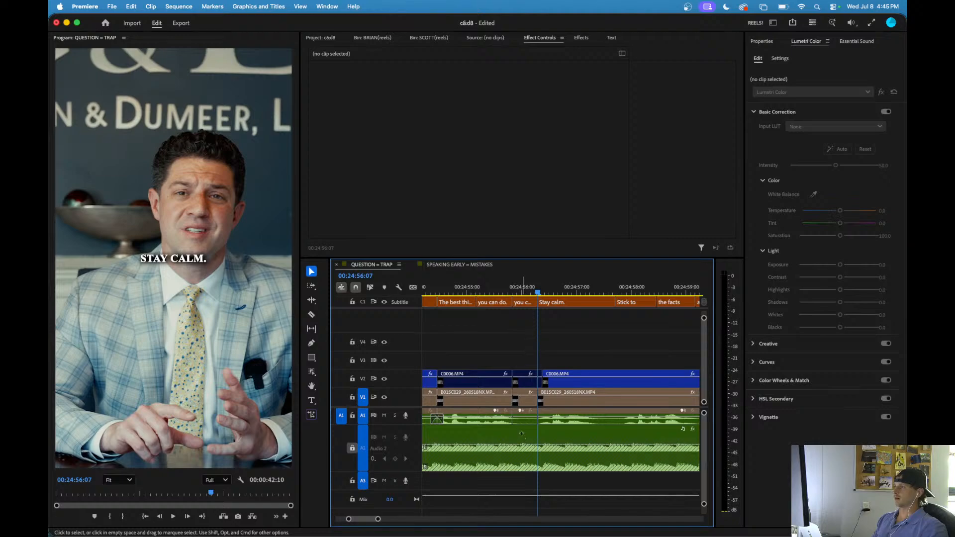
pyautogui.moveTo(522, 433); pyautogui.dragTo(523, 333)
pyautogui.hotkey('alt', 'BackSpace')
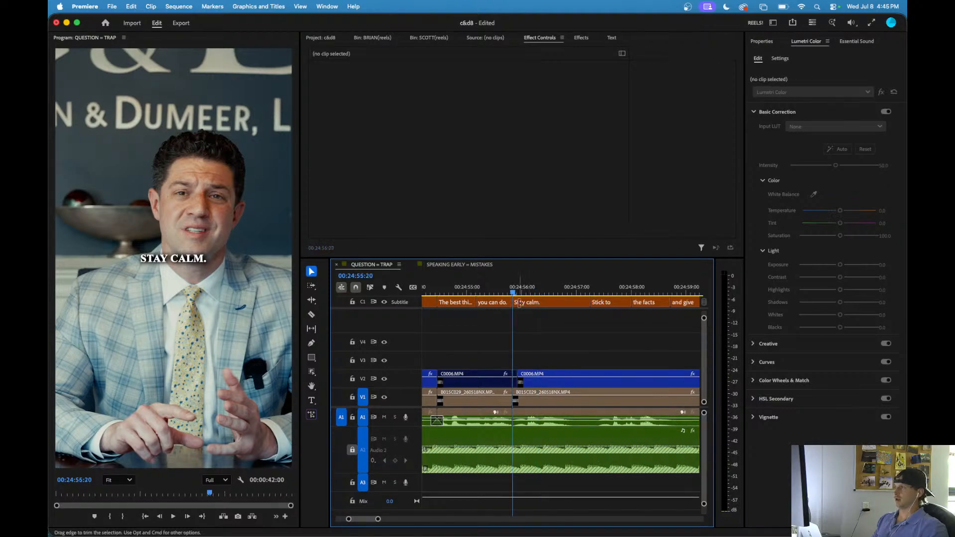
# - Roll the V2 edit point at "Stay calm." back so it lines up with the V1 cut at 00:24:55:20
pyautogui.scroll(3, 495, 347)
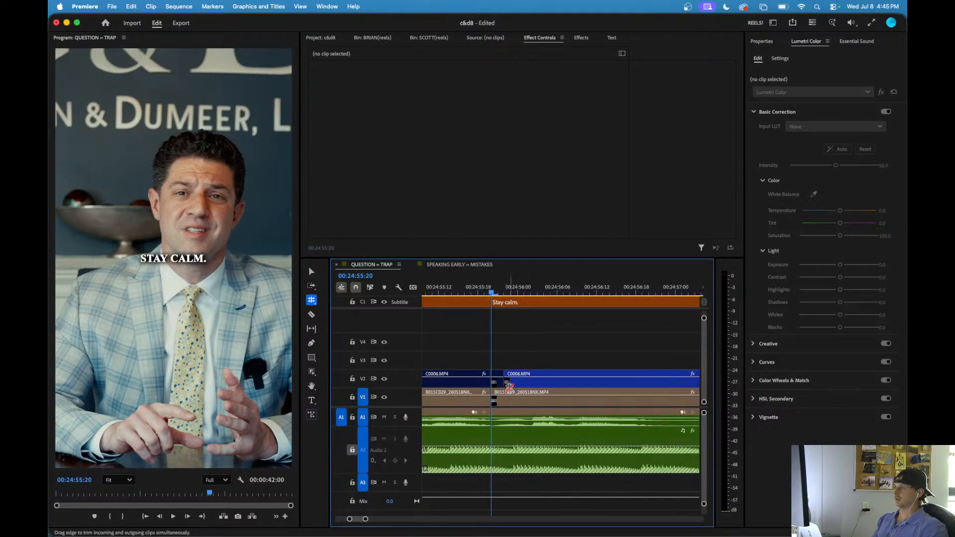
pyautogui.moveTo(504, 381); pyautogui.dragTo(494, 382)
pyautogui.scroll(-3, 494, 382)
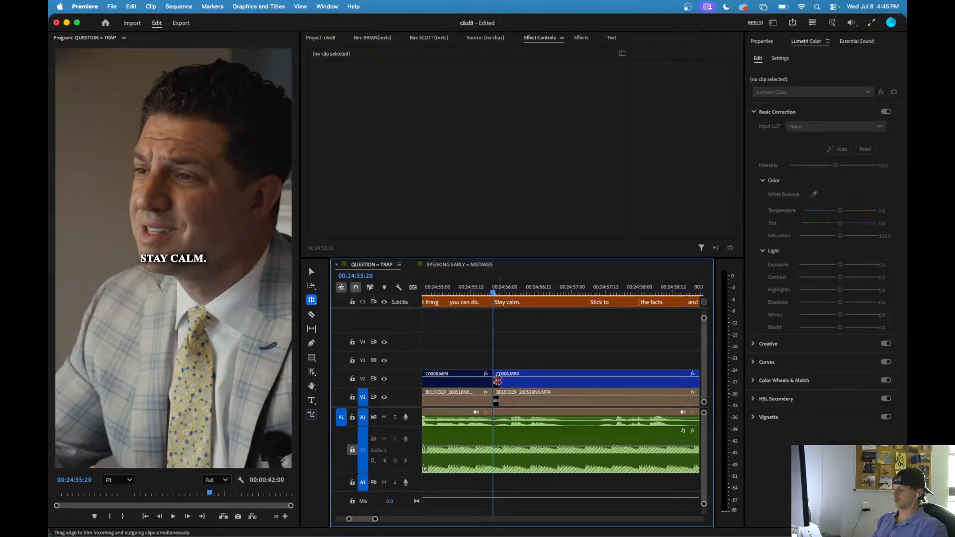
pyautogui.press('v')
# - Play back the tightened cut into "Stay calm." and restart playback from the beginning of the sequence
pyautogui.click(474, 290)
pyautogui.press('space')
pyautogui.scroll(-5, 478, 347)
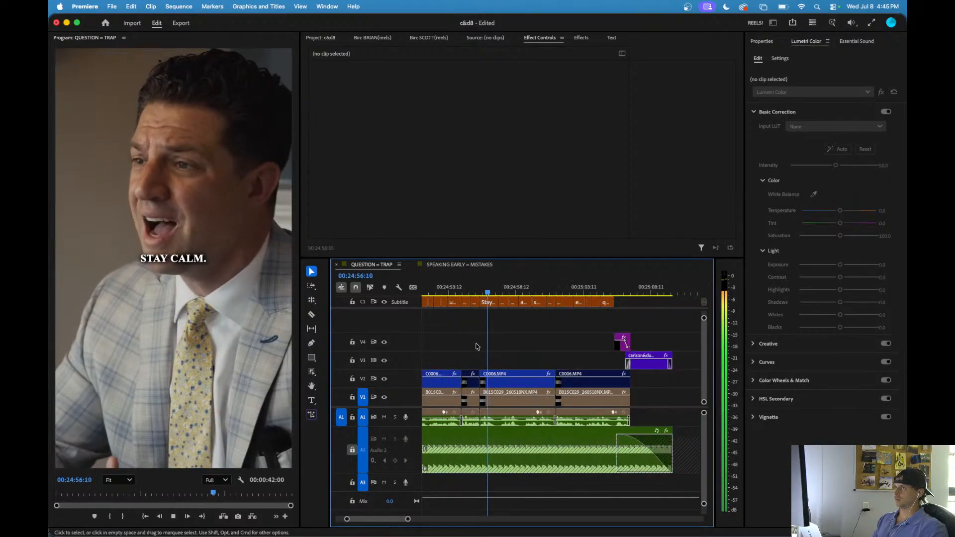
pyautogui.press('Home')
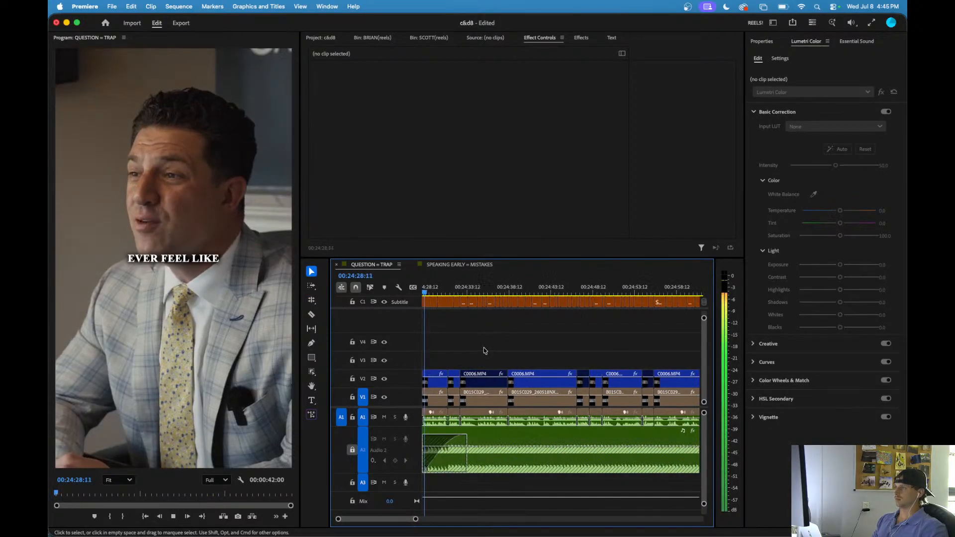
# - Unlock audio track A2, shorten the fade-in at the start of the DOX music clip, and restart playback from the beginning
pyautogui.scroll(-4, 483, 350)
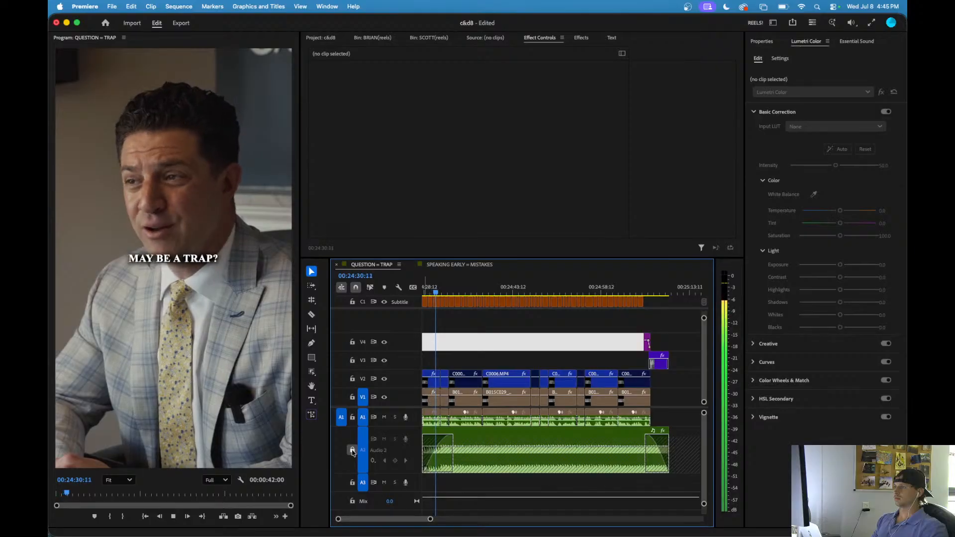
pyautogui.moveTo(453, 437); pyautogui.dragTo(449, 438)
pyautogui.scroll(3, 450, 423)
pyautogui.scroll(-3, 450, 421)
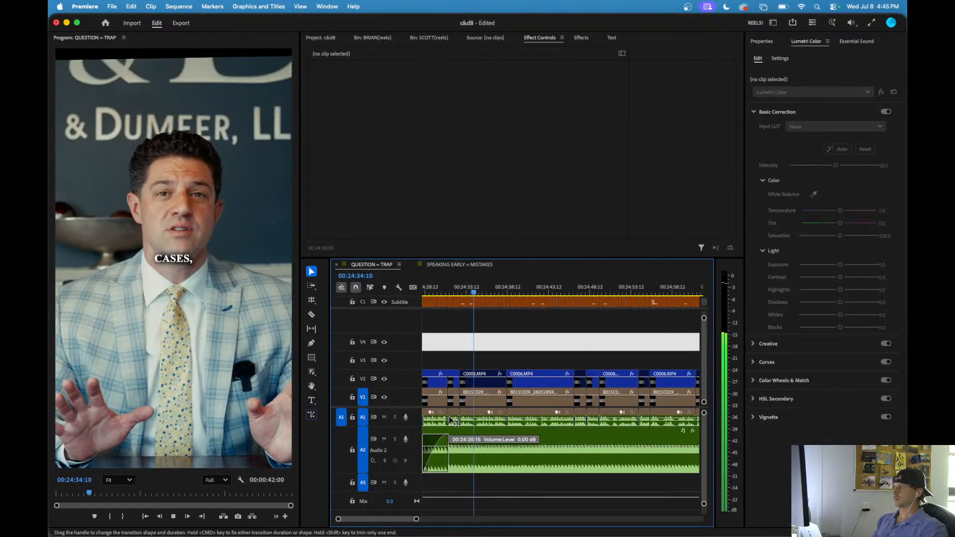
pyautogui.moveTo(443, 439); pyautogui.dragTo(432, 440)
pyautogui.moveTo(435, 289); pyautogui.dragTo(398, 286)
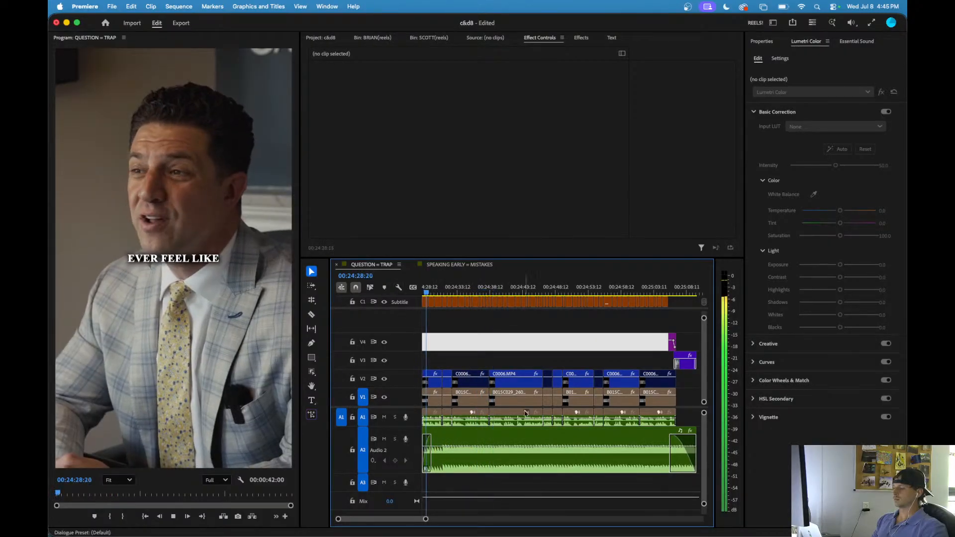
# - Lower the headphone volume, adjust the DOX music clip's gain by 3 dB, and replay the sequence from its start
pyautogui.press('=')
pyautogui.press('=')
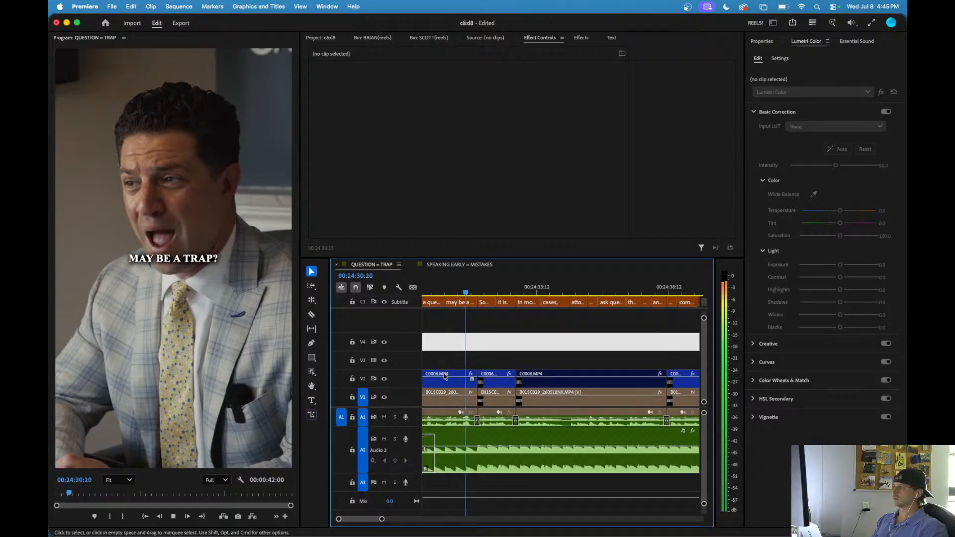
pyautogui.scroll(-5, 449, 385)
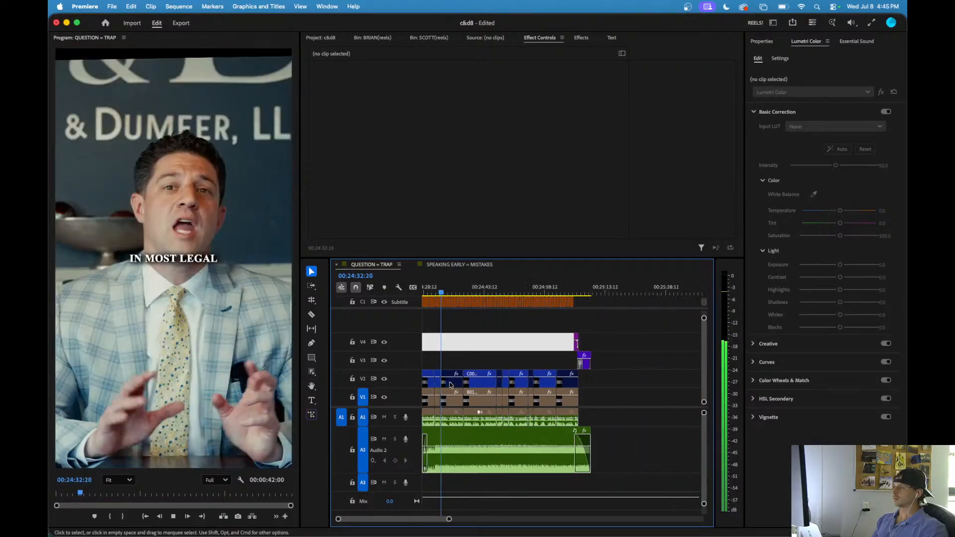
pyautogui.press('XF86AudioLowerVolume')
pyautogui.press('XF86AudioLowerVolume')
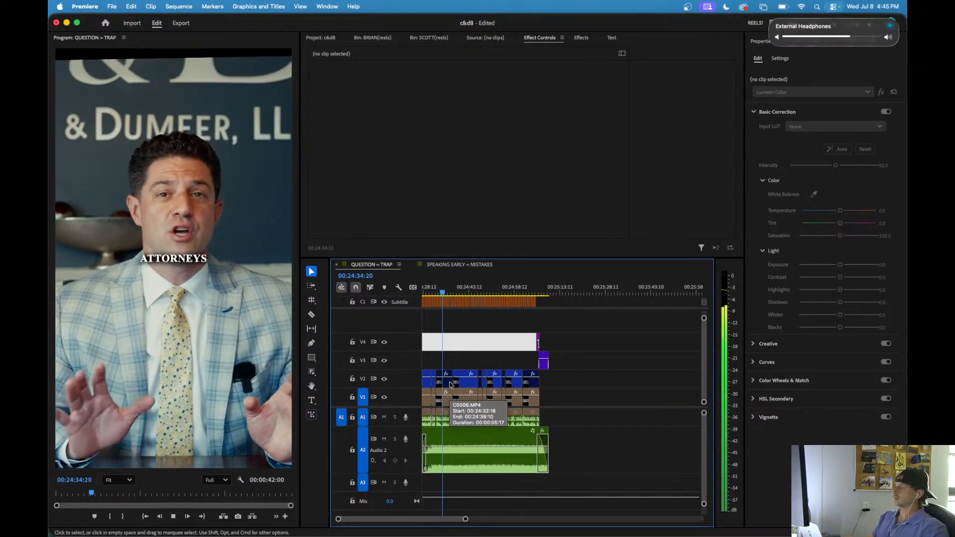
pyautogui.click(462, 440)
pyautogui.write('g')
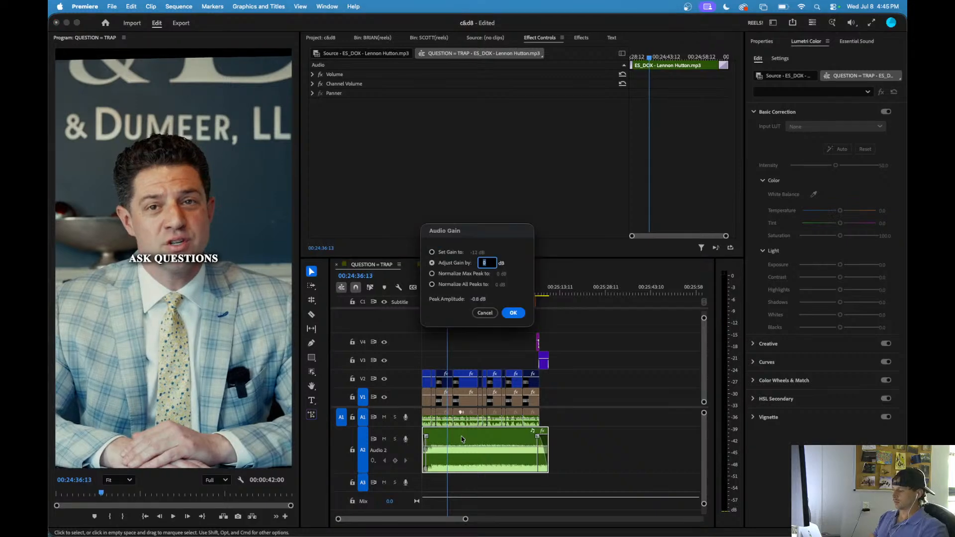
pyautogui.write('3')
pyautogui.press('Return')
pyautogui.press('Home')
pyautogui.press('space')
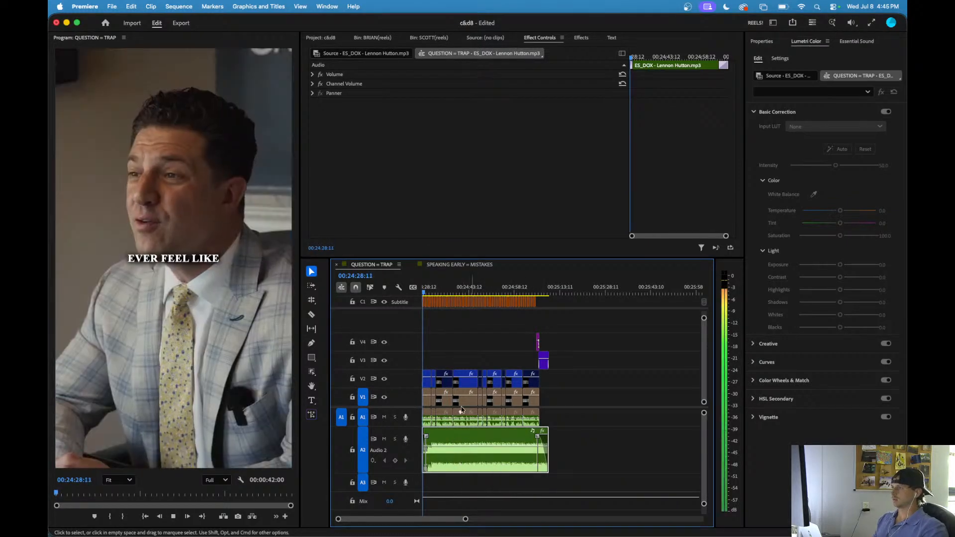
# - Lengthen the fade-in at the start of the DOX music clip and replay the opening
pyautogui.scroll(5, 440, 455)
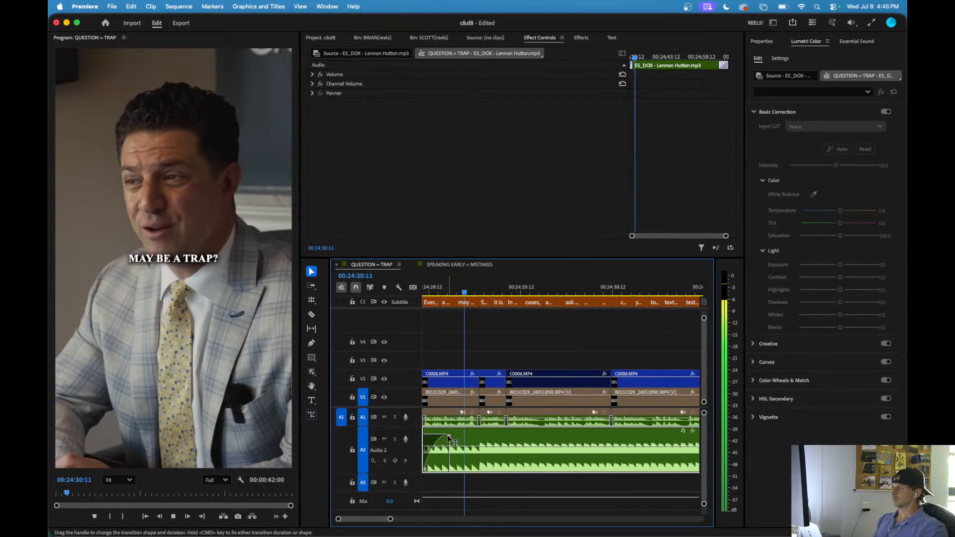
pyautogui.moveTo(448, 436); pyautogui.dragTo(465, 436)
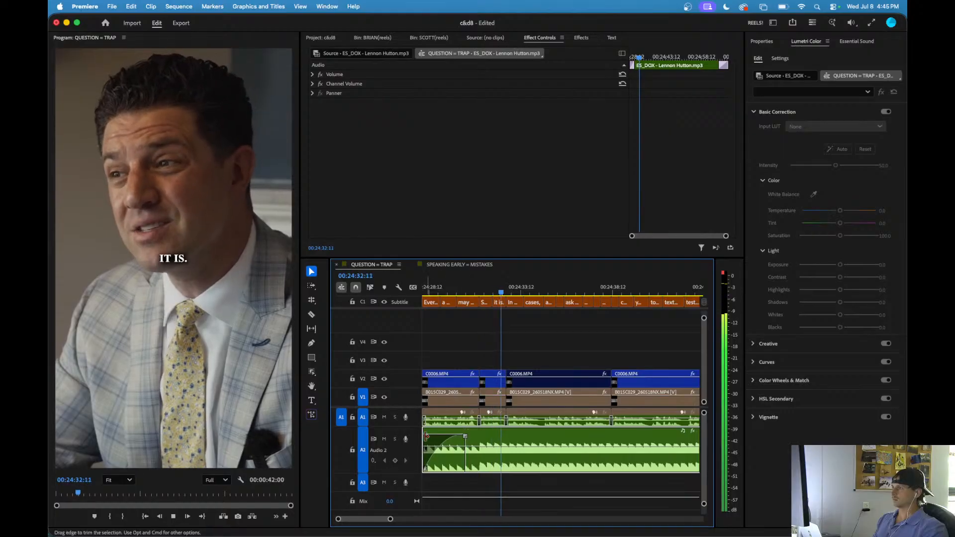
pyautogui.scroll(-4, 440, 440)
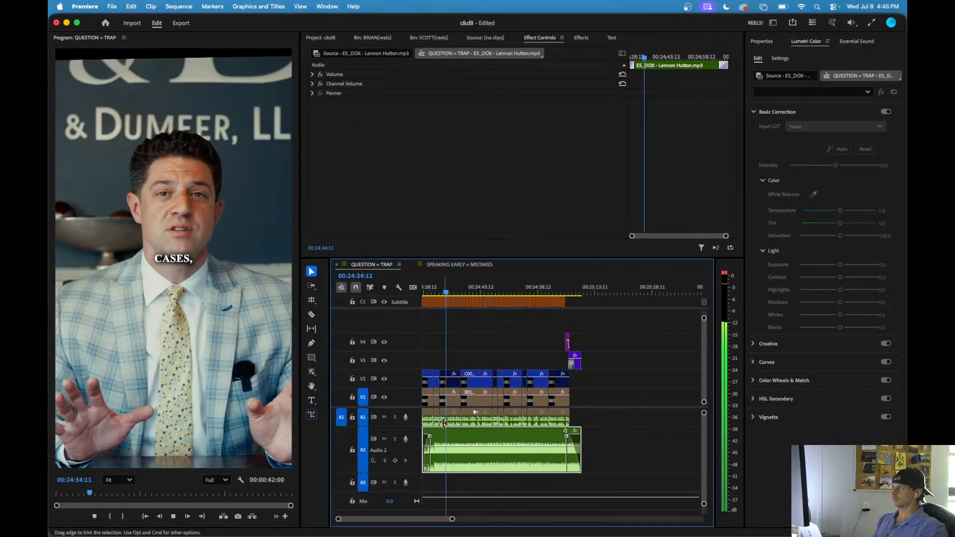
pyautogui.moveTo(447, 290); pyautogui.dragTo(413, 290)
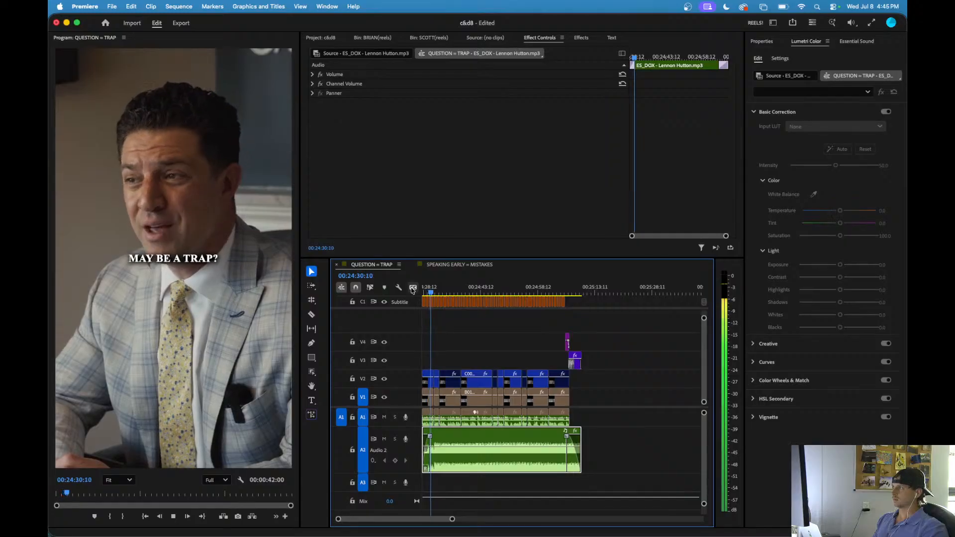
# - Locate the end of "may be a trap?" by playback and split the A1 dialogue clip there at 00:24:30:16
pyautogui.press('=')
pyautogui.press('=')
pyautogui.press('=')
pyautogui.press('=')
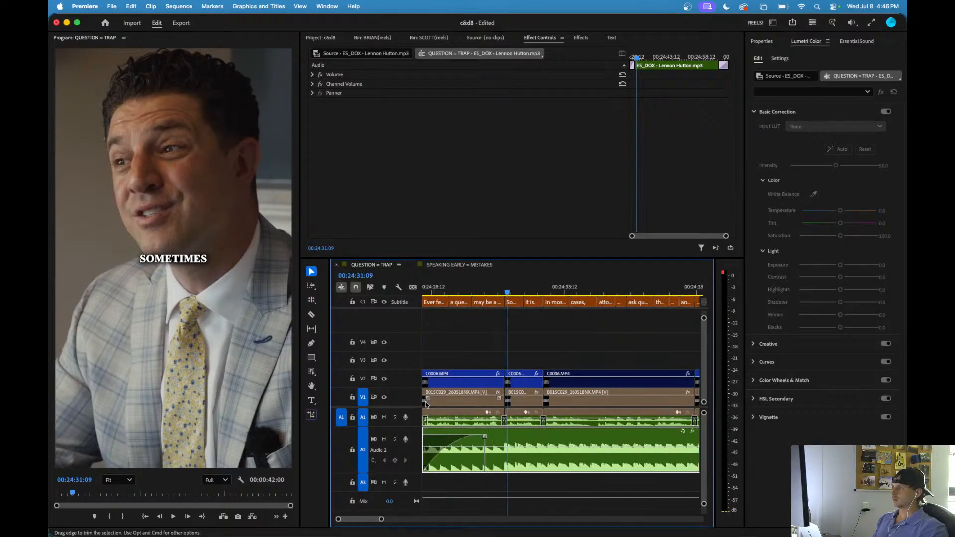
pyautogui.click(479, 292)
pyautogui.press('space')
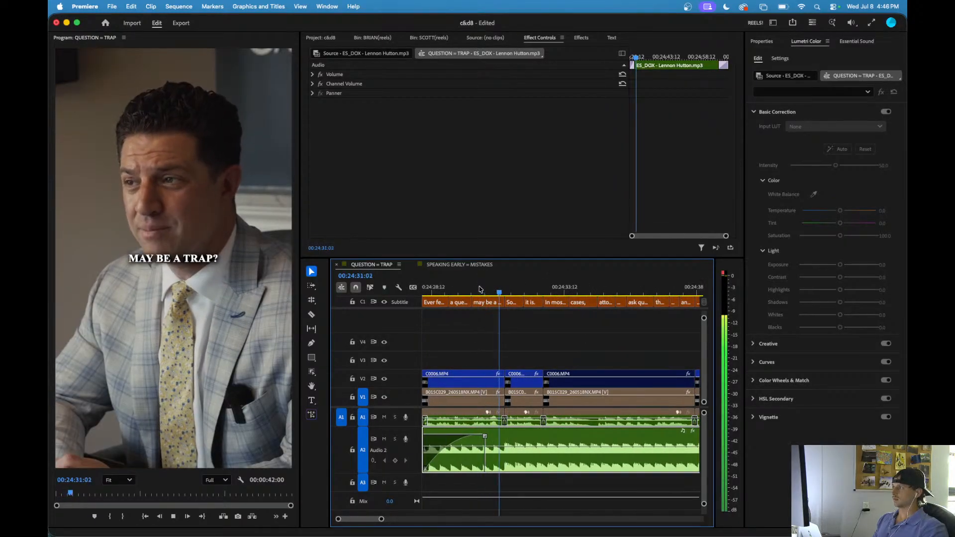
pyautogui.press('space')
pyautogui.scroll(2, 485, 368)
pyautogui.scroll(1, 485, 368)
pyautogui.scroll(1, 532, 338)
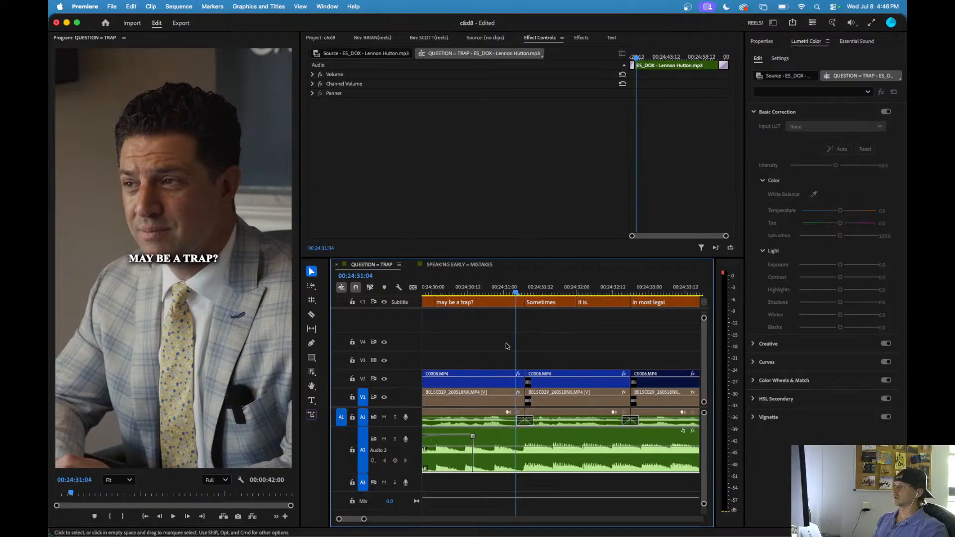
pyautogui.click(480, 292)
pyautogui.press('c')
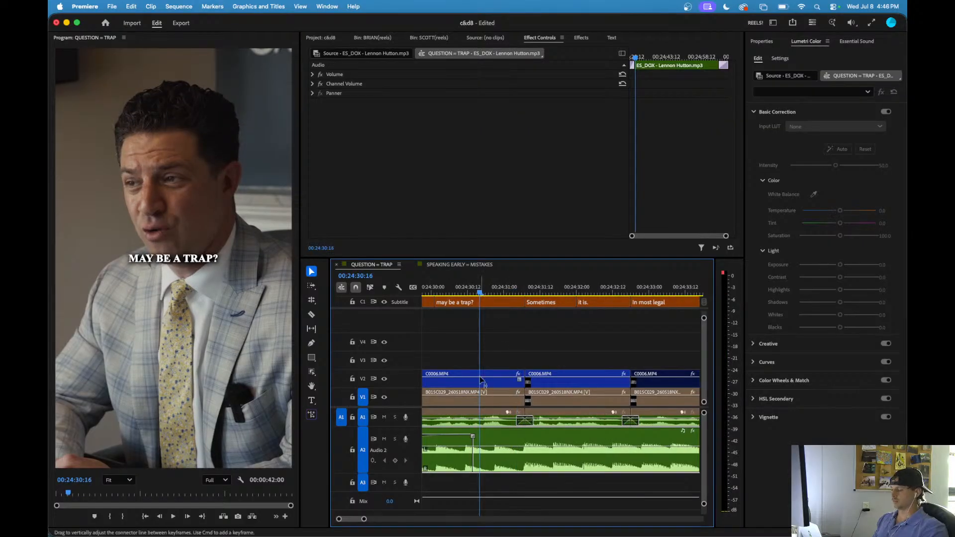
pyautogui.click(486, 415)
# - Adjust the audio gain of the short A1 dialogue segment between 00:24:30:16 and "Sometimes"
pyautogui.press('v')
pyautogui.click(488, 414)
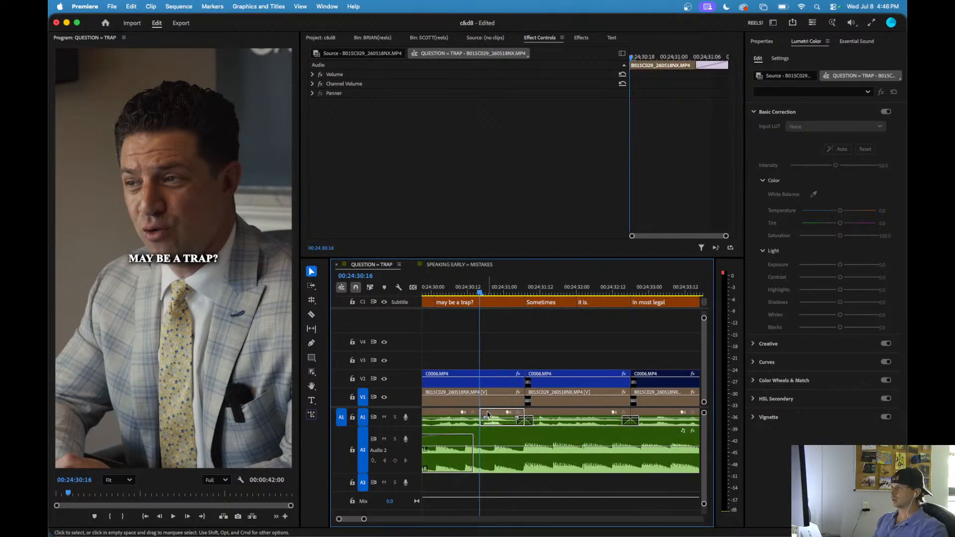
pyautogui.rightClick(494, 414)
pyautogui.click(492, 414)
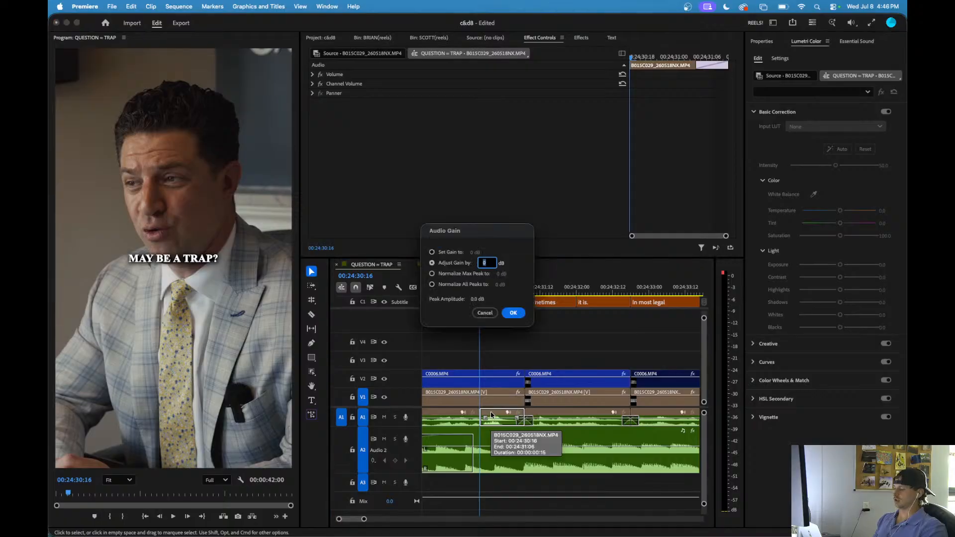
pyautogui.press('Return')
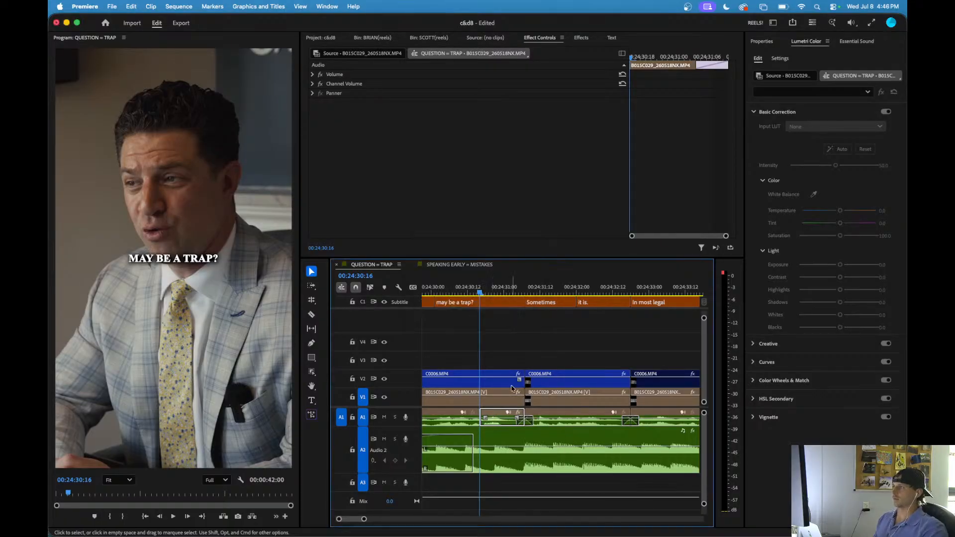
# - Play back the adjusted segment before "Sometimes", and replay the sequence from the beginning to check the audio levels
pyautogui.click(466, 287)
pyautogui.press('space')
pyautogui.press('-')
pyautogui.press('-')
pyautogui.press('-')
pyautogui.press('space')
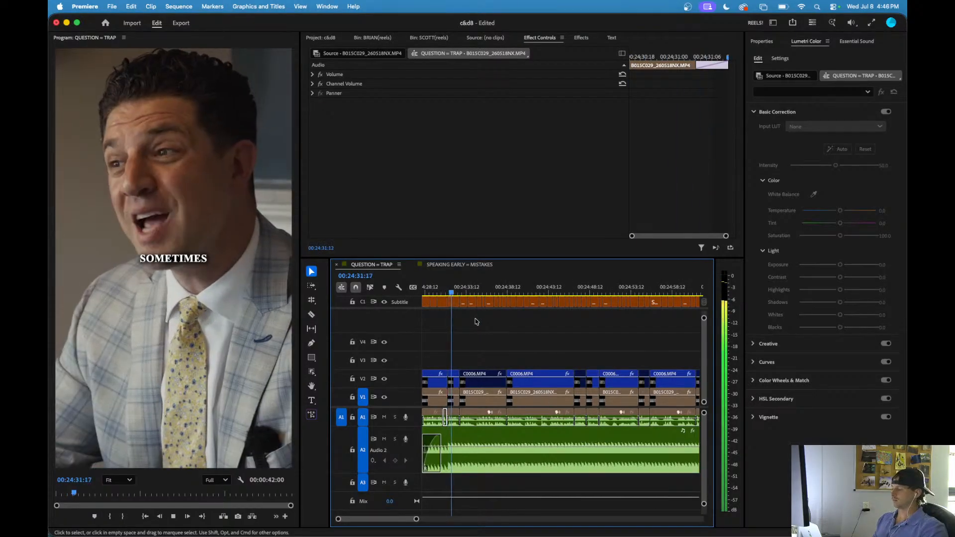
pyautogui.press('-')
pyautogui.press('-')
pyautogui.press('-')
pyautogui.press('Home')
pyautogui.press('space')
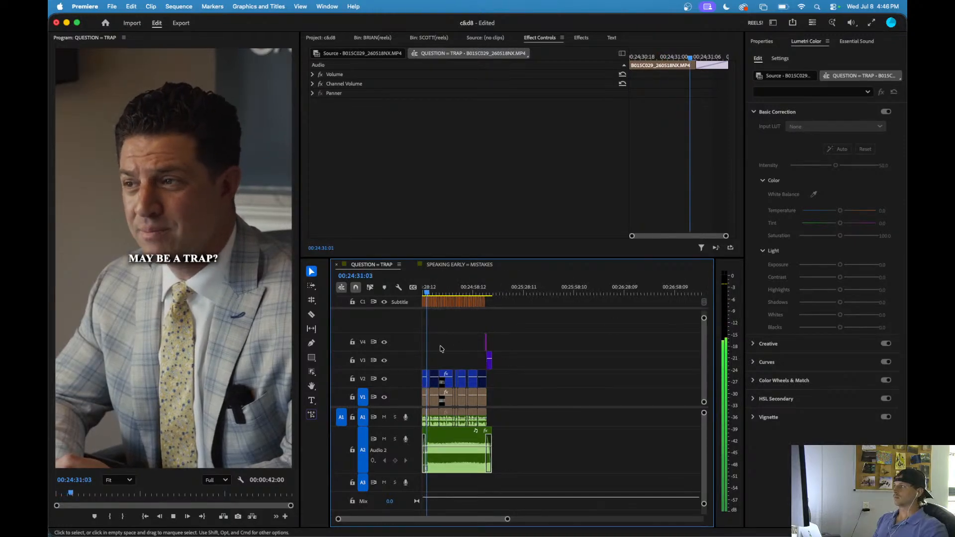
# - Listen to the dialogue and music balance around "cases," and play the whole sequence again from its start
pyautogui.press('=')
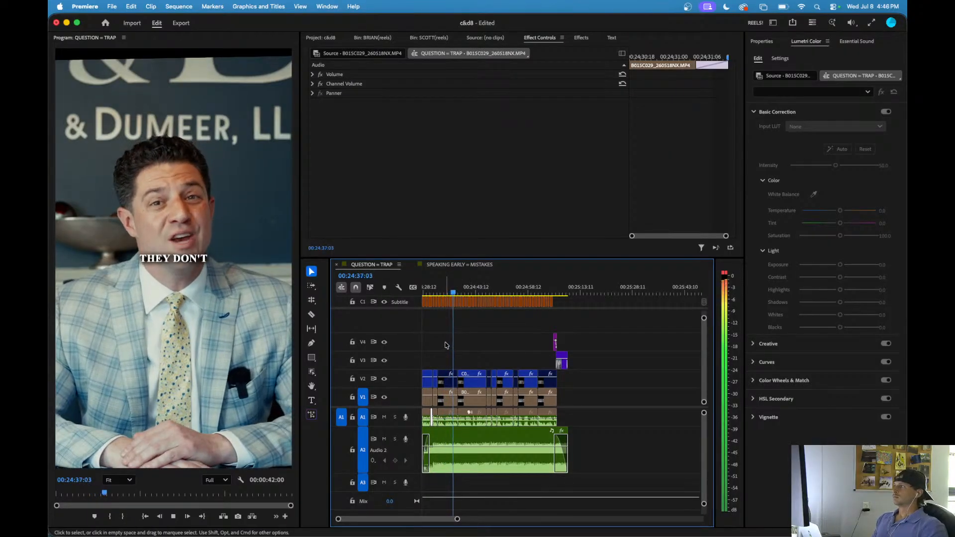
pyautogui.press('space')
pyautogui.press('=')
pyautogui.press('=')
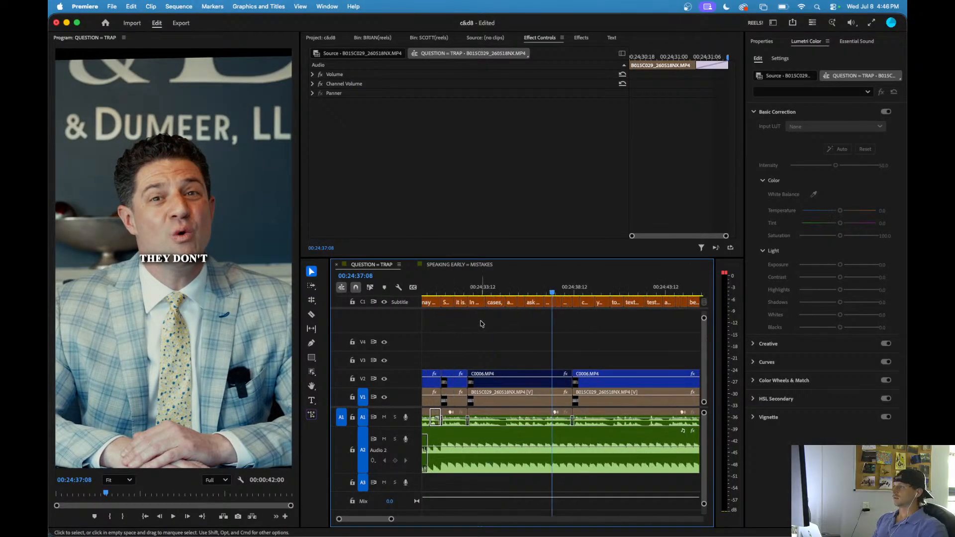
pyautogui.click(496, 292)
pyautogui.press('space')
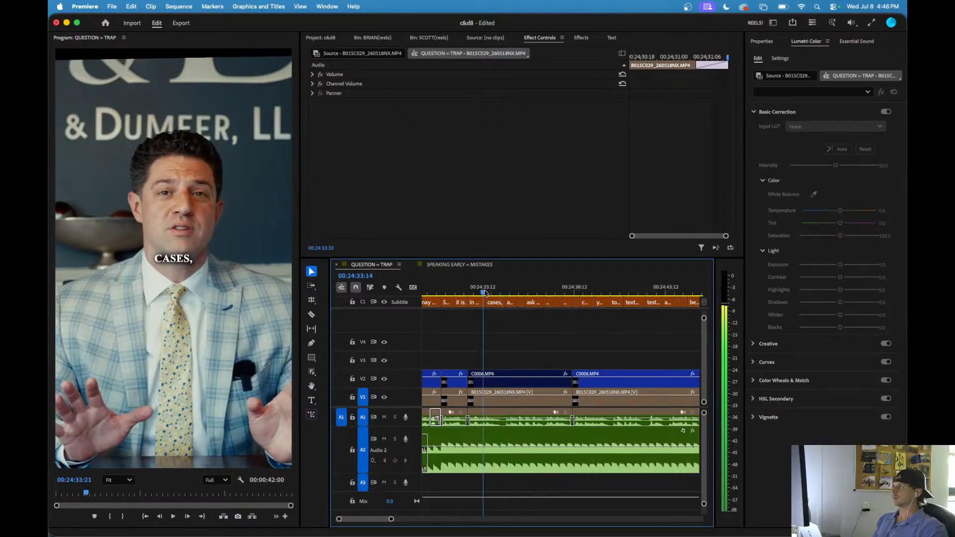
pyautogui.moveTo(485, 294); pyautogui.dragTo(349, 318)
pyautogui.press('\\')
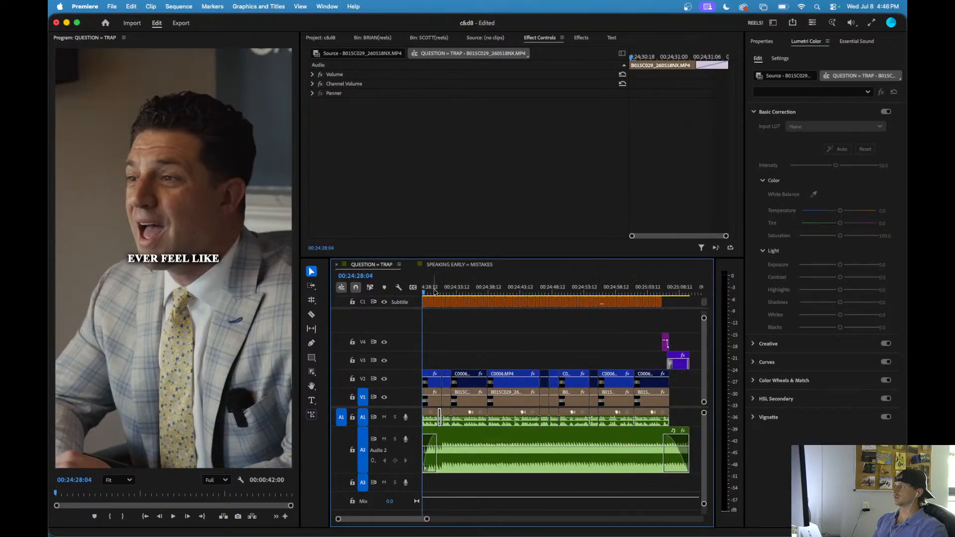
pyautogui.moveTo(434, 289); pyautogui.dragTo(371, 289)
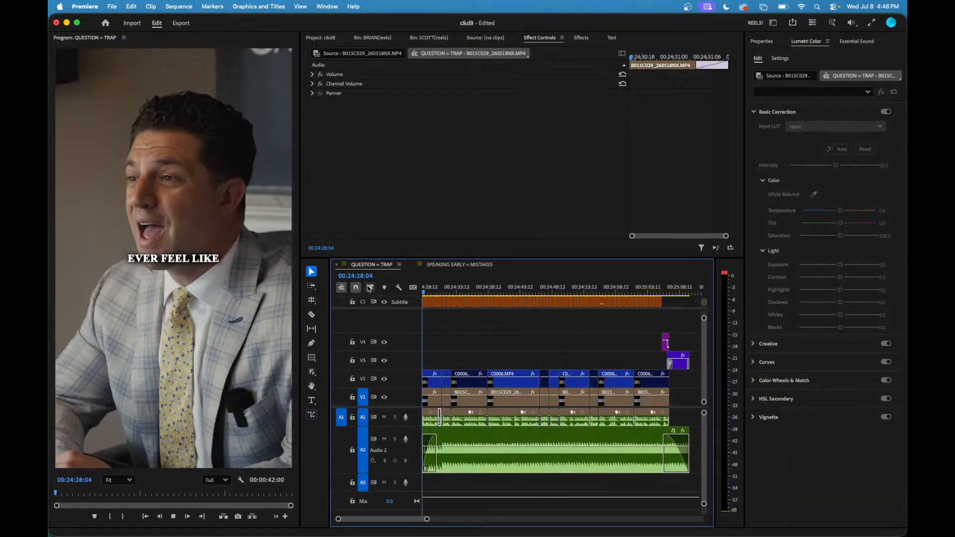
pyautogui.press('space')
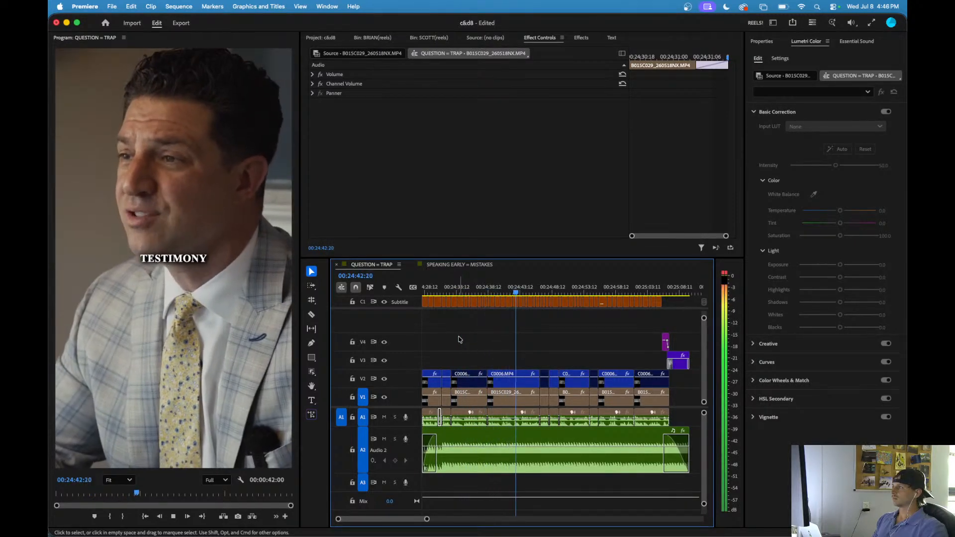
# - Cut the word "testimony" out as its own A1 dialogue segment, from 00:24:42:14 to 00:24:42:21
pyautogui.scroll(5, 460, 340)
pyautogui.hscroll(3, 615, 352)
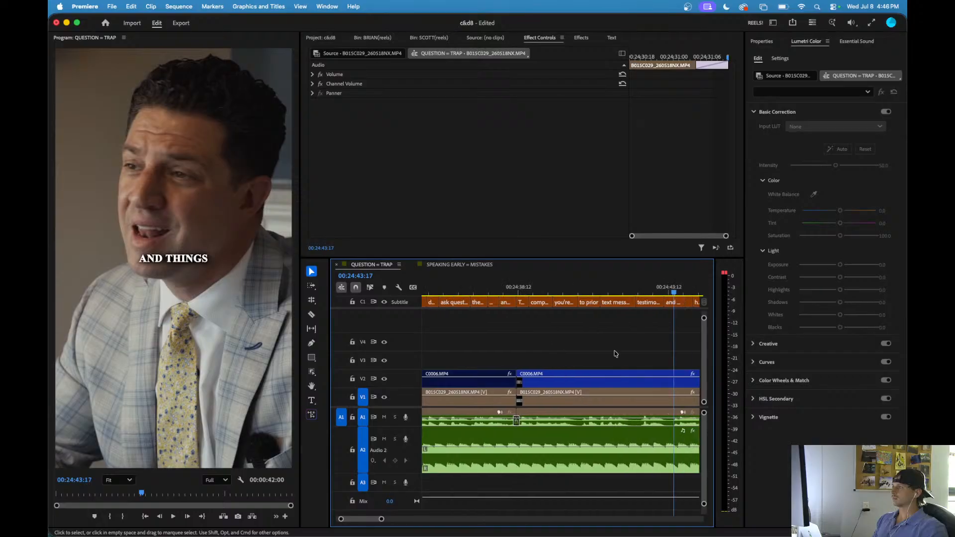
pyautogui.click(594, 288)
pyautogui.press('space')
pyautogui.press('space')
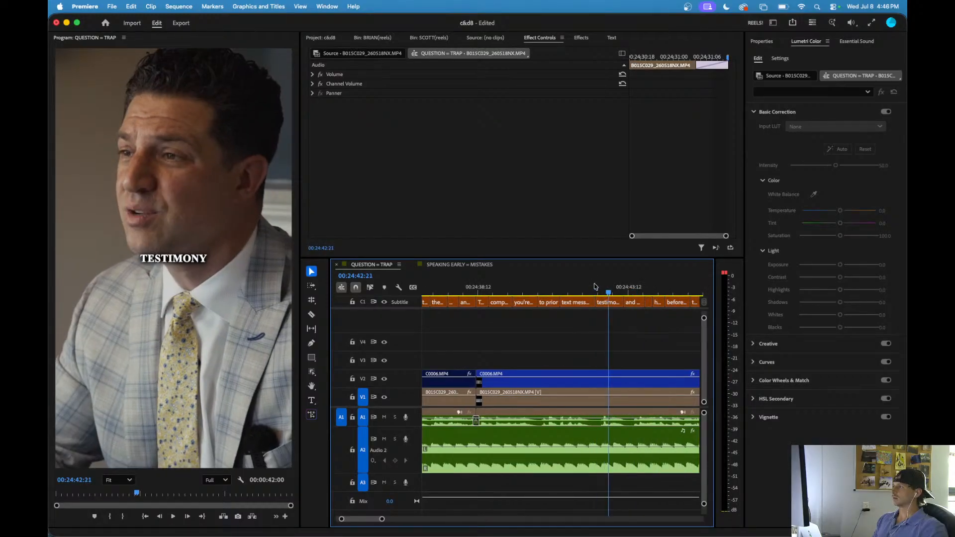
pyautogui.scroll(3, 600, 318)
pyautogui.press('c')
pyautogui.click(603, 417)
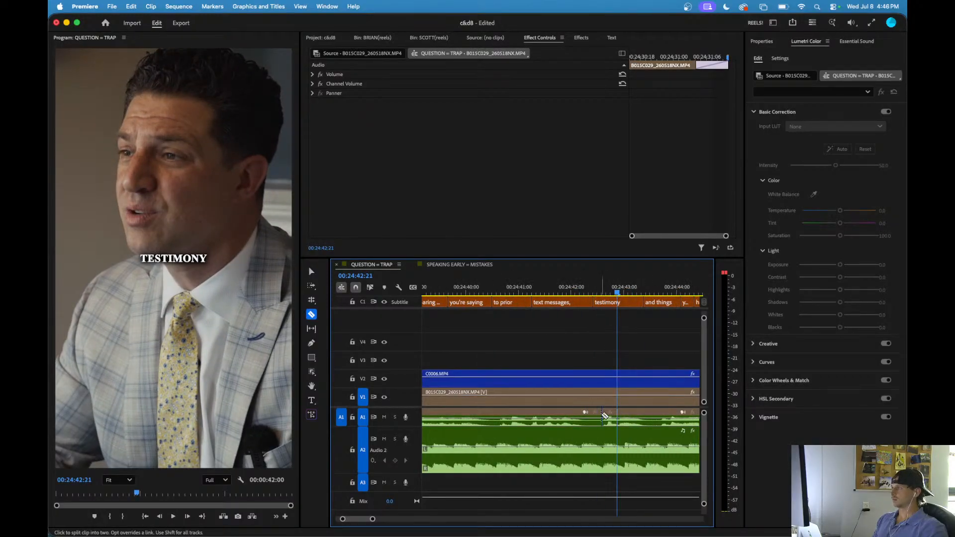
# - Adjust the audio gain of the isolated "testimony" dialogue segment on A1
pyautogui.press('v')
pyautogui.click(610, 423)
pyautogui.press('g')
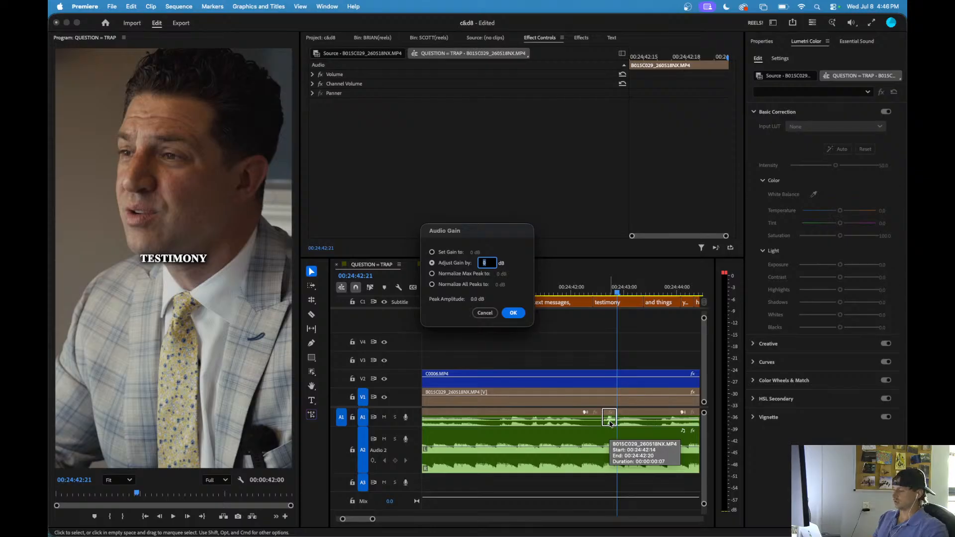
pyautogui.press('Return')
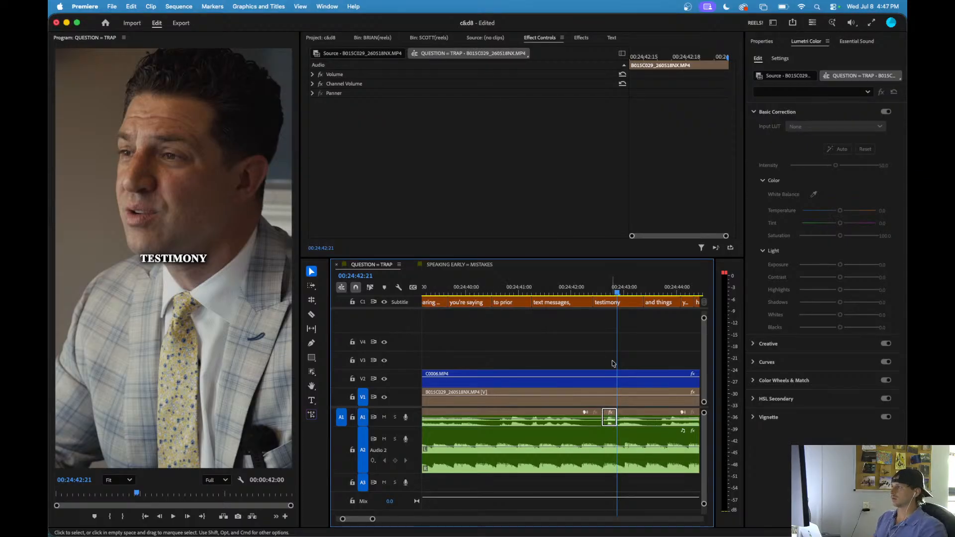
# - Play back from just before "testimony" through the following clips to check the dialogue levels against the music
pyautogui.click(579, 292)
pyautogui.press('space')
pyautogui.scroll(-2, 592, 340)
pyautogui.scroll(-3, 592, 340)
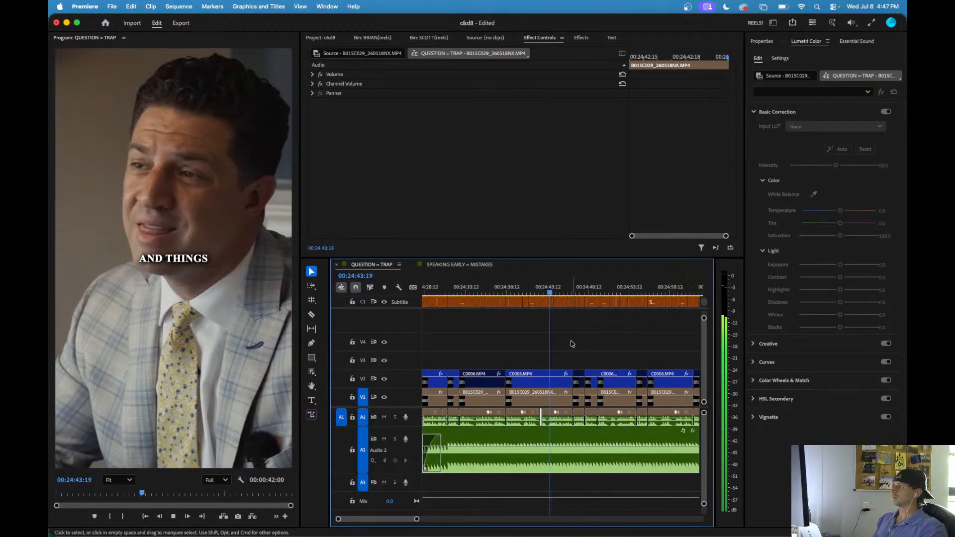
pyautogui.click(571, 339)
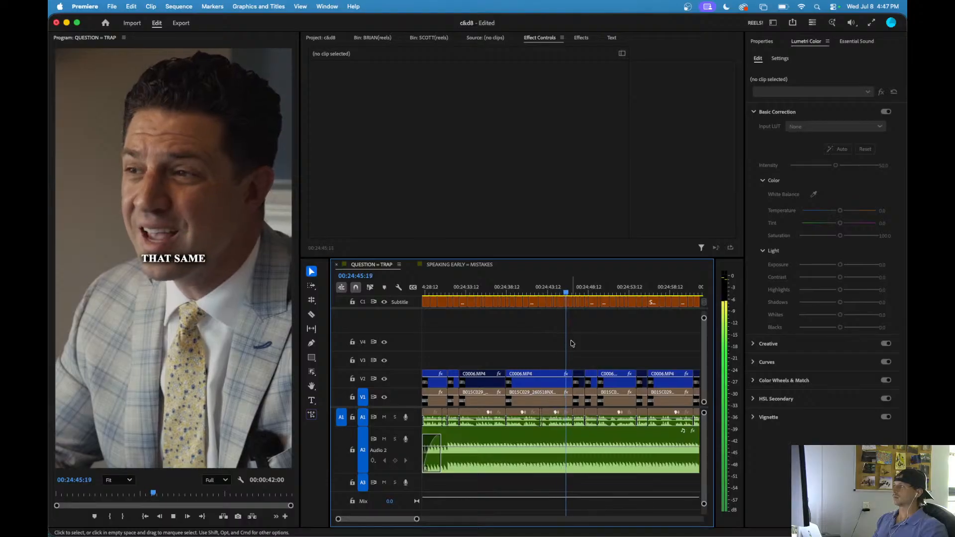
pyautogui.scroll(-1, 572, 344)
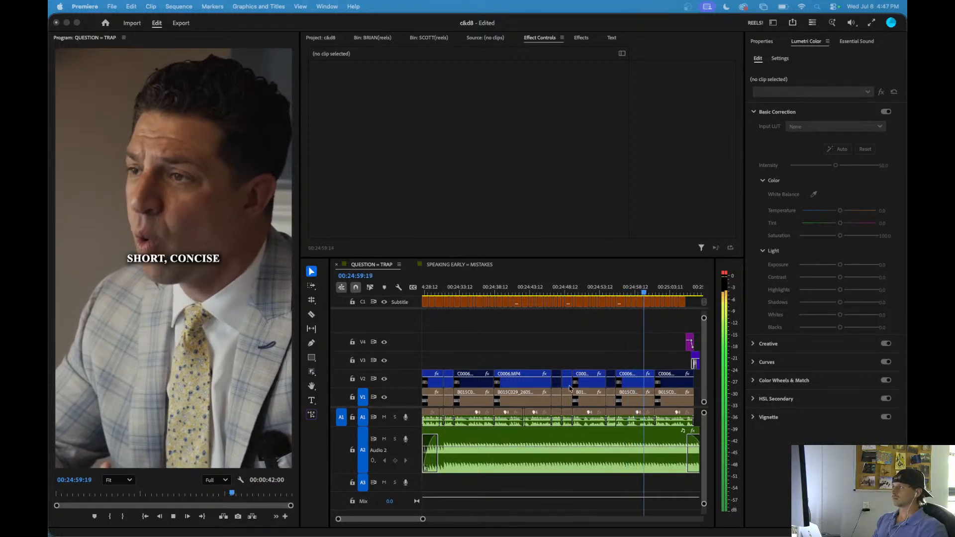
# - Keyframe Position and Scale on the last V1 clip from its start, reaching 405, 942 and 91.9 at 00:25:06:06
pyautogui.scroll(-5, 551, 354)
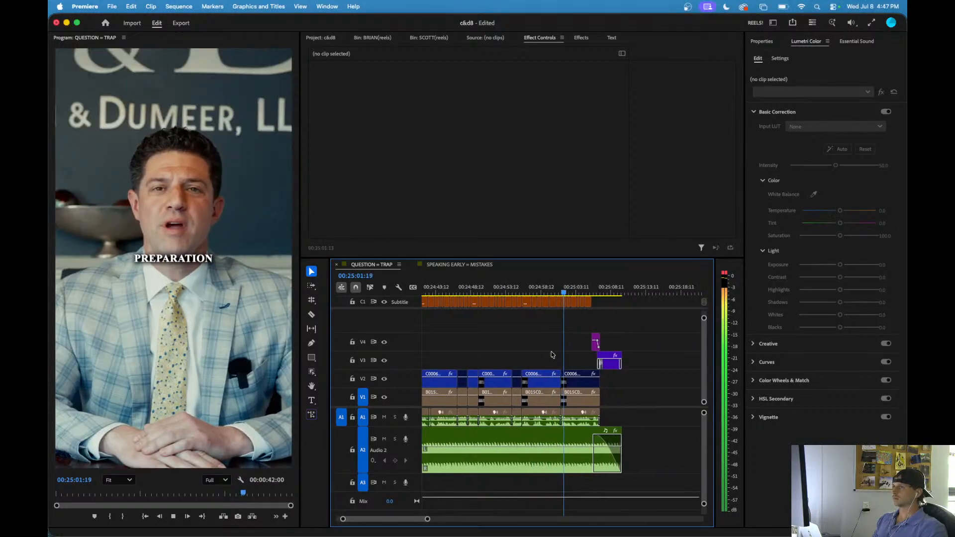
pyautogui.scroll(3, 540, 371)
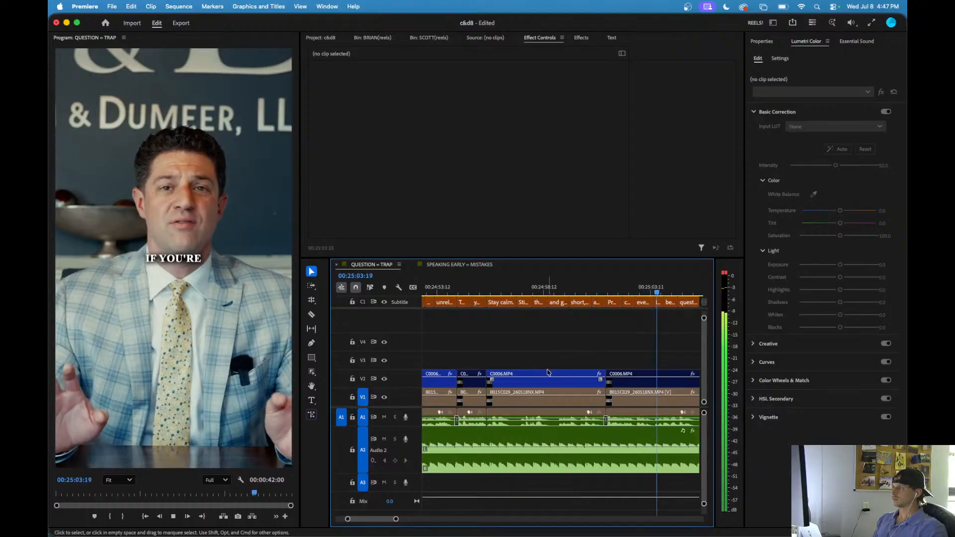
pyautogui.scroll(-2, 547, 372)
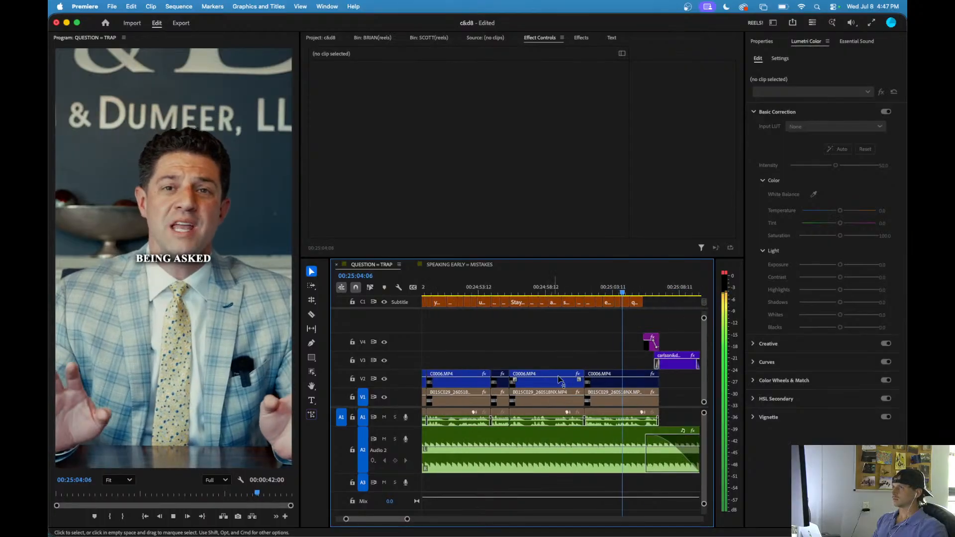
pyautogui.click(617, 403)
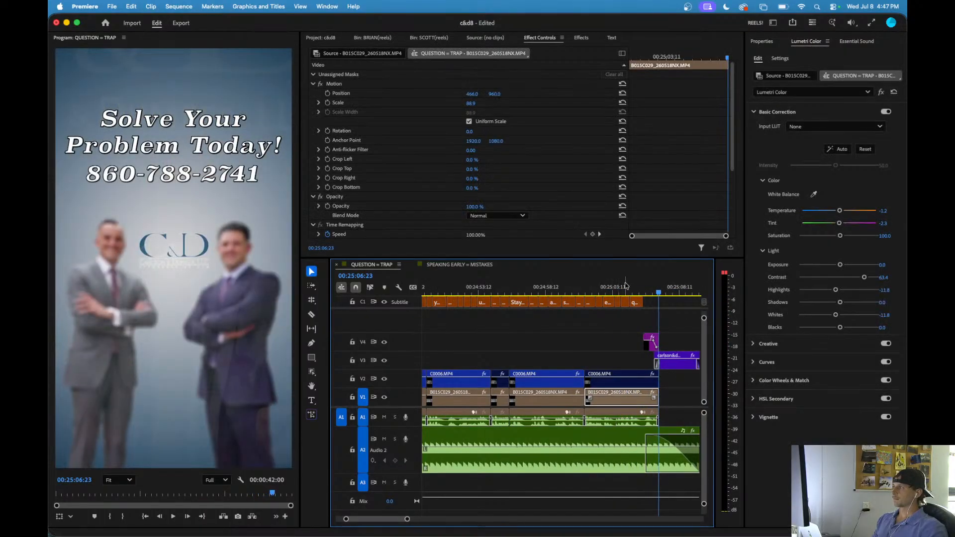
pyautogui.press('space')
pyautogui.moveTo(702, 56); pyautogui.dragTo(629, 56)
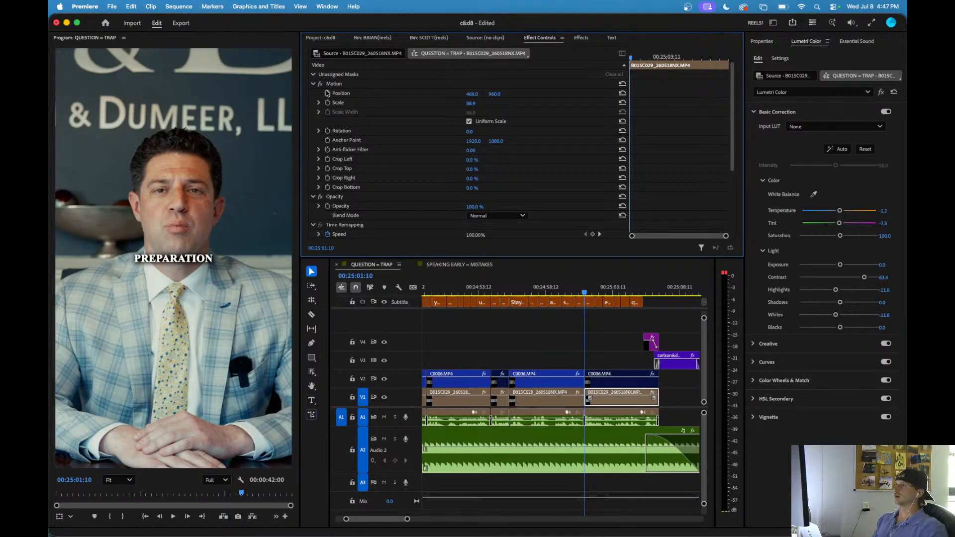
pyautogui.moveTo(652, 60); pyautogui.dragTo(716, 65)
pyautogui.moveTo(471, 104)
pyautogui.mouseDown()
pyautogui.moveTo(479, 104)
pyautogui.moveTo(460, 94)
pyautogui.moveTo(521, 94)
pyautogui.moveTo(475, 100)
pyautogui.mouseUp()
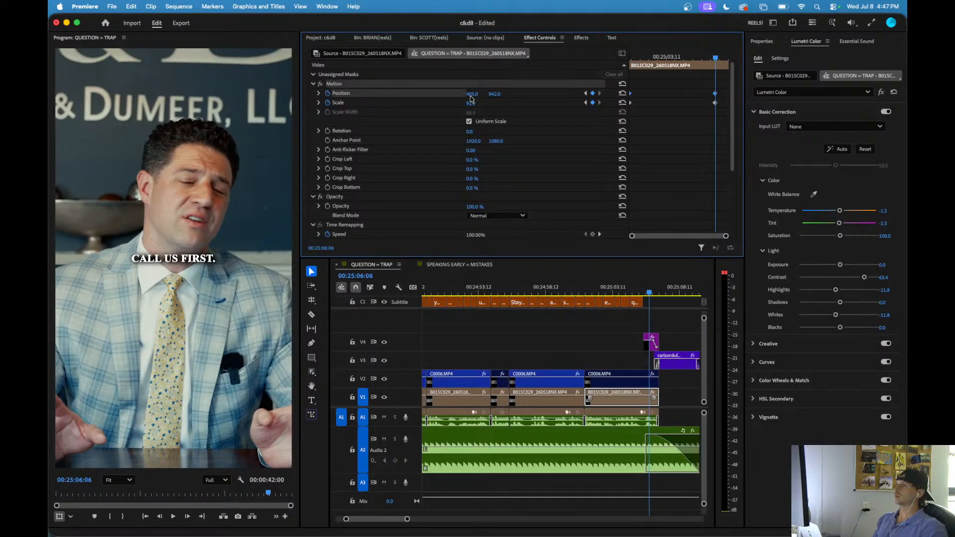
# - Apply Ease In to the ending Position and Scale keyframes, move them to the clip's end, and preview the motion
pyautogui.rightClick(715, 96)
pyautogui.moveTo(736, 180)
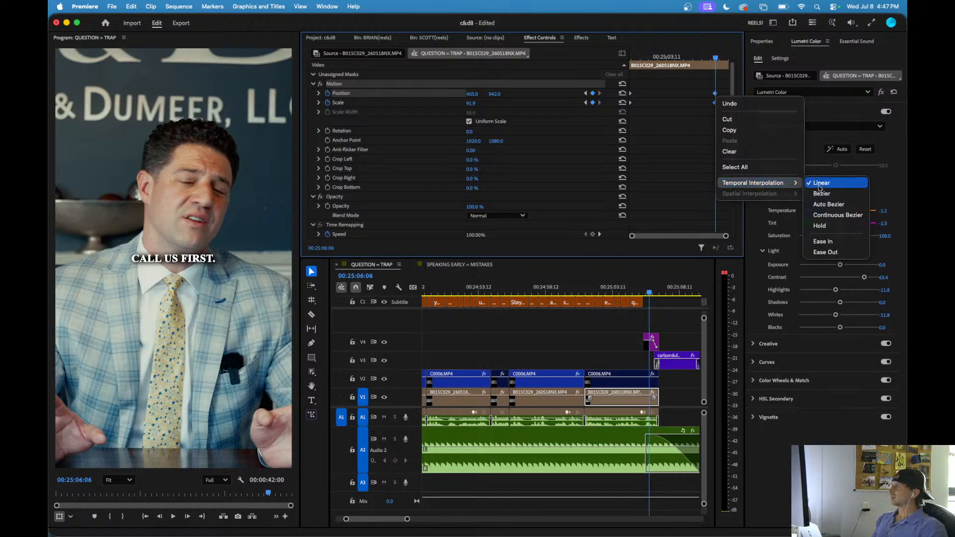
pyautogui.click(824, 241)
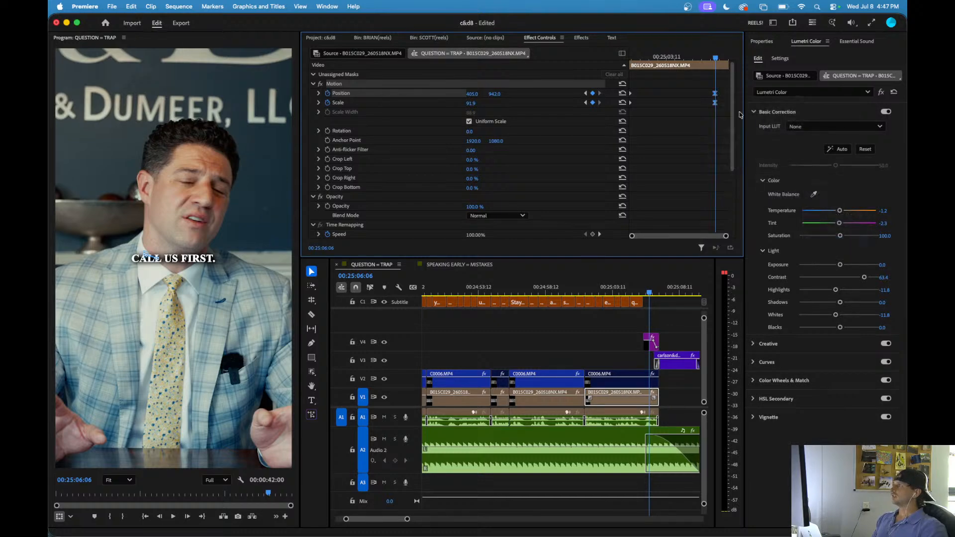
pyautogui.moveTo(715, 104); pyautogui.dragTo(727, 104)
pyautogui.moveTo(673, 58); pyautogui.dragTo(598, 63)
pyautogui.press('space')
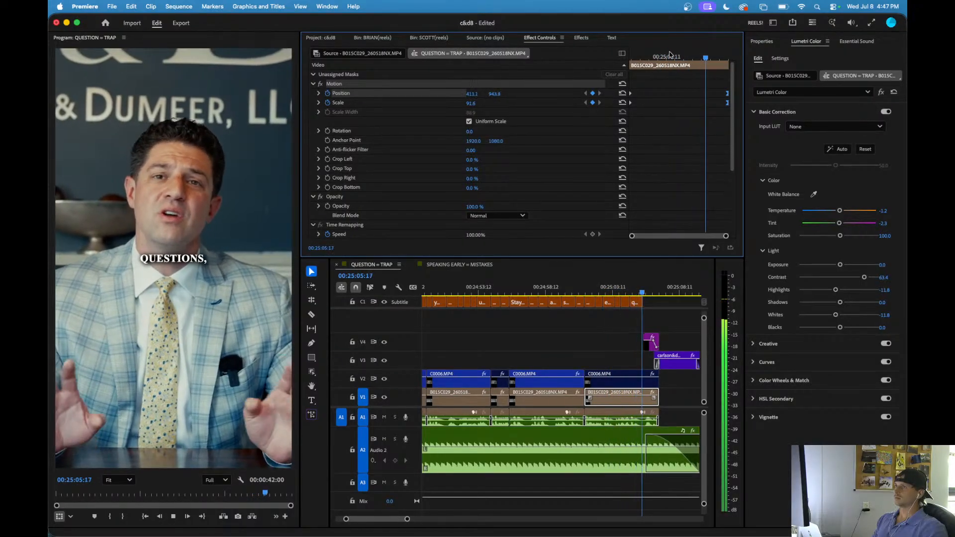
pyautogui.press('space')
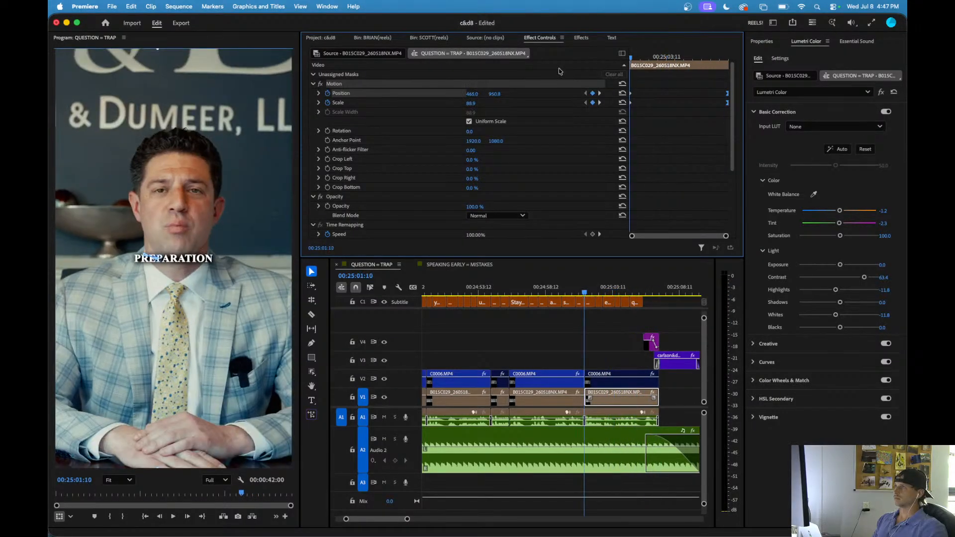
# - Set the horizontal Position at the clip's first keyframe to 476 and play back the motion
pyautogui.moveTo(472, 94); pyautogui.dragTo(481, 94)
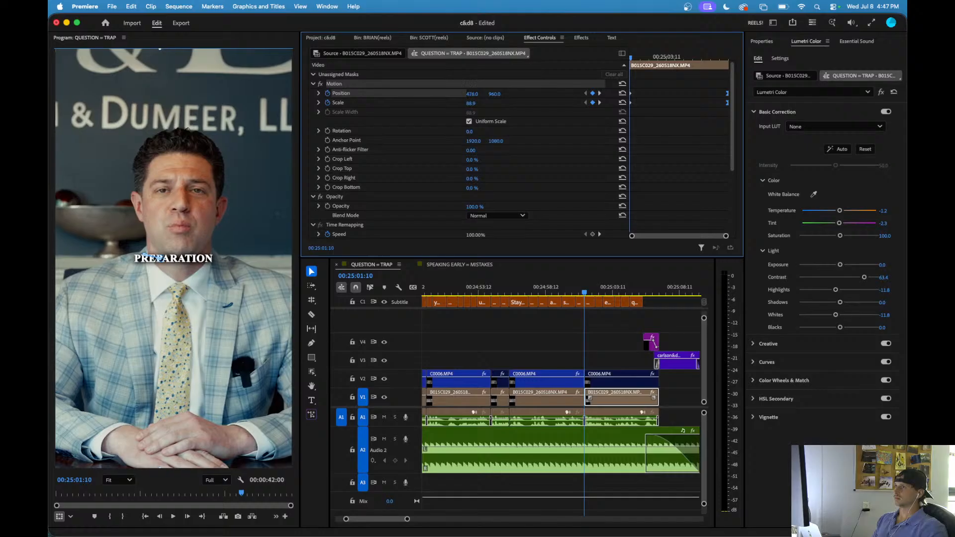
pyautogui.press('space')
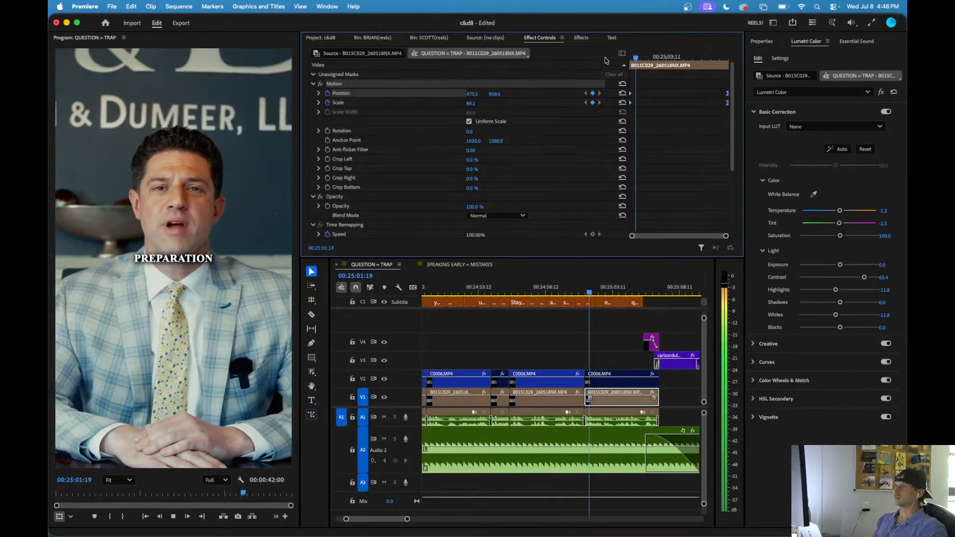
pyautogui.press('space')
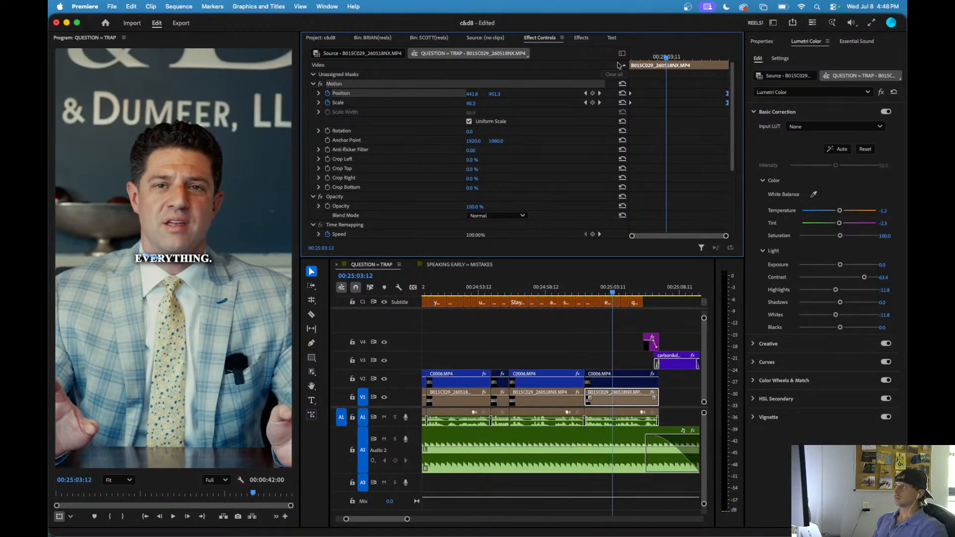
# - Delete the clip's ending Position keyframe, replay the shot into the outro, and save the project
pyautogui.moveTo(660, 59)
pyautogui.mouseDown()
pyautogui.moveTo(633, 59)
pyautogui.moveTo(659, 60)
pyautogui.mouseUp()
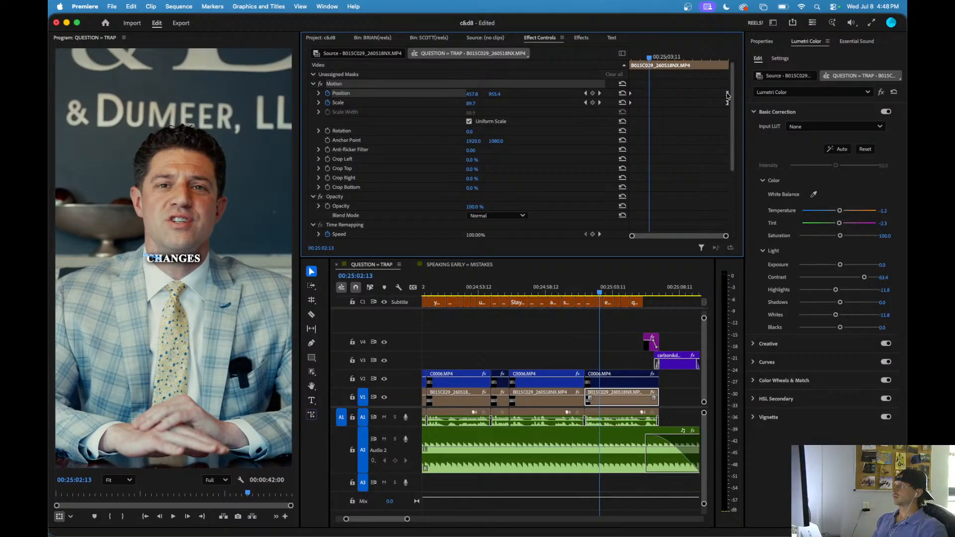
pyautogui.press('Delete')
pyautogui.moveTo(661, 50); pyautogui.dragTo(597, 47)
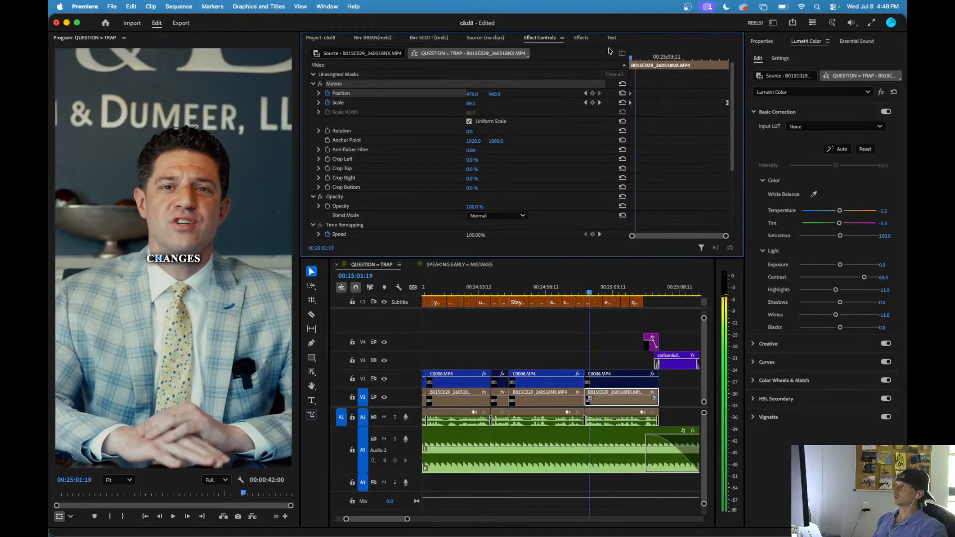
pyautogui.press('space')
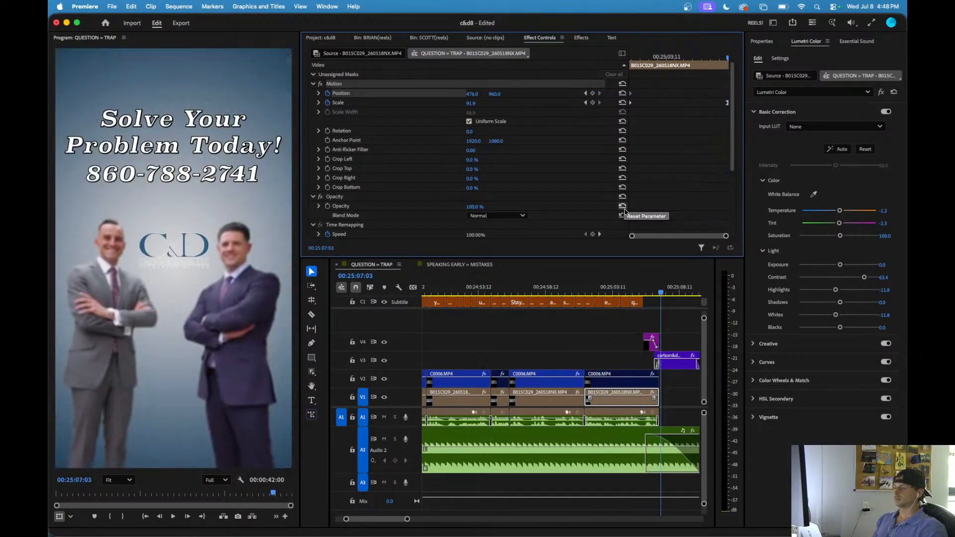
pyautogui.press('super+s')
# - Trim the A2 music's end to match the end of the outro clip and set the sequence's Out point there
pyautogui.scroll(-2, 580, 344)
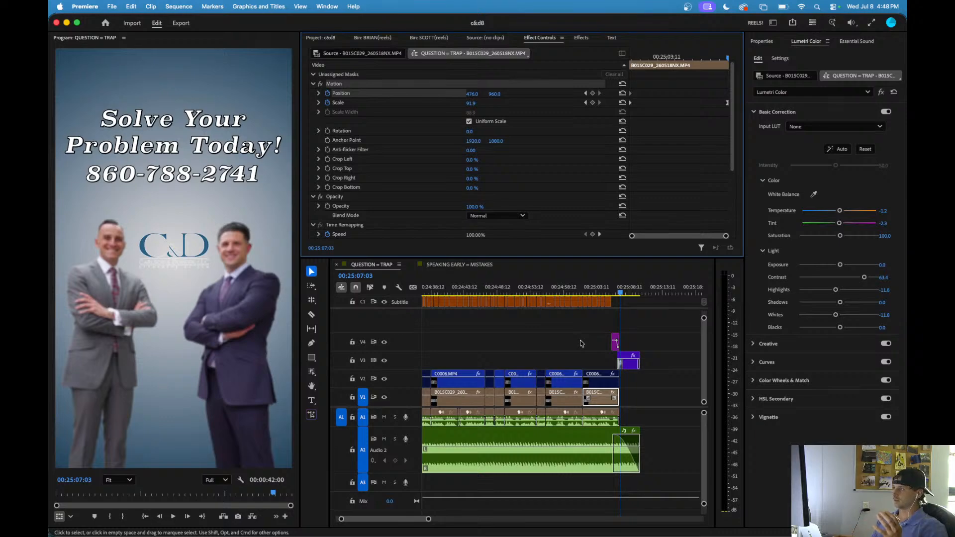
pyautogui.scroll(2, 620, 345)
pyautogui.scroll(-3, 625, 343)
pyautogui.press('Down')
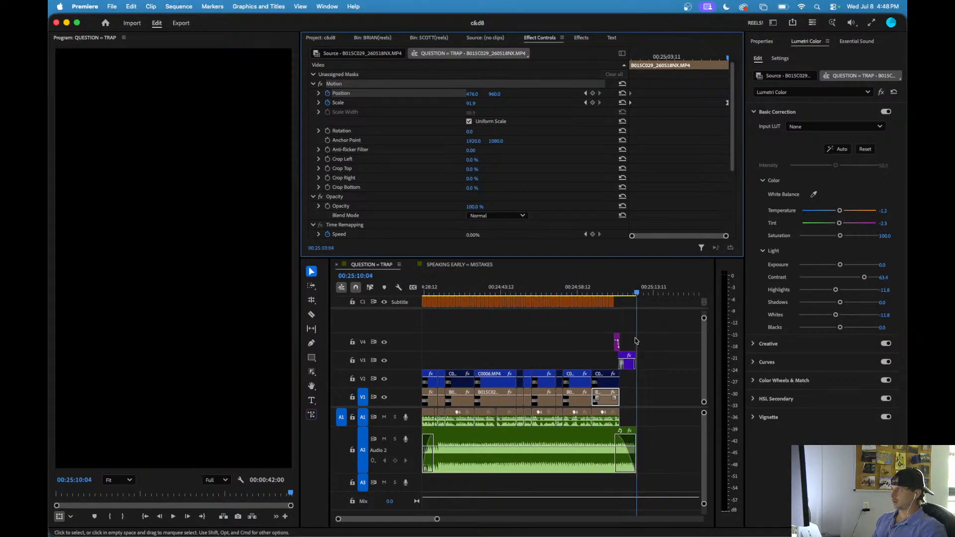
pyautogui.scroll(8, 635, 341)
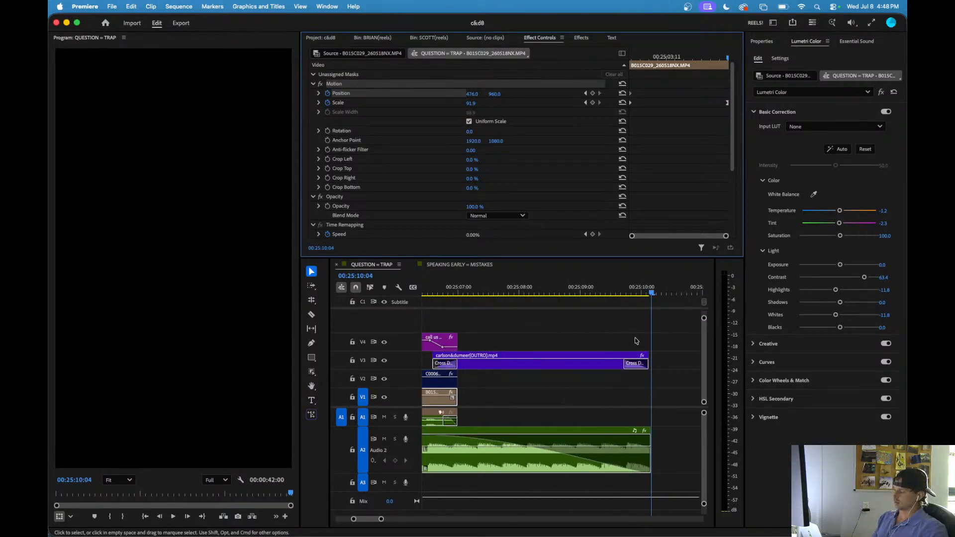
pyautogui.press('o')
pyautogui.scroll(5, 639, 346)
pyautogui.scroll(-3, 674, 350)
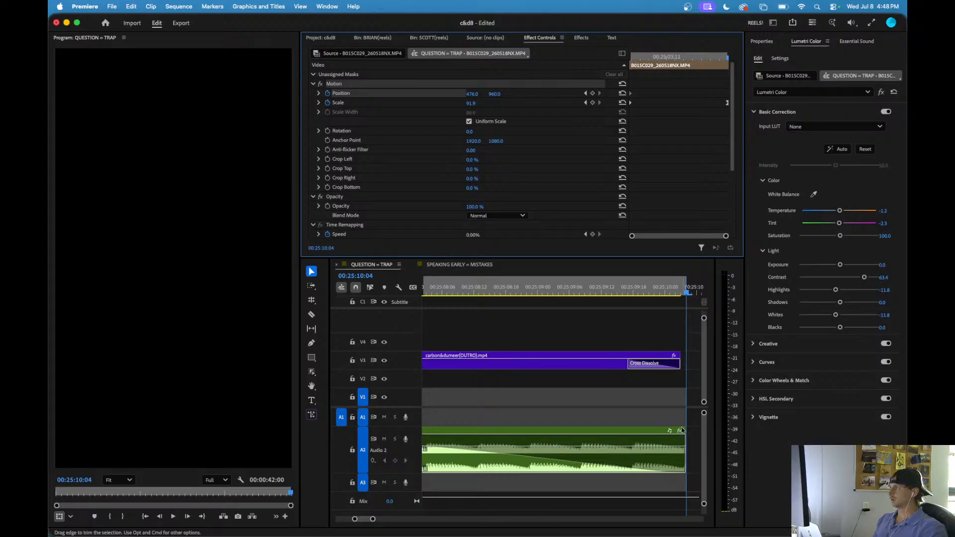
pyautogui.moveTo(684, 428); pyautogui.dragTo(678, 429)
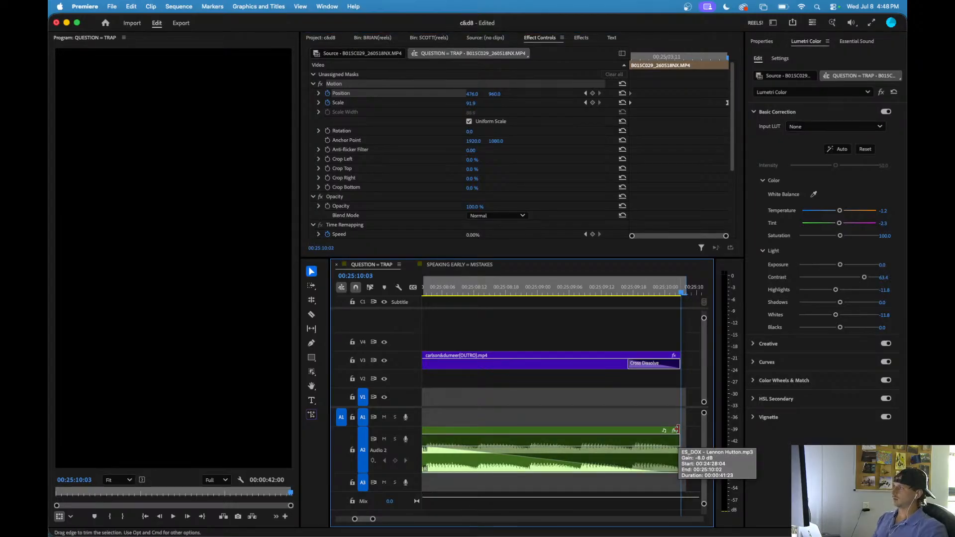
pyautogui.scroll(2, 675, 397)
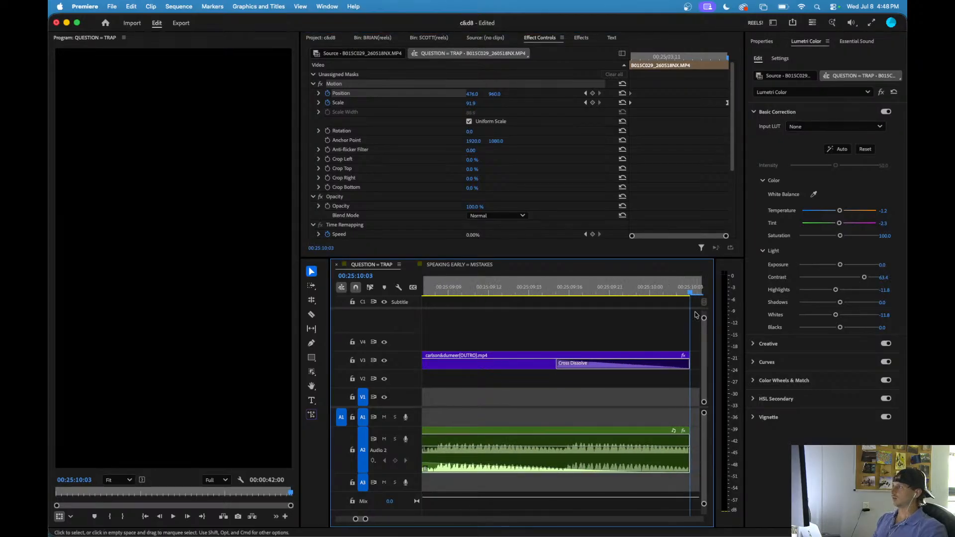
pyautogui.hscroll(2, 667, 298)
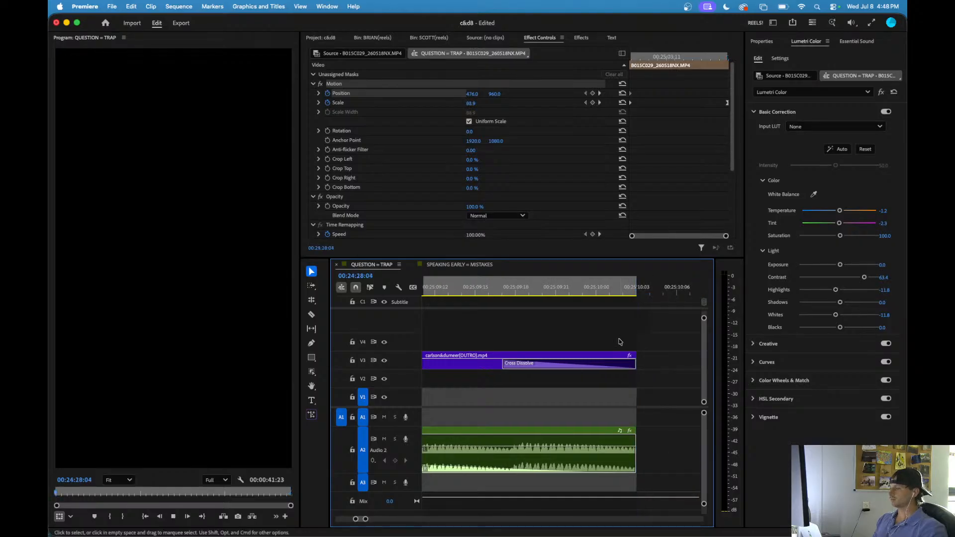
# - Play the whole sequence from its start through the outro and save the project
pyautogui.press('space')
pyautogui.scroll(-5, 572, 359)
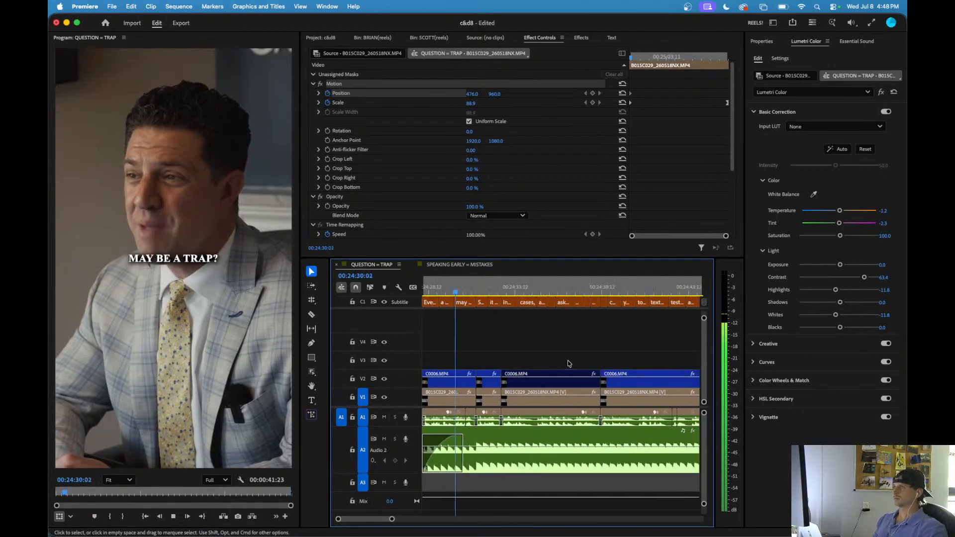
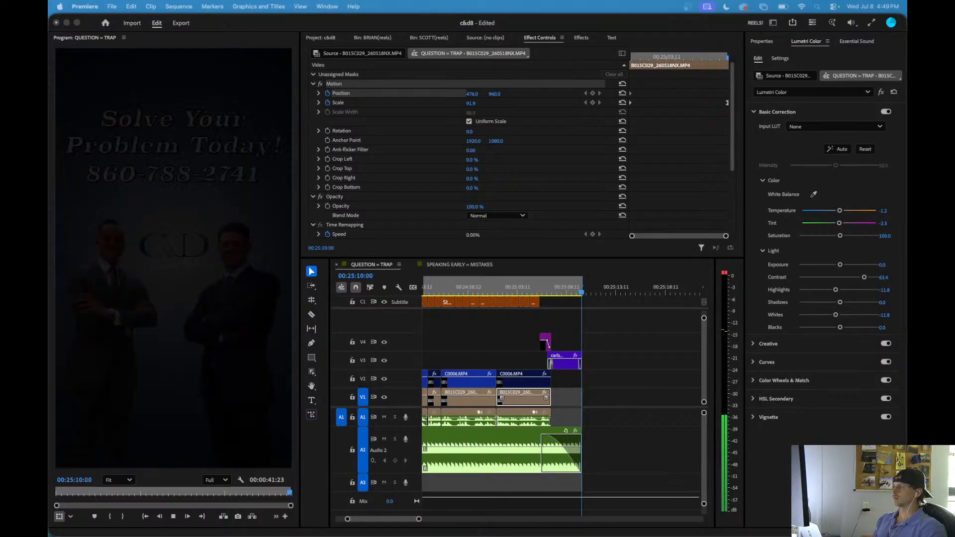
pyautogui.click(643, 366)
pyautogui.press('super+s')
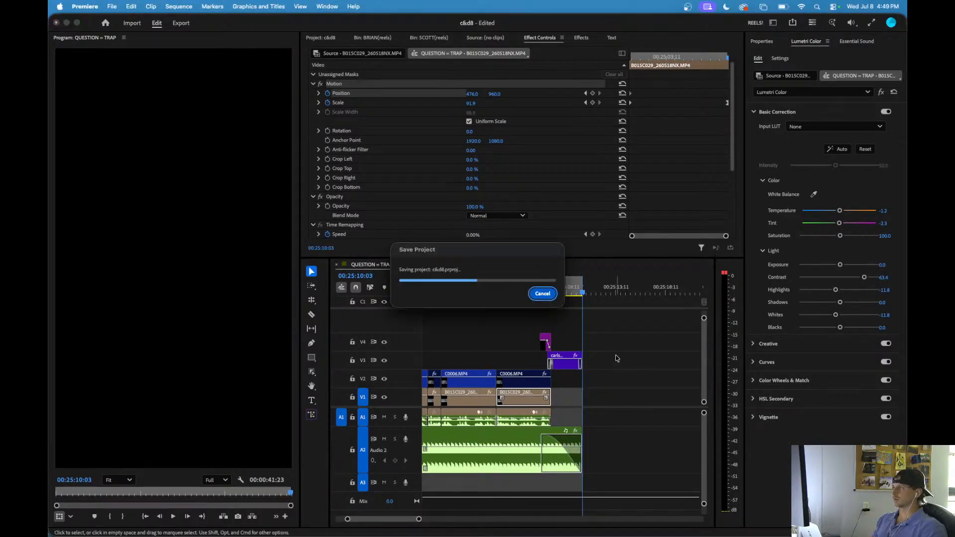
# - Export the C1 Subtitle captions as a text file named QUESTION = TRAP to the Desktop
pyautogui.click(612, 38)
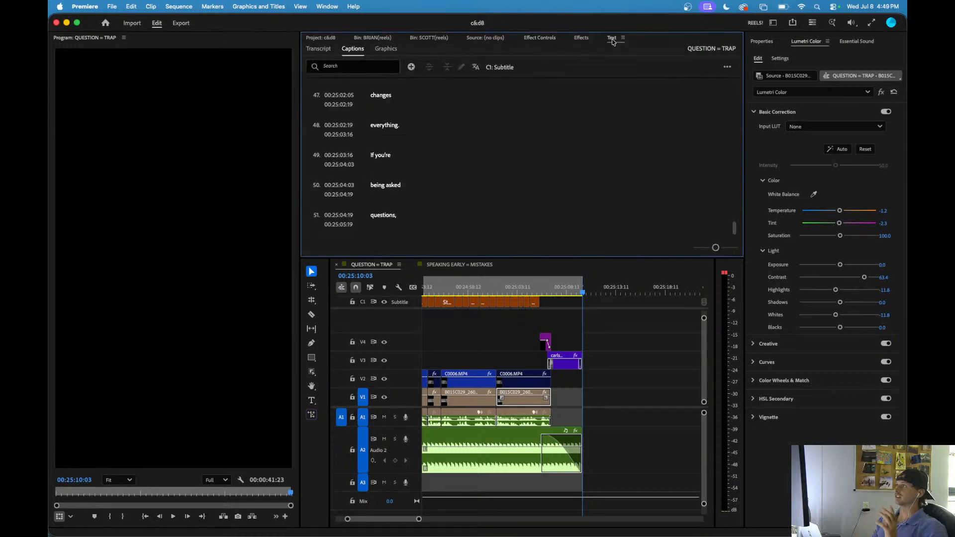
pyautogui.click(727, 67)
pyautogui.moveTo(684, 128)
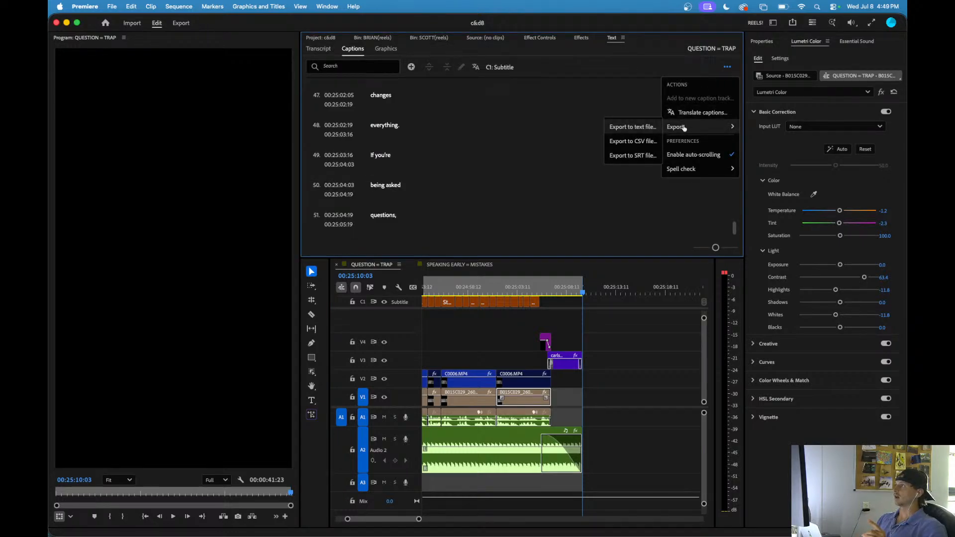
pyautogui.click(638, 128)
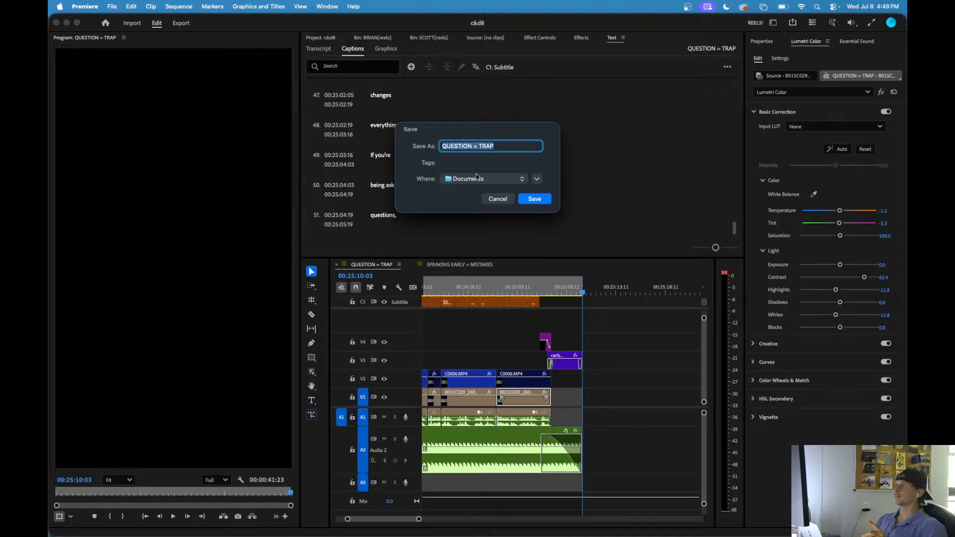
pyautogui.click(488, 180)
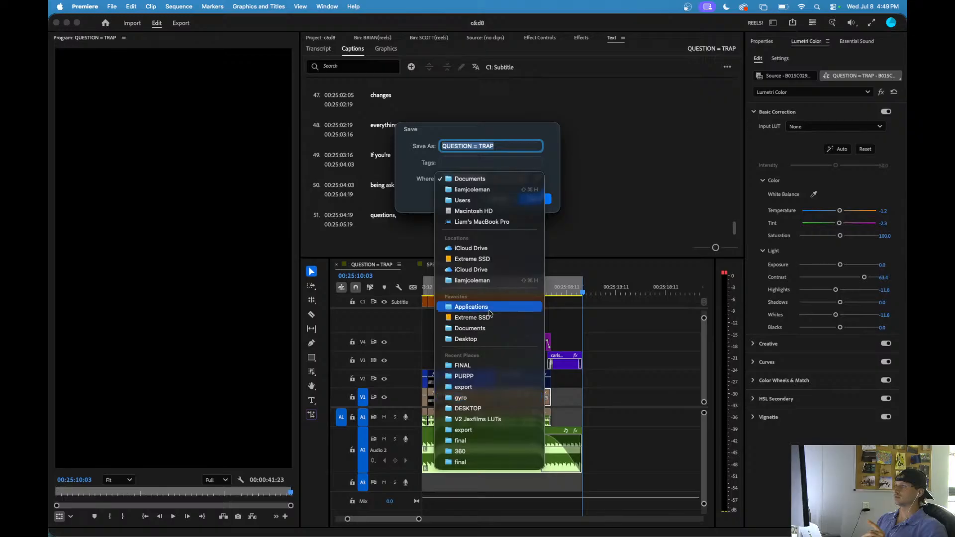
pyautogui.click(480, 341)
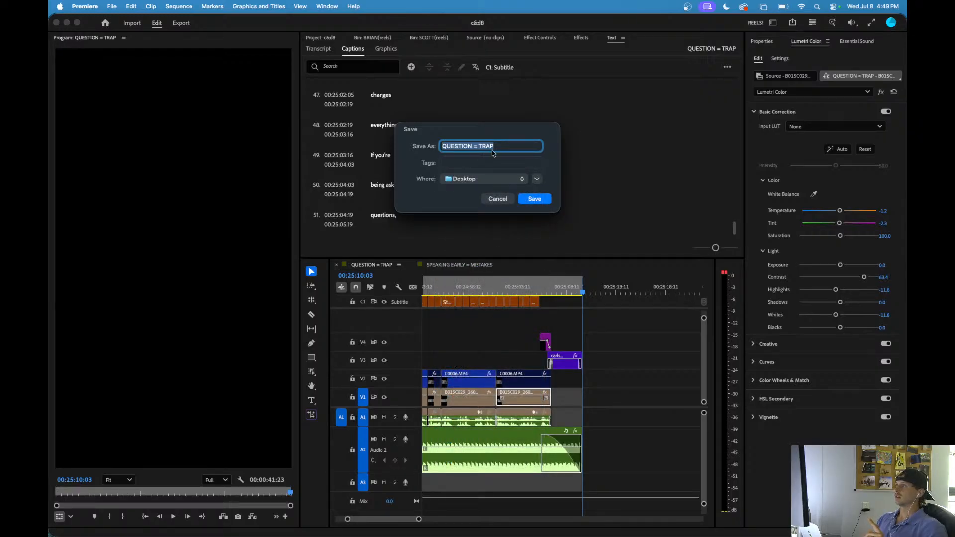
pyautogui.click(535, 199)
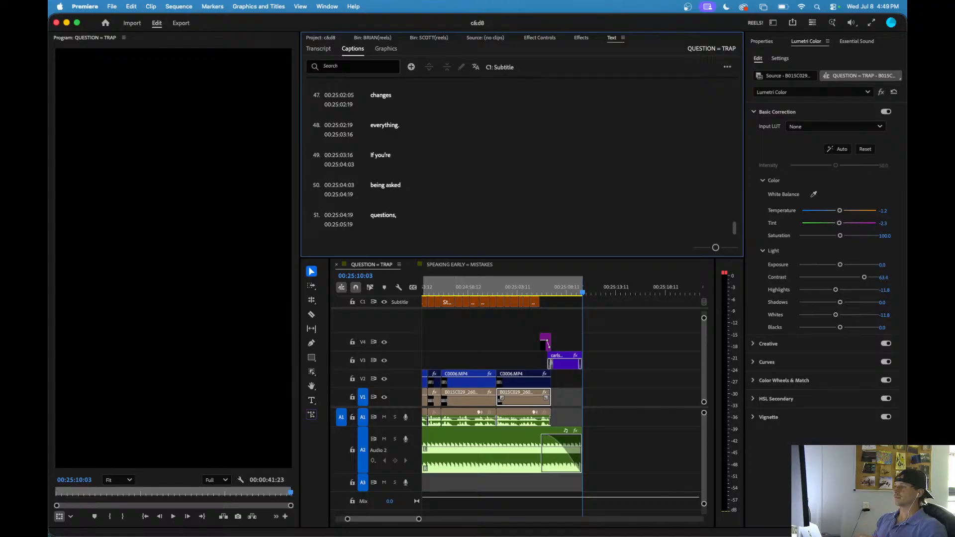
# - Save the c&d8 project again and close its window
pyautogui.click(640, 393)
pyautogui.press('super+s')
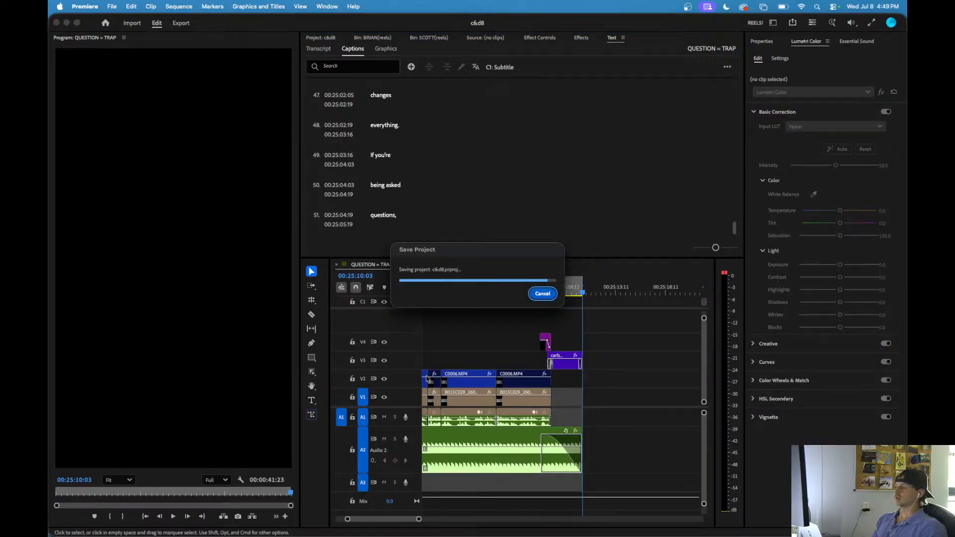
pyautogui.click(57, 23)
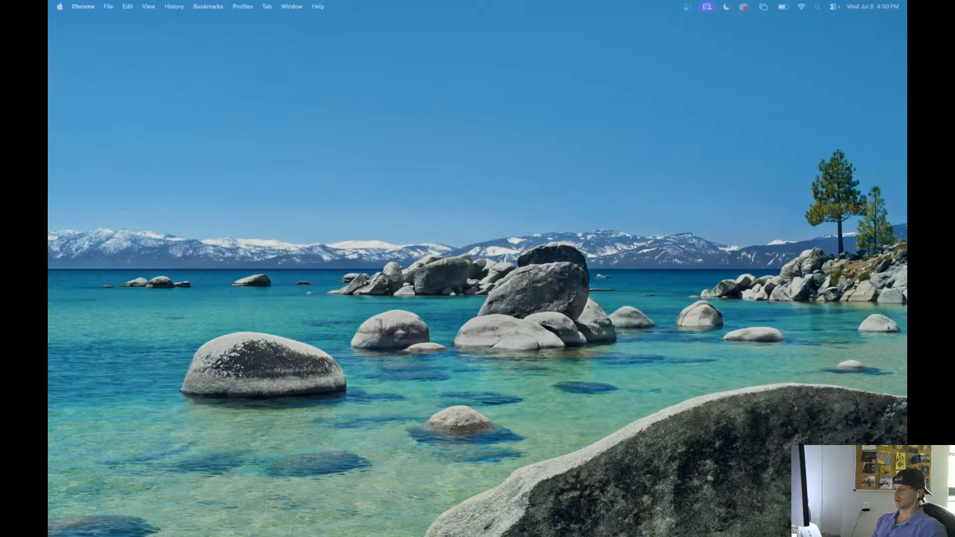
# - Switch to Chrome and bring up the Lawyer Life Reel Caption conversation in ChatGPT
pyautogui.moveTo(424, 535); pyautogui.dragTo(414, 58)
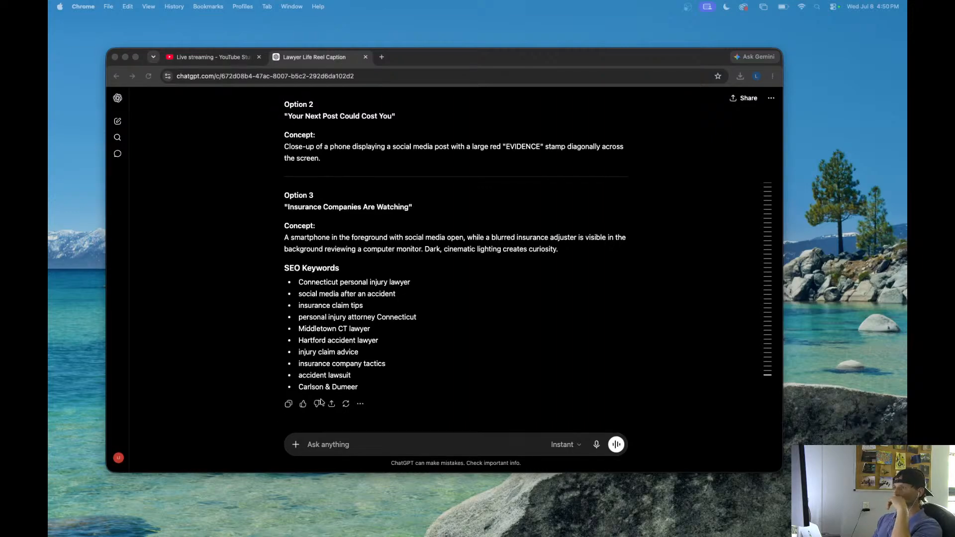
# - Paste the reel's timecoded caption transcript into the ChatGPT prompt and add the closing line "call us first"
pyautogui.click(322, 441)
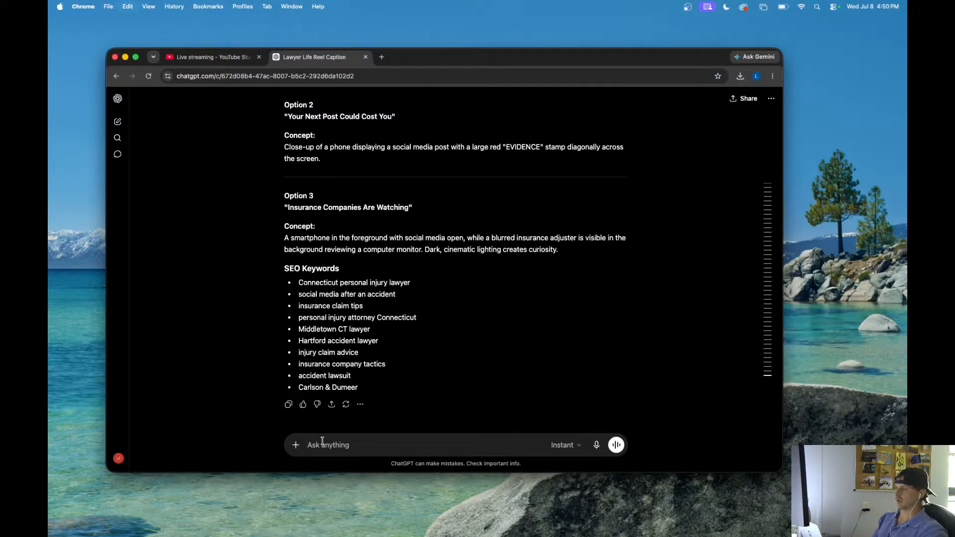
pyautogui.press('super+v')
pyautogui.scroll(-10, 355, 391)
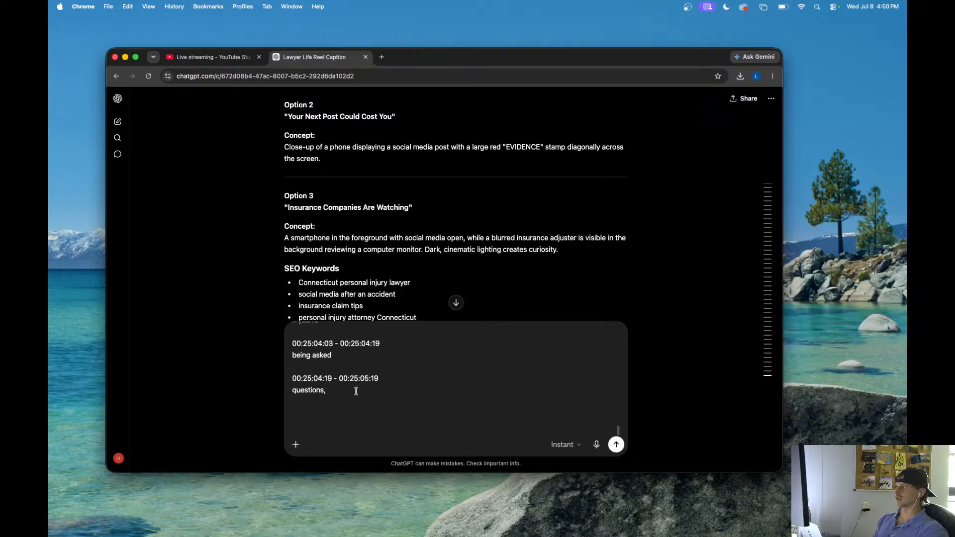
pyautogui.scroll(-4, 356, 392)
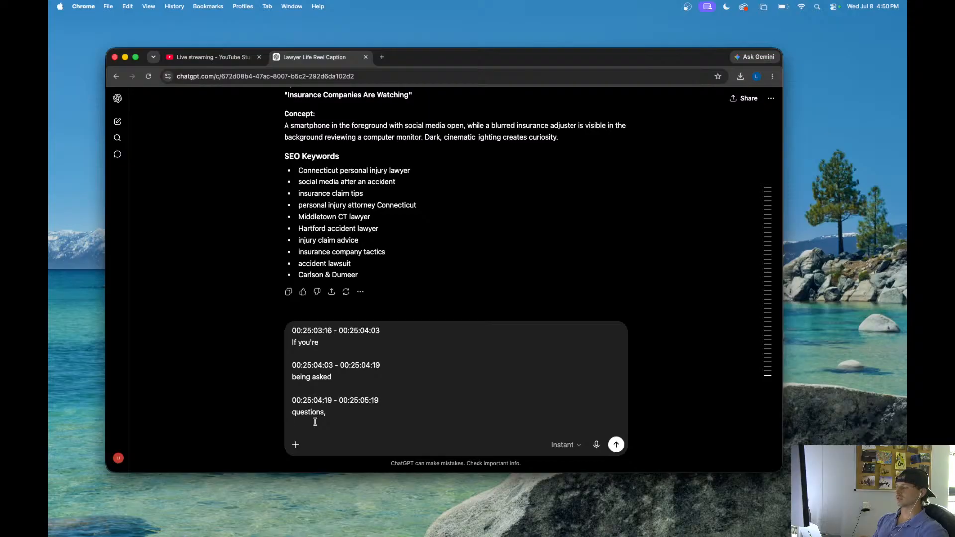
pyautogui.write('d')
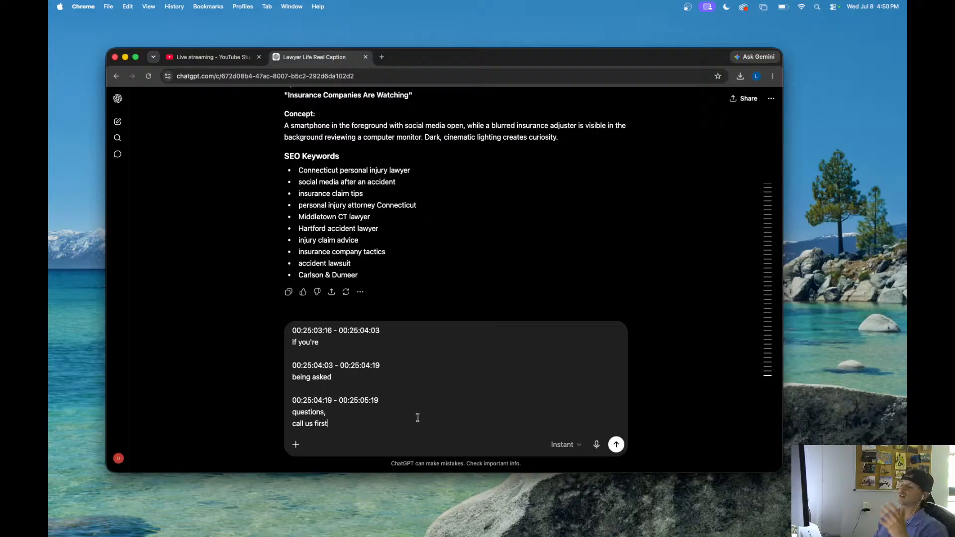
# - Set the response level to High and send the transcript prompt
pyautogui.click(576, 446)
pyautogui.click(564, 406)
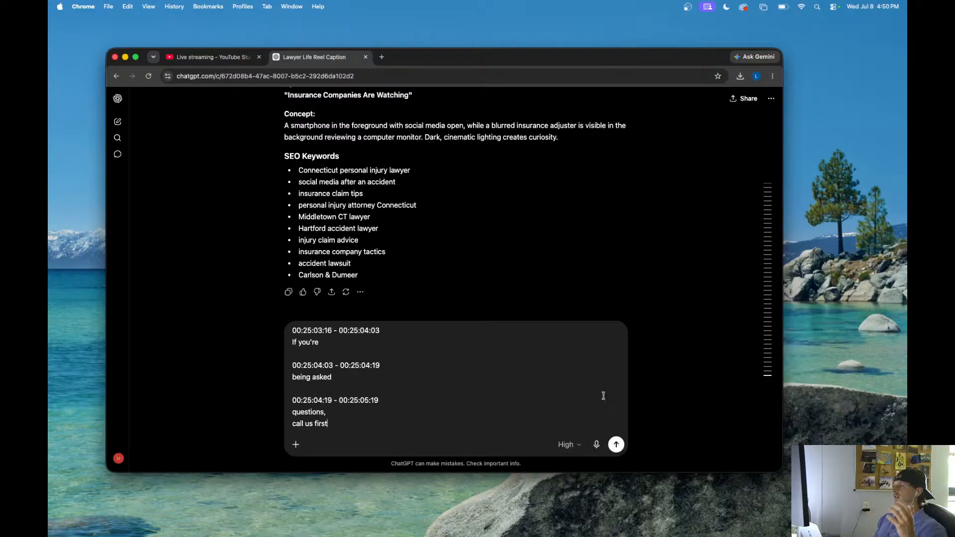
pyautogui.click(616, 446)
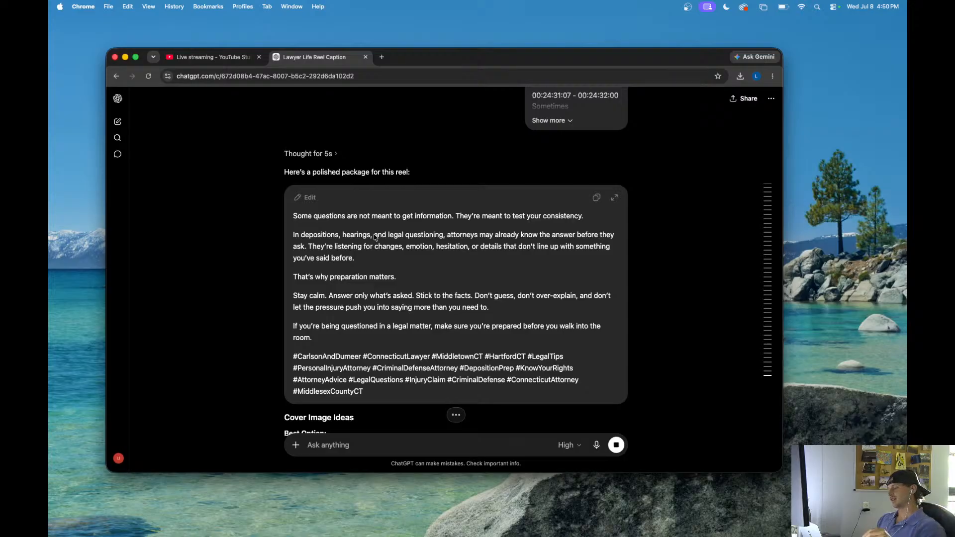
# - Review the generated reel caption, hashtags and cover image ideas, and check the YouTube Studio live stream page
pyautogui.scroll(3, 372, 251)
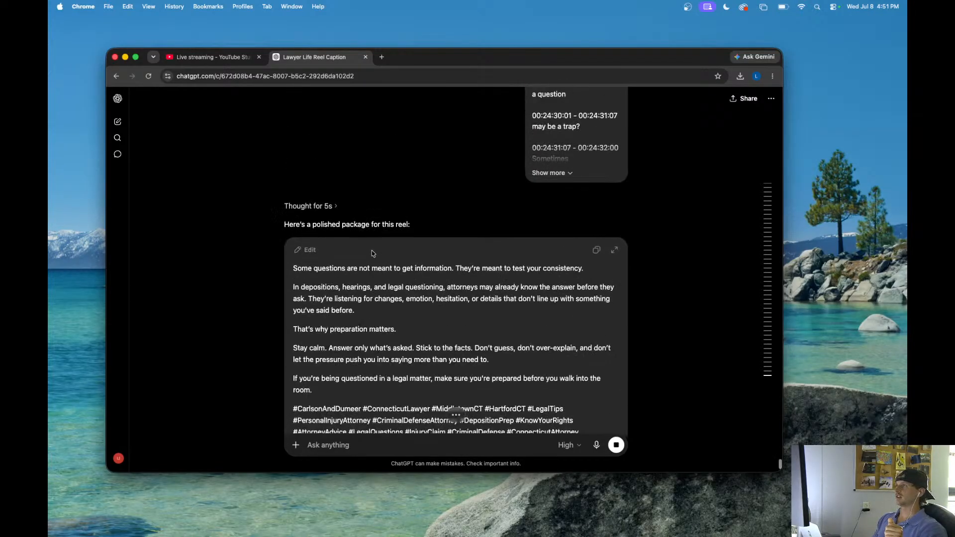
pyautogui.scroll(1, 373, 254)
pyautogui.scroll(-4, 373, 254)
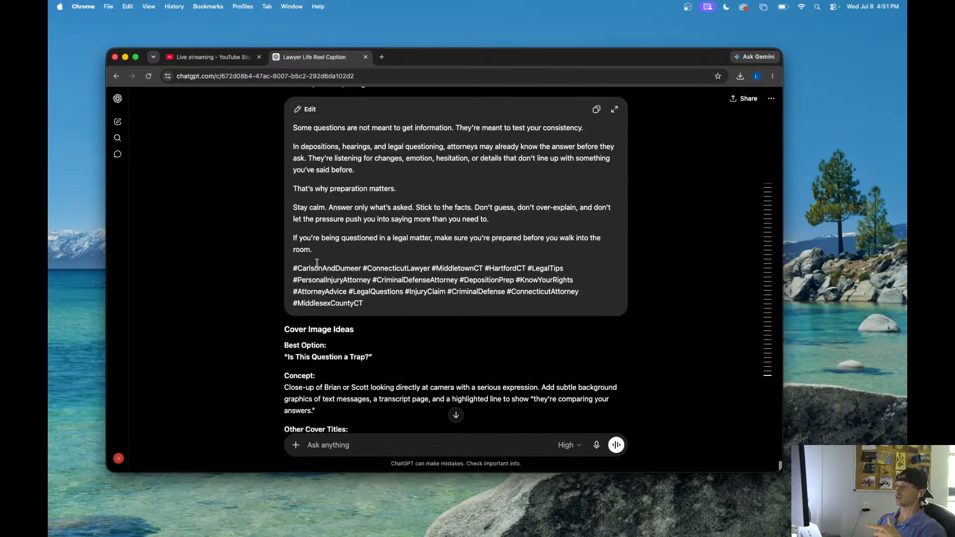
pyautogui.scroll(-4, 317, 278)
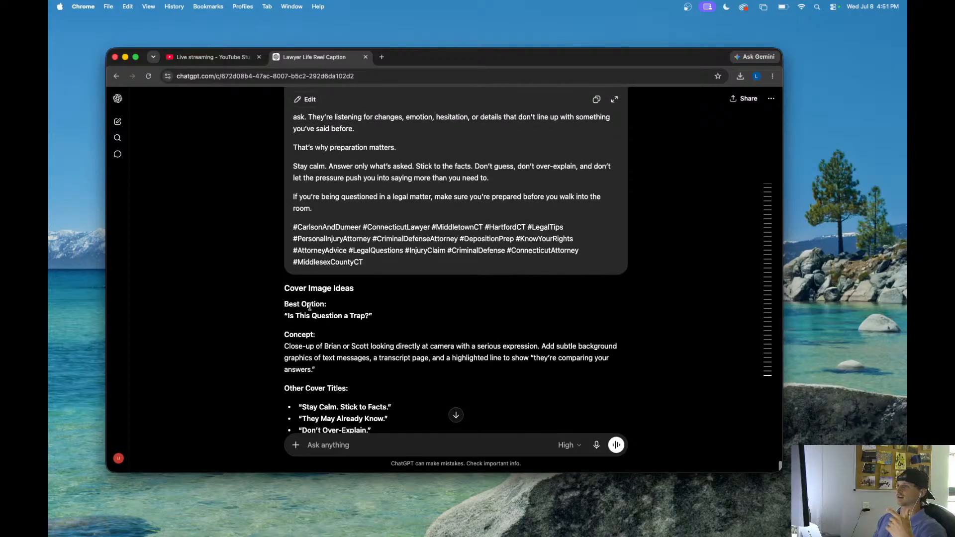
pyautogui.scroll(4, 314, 309)
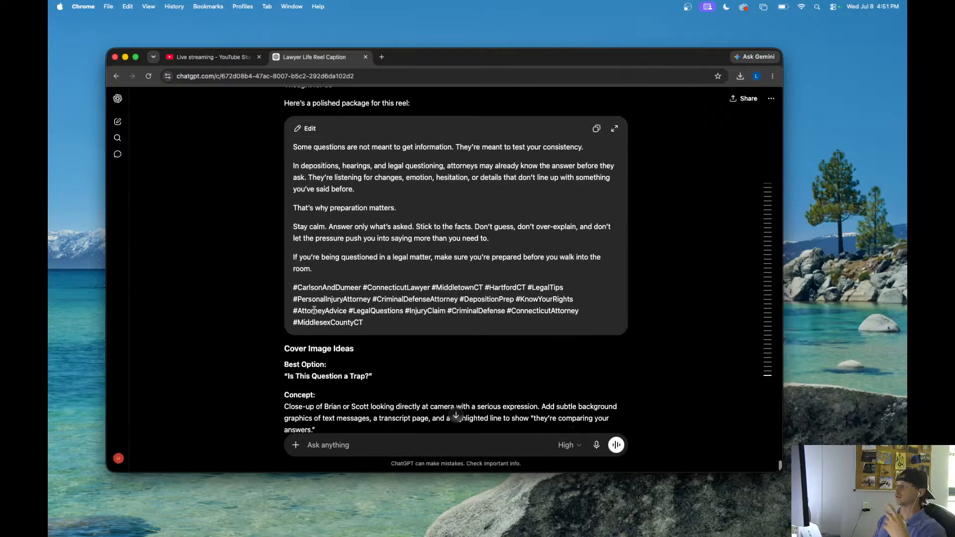
pyautogui.scroll(3, 314, 310)
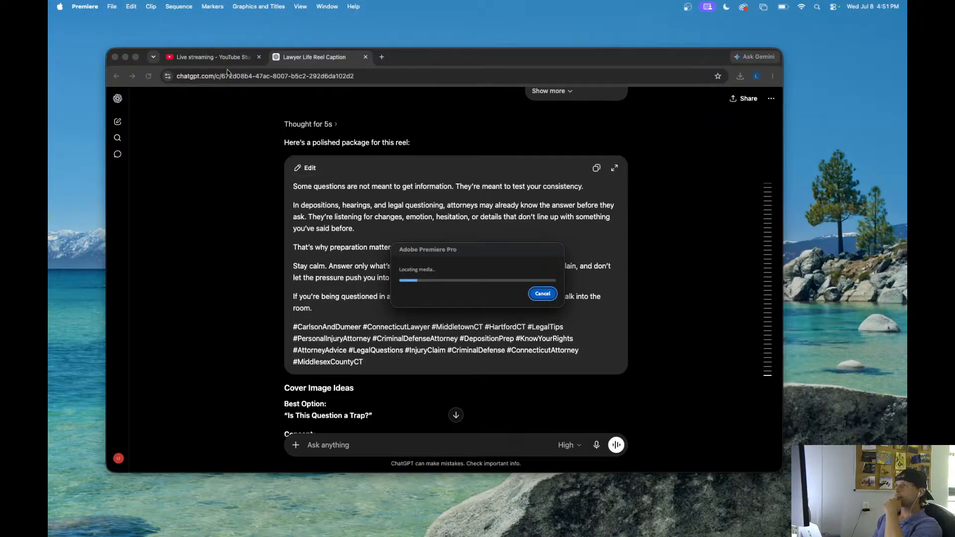
pyautogui.click(222, 58)
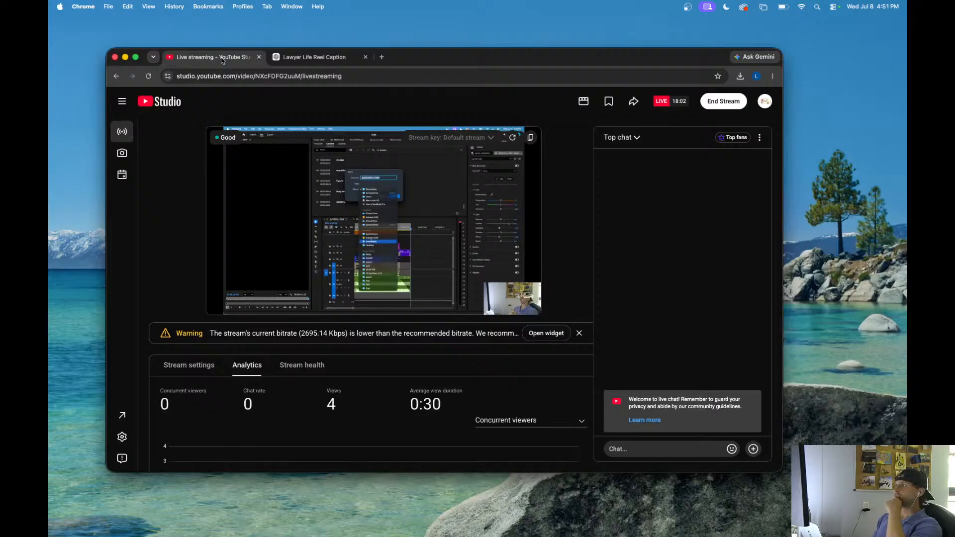
pyautogui.click(290, 58)
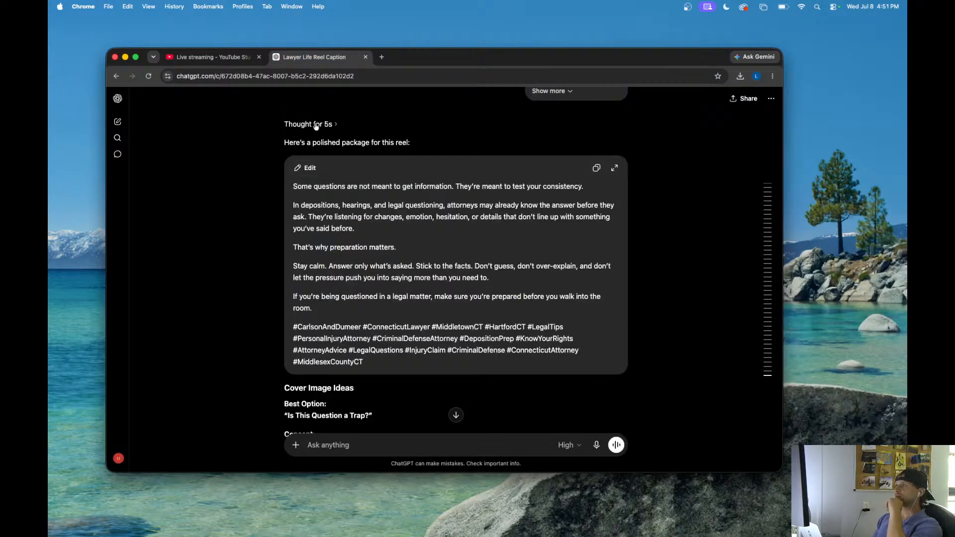
pyautogui.scroll(-2, 326, 205)
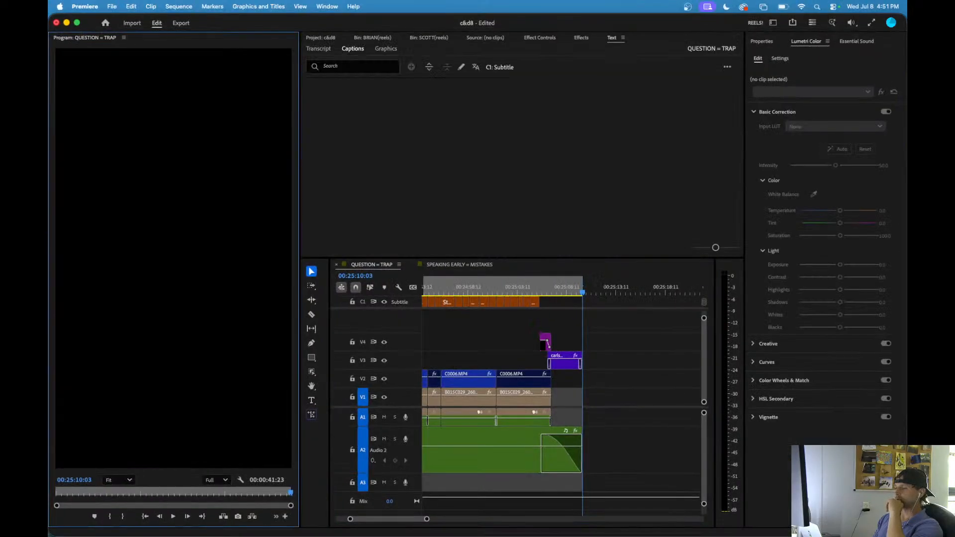
# - Return to Premiere, set up the export of the QUESTION = TRAP sequence and name the file QUESTION = TRAP(final).mp4
pyautogui.press('-')
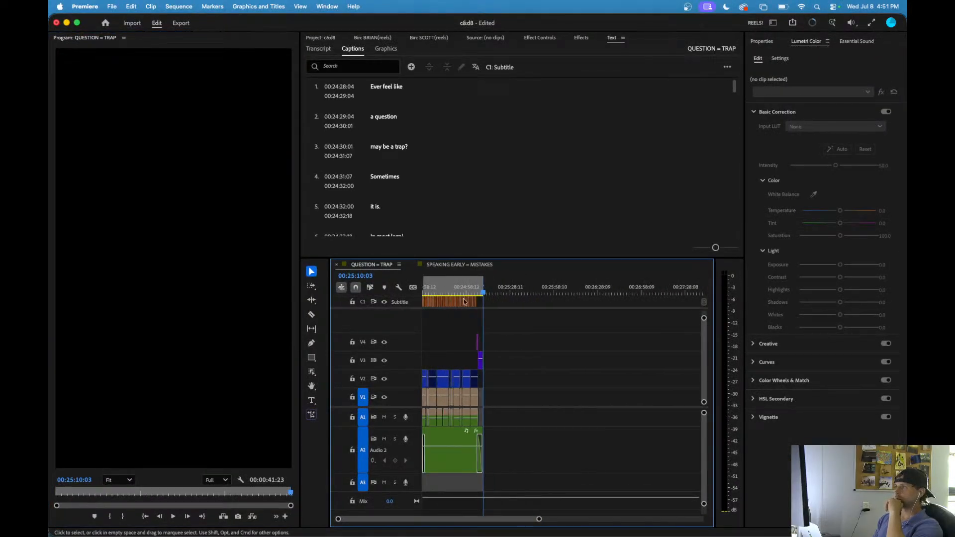
pyautogui.moveTo(460, 290); pyautogui.dragTo(351, 282)
pyautogui.click(182, 24)
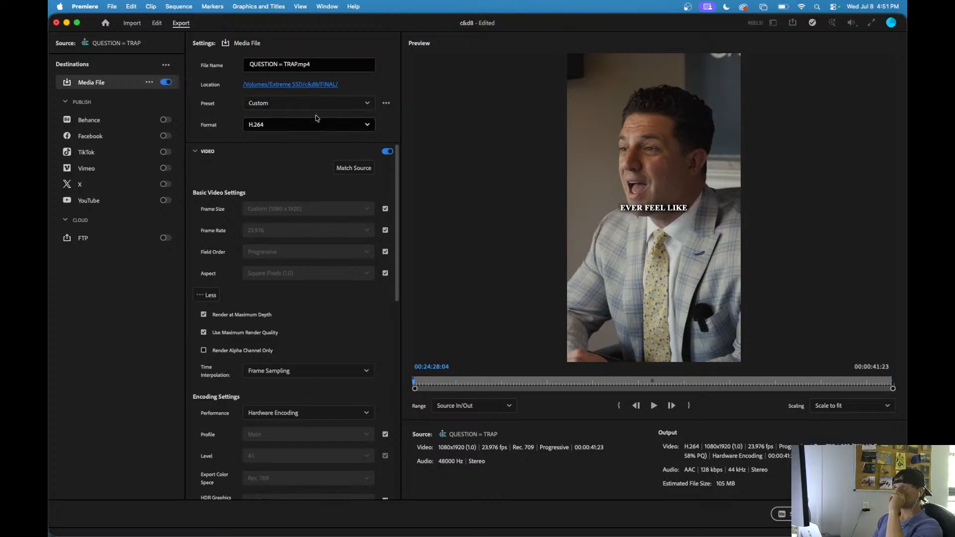
pyautogui.click(297, 64)
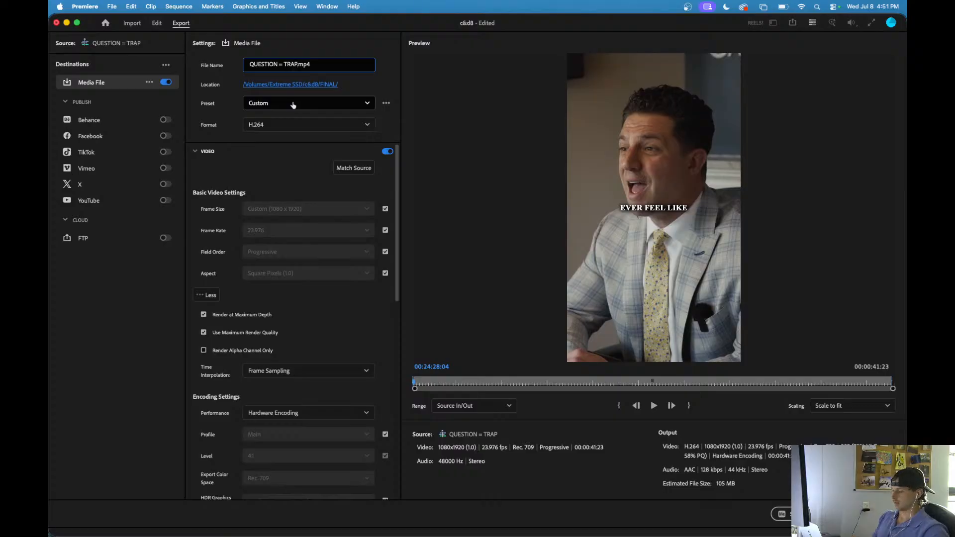
pyautogui.write('(final)')
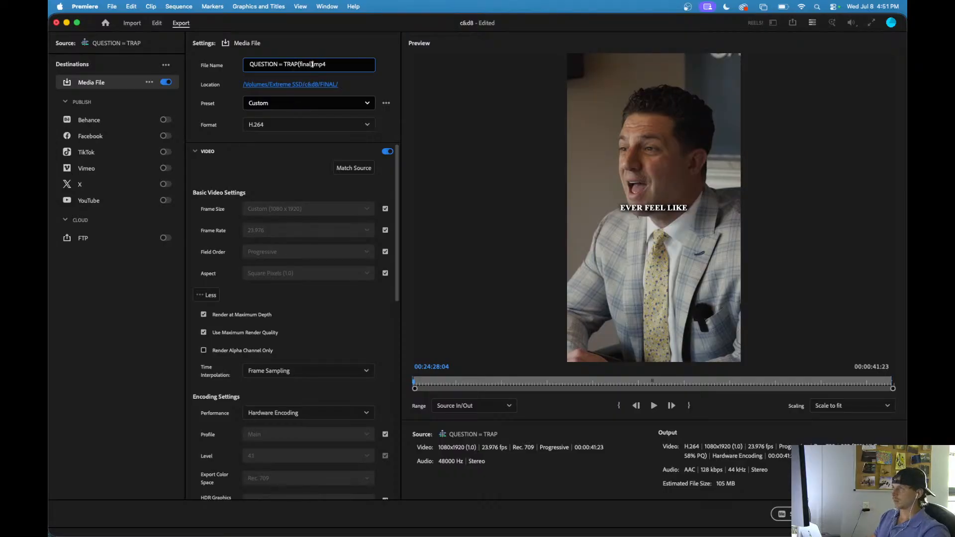
# - Check the H.264 export settings and export the reel to the FINAL folder
pyautogui.scroll(-3, 287, 270)
pyautogui.scroll(-2, 287, 271)
pyautogui.scroll(5, 287, 274)
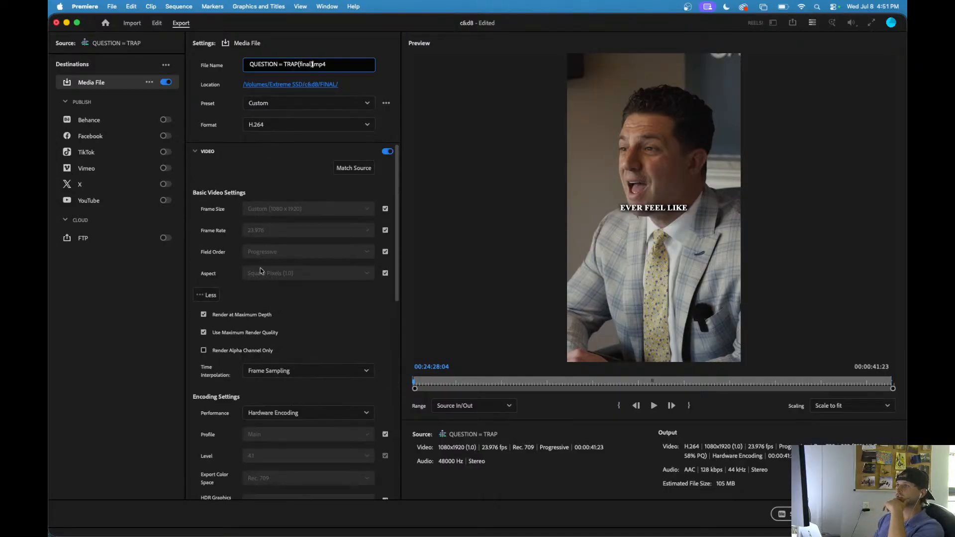
pyautogui.scroll(-5, 343, 299)
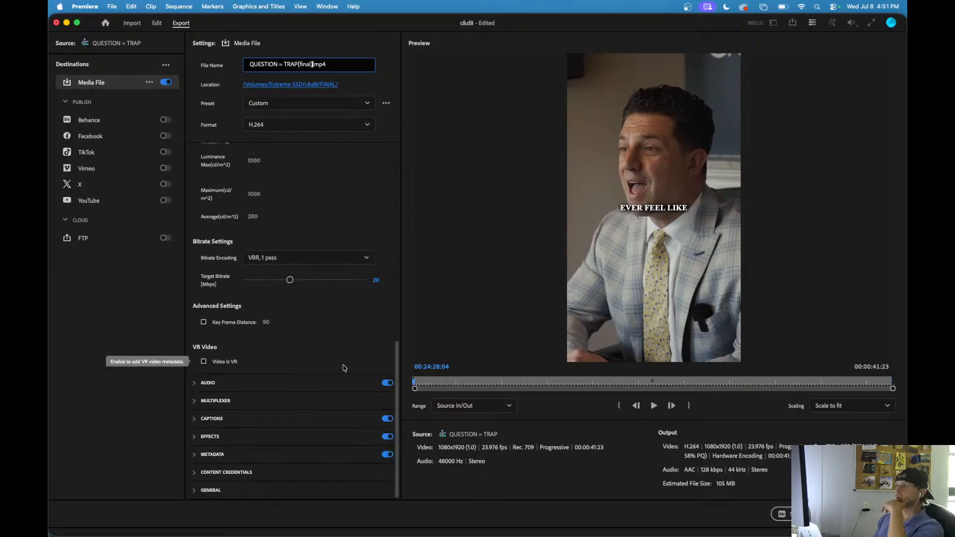
pyautogui.scroll(5, 342, 367)
pyautogui.click(879, 514)
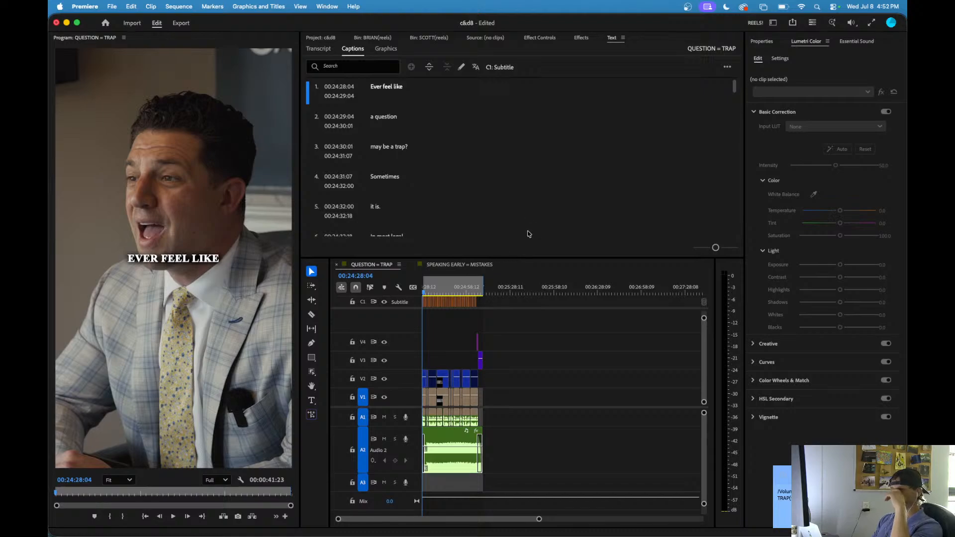
# - Clear the export notification, save the c&d8 project and close its window
pyautogui.click(893, 475)
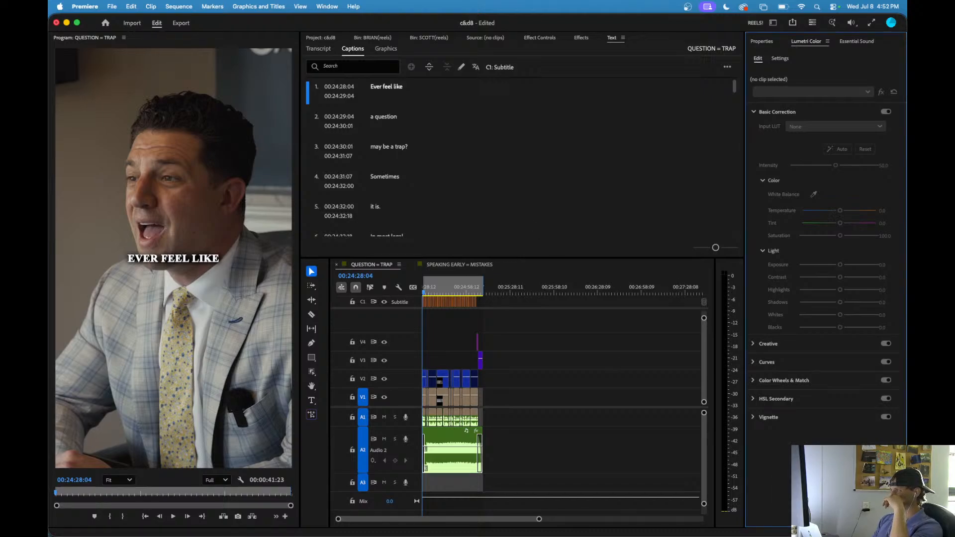
pyautogui.click(646, 398)
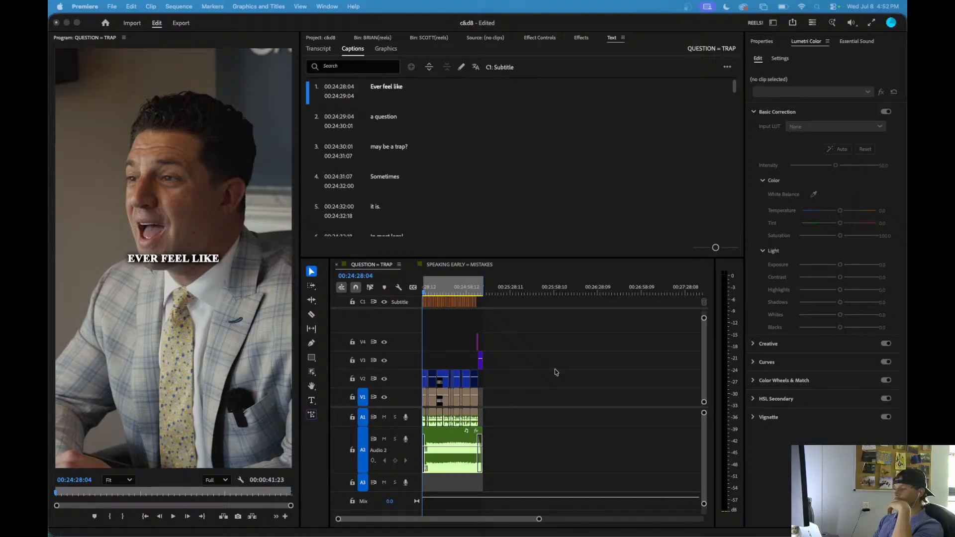
pyautogui.click(546, 340)
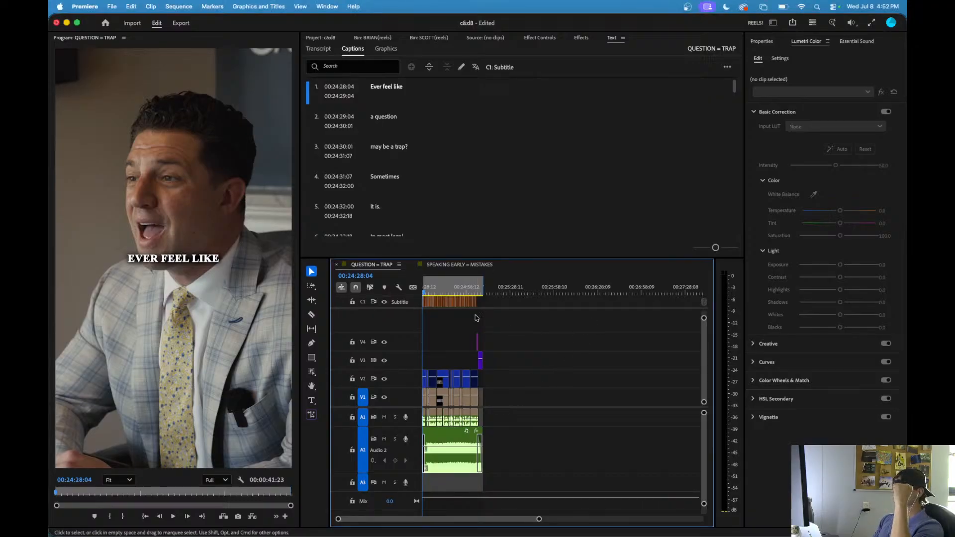
pyautogui.scroll(5, 461, 323)
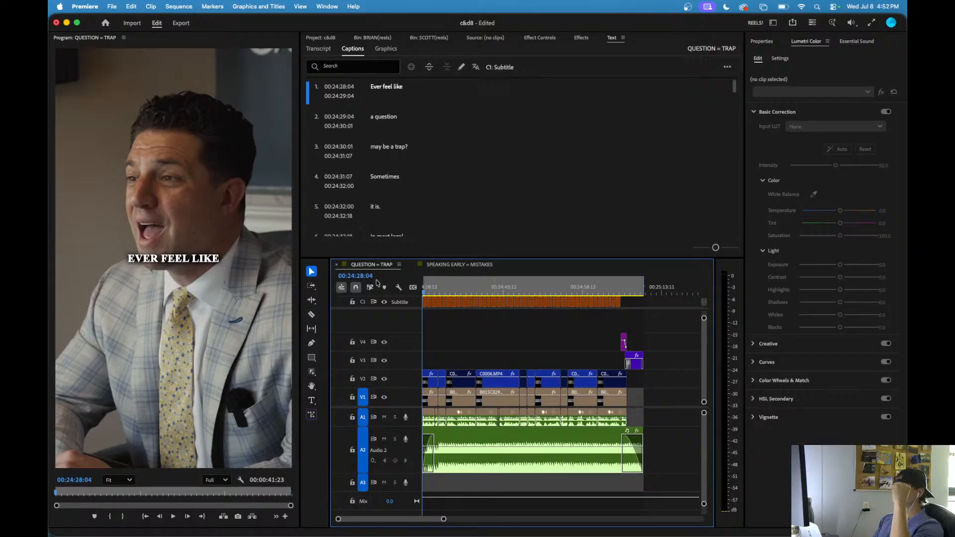
pyautogui.click(496, 353)
pyautogui.press('super+s')
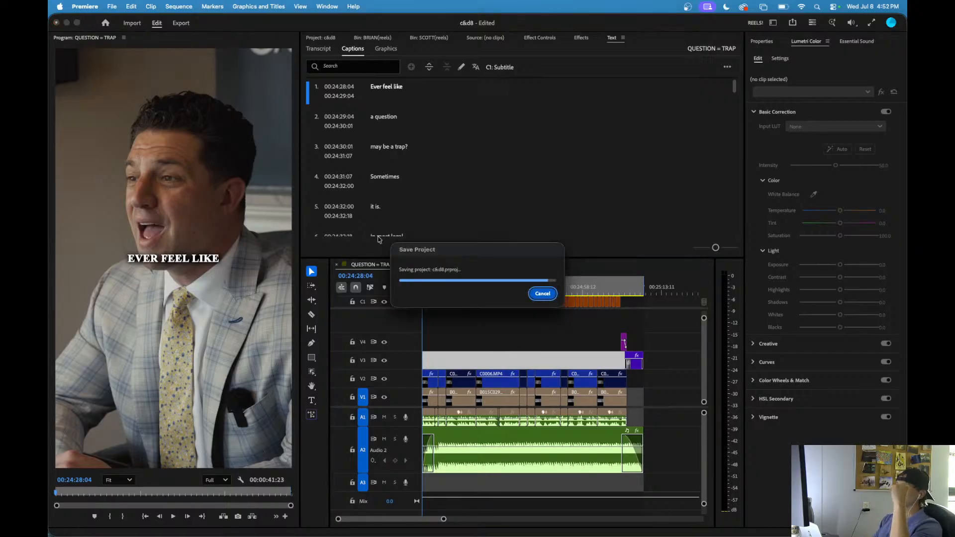
pyautogui.click(56, 23)
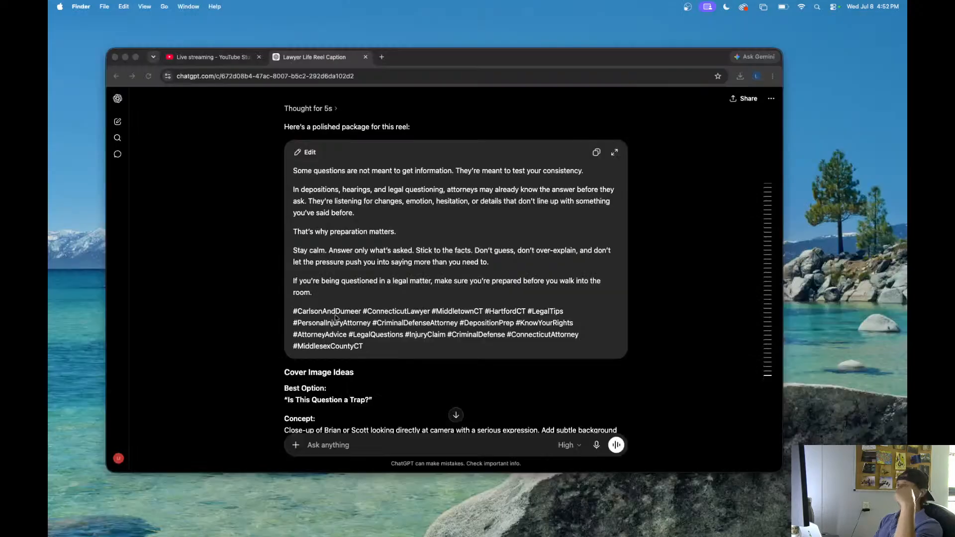
# - Switch to Canva in a new Chrome window, open the SECRETS THE INSURANCE COMPANIES design and duplicate its page 2 cover
pyautogui.scroll(-5, 362, 332)
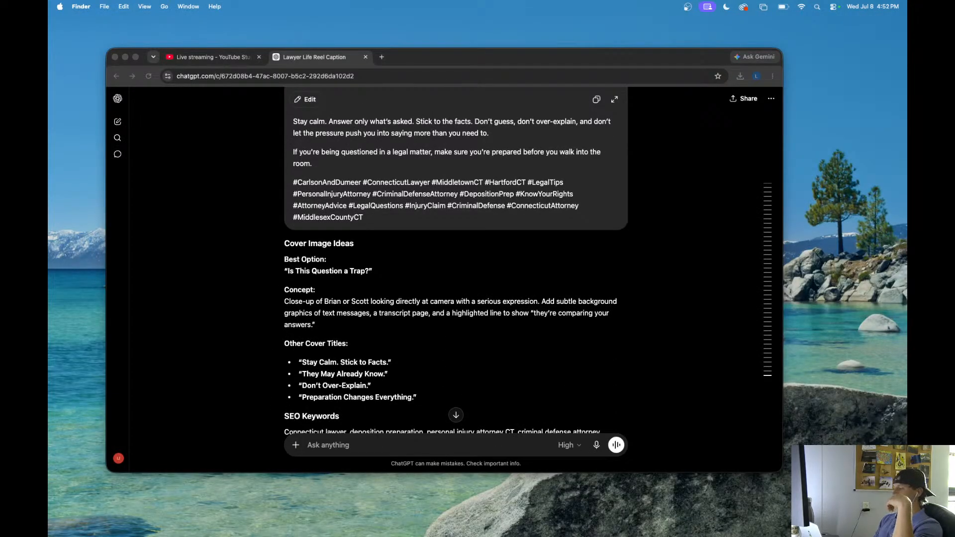
pyautogui.click(719, 52)
pyautogui.press('super+n')
pyautogui.click(274, 281)
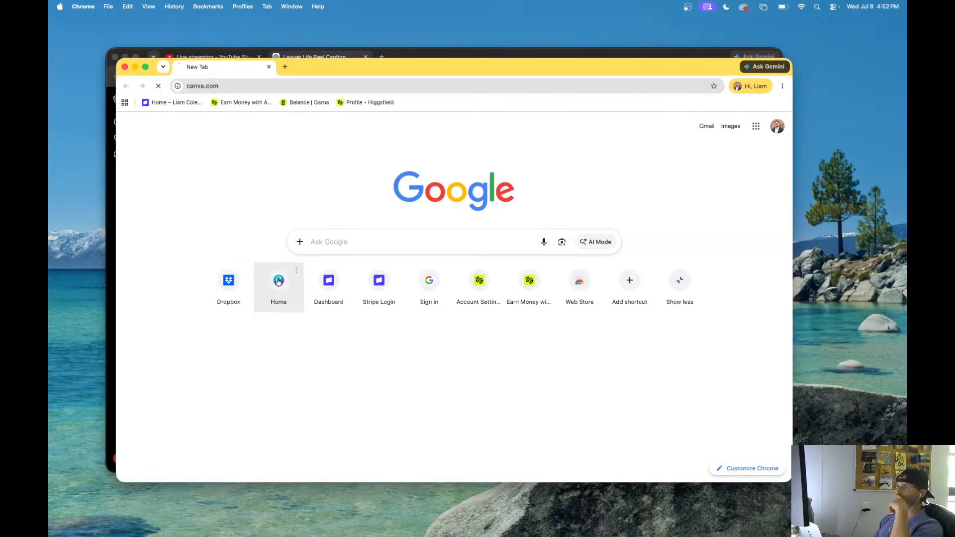
pyautogui.moveTo(354, 68); pyautogui.dragTo(347, 122)
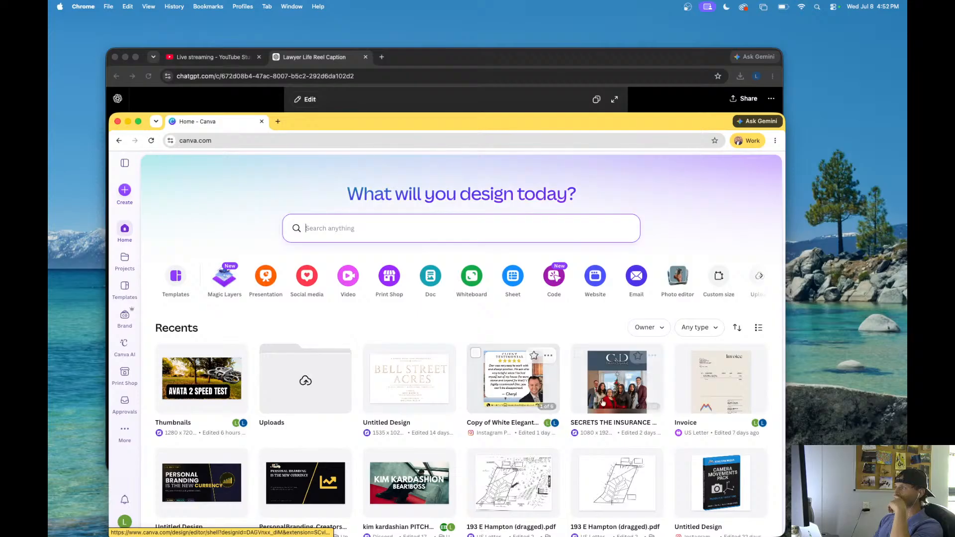
pyautogui.click(628, 389)
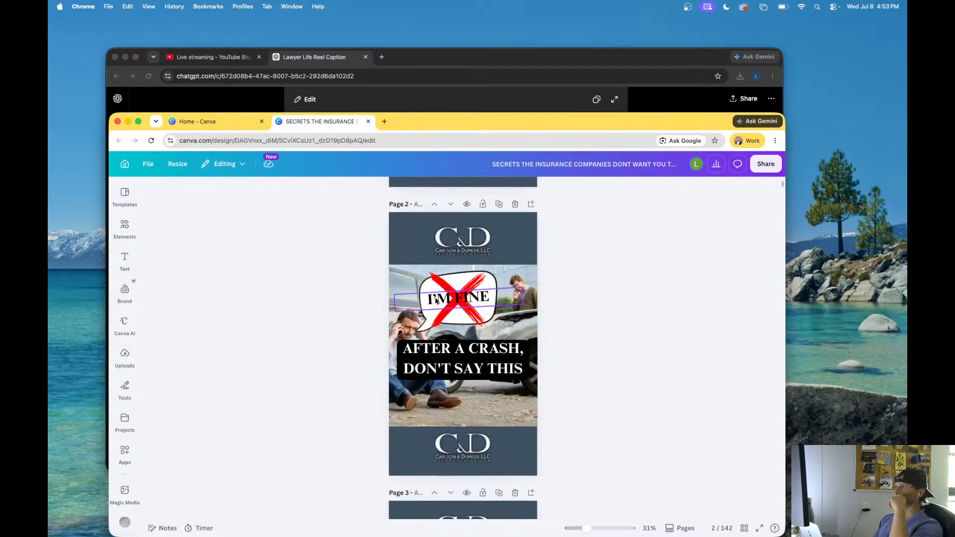
pyautogui.click(467, 283)
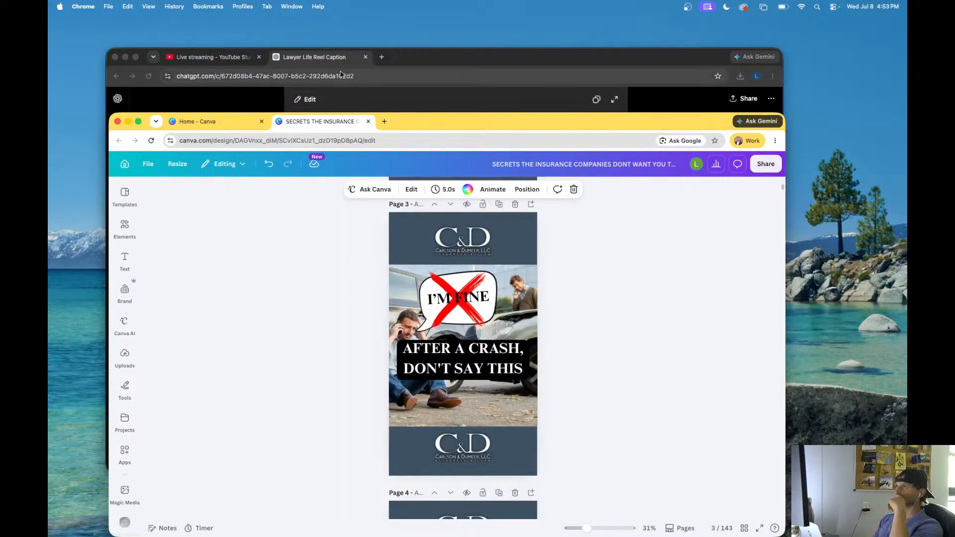
# - Return to the ChatGPT window to read the cover image ideas and open Google Drive in a new tab
pyautogui.click(332, 61)
pyautogui.scroll(-3, 372, 230)
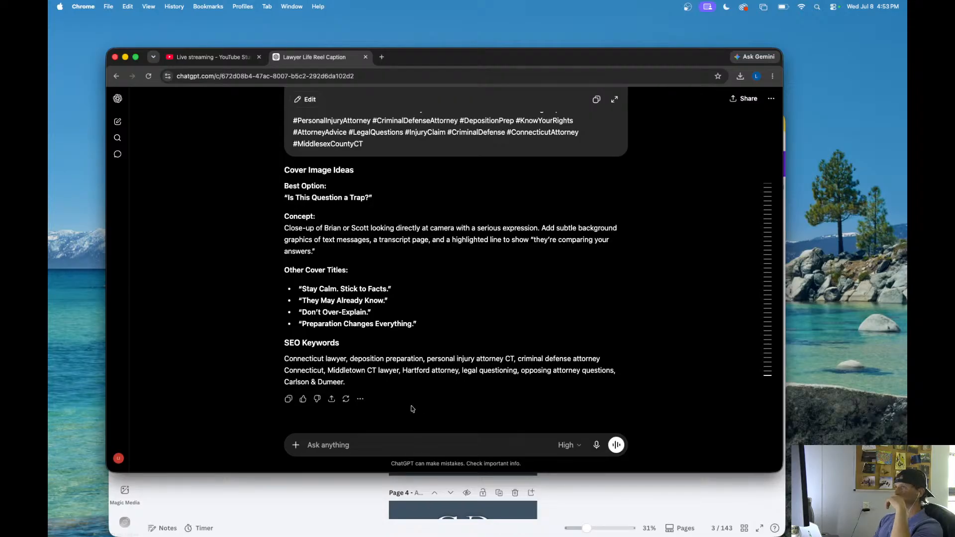
pyautogui.click(382, 57)
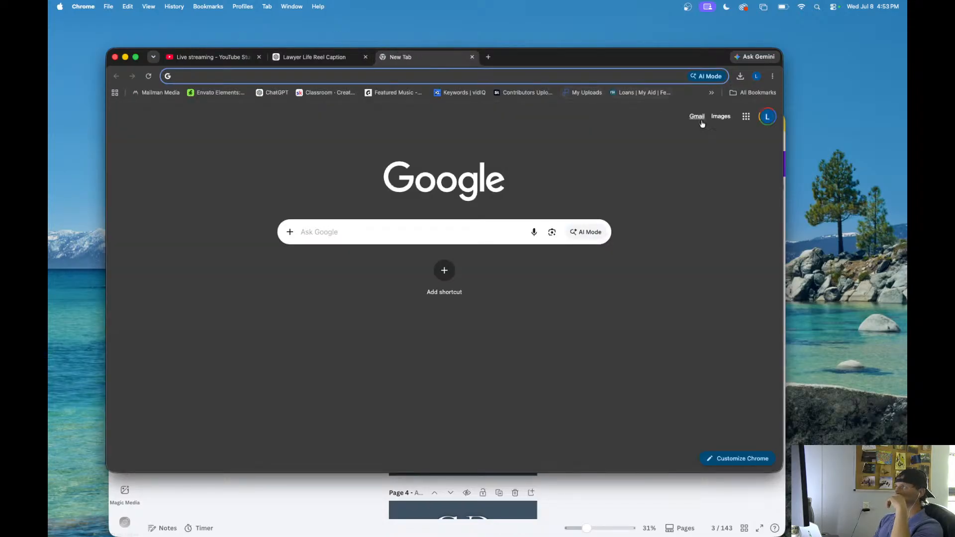
pyautogui.click(746, 116)
pyautogui.click(698, 178)
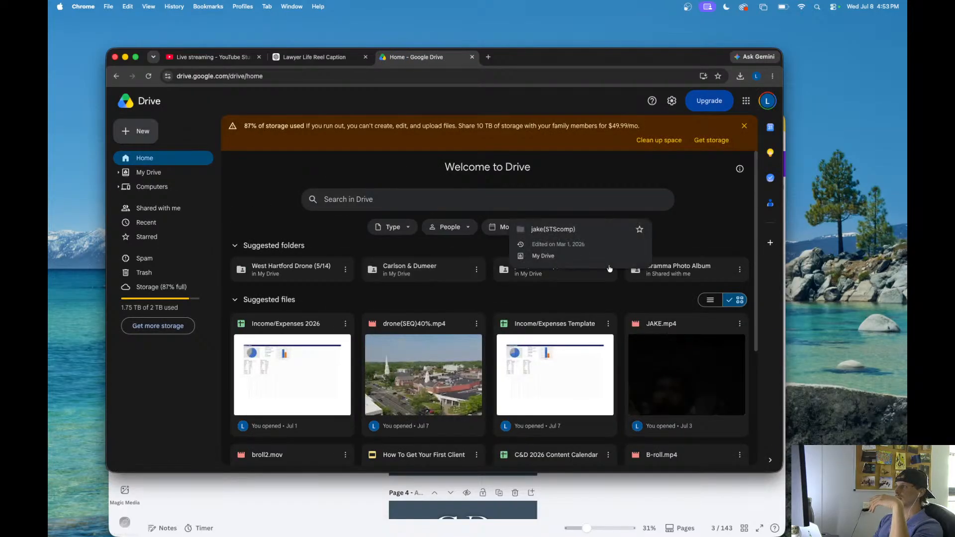
# - Open the Stills3 folder inside Carlson & Dumeer in Drive and look through its photos for a cover image
pyautogui.click(417, 265)
pyautogui.doubleClick(418, 265)
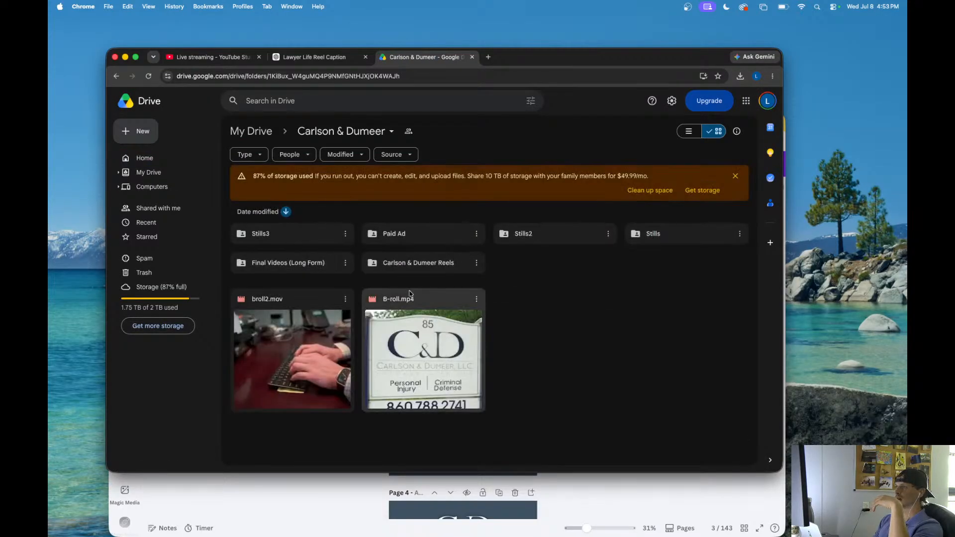
pyautogui.doubleClick(269, 234)
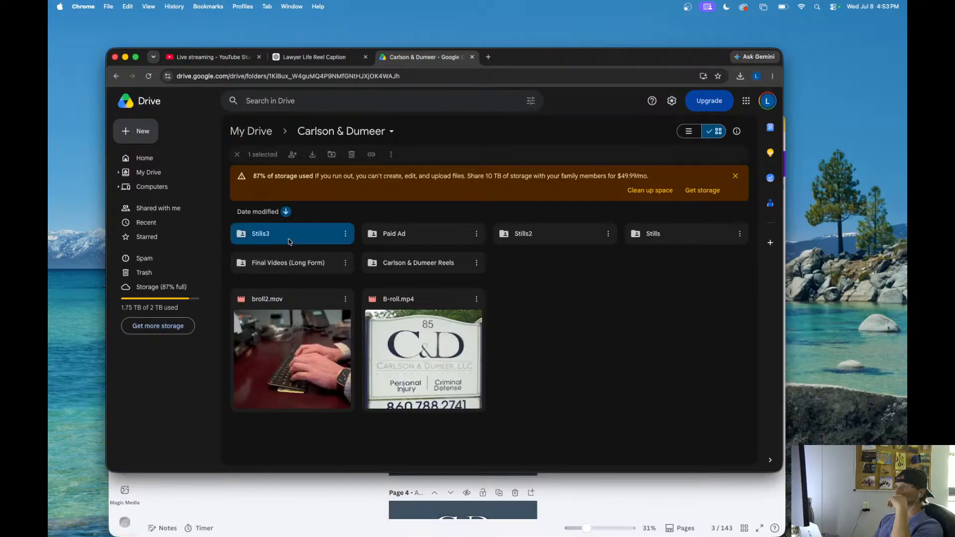
pyautogui.scroll(-15, 363, 356)
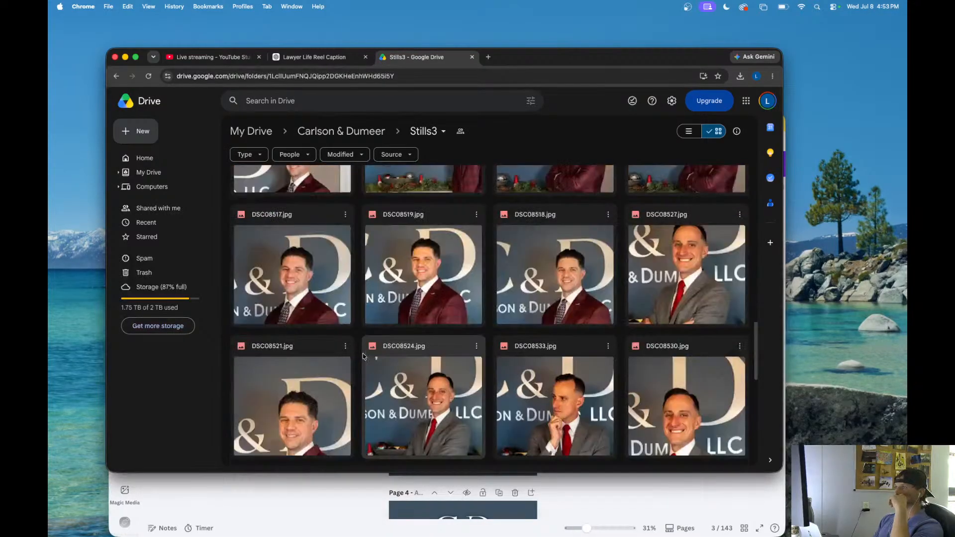
pyautogui.scroll(-5, 363, 356)
pyautogui.scroll(7, 363, 356)
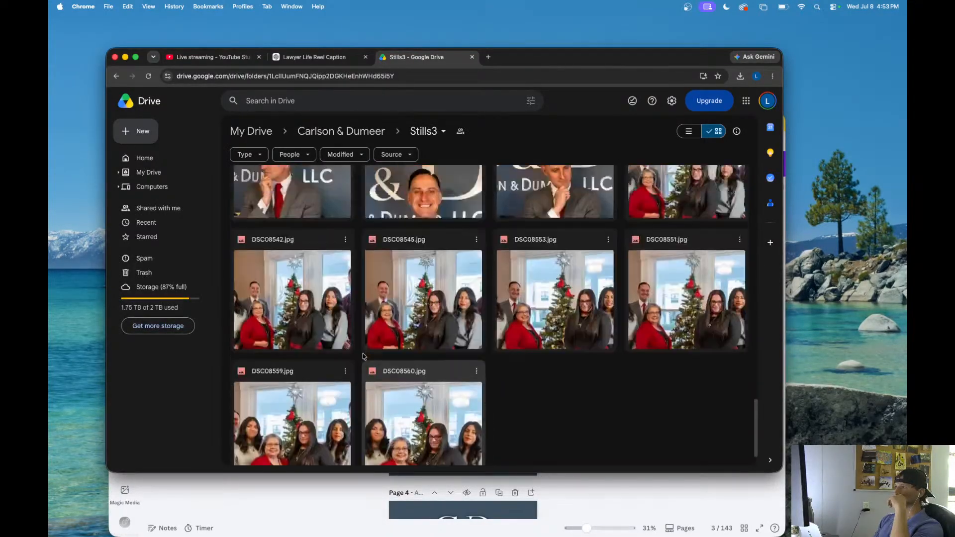
pyautogui.scroll(5, 362, 357)
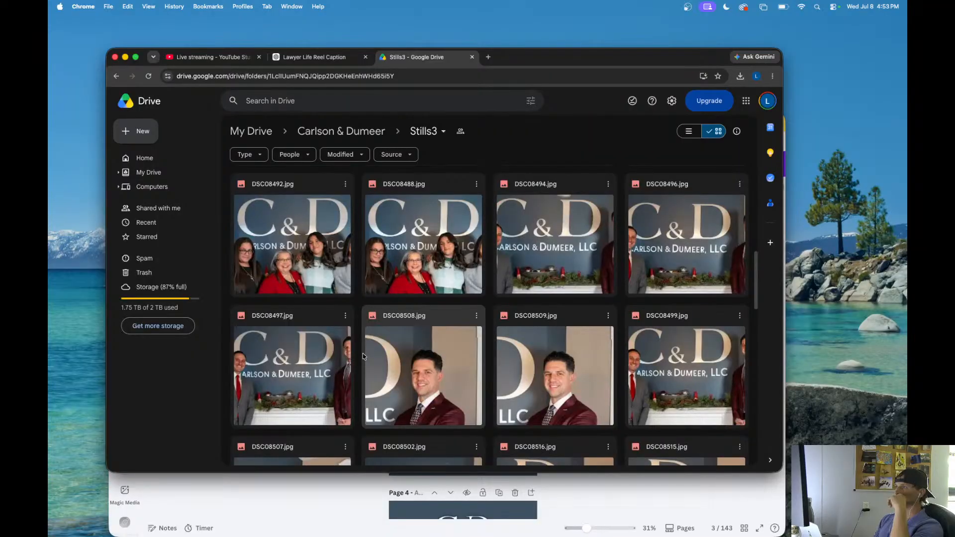
pyautogui.scroll(5, 363, 356)
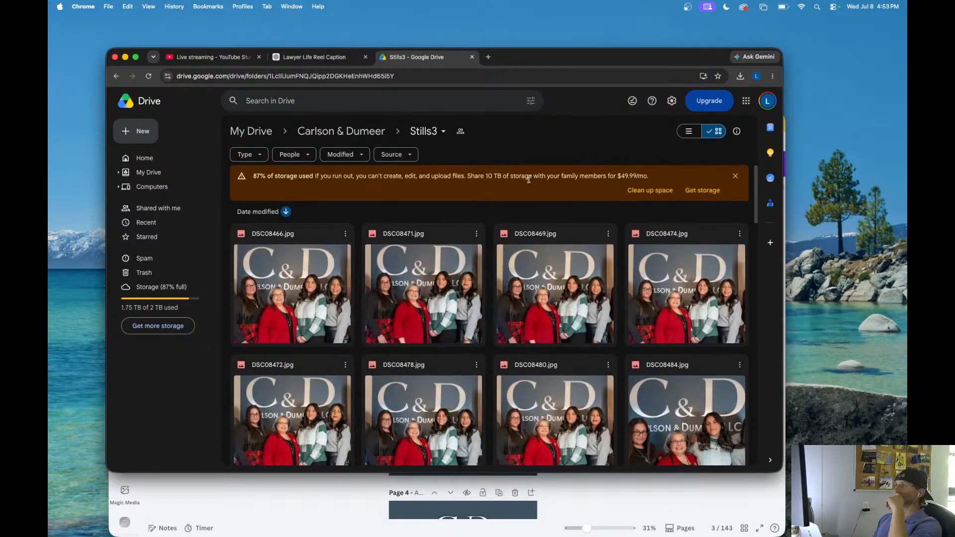
# - Reread the cover image concept in the ChatGPT chat and return to the Drive photos
pyautogui.moveTo(576, 60); pyautogui.dragTo(563, 93)
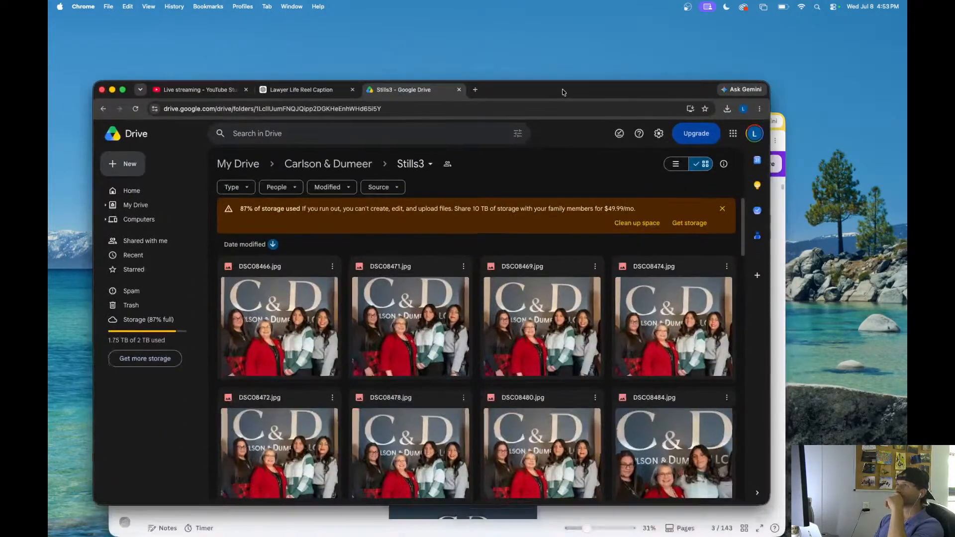
pyautogui.click(306, 91)
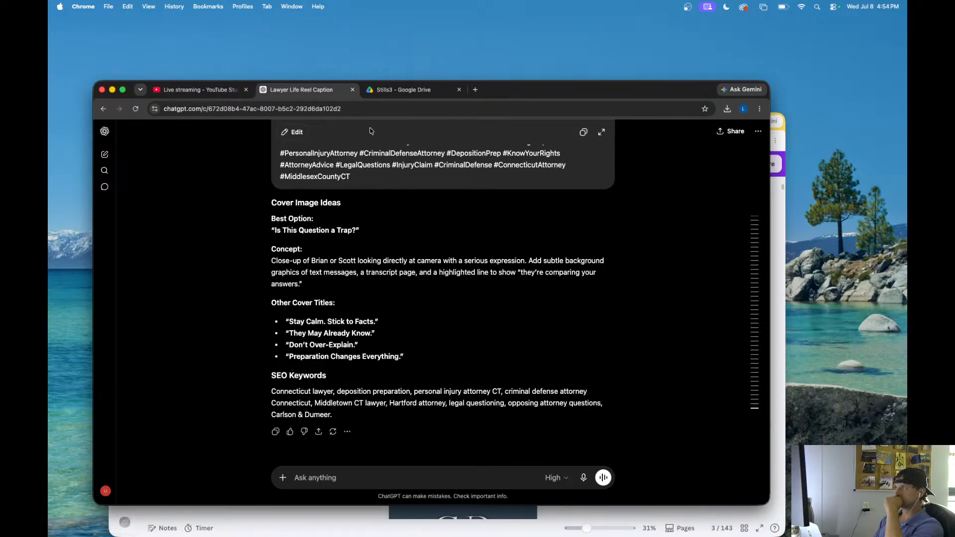
pyautogui.click(406, 90)
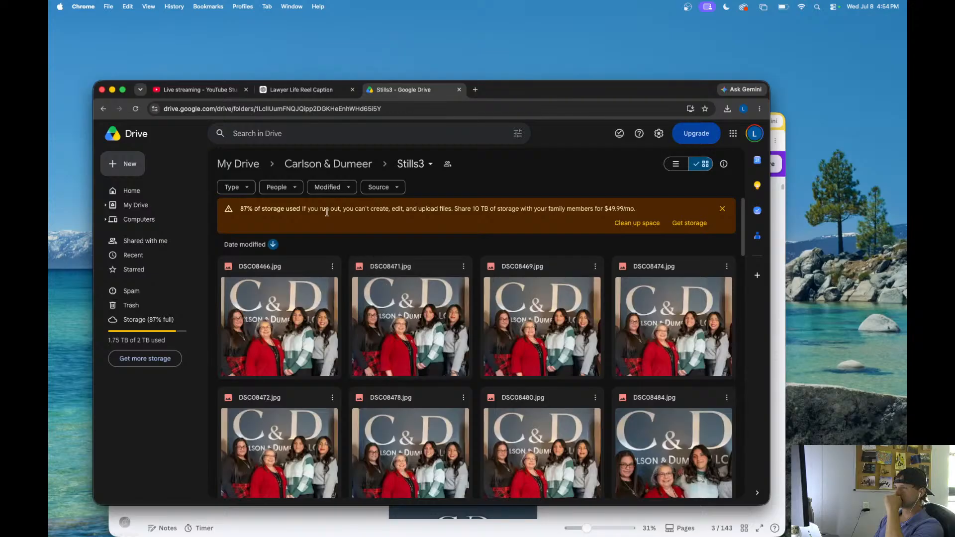
# - Browse the Stills2 folder of Carlson & Dumeer and preview Screenshot 2024-03-21 at 5.33.59 PM.jpg as a cover candidate
pyautogui.click(321, 166)
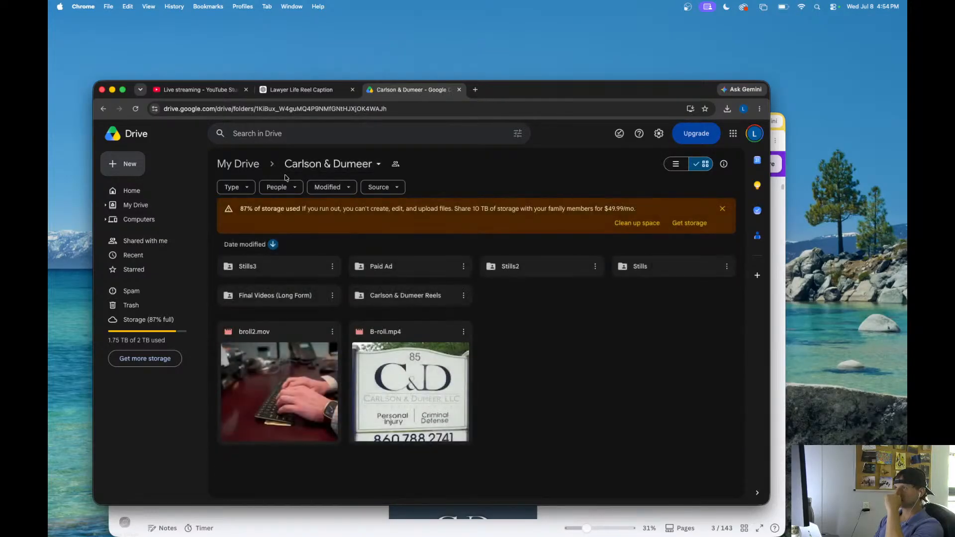
pyautogui.click(276, 375)
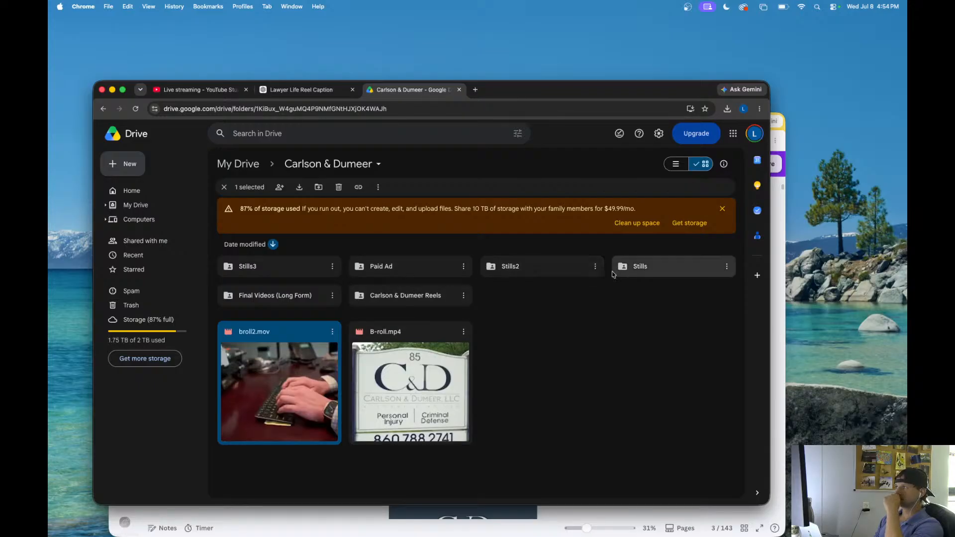
pyautogui.doubleClick(528, 271)
pyautogui.scroll(-10, 440, 321)
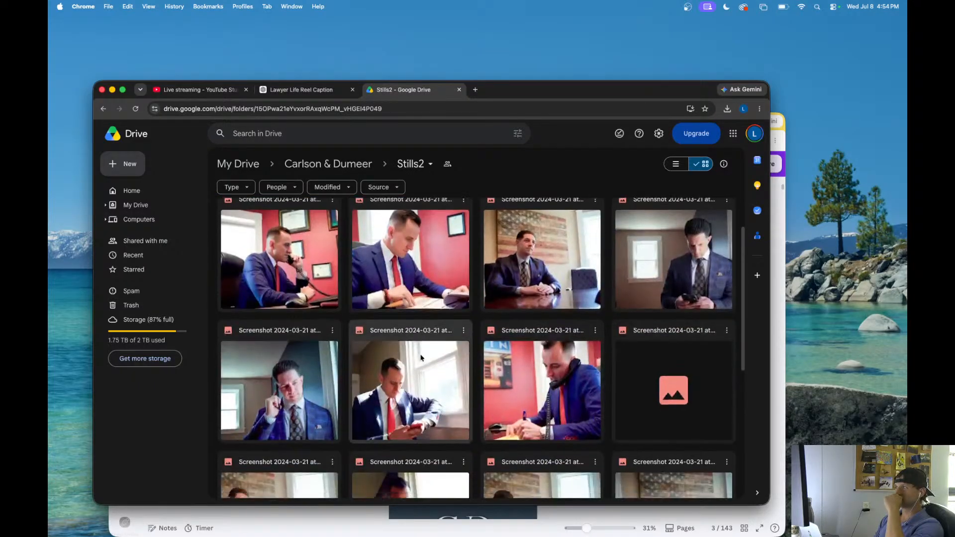
pyautogui.scroll(3, 418, 363)
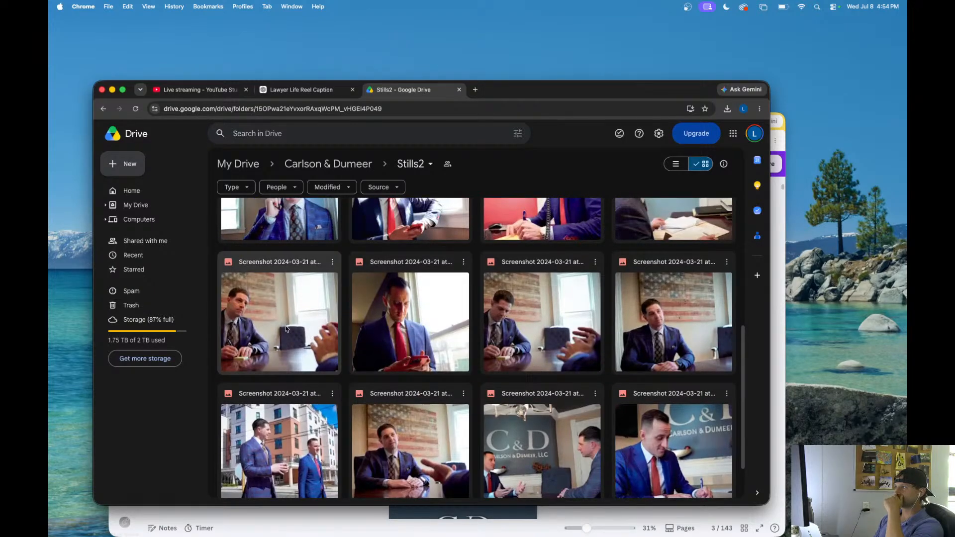
pyautogui.doubleClick(286, 328)
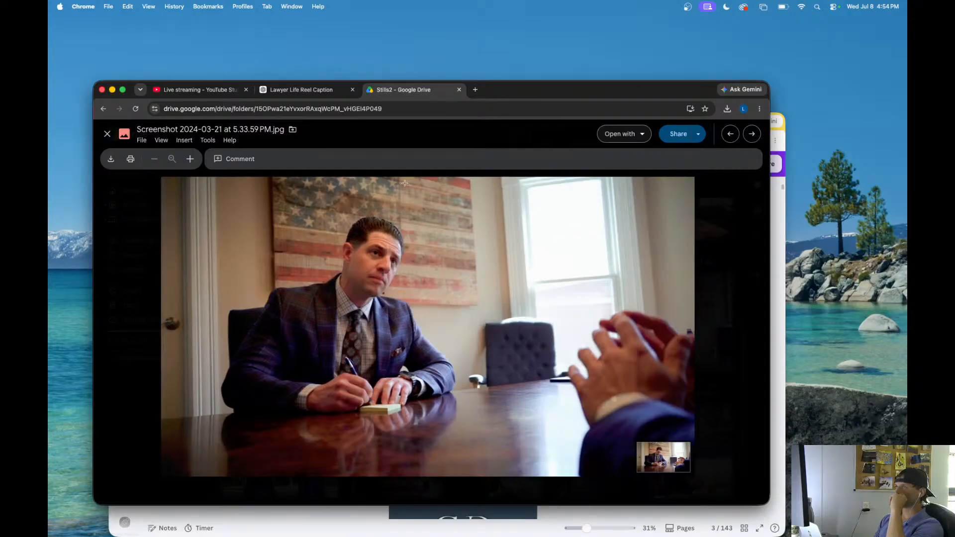
pyautogui.click(107, 134)
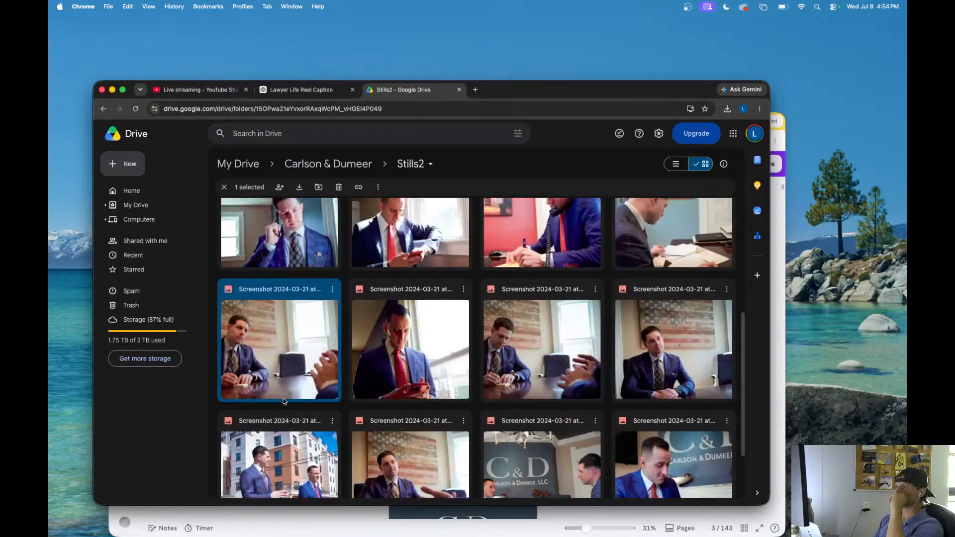
pyautogui.scroll(3, 283, 401)
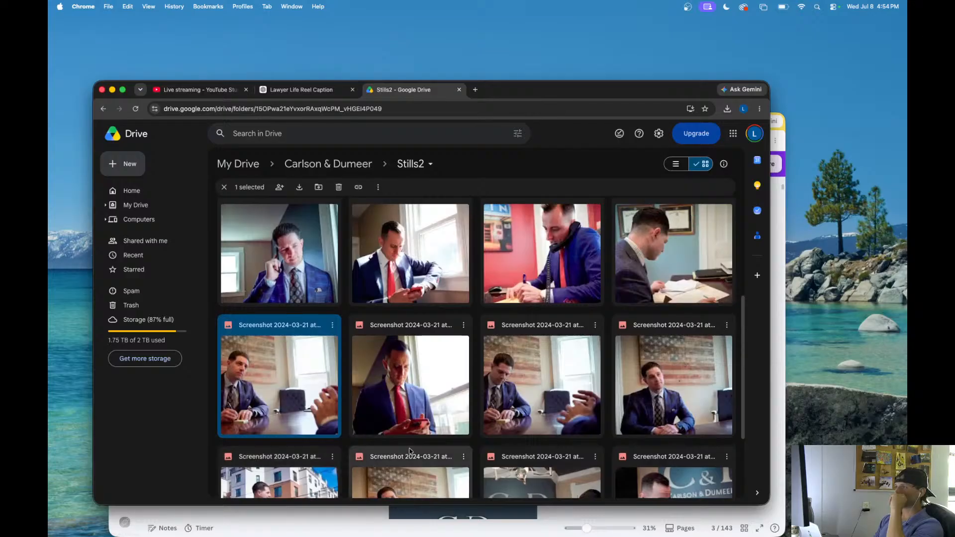
# - Recheck the cover concept in ChatGPT, preview Screenshot 2024-03-21 at 5.31.22 PM.jpg in Drive and go back to the Carlson & Dumeer folder
pyautogui.click(309, 95)
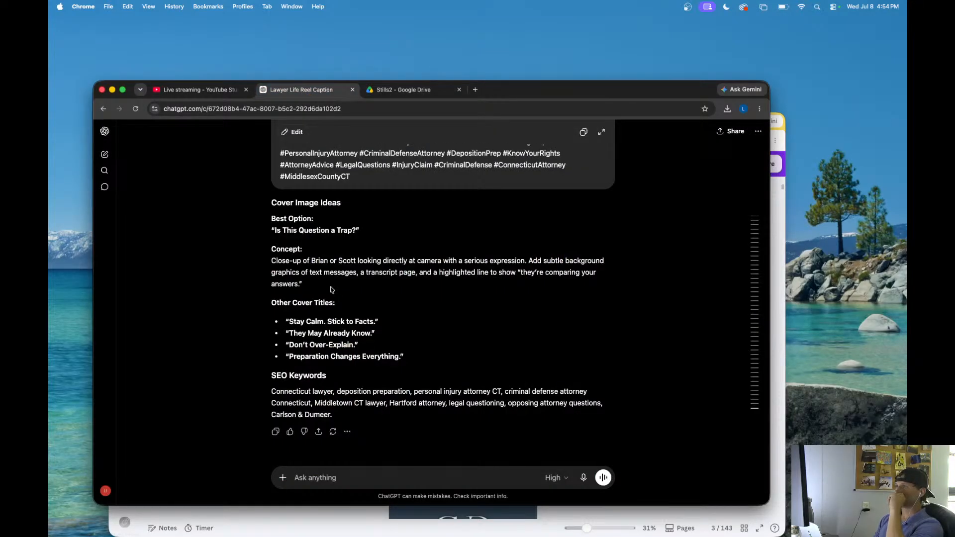
pyautogui.scroll(1, 329, 281)
pyautogui.click(403, 89)
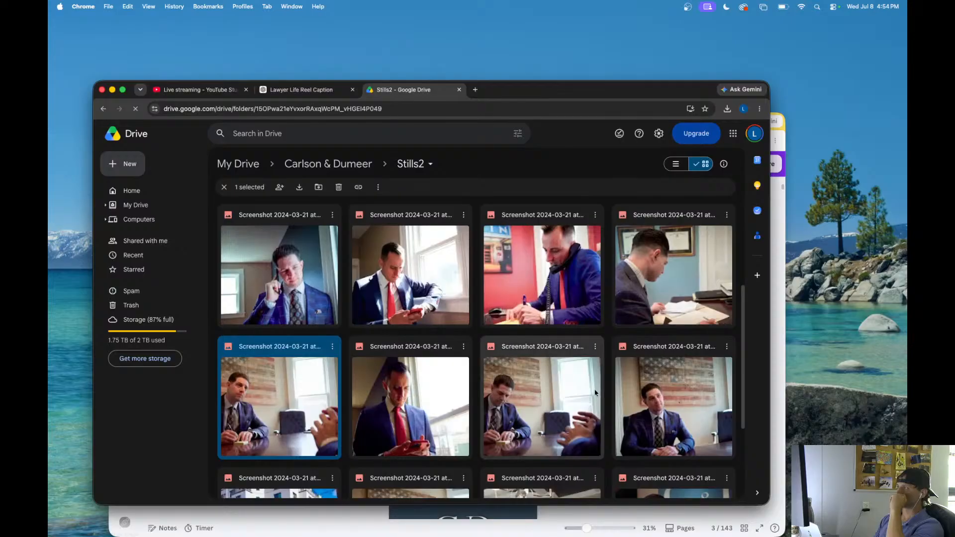
pyautogui.doubleClick(632, 392)
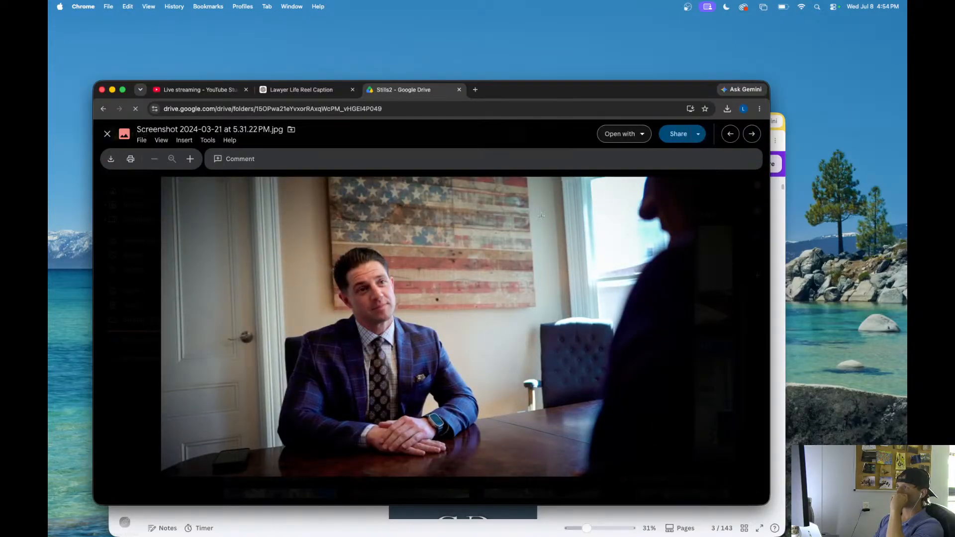
pyautogui.press('super+bracketleft')
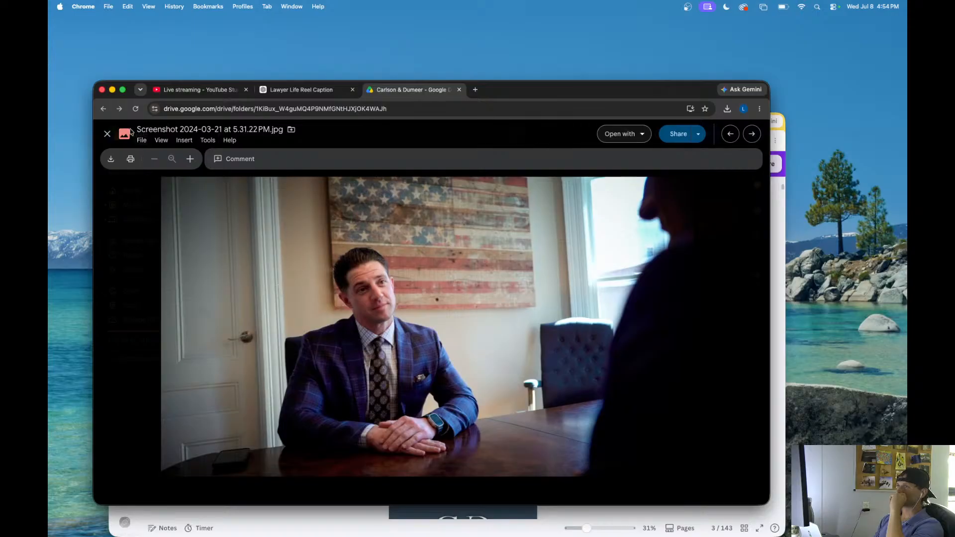
pyautogui.click(107, 114)
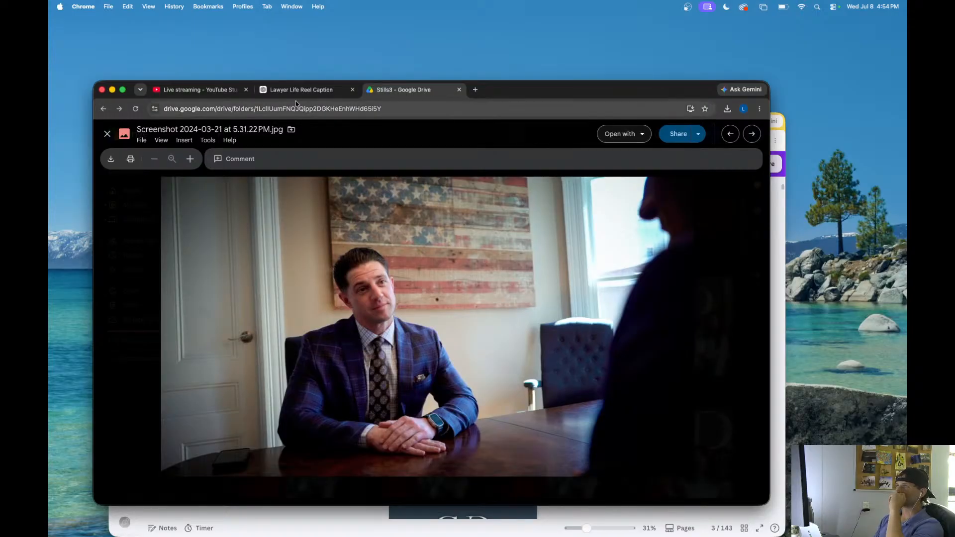
pyautogui.click(103, 108)
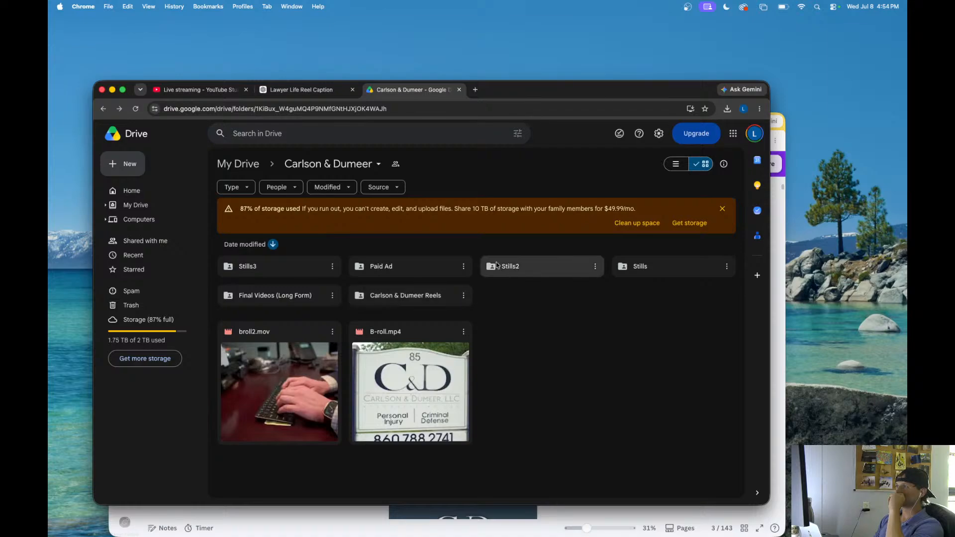
# - Look through the Stills2 photos once more and return to the parent Carlson & Dumeer folder
pyautogui.doubleClick(548, 270)
pyautogui.scroll(-3, 508, 272)
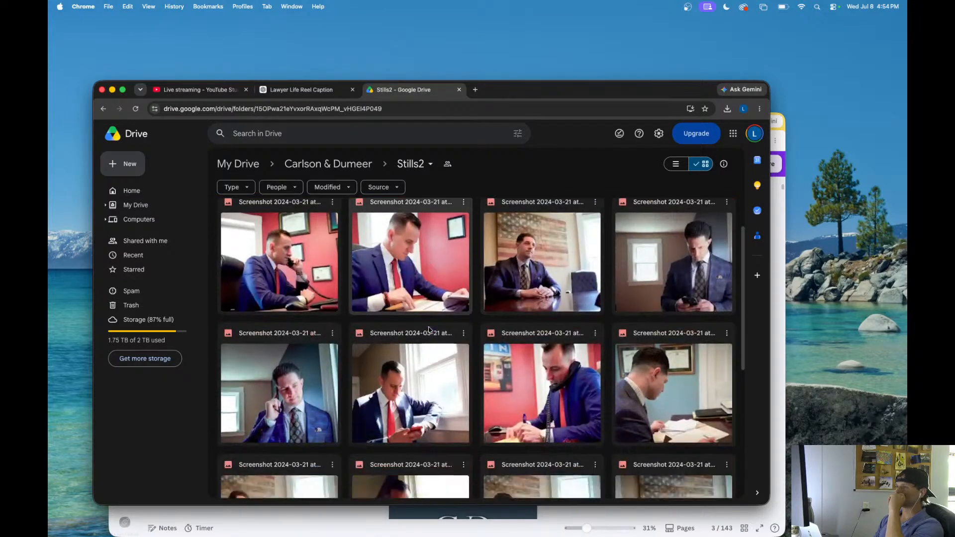
pyautogui.scroll(3, 429, 330)
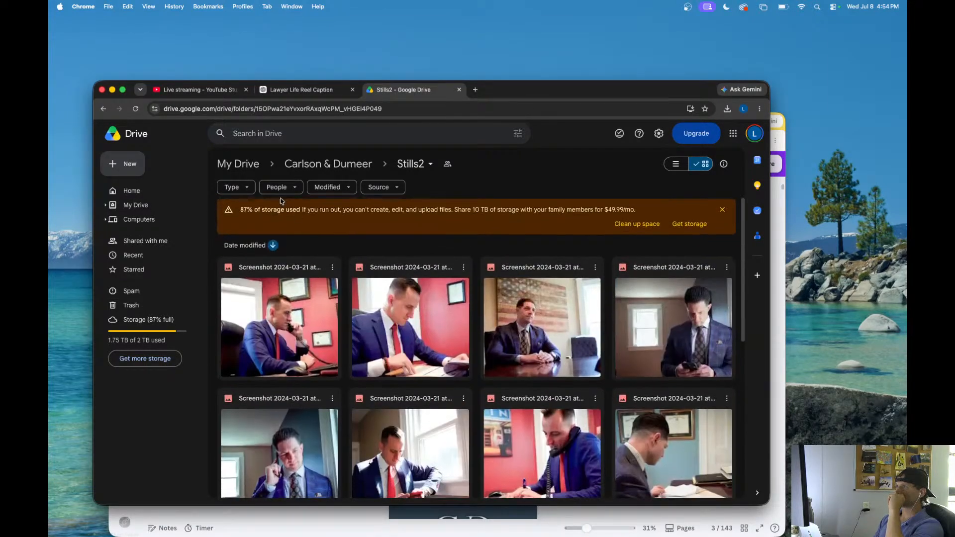
pyautogui.click(326, 164)
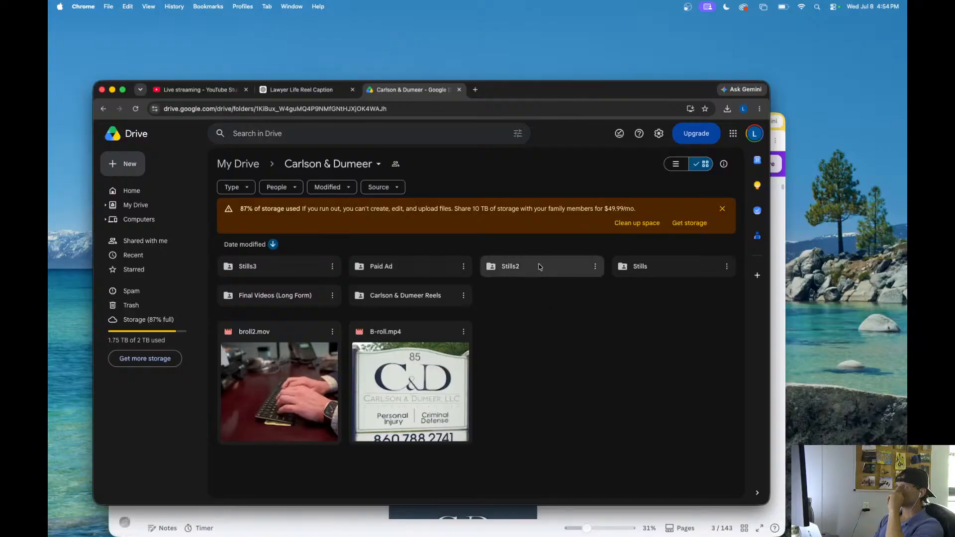
# - Open the Stills folder of Carlson & Dumeer and preview broll.00_05_37_03.Still034.jpg, with both lawyers on the courthouse steps
pyautogui.doubleClick(646, 267)
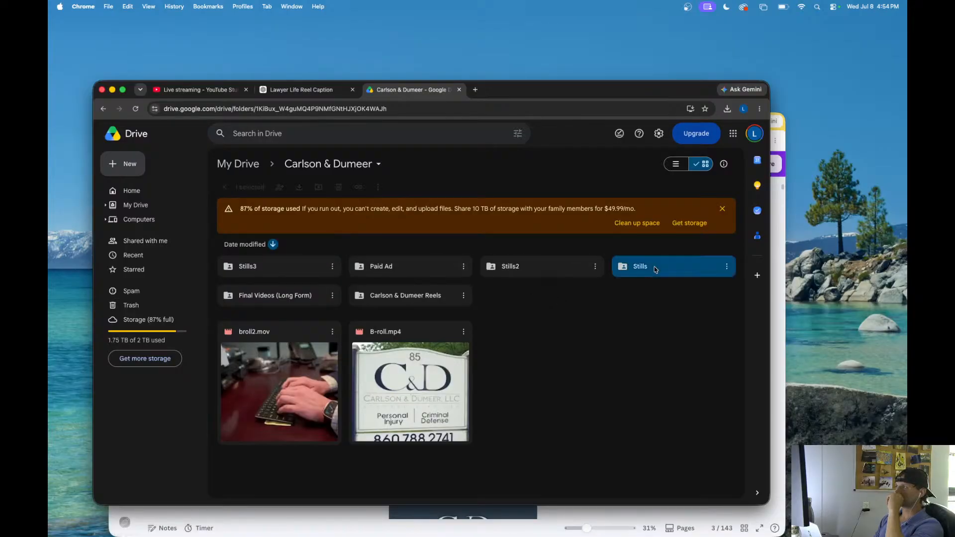
pyautogui.scroll(-3, 460, 377)
pyautogui.scroll(-5, 459, 376)
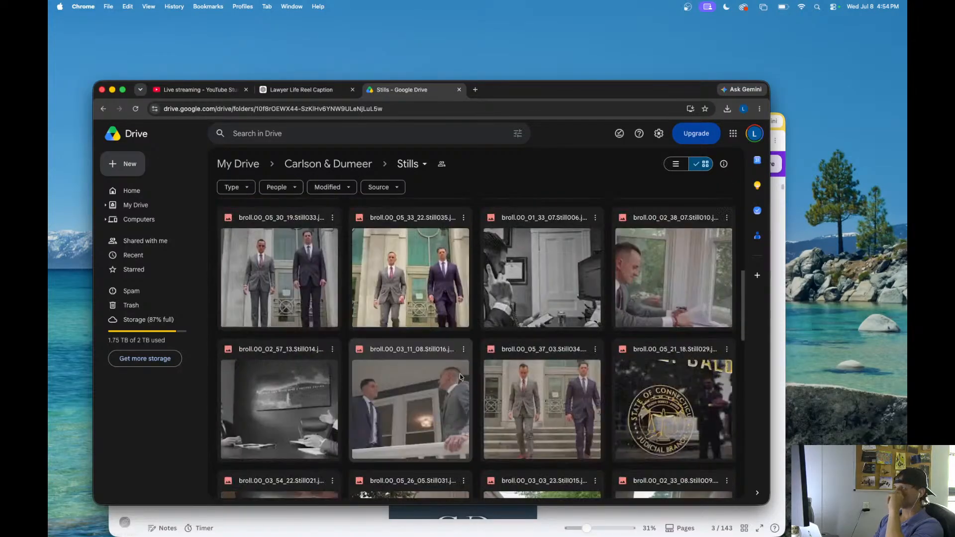
pyautogui.doubleClick(551, 369)
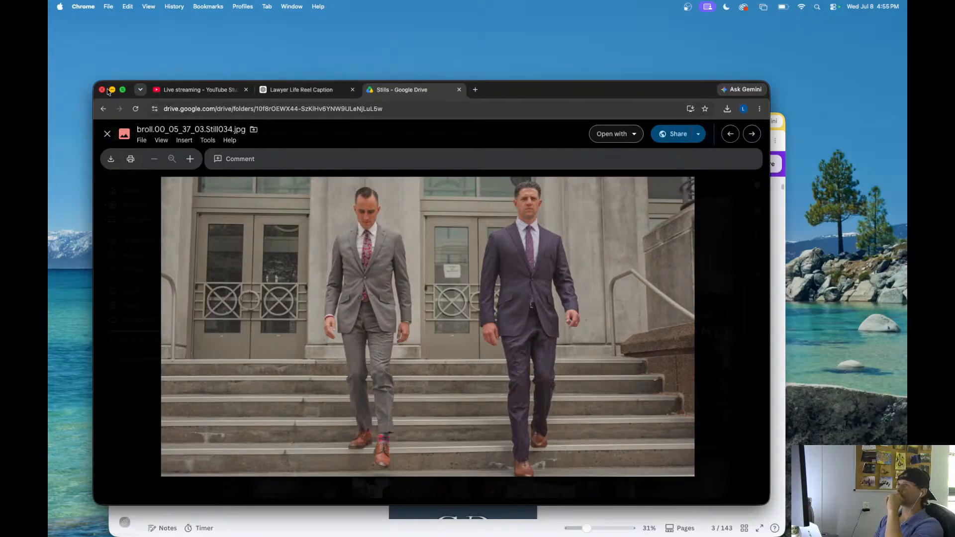
# - Enlarge the browser to full screen and capture a full-height screenshot region around only the man in the purple suit
pyautogui.click(123, 90)
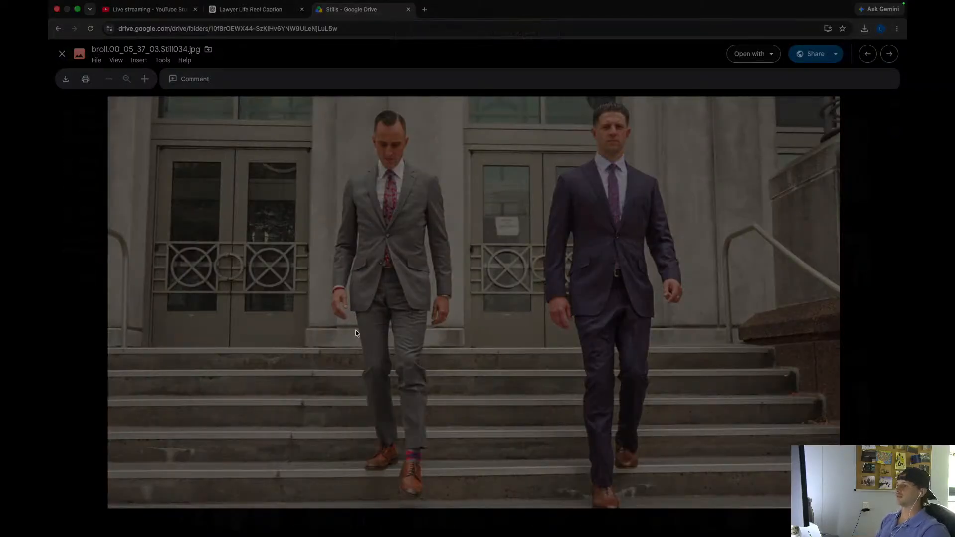
pyautogui.moveTo(470, 402); pyautogui.dragTo(588, 172)
pyautogui.moveTo(452, 262); pyautogui.dragTo(488, 271)
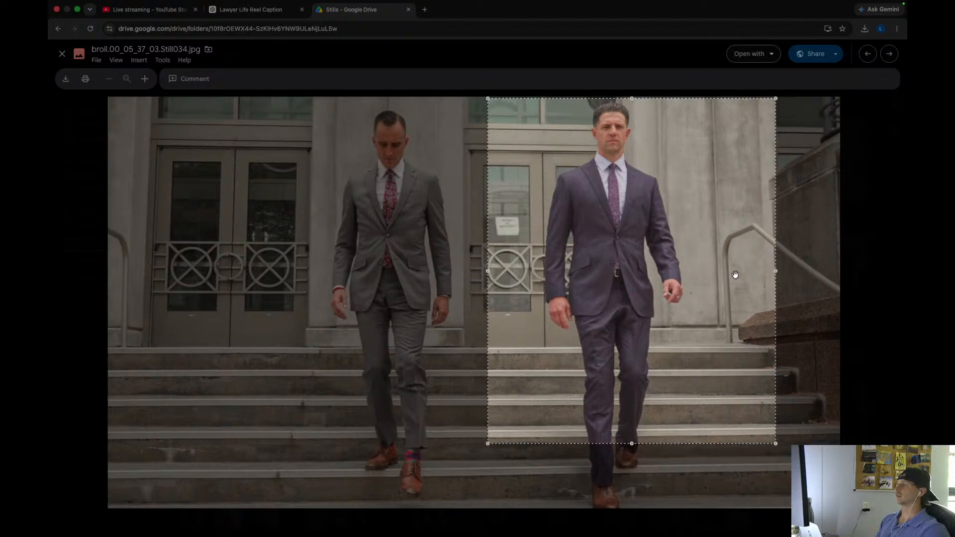
pyautogui.moveTo(771, 272); pyautogui.dragTo(707, 271)
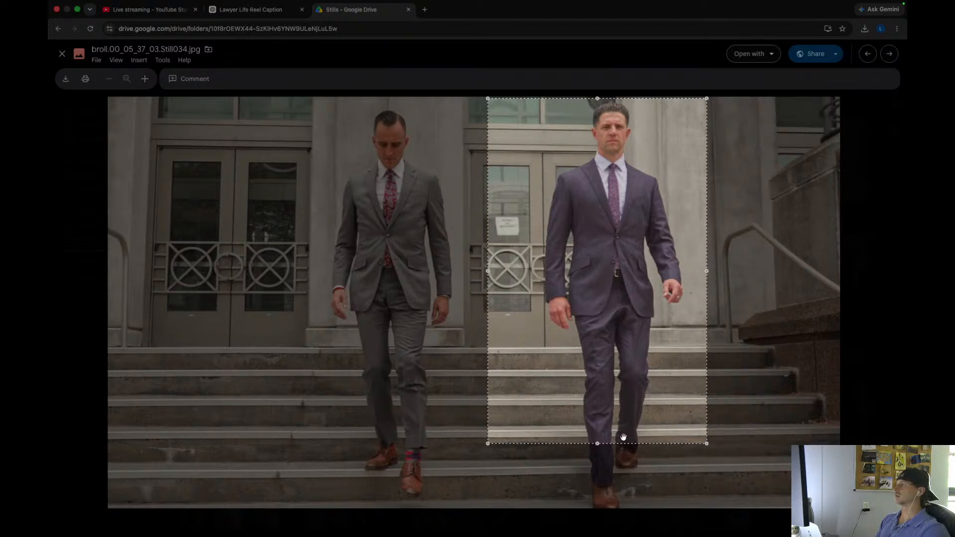
pyautogui.moveTo(596, 443); pyautogui.dragTo(596, 506)
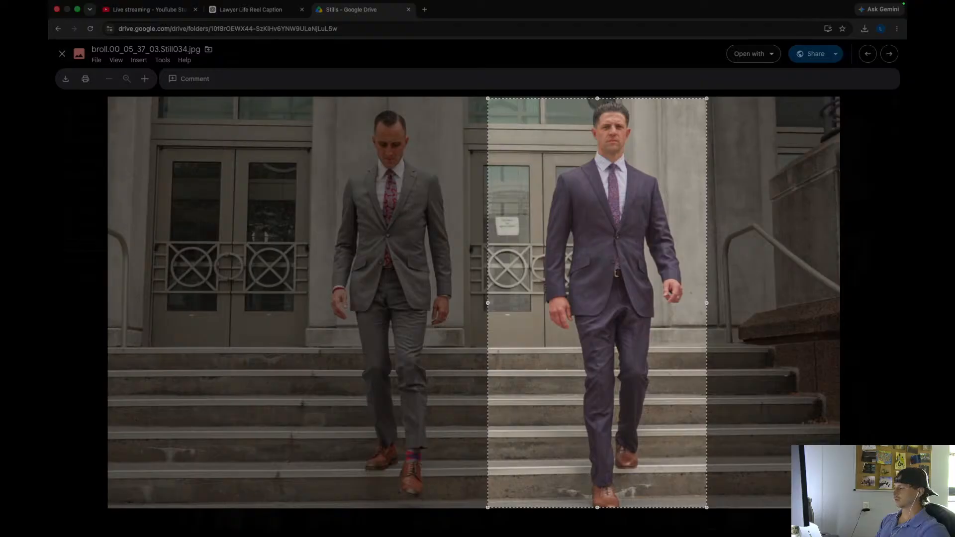
pyautogui.press('Return')
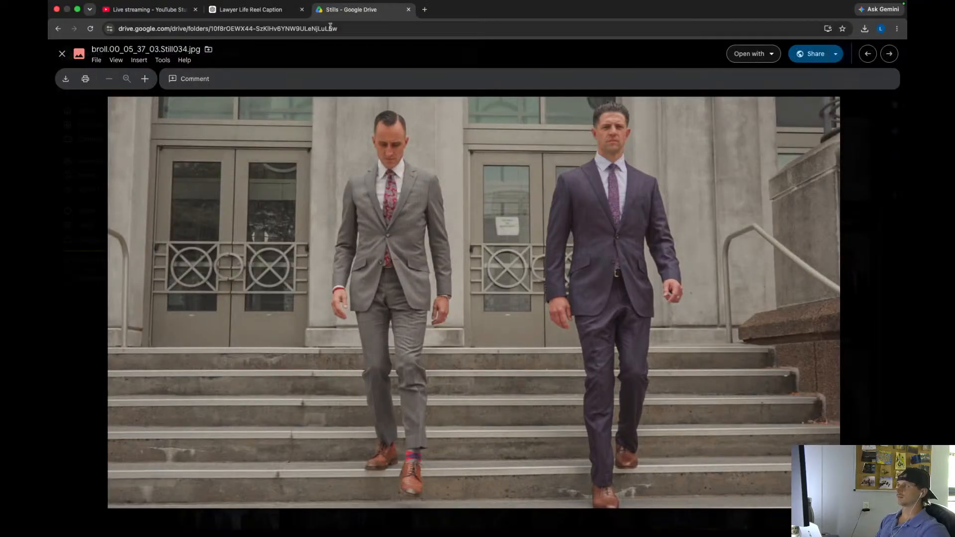
# - Close the courthouse-steps preview, look through the remaining photos in the Stills folder and take the browser out of full screen
pyautogui.click(61, 53)
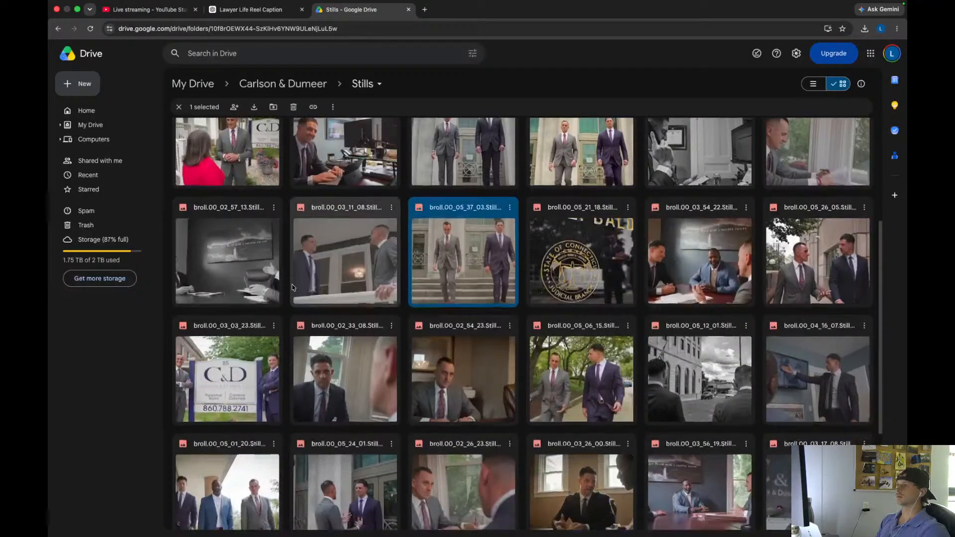
pyautogui.scroll(-5, 293, 288)
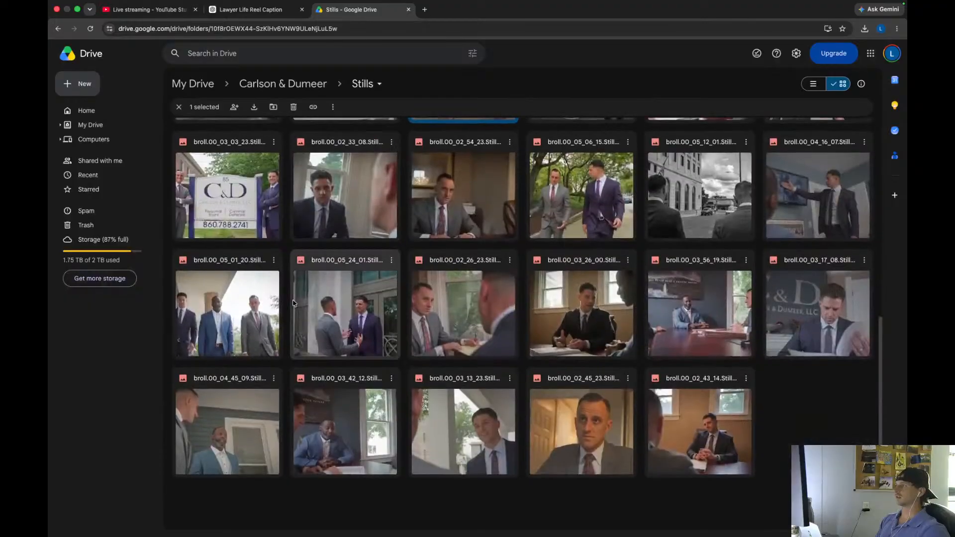
pyautogui.scroll(10, 293, 303)
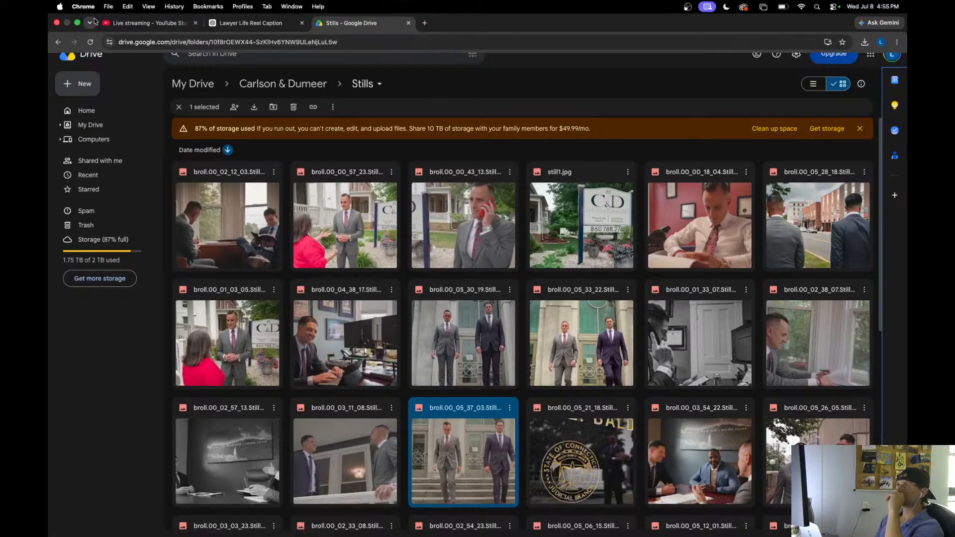
pyautogui.click(76, 25)
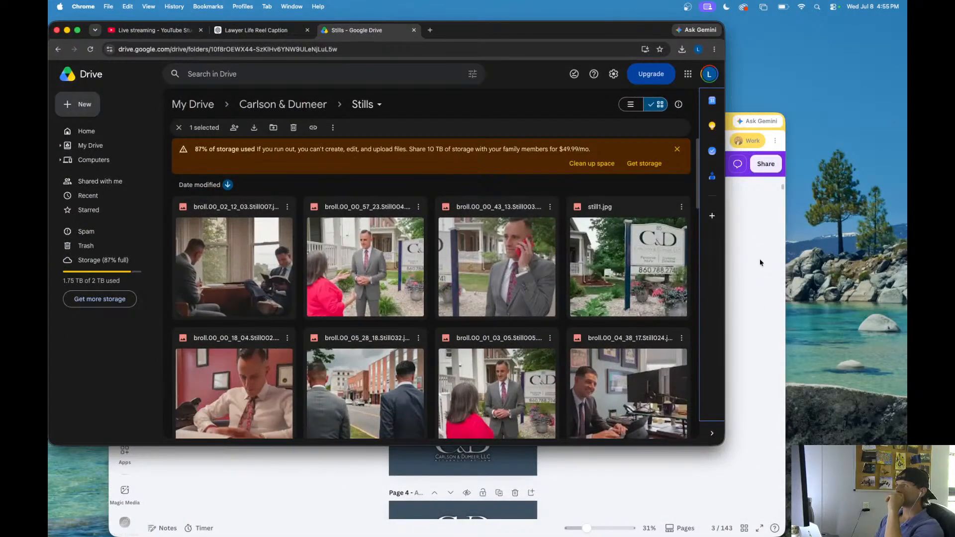
pyautogui.click(760, 263)
# - Copy "text messages, a transcript page" from ChatGPT's cover concept and search Google Images for it in a new tab
pyautogui.click(259, 30)
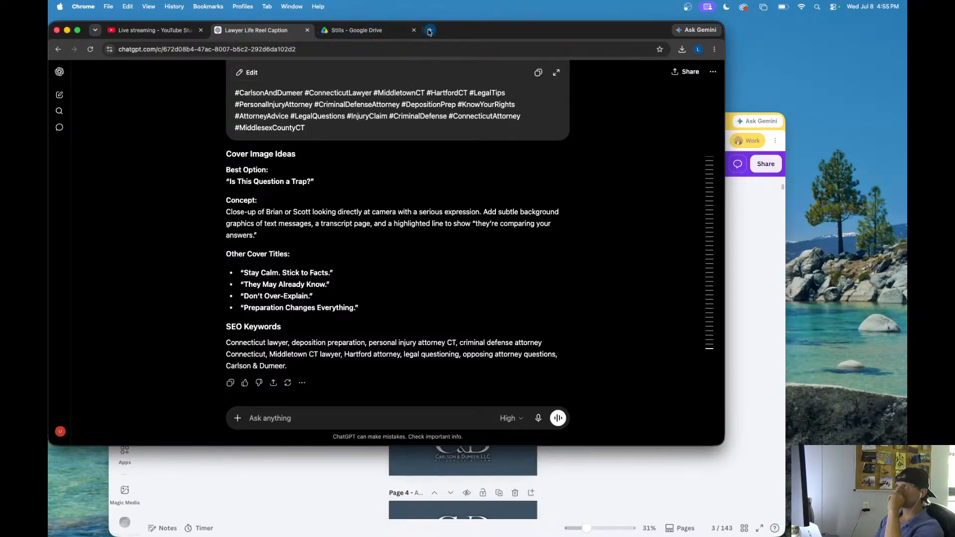
pyautogui.moveTo(265, 223); pyautogui.dragTo(371, 225)
pyautogui.press('super+c')
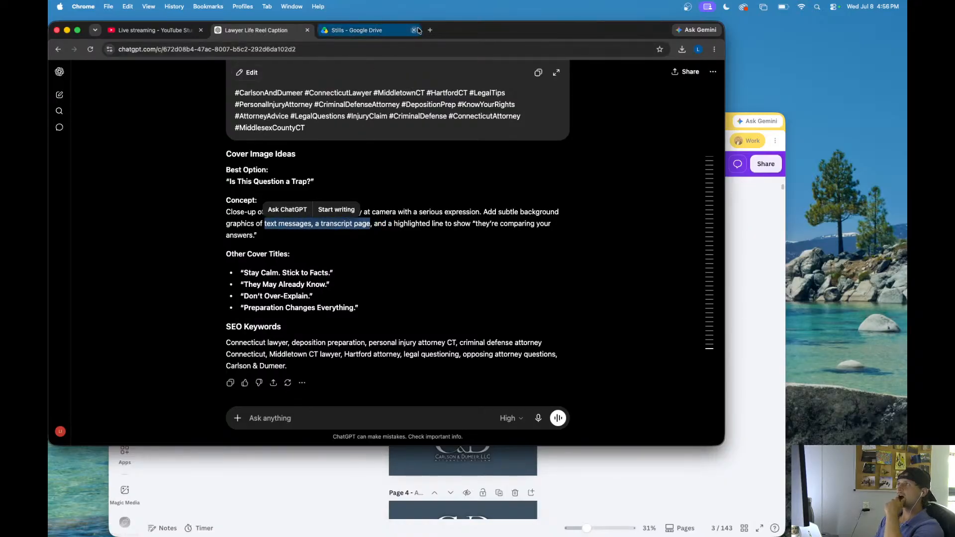
pyautogui.press('super+t')
pyautogui.press('super+v')
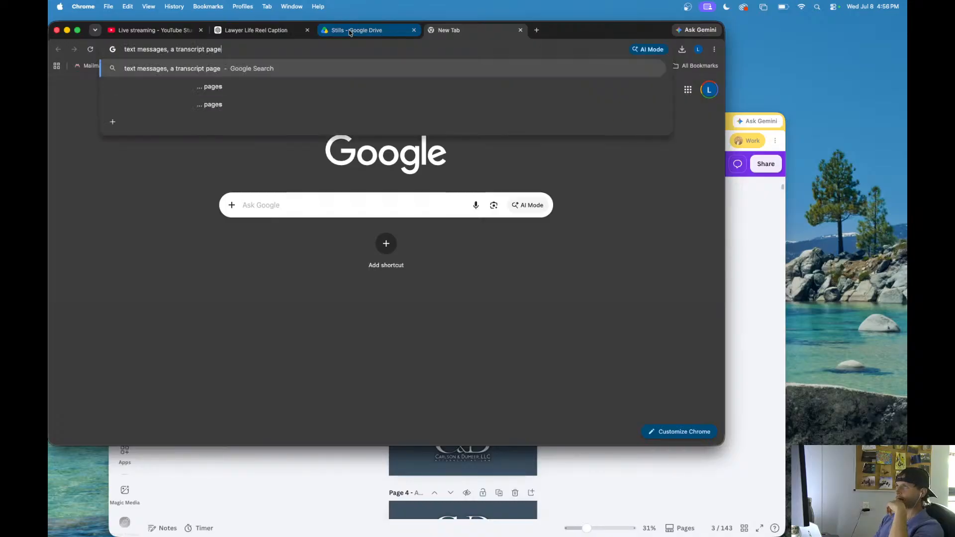
pyautogui.press('Return')
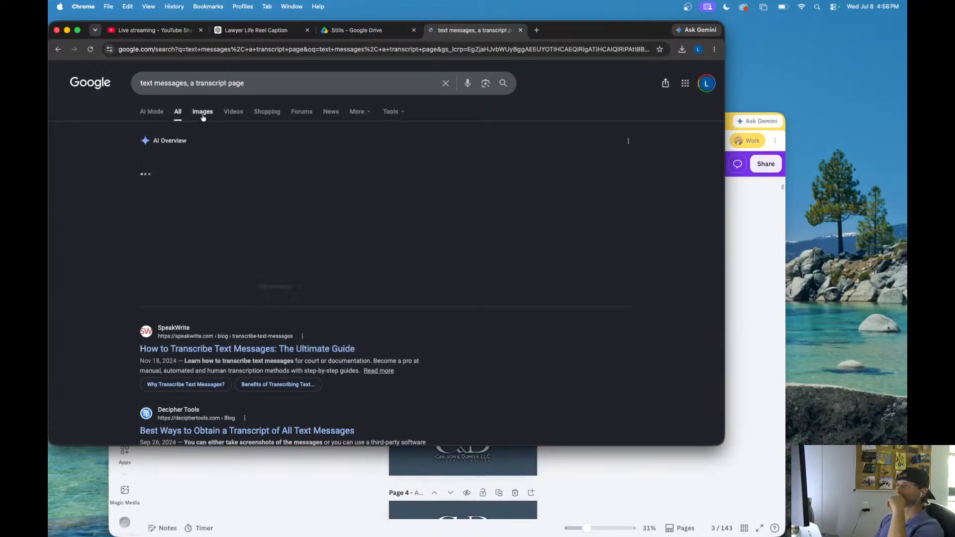
pyautogui.click(202, 112)
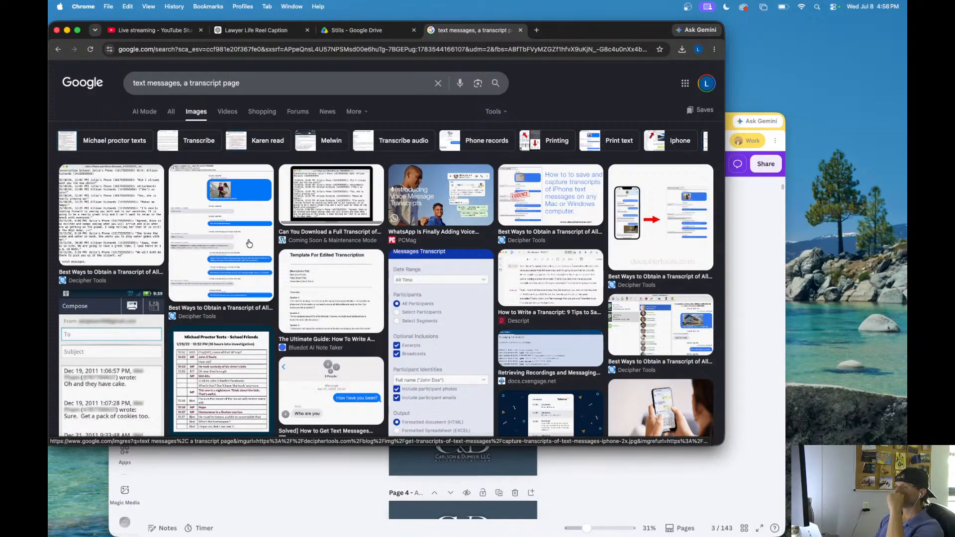
# - Look through the transcript image results, preview the Decipher Tools plain-text conversation image and close the preview
pyautogui.scroll(-2, 231, 253)
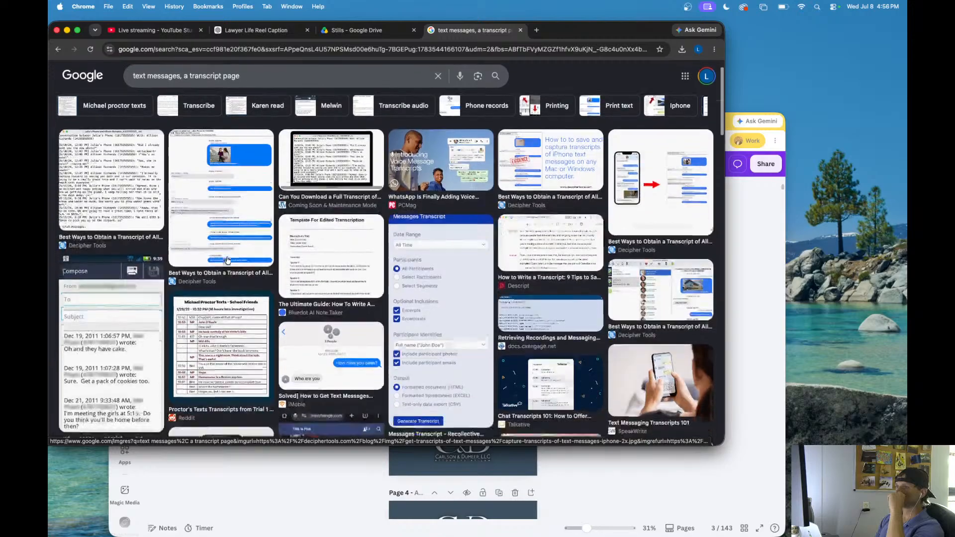
pyautogui.scroll(-3, 227, 260)
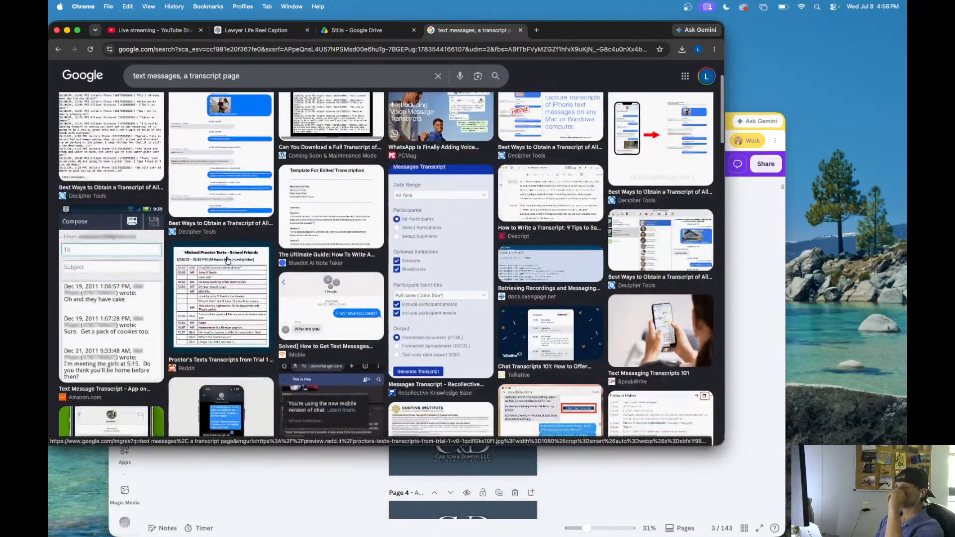
pyautogui.scroll(-5, 228, 261)
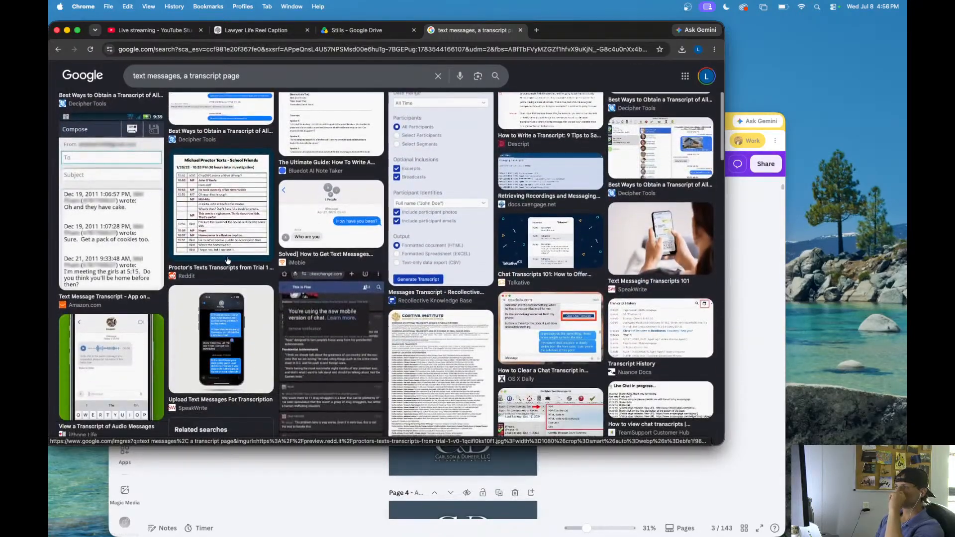
pyautogui.scroll(10, 227, 260)
pyautogui.click(366, 217)
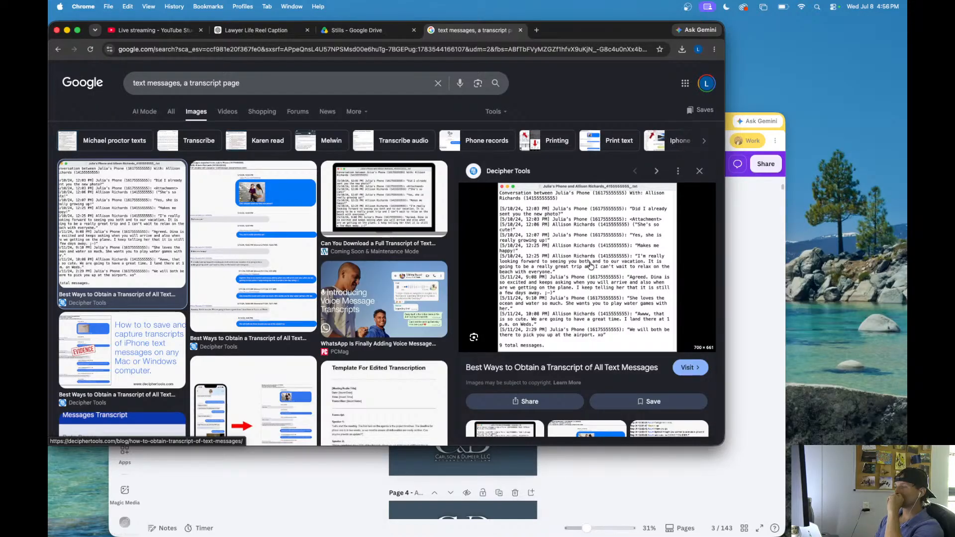
pyautogui.click(699, 171)
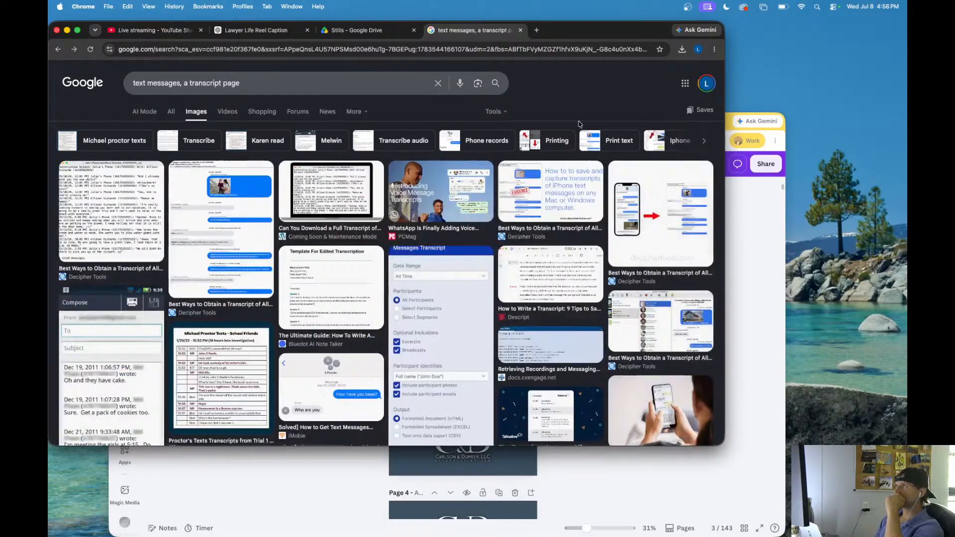
# - Reread the reel caption, cover concept and alternative cover titles in the ChatGPT reply
pyautogui.click(257, 30)
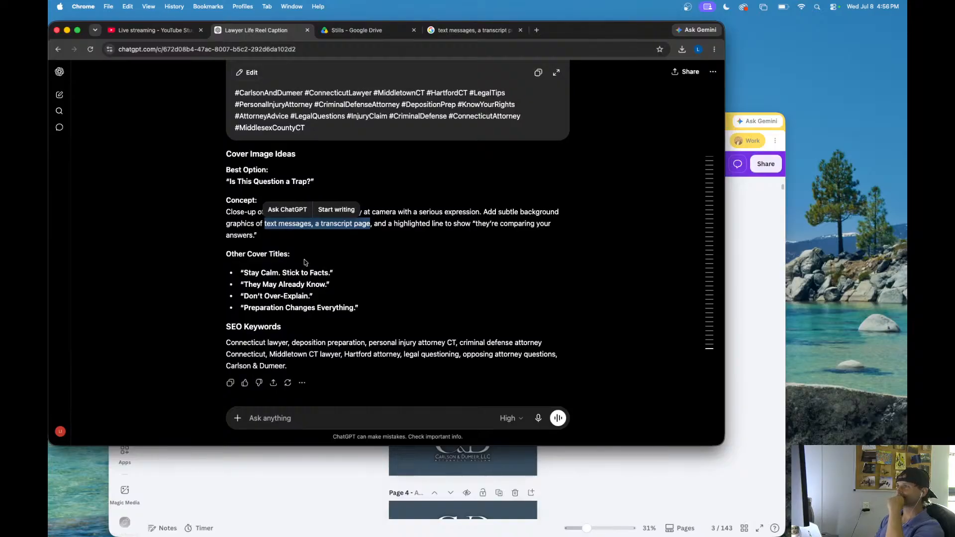
pyautogui.click(386, 226)
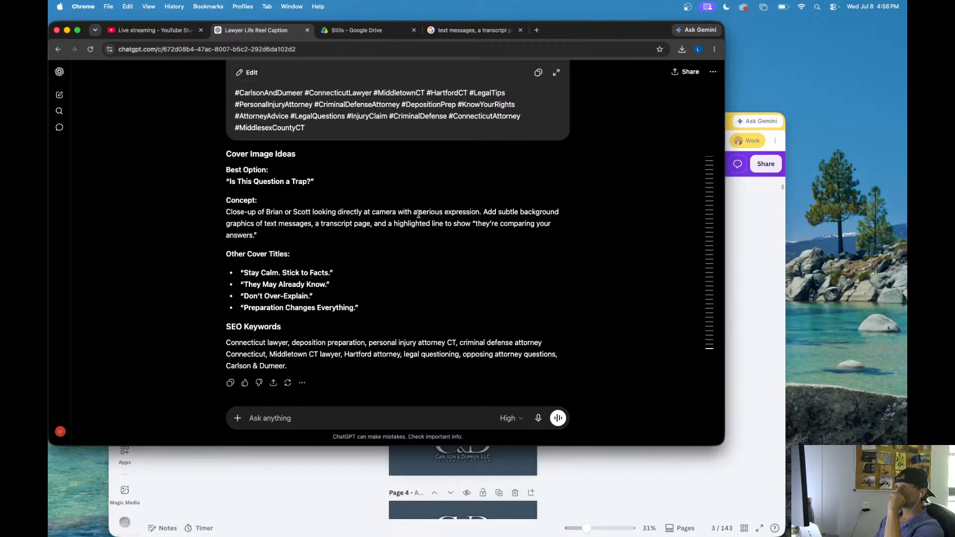
pyautogui.scroll(5, 418, 212)
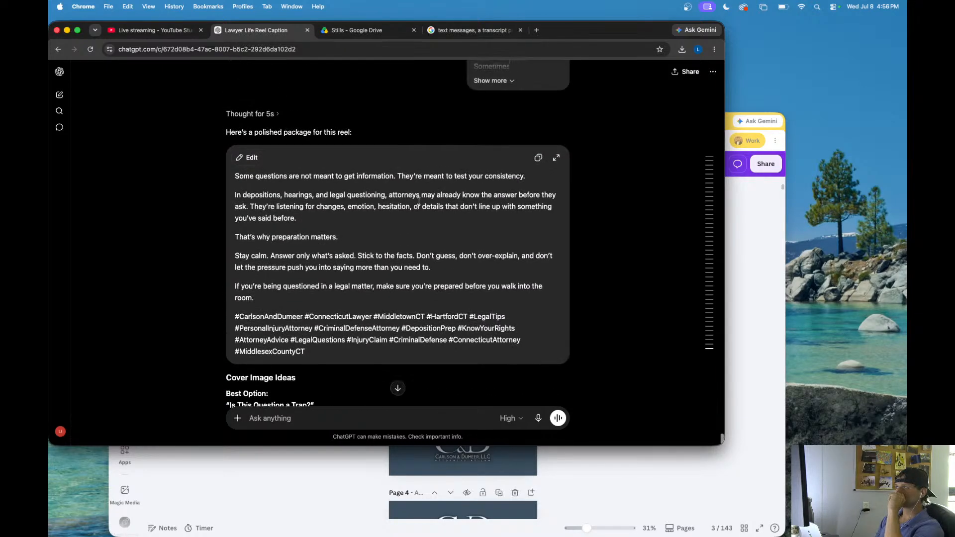
pyautogui.scroll(-1, 418, 201)
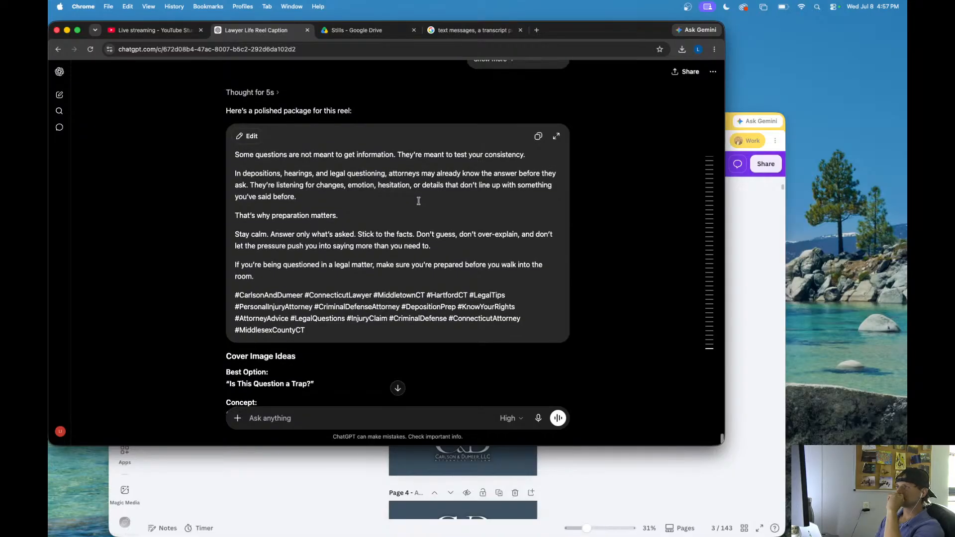
pyautogui.scroll(-2, 419, 201)
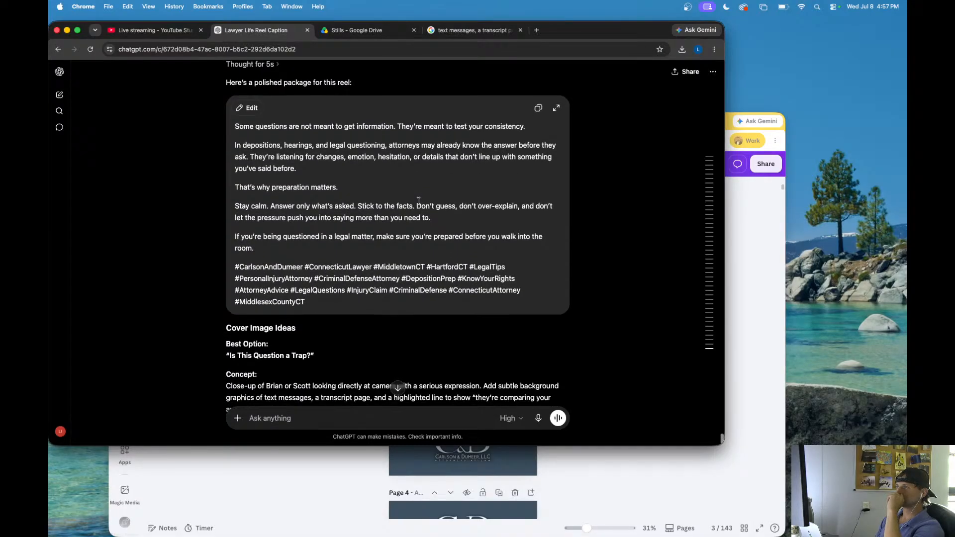
pyautogui.scroll(-2, 419, 200)
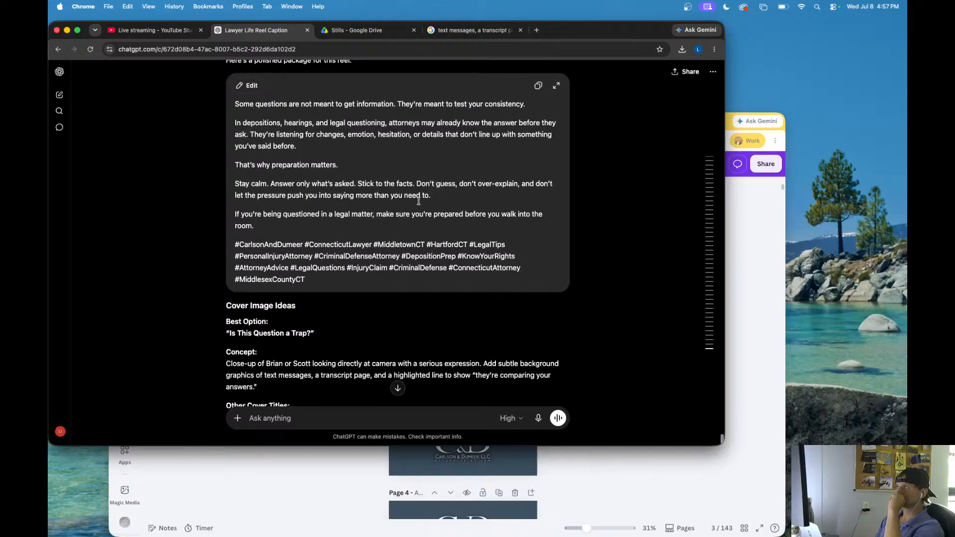
pyautogui.scroll(-4, 418, 201)
pyautogui.scroll(-7, 419, 201)
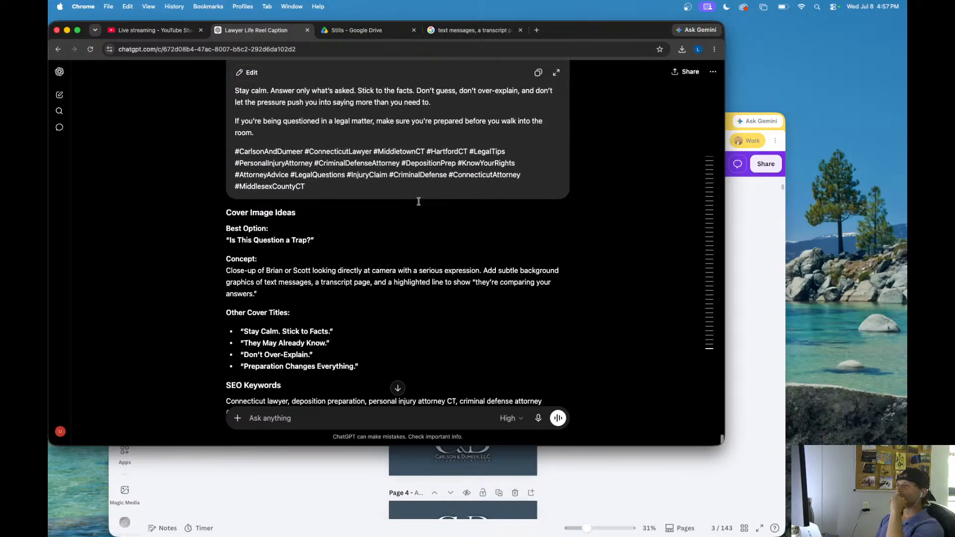
pyautogui.scroll(5, 418, 201)
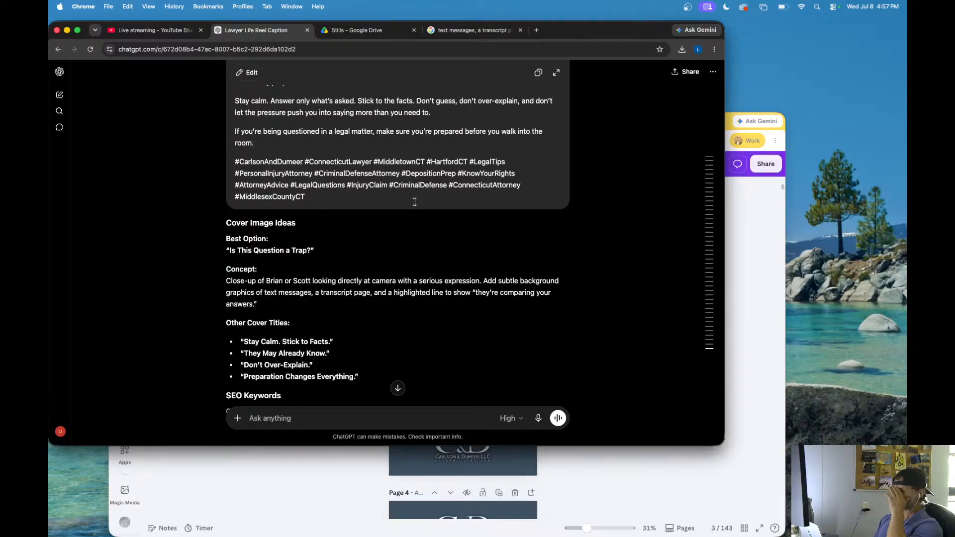
# - Go back to the Google Images results and select the whole existing search query
pyautogui.click(382, 30)
pyautogui.click(456, 31)
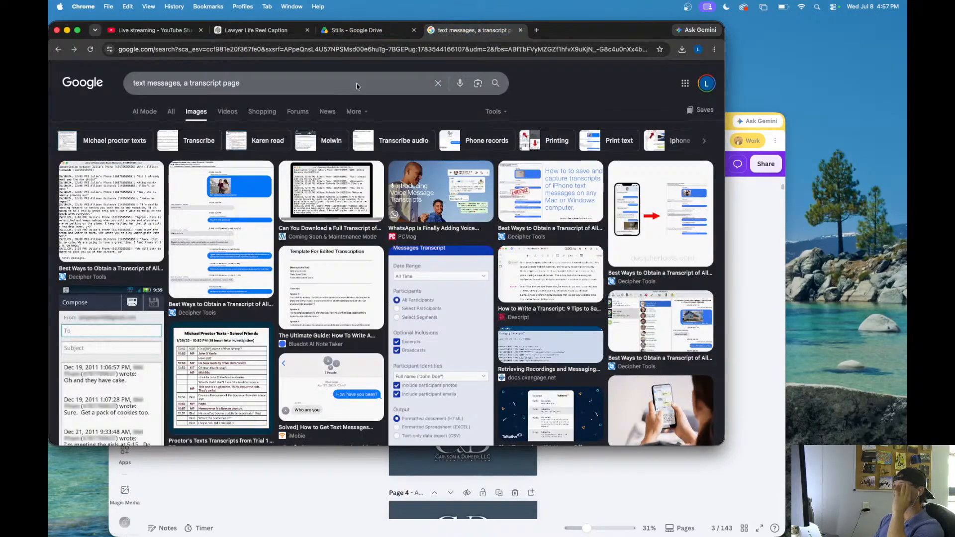
pyautogui.click(286, 84)
pyautogui.press('super+a')
pyautogui.write('pol')
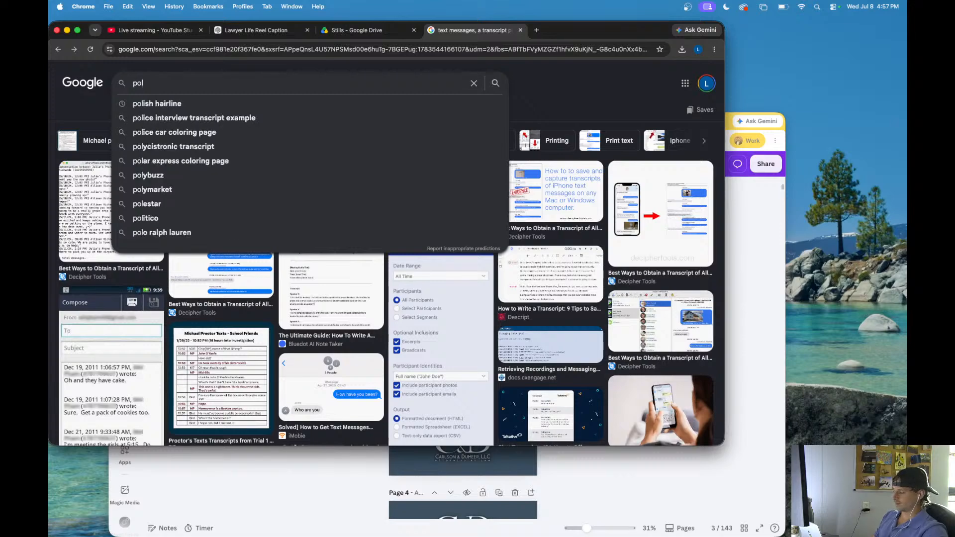
pyautogui.write('ice')
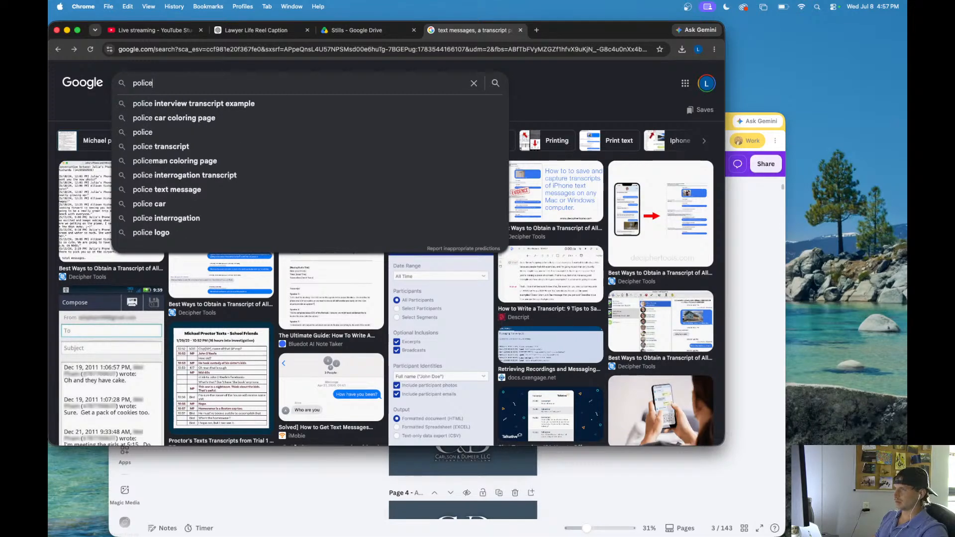
pyautogui.press('BackSpace')
pyautogui.press('BackSpace')
pyautogui.press('BackSpace')
pyautogui.press('BackSpace')
pyautogui.press('BackSpace')
pyautogui.press('BackSpace')
# - Search Google Images for "asking questions"
pyautogui.write('ask')
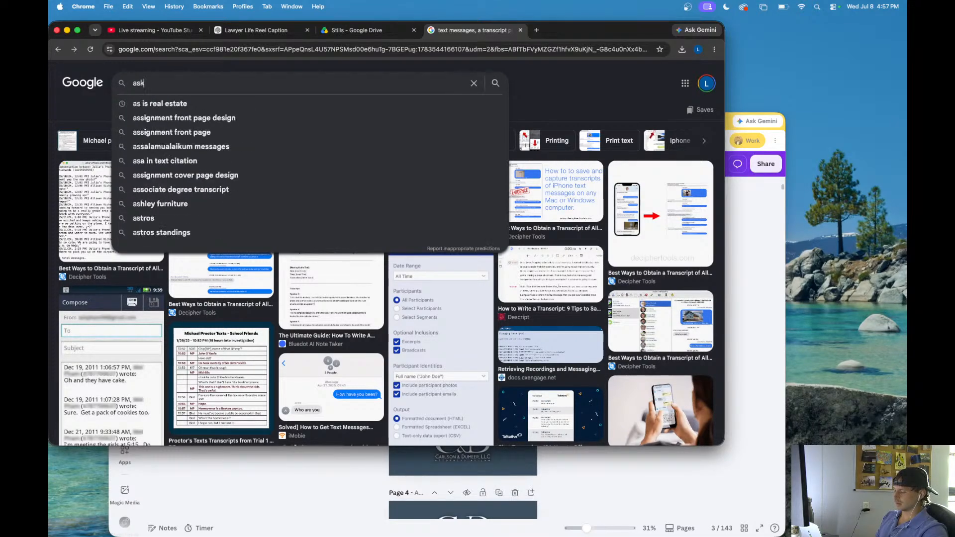
pyautogui.write('ing questi')
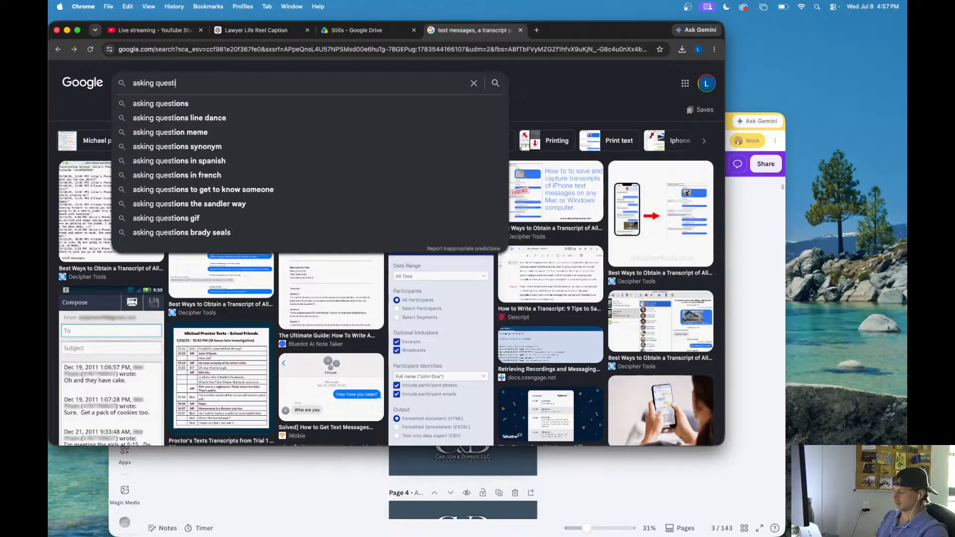
pyautogui.write('ons')
pyautogui.press('Return')
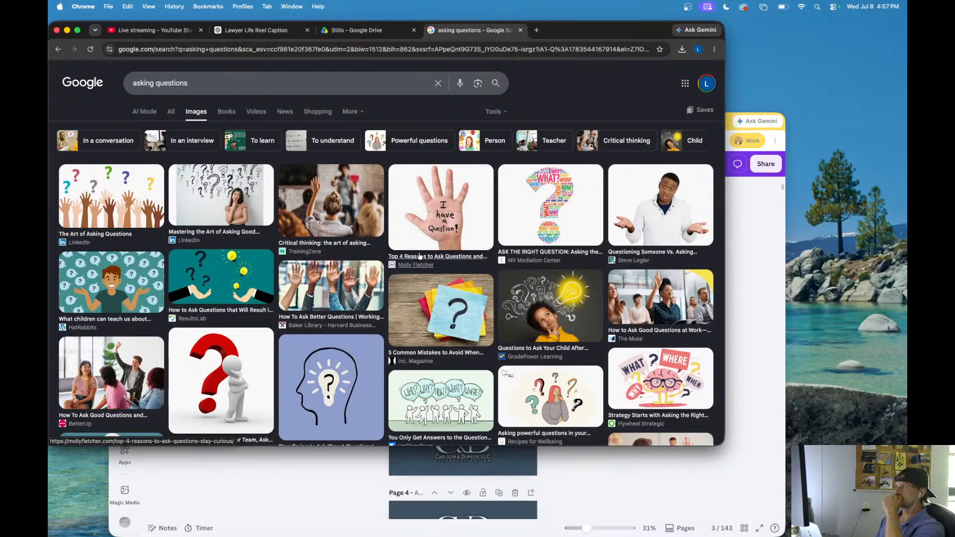
# - Look through the "asking questions" image results for a graphic that suits the cover background
pyautogui.scroll(-3, 350, 298)
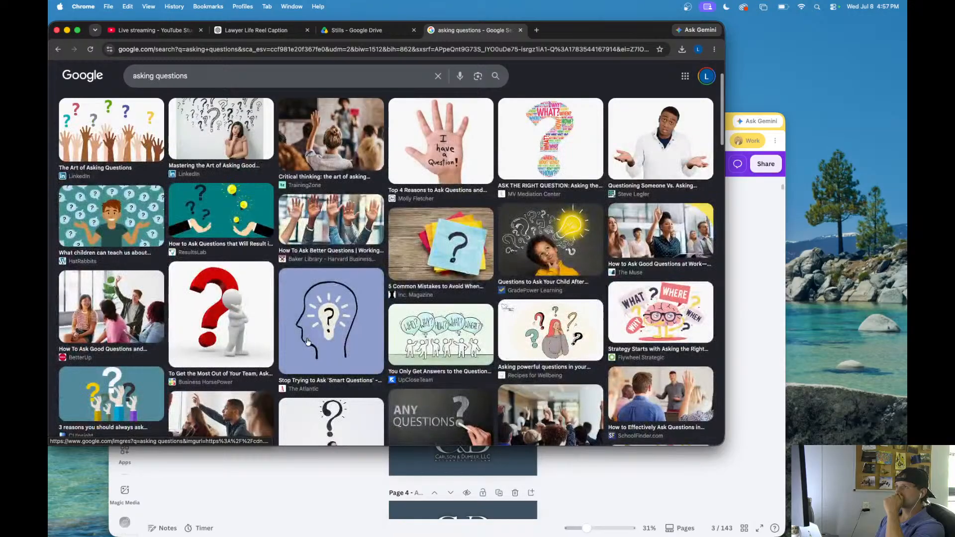
pyautogui.scroll(-3, 308, 343)
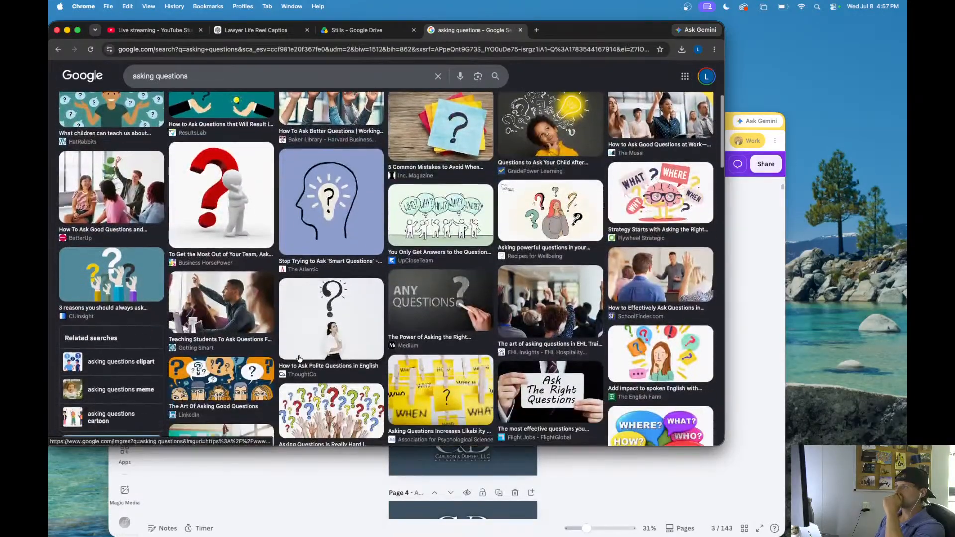
pyautogui.scroll(-3, 299, 359)
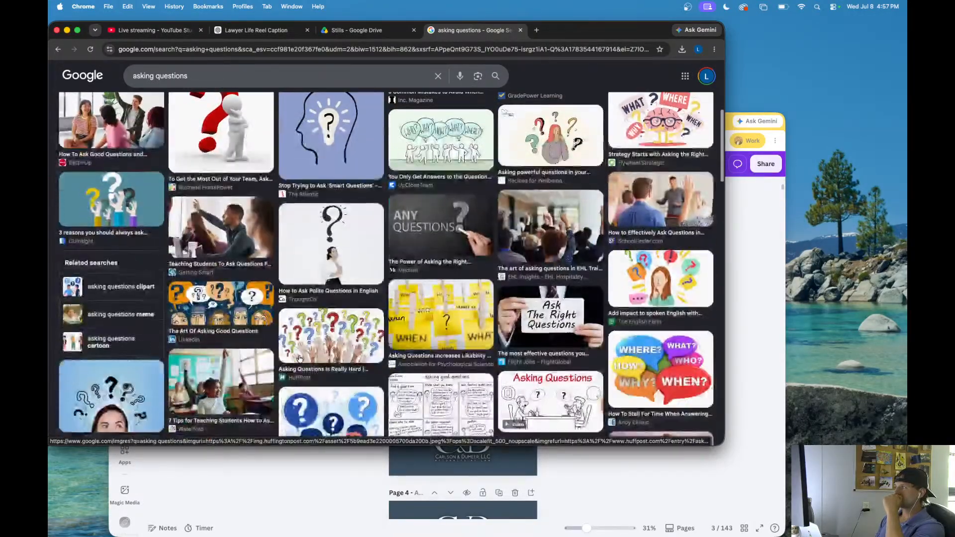
pyautogui.scroll(-2, 299, 358)
pyautogui.scroll(15, 294, 224)
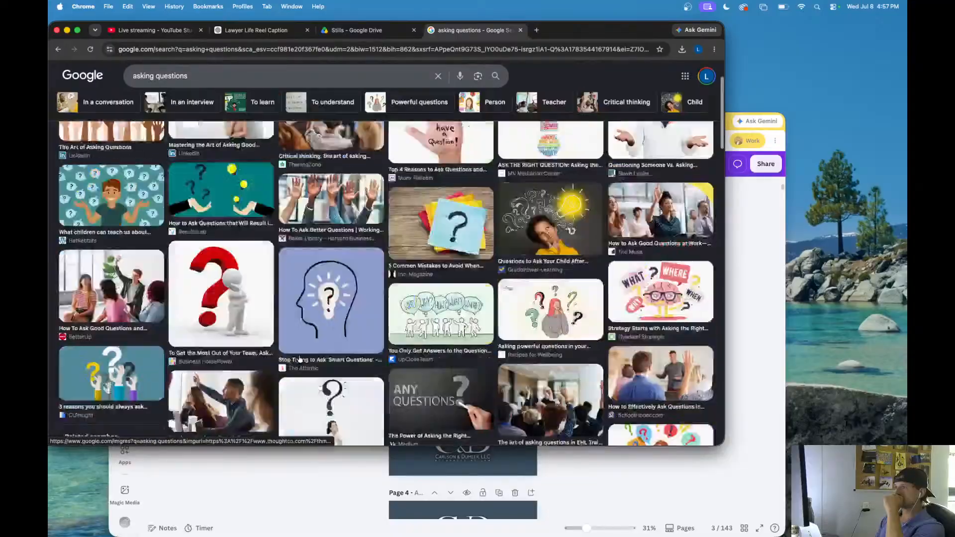
# - Return to the ChatGPT reply and review the caption and Cover Image Ideas once more
pyautogui.click(256, 30)
pyautogui.scroll(4, 287, 175)
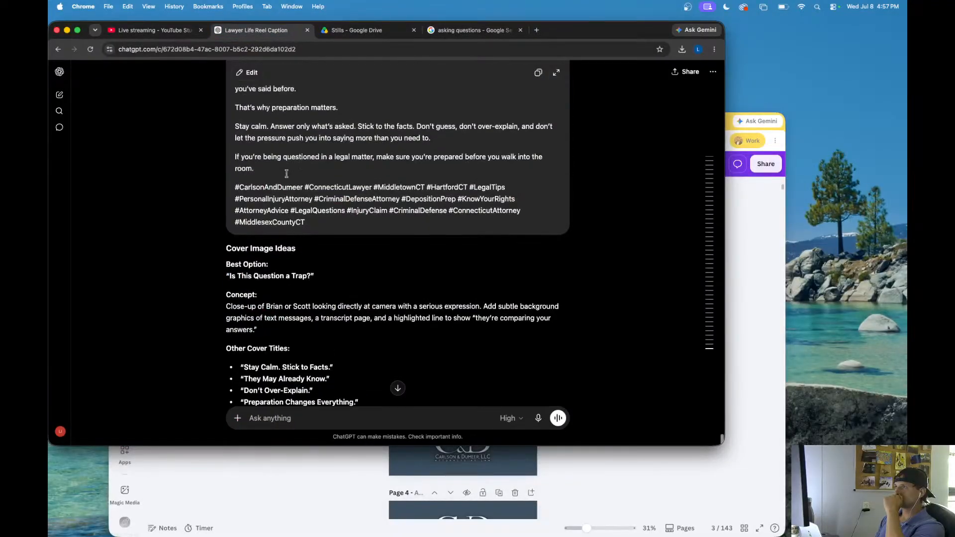
pyautogui.scroll(1, 287, 175)
pyautogui.scroll(-2, 287, 174)
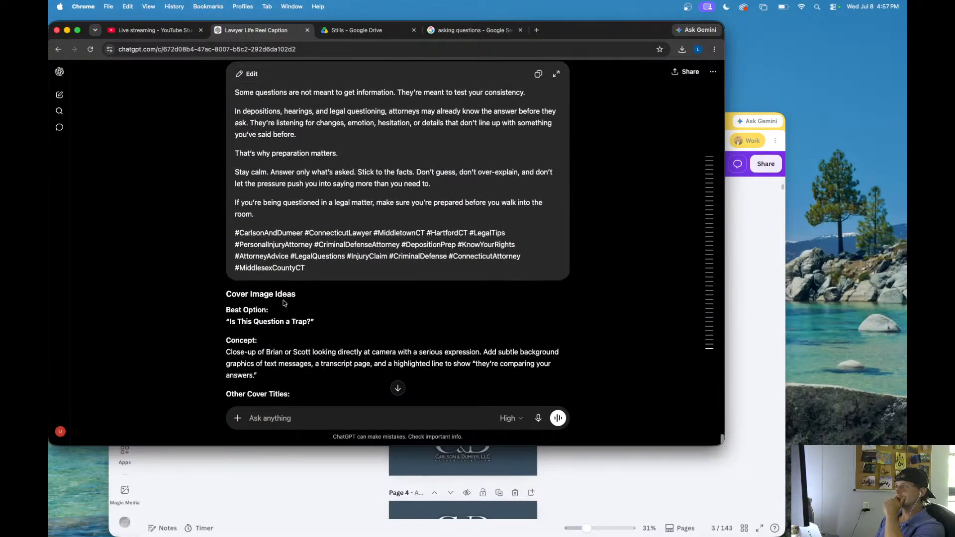
pyautogui.scroll(-3, 354, 343)
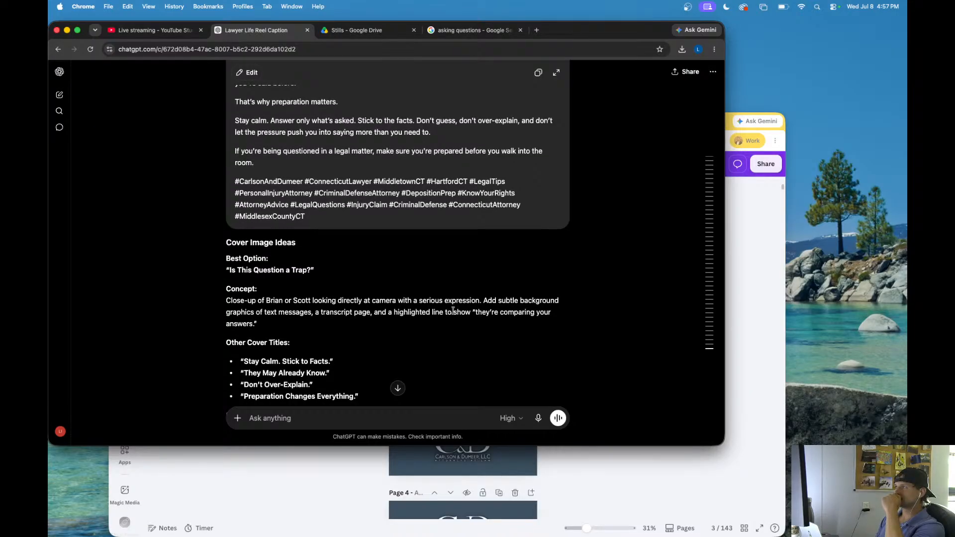
# - Copy "Add subtle background graphics of text messages, a transcript page" from the Cover Image Ideas concept into a new prompt
pyautogui.moveTo(484, 300); pyautogui.dragTo(370, 312)
pyautogui.scroll(-3, 371, 313)
pyautogui.press('super+c')
pyautogui.press('super+v')
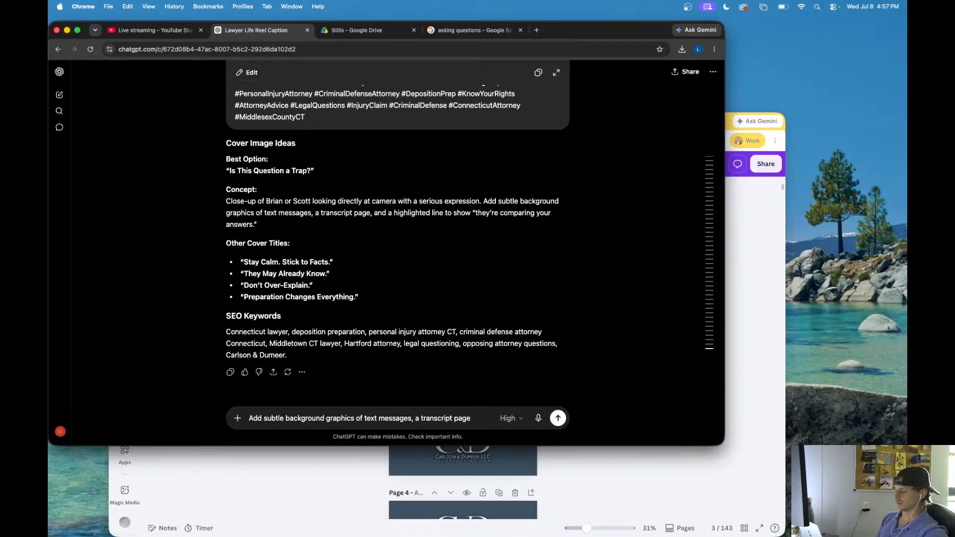
# - Extend the prompt with "can you generate this for me, just the background, have it symbolize being asked questions" and send it
pyautogui.write('can ')
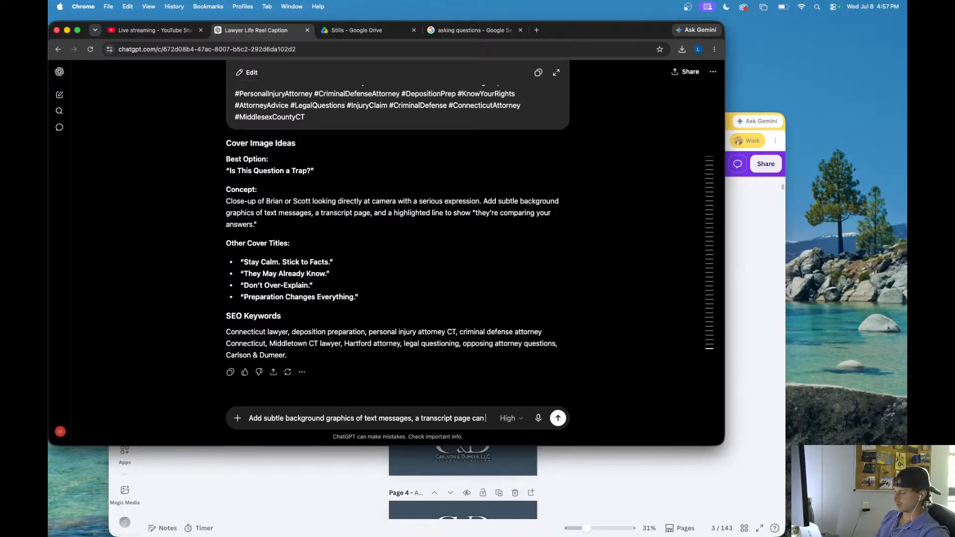
pyautogui.write('you generate this for me, ju')
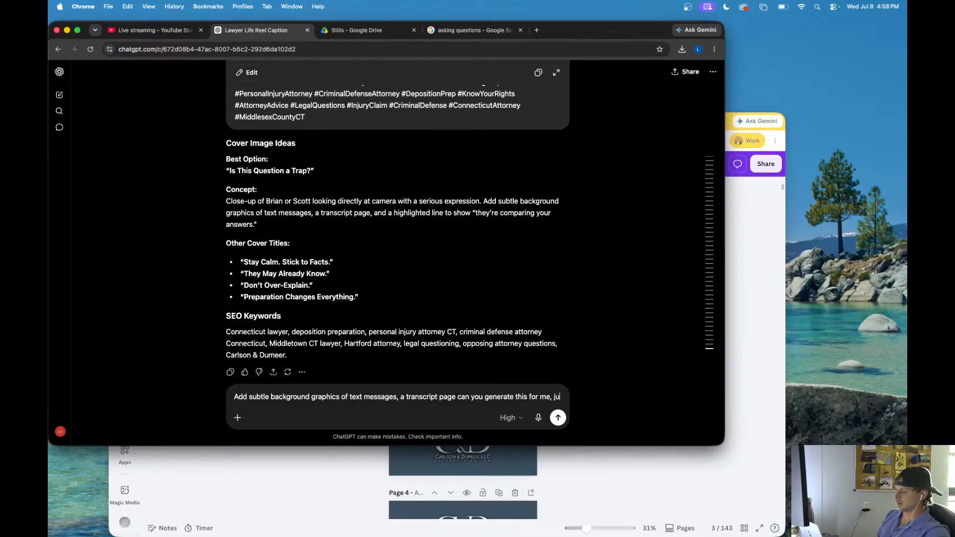
pyautogui.write('st the background')
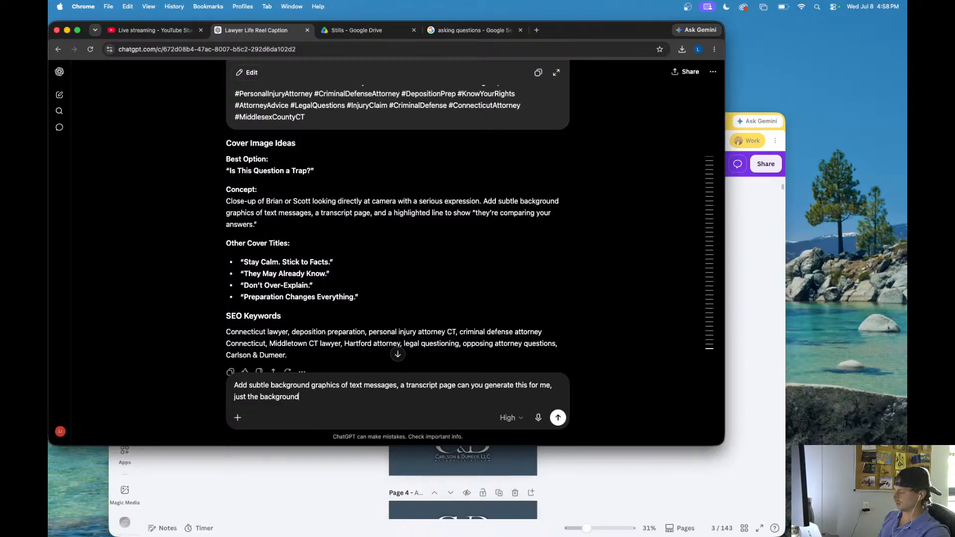
pyautogui.write(', have')
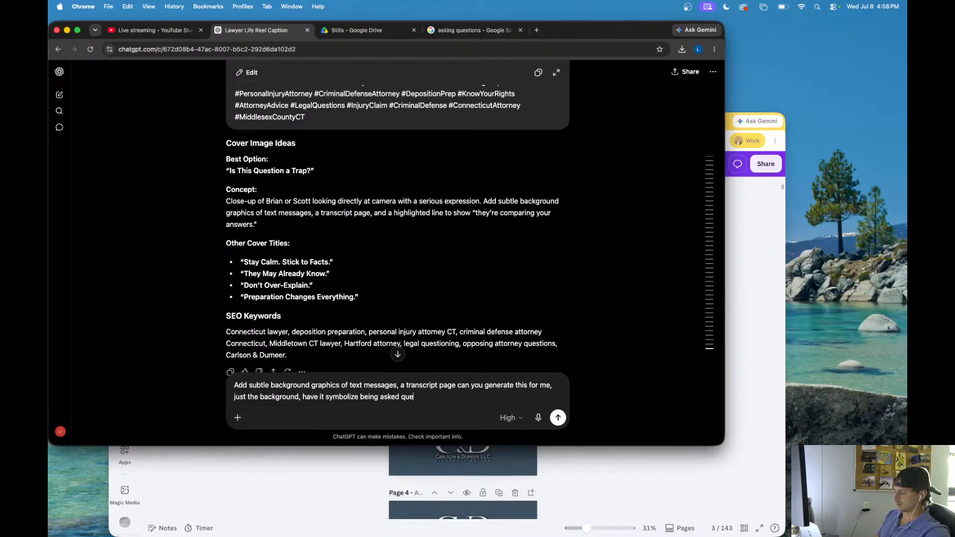
pyautogui.write('it symbolize being asked questions')
pyautogui.press('Return')
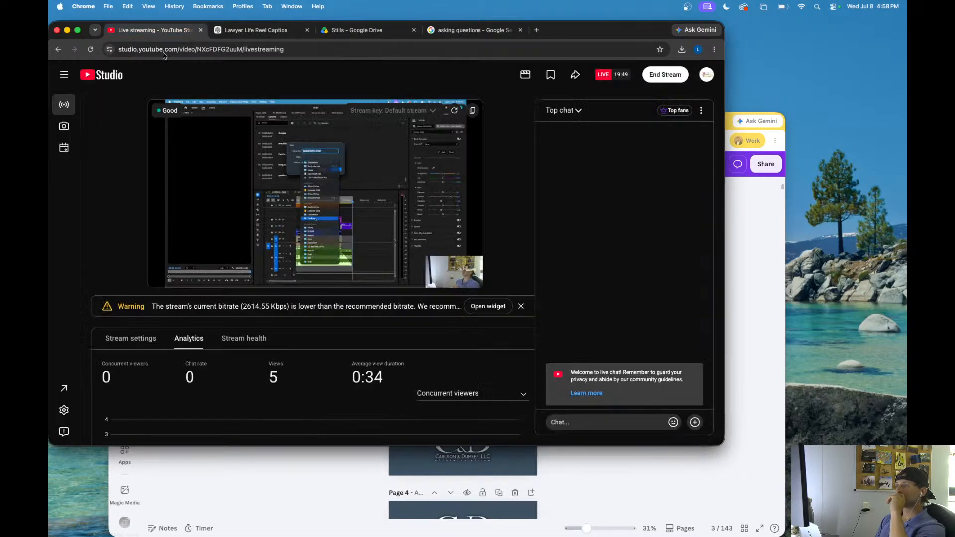
# - Switch to YouTube Studio and check the live stream's preview and analytics
pyautogui.click(164, 30)
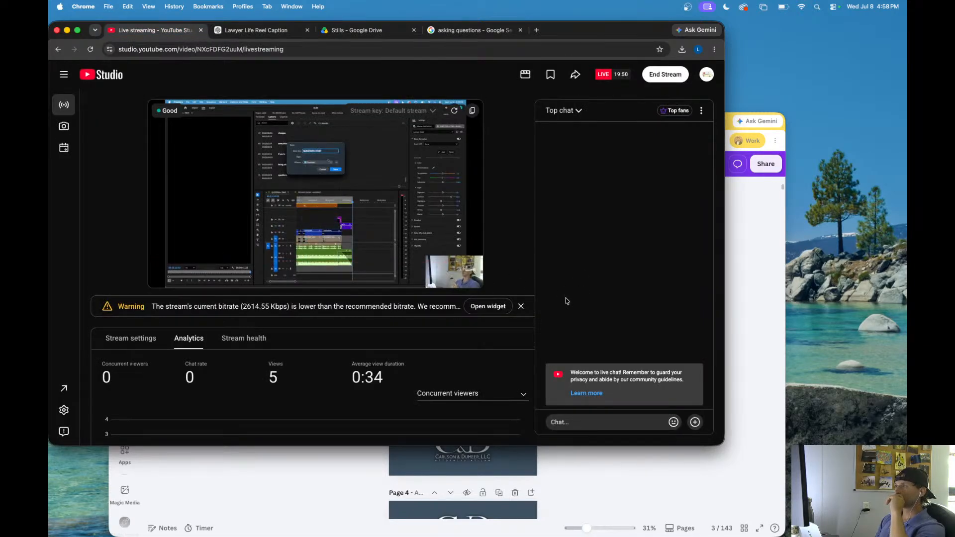
pyautogui.scroll(-2, 401, 299)
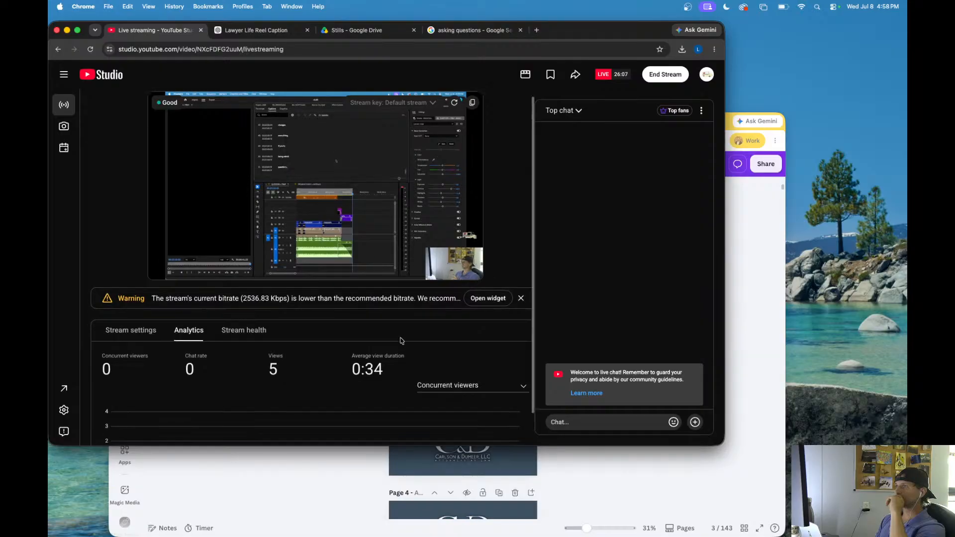
pyautogui.scroll(2, 391, 344)
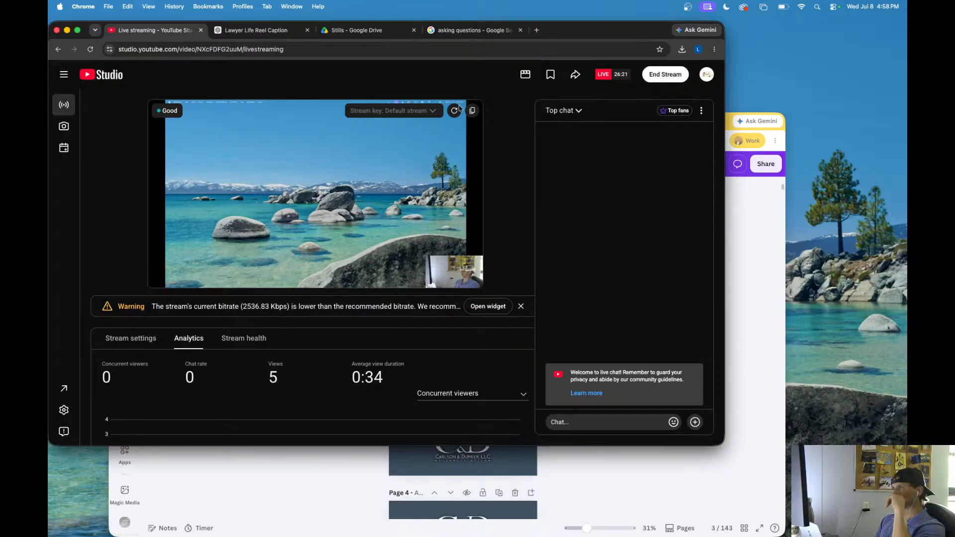
# - Return to the ChatGPT conversation and check the progress of the background image generation
pyautogui.click(744, 243)
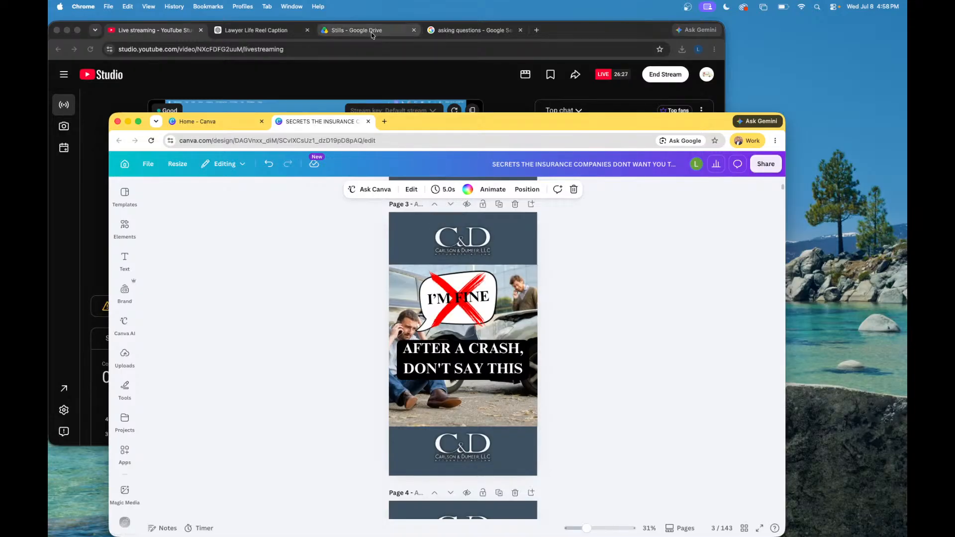
pyautogui.click(261, 31)
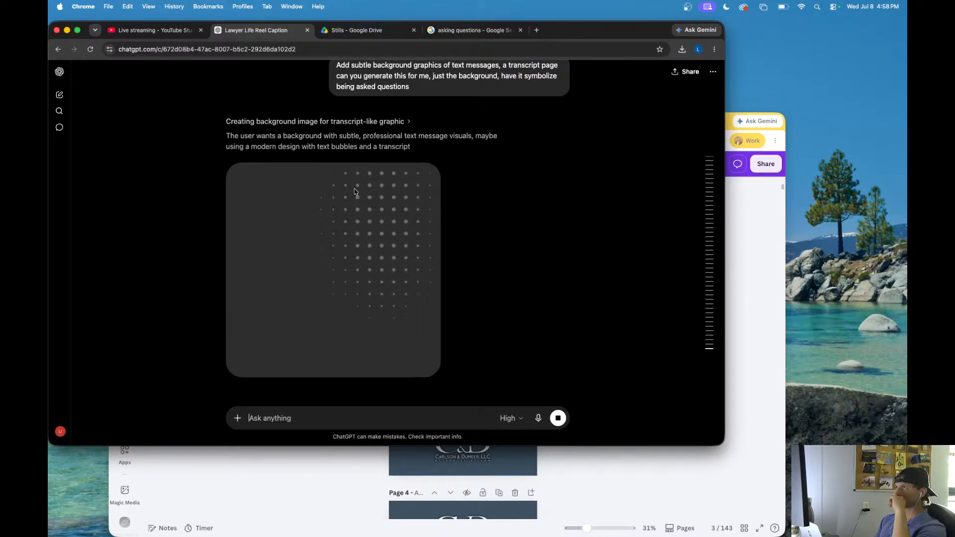
pyautogui.scroll(-1, 350, 236)
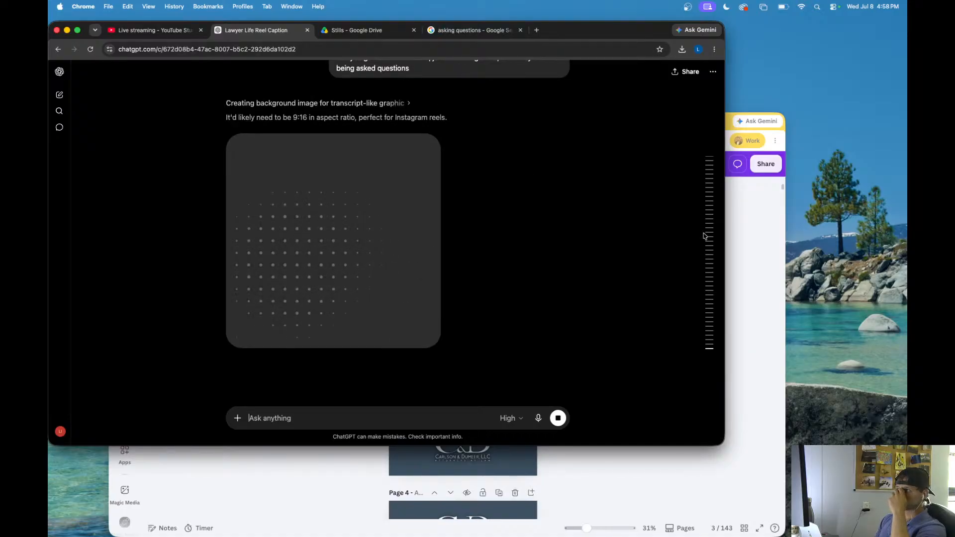
# - In Canva, delete the crash photo, "I'M FINE" text, red X and speech bubble from page 3, and select the lawyer photo underneath
pyautogui.click(749, 247)
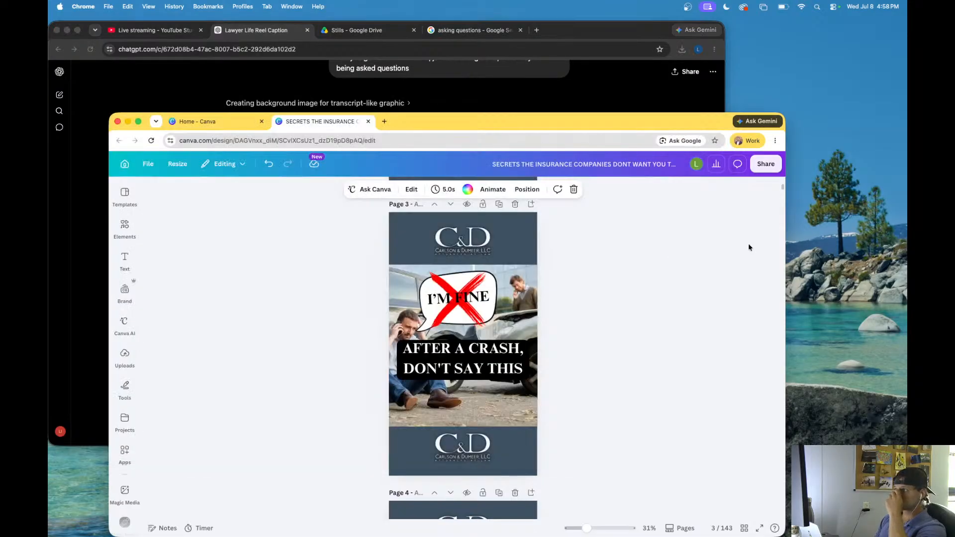
pyautogui.click(529, 302)
pyautogui.press('Delete')
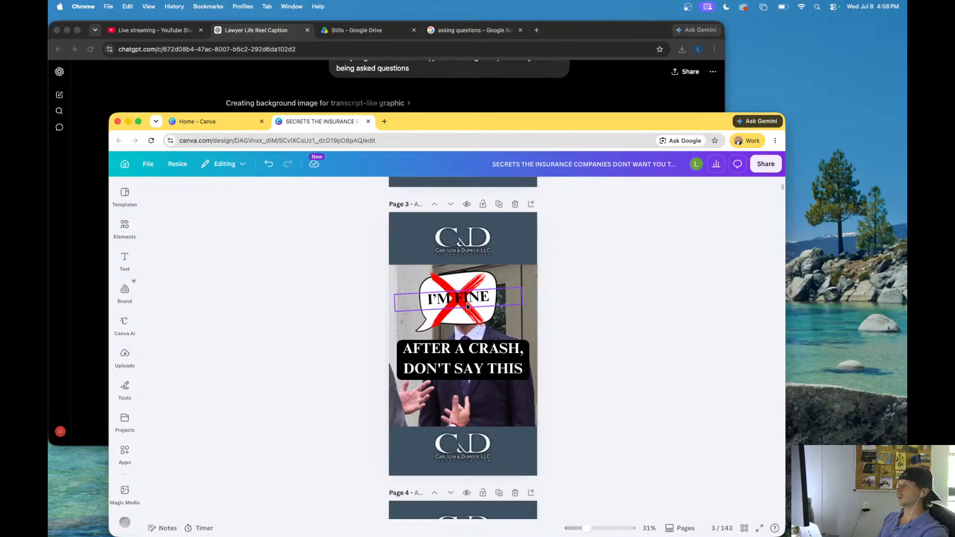
pyautogui.click(467, 306)
pyautogui.press('Delete')
pyautogui.click(465, 311)
pyautogui.press('Delete')
pyautogui.click(464, 323)
pyautogui.press('Delete')
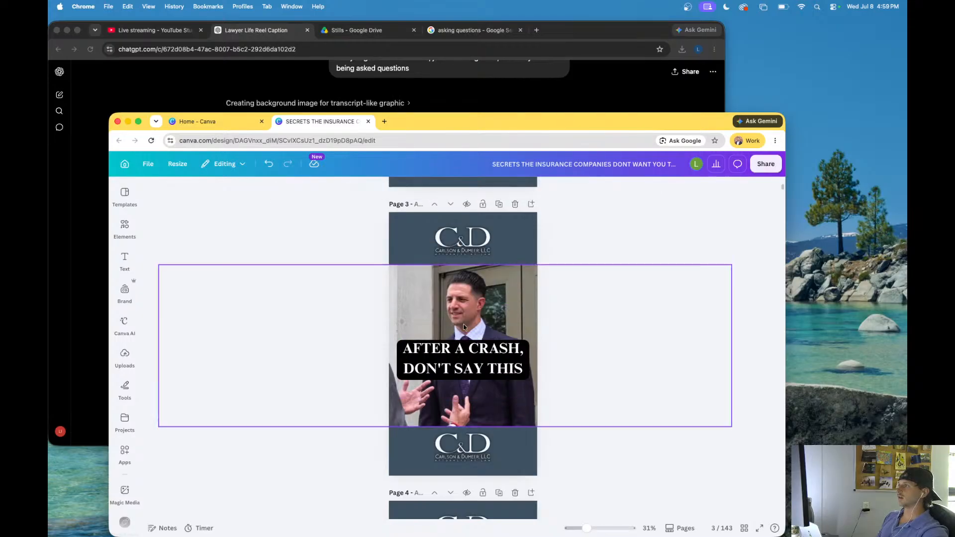
pyautogui.click(464, 326)
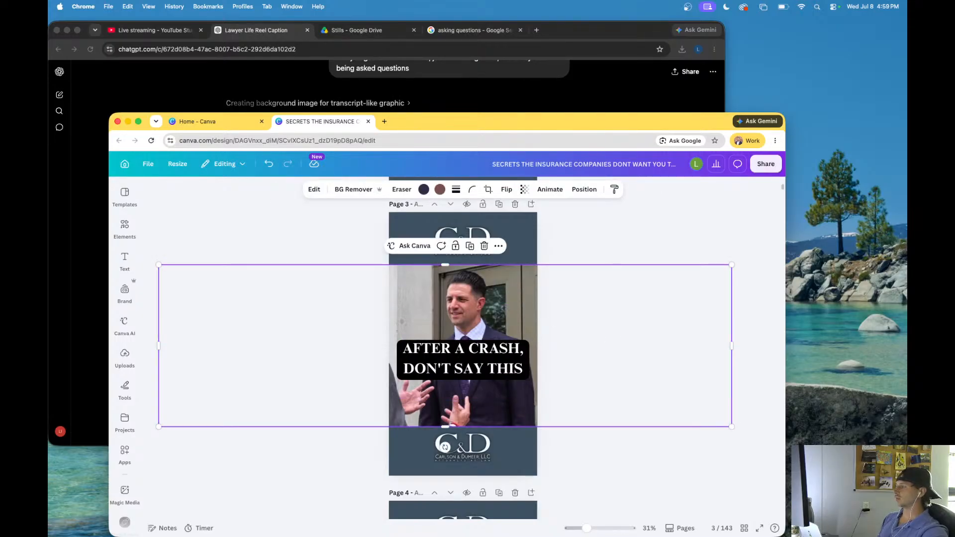
# - Place the full-body cutout of the suited man on page 3, cropping off its legs and enlarging it
pyautogui.moveTo(642, 476); pyautogui.dragTo(433, 279)
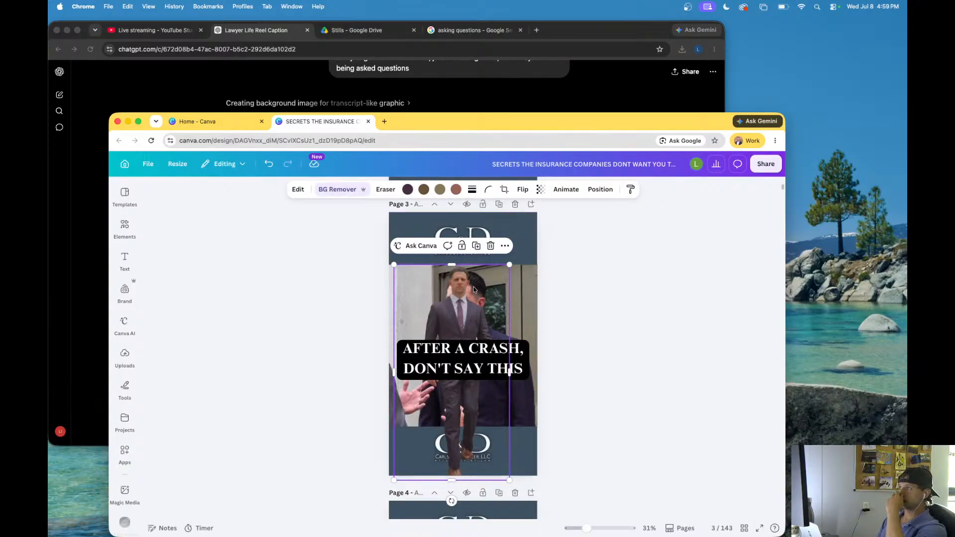
pyautogui.click(336, 229)
pyautogui.click(463, 478)
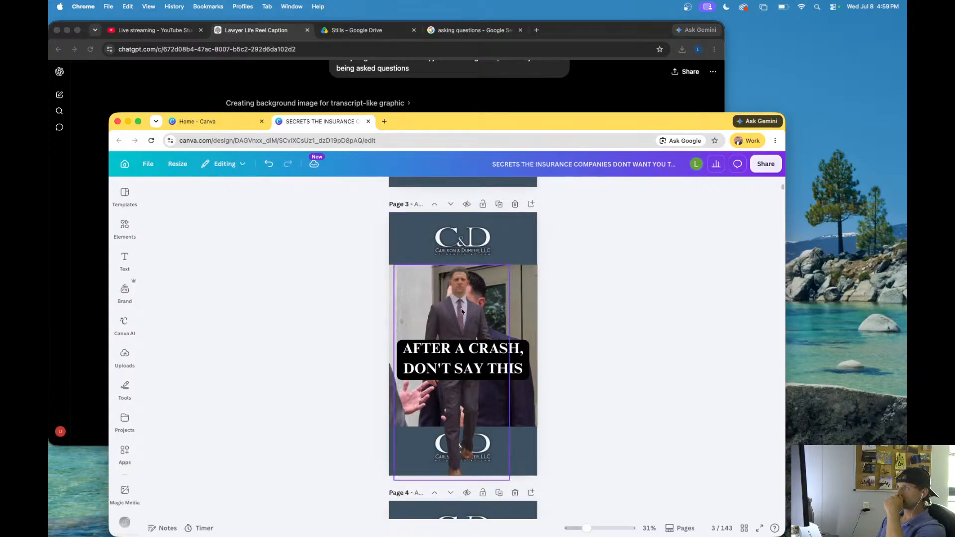
pyautogui.moveTo(453, 481); pyautogui.dragTo(453, 391)
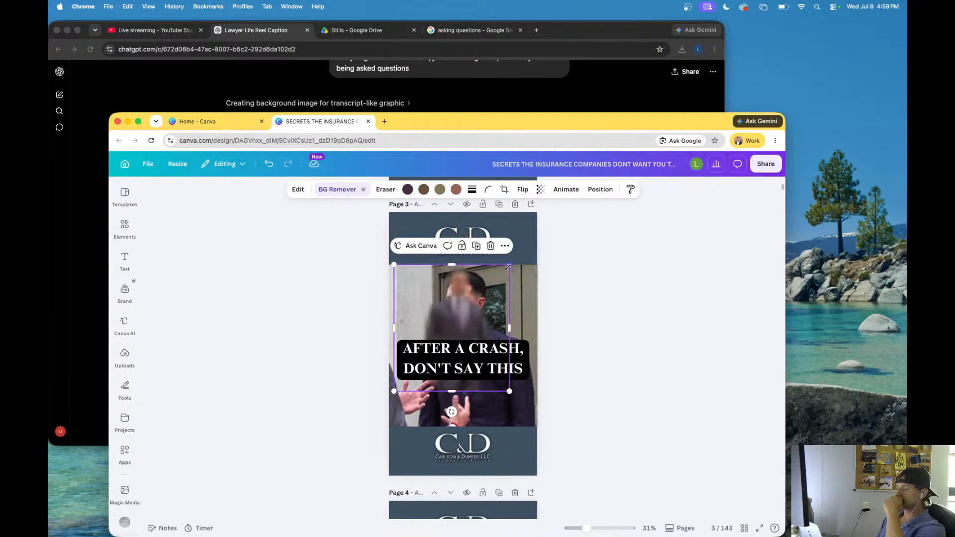
pyautogui.moveTo(509, 265); pyautogui.dragTo(566, 202)
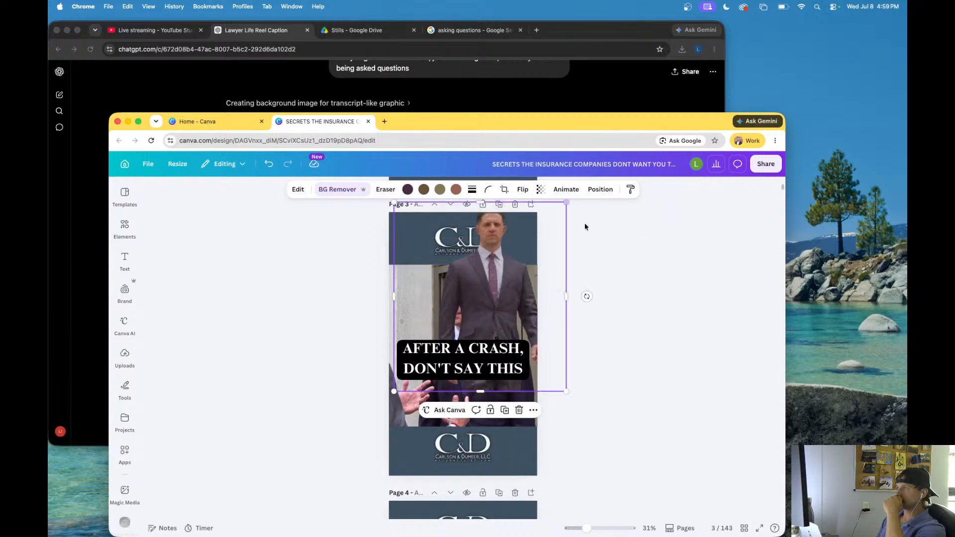
# - Delete the two old photos behind the cutout on page 3 and move the cutout down over the middle section
pyautogui.click(391, 285)
pyautogui.press('Delete')
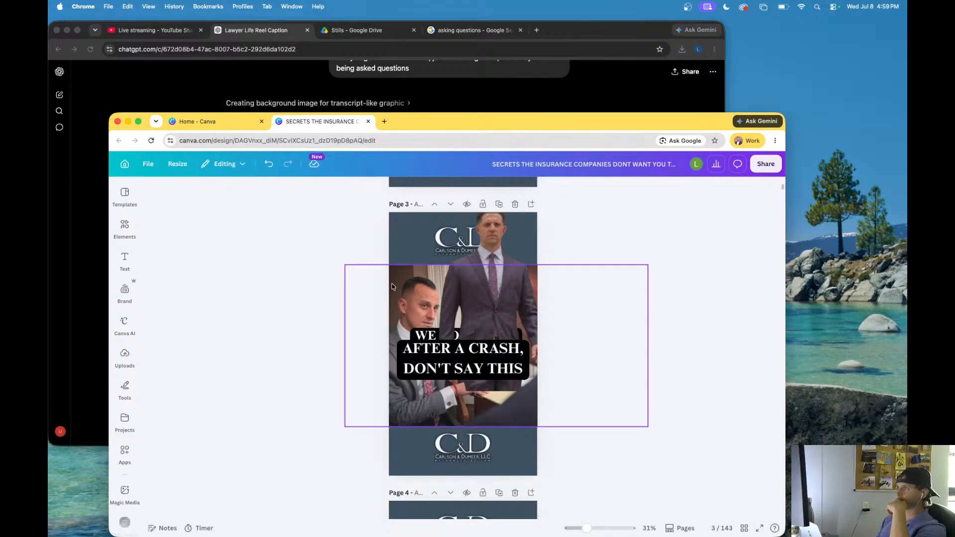
pyautogui.click(474, 277)
pyautogui.press('Delete')
pyautogui.click(474, 277)
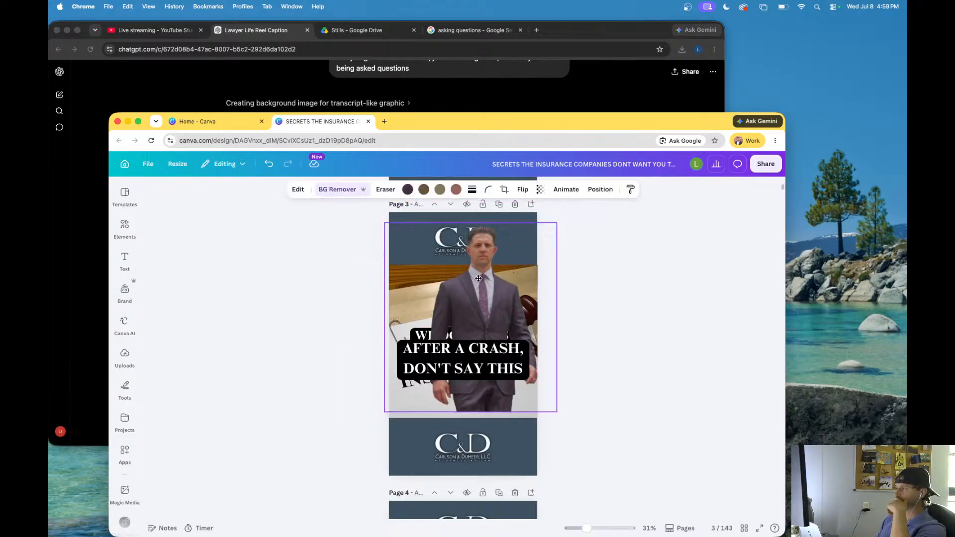
pyautogui.moveTo(474, 277); pyautogui.dragTo(463, 323)
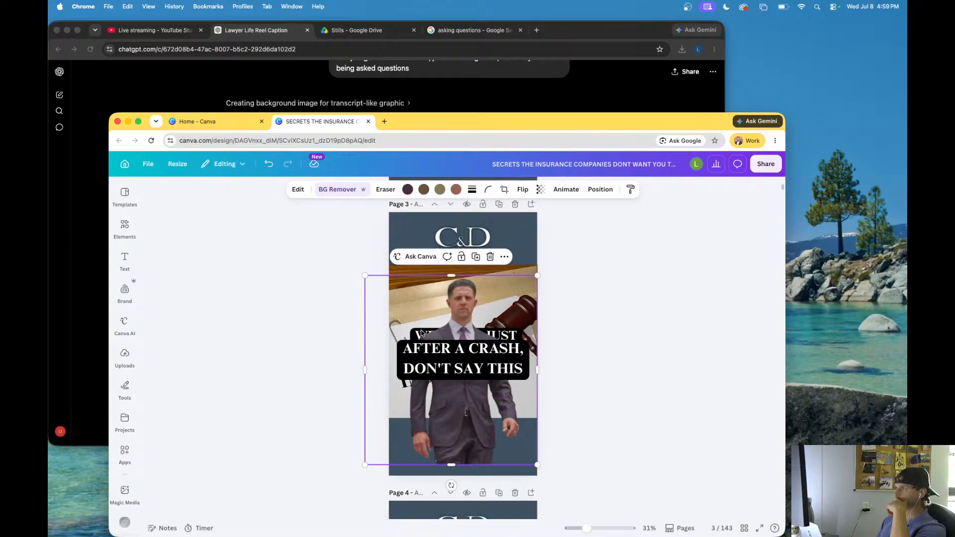
# - Switch to ChatGPT and examine the generated dark-blue legal background image
pyautogui.click(446, 371)
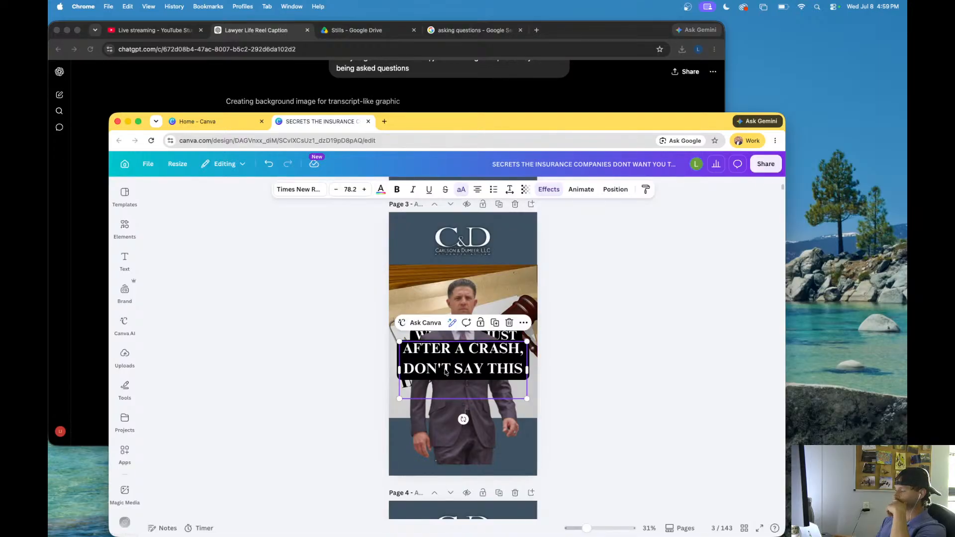
pyautogui.click(295, 107)
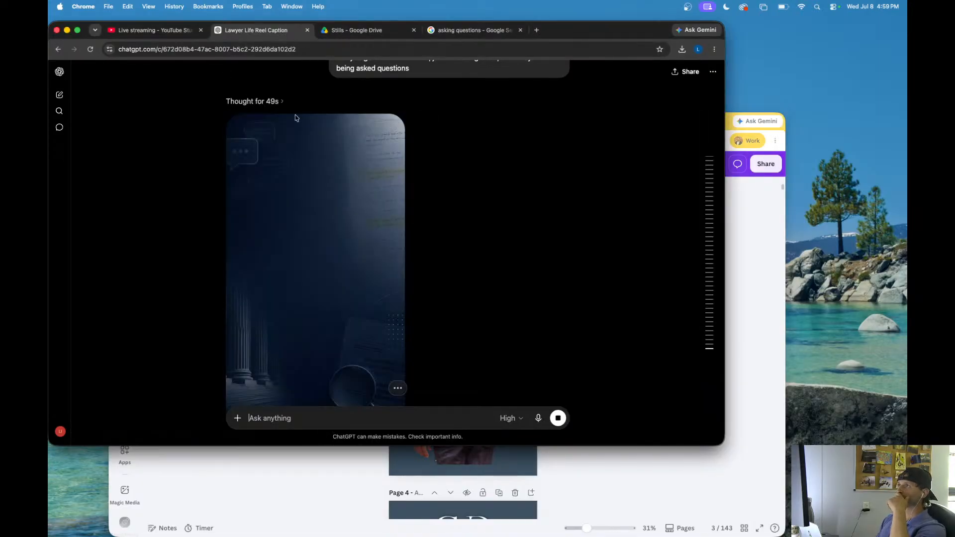
pyautogui.scroll(-4, 315, 133)
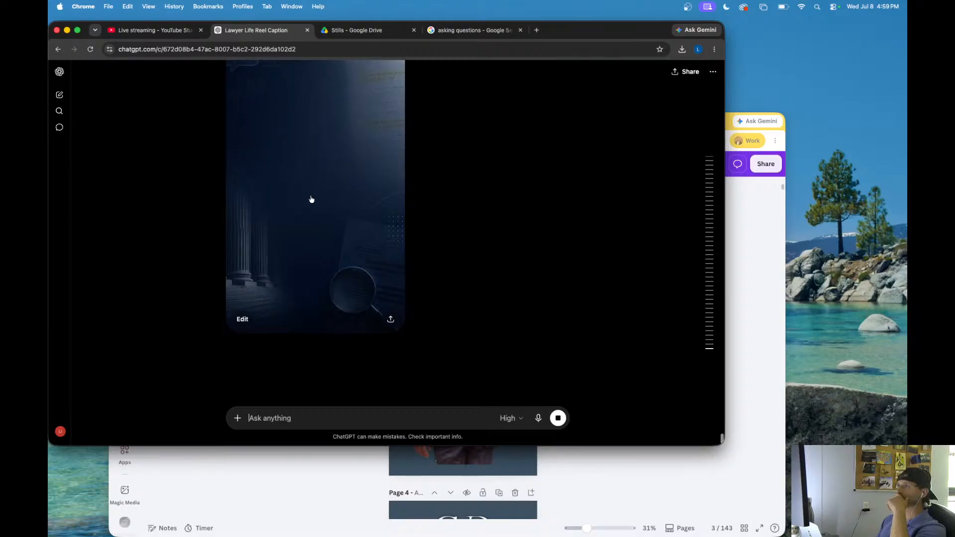
pyautogui.scroll(1, 312, 209)
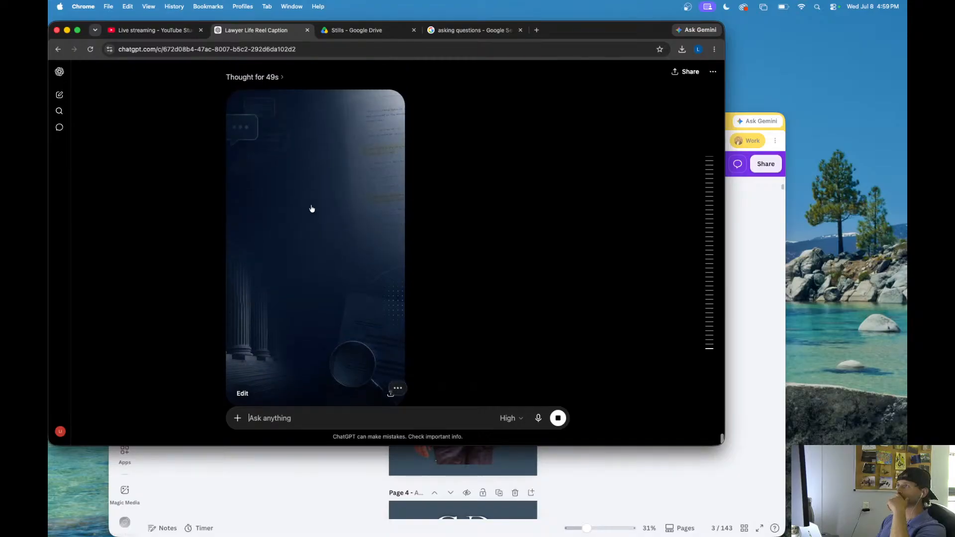
pyautogui.scroll(3, 338, 281)
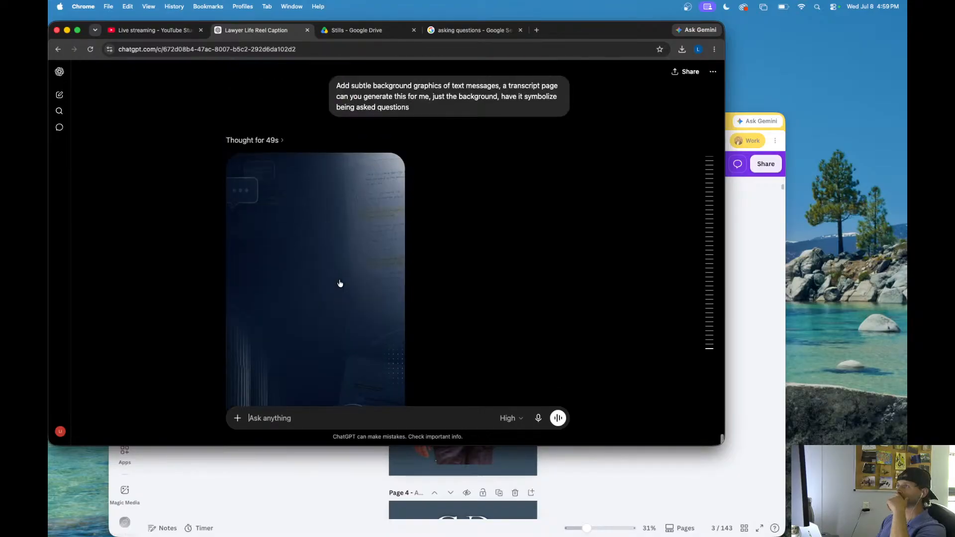
pyautogui.scroll(-1, 340, 283)
# - Find ChatGPT's best cover title and, back in Canva, replace page 3's headline with "IS THIS QUESTION A TRAP?"
pyautogui.scroll(10, 340, 283)
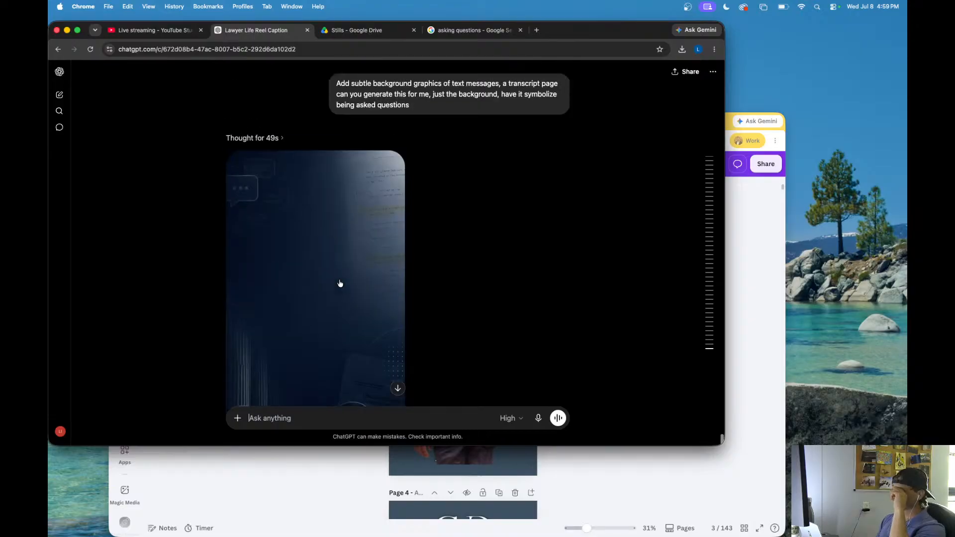
pyautogui.scroll(2, 280, 212)
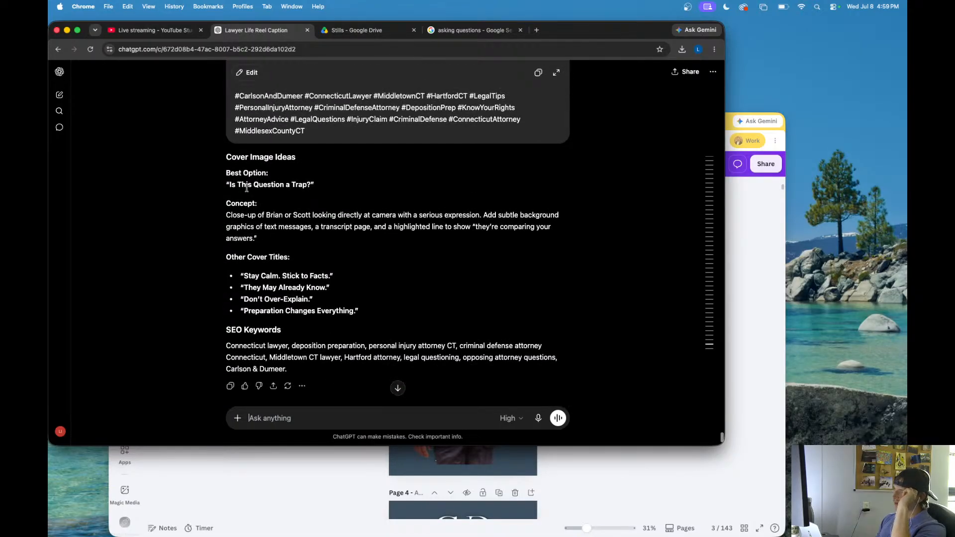
pyautogui.moveTo(229, 185); pyautogui.dragTo(311, 192)
pyautogui.scroll(-15, 323, 239)
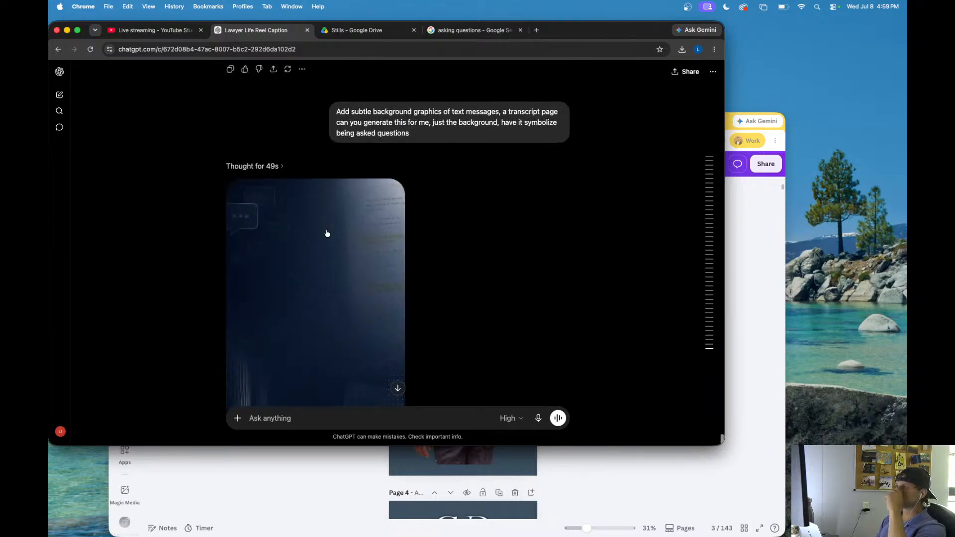
pyautogui.scroll(-1, 319, 254)
pyautogui.click(746, 297)
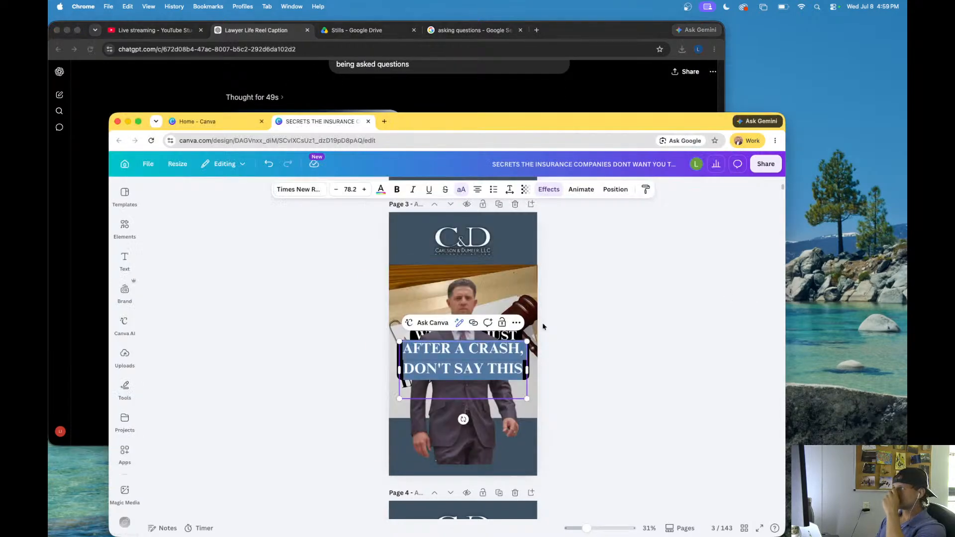
pyautogui.write('IS THIS QUESTION A TRAP?')
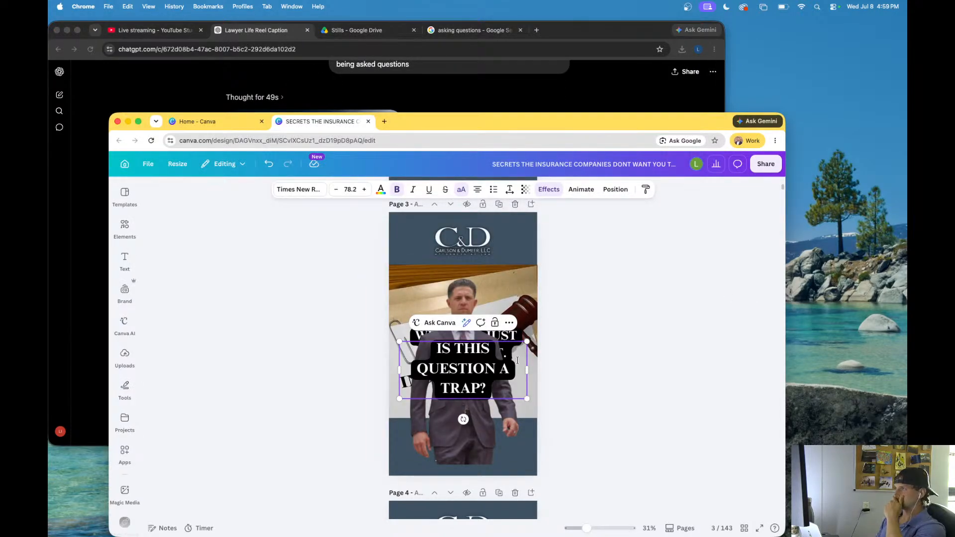
# - Reduce the whole headline's font size to 72.2
pyautogui.tripleClick(481, 358)
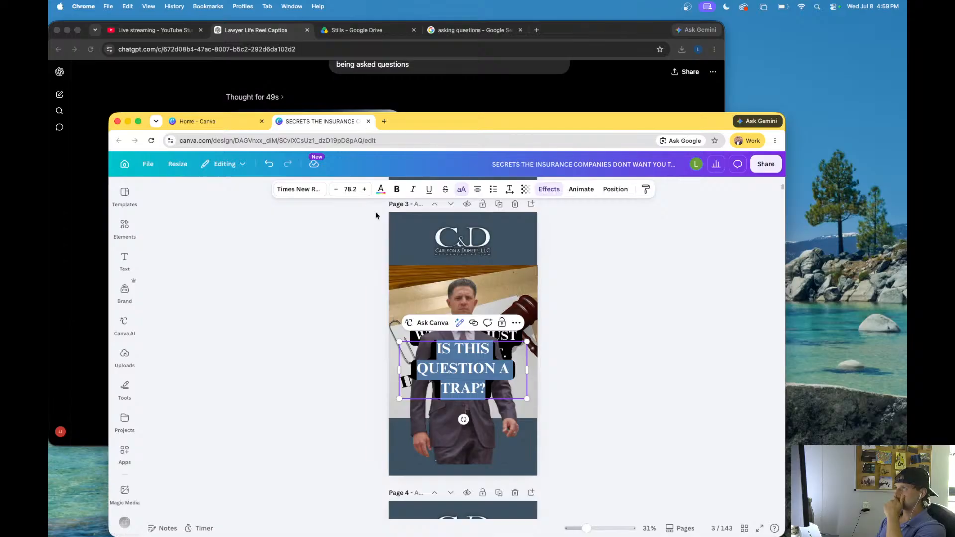
pyautogui.click(336, 190)
pyautogui.click(337, 189)
pyautogui.click(337, 190)
pyautogui.click(337, 190)
pyautogui.click(337, 190)
pyautogui.click(337, 190)
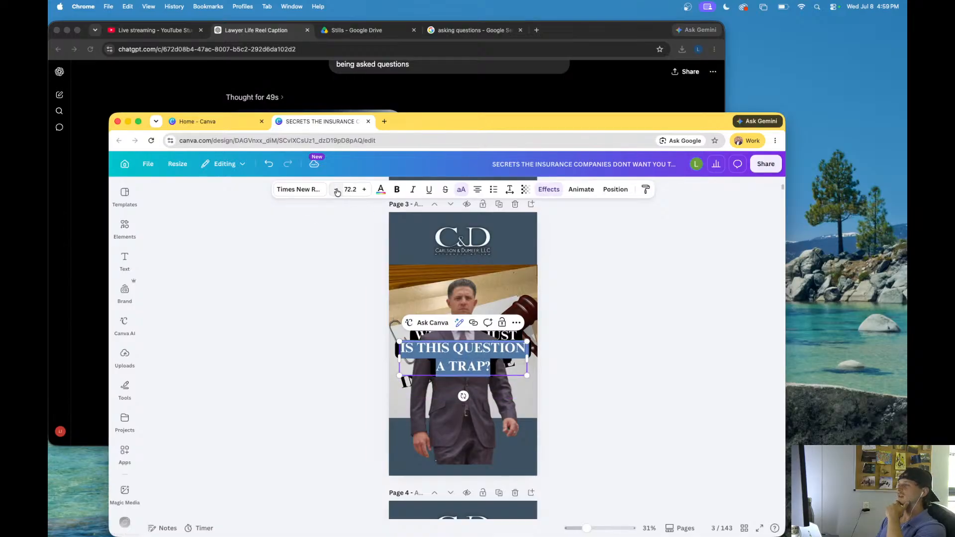
# - Try larger font sizes for the headline and bring it back to 72.2
pyautogui.click(365, 190)
pyautogui.click(365, 189)
pyautogui.click(366, 190)
pyautogui.click(365, 189)
pyautogui.click(366, 189)
pyautogui.click(366, 190)
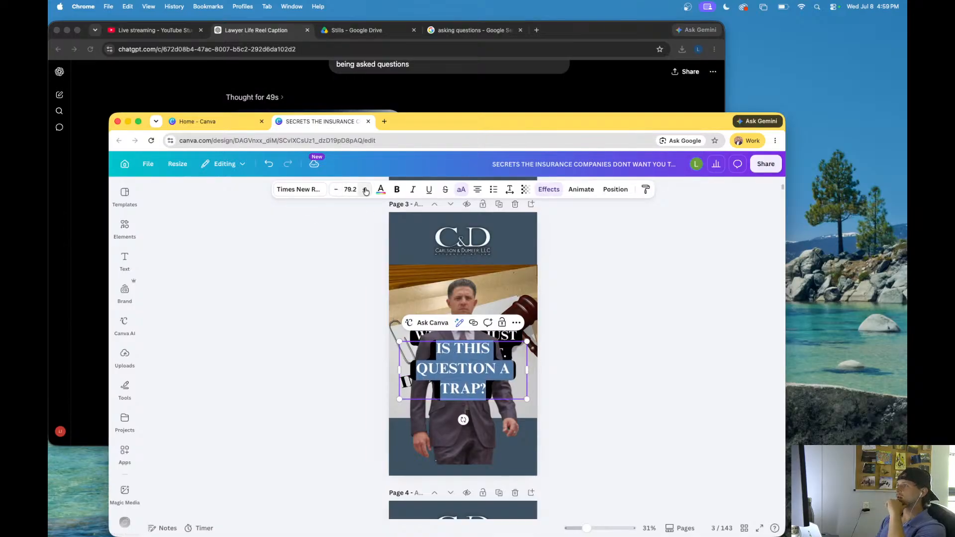
pyautogui.click(365, 190)
pyautogui.click(366, 190)
pyautogui.click(337, 190)
pyautogui.click(338, 189)
pyautogui.click(338, 189)
pyautogui.click(338, 189)
pyautogui.click(338, 189)
pyautogui.click(337, 190)
pyautogui.click(337, 189)
pyautogui.click(336, 189)
pyautogui.click(337, 190)
pyautogui.click(337, 189)
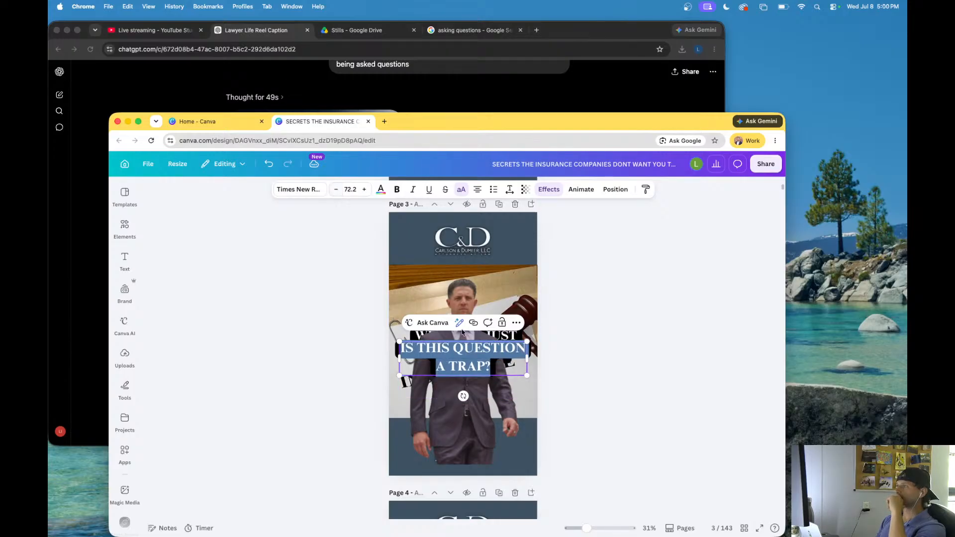
# - Break the headline after "IS THIS" and set its font size to 70.2 so that "QUESTION A TRAP?" fits on one line
pyautogui.press('Escape')
pyautogui.press('super+b')
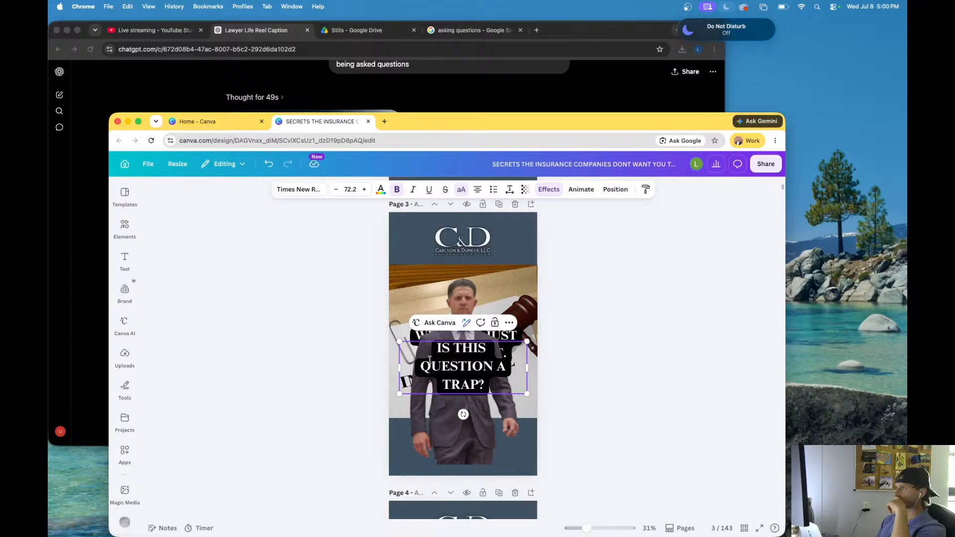
pyautogui.press('super+z')
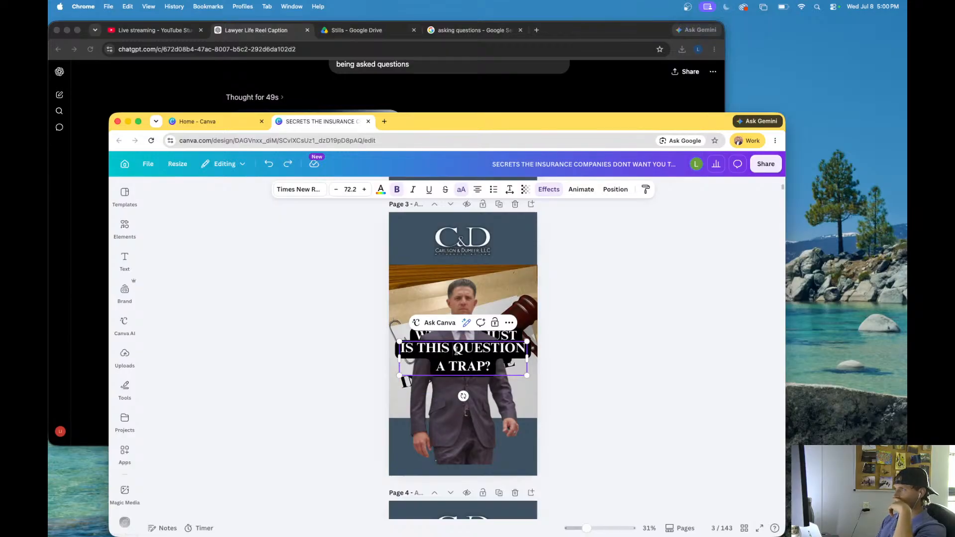
pyautogui.press('super+shift+z')
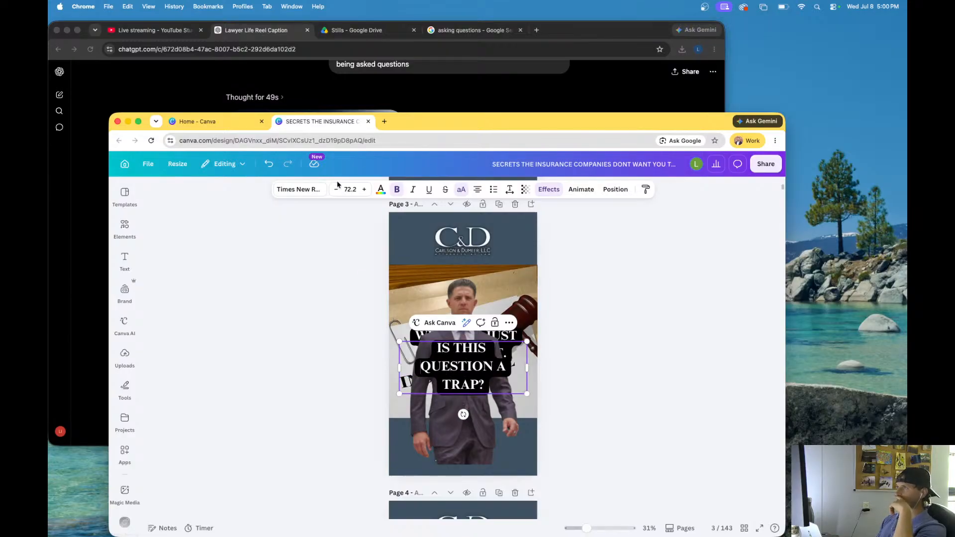
pyautogui.click(336, 189)
pyautogui.click(337, 189)
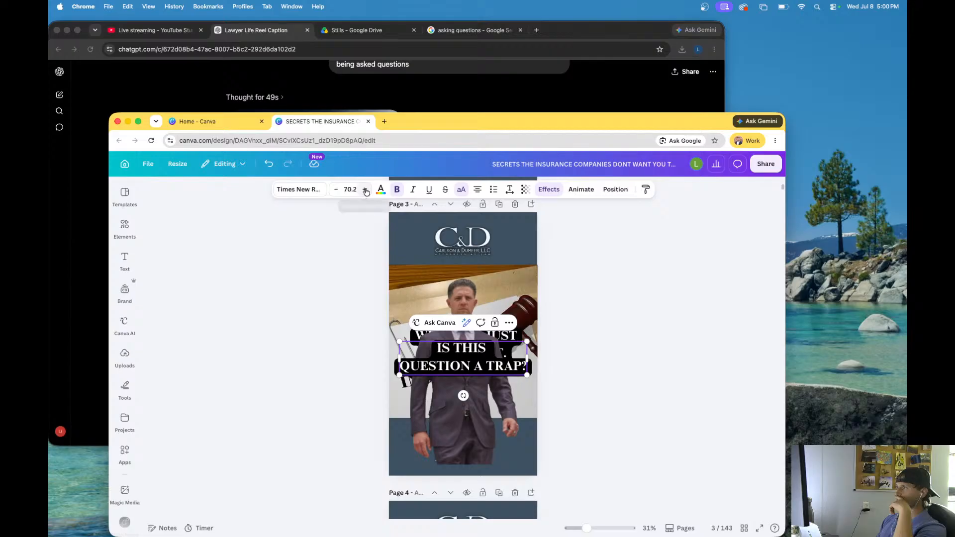
pyautogui.click(366, 189)
pyautogui.click(336, 189)
pyautogui.click(332, 305)
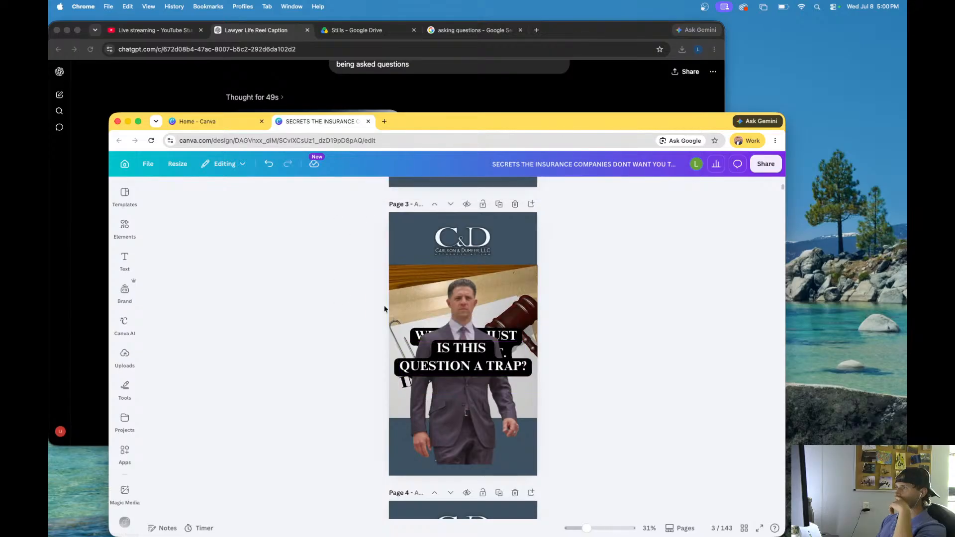
# - Crop the bottom of the suited man's cutout to the upper edge of the lower logo band
pyautogui.click(455, 298)
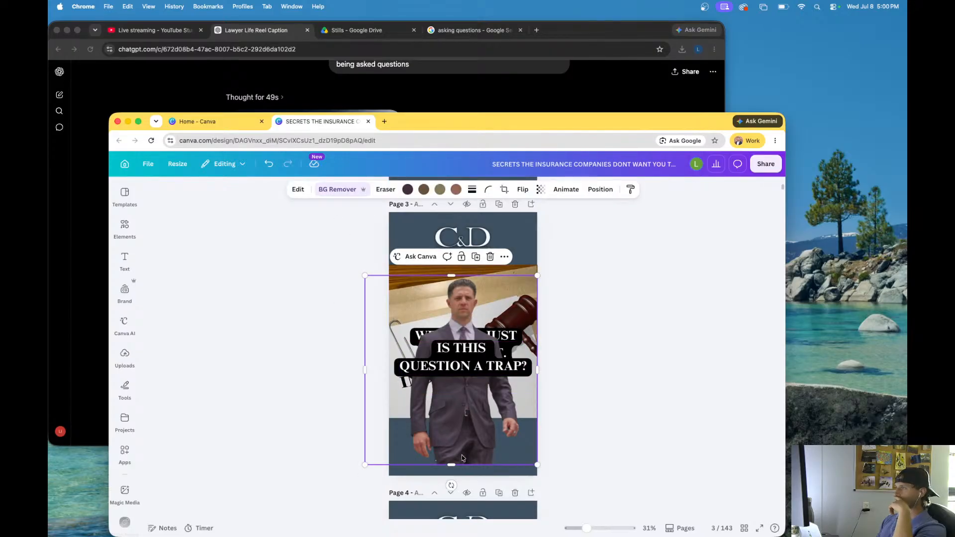
pyautogui.moveTo(454, 463); pyautogui.dragTo(459, 415)
pyautogui.click(559, 314)
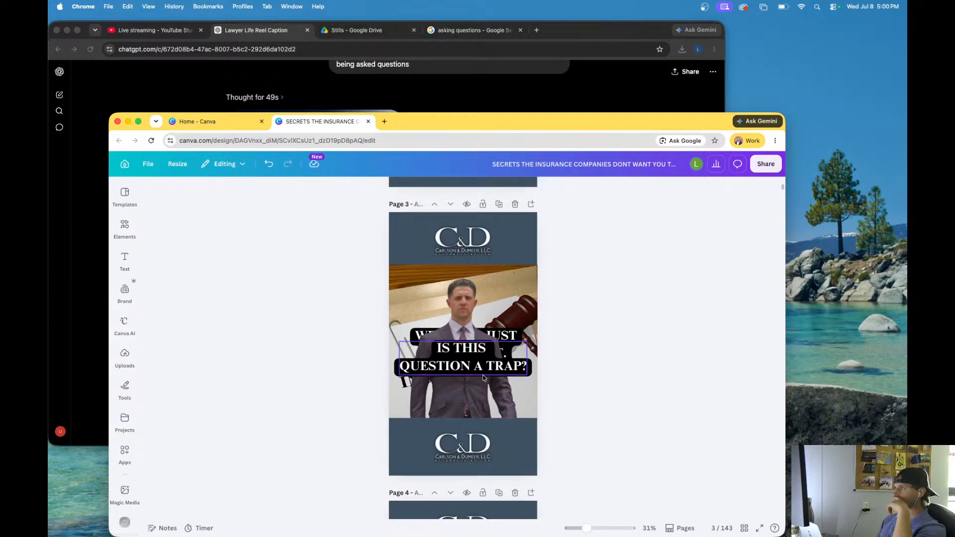
# - Switch to ChatGPT and download the generated legal investigation background image into the FINAL folder
pyautogui.click(475, 94)
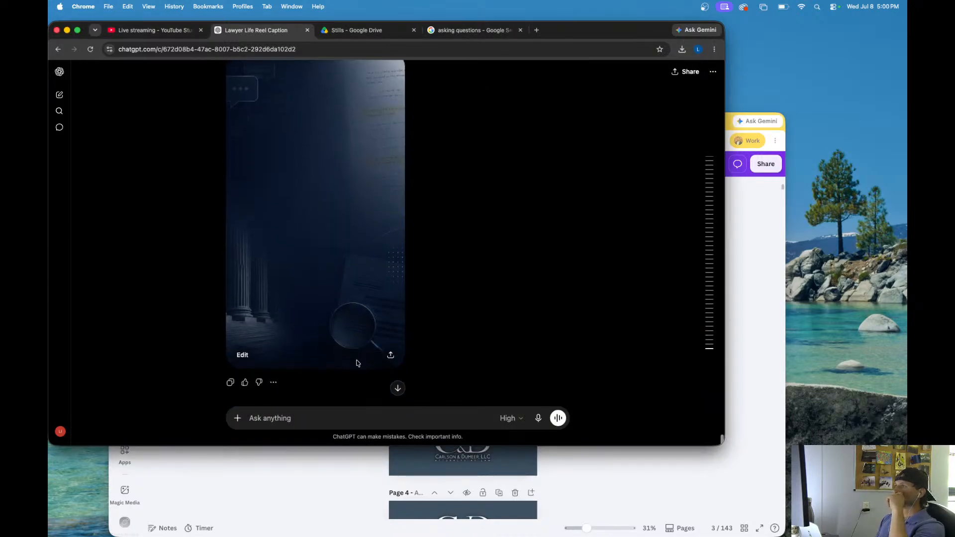
pyautogui.scroll(-2, 358, 363)
pyautogui.scroll(1, 378, 344)
pyautogui.scroll(-1, 381, 344)
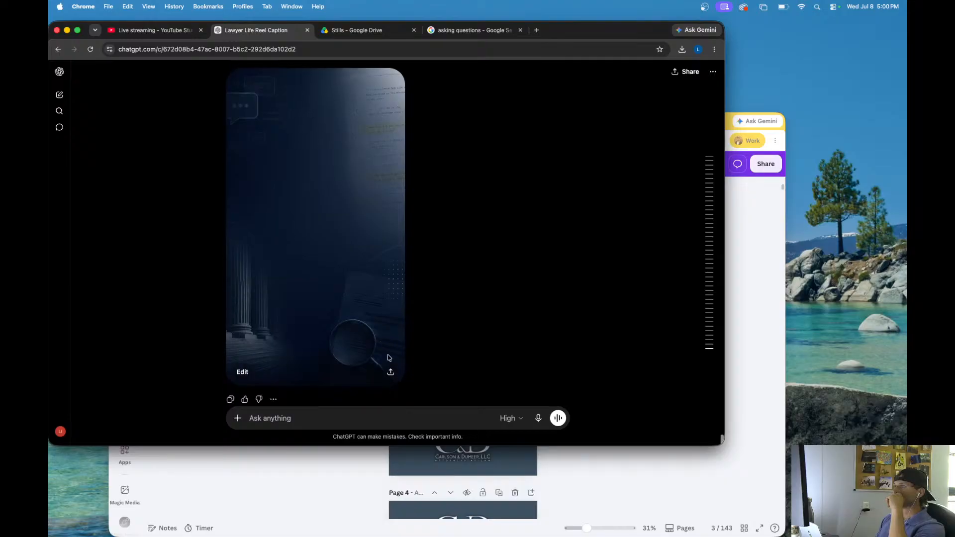
pyautogui.click(391, 372)
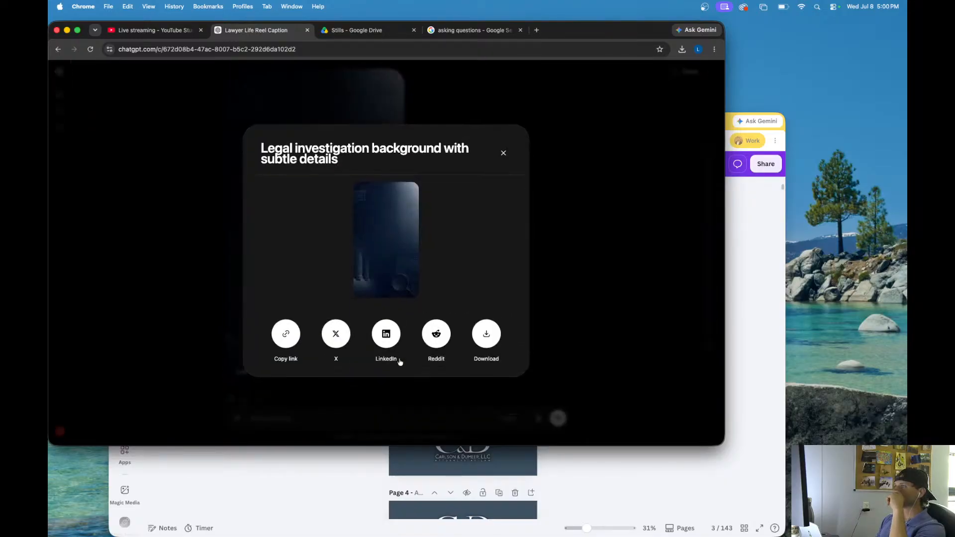
pyautogui.click(487, 337)
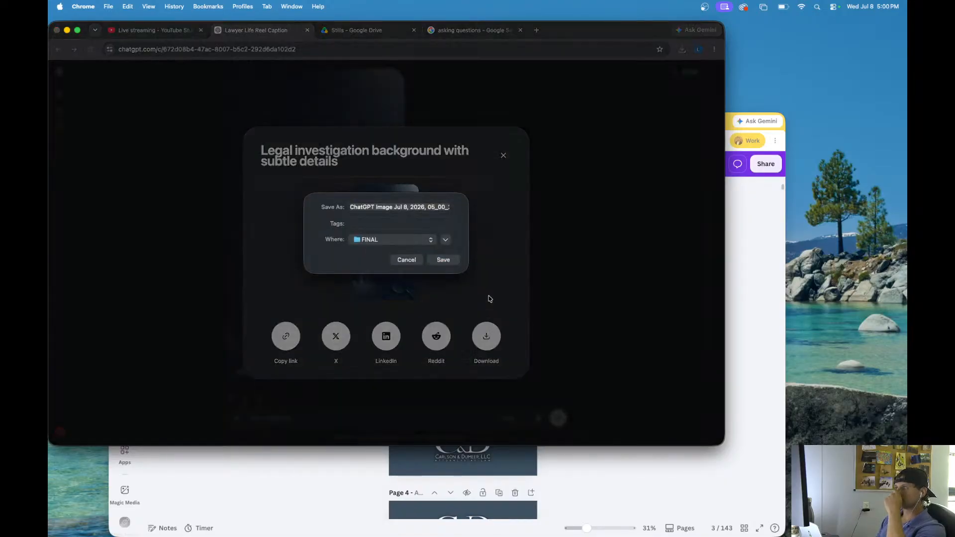
pyautogui.click(443, 258)
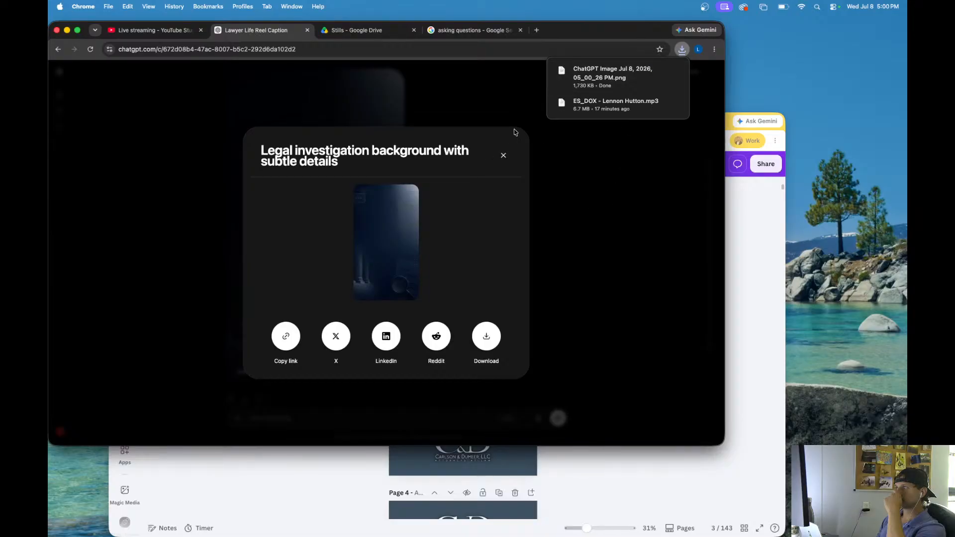
# - Switch to Canva and add the downloaded ChatGPT background image from the FINAL folder to page 3
pyautogui.click(657, 71)
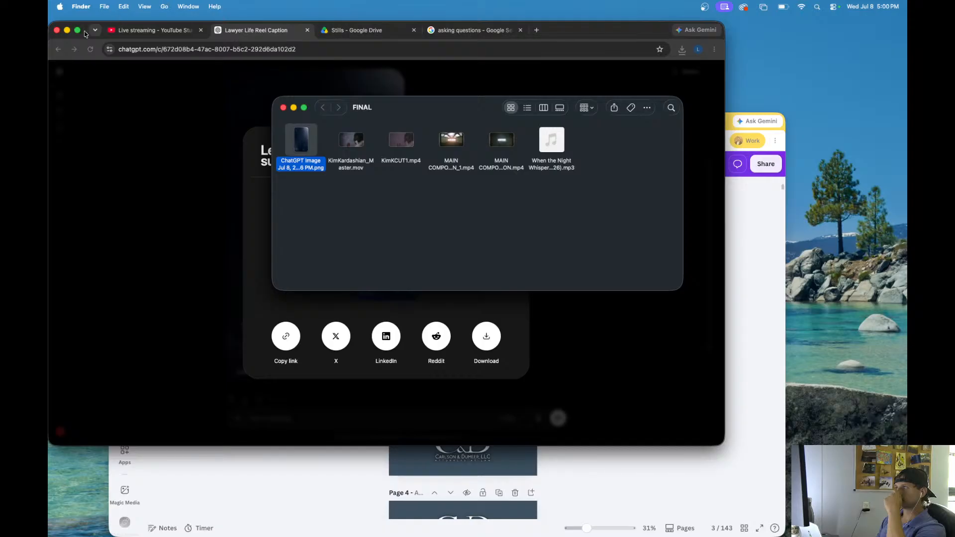
pyautogui.click(611, 35)
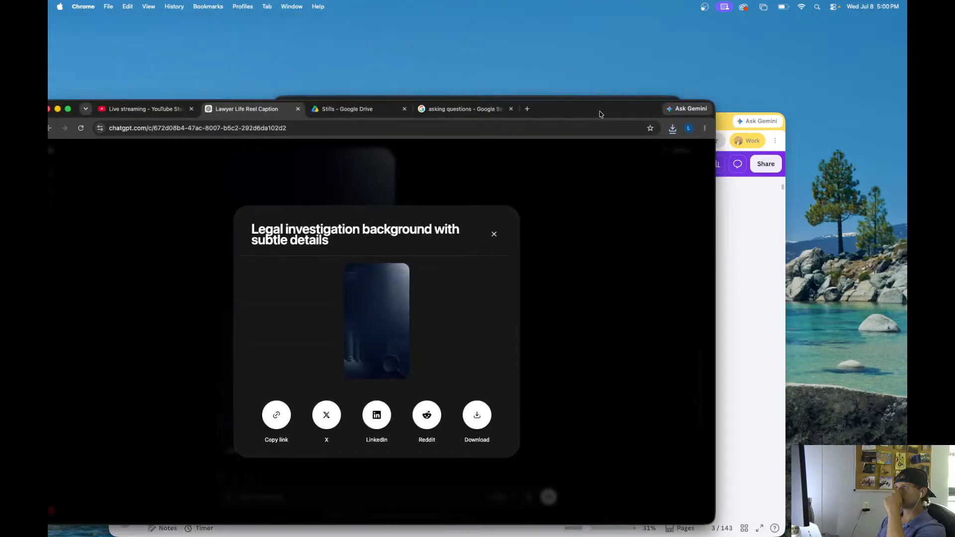
pyautogui.press('super+m')
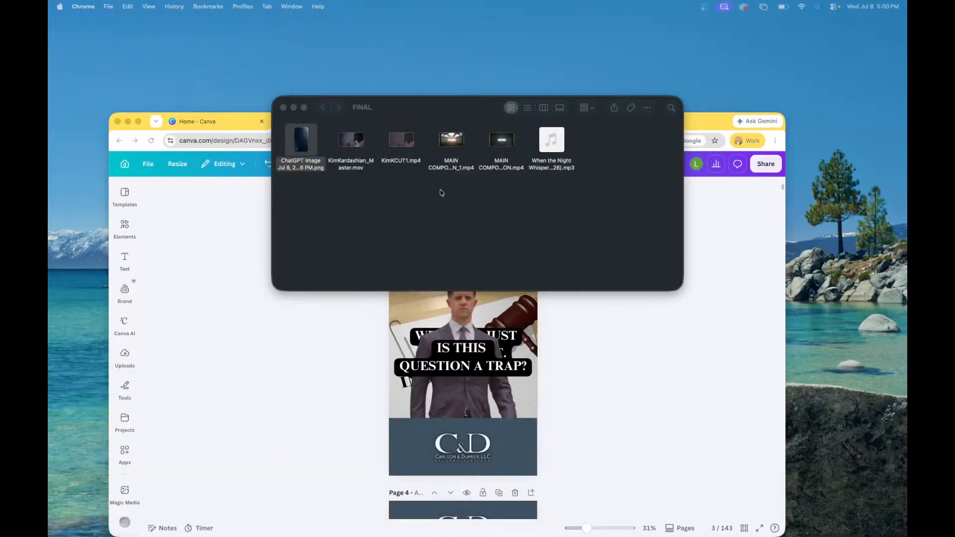
pyautogui.moveTo(297, 147); pyautogui.dragTo(340, 237)
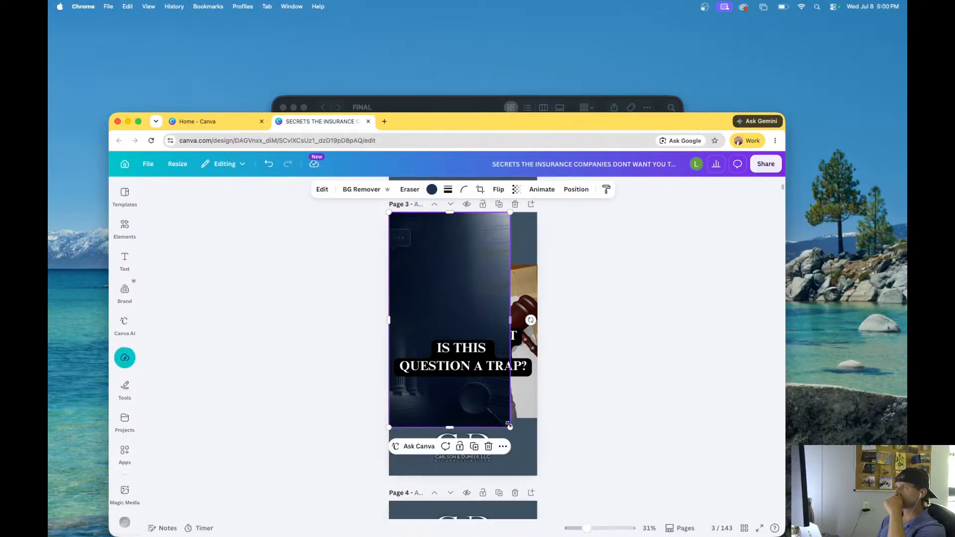
# - Resize and position the dark blue background image to fill the area between the upper and lower logo bands on page 3
pyautogui.moveTo(509, 425)
pyautogui.mouseDown()
pyautogui.moveTo(522, 447)
pyautogui.moveTo(505, 417)
pyautogui.mouseUp()
pyautogui.moveTo(456, 304); pyautogui.dragTo(488, 302)
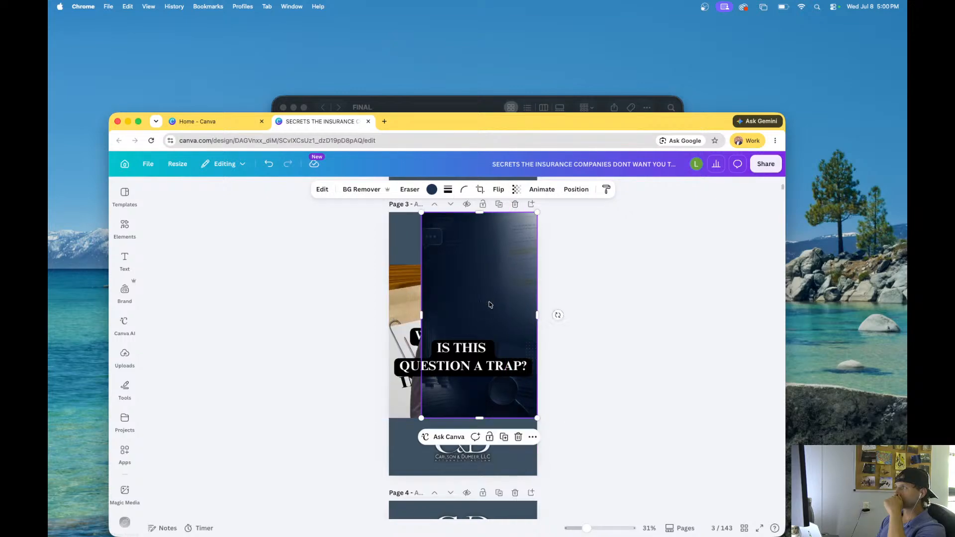
pyautogui.moveTo(417, 412); pyautogui.dragTo(328, 435)
pyautogui.moveTo(468, 317)
pyautogui.mouseDown()
pyautogui.moveTo(468, 246)
pyautogui.moveTo(462, 324)
pyautogui.moveTo(461, 315)
pyautogui.mouseUp()
pyautogui.scroll(-5, 467, 251)
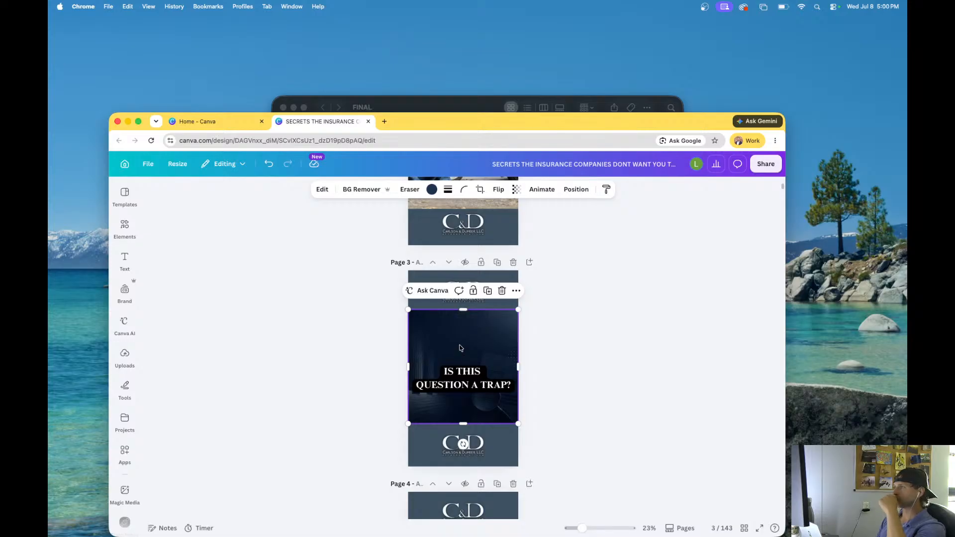
# - Send the dark blue background image behind the suited man's cutout, keeping it above the old gavel picture
pyautogui.press('Escape')
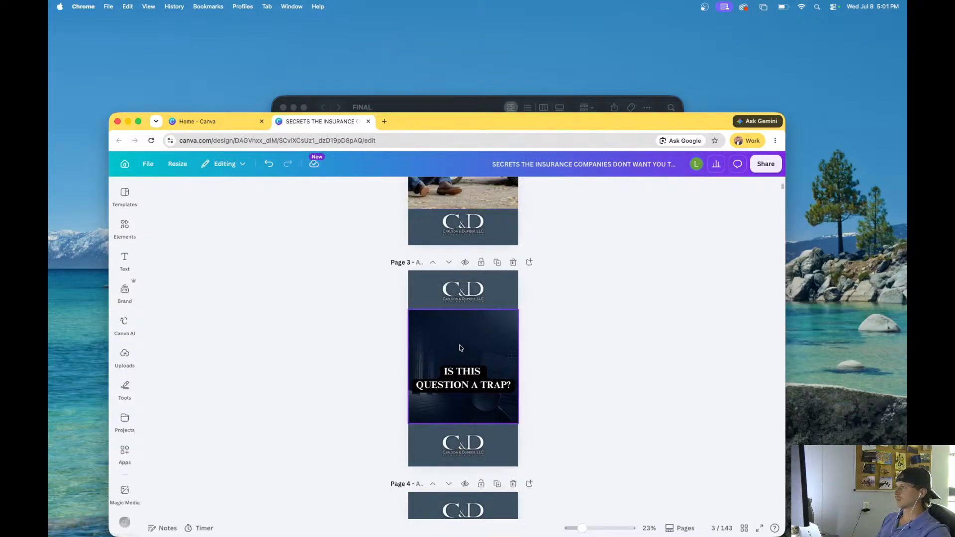
pyautogui.click(460, 349)
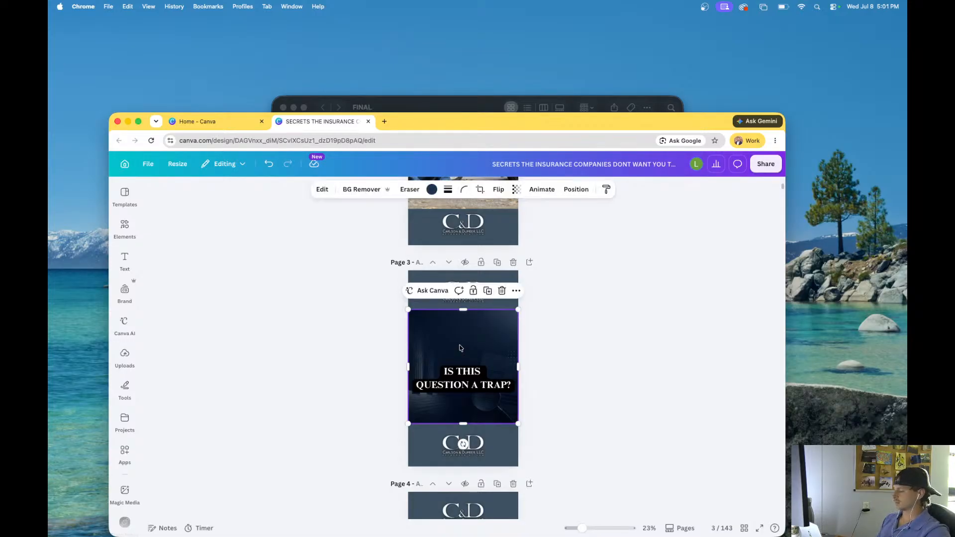
pyautogui.click(551, 378)
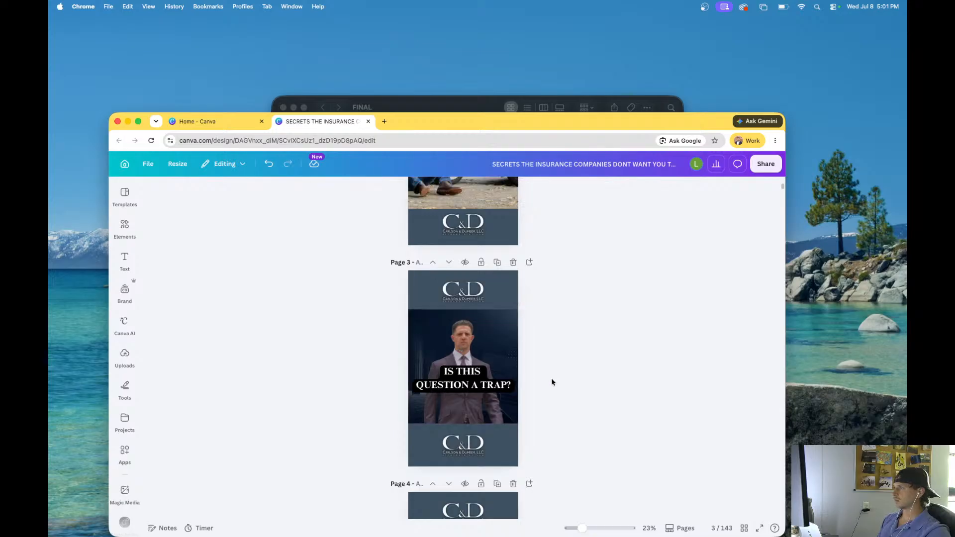
# - Move the suited man's cutout slightly to the right, keeping its base on the lower logo band
pyautogui.scroll(2, 454, 333)
pyautogui.moveTo(463, 333); pyautogui.dragTo(465, 334)
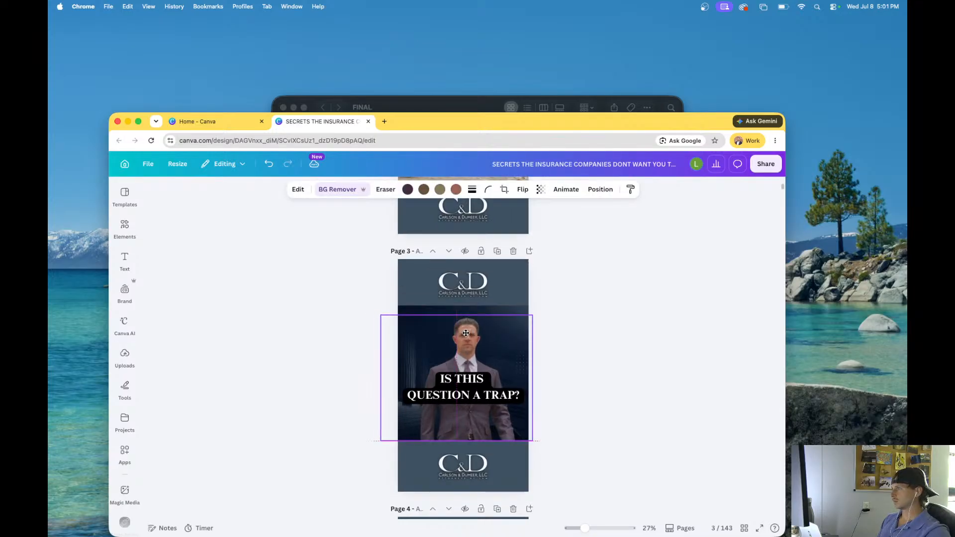
pyautogui.click(587, 355)
pyautogui.scroll(3, 597, 352)
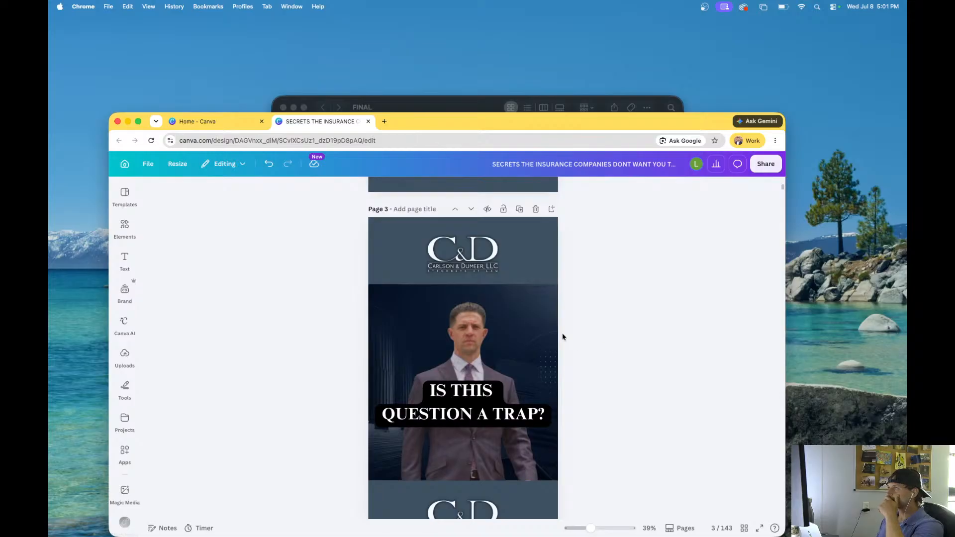
# - Raise the brightness of the suited man's cutout slightly with the image adjustments
pyautogui.click(475, 335)
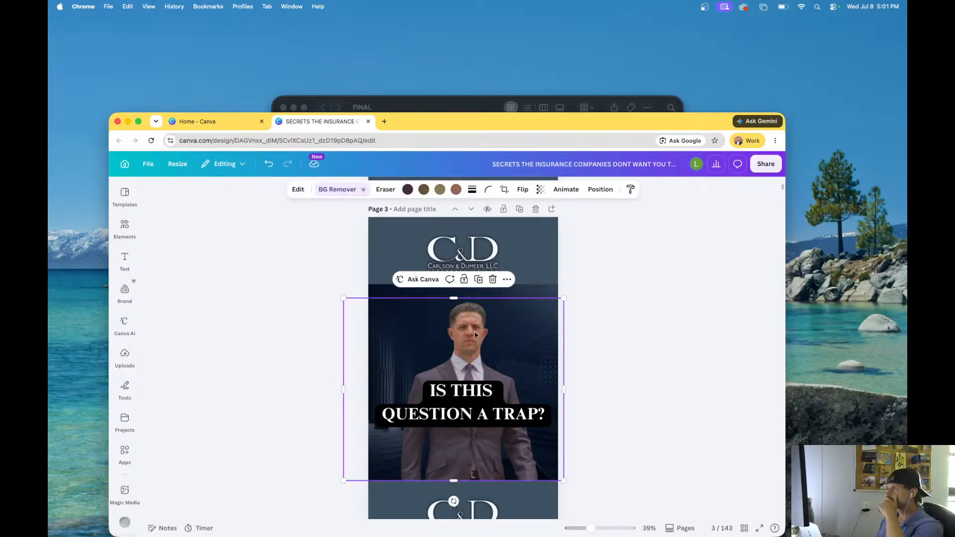
pyautogui.click(297, 191)
pyautogui.click(165, 309)
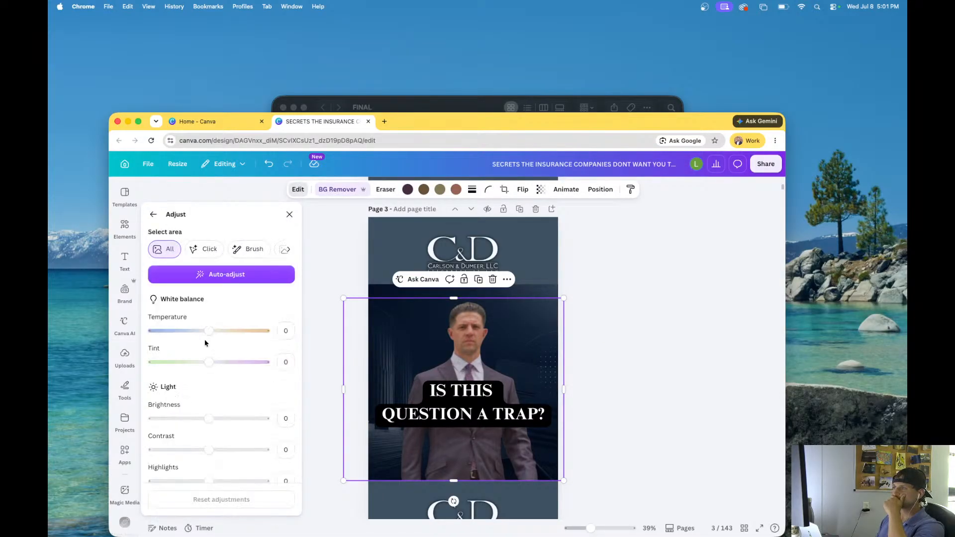
pyautogui.moveTo(207, 417); pyautogui.dragTo(223, 419)
pyautogui.scroll(-10, 208, 441)
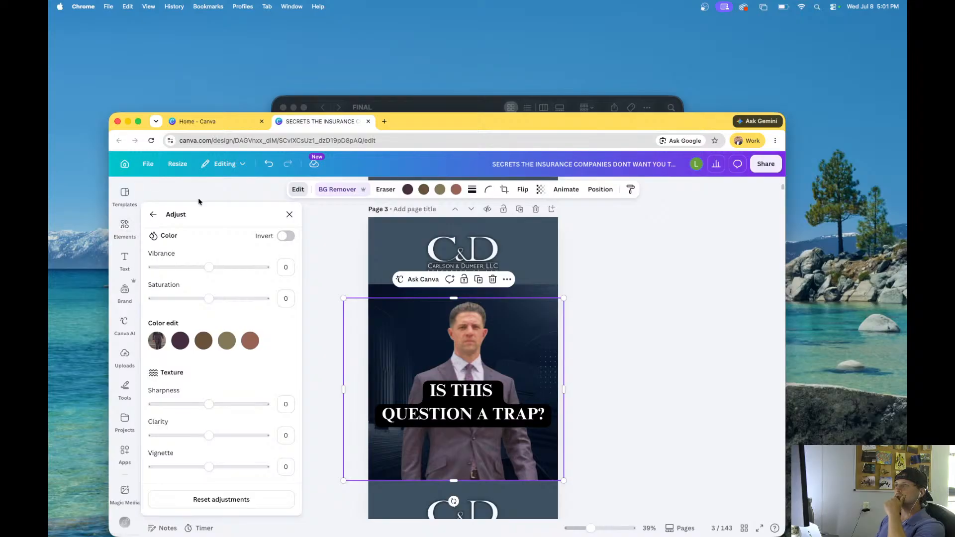
# - Look through the image editing tools available for the suited man's cutout
pyautogui.click(298, 190)
pyautogui.click(300, 191)
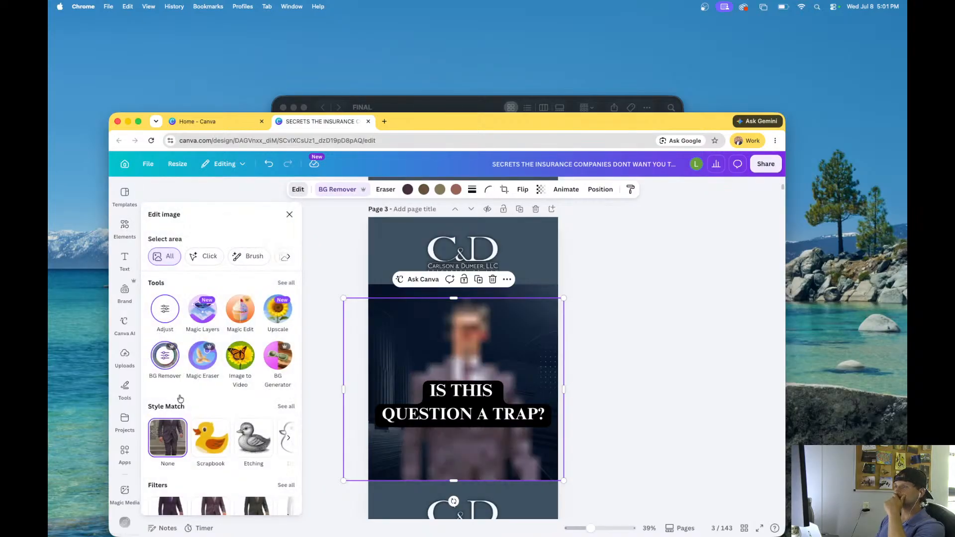
pyautogui.scroll(-4, 194, 438)
pyautogui.scroll(4, 194, 397)
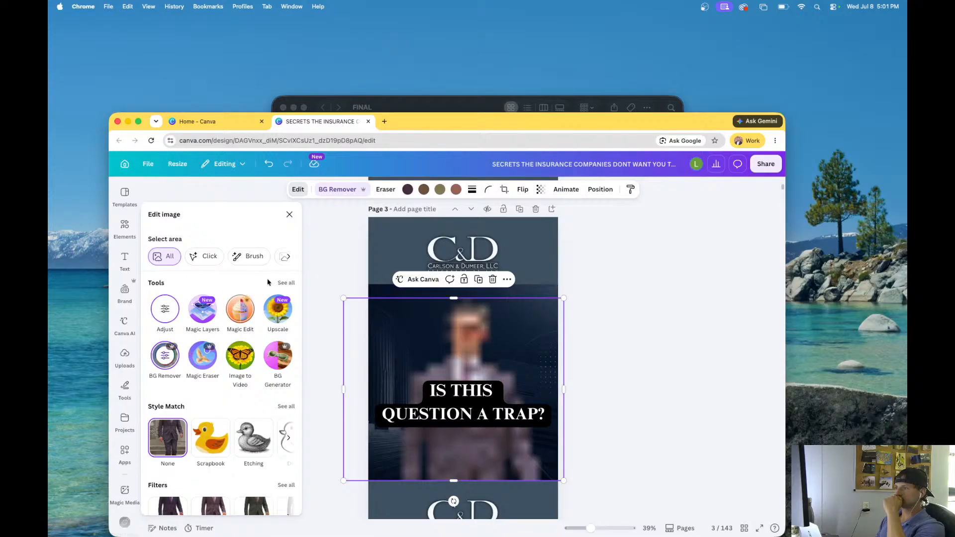
pyautogui.click(286, 283)
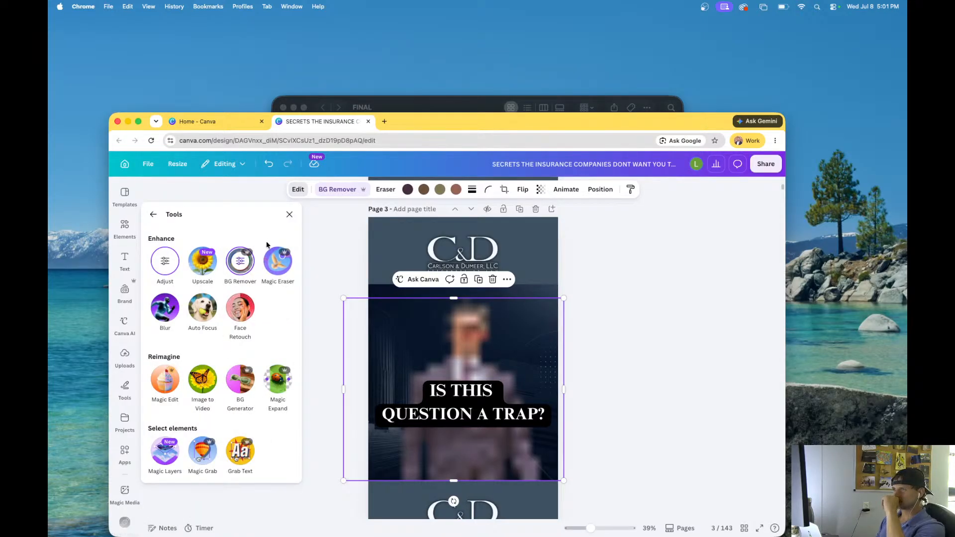
pyautogui.click(288, 214)
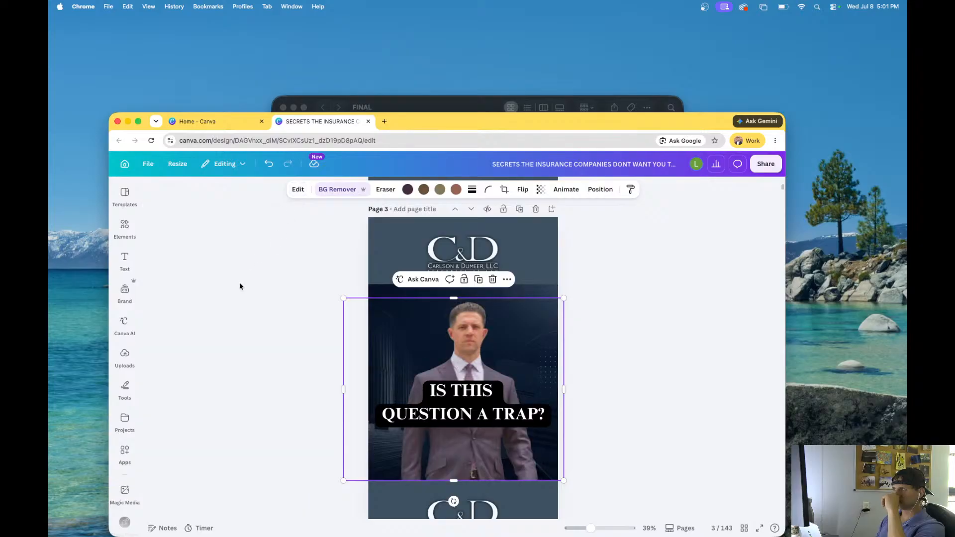
pyautogui.click(298, 189)
pyautogui.scroll(-1, 204, 365)
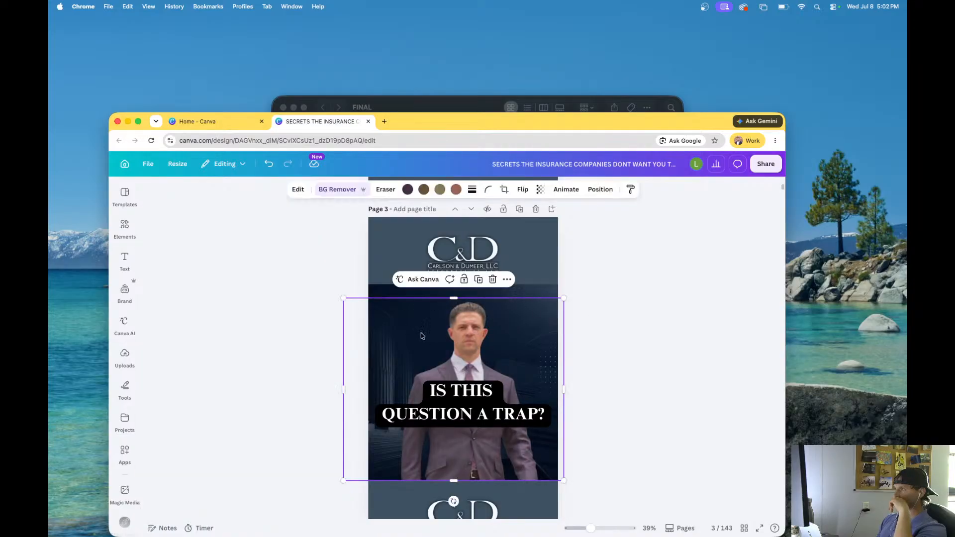
# - Extend the suited man's cutout frame slightly to the left so that he stands centred on the page
pyautogui.moveTo(343, 389); pyautogui.dragTo(332, 389)
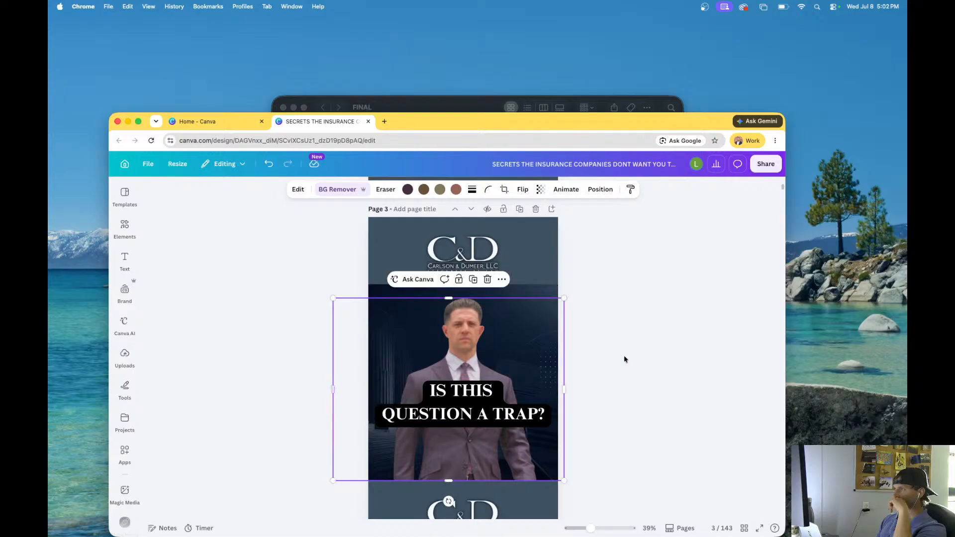
pyautogui.click(657, 355)
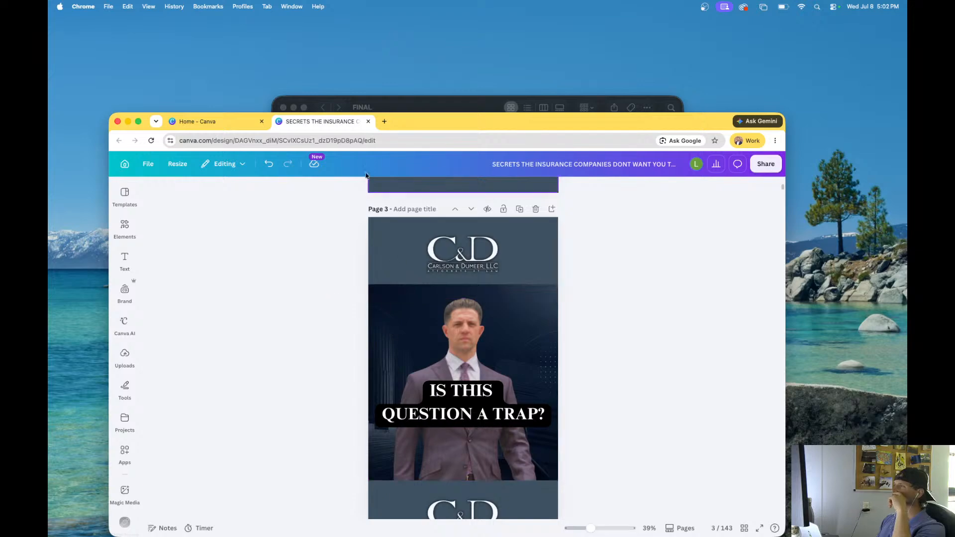
# - Search Google Images for "courthouse middletown ct" in a new browser tab
pyautogui.click(383, 122)
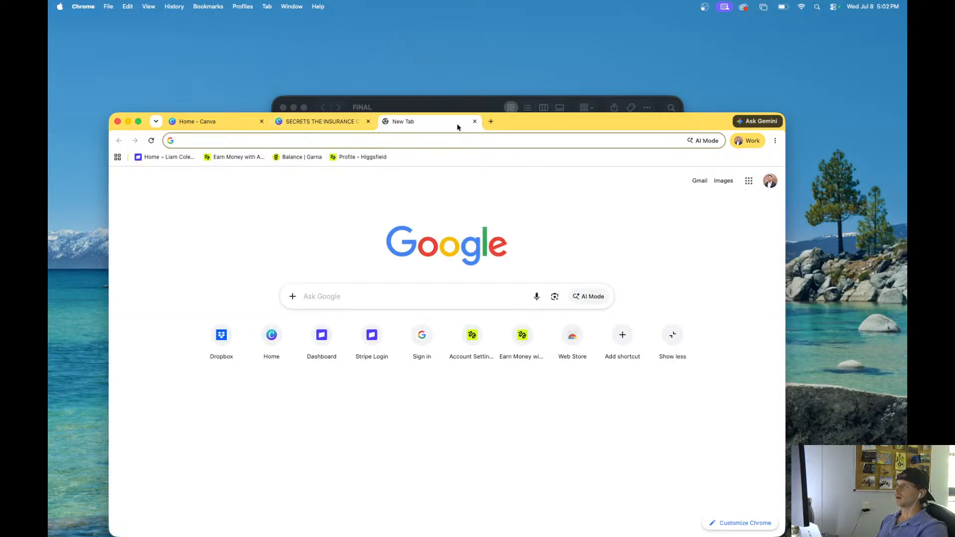
pyautogui.click(475, 122)
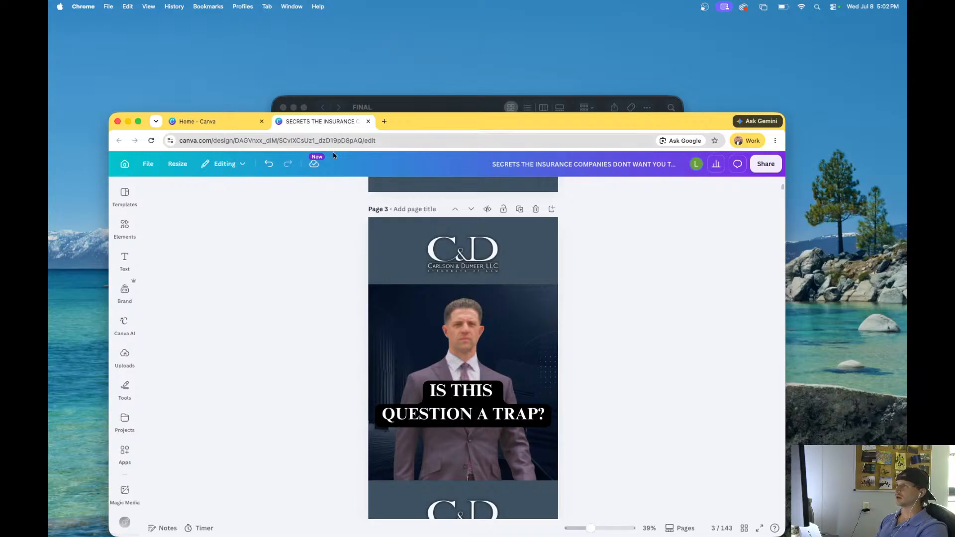
pyautogui.click(384, 122)
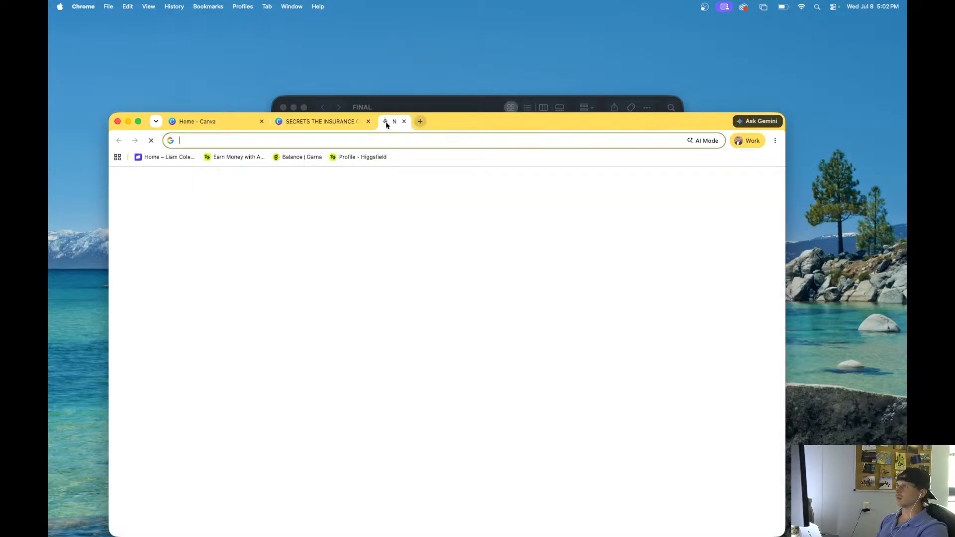
pyautogui.write('courthouse ')
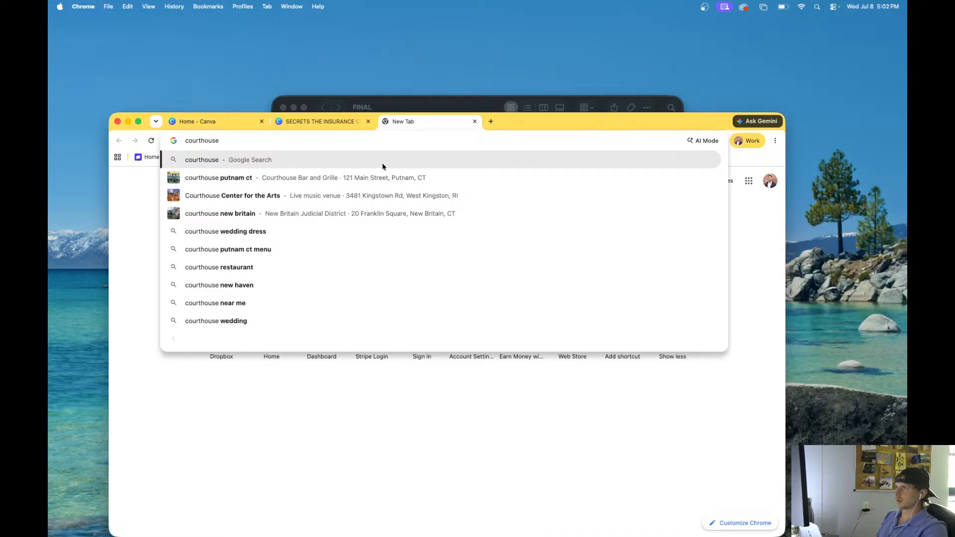
pyautogui.write('middletown')
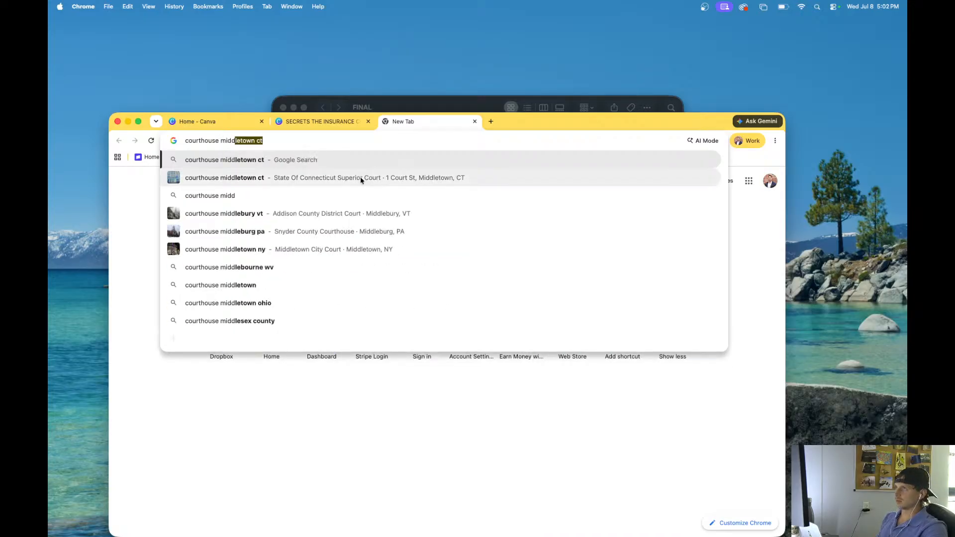
pyautogui.click(360, 178)
pyautogui.click(288, 204)
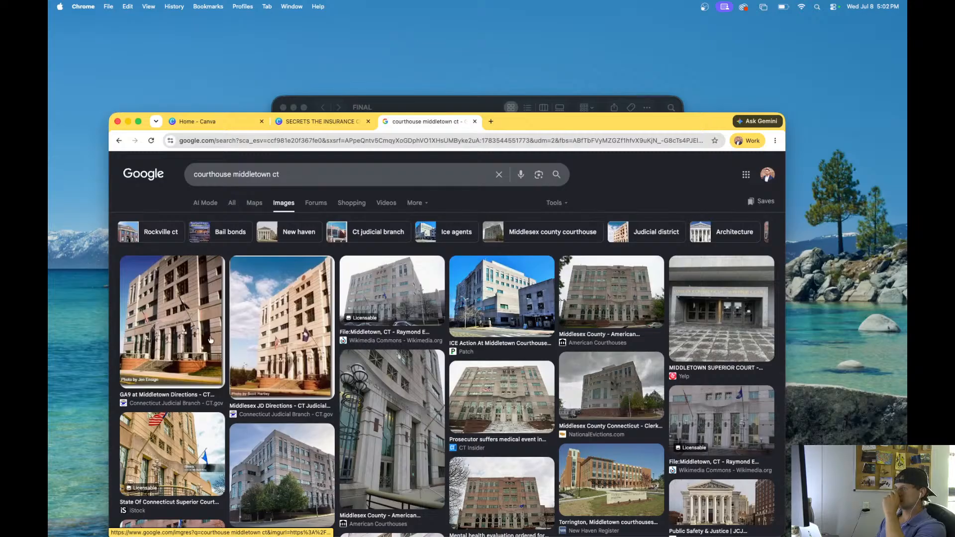
# - Compare the Middletown courthouse photos in the image results and save the Wikimedia Commons one to the Desktop
pyautogui.scroll(-1, 448, 367)
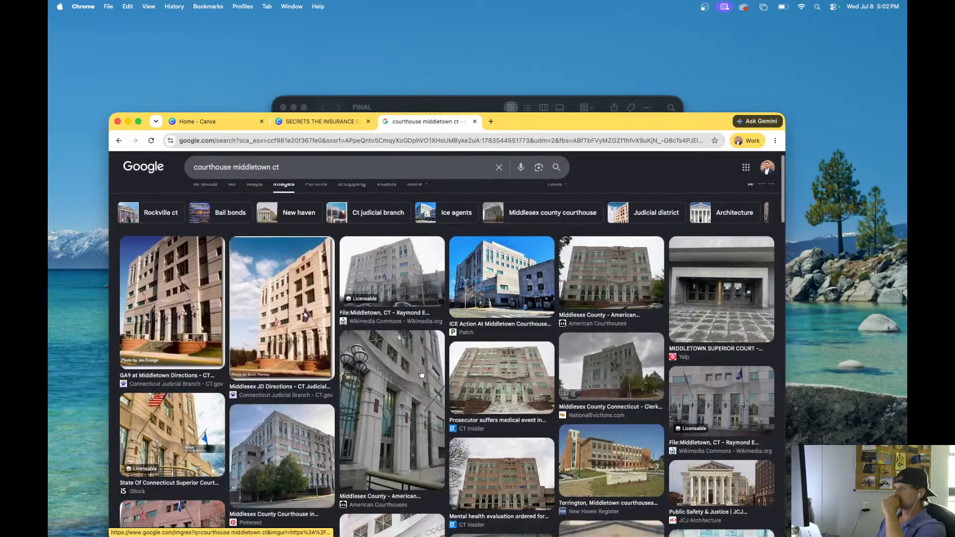
pyautogui.scroll(-1, 338, 403)
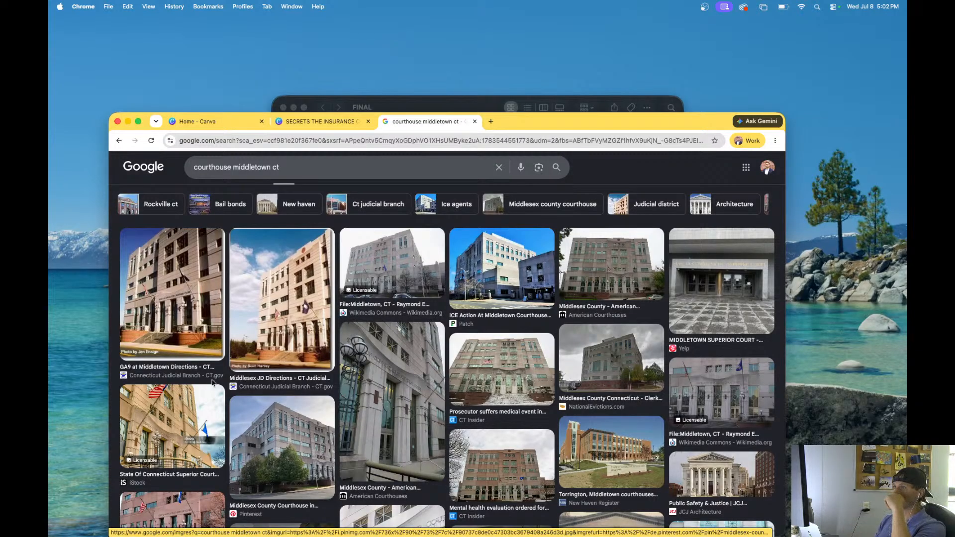
pyautogui.click(184, 302)
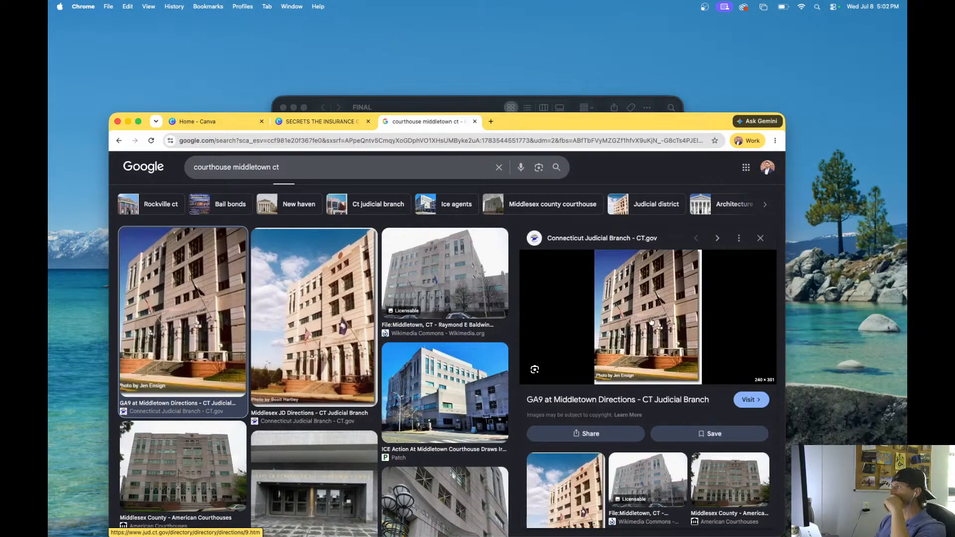
pyautogui.scroll(-3, 650, 321)
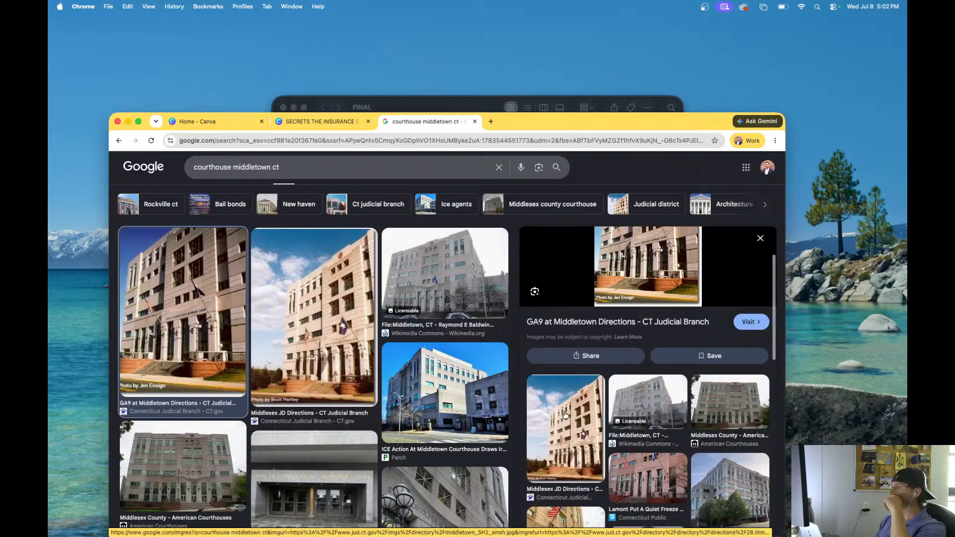
pyautogui.click(565, 415)
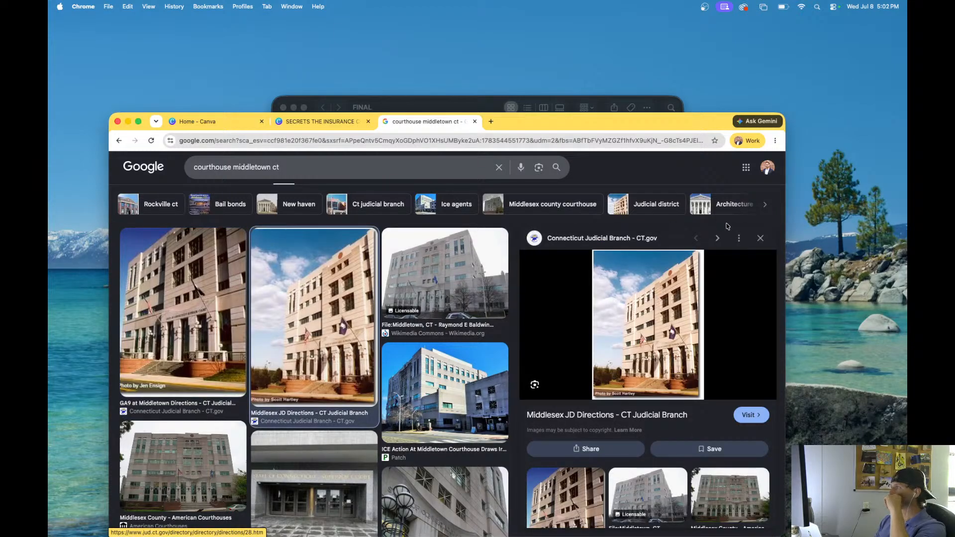
pyautogui.click(759, 239)
pyautogui.click(445, 274)
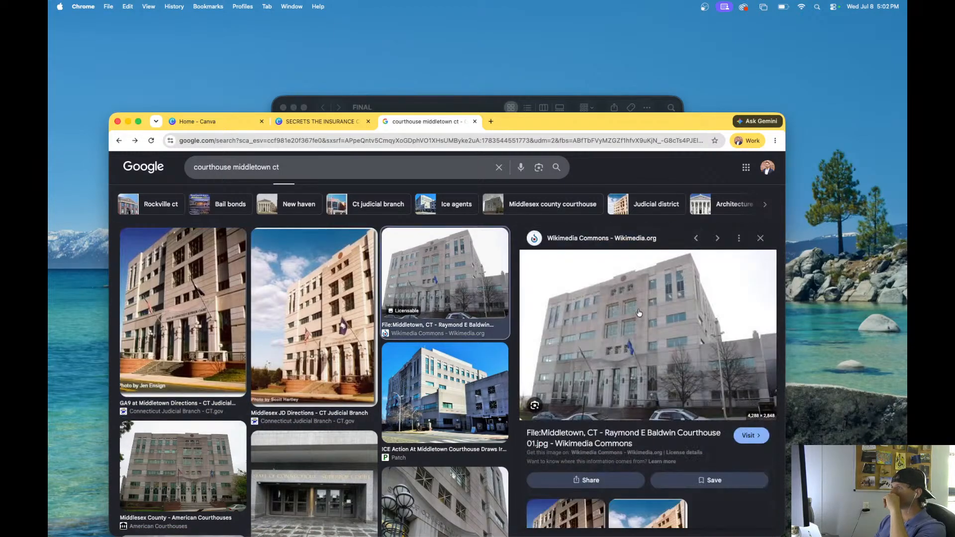
pyautogui.rightClick(661, 316)
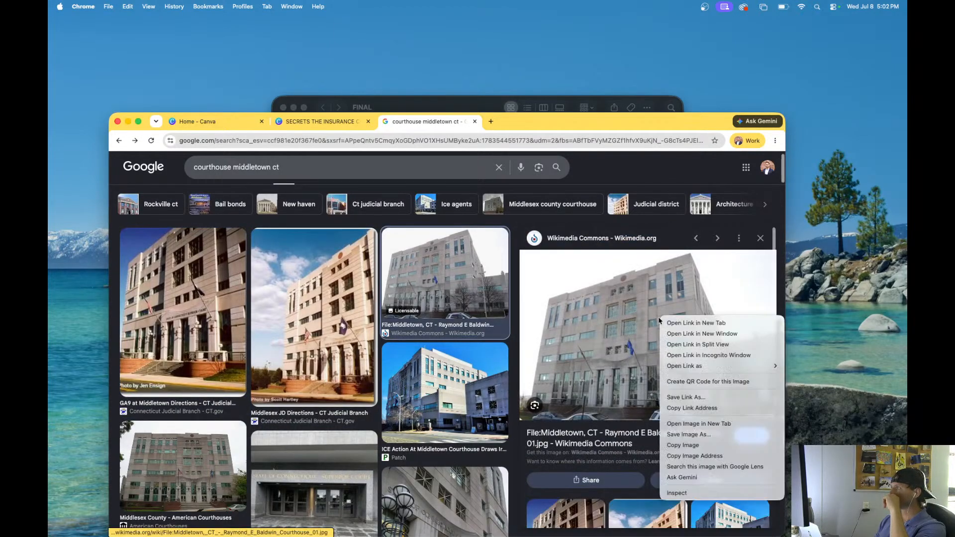
pyautogui.click(690, 434)
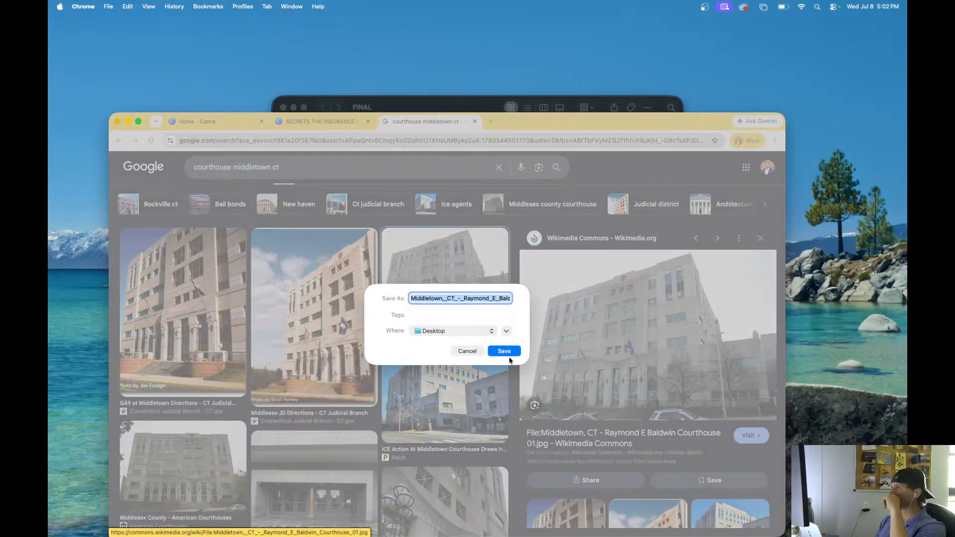
pyautogui.click(509, 351)
# - Place the saved courthouse photo on page 3, enlarge it to fill the area between the logo bands, and layer it behind the suited man
pyautogui.click(309, 122)
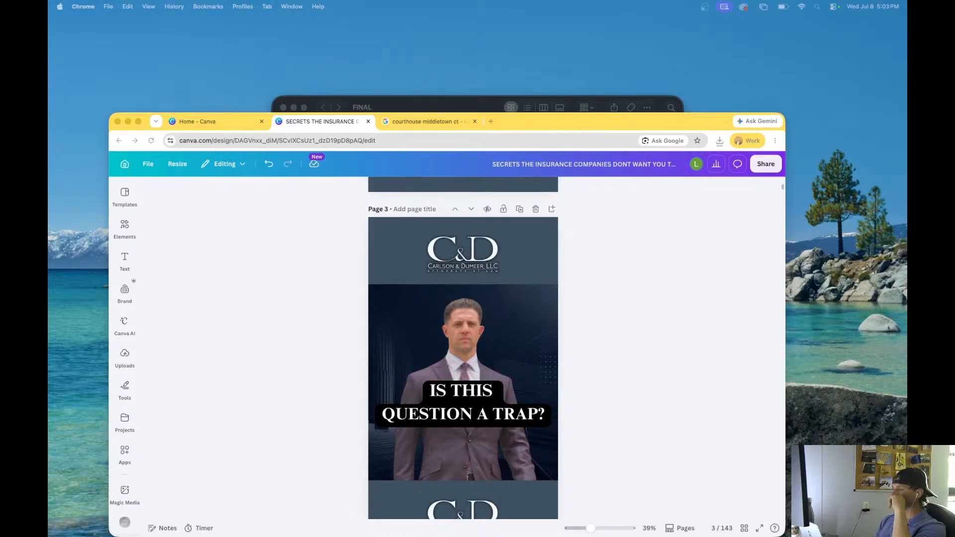
pyautogui.moveTo(625, 534); pyautogui.dragTo(307, 282)
pyautogui.moveTo(531, 432); pyautogui.dragTo(606, 480)
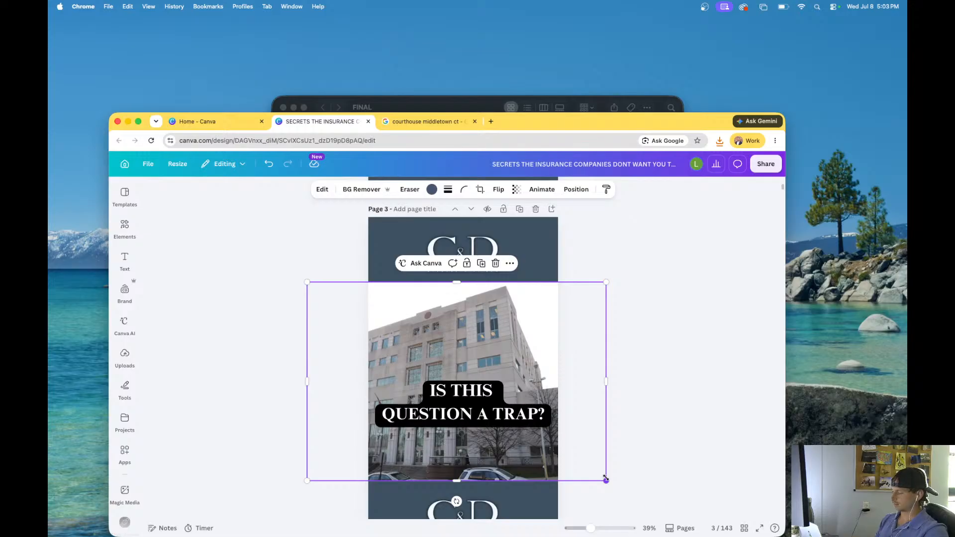
pyautogui.click(588, 343)
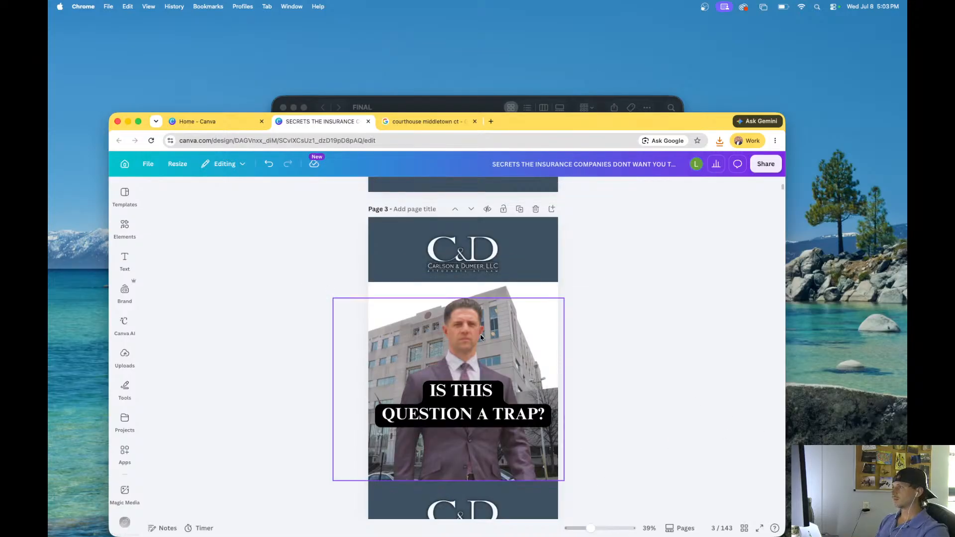
pyautogui.click(501, 334)
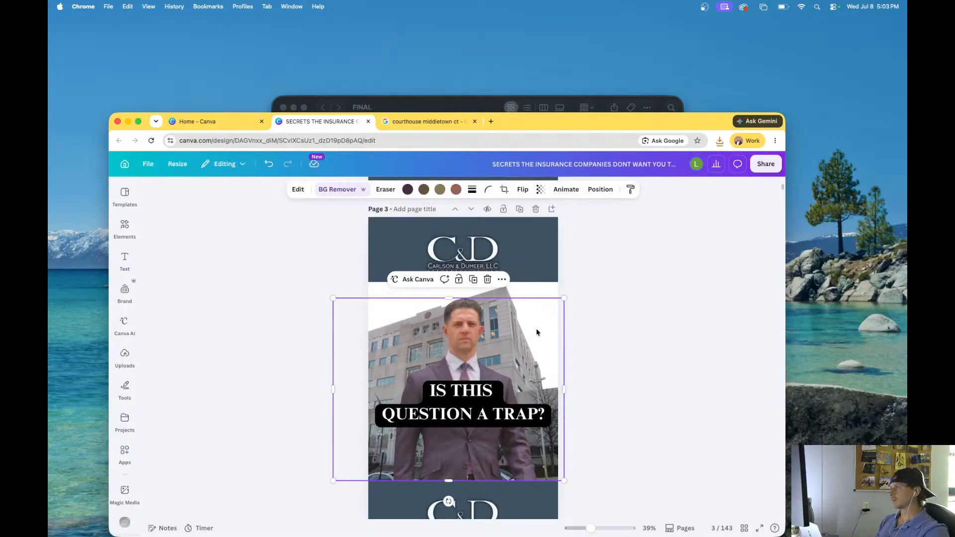
pyautogui.press('Escape')
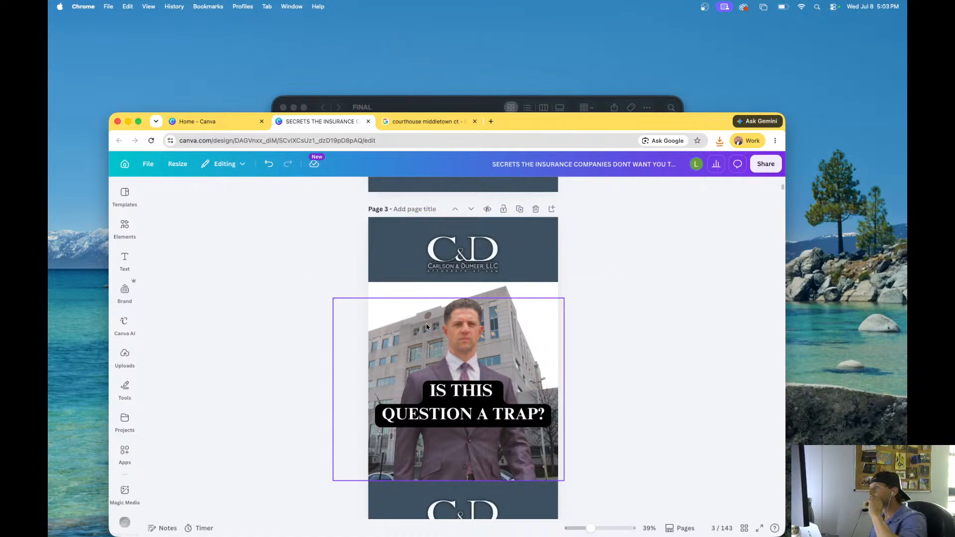
# - Try a smaller size and a position further left for the suited man's cutout, and undo the changes
pyautogui.click(400, 315)
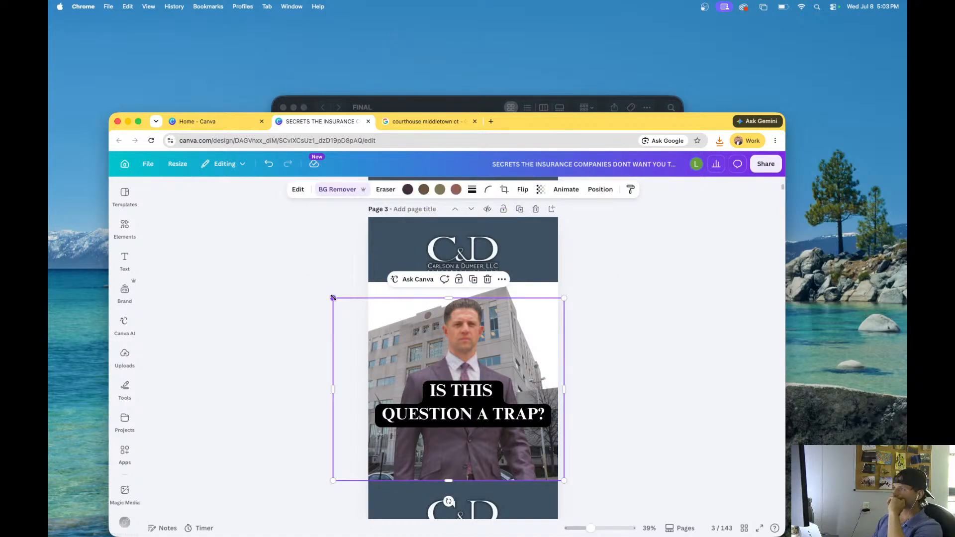
pyautogui.moveTo(333, 297); pyautogui.dragTo(352, 312)
pyautogui.moveTo(481, 337); pyautogui.dragTo(437, 337)
pyautogui.press('super+z')
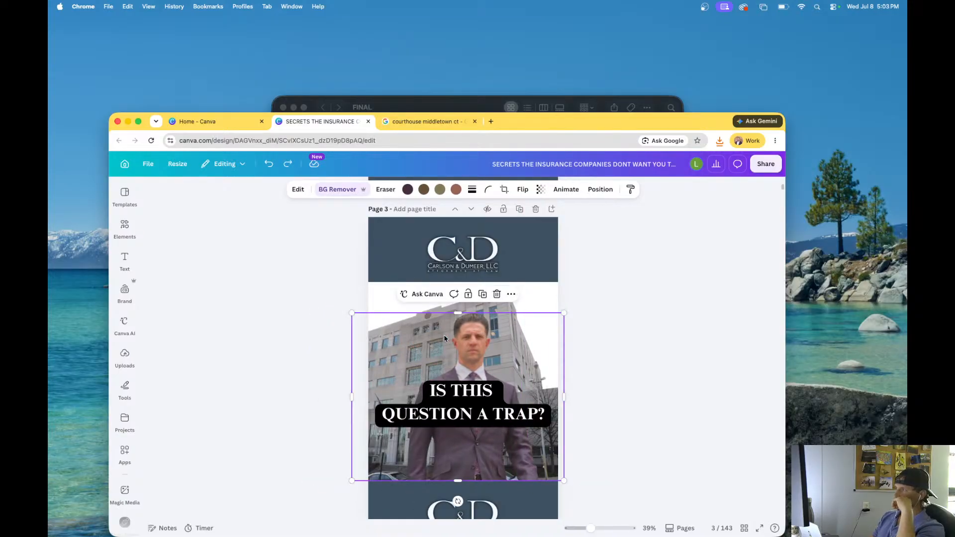
pyautogui.press('super+z')
pyautogui.click(637, 342)
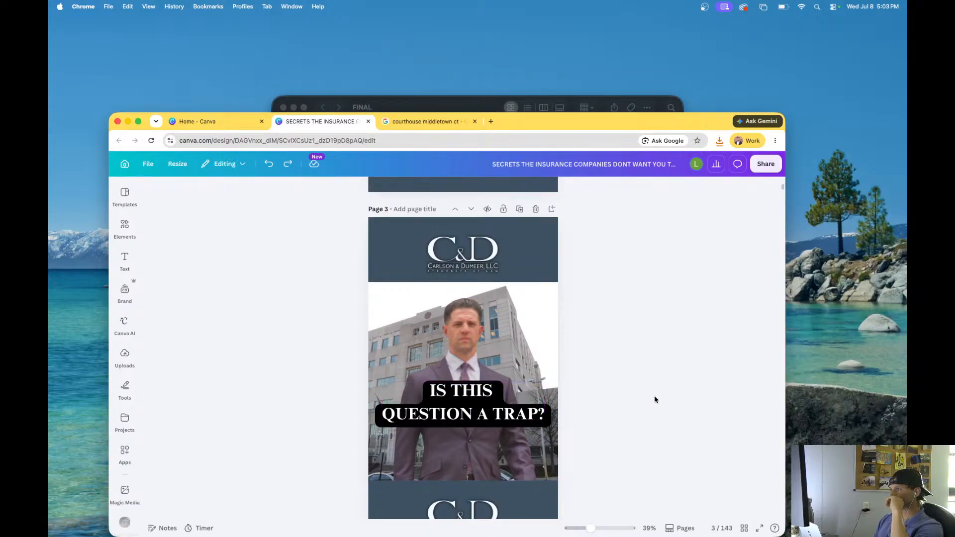
# - Move the "IS THIS QUESTION A TRAP?" title slightly up on page 3
pyautogui.moveTo(482, 404); pyautogui.dragTo(482, 398)
pyautogui.click(622, 372)
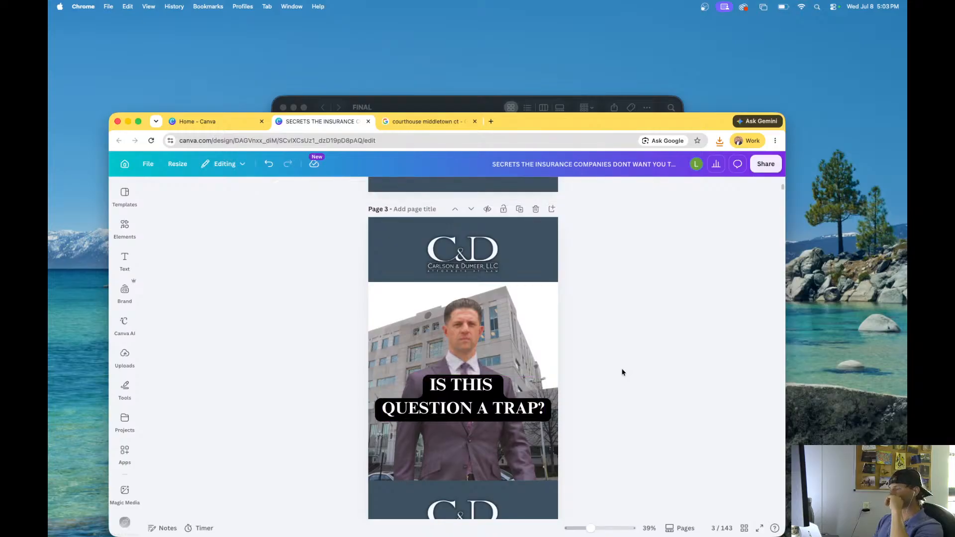
pyautogui.scroll(-2, 607, 372)
pyautogui.scroll(-3, 607, 373)
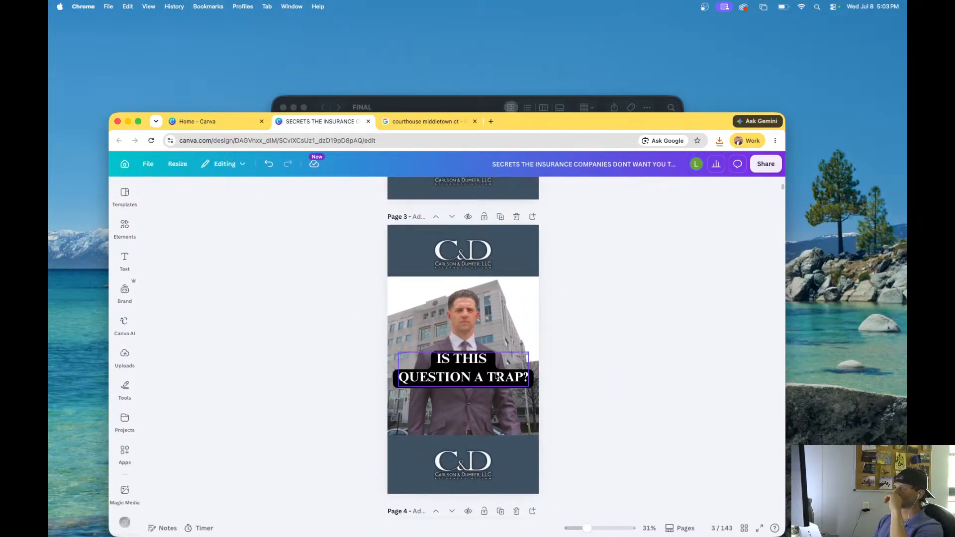
# - Download only the current page, page 3, as a PNG
pyautogui.click(766, 164)
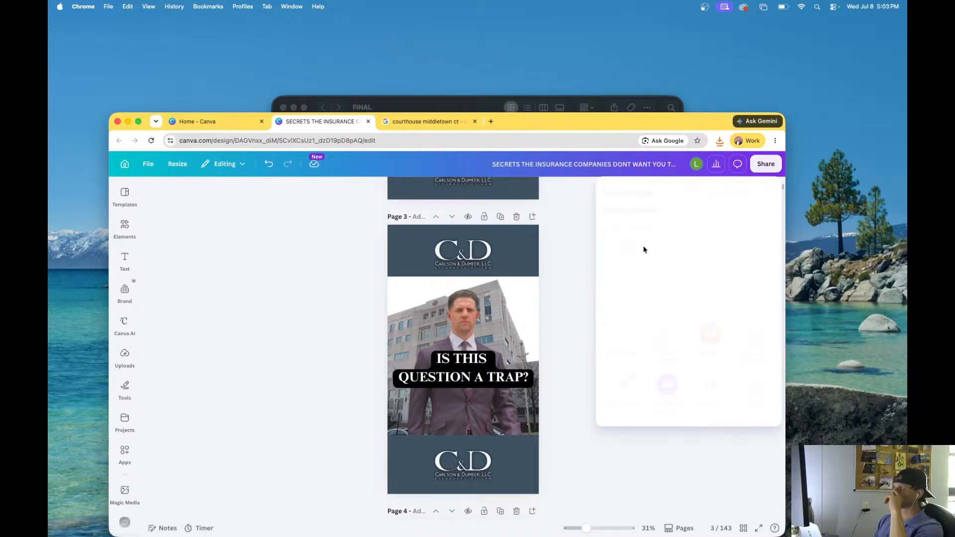
pyautogui.click(624, 371)
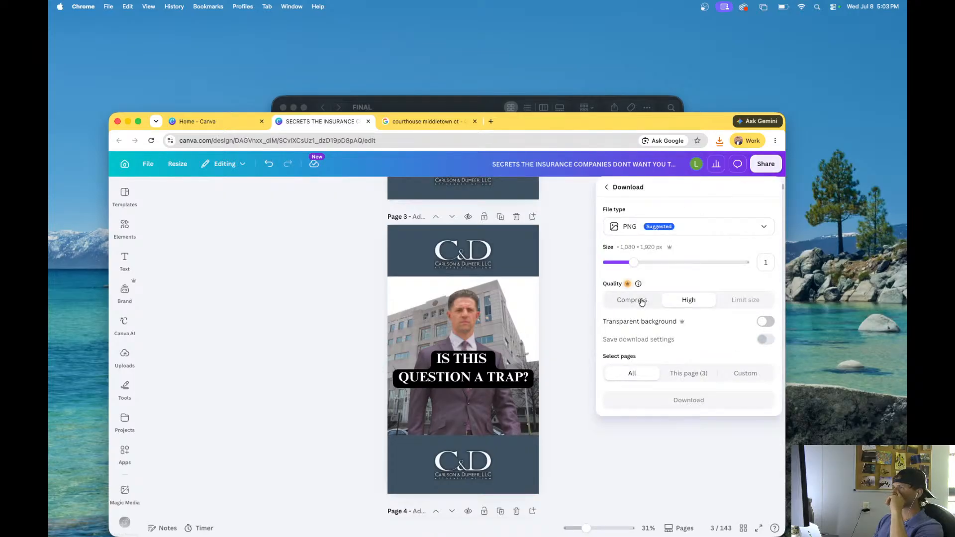
pyautogui.click(676, 373)
pyautogui.click(689, 400)
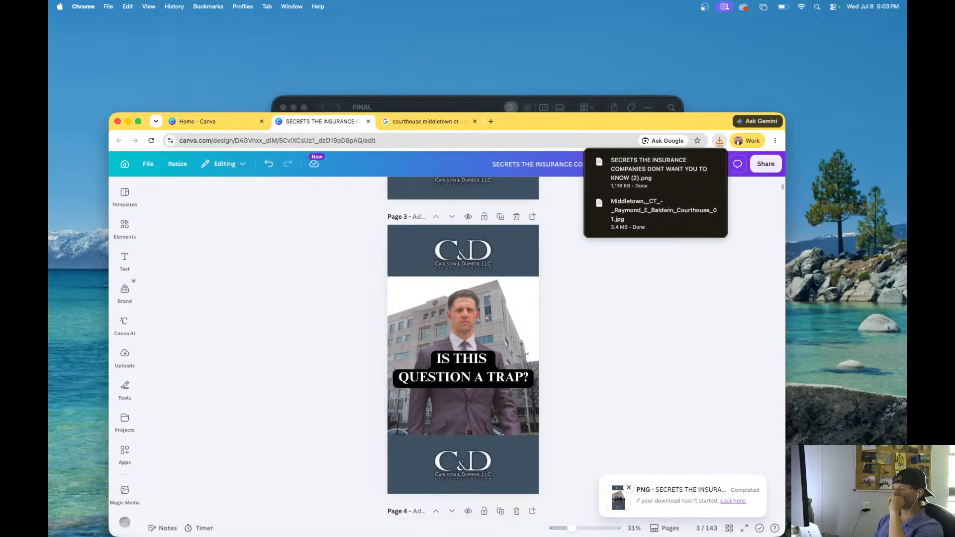
# - Switch to Messages, open the conversation containing the "THINK BEFORE YOU POST." cover, and move its window off the Canva page
pyautogui.click(301, 522)
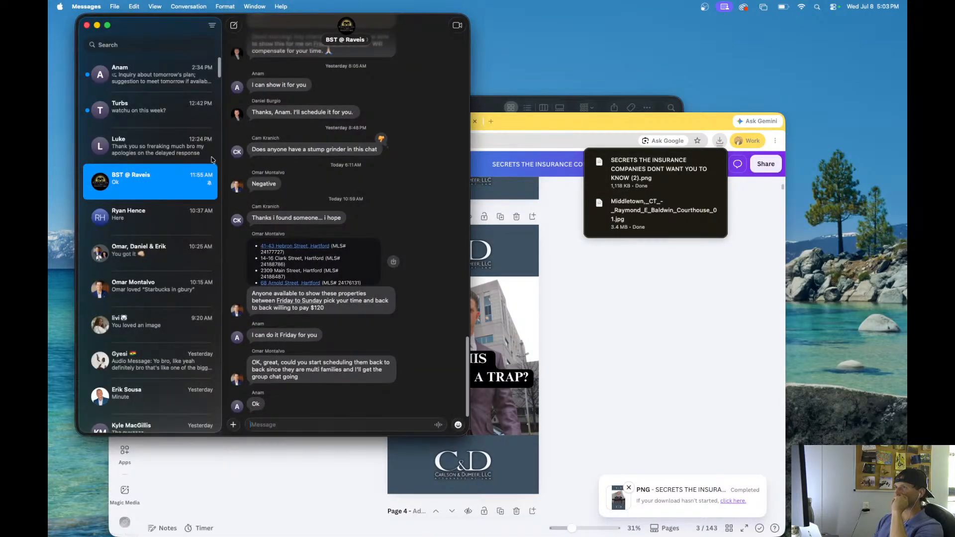
pyautogui.moveTo(222, 156); pyautogui.dragTo(195, 153)
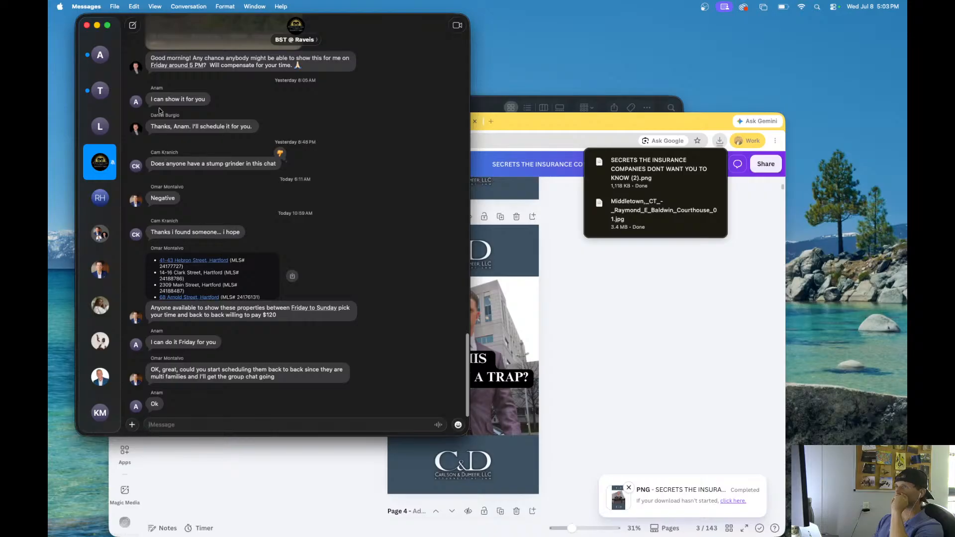
pyautogui.scroll(5, 145, 160)
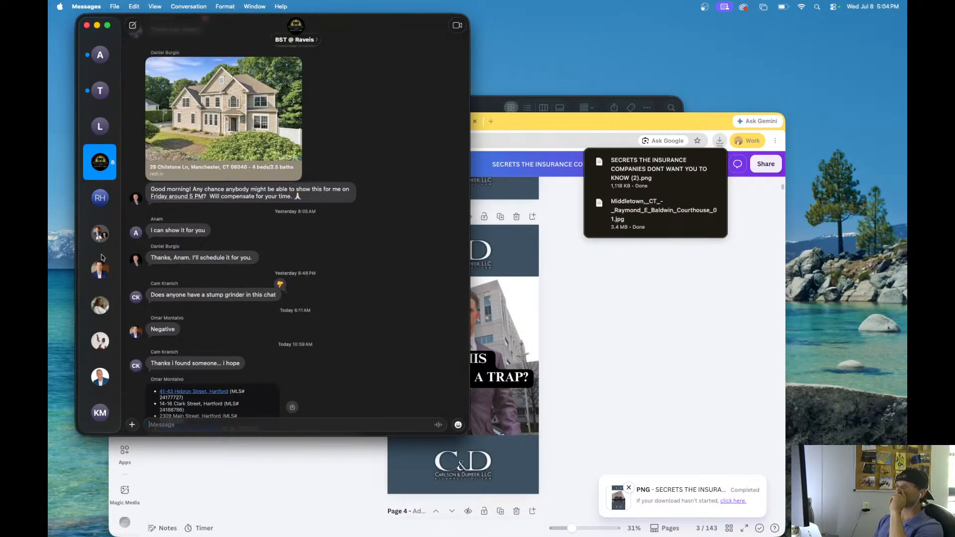
pyautogui.scroll(-8, 103, 258)
pyautogui.scroll(-5, 102, 315)
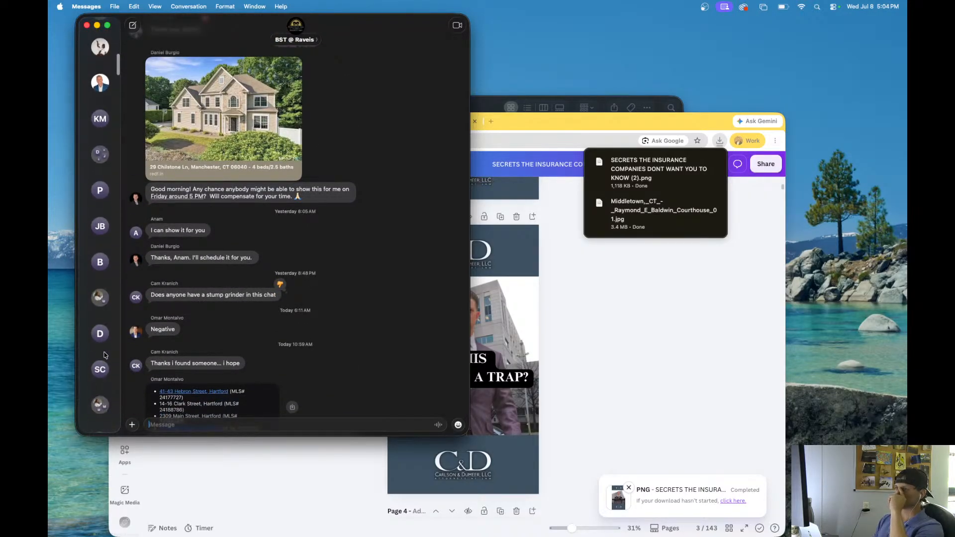
pyautogui.click(100, 346)
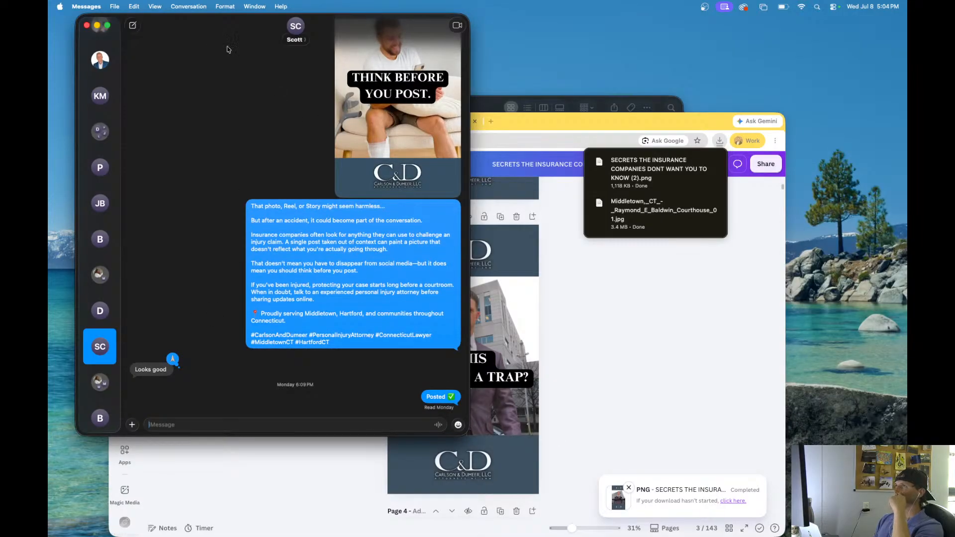
pyautogui.moveTo(204, 23); pyautogui.dragTo(402, 536)
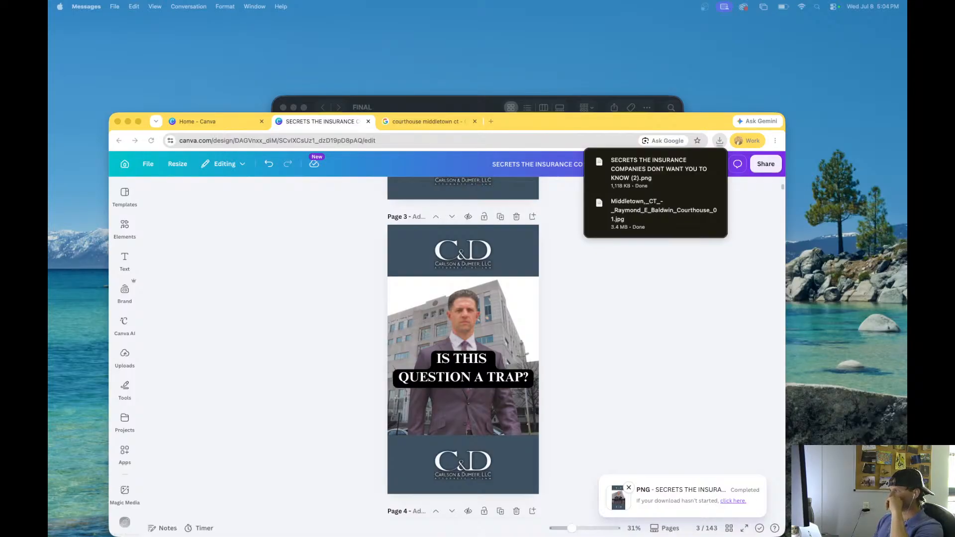
# - Open the downloaded cover PNG for viewing and bring up the browser's recent download history
pyautogui.click(682, 175)
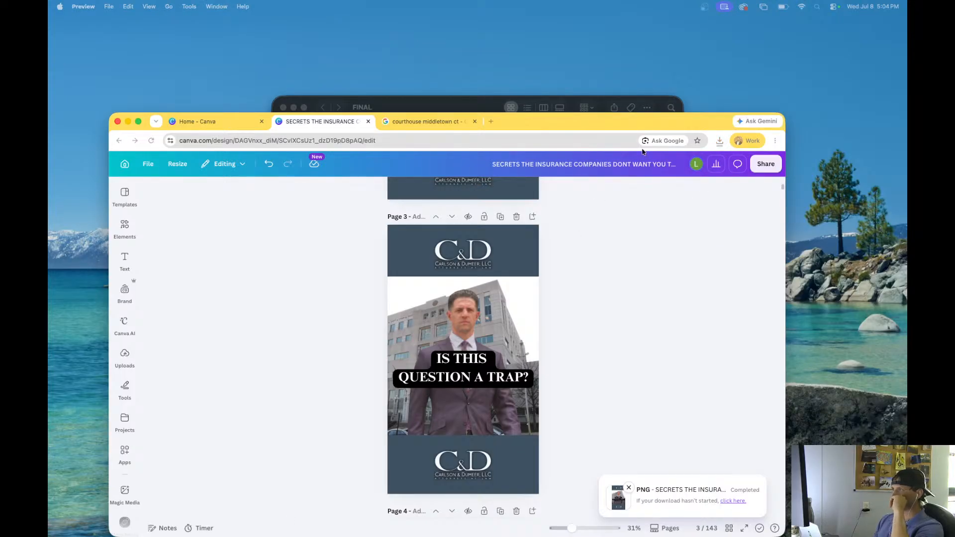
pyautogui.click(718, 140)
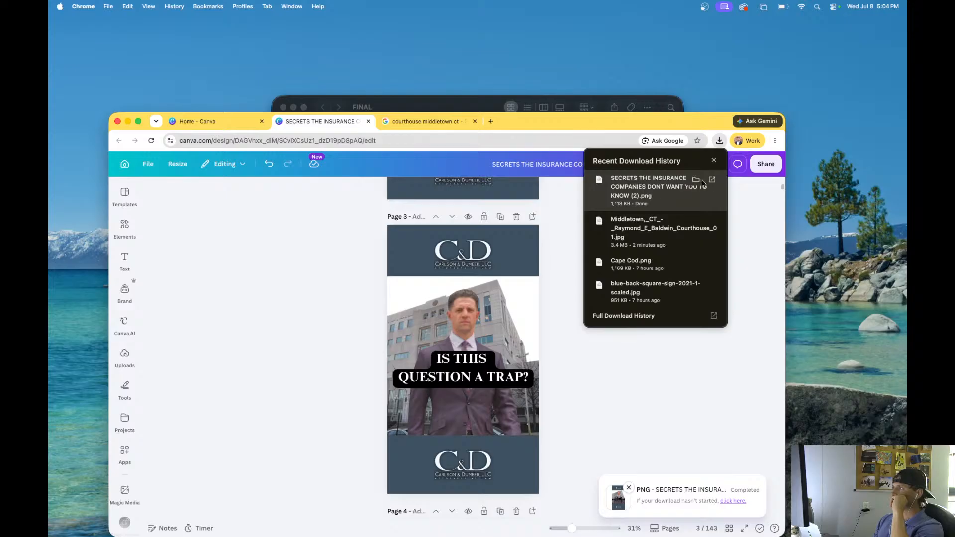
pyautogui.click(514, 287)
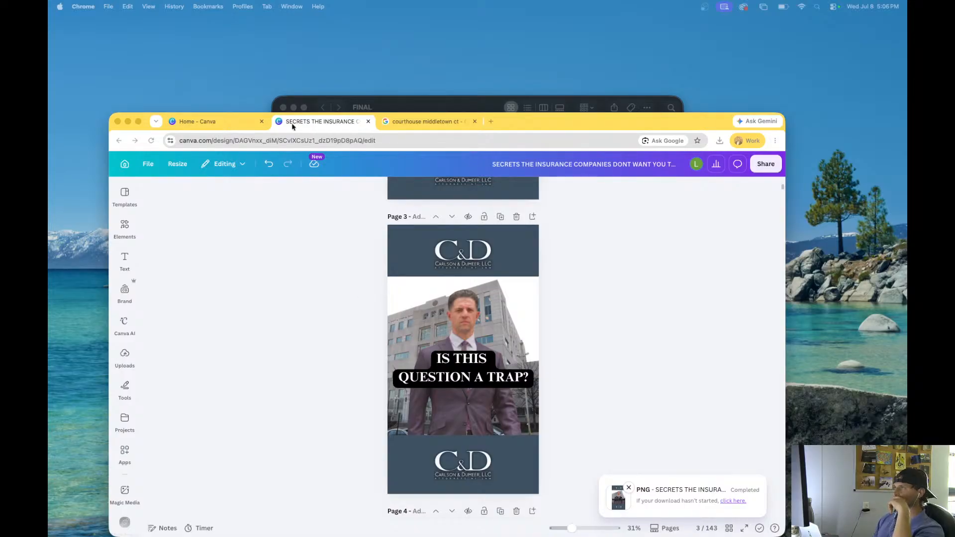
# - Check the open browser tabs and close both the browser window and the FINAL folder window
pyautogui.click(424, 123)
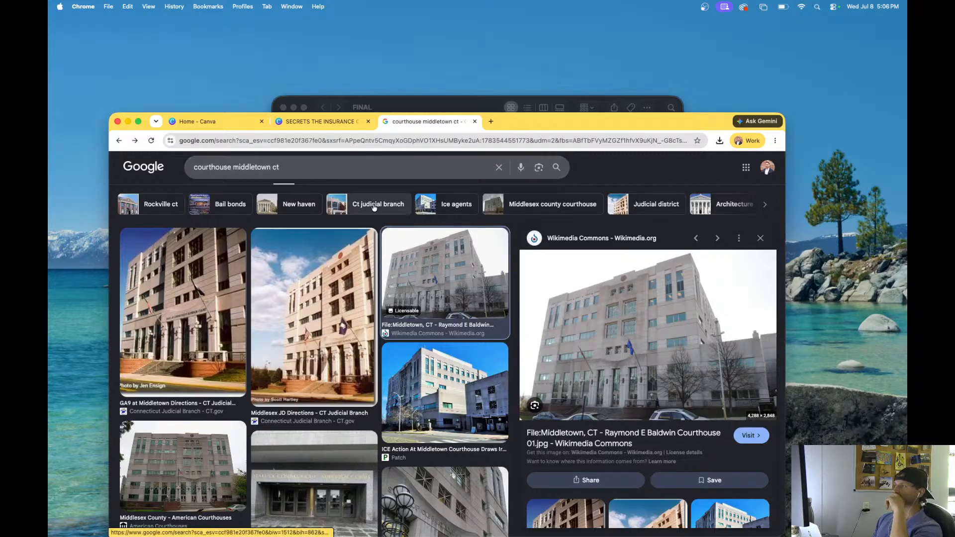
pyautogui.click(318, 122)
pyautogui.click(228, 124)
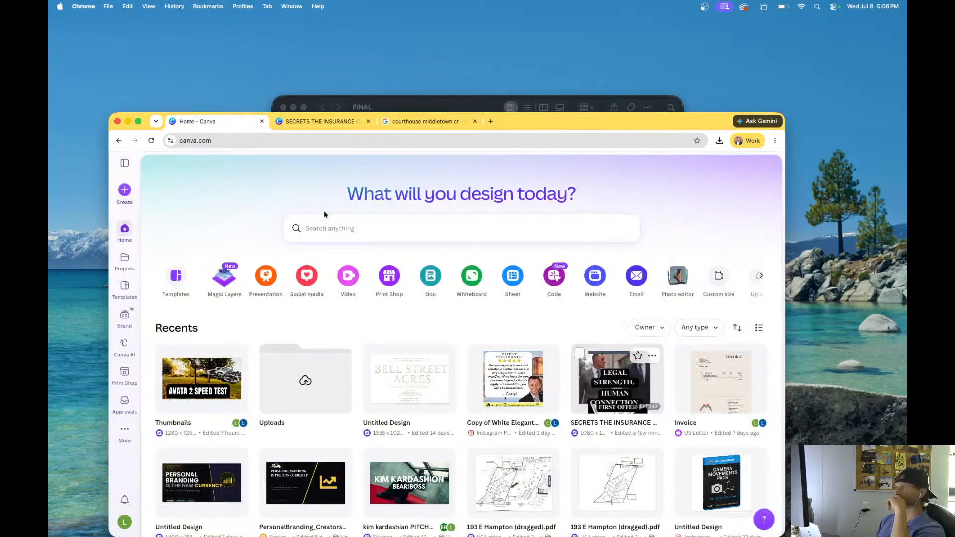
pyautogui.click(119, 123)
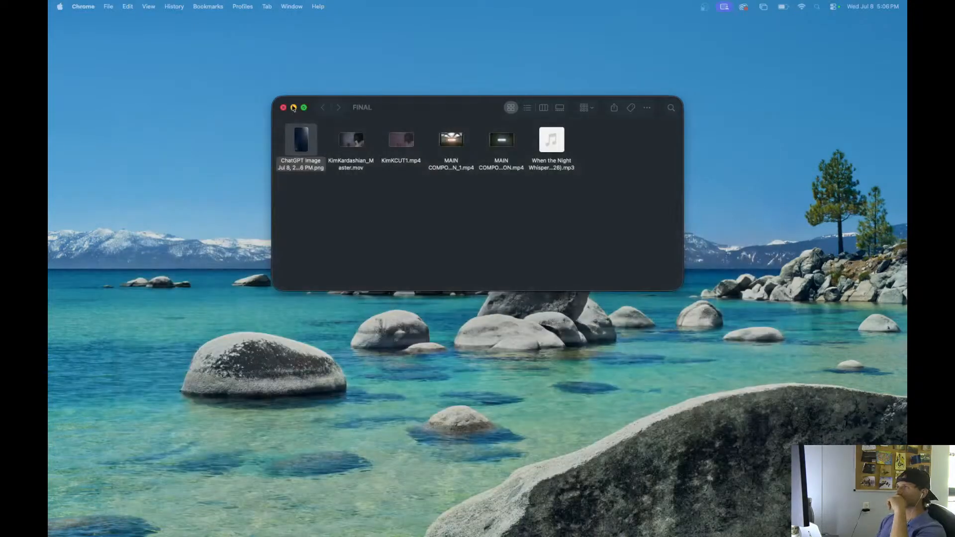
pyautogui.click(306, 144)
pyautogui.click(283, 107)
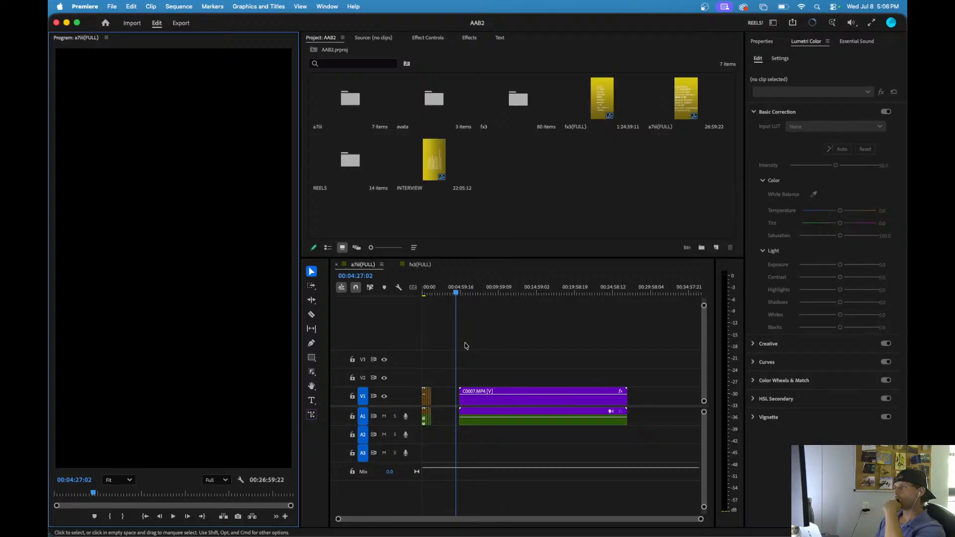
# - Display the fx3(FULL) sequence of the AAB2 project in the Premiere timeline
pyautogui.click(423, 265)
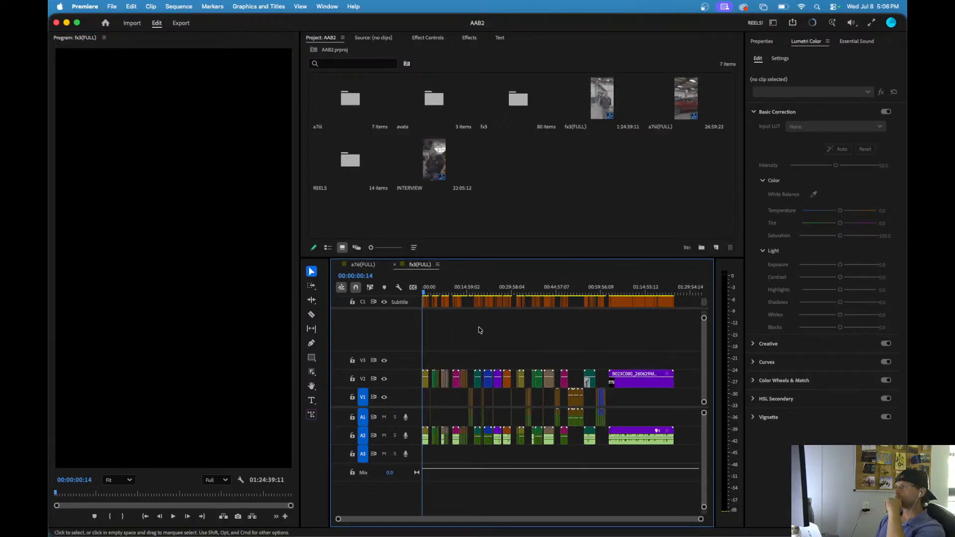
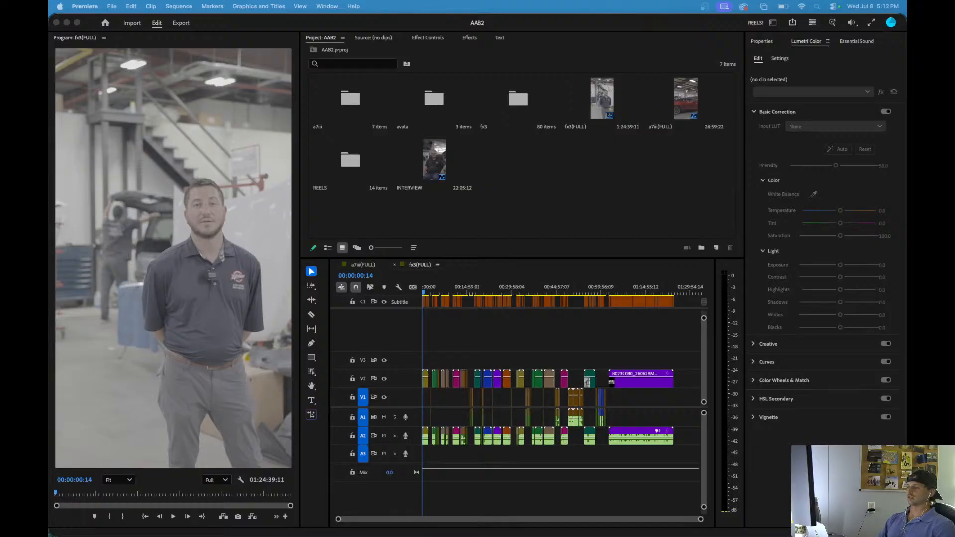
# - Switch to Chrome with the Canva home page and enlarge its window to cover most of the screen
pyautogui.moveTo(300, 397); pyautogui.dragTo(346, 76)
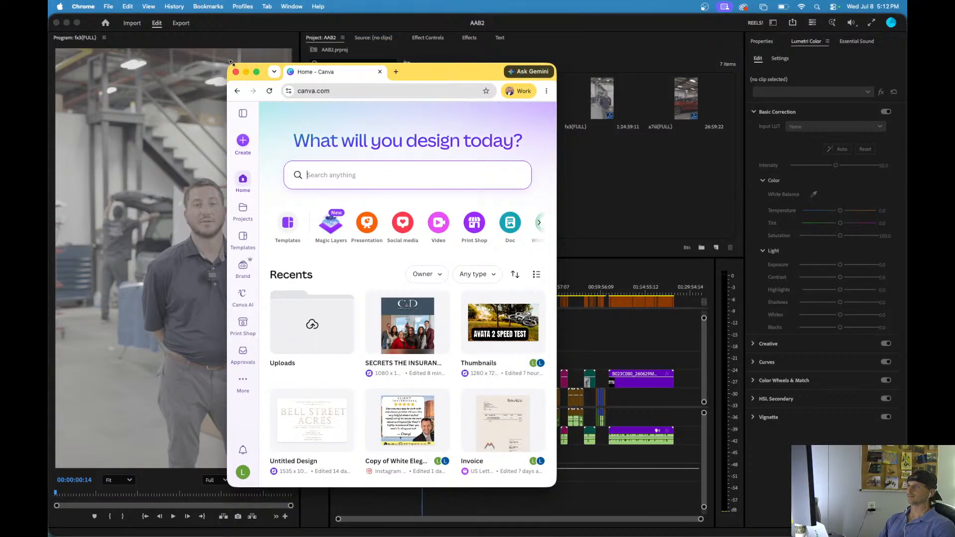
pyautogui.moveTo(228, 64); pyautogui.dragTo(48, 14)
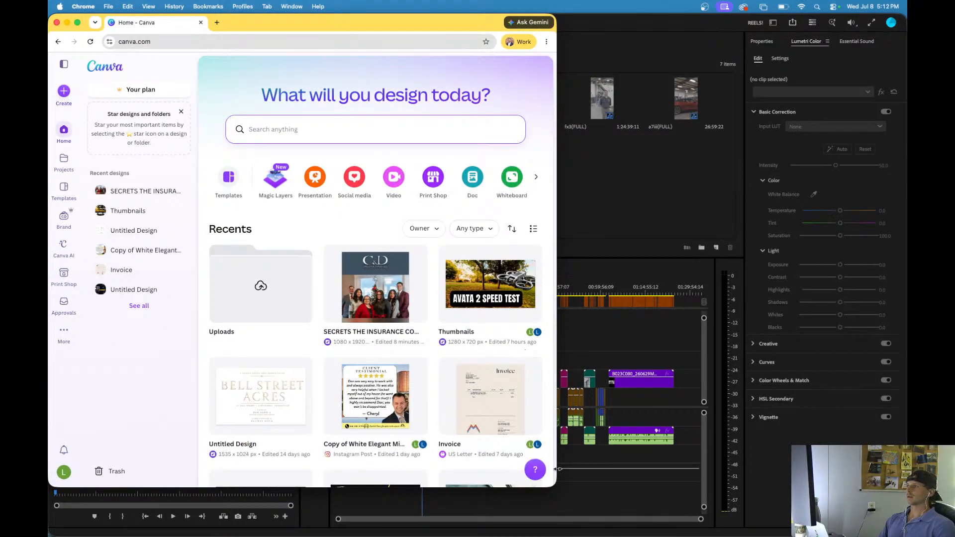
pyautogui.moveTo(556, 485); pyautogui.dragTo(840, 536)
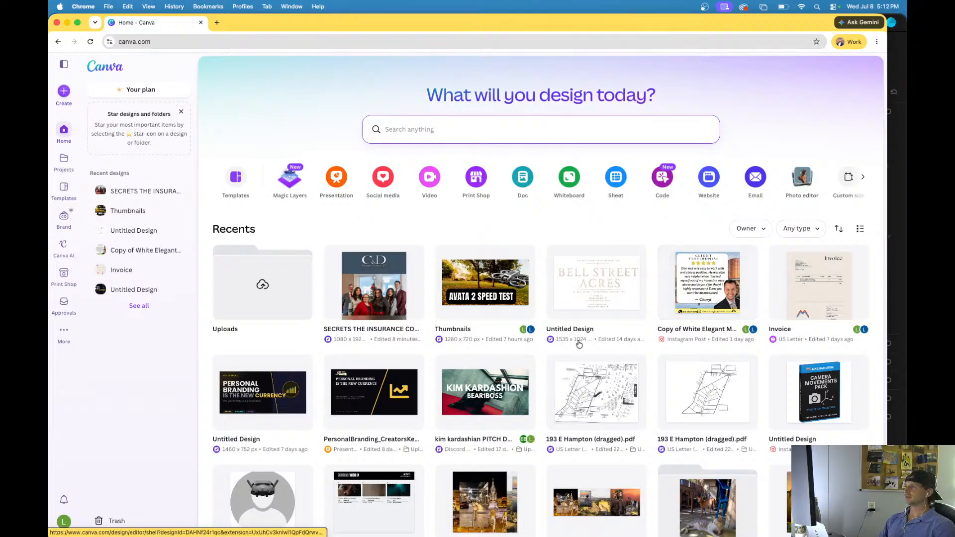
# - Open the "SECRETS THE INSURANCE COMPANIES..." design and go to the "IS THIS QUESTION A TRAP?" cover on page 3
pyautogui.click(369, 290)
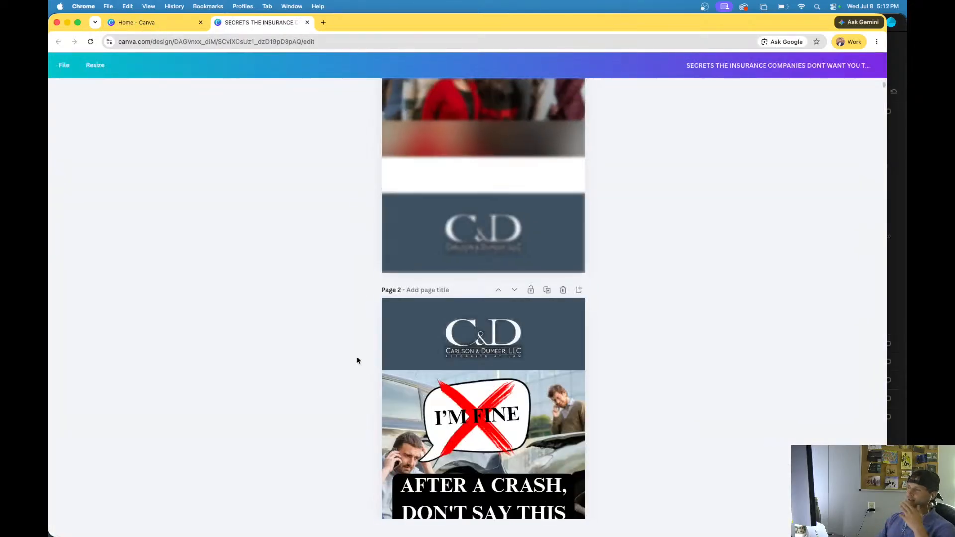
pyautogui.scroll(-5, 427, 322)
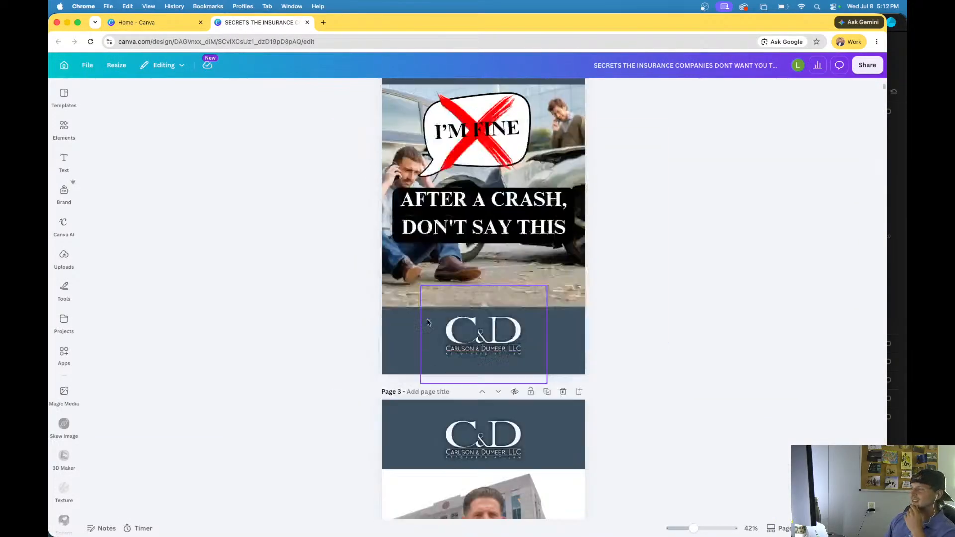
pyautogui.scroll(-5, 427, 322)
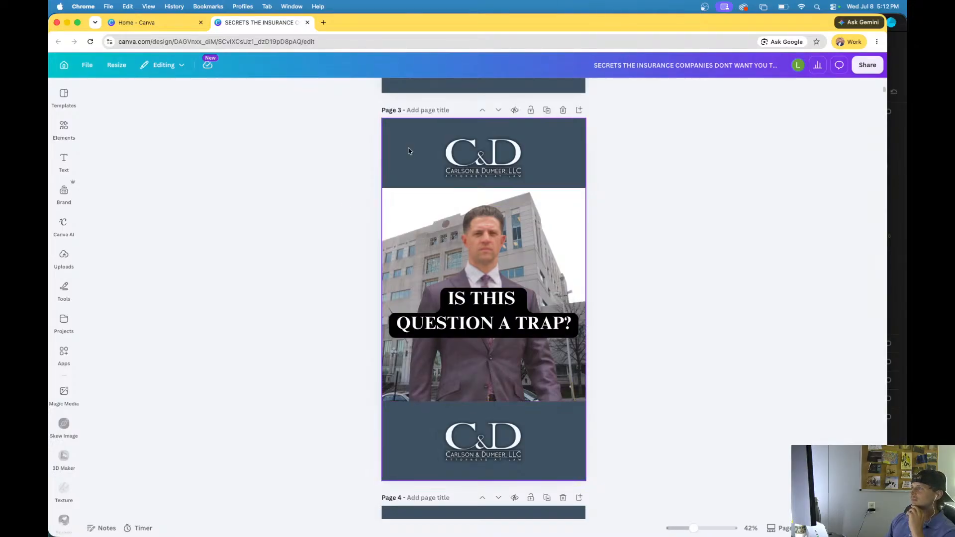
# - Search Google Images for "lawyer trap" in a new browser tab and look through the pictures for cover ideas
pyautogui.click(324, 22)
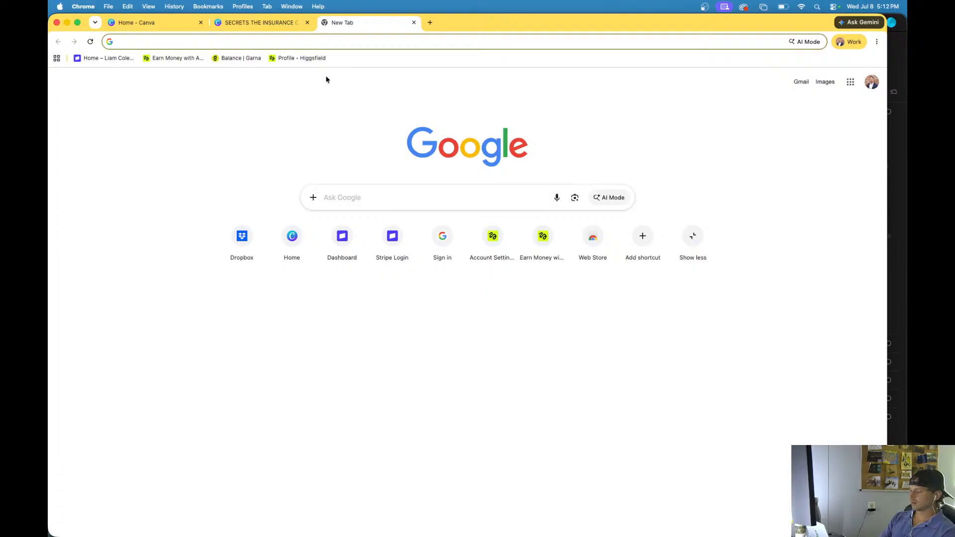
pyautogui.write('lawyer ')
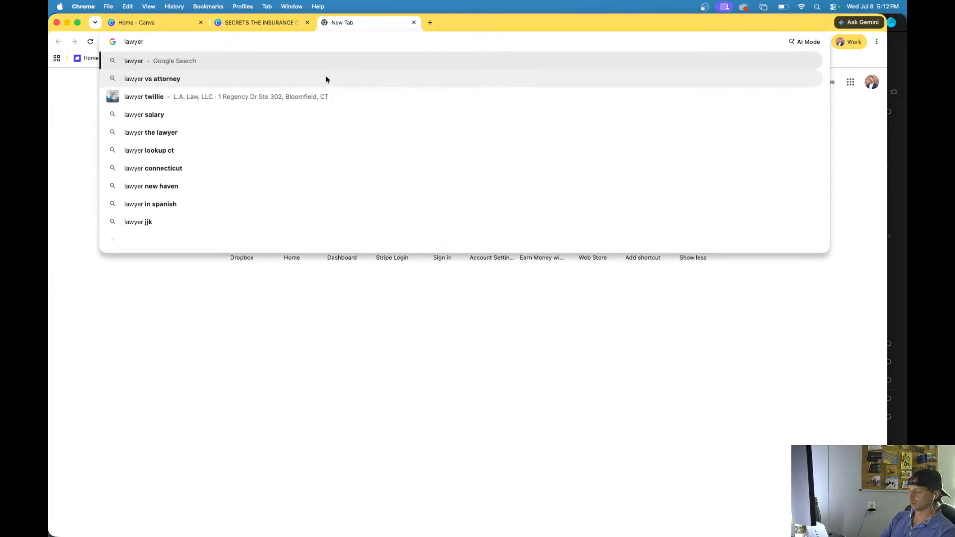
pyautogui.write('trap')
pyautogui.press('Return')
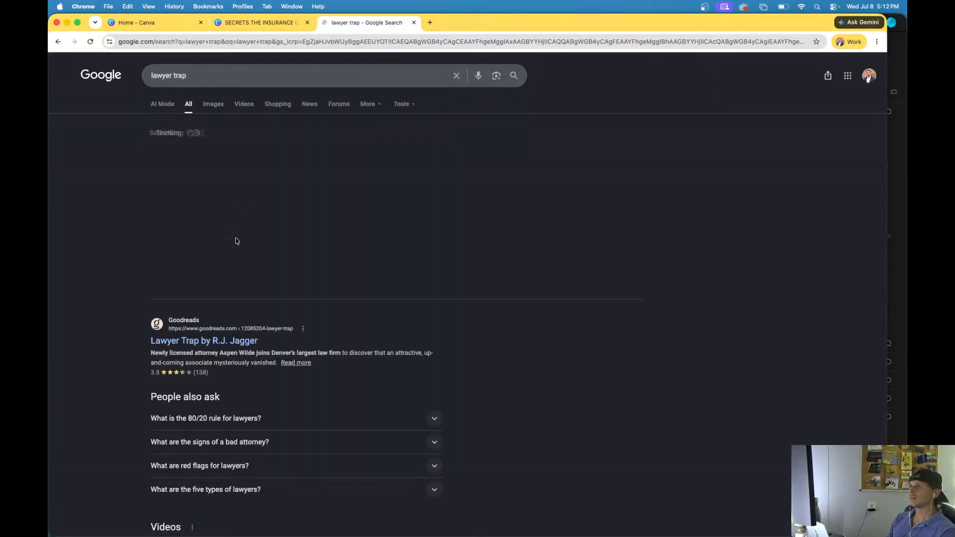
pyautogui.click(216, 107)
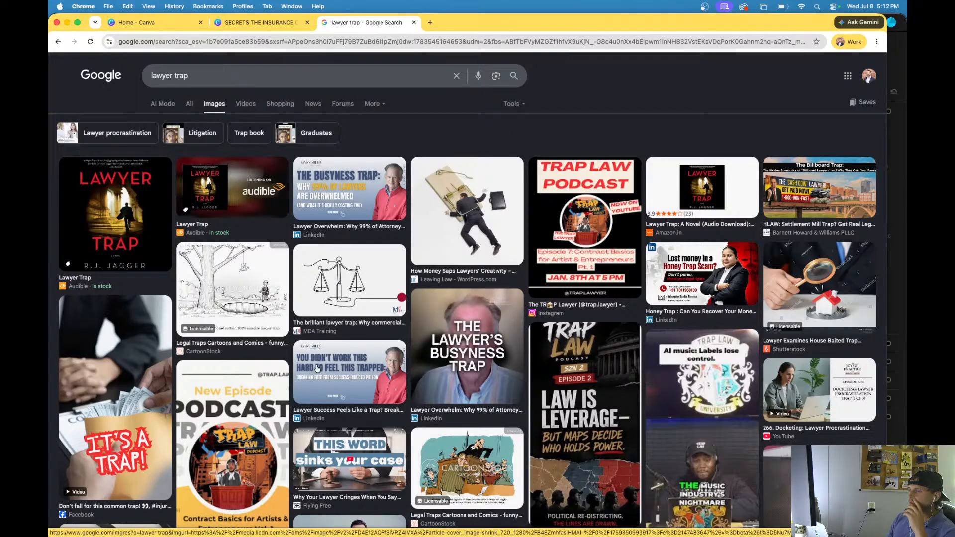
pyautogui.scroll(-1, 317, 368)
pyautogui.scroll(-5, 317, 368)
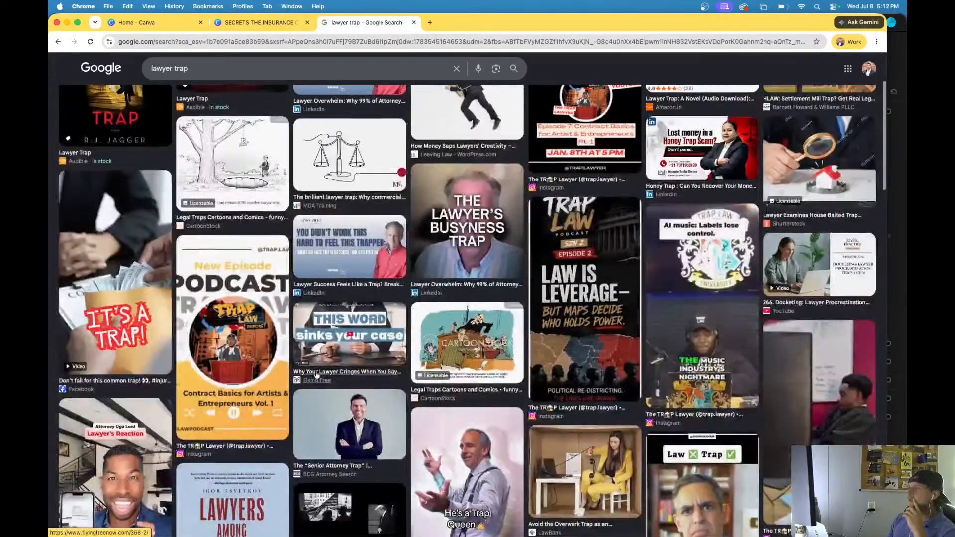
pyautogui.scroll(5, 316, 382)
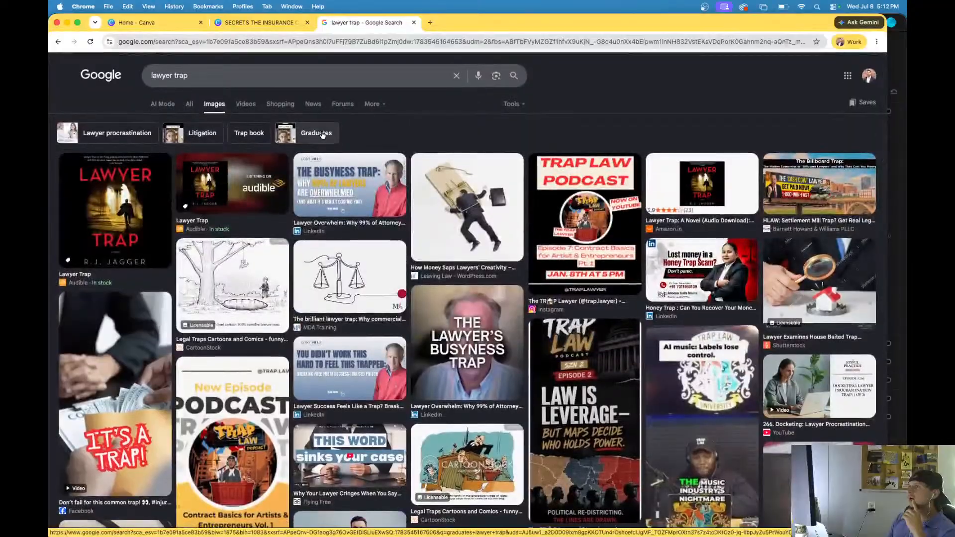
# - Change the image search to "setting a trap" and look over the pictures
pyautogui.tripleClick(204, 78)
pyautogui.write('set')
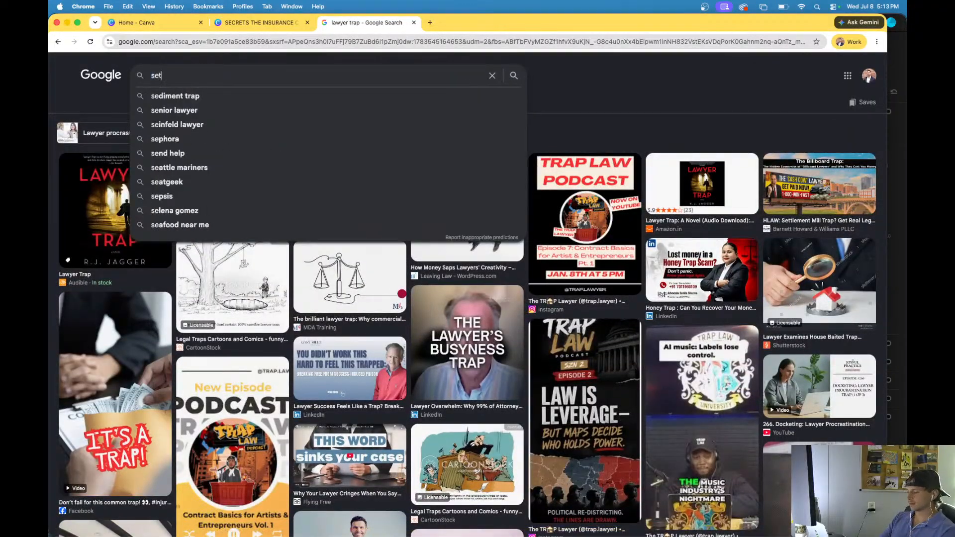
pyautogui.write('ting a trap')
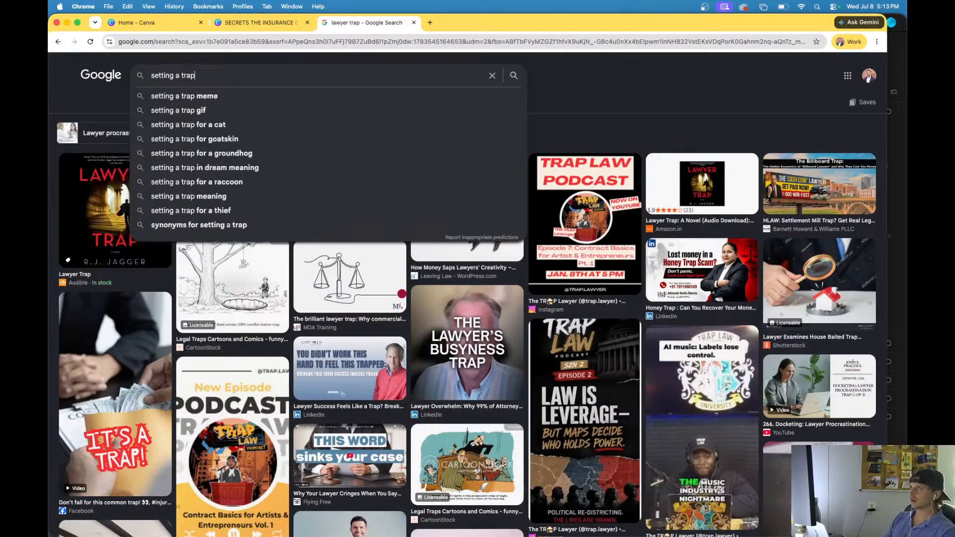
pyautogui.press('Return')
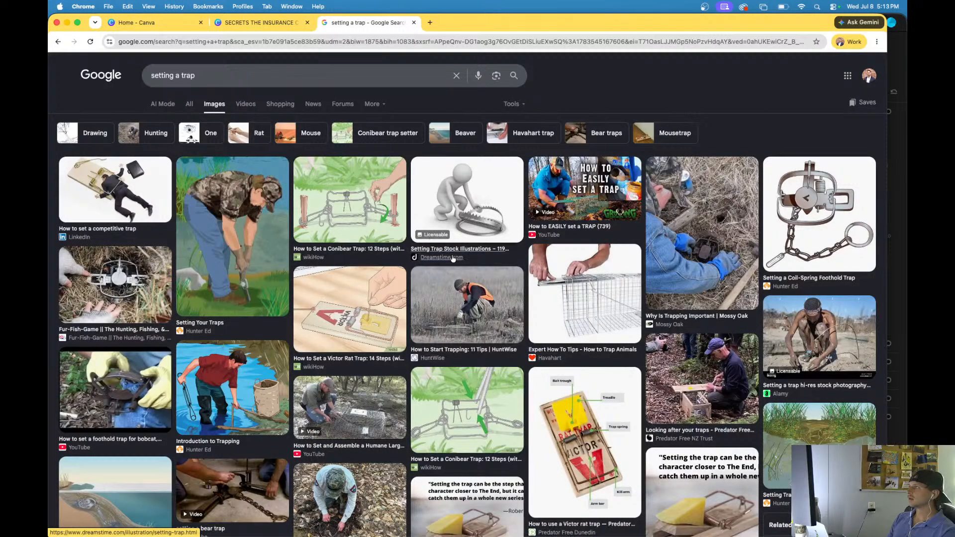
pyautogui.scroll(-2, 418, 313)
pyautogui.scroll(2, 417, 312)
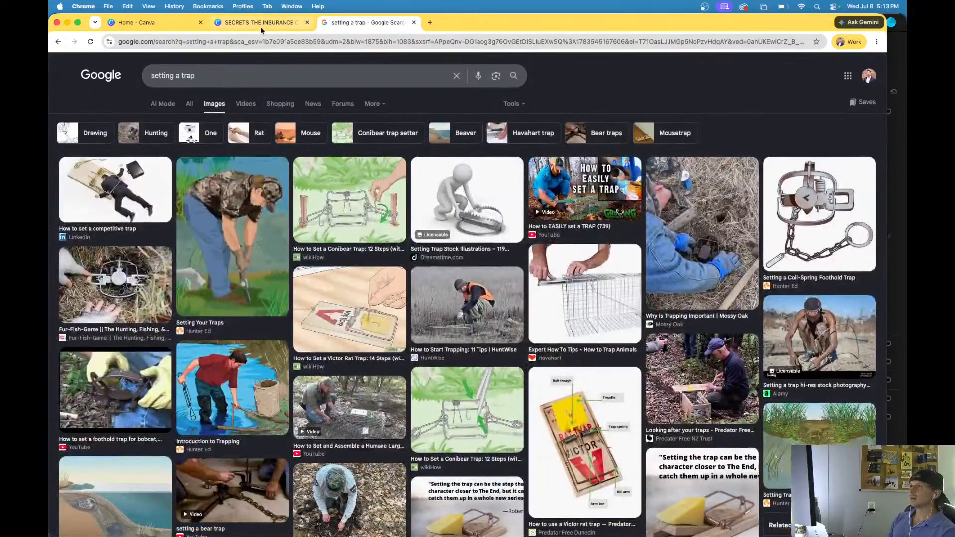
# - Return to the Canva design and review the existing covers on pages 4 through 7
pyautogui.click(261, 23)
pyautogui.scroll(-20, 475, 233)
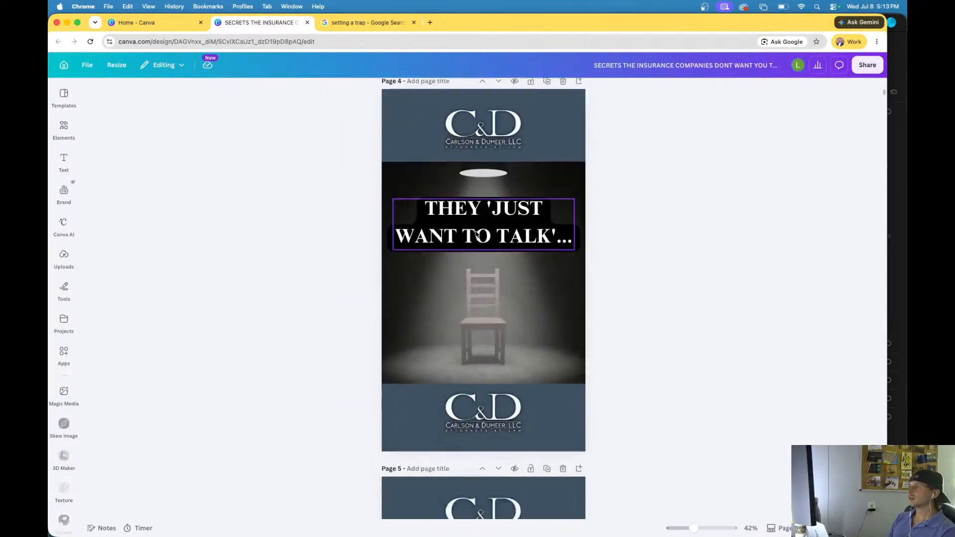
pyautogui.scroll(-15, 476, 233)
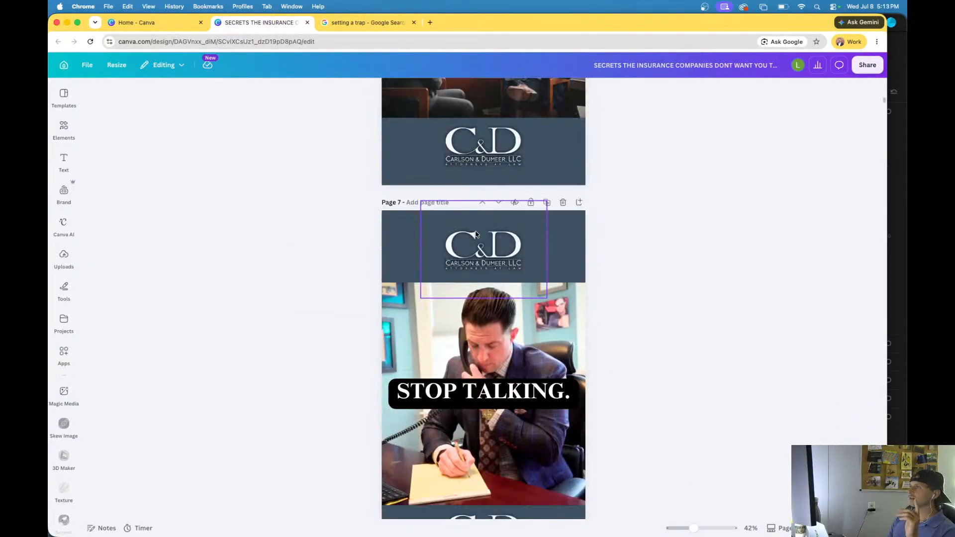
pyautogui.scroll(15, 476, 234)
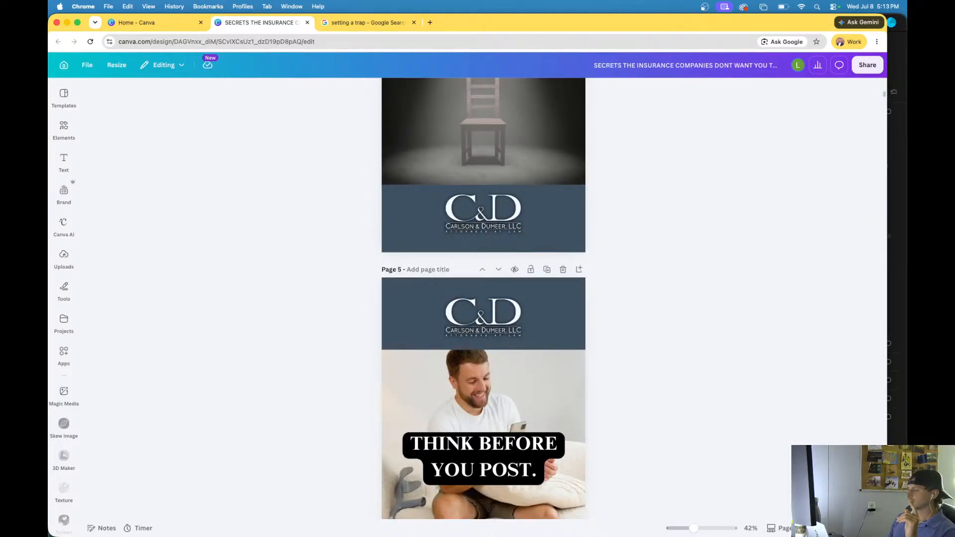
# - Open the Carlson & Dumeer folder of Google Drive in a second Chrome window and widen that window
pyautogui.press('super+Tab')
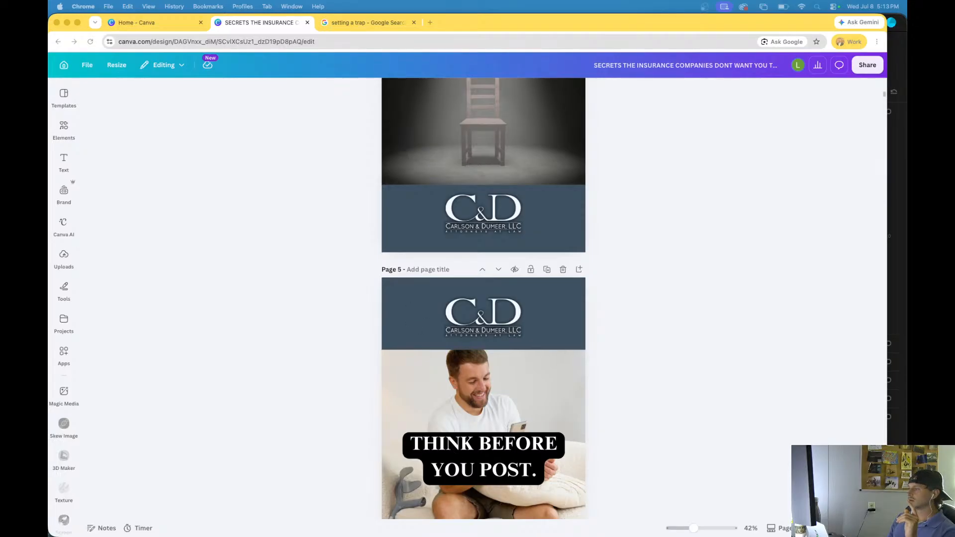
pyautogui.moveTo(587, 536); pyautogui.dragTo(410, 62)
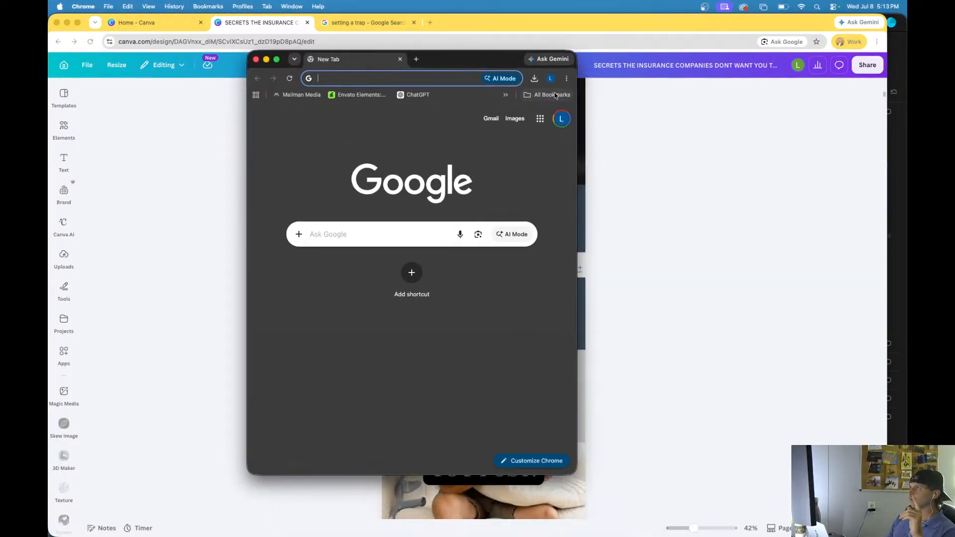
pyautogui.click(539, 119)
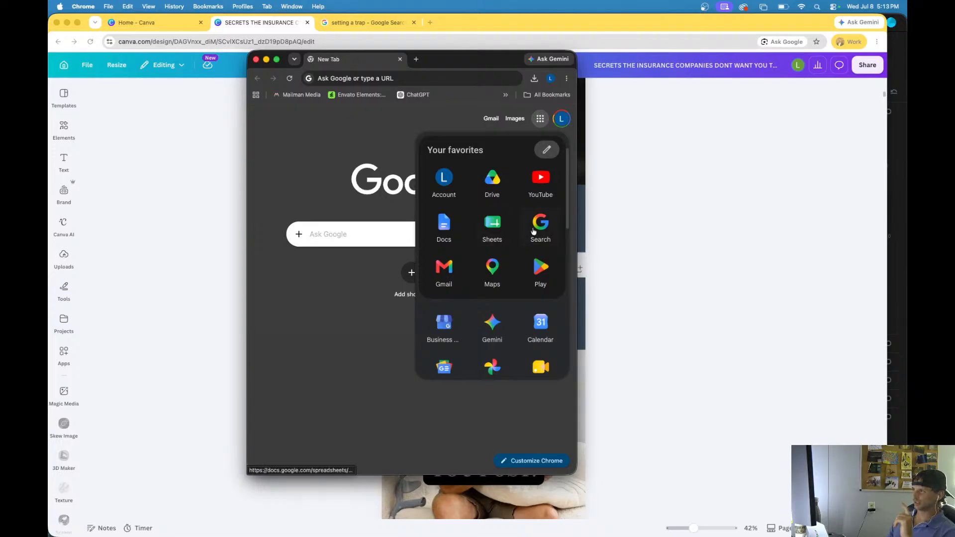
pyautogui.click(492, 184)
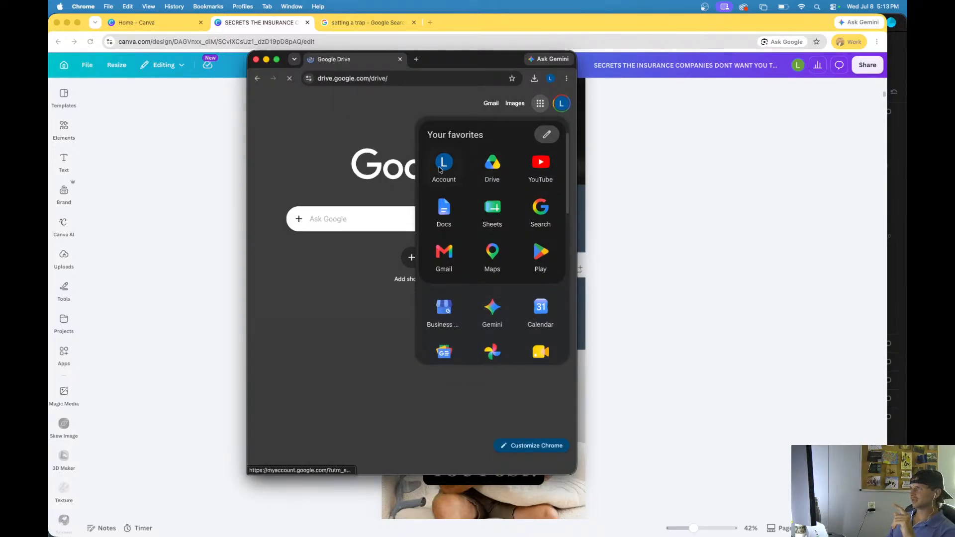
pyautogui.click(435, 282)
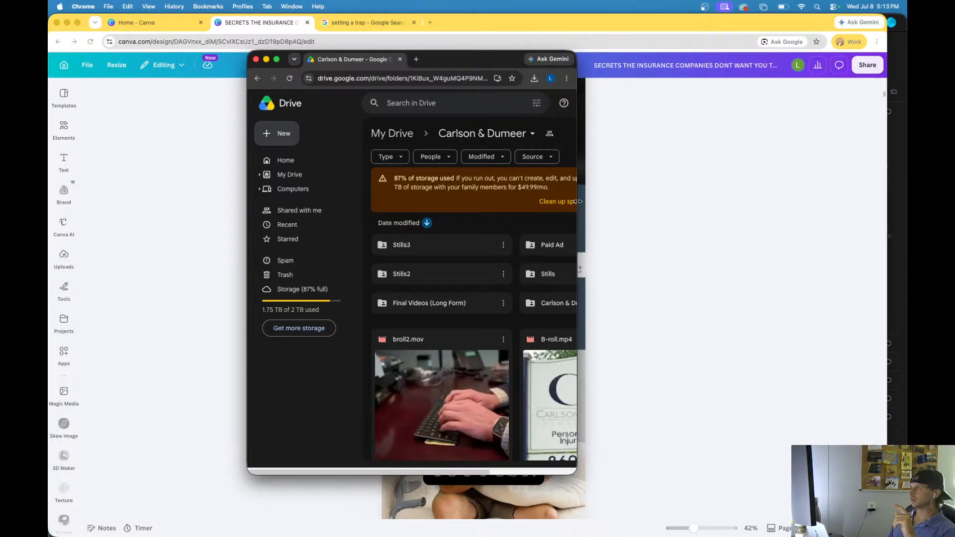
pyautogui.moveTo(578, 201); pyautogui.dragTo(871, 201)
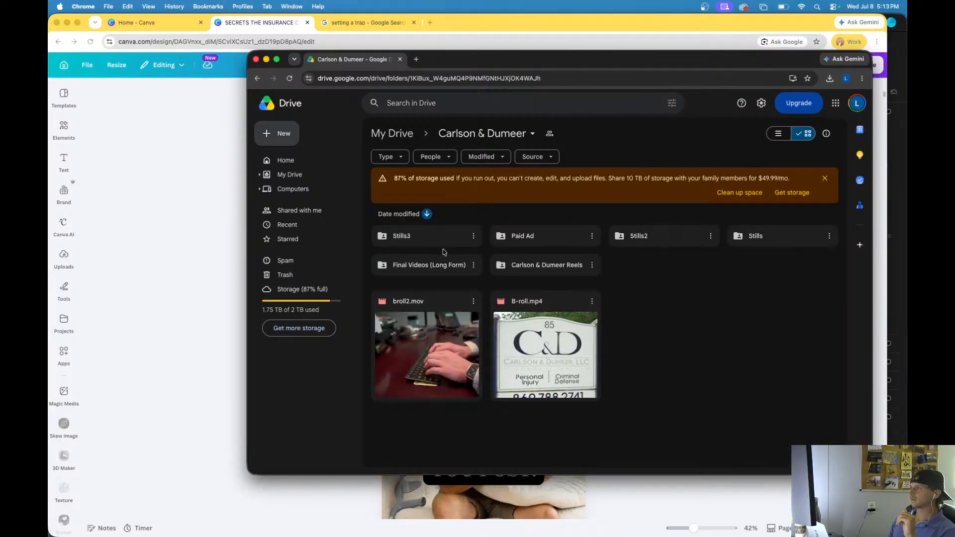
# - Open the Stills3 folder and look through its portrait photos for a usable cover image
pyautogui.doubleClick(428, 239)
pyautogui.scroll(-4, 472, 318)
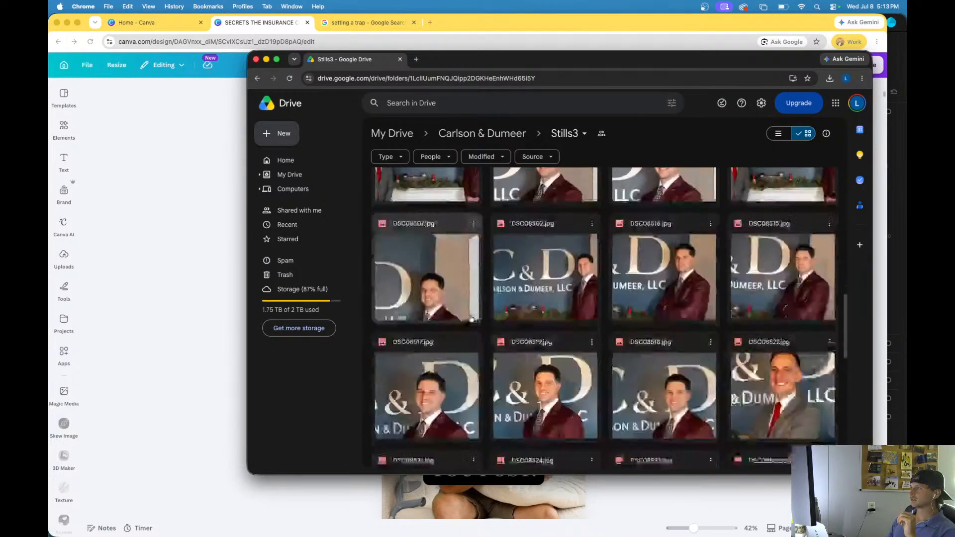
pyautogui.scroll(-2, 471, 319)
pyautogui.scroll(-1, 470, 317)
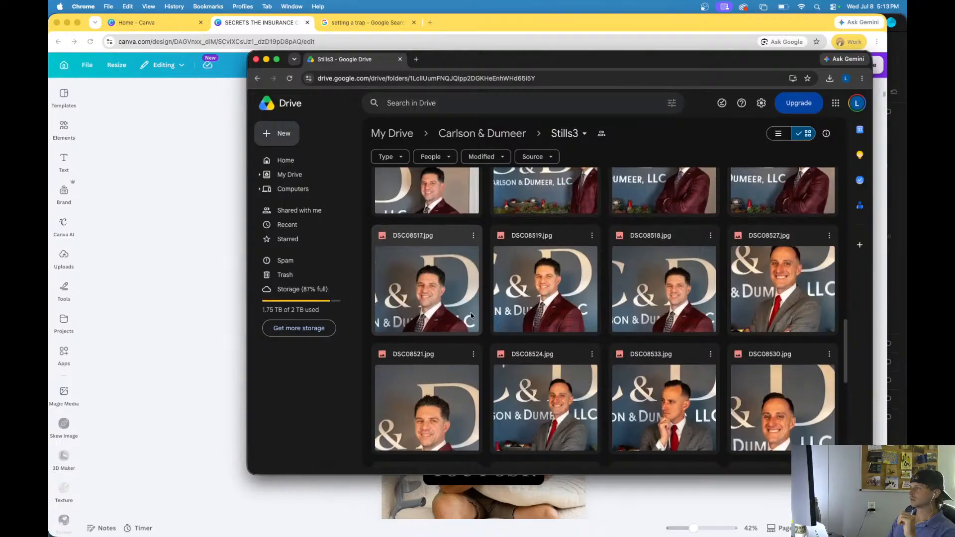
pyautogui.scroll(10, 471, 308)
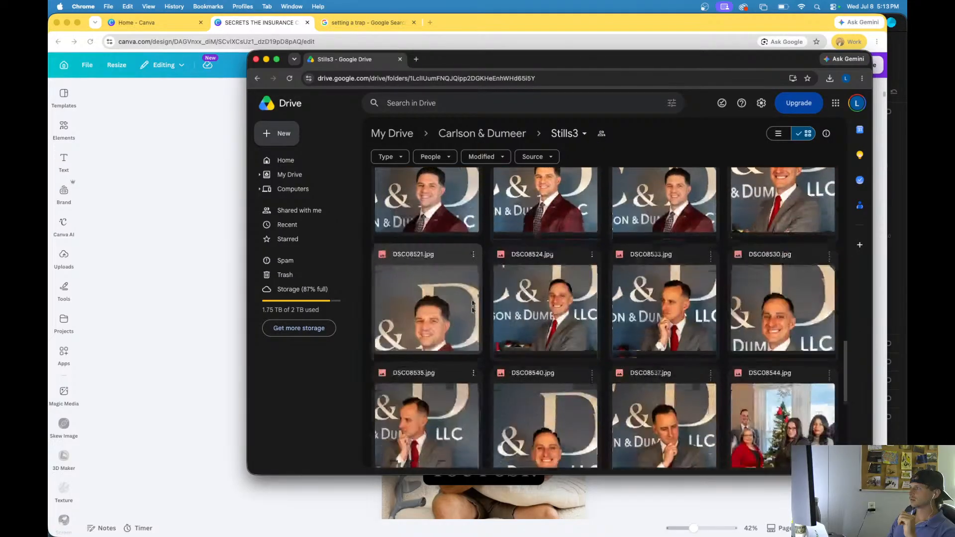
# - Go back to the Carlson & Dumeer folder and open its Stills folder
pyautogui.click(483, 133)
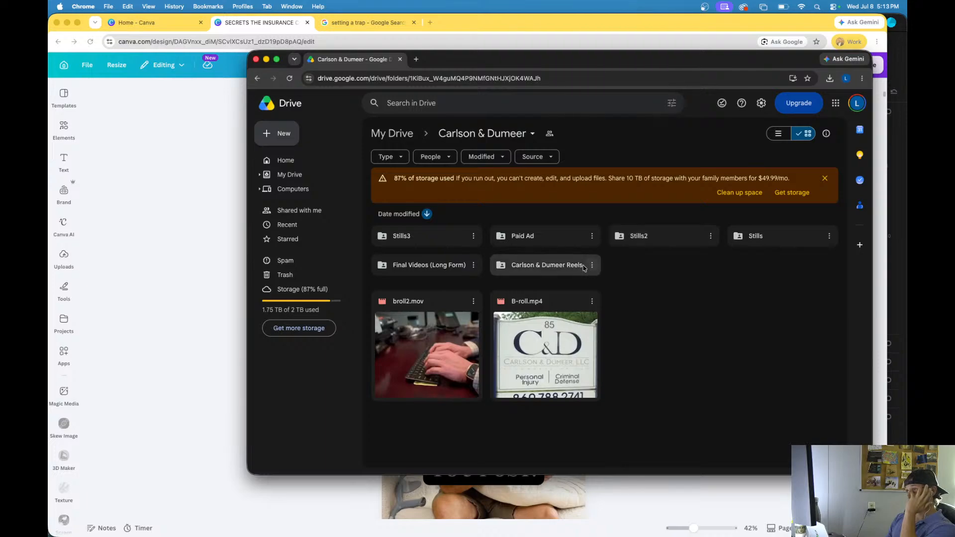
pyautogui.click(754, 237)
pyautogui.doubleClick(753, 238)
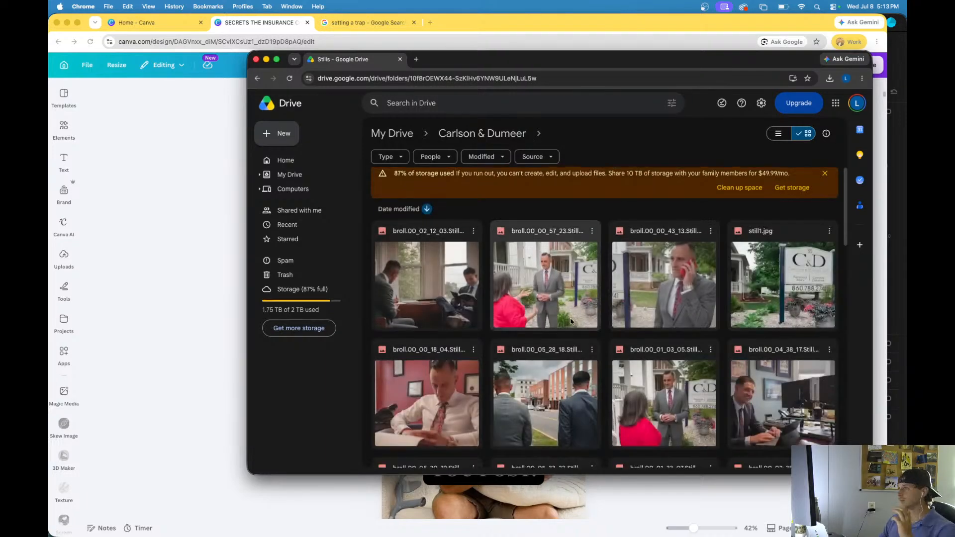
# - Find the still of the lawyer gesturing at the wall screen, broll.00_04_16_07.Still023.jpg, and download it to the FINAL folder
pyautogui.scroll(-5, 571, 321)
pyautogui.scroll(-6, 571, 321)
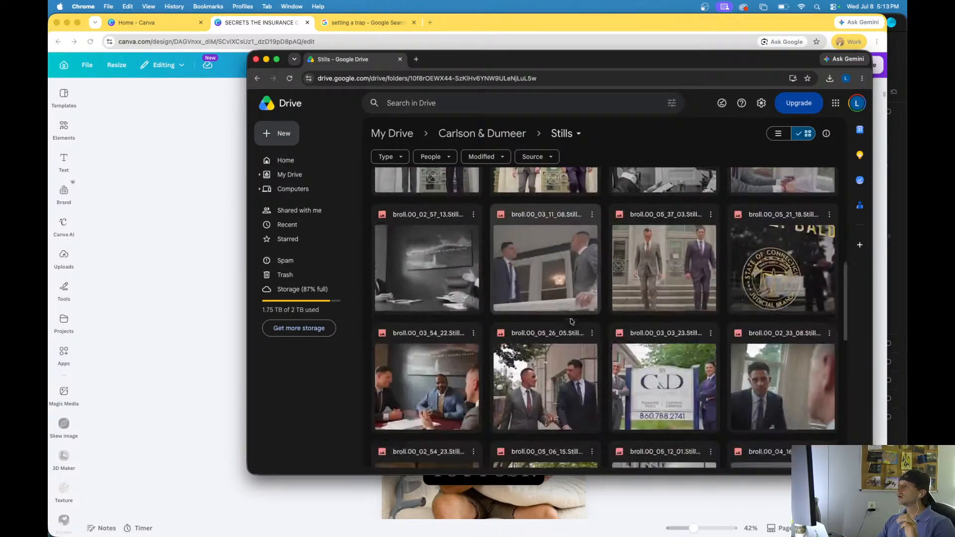
pyautogui.scroll(-3, 571, 320)
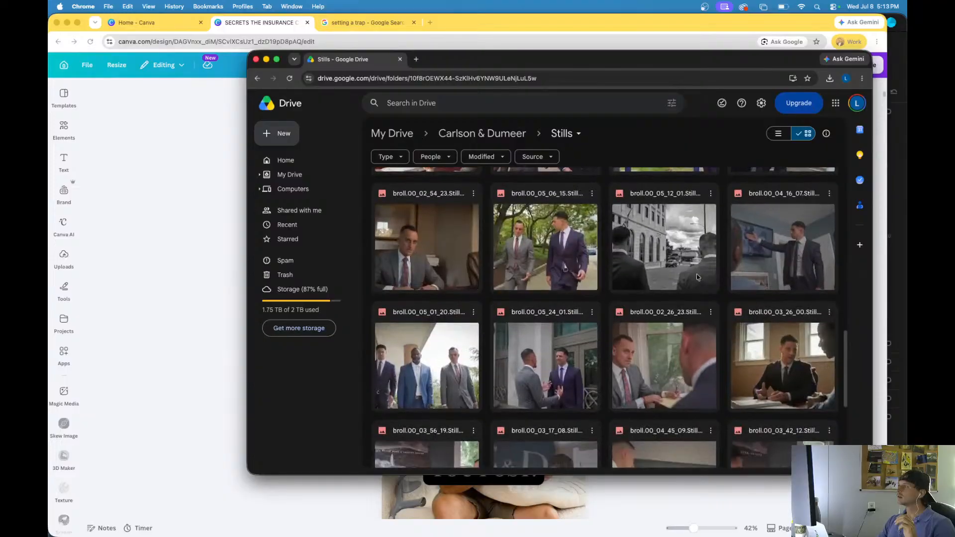
pyautogui.doubleClick(761, 259)
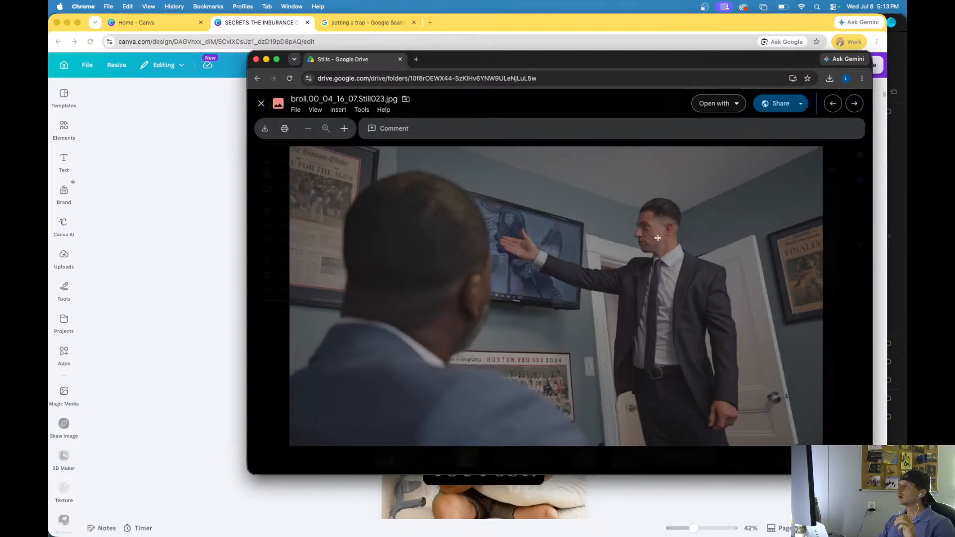
pyautogui.click(267, 128)
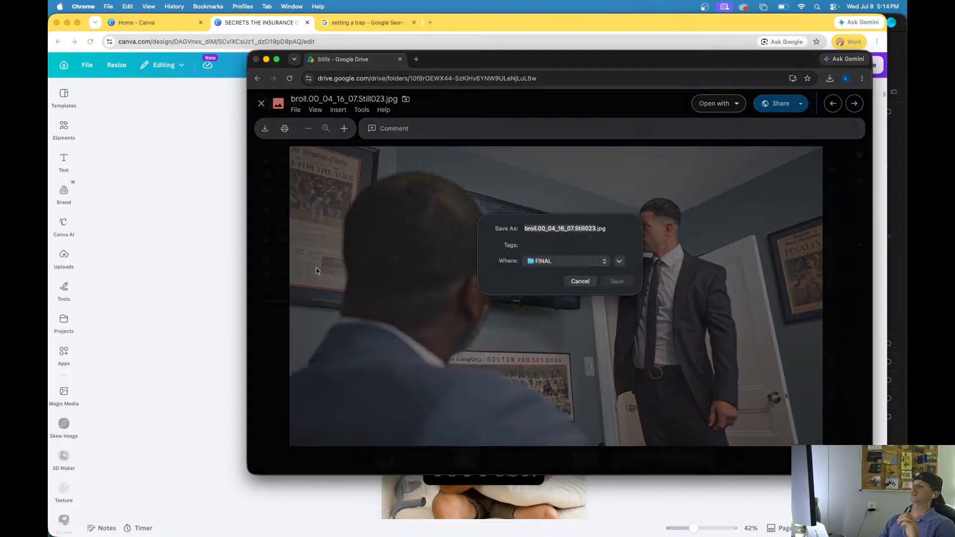
pyautogui.click(616, 281)
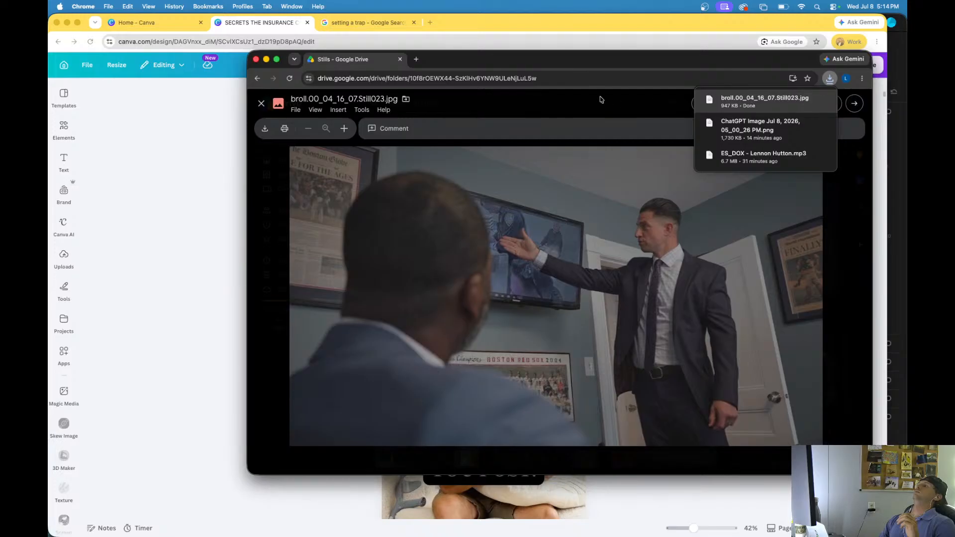
# - Reveal the downloaded still in Finder, with the Google Drive window closed and the Finder window clear of the Canva cover
pyautogui.click(802, 100)
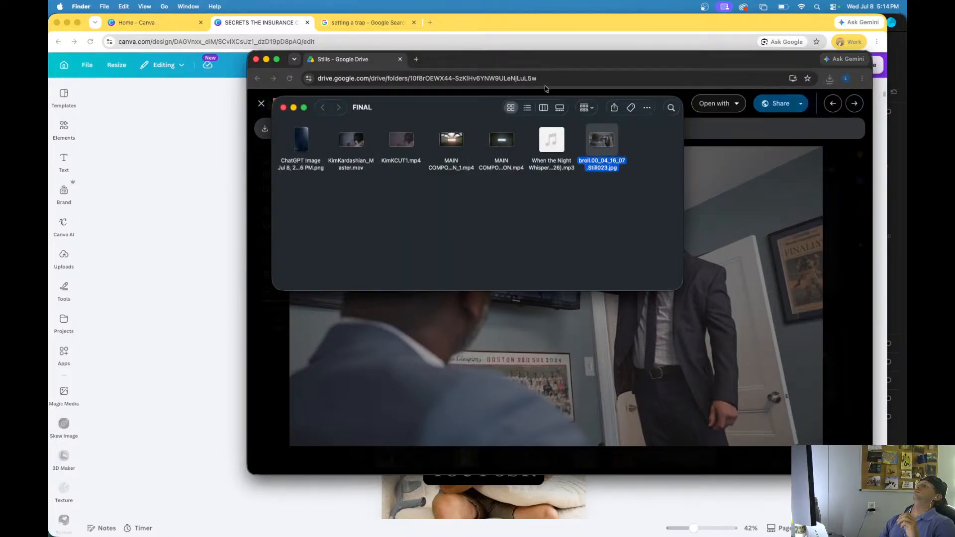
pyautogui.click(256, 60)
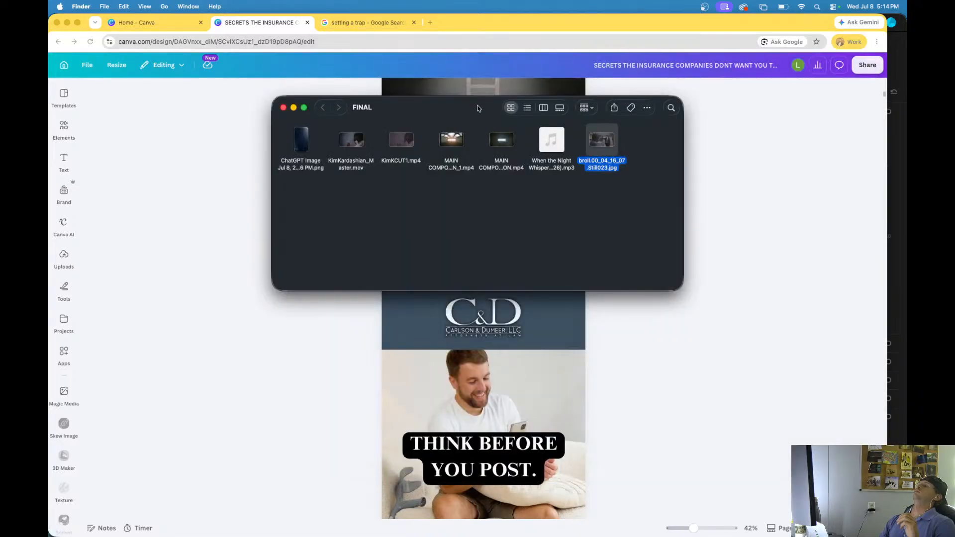
pyautogui.moveTo(477, 106); pyautogui.dragTo(332, 92)
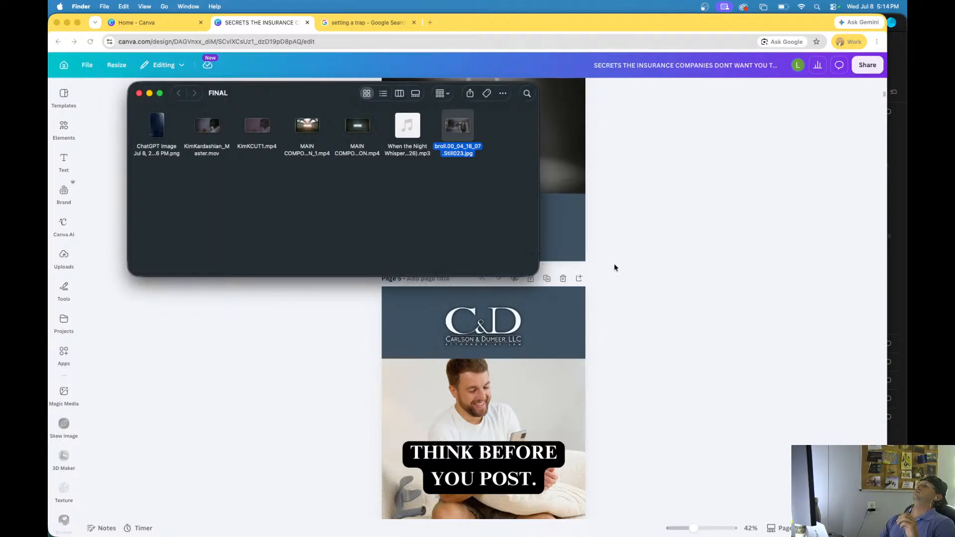
# - Add broll.00_04_16_07.Still023.jpg to the "IS THIS QUESTION A TRAP?" cover on page 3 and enlarge it to fill the area between the blue bands
pyautogui.scroll(5, 614, 263)
pyautogui.scroll(-15, 614, 263)
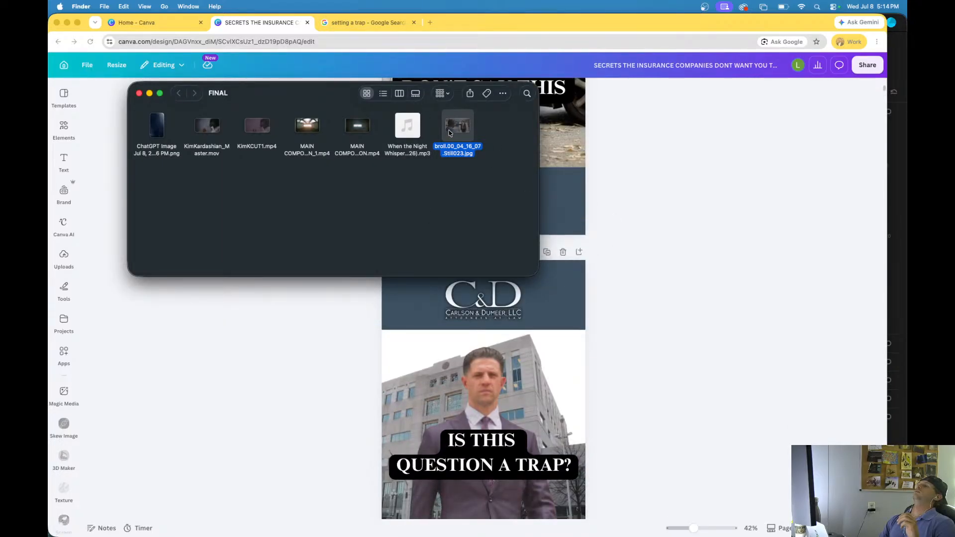
pyautogui.moveTo(449, 132); pyautogui.dragTo(490, 370)
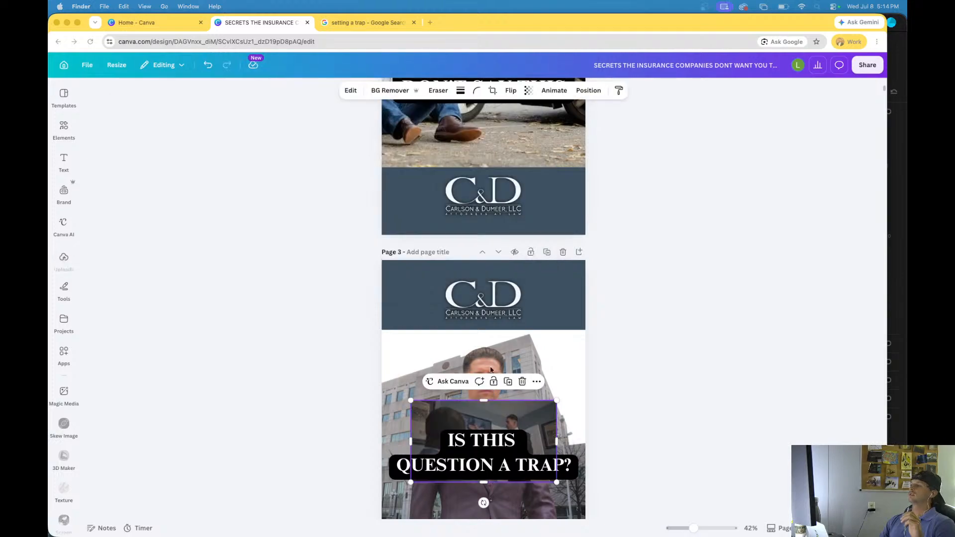
pyautogui.moveTo(411, 401); pyautogui.dragTo(291, 324)
pyautogui.scroll(-3, 484, 298)
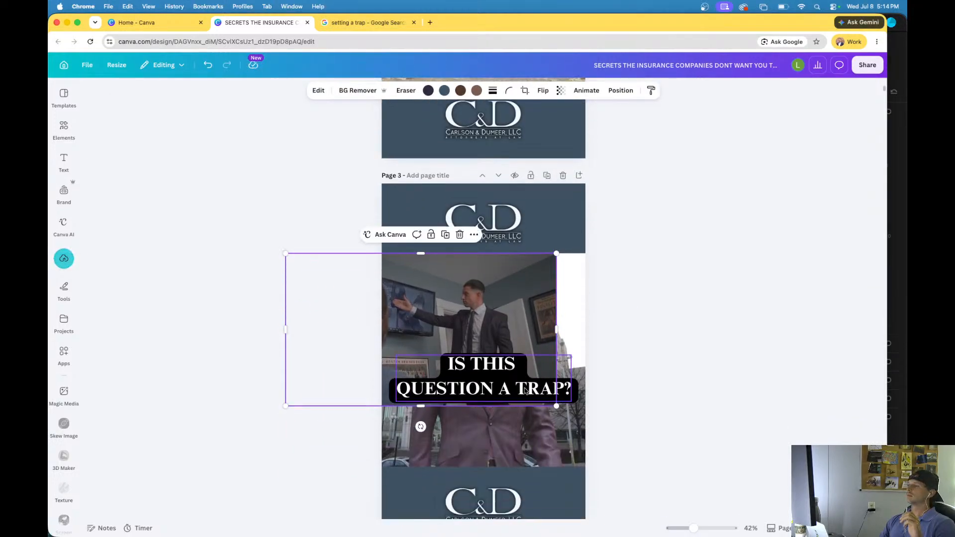
pyautogui.moveTo(556, 407); pyautogui.dragTo(654, 484)
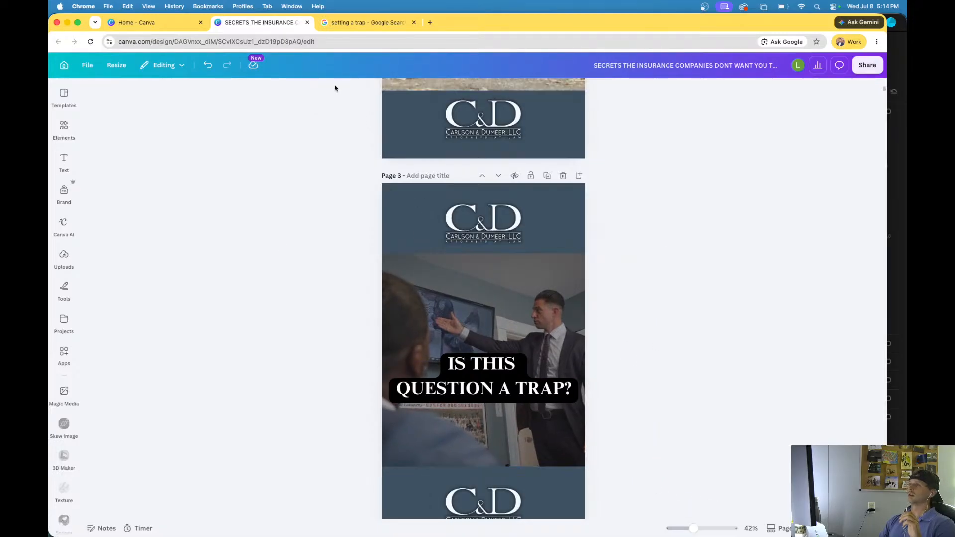
# - Raise the brightness of the new still on page 3 considerably
pyautogui.click(319, 91)
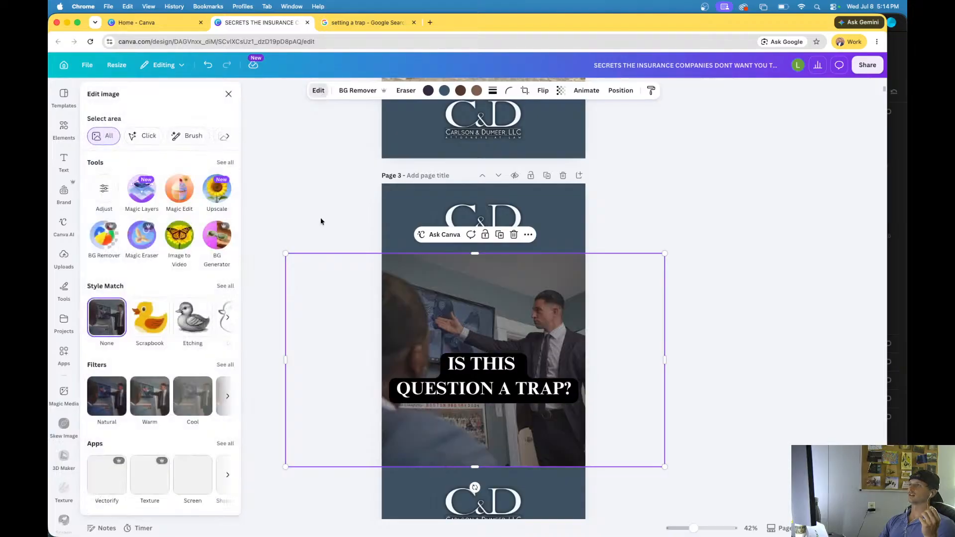
pyautogui.click(113, 185)
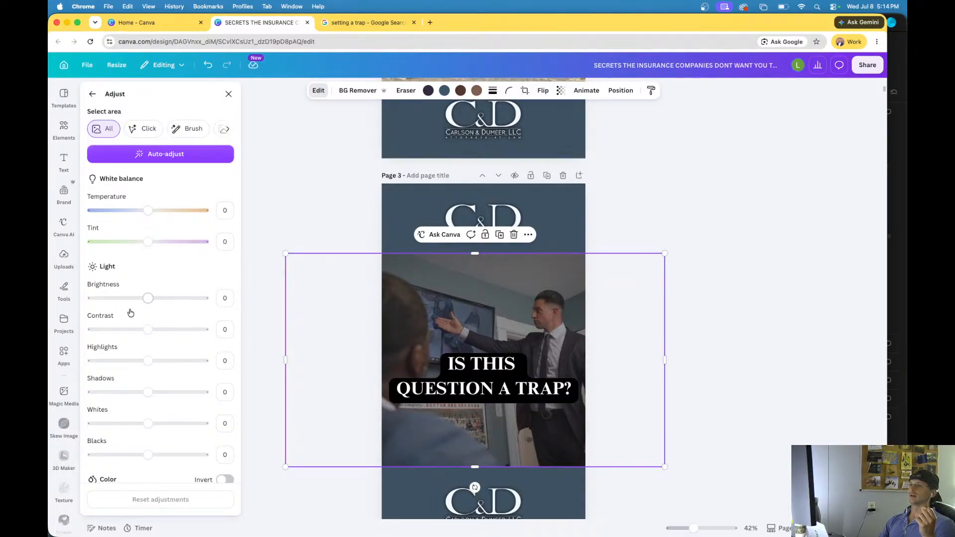
pyautogui.moveTo(148, 299); pyautogui.dragTo(193, 303)
pyautogui.click(682, 228)
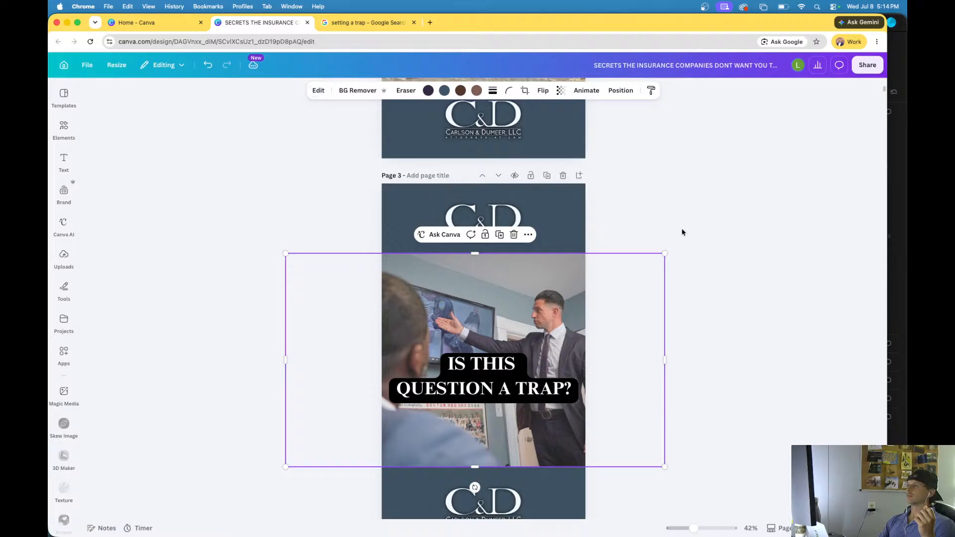
# - Move the "IS THIS QUESTION A TRAP?" caption slightly lower on page 3
pyautogui.click(682, 228)
pyautogui.moveTo(487, 389); pyautogui.dragTo(488, 392)
pyautogui.click(648, 311)
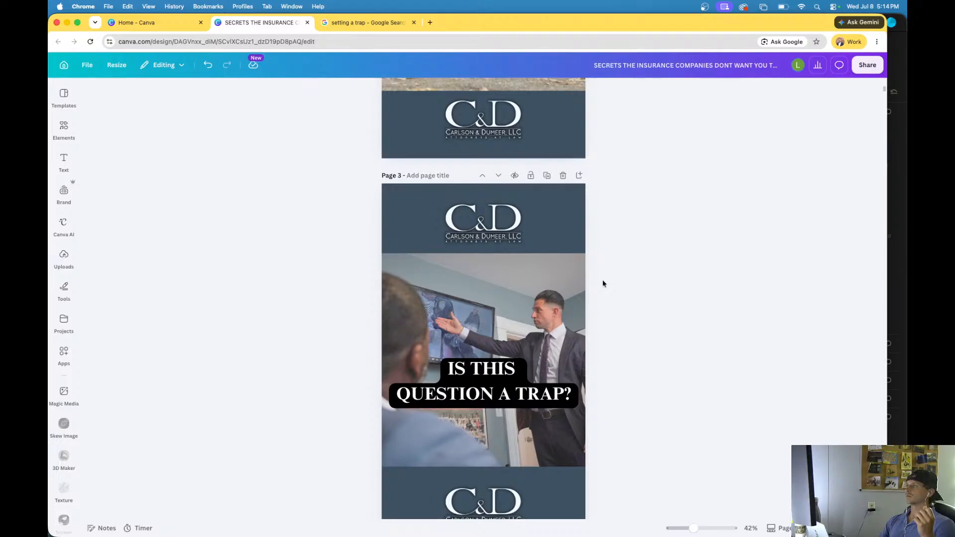
# - Download only page 3 of the design as a PNG
pyautogui.click(862, 71)
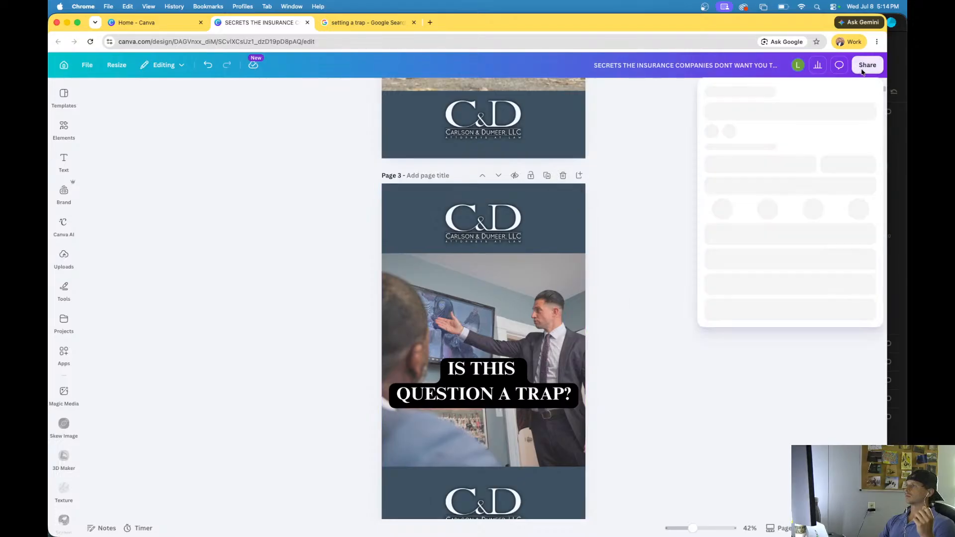
pyautogui.click(731, 272)
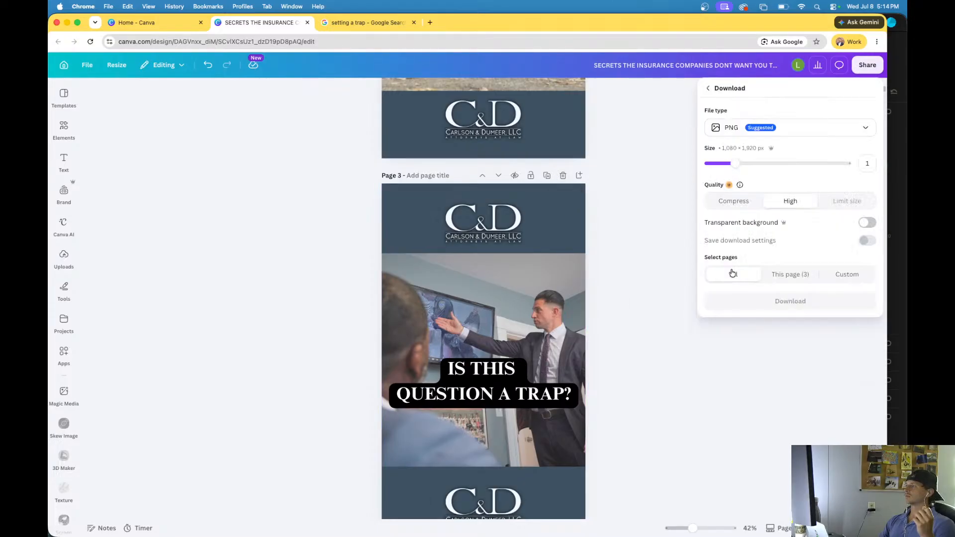
pyautogui.click(790, 274)
pyautogui.click(759, 300)
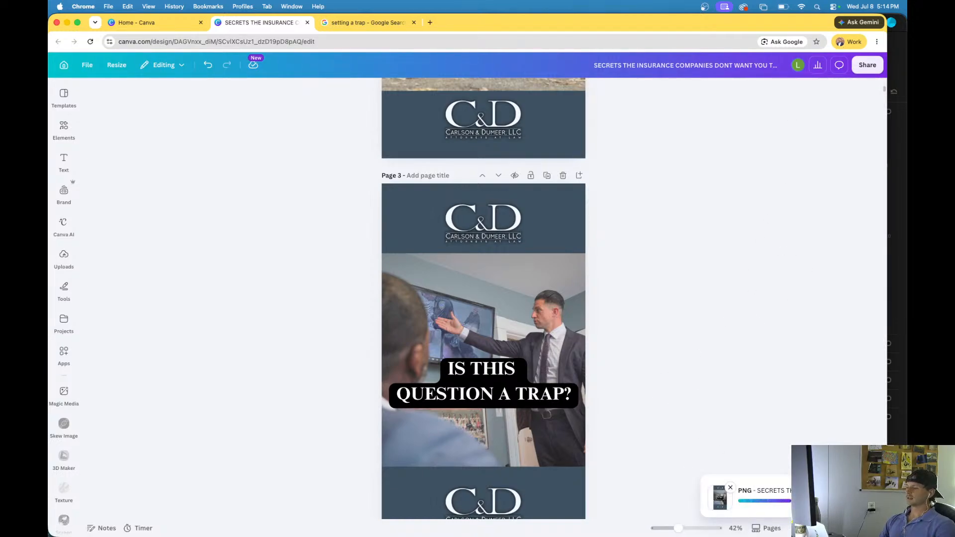
pyautogui.press('super+Tab')
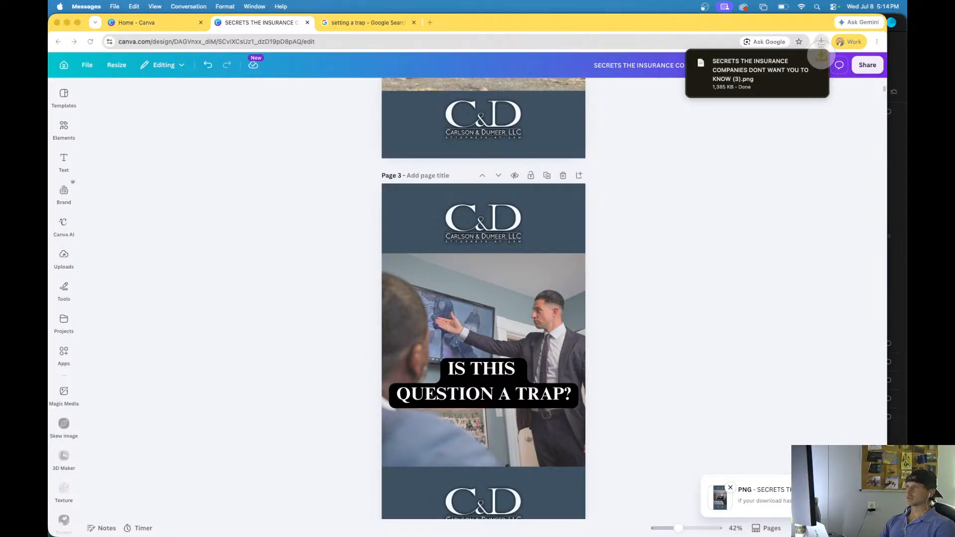
pyautogui.press('super+m')
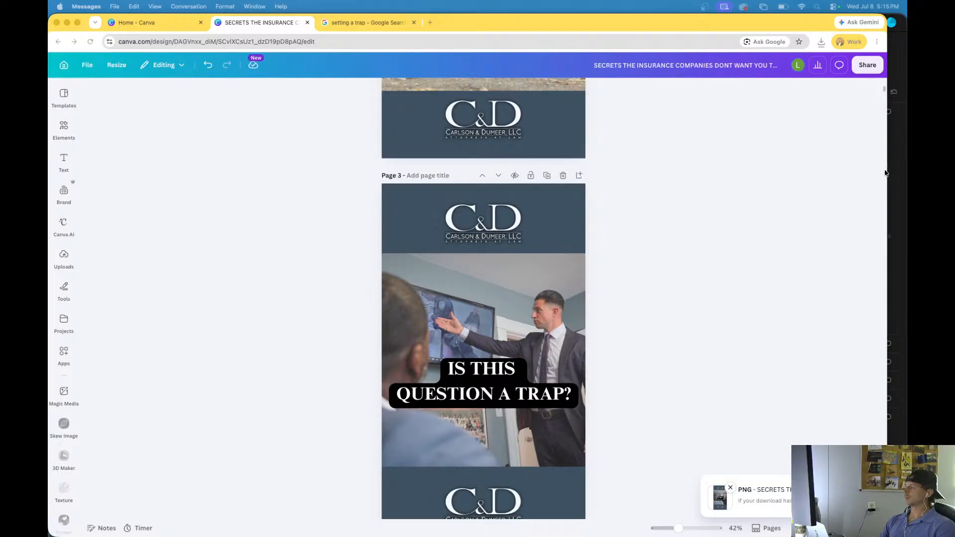
pyautogui.click(761, 170)
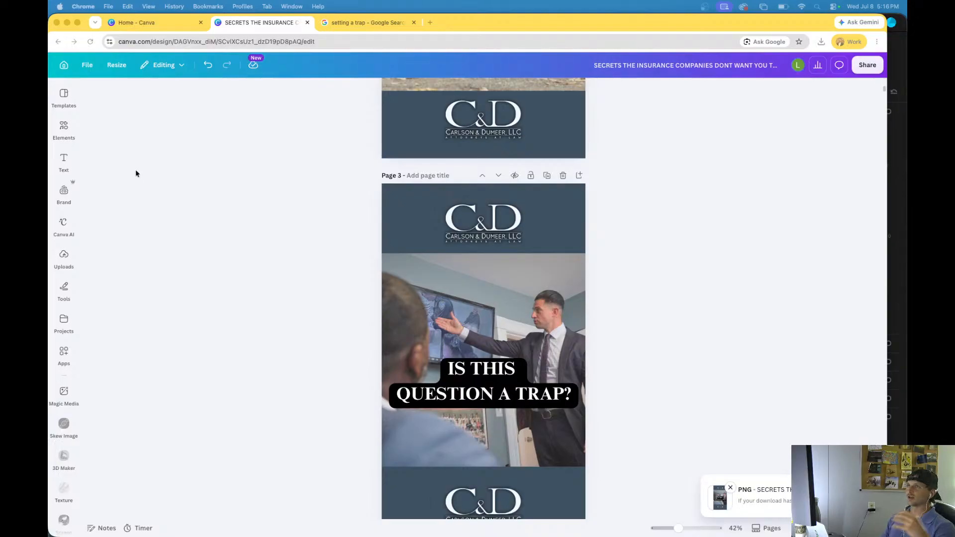
# - Check the download location and the save prompt option in Chrome's settings, and close the settings page
pyautogui.click(83, 6)
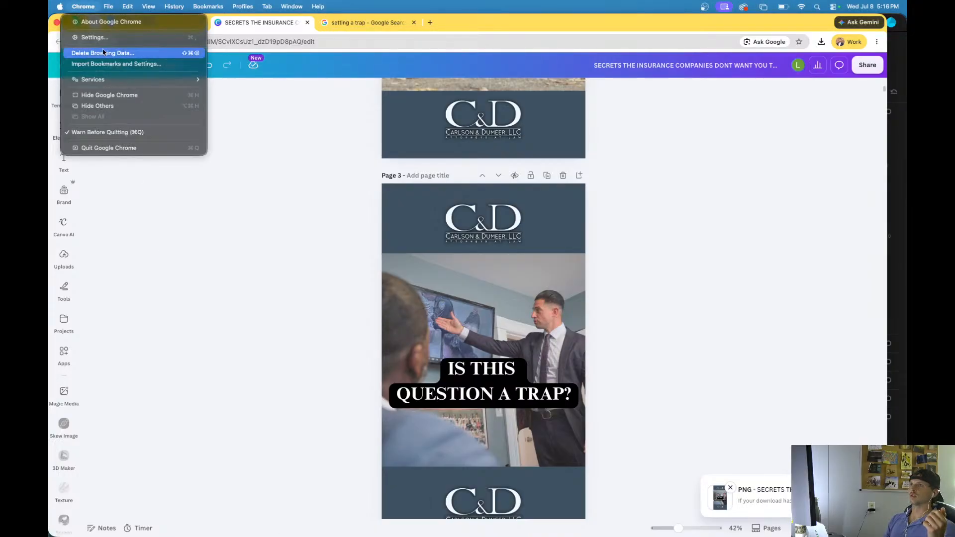
pyautogui.click(95, 37)
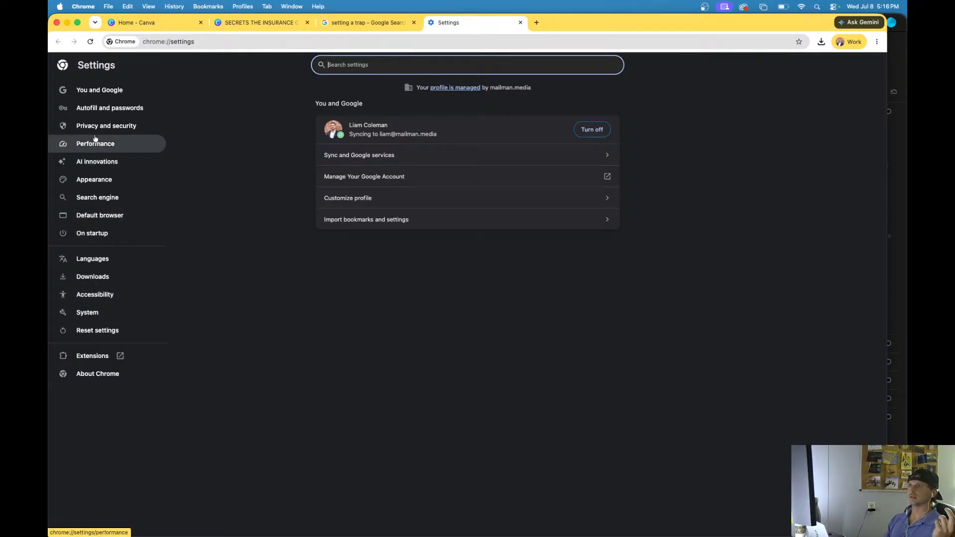
pyautogui.click(104, 271)
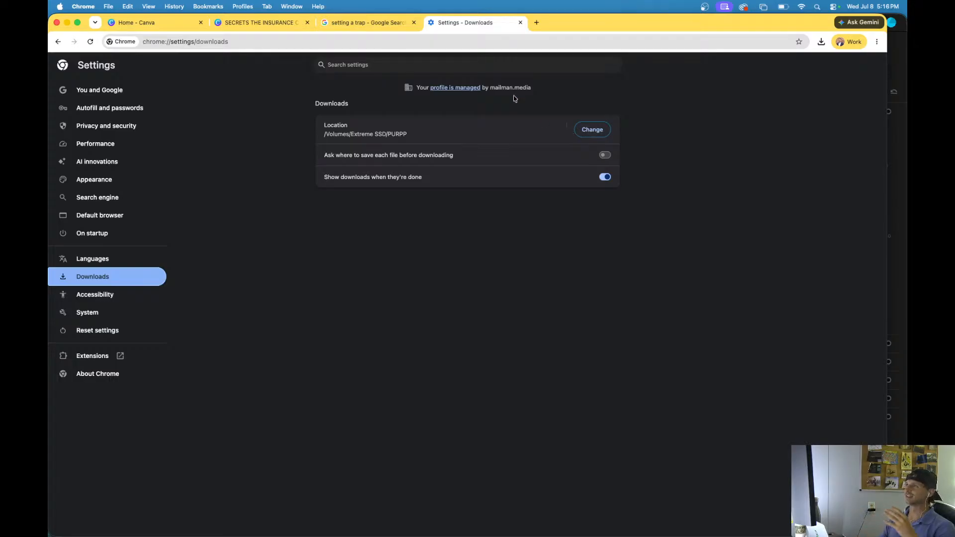
pyautogui.click(520, 22)
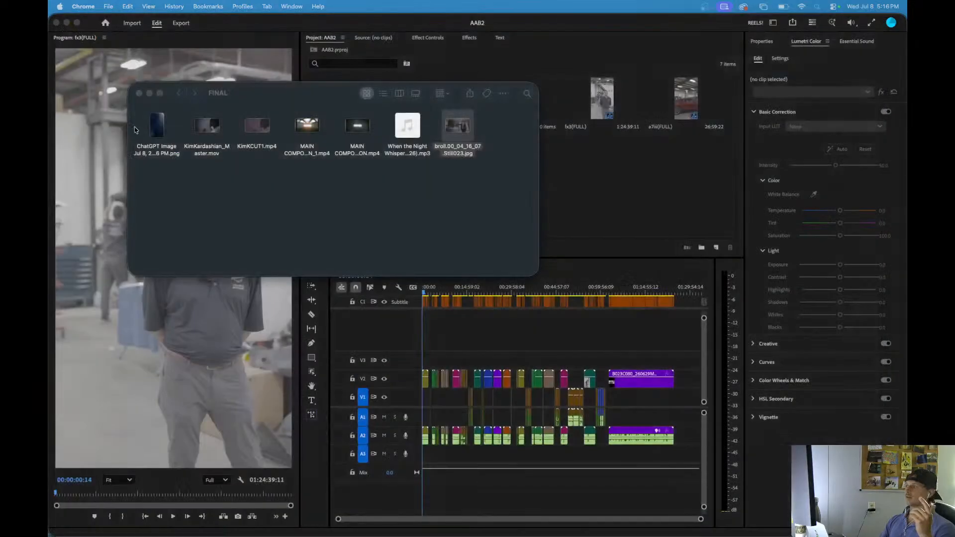
# - Close the FINAL Finder window and set the playhead to the start of the fx3(FULL) sequence in Premiere
pyautogui.click(394, 208)
pyautogui.click(139, 93)
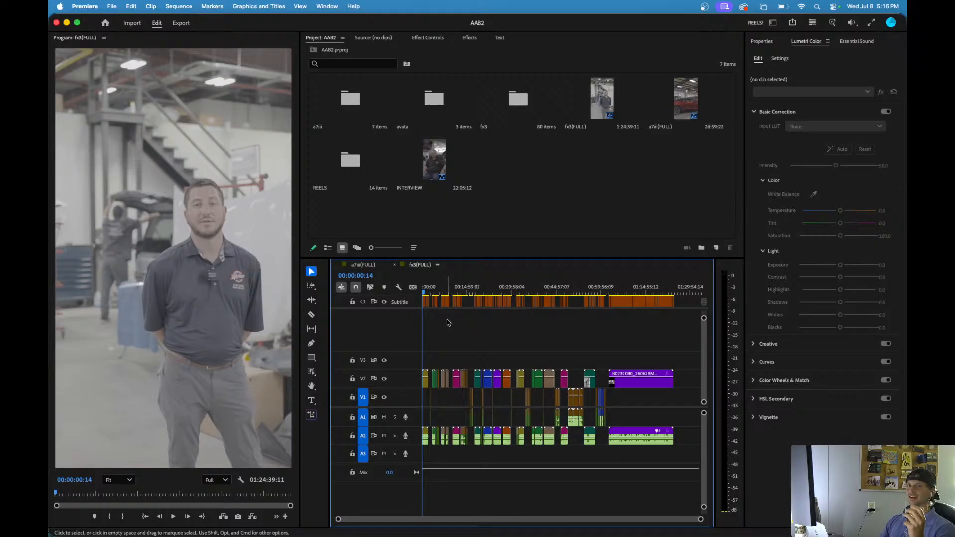
pyautogui.press('Home')
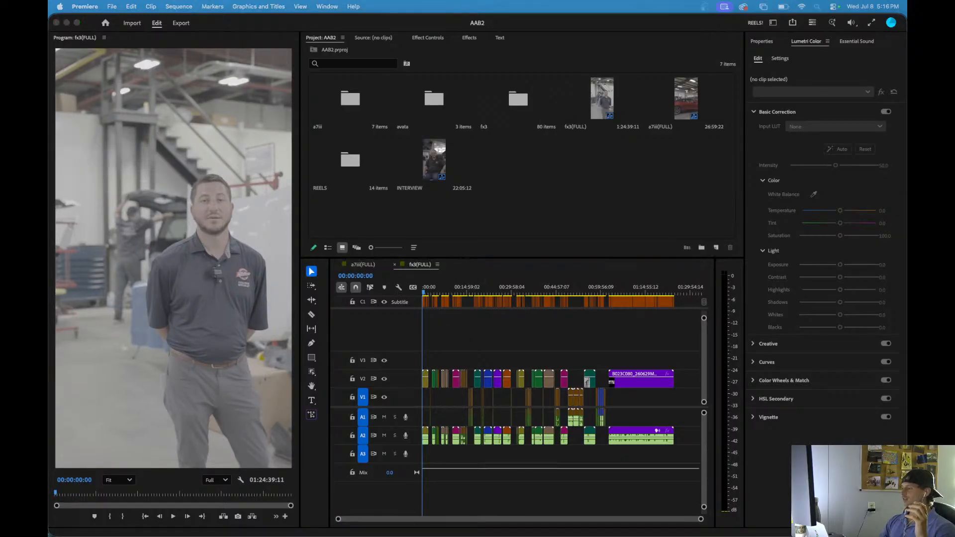
pyautogui.click(431, 290)
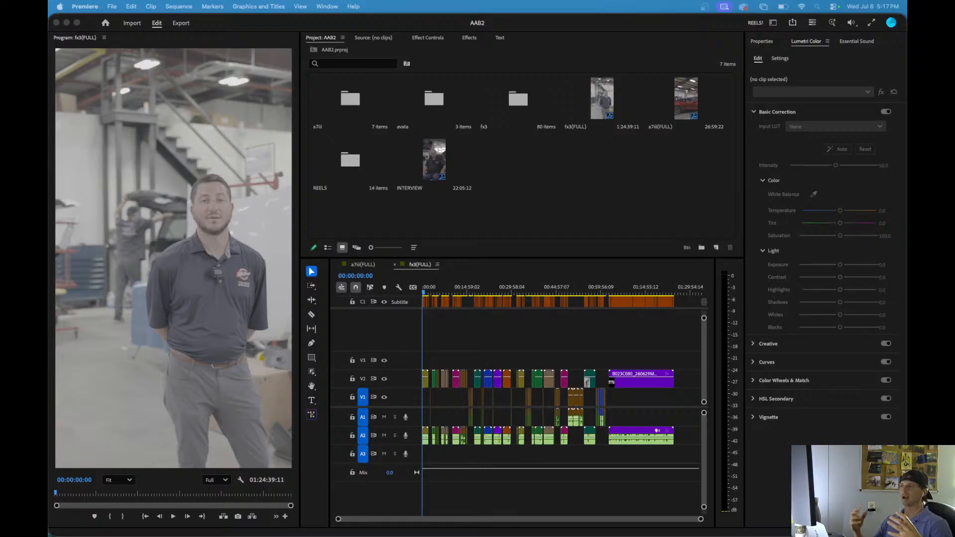
pyautogui.click(540, 321)
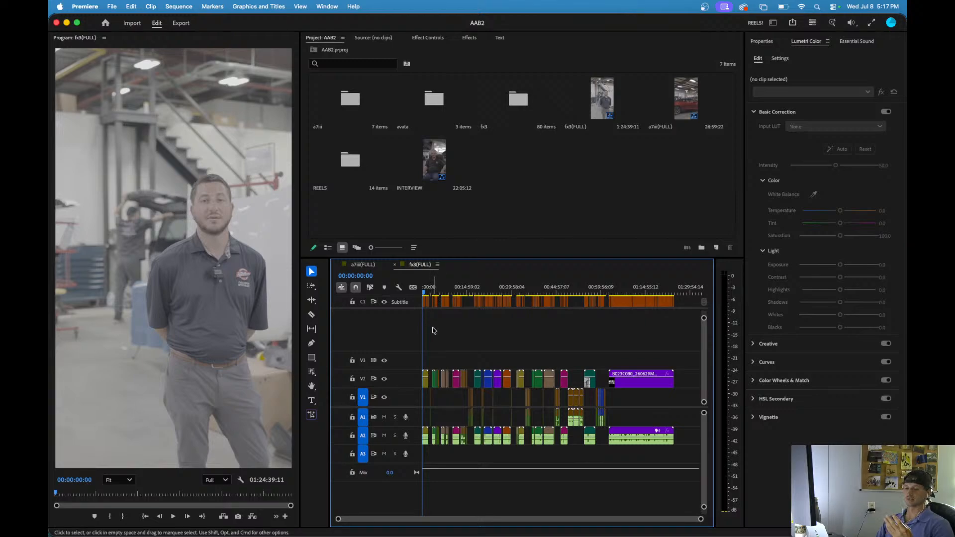
pyautogui.scroll(5, 433, 331)
pyautogui.scroll(-3, 433, 331)
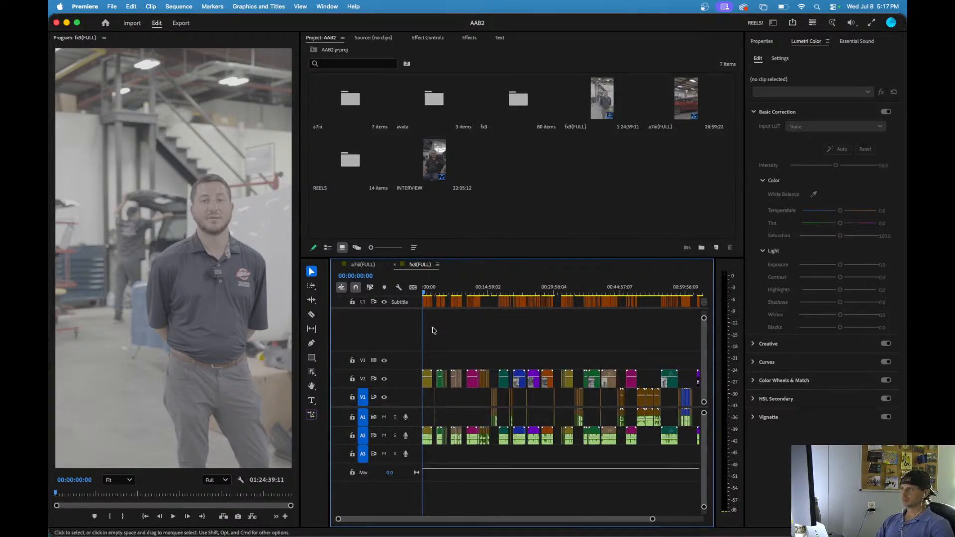
pyautogui.scroll(4, 434, 332)
pyautogui.scroll(-1, 434, 334)
pyautogui.scroll(4, 430, 335)
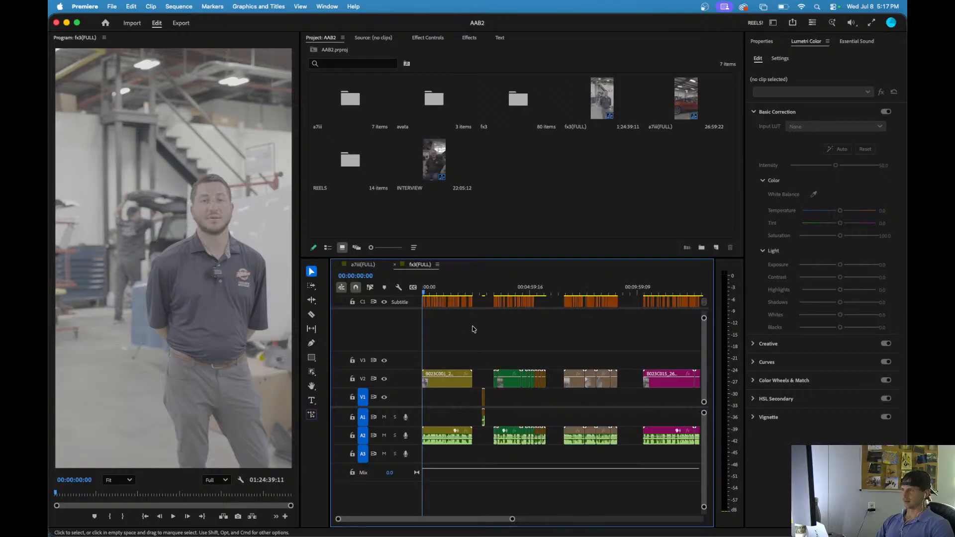
pyautogui.scroll(-5, 464, 340)
pyautogui.scroll(-4, 503, 352)
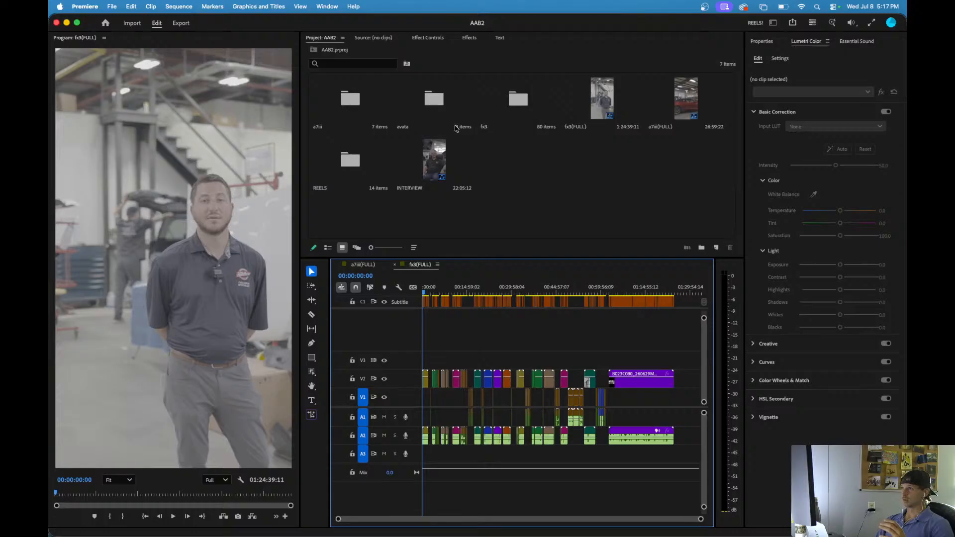
# - Look through the REELS bin, return to the project's top level, and view the fx3(FULL) timeline more closely
pyautogui.doubleClick(357, 168)
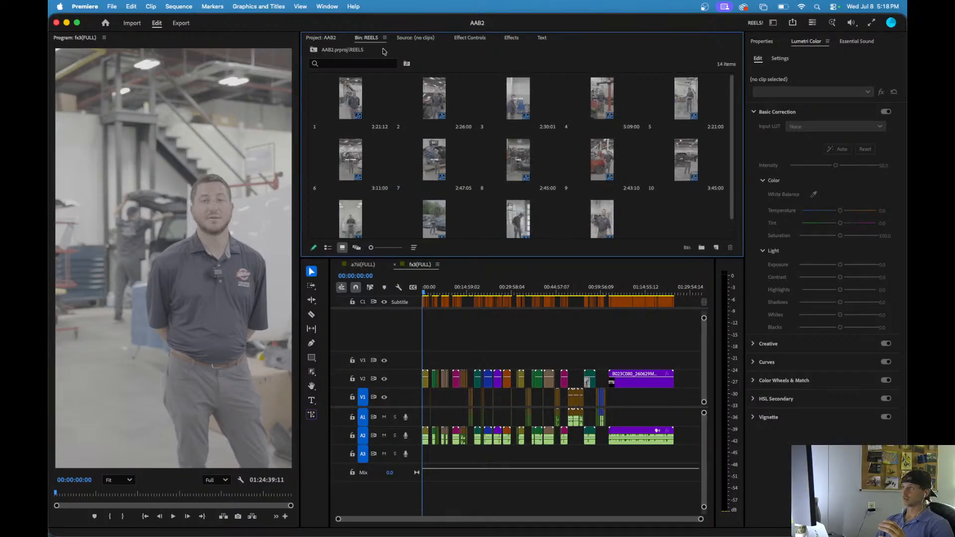
pyautogui.click(322, 38)
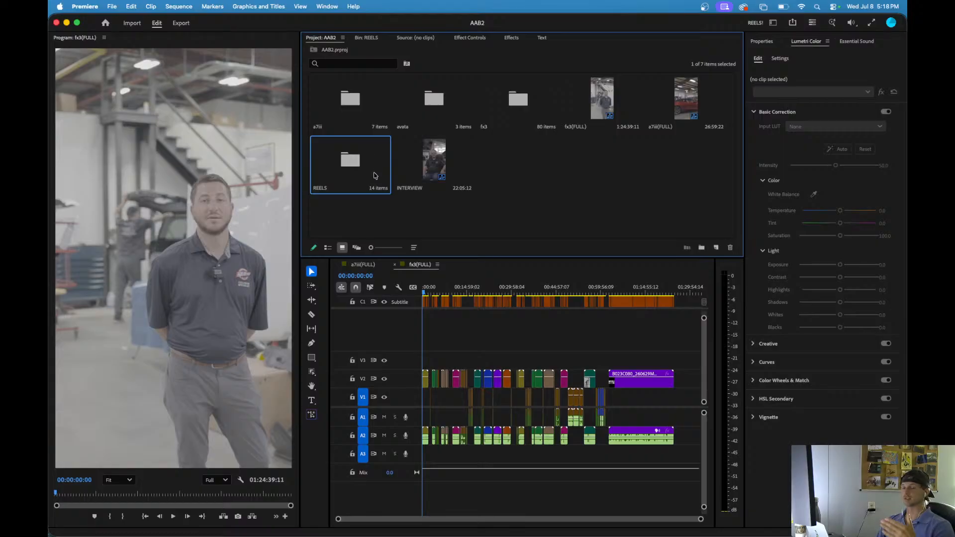
pyautogui.click(500, 337)
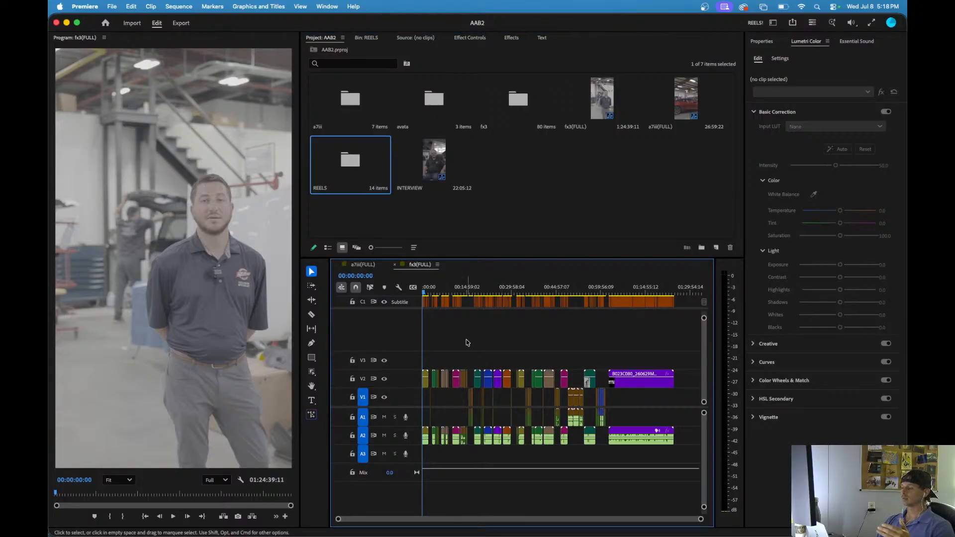
pyautogui.doubleClick(356, 156)
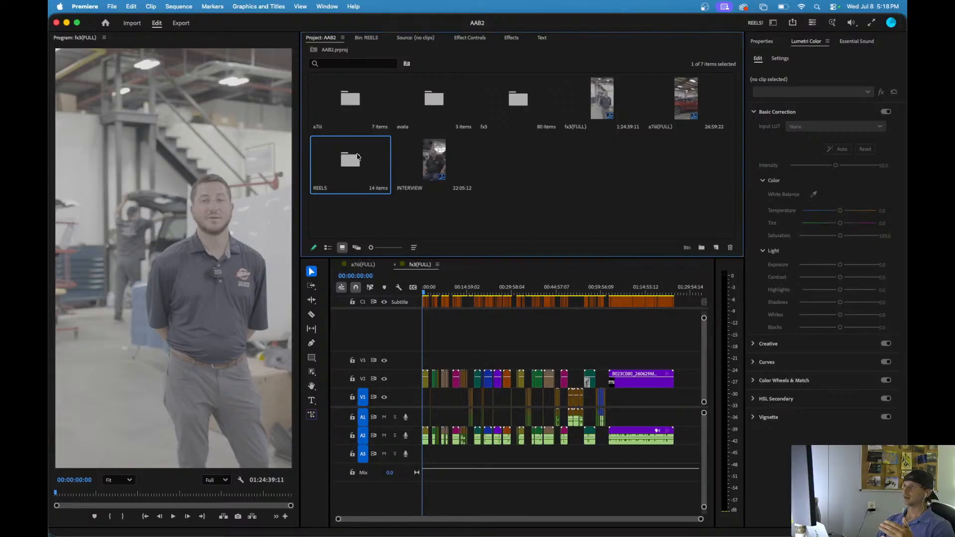
pyautogui.click(309, 39)
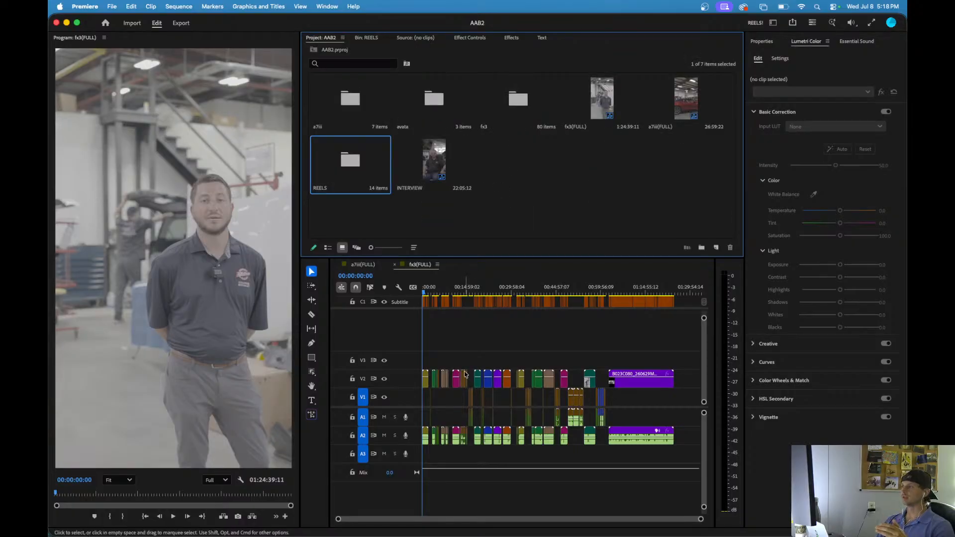
pyautogui.press('=')
pyautogui.press('=')
pyautogui.press('=')
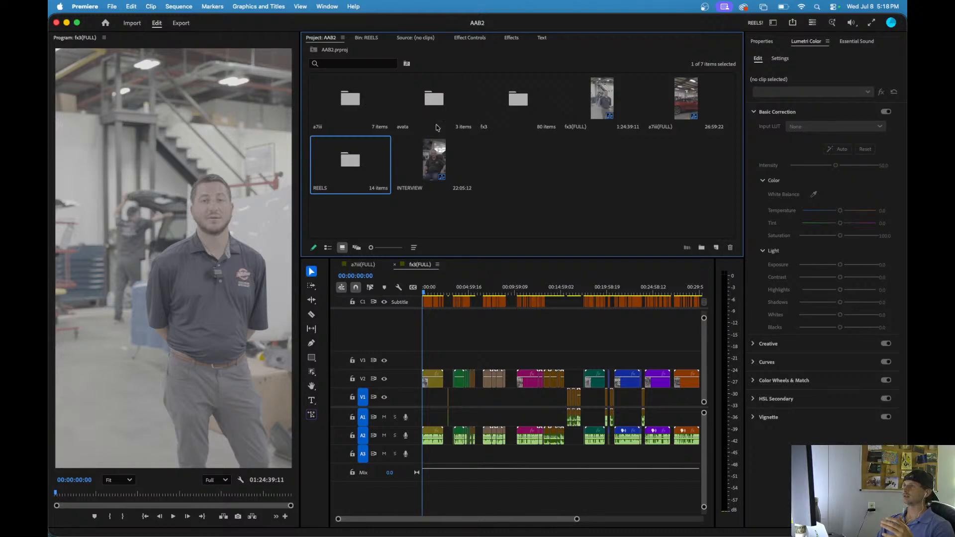
# - Browse the contents of the fx3, avata and a7iii footage bins from the project's top level
pyautogui.click(520, 155)
pyautogui.doubleClick(513, 101)
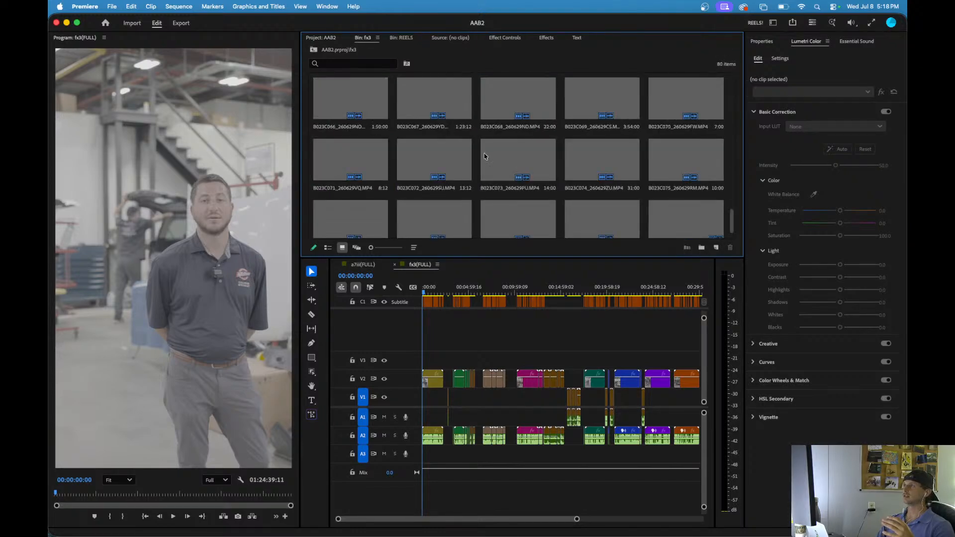
pyautogui.scroll(-10, 485, 152)
pyautogui.click(325, 36)
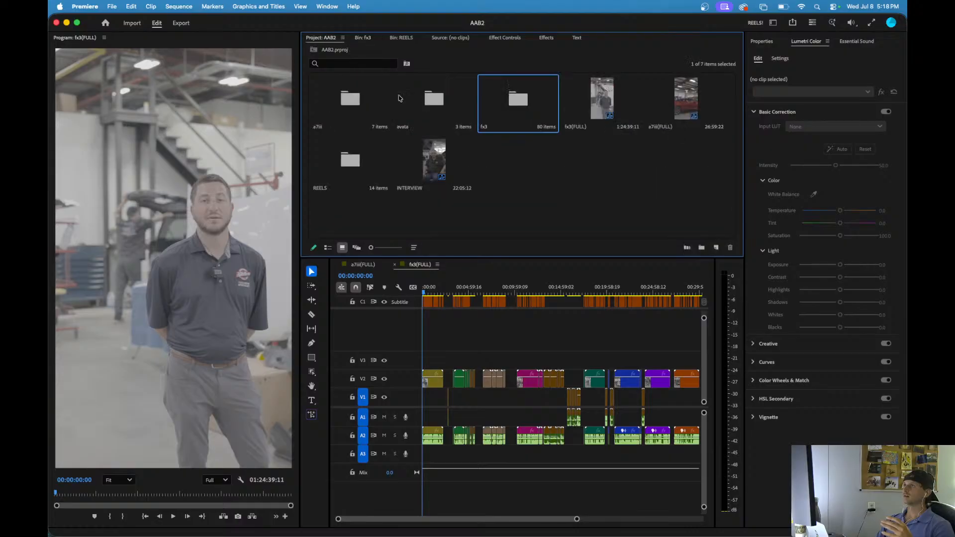
pyautogui.doubleClick(399, 97)
pyautogui.click(328, 39)
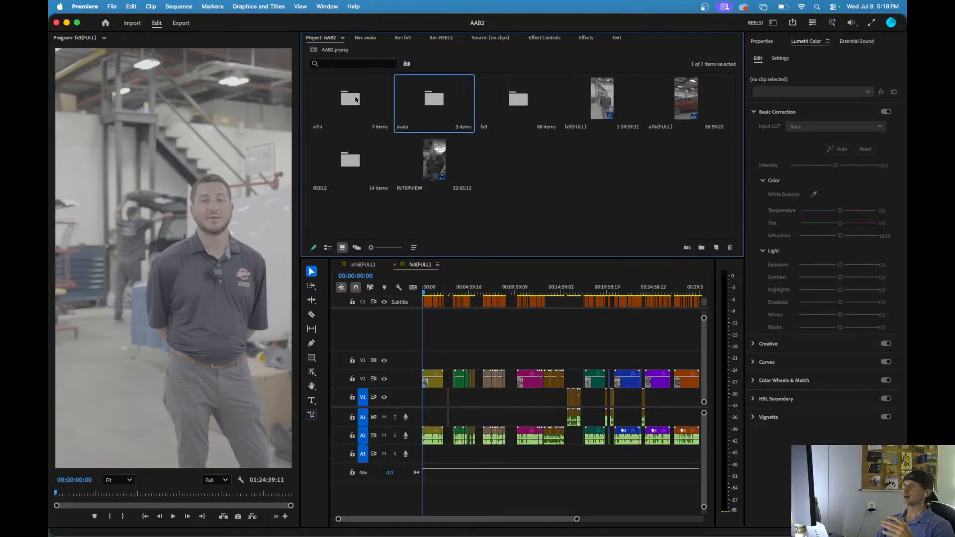
pyautogui.click(348, 97)
pyautogui.doubleClick(348, 97)
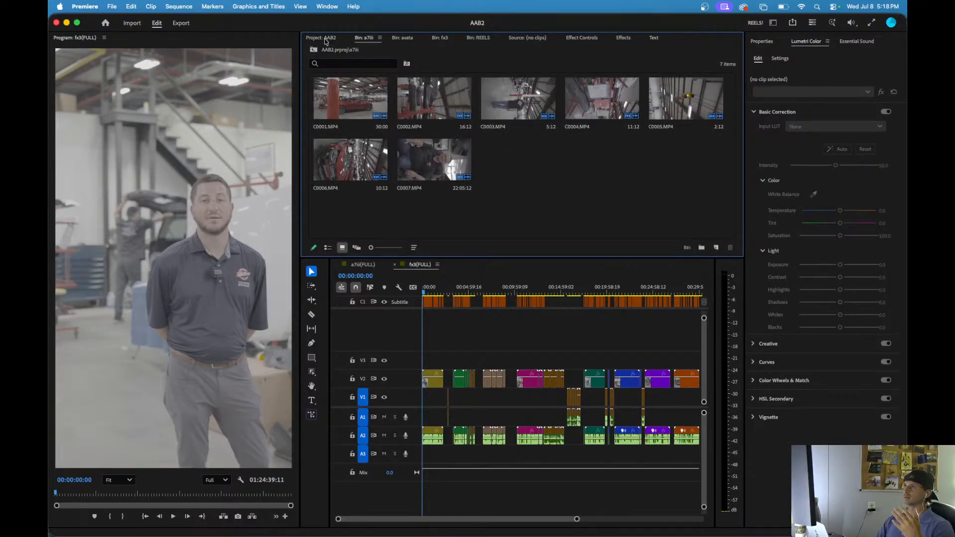
# - Open the INTERVIEW sequence from the project's top level and play a moment from its beginning
pyautogui.click(321, 38)
pyautogui.click(436, 163)
pyautogui.doubleClick(436, 163)
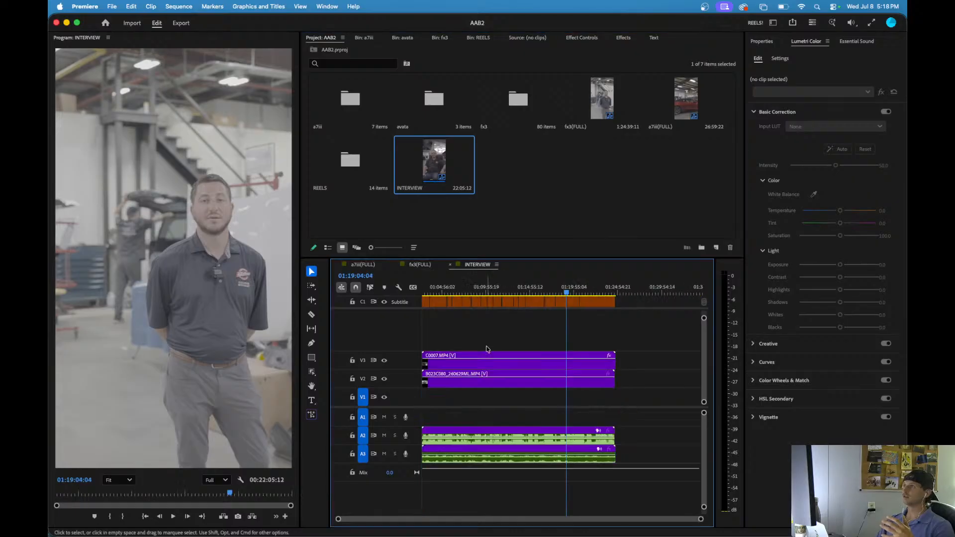
pyautogui.press('space')
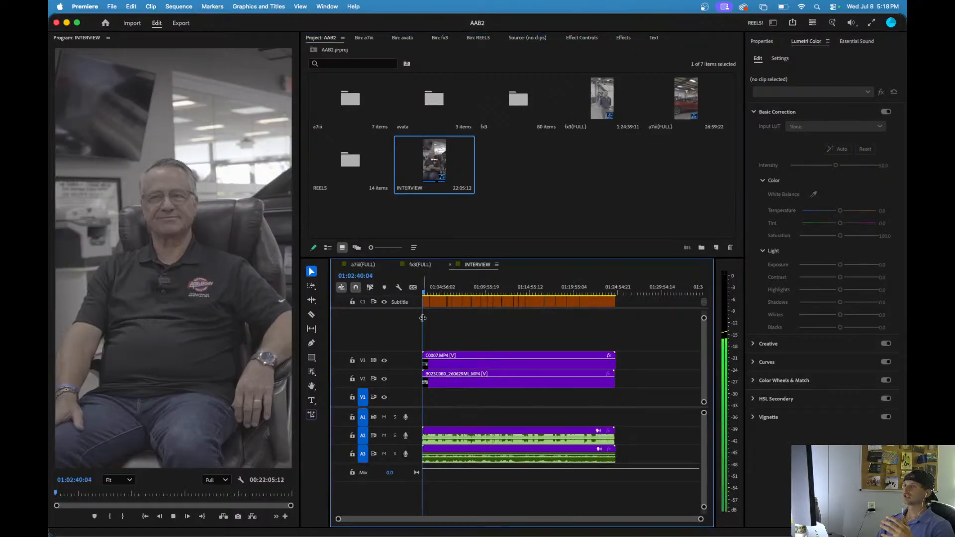
pyautogui.press('space')
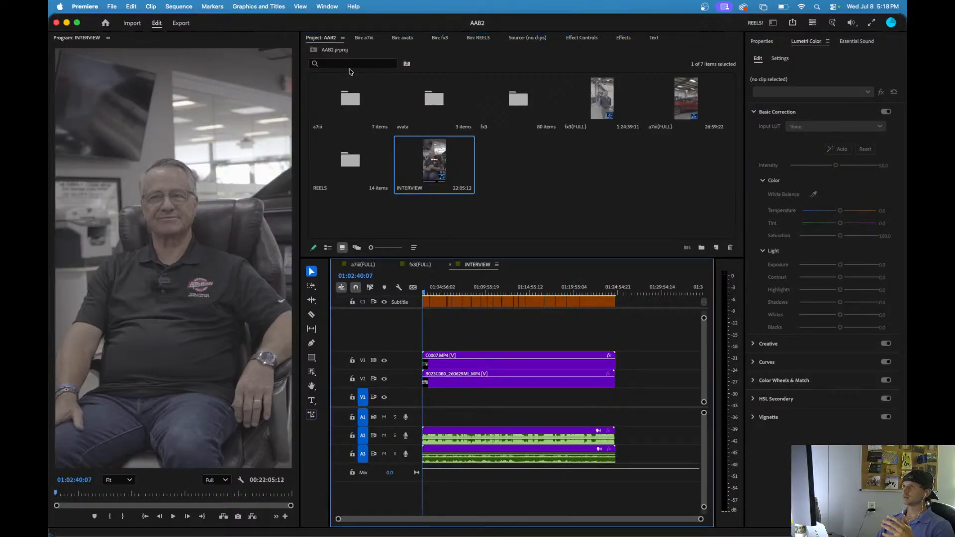
# - Check the a7iii and REELS bins again and bring the fx3(FULL) sequence back up in the timeline
pyautogui.click(526, 159)
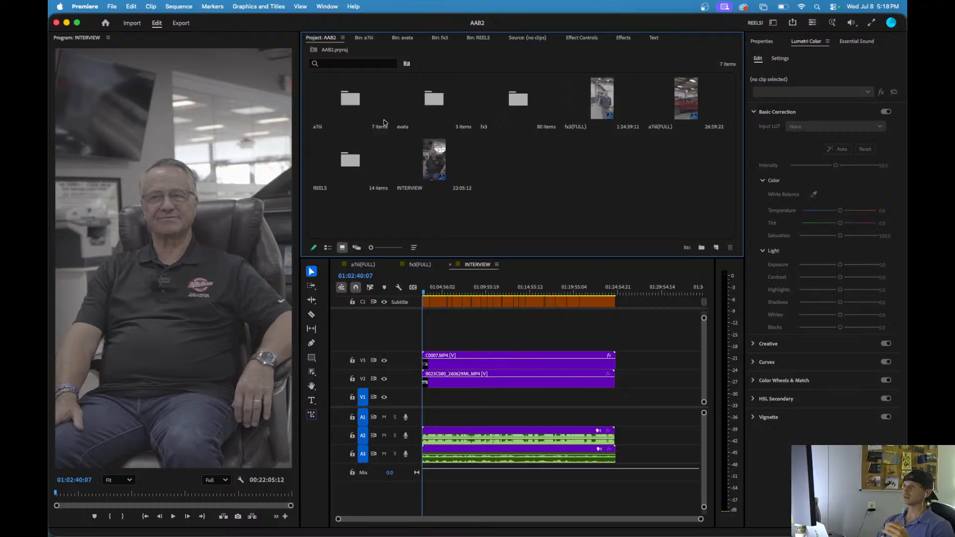
pyautogui.click(363, 38)
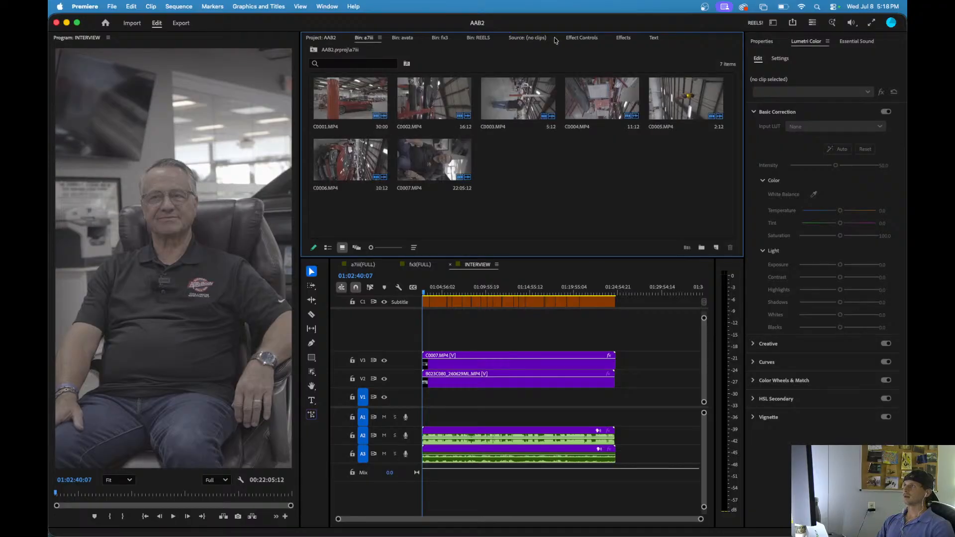
pyautogui.click(471, 39)
pyautogui.click(320, 38)
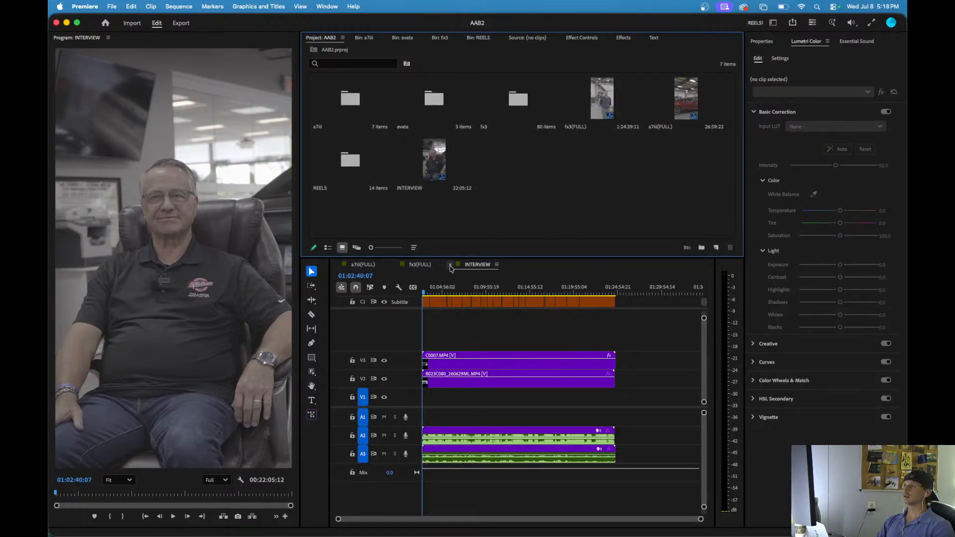
pyautogui.click(363, 264)
pyautogui.click(419, 265)
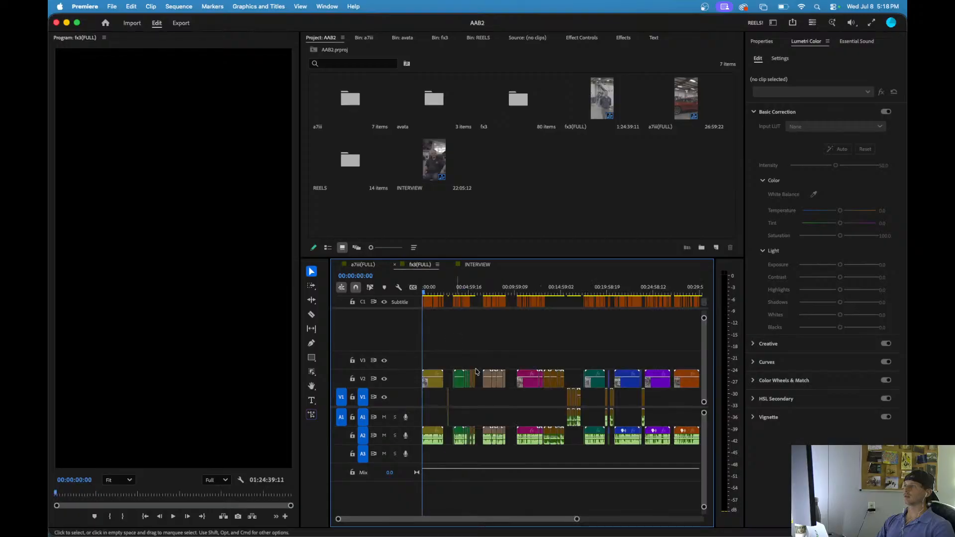
# - Select the short V1 clip before the green group together with the brown clips at the end of that group
pyautogui.press('=')
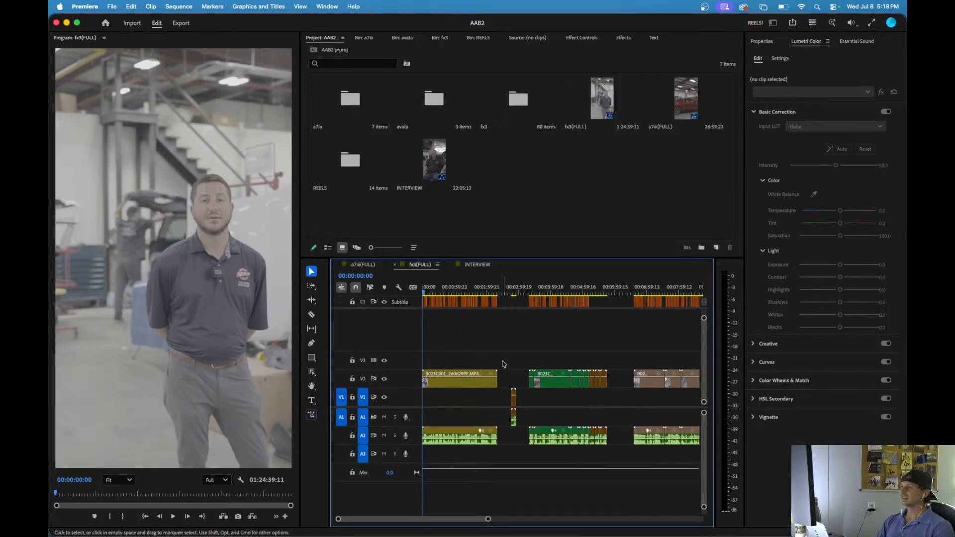
pyautogui.click(513, 396)
pyautogui.press('-')
pyautogui.press('=')
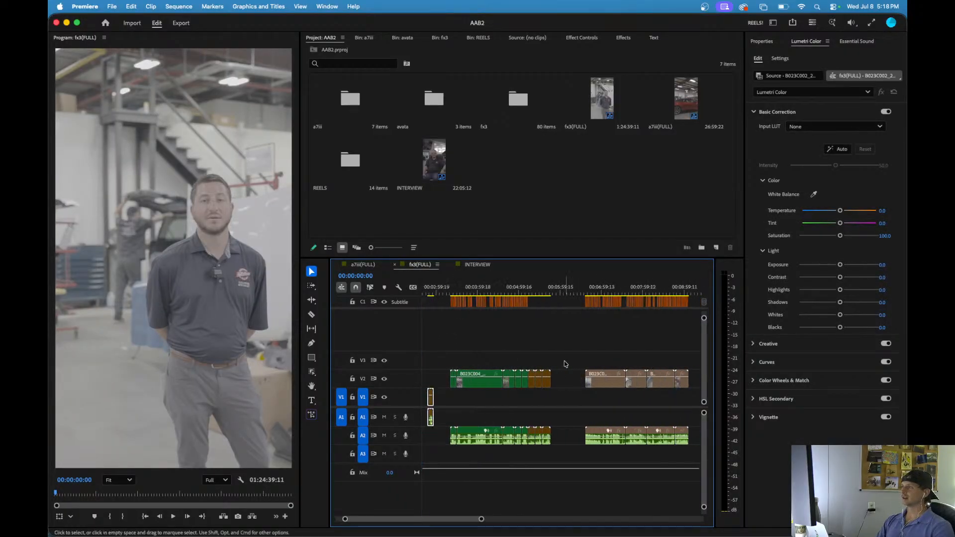
pyautogui.moveTo(567, 352); pyautogui.dragTo(531, 444)
pyautogui.hscroll(3, 529, 460)
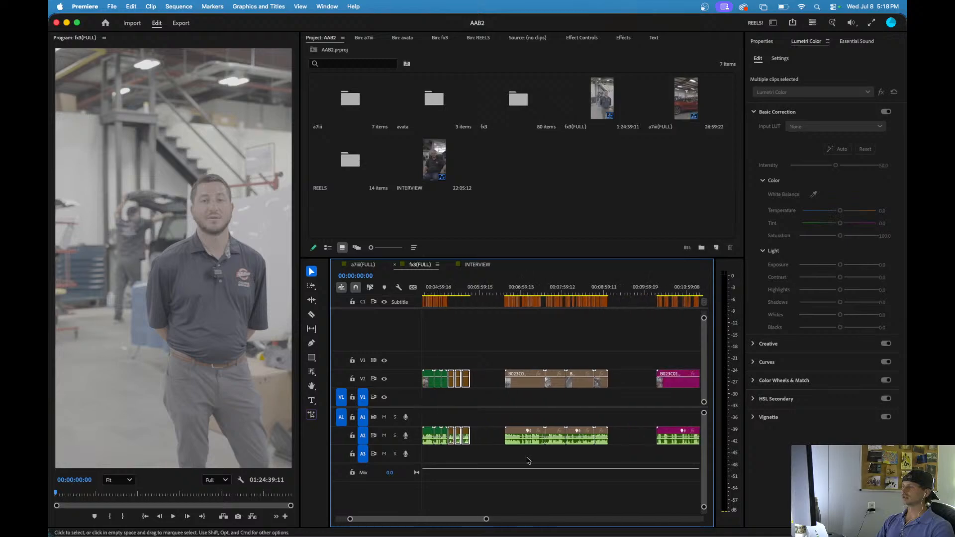
# - Examine how the colour-labelled talking clips and brown B-roll clips are grouped across the whole fx3(FULL) timeline
pyautogui.press('-')
pyautogui.hscroll(2, 623, 407)
pyautogui.hscroll(-3, 547, 391)
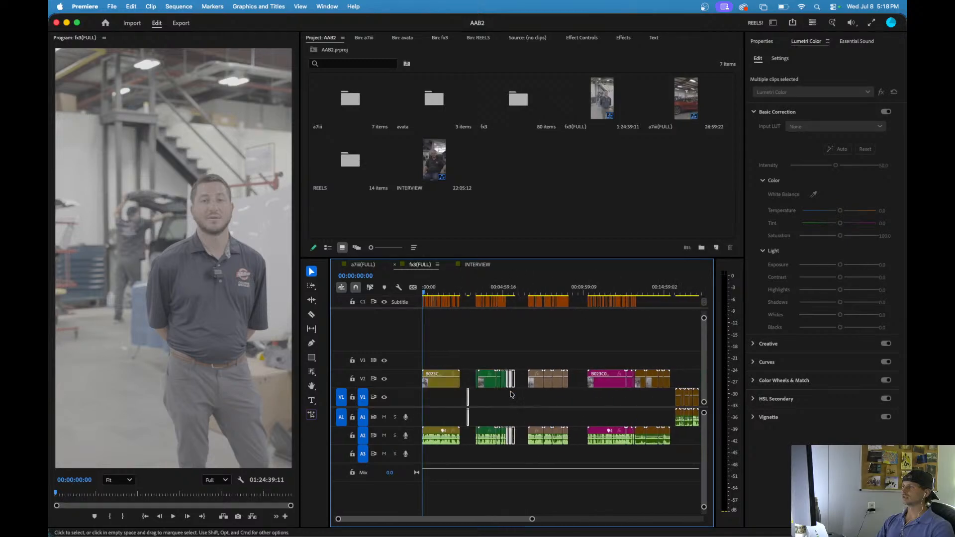
pyautogui.press('=')
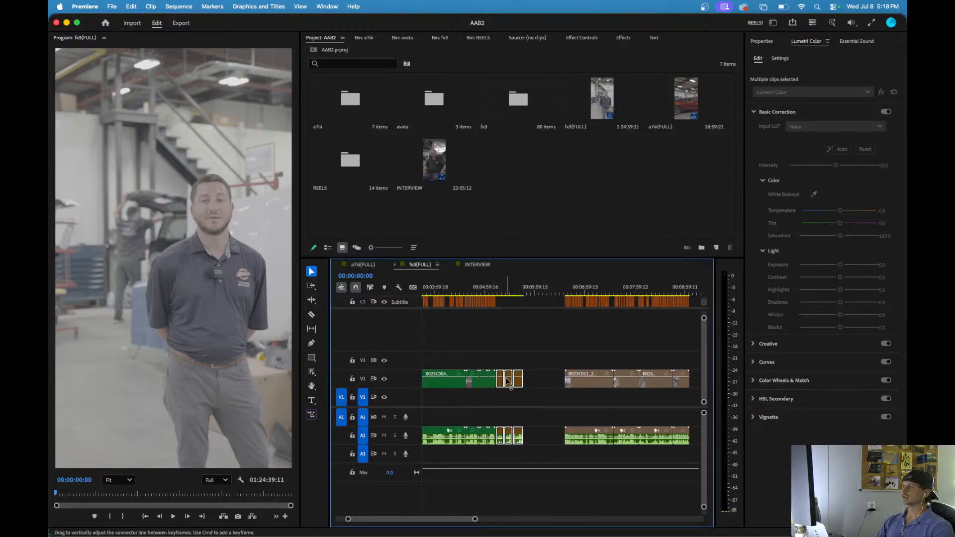
pyautogui.hscroll(-2, 476, 384)
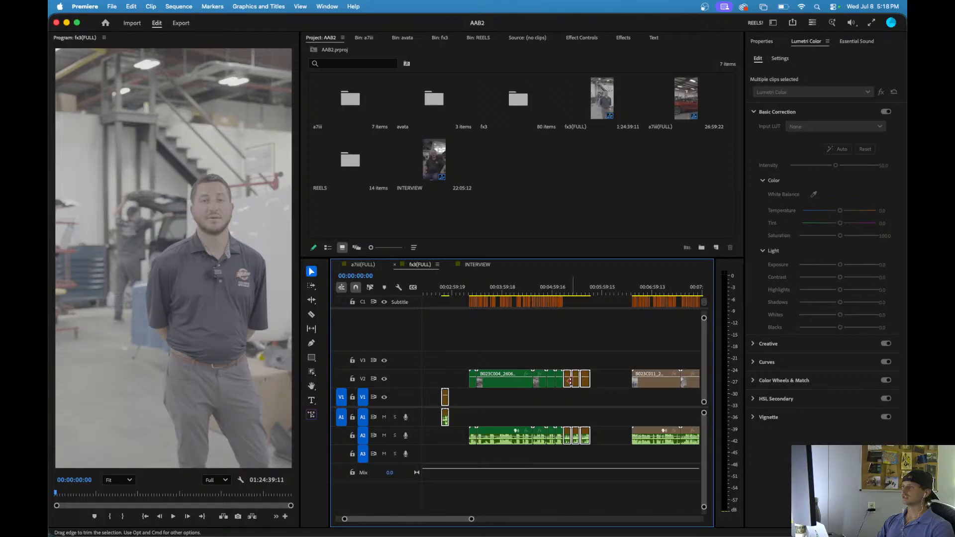
pyautogui.press('-')
pyautogui.press('-')
pyautogui.press('-')
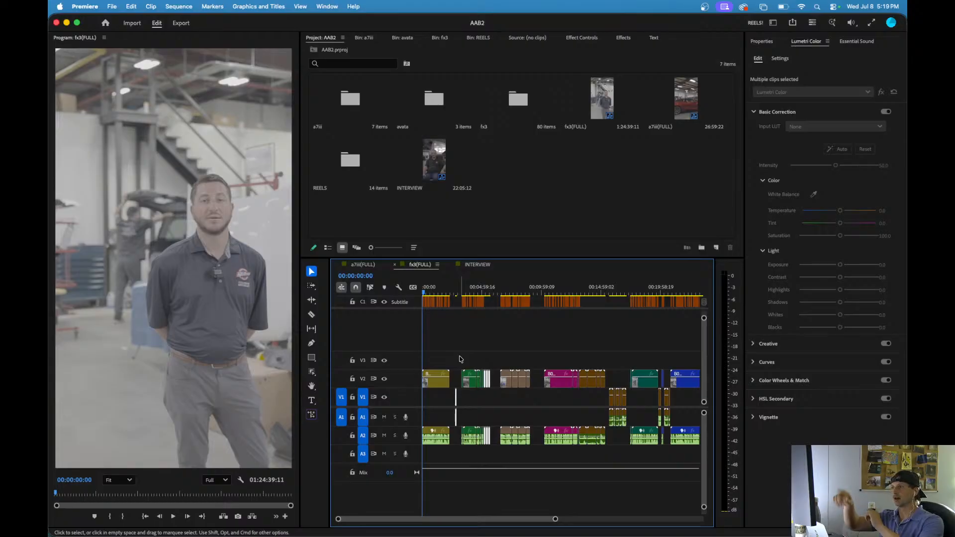
pyautogui.press('-')
pyautogui.press('-')
pyautogui.press('-')
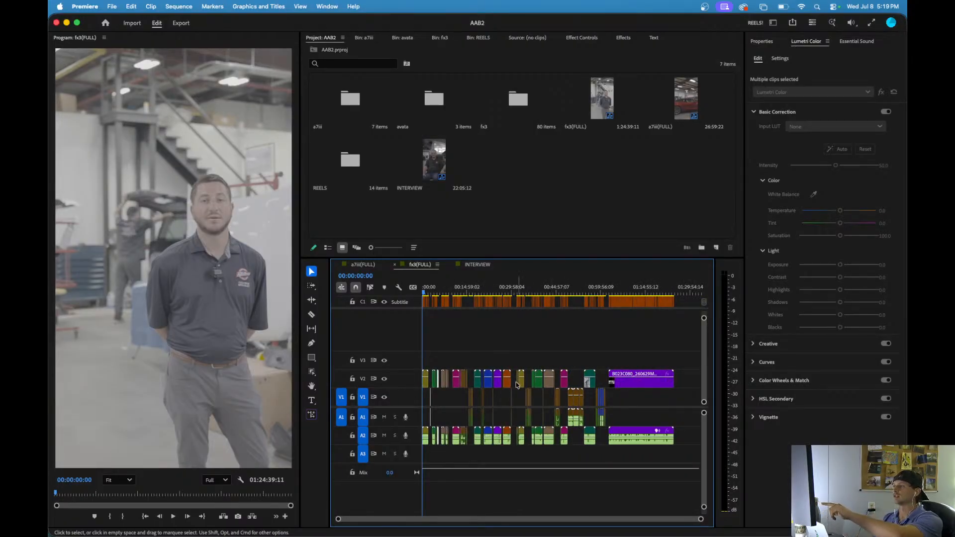
pyautogui.press('=')
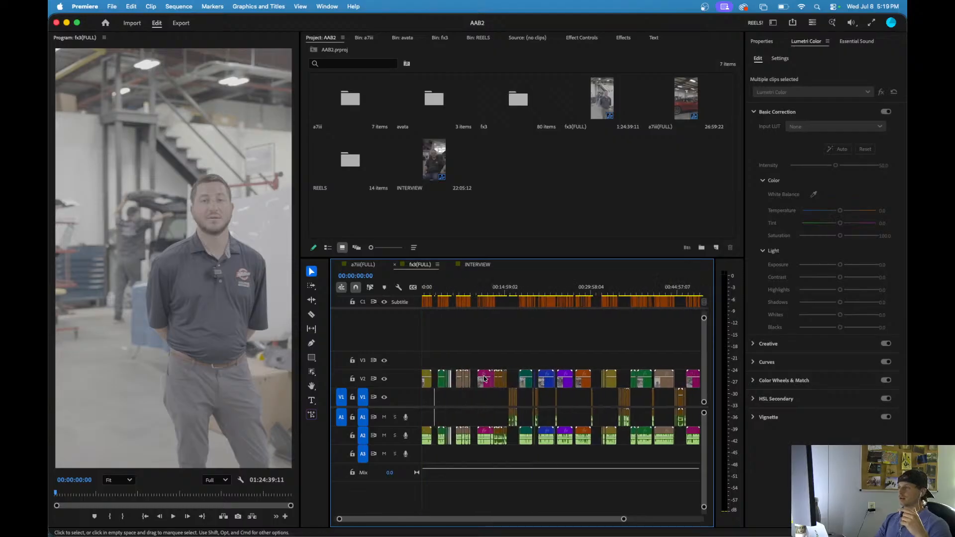
pyautogui.press('=')
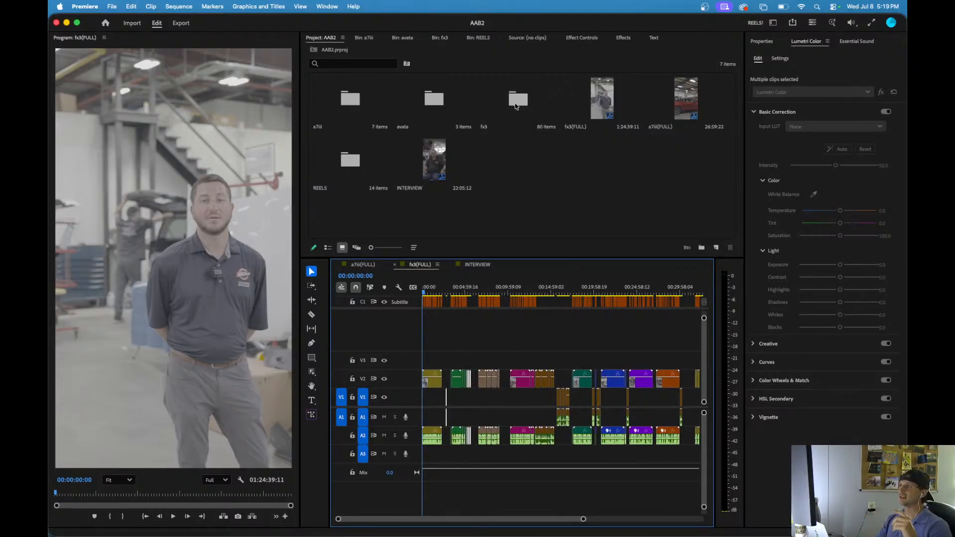
# - Review the numbered sequences in the REELS bin against the first clip groups of the fx3(FULL) timeline
pyautogui.doubleClick(350, 162)
pyautogui.scroll(-1, 506, 177)
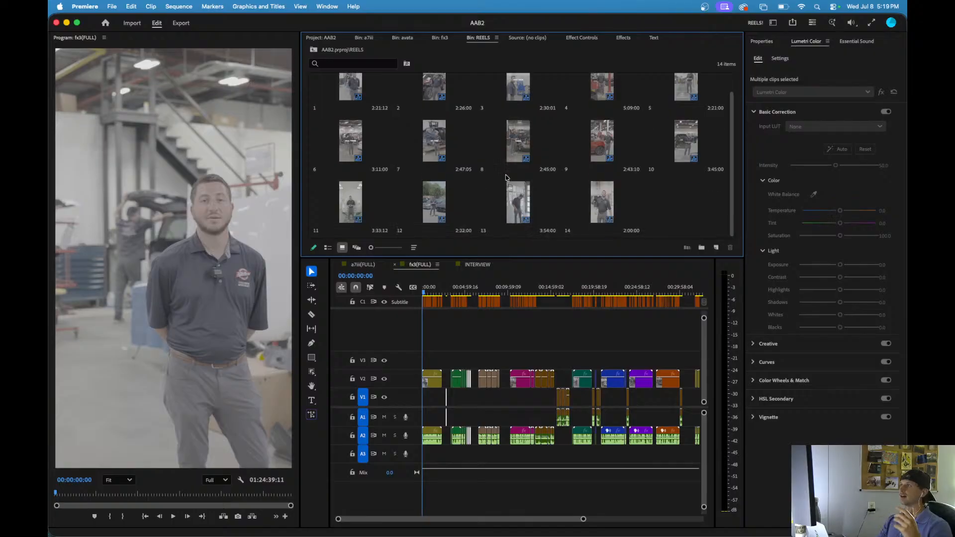
pyautogui.scroll(1, 506, 177)
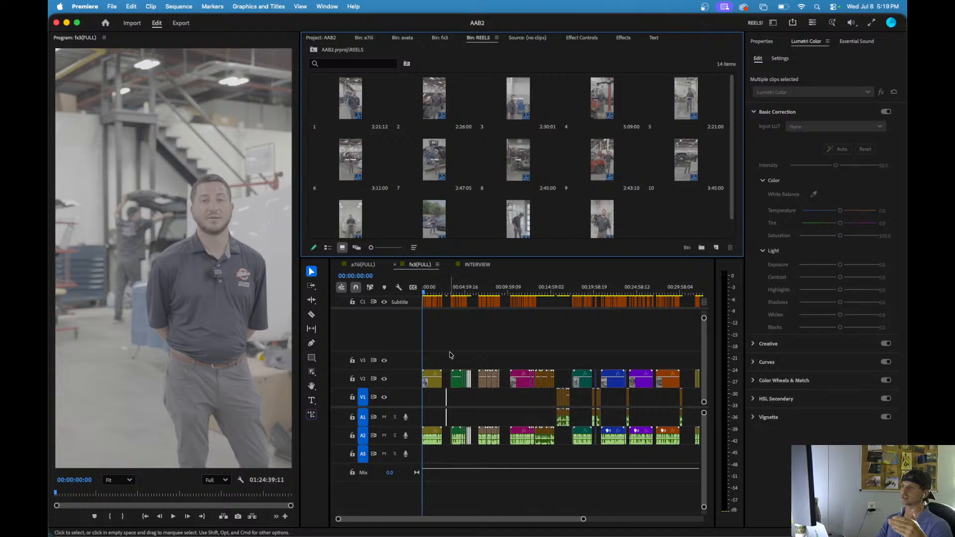
pyautogui.scroll(4, 432, 356)
pyautogui.hscroll(-1, 434, 354)
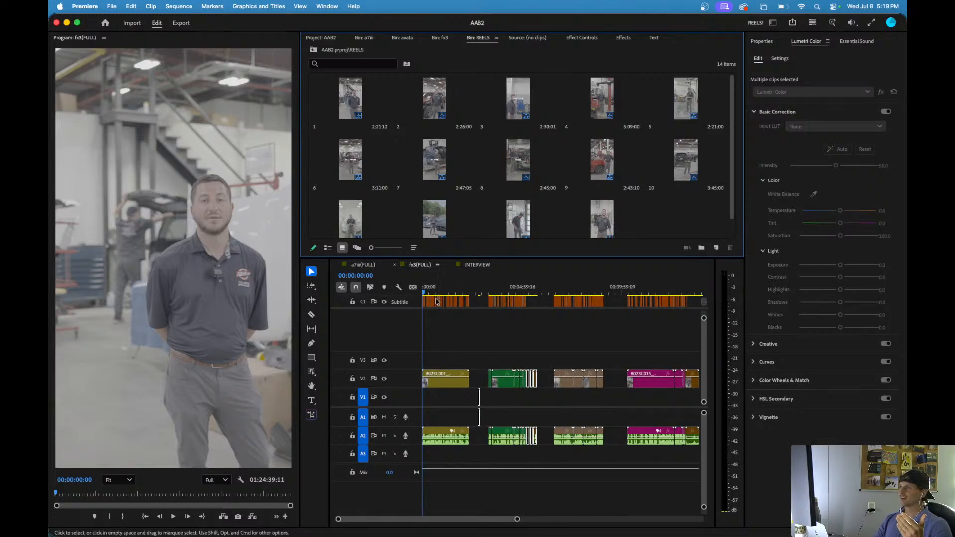
pyautogui.scroll(3, 445, 328)
pyautogui.scroll(-2, 444, 334)
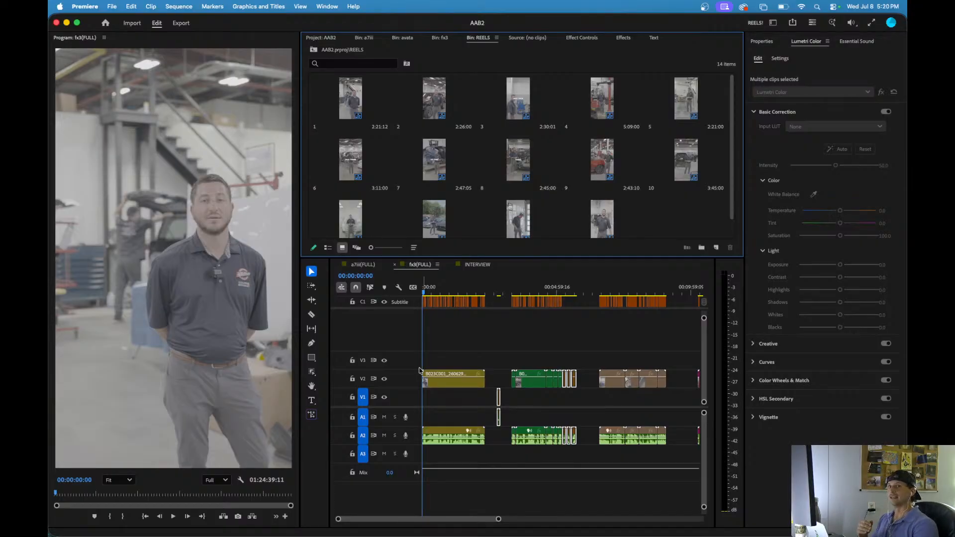
# - Select sequences 1 through 14 in the REELS bin and clear the clip selection in the fx3(FULL) timeline
pyautogui.click(366, 130)
pyautogui.scroll(-1, 370, 139)
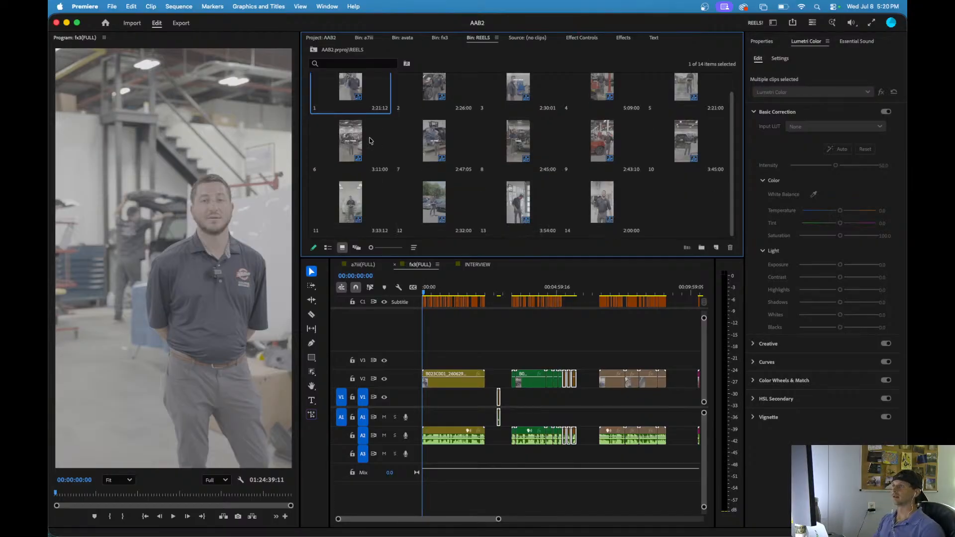
pyautogui.keyDown('shift'); pyautogui.click(570, 196); pyautogui.keyUp('shift')
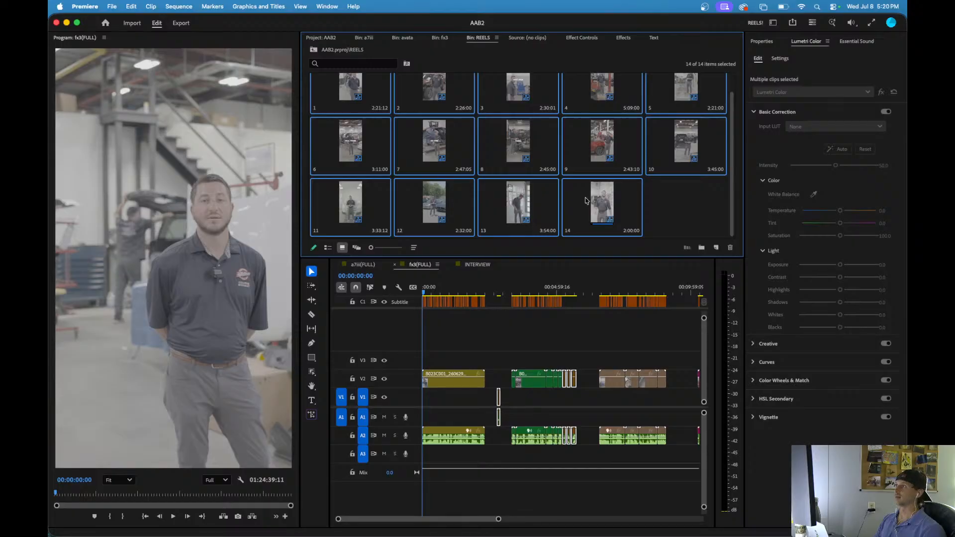
pyautogui.rightClick(580, 201)
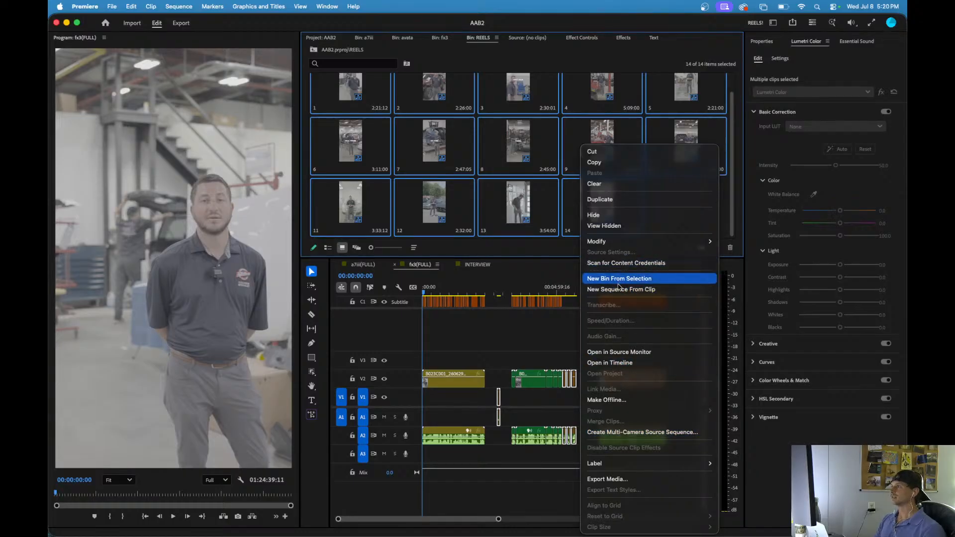
pyautogui.click(537, 213)
pyautogui.click(493, 343)
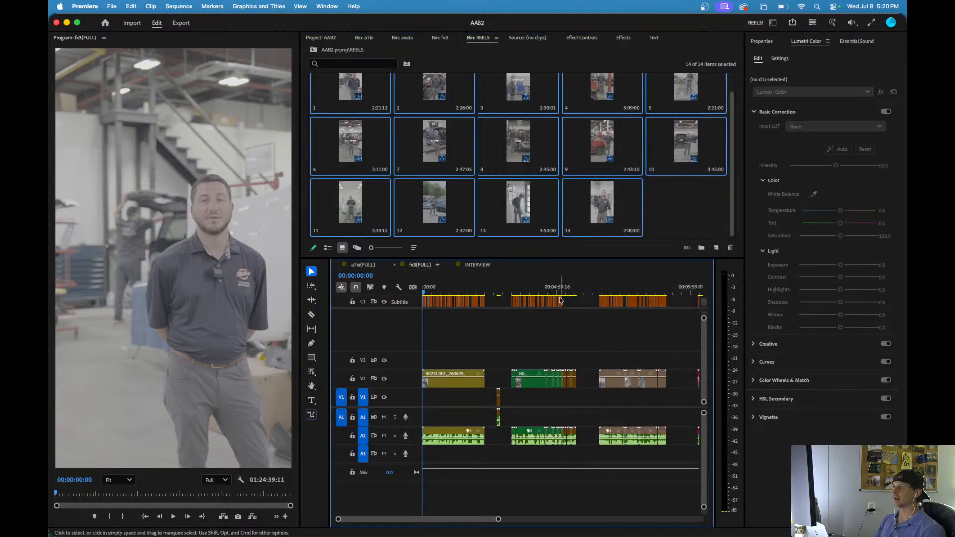
# - Clear the REELS bin selection and select the short brown V1 clip after the first yellow clip in the fx3(FULL) timeline
pyautogui.click(662, 226)
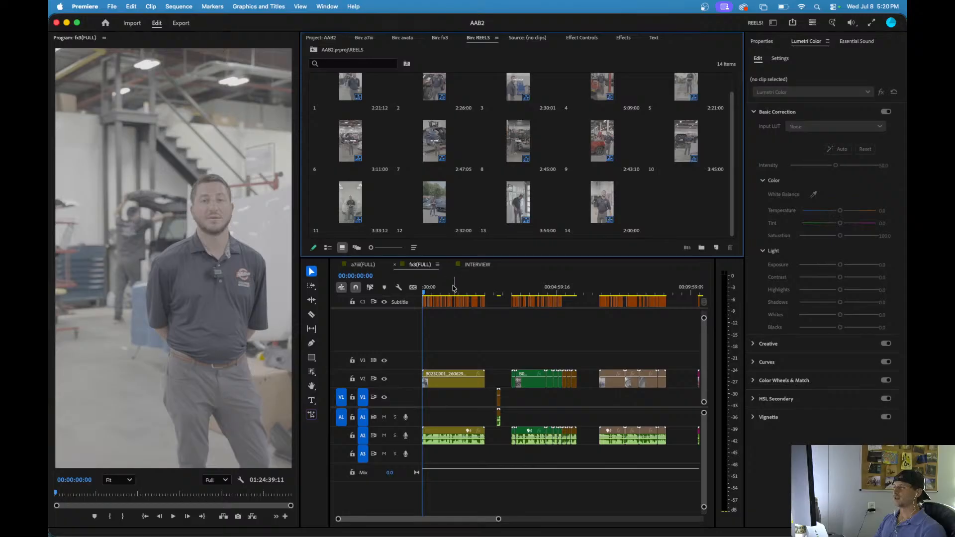
pyautogui.moveTo(454, 289); pyautogui.dragTo(413, 288)
pyautogui.press('-')
pyautogui.press('-')
pyautogui.press('=')
pyautogui.press('=')
pyautogui.press('=')
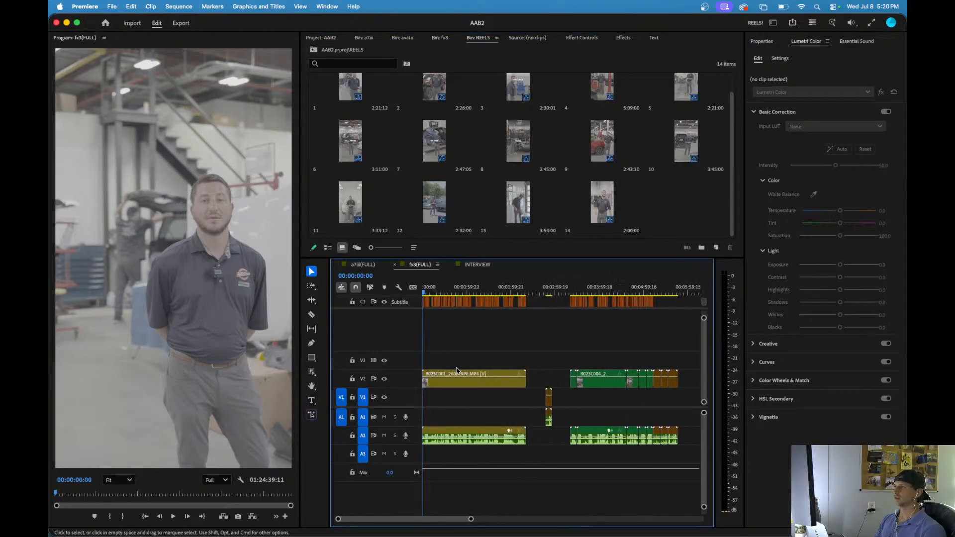
pyautogui.click(548, 413)
# - Add the brown clips at the end of the first green group to the timeline selection
pyautogui.press('-')
pyautogui.press('-')
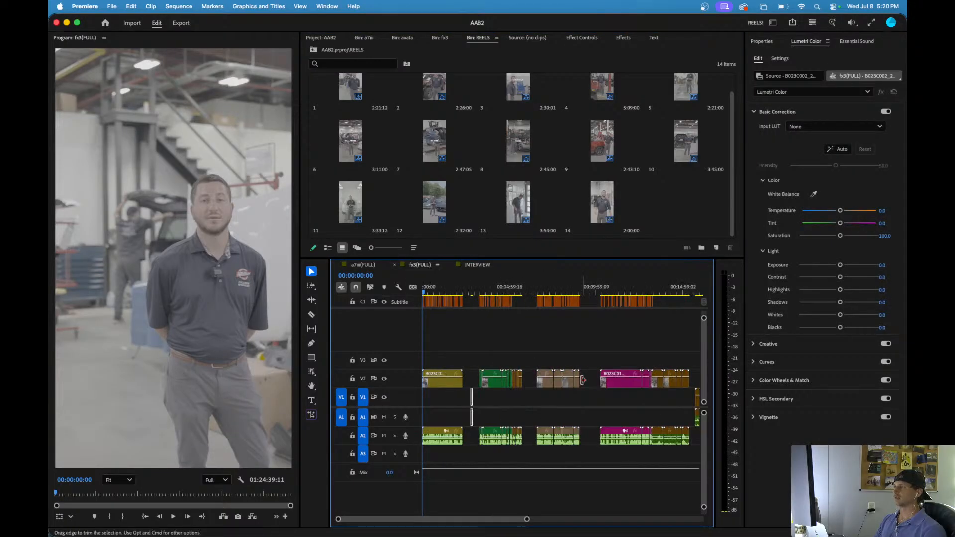
pyautogui.moveTo(527, 349); pyautogui.dragTo(501, 441)
pyautogui.press('=')
pyautogui.press('-')
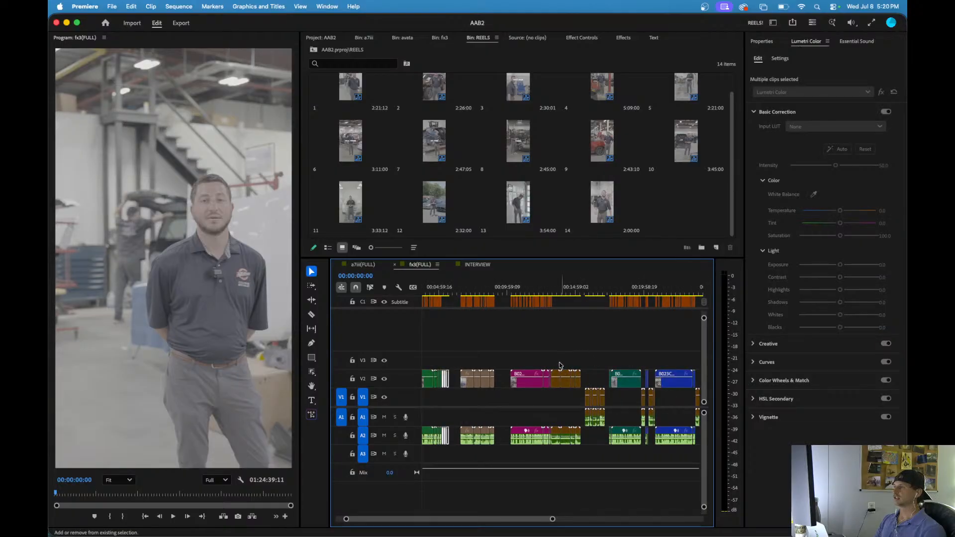
# - Add the brown clips following the first magenta clip on V2 and V1, and those on both sides of the short blue clip, to the selection
pyautogui.moveTo(555, 362); pyautogui.dragTo(604, 458)
pyautogui.press('=')
pyautogui.press('=')
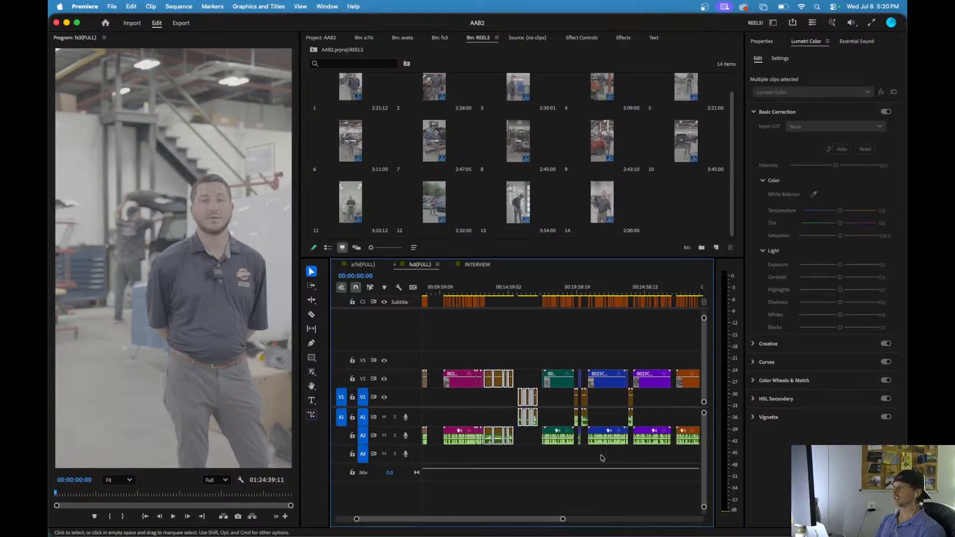
pyautogui.keyDown('shift'); pyautogui.click(528, 398); pyautogui.keyUp('shift')
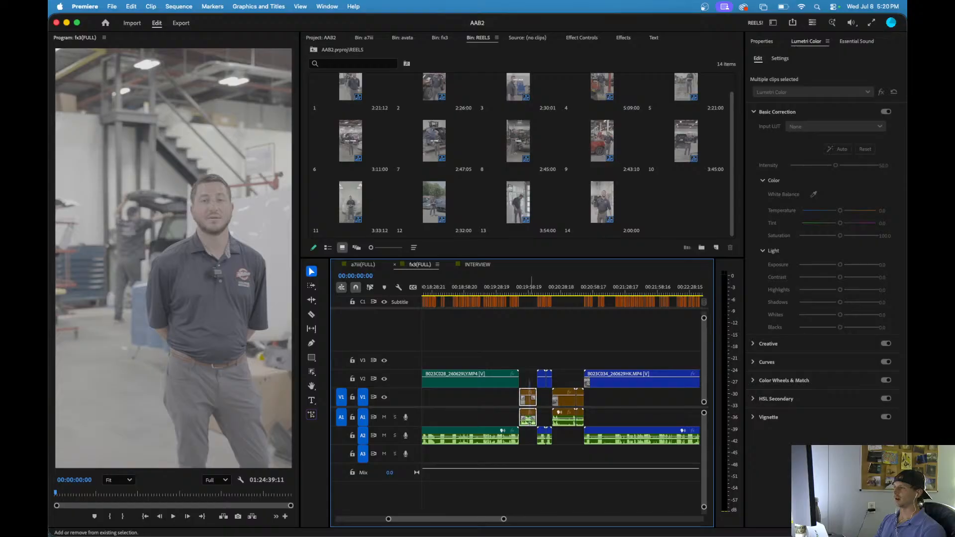
pyautogui.keyDown('shift'); pyautogui.click(570, 401); pyautogui.keyUp('shift')
pyautogui.moveTo(571, 404); pyautogui.dragTo(577, 419)
# - Add the brown V1 clip between the blue and purple groups and the one after the orange clip to the selection
pyautogui.hscroll(5, 577, 420)
pyautogui.scroll(-5, 577, 420)
pyautogui.scroll(5, 598, 396)
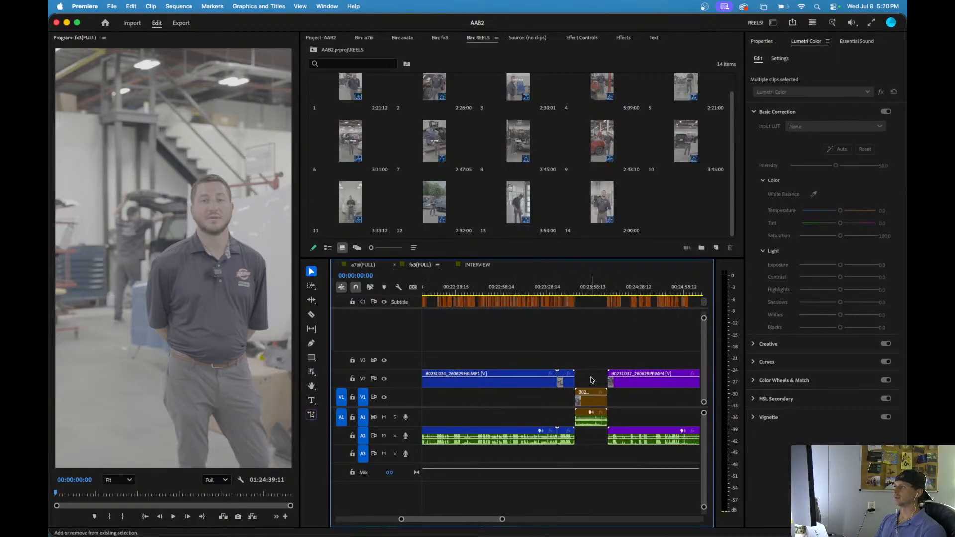
pyautogui.moveTo(592, 380); pyautogui.dragTo(592, 426)
pyautogui.hscroll(5, 592, 427)
pyautogui.scroll(-5, 592, 428)
pyautogui.hscroll(3, 592, 428)
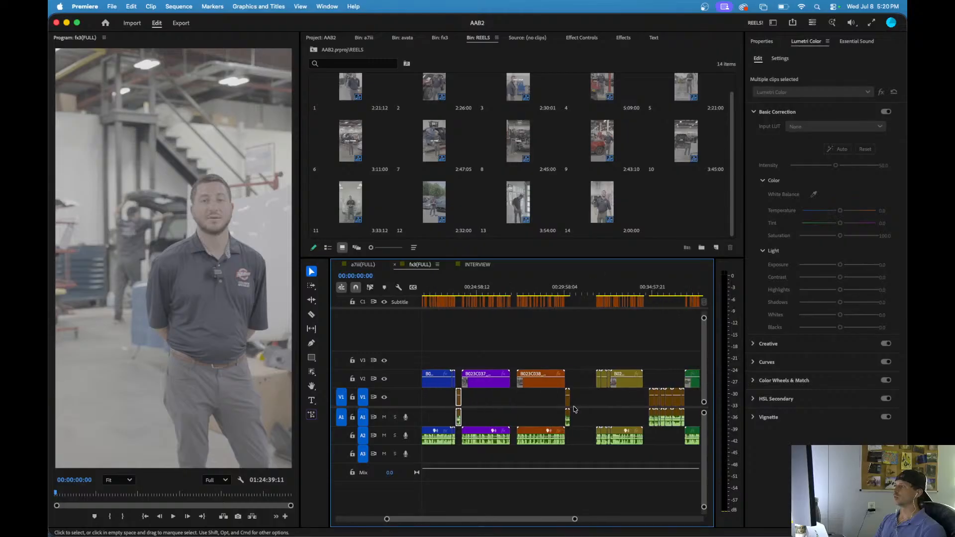
pyautogui.scroll(5, 589, 423)
pyautogui.hscroll(5, 554, 437)
pyautogui.scroll(-5, 555, 437)
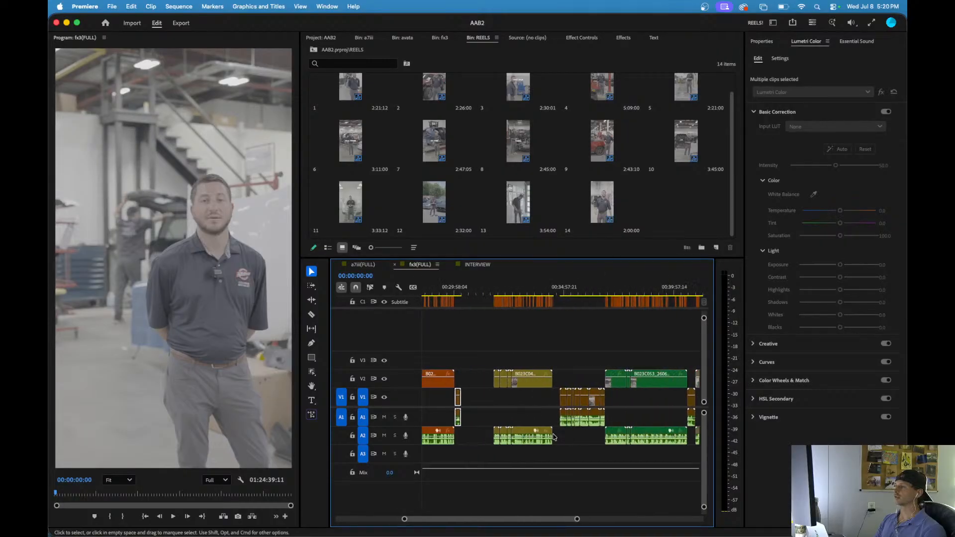
# - Add the brown V1 clips directly before and after the second green group to the selection
pyautogui.scroll(3, 562, 406)
pyautogui.moveTo(566, 376); pyautogui.dragTo(622, 431)
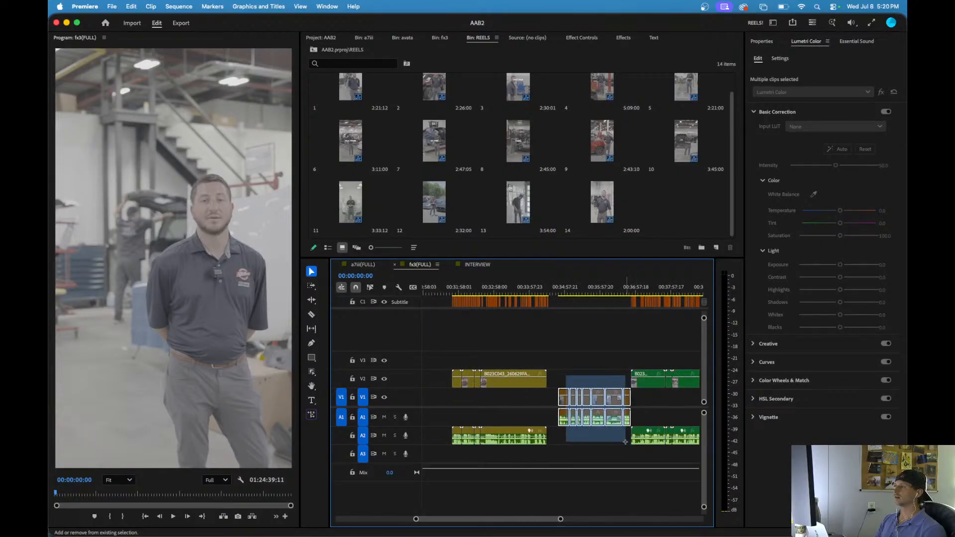
pyautogui.scroll(-5, 617, 423)
pyautogui.hscroll(2, 608, 410)
pyautogui.scroll(5, 607, 411)
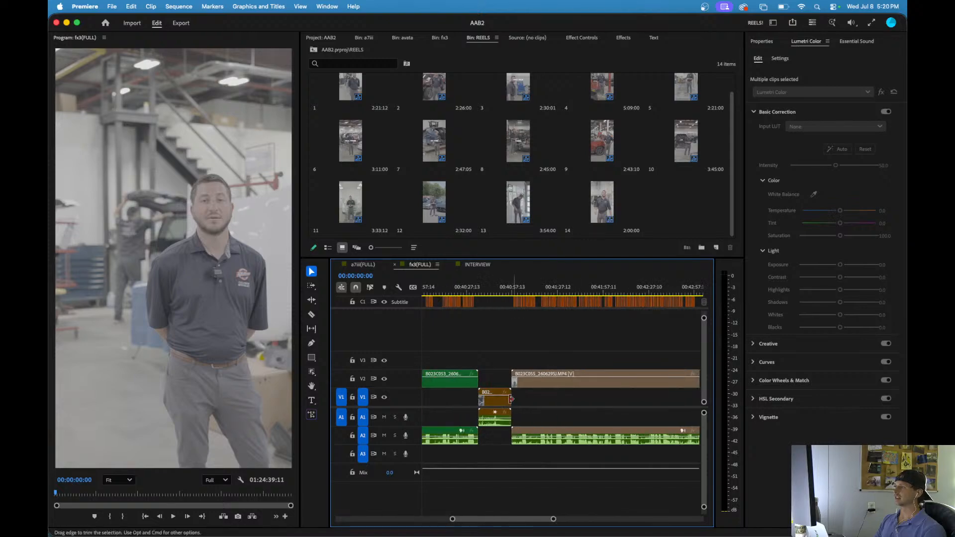
pyautogui.moveTo(488, 374); pyautogui.dragTo(493, 419)
pyautogui.hscroll(3, 494, 418)
pyautogui.hscroll(8, 494, 418)
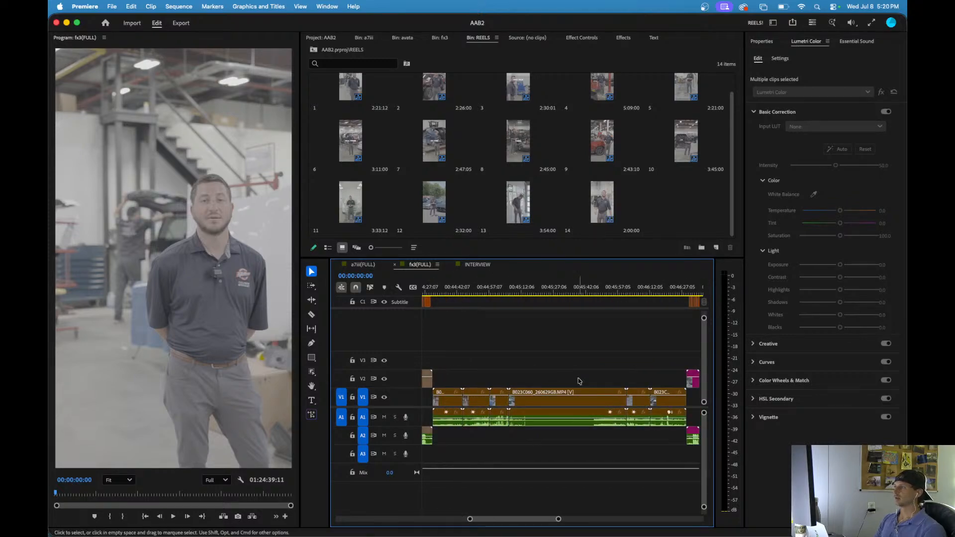
# - Add the brown V1 clips before and after the second magenta group to the selection
pyautogui.moveTo(662, 373); pyautogui.dragTo(462, 435)
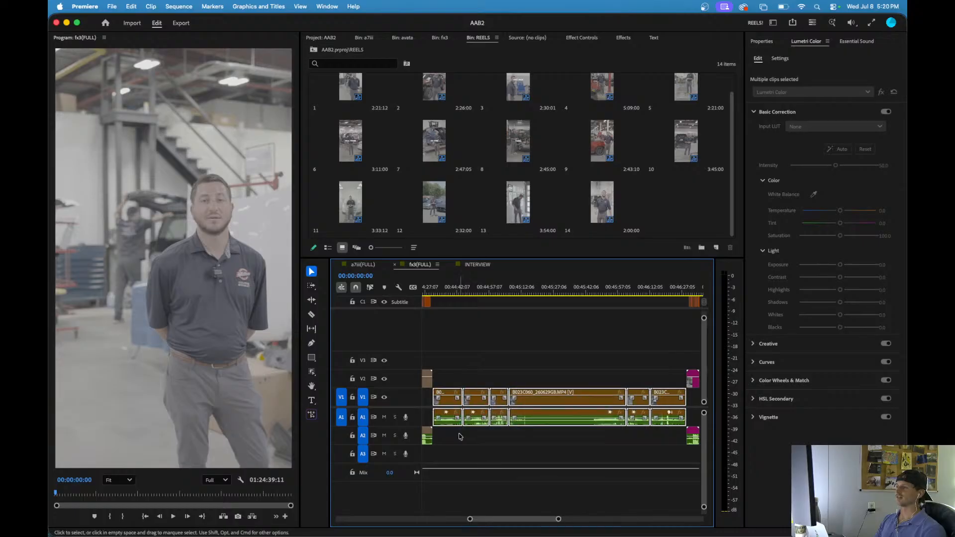
pyautogui.scroll(-5, 453, 408)
pyautogui.moveTo(444, 377); pyautogui.dragTo(521, 448)
pyautogui.scroll(5, 647, 403)
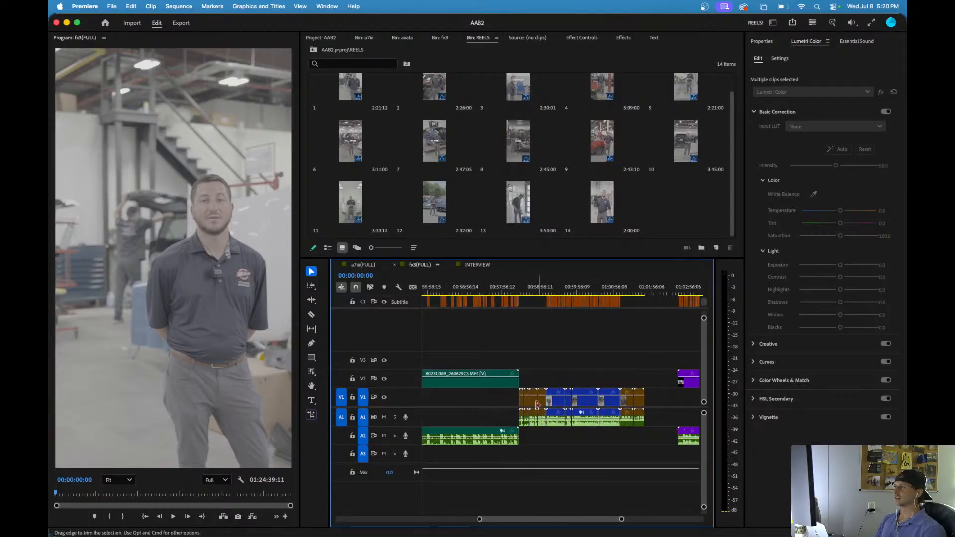
# - Add the brown clips on both sides of the blue V1 clips after the last teal group to the selection
pyautogui.moveTo(558, 372); pyautogui.dragTo(500, 434)
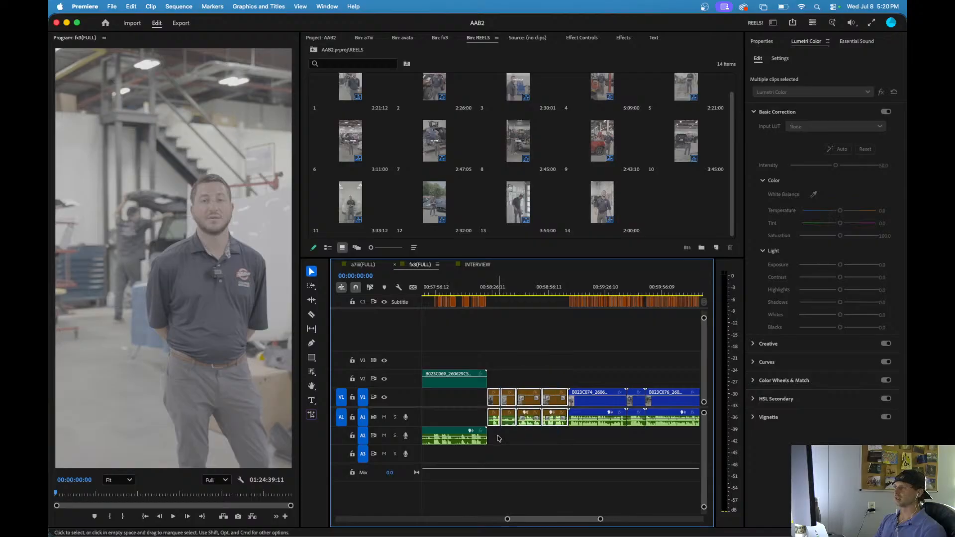
pyautogui.scroll(-5, 499, 434)
pyautogui.moveTo(600, 357); pyautogui.dragTo(547, 436)
pyautogui.scroll(-8, 547, 436)
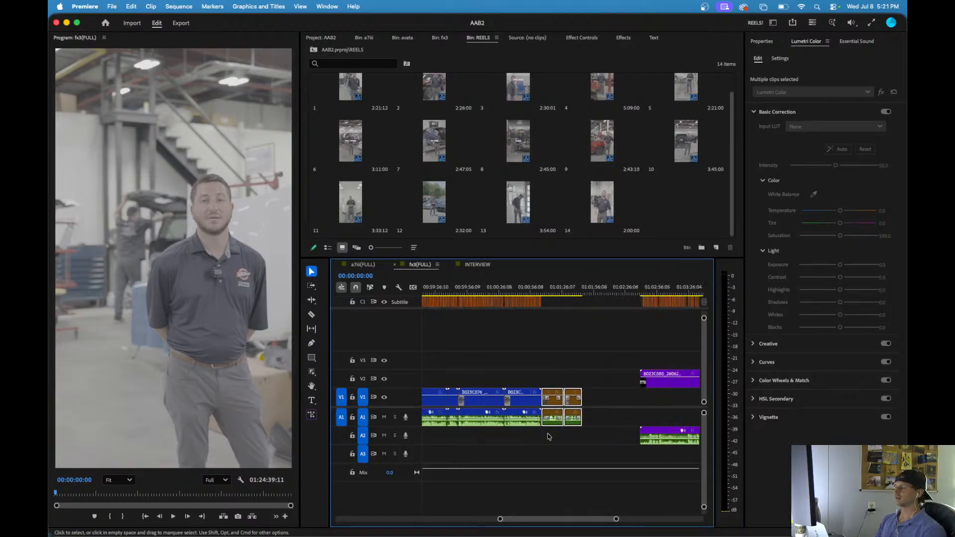
# - Create a subsequence from all the selected brown B-roll clips of the fx3(FULL) timeline
pyautogui.scroll(-5, 547, 436)
pyautogui.scroll(-2, 548, 436)
pyautogui.press('\\')
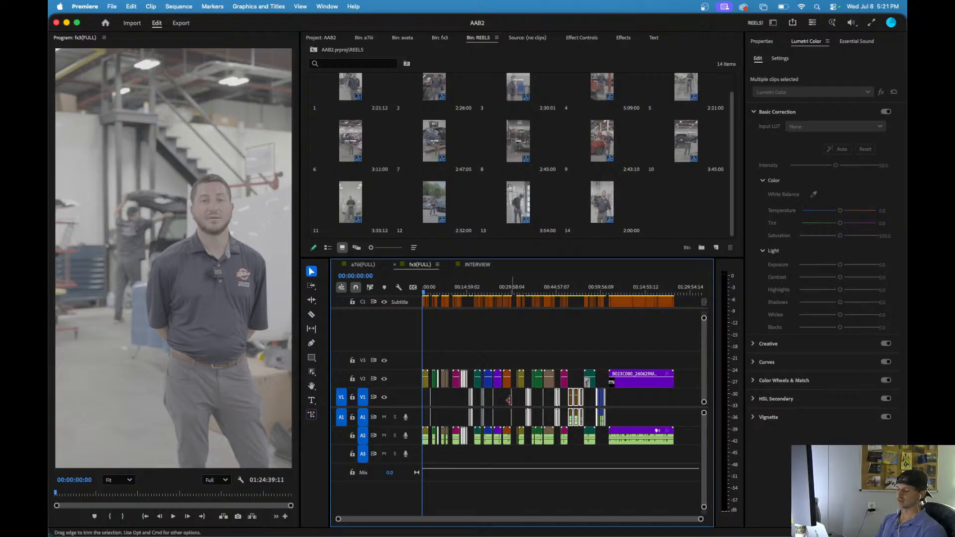
pyautogui.scroll(3, 527, 373)
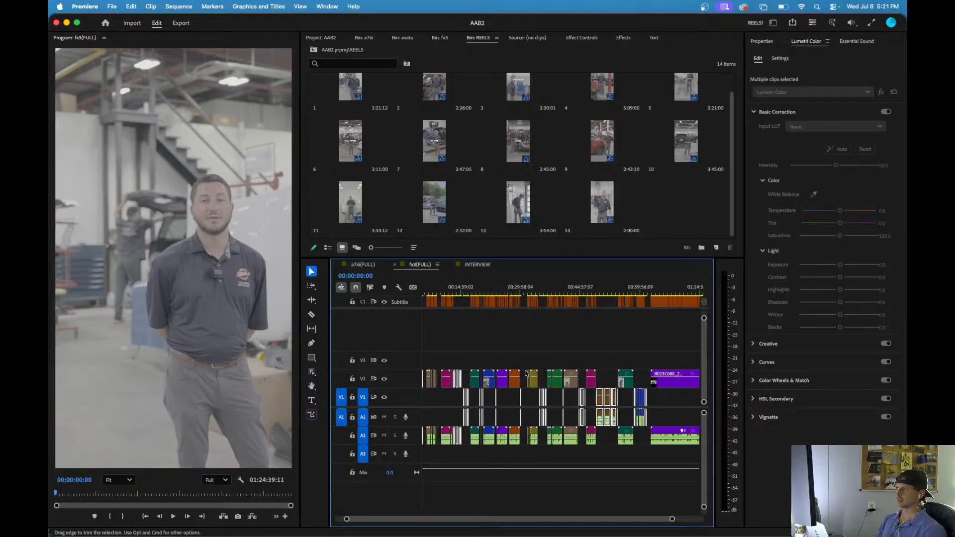
pyautogui.scroll(-3, 526, 373)
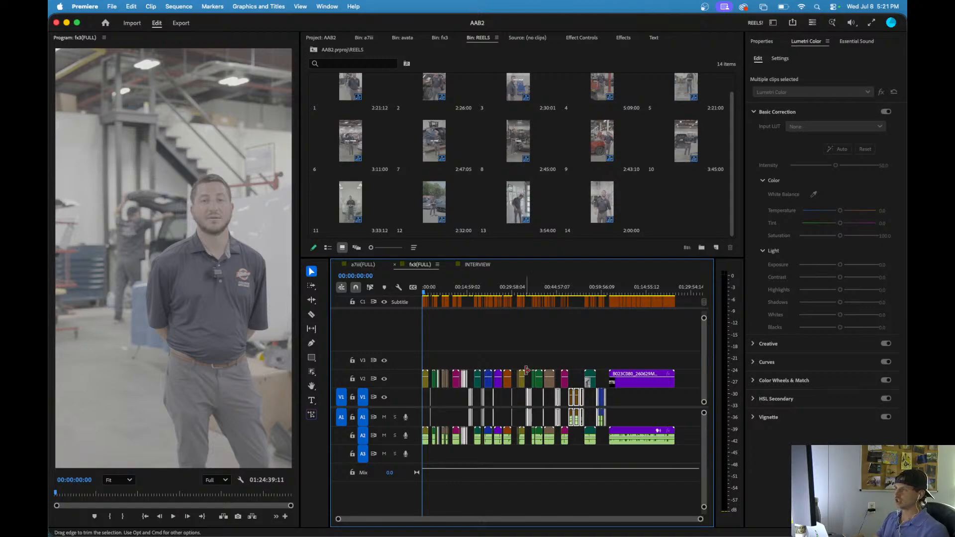
pyautogui.doubleClick(527, 370)
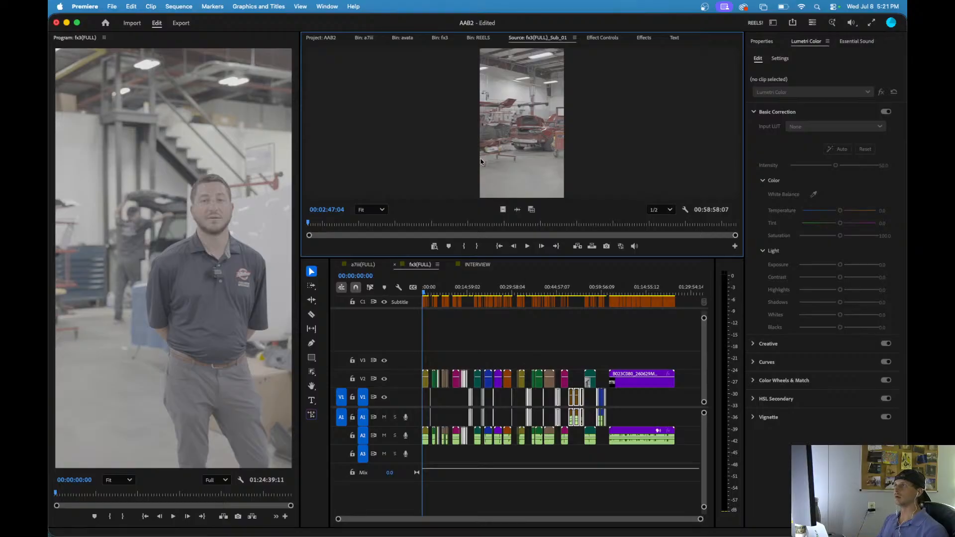
# - Move the new fx3(FULL)_Sub_01 subsequence out of the REELS bin into the top level of the AAB2 project
pyautogui.click(317, 38)
pyautogui.doubleClick(356, 166)
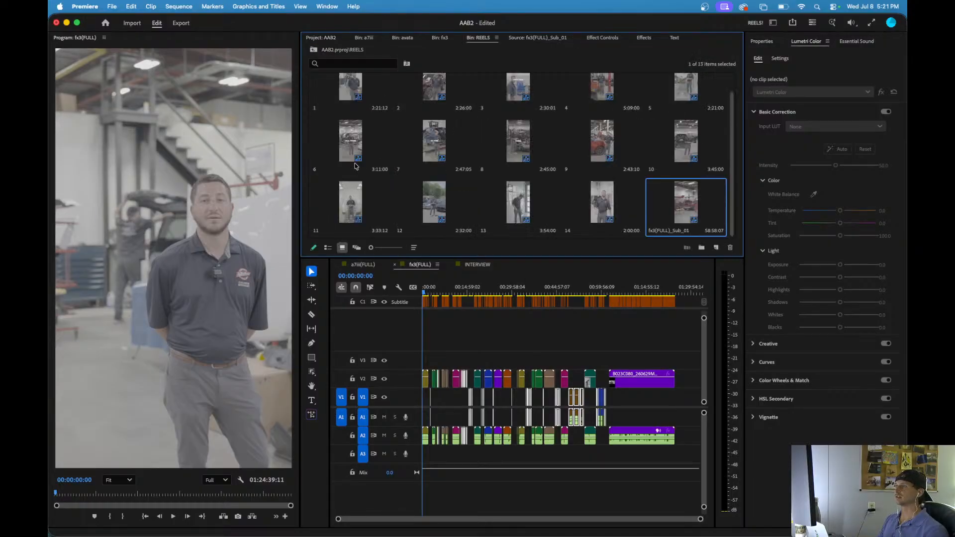
pyautogui.moveTo(679, 210); pyautogui.dragTo(579, 188)
pyautogui.click(564, 229)
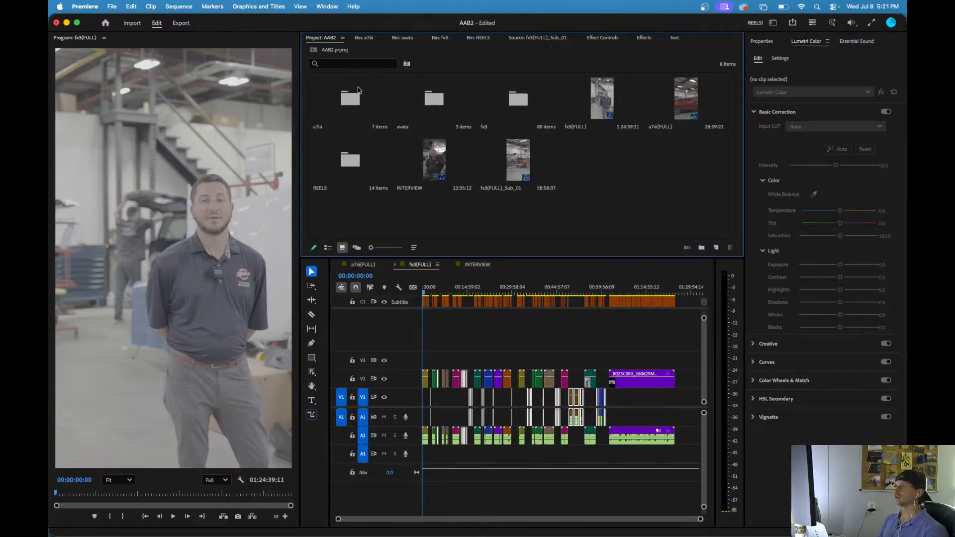
# - Rename the fx3(FULL)_Sub_01 subsequence as BROLL(full)
pyautogui.click(504, 187)
pyautogui.click(505, 188)
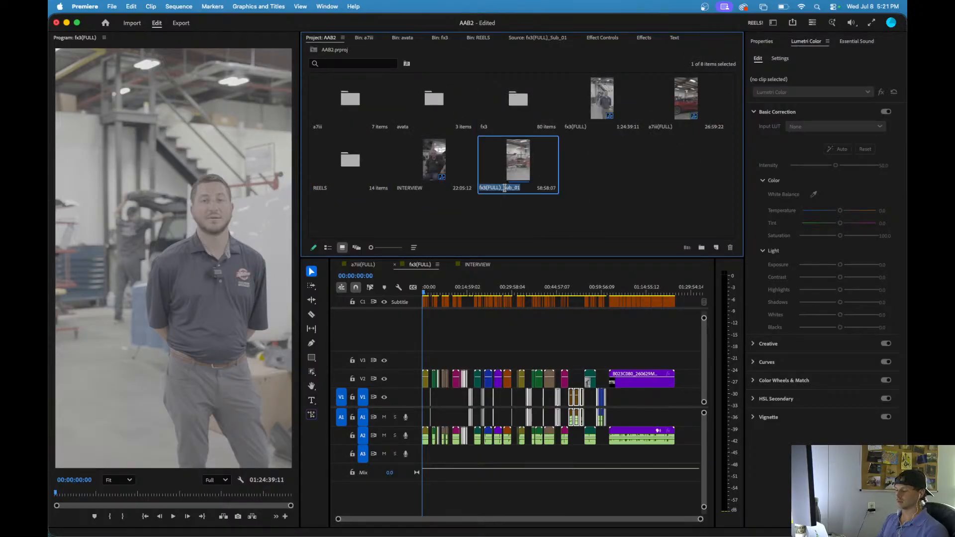
pyautogui.write('BREOL')
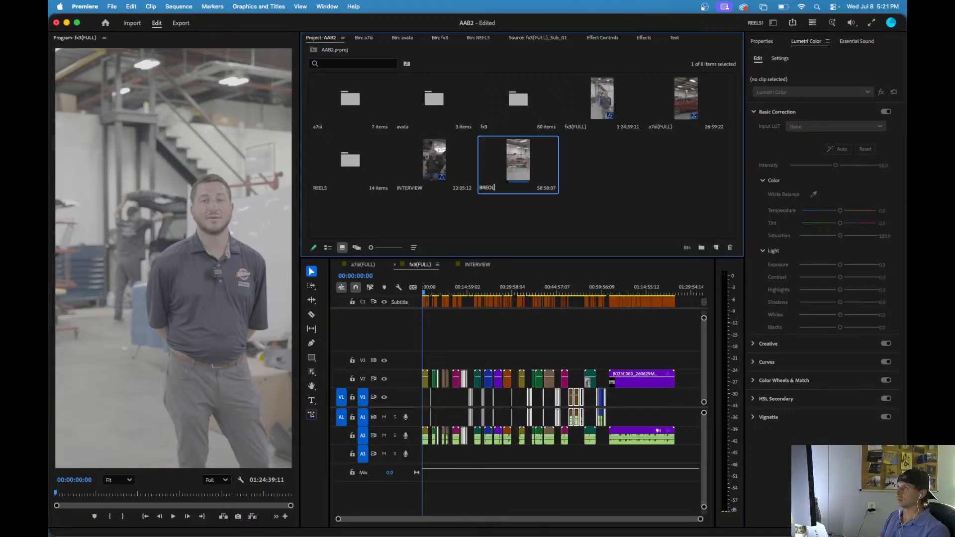
pyautogui.write('LR')
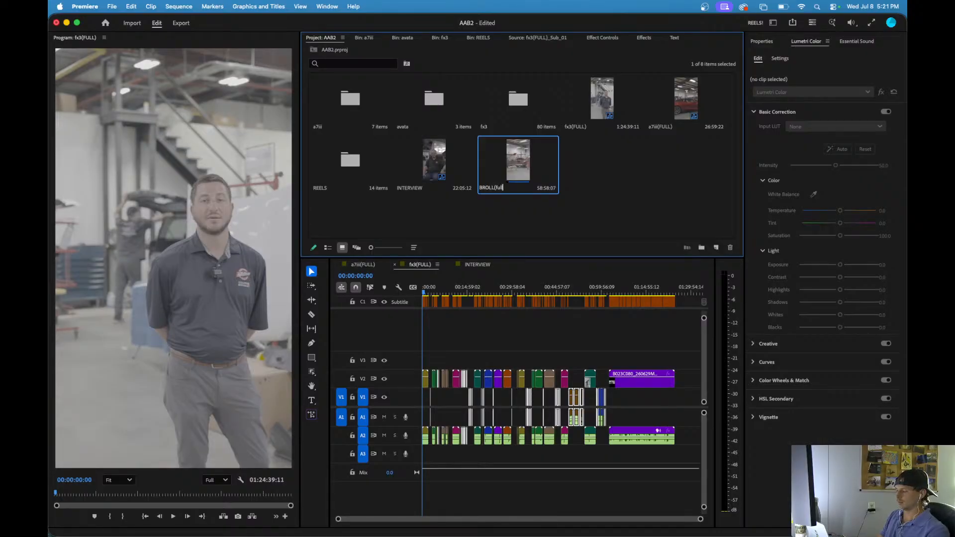
pyautogui.write(')')
pyautogui.press('Return')
# - Open the BROLL(full) sequence and move its V2 clips down to V1 and their A2 audio up to A1
pyautogui.doubleClick(517, 160)
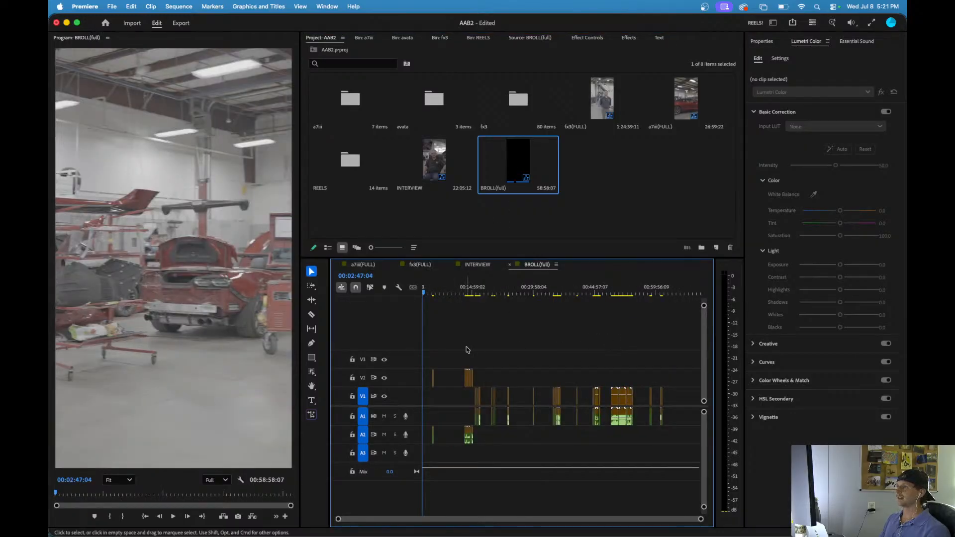
pyautogui.moveTo(500, 346); pyautogui.dragTo(425, 387)
pyautogui.moveTo(487, 442); pyautogui.dragTo(458, 418)
pyautogui.scroll(5, 426, 437)
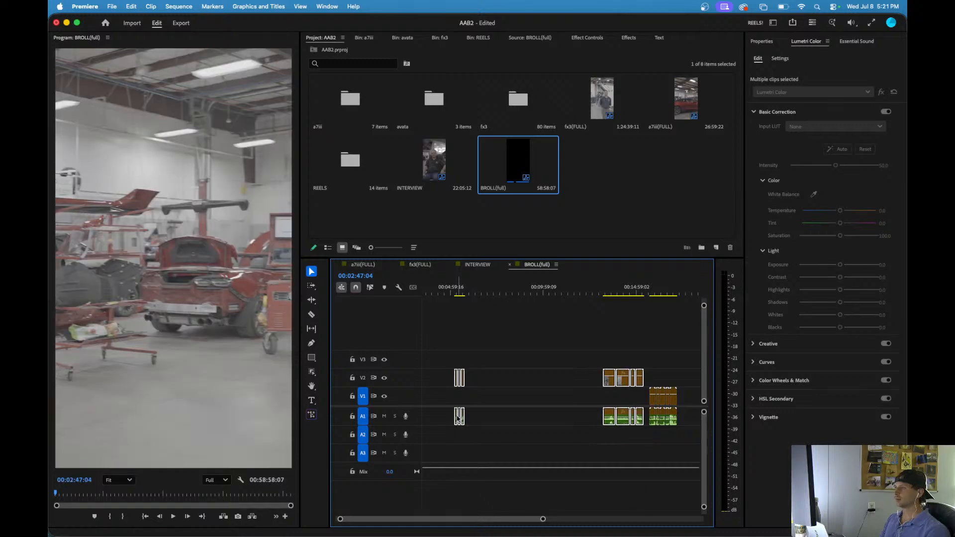
pyautogui.press('-')
pyautogui.press('-')
pyautogui.scroll(5, 468, 399)
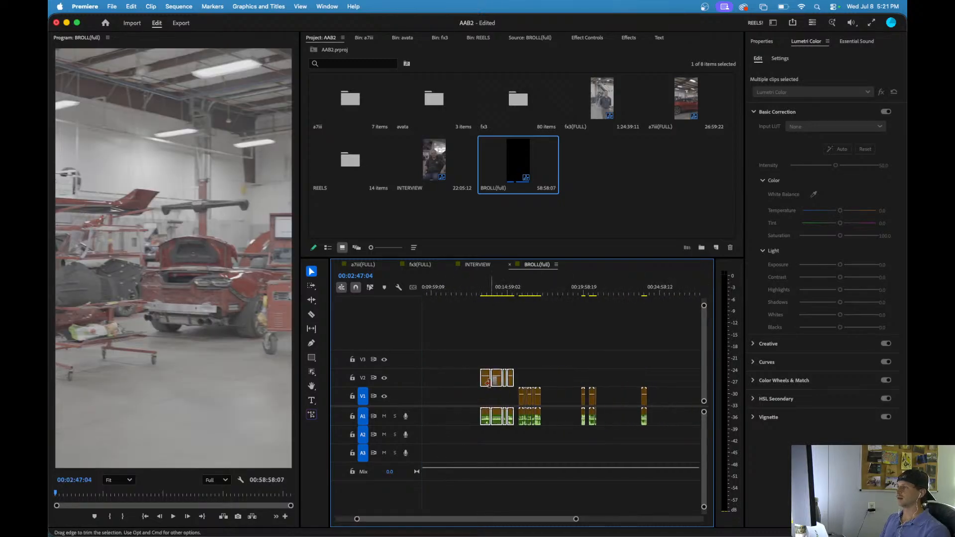
pyautogui.moveTo(486, 380); pyautogui.dragTo(487, 393)
pyautogui.scroll(-5, 487, 393)
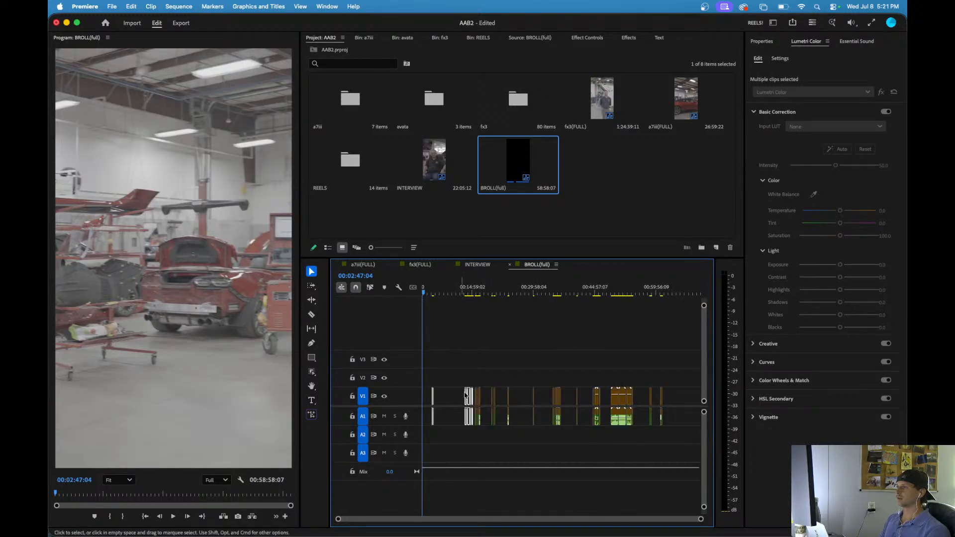
# - Ripple delete the empty gap at the start of BROLL(full) and close the gaps between all of its clips
pyautogui.click(427, 396)
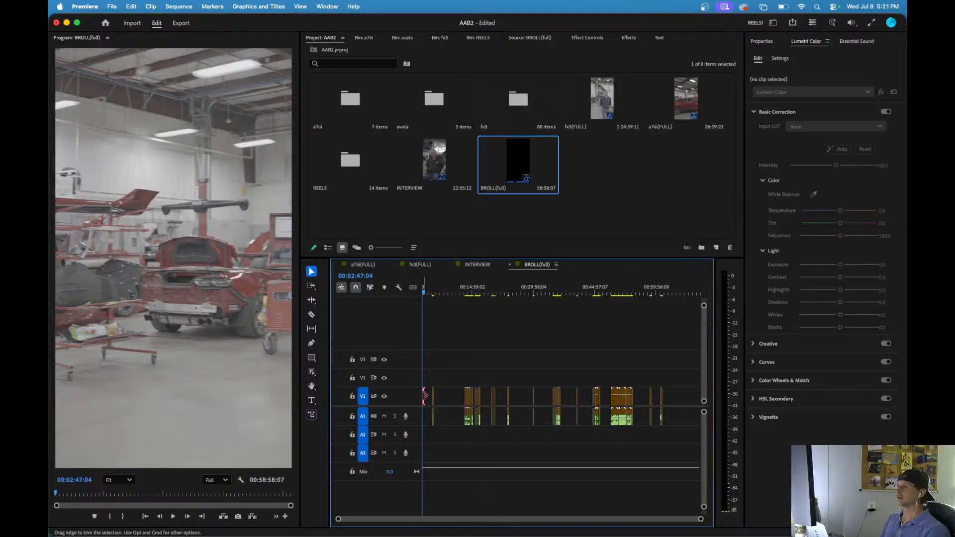
pyautogui.press('Delete')
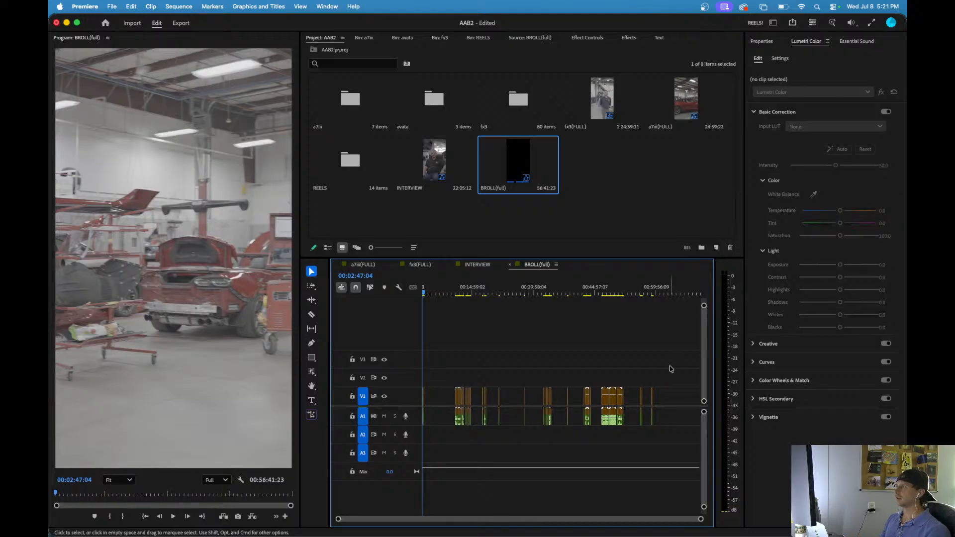
pyautogui.moveTo(671, 366); pyautogui.dragTo(420, 439)
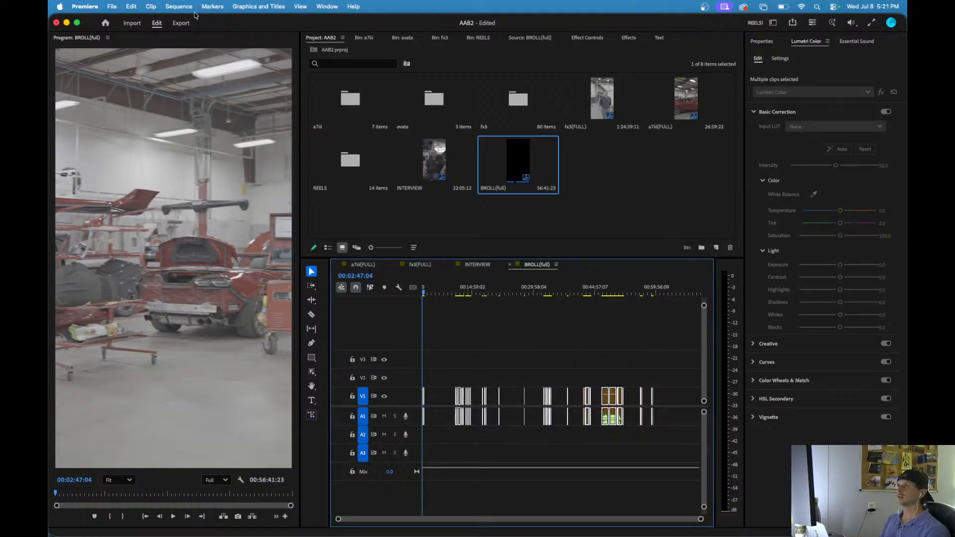
pyautogui.click(178, 6)
pyautogui.click(194, 274)
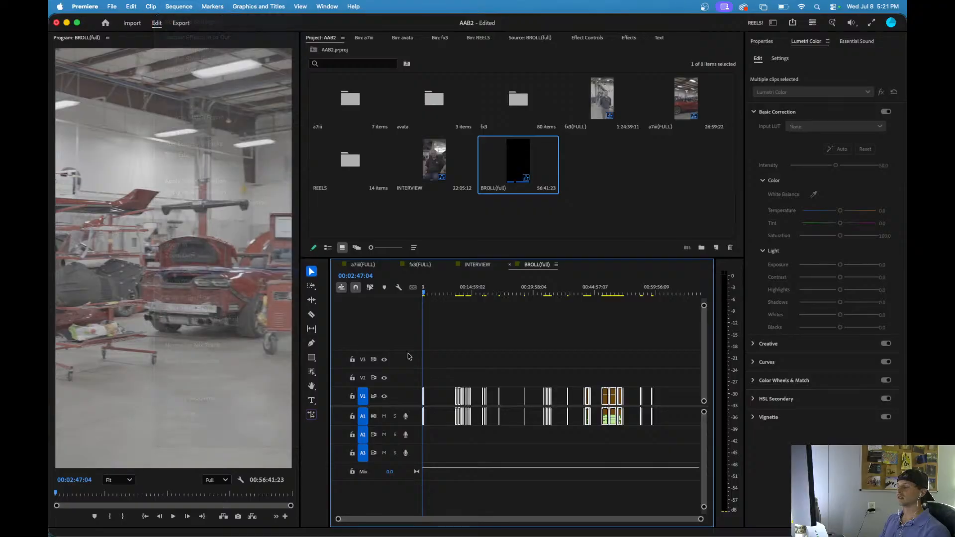
# - Play back the closed-up BROLL(full) sequence from its start and again from about 00:06:21 to check the footage
pyautogui.press('space')
pyautogui.press('=')
pyautogui.press('=')
pyautogui.press('-')
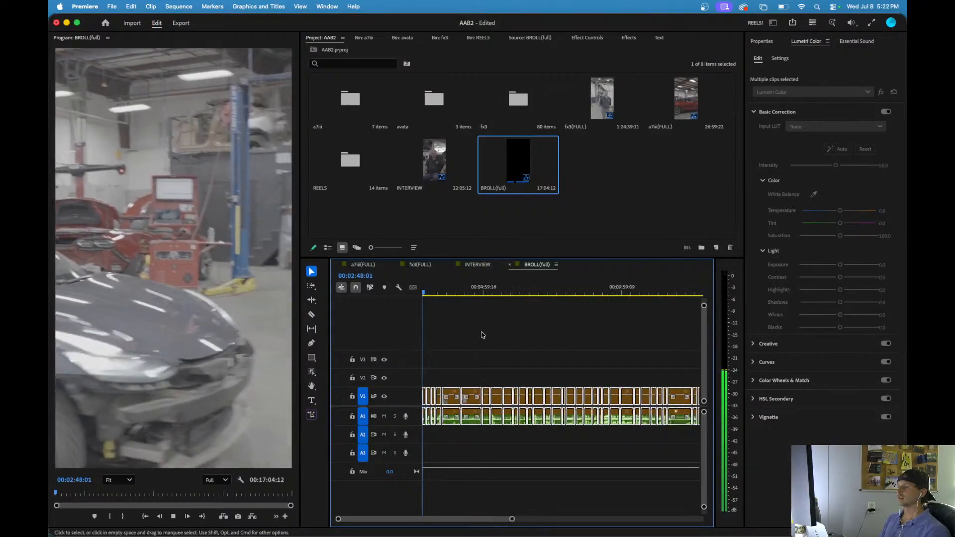
pyautogui.press('-')
pyautogui.press('-')
pyautogui.moveTo(426, 289); pyautogui.dragTo(460, 300)
pyautogui.press('space')
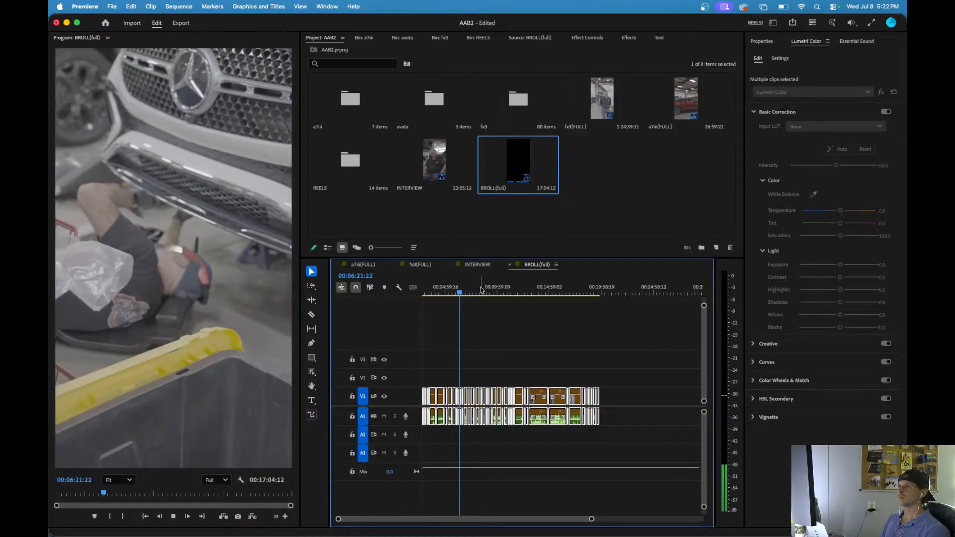
# - Spot-check BROLL(full) at about 00:09:14:16, clear the clip selection and play the sequence from its start
pyautogui.click(489, 292)
pyautogui.press('space')
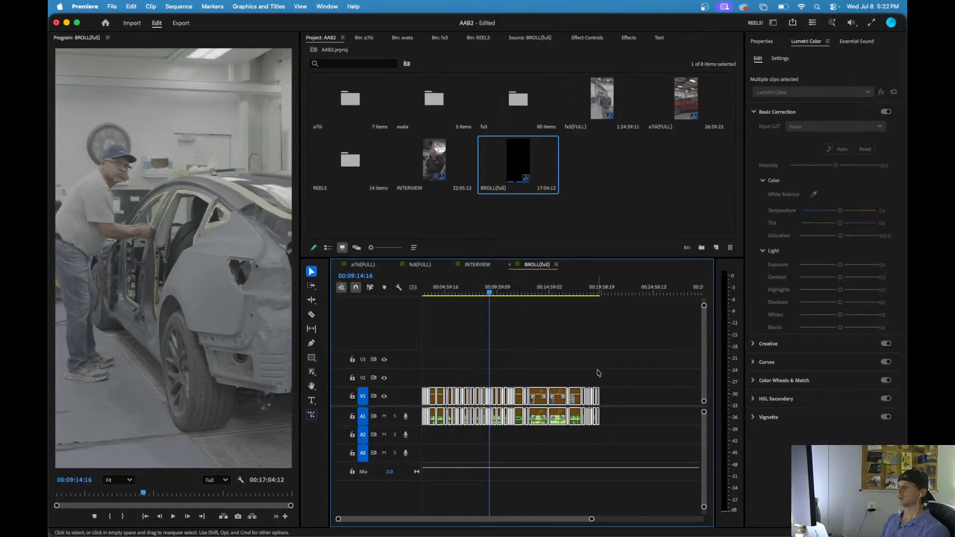
pyautogui.click(621, 386)
pyautogui.moveTo(627, 419); pyautogui.dragTo(394, 444)
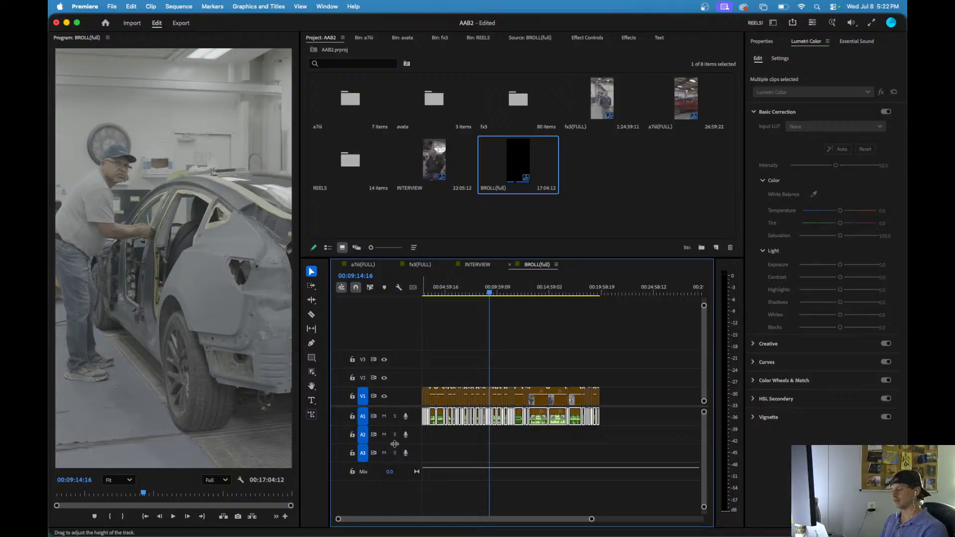
pyautogui.click(524, 354)
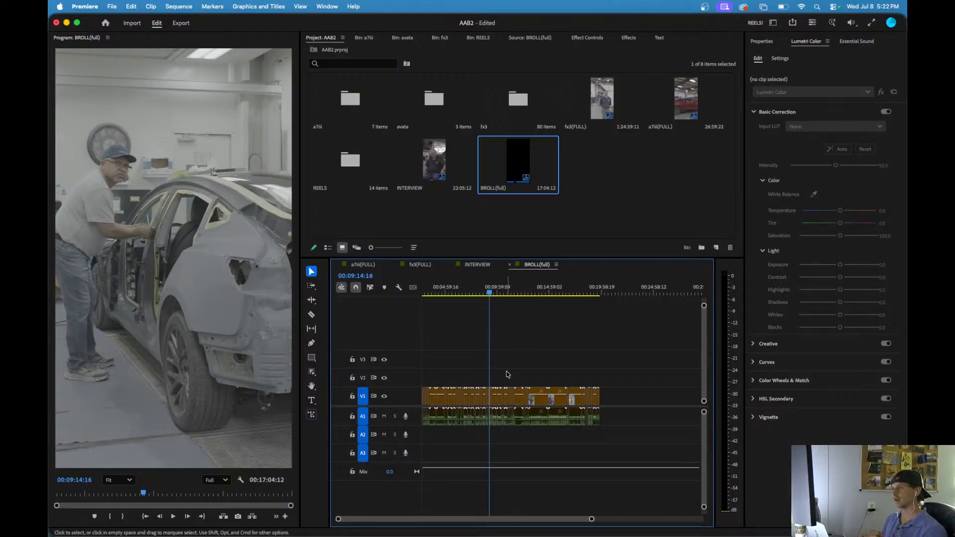
pyautogui.moveTo(447, 292); pyautogui.dragTo(359, 299)
pyautogui.press('space')
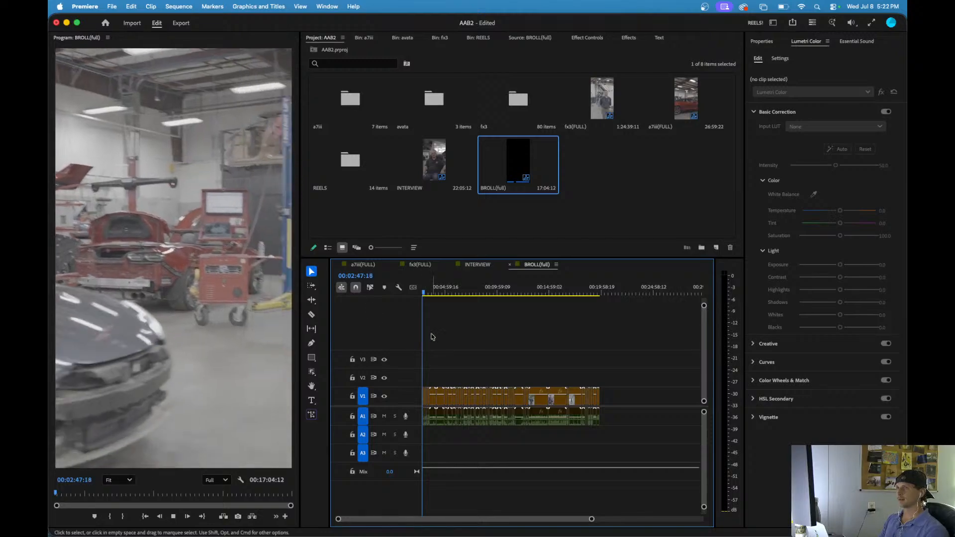
pyautogui.press('space')
# - Close the a7iii(FULL), fx3(FULL) and INTERVIEW sequences in the timeline, keeping only BROLL(full) open
pyautogui.click(476, 265)
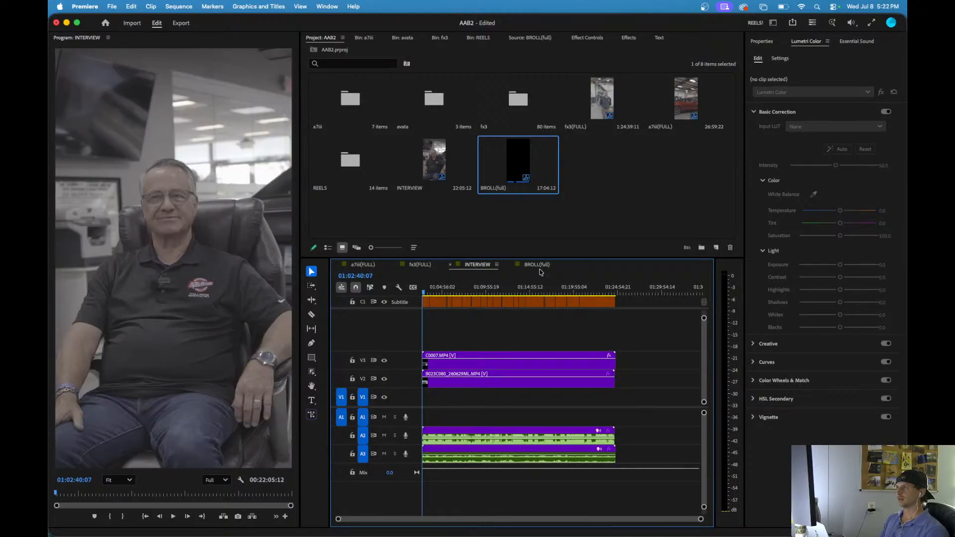
pyautogui.click(540, 264)
pyautogui.click(475, 264)
pyautogui.click(419, 265)
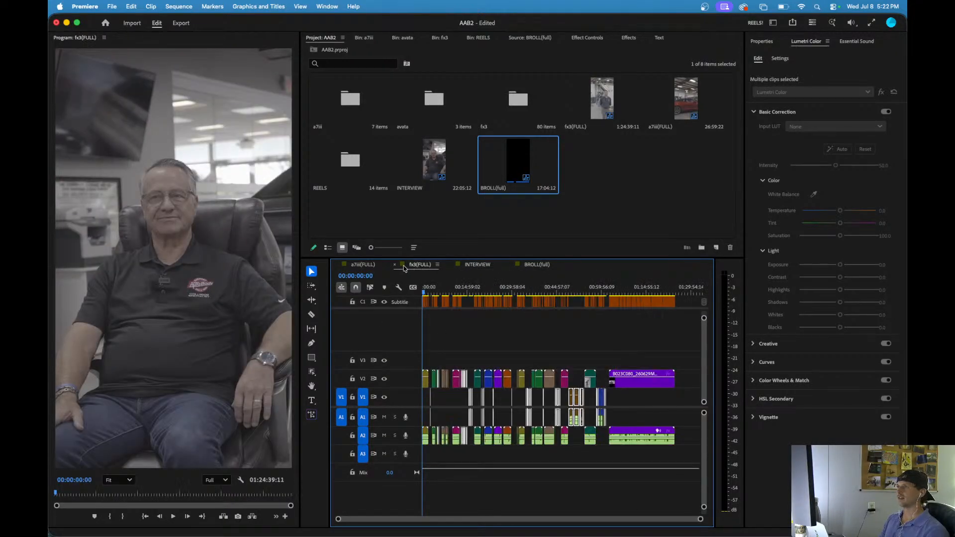
pyautogui.click(362, 265)
pyautogui.click(337, 269)
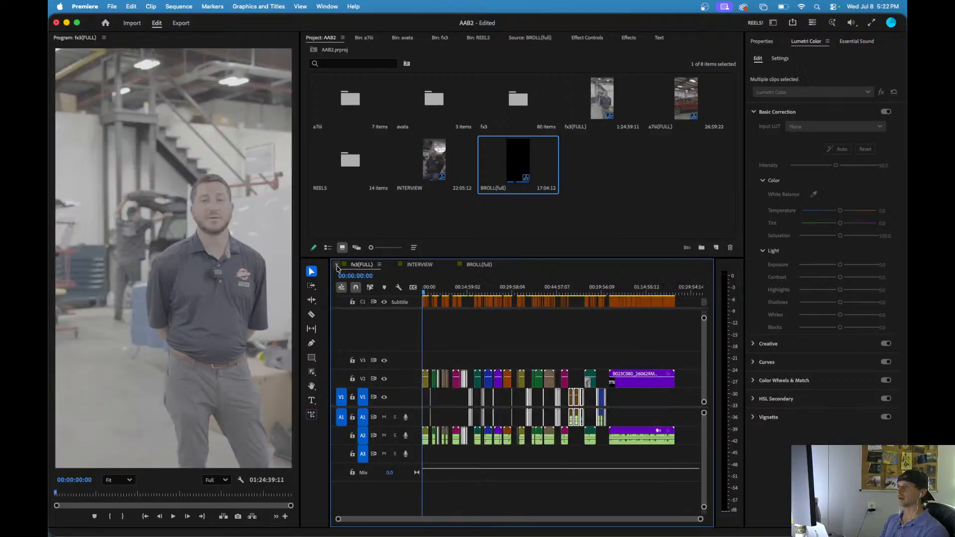
pyautogui.click(337, 269)
pyautogui.click(337, 266)
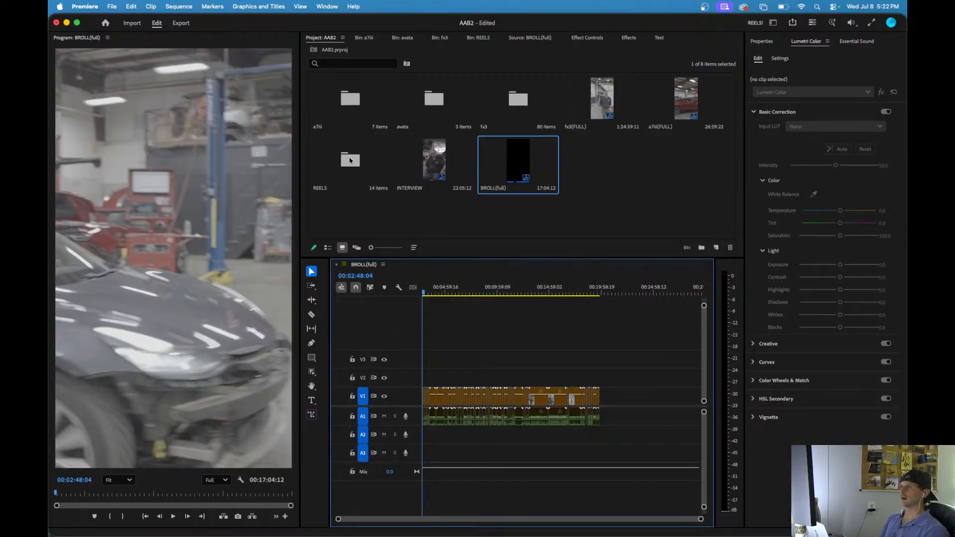
# - Open reel sequence 1 from the REELS bin and ripple trim the spoken "Three two" countdown off its start
pyautogui.doubleClick(350, 160)
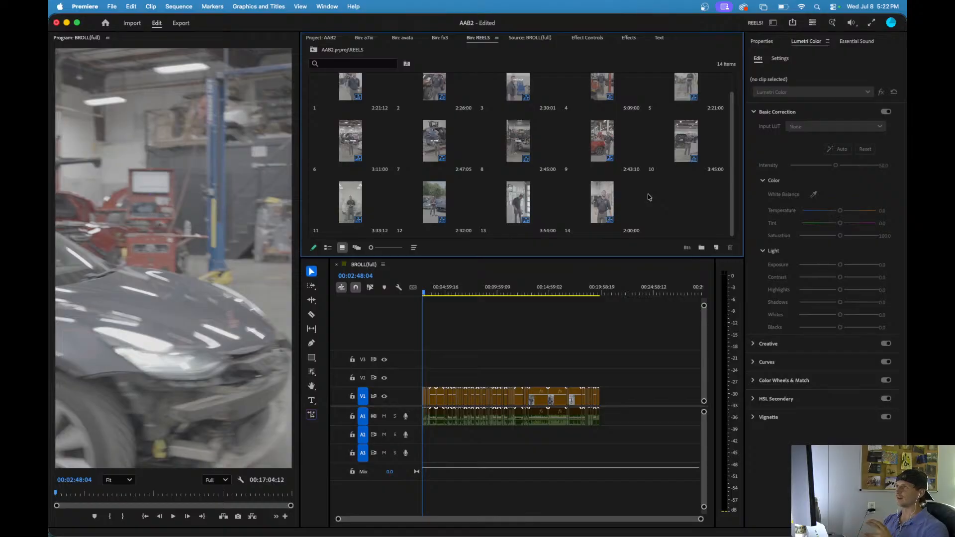
pyautogui.doubleClick(354, 88)
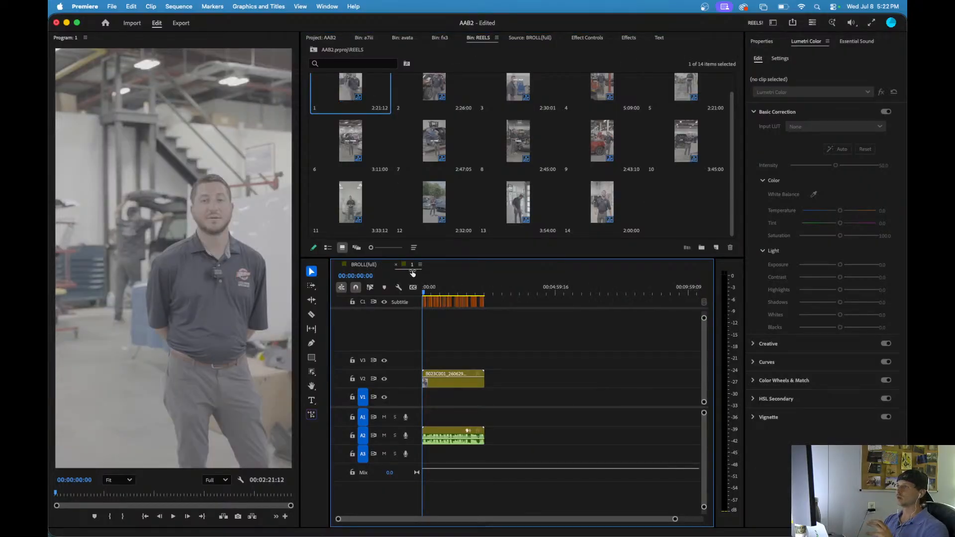
pyautogui.press('space')
pyautogui.press('\\')
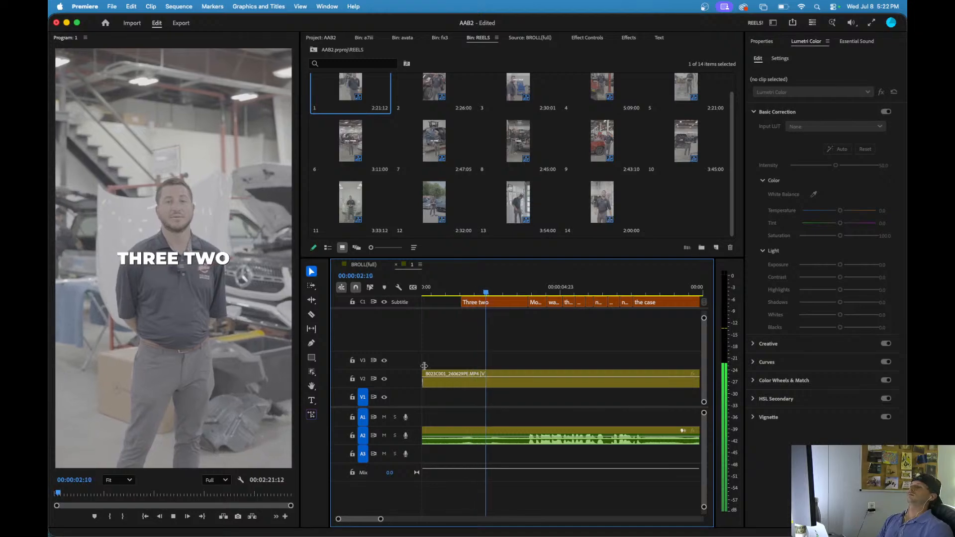
pyautogui.click(508, 290)
pyautogui.press('q')
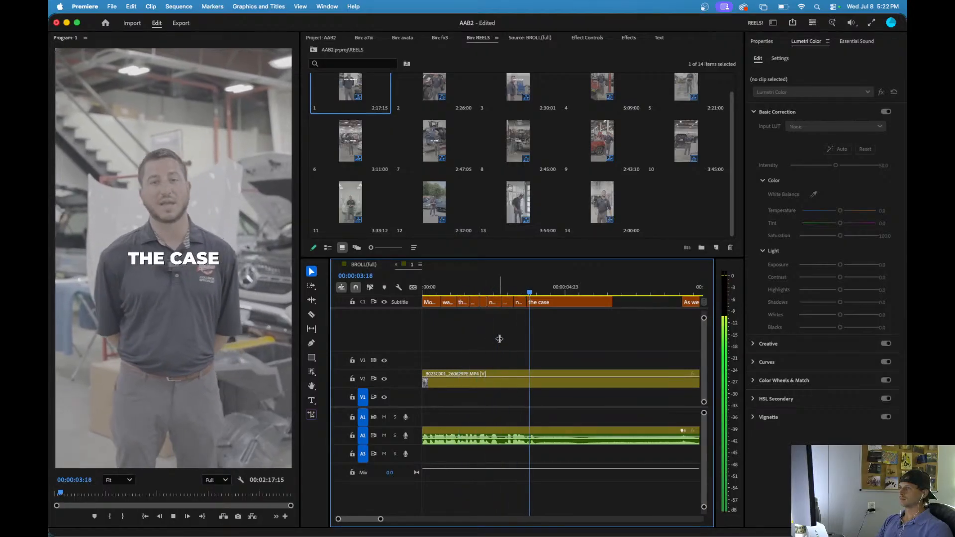
# - Split the reel 1 clip and its audio just after the spoken words "the case"
pyautogui.press('space')
pyautogui.press('super+k')
pyautogui.press('space')
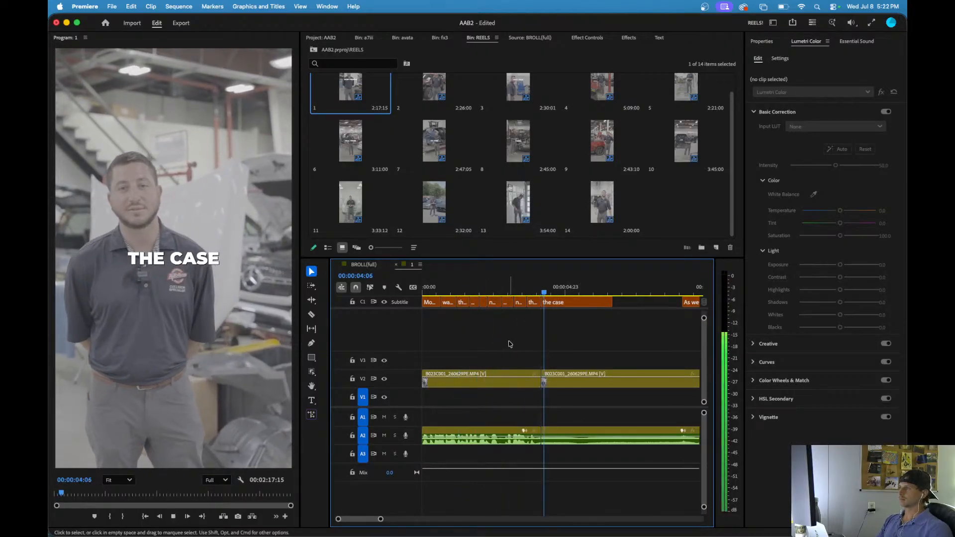
# - Ripple trim the unusable talk after the cut, up to just before the clean "Every repair starts with one question" line
pyautogui.press('-')
pyautogui.press('-')
pyautogui.press('-')
pyautogui.click(466, 293)
pyautogui.press('space')
pyautogui.press('=')
pyautogui.press('=')
pyautogui.press('=')
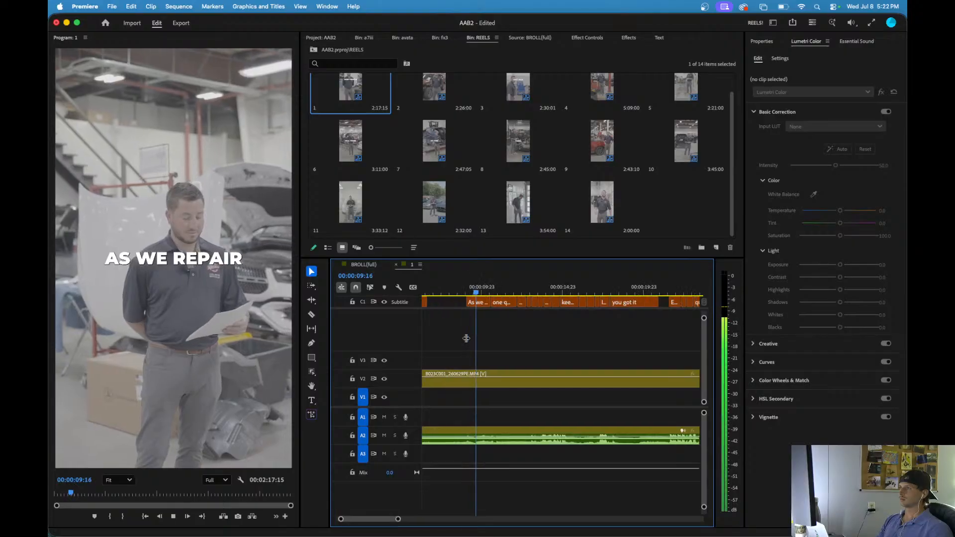
pyautogui.press('-')
pyautogui.press('-')
pyautogui.press('-')
pyautogui.moveTo(502, 319); pyautogui.dragTo(527, 322)
pyautogui.press('=')
pyautogui.press('=')
pyautogui.press('q')
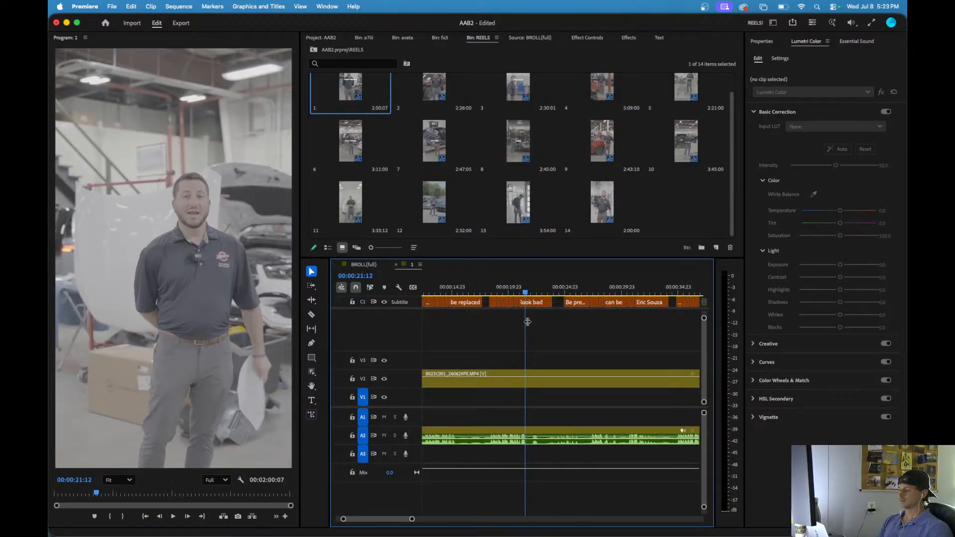
# - Play across the cut after "the case" and ripple trim the second clip so it begins at 00:00:04:04 on "Every repair"
pyautogui.press('space')
pyautogui.press('space')
pyautogui.press('=')
pyautogui.press('=')
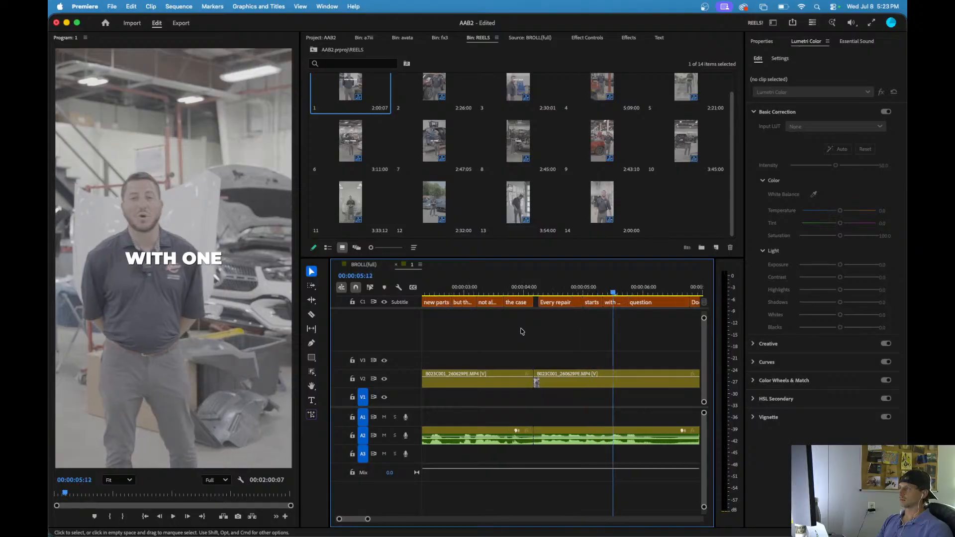
pyautogui.click(572, 295)
pyautogui.press('q')
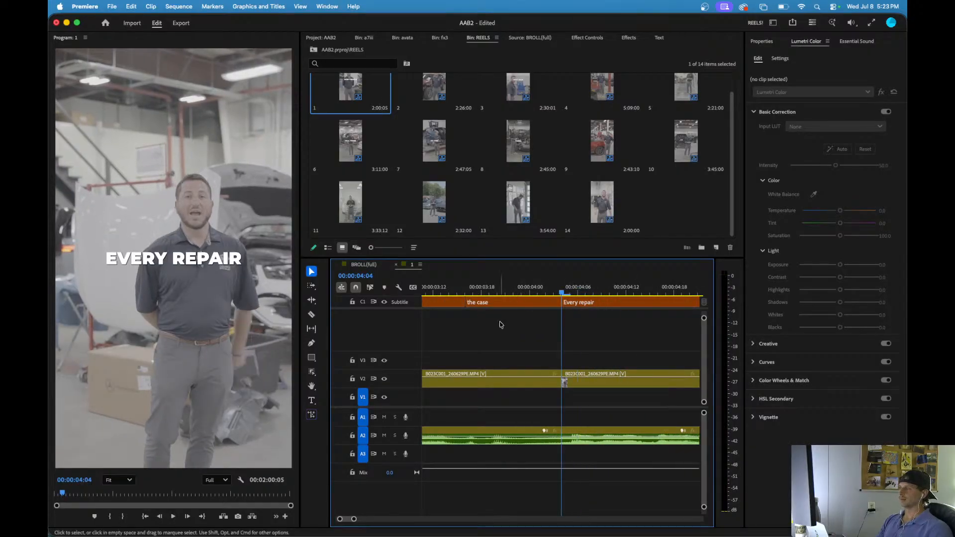
pyautogui.press('-')
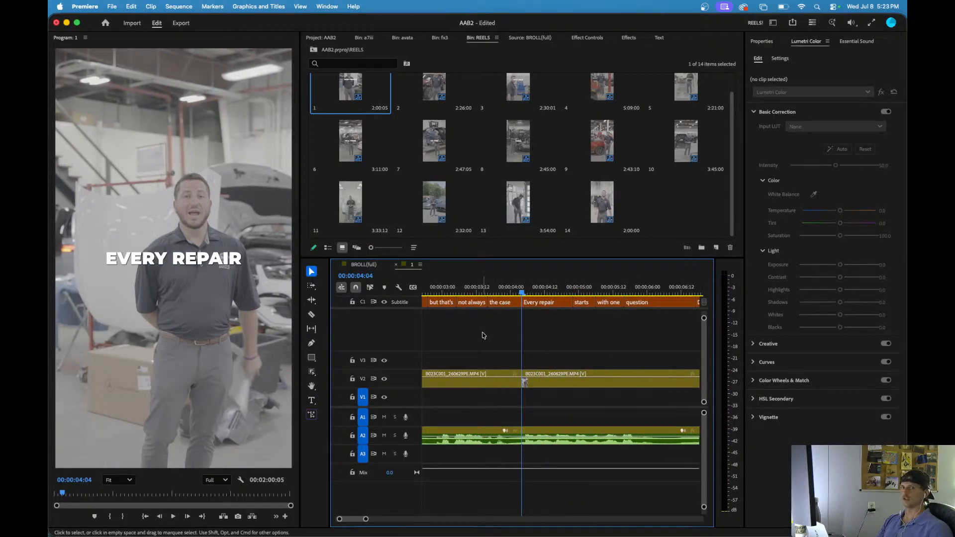
pyautogui.press('-')
pyautogui.press('-')
pyautogui.press('-')
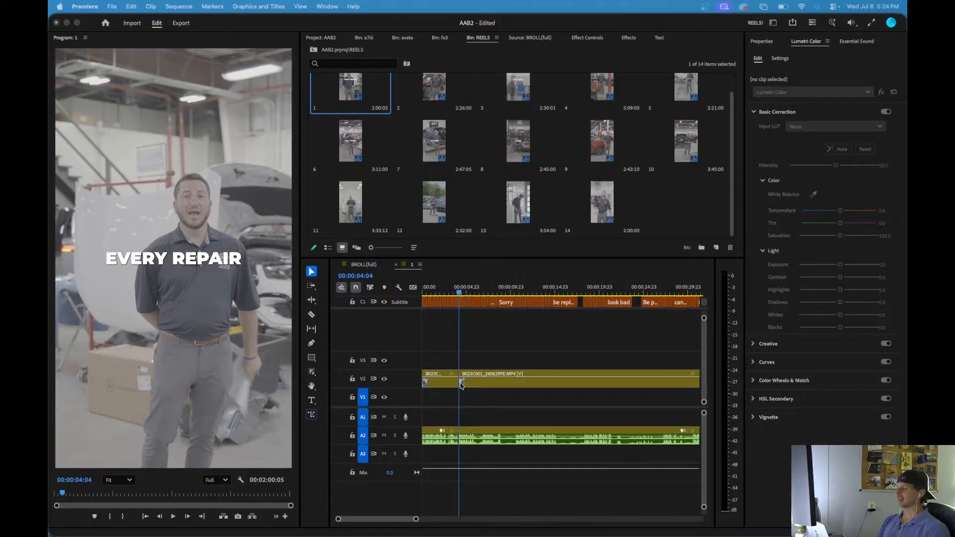
pyautogui.click(485, 352)
pyautogui.press('=')
pyautogui.press('=')
pyautogui.press('-')
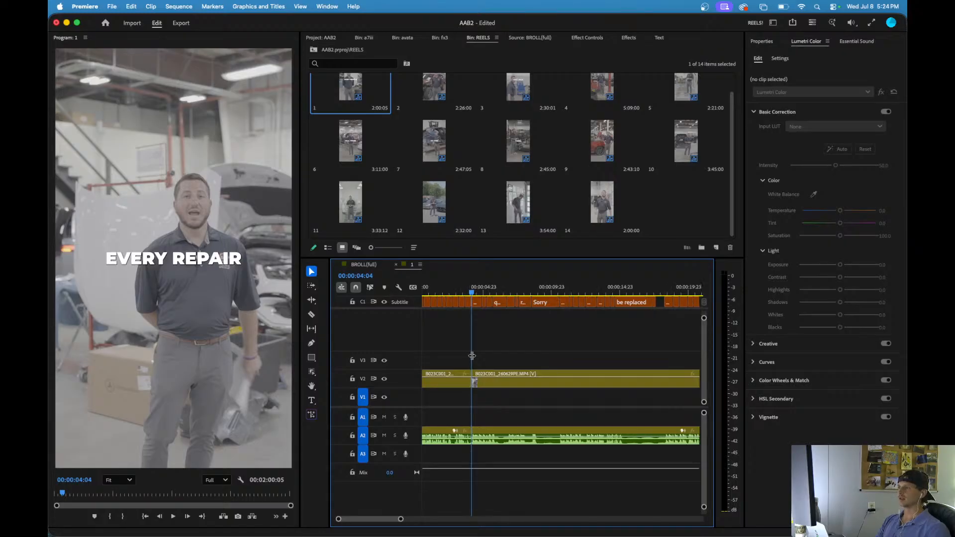
pyautogui.scroll(2, 479, 355)
pyautogui.scroll(-1, 480, 354)
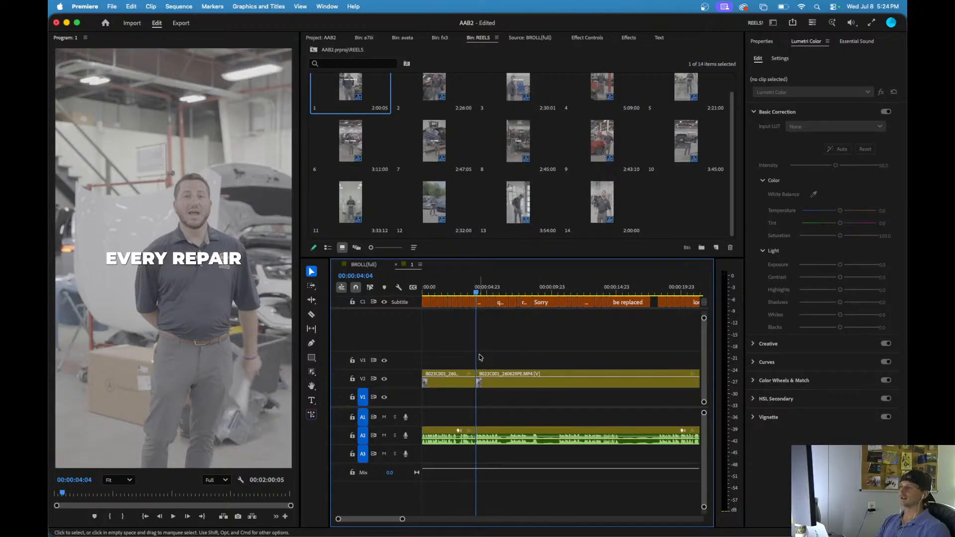
pyautogui.scroll(3, 480, 355)
pyautogui.scroll(-1, 480, 355)
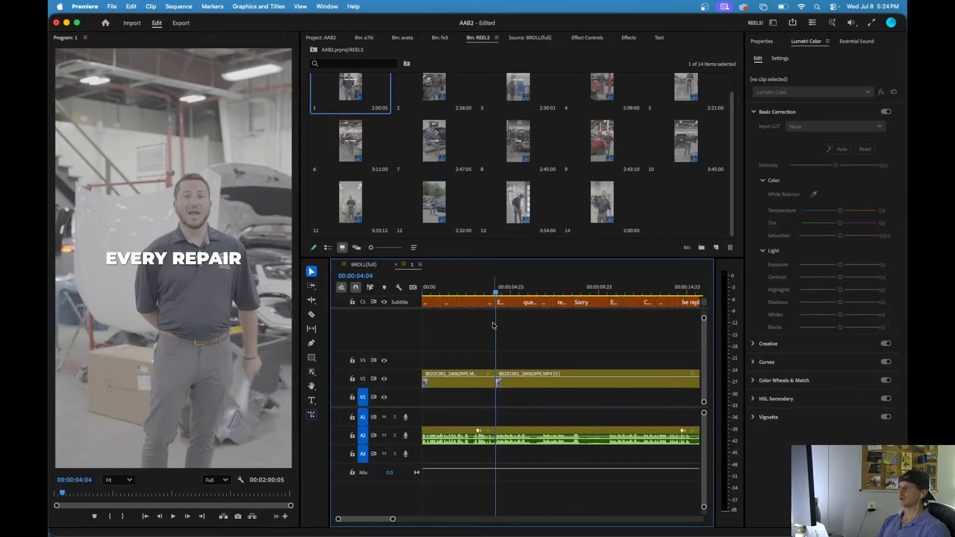
pyautogui.scroll(-2, 472, 342)
pyautogui.scroll(-2, 473, 342)
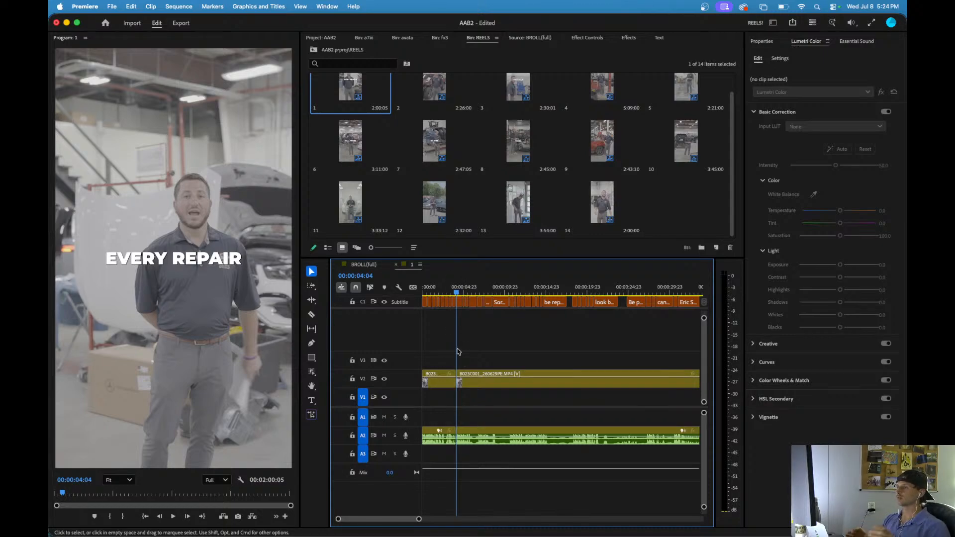
# - Play the second clip from the cut and find the point at 00:00:08:06 between "repaired" and the spoken "Sorry"
pyautogui.press('space')
pyautogui.press('=')
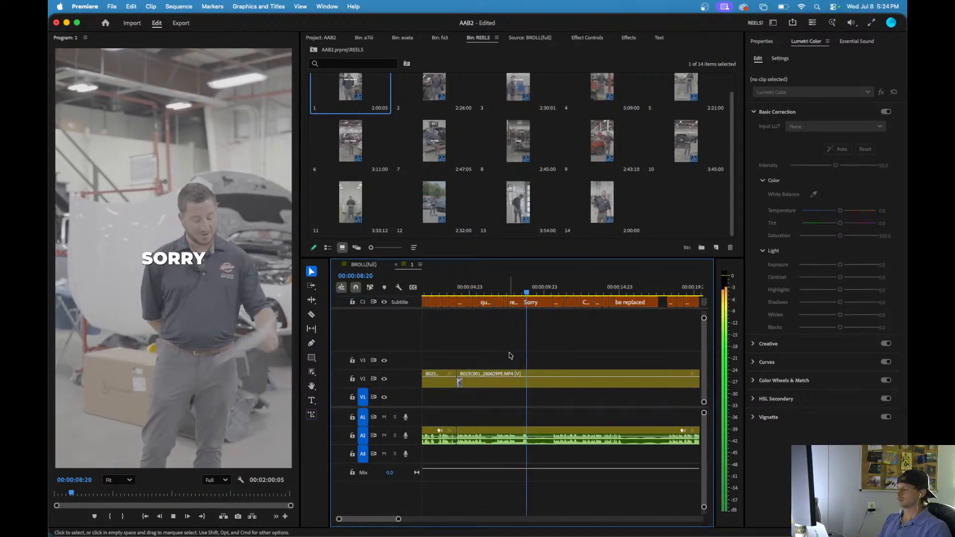
pyautogui.press('space')
pyautogui.press('=')
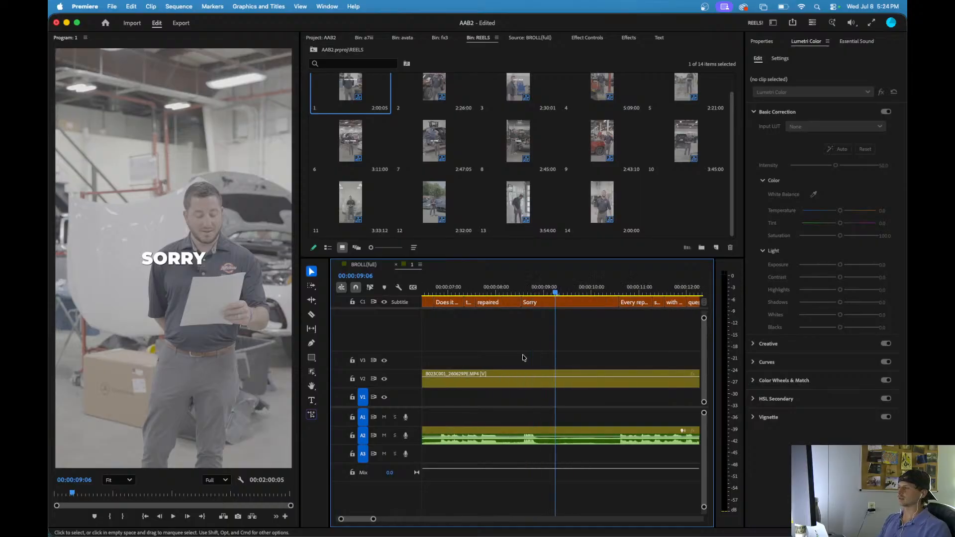
pyautogui.click(532, 293)
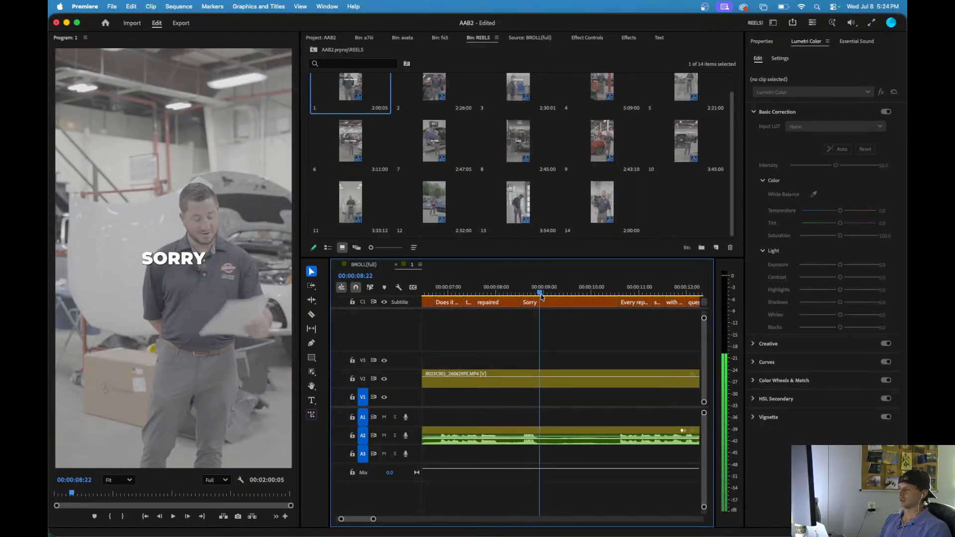
pyautogui.click(507, 293)
pyautogui.press('-')
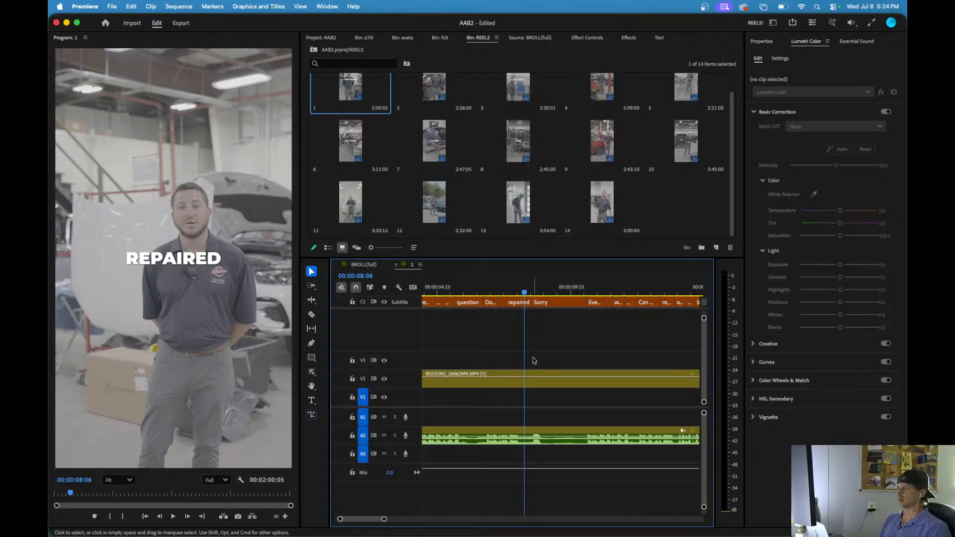
pyautogui.press('-')
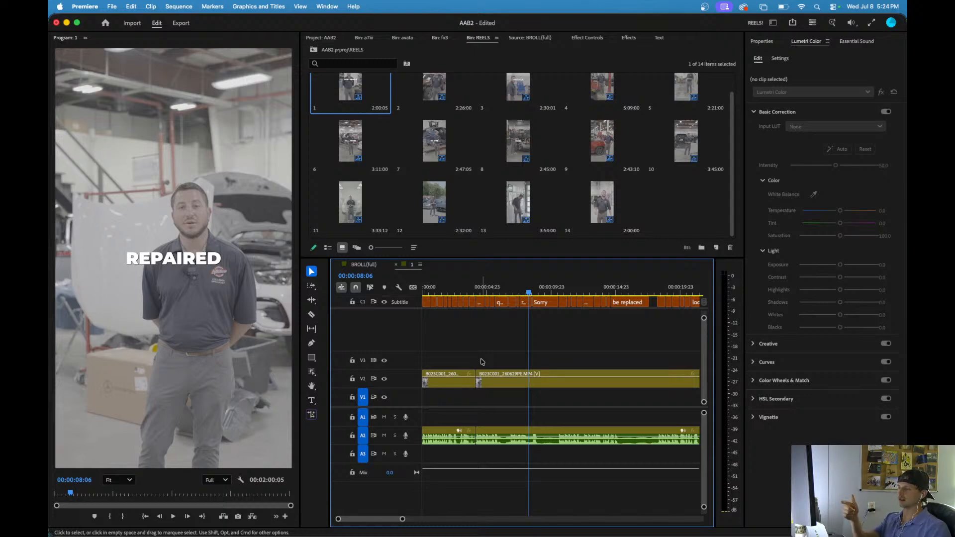
# - Play the second clip past the spoken "Sorry" and replay it to check where the retake of "Every repair" begins
pyautogui.press('space')
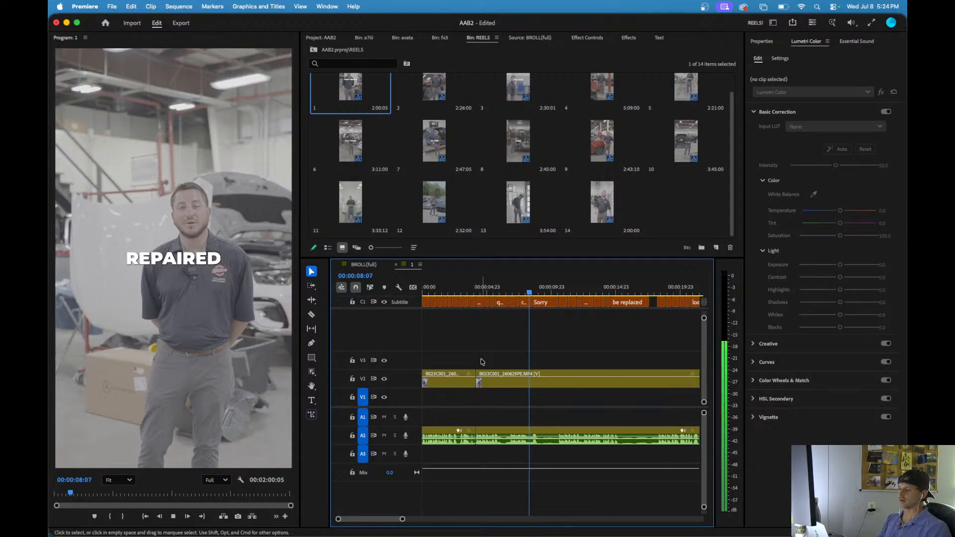
pyautogui.press('space')
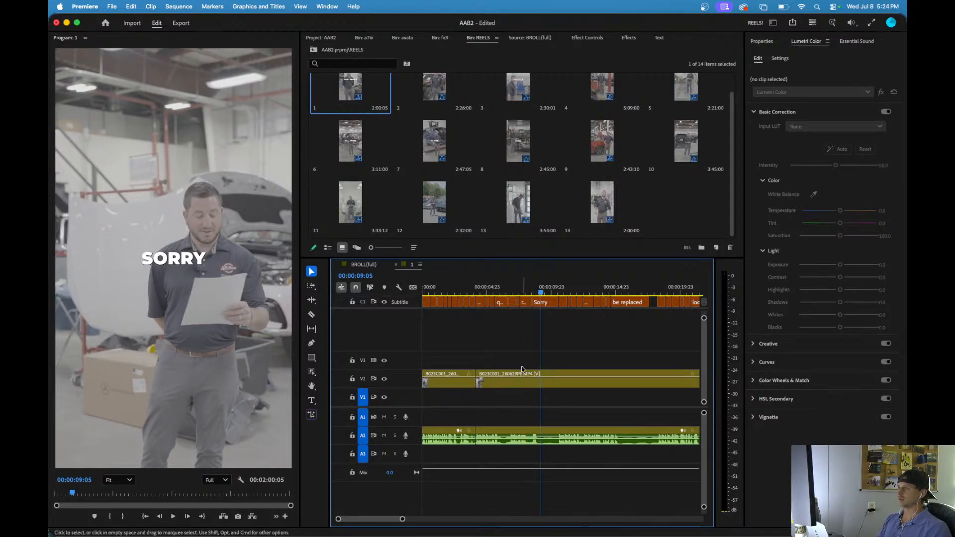
pyautogui.moveTo(534, 293); pyautogui.dragTo(502, 296)
pyautogui.press('space')
pyautogui.press('=')
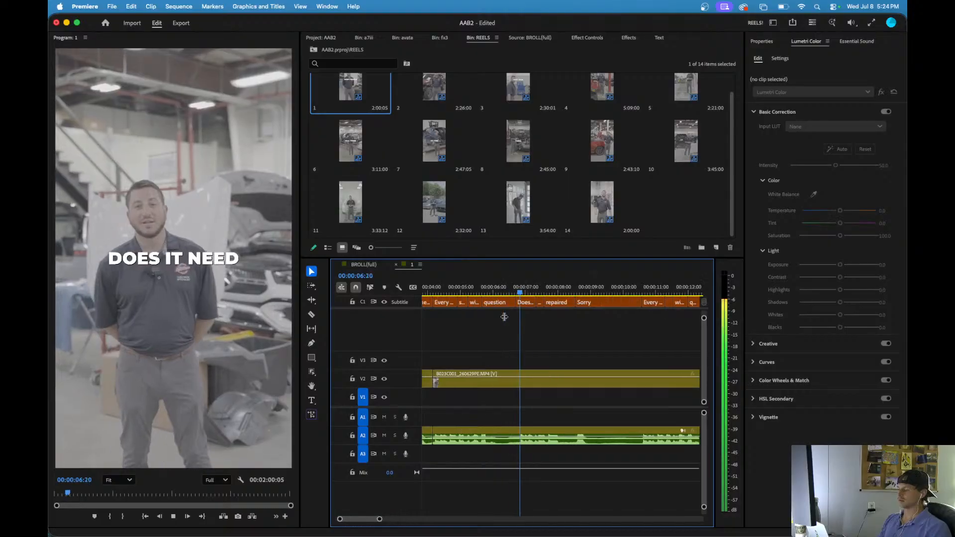
pyautogui.press('-')
pyautogui.click(483, 297)
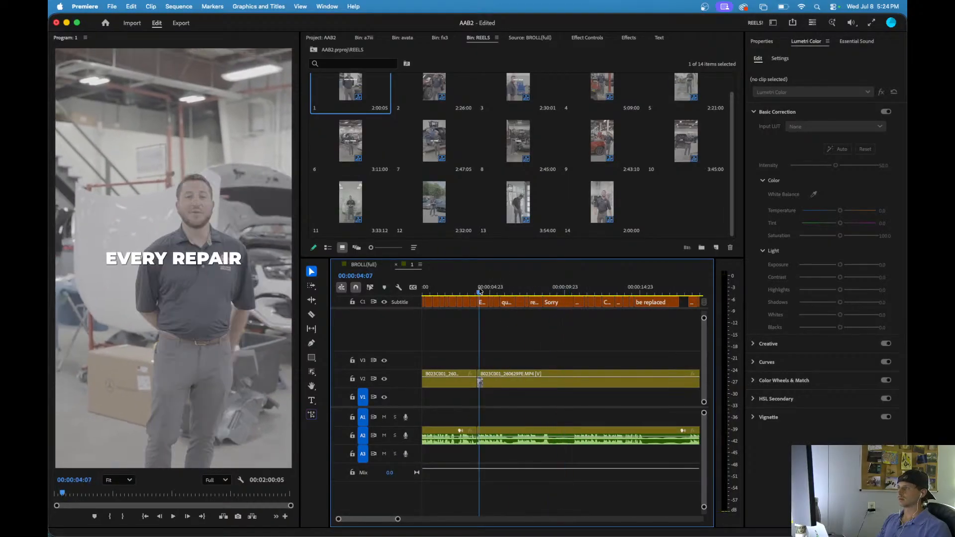
pyautogui.press('-')
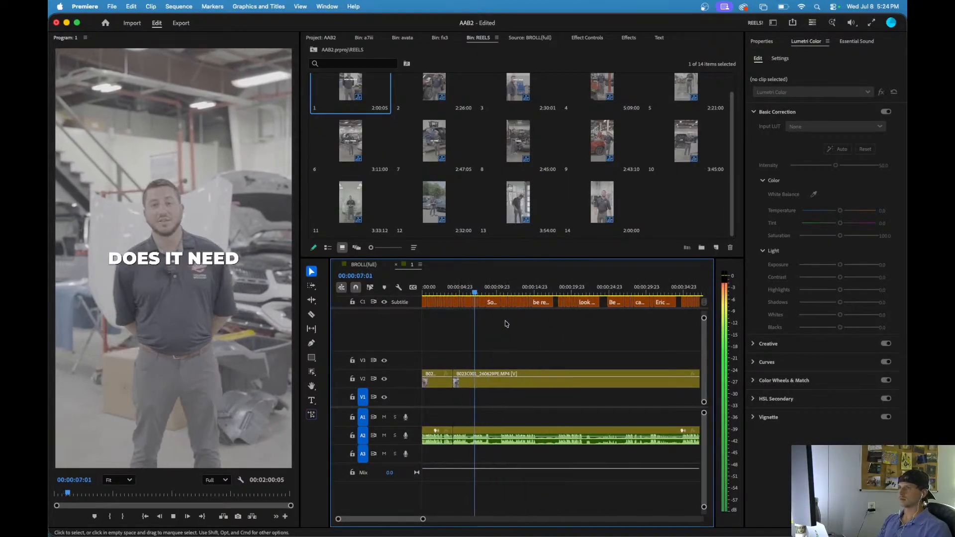
pyautogui.press('=')
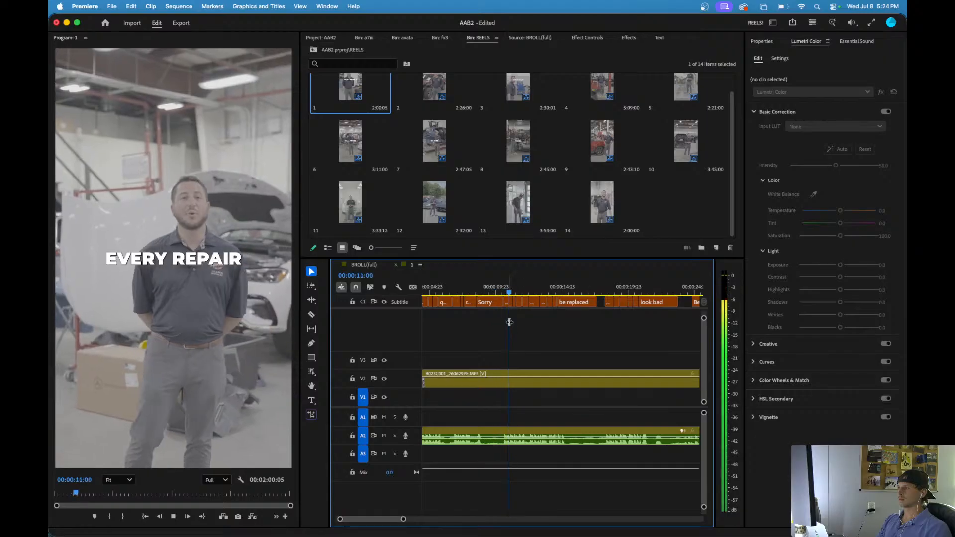
# - Ripple trim the second clip's start up to 00:00:10:13, just before the retaken "Every repair" line
pyautogui.click(496, 291)
pyautogui.press('=')
pyautogui.press('space')
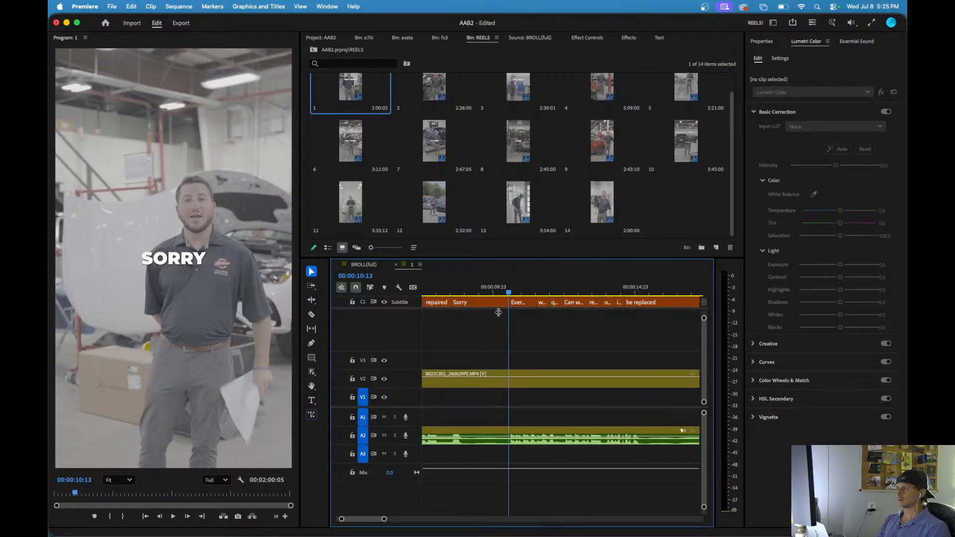
pyautogui.press('Up')
pyautogui.press('space')
# - Play the retaken line and split the reel 1 clip and its audio just after "be replaced", at 00:00:08:21
pyautogui.press('-')
pyautogui.press('-')
pyautogui.press('-')
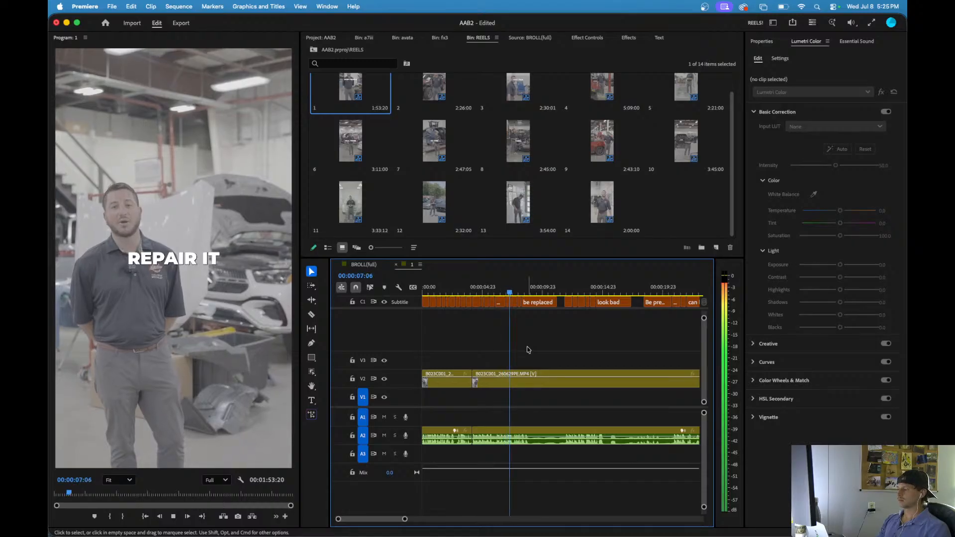
pyautogui.press('space')
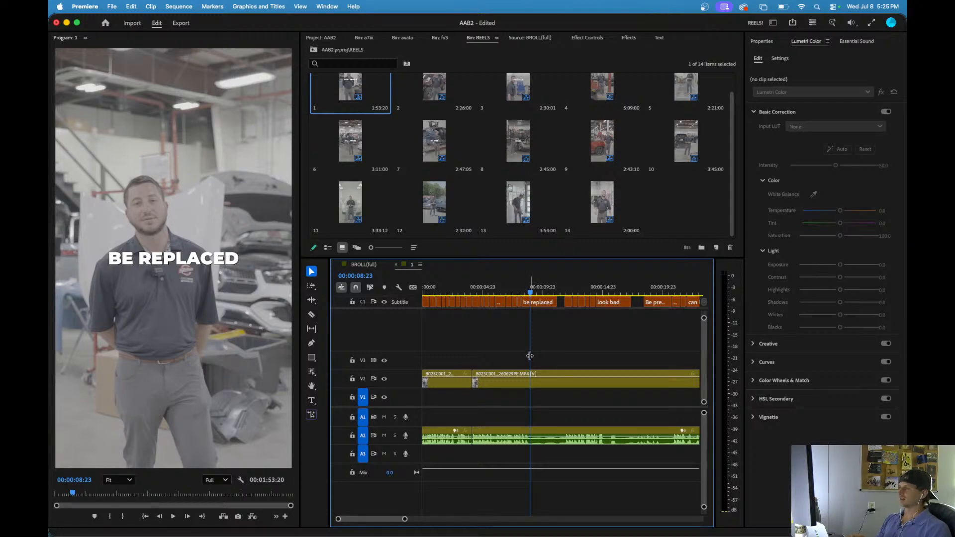
pyautogui.press('super+k')
pyautogui.press('space')
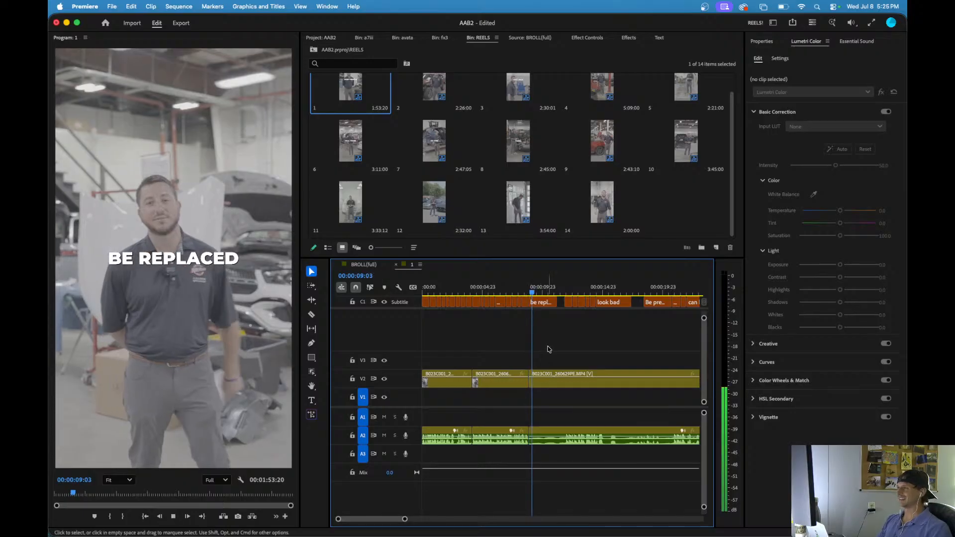
# - Ripple trim the pause after the "be replaced" cut up to the first "Sometimes", and play the join
pyautogui.scroll(5, 552, 348)
pyautogui.scroll(-3, 557, 349)
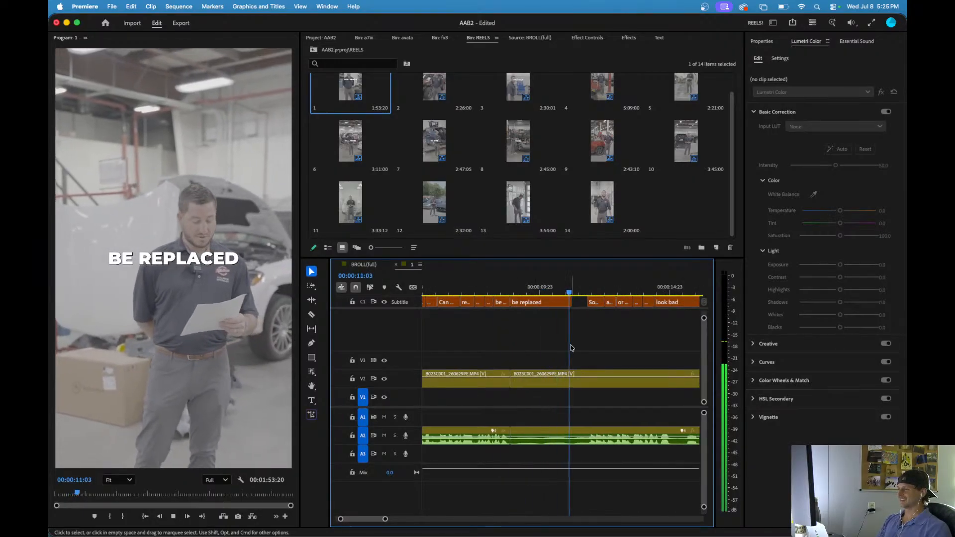
pyautogui.press('space')
pyautogui.press('q')
pyautogui.press('space')
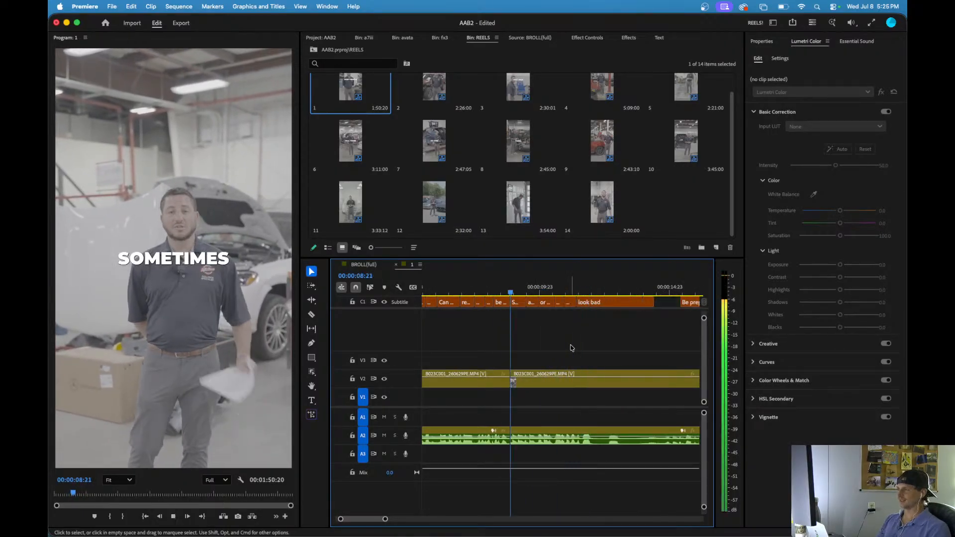
pyautogui.scroll(-4, 570, 350)
pyautogui.press('space')
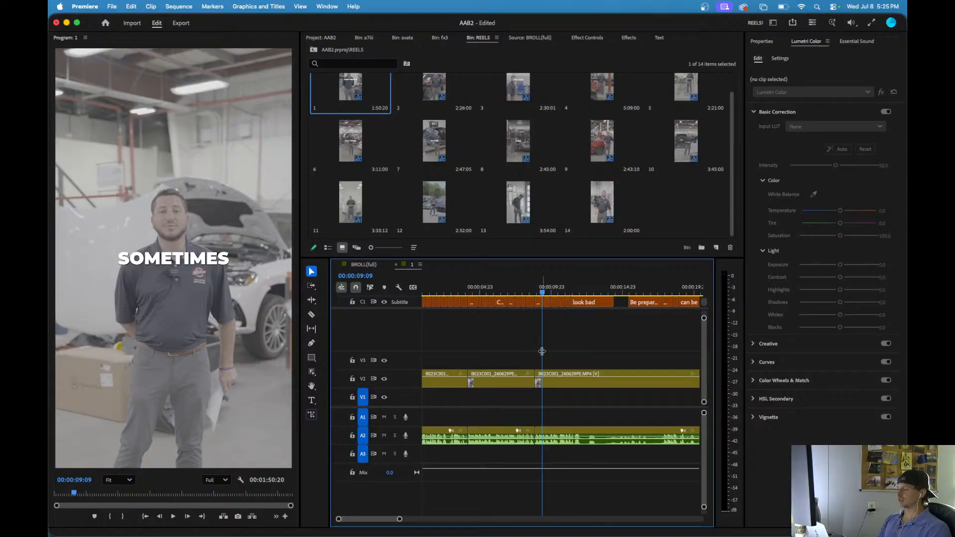
pyautogui.scroll(2, 542, 350)
pyautogui.scroll(1, 509, 346)
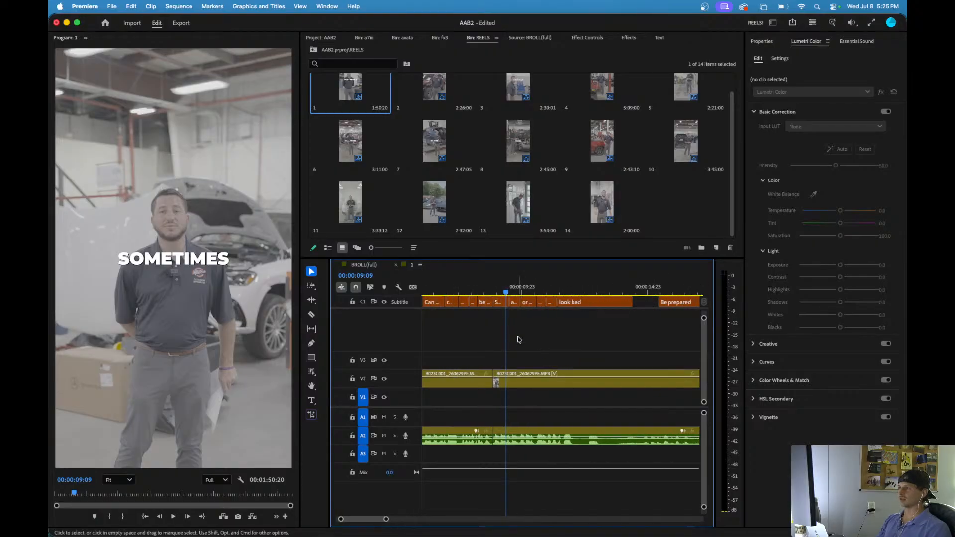
pyautogui.scroll(-1, 507, 341)
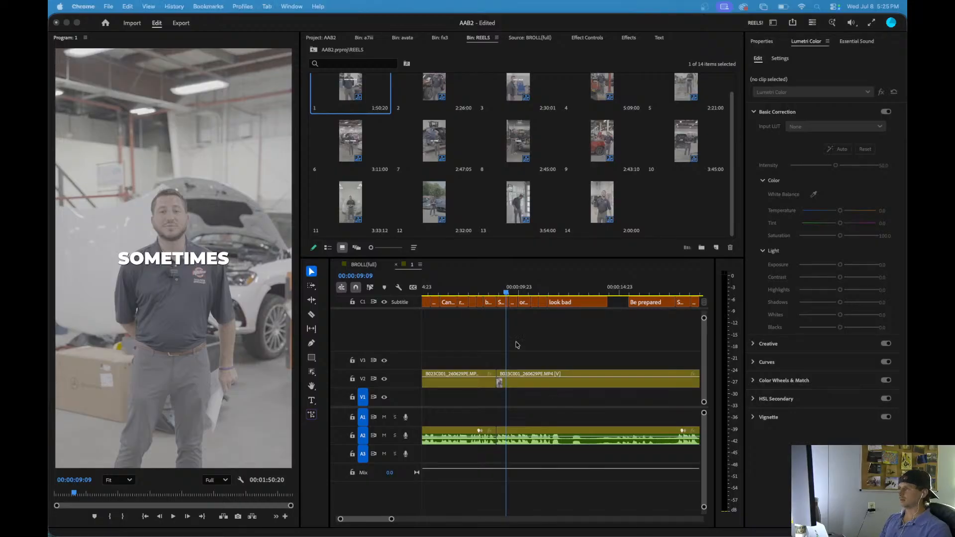
# - Switch to Chrome, browse the Google image results for "kenya africa" in an enlarged window, and close the window
pyautogui.moveTo(517, 345); pyautogui.dragTo(374, 48)
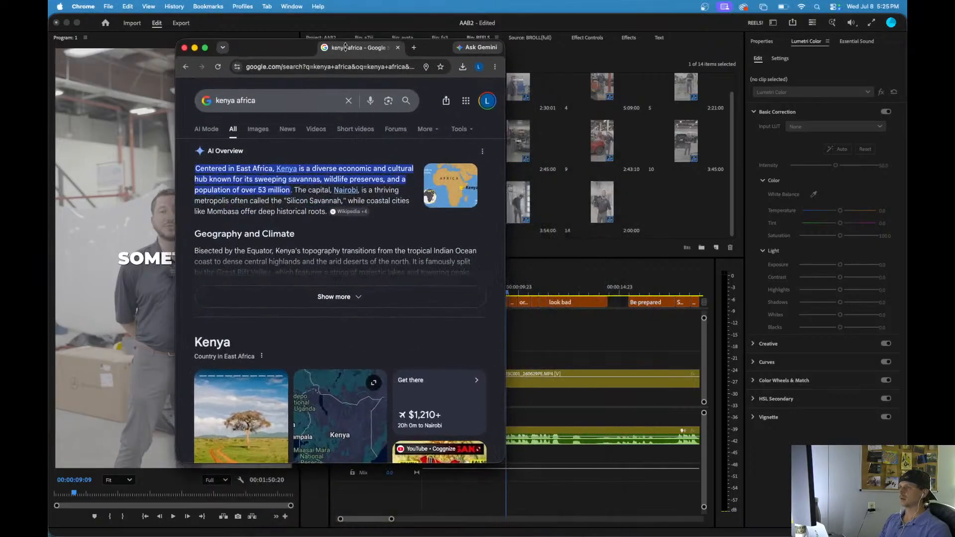
pyautogui.click(258, 128)
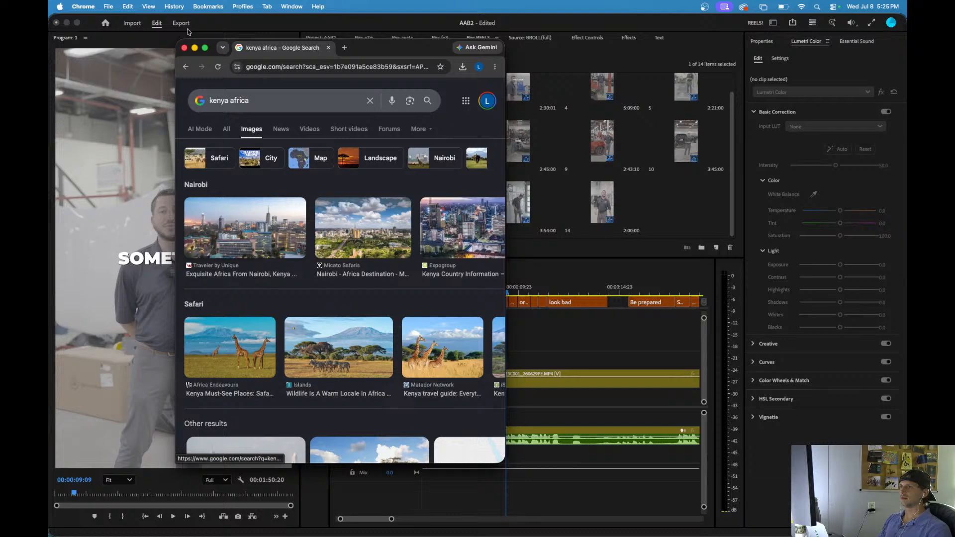
pyautogui.moveTo(180, 40); pyautogui.dragTo(49, 16)
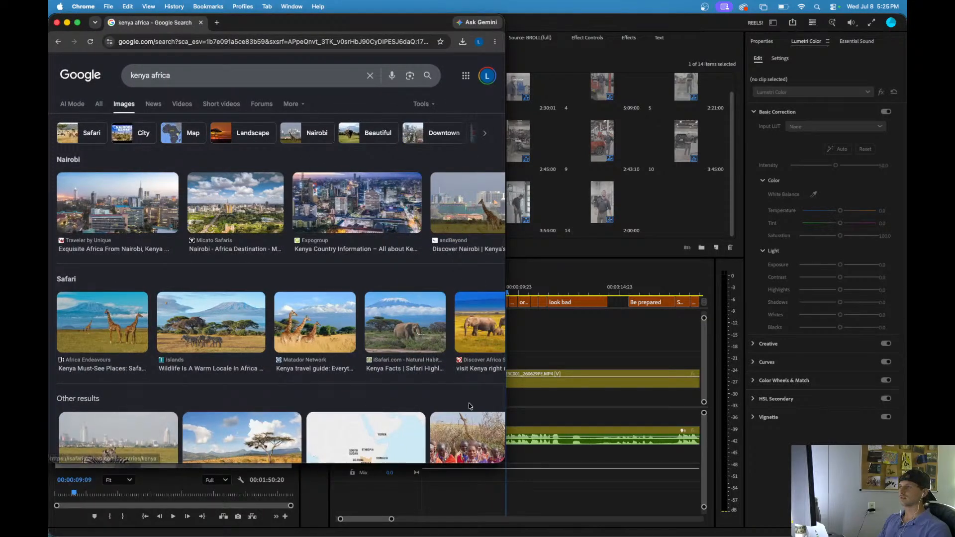
pyautogui.moveTo(501, 459); pyautogui.dragTo(824, 535)
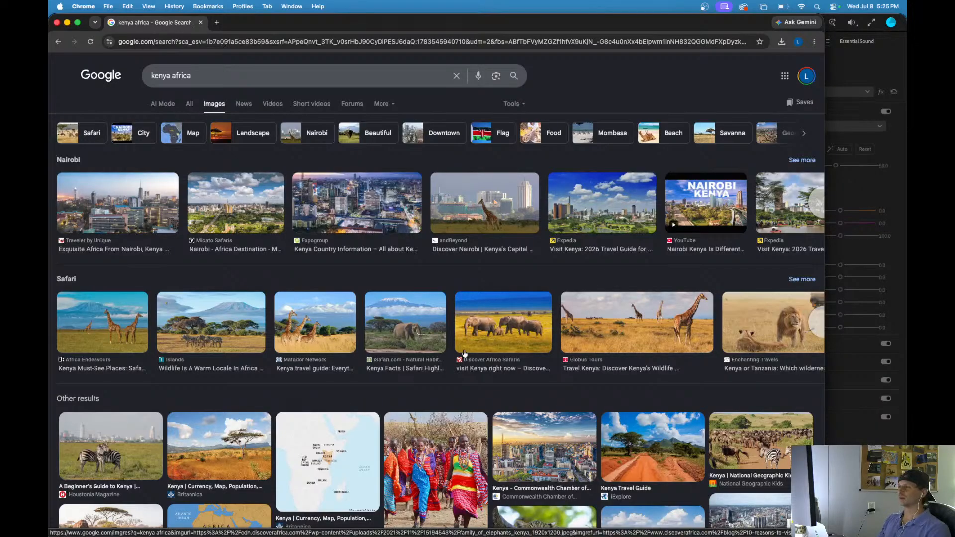
pyautogui.scroll(-3, 463, 353)
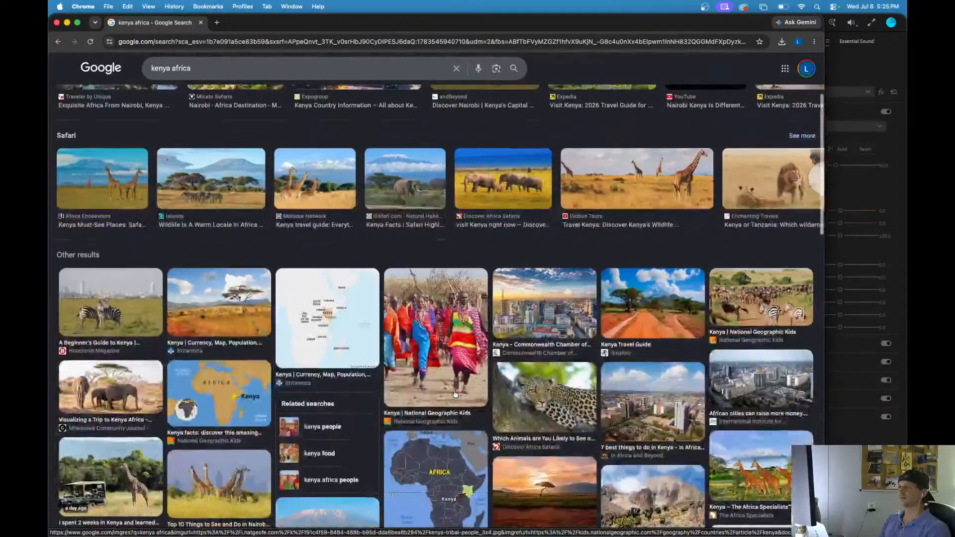
pyautogui.scroll(-1, 455, 394)
pyautogui.scroll(-1, 455, 432)
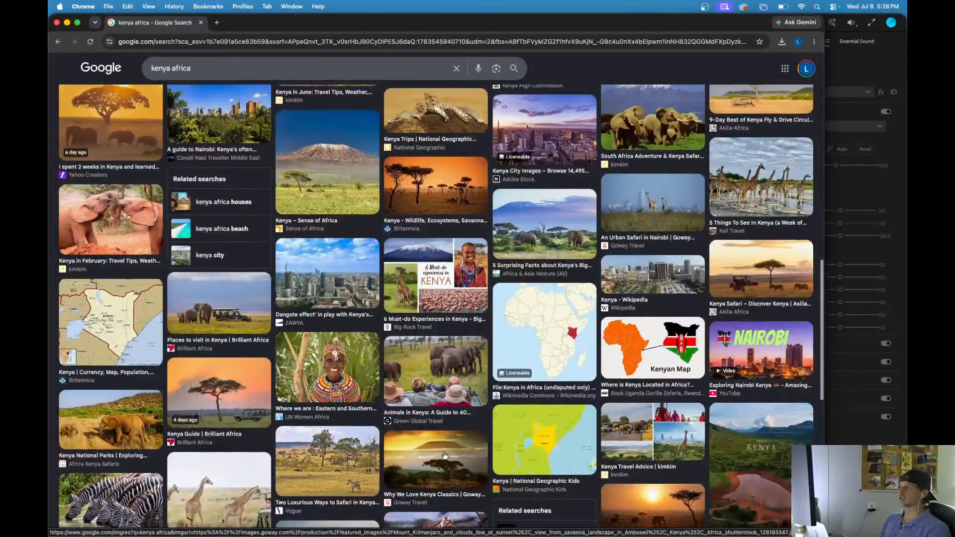
pyautogui.scroll(-4, 444, 456)
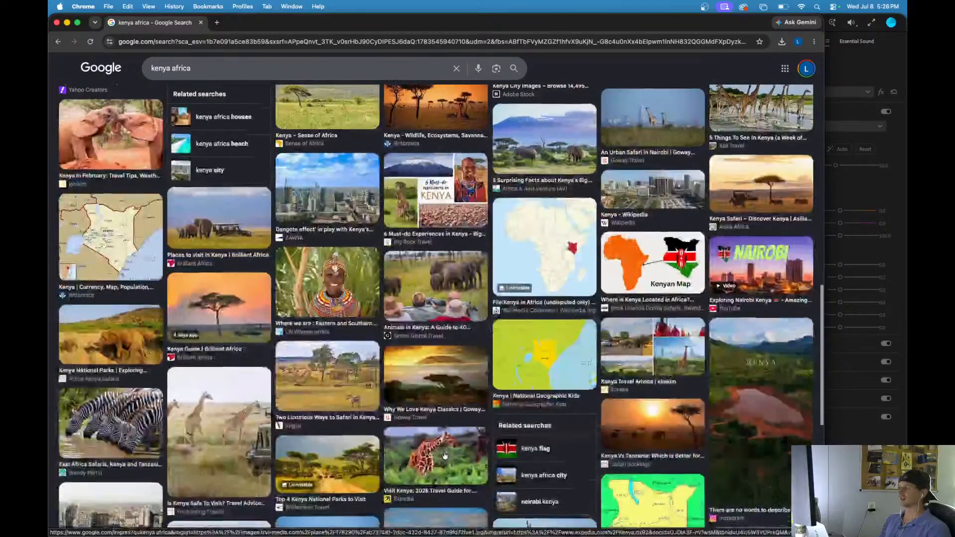
pyautogui.scroll(-2, 444, 455)
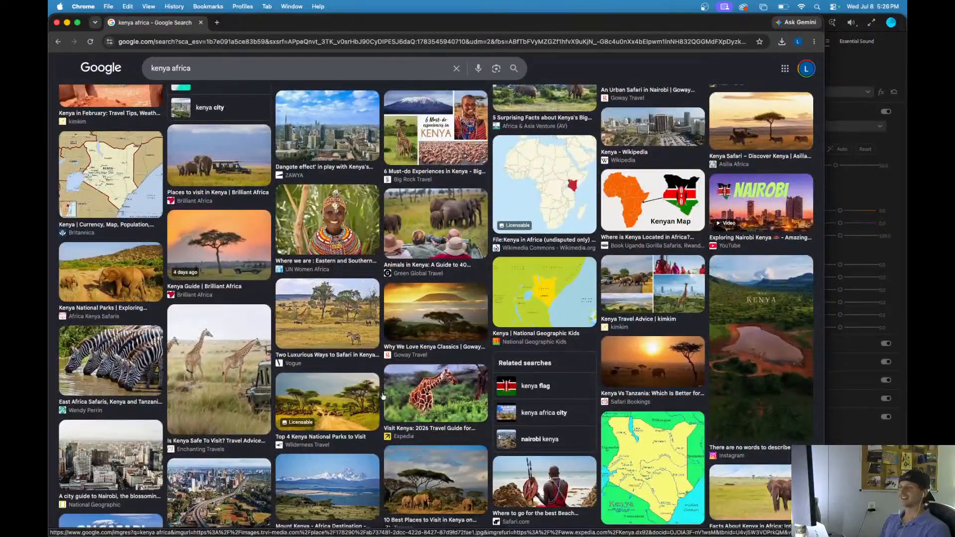
pyautogui.scroll(-3, 383, 396)
pyautogui.scroll(15, 373, 399)
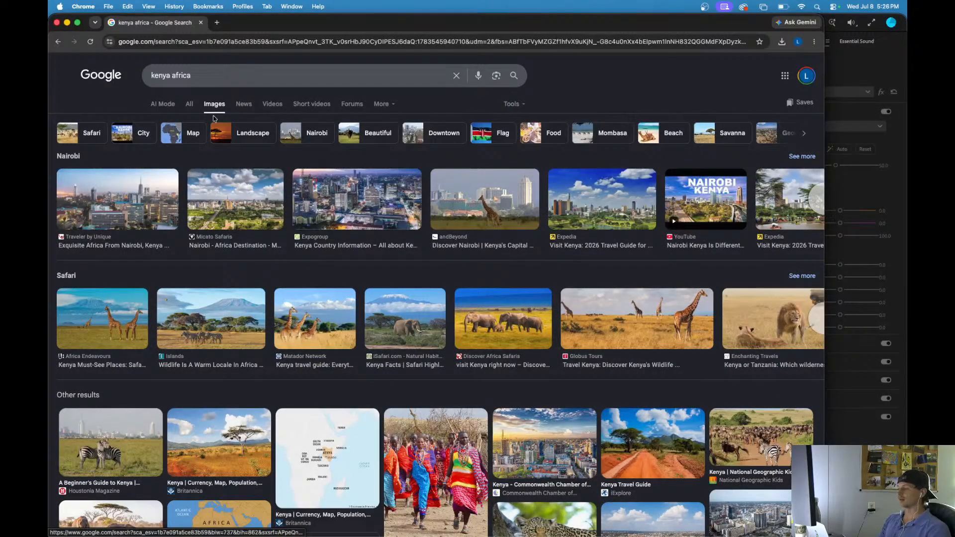
pyautogui.click(57, 23)
# - Play reel 1 from "repair it" through the "look bad" take to find where the speaker restarts the "Sometimes" line
pyautogui.click(478, 289)
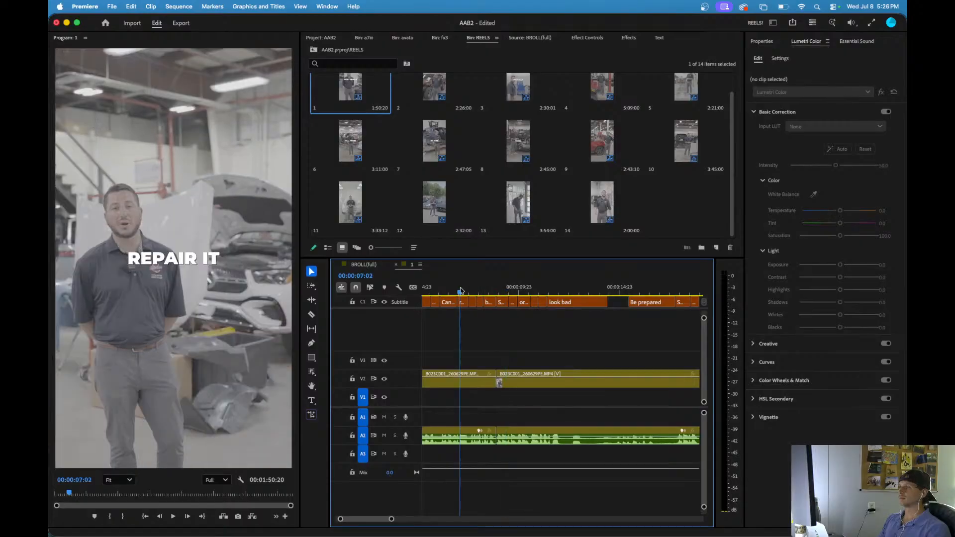
pyautogui.press('space')
pyautogui.scroll(-3, 486, 350)
pyautogui.scroll(5, 499, 363)
pyautogui.scroll(-4, 528, 367)
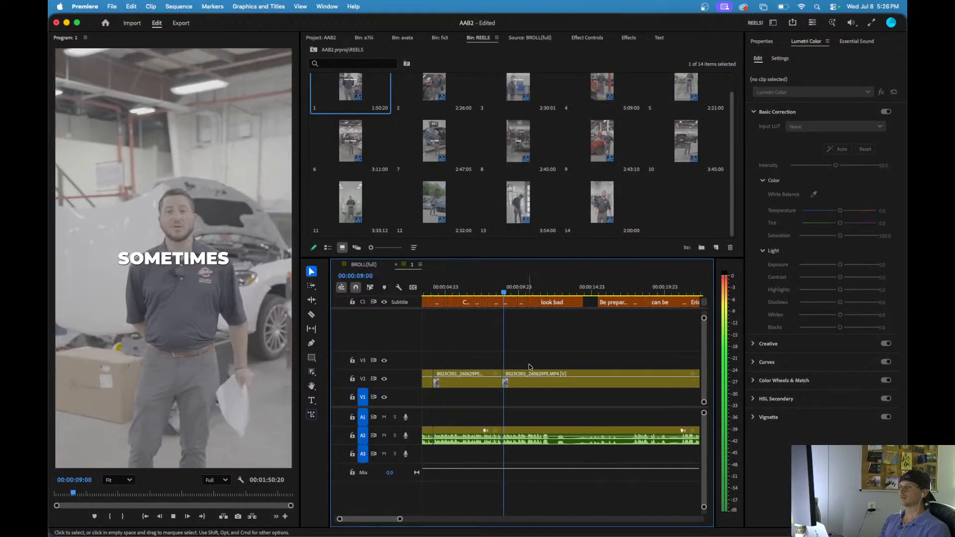
pyautogui.scroll(2, 535, 367)
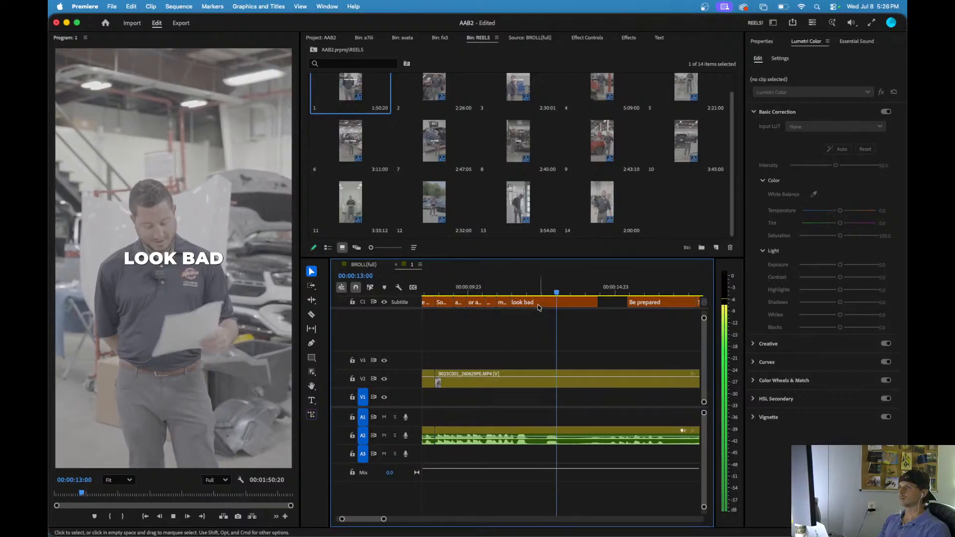
pyautogui.scroll(-3, 547, 309)
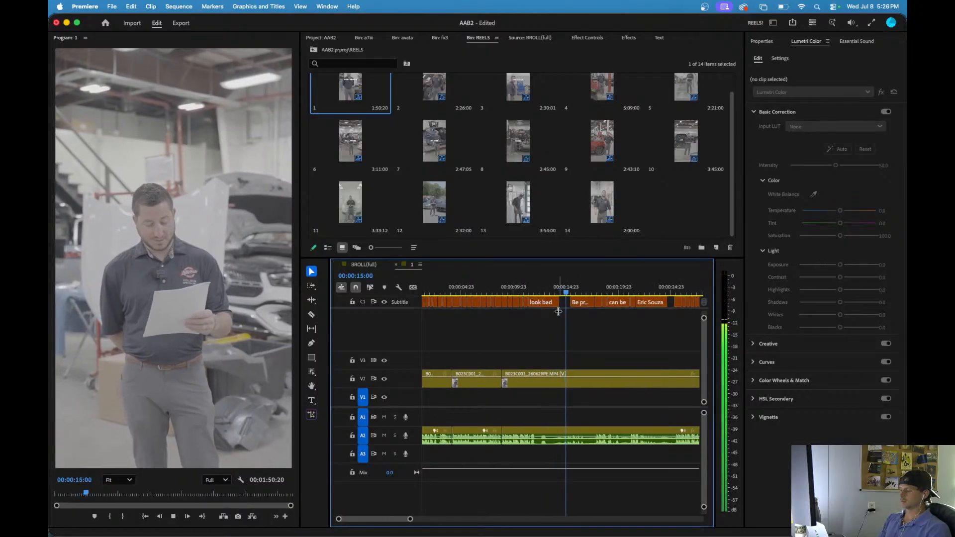
pyautogui.scroll(3, 586, 330)
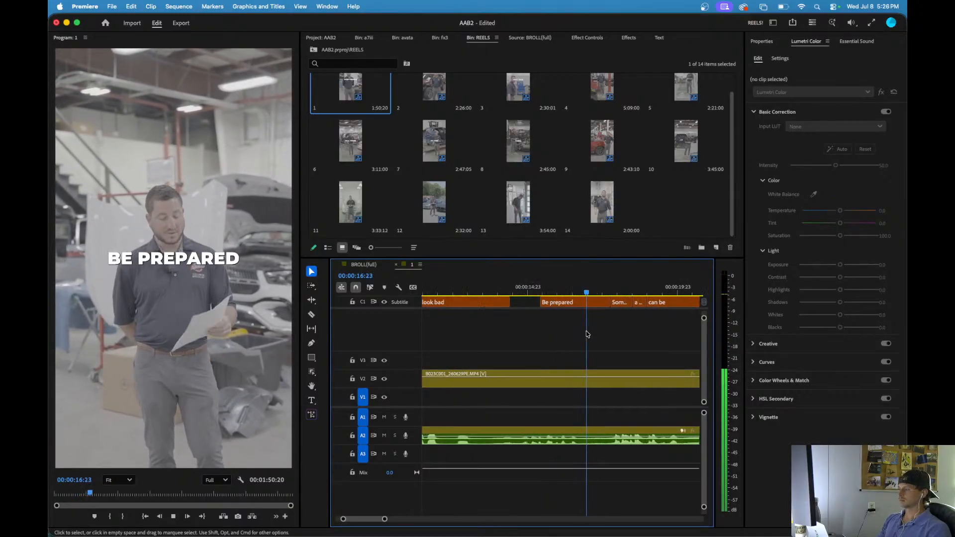
# - Ripple trim the "look bad" take and the "Be prepared" talk after the cut, up to the next "Sometimes"
pyautogui.click(593, 290)
pyautogui.press('space')
pyautogui.press('space')
pyautogui.press('q')
pyautogui.press('space')
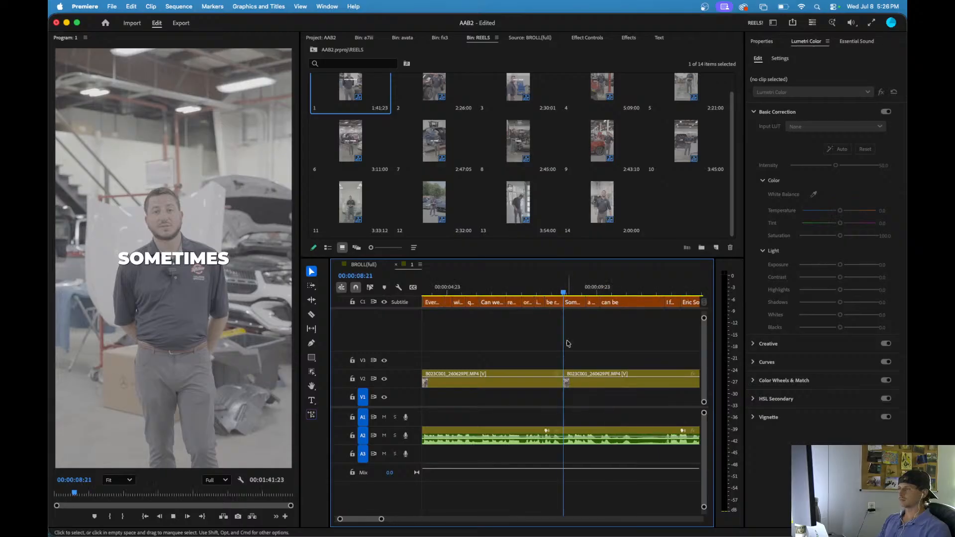
# - Play the second "Sometimes" take and ripple trim it away up to the clean "Sometimes a" retake
pyautogui.scroll(-2, 575, 353)
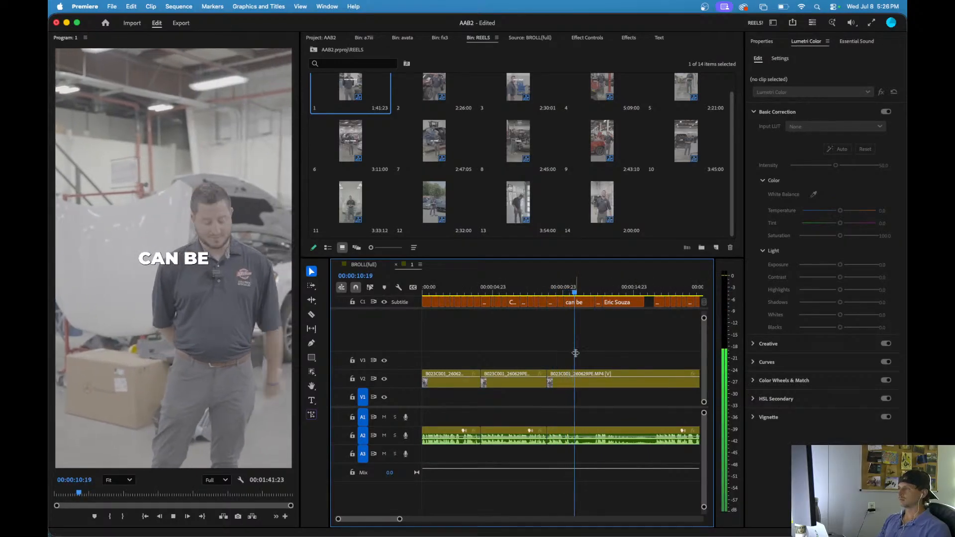
pyautogui.hscroll(2, 628, 350)
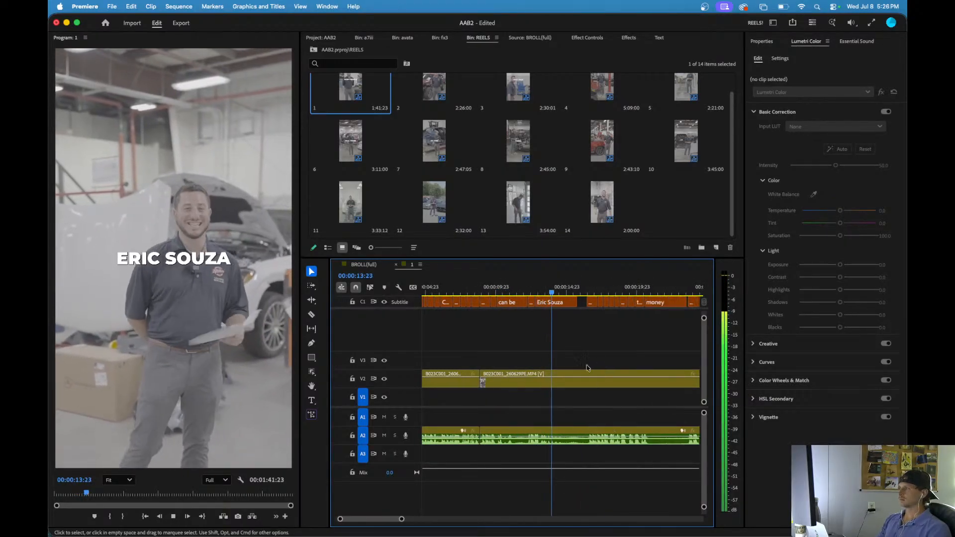
pyautogui.press('space')
pyautogui.press('q')
# - Play the "Sometimes a" line and split the clip and its audio just after the spoken "money"
pyautogui.scroll(1, 593, 366)
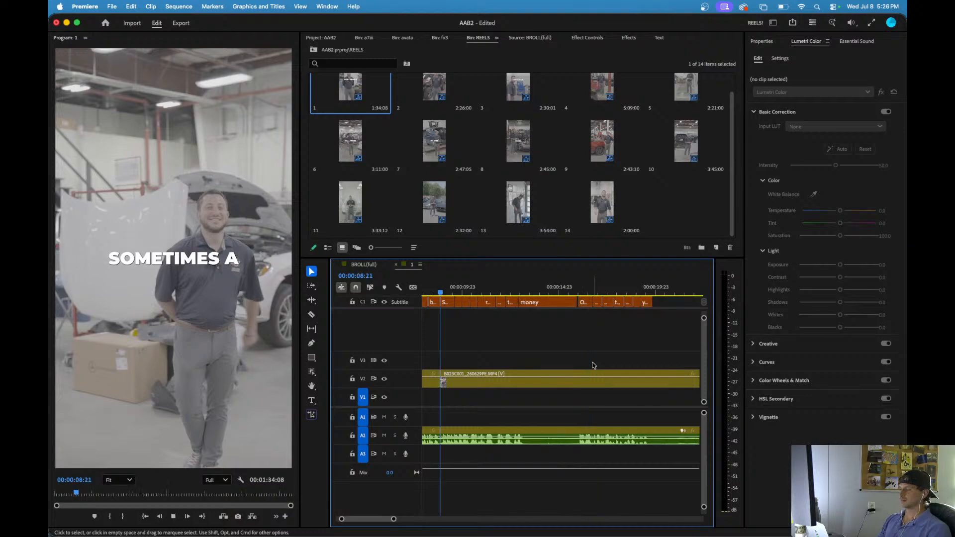
pyautogui.press('space')
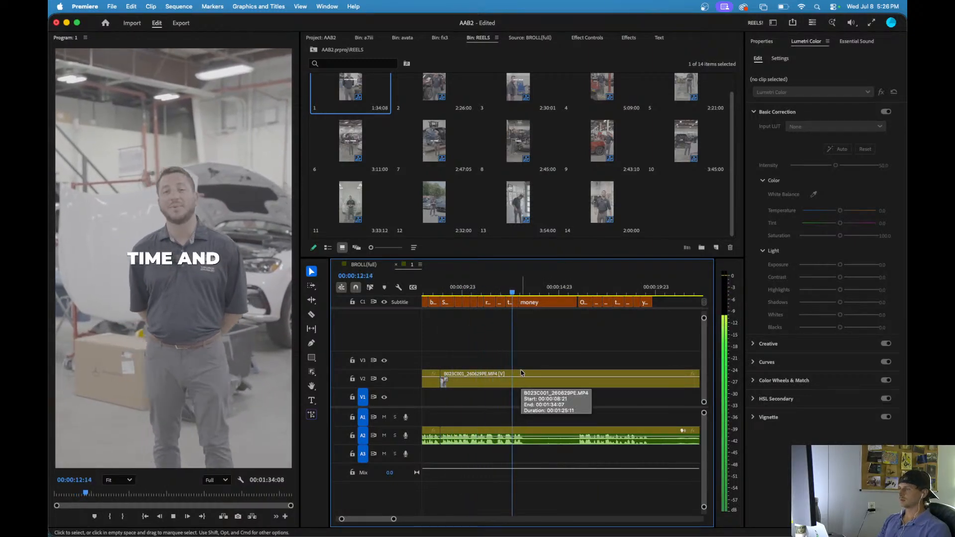
pyautogui.press('super+k')
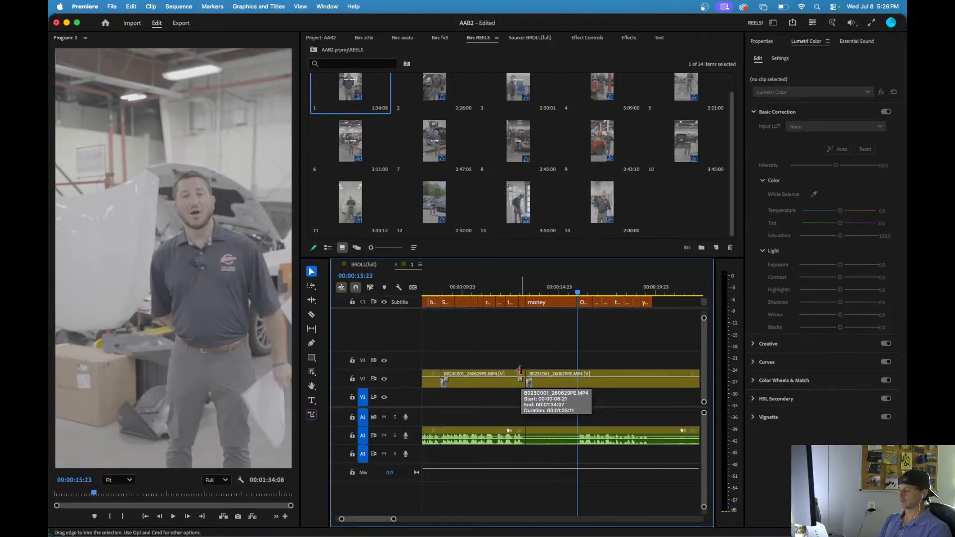
# - Ripple trim the pause after "money" up to the next line, then play through "your car" and split the clip there
pyautogui.press('q')
pyautogui.press('space')
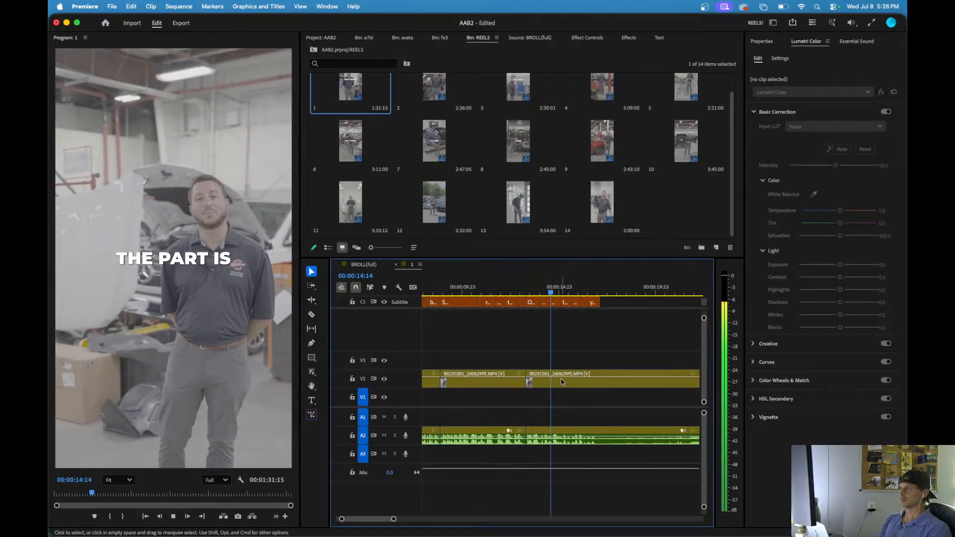
pyautogui.hscroll(3, 566, 377)
pyautogui.scroll(2, 559, 364)
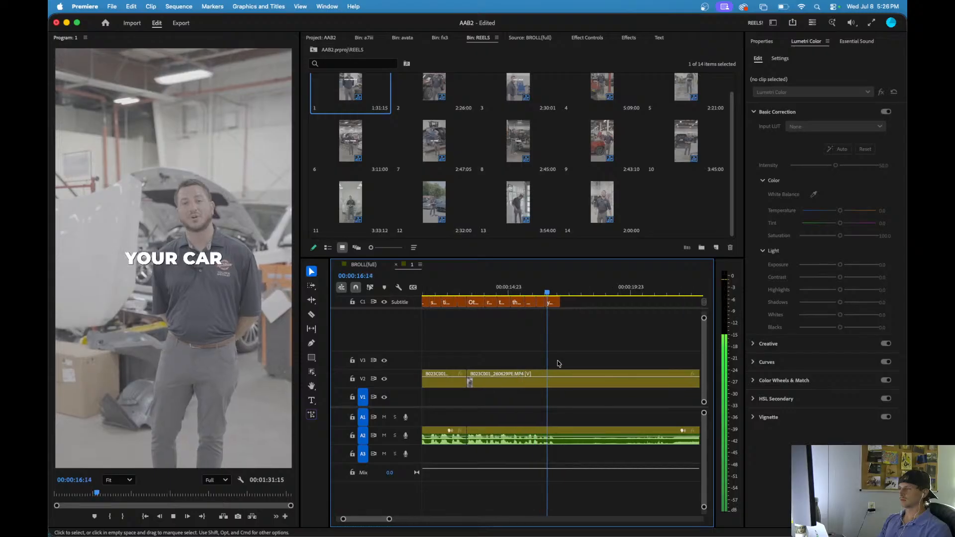
pyautogui.scroll(-5, 559, 363)
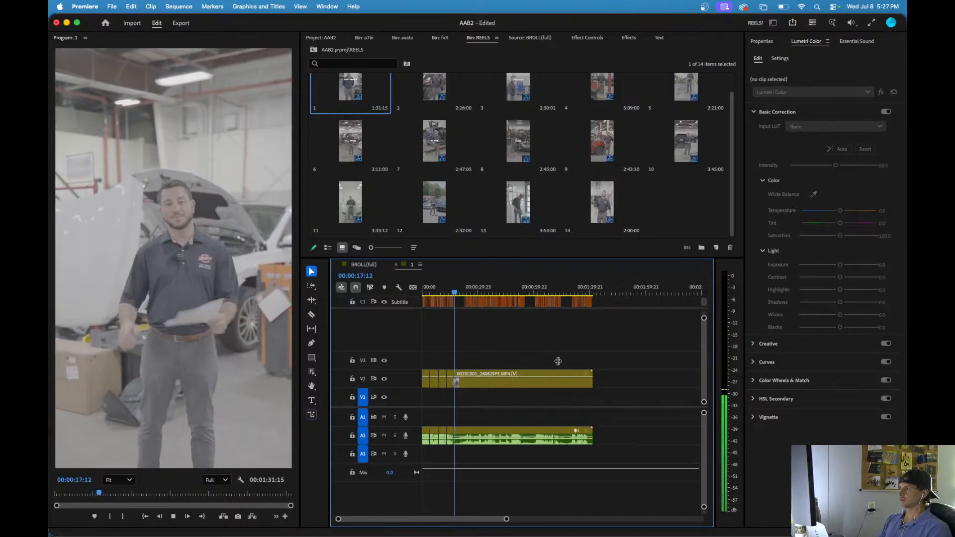
# - Play the footage after the split, through "read it" and "and then go", to look for the next scripted line
pyautogui.scroll(4, 516, 342)
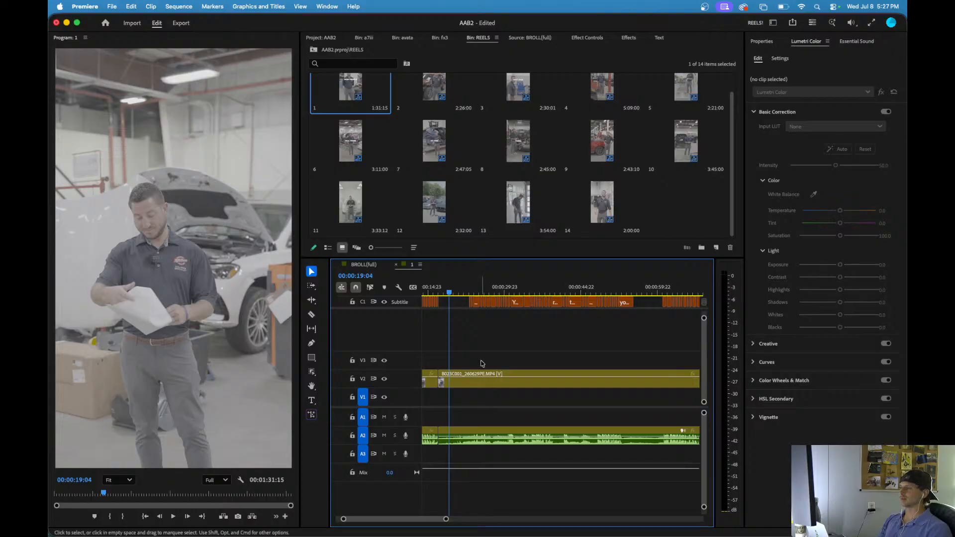
pyautogui.scroll(5, 459, 347)
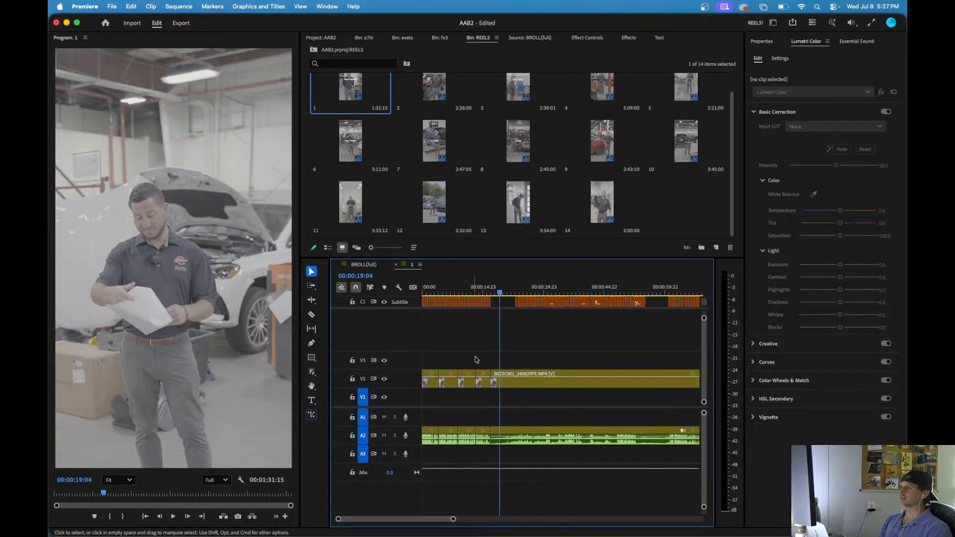
pyautogui.scroll(4, 505, 361)
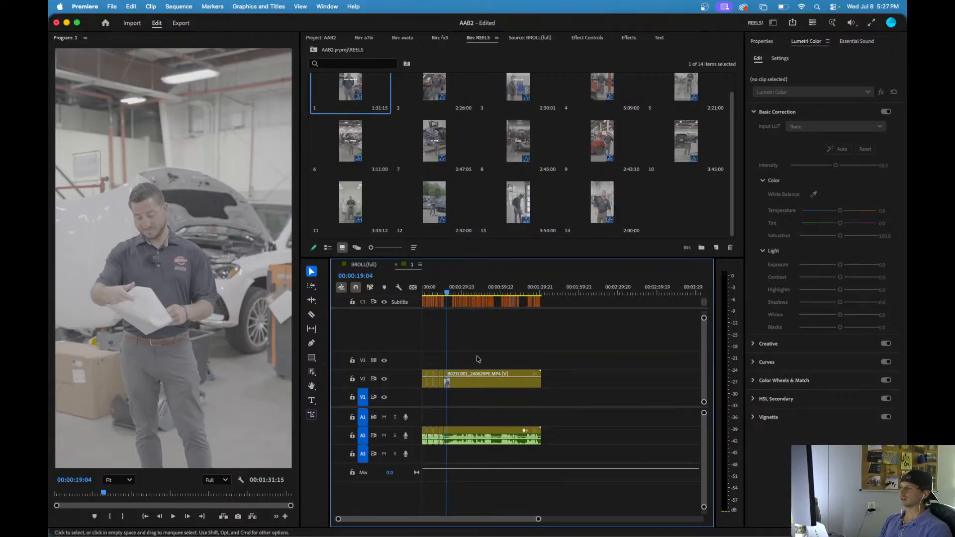
pyautogui.scroll(-5, 480, 362)
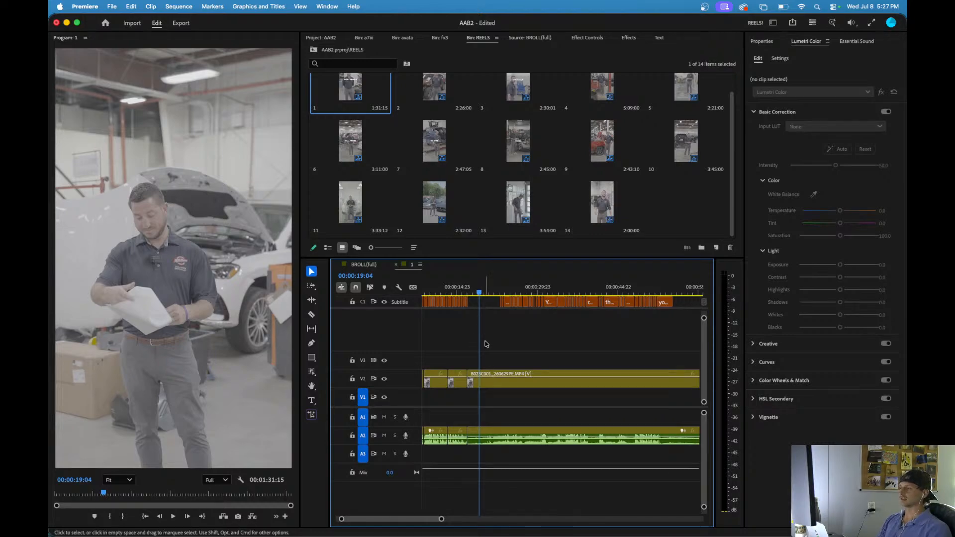
pyautogui.scroll(-2, 486, 354)
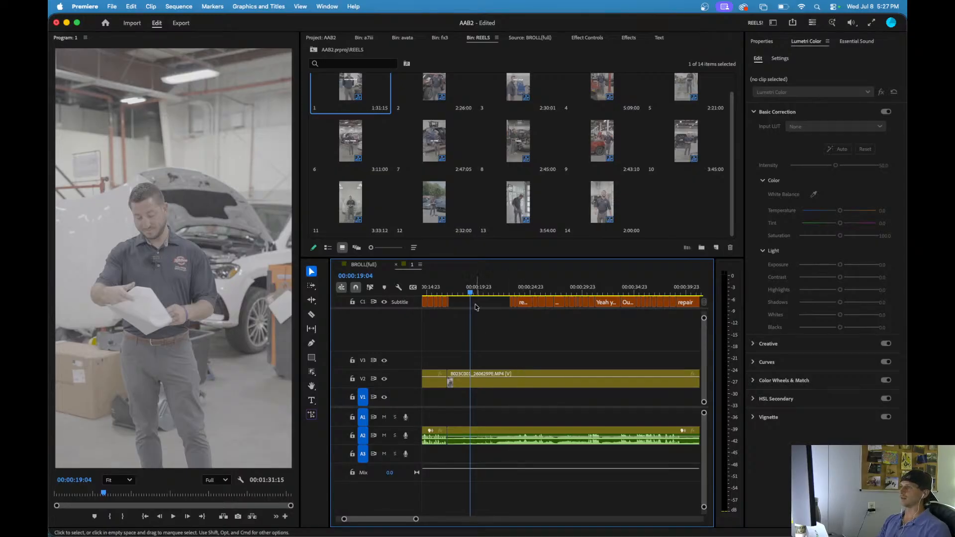
pyautogui.press('space')
pyautogui.press('=')
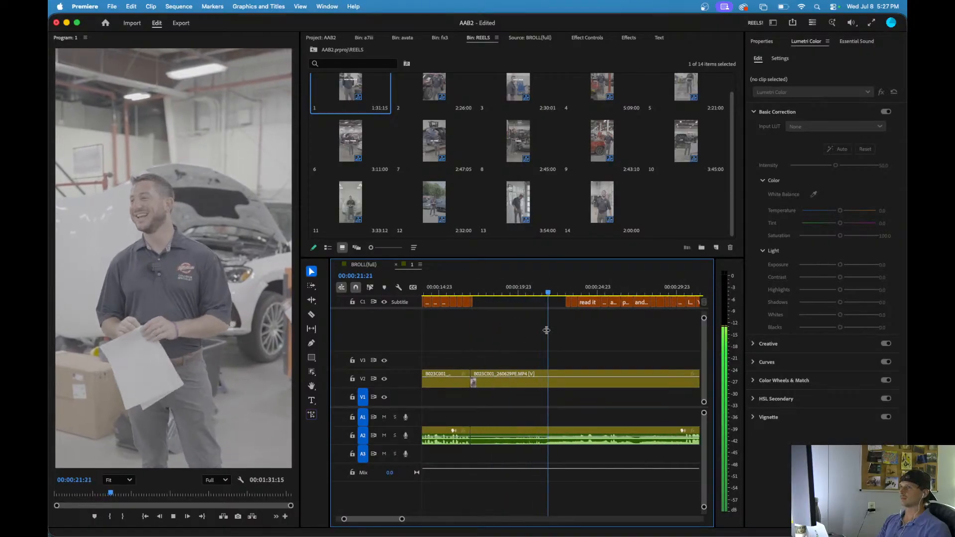
pyautogui.press('=')
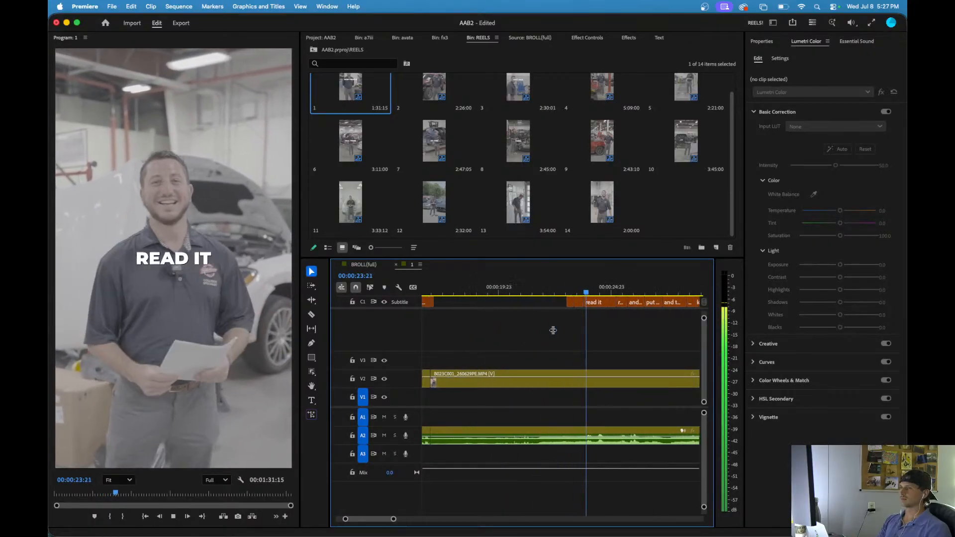
pyautogui.press('-')
pyautogui.press('-')
pyautogui.press('-')
pyautogui.press('=')
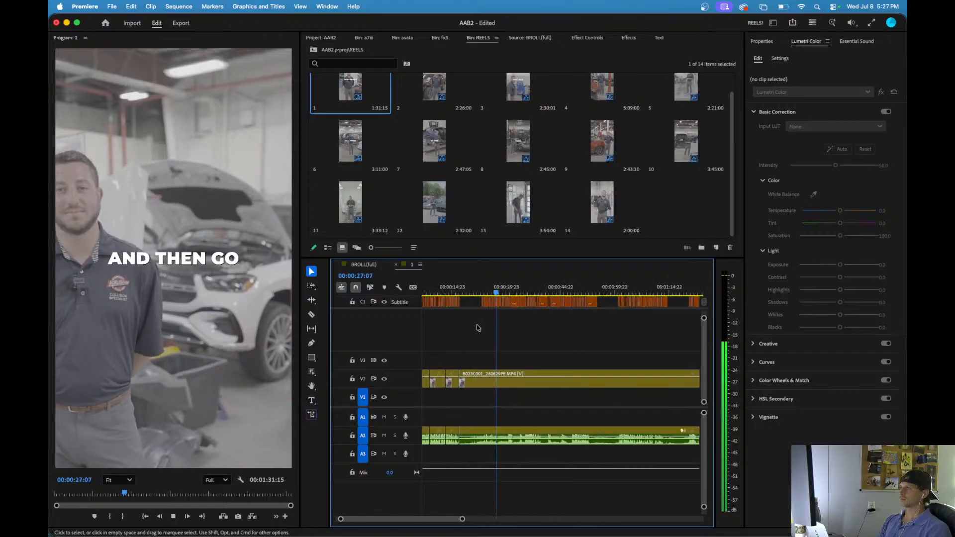
# - Locate the start of the "Our job" line and ripple trim the off-script talk before it
pyautogui.click(550, 291)
pyautogui.click(525, 288)
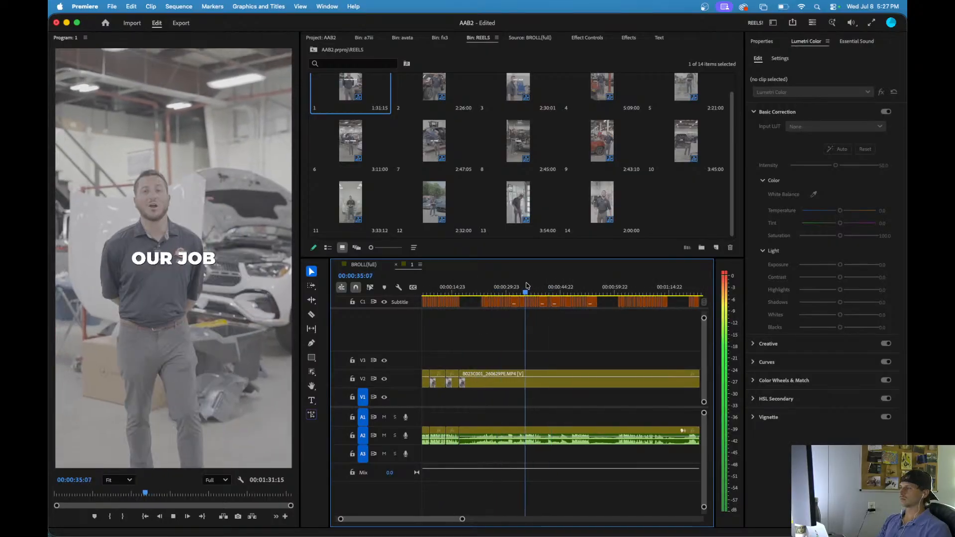
pyautogui.press('=')
pyautogui.click(519, 299)
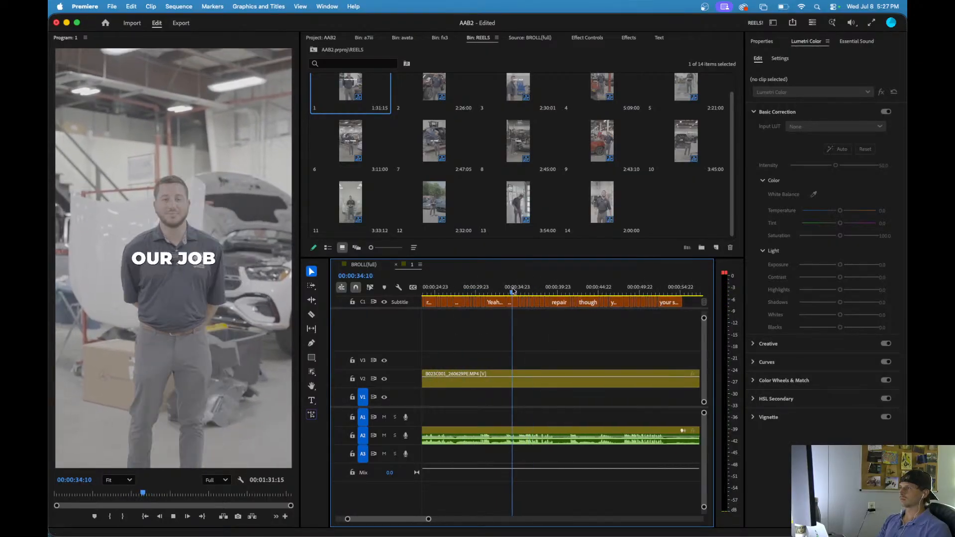
pyautogui.press('=')
pyautogui.press('space')
pyautogui.press('q')
pyautogui.press('space')
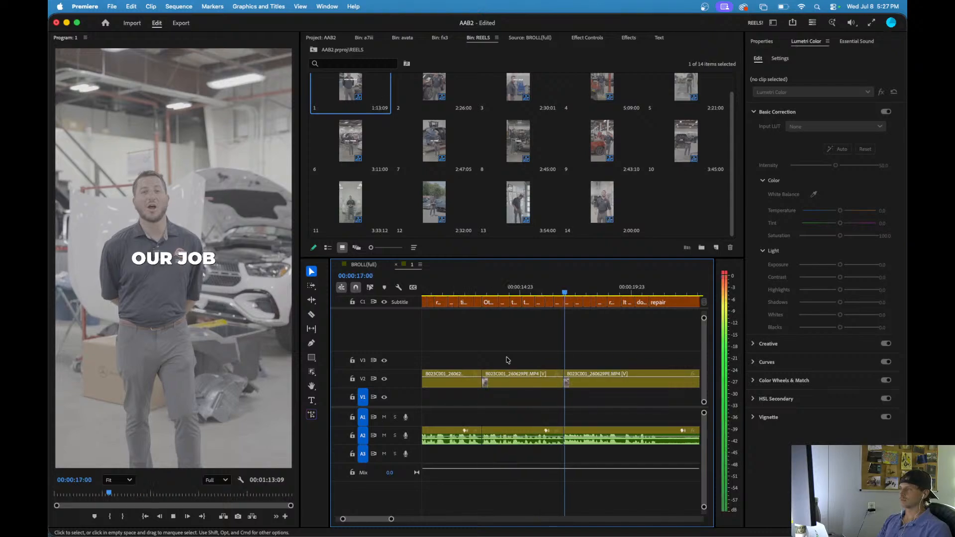
# - Play the "Our job" take and split the clip and its audio during the "repair" caption, where the speaker stops
pyautogui.press('-')
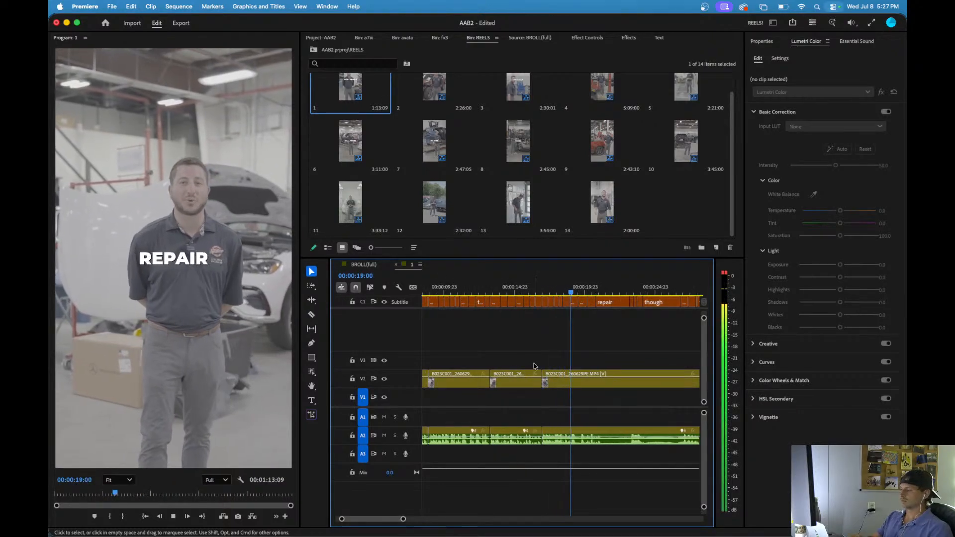
pyautogui.press('XF86AudioRaiseVolume')
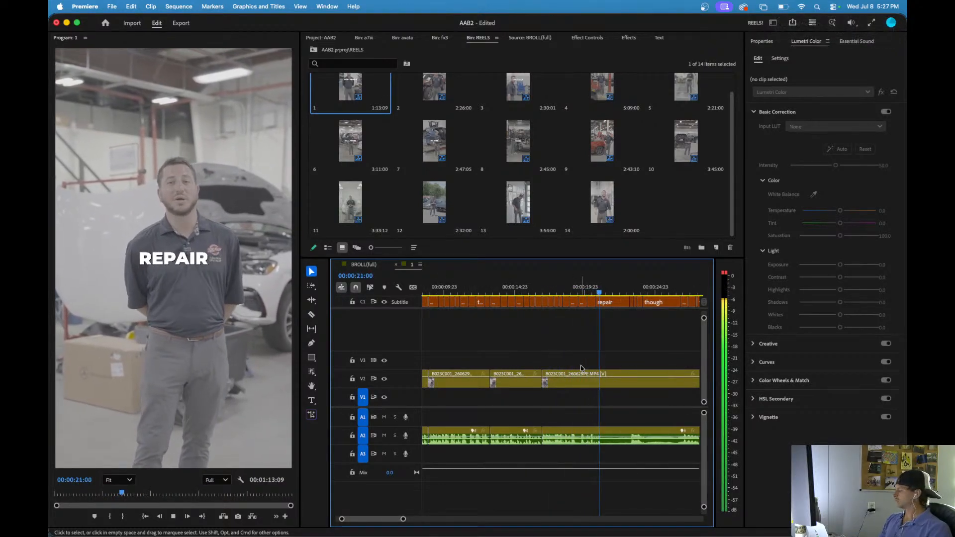
pyautogui.press('space')
pyautogui.press('super+k')
pyautogui.hscroll(3, 582, 386)
pyautogui.press('space')
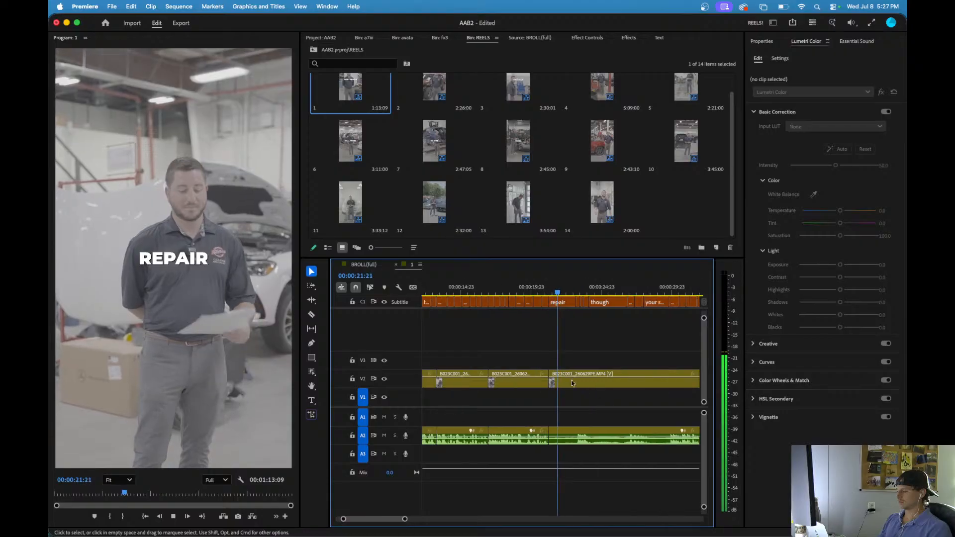
# - Ripple trim the paper-reading footage after the split up to the retake at 00:00:29:19, and play the retake
pyautogui.hscroll(3, 552, 375)
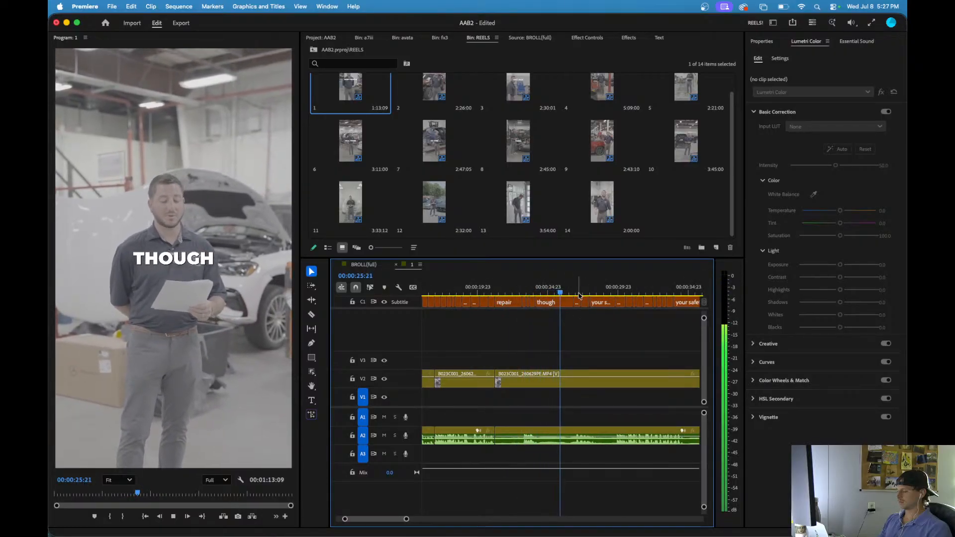
pyautogui.moveTo(578, 295); pyautogui.dragTo(613, 295)
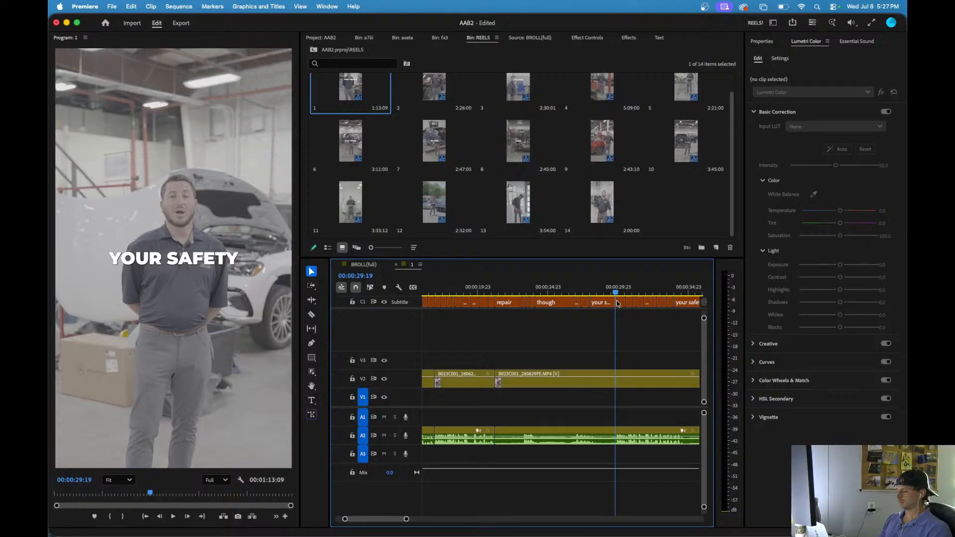
pyautogui.press('q')
pyautogui.press('space')
pyautogui.scroll(5, 505, 360)
pyautogui.scroll(-5, 505, 360)
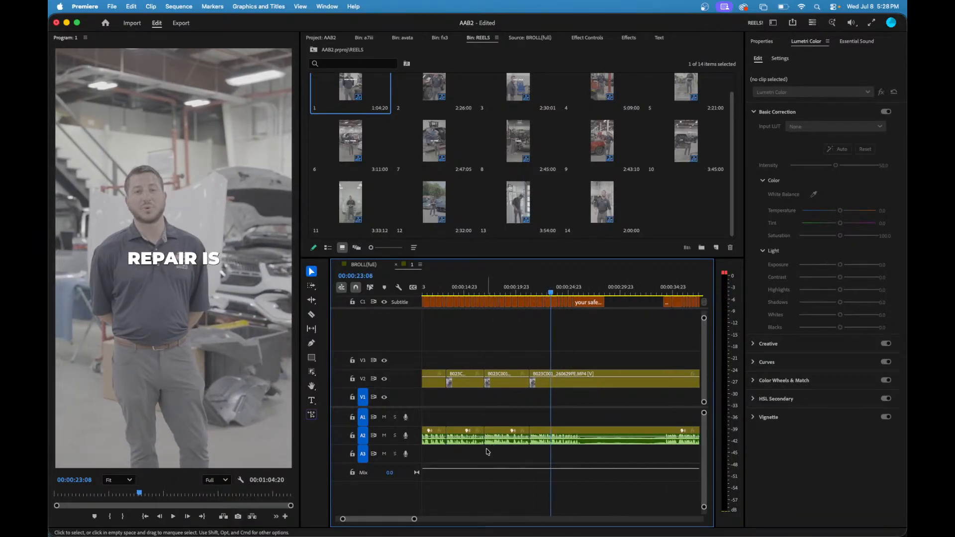
# - Ripple delete the first "Our job" take so the retake directly follows the previous clip
pyautogui.moveTo(486, 448); pyautogui.dragTo(528, 299)
pyautogui.hotkey('alt', 'BackSpace')
pyautogui.click(484, 294)
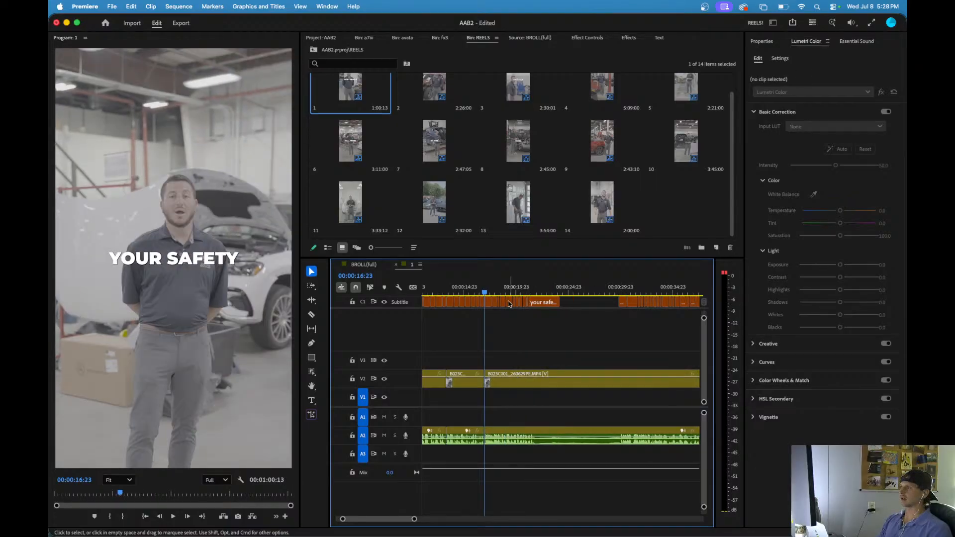
# - Play across the new cut and ripple trim one frame off the start of the "Our job is" clip
pyautogui.click(479, 289)
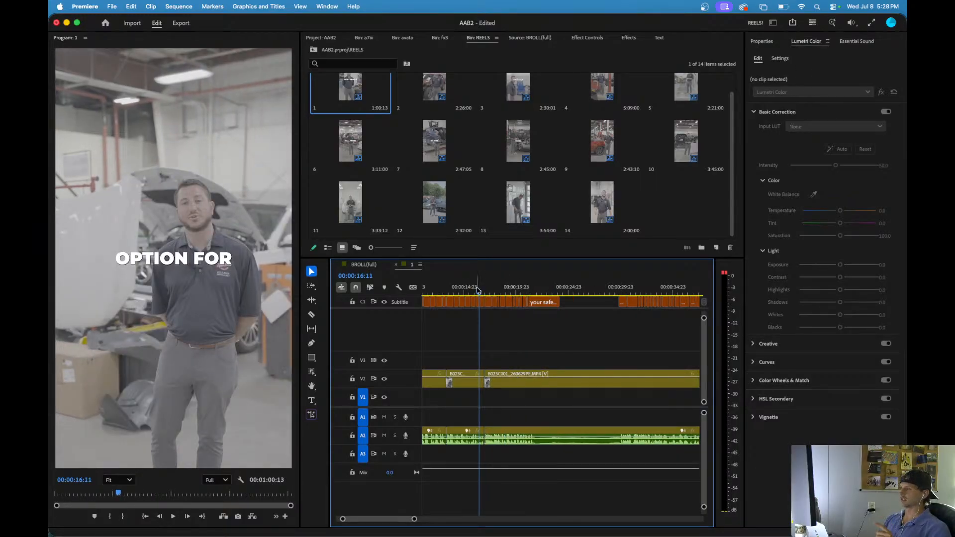
pyautogui.press('space')
pyautogui.press('=')
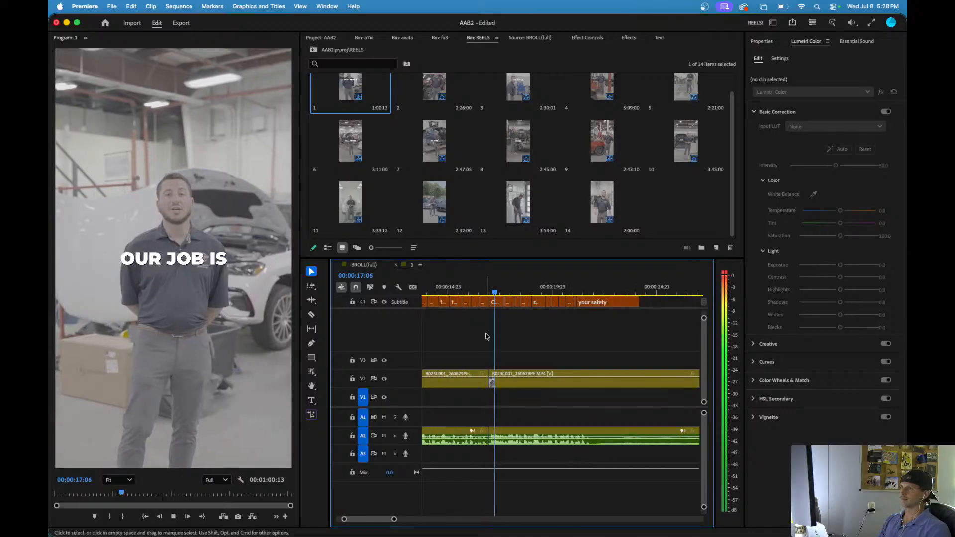
pyautogui.press('space')
pyautogui.scroll(8, 496, 305)
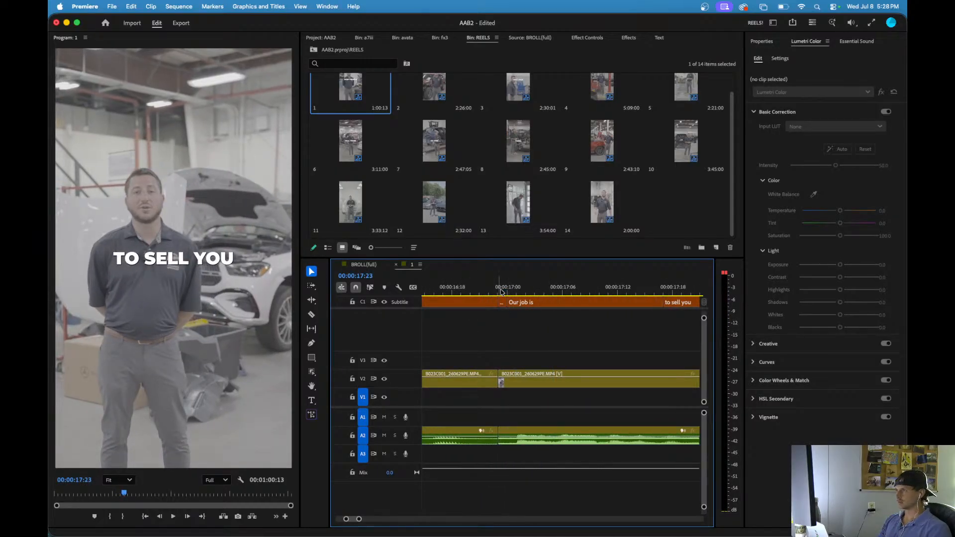
pyautogui.click(501, 292)
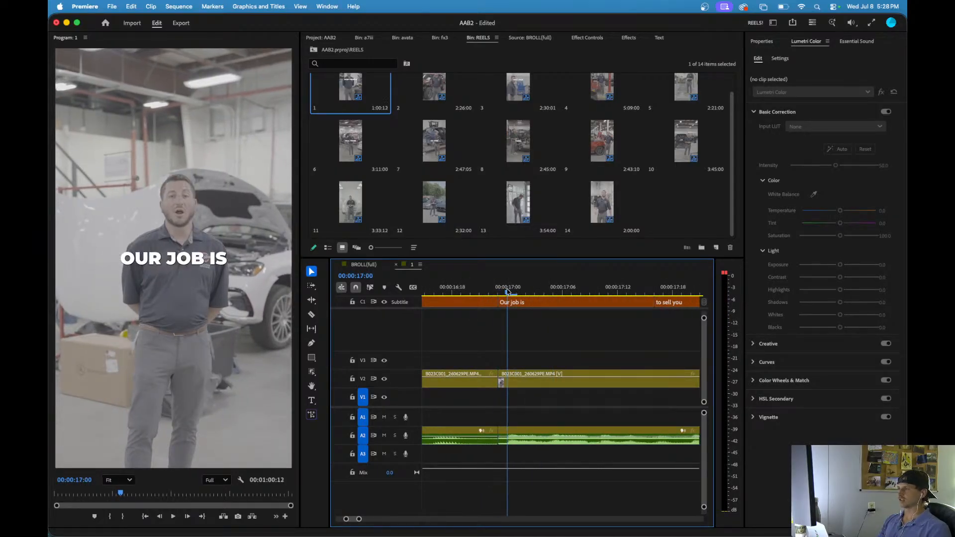
# - Play the "Our job is" retake through "your safety" and split the clip at 00:00:21:19
pyautogui.press('space')
pyautogui.press('-')
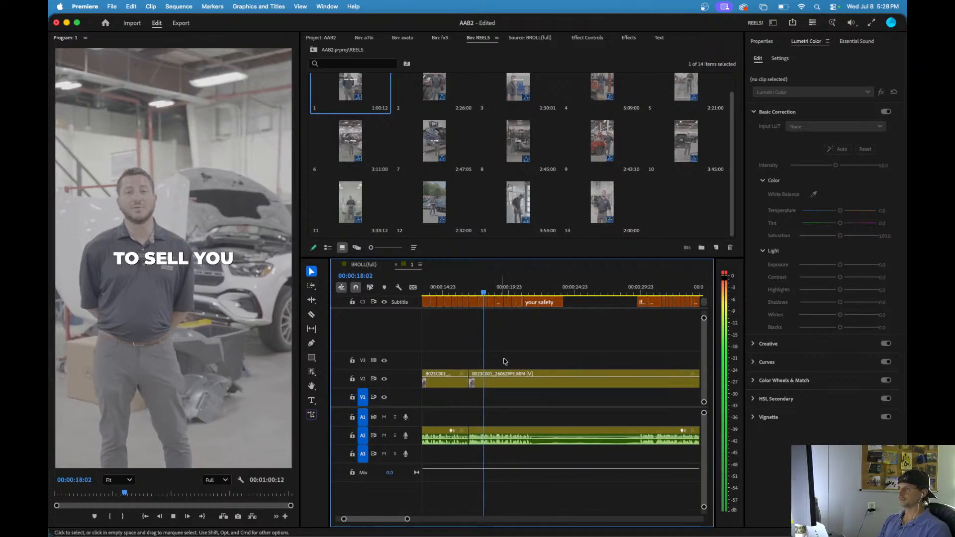
pyautogui.scroll(2, 527, 349)
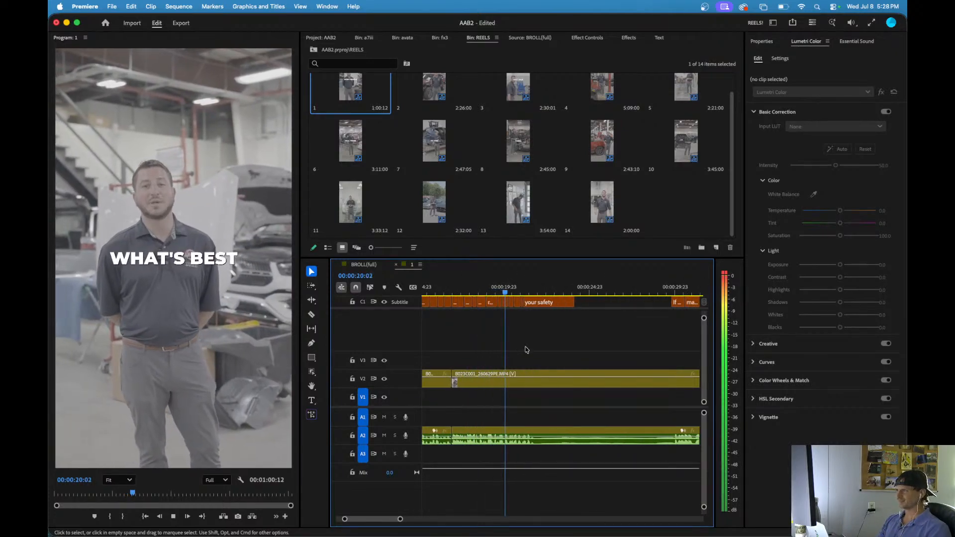
pyautogui.press('space')
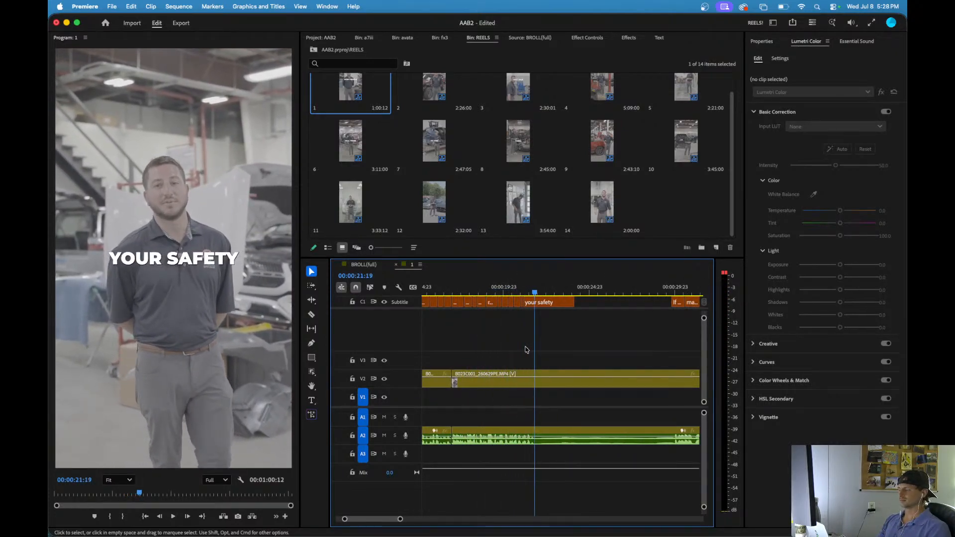
pyautogui.press('space')
# - Ripple trim the pause after "your safety" up to the "If you need" line at 00:00:29:18, and play on
pyautogui.scroll(-4, 527, 349)
pyautogui.click(557, 292)
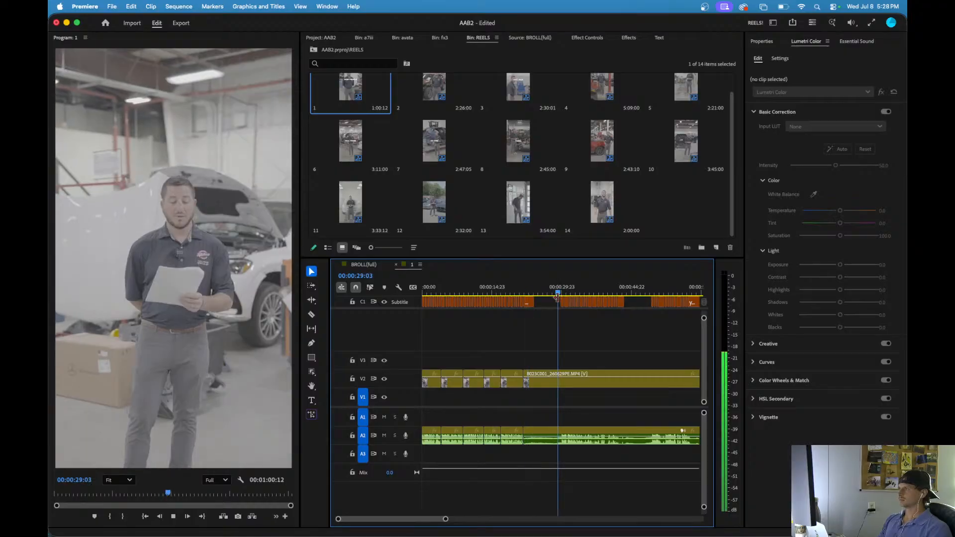
pyautogui.scroll(2, 556, 329)
pyautogui.press('space')
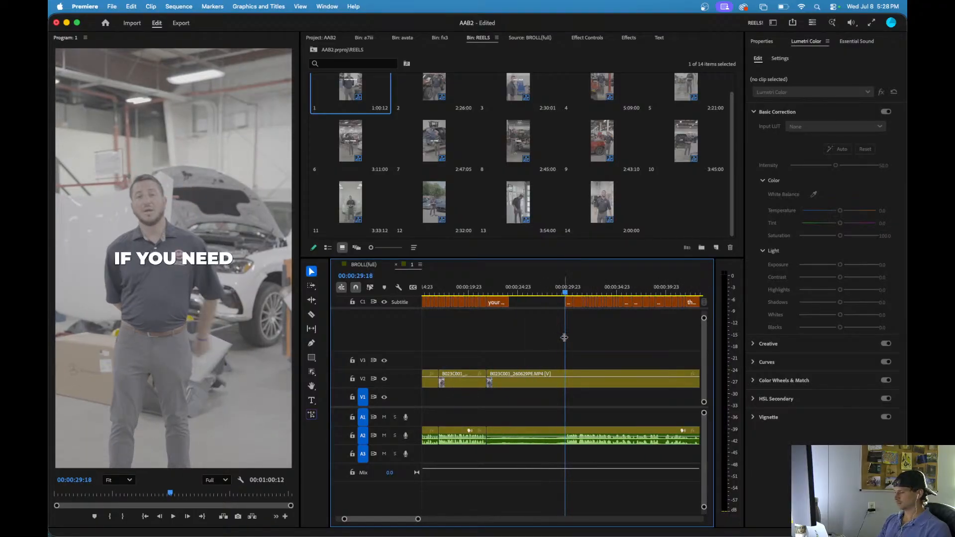
pyautogui.click(486, 292)
pyautogui.press('space')
pyautogui.scroll(-2, 487, 360)
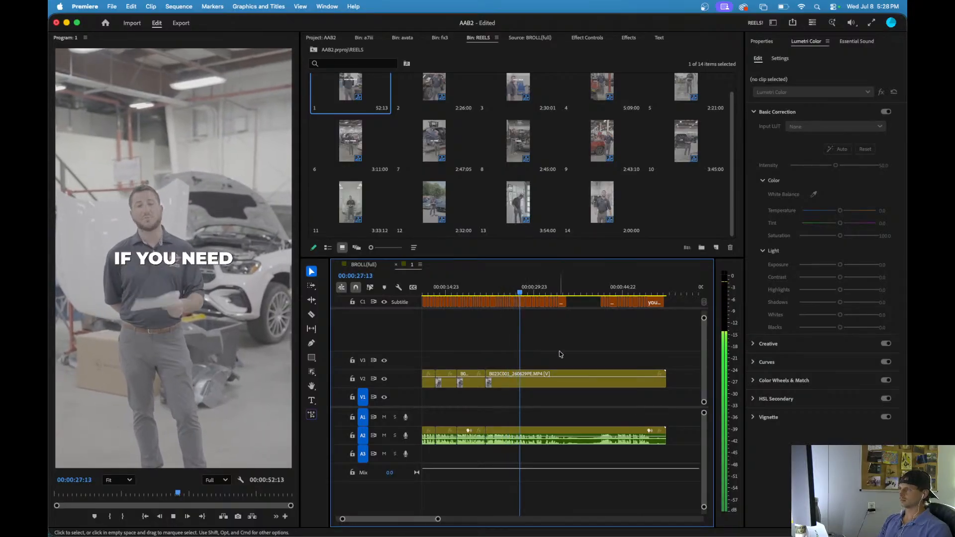
# - Ripple trim the failed "If you need" take up to the start of the following take
pyautogui.click(601, 294)
pyautogui.press('=')
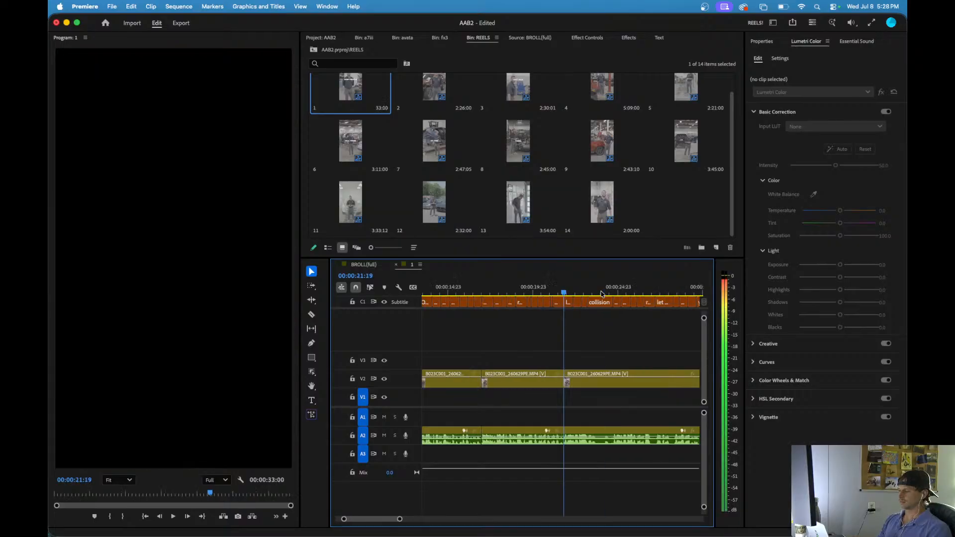
pyautogui.press('=')
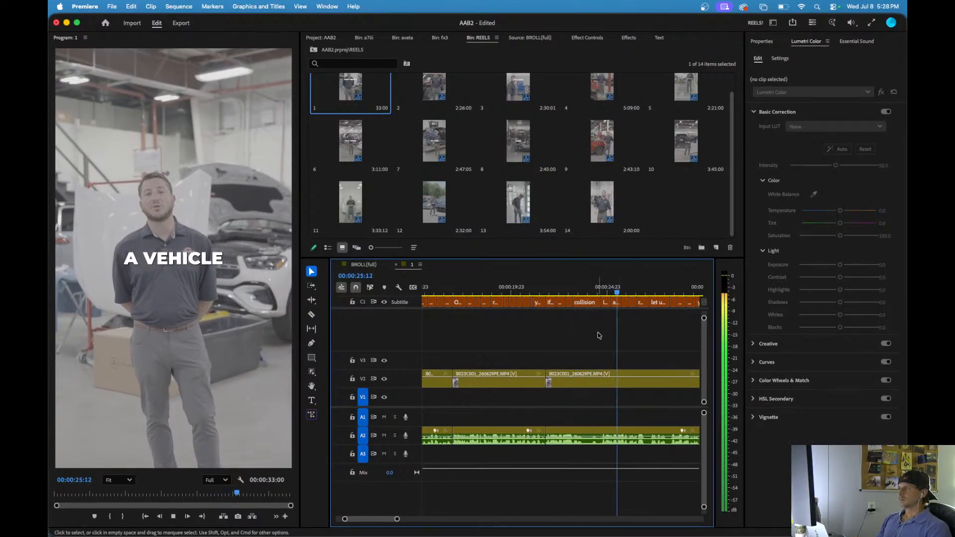
# - Ripple trim the last clip's opening words up to a few frames before the "If you have" point, and play the result
pyautogui.click(597, 293)
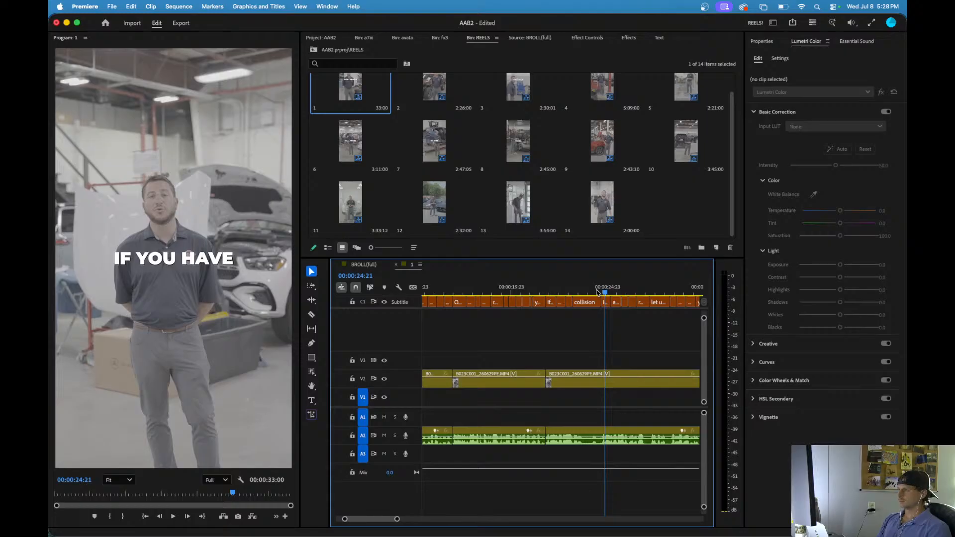
pyautogui.press('Left')
pyautogui.press('Left')
pyautogui.press('Left')
pyautogui.press('q')
pyautogui.press('space')
pyautogui.press('-')
pyautogui.press('-')
pyautogui.press('-')
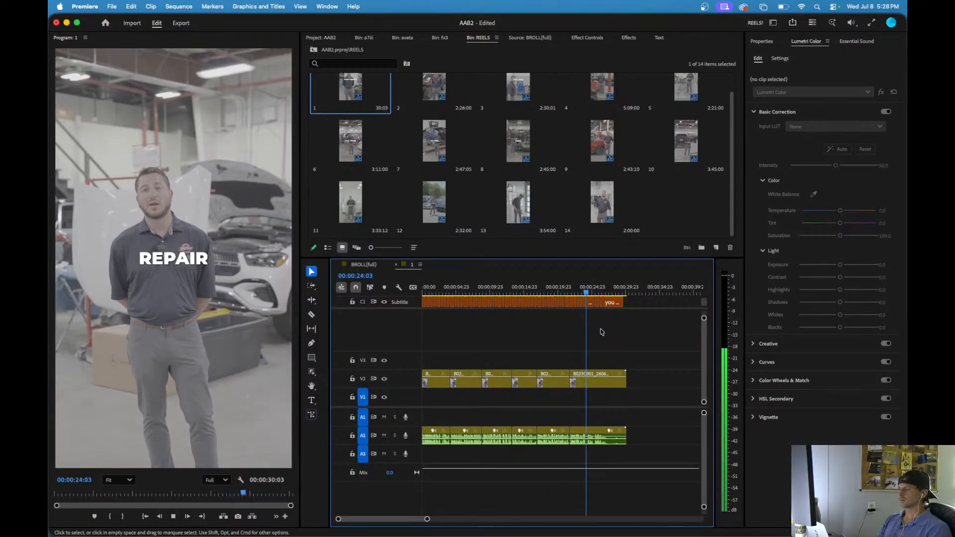
# - Ripple trim the leftover footage after "you think" so reel 1 ends at 00:00:27:06, and play its opening
pyautogui.press('=')
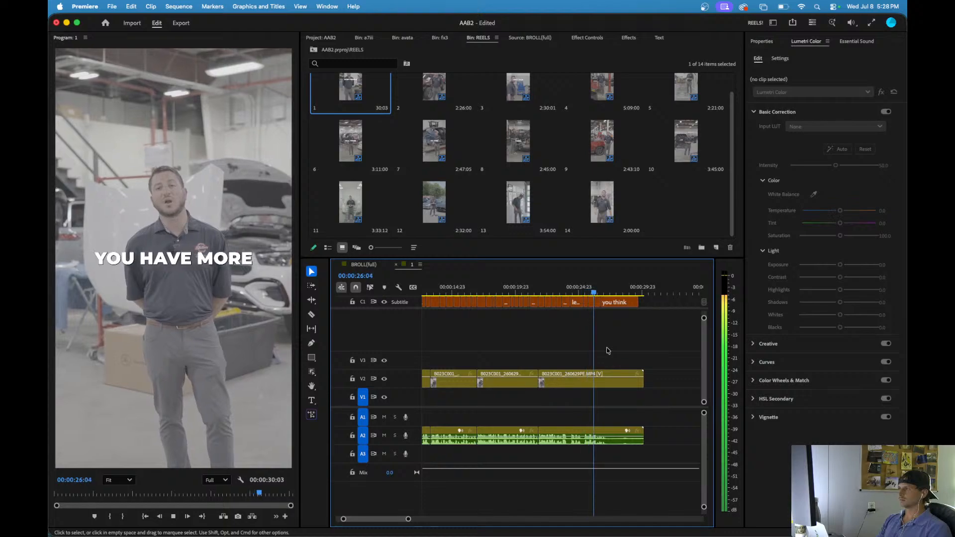
pyautogui.press('w')
pyautogui.press('space')
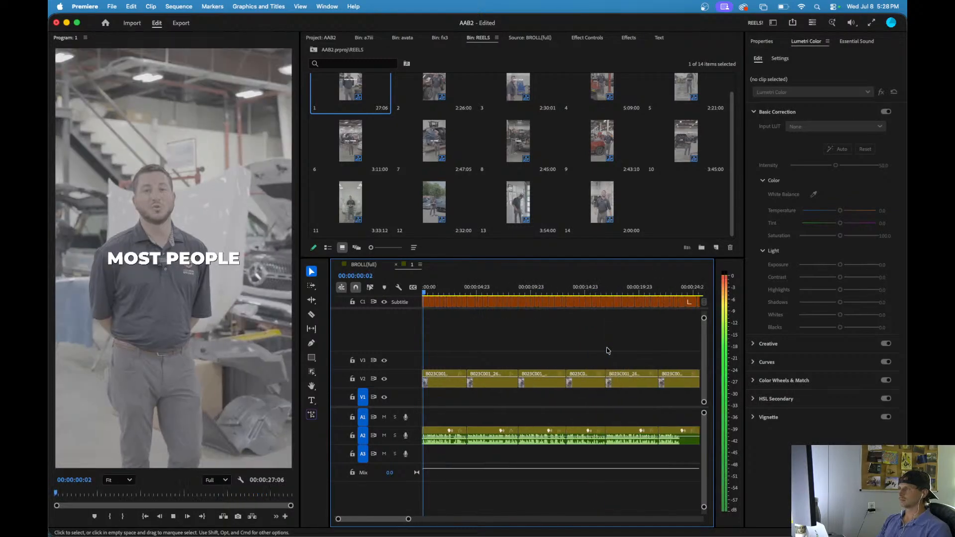
pyautogui.press('-')
pyautogui.press('-')
pyautogui.press('-')
pyautogui.press('space')
pyautogui.moveTo(512, 410); pyautogui.dragTo(382, 438)
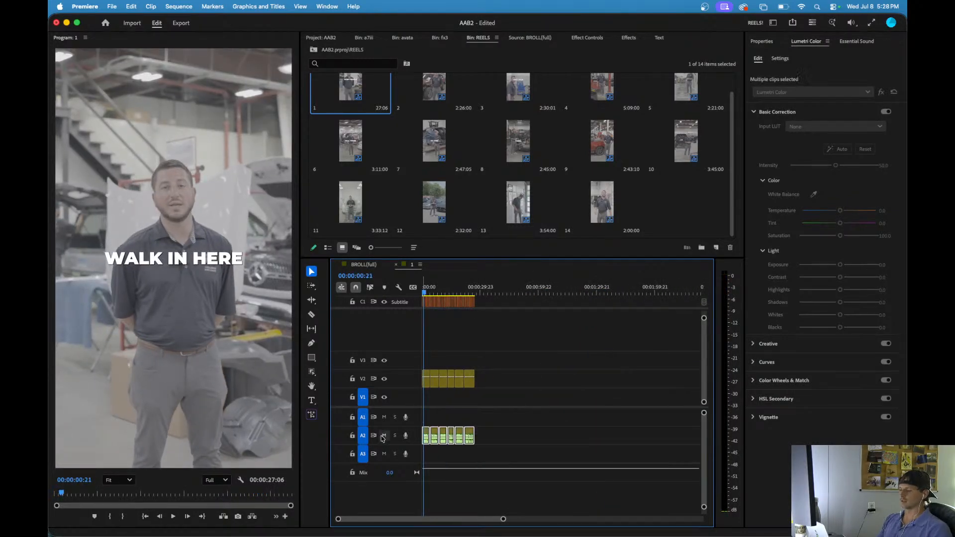
pyautogui.press('super+shift+s')
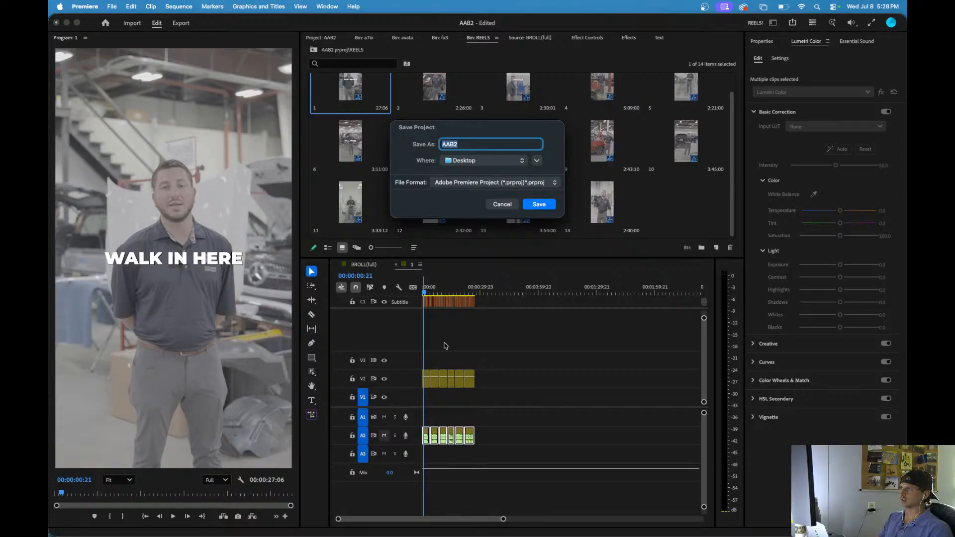
pyautogui.click(503, 202)
# - Apply the default audio transition to all audio clips on A2, and play the reel from the start through "what's best"
pyautogui.moveTo(500, 412); pyautogui.dragTo(378, 443)
pyautogui.press('space')
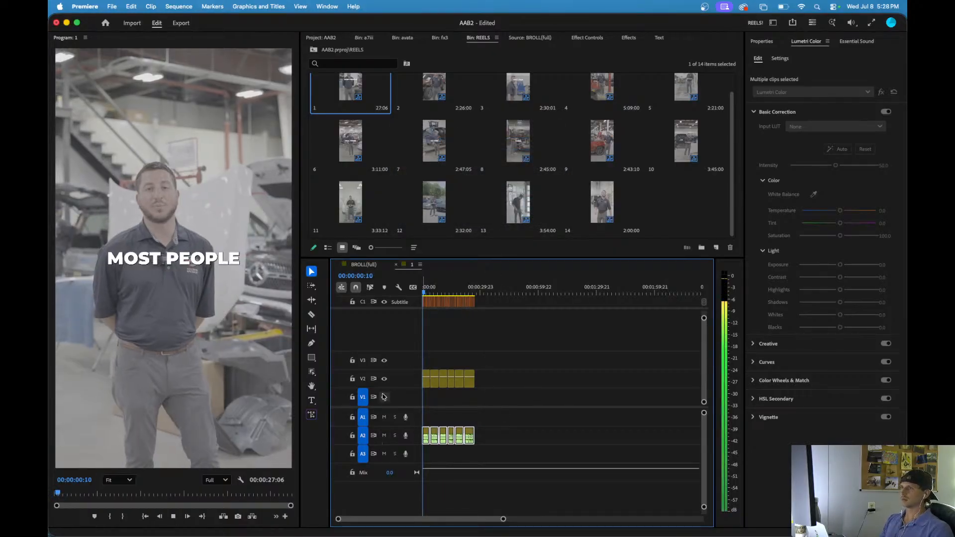
pyautogui.press('\\')
pyautogui.click(481, 350)
pyautogui.scroll(-5, 479, 351)
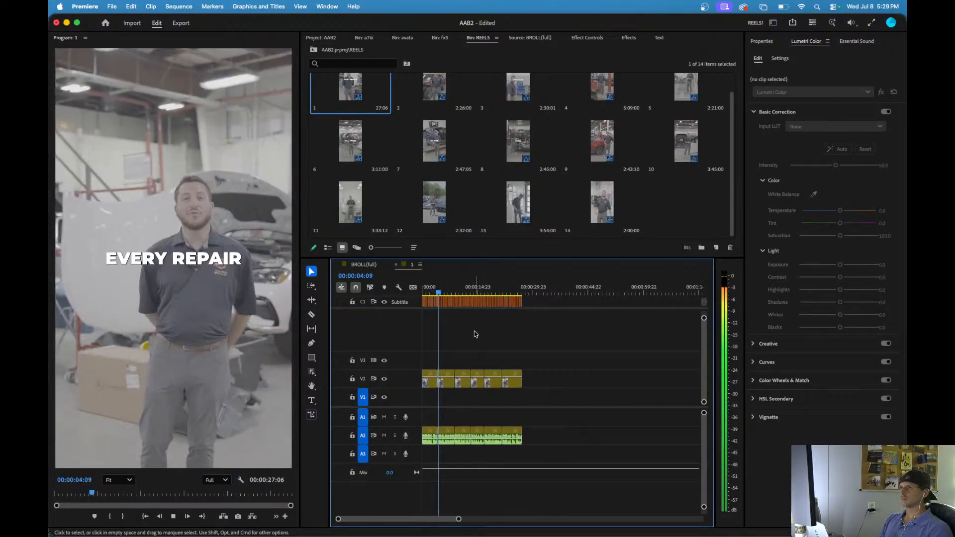
pyautogui.scroll(-3, 452, 350)
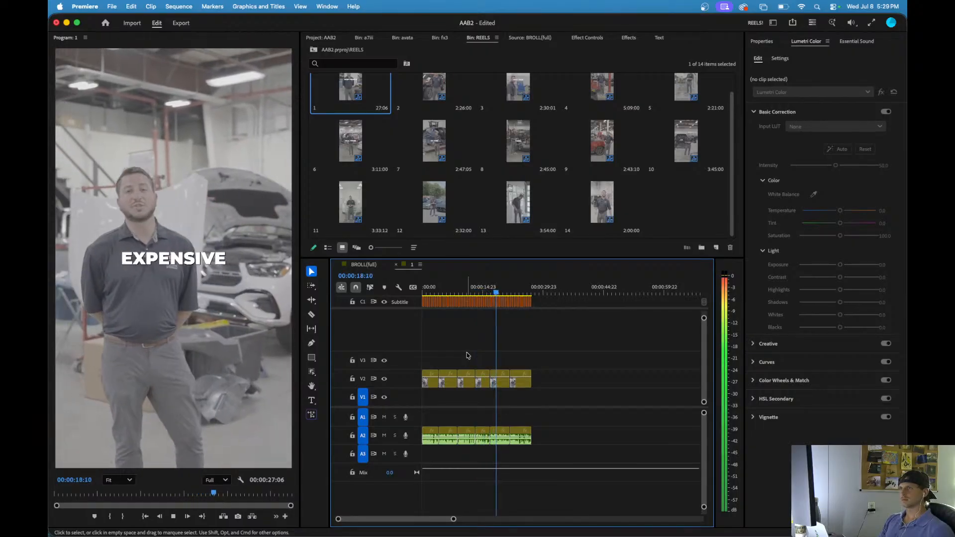
pyautogui.press('space')
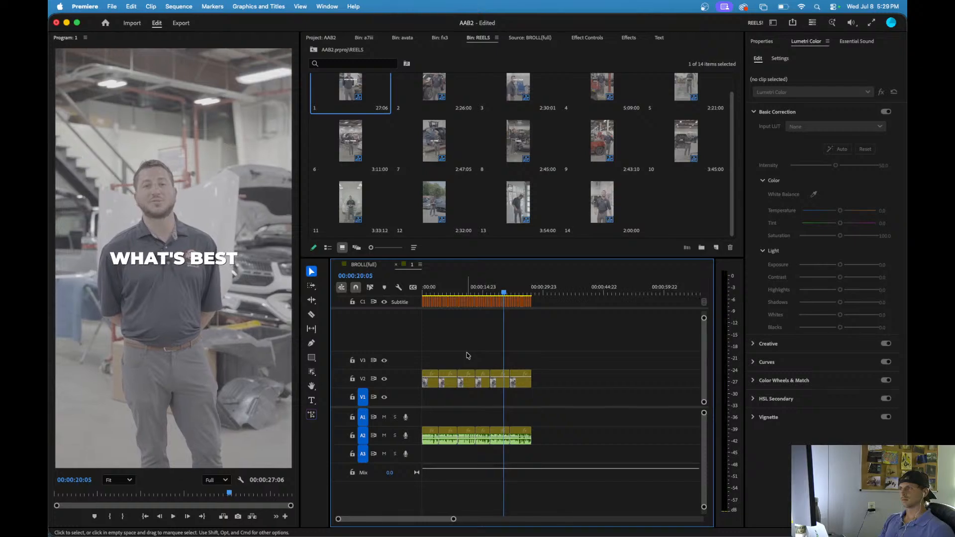
# - Correct the caption "repair is" at 00:00:18:23 to "repair it's"
pyautogui.scroll(5, 499, 335)
pyautogui.click(527, 292)
pyautogui.scroll(5, 528, 303)
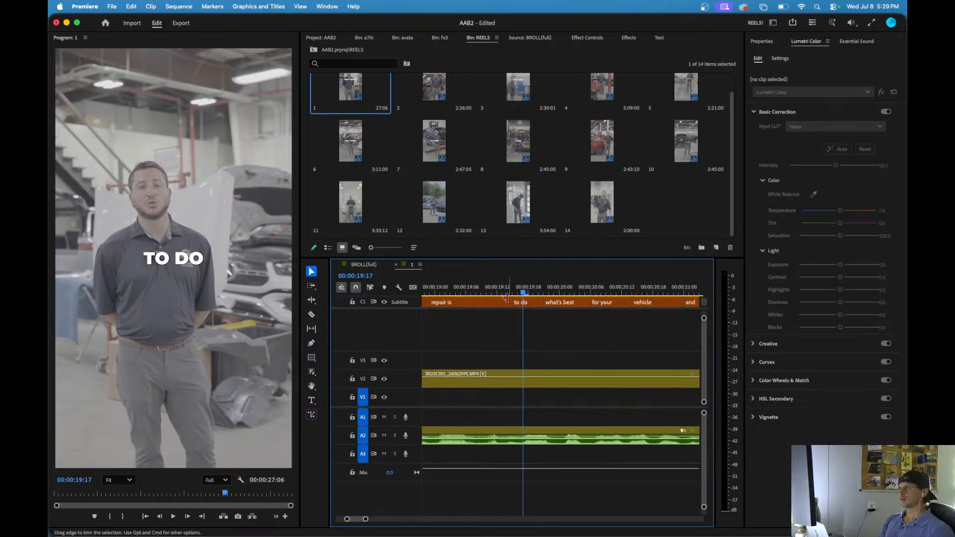
pyautogui.click(505, 302)
pyautogui.click(492, 292)
pyautogui.click(660, 38)
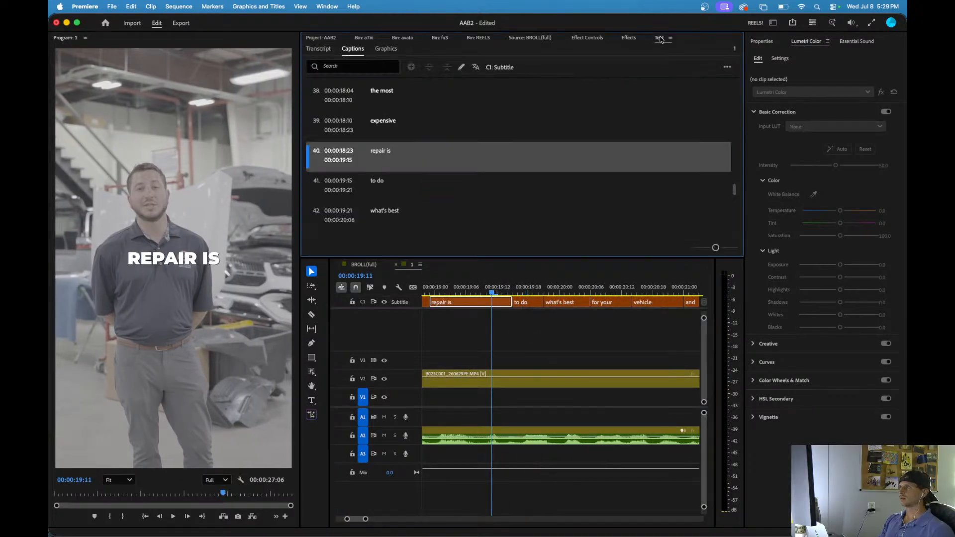
pyautogui.doubleClick(391, 150)
pyautogui.click(391, 150)
pyautogui.write("t'")
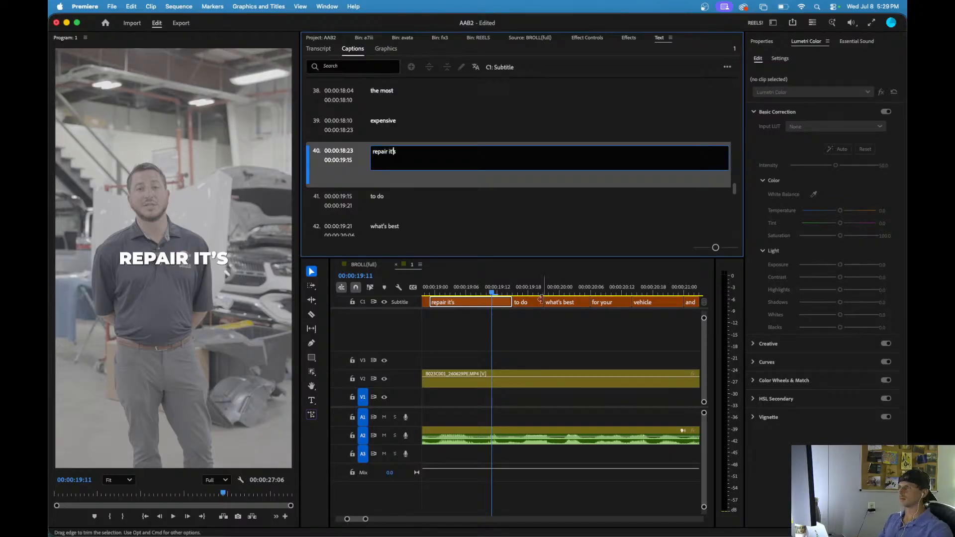
# - Play on from the corrected caption and reduce the font size of the "let us take a look" caption to 71
pyautogui.click(487, 292)
pyautogui.press('space')
pyautogui.scroll(-5, 495, 312)
pyautogui.scroll(-2, 495, 312)
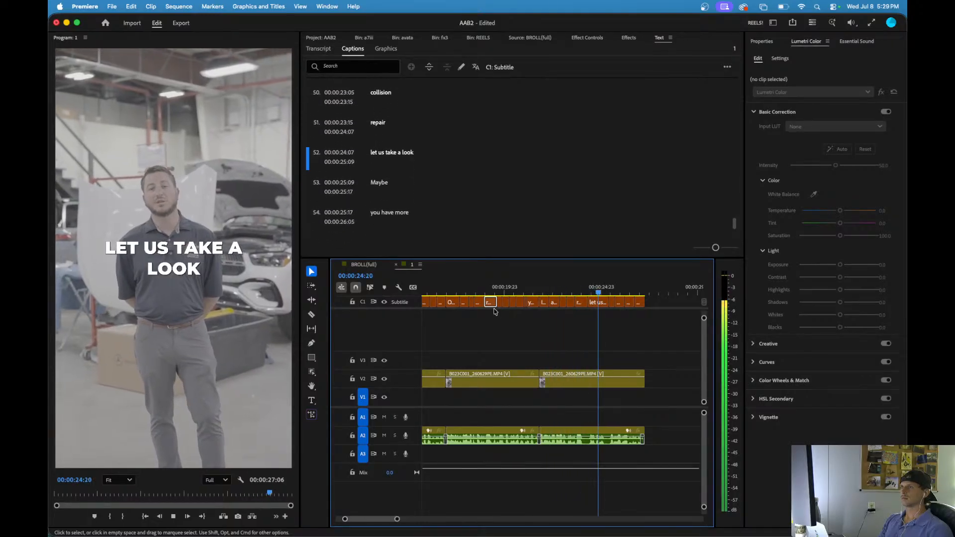
pyautogui.press('space')
pyautogui.scroll(3, 583, 313)
pyautogui.click(614, 303)
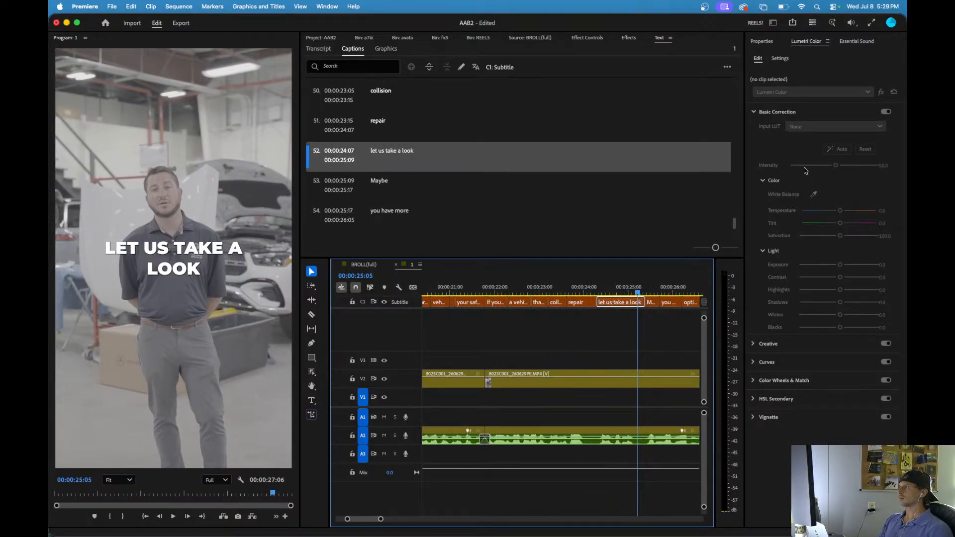
pyautogui.click(770, 43)
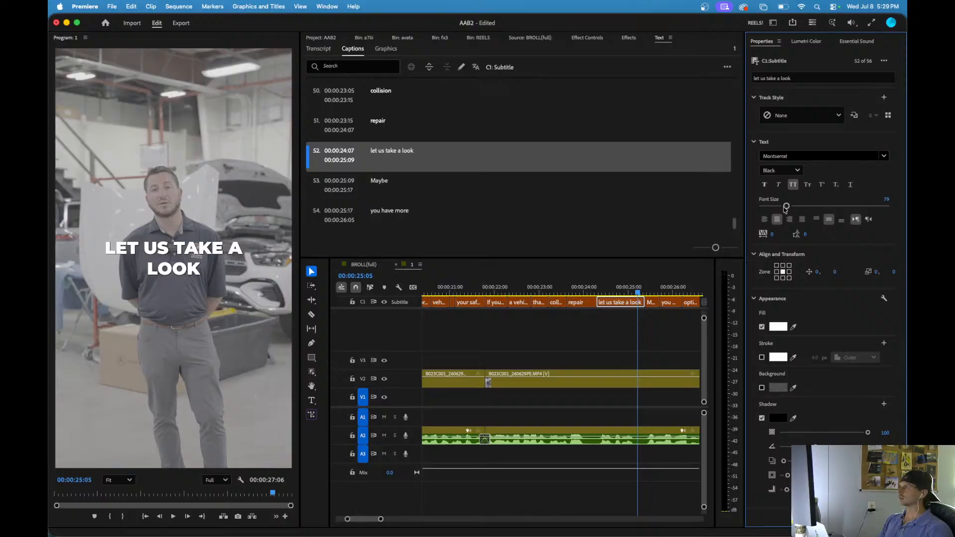
pyautogui.moveTo(786, 206); pyautogui.dragTo(784, 207)
# - Play the whole reel from the start to check its cuts and captions
pyautogui.press('space')
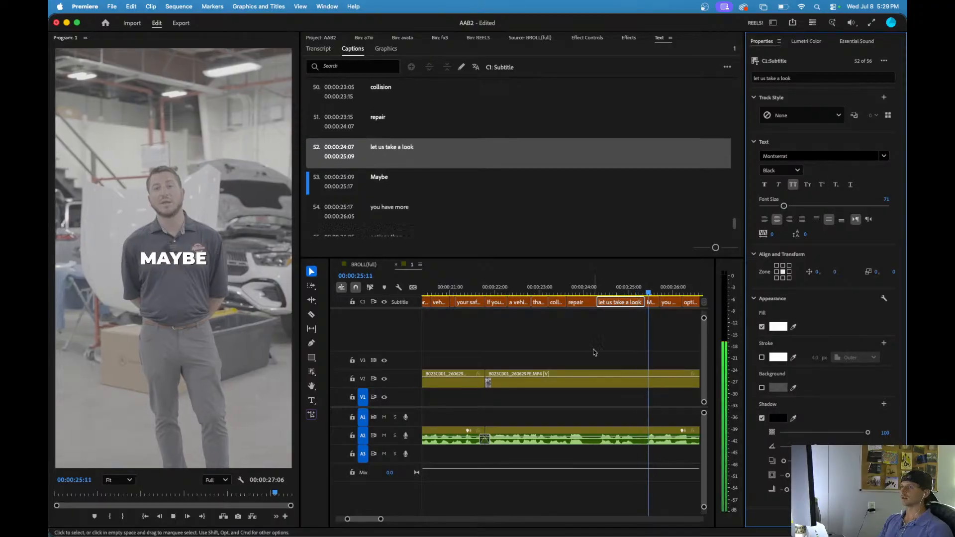
pyautogui.click(601, 335)
pyautogui.press('\\')
pyautogui.press('space')
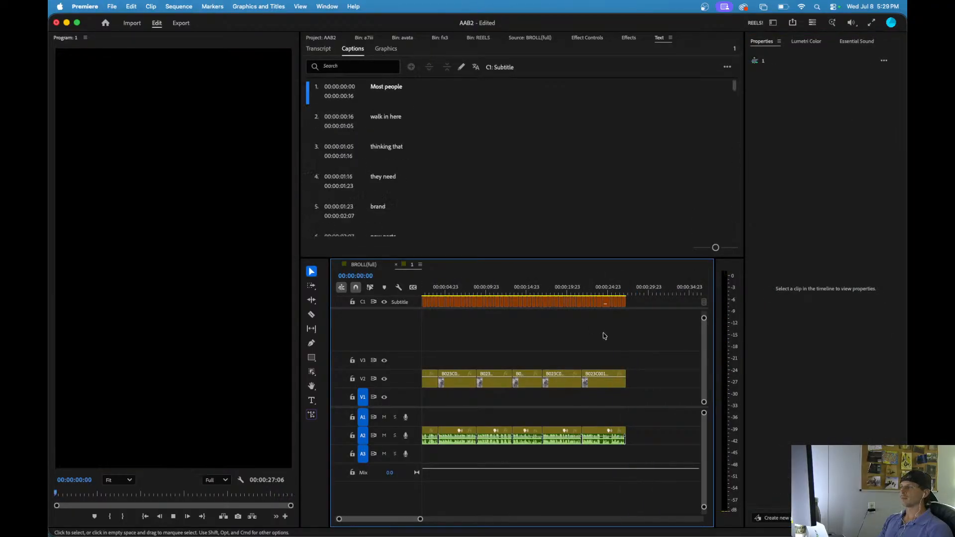
pyautogui.press('space')
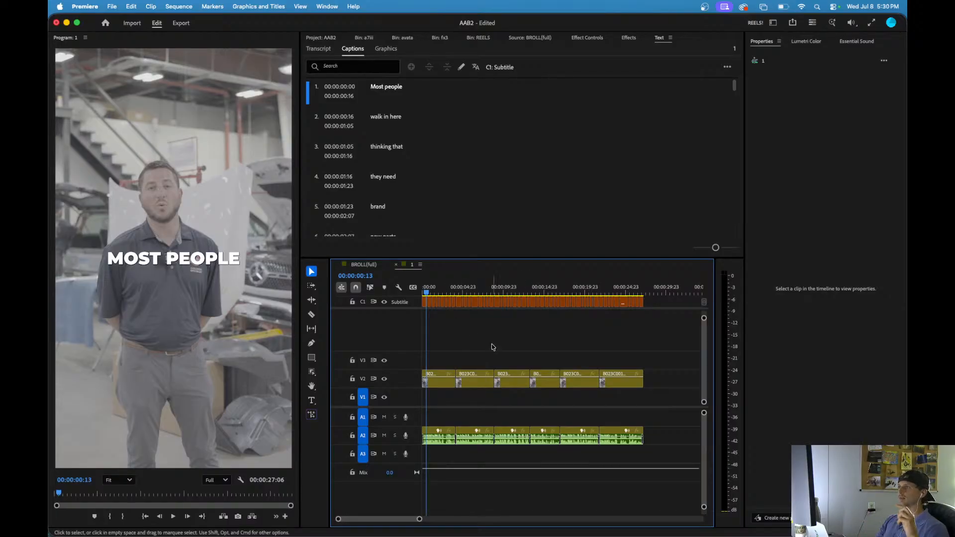
# - Move all of reel 1's video clips from V2 down to V1 and their audio from A2 to A1
pyautogui.press('-')
pyautogui.moveTo(551, 356); pyautogui.dragTo(403, 381)
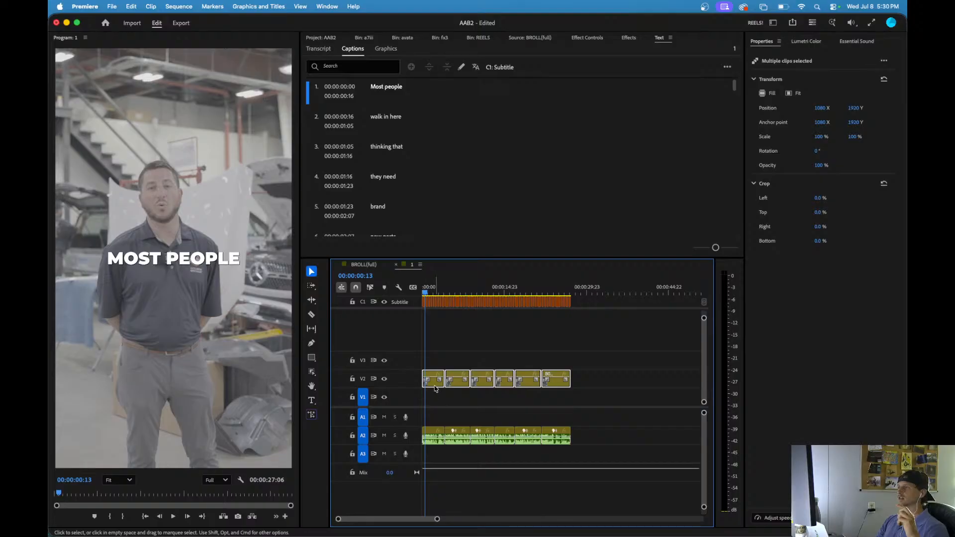
pyautogui.hotkey('alt', 'Down')
pyautogui.click(439, 293)
pyautogui.moveTo(441, 294); pyautogui.dragTo(500, 322)
pyautogui.press('Home')
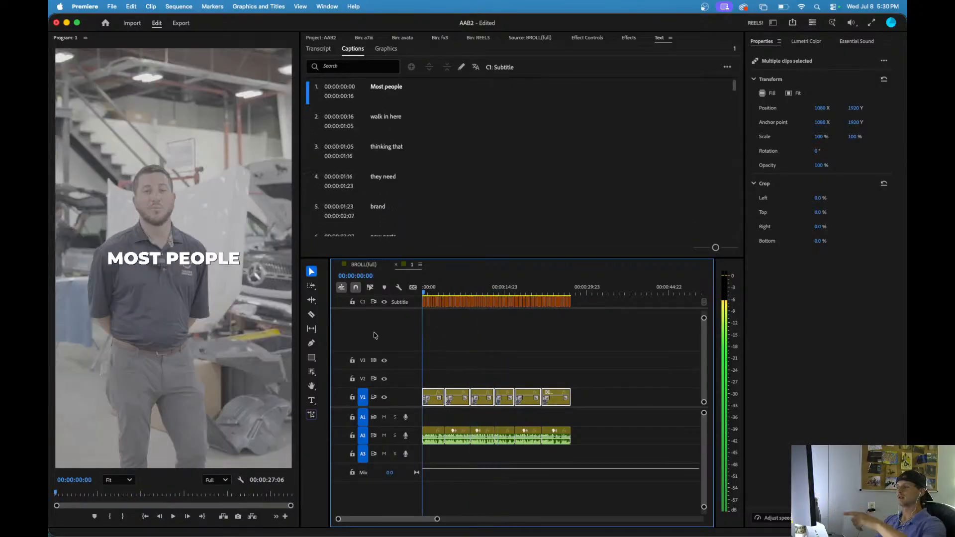
pyautogui.click(454, 356)
pyautogui.moveTo(579, 425); pyautogui.dragTo(433, 416)
pyautogui.click(439, 353)
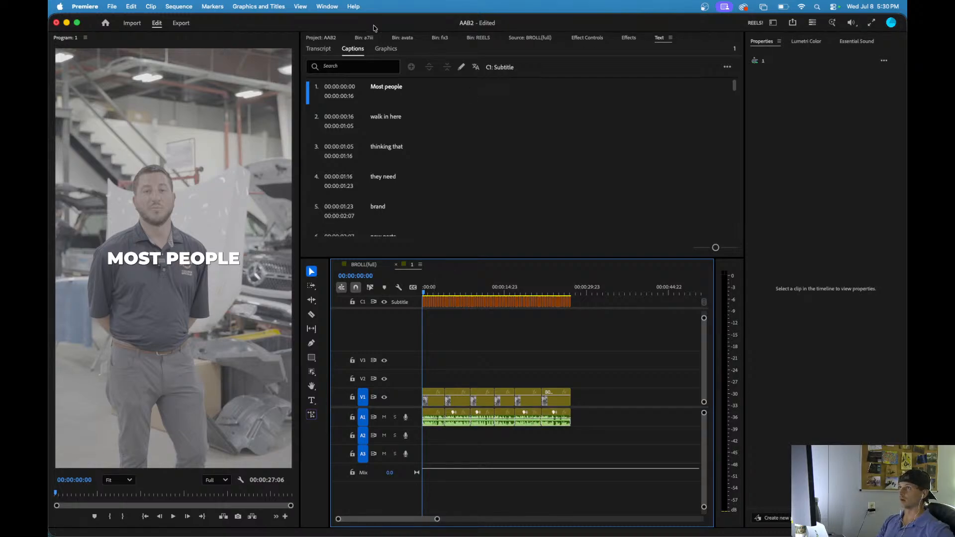
# - Show the REELS bin and skim the B-roll in BROLL(full) to 00:19:01:12, checking reel 1's "Every repair" line in between
pyautogui.click(480, 38)
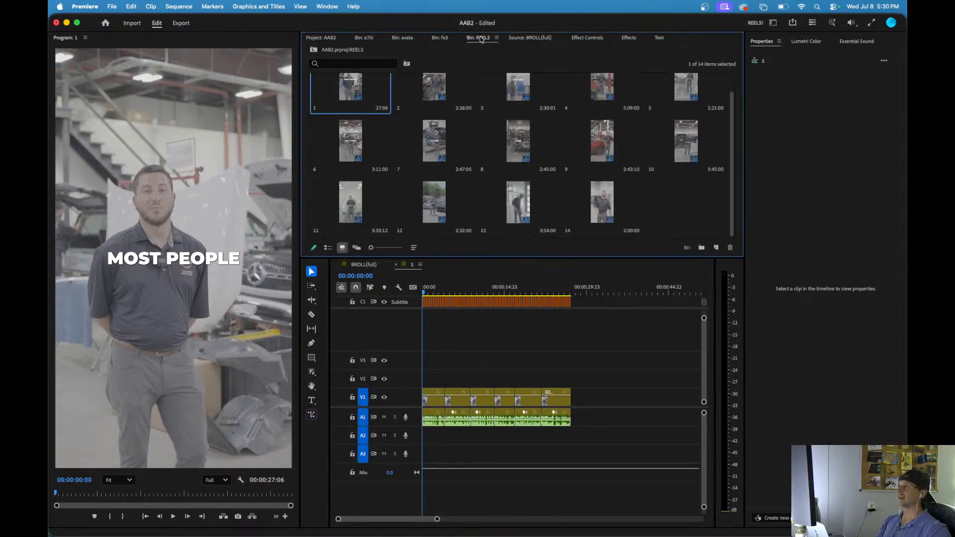
pyautogui.click(463, 340)
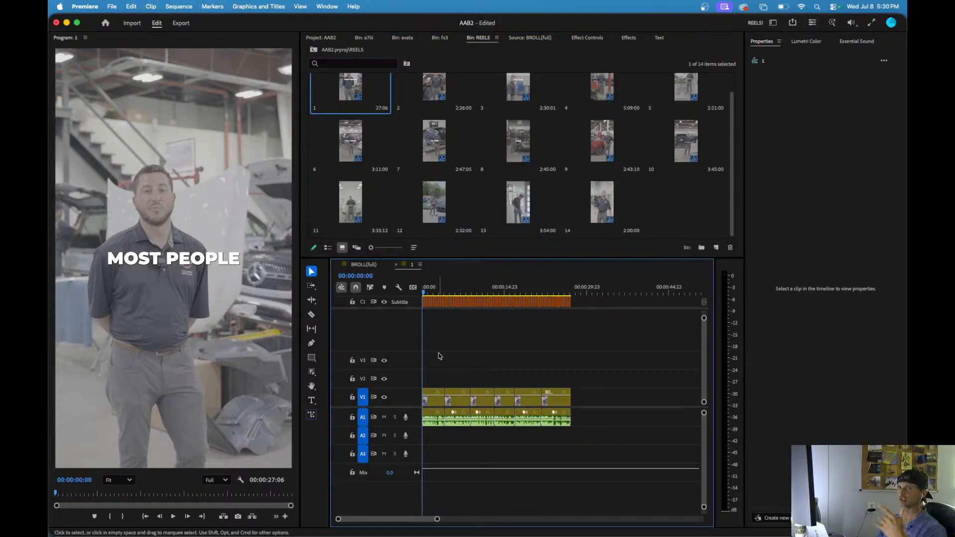
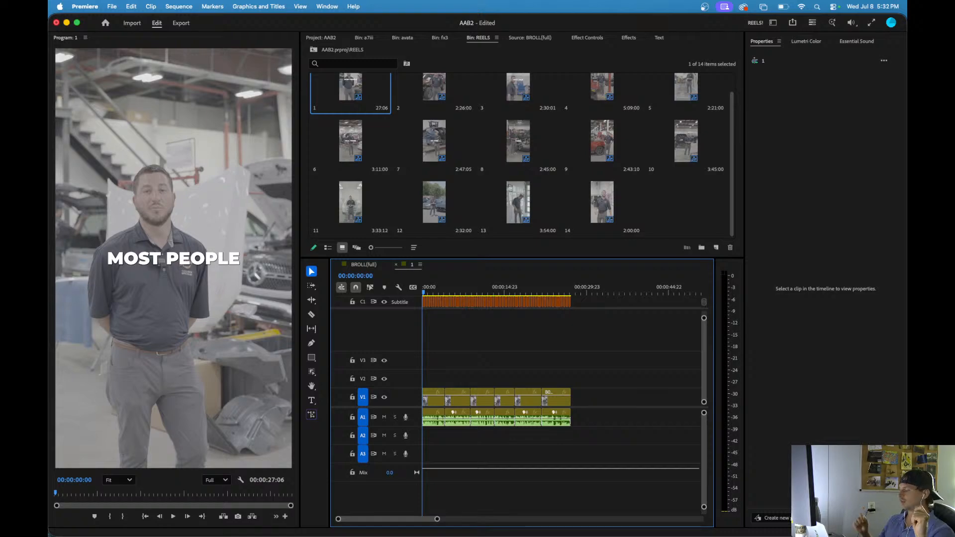
pyautogui.click(362, 266)
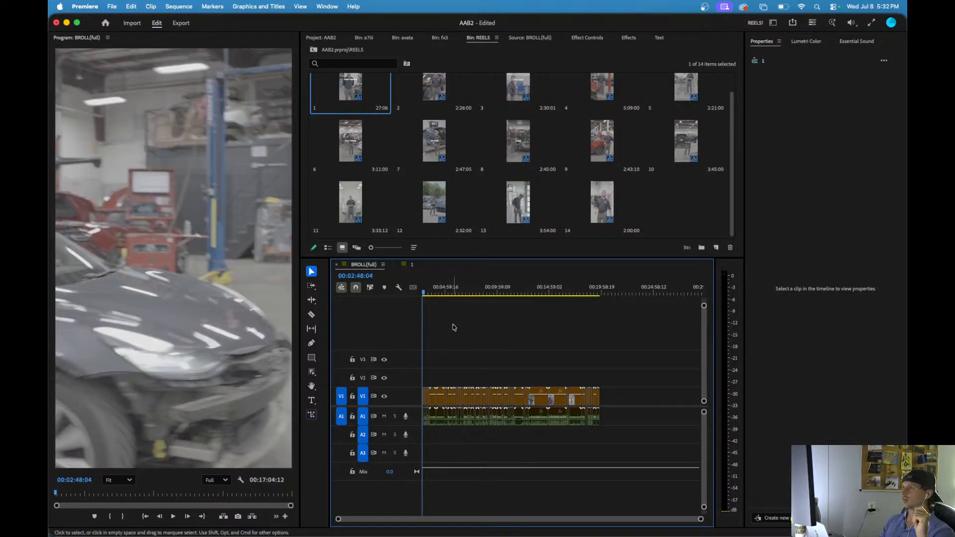
pyautogui.moveTo(426, 292)
pyautogui.mouseDown()
pyautogui.moveTo(416, 291)
pyautogui.moveTo(428, 293)
pyautogui.mouseUp()
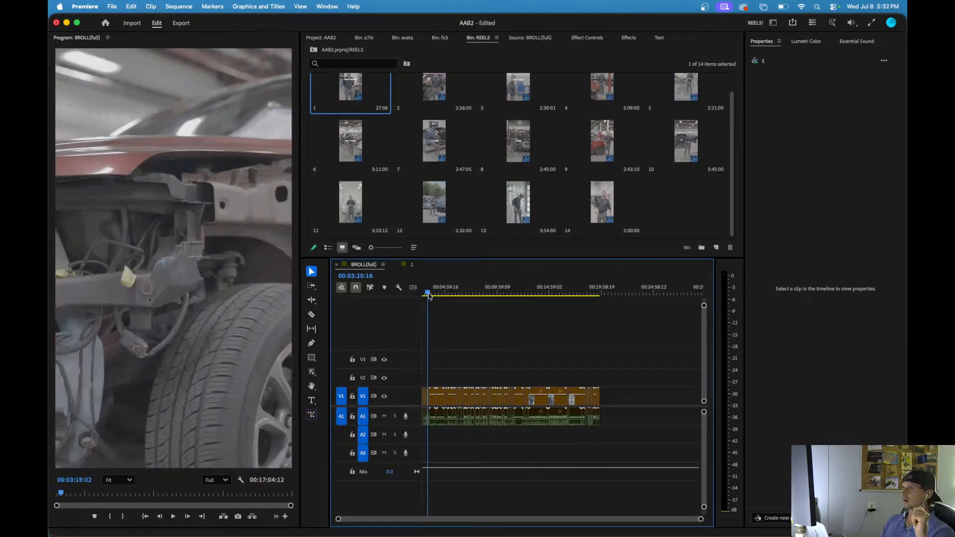
pyautogui.click(412, 264)
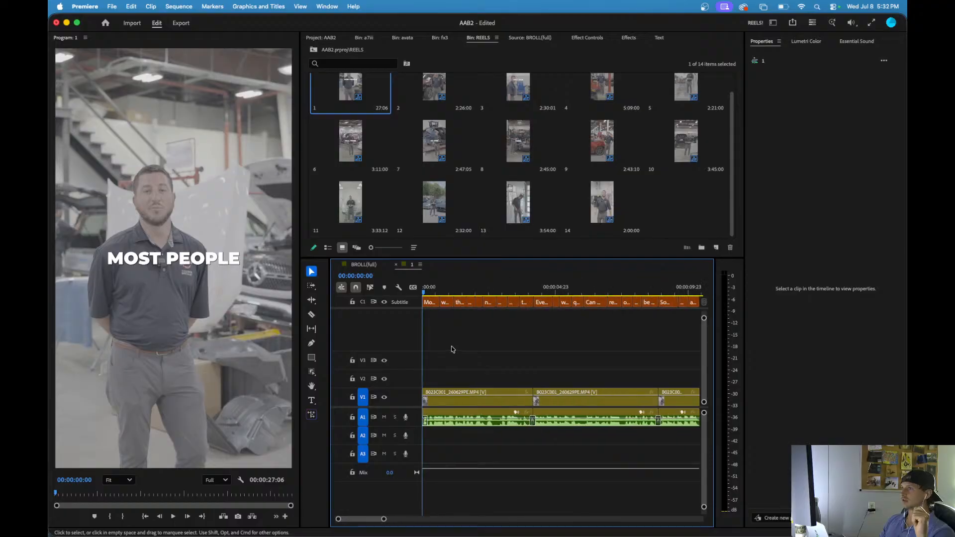
pyautogui.moveTo(455, 292); pyautogui.dragTo(546, 301)
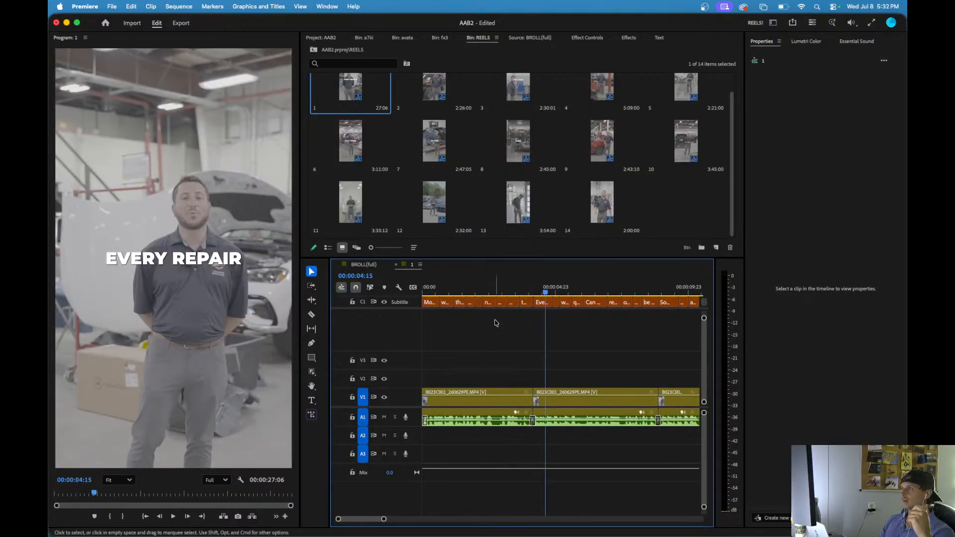
pyautogui.click(387, 265)
pyautogui.click(461, 293)
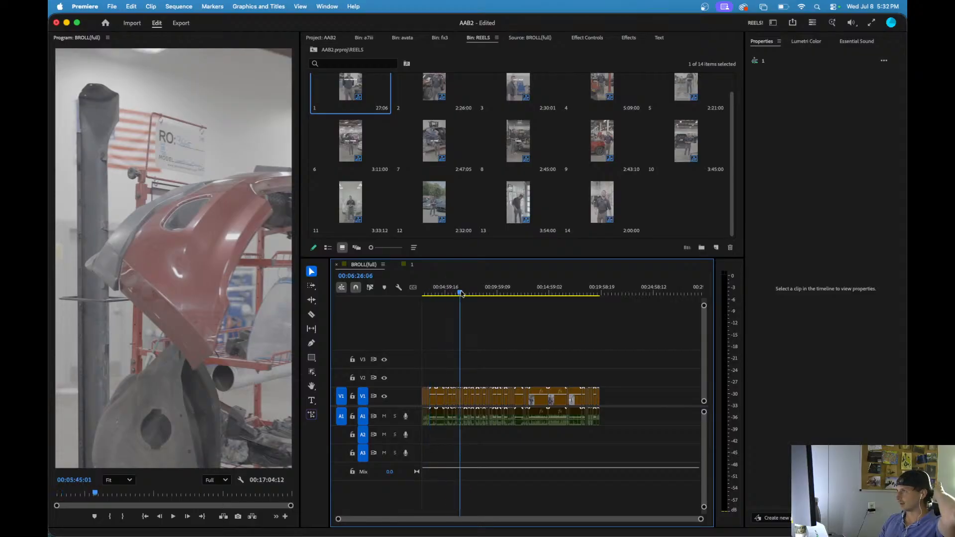
pyautogui.moveTo(461, 293); pyautogui.dragTo(590, 320)
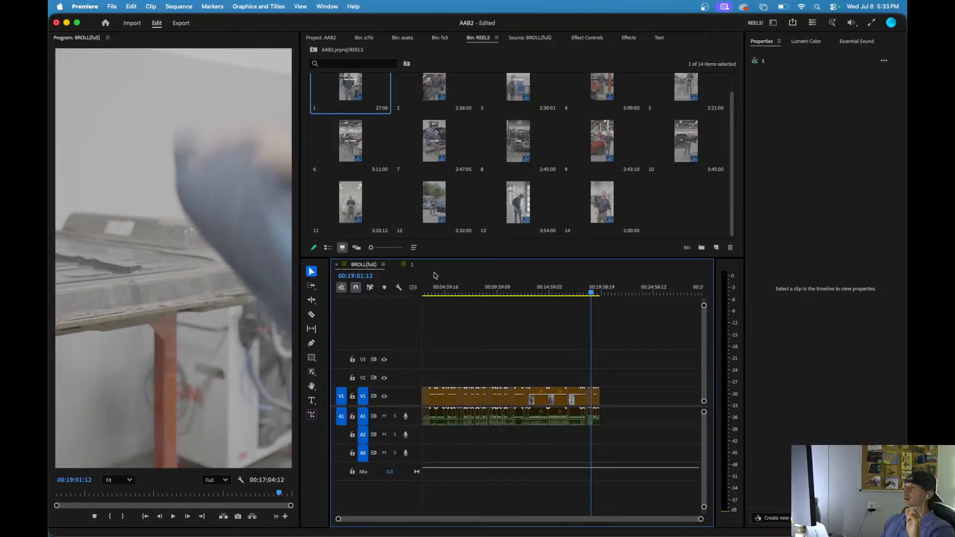
# - Move reel 1's playhead back to its opening, save the project, and switch to the BROLL(full) sequence
pyautogui.click(415, 264)
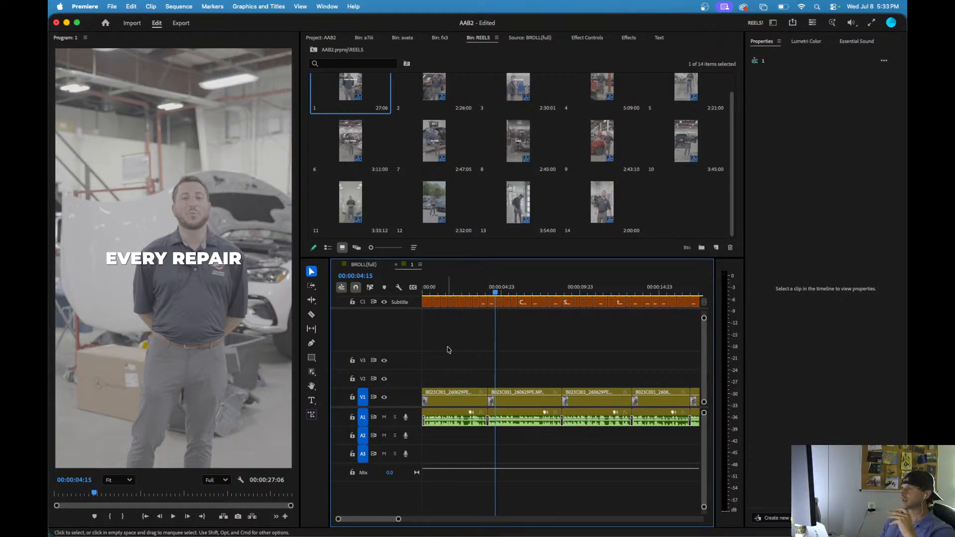
pyautogui.click(425, 293)
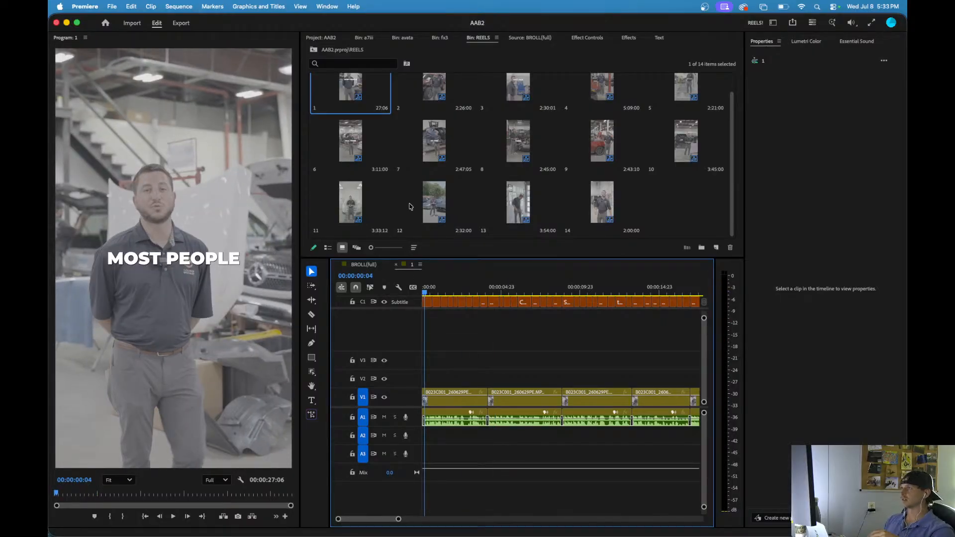
pyautogui.click(364, 264)
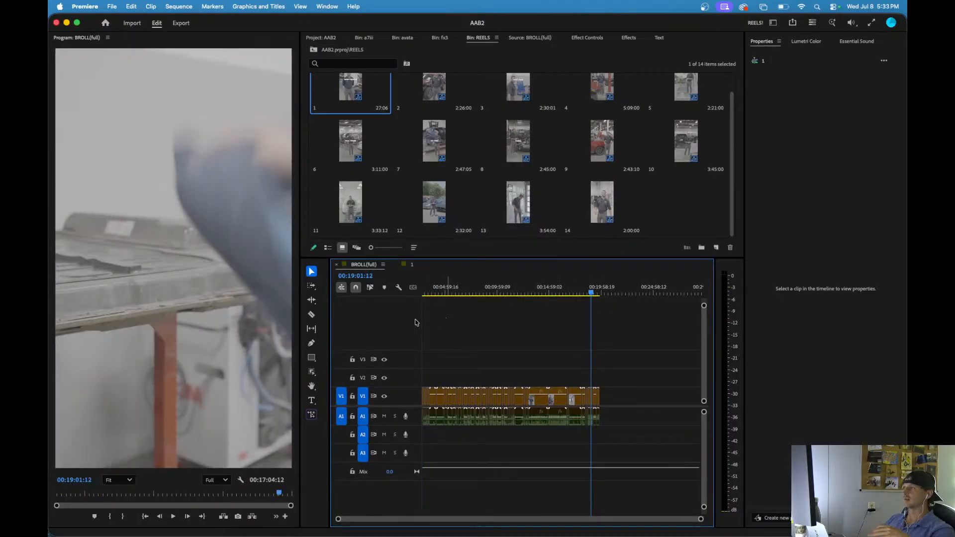
# - Open sequence 1 and look through the Presets, Lumetri Presets and Audio Transitions folders among the effects
pyautogui.click(412, 265)
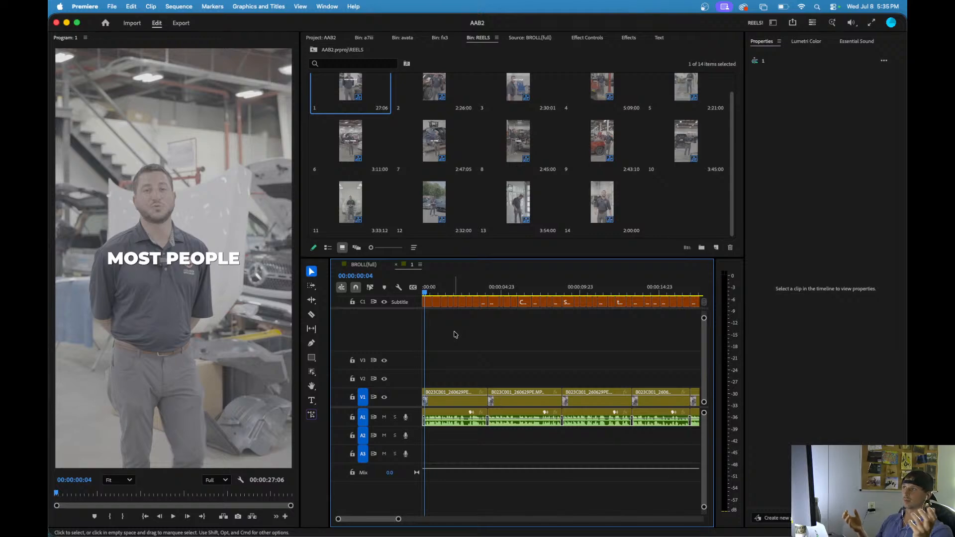
pyautogui.click(627, 37)
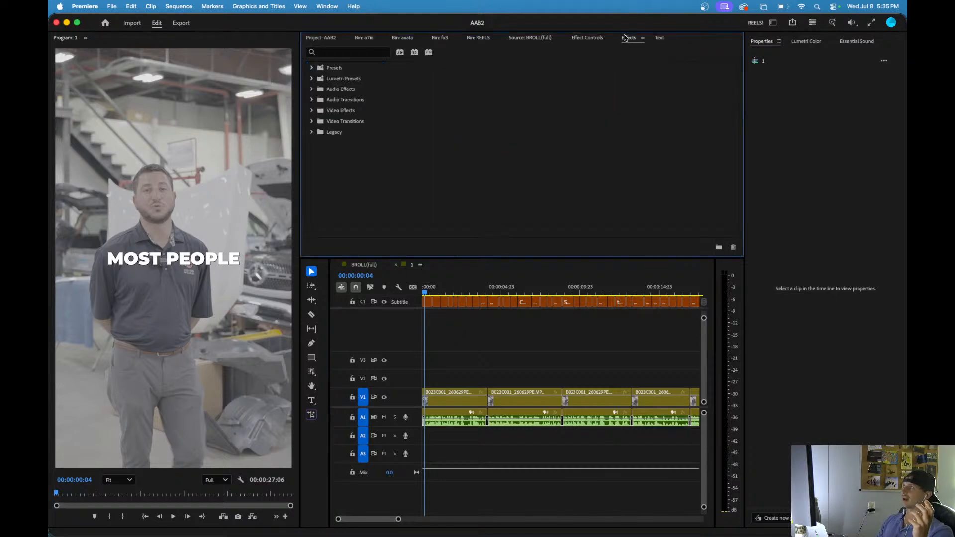
pyautogui.click(311, 68)
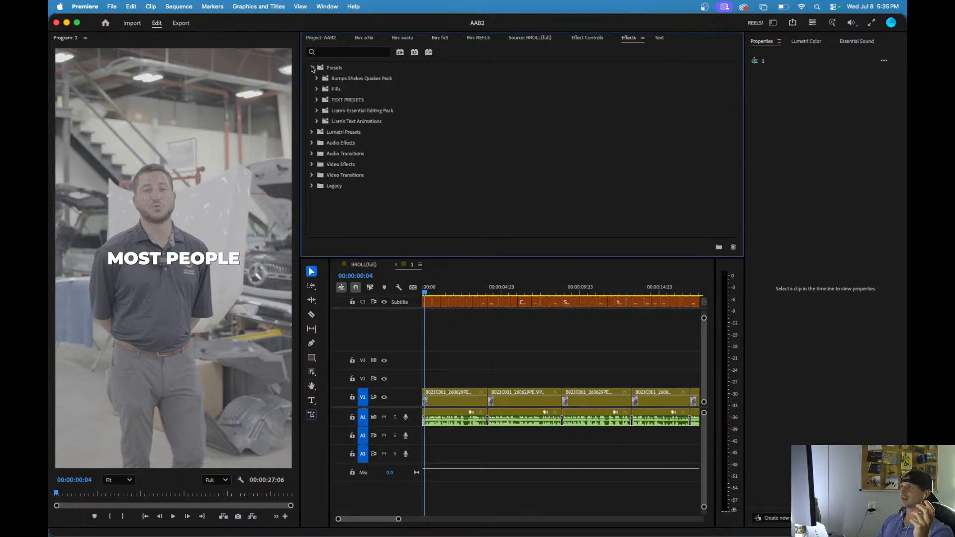
pyautogui.click(312, 68)
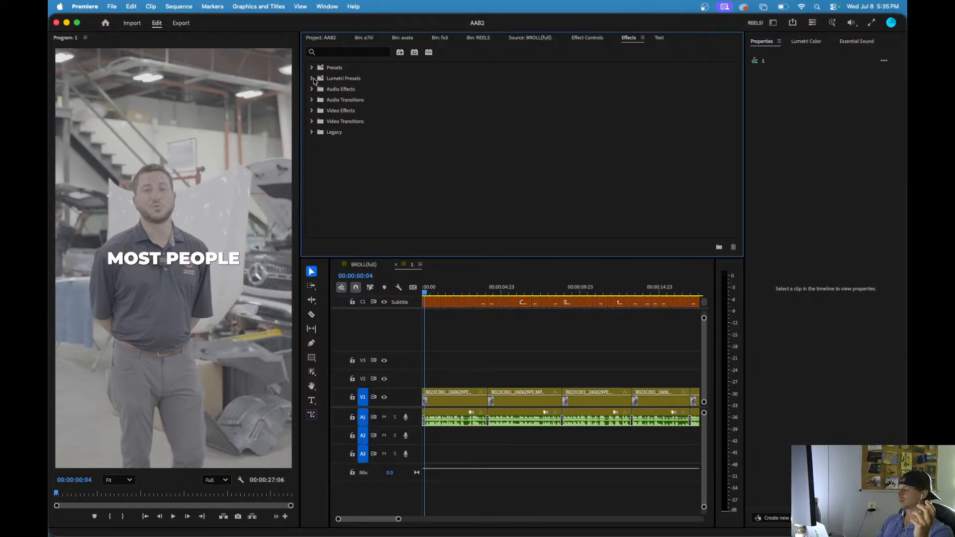
pyautogui.click(313, 79)
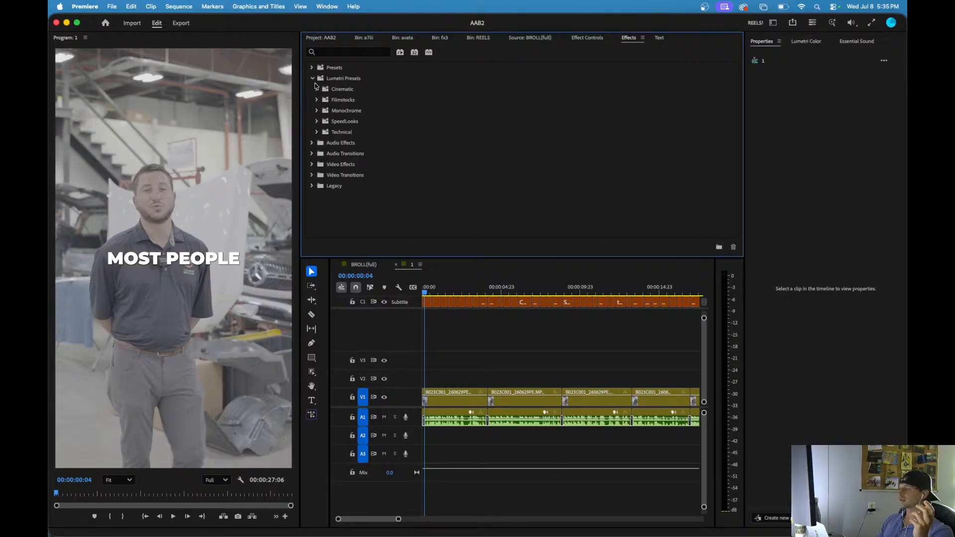
pyautogui.click(312, 79)
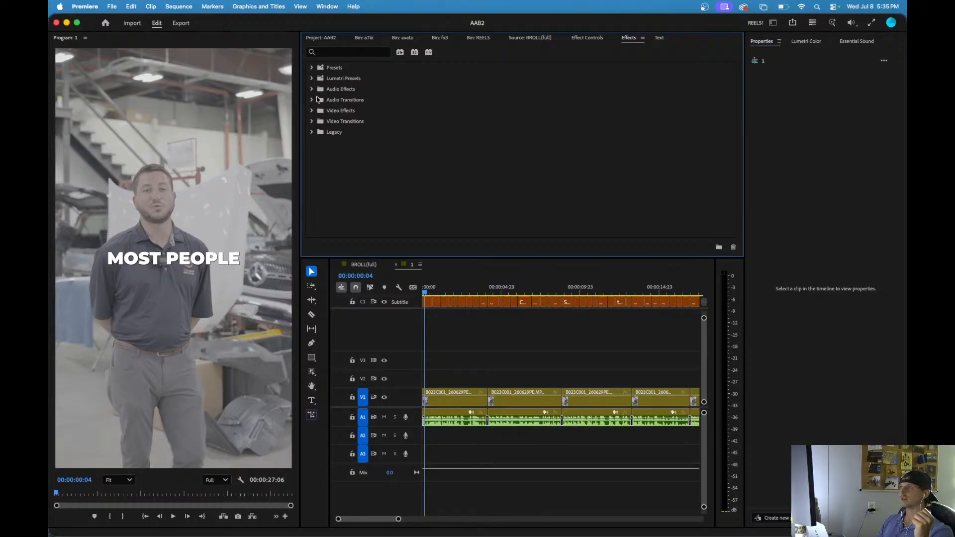
pyautogui.click(317, 100)
pyautogui.click(314, 101)
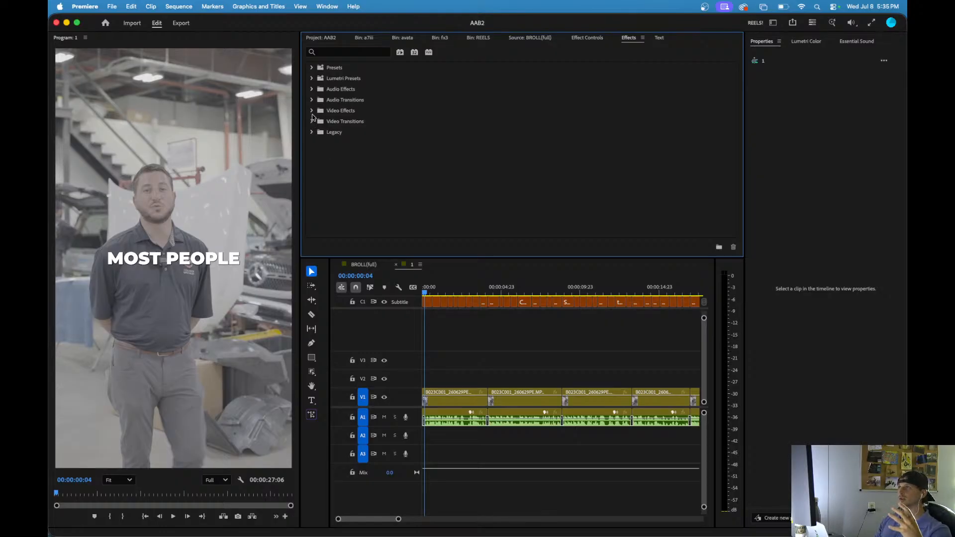
# - Play the opening seconds of sequence 1, then fit the whole sequence in the timeline with the playhead at the start
pyautogui.click(437, 291)
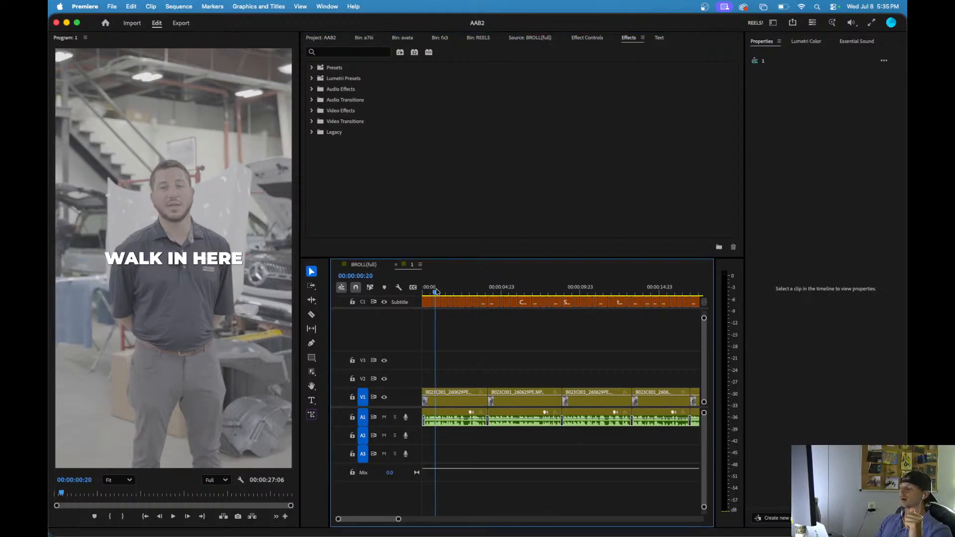
pyautogui.moveTo(436, 291); pyautogui.dragTo(376, 289)
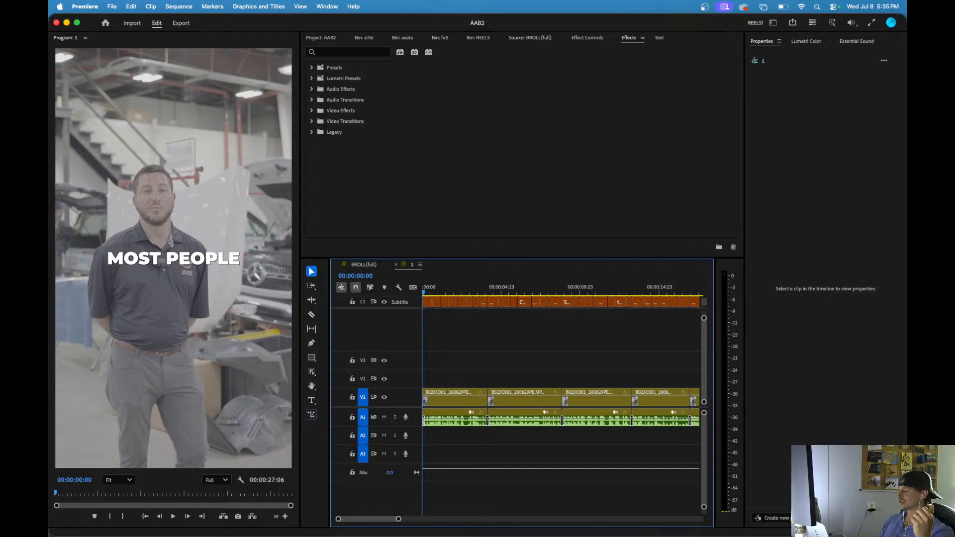
pyautogui.press('space')
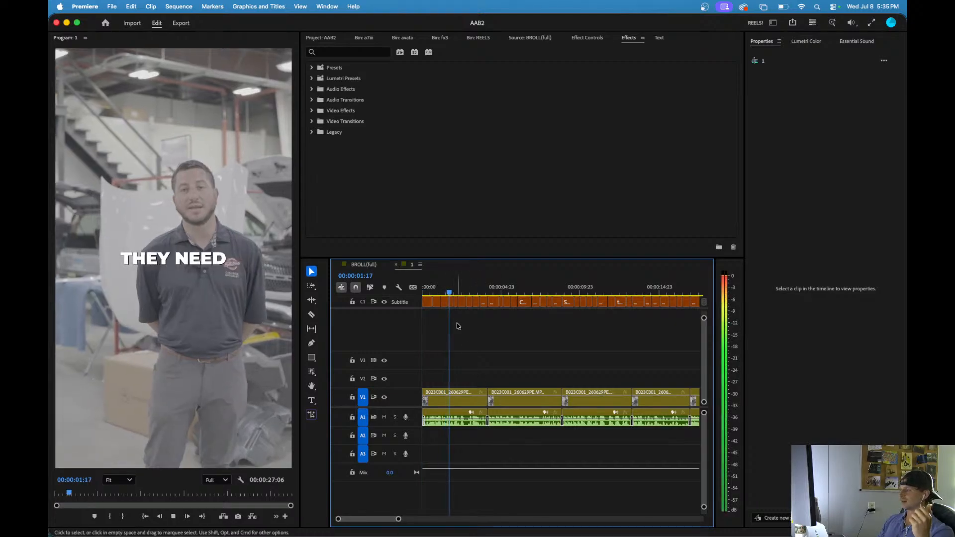
pyautogui.press('space')
pyautogui.click(464, 293)
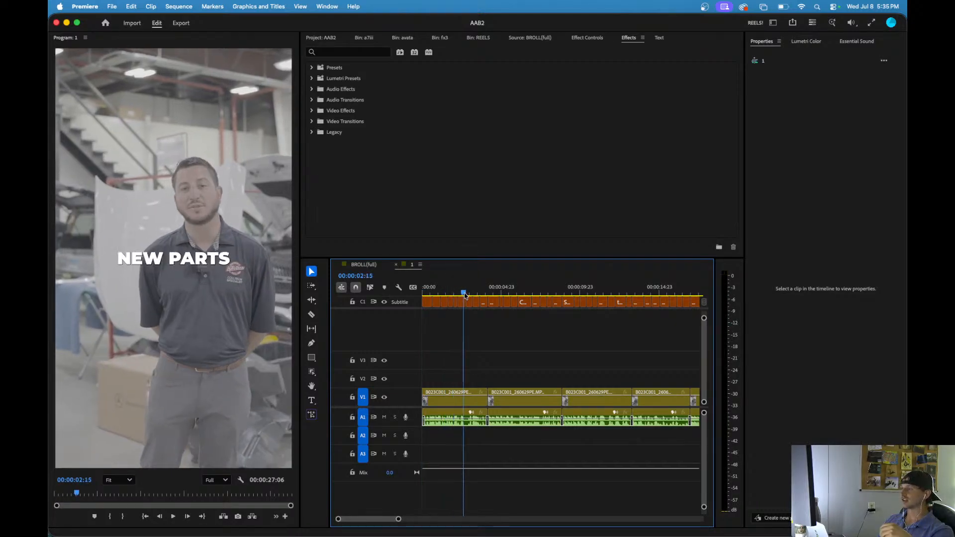
pyautogui.press('space')
pyautogui.press('space')
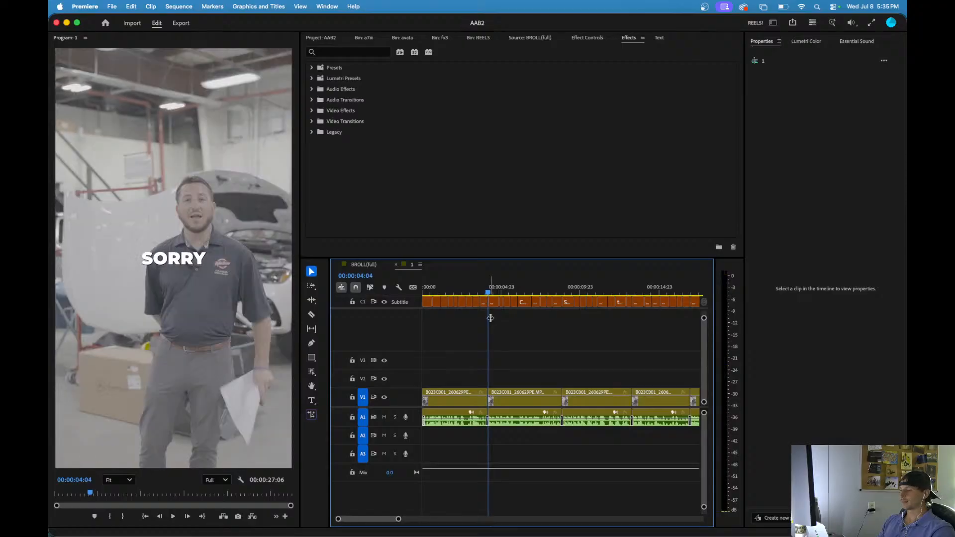
pyautogui.press('\\')
pyautogui.press('Home')
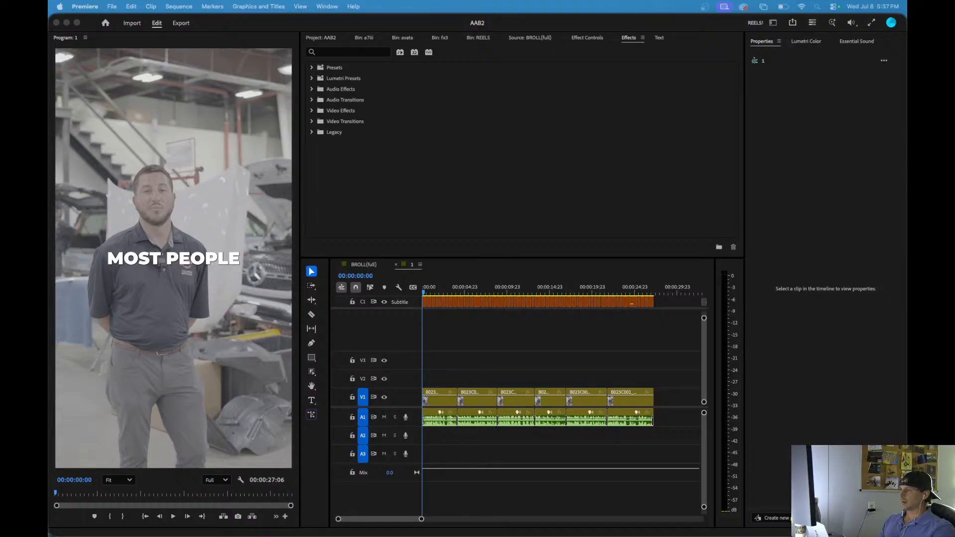
# - Switch to Chrome and open instagram.com
pyautogui.click(436, 352)
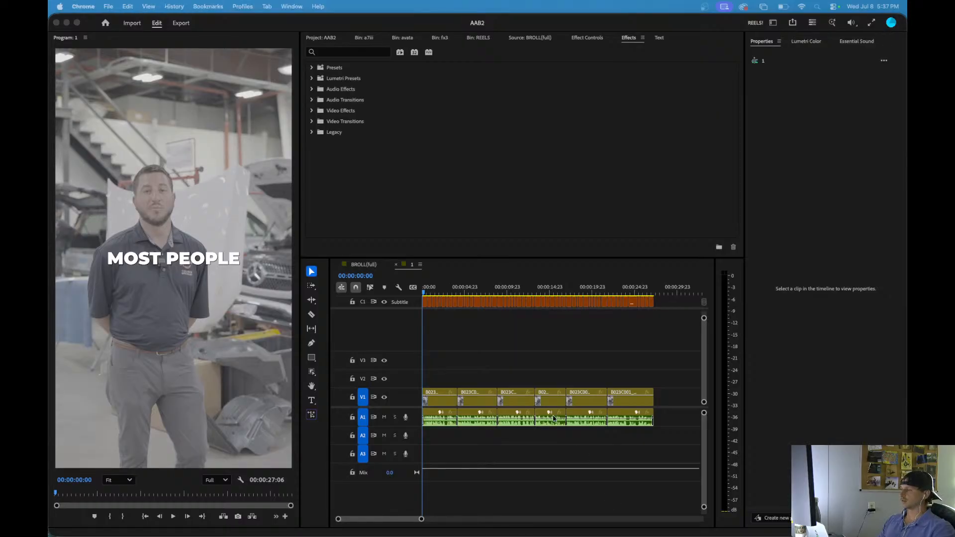
pyautogui.moveTo(433, 536); pyautogui.dragTo(322, 29)
pyautogui.click(293, 48)
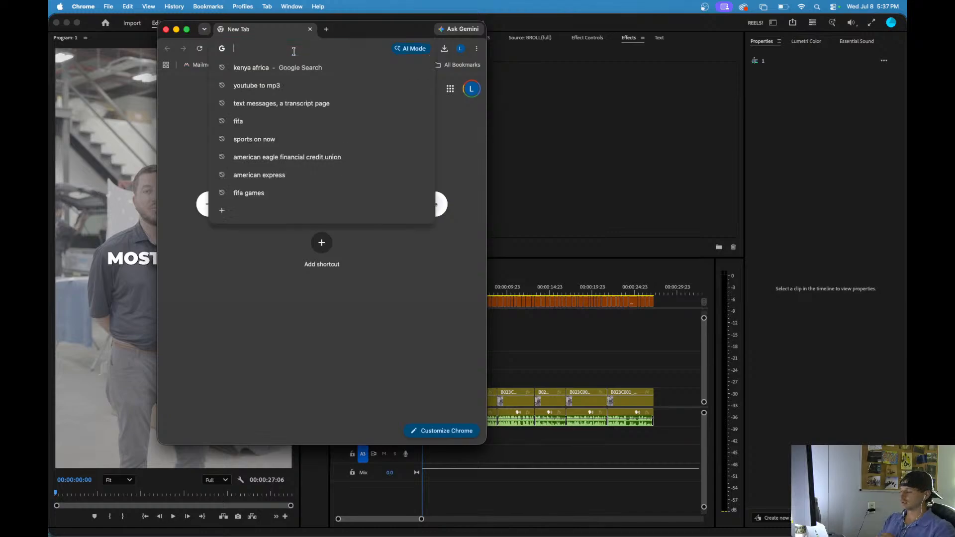
pyautogui.write('instagram.com')
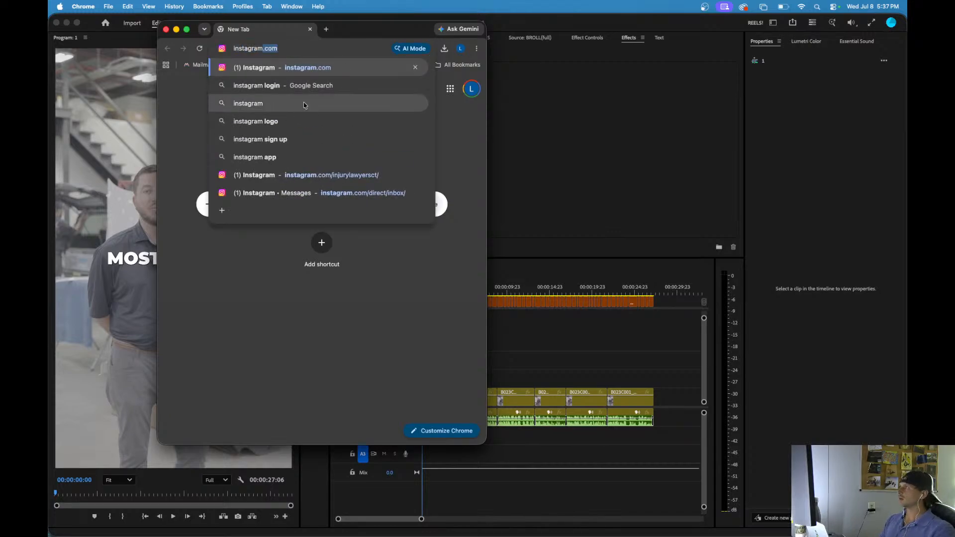
pyautogui.click(331, 68)
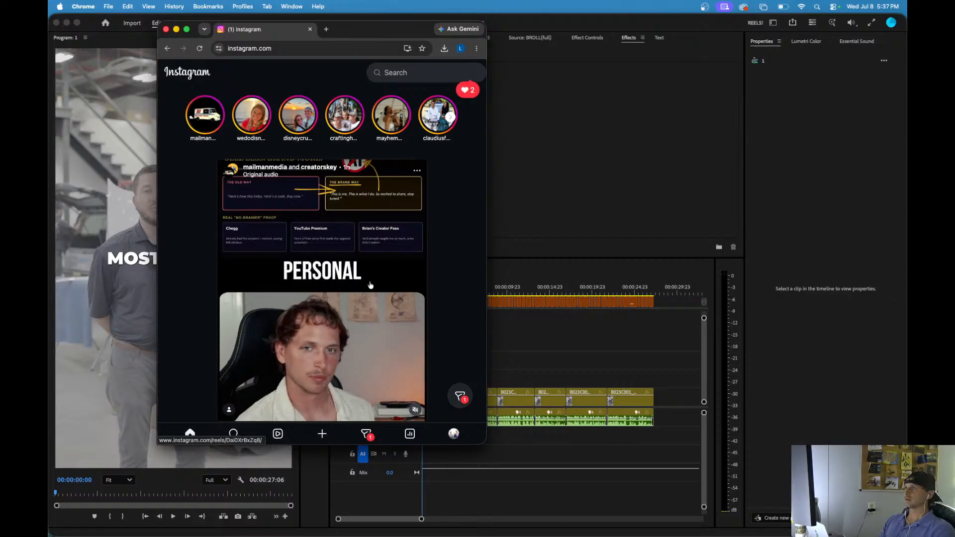
# - Start creating a new post on Instagram
pyautogui.scroll(-2, 299, 258)
pyautogui.scroll(3, 290, 294)
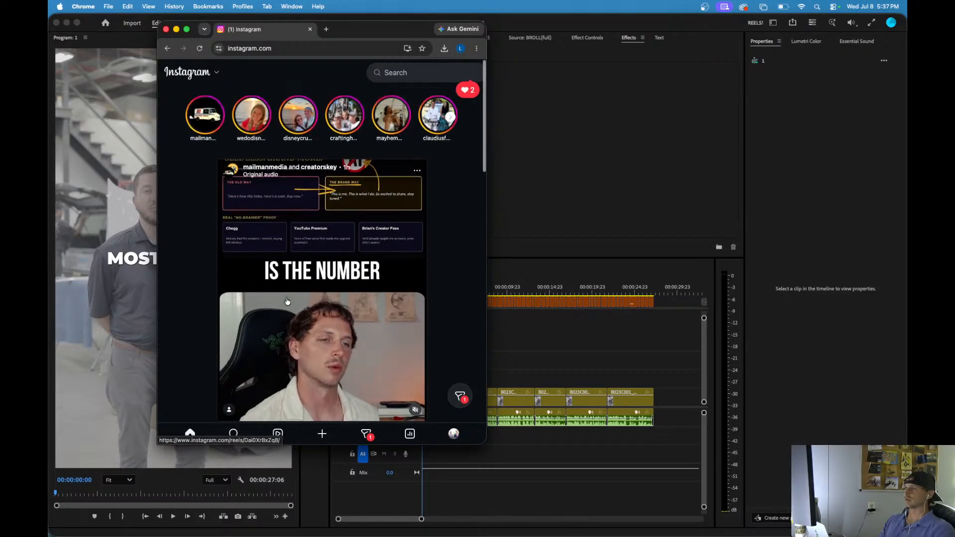
pyautogui.scroll(2, 295, 330)
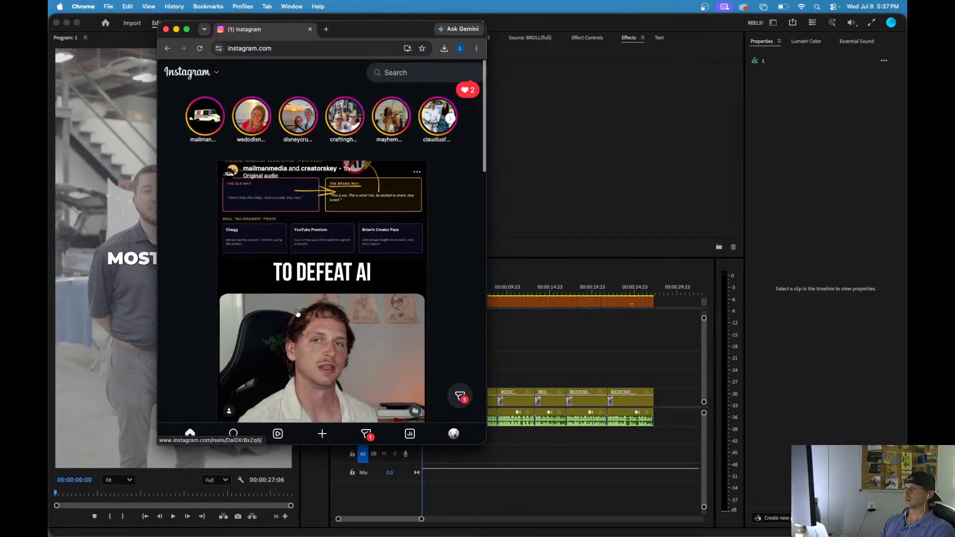
pyautogui.scroll(-1, 294, 330)
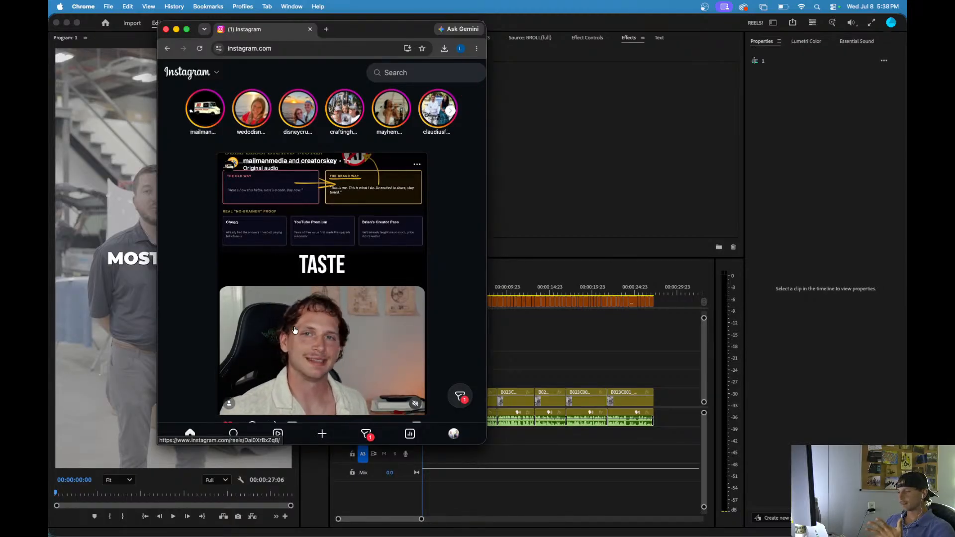
pyautogui.click(322, 434)
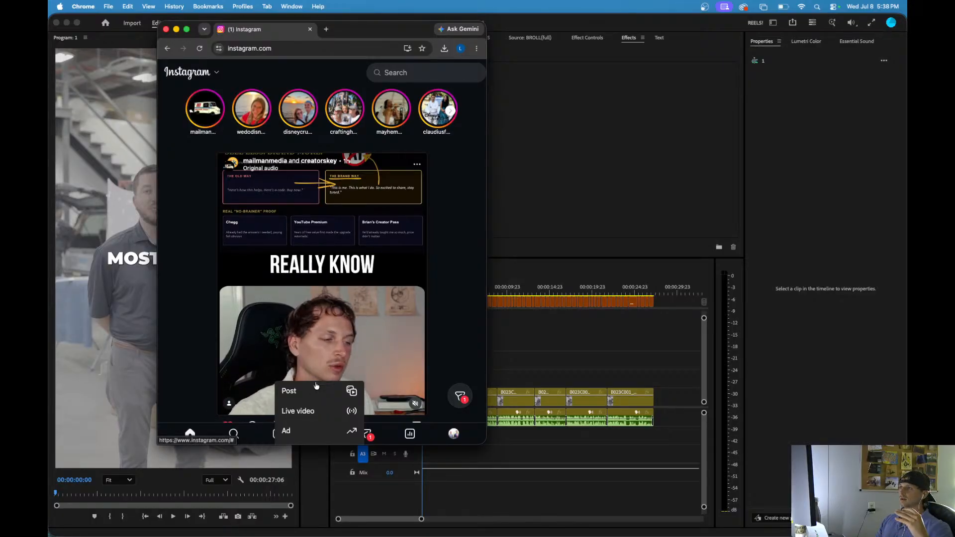
pyautogui.click(308, 393)
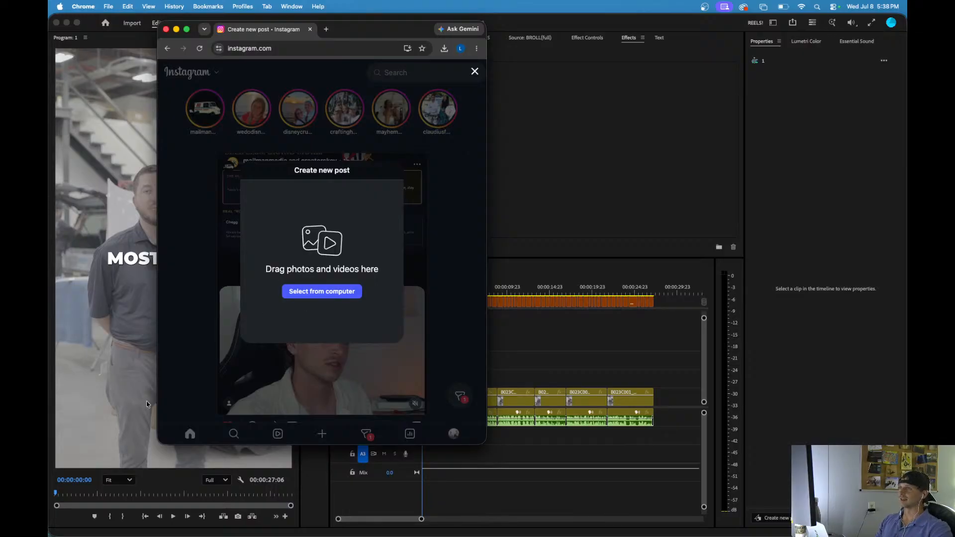
# - Resize the browser window so the new post dialog fits beside the Premiere timeline
pyautogui.moveTo(155, 435); pyautogui.dragTo(83, 536)
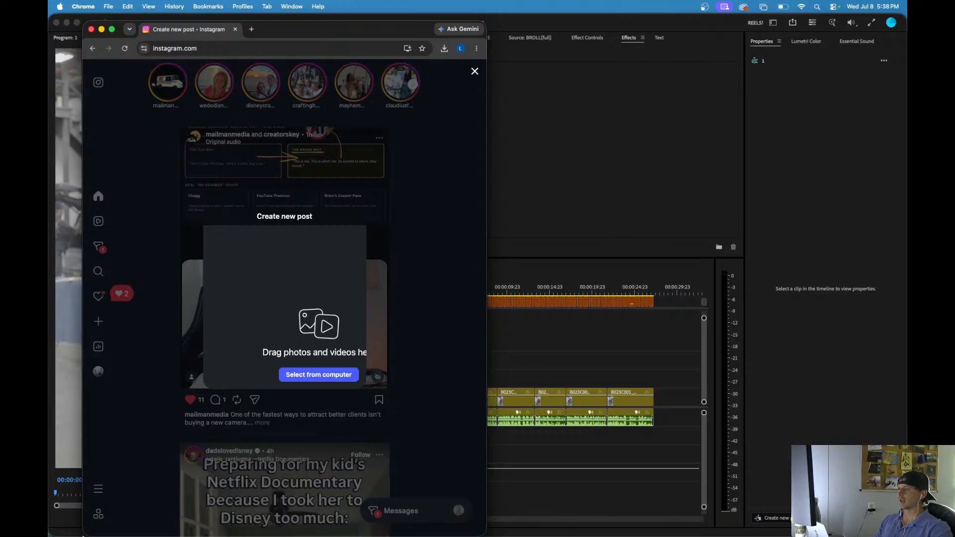
pyautogui.moveTo(84, 536); pyautogui.dragTo(48, 532)
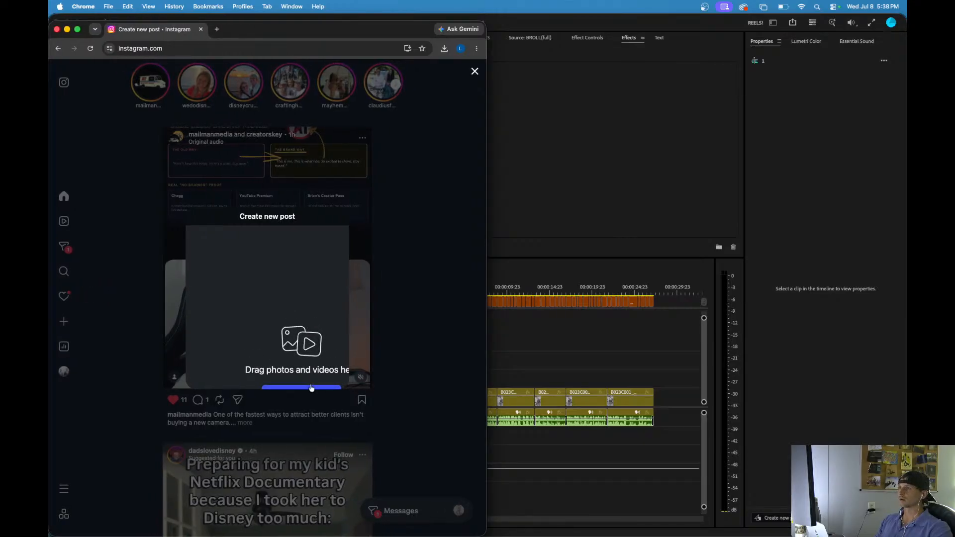
pyautogui.moveTo(486, 131); pyautogui.dragTo(407, 132)
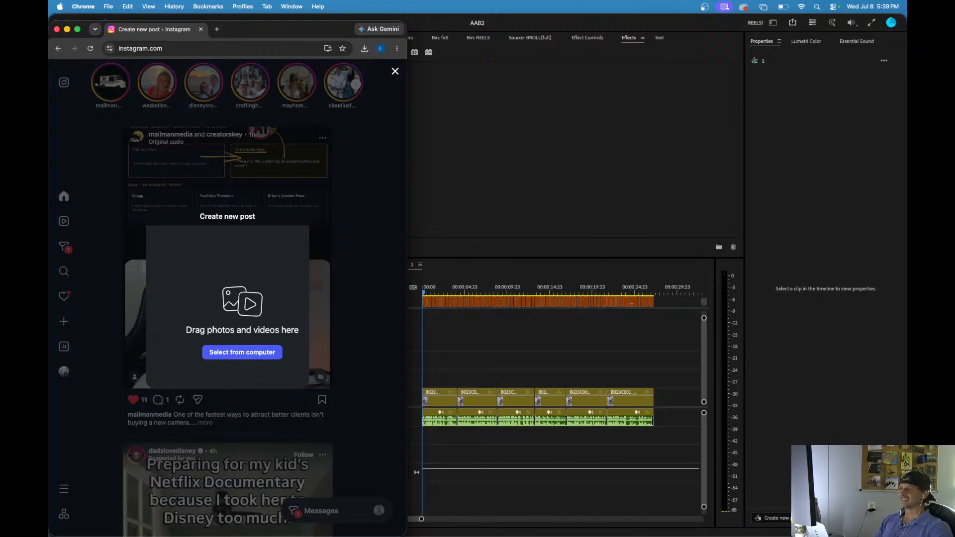
pyautogui.moveTo(302, 534); pyautogui.dragTo(303, 443)
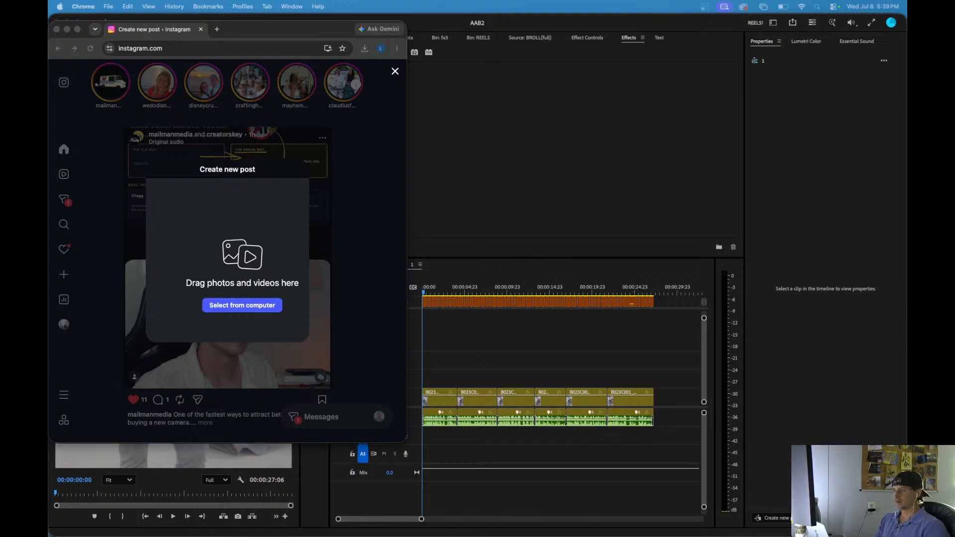
# - Add the video of the man in the plaid suit to the post, crop it to Original and continue to editing
pyautogui.moveTo(265, 393); pyautogui.dragTo(242, 256)
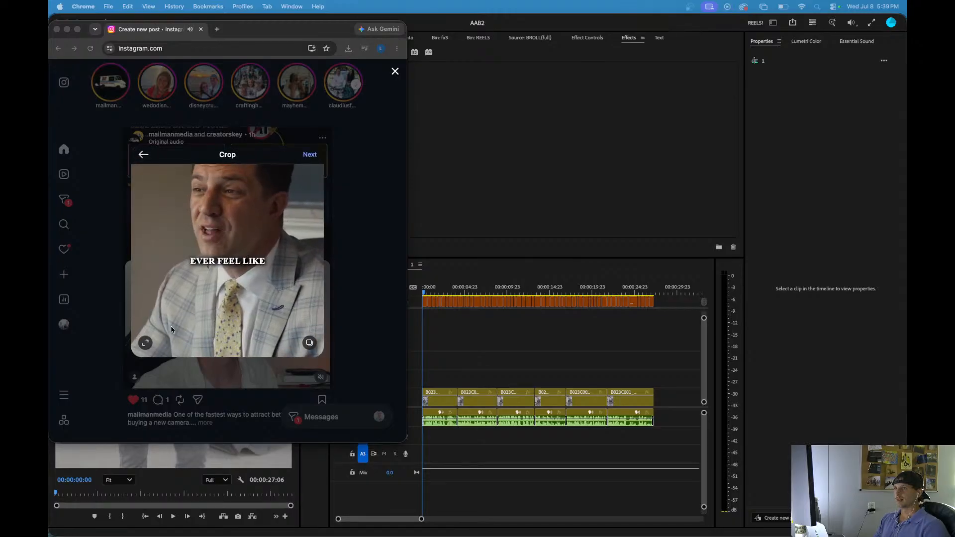
pyautogui.click(145, 343)
pyautogui.click(155, 253)
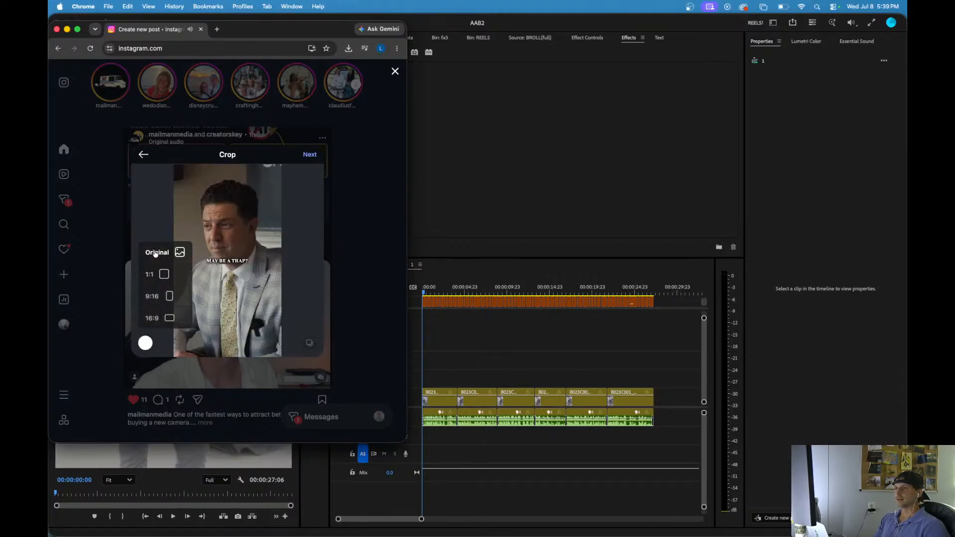
pyautogui.click(309, 155)
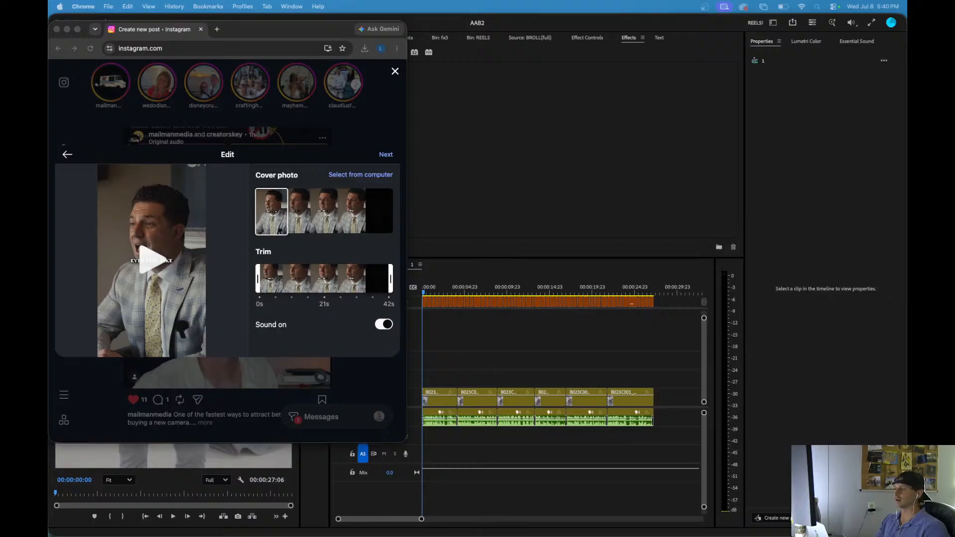
# - Use the image file "SECRETS THE INSURA...(3).png" as the reel's cover photo and continue to the caption and sharing details
pyautogui.click(352, 175)
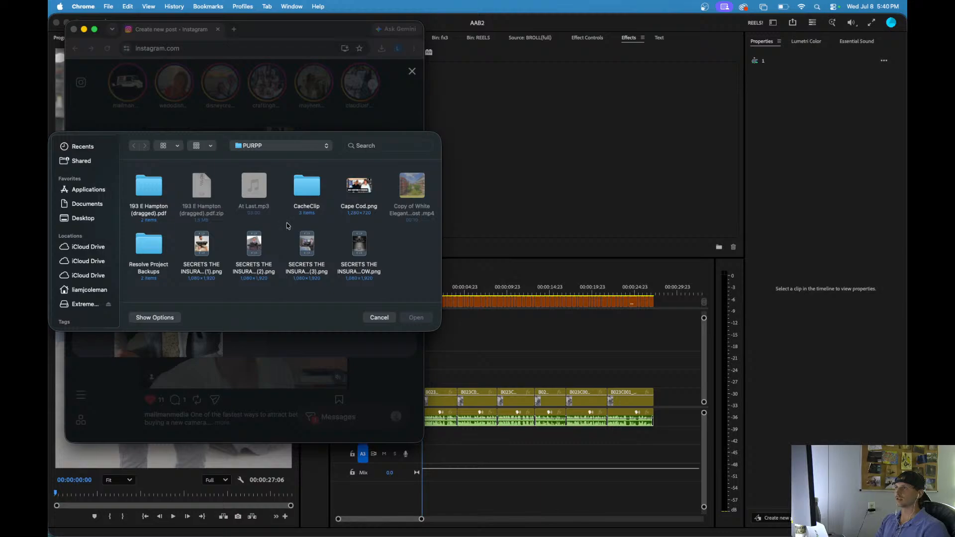
pyautogui.click(307, 251)
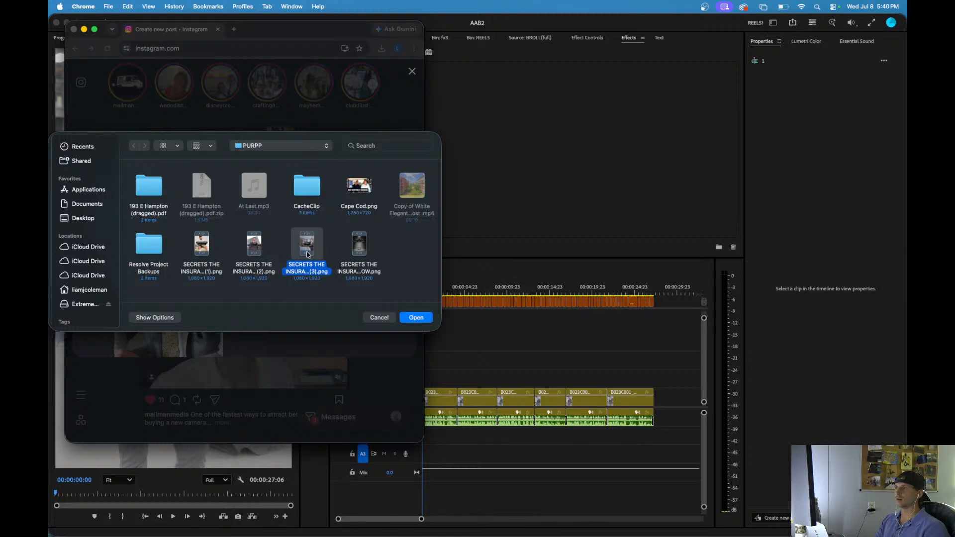
pyautogui.click(416, 317)
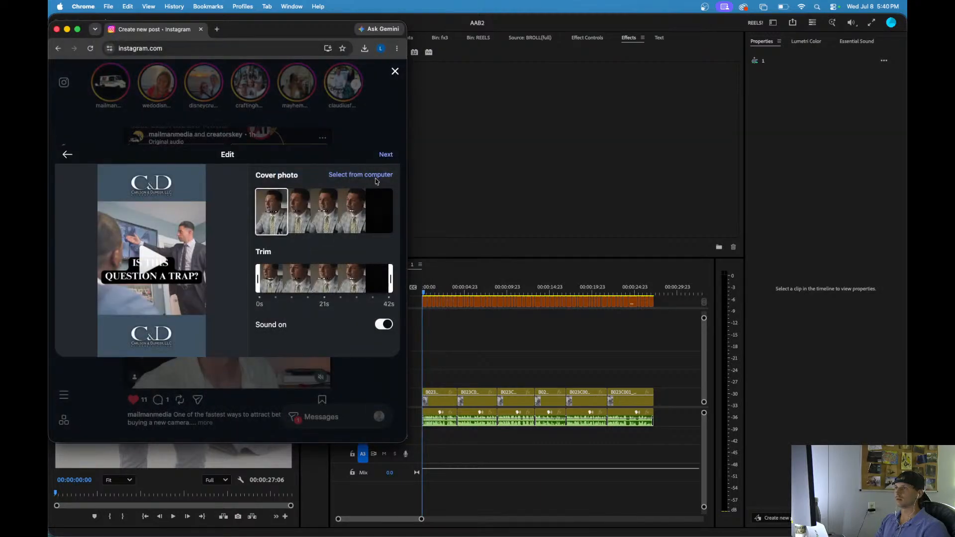
pyautogui.click(385, 155)
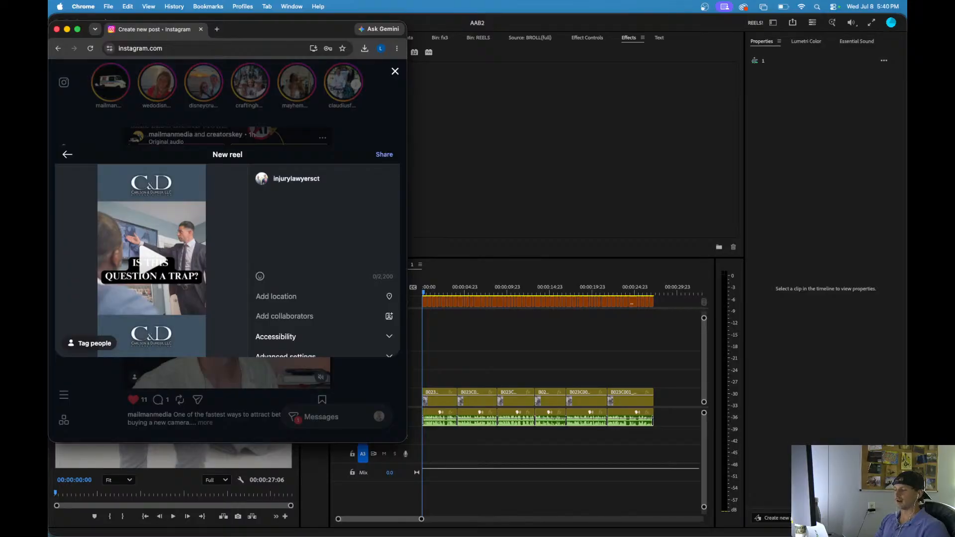
# - Switch to Messages to review the client's conversation about the cover image, then put the window away
pyautogui.press('super+Tab')
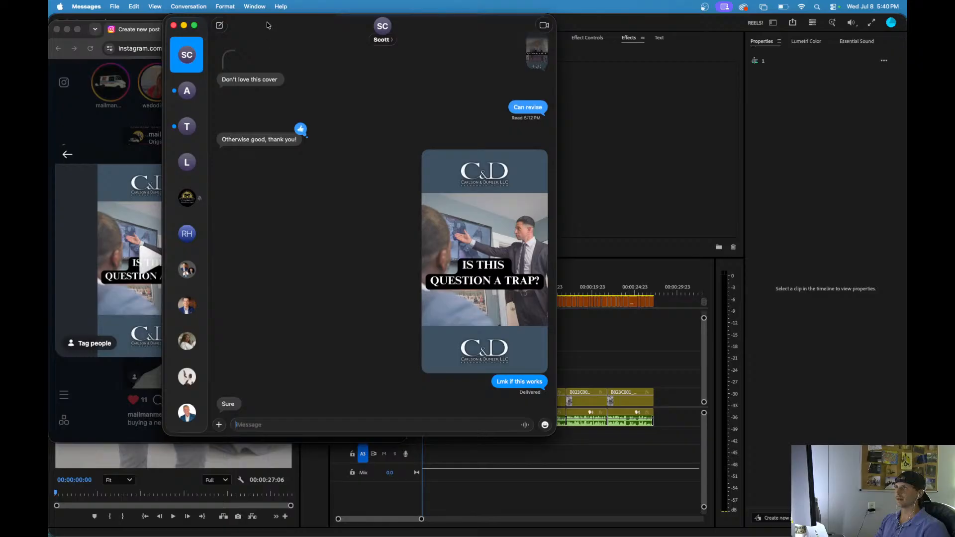
pyautogui.press('super+m')
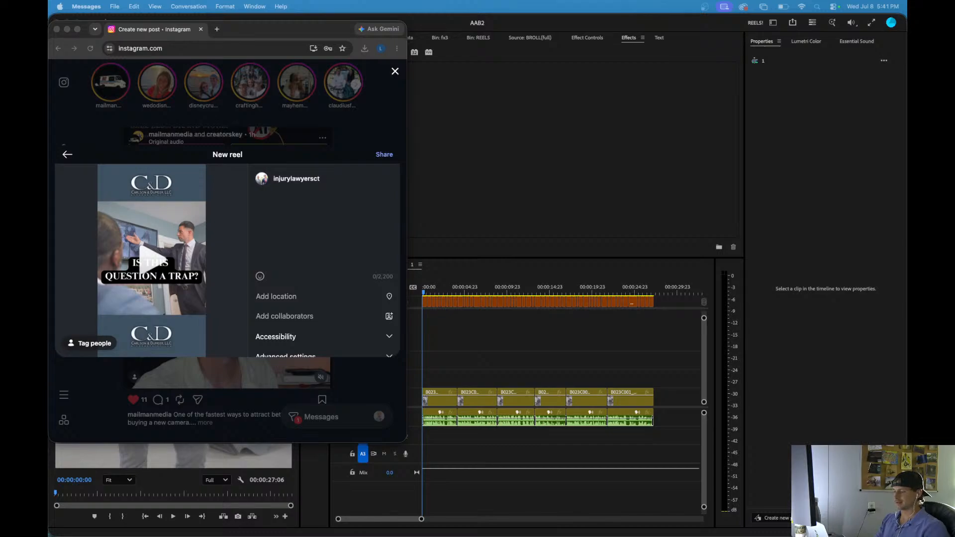
# - Paste the copied caption beginning "Some questions are not meant to get information" into the new reel's caption
pyautogui.click(270, 222)
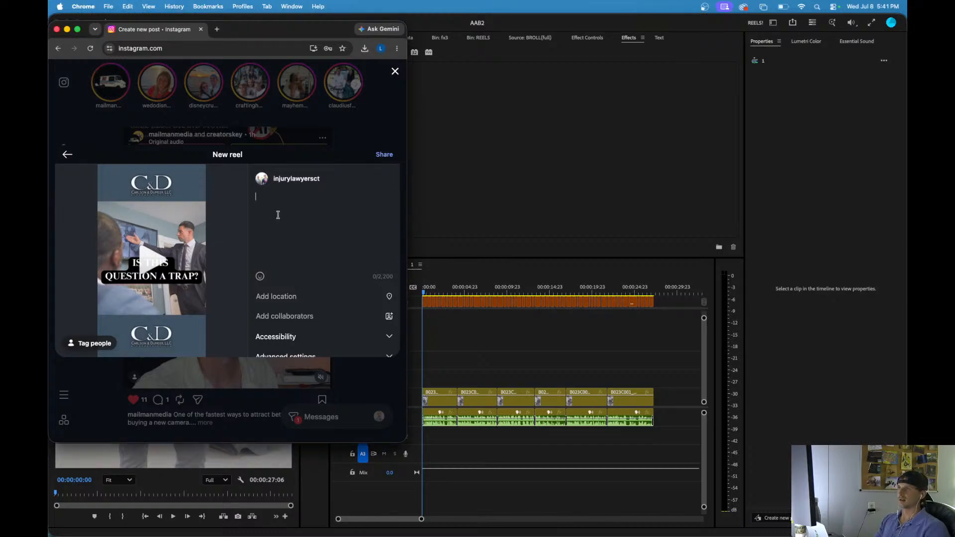
pyautogui.press('super+v')
pyautogui.scroll(10, 298, 224)
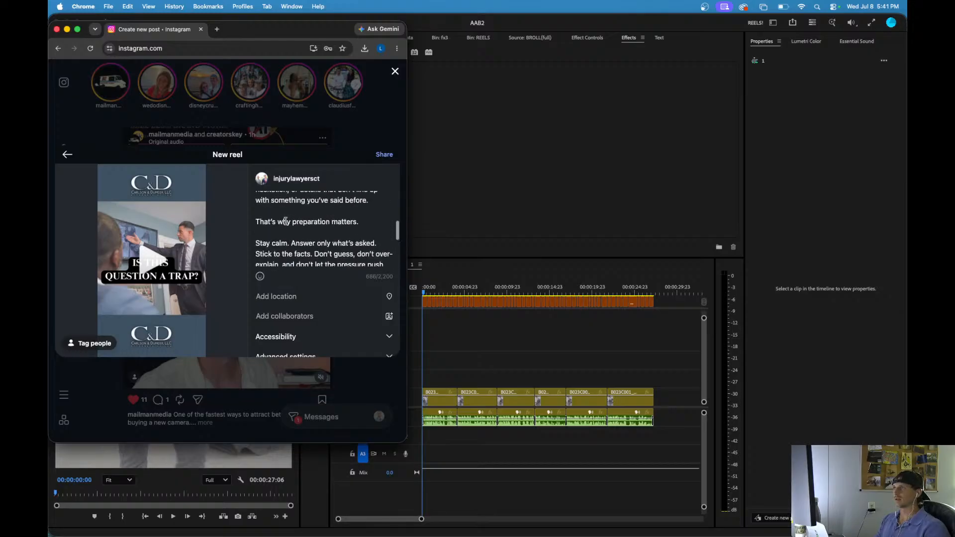
# - Tag the reel's location as Hartford, CT and share the reel
pyautogui.click(393, 298)
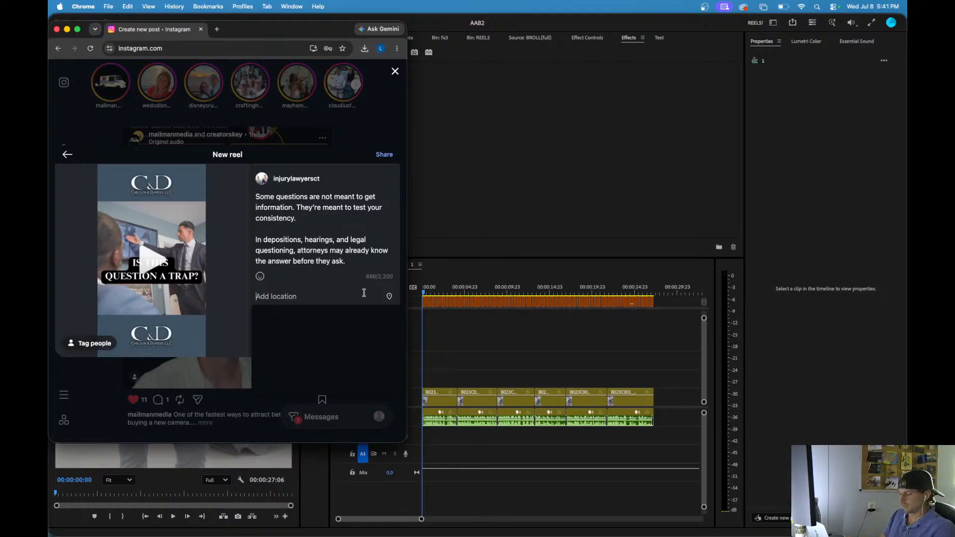
pyautogui.write('hartford ct')
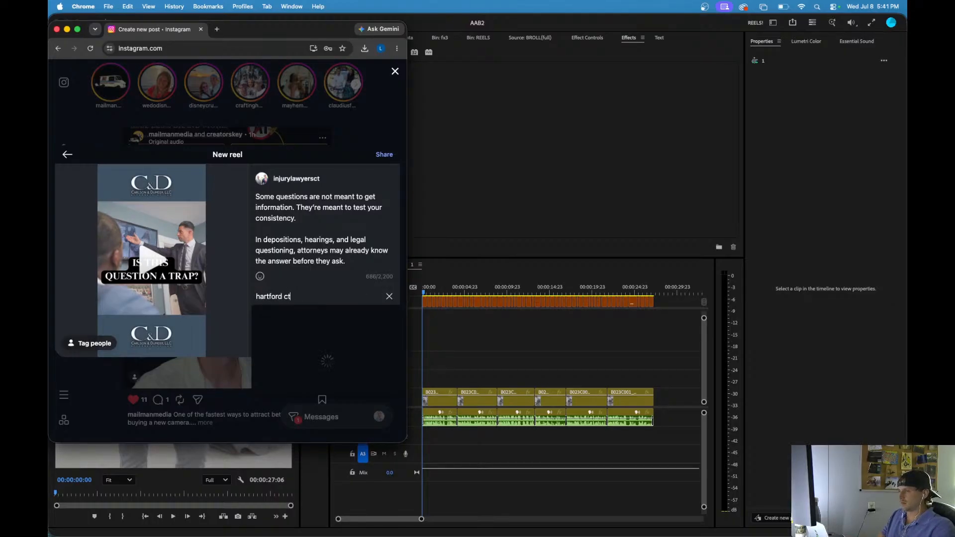
pyautogui.click(328, 319)
pyautogui.scroll(-1, 331, 320)
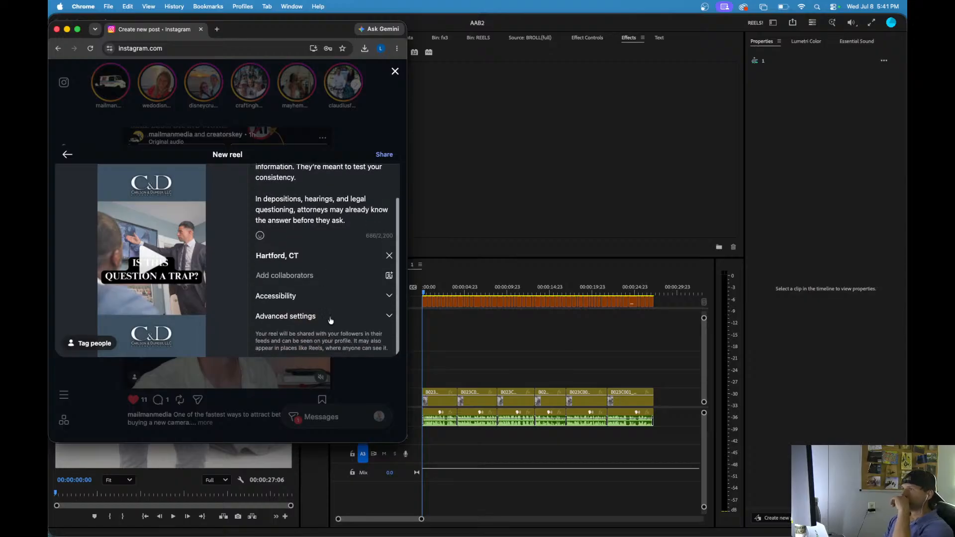
pyautogui.scroll(2, 343, 227)
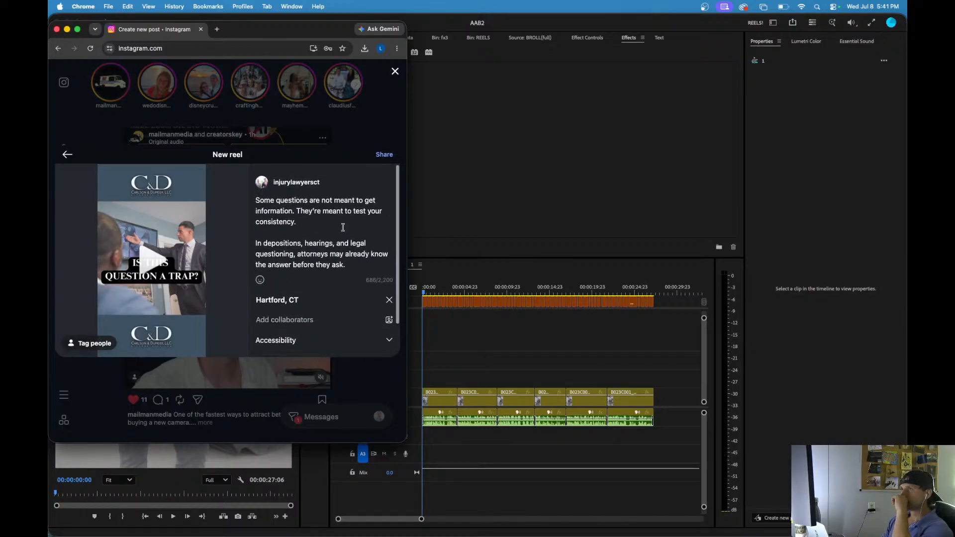
pyautogui.click(384, 155)
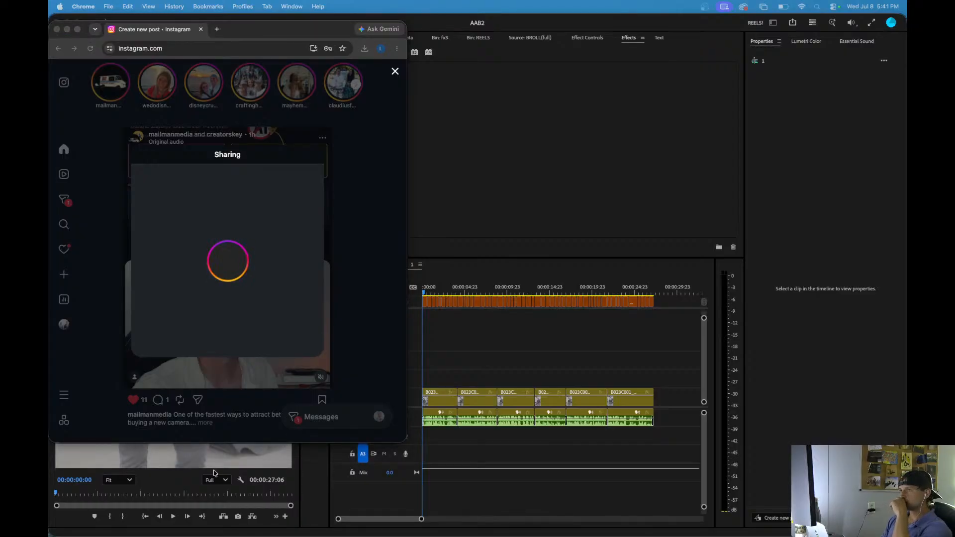
# - Open tiktok.com in a new browser tab and go to its video upload page
pyautogui.click(216, 29)
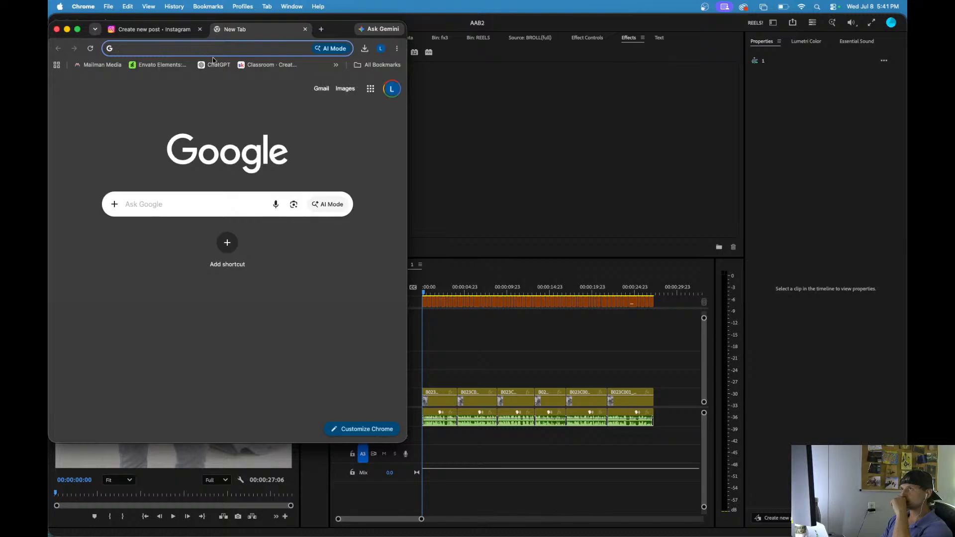
pyautogui.click(337, 65)
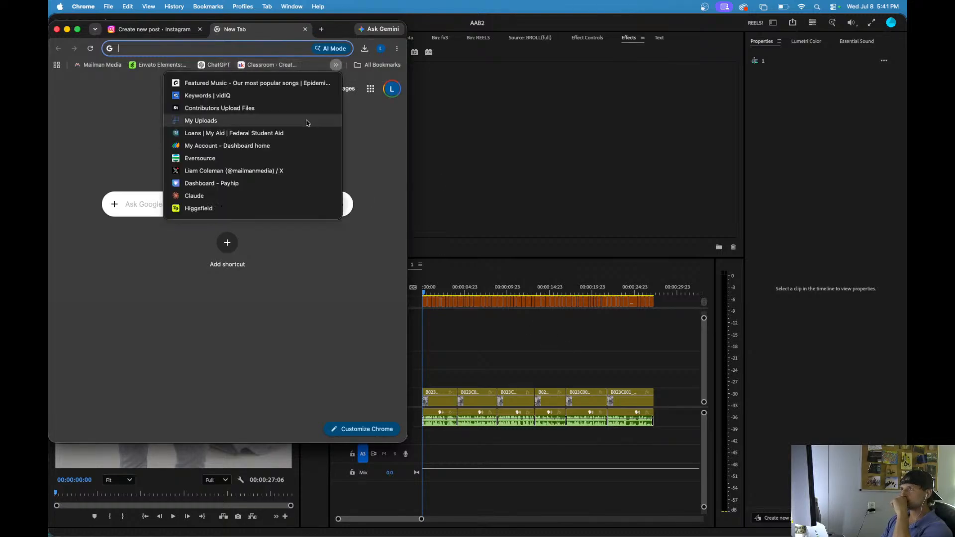
pyautogui.click(148, 107)
pyautogui.write('tiktok.com')
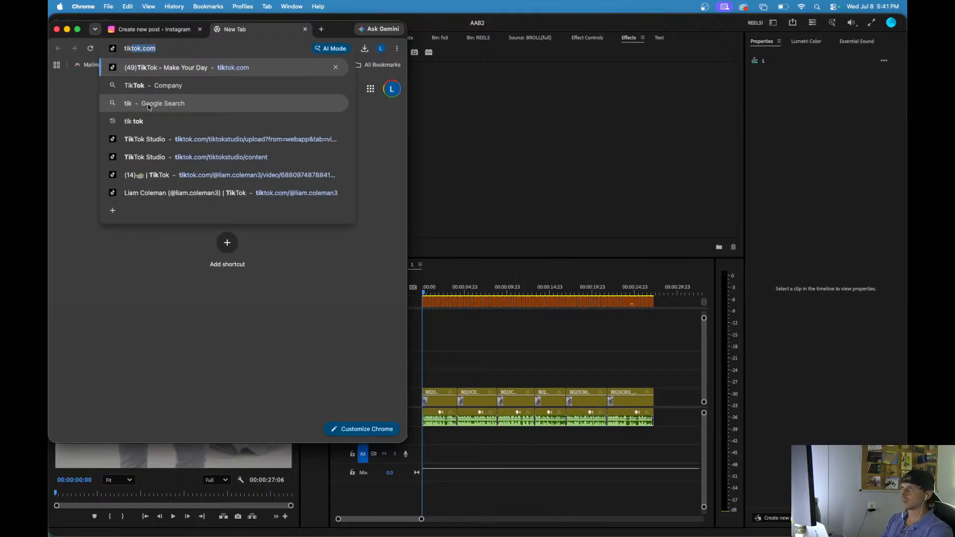
pyautogui.click(191, 69)
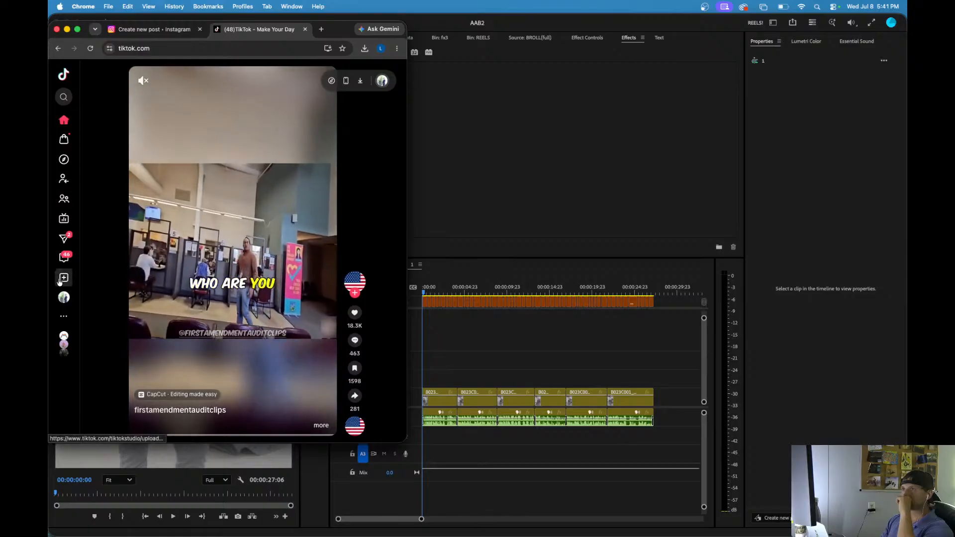
pyautogui.click(61, 281)
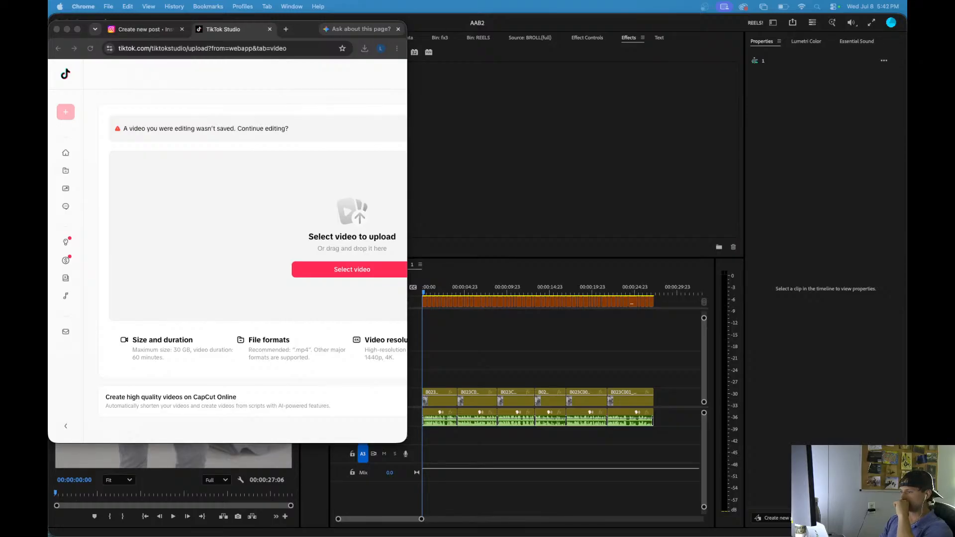
# - Upload the video "QUESTION = TRAP(final).mp4" and replace its default description with the copied caption
pyautogui.moveTo(254, 379); pyautogui.dragTo(221, 228)
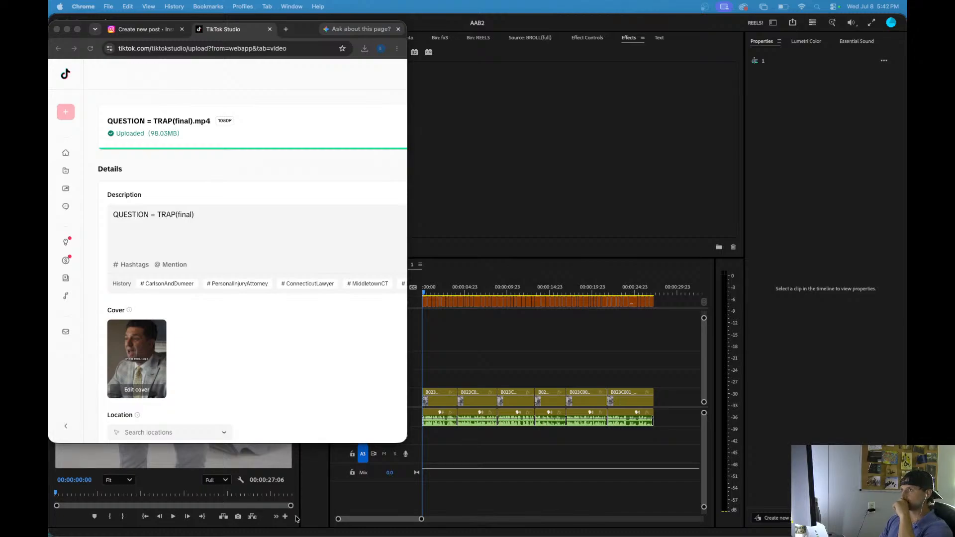
pyautogui.click(257, 374)
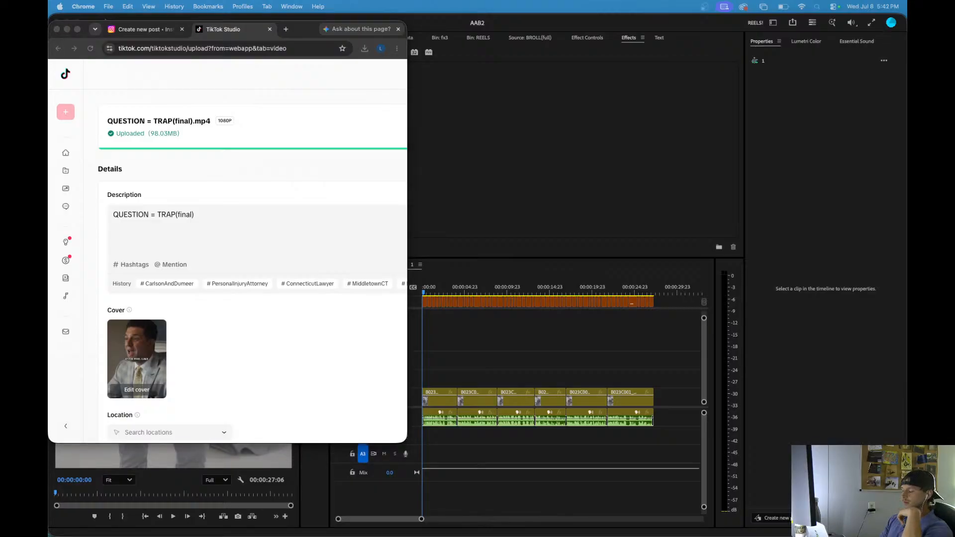
pyautogui.tripleClick(132, 217)
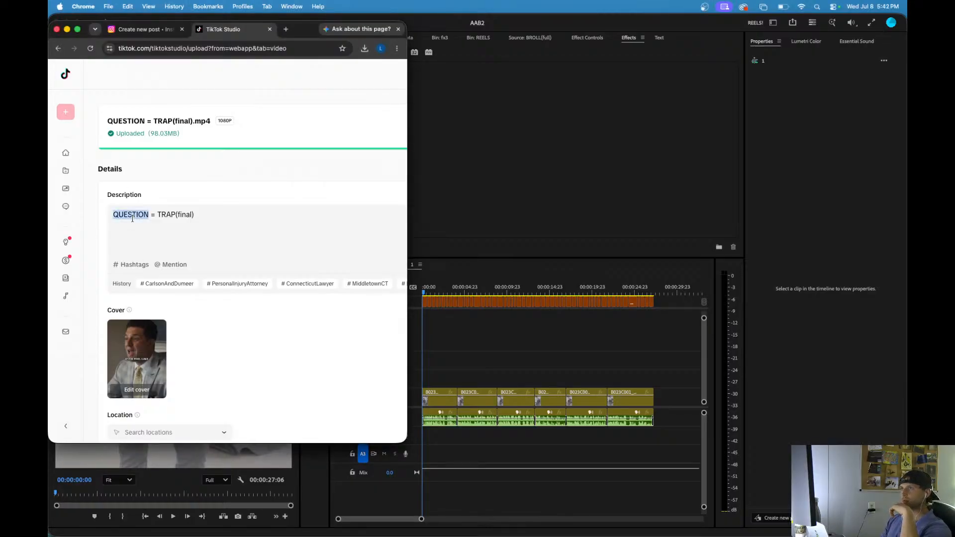
pyautogui.press('cmd+v')
pyautogui.scroll(-3, 244, 289)
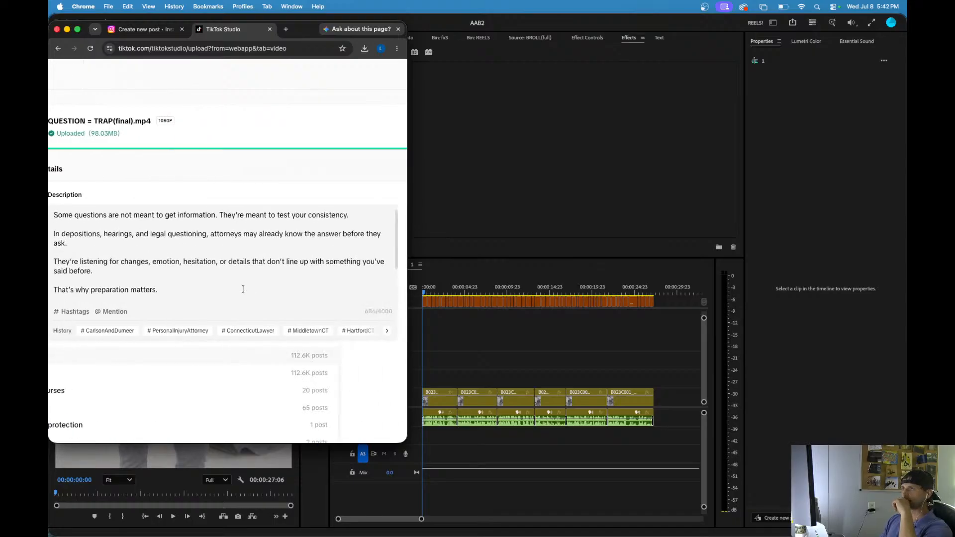
# - Turn #CarlsonAndDumeer, #ConnecticutLawyer, #MiddletownCT, #HartfordCT and #LegalTips in the description into linked hashtags using the matching suggestions
pyautogui.moveTo(305, 30); pyautogui.dragTo(354, 30)
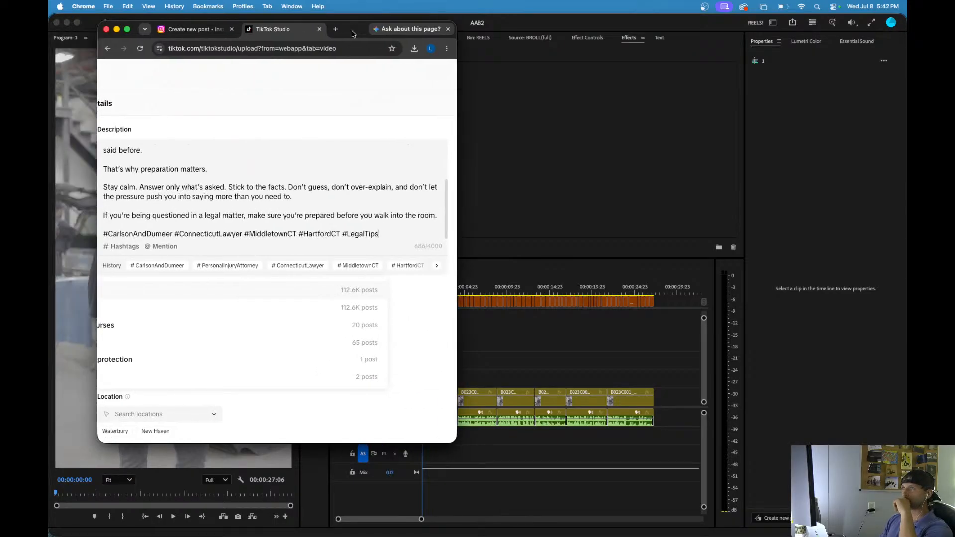
pyautogui.hscroll(-2, 272, 209)
pyautogui.hscroll(2, 268, 318)
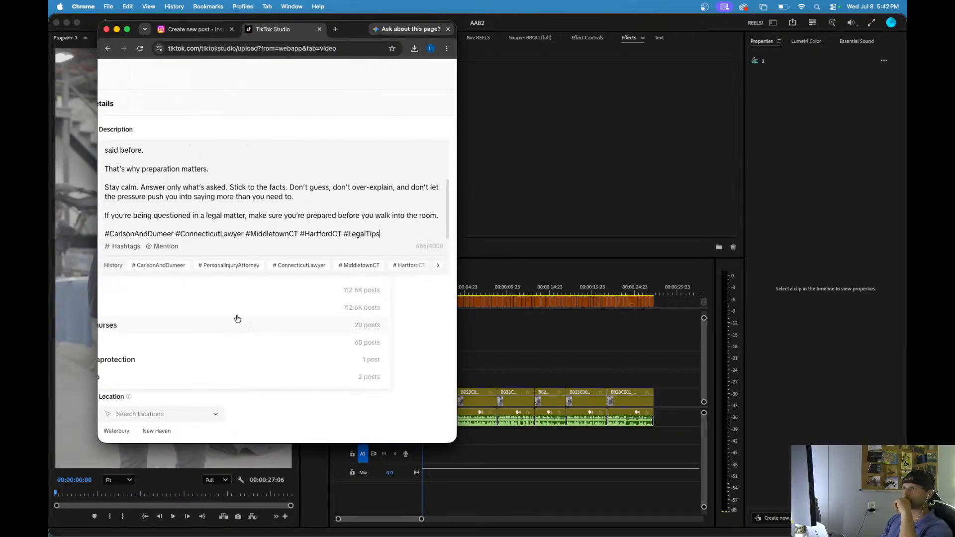
pyautogui.hscroll(-2, 272, 279)
pyautogui.click(230, 233)
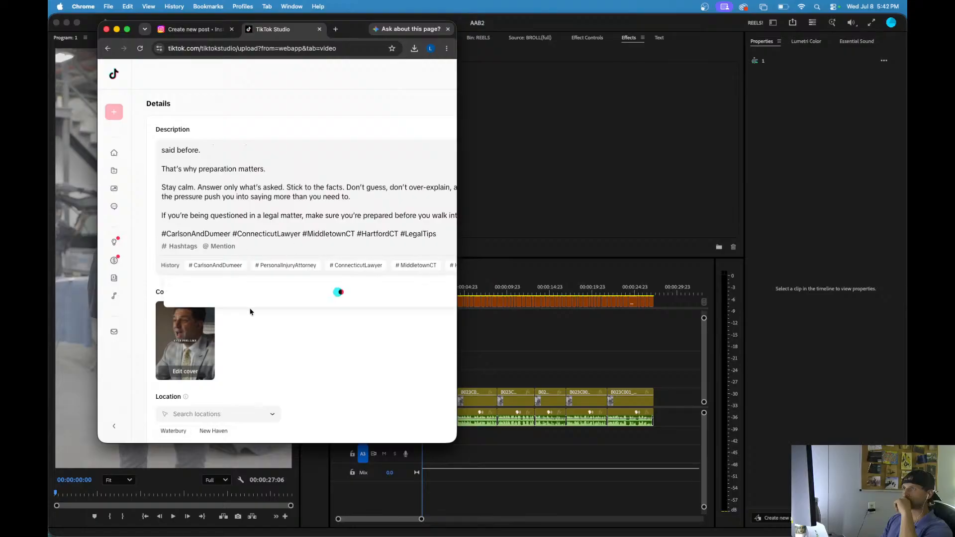
pyautogui.hscroll(1, 213, 288)
pyautogui.click(212, 289)
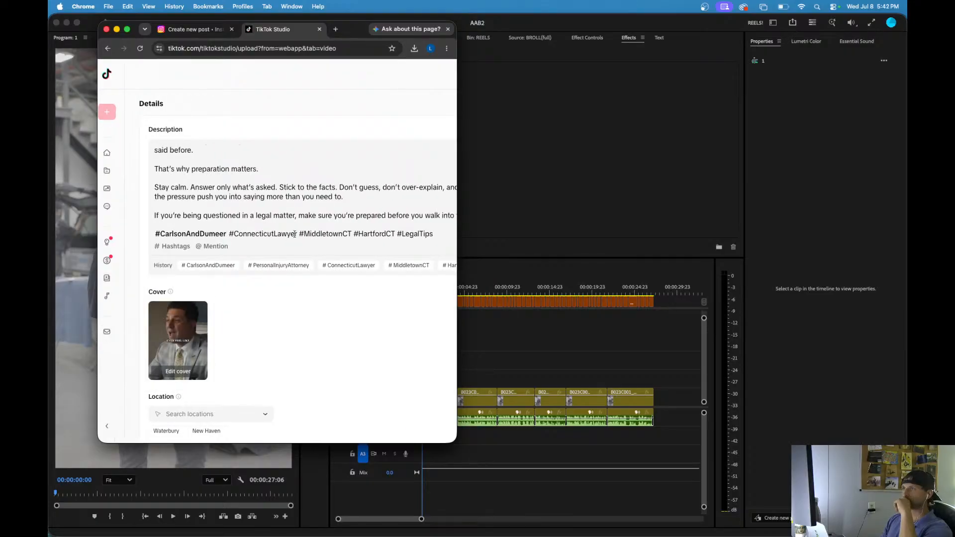
pyautogui.click(295, 234)
pyautogui.click(190, 291)
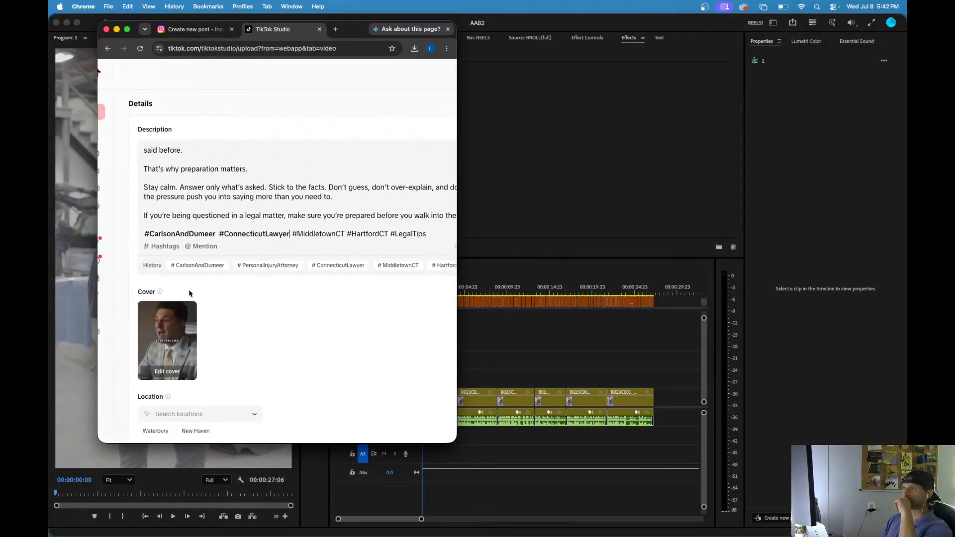
pyautogui.click(344, 233)
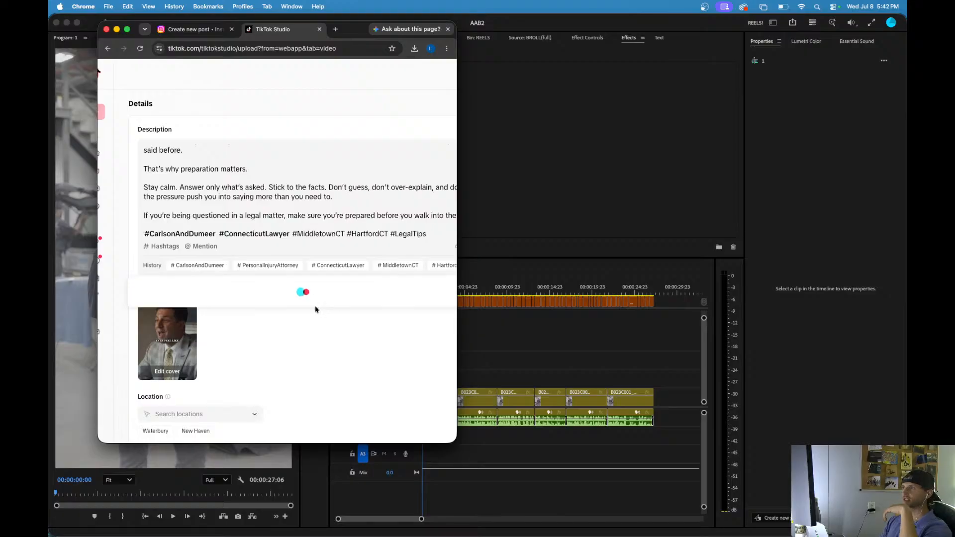
pyautogui.click(244, 294)
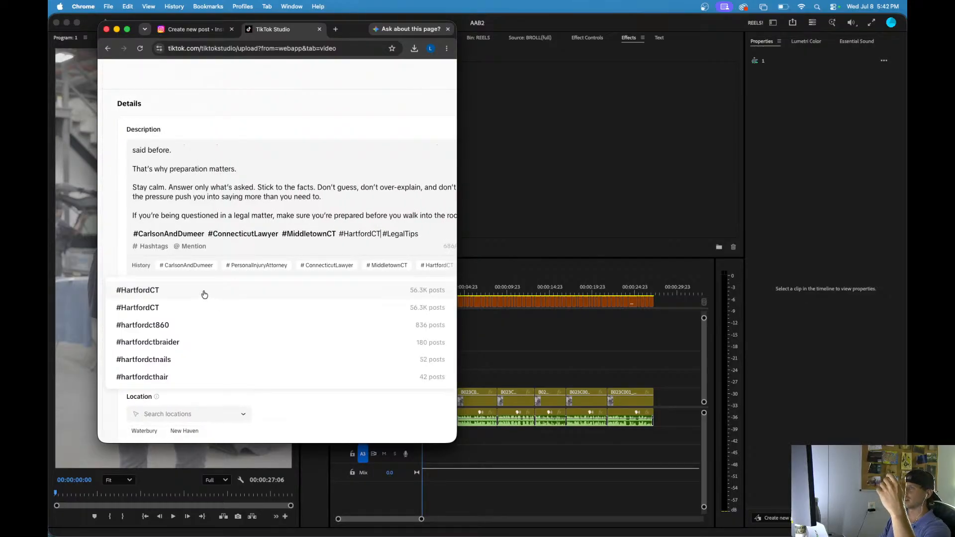
pyautogui.click(202, 291)
pyautogui.click(419, 234)
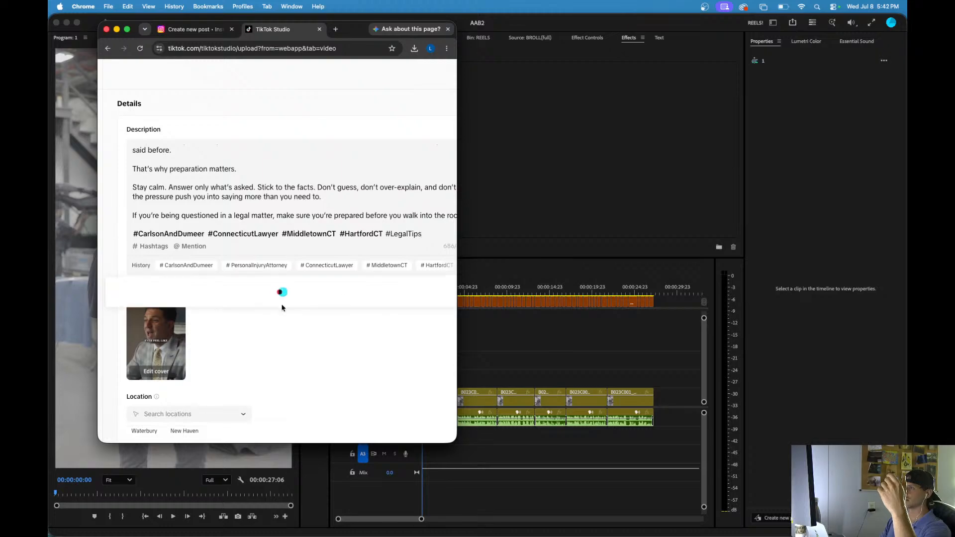
pyautogui.click(188, 294)
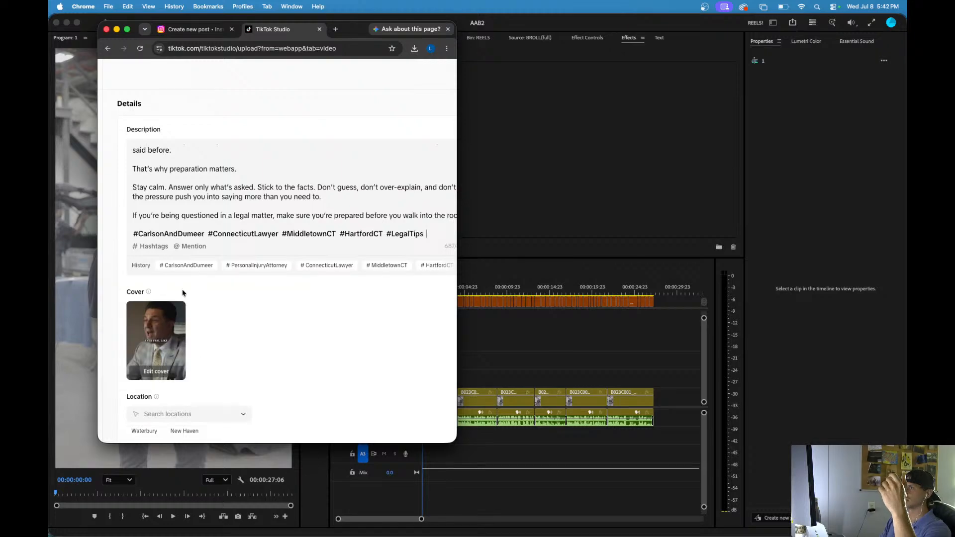
# - Upload "SECRETS THE INSURA...(3).png" as the video's cover, widen the browser window and save the cover edit
pyautogui.click(158, 368)
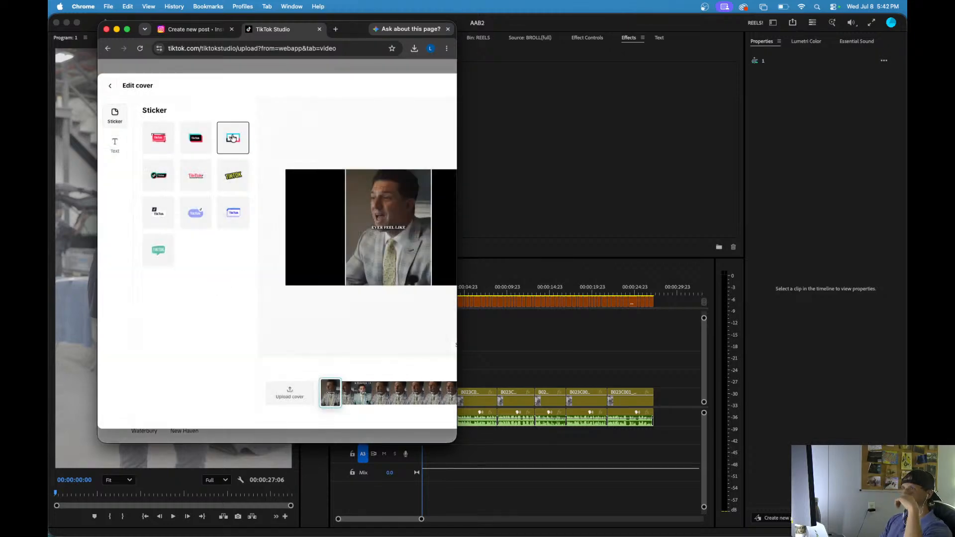
pyautogui.click(290, 395)
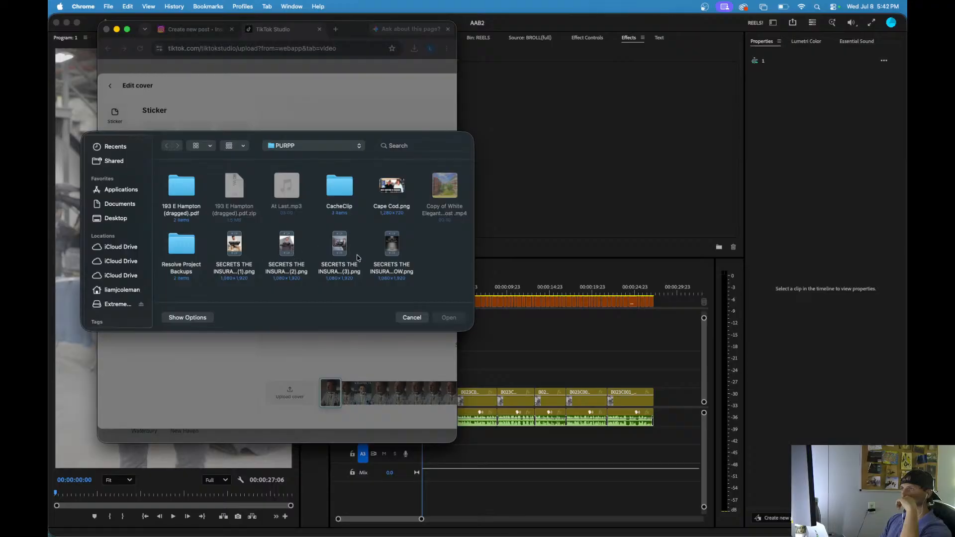
pyautogui.click(341, 247)
pyautogui.click(439, 316)
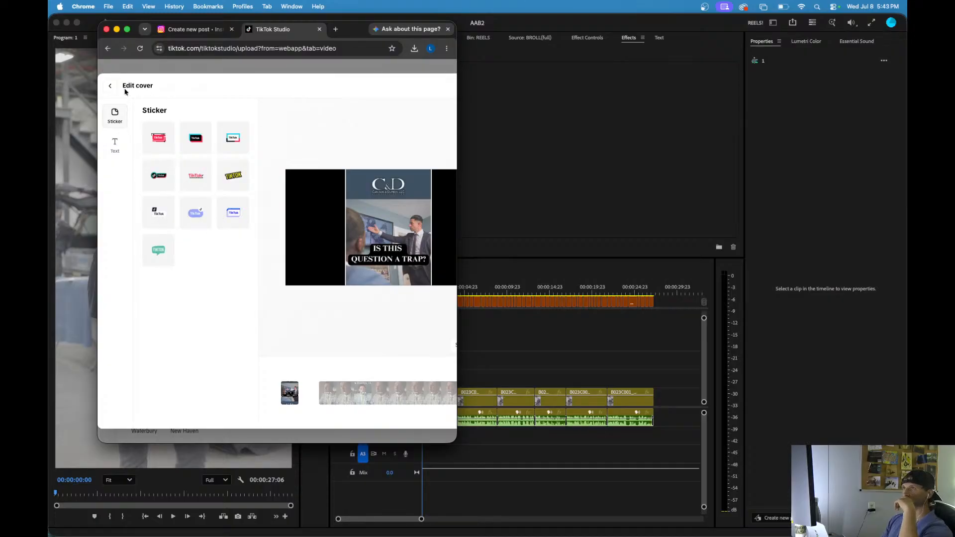
pyautogui.click(110, 86)
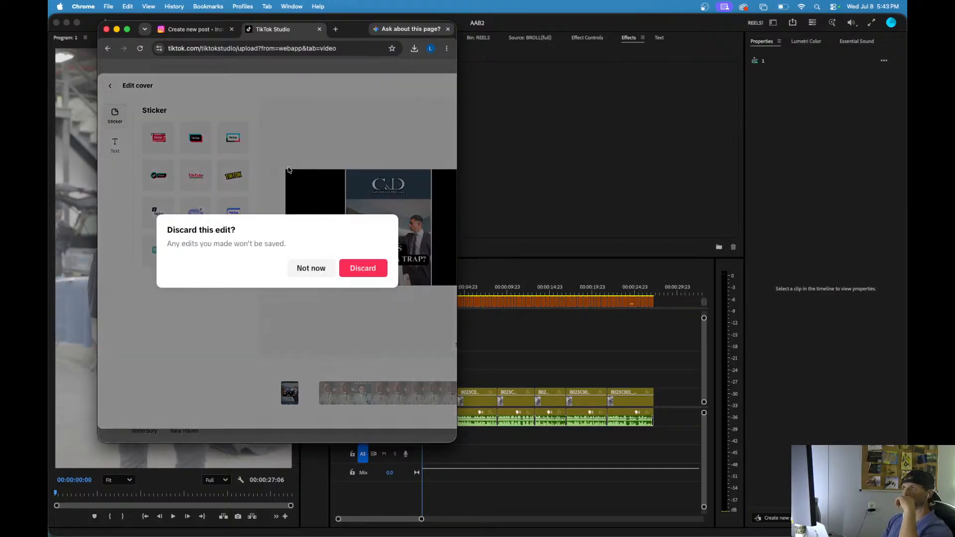
pyautogui.click(311, 268)
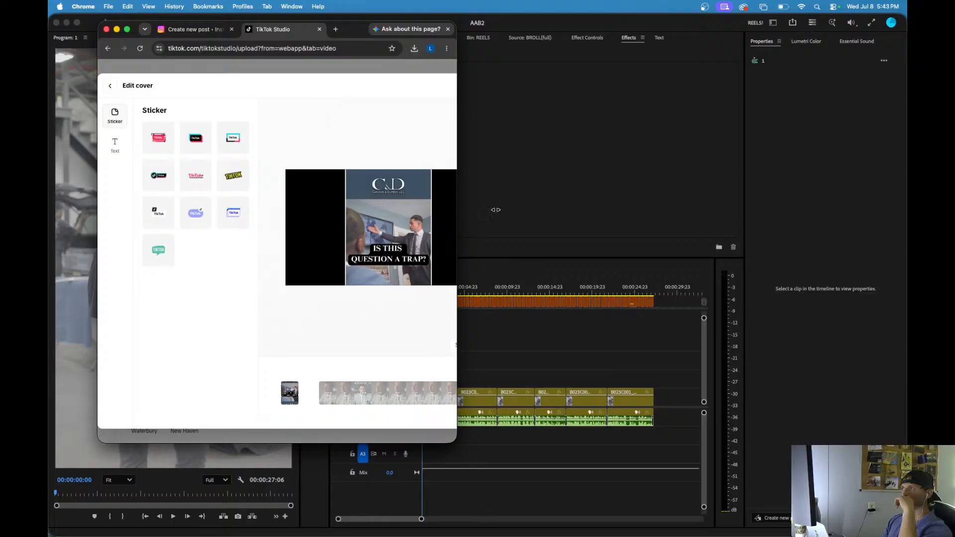
pyautogui.moveTo(457, 102); pyautogui.dragTo(846, 101)
pyautogui.click(768, 86)
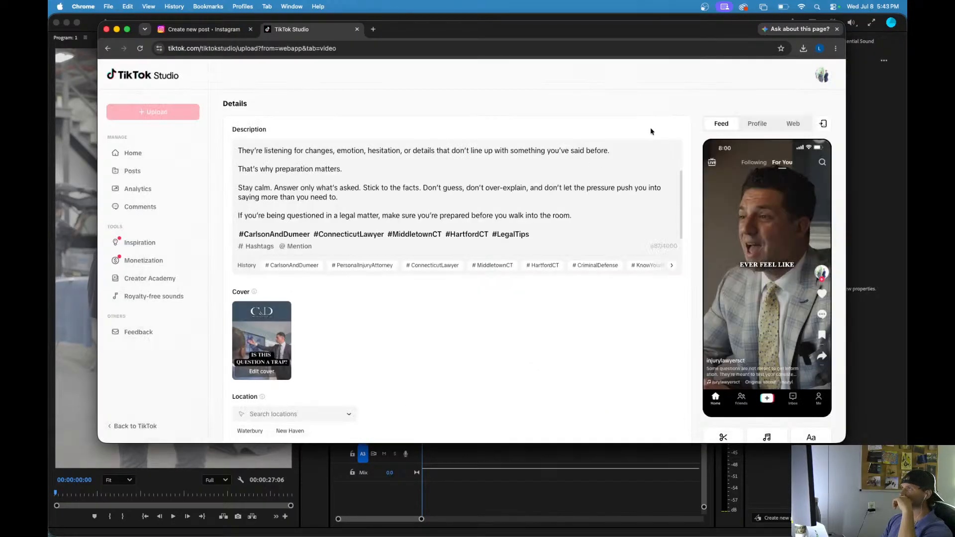
# - Set the video's location to Middletown, Connecticut, and look over the remaining post settings
pyautogui.scroll(-3, 368, 338)
pyautogui.click(297, 312)
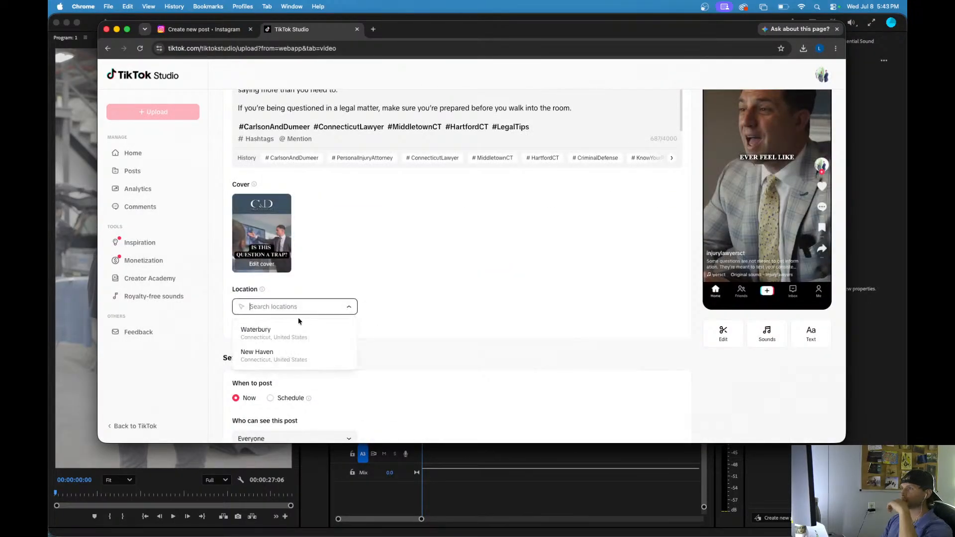
pyautogui.write('middletown')
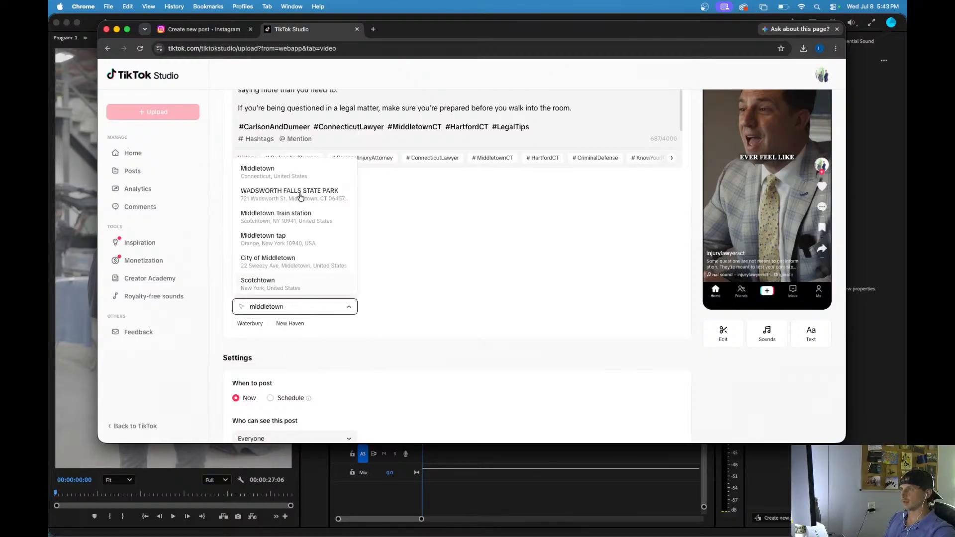
pyautogui.click(278, 172)
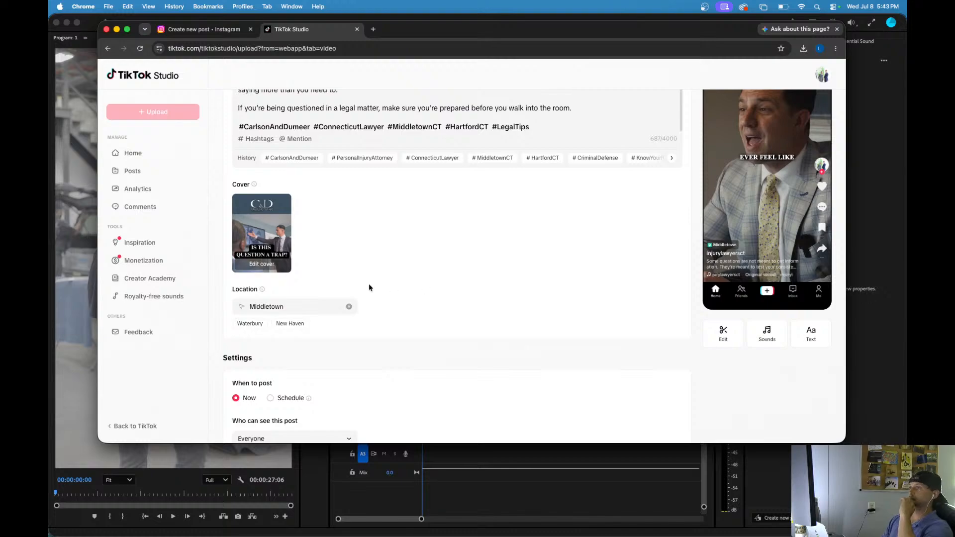
pyautogui.scroll(-5, 368, 287)
pyautogui.scroll(10, 367, 282)
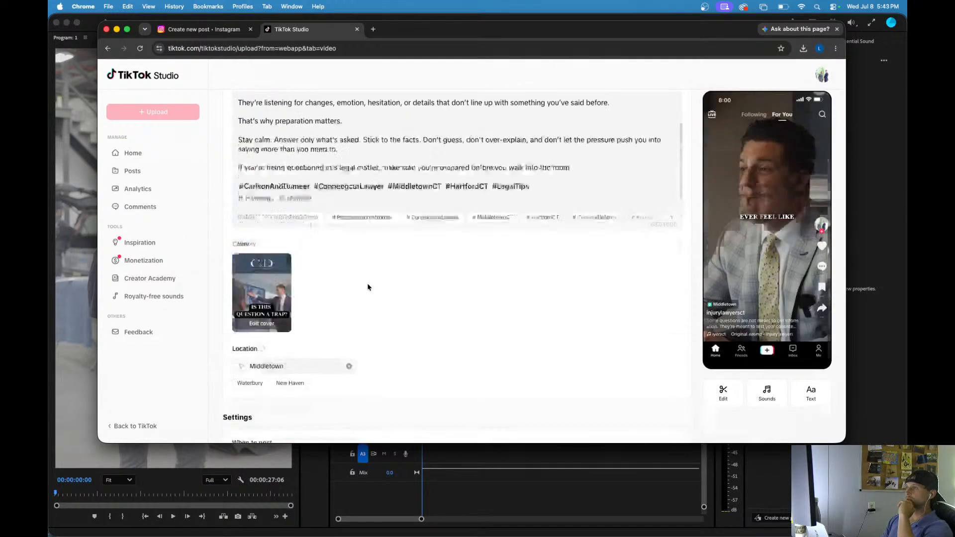
# - Review the TikTok post's description, cover, location and settings, and publish it immediately before the content check is complete
pyautogui.scroll(-5, 382, 325)
pyautogui.scroll(5, 382, 325)
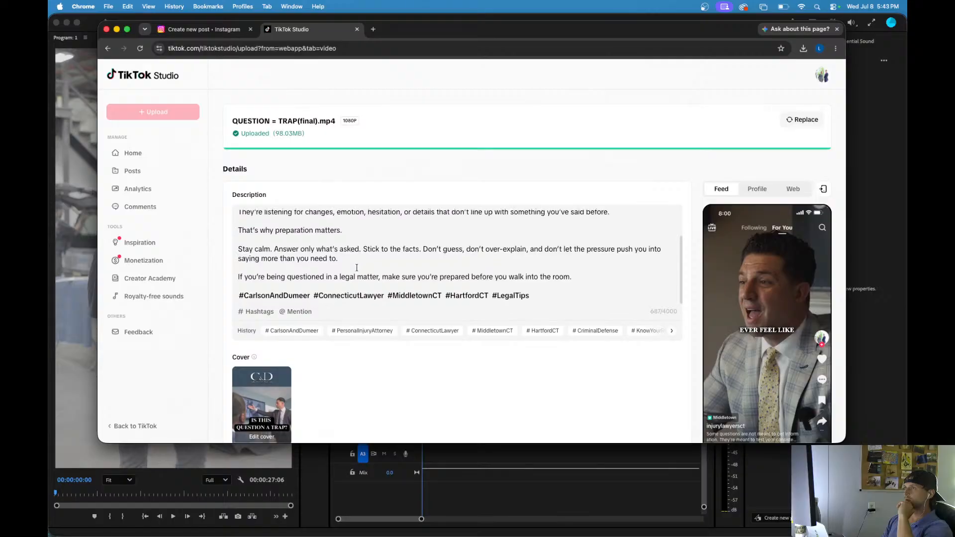
pyautogui.scroll(-5, 358, 288)
pyautogui.scroll(-4, 299, 358)
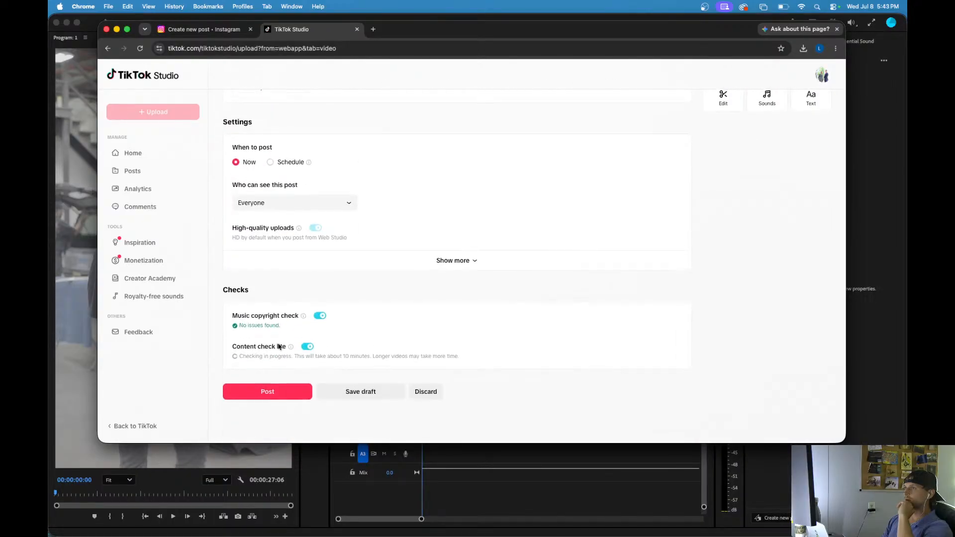
pyautogui.click(266, 396)
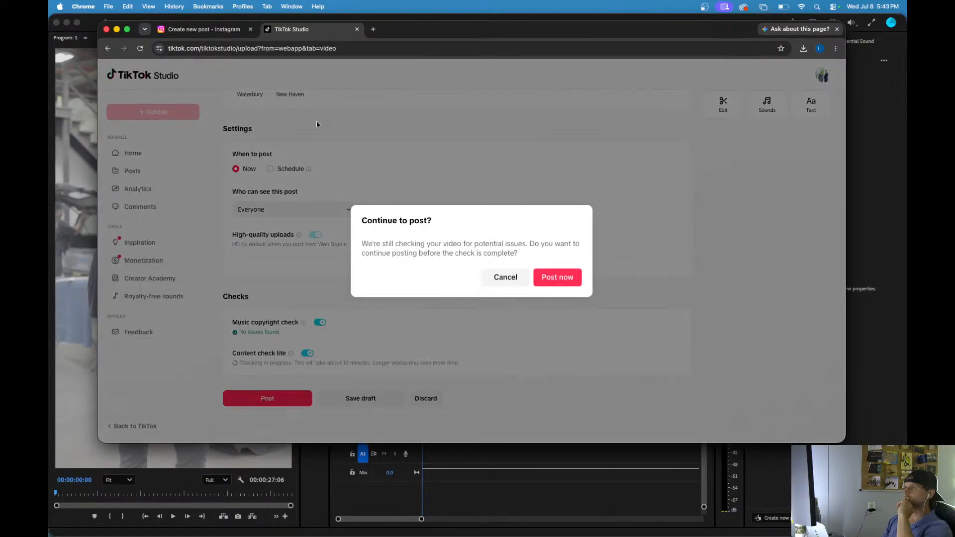
pyautogui.click(549, 275)
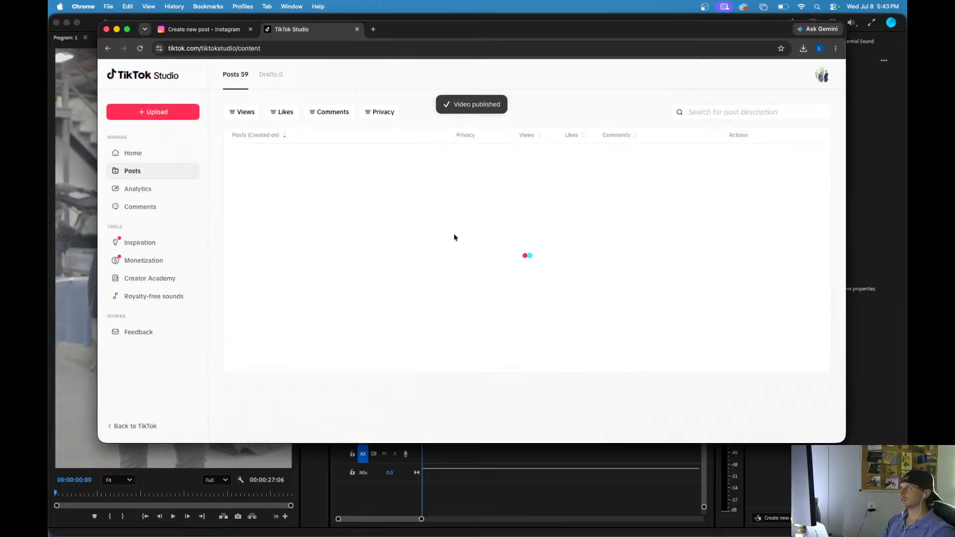
# - Refresh the TikTok posts list and dismiss the shared-reel dialog on Instagram
pyautogui.click(201, 30)
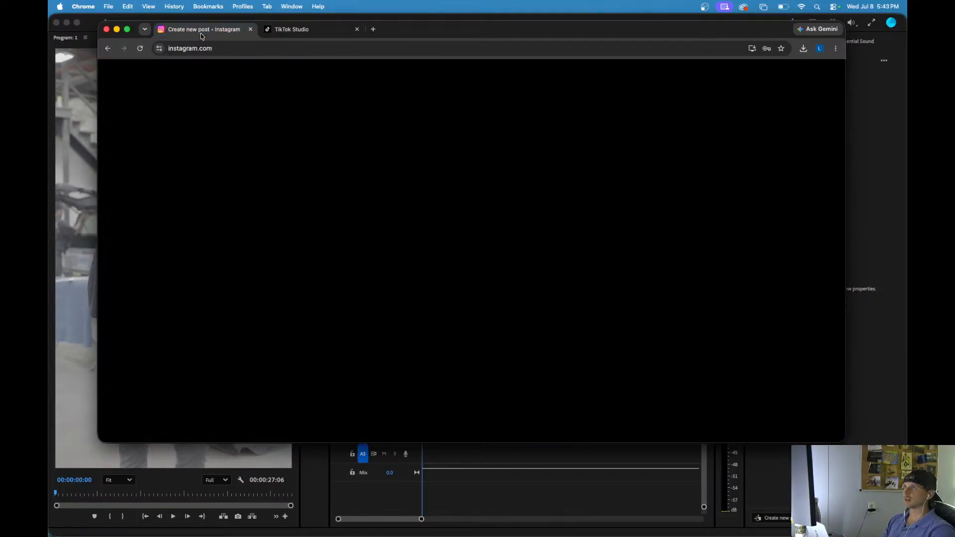
pyautogui.click(334, 30)
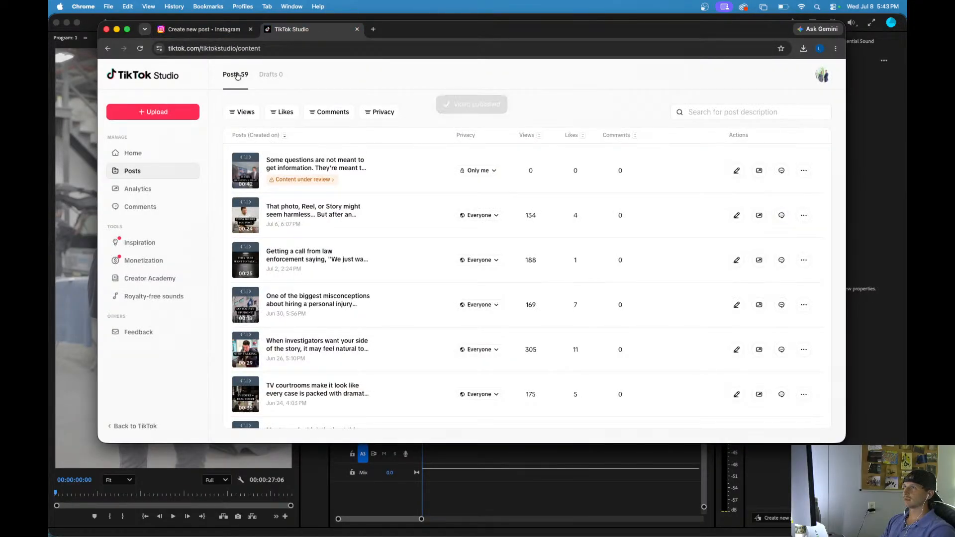
pyautogui.click(140, 49)
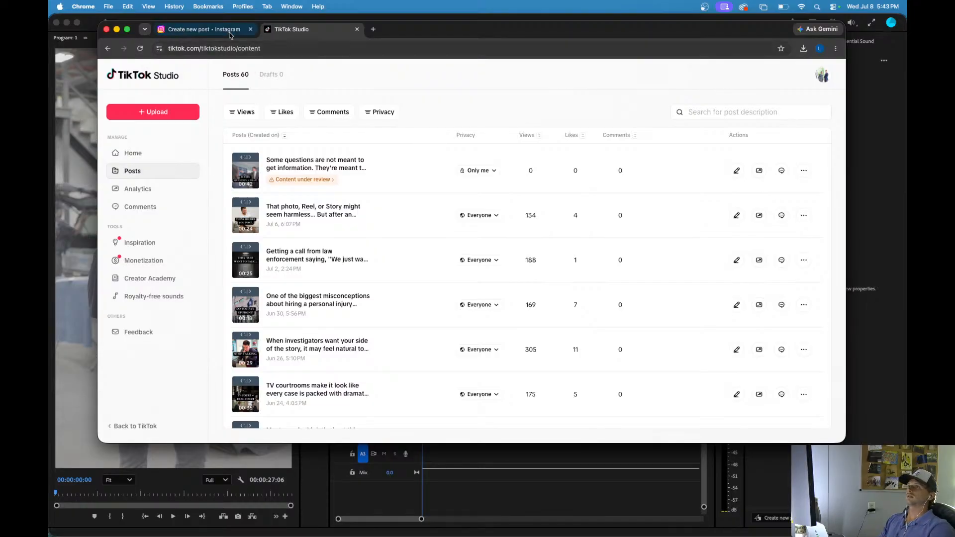
pyautogui.click(212, 30)
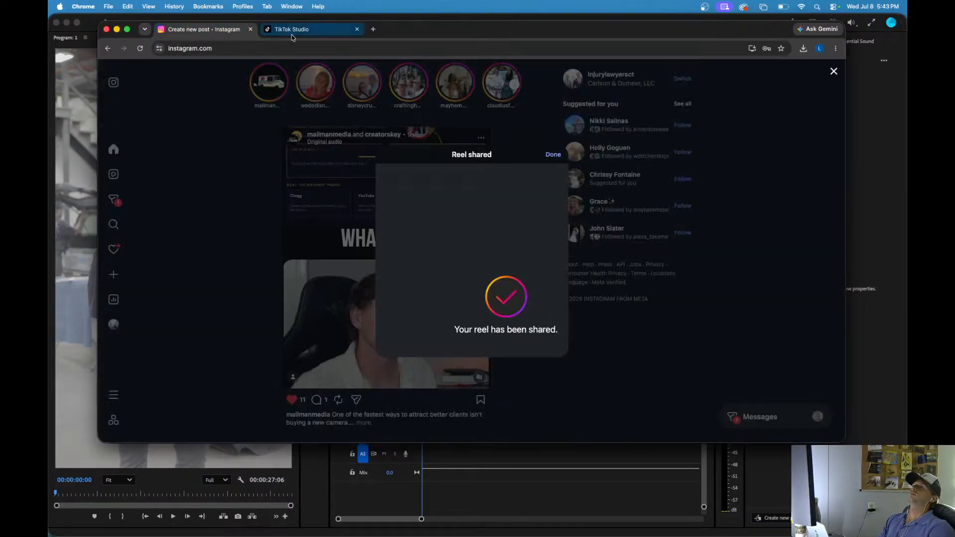
pyautogui.click(554, 155)
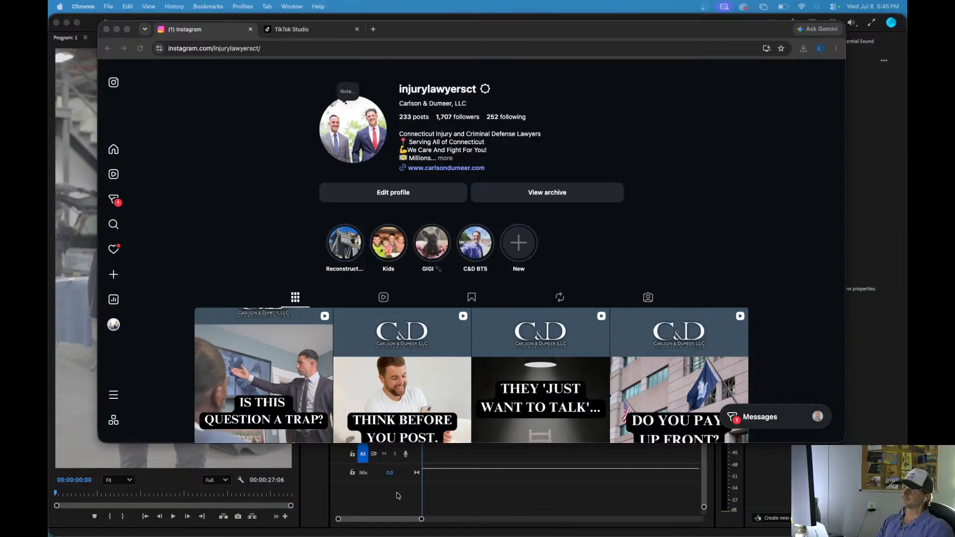
# - Reload the injurylawyersct Instagram profile to check its reel grid, close that page and switch back to Premiere Pro
pyautogui.click(140, 48)
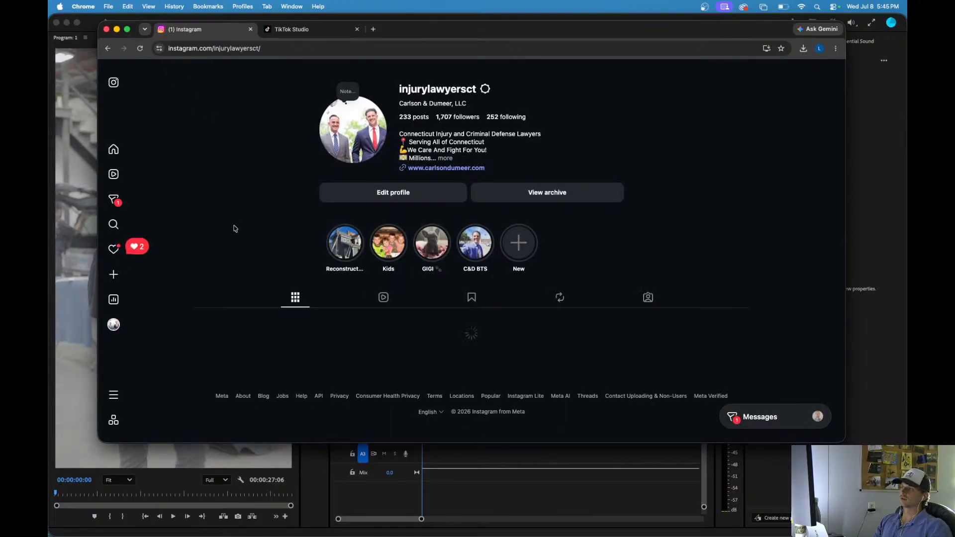
pyautogui.scroll(-1, 235, 229)
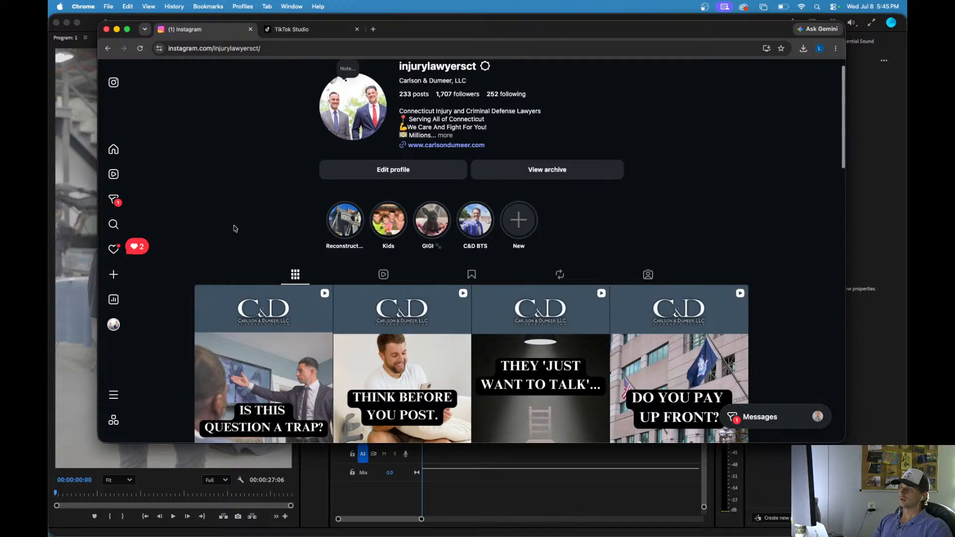
pyautogui.scroll(1, 235, 227)
pyautogui.click(263, 30)
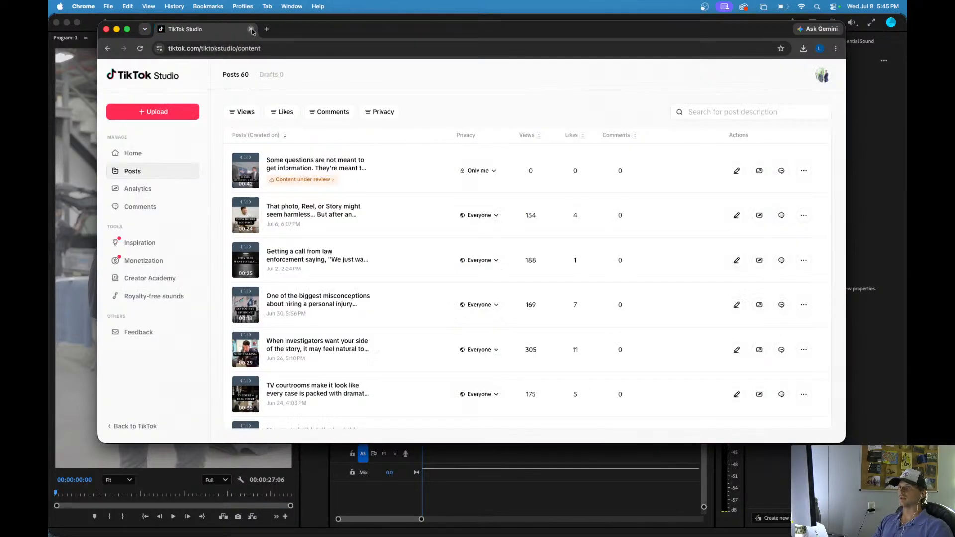
pyautogui.press('super+m')
pyautogui.click(457, 352)
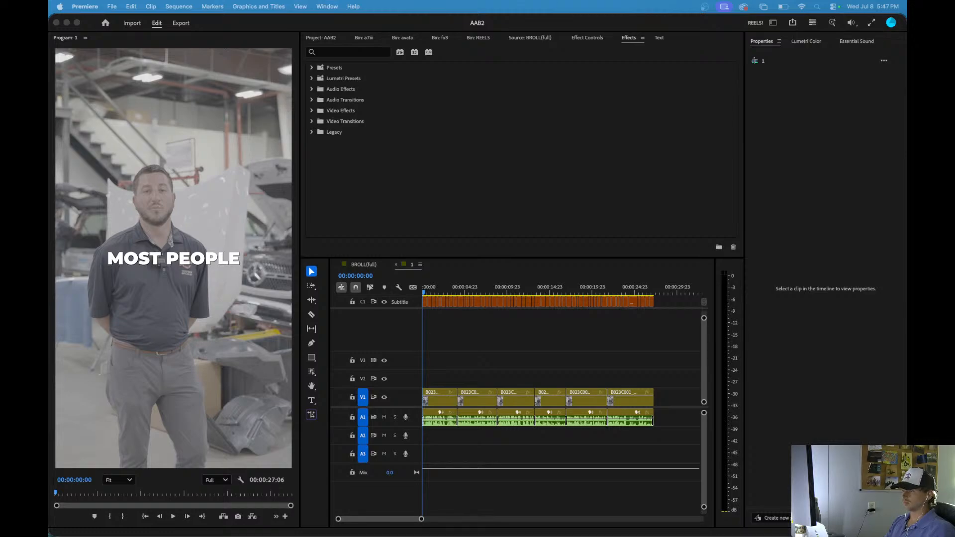
# - Switch to the Chrome window with the Work profile and try to search Instagram for "incandora", reloading the page
pyautogui.moveTo(527, 535); pyautogui.dragTo(416, 53)
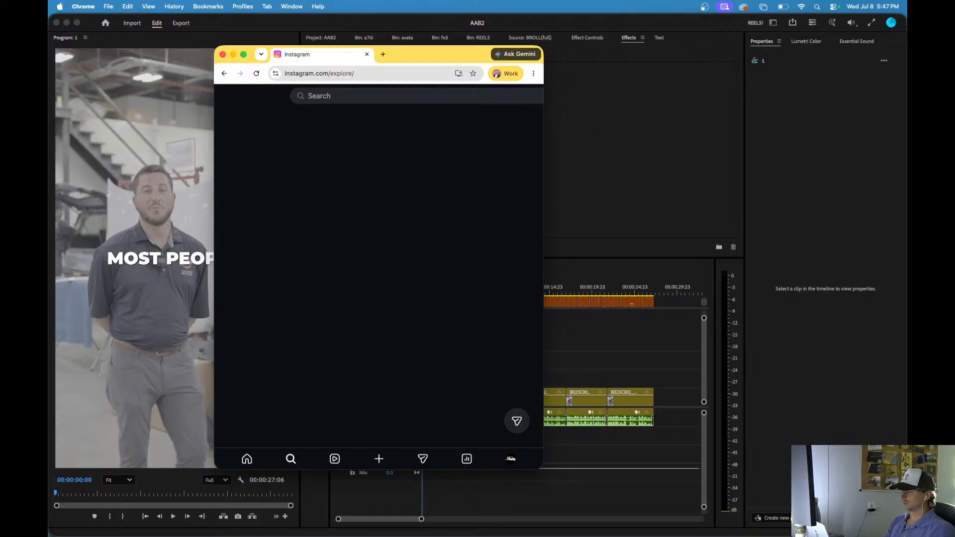
pyautogui.click(323, 96)
pyautogui.write('incandora')
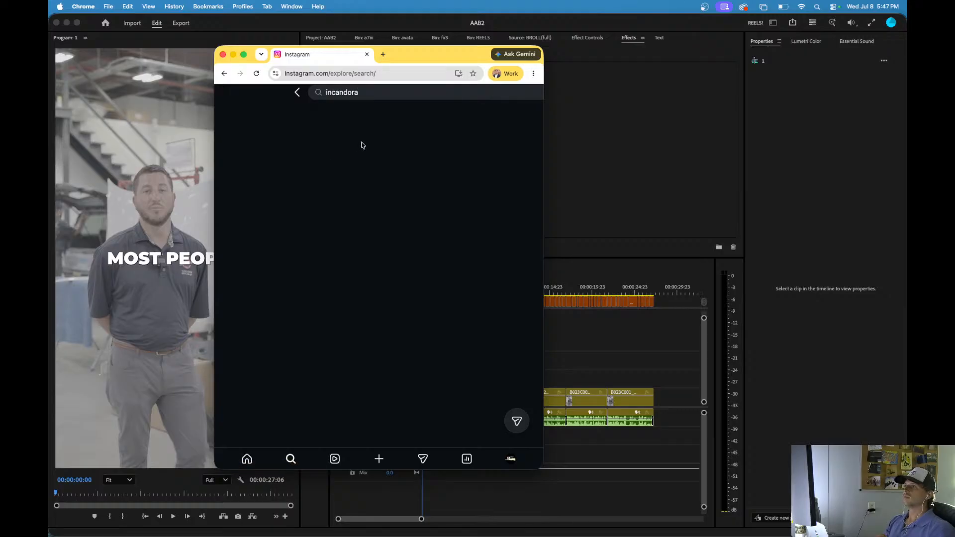
pyautogui.press('super+r')
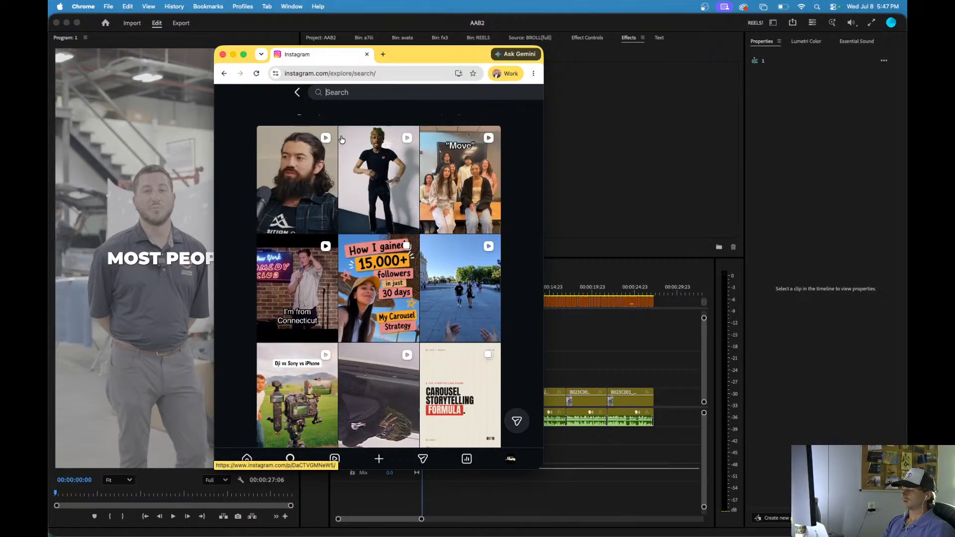
pyautogui.write('incando')
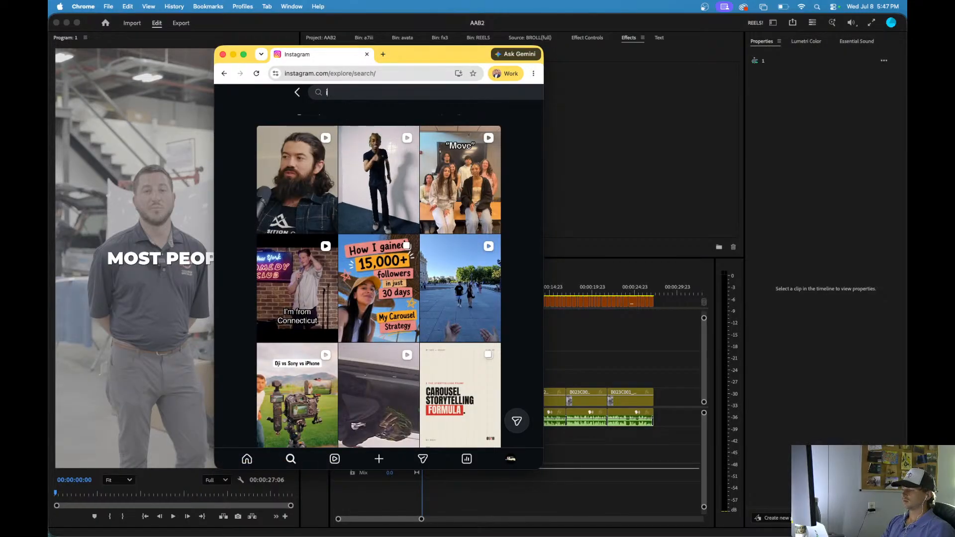
pyautogui.write('ra')
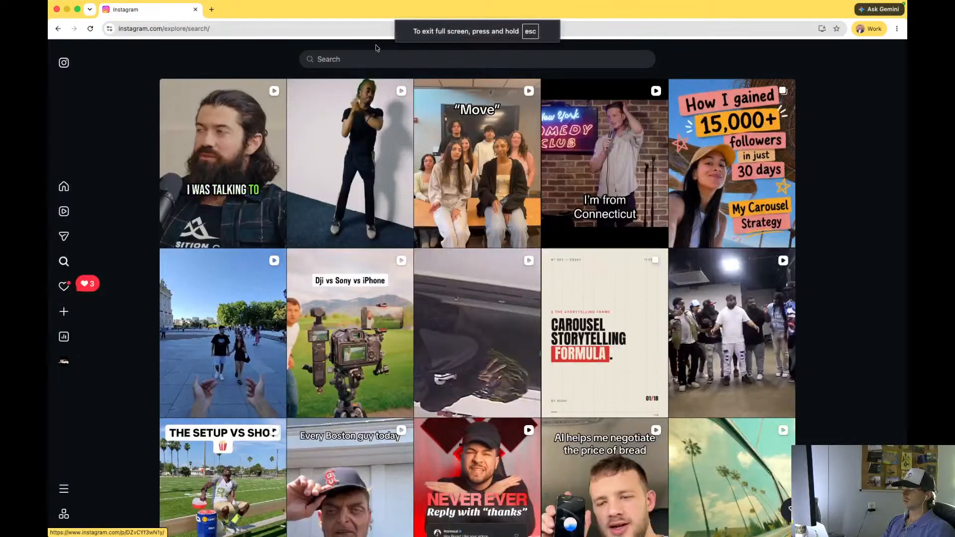
# - Search Instagram for "incandora", open the incandorasignaturestudios profile, and follow the account
pyautogui.click(365, 58)
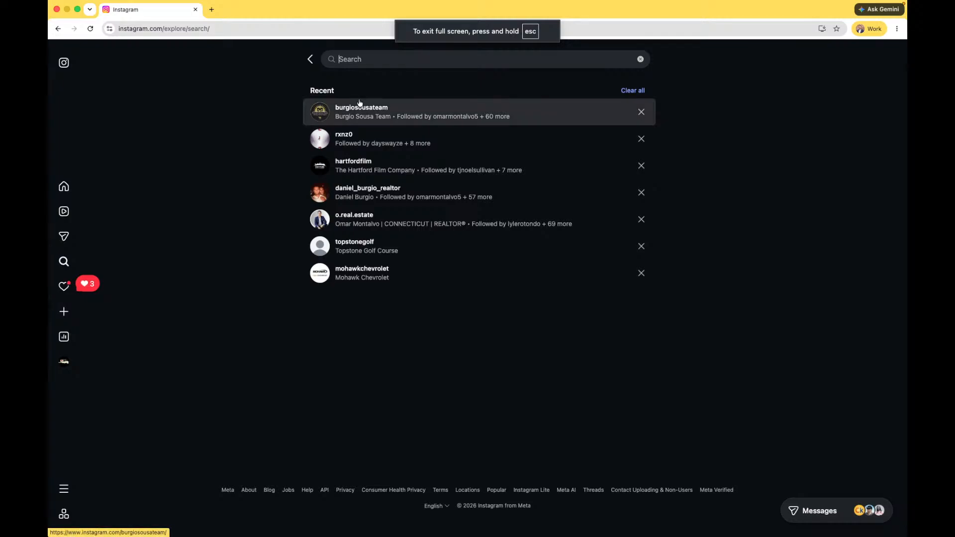
pyautogui.write('incandora')
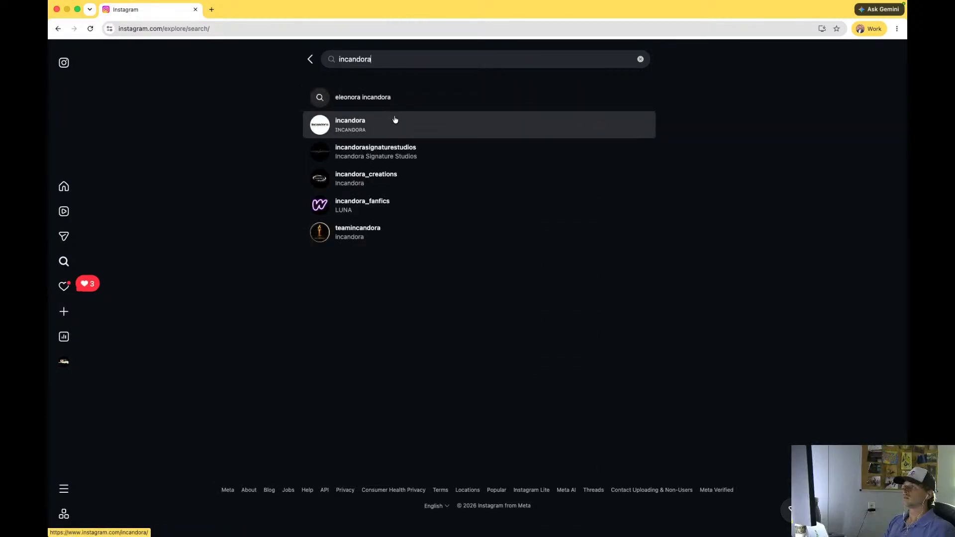
pyautogui.click(396, 154)
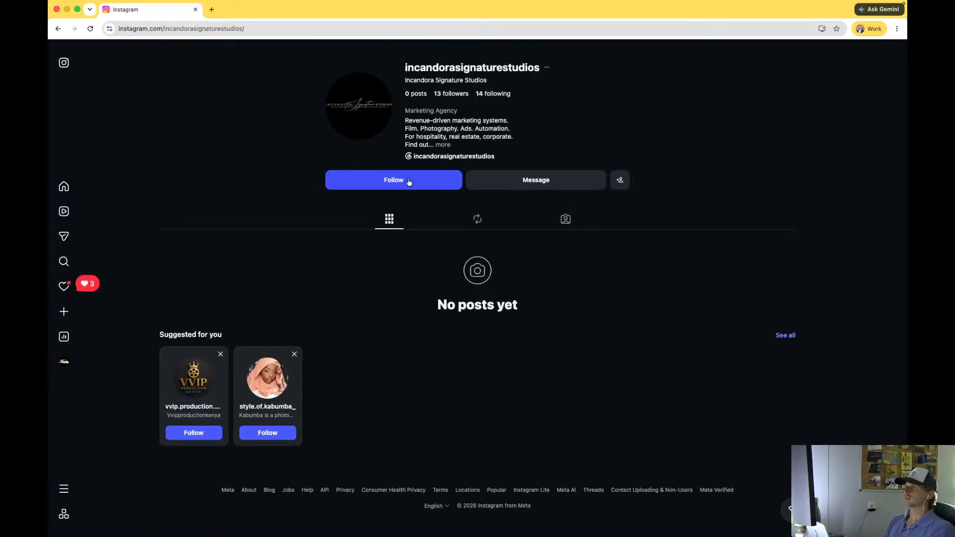
pyautogui.click(406, 180)
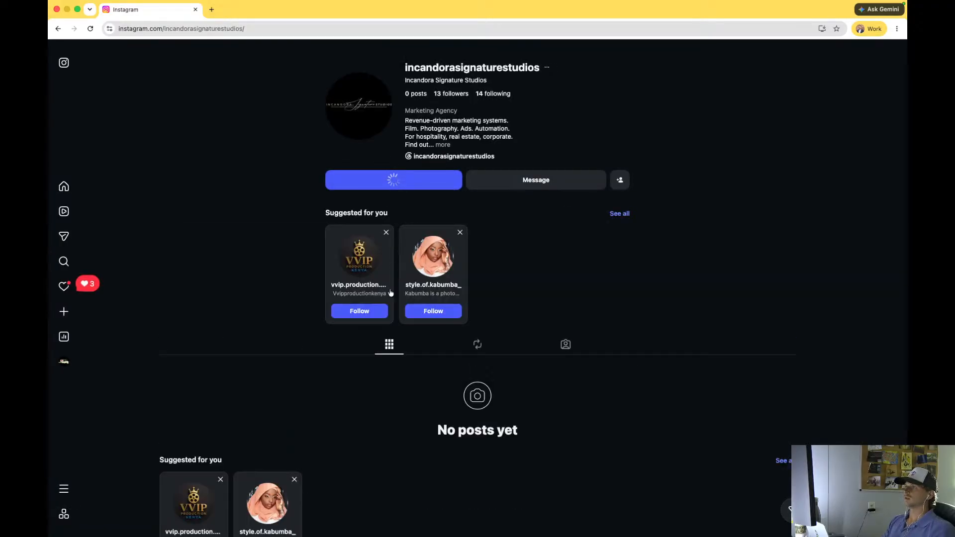
pyautogui.scroll(-1, 512, 246)
pyautogui.scroll(1, 504, 214)
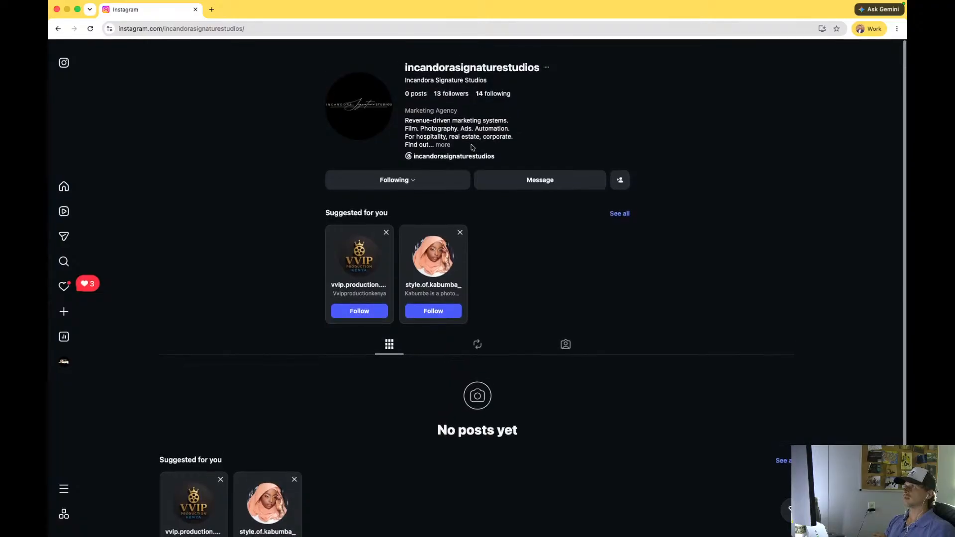
pyautogui.scroll(-3, 457, 194)
pyautogui.scroll(3, 464, 223)
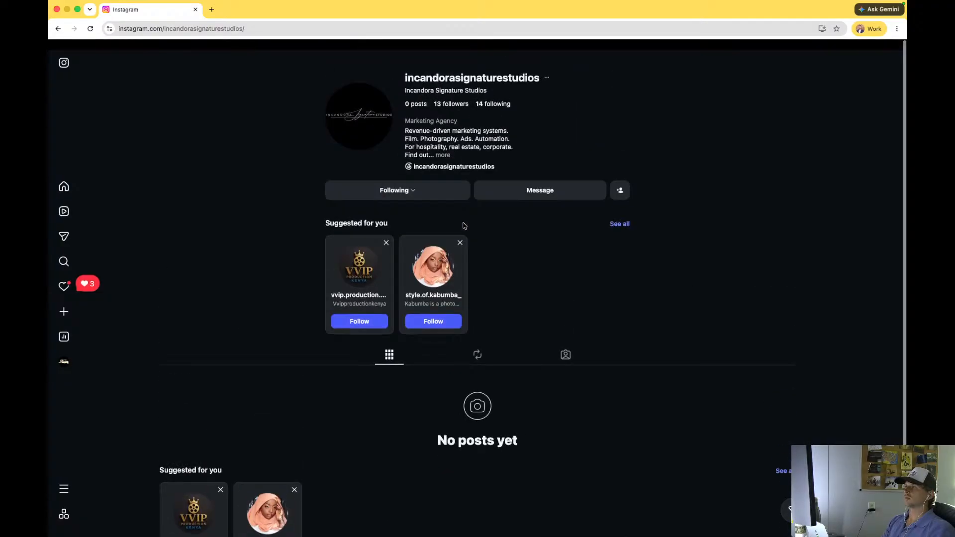
# - Send the copied link to Incandora Signature Studios as a direct message, and close the chat and the Instagram page
pyautogui.click(528, 184)
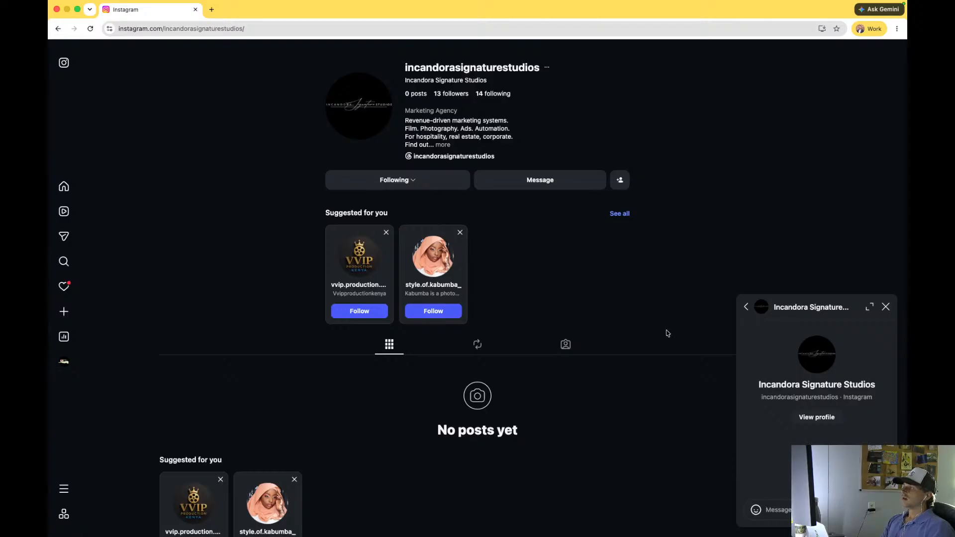
pyautogui.press('super+v')
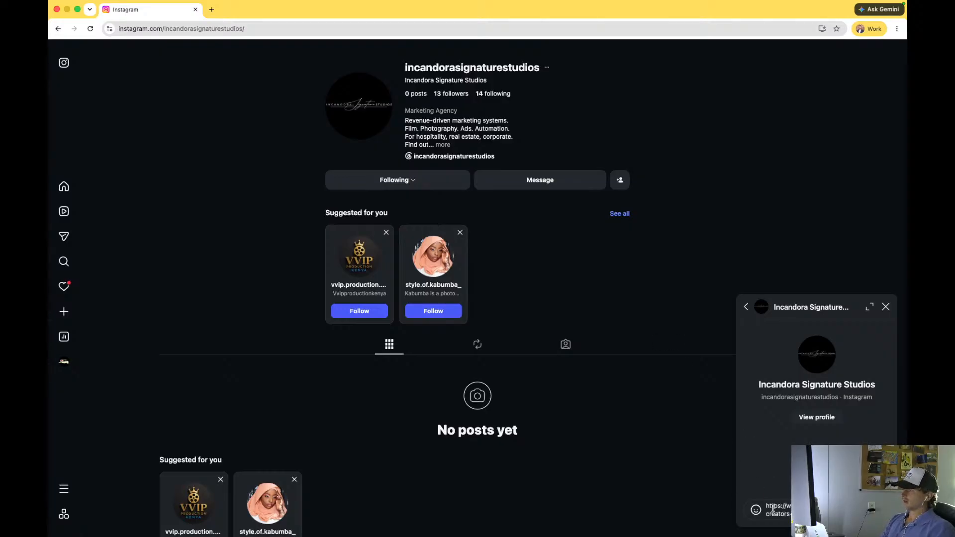
pyautogui.press('Return')
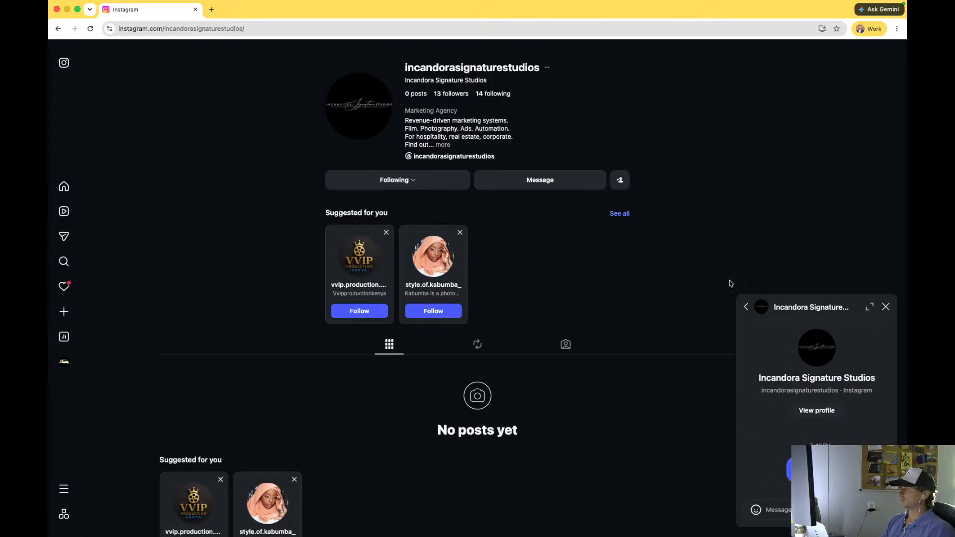
pyautogui.click(885, 310)
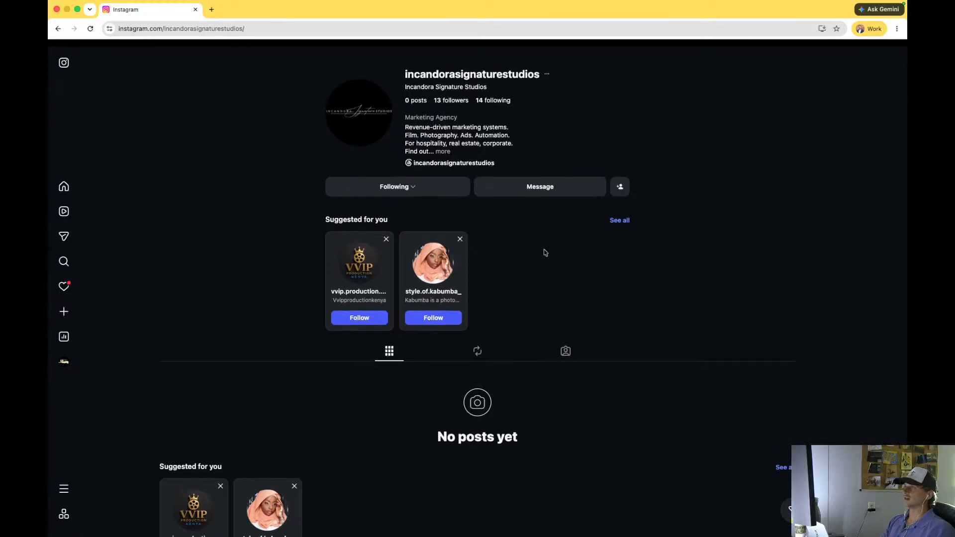
pyautogui.click(200, 10)
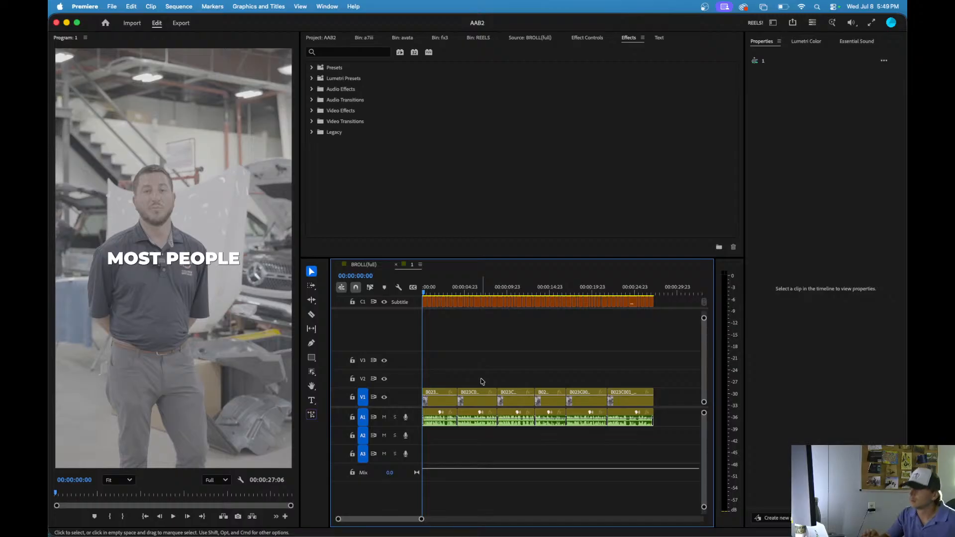
# - In Premiere Pro, play the captioned sequence from its start and ripple-trim the second clip's beginning at about 00:00:04:04, continuing playback to check the cut
pyautogui.press('space')
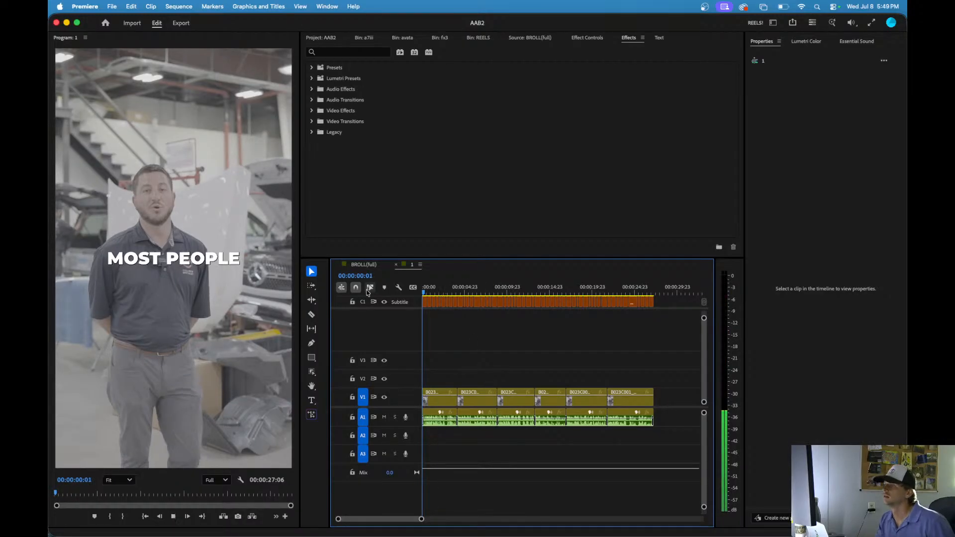
pyautogui.press('space')
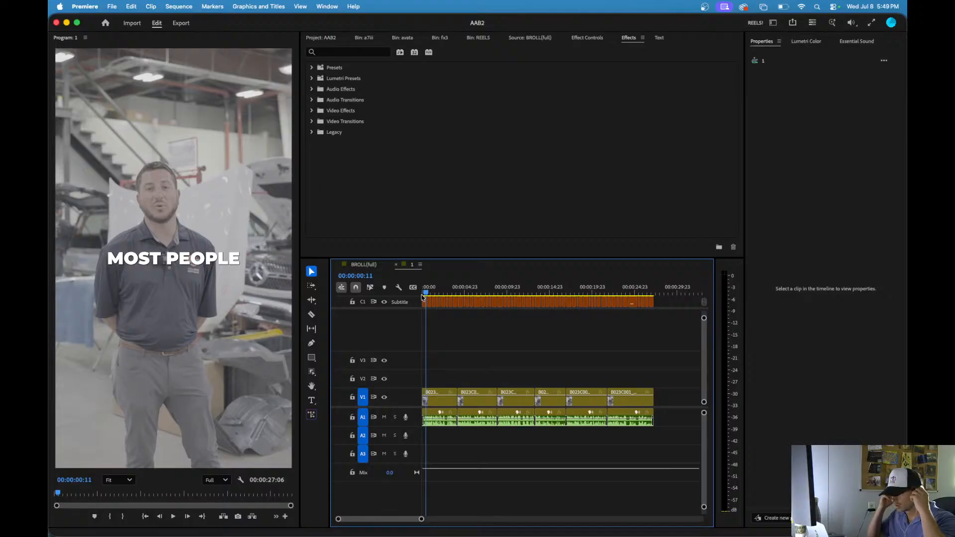
pyautogui.press('space')
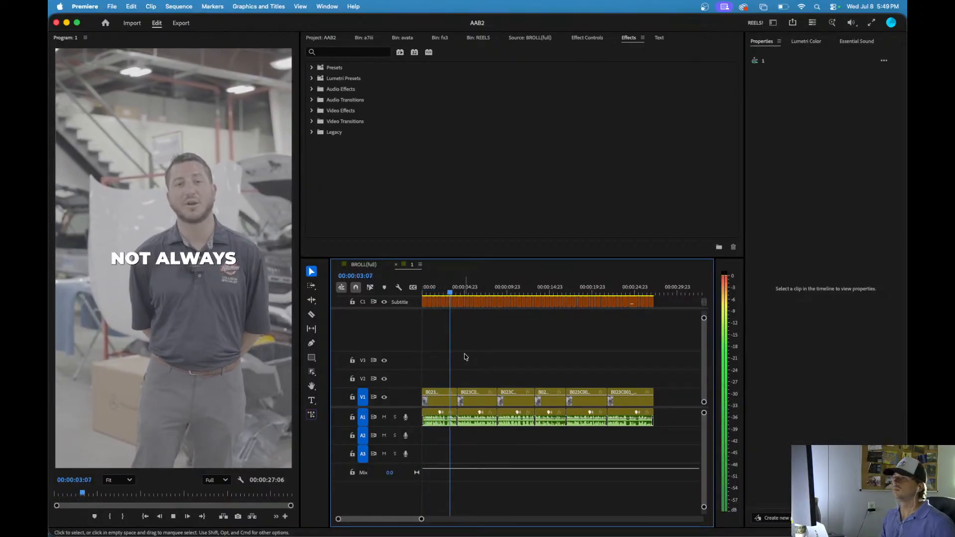
pyautogui.press('=')
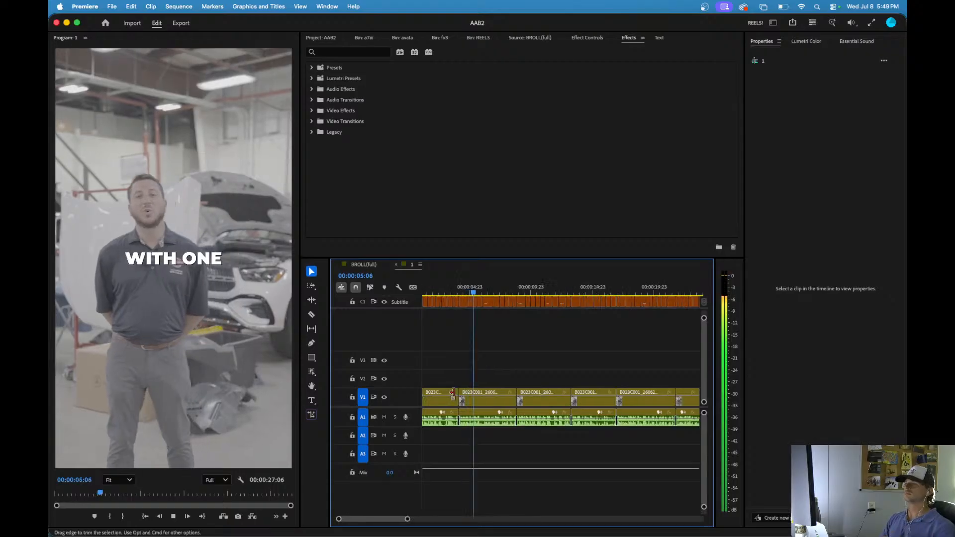
pyautogui.press('space')
pyautogui.scroll(5, 470, 368)
pyautogui.hscroll(-1, 465, 359)
pyautogui.moveTo(481, 294); pyautogui.dragTo(489, 294)
pyautogui.press('q')
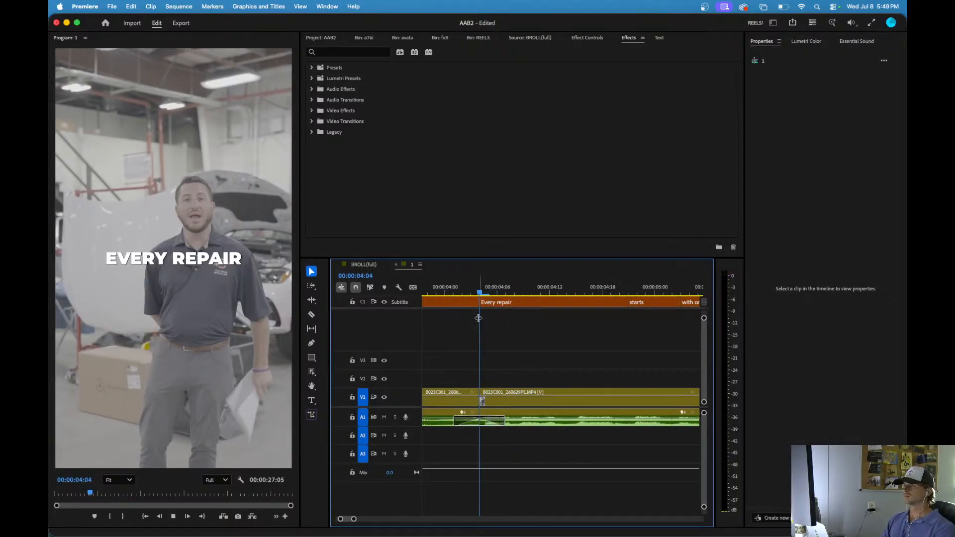
pyautogui.press('space')
pyautogui.scroll(-5, 478, 326)
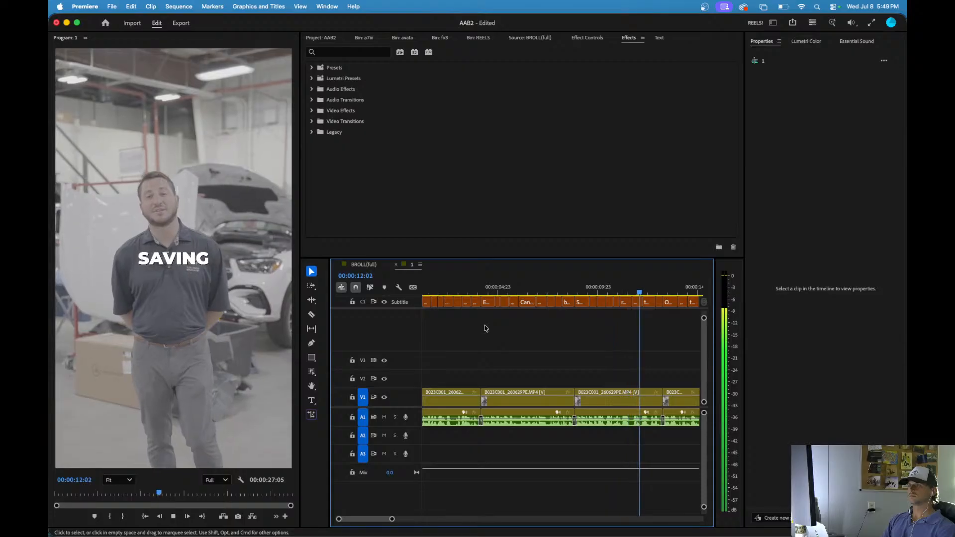
# - Play the captioned sequence through to its end, recheck the opening at the start, and save the project
pyautogui.press('\\')
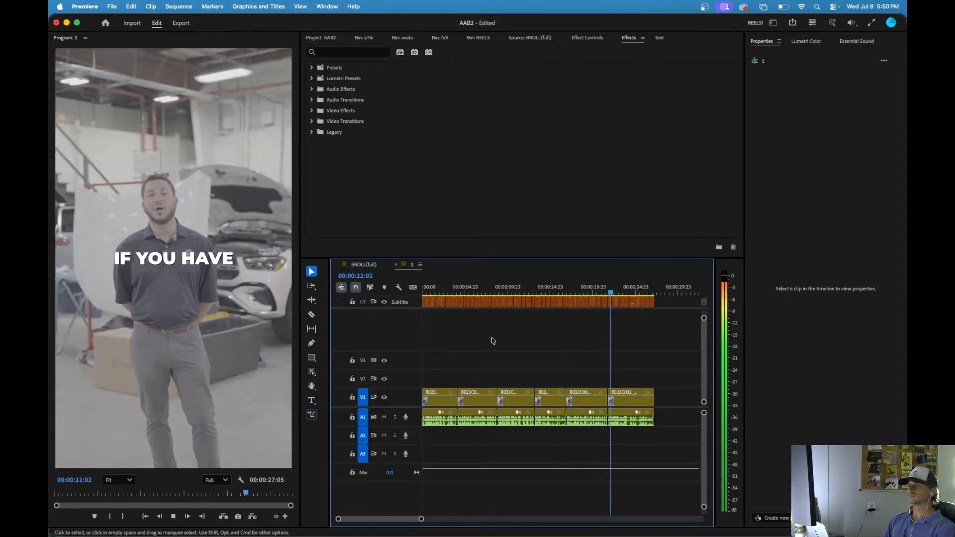
pyautogui.press('-')
pyautogui.press('-')
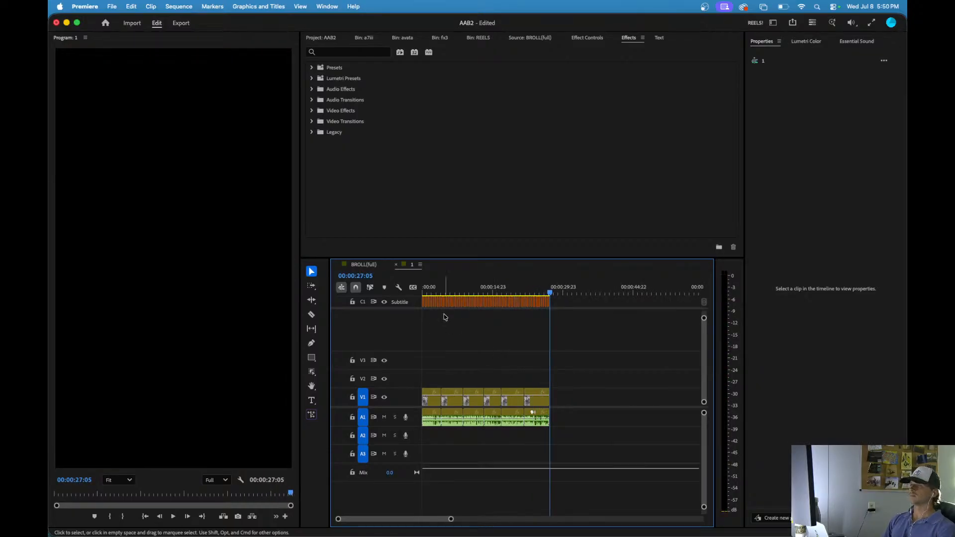
pyautogui.press('Home')
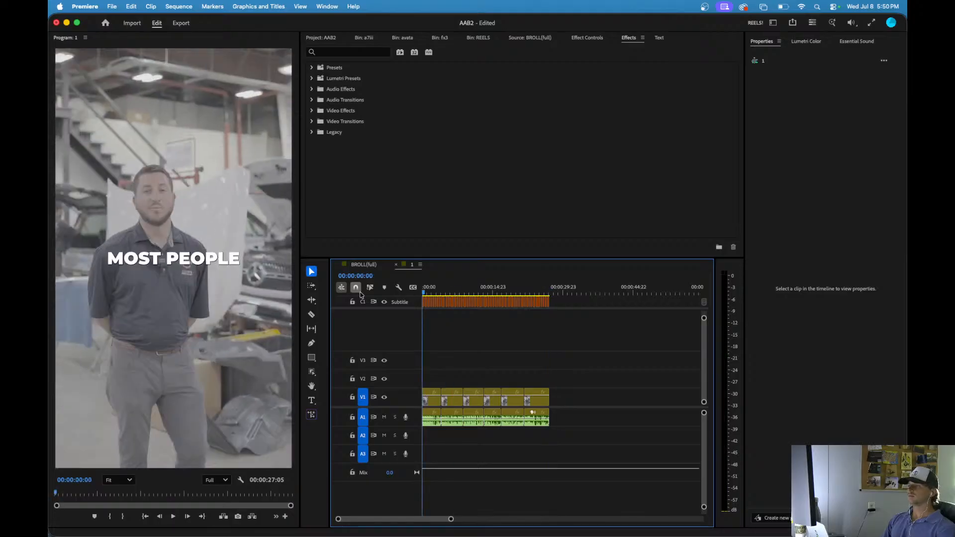
pyautogui.press('space')
pyautogui.press('space')
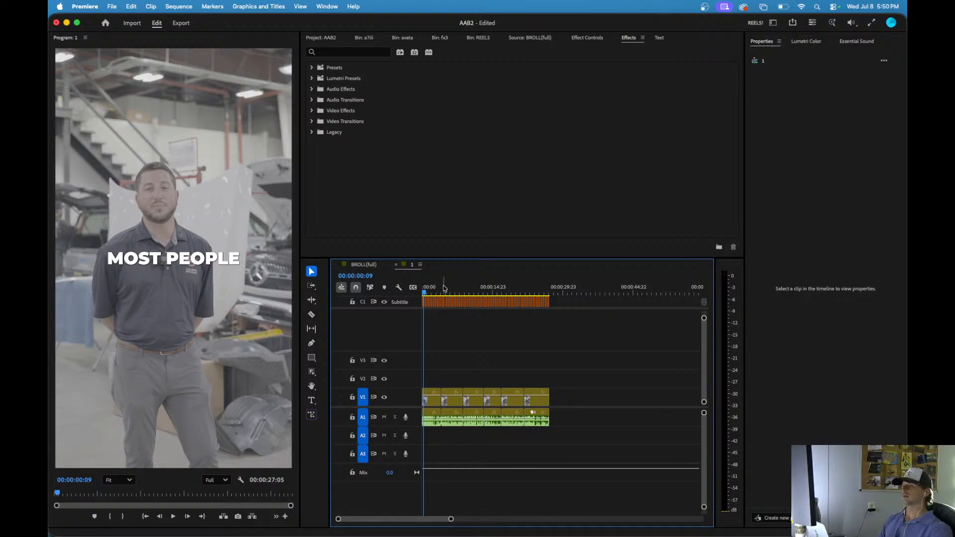
pyautogui.moveTo(436, 290); pyautogui.dragTo(418, 298)
pyautogui.press('space')
pyautogui.press('space')
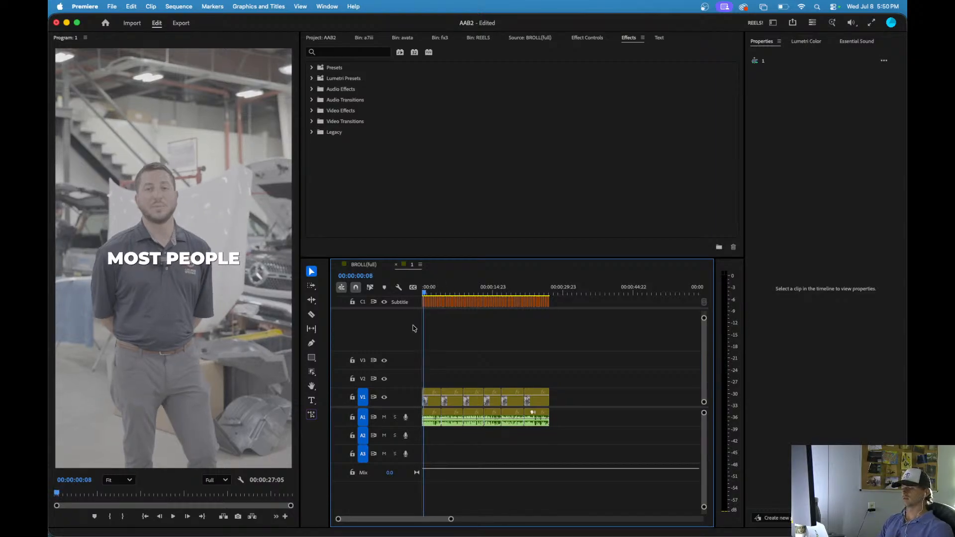
pyautogui.press('super+s')
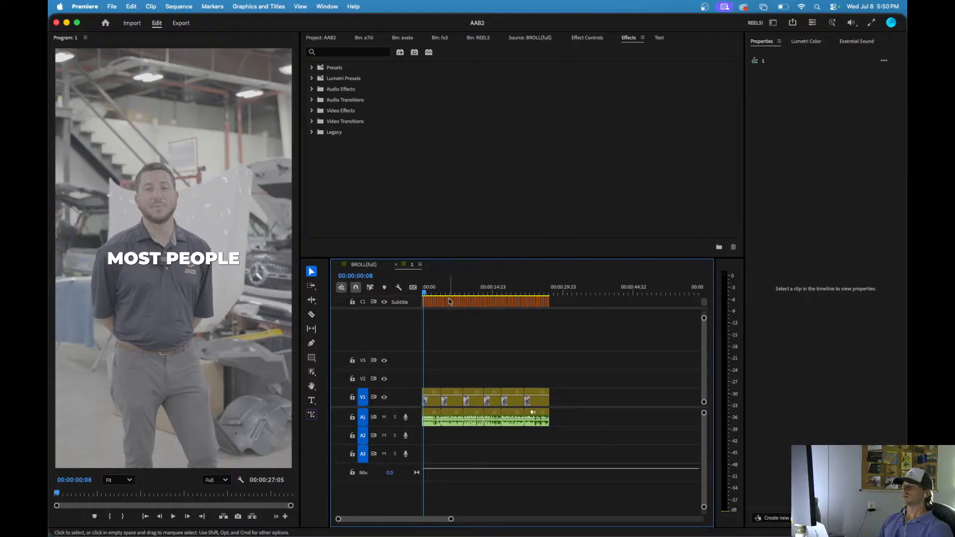
# - Mark the sequence's In point at its start and its Out point at the end of the last clip, around 00:00:27:05
pyautogui.press('Home')
pyautogui.press('=')
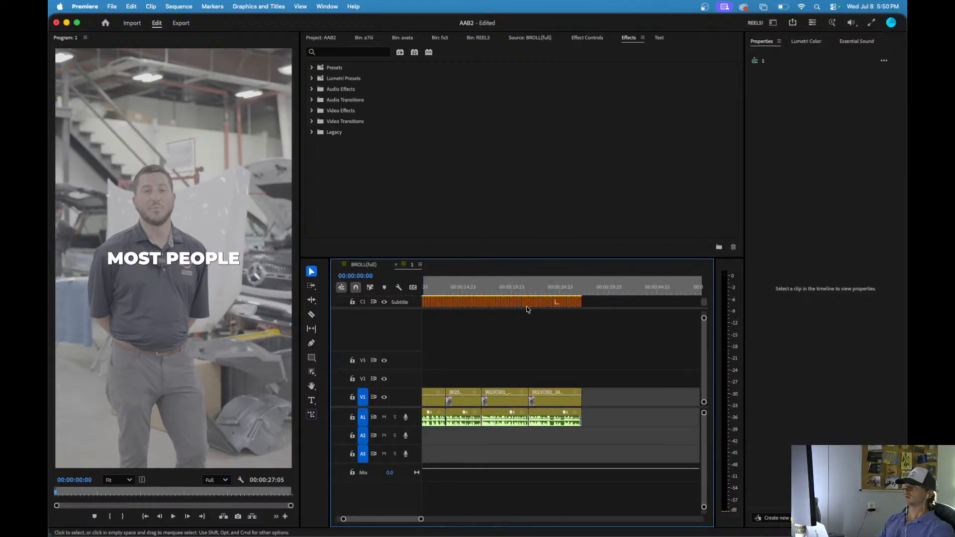
pyautogui.click(567, 287)
pyautogui.press('End')
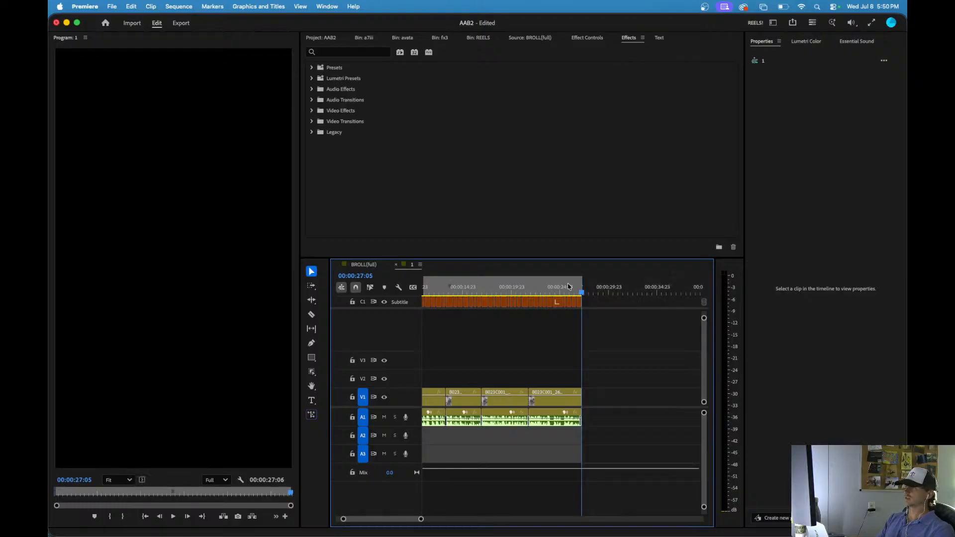
pyautogui.press('=')
pyautogui.press('=')
pyautogui.press('=')
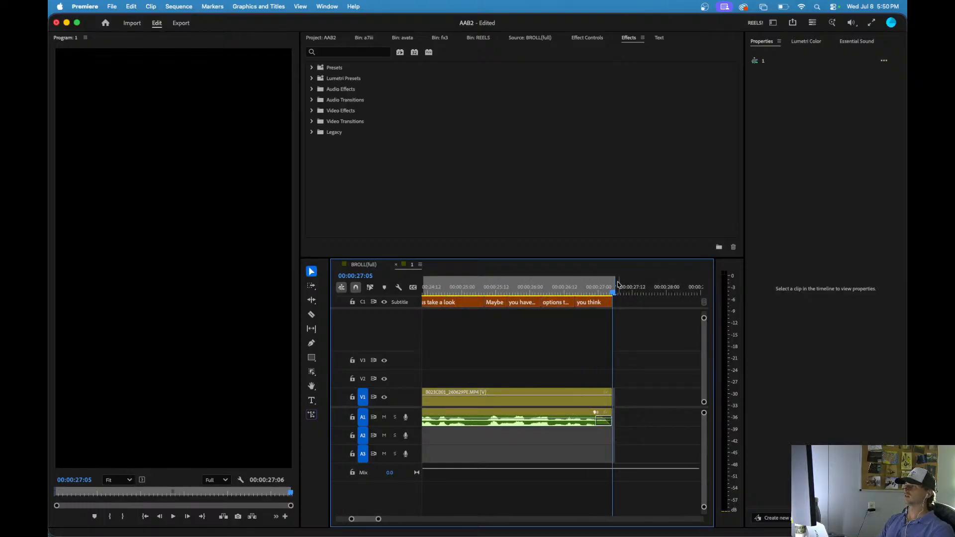
pyautogui.moveTo(616, 282); pyautogui.dragTo(611, 284)
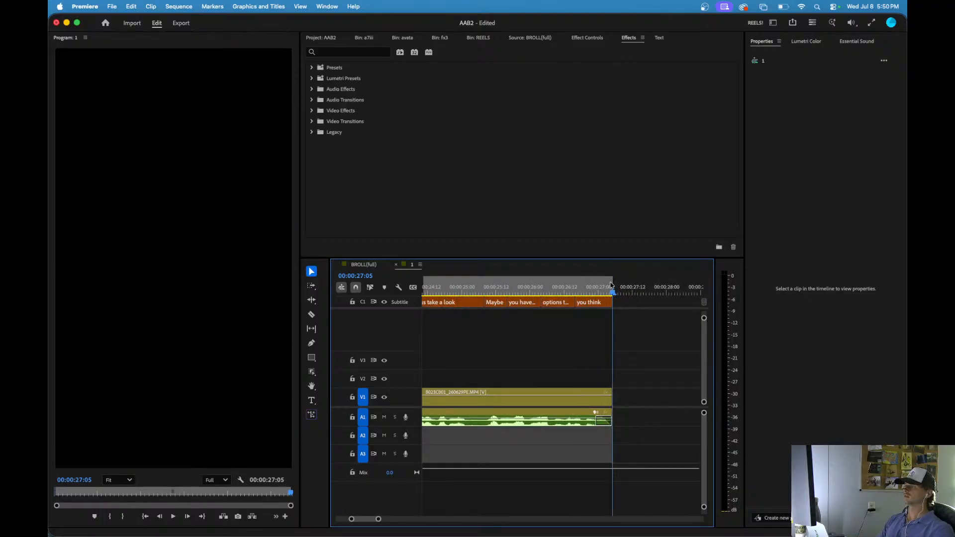
# - Open the export settings for the marked sequence and change the output format to MP3
pyautogui.click(180, 23)
pyautogui.click(277, 125)
pyautogui.click(274, 198)
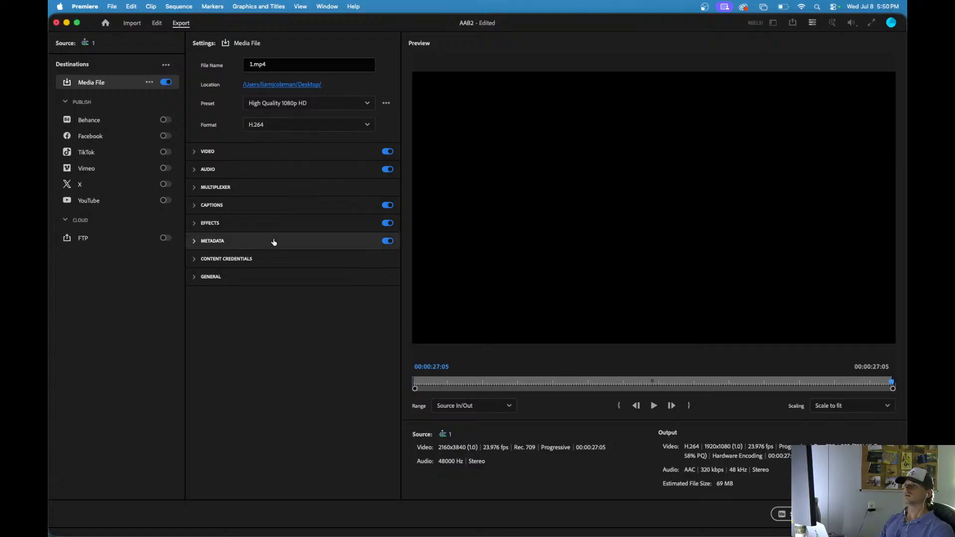
pyautogui.click(293, 126)
pyautogui.scroll(-4, 283, 190)
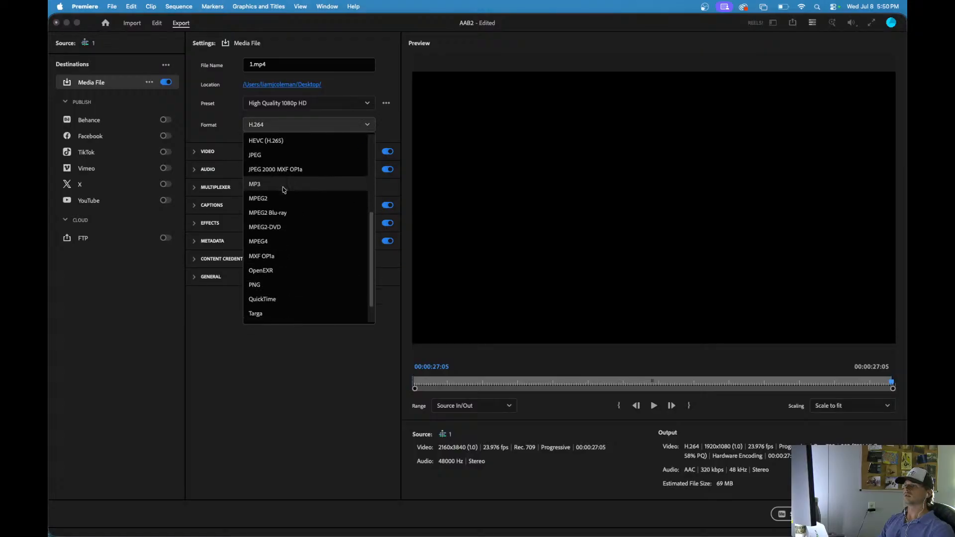
pyautogui.click(269, 186)
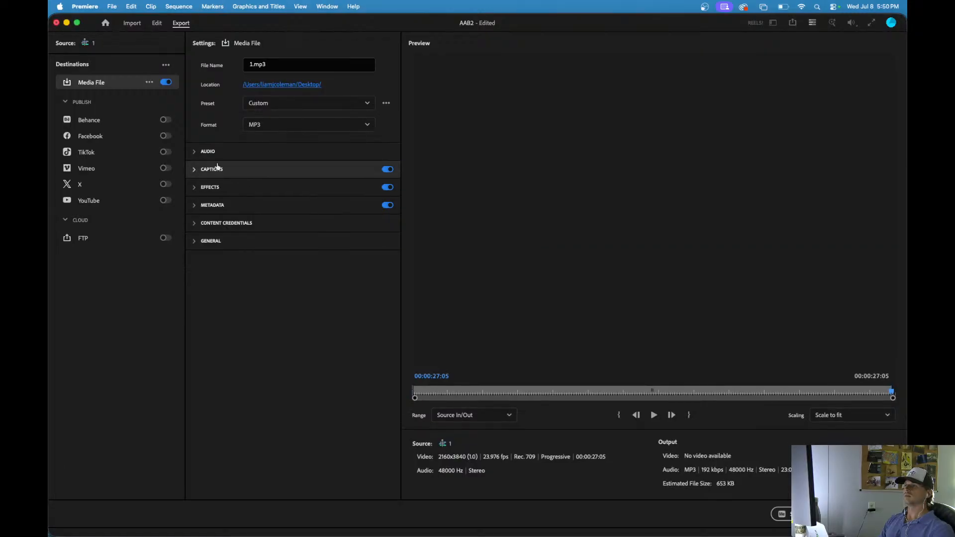
# - Set the audio bitrate to 320 kbps and export the sequence as 1.mp3 to the Desktop
pyautogui.click(201, 152)
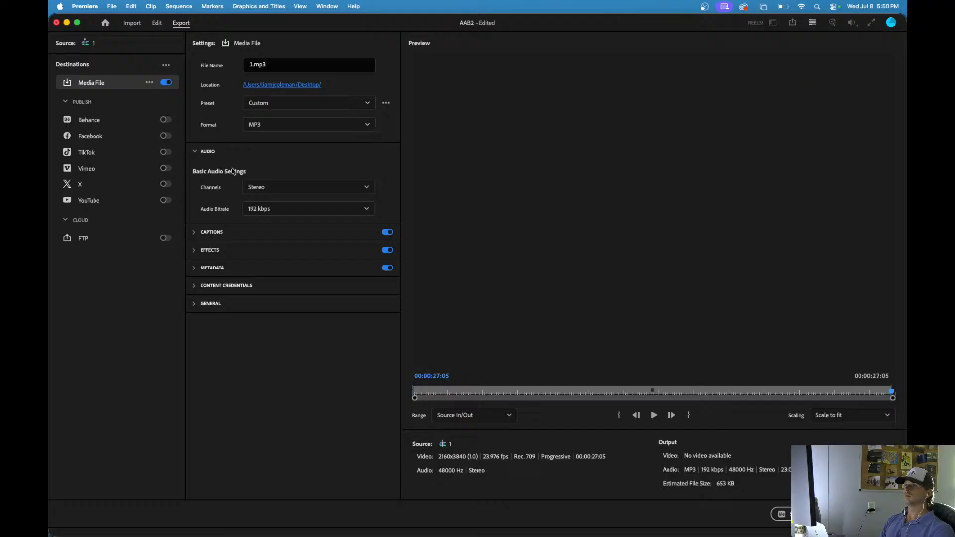
pyautogui.click(258, 208)
pyautogui.scroll(-3, 264, 269)
pyautogui.click(258, 305)
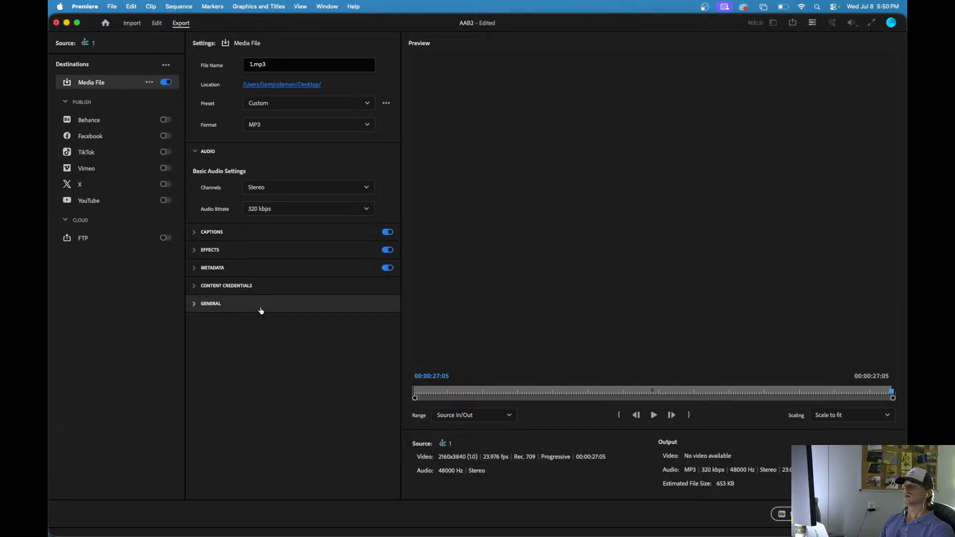
pyautogui.click(200, 152)
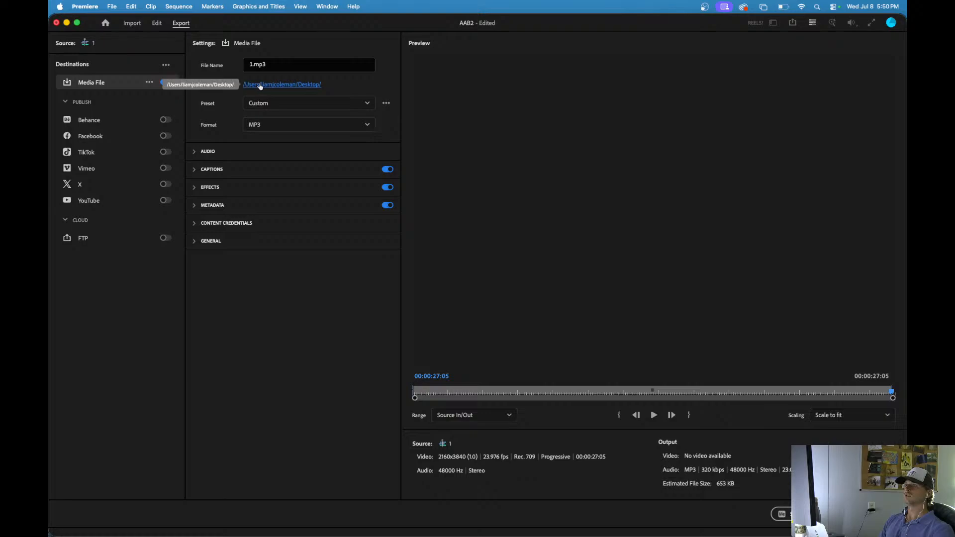
pyautogui.click(874, 514)
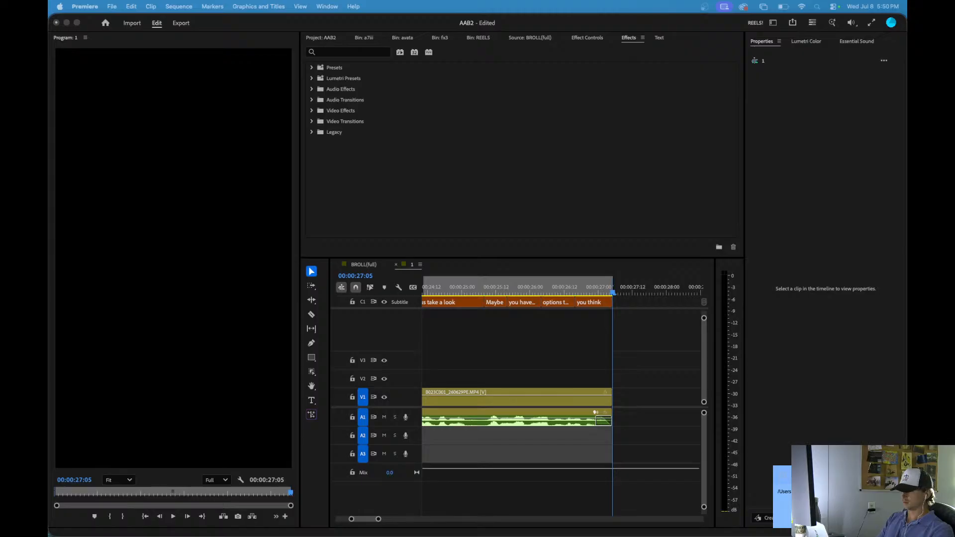
# - Switch to Chrome's "adobe podcast enhance" results, look over the Enhance Speech for video guide, and return to the results
pyautogui.moveTo(527, 536); pyautogui.dragTo(322, 68)
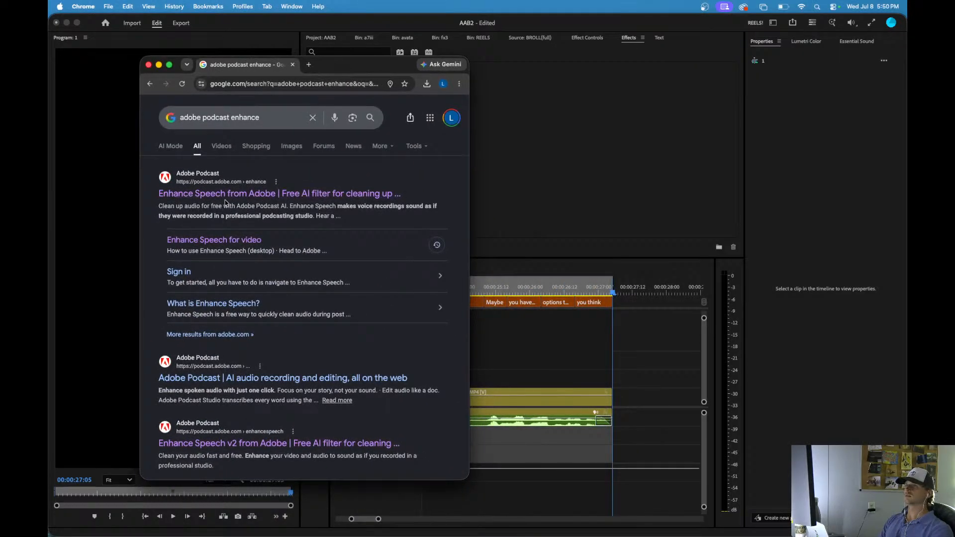
pyautogui.click(233, 239)
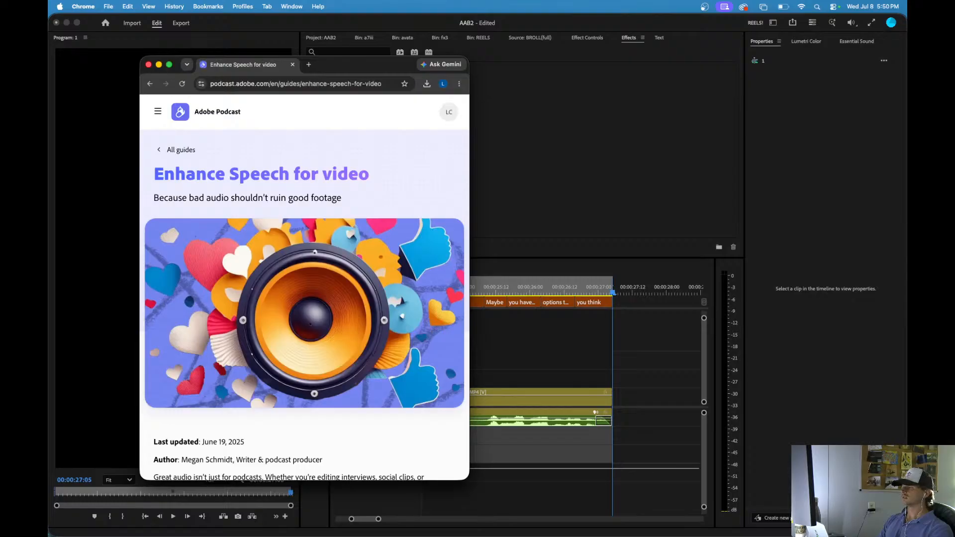
pyautogui.scroll(-5, 407, 282)
pyautogui.scroll(5, 378, 259)
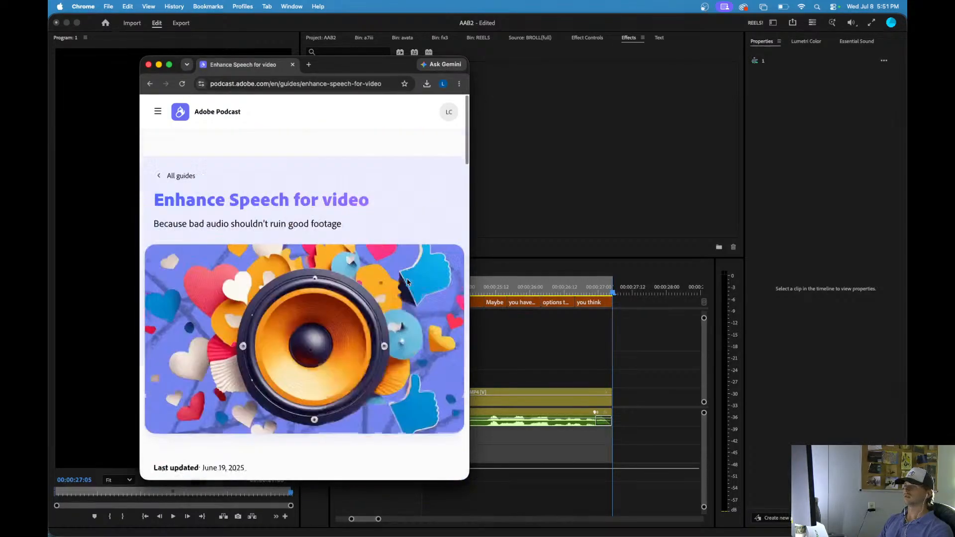
pyautogui.click(151, 85)
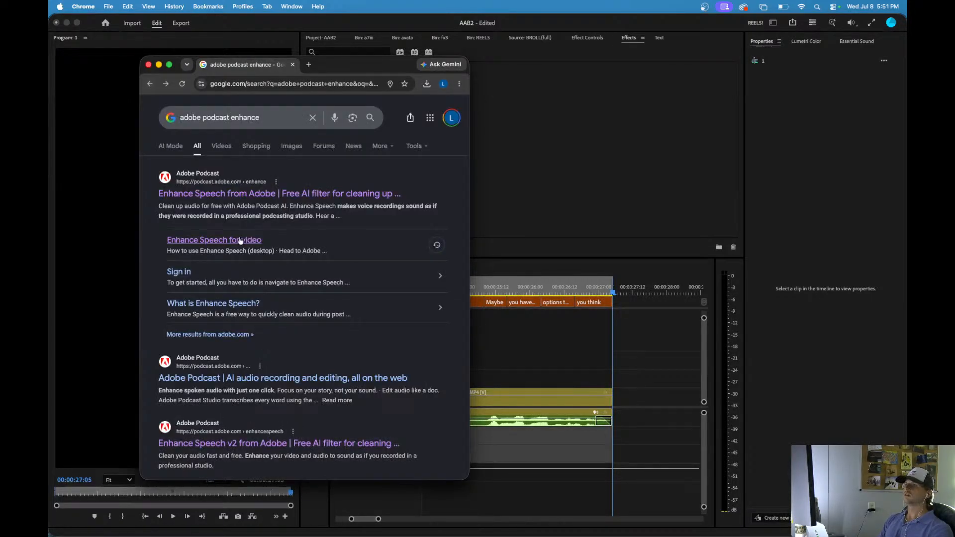
# - Open Adobe Podcast's Enhance Speech page in a larger browser window and upload the exported 1.mp3 for enhancement
pyautogui.click(230, 195)
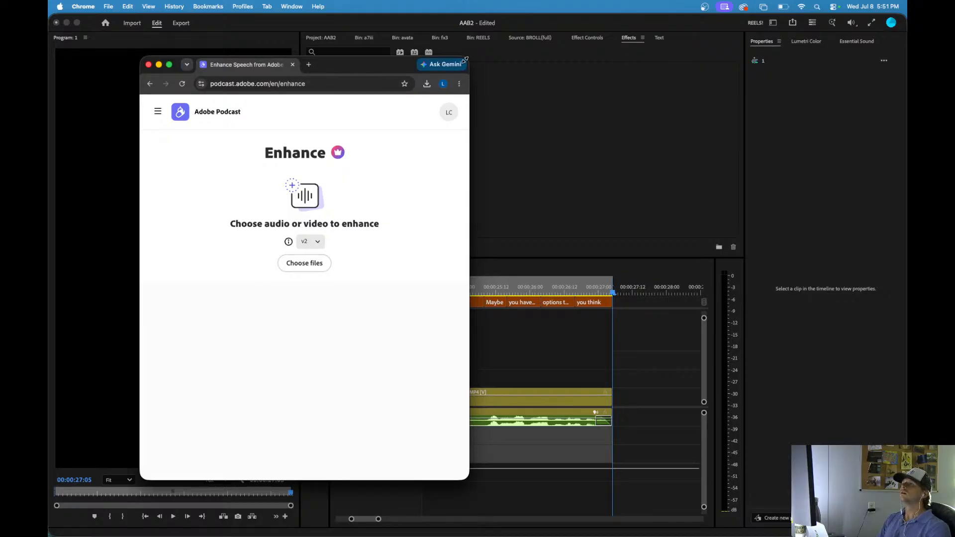
pyautogui.moveTo(464, 58); pyautogui.dragTo(653, 42)
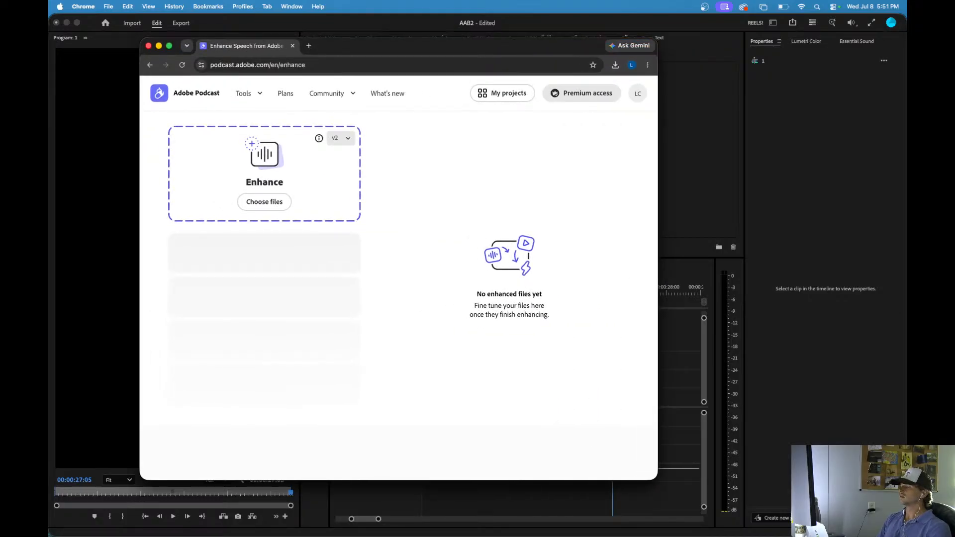
pyautogui.moveTo(653, 530); pyautogui.dragTo(346, 256)
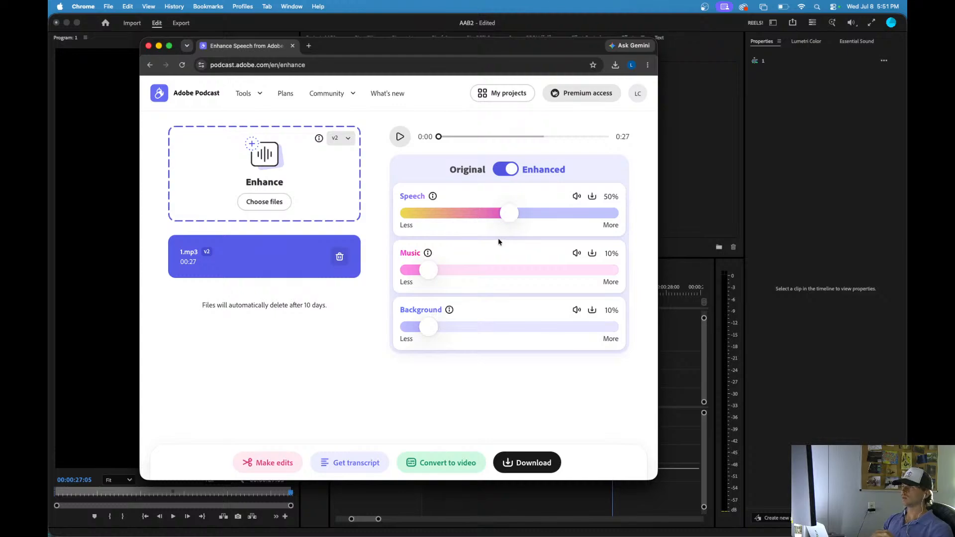
# - Play the enhanced audio and try different levels, bringing Speech to 43% and Background to 33%
pyautogui.click(400, 136)
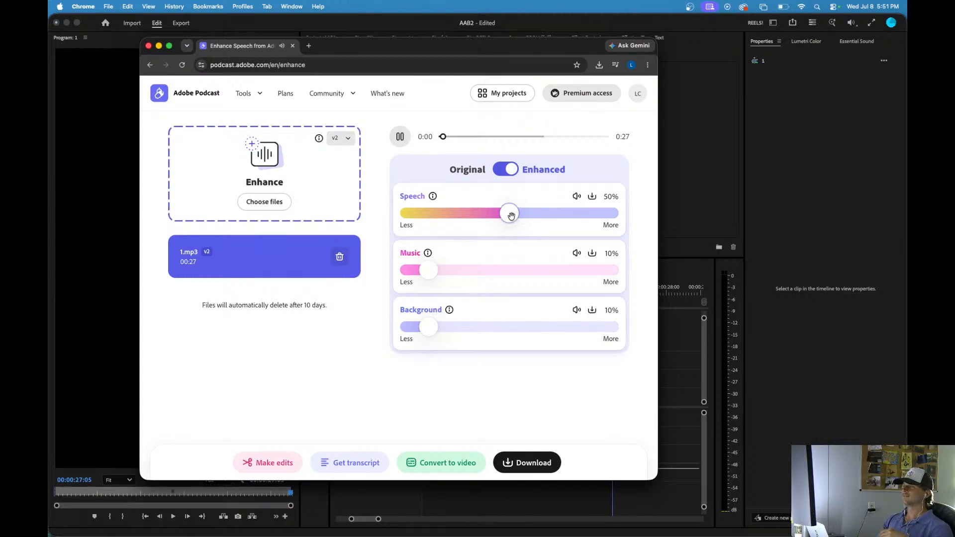
pyautogui.moveTo(428, 326); pyautogui.dragTo(395, 322)
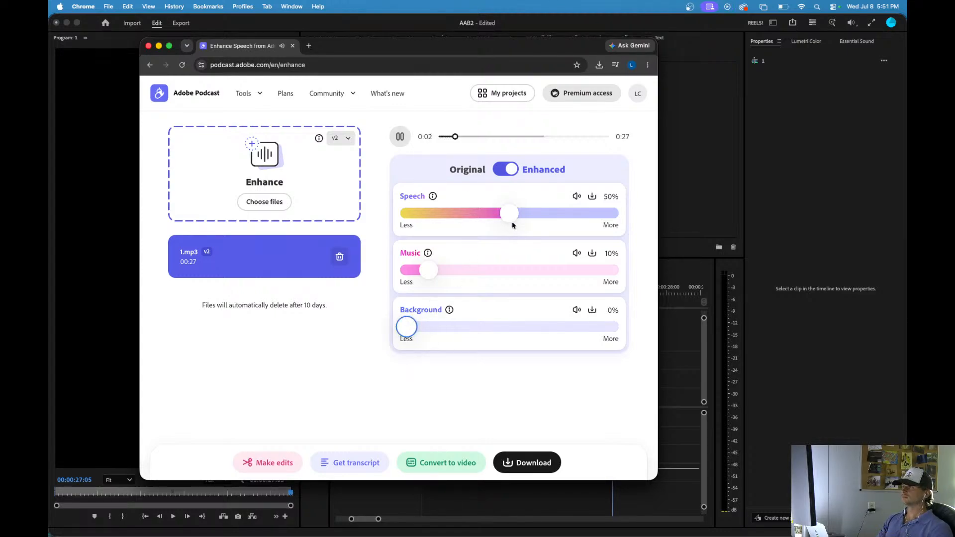
pyautogui.moveTo(512, 225); pyautogui.dragTo(457, 214)
pyautogui.moveTo(410, 329); pyautogui.dragTo(502, 333)
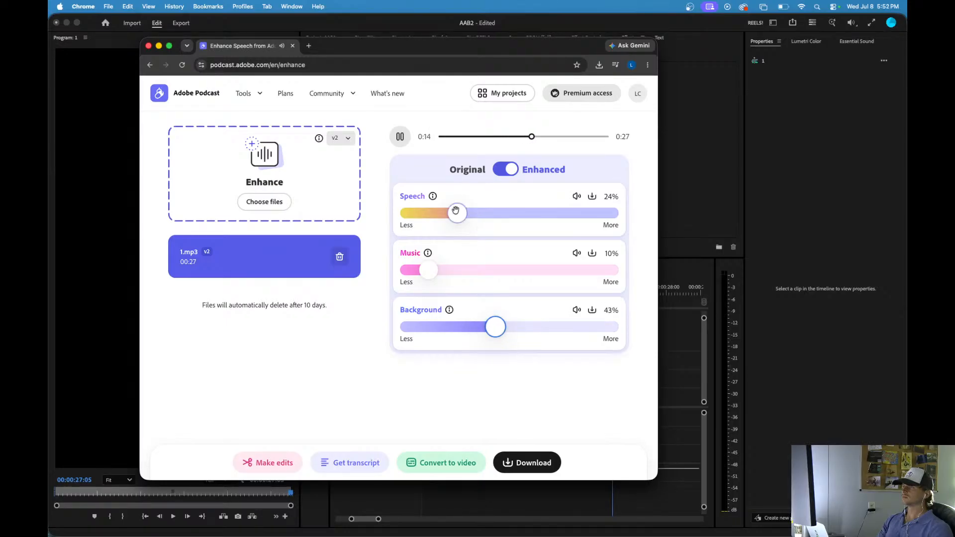
pyautogui.moveTo(457, 214); pyautogui.dragTo(500, 228)
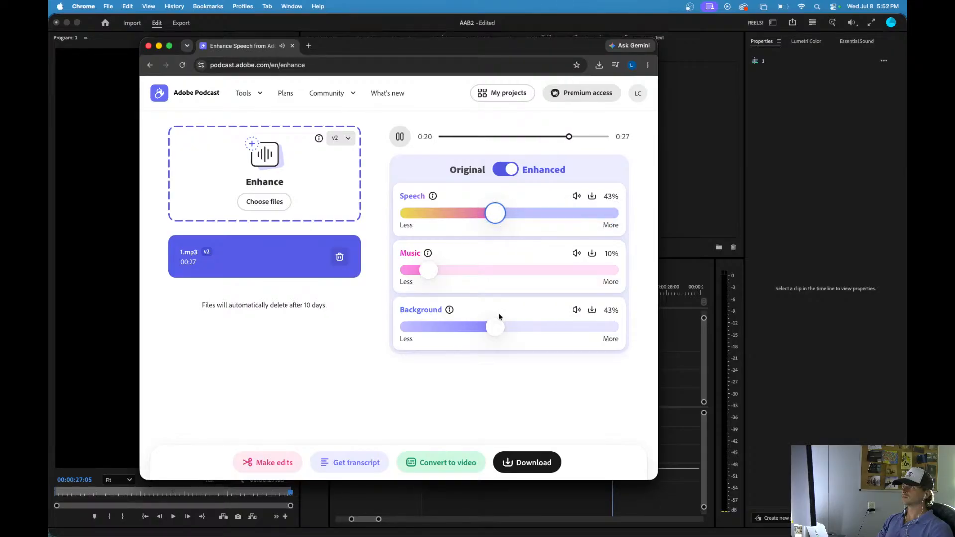
pyautogui.moveTo(496, 325); pyautogui.dragTo(474, 324)
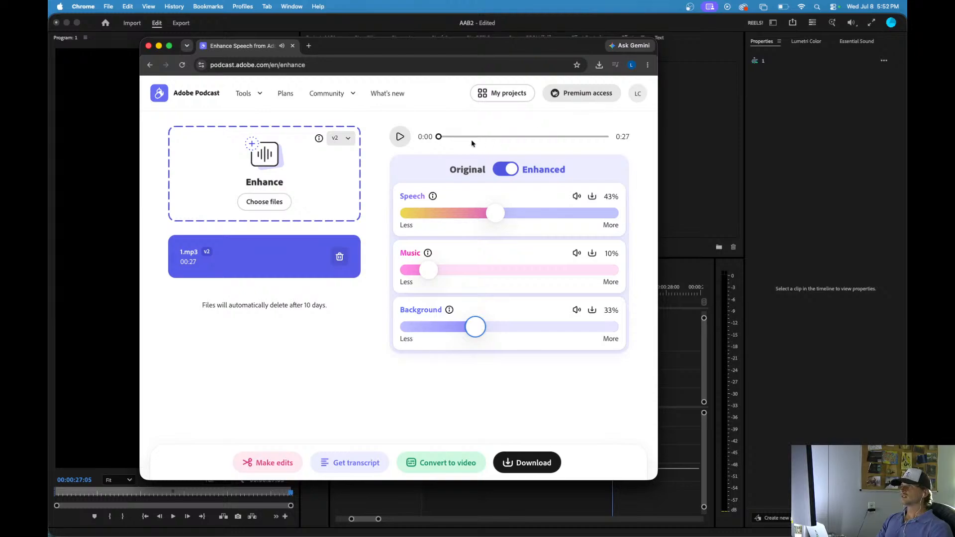
# - Replay the enhanced audio from its start and compare it with the original by switching between the two versions
pyautogui.click(400, 136)
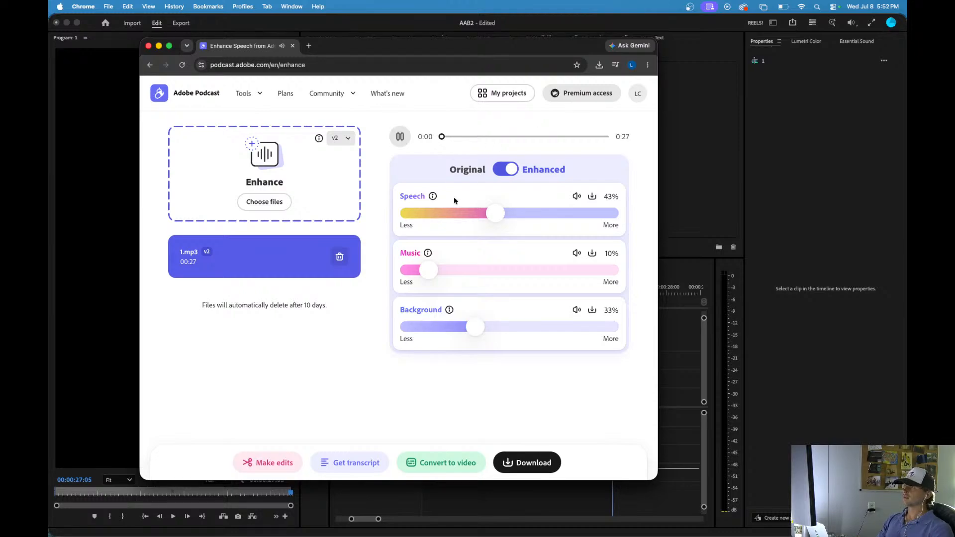
pyautogui.click(501, 169)
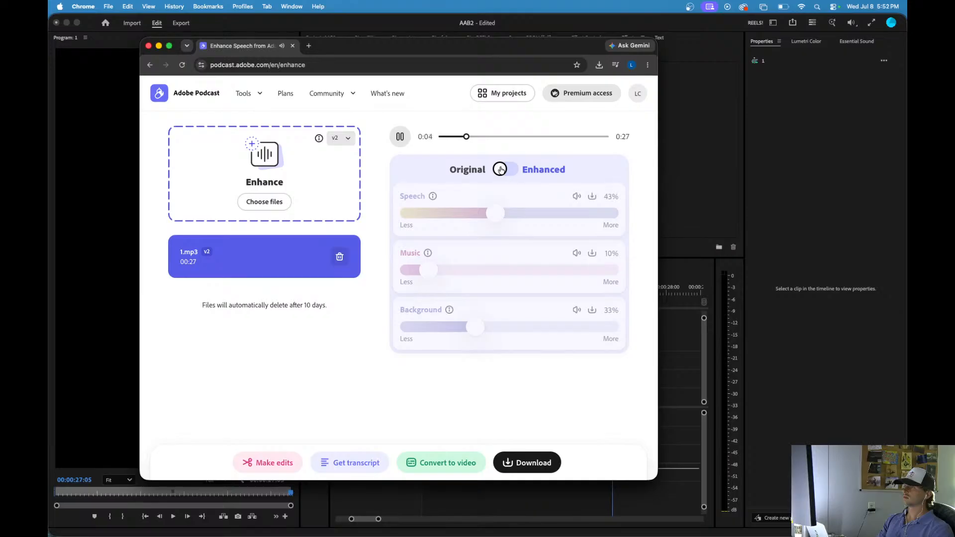
pyautogui.click(500, 169)
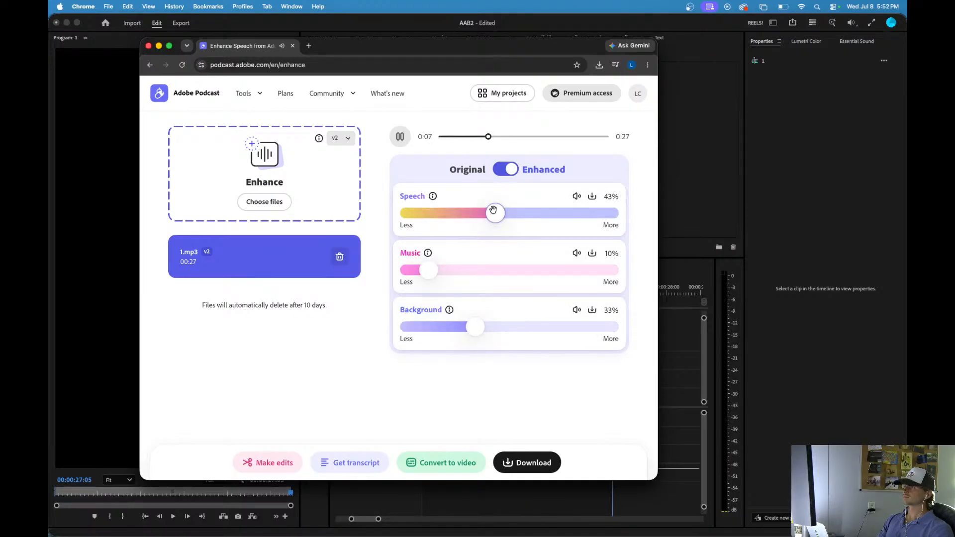
pyautogui.click(502, 169)
pyautogui.click(503, 169)
# - Raise the Speech level to 65% and reduce the Background level to 15% while the audio plays
pyautogui.moveTo(501, 207); pyautogui.dragTo(540, 214)
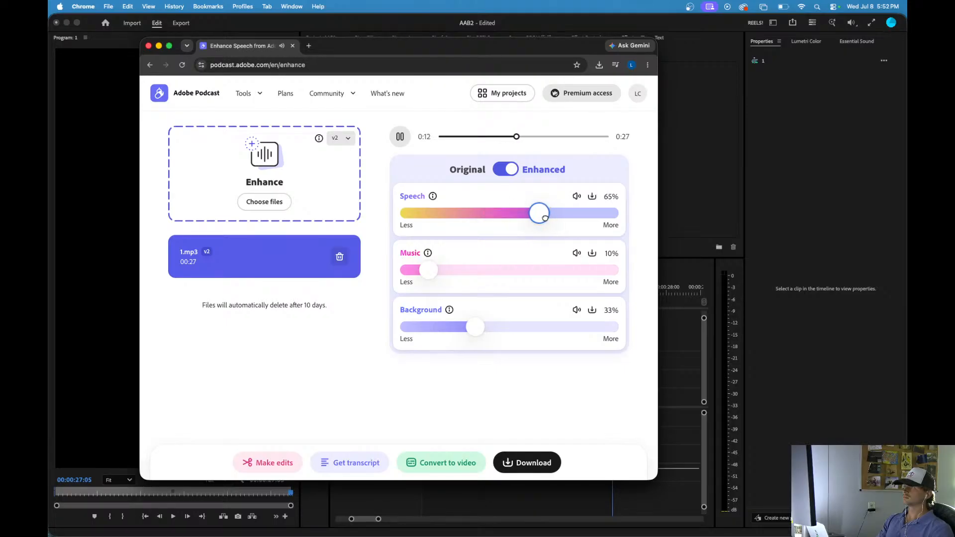
pyautogui.moveTo(474, 327); pyautogui.dragTo(451, 327)
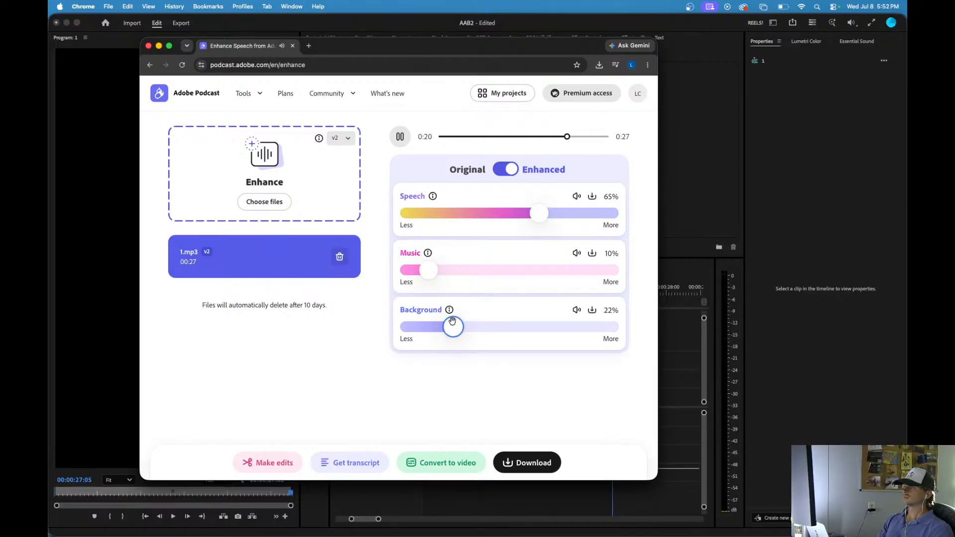
pyautogui.moveTo(451, 324); pyautogui.dragTo(438, 323)
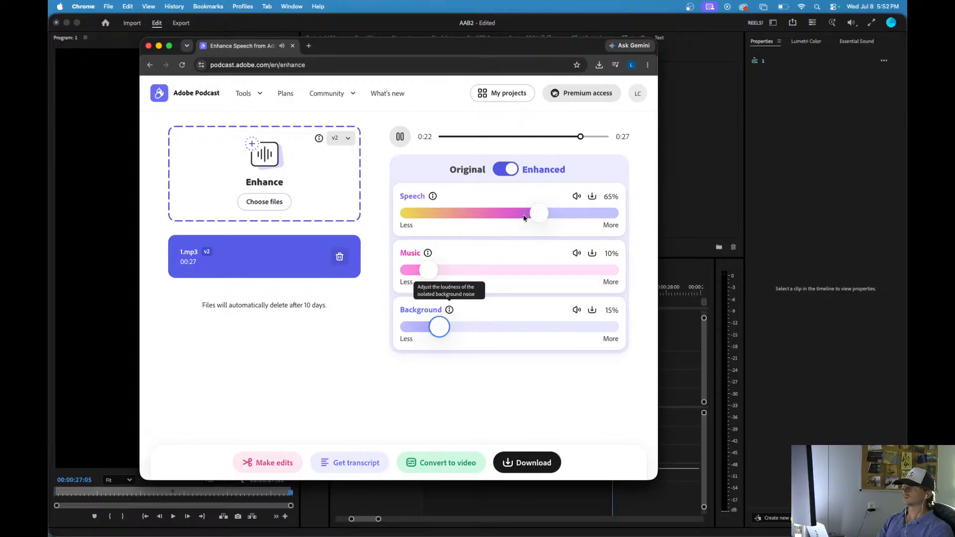
# - Replay the enhanced audio from its start and fine-tune the Speech level to 62%
pyautogui.moveTo(587, 135); pyautogui.dragTo(392, 136)
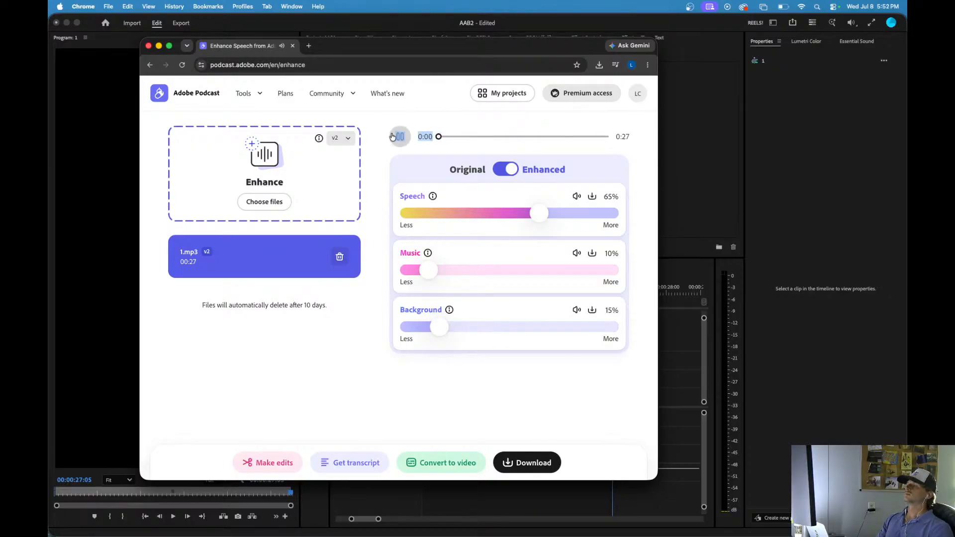
pyautogui.press('XF86AudioRaiseVolume')
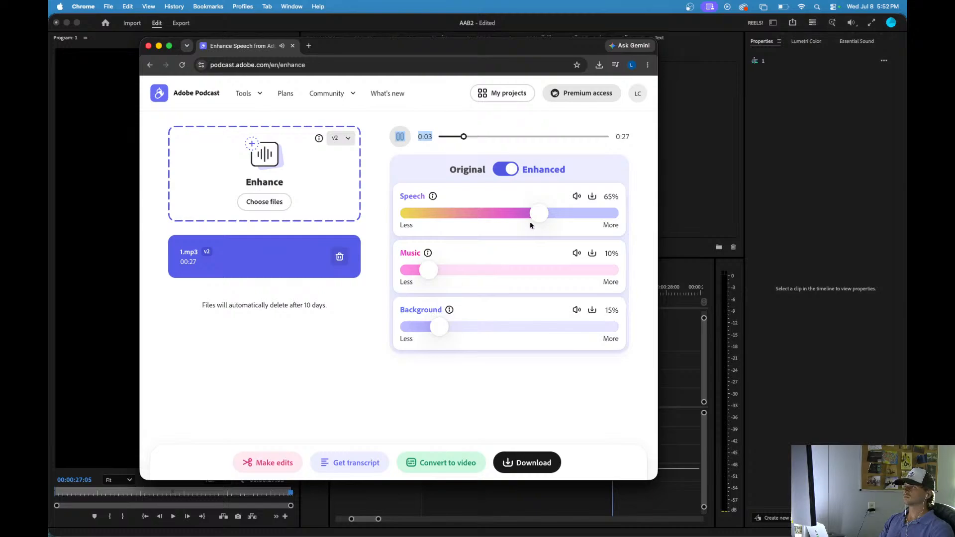
pyautogui.moveTo(539, 214)
pyautogui.mouseDown()
pyautogui.moveTo(601, 225)
pyautogui.moveTo(517, 219)
pyautogui.moveTo(531, 218)
pyautogui.mouseUp()
# - Download the enhanced audio as 1-esv2-62p-bg-15p-music-10p to the Desktop folder
pyautogui.click(534, 462)
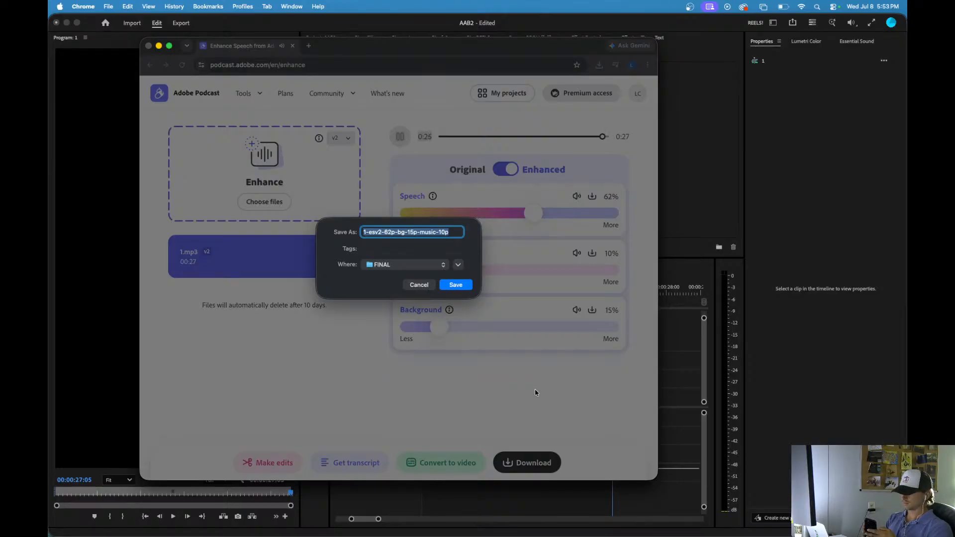
pyautogui.click(444, 266)
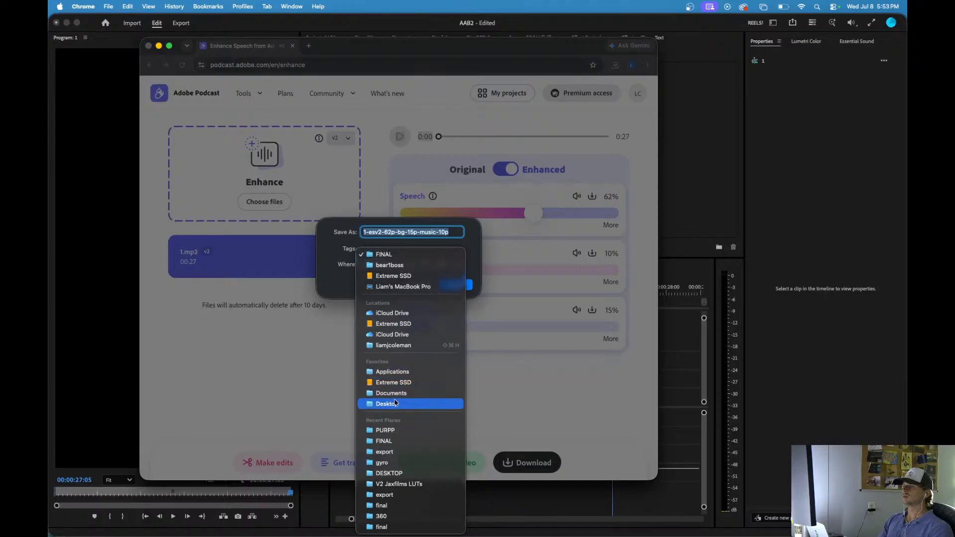
pyautogui.click(450, 404)
pyautogui.click(456, 284)
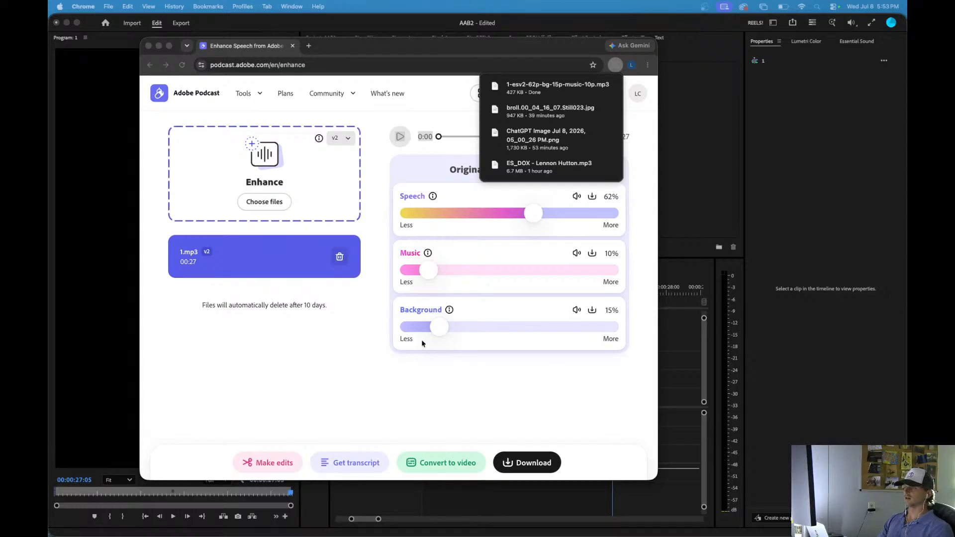
pyautogui.click(619, 64)
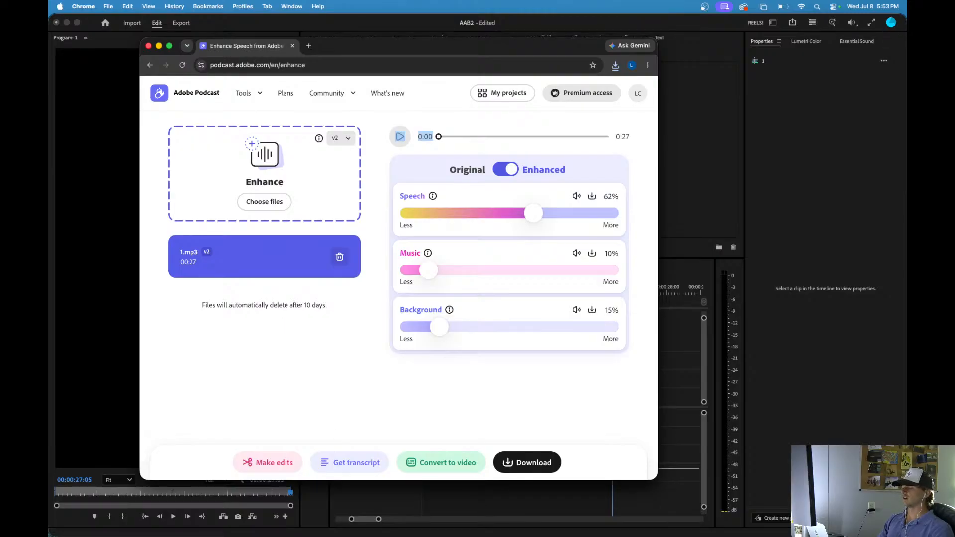
# - Close the browser window, return to Premiere Pro and place the enhanced MP3 on track A2, aligned with the sequence start
pyautogui.click(149, 46)
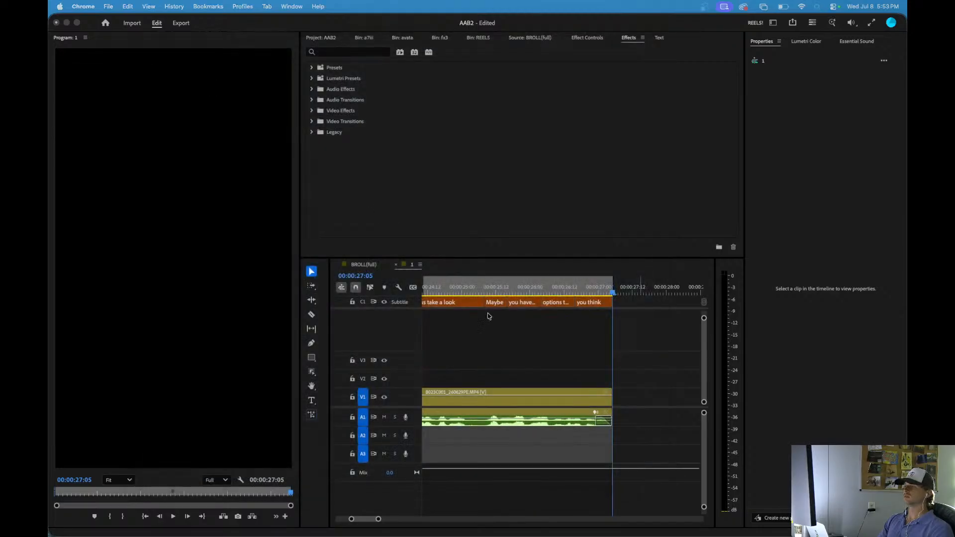
pyautogui.click(486, 339)
pyautogui.scroll(-5, 487, 339)
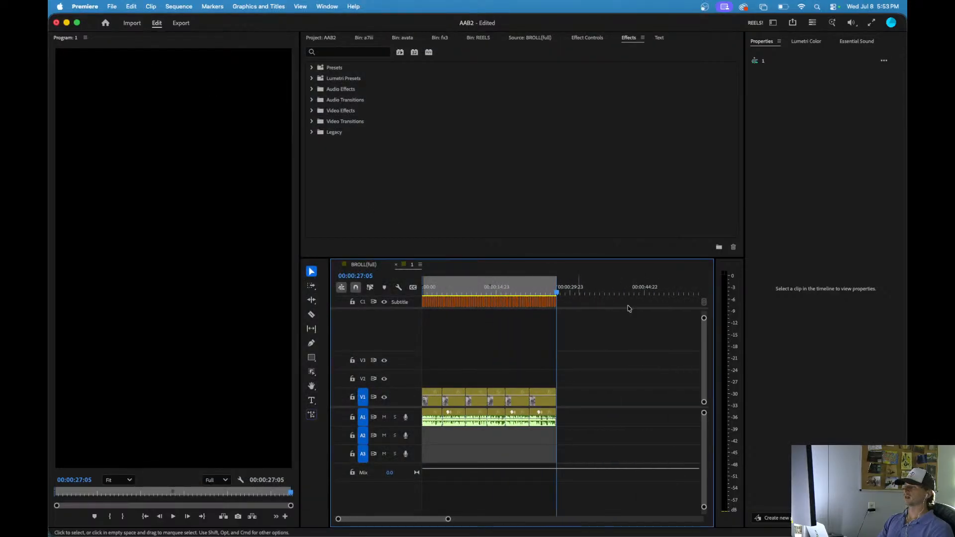
pyautogui.moveTo(906, 207)
pyautogui.mouseDown()
pyautogui.moveTo(770, 207)
pyautogui.moveTo(904, 208)
pyautogui.mouseUp()
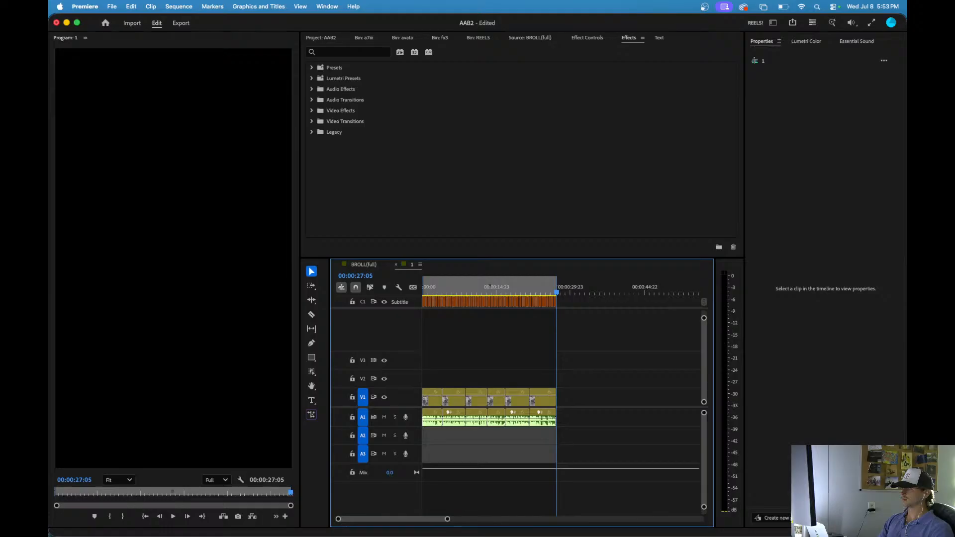
pyautogui.moveTo(626, 526); pyautogui.dragTo(424, 438)
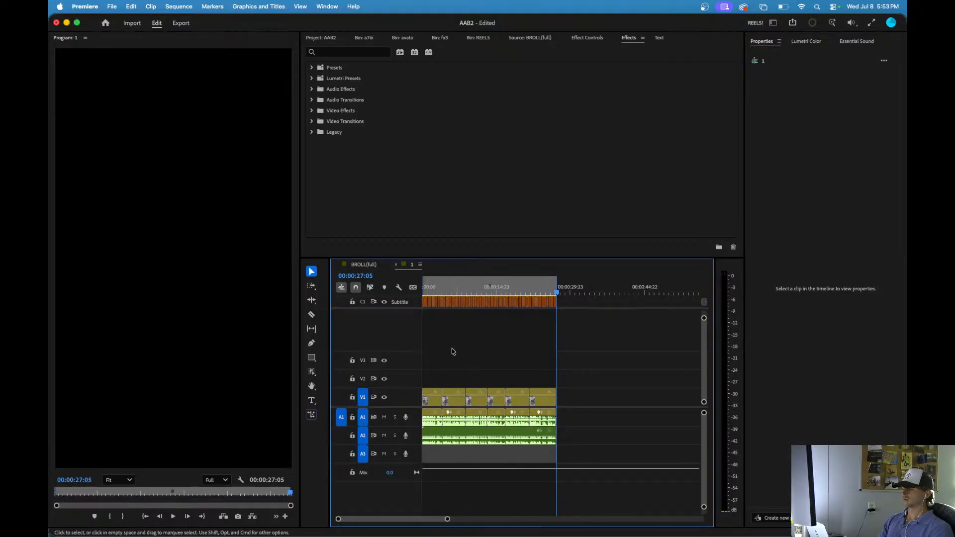
# - Disable all the original audio clips on track A1 and play the sequence with only the enhanced audio
pyautogui.press('space')
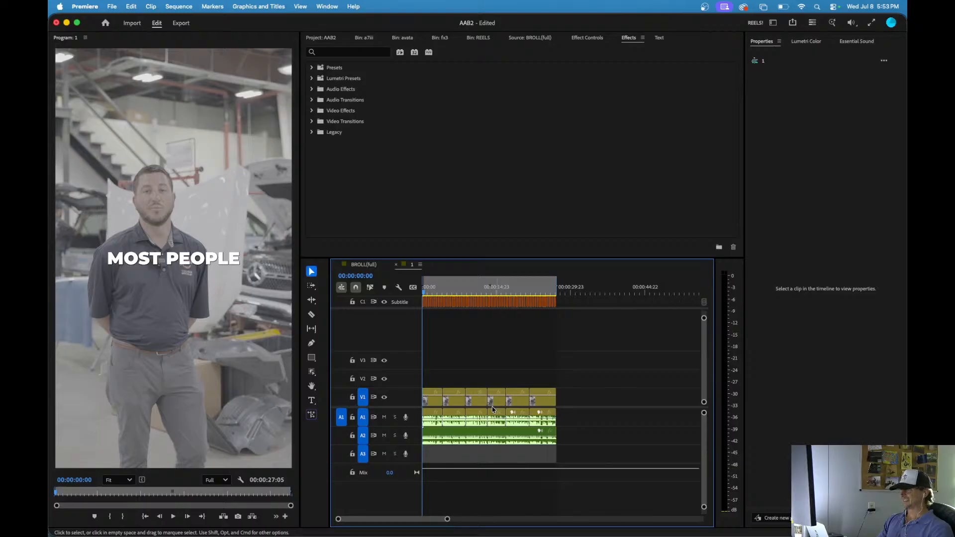
pyautogui.scroll(2, 493, 409)
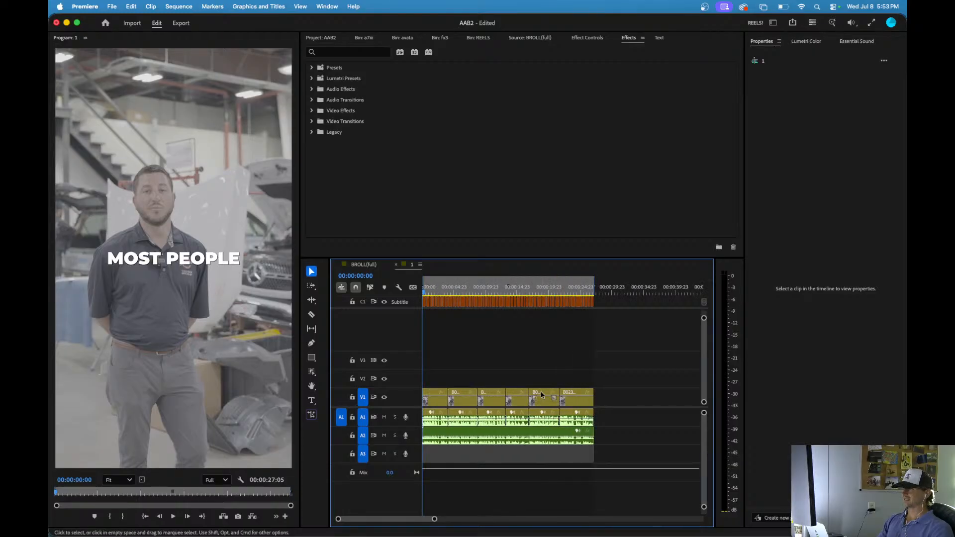
pyautogui.scroll(2, 541, 394)
pyautogui.scroll(-1, 558, 396)
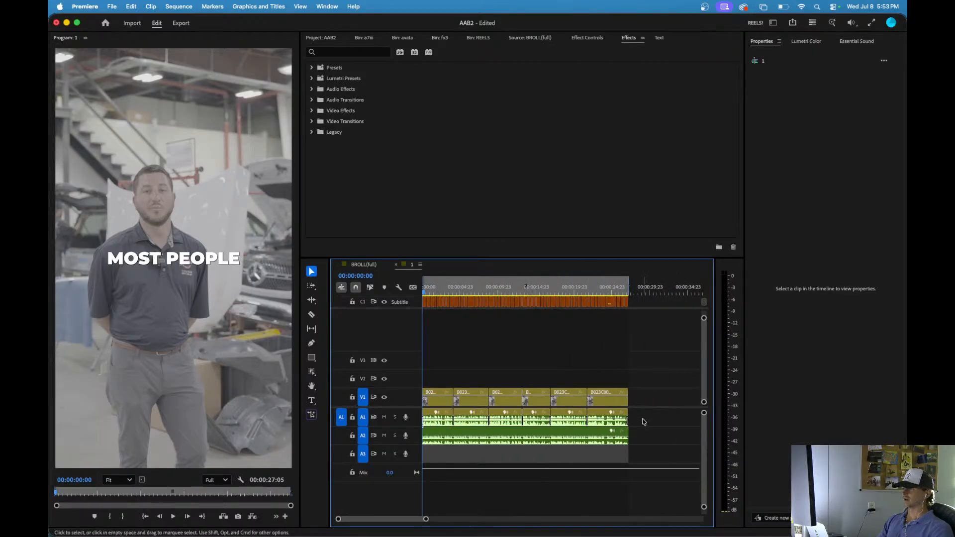
pyautogui.moveTo(645, 421); pyautogui.dragTo(426, 413)
pyautogui.press('space')
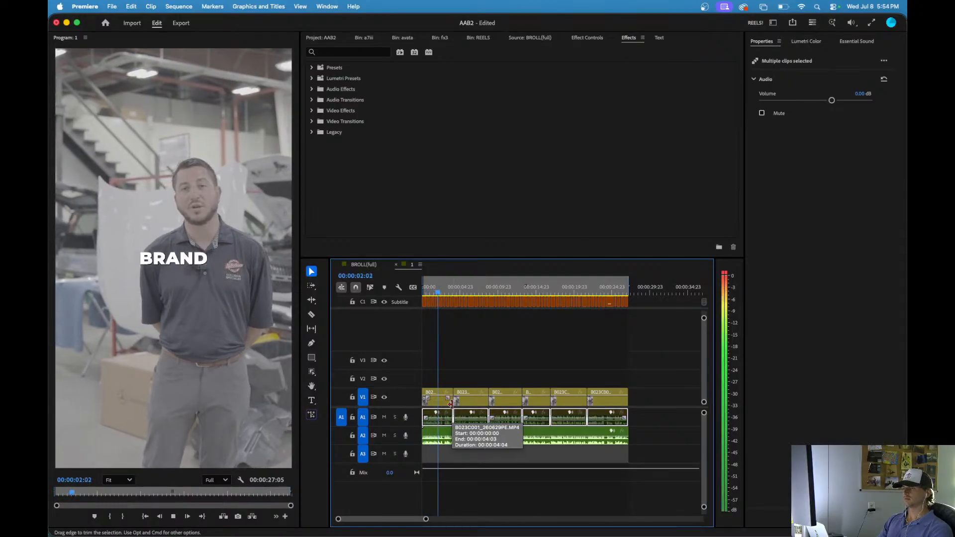
pyautogui.scroll(-3, 459, 415)
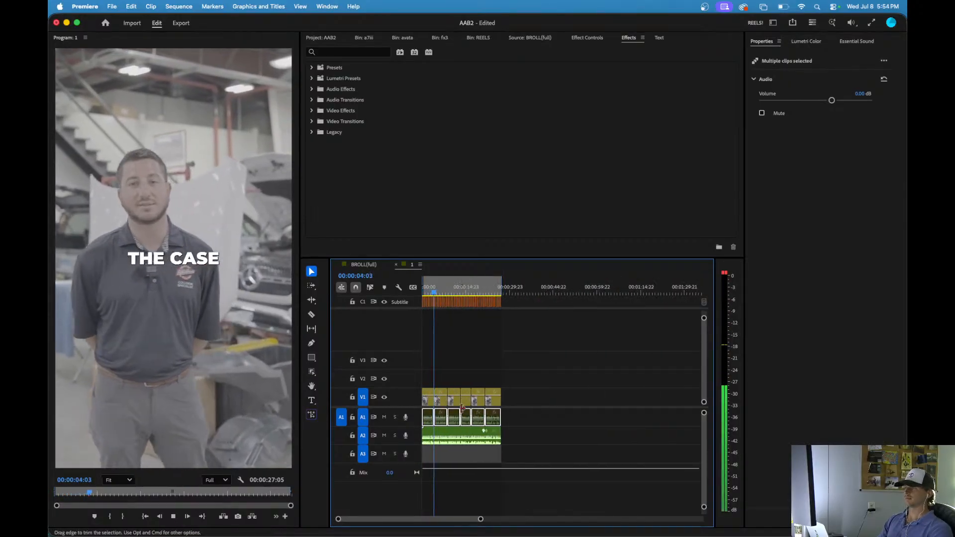
pyautogui.scroll(1, 443, 406)
pyautogui.press('space')
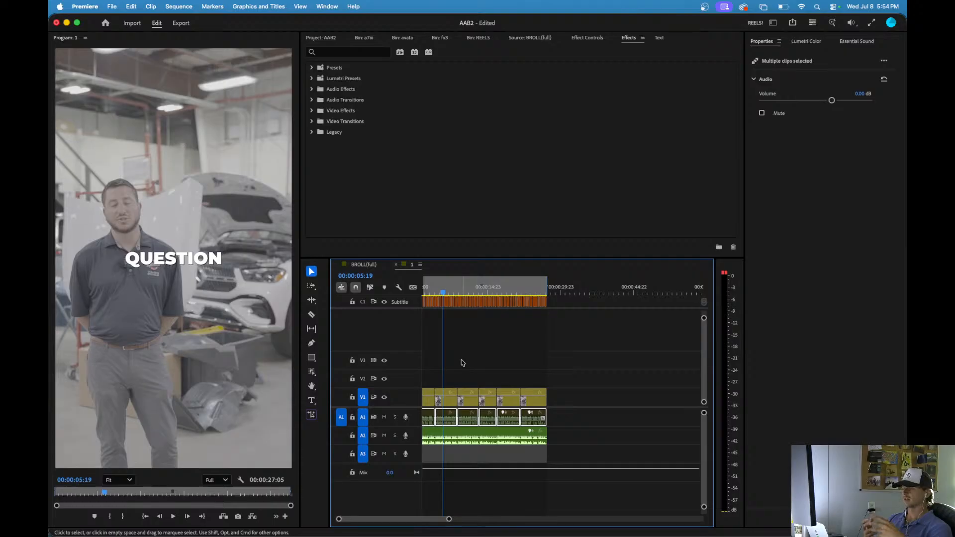
# - Adjust the gain of the enhanced audio clip on A2 by 4 dB and briefly play the sequence from its start
pyautogui.click(448, 432)
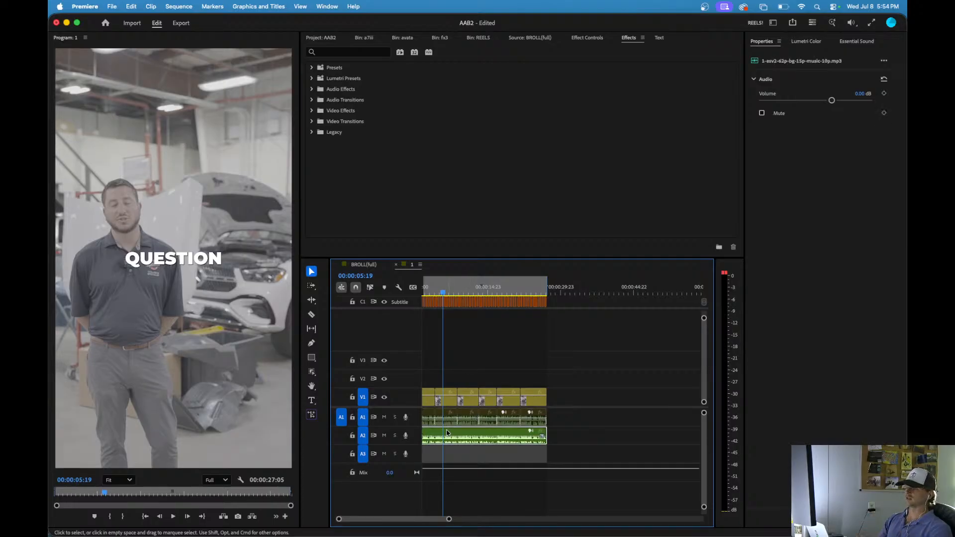
pyautogui.press('g')
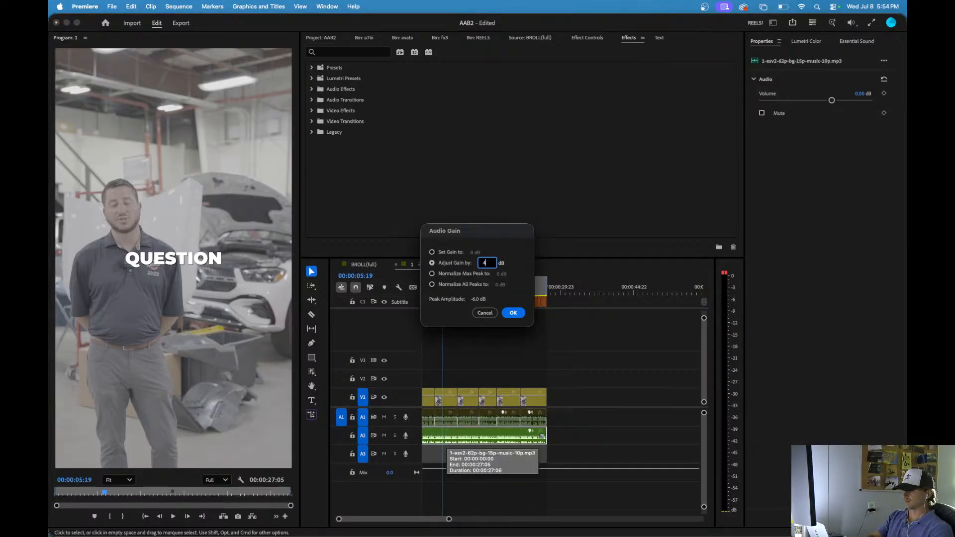
pyautogui.write('4')
pyautogui.press('Return')
pyautogui.press('Home')
pyautogui.press('space')
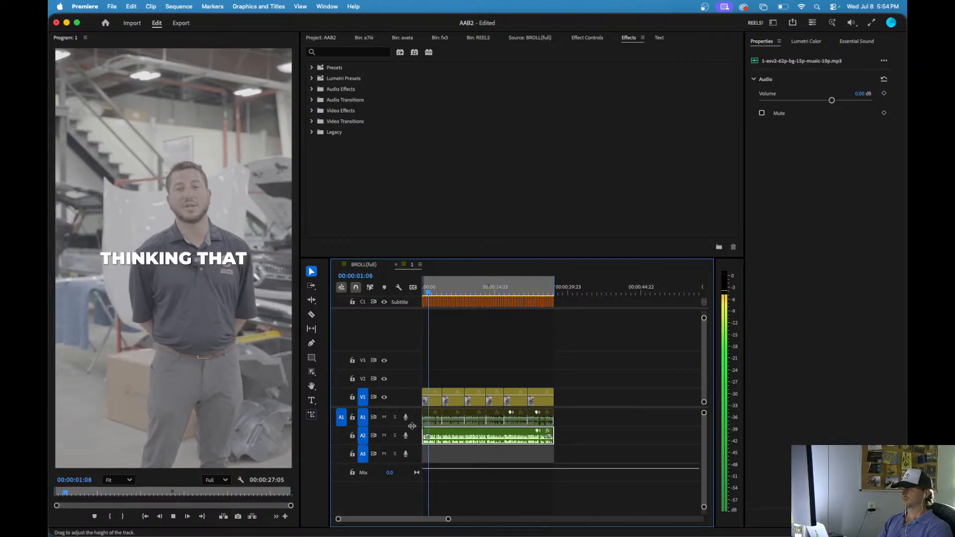
pyautogui.press('space')
# - Replay the sequence from the beginning to check the level of the boosted enhanced audio
pyautogui.click(398, 322)
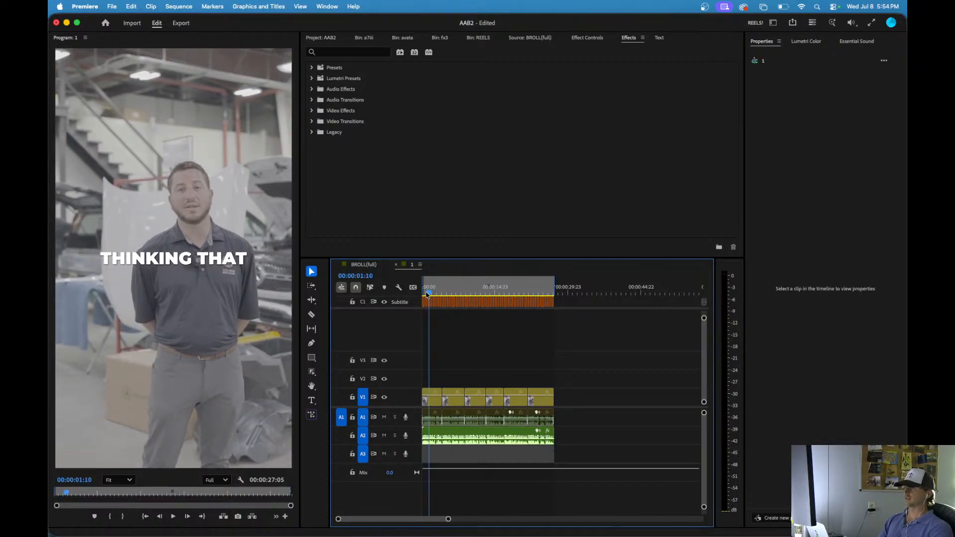
pyautogui.press('Home')
pyautogui.press('space')
pyautogui.press('\\')
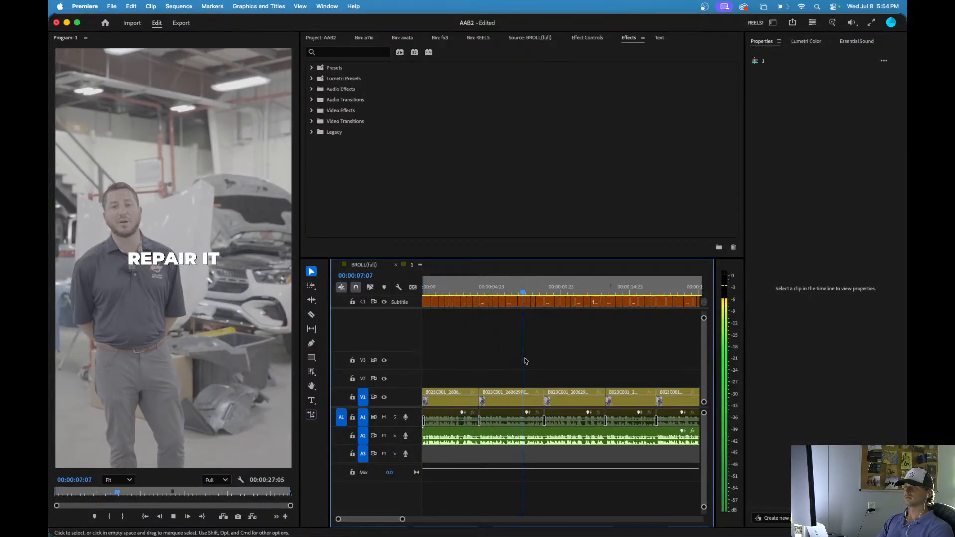
pyautogui.press('space')
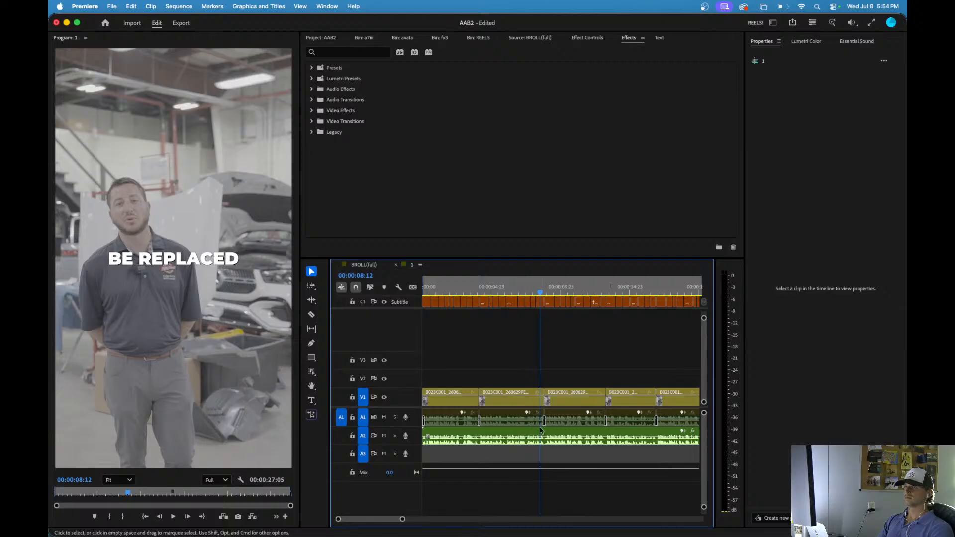
pyautogui.click(503, 435)
pyautogui.press('space')
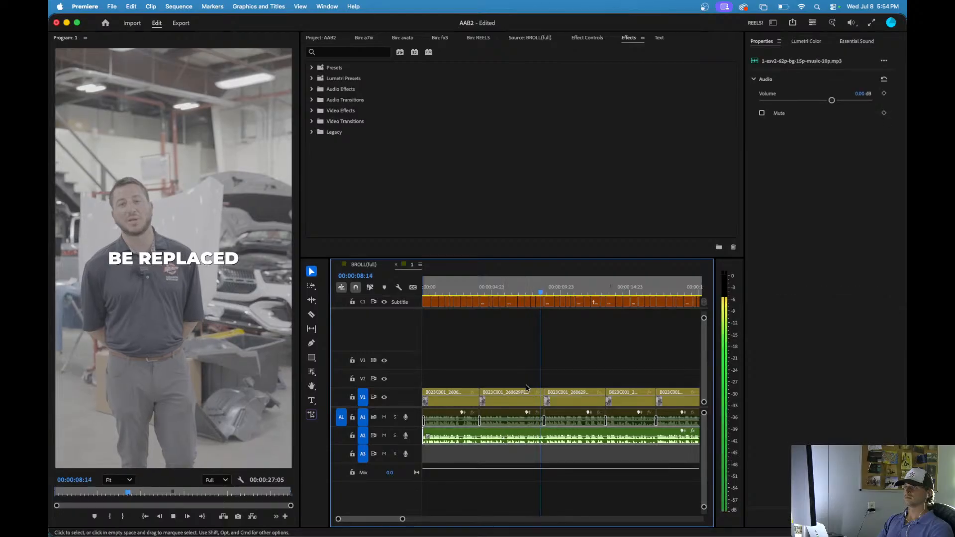
pyautogui.press('-')
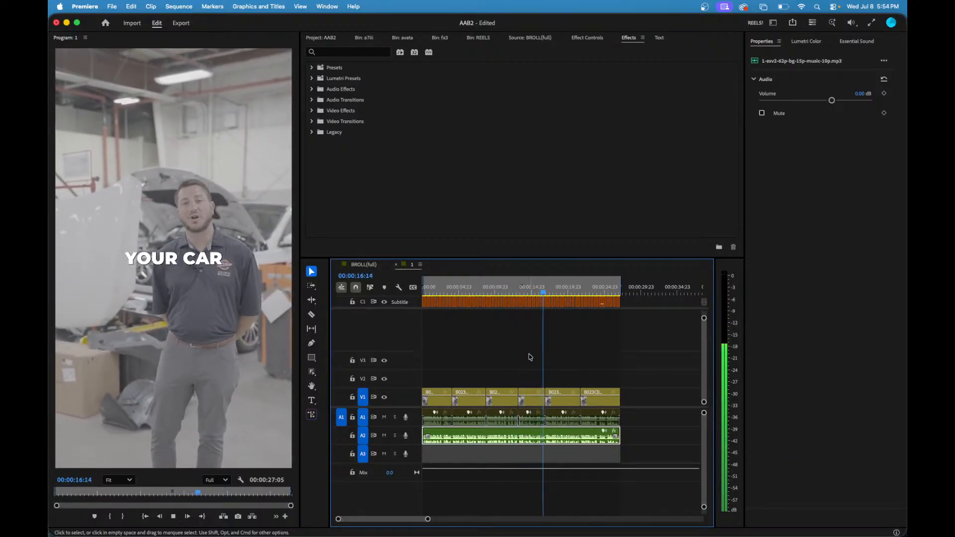
pyautogui.press('space')
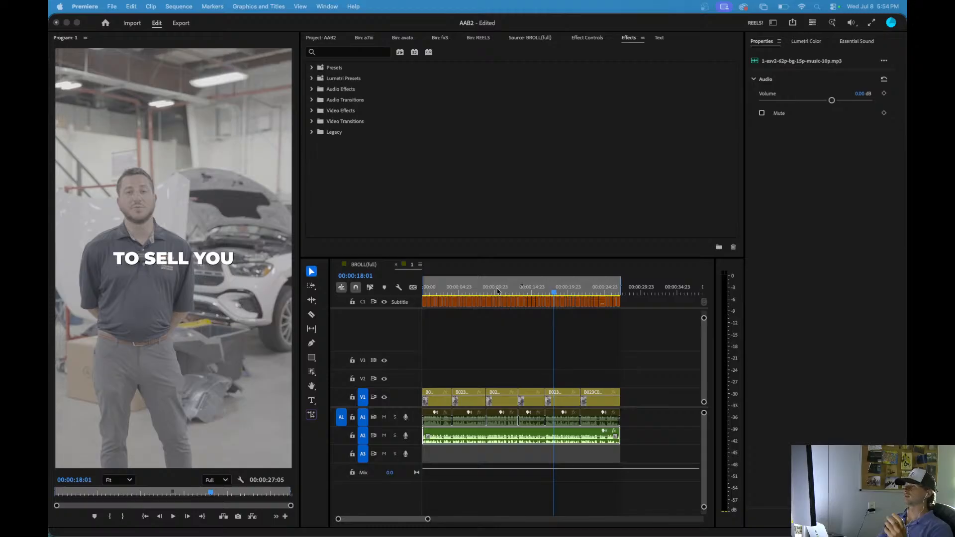
# - Trim the end of the enhanced audio clip on A2 so it ends exactly with the last video clip
pyautogui.click(625, 333)
pyautogui.scroll(6, 627, 334)
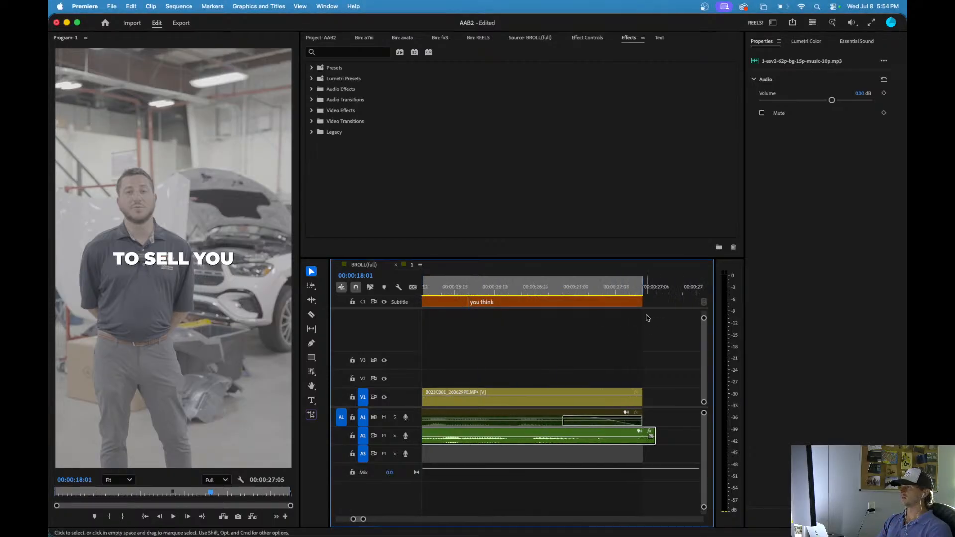
pyautogui.moveTo(655, 435); pyautogui.dragTo(642, 435)
pyautogui.scroll(-10, 618, 352)
# - Play the opening of the sequence again and examine how the enhanced audio starts
pyautogui.press('Home')
pyautogui.press('space')
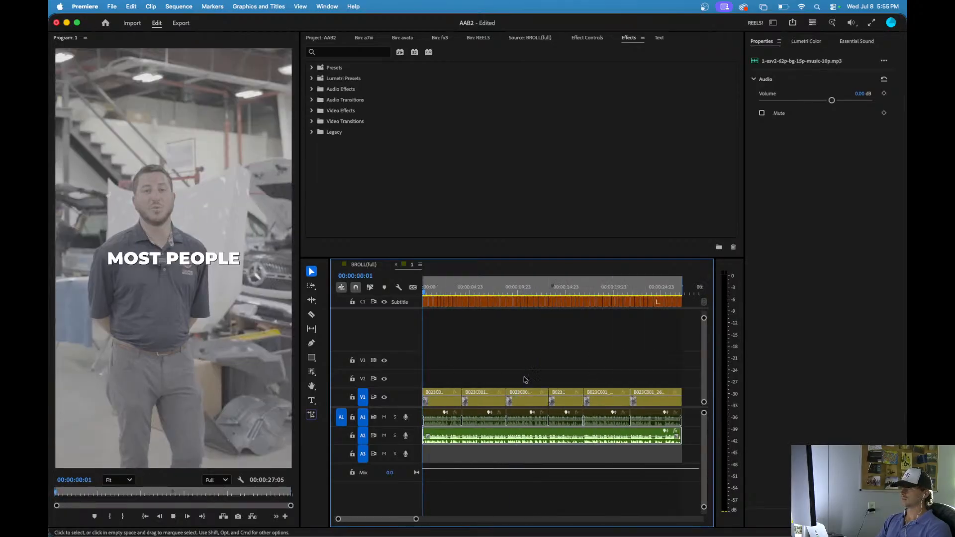
pyautogui.scroll(10, 430, 379)
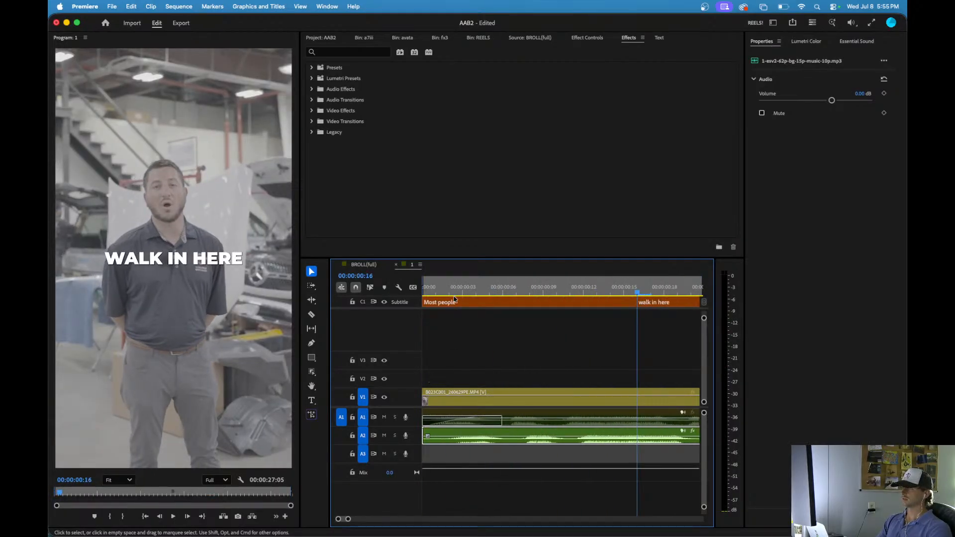
pyautogui.moveTo(454, 290); pyautogui.dragTo(388, 288)
pyautogui.press('space')
pyautogui.scroll(-10, 436, 352)
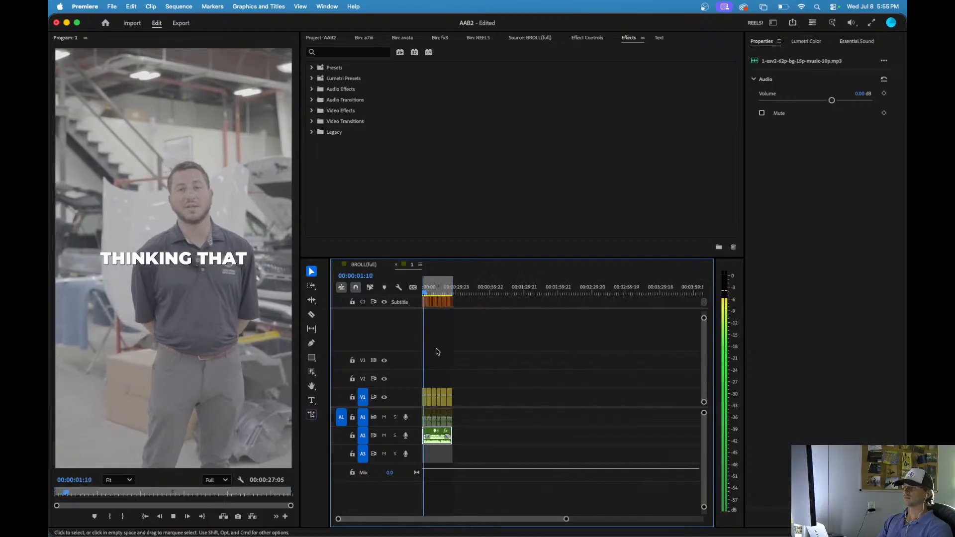
pyautogui.scroll(8, 438, 368)
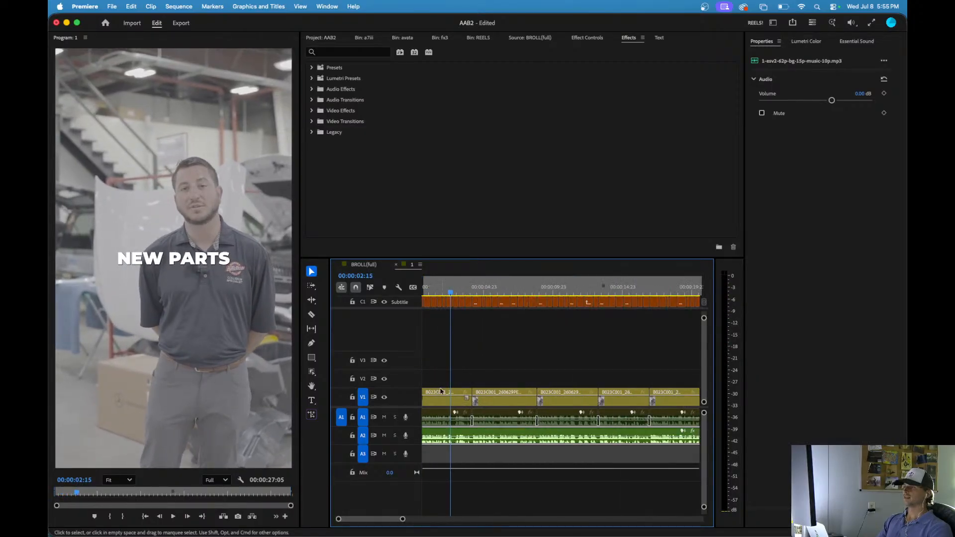
# - Show the Lumetri Color controls for the first video clip on track V1
pyautogui.click(443, 403)
pyautogui.scroll(1, 457, 343)
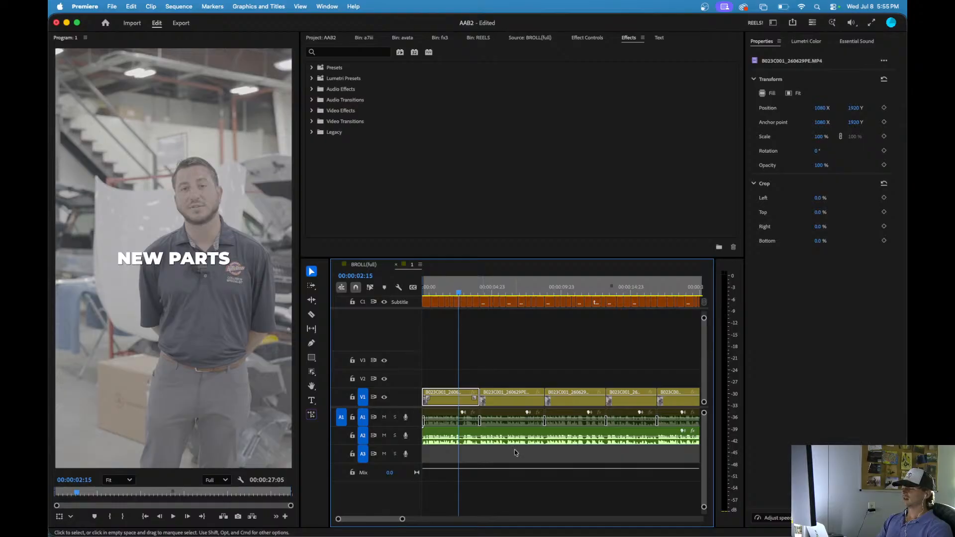
pyautogui.click(510, 368)
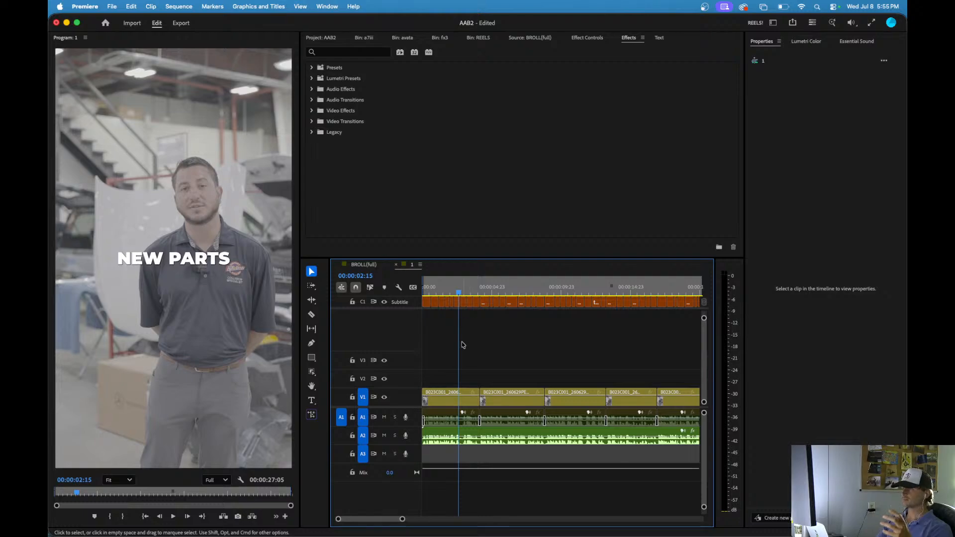
pyautogui.press('-')
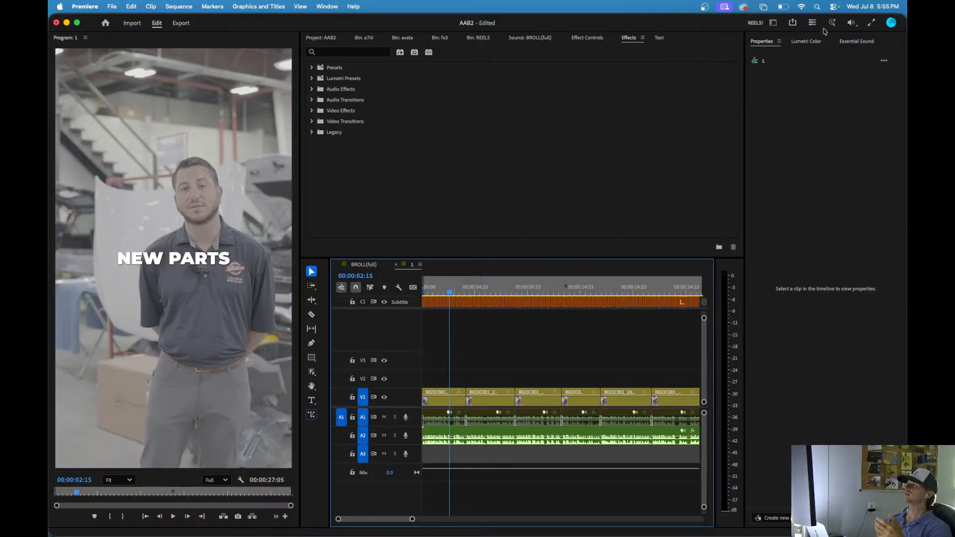
pyautogui.click(806, 41)
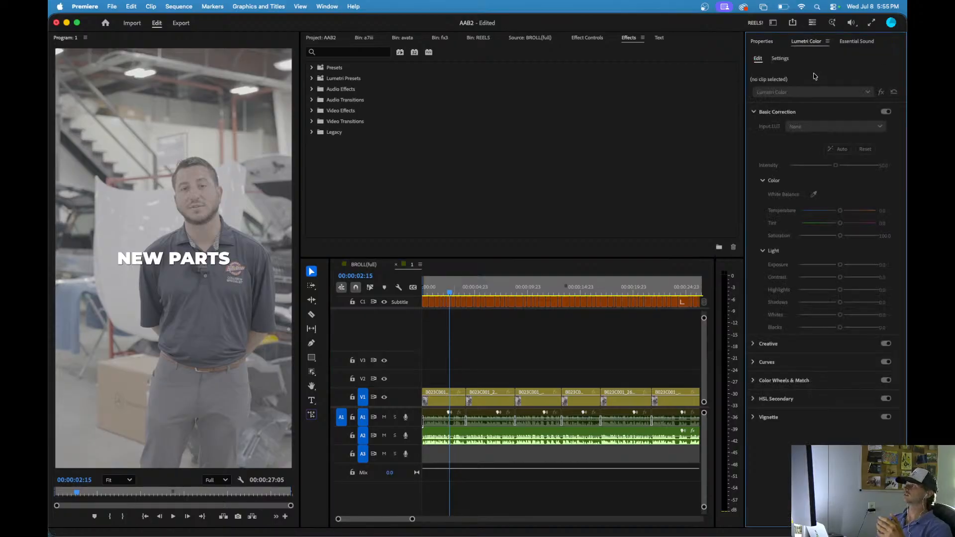
pyautogui.click(453, 402)
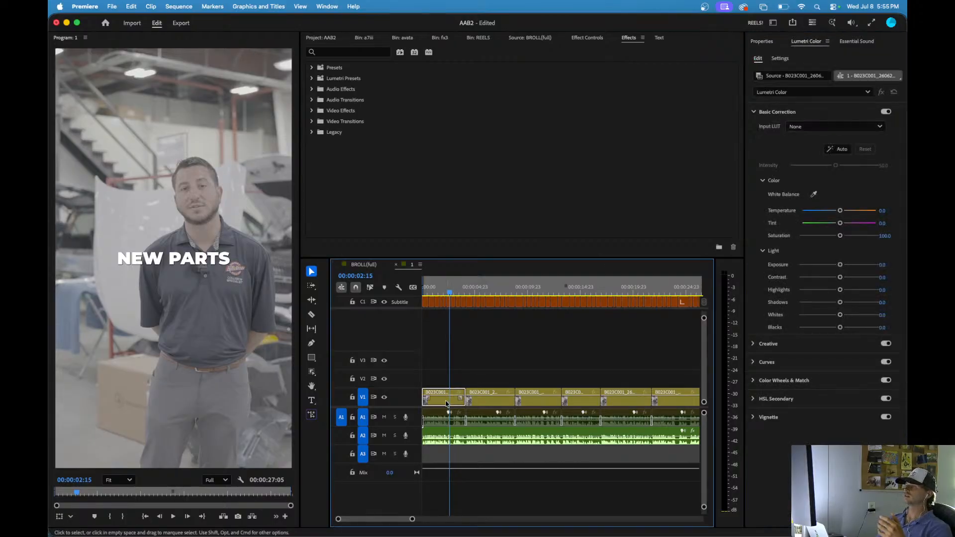
# - Try the FILMY56_SLOG3-REC709.cube LUT as the creative look on the first video clip
pyautogui.click(754, 344)
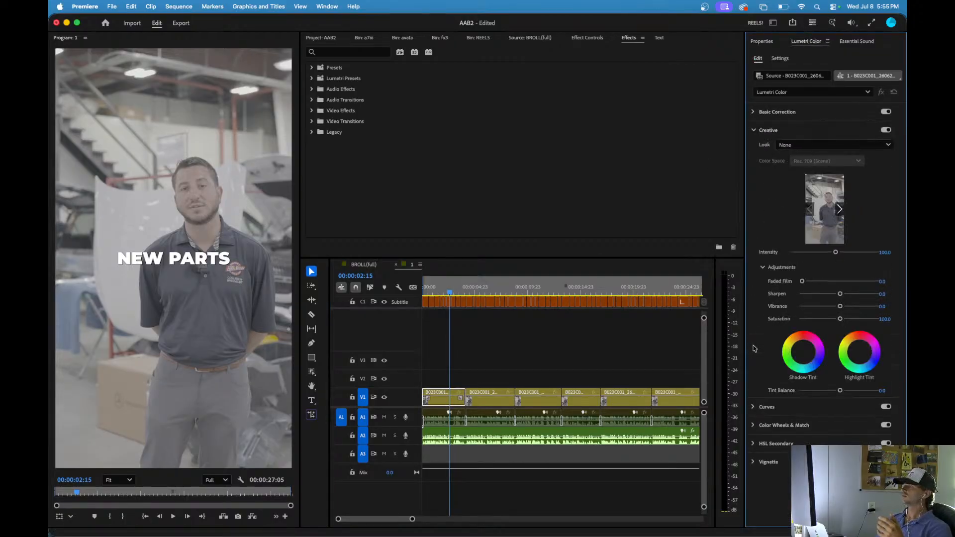
pyautogui.click(807, 145)
pyautogui.click(781, 186)
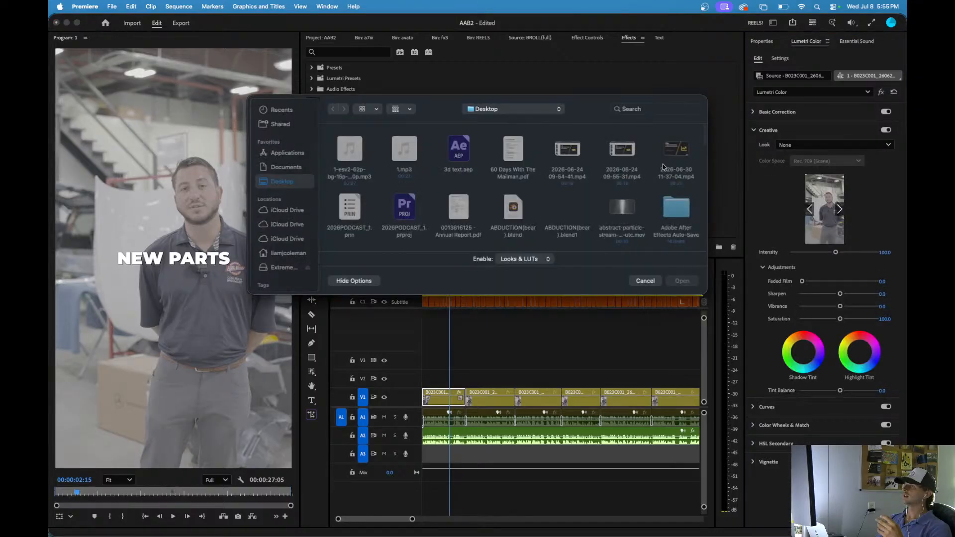
pyautogui.click(657, 113)
pyautogui.write('filmy')
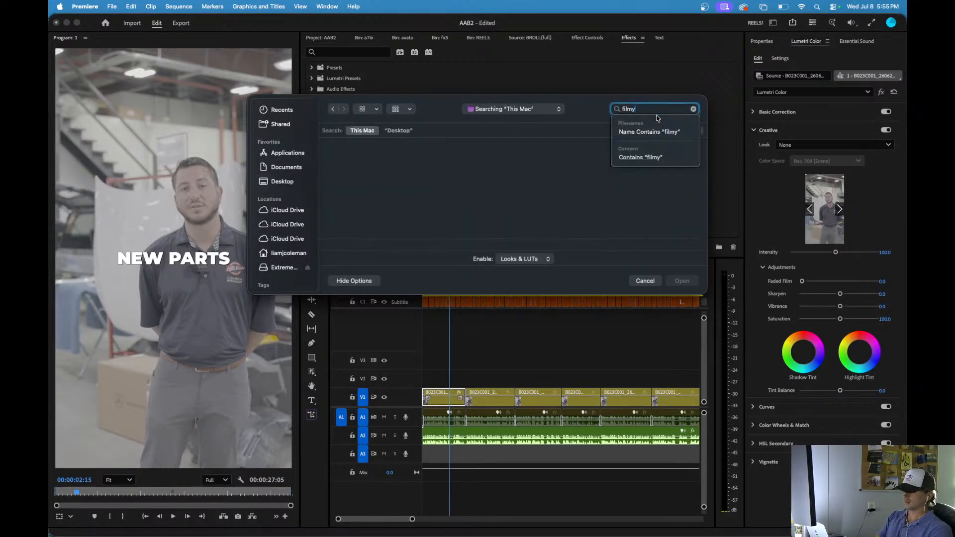
pyautogui.write('56')
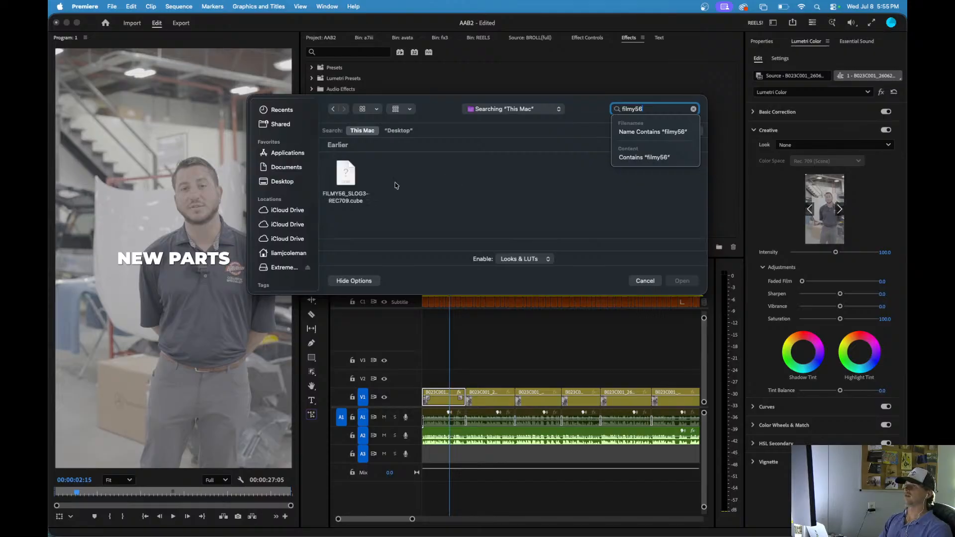
pyautogui.click(350, 180)
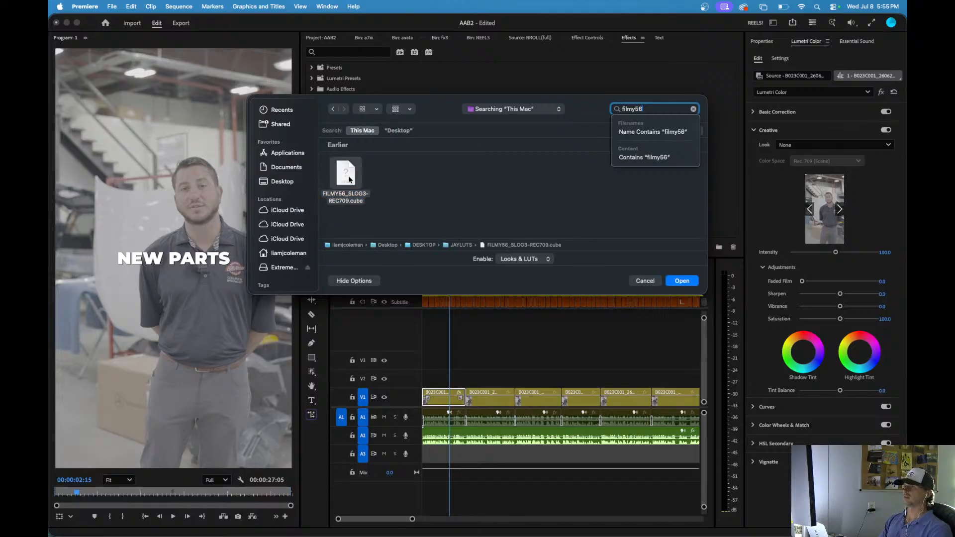
pyautogui.click(682, 282)
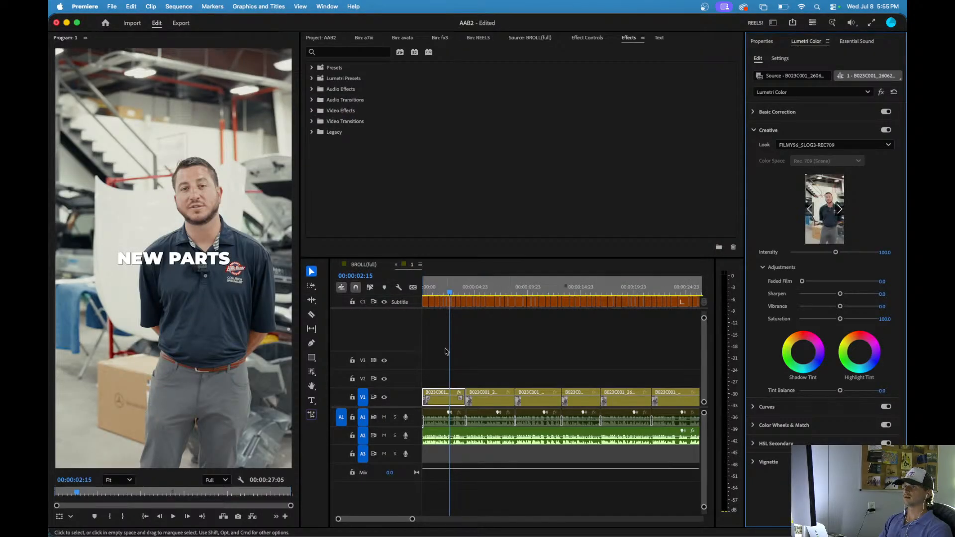
# - Play the opening to check the look on the first clip and undo that look
pyautogui.click(448, 313)
pyautogui.press('Home')
pyautogui.press('space')
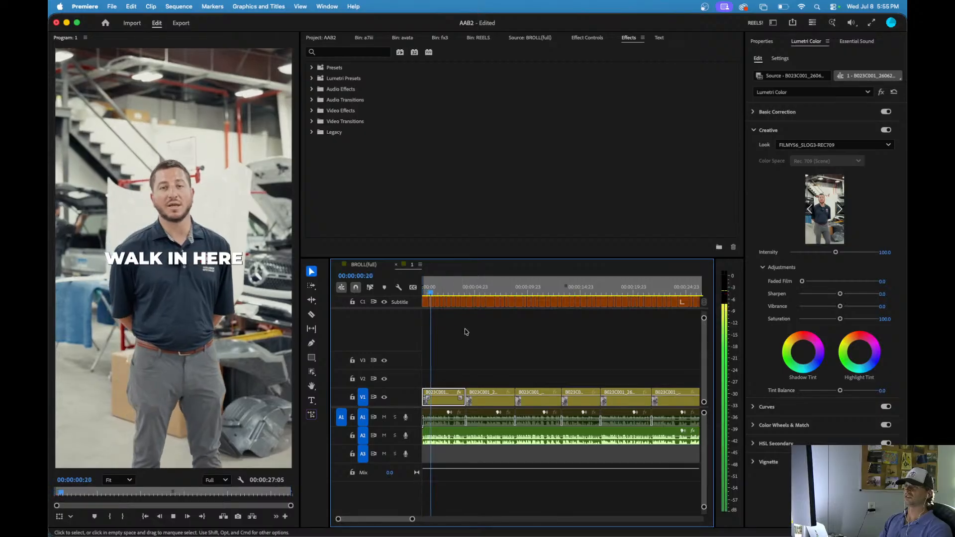
pyautogui.click(449, 373)
pyautogui.scroll(4, 449, 373)
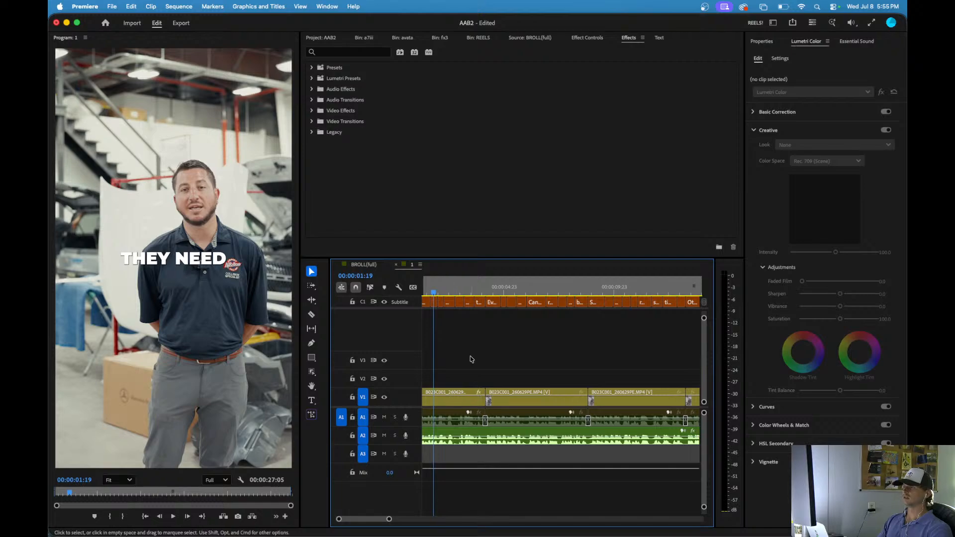
pyautogui.scroll(-5, 453, 395)
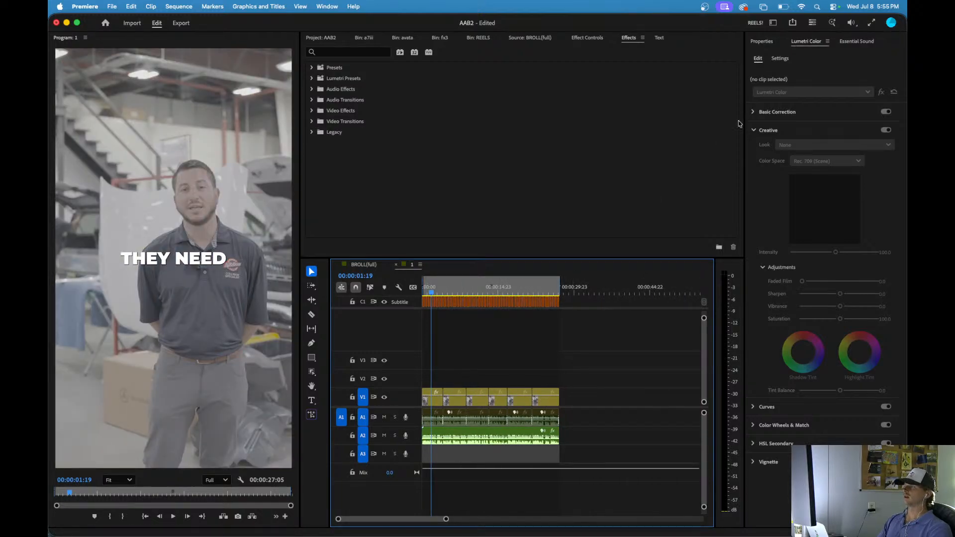
# - Create an adjustment layer with the default settings and place it on track V3 across the full length of the sequence
pyautogui.click(326, 39)
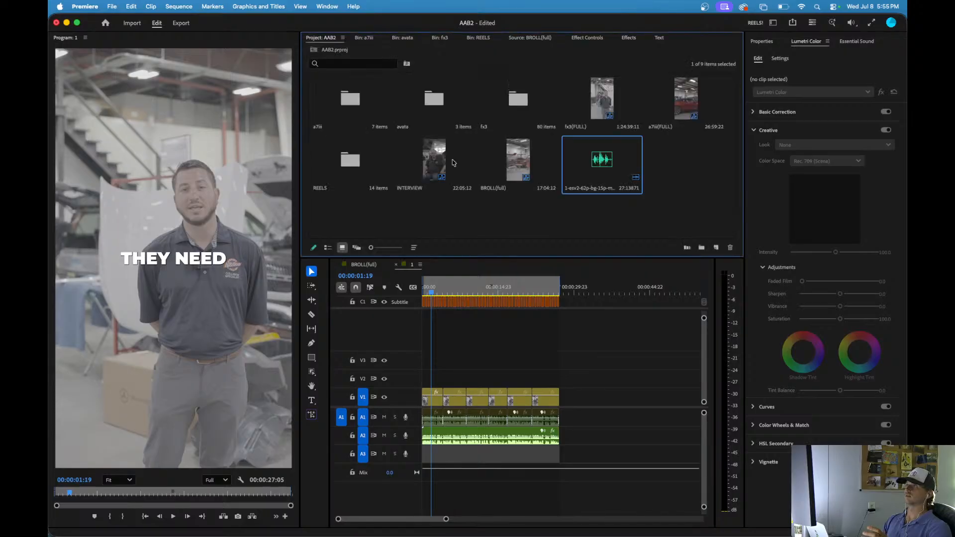
pyautogui.click(716, 247)
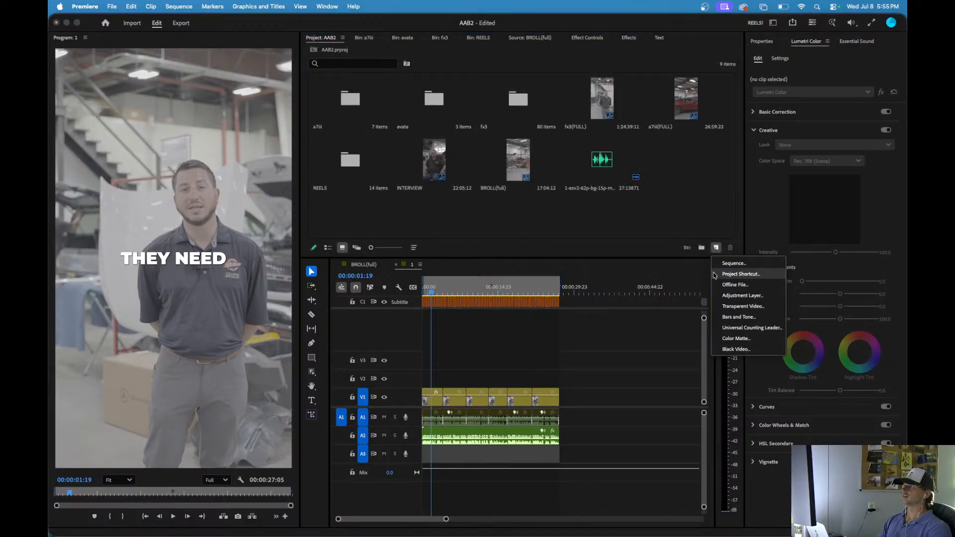
pyautogui.click(742, 296)
pyautogui.click(535, 323)
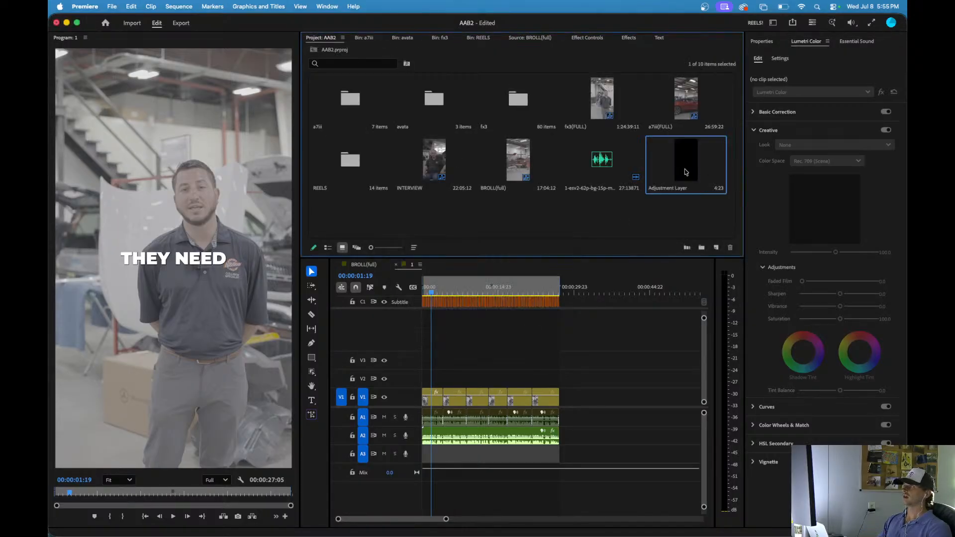
pyautogui.moveTo(687, 171); pyautogui.dragTo(558, 370)
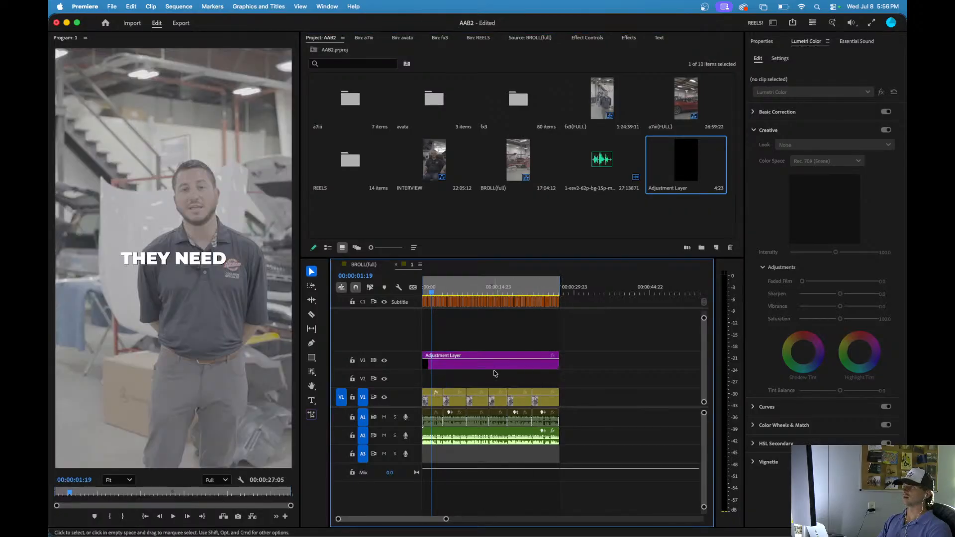
# - Apply the FILMY56_SLOG3-REC709.cube LUT from the JAYLUTS folder as the creative look on the adjustment layer
pyautogui.click(492, 367)
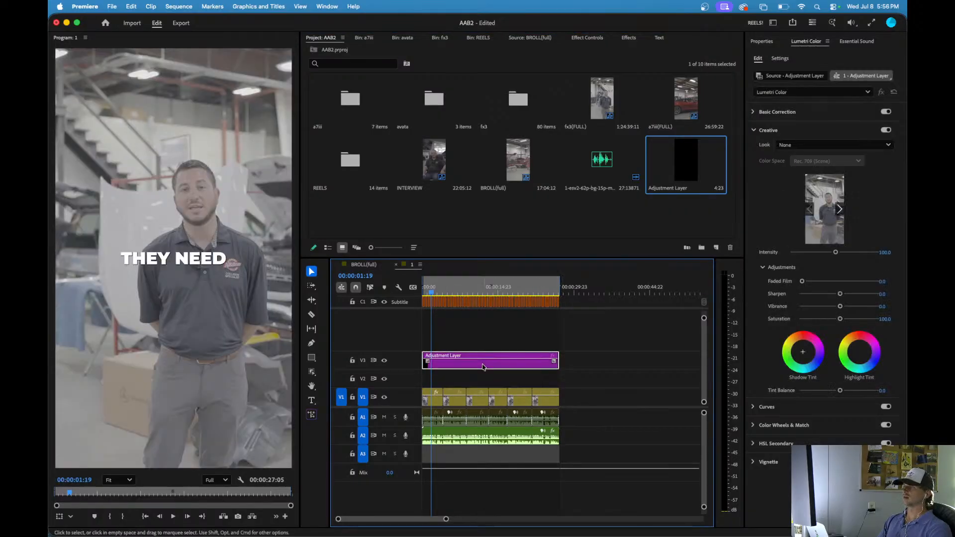
pyautogui.click(806, 145)
pyautogui.click(795, 187)
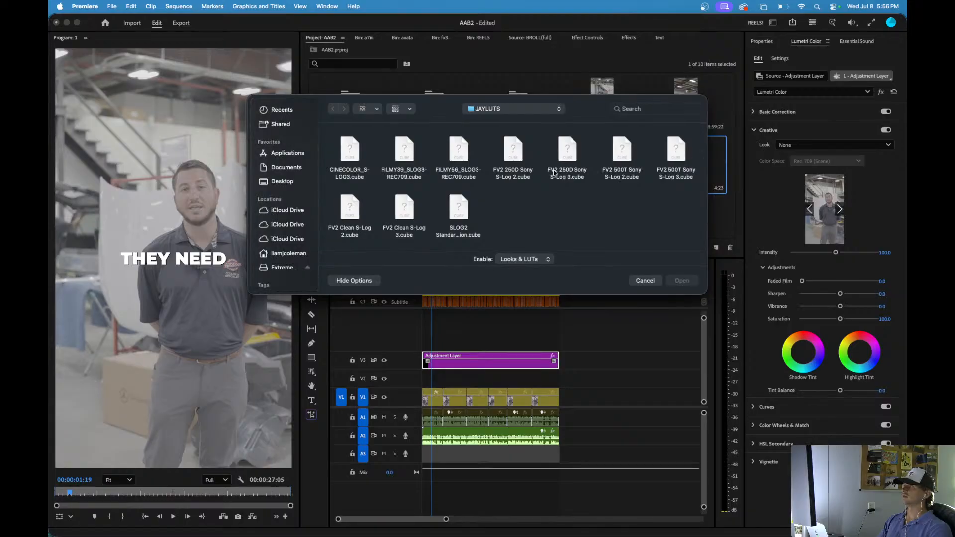
pyautogui.click(454, 151)
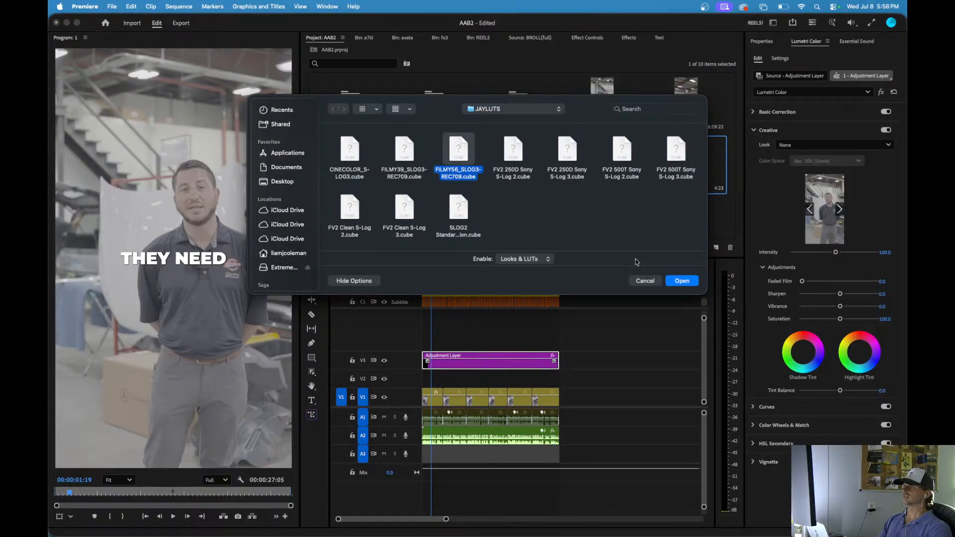
pyautogui.click(682, 281)
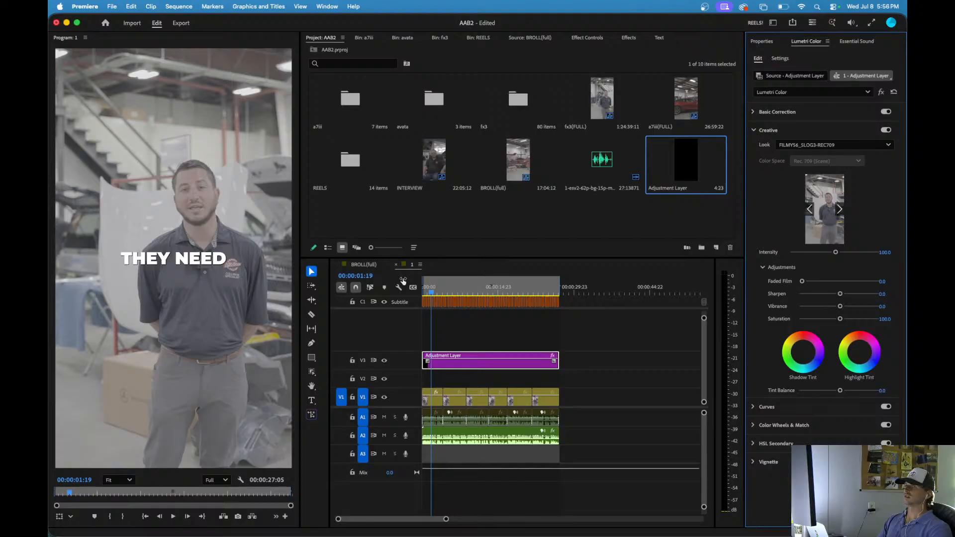
# - Play the sequence from the beginning to check the look applied through the adjustment layer
pyautogui.moveTo(432, 288); pyautogui.dragTo(415, 297)
pyautogui.press('space')
pyautogui.press('\\')
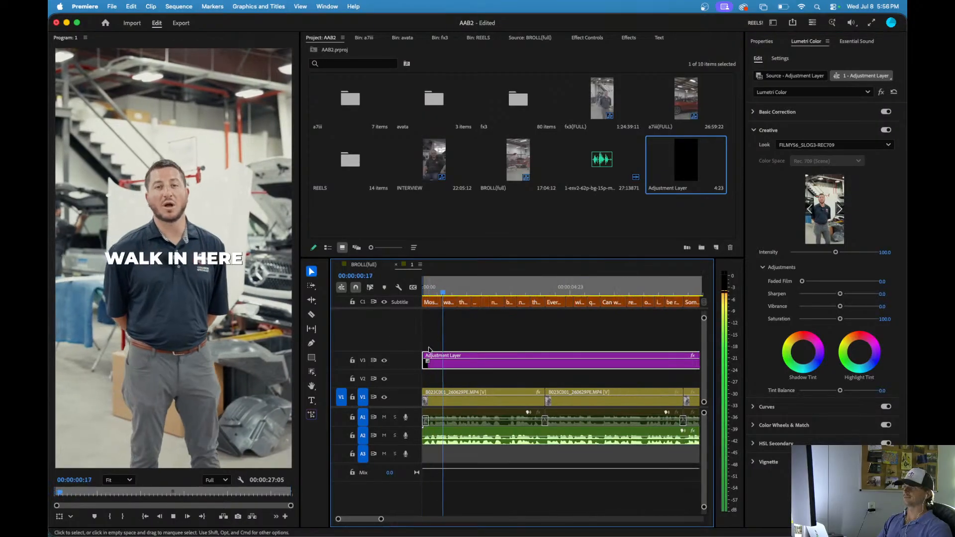
pyautogui.click(495, 341)
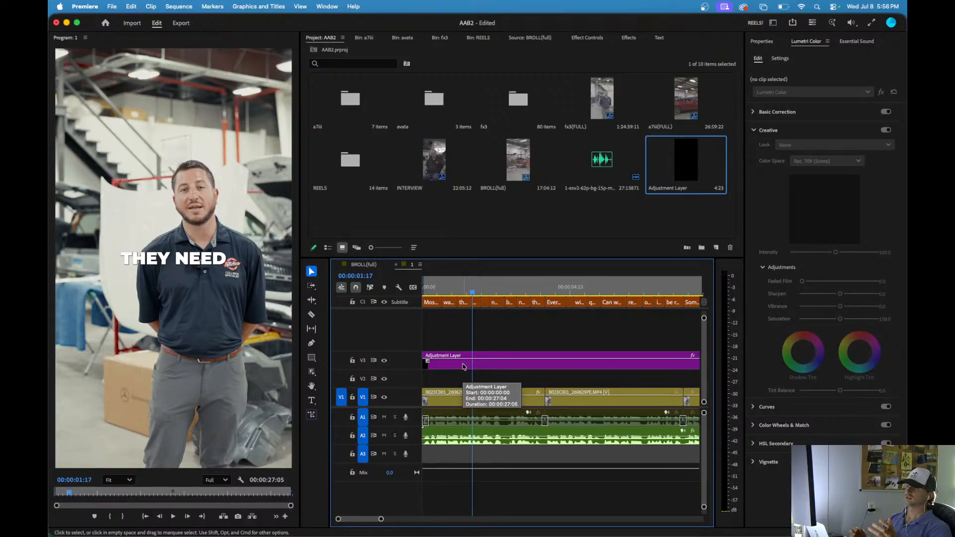
# - Try lifting the shadows and lowering the highlights on the first V1 clip's RGB curve
pyautogui.click(458, 404)
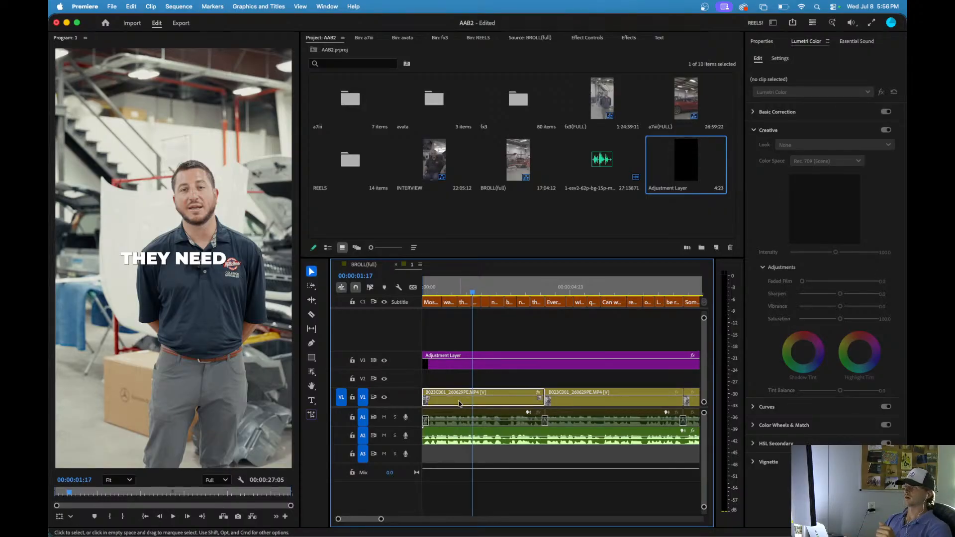
pyautogui.click(754, 408)
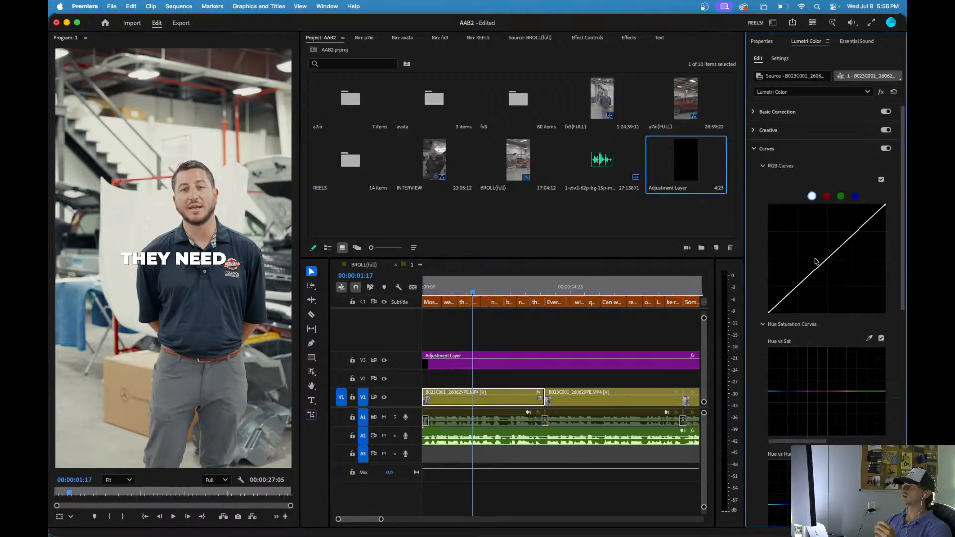
pyautogui.moveTo(796, 285)
pyautogui.mouseDown()
pyautogui.moveTo(784, 300)
pyautogui.moveTo(789, 306)
pyautogui.moveTo(782, 296)
pyautogui.mouseUp()
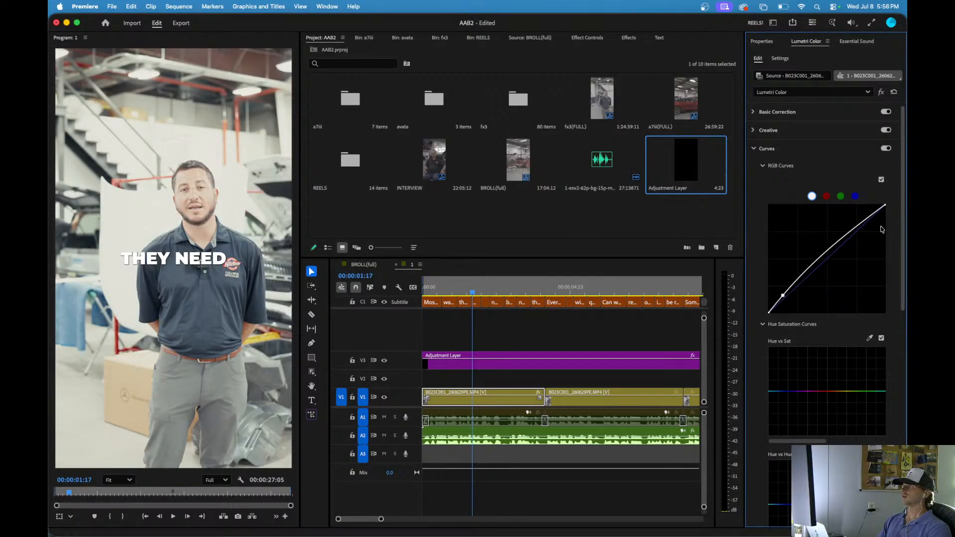
pyautogui.moveTo(873, 215); pyautogui.dragTo(875, 222)
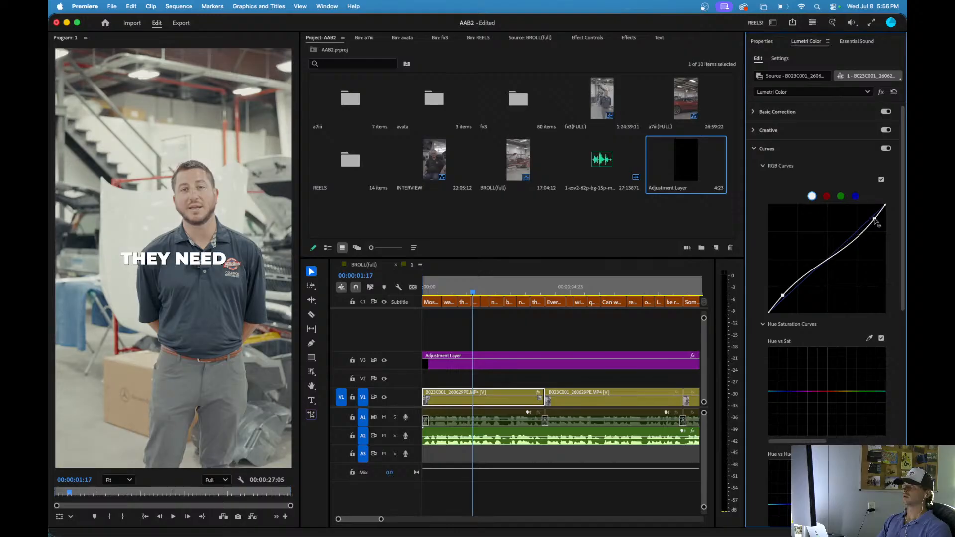
# - Set the first V1 clip's contrast to 26.5 in the basic correction
pyautogui.click(756, 112)
pyautogui.moveTo(839, 277)
pyautogui.mouseDown()
pyautogui.moveTo(871, 280)
pyautogui.moveTo(847, 282)
pyautogui.mouseUp()
pyautogui.doubleClick(847, 277)
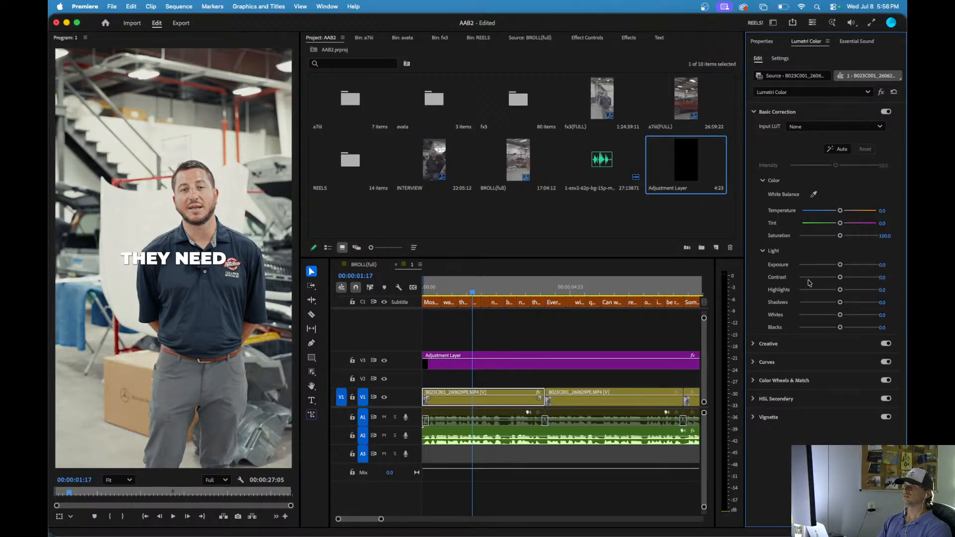
pyautogui.moveTo(839, 277); pyautogui.dragTo(848, 281)
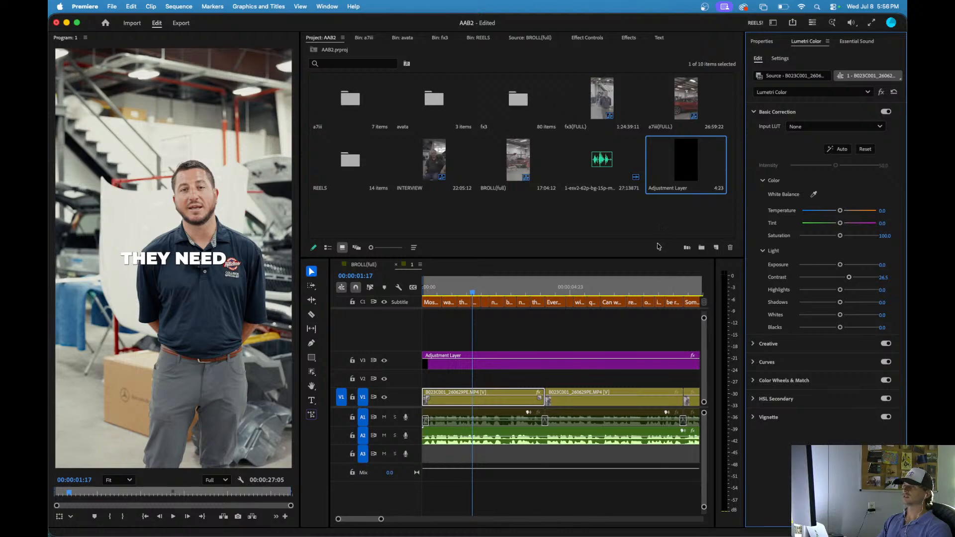
# - Play the opening again to check the first clip with the added contrast
pyautogui.moveTo(476, 293); pyautogui.dragTo(422, 294)
pyautogui.press('space')
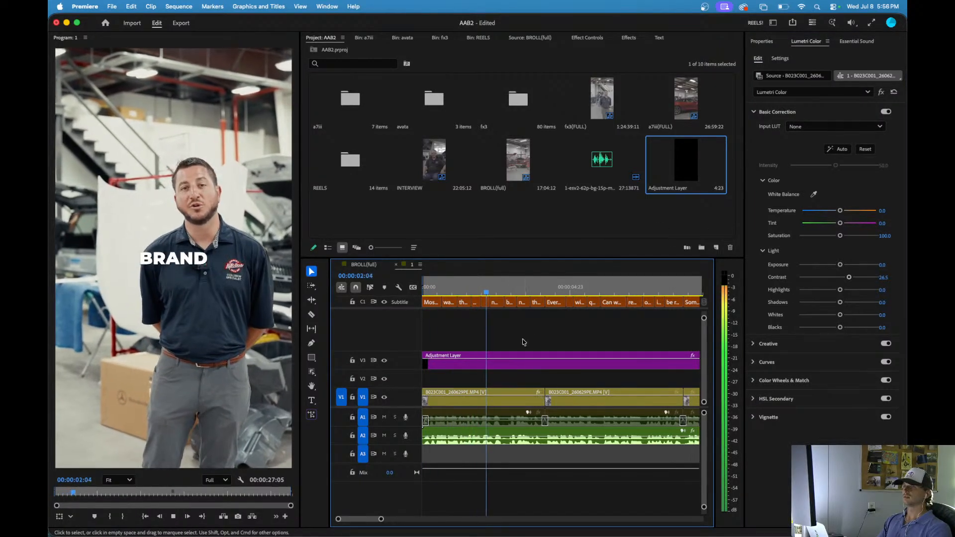
pyautogui.click(502, 341)
pyautogui.press('space')
# - Copy the first clip's attributes and paste its motion, opacity, unassigned masks and Lumetri Color onto all the remaining V1 clips
pyautogui.click(482, 401)
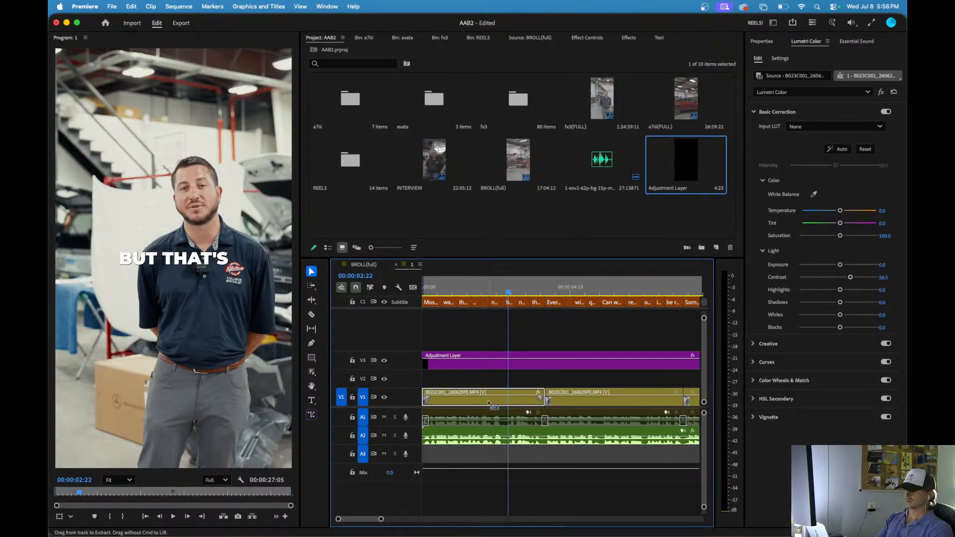
pyautogui.press('-')
pyautogui.press('-')
pyautogui.press('-')
pyautogui.moveTo(567, 402); pyautogui.dragTo(447, 404)
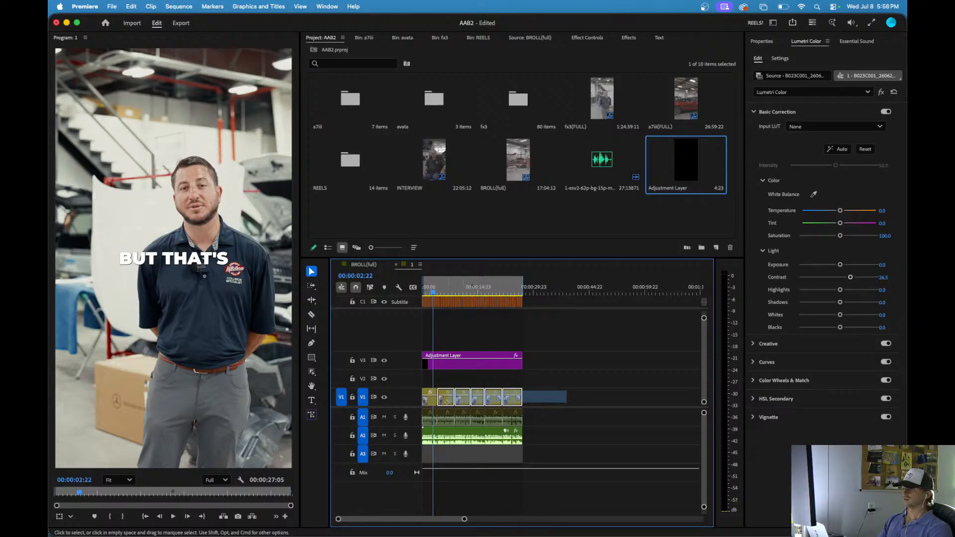
pyautogui.press('alt+super+v')
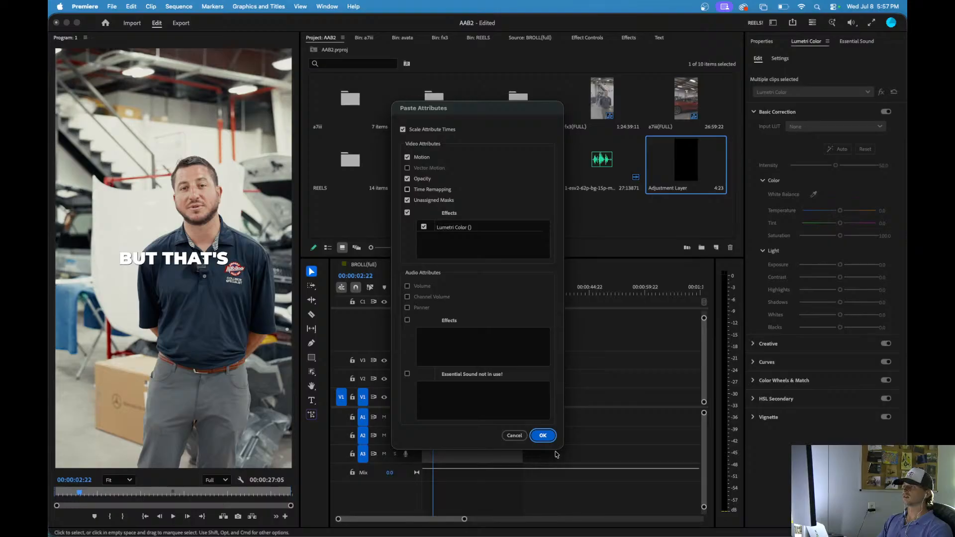
pyautogui.click(542, 435)
# - Play across the following clips and replay from the start to check that the grade matches
pyautogui.press('space')
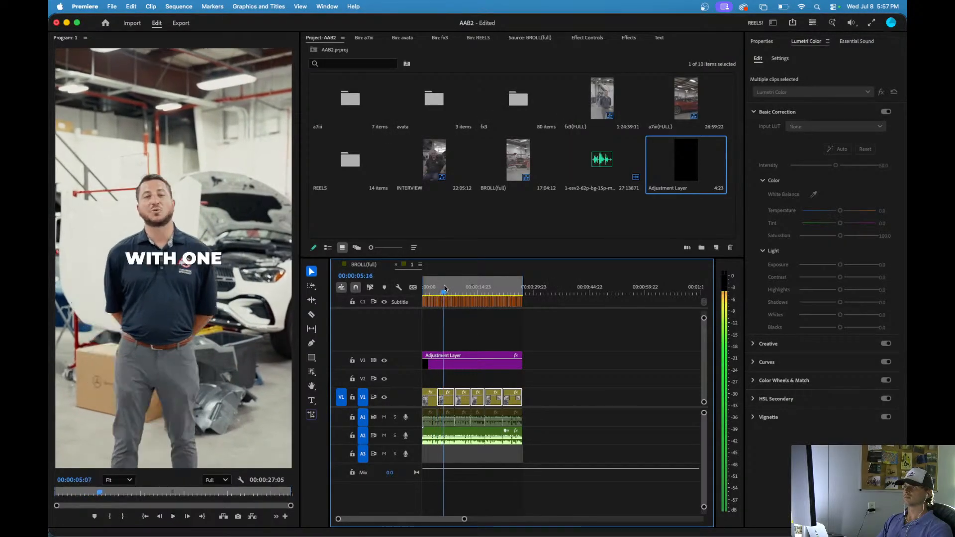
pyautogui.moveTo(444, 292); pyautogui.dragTo(399, 290)
pyautogui.press('space')
pyautogui.click(469, 330)
pyautogui.press('space')
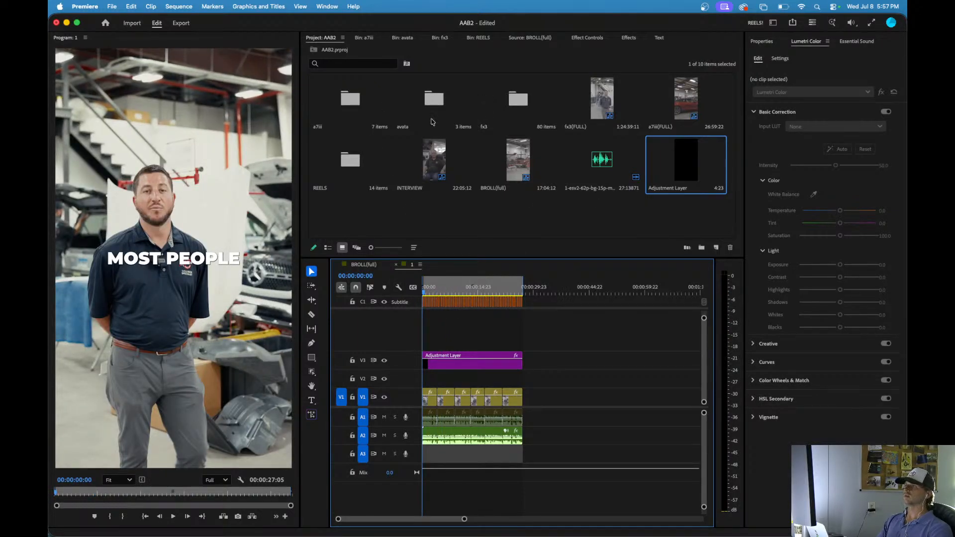
# - Rename sequence 1 in the REELS bin to REPAIR PARTS
pyautogui.click(338, 169)
pyautogui.doubleClick(338, 169)
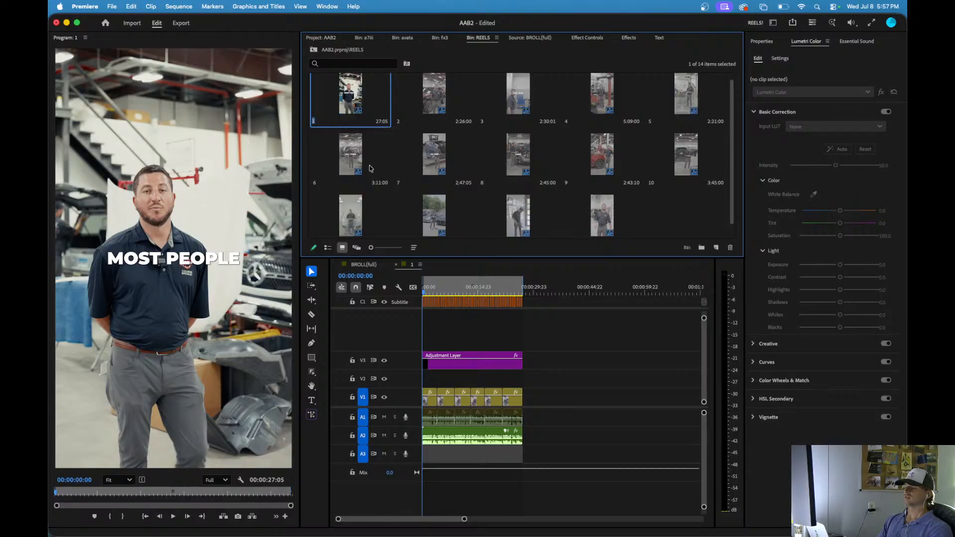
pyautogui.write('REPA')
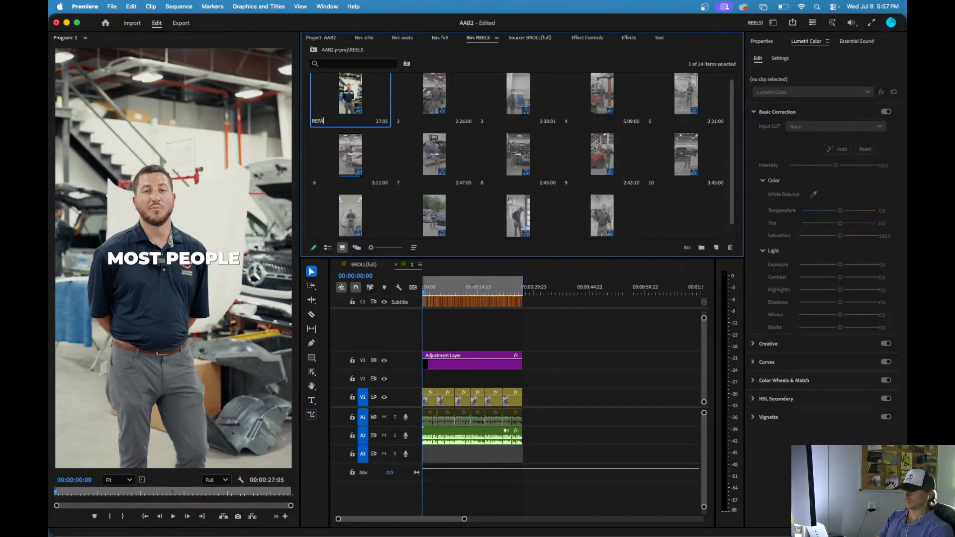
pyautogui.write('IR PARTS')
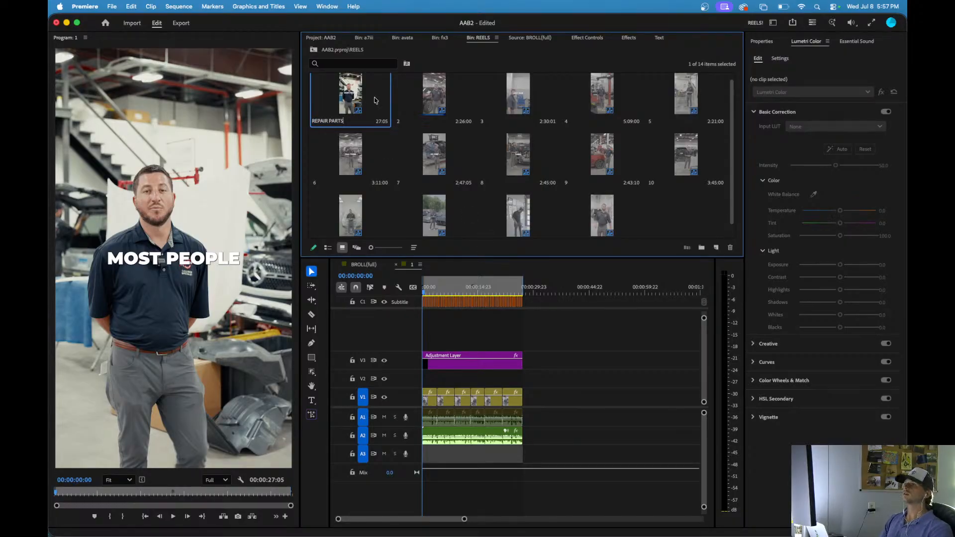
pyautogui.press('Return')
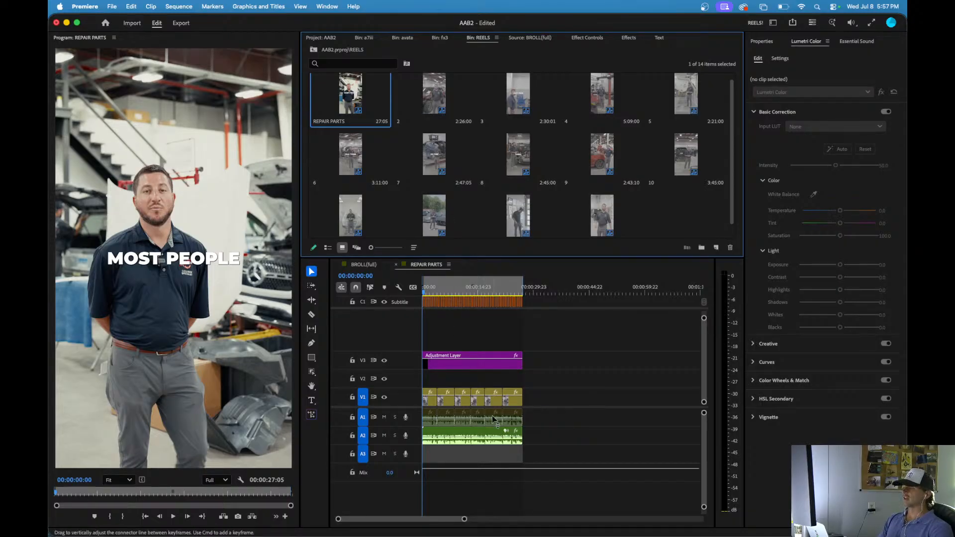
# - Switch to Chrome with the Incandora Signature Studios homepage and enlarge the browser window to fill the screen
pyautogui.click(471, 339)
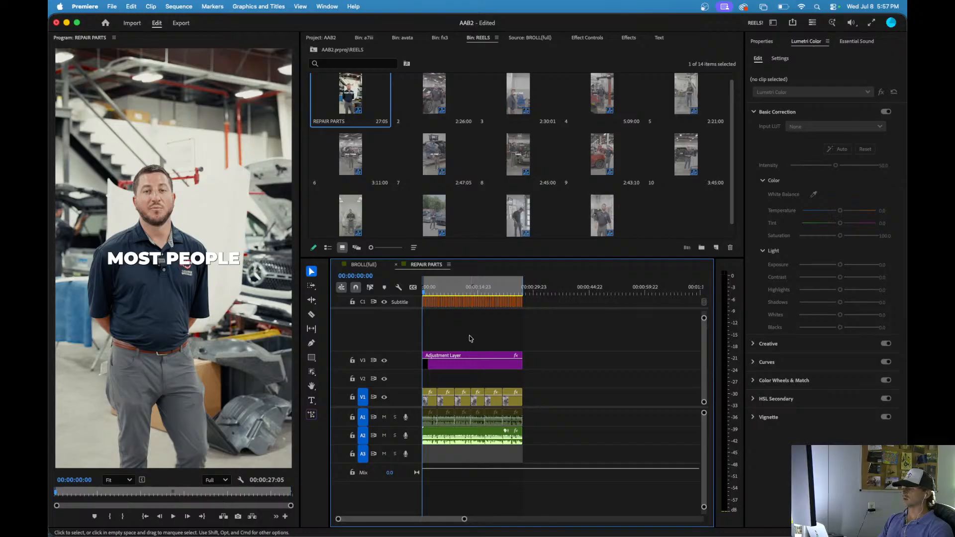
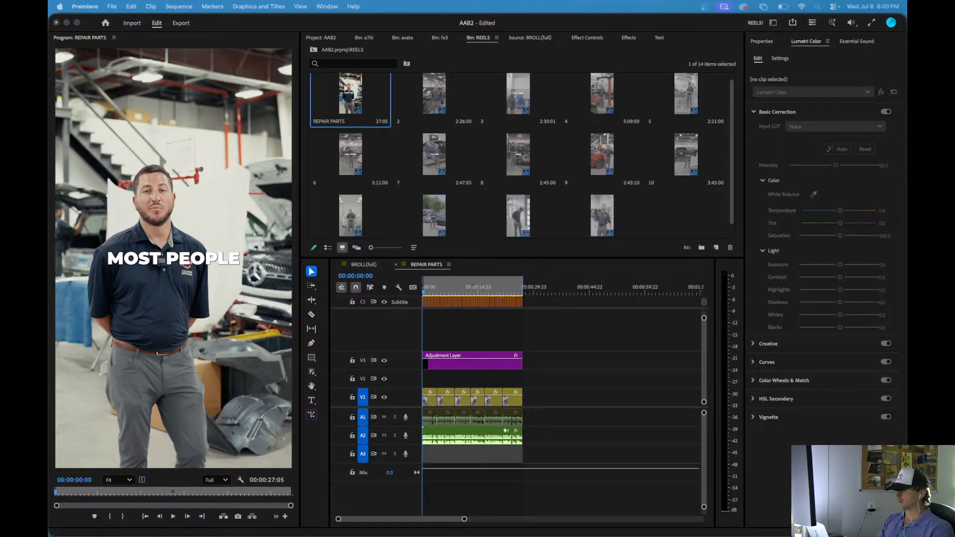
pyautogui.moveTo(716, 535); pyautogui.dragTo(452, 36)
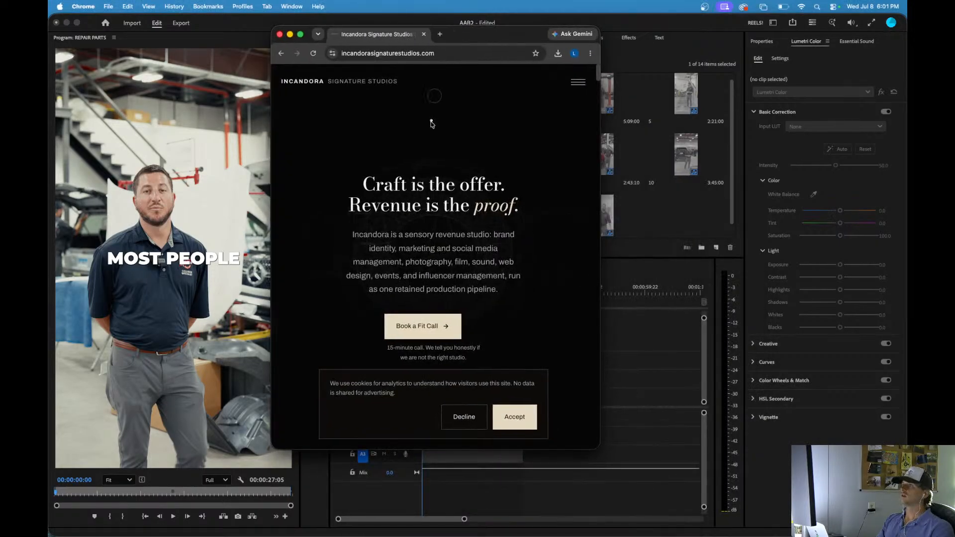
pyautogui.click(300, 34)
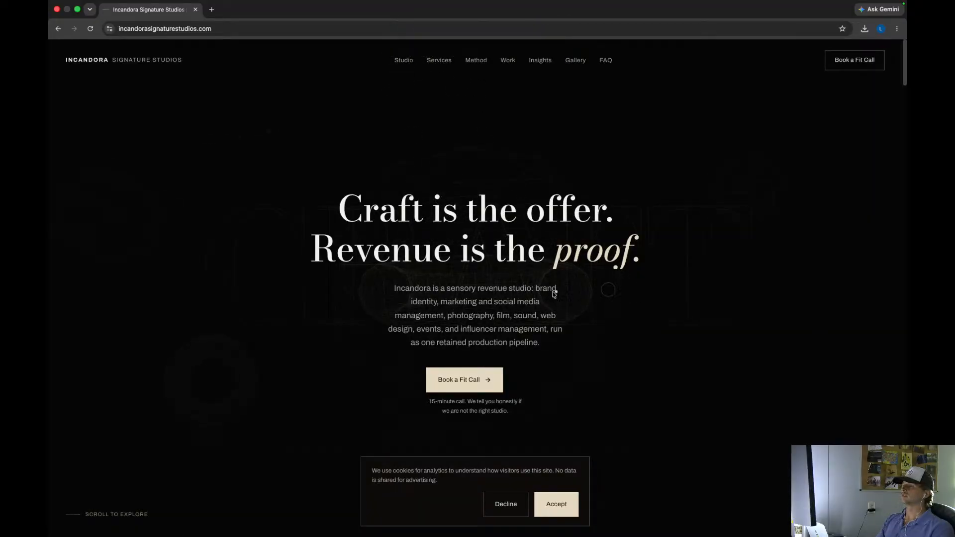
# - Examine the homepage's opening headline, service banner, named engagements and studio philosophy section
pyautogui.scroll(-1, 594, 280)
pyautogui.scroll(1, 594, 279)
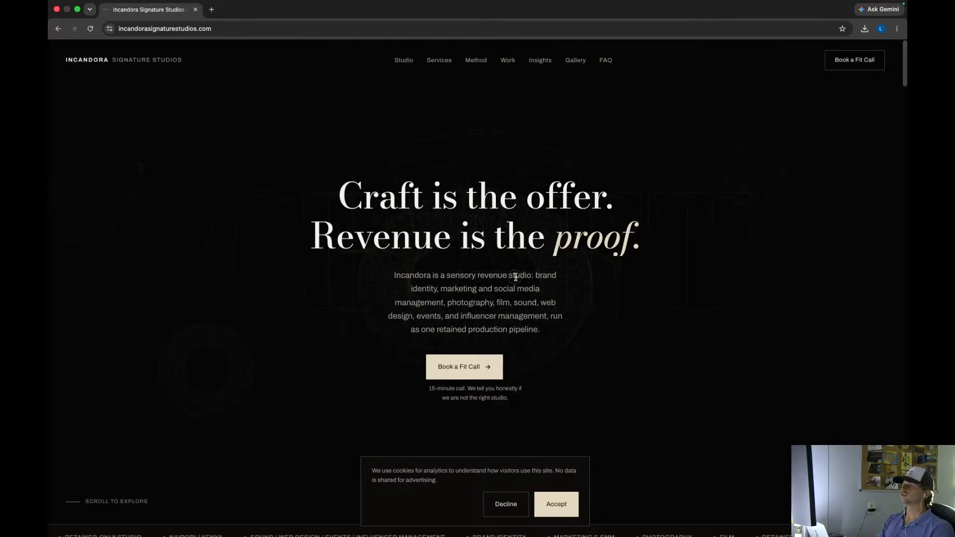
pyautogui.scroll(-1, 495, 301)
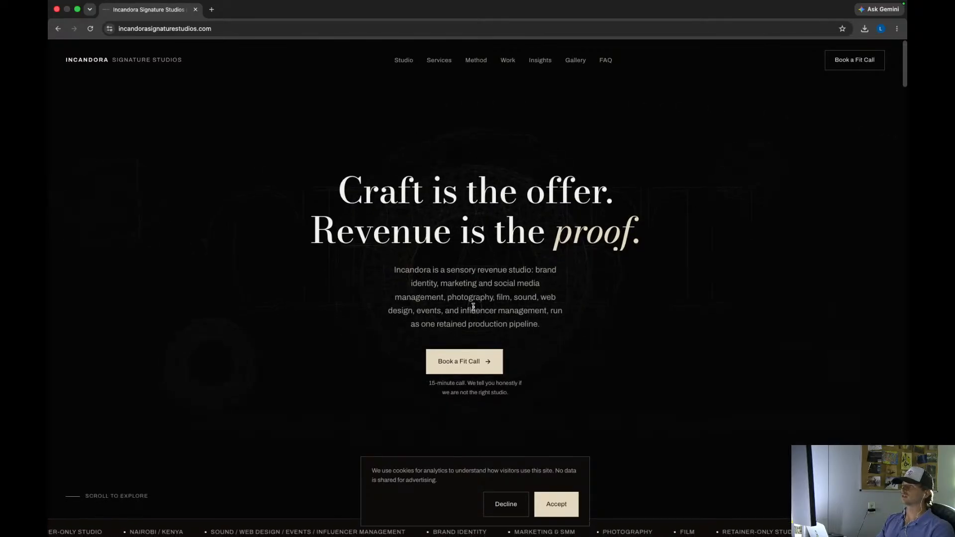
pyautogui.scroll(-5, 510, 309)
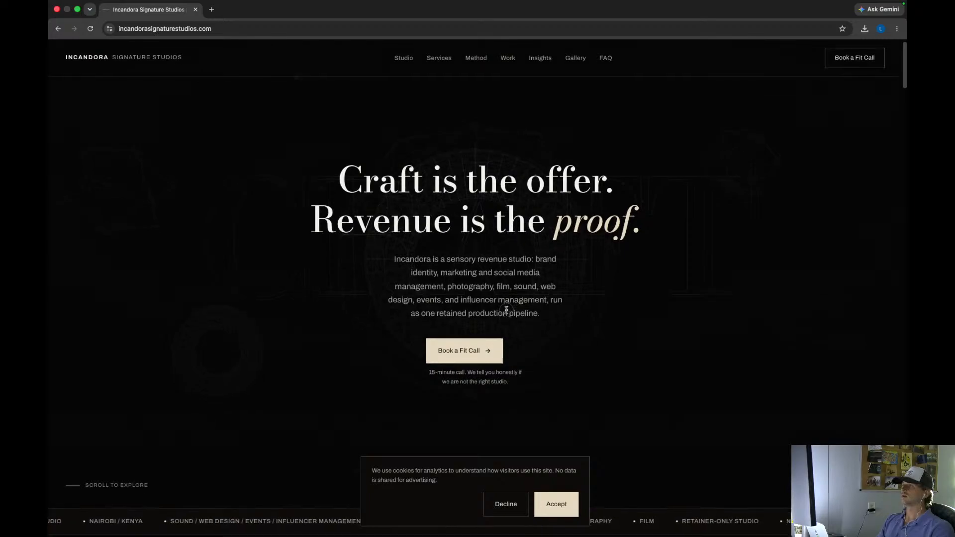
pyautogui.scroll(-10, 505, 312)
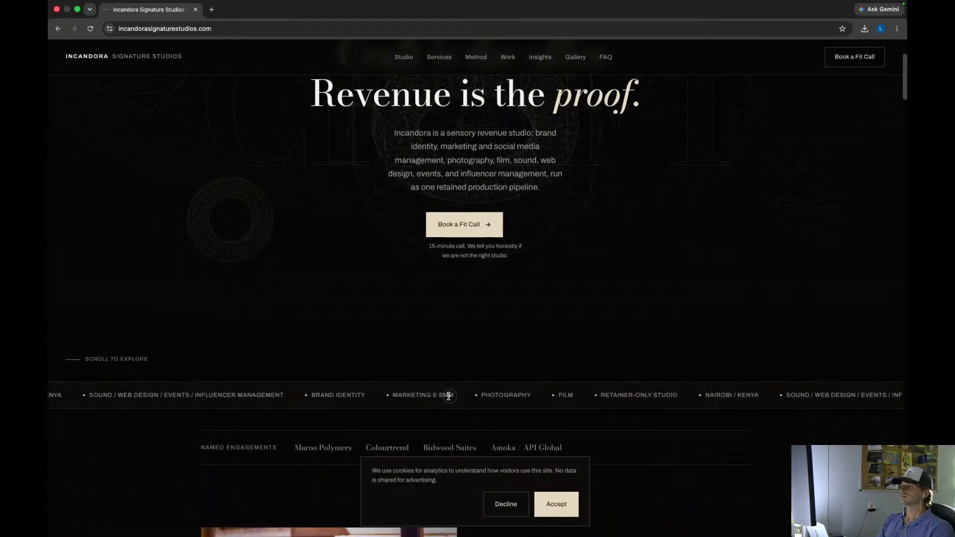
pyautogui.scroll(-3, 486, 393)
pyautogui.scroll(-7, 487, 393)
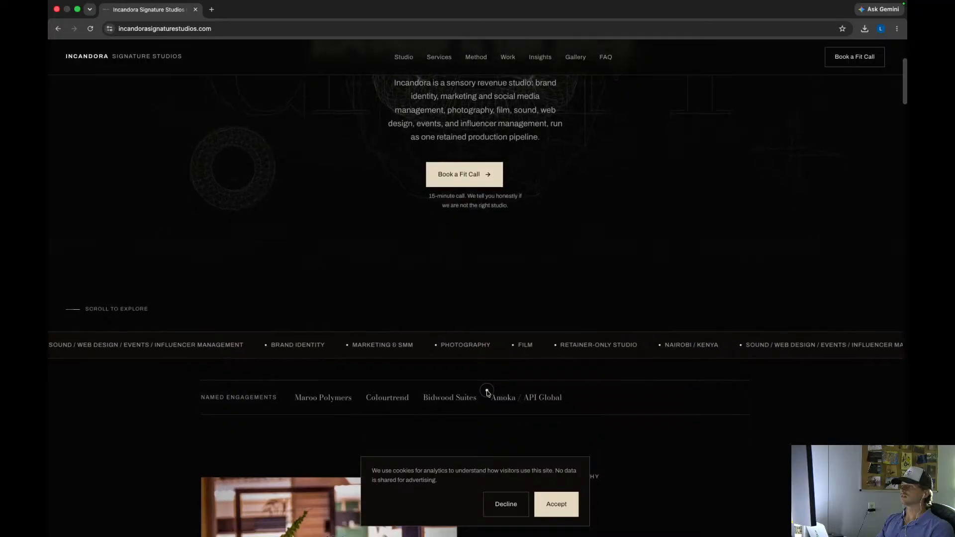
pyautogui.scroll(-15, 486, 392)
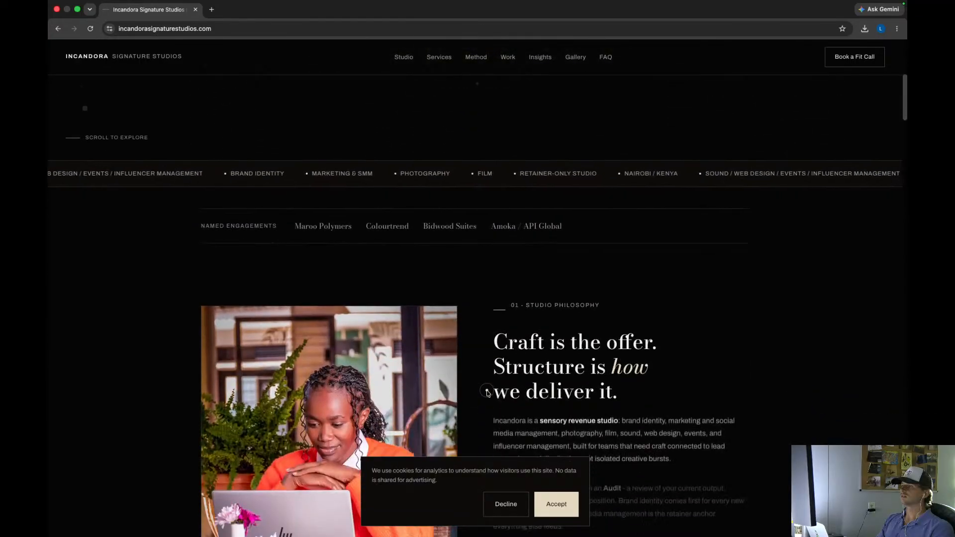
pyautogui.scroll(-11, 487, 393)
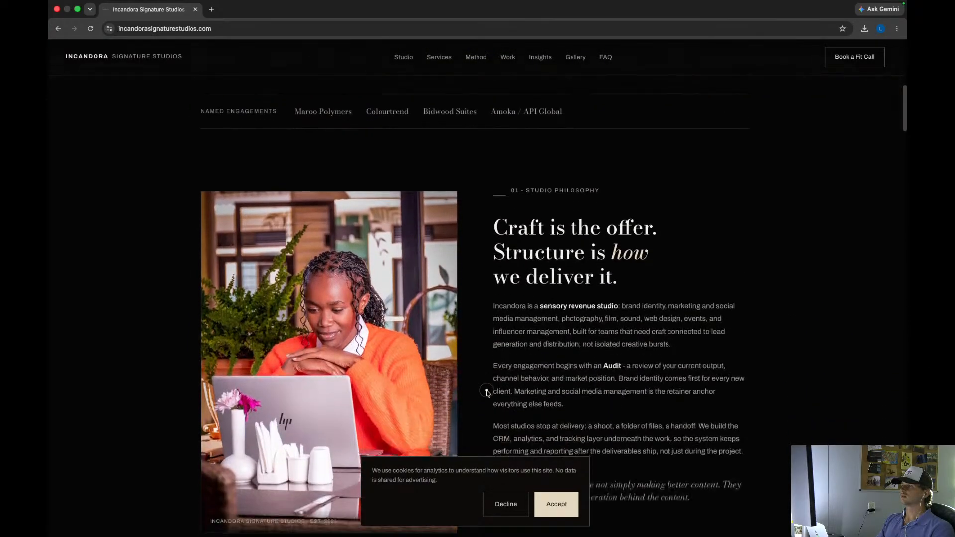
pyautogui.scroll(-5, 487, 393)
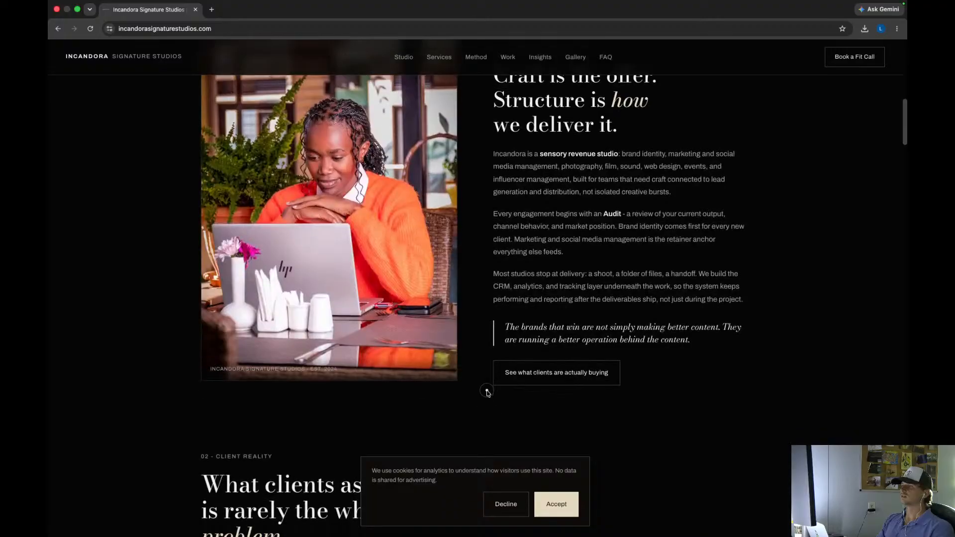
# - Decline the analytics cookies and read through the client reality and twelve crafts sections
pyautogui.click(500, 503)
pyautogui.scroll(-20, 500, 431)
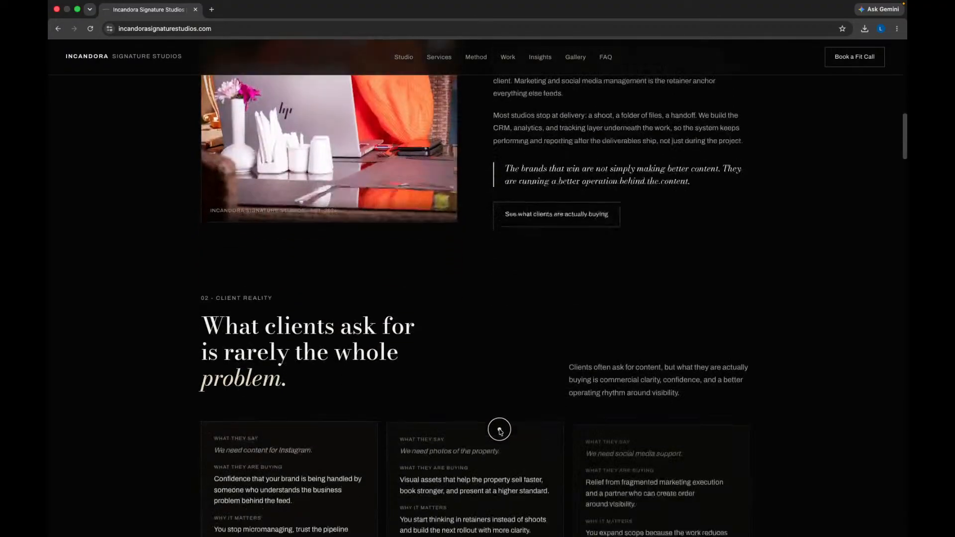
pyautogui.scroll(-15, 500, 432)
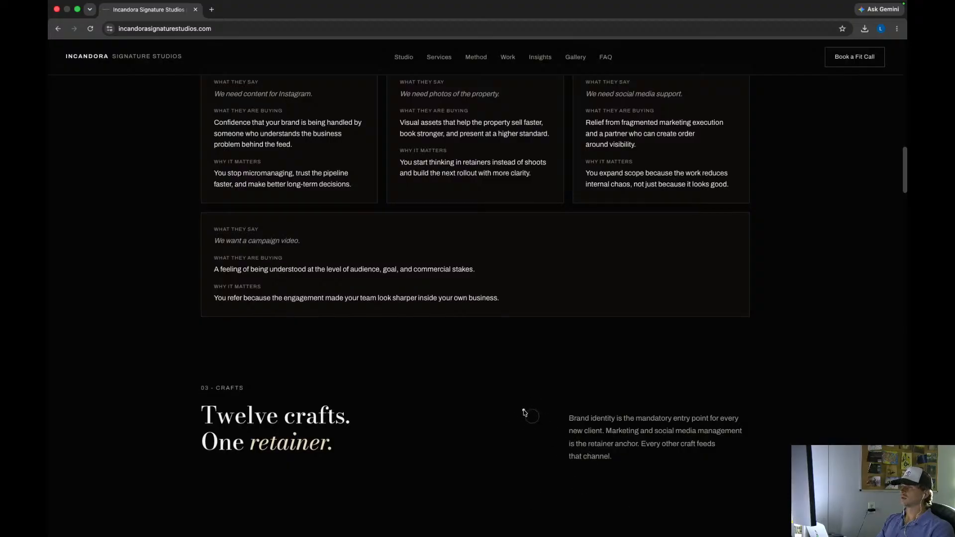
pyautogui.scroll(-7, 522, 411)
pyautogui.scroll(-9, 523, 411)
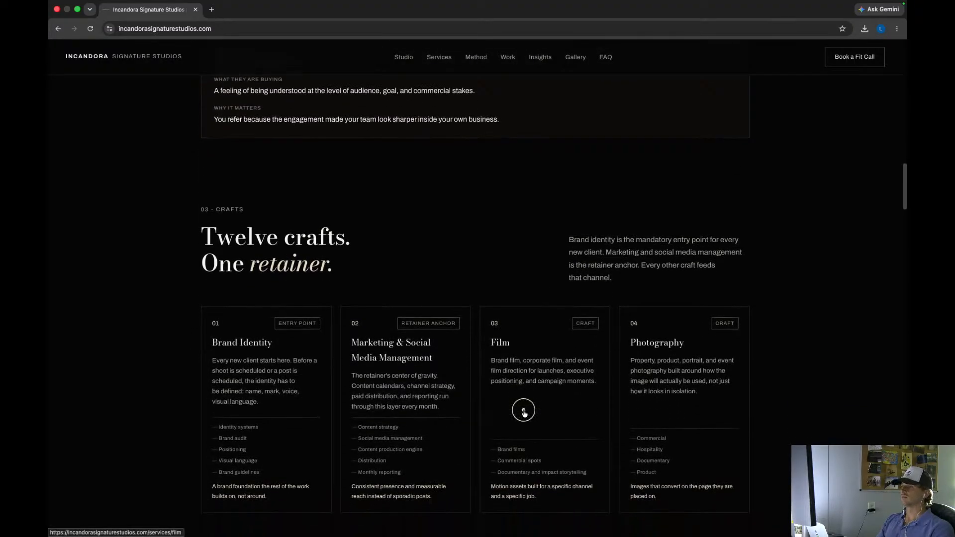
pyautogui.scroll(-5, 524, 411)
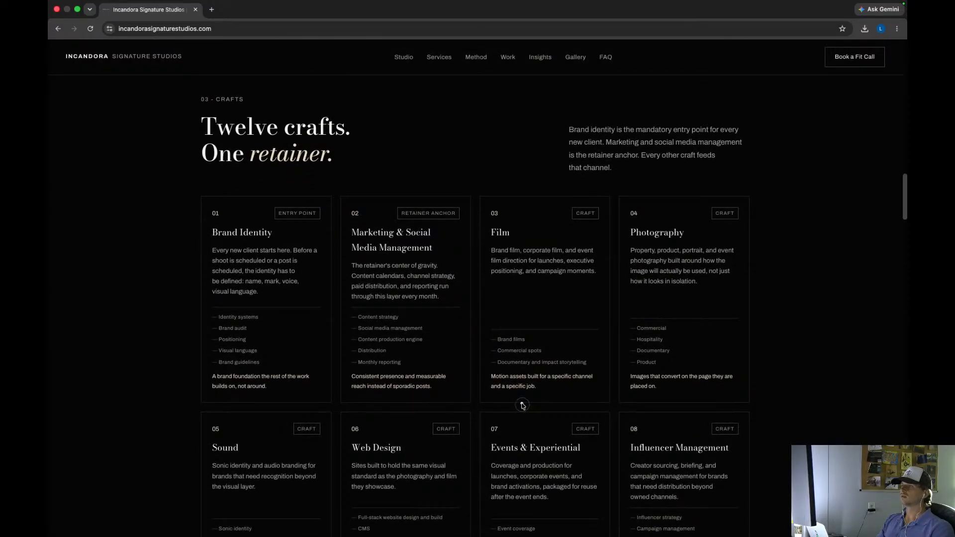
pyautogui.scroll(-10, 523, 408)
pyautogui.scroll(-20, 522, 405)
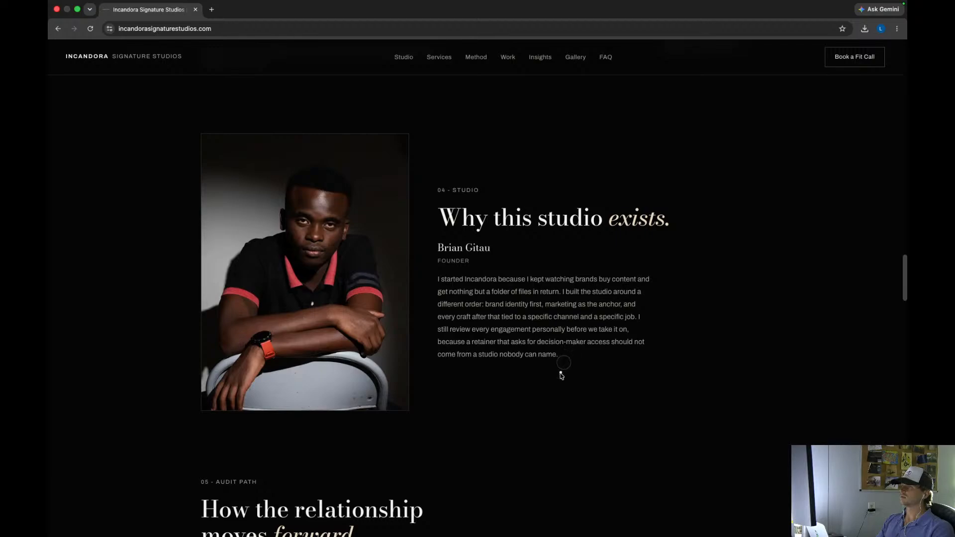
# - Examine the audit path, the featured work projects and the closing call-to-action on the homepage
pyautogui.scroll(-3, 560, 376)
pyautogui.scroll(-8, 559, 376)
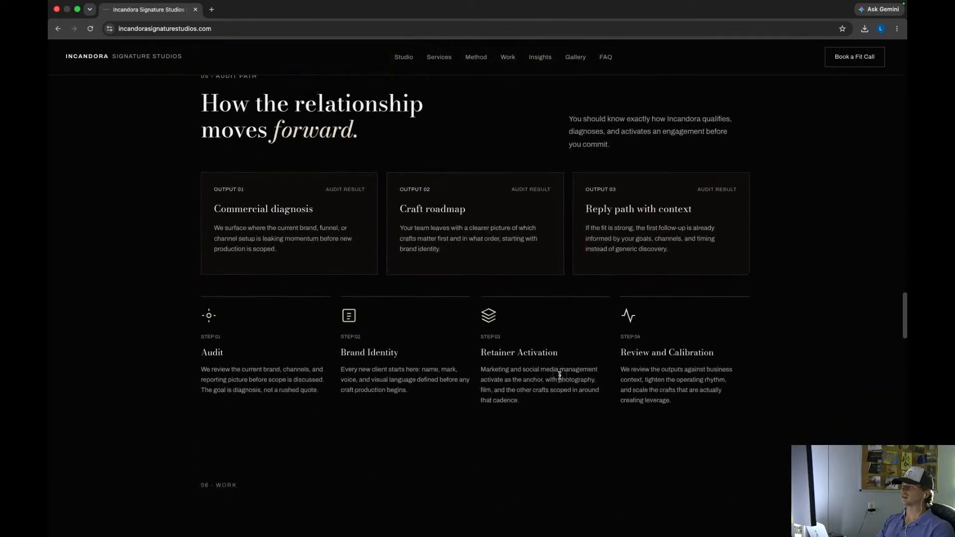
pyautogui.scroll(-3, 560, 376)
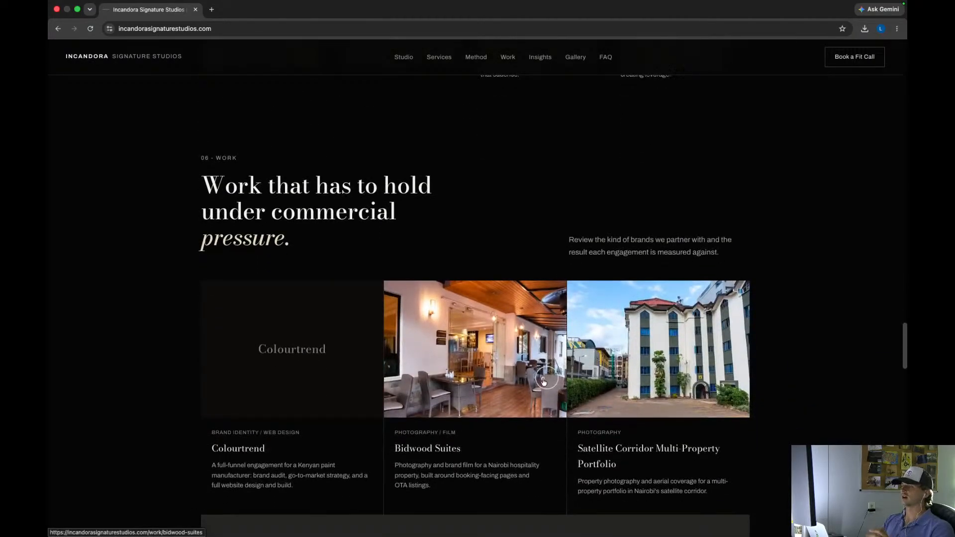
pyautogui.scroll(-1, 477, 380)
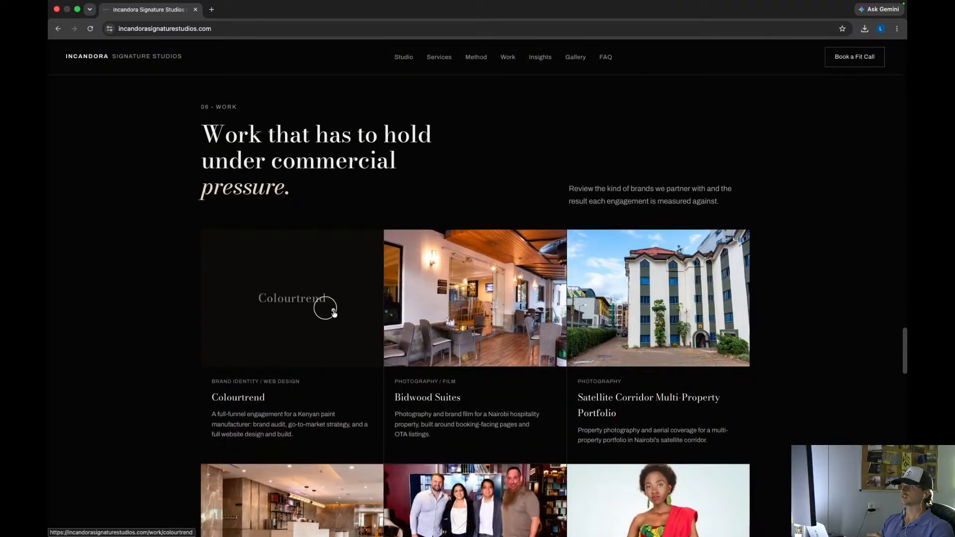
pyautogui.scroll(-1, 685, 341)
pyautogui.scroll(-1, 685, 341)
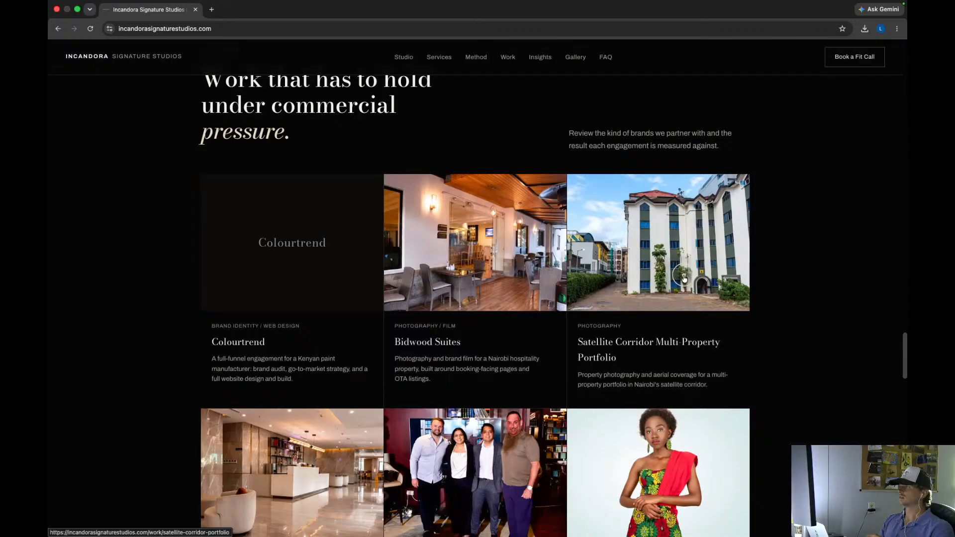
pyautogui.scroll(-2, 682, 283)
pyautogui.scroll(-1, 685, 326)
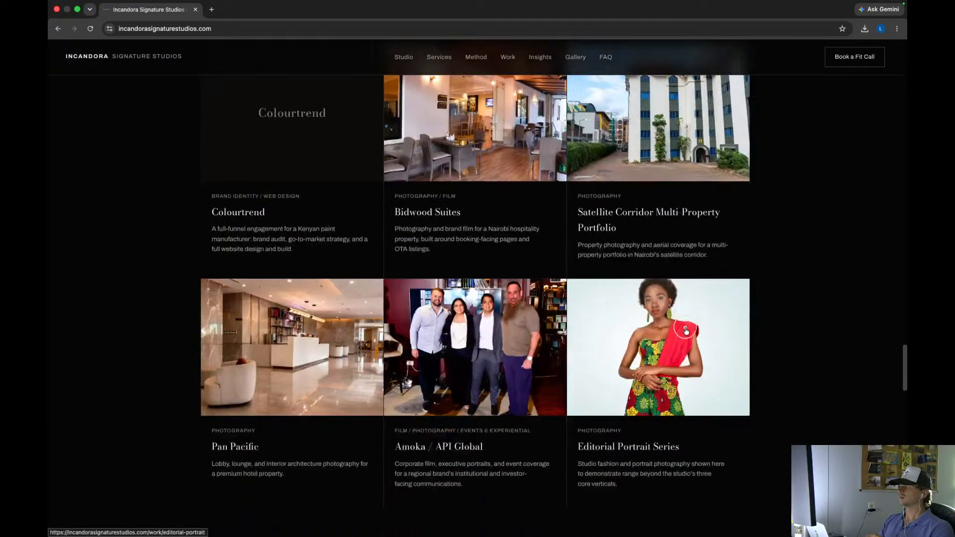
pyautogui.scroll(-3, 283, 398)
pyautogui.scroll(-3, 283, 398)
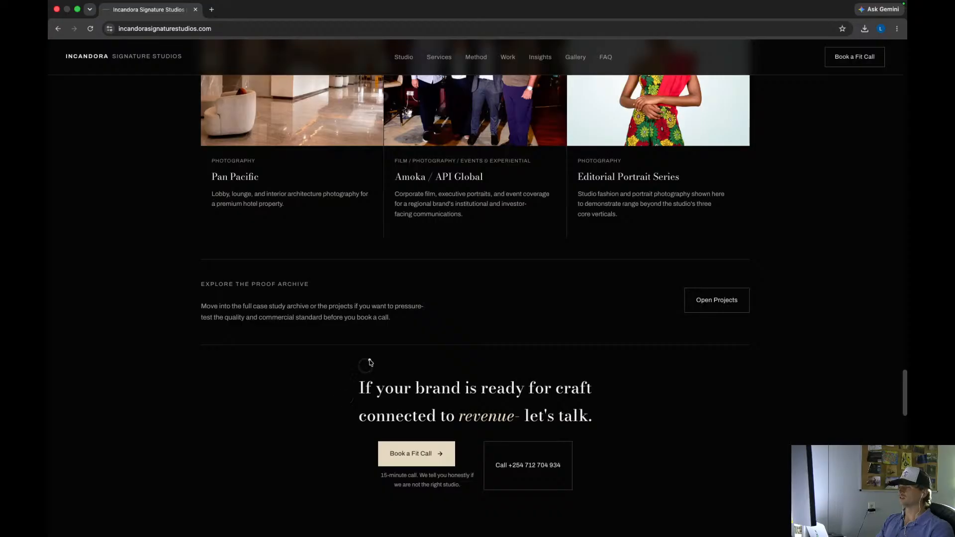
pyautogui.scroll(-4, 369, 360)
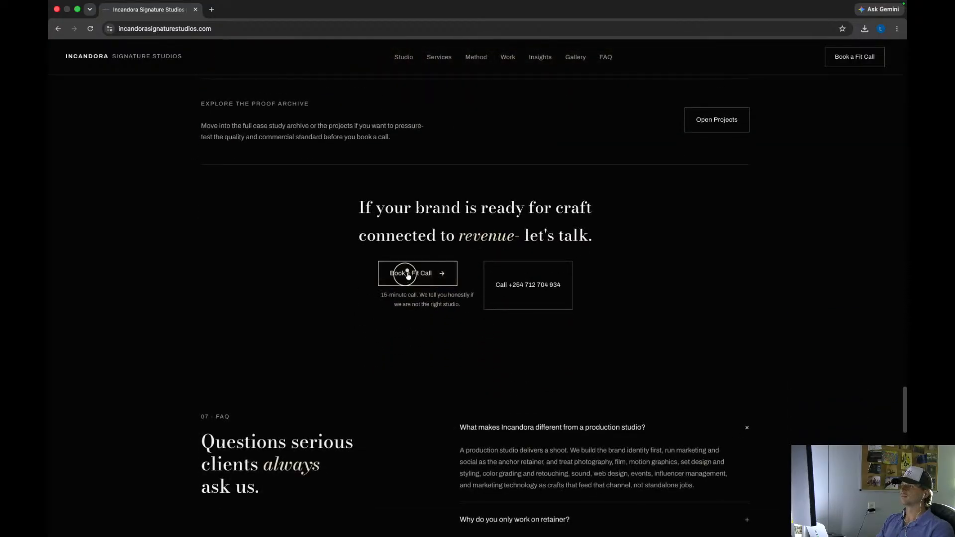
# - Open the Book a Fit Call page and review its qualification form and fit signal checklist
pyautogui.click(407, 274)
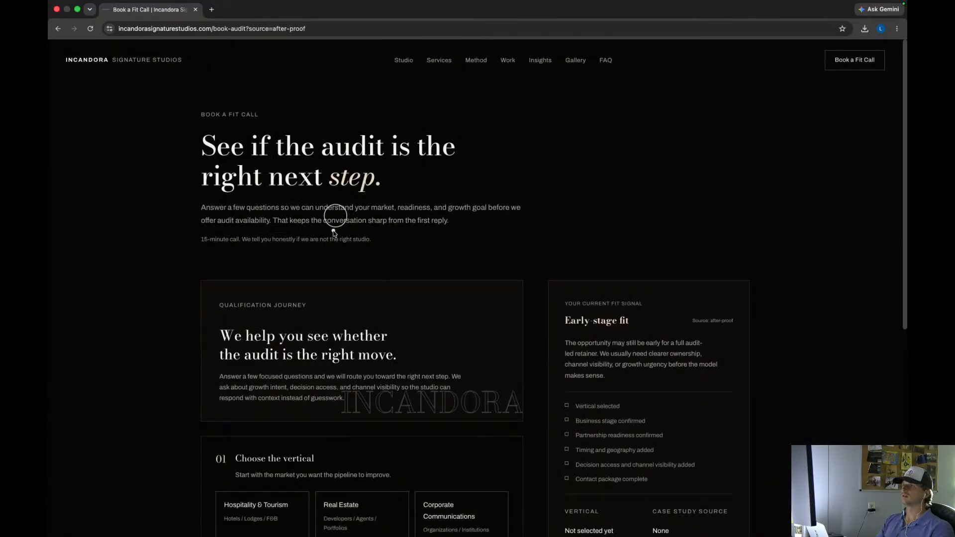
pyautogui.scroll(-2, 335, 232)
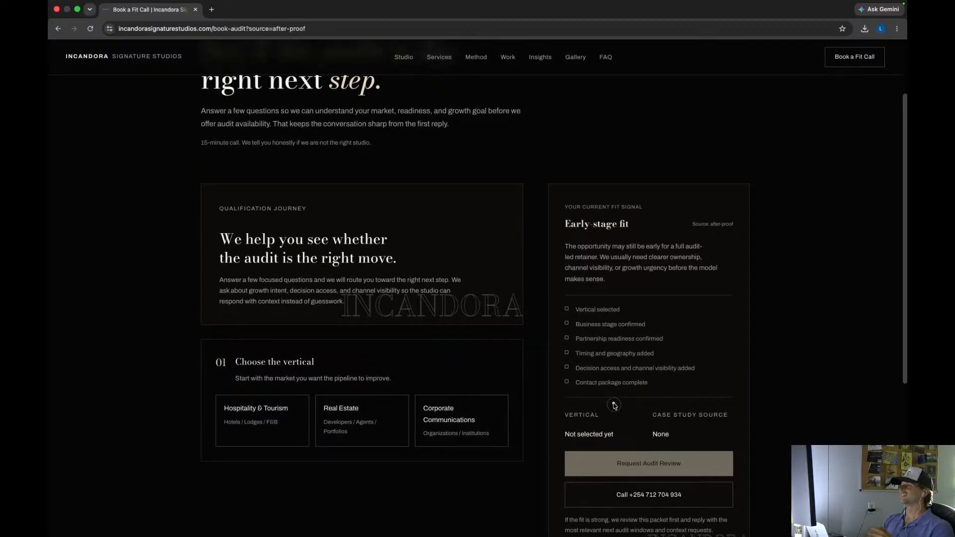
pyautogui.scroll(-1, 614, 427)
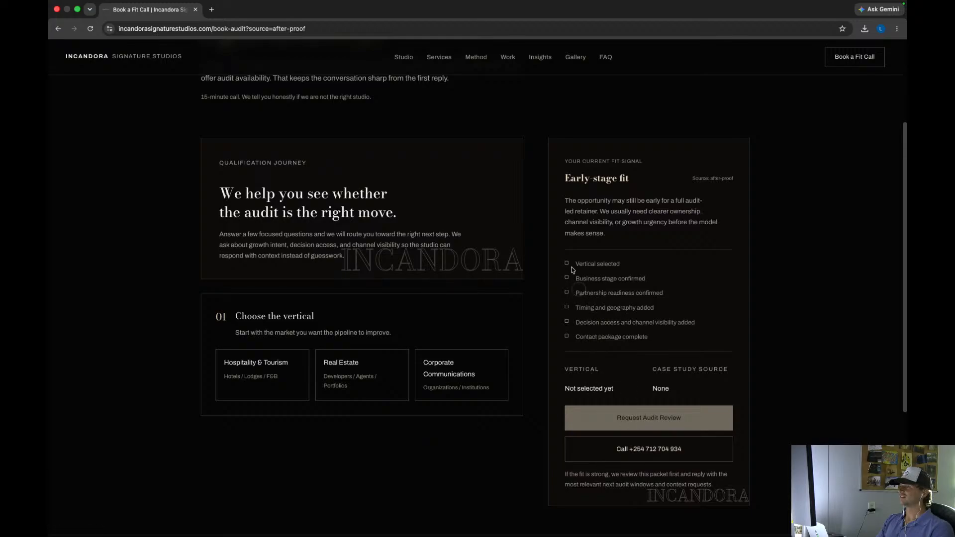
pyautogui.scroll(3, 597, 264)
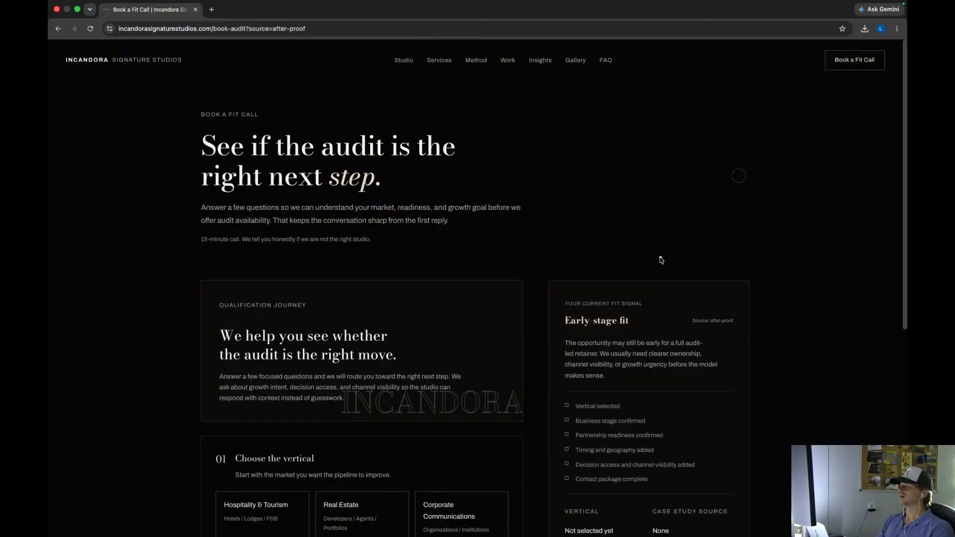
pyautogui.scroll(-4, 661, 258)
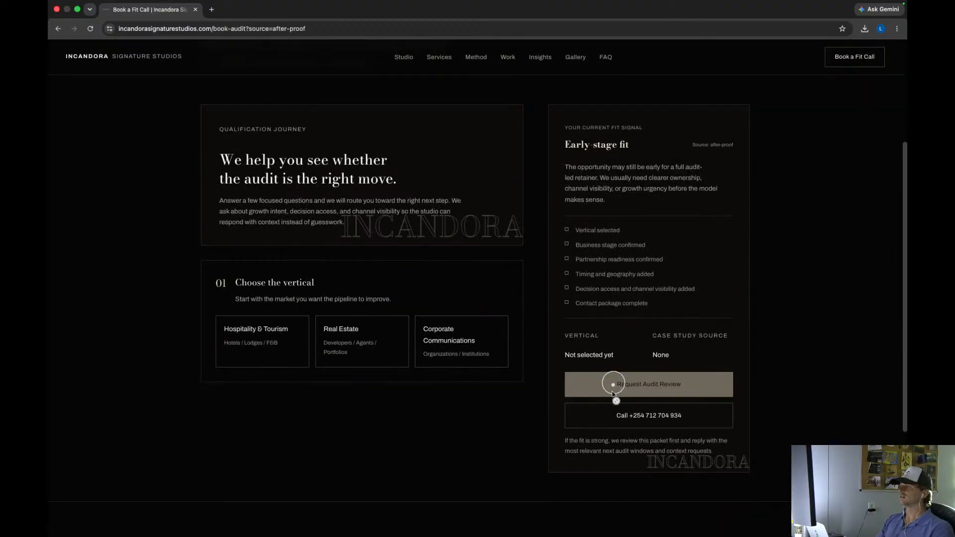
pyautogui.scroll(3, 576, 231)
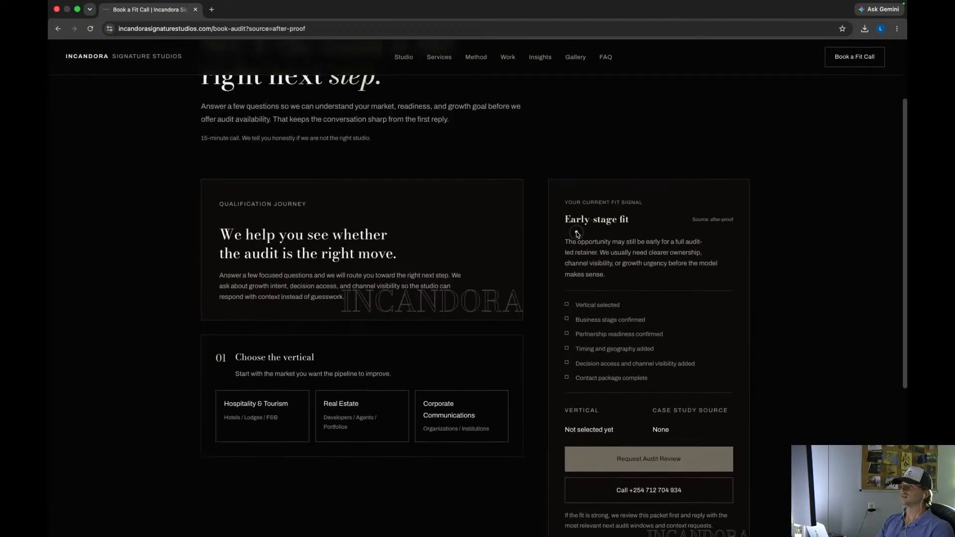
# - Choose Corporate Communications as the vertical and Still scaling / early-stage as the business stage
pyautogui.click(264, 450)
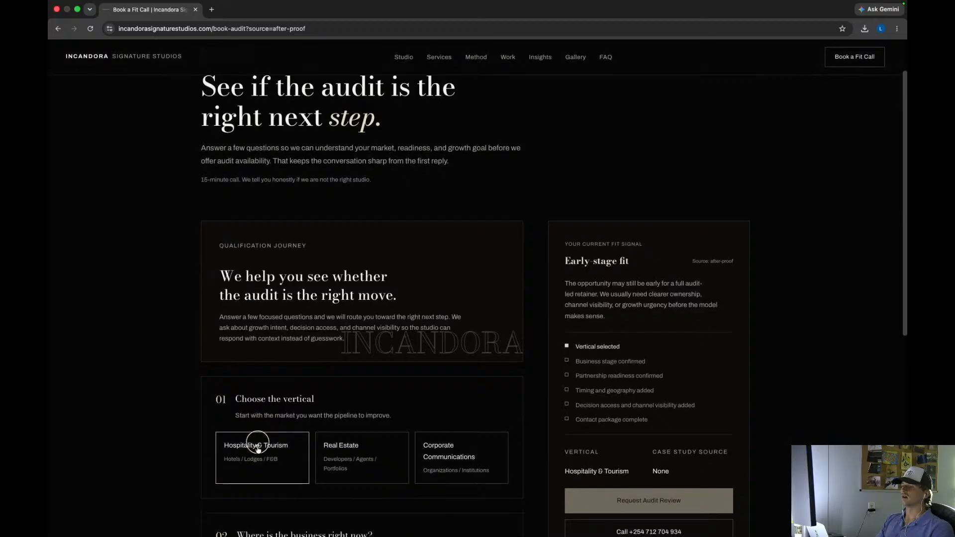
pyautogui.scroll(-1, 314, 438)
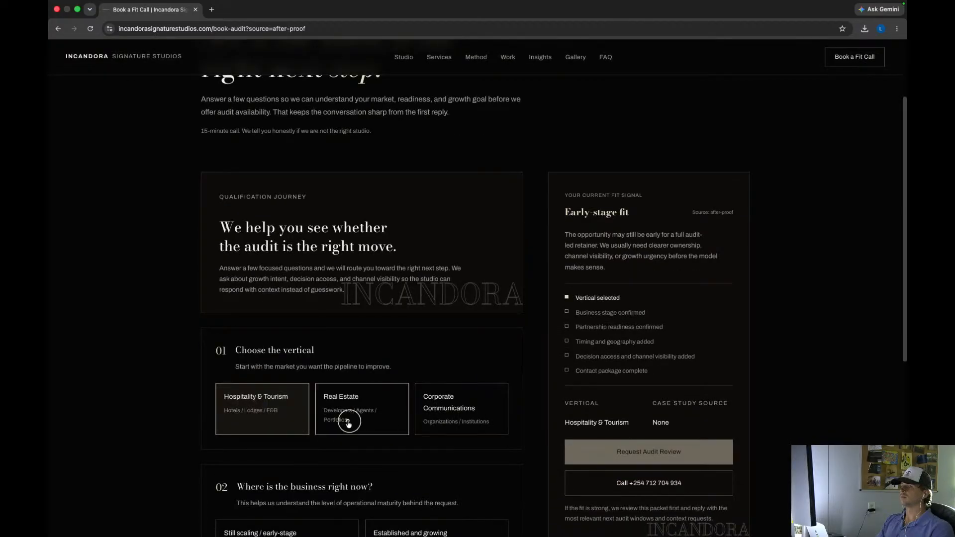
pyautogui.click(427, 415)
pyautogui.scroll(-2, 319, 438)
pyautogui.click(307, 450)
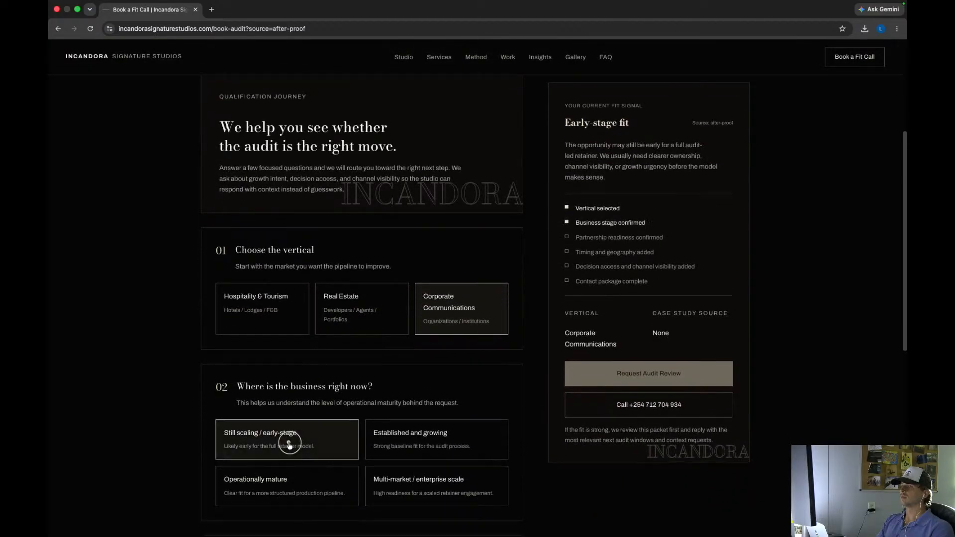
# - Confirm readiness for an ongoing retainer, and set the primary location to Remote / international with a start window of Within 60 days
pyautogui.scroll(-4, 309, 448)
pyautogui.click(309, 446)
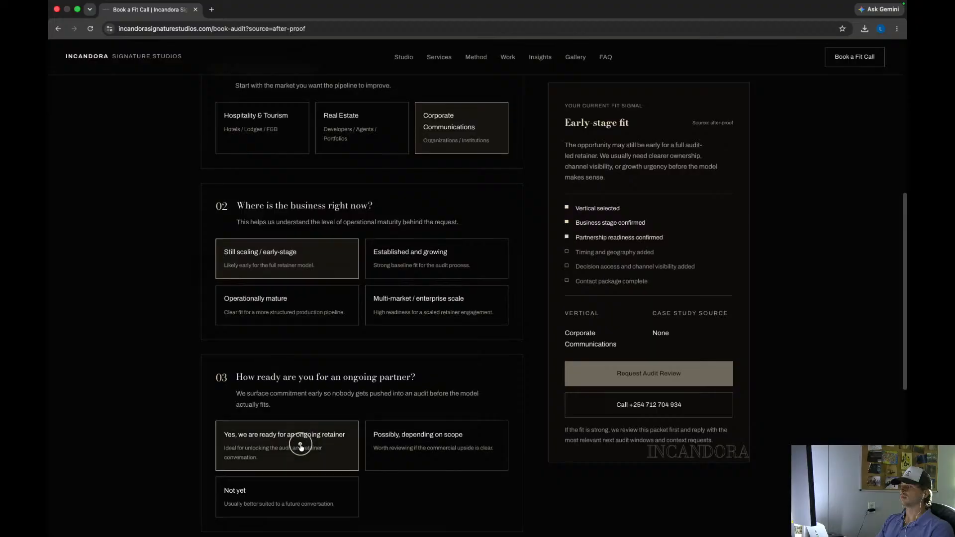
pyautogui.scroll(-4, 303, 446)
pyautogui.click(289, 453)
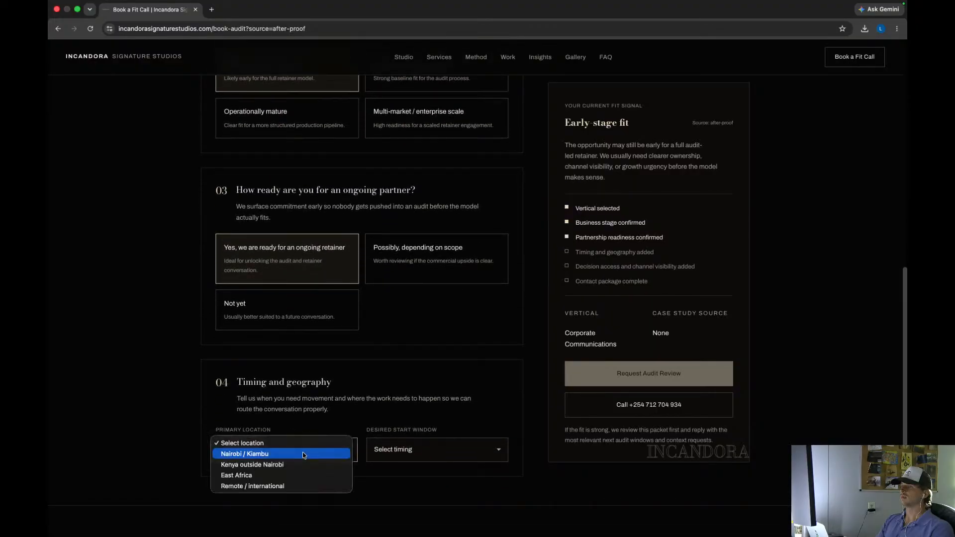
pyautogui.click(275, 487)
pyautogui.click(371, 450)
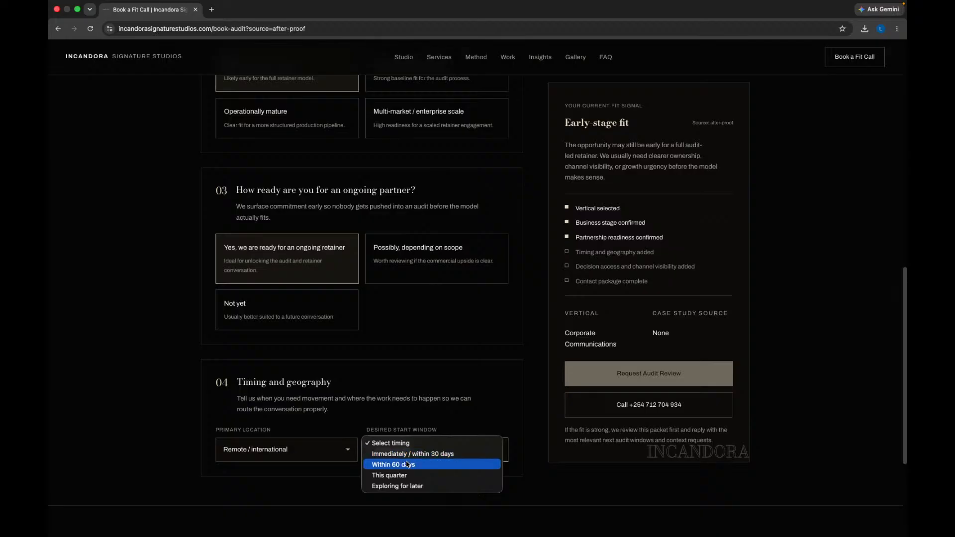
pyautogui.click(402, 466)
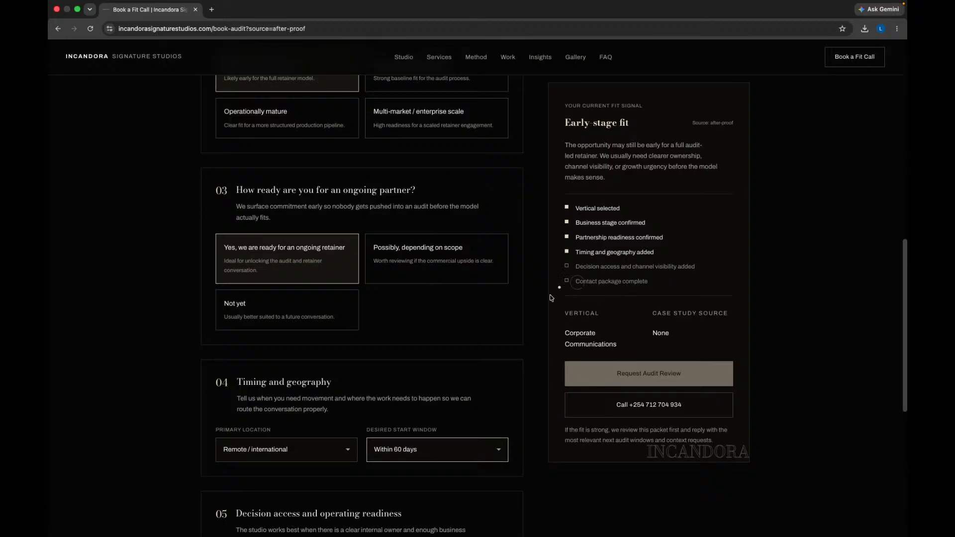
# - Set internal ownership to the founder, owner, or executive sponsor option and approval authority to Several stakeholders need to sign off
pyautogui.scroll(-3, 550, 298)
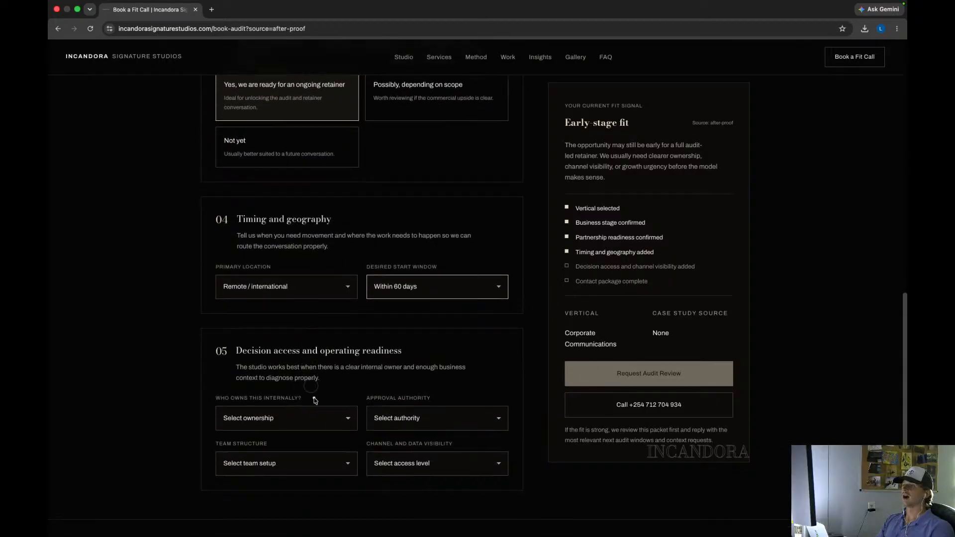
pyautogui.scroll(-4, 311, 418)
pyautogui.scroll(2, 314, 398)
pyautogui.scroll(10, 312, 294)
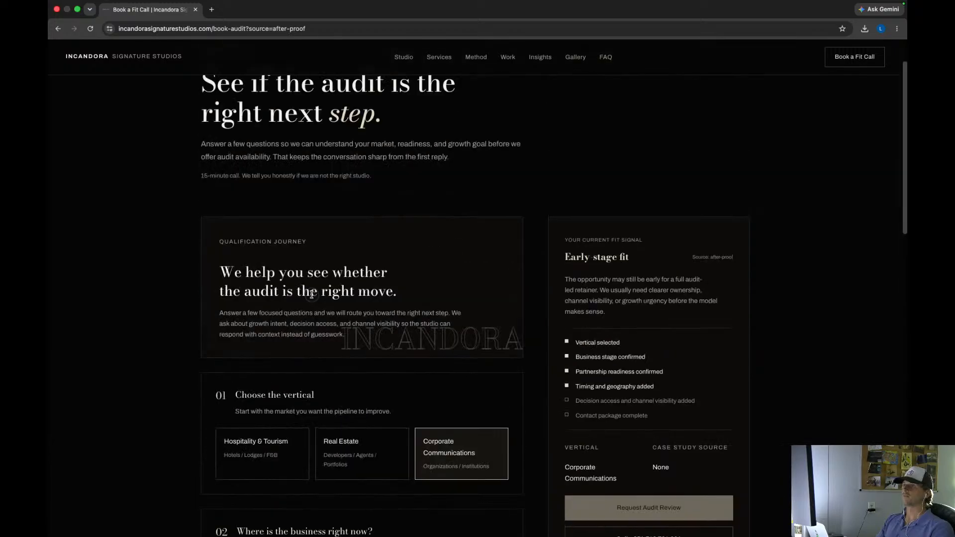
pyautogui.scroll(-3, 309, 316)
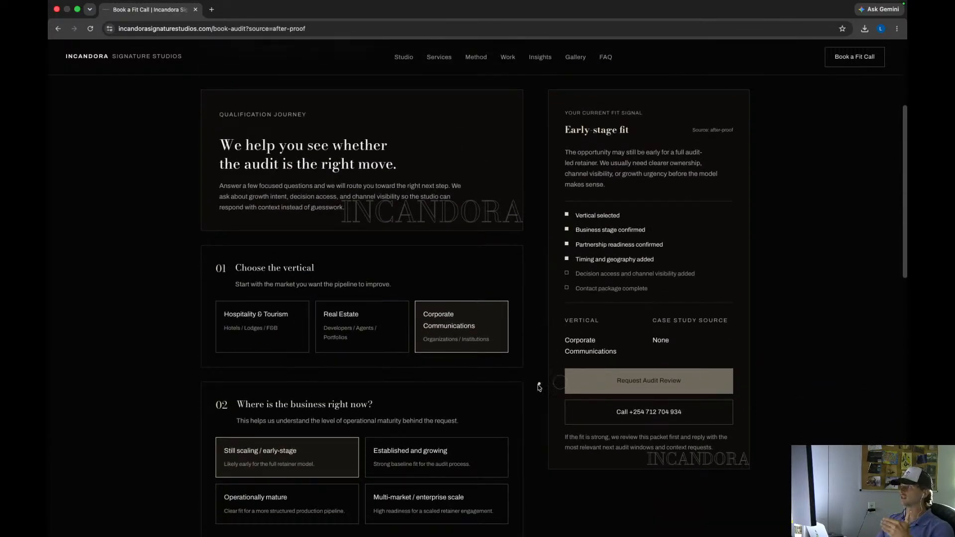
pyautogui.scroll(-10, 537, 388)
pyautogui.scroll(-1, 538, 388)
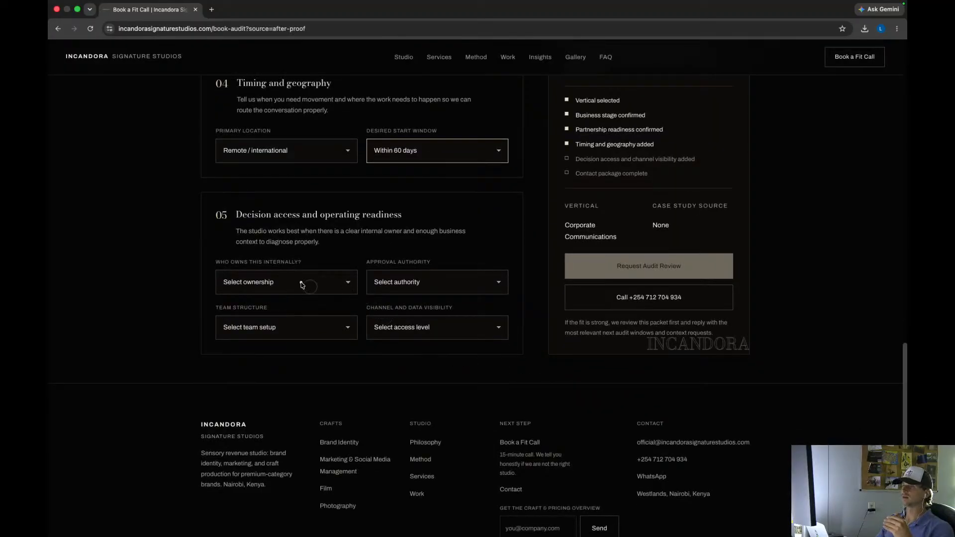
pyautogui.click(302, 285)
pyautogui.click(289, 287)
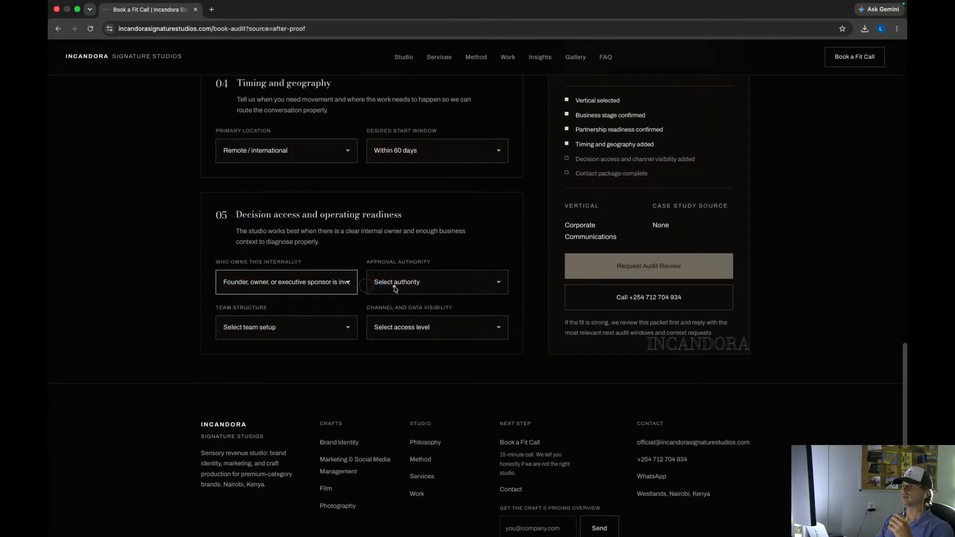
pyautogui.click(437, 282)
pyautogui.click(425, 307)
# - Set the team structure to still being assembled and channel and data visibility to We can discuss the business context
pyautogui.click(297, 334)
pyautogui.click(298, 363)
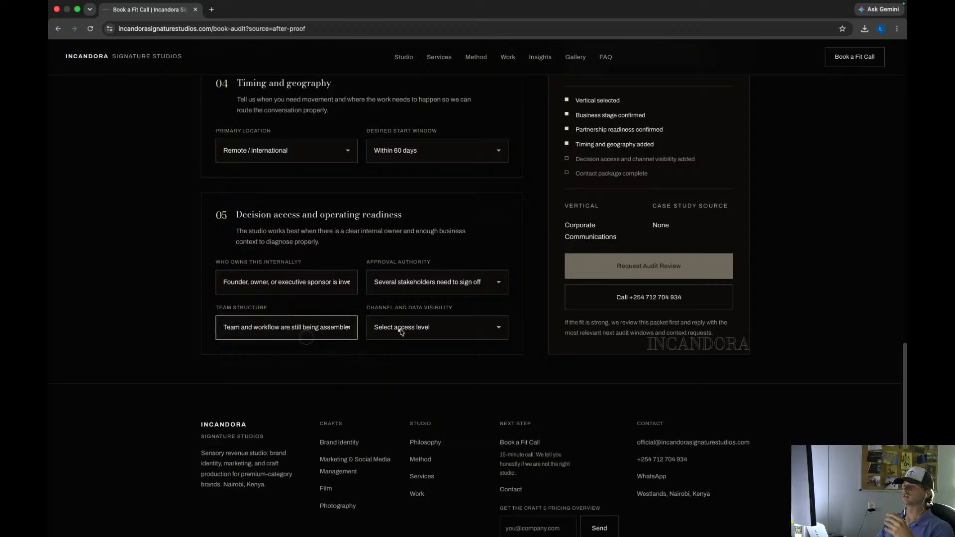
pyautogui.click(396, 327)
pyautogui.click(387, 351)
# - Choose building repeatable content and distribution as primary objective, and autofill Mailman Media with the contact's name, email and phone
pyautogui.scroll(-3, 296, 330)
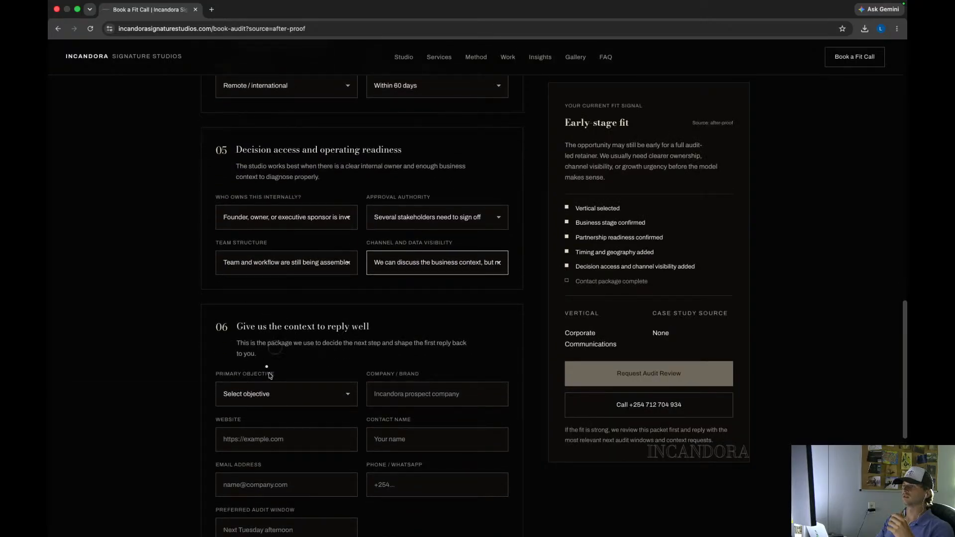
pyautogui.click(274, 395)
pyautogui.click(272, 420)
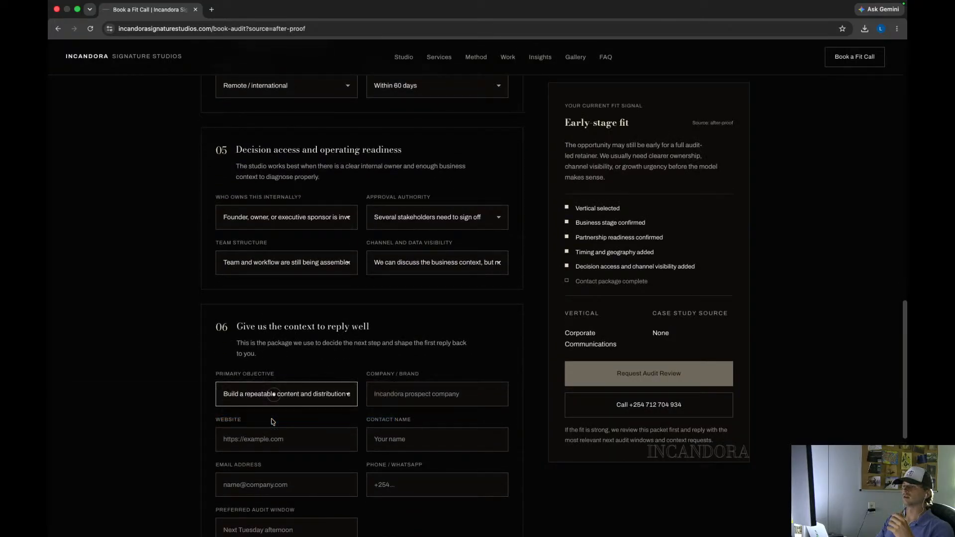
pyautogui.click(391, 406)
pyautogui.click(421, 419)
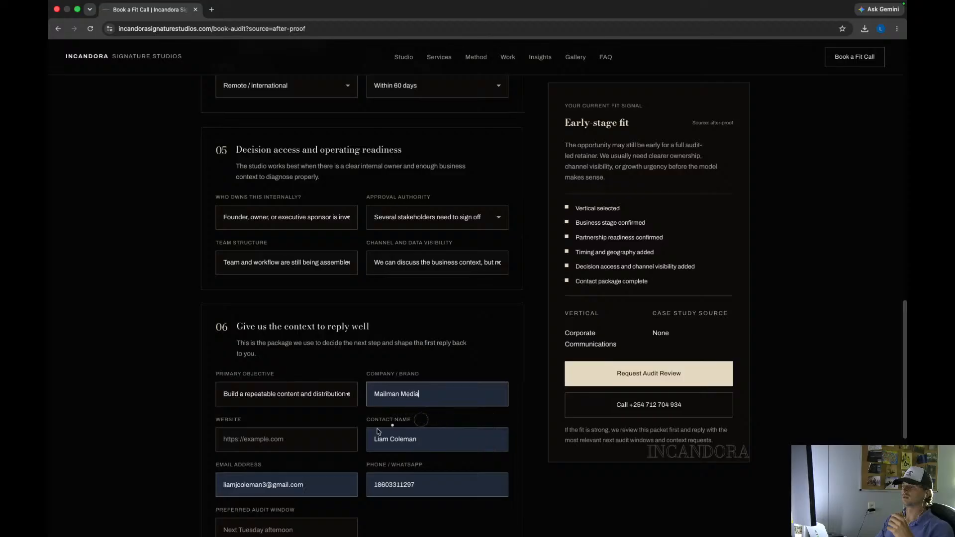
# - Review the filled-in answers across all form sections and the fit signal checklist, including the optional website and audit window fields
pyautogui.click(295, 446)
pyautogui.scroll(-3, 283, 439)
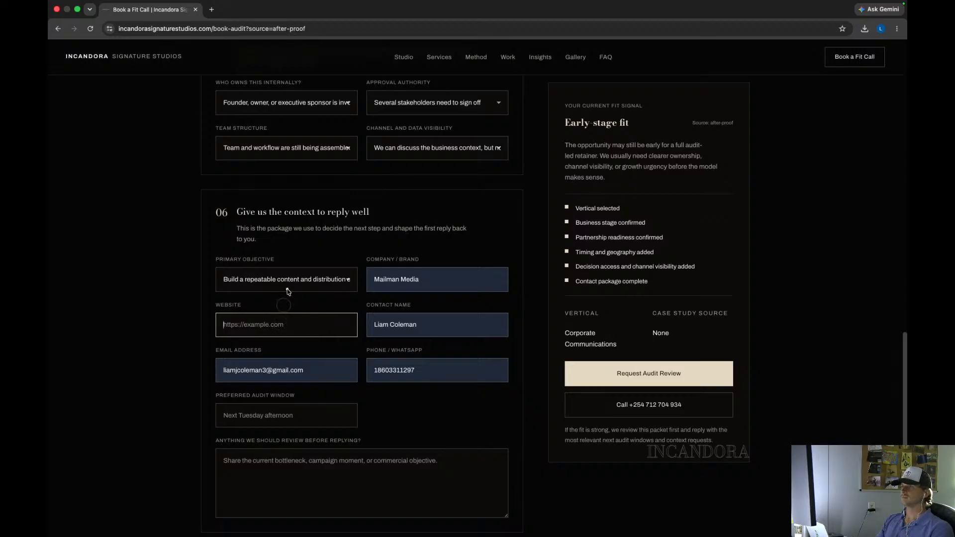
pyautogui.scroll(8, 294, 396)
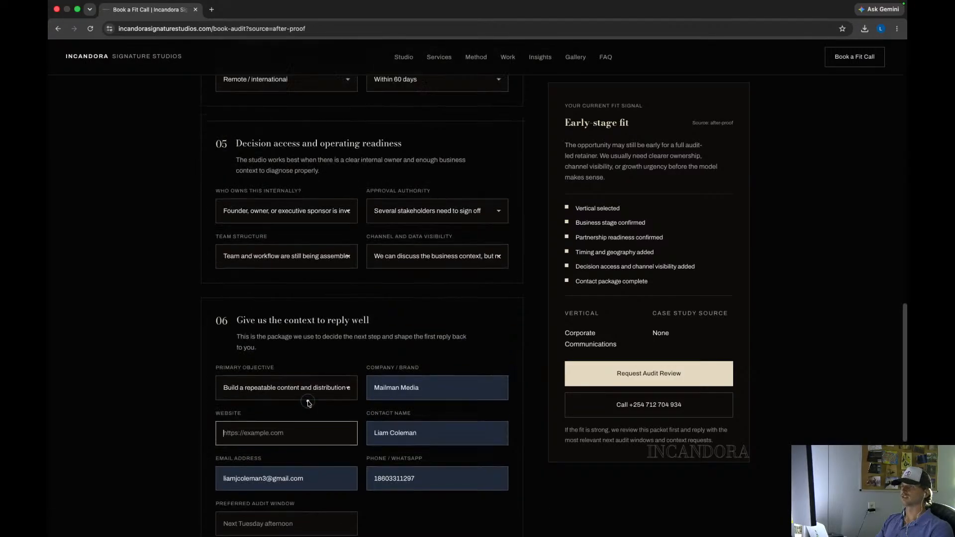
pyautogui.scroll(1, 308, 403)
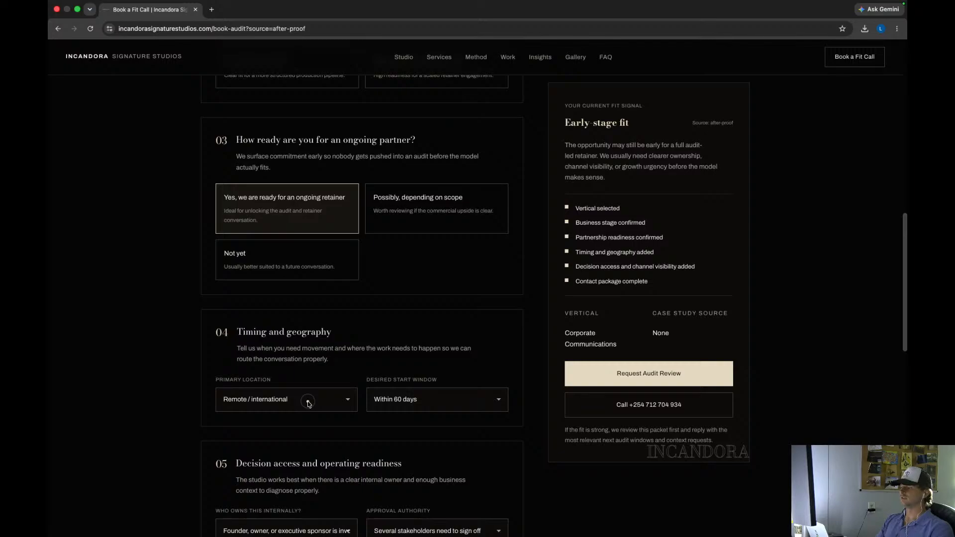
pyautogui.scroll(-8, 308, 402)
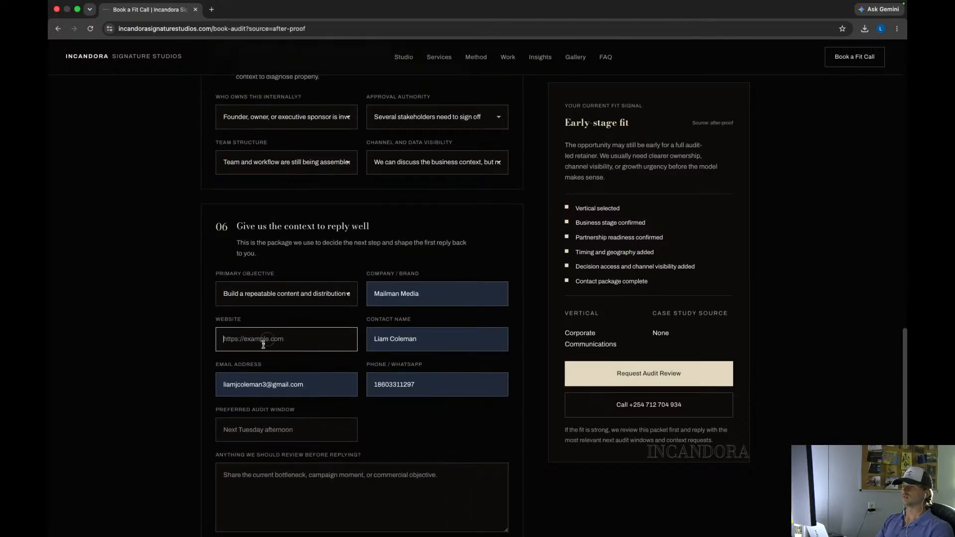
pyautogui.scroll(-1, 263, 344)
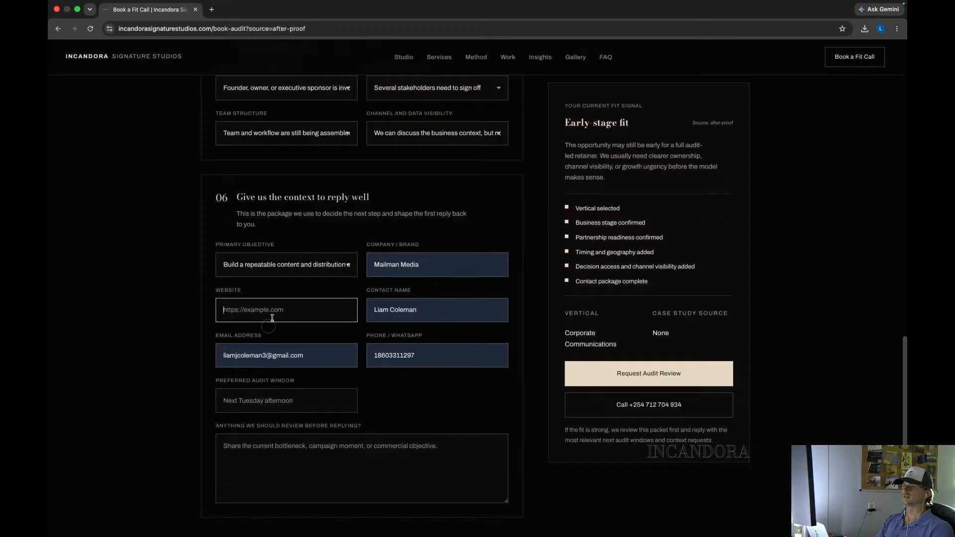
pyautogui.scroll(-1, 270, 393)
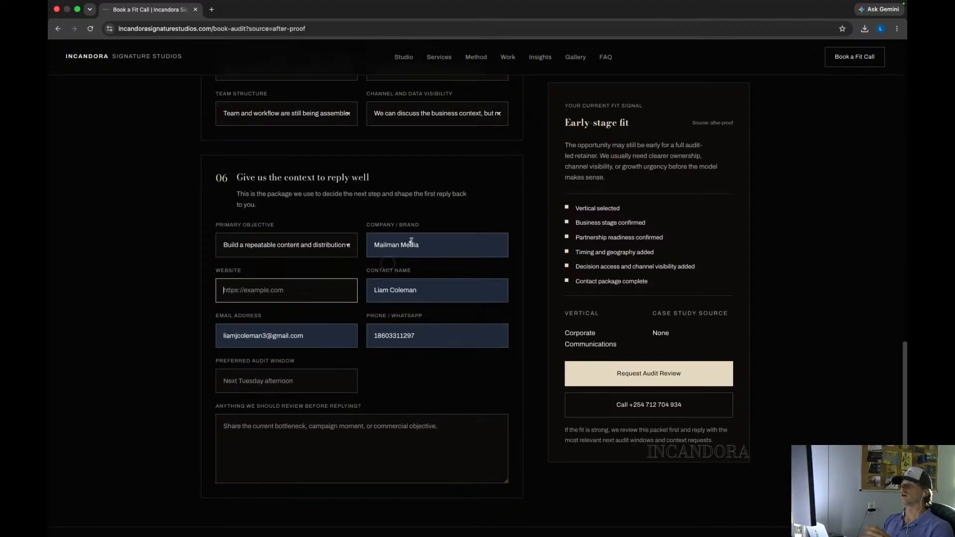
pyautogui.scroll(-5, 358, 294)
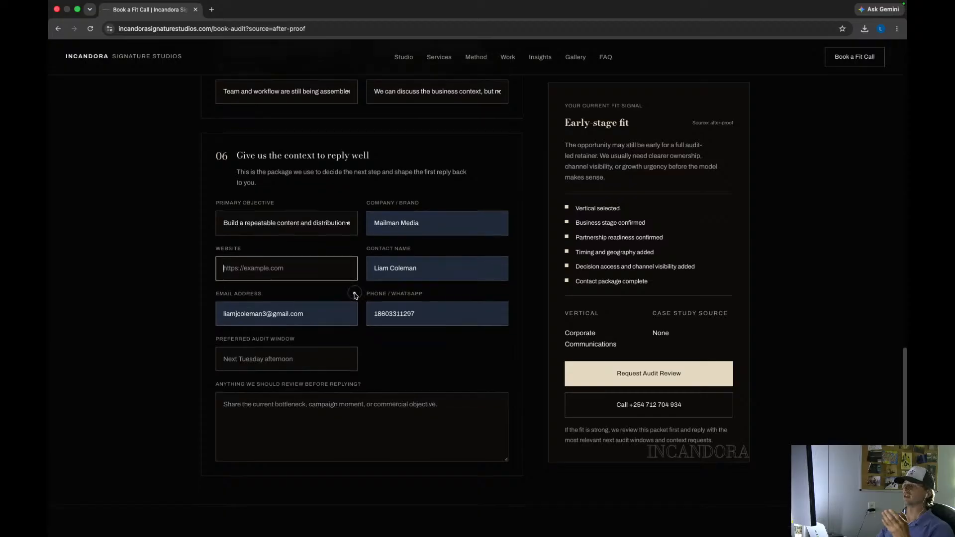
pyautogui.scroll(10, 355, 295)
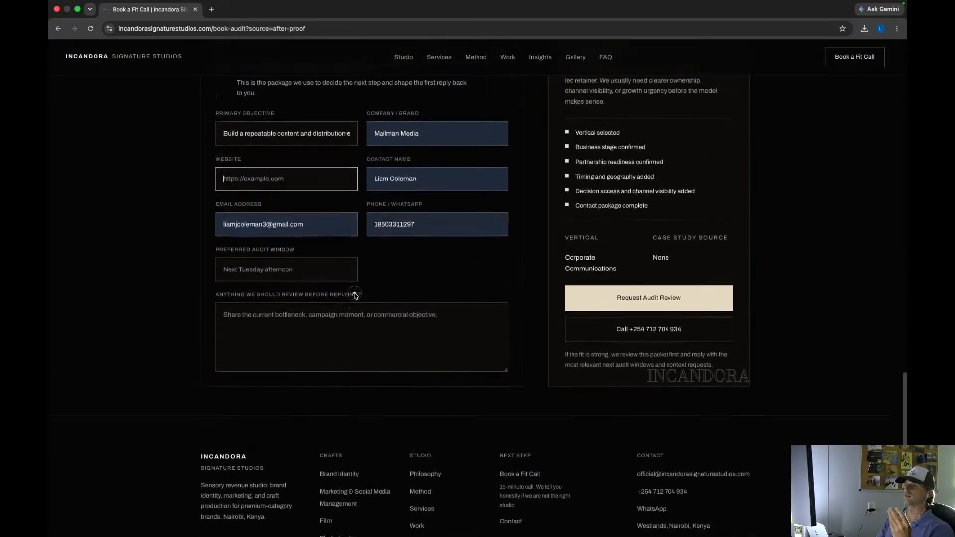
pyautogui.scroll(20, 307, 224)
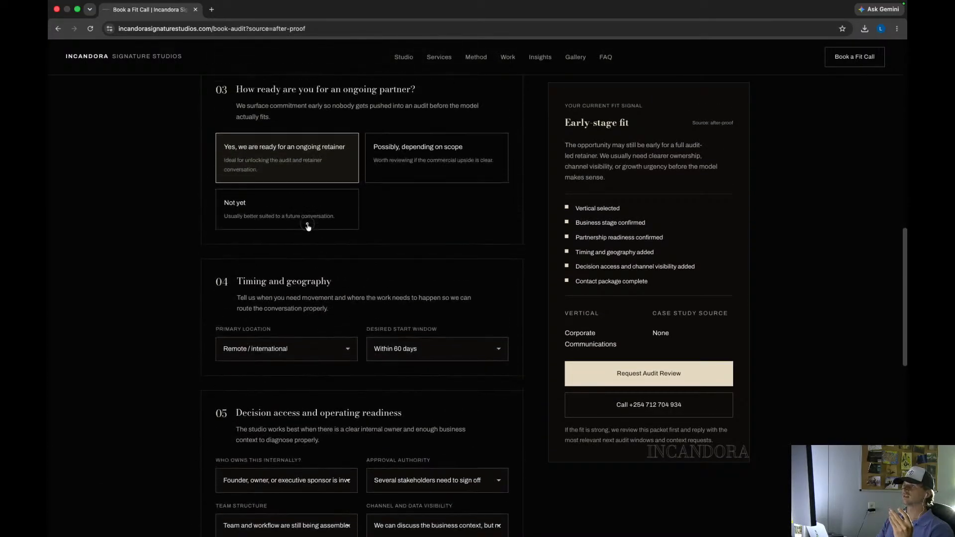
pyautogui.scroll(-4, 306, 224)
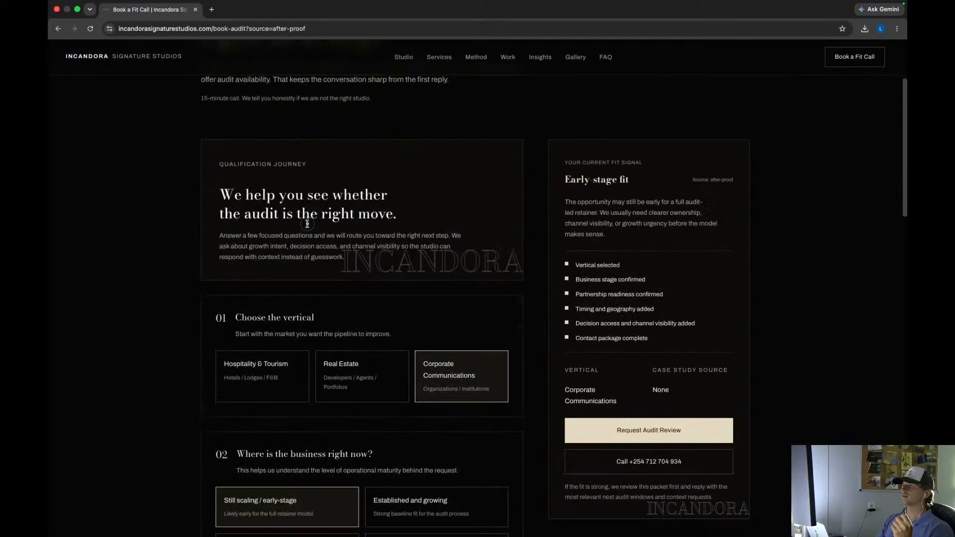
# - Submit the audit review request and look through the booking calendar and call time slots on the confirmation page
pyautogui.click(610, 424)
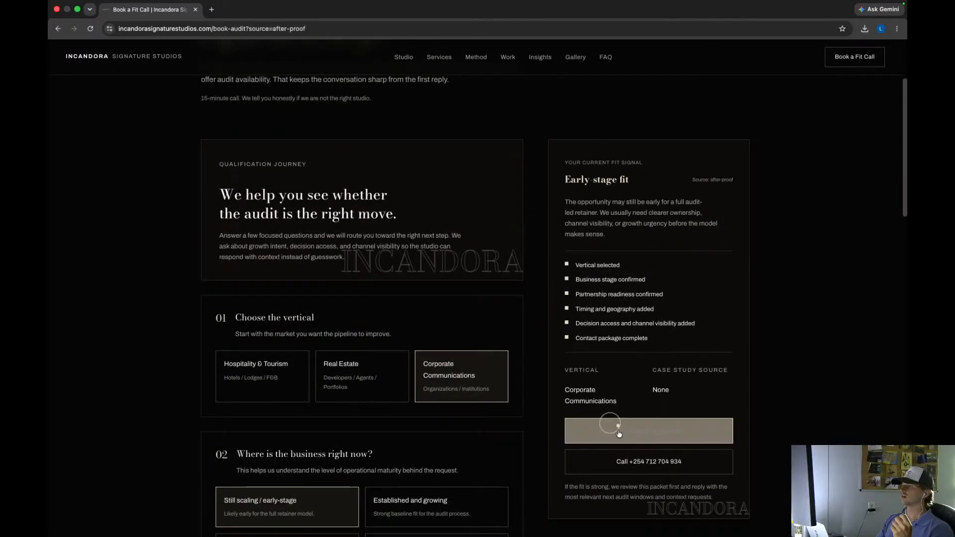
pyautogui.click(607, 424)
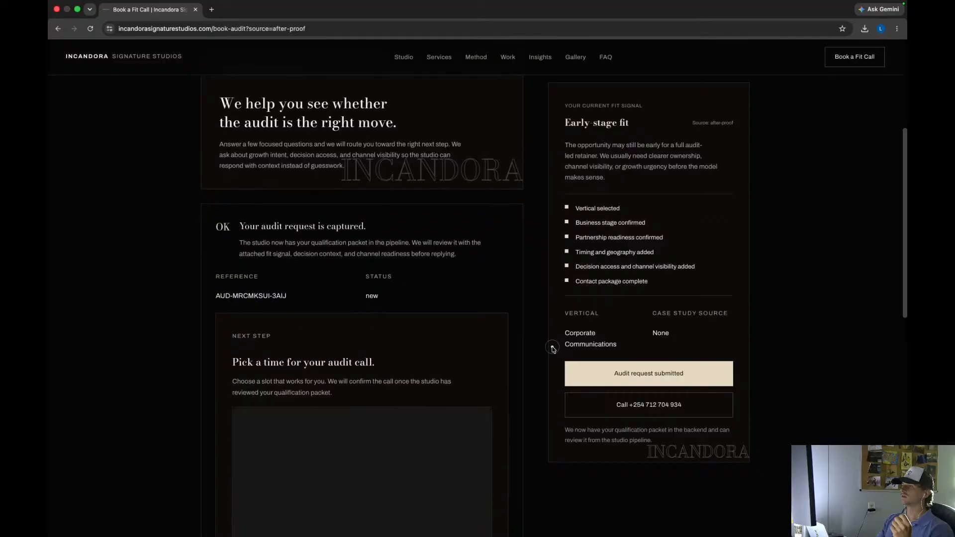
pyautogui.scroll(-4, 553, 350)
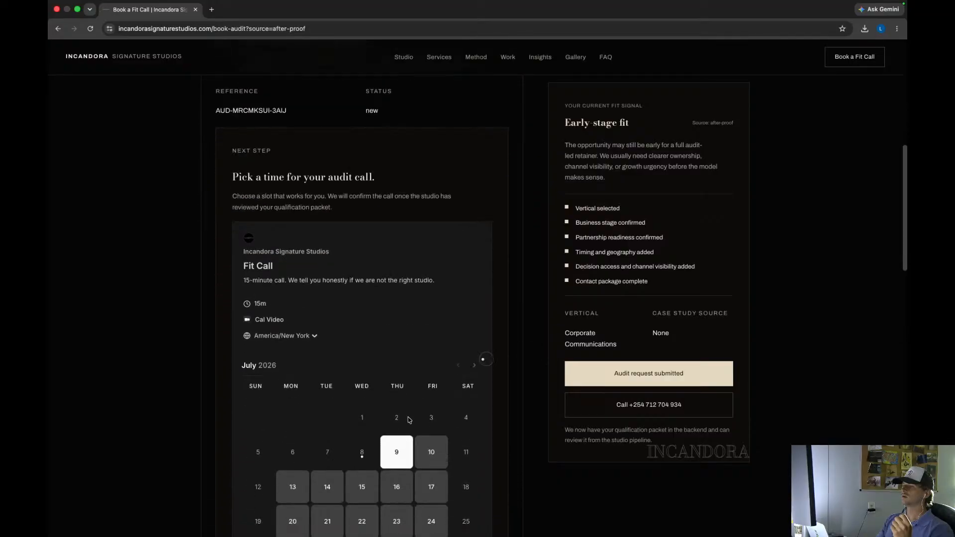
pyautogui.scroll(-9, 409, 419)
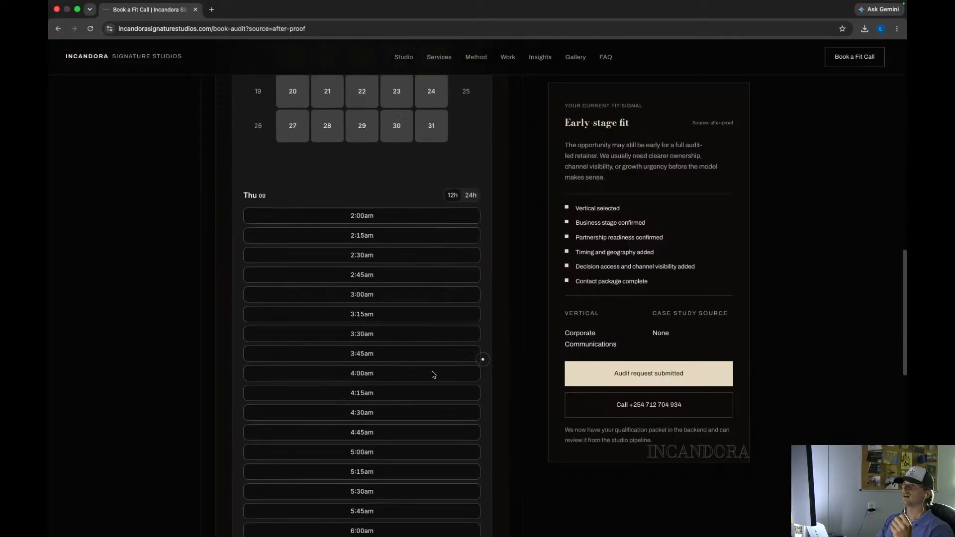
pyautogui.scroll(-12, 433, 375)
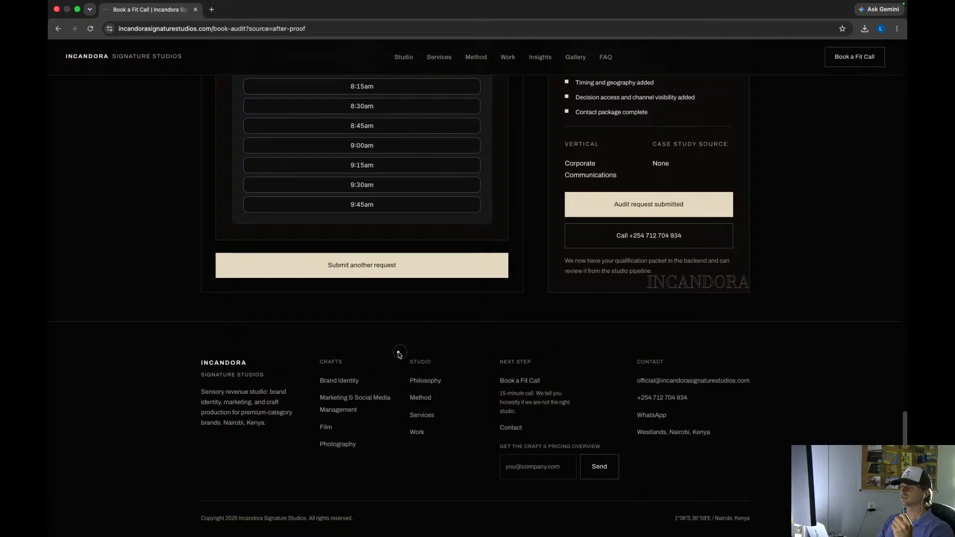
pyautogui.scroll(20, 551, 371)
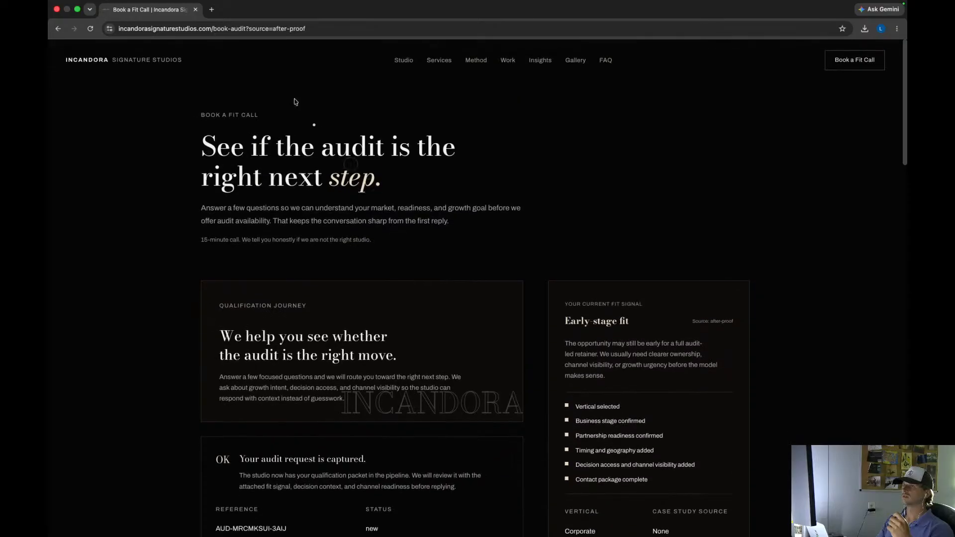
# - Open the Studio philosophy section and read on to the founder's explanation of why the studio exists
pyautogui.click(402, 59)
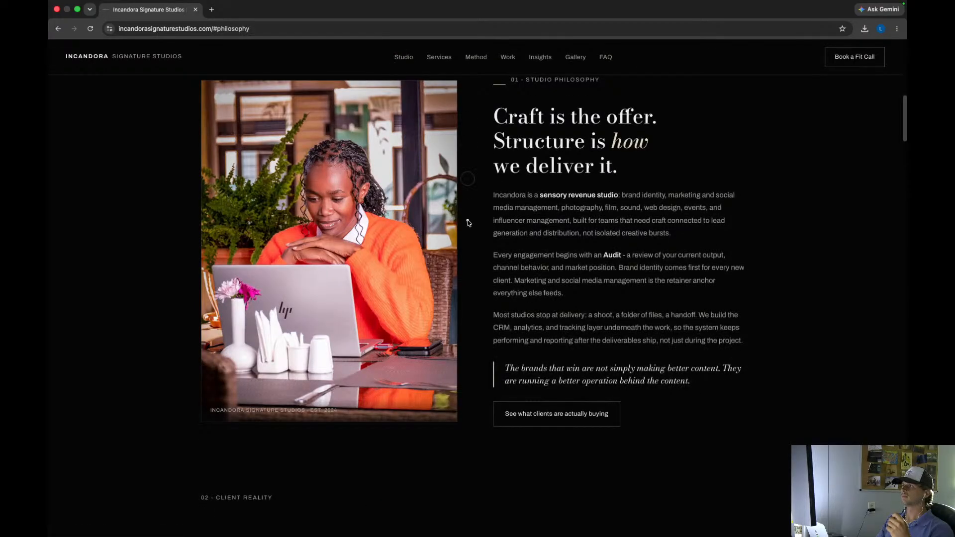
pyautogui.scroll(-10, 465, 220)
pyautogui.scroll(-15, 468, 222)
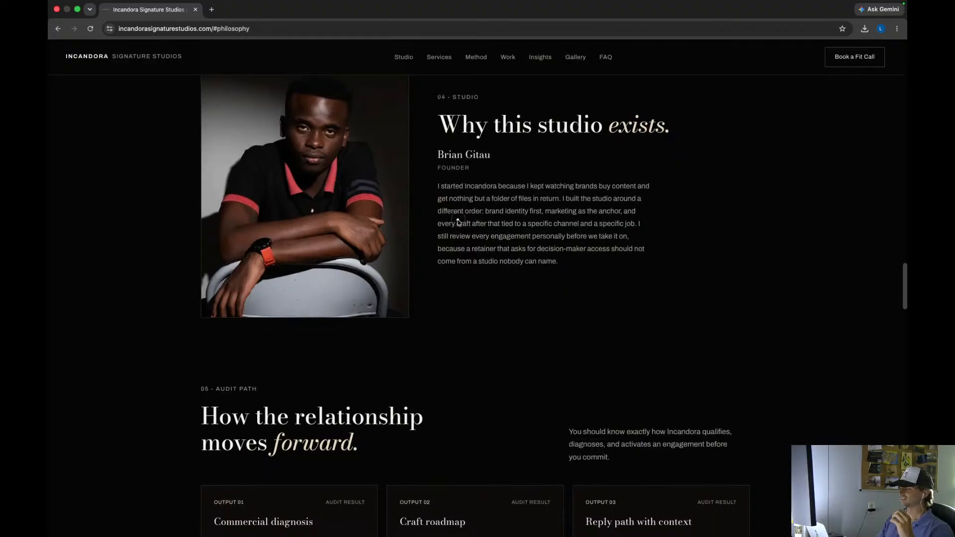
pyautogui.scroll(3, 458, 217)
# - Open the Services catalogue page and examine its hospitality, real estate and service map cards
pyautogui.click(438, 58)
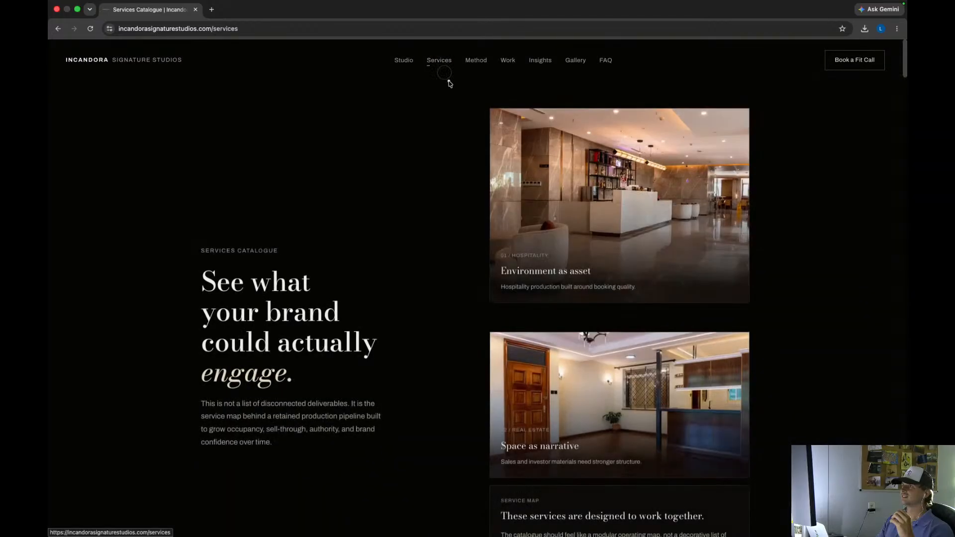
pyautogui.scroll(-1, 427, 222)
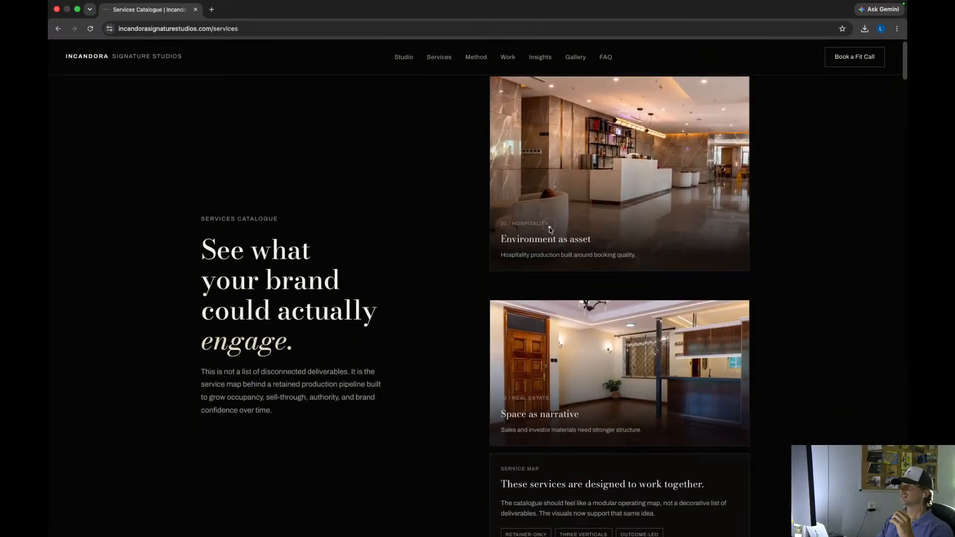
pyautogui.scroll(-3, 550, 229)
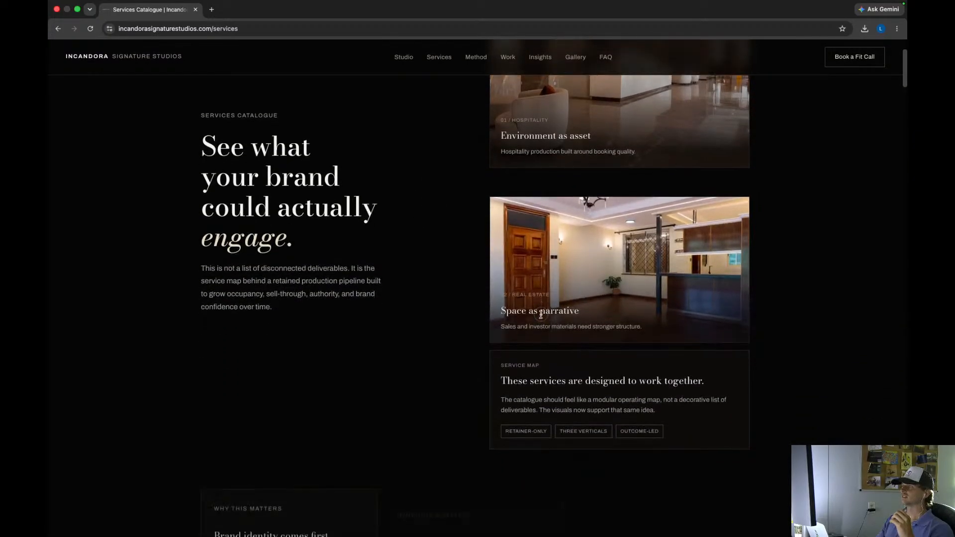
pyautogui.scroll(-4, 541, 314)
pyautogui.scroll(2, 536, 348)
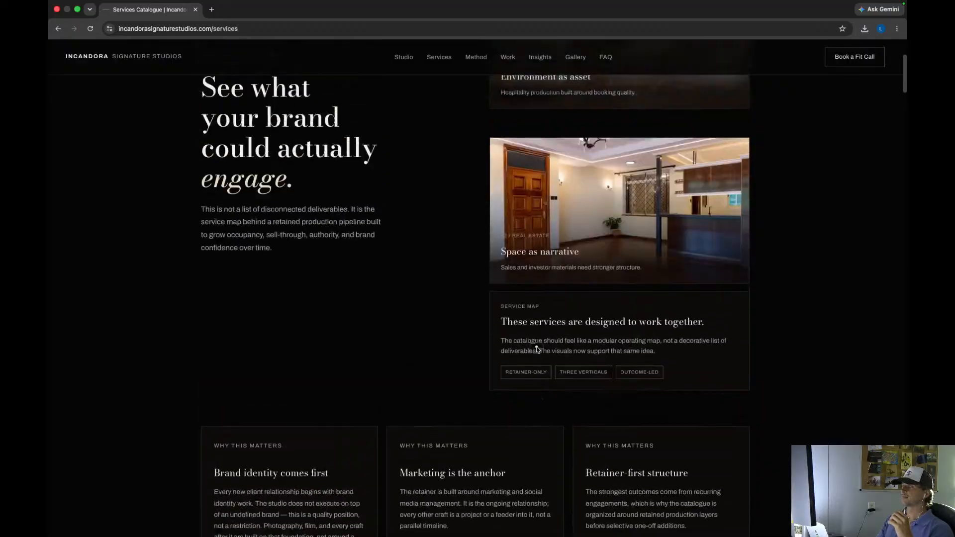
# - Examine the Why This Matters cards, the hospitality image and the Brand Identity section of the services catalogue
pyautogui.scroll(5, 536, 348)
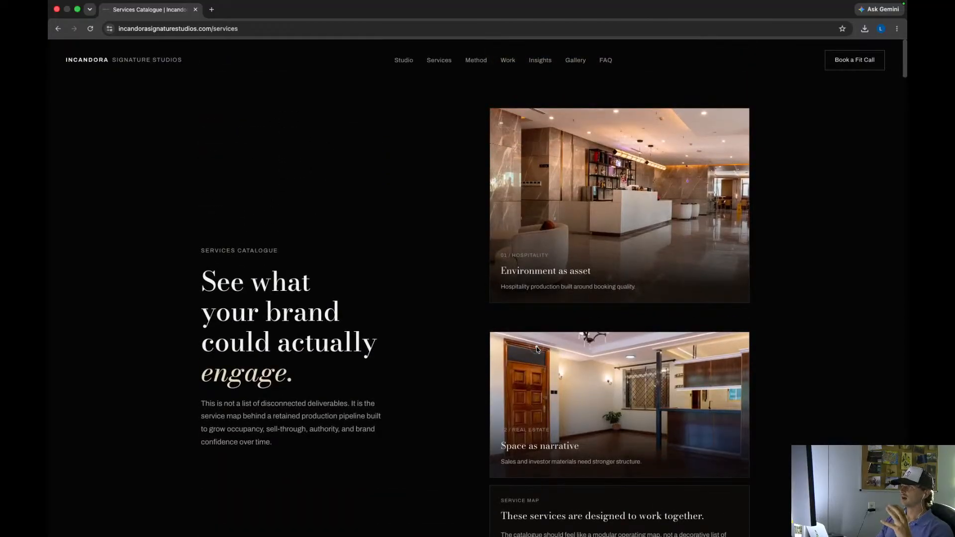
pyautogui.scroll(-12, 331, 330)
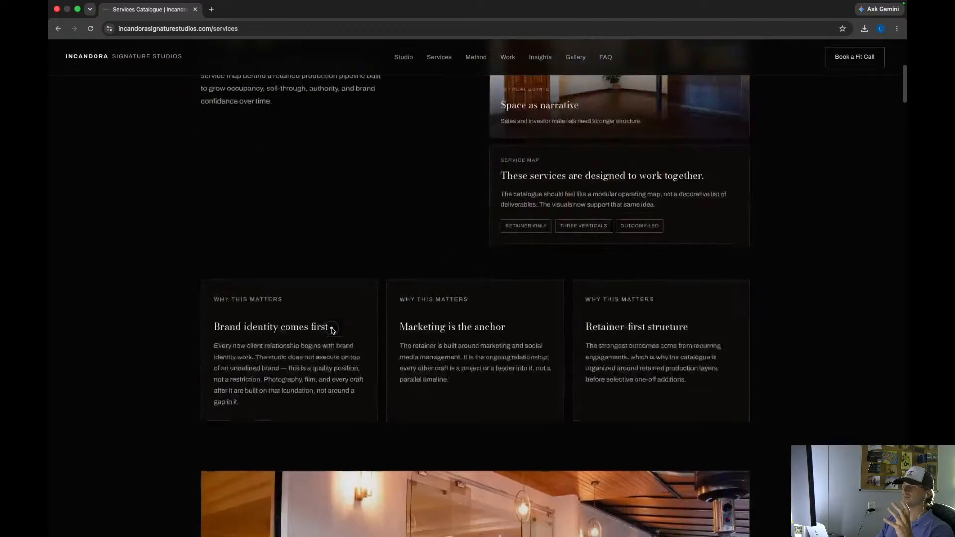
pyautogui.scroll(-5, 331, 330)
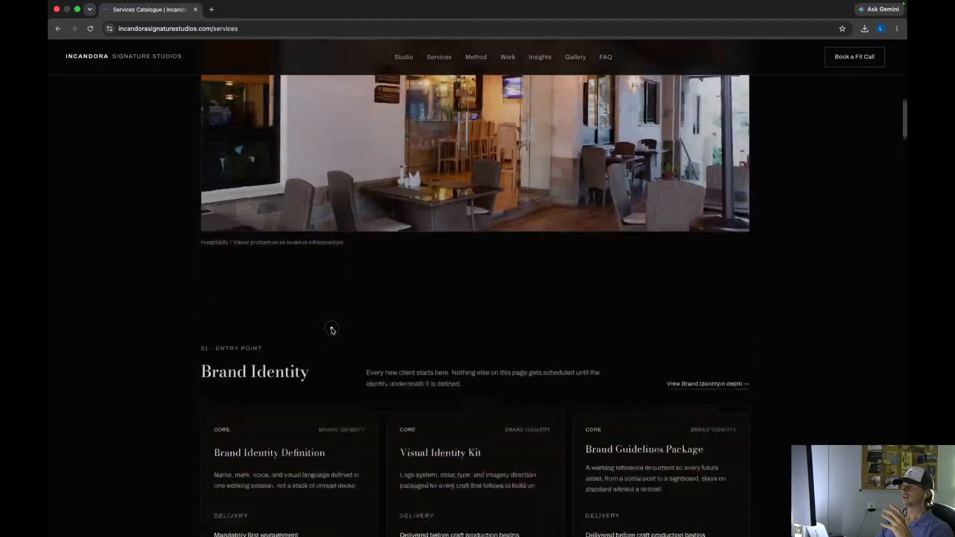
pyautogui.scroll(4, 331, 329)
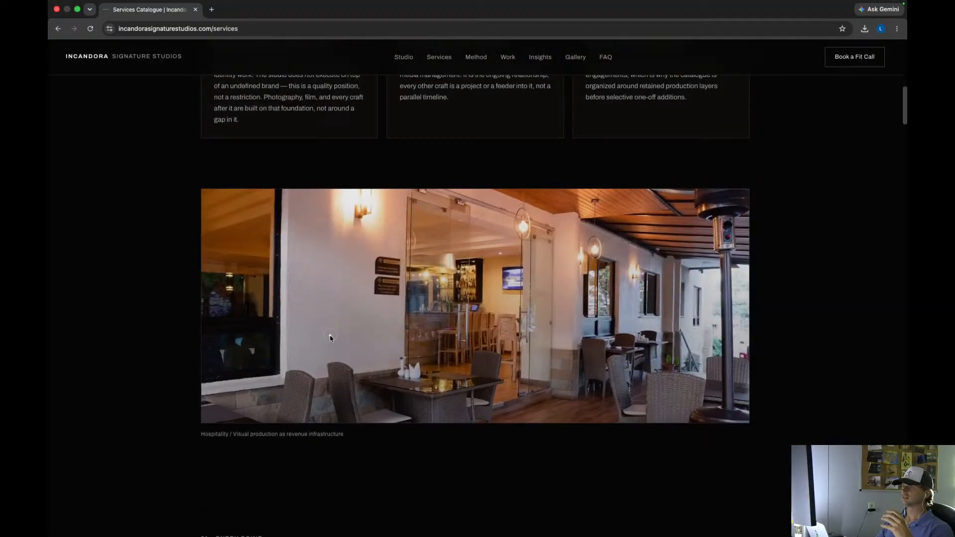
pyautogui.scroll(-7, 331, 339)
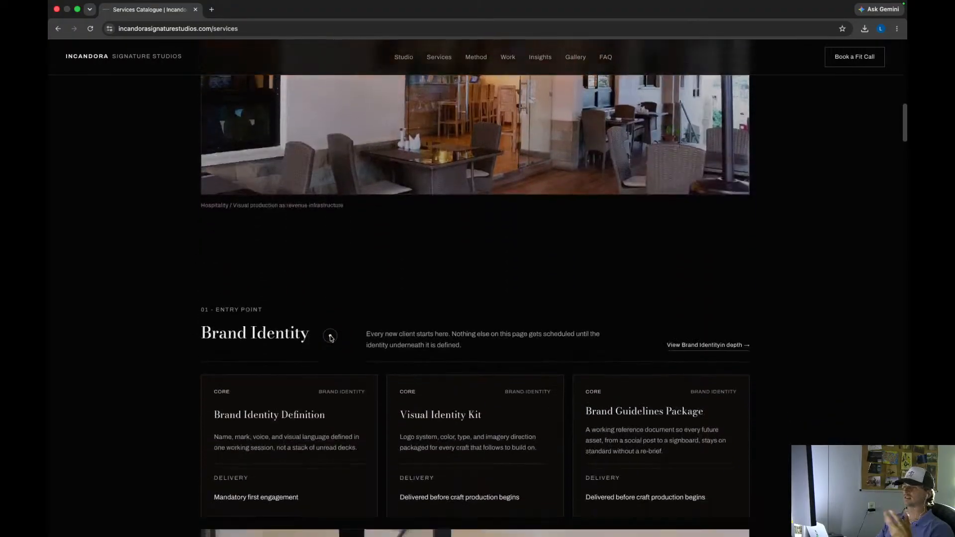
# - Review the real estate image and the Marketing & Social Media Management cards through to the corporate image beneath them
pyautogui.scroll(-10, 332, 337)
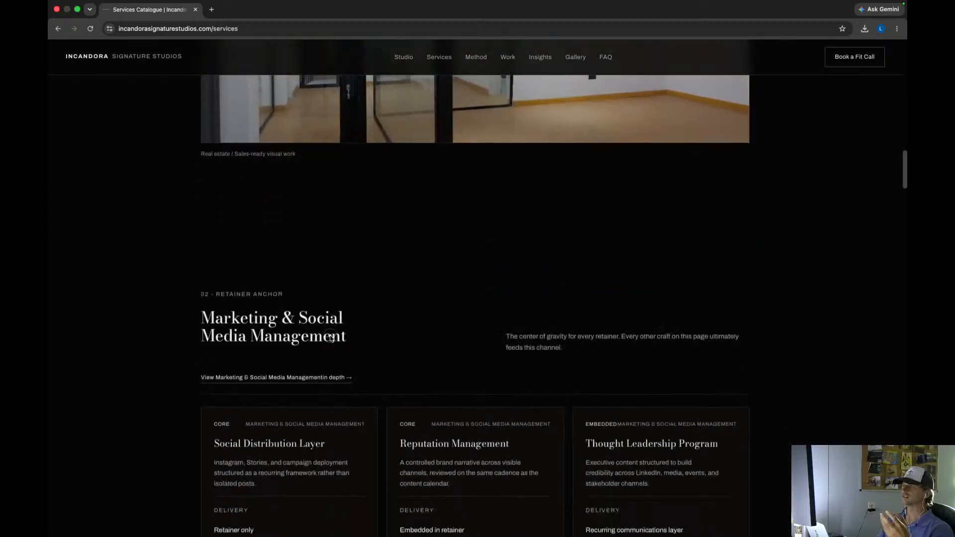
pyautogui.scroll(-2, 331, 335)
pyautogui.scroll(7, 331, 338)
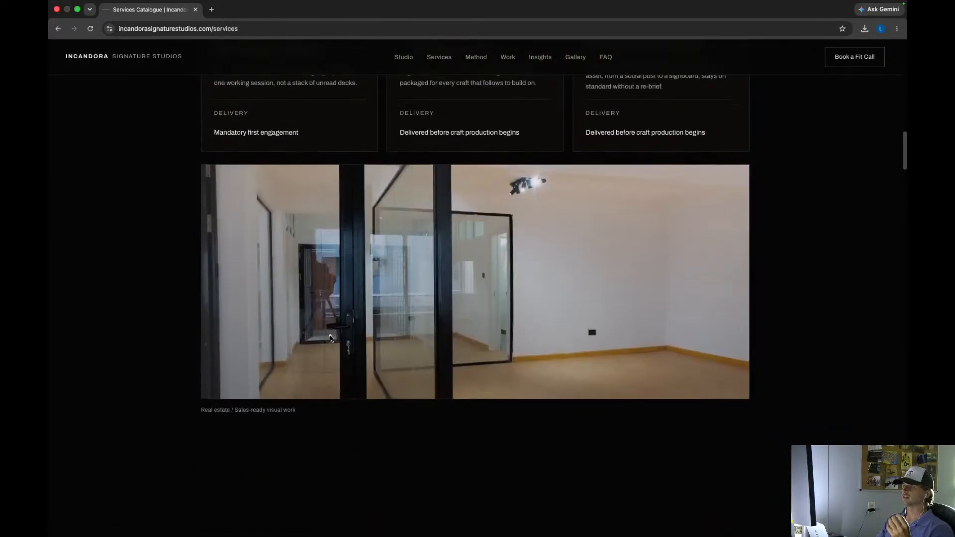
pyautogui.scroll(-7, 333, 336)
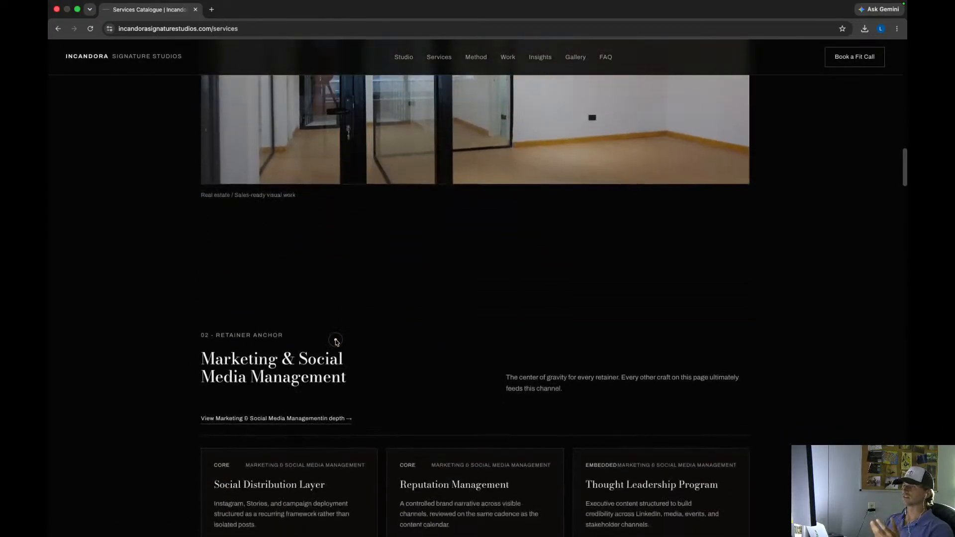
pyautogui.scroll(-3, 336, 342)
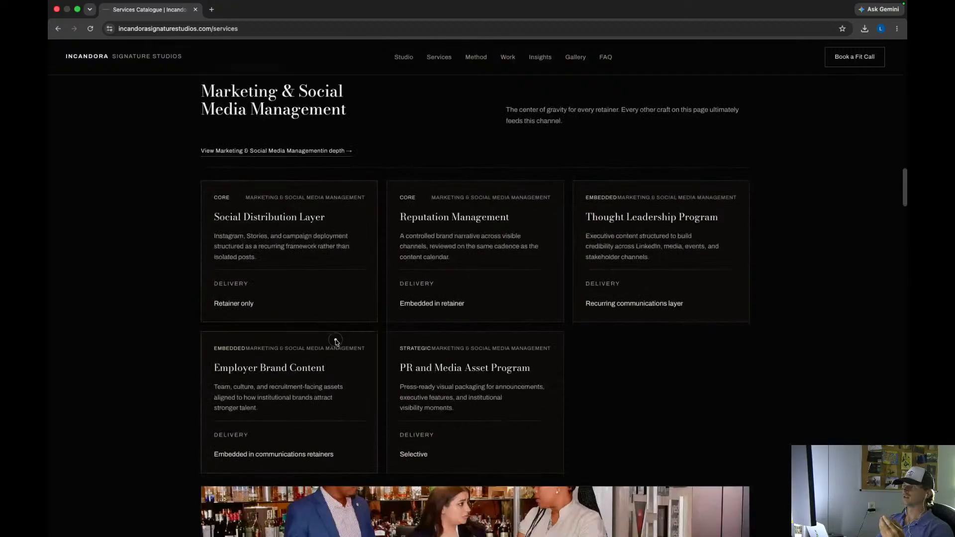
pyautogui.scroll(-6, 340, 229)
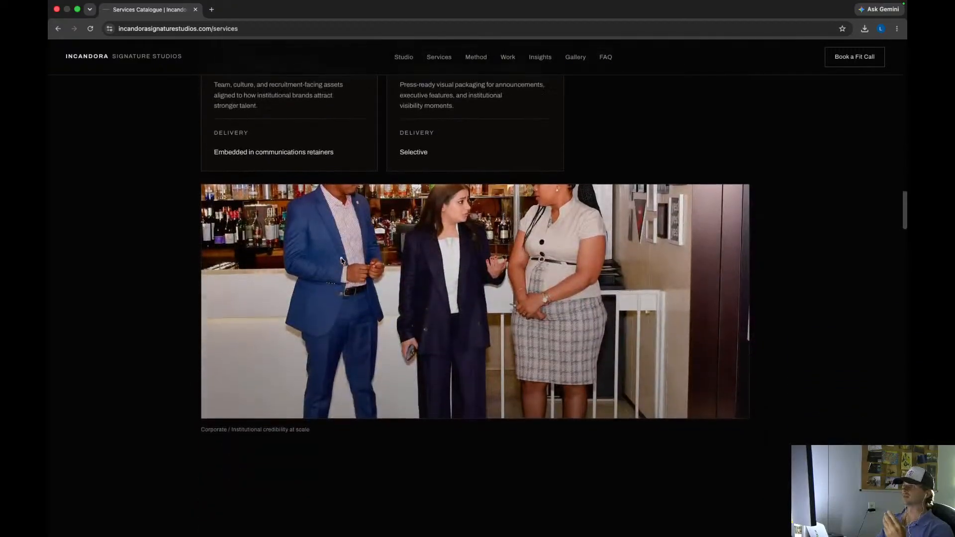
# - Look through the remaining craft sections, from Film and Photography to Influencer Management and Color Grading & Retouching
pyautogui.scroll(-10, 301, 348)
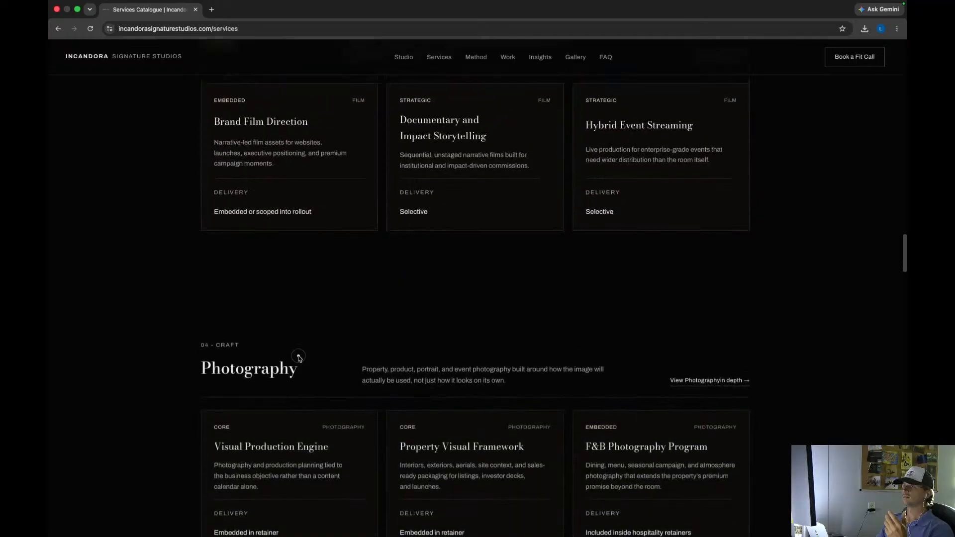
pyautogui.scroll(1, 298, 358)
pyautogui.scroll(-20, 288, 229)
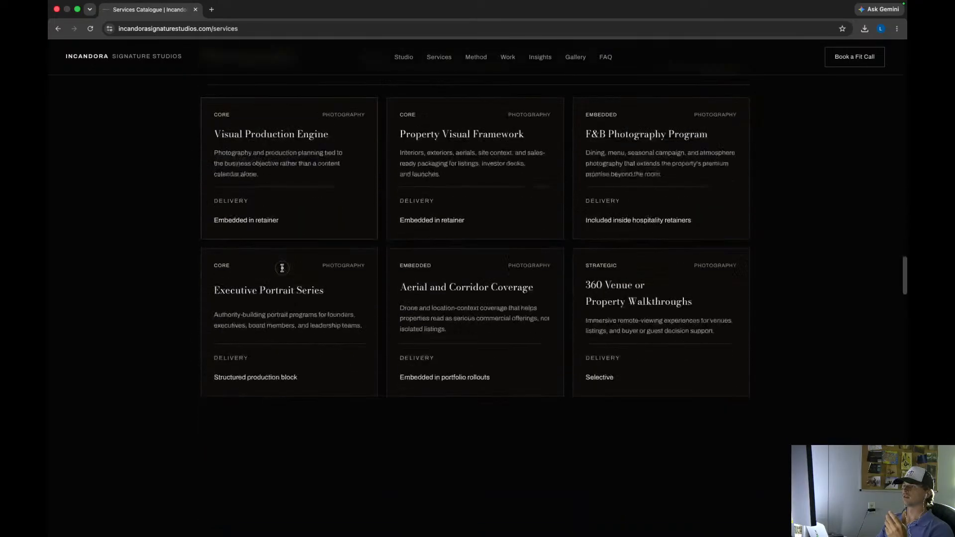
pyautogui.scroll(-20, 282, 270)
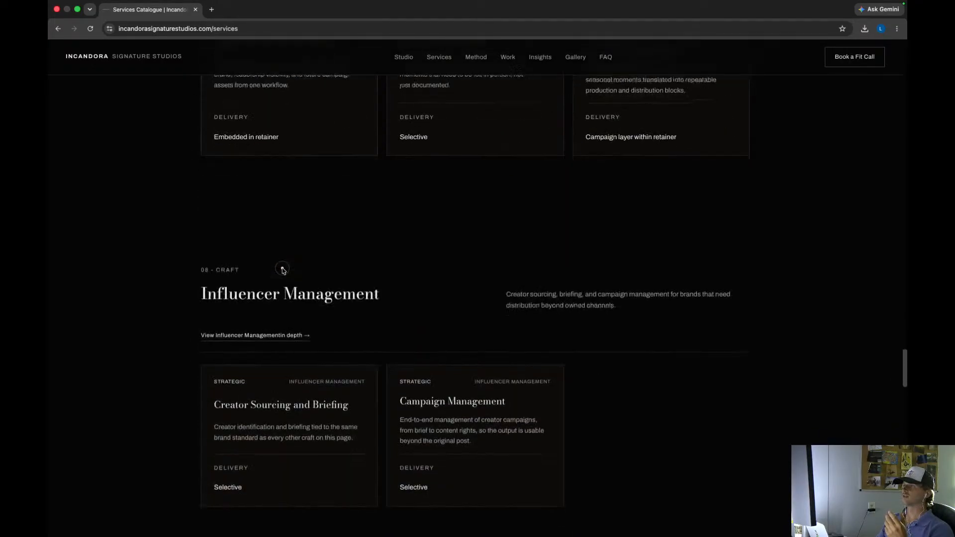
pyautogui.scroll(-20, 282, 268)
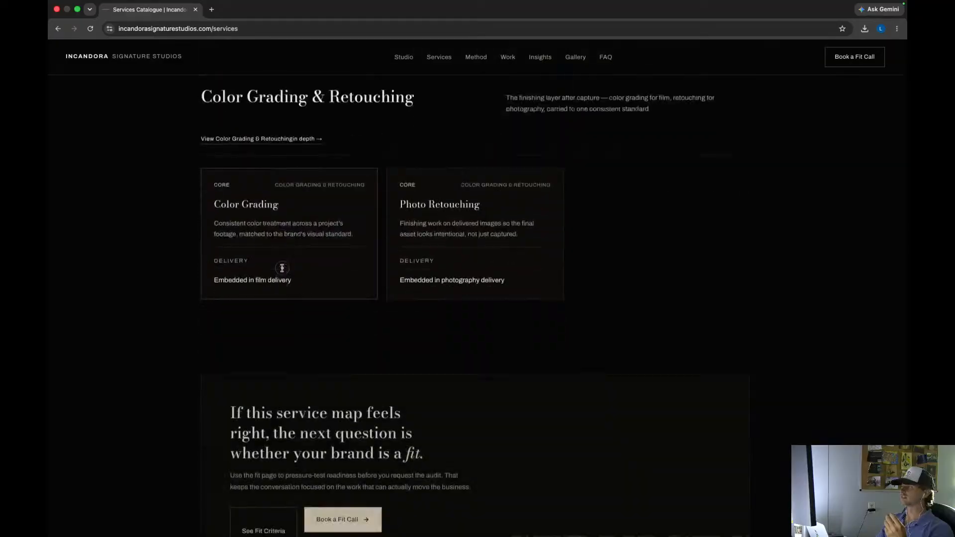
pyautogui.scroll(7, 282, 269)
pyautogui.scroll(20, 282, 268)
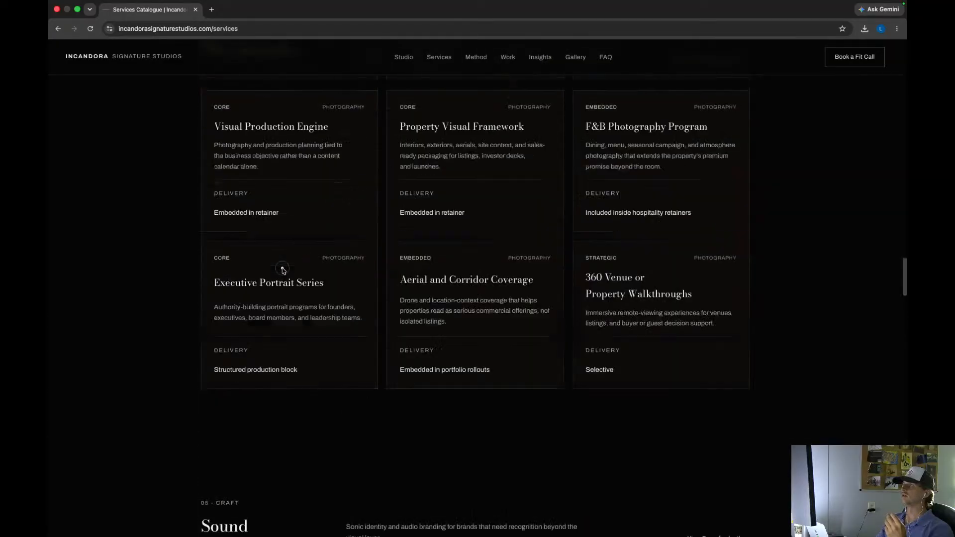
# - Open the Gallery page, browse the full project archive and filter it to Hospitality work
pyautogui.click(575, 57)
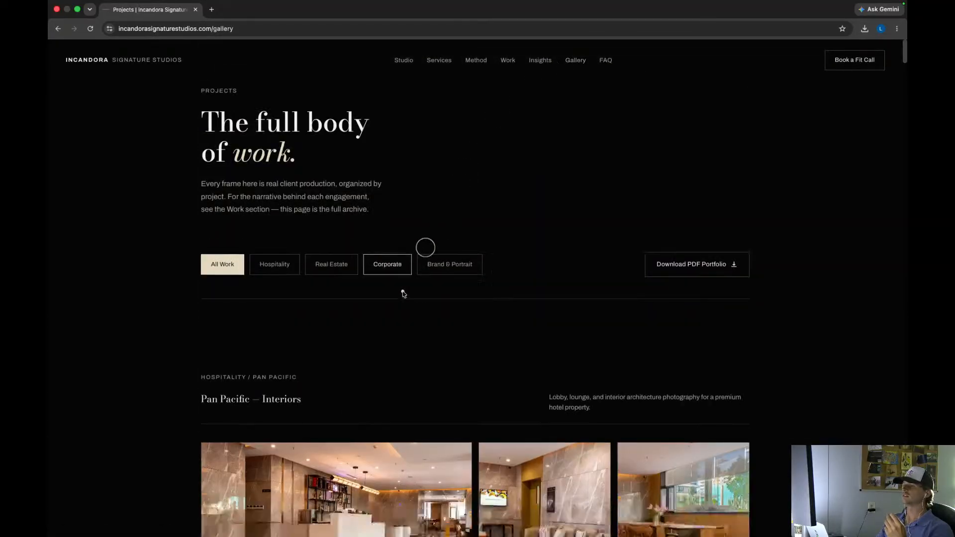
pyautogui.scroll(-10, 403, 293)
pyautogui.scroll(-5, 403, 293)
pyautogui.scroll(15, 401, 292)
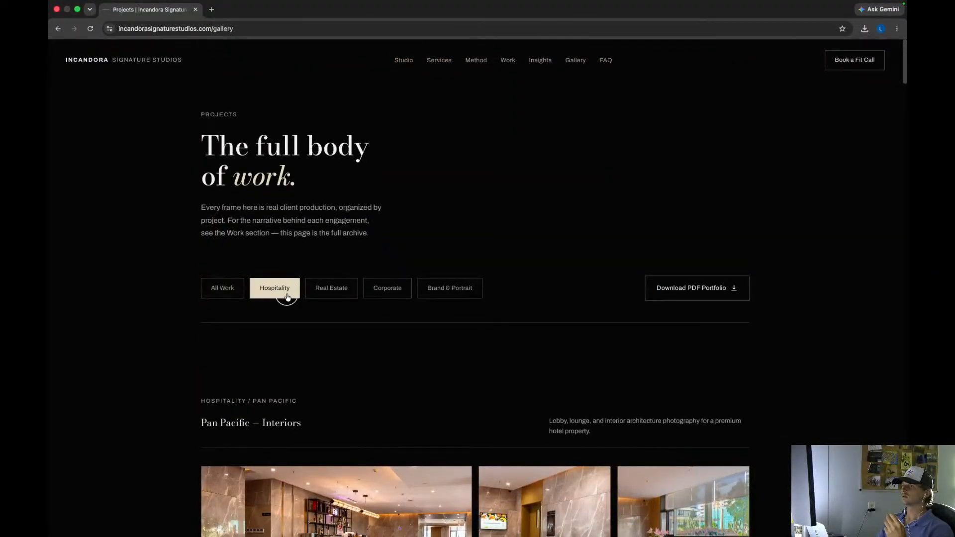
pyautogui.scroll(-2, 345, 354)
# - Filter the gallery by Real Estate and by Corporate, looking over the projects in each category
pyautogui.click(330, 229)
pyautogui.scroll(-2, 328, 298)
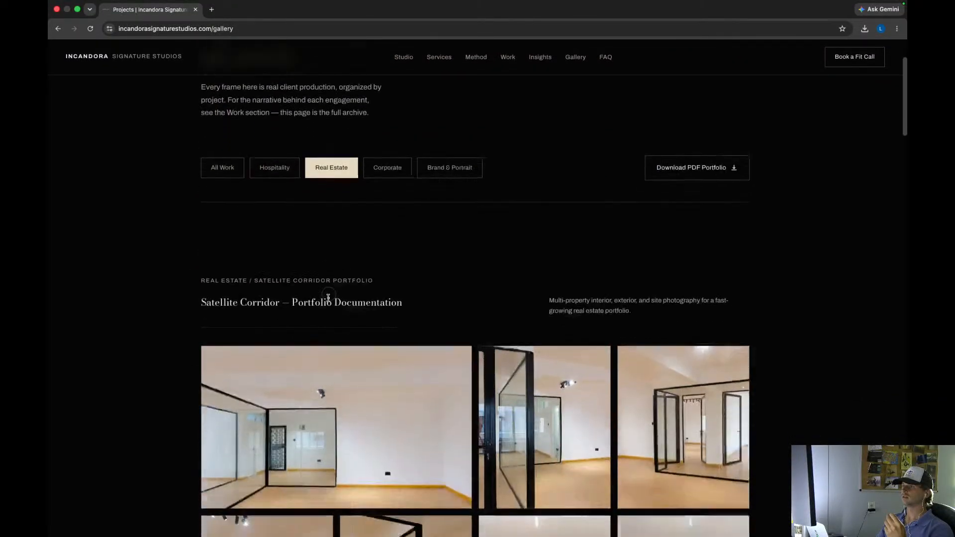
pyautogui.scroll(-1, 328, 298)
pyautogui.click(387, 151)
pyautogui.scroll(-4, 397, 248)
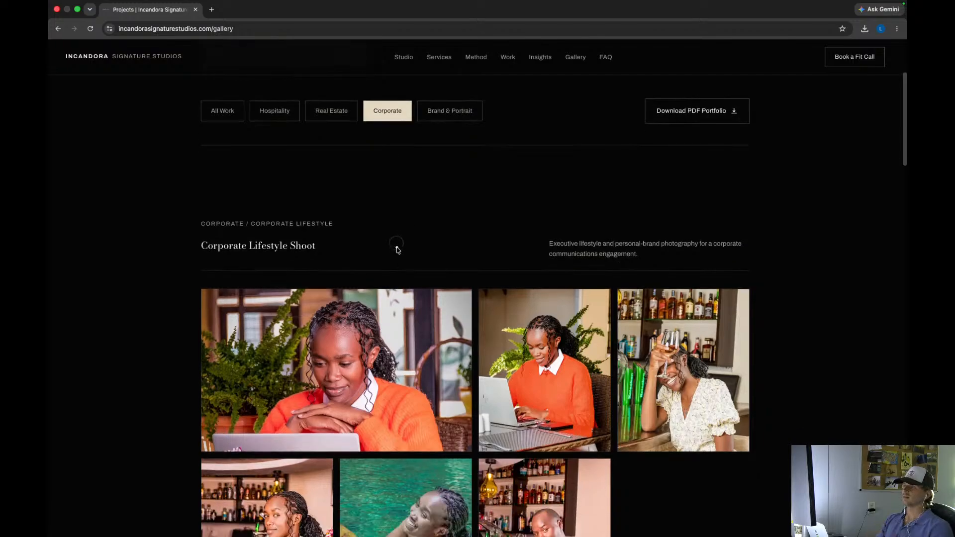
pyautogui.scroll(-2, 403, 313)
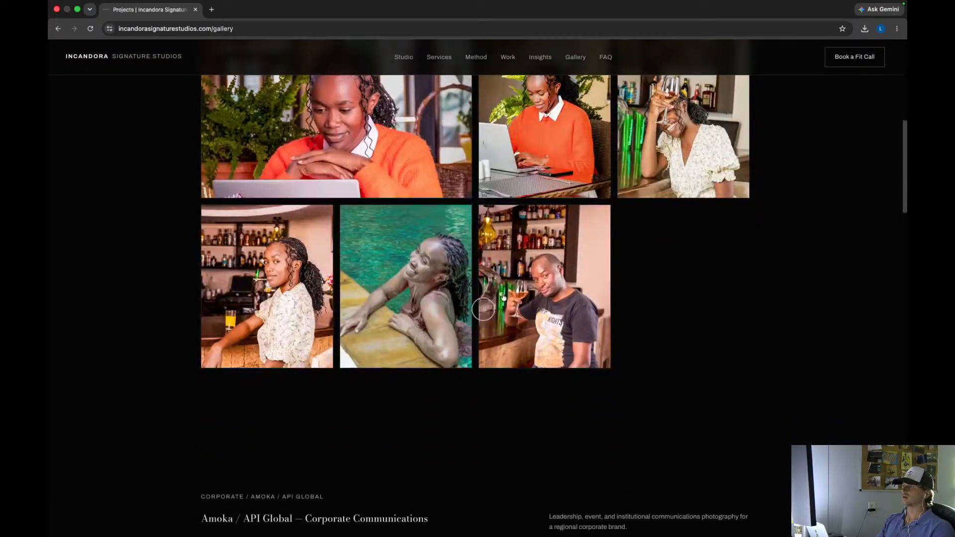
# - Filter the gallery to Brand & Portrait and look through its images down to the page footer
pyautogui.scroll(8, 447, 279)
pyautogui.click(445, 273)
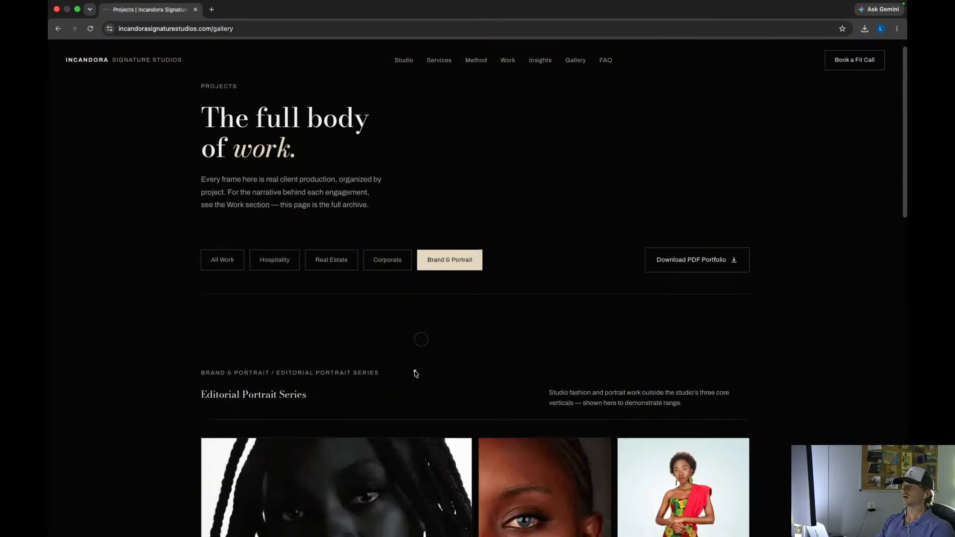
pyautogui.scroll(-6, 416, 371)
pyautogui.scroll(-10, 405, 397)
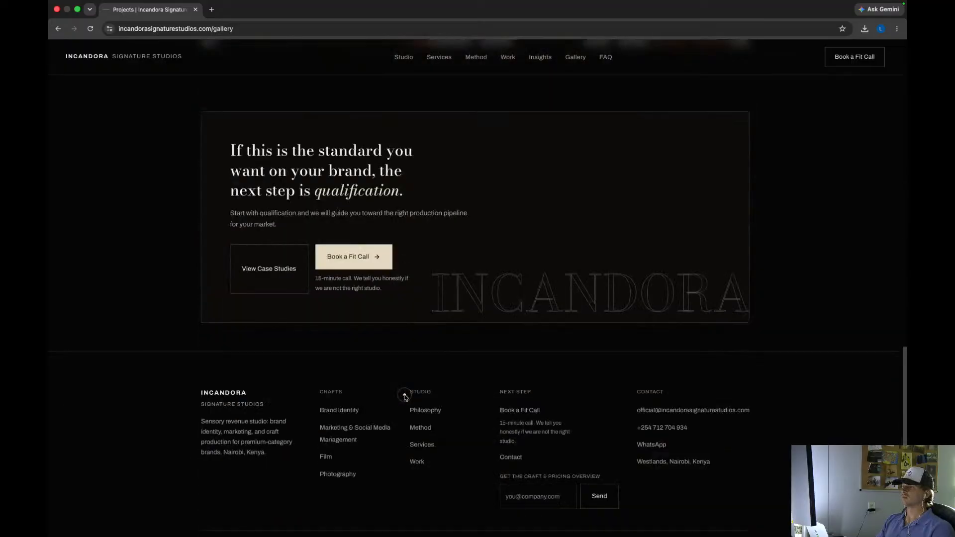
pyautogui.scroll(2, 405, 397)
pyautogui.scroll(15, 405, 397)
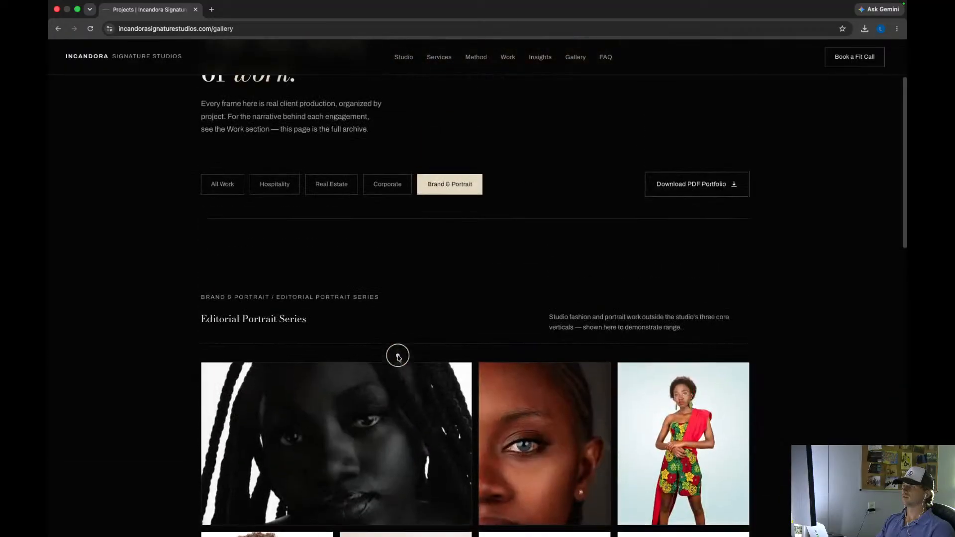
# - Search Google in a new tab for "real estate photography near me" and look through the results
pyautogui.click(211, 10)
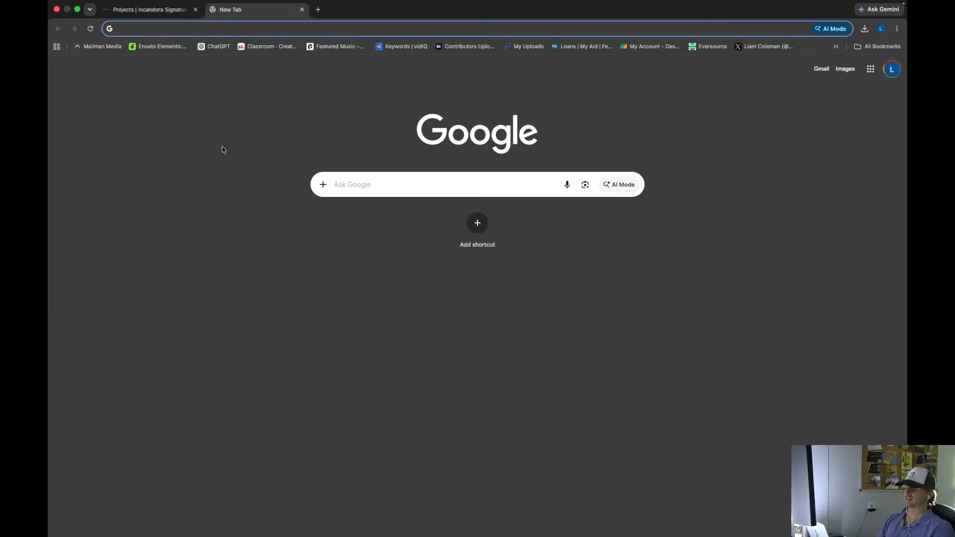
pyautogui.write('real')
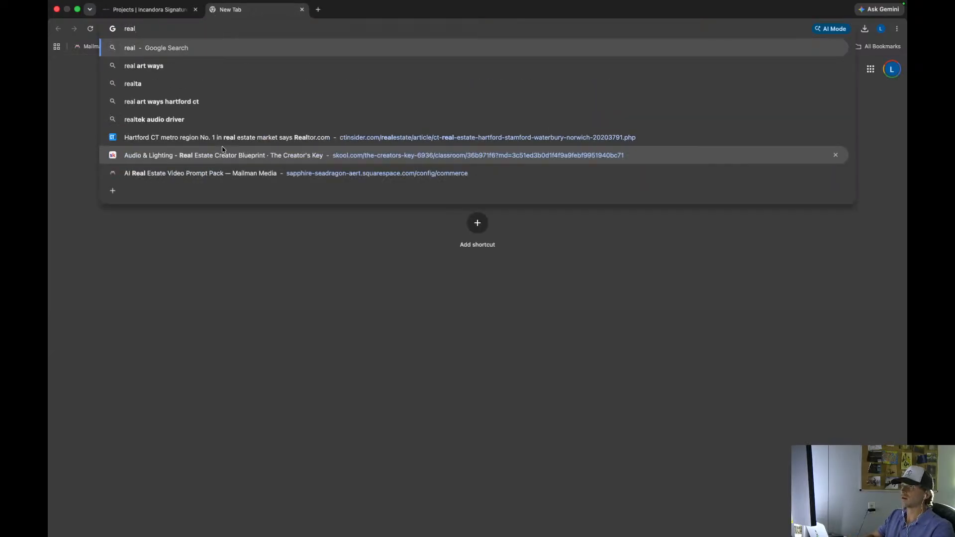
pyautogui.write(' estate p')
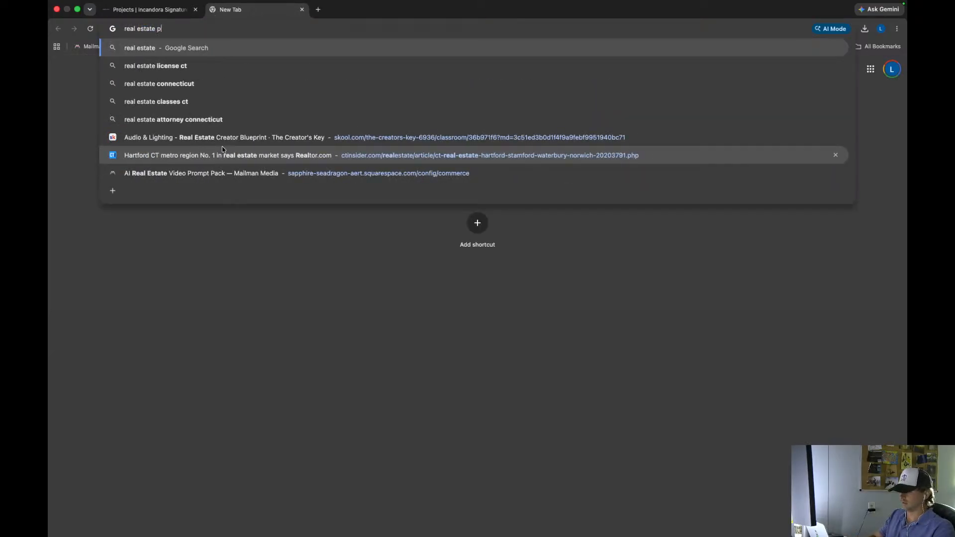
pyautogui.write('hotography')
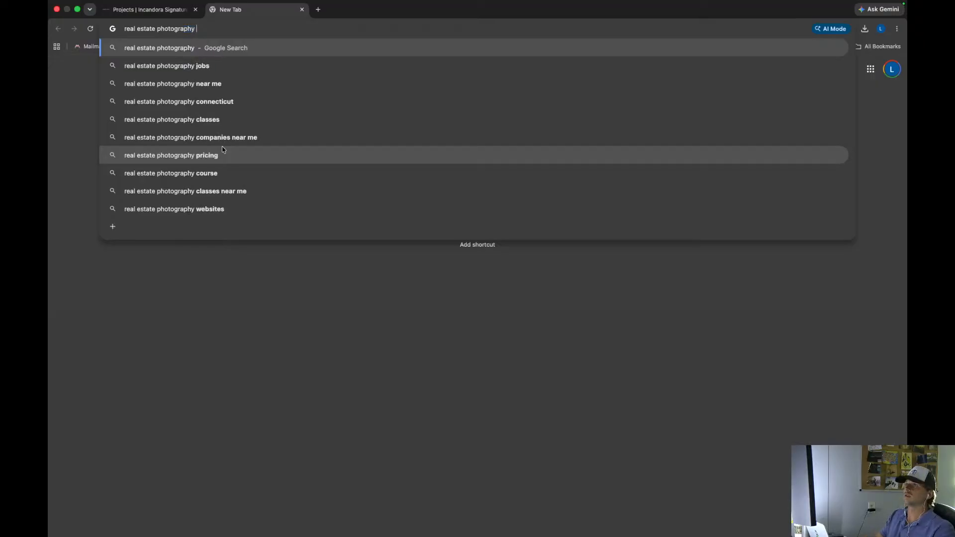
pyautogui.click(213, 83)
pyautogui.scroll(-15, 228, 372)
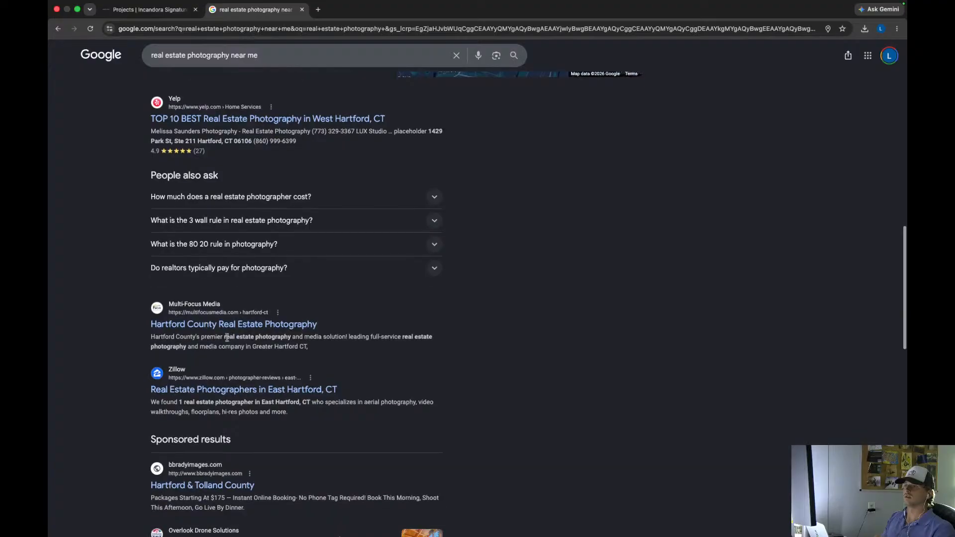
# - Open Multi-Focus Media's Hartford County Real Estate Photography result and look over the whole page
pyautogui.click(221, 329)
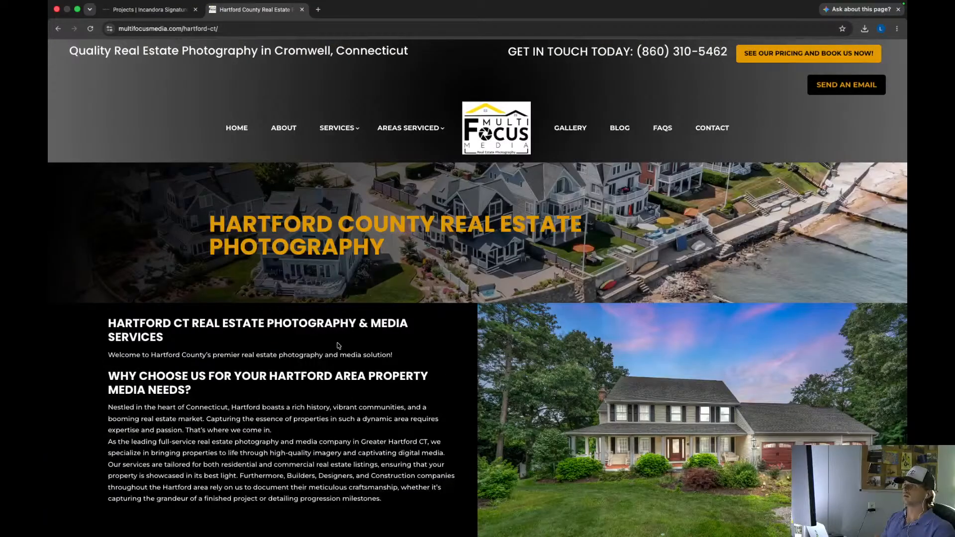
pyautogui.scroll(-15, 338, 346)
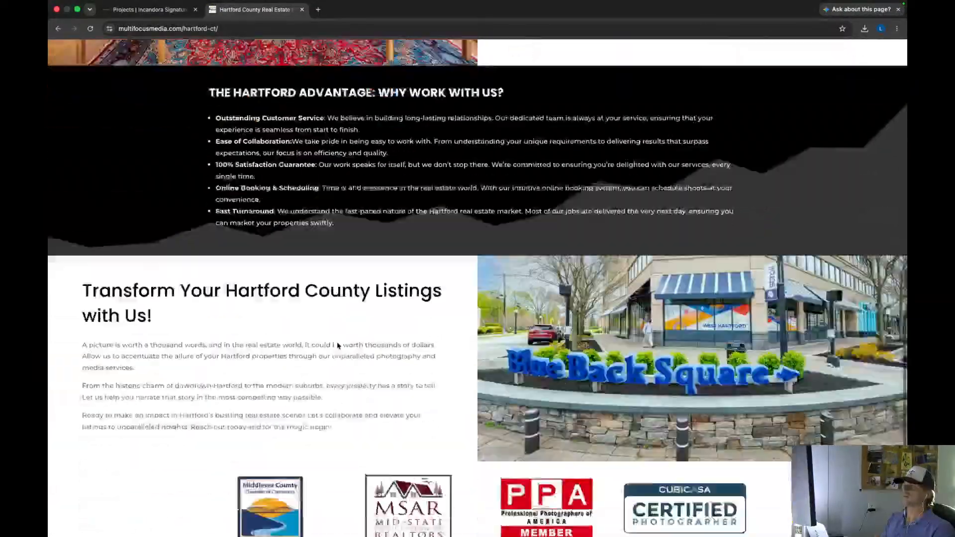
pyautogui.scroll(-4, 338, 345)
pyautogui.scroll(2, 338, 345)
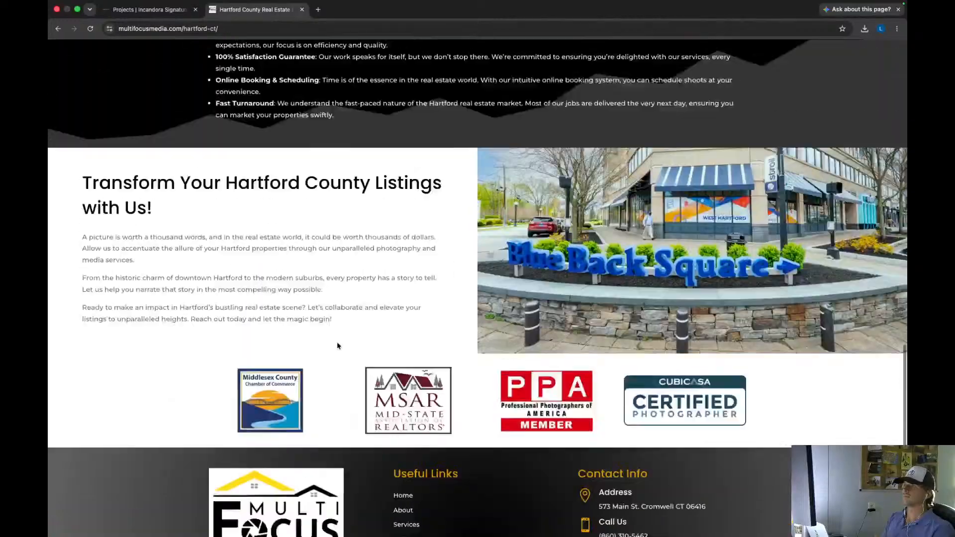
pyautogui.scroll(17, 337, 345)
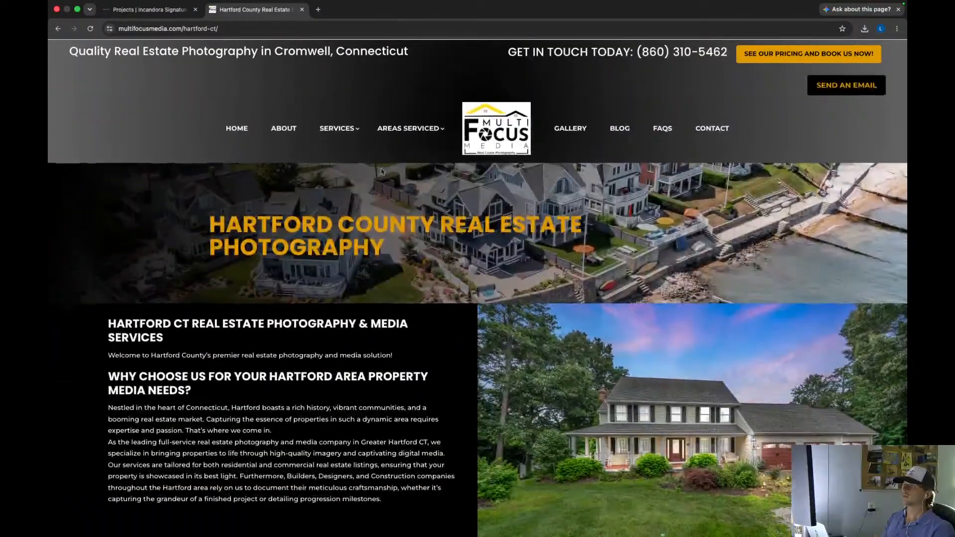
# - Check the areas serviced and the service categories, and open the Floor Plans page to look it over
pyautogui.moveTo(398, 136)
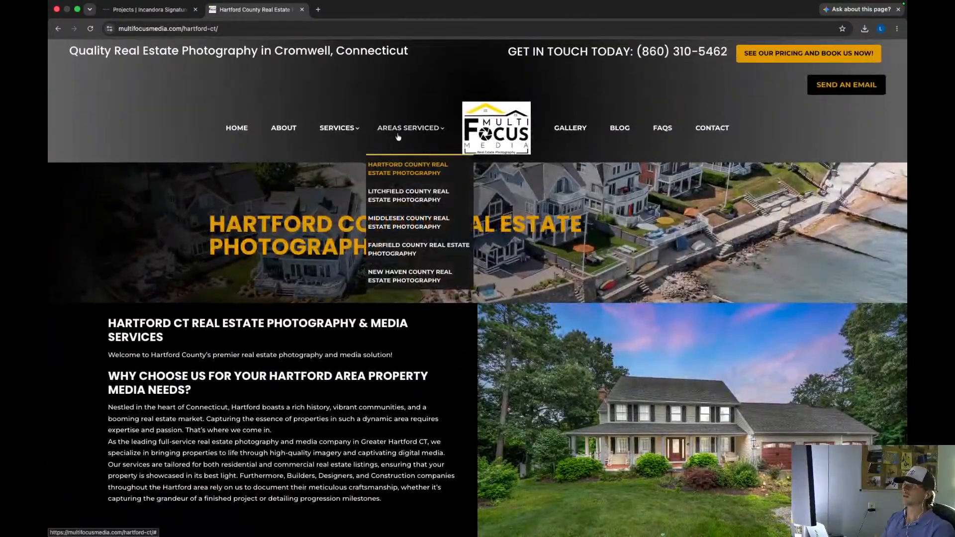
pyautogui.moveTo(326, 137)
pyautogui.moveTo(338, 186)
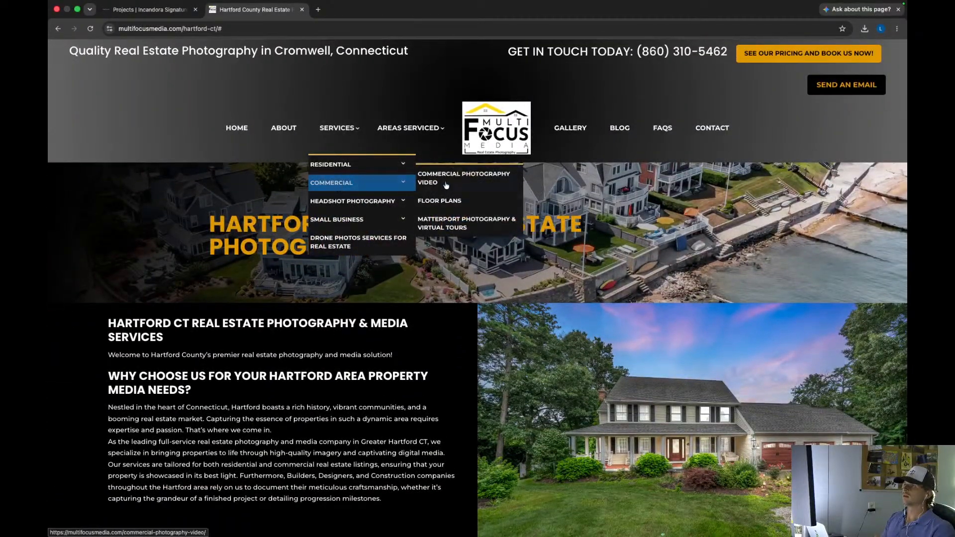
pyautogui.scroll(-5, 360, 239)
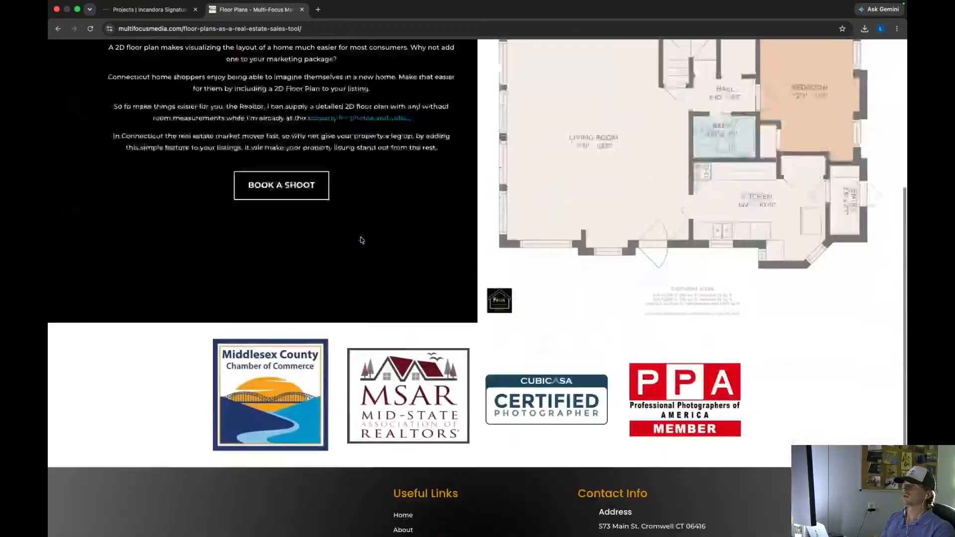
# - Compare Incandora's Brand & Portrait gallery with the competitor's Floor Plans page by viewing both sites in turn
pyautogui.scroll(6, 360, 239)
pyautogui.click(150, 9)
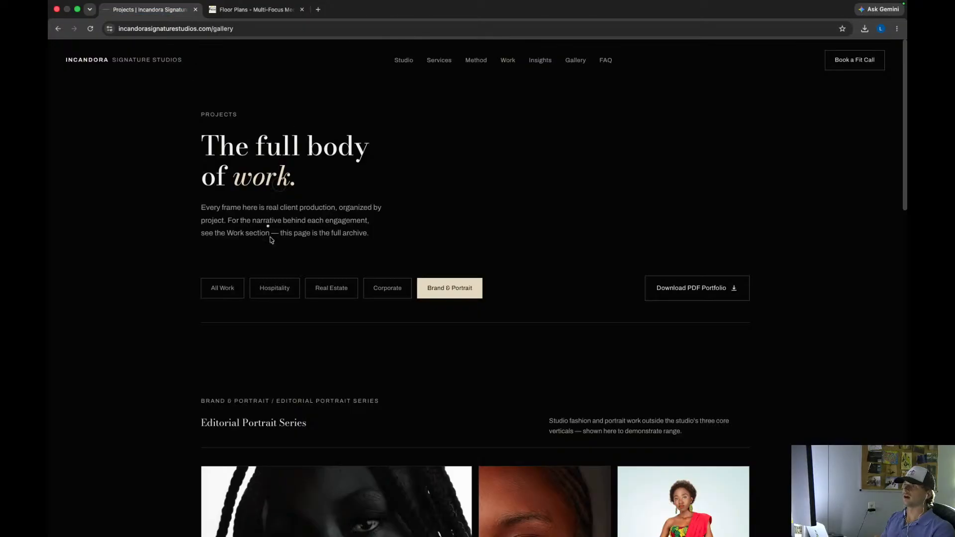
pyautogui.scroll(-4, 272, 240)
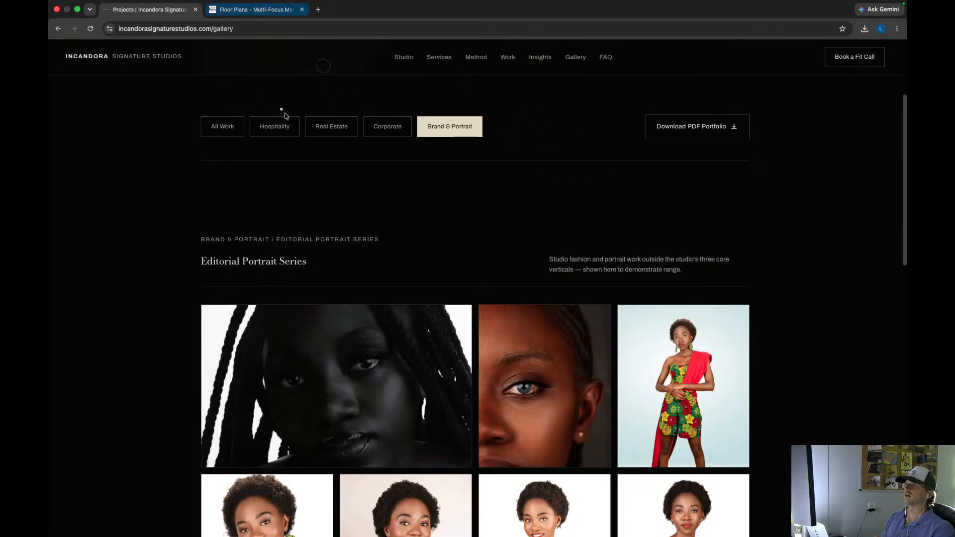
pyautogui.click(251, 9)
pyautogui.scroll(-2, 375, 198)
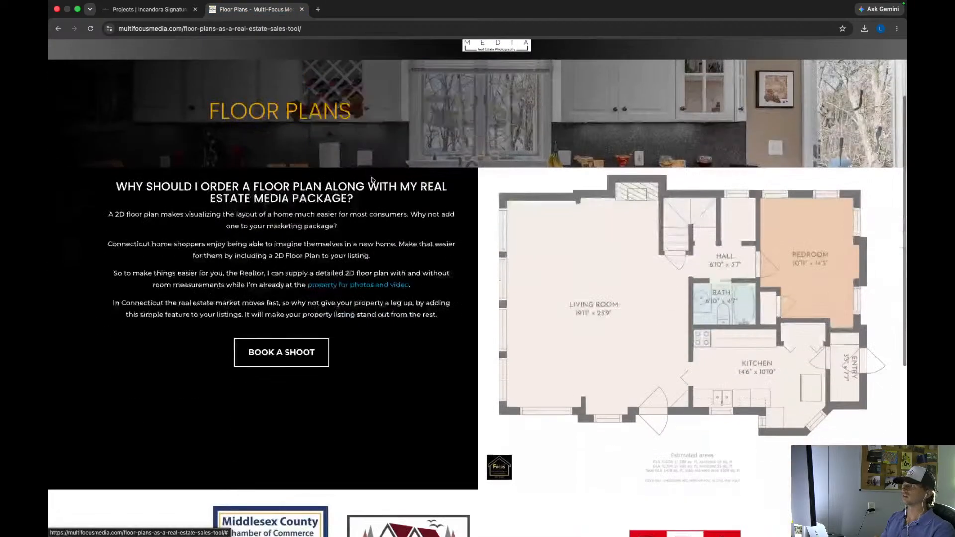
pyautogui.scroll(2, 375, 198)
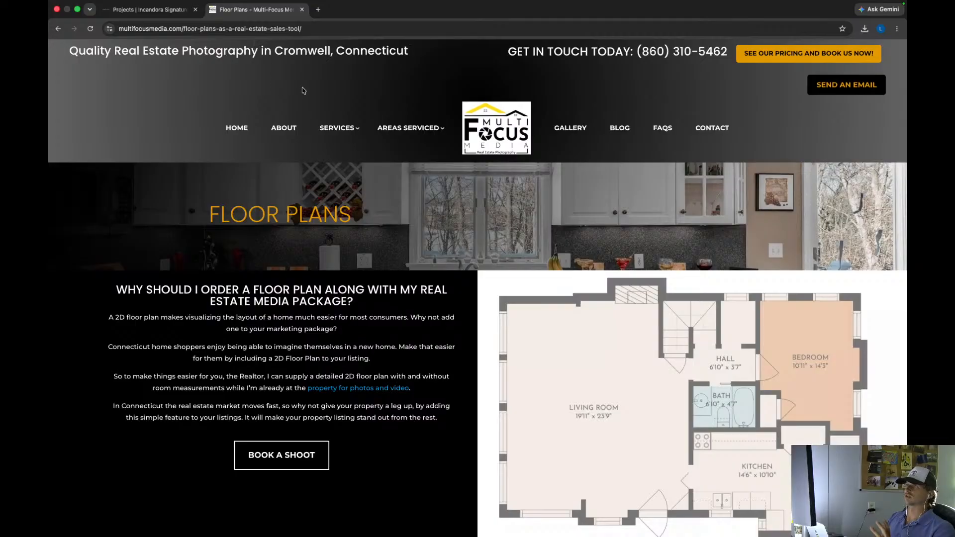
# - Open the Multi-Focus Media home page, look over its photos, video and service details, and close the competitor's site
pyautogui.click(236, 127)
pyautogui.scroll(-7, 301, 248)
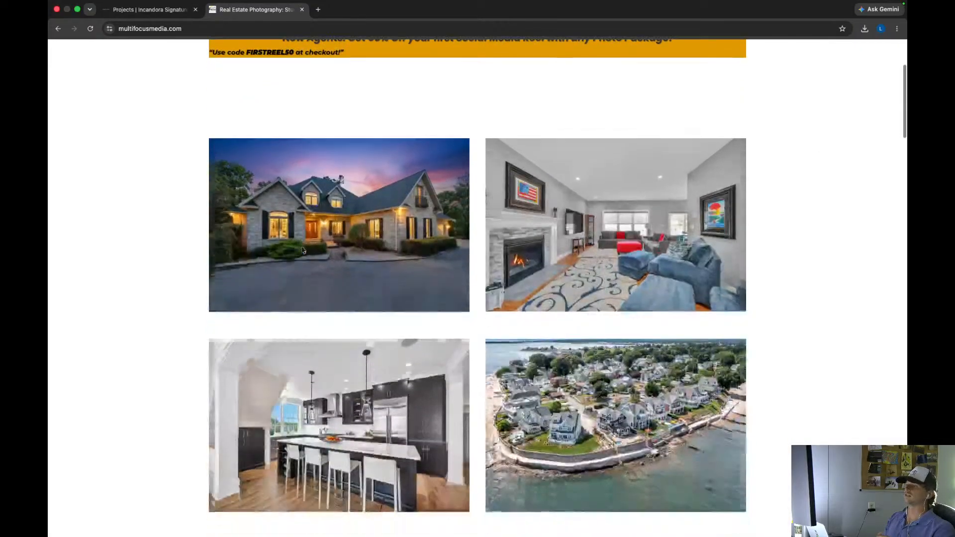
pyautogui.scroll(-5, 305, 252)
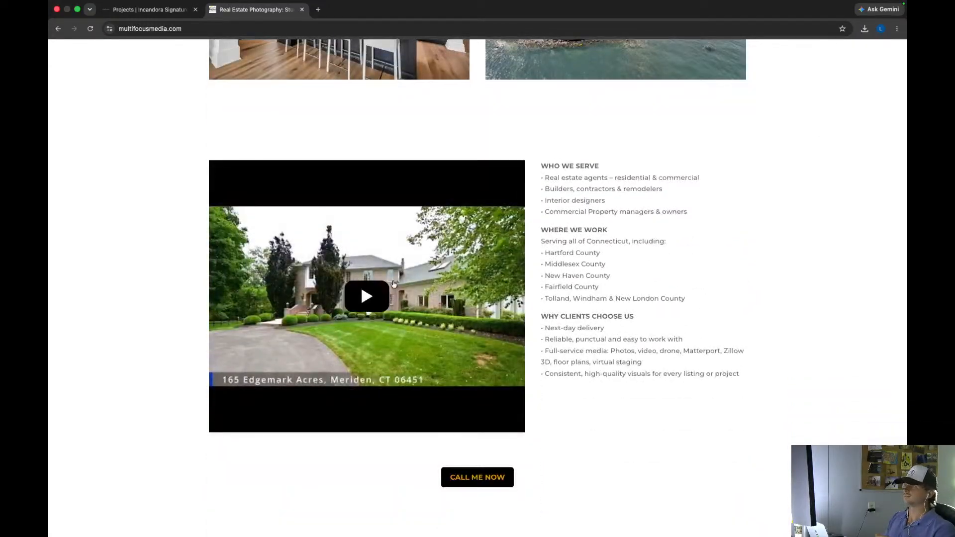
pyautogui.scroll(-6, 388, 289)
pyautogui.scroll(5, 378, 294)
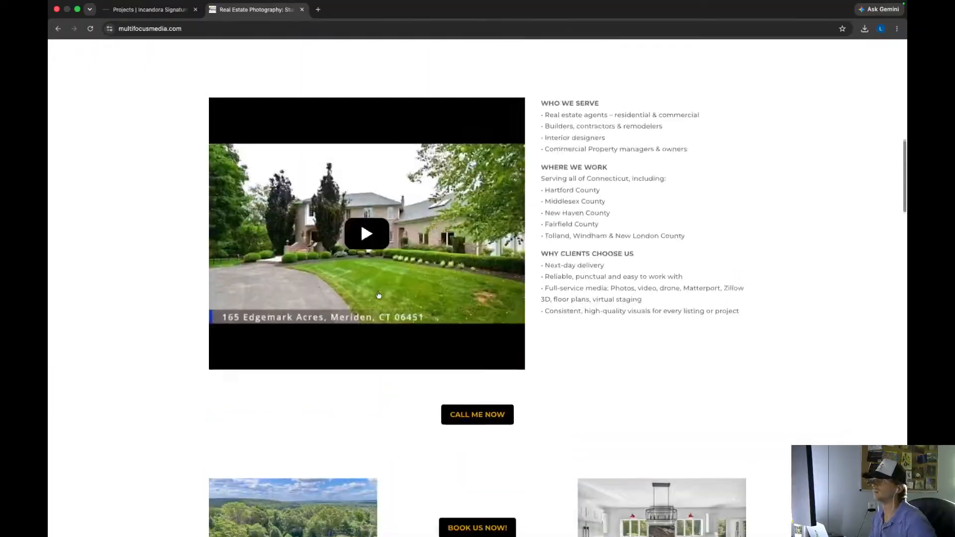
pyautogui.scroll(12, 378, 295)
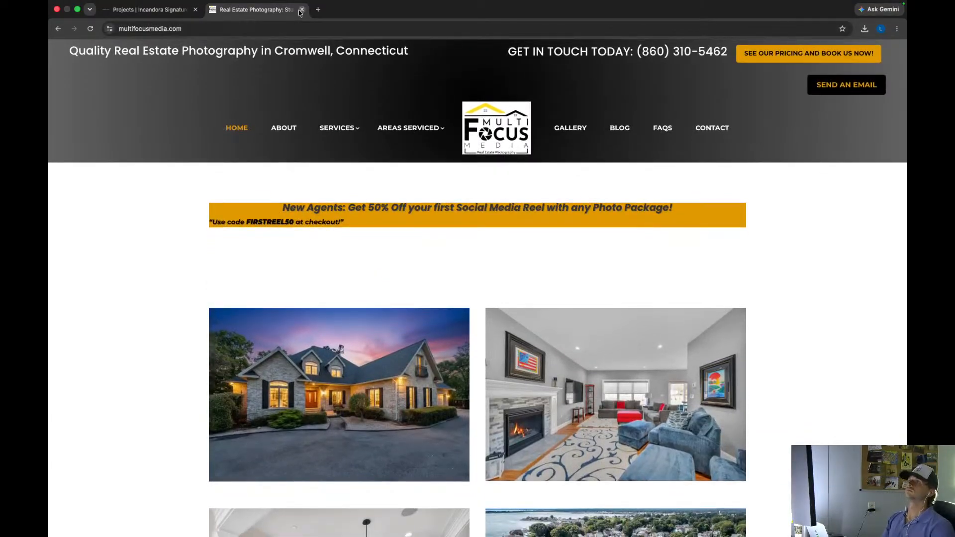
pyautogui.click(301, 10)
# - Open Incandora's Work page and look through its hospitality, real estate and corporate collections down to the case studies
pyautogui.scroll(4, 341, 286)
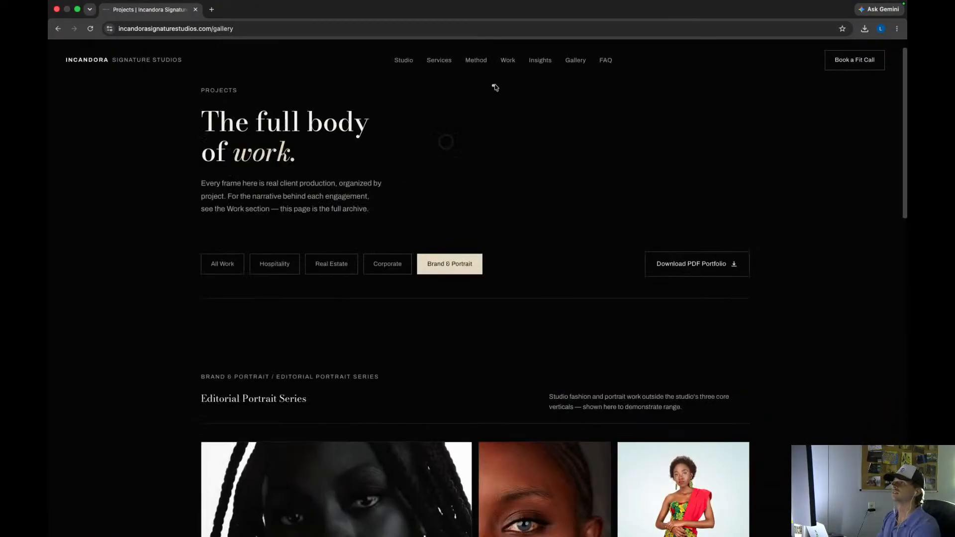
pyautogui.click(507, 59)
pyautogui.scroll(-3, 415, 186)
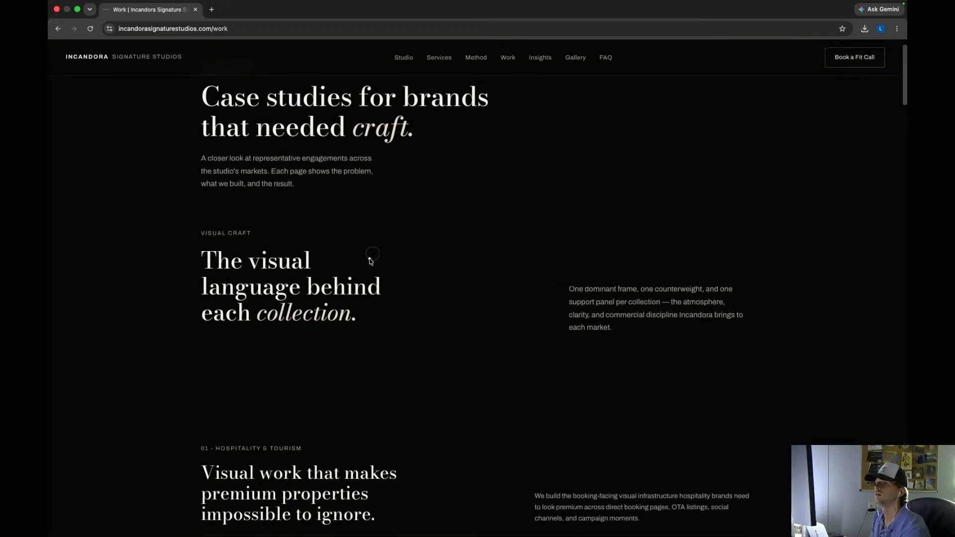
pyautogui.scroll(-4, 369, 261)
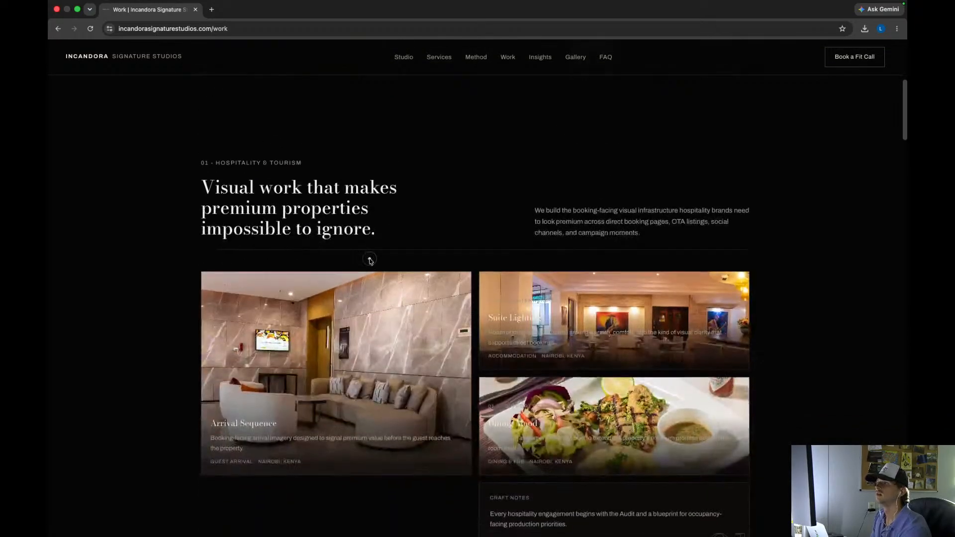
pyautogui.scroll(4, 369, 260)
pyautogui.scroll(3, 370, 260)
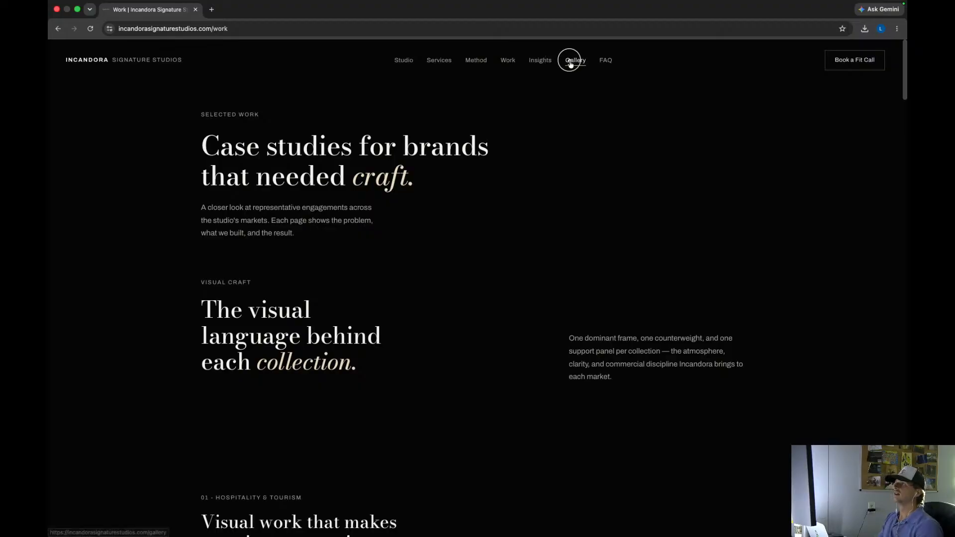
pyautogui.scroll(-15, 477, 262)
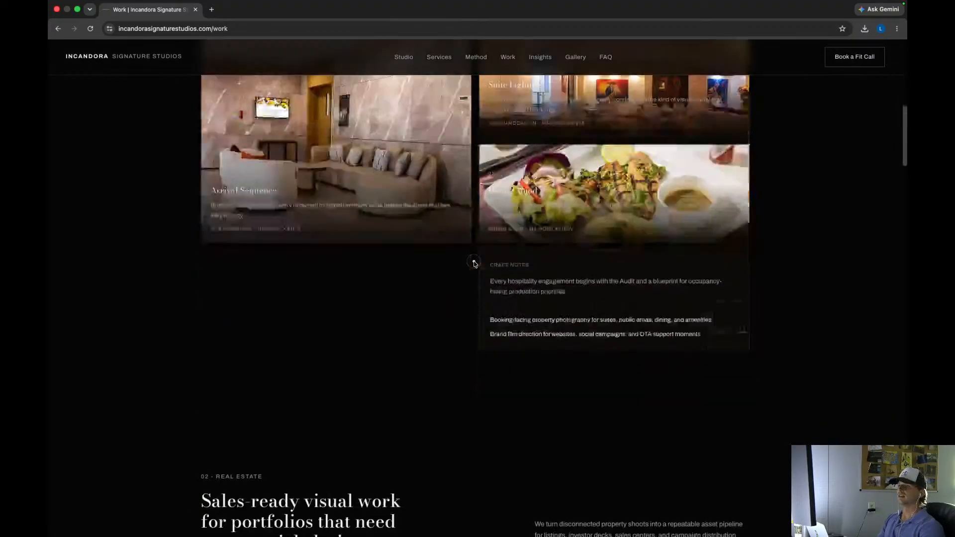
pyautogui.scroll(-4, 474, 264)
pyautogui.scroll(-1, 465, 267)
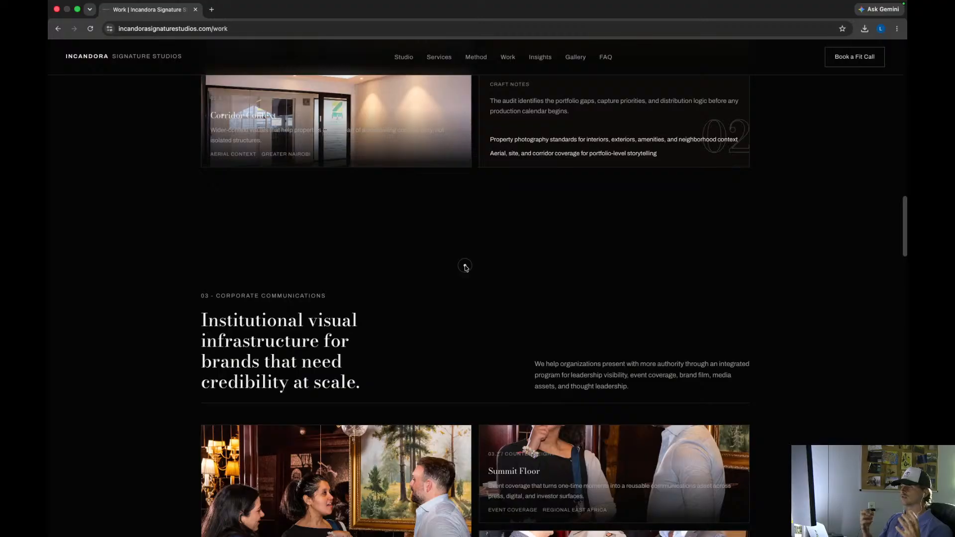
pyautogui.scroll(-15, 465, 267)
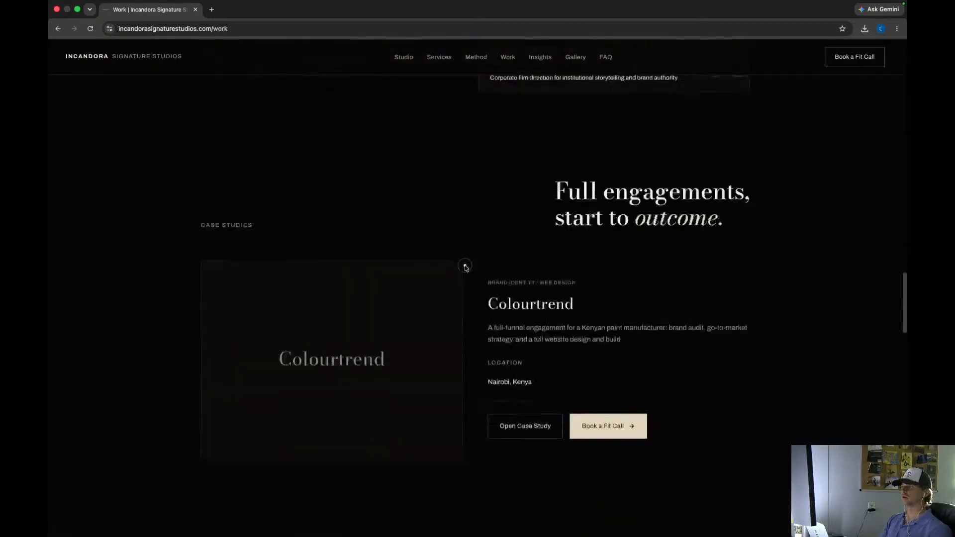
pyautogui.scroll(15, 465, 267)
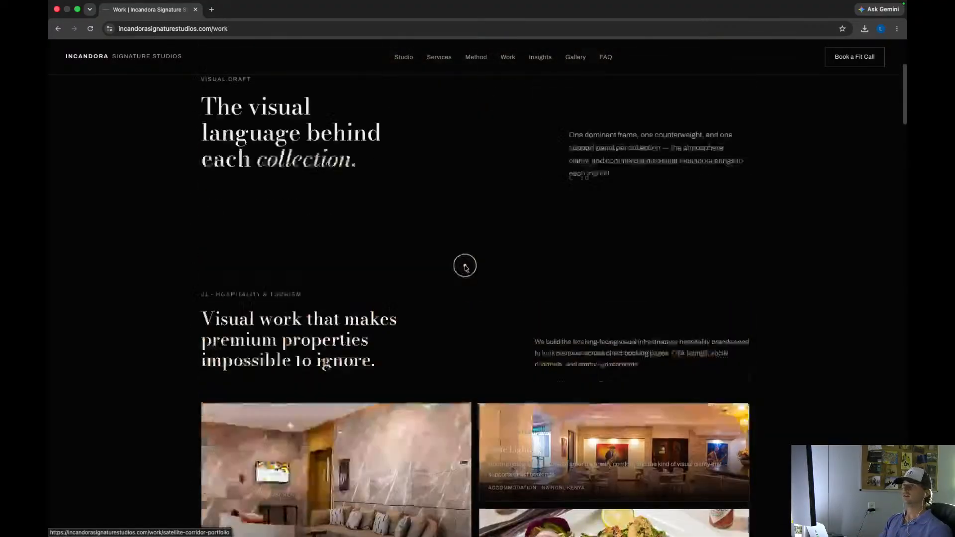
# - Open the Gallery page with All Work shown and look through the Pan Pacific interiors down to Bidwood Suites
pyautogui.click(574, 66)
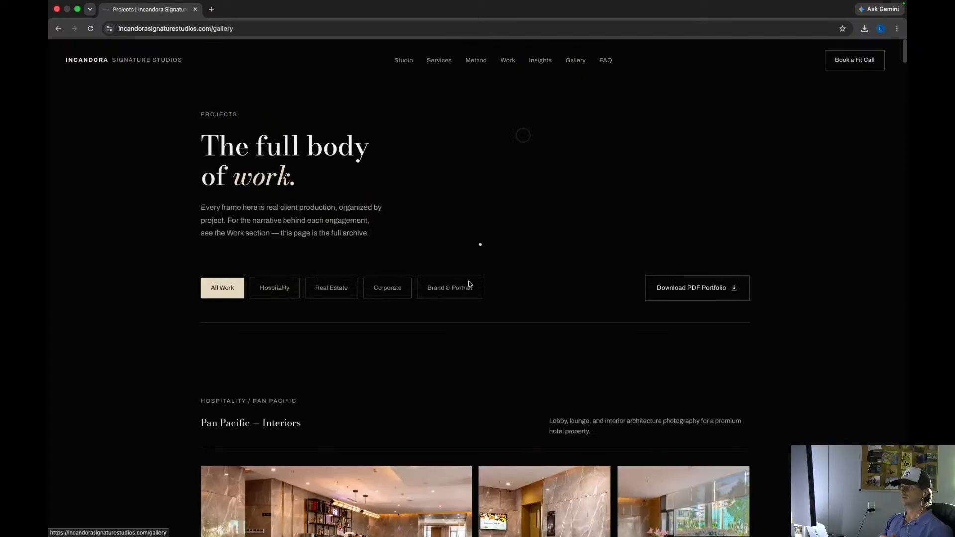
pyautogui.scroll(-8, 467, 286)
pyautogui.scroll(-7, 467, 291)
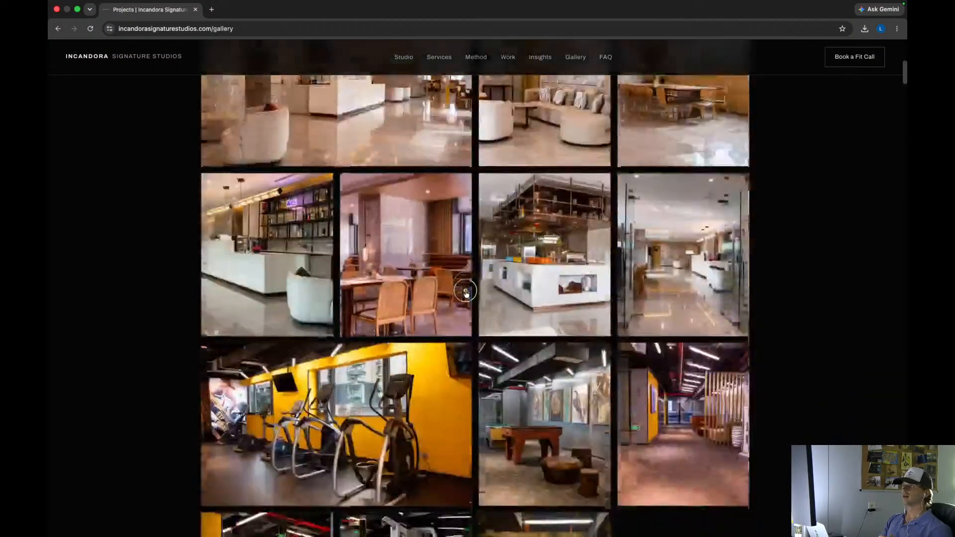
pyautogui.scroll(2, 465, 292)
pyautogui.scroll(12, 465, 292)
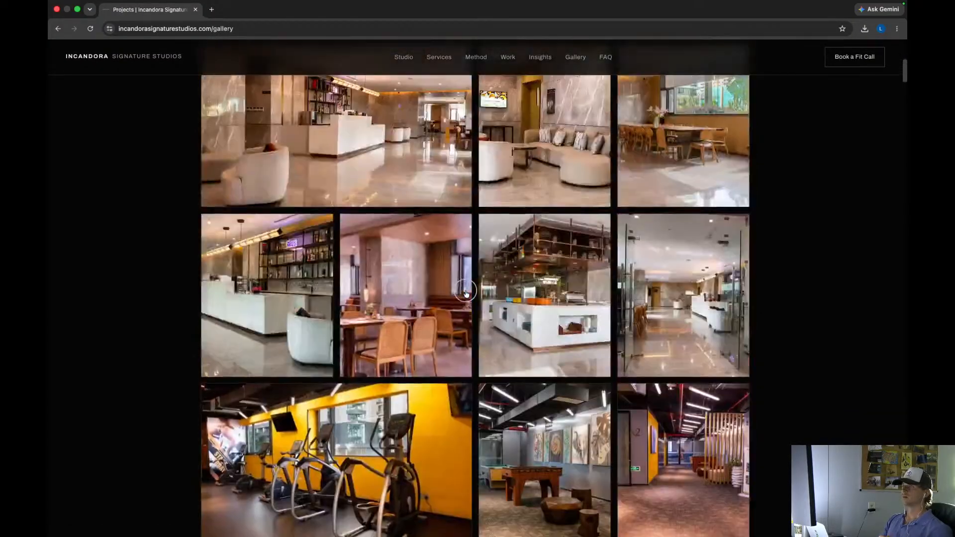
pyautogui.scroll(-2, 450, 424)
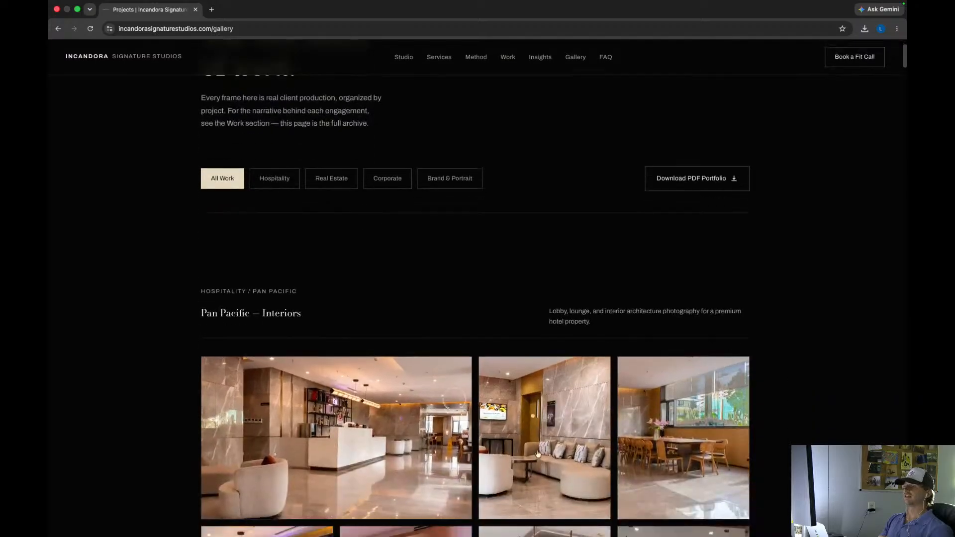
pyautogui.scroll(-13, 638, 404)
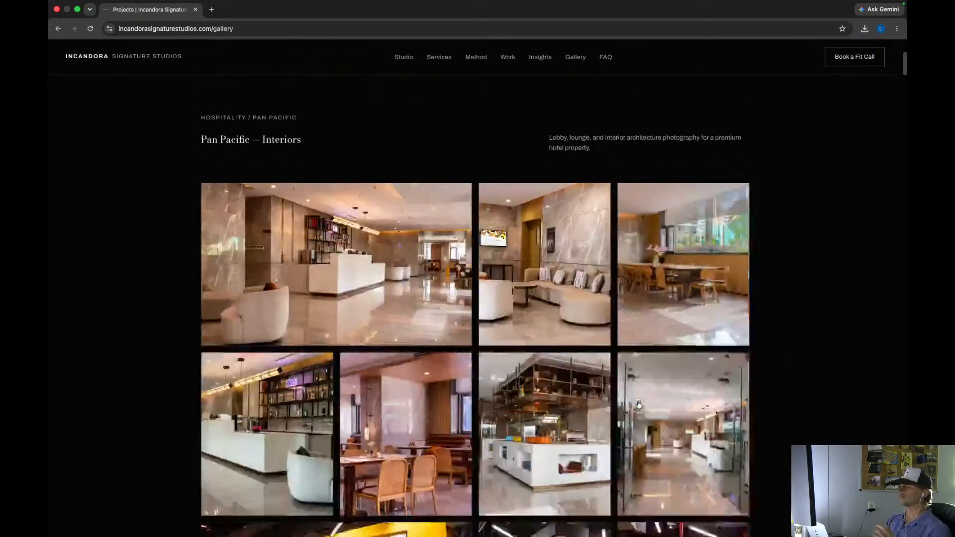
pyautogui.scroll(-10, 636, 402)
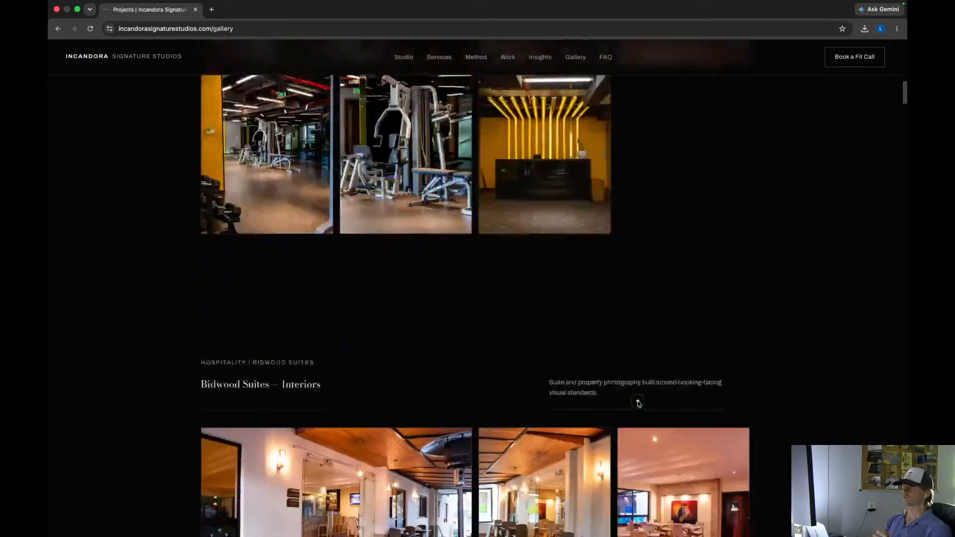
pyautogui.scroll(20, 637, 402)
pyautogui.scroll(-1, 448, 159)
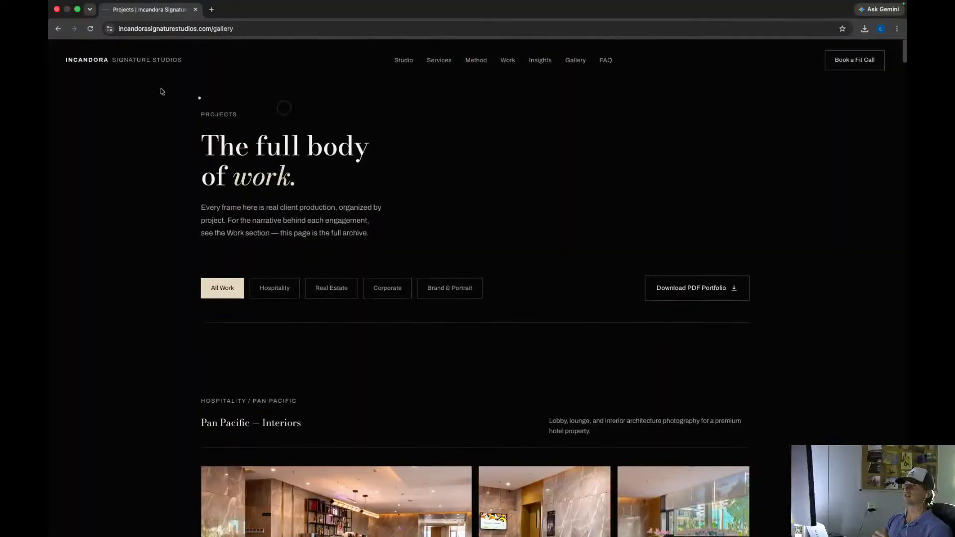
# - Return to the Incandora home page and examine the hero section's introductory paragraph and the area just below it
pyautogui.click(92, 59)
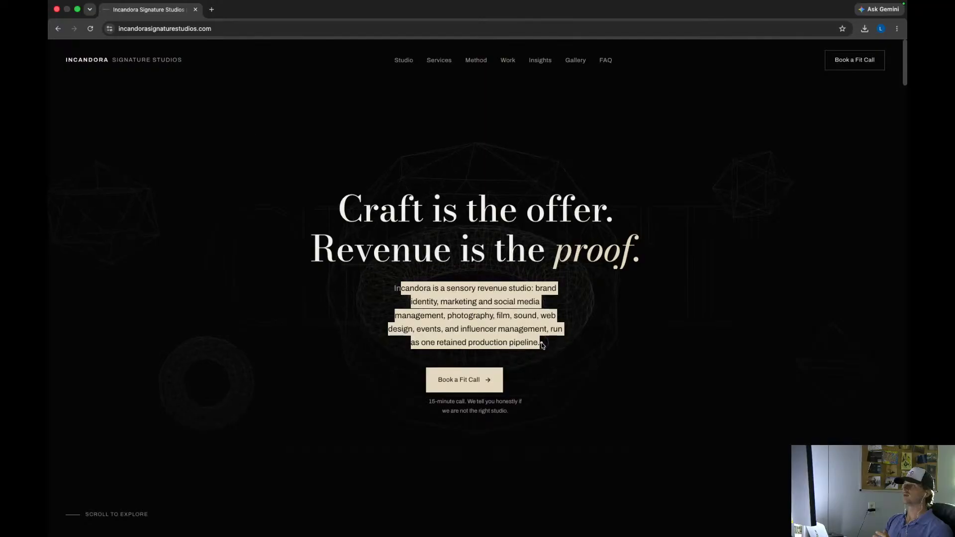
pyautogui.click(398, 289)
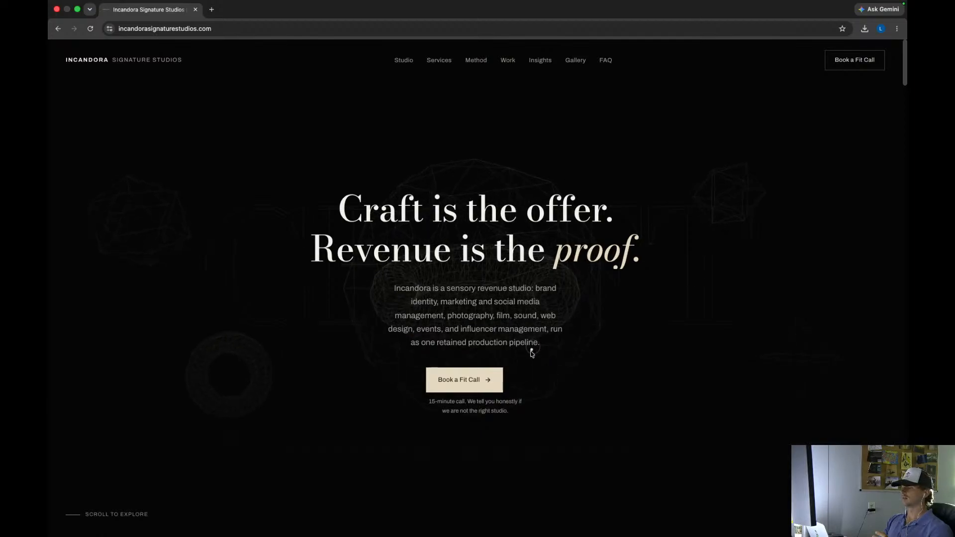
pyautogui.scroll(-2, 532, 353)
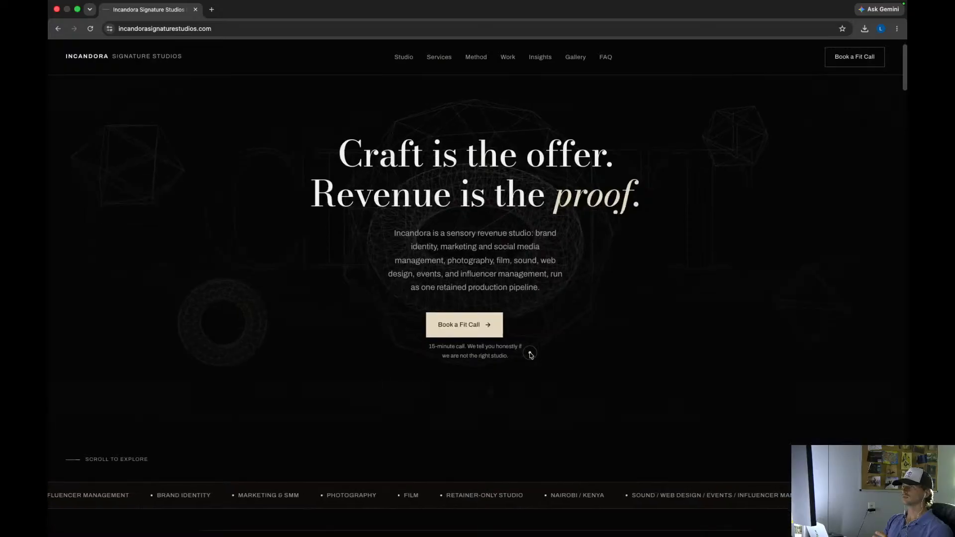
pyautogui.scroll(-4, 530, 355)
pyautogui.scroll(4, 531, 355)
pyautogui.scroll(-1, 472, 245)
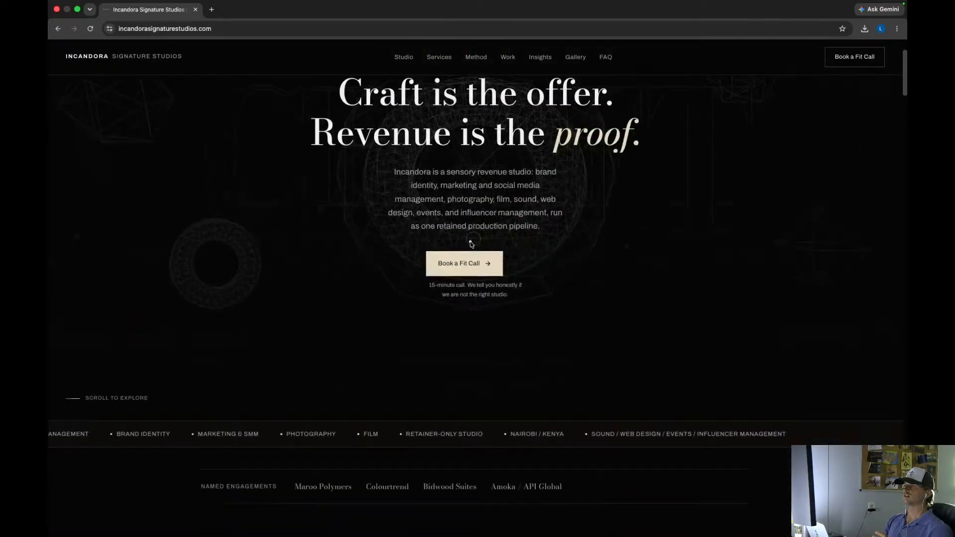
# - Look through the rest of the home page, from the crafts and studio sections to the partnership terms, and return to the hero
pyautogui.scroll(-15, 471, 245)
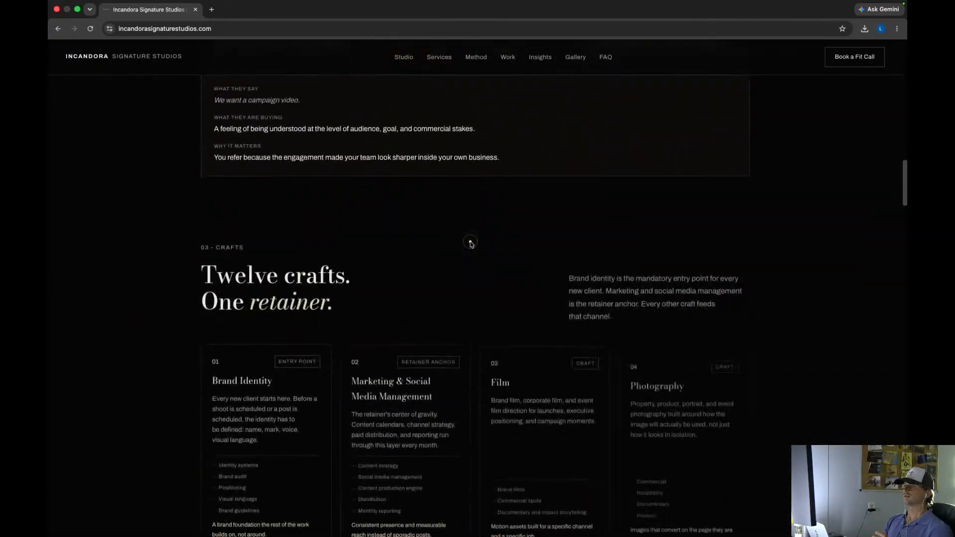
pyautogui.scroll(-20, 471, 244)
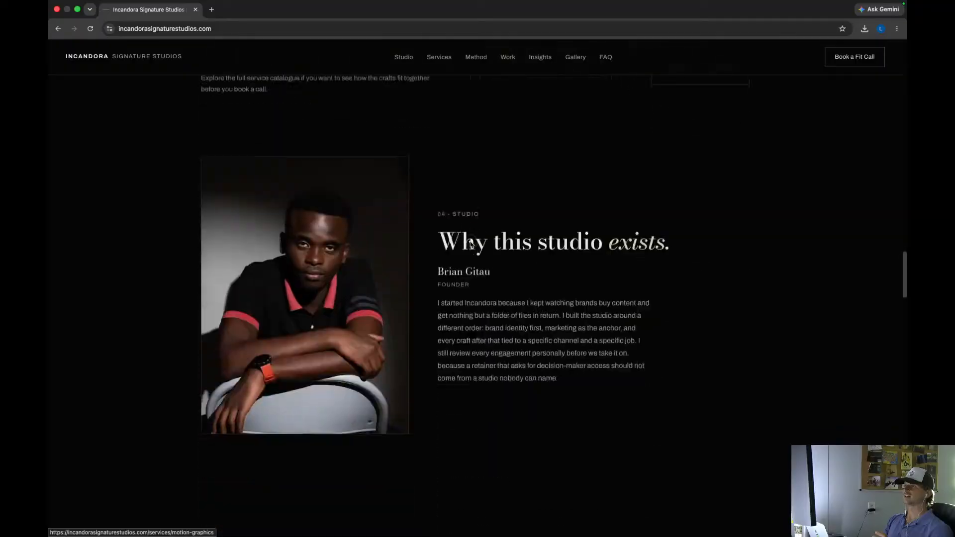
pyautogui.scroll(-15, 471, 244)
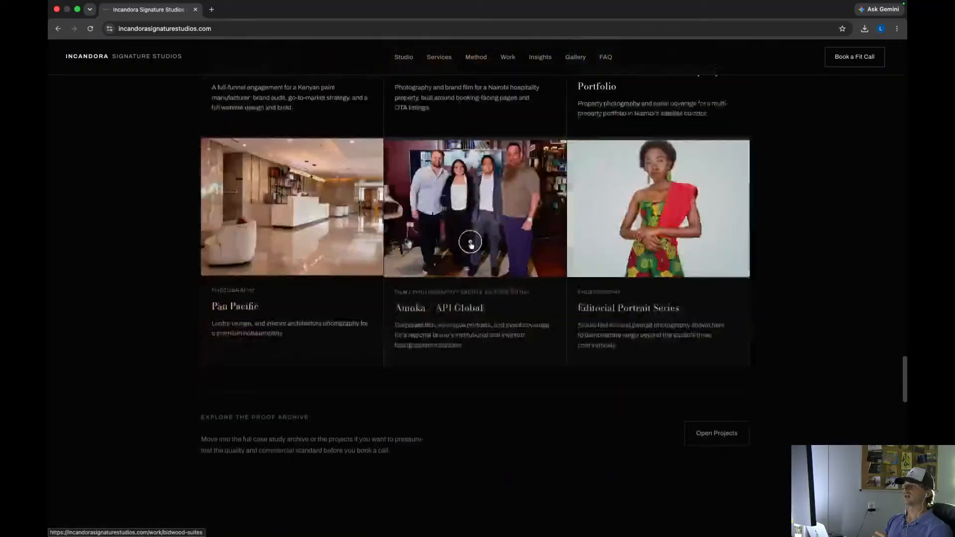
pyautogui.scroll(-20, 470, 244)
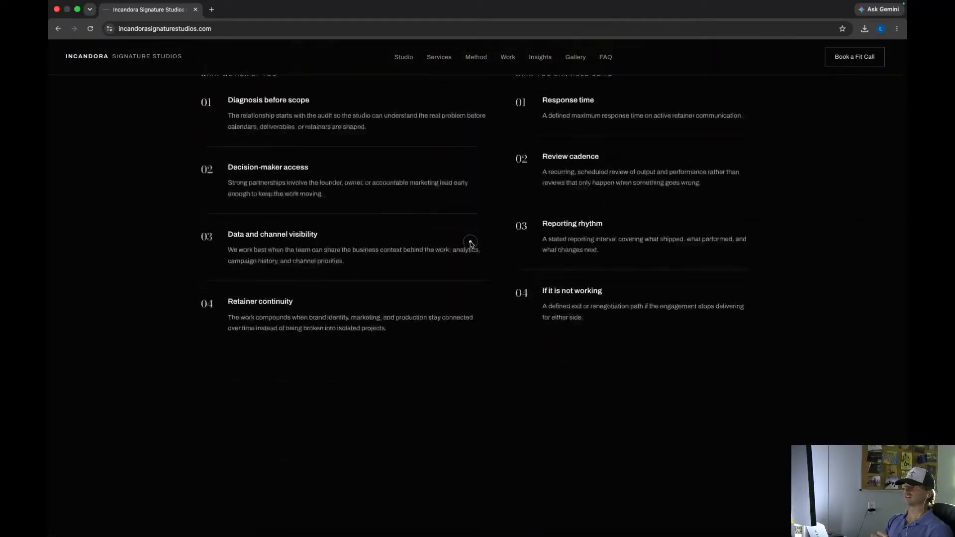
pyautogui.scroll(-10, 471, 244)
pyautogui.scroll(20, 472, 243)
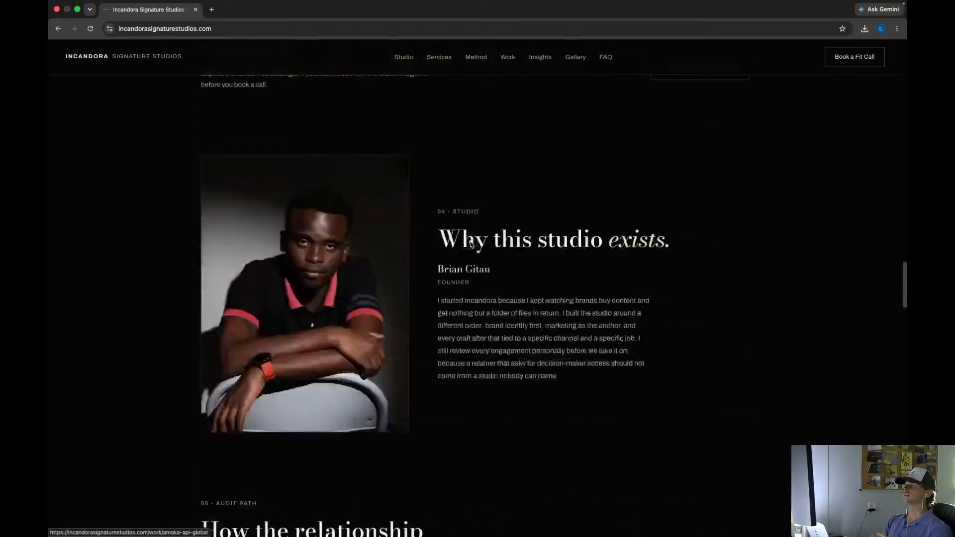
pyautogui.scroll(20, 471, 245)
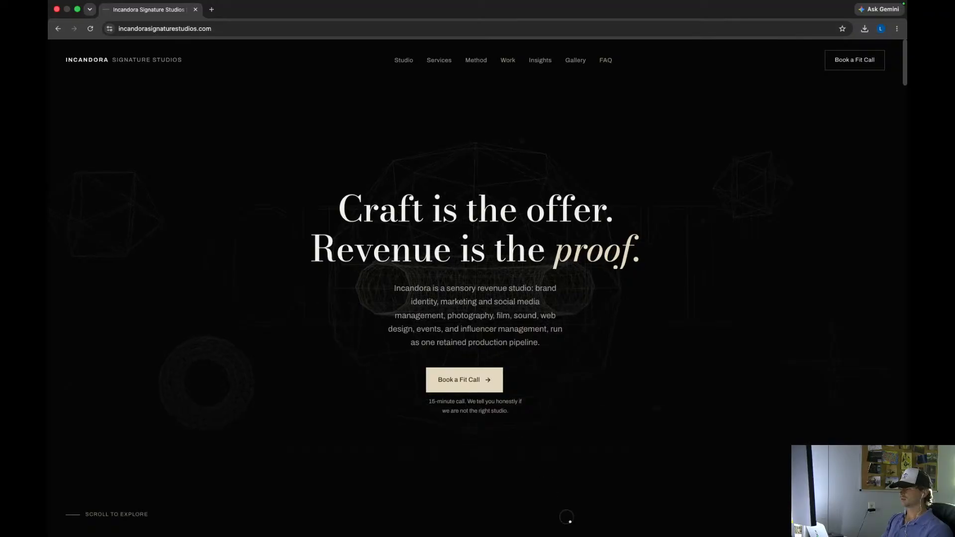
pyautogui.press('super+Tab')
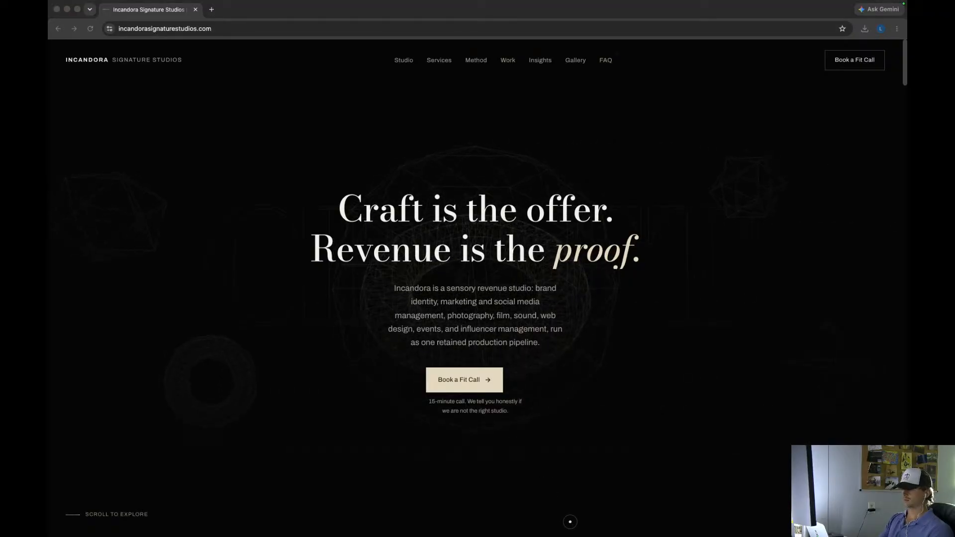
pyautogui.click(211, 9)
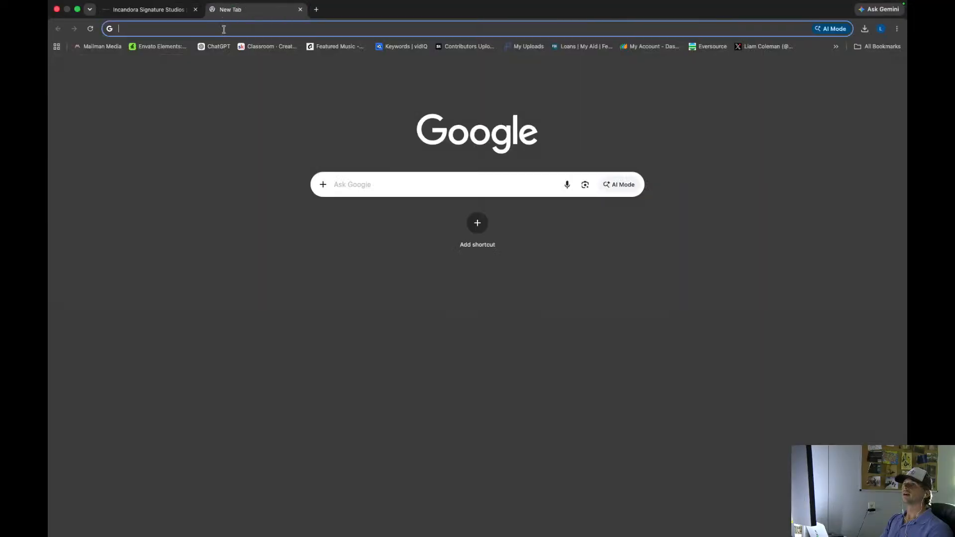
pyautogui.click(221, 32)
pyautogui.write('https://www.youtube.com/@IncandoraSignatureStudios')
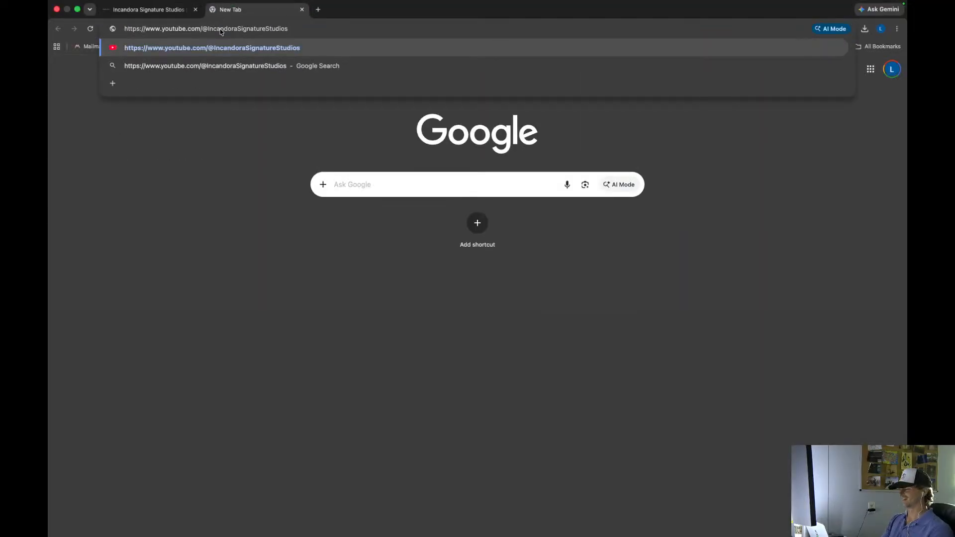
pyautogui.press('Return')
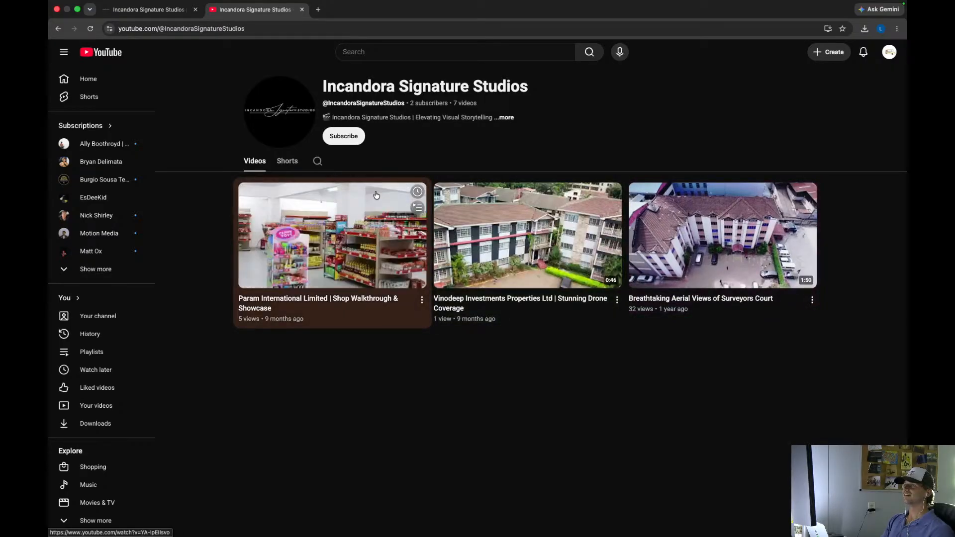
# - Subscribe to the Incandora channel and play its Param International Limited shop walkthrough video
pyautogui.click(344, 136)
pyautogui.click(375, 238)
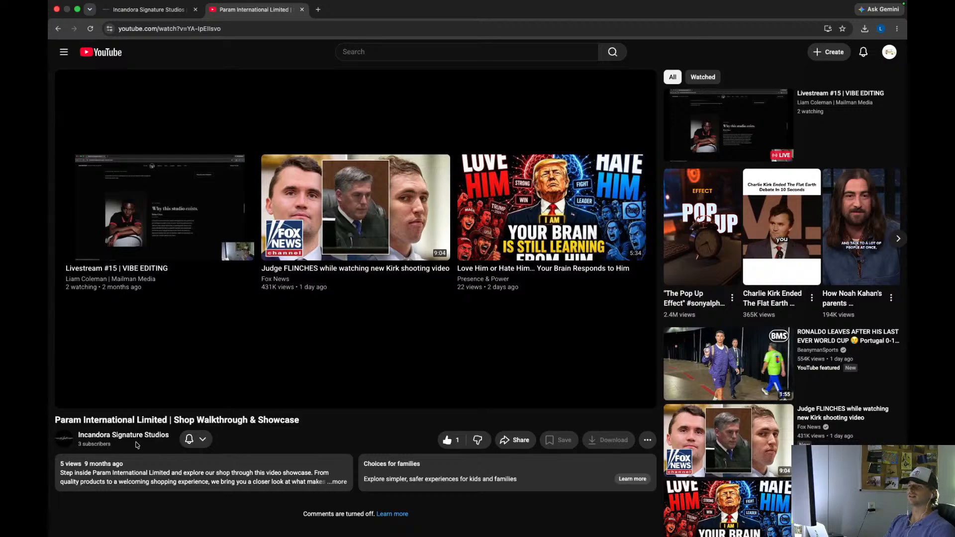
# - Go back to the Incandora channel, play the Vinodeep Investments Properties drone coverage video and like it
pyautogui.click(134, 441)
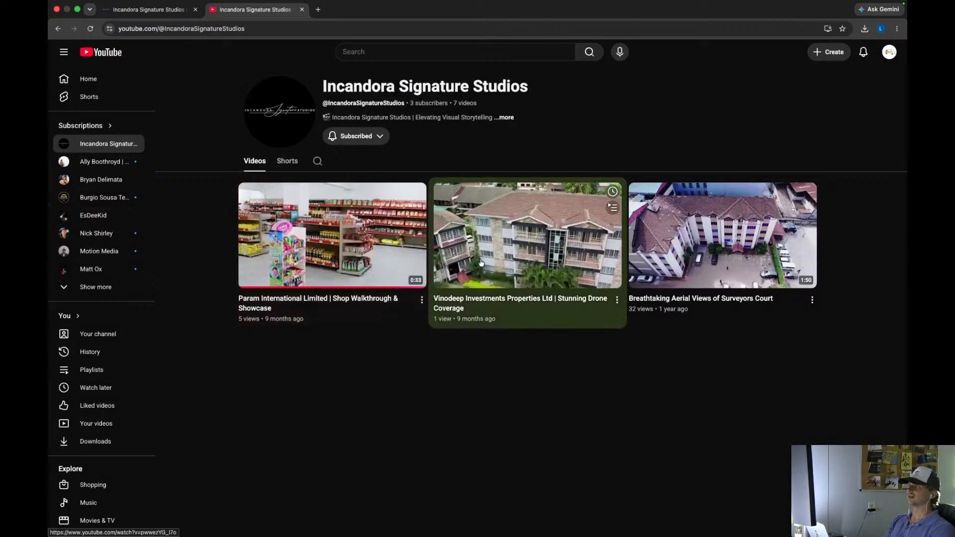
pyautogui.click(480, 262)
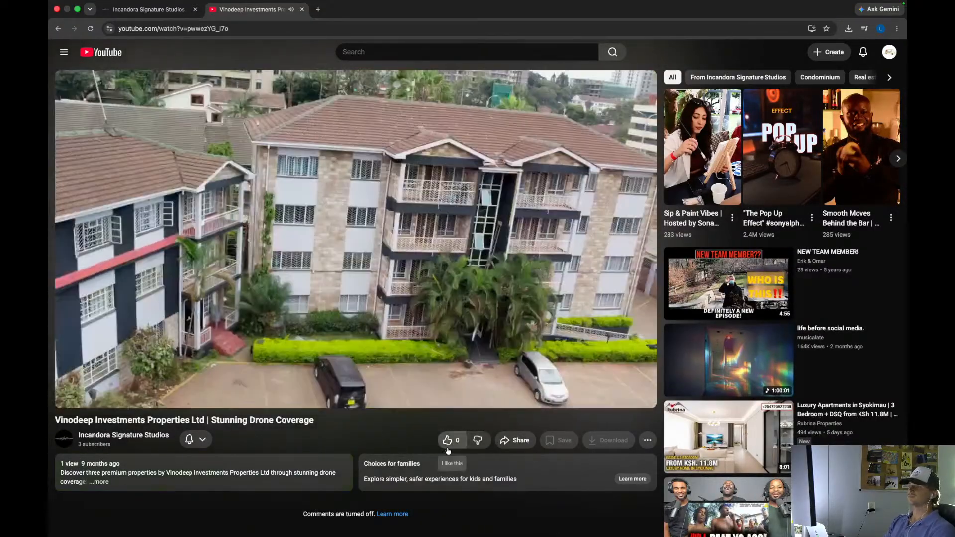
pyautogui.click(447, 446)
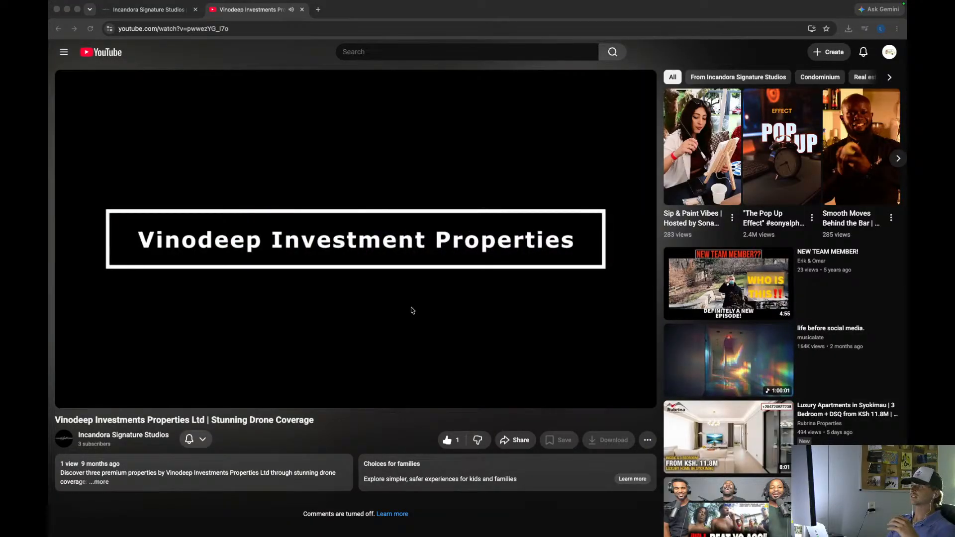
pyautogui.click(318, 333)
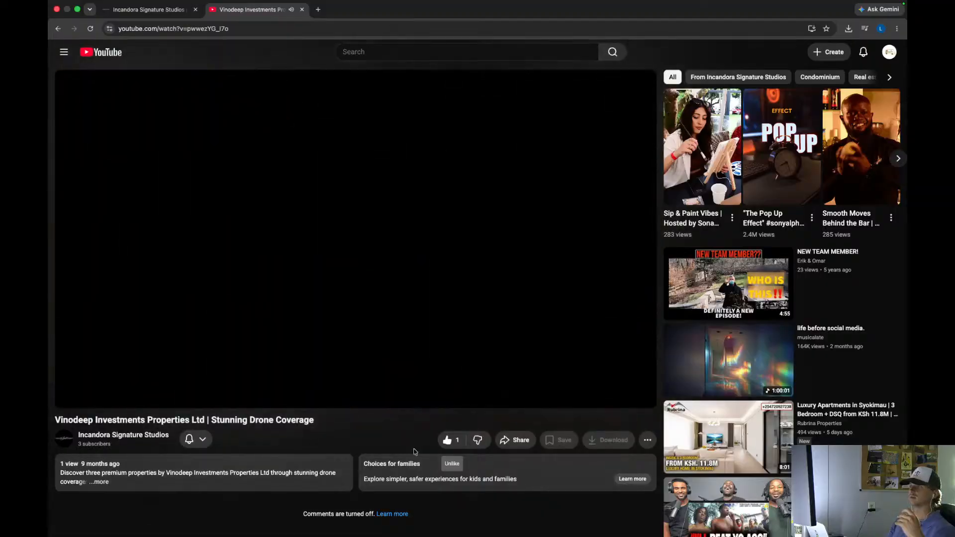
# - From the Incandora channel, play Breathtaking Aerial Views of Surveyors Court and look through its full description
pyautogui.click(144, 437)
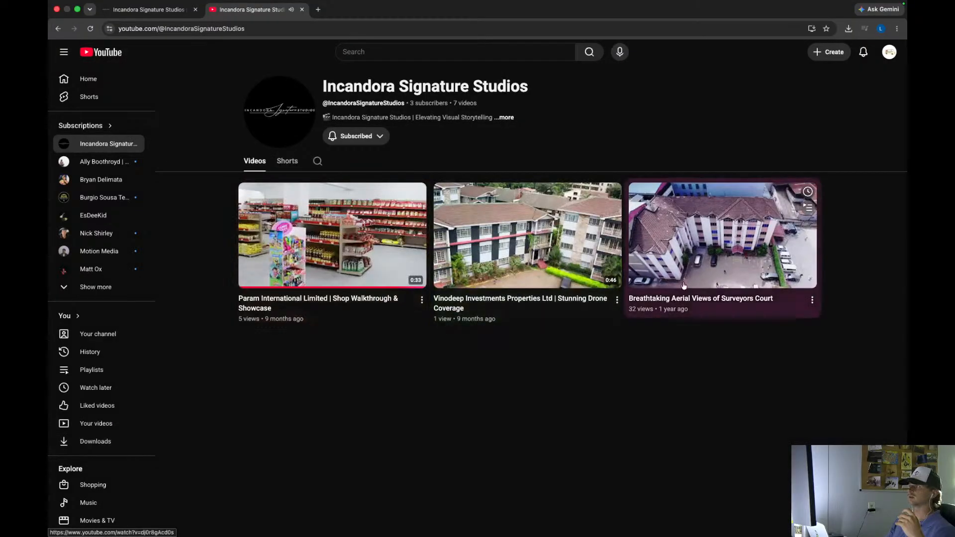
pyautogui.click(674, 283)
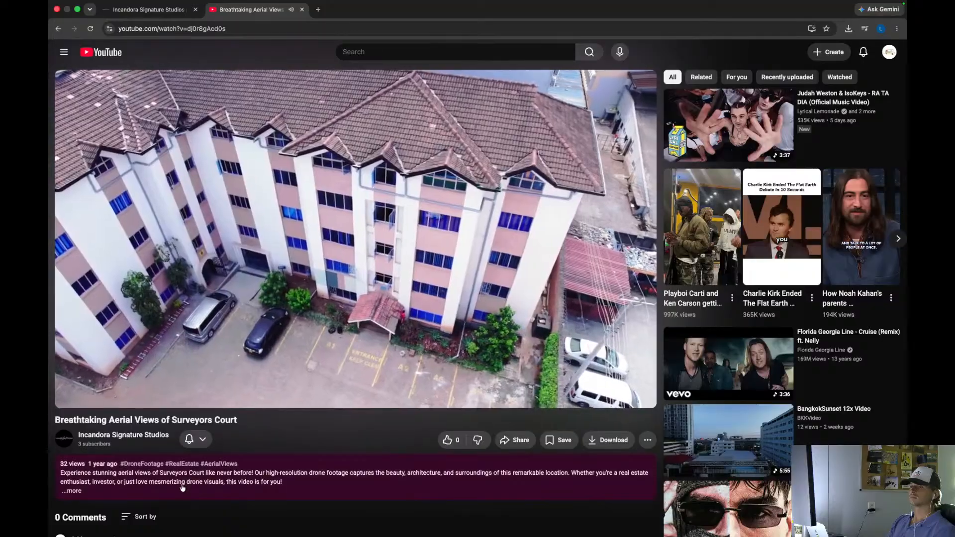
pyautogui.click(209, 485)
pyautogui.scroll(-2, 213, 487)
pyautogui.scroll(-2, 213, 487)
pyautogui.scroll(4, 212, 484)
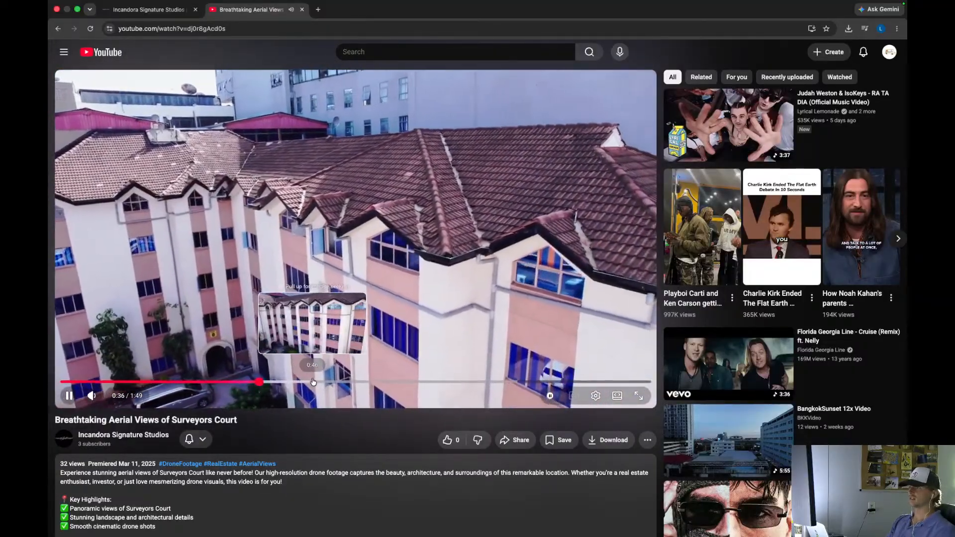
# - Skip ahead in the Surveyors Court video to about 0:50 and on to about 1:03 to sample the drone footage
pyautogui.click(330, 382)
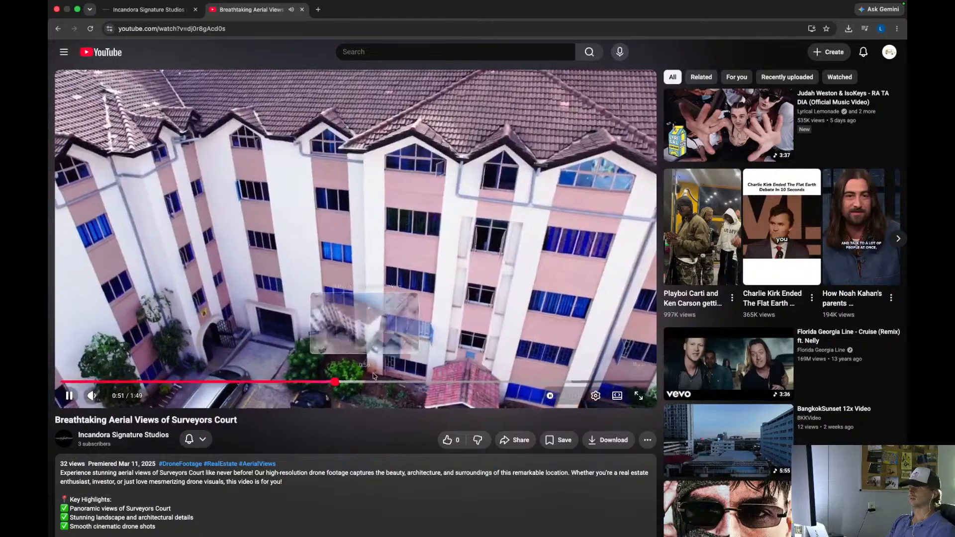
pyautogui.click(397, 382)
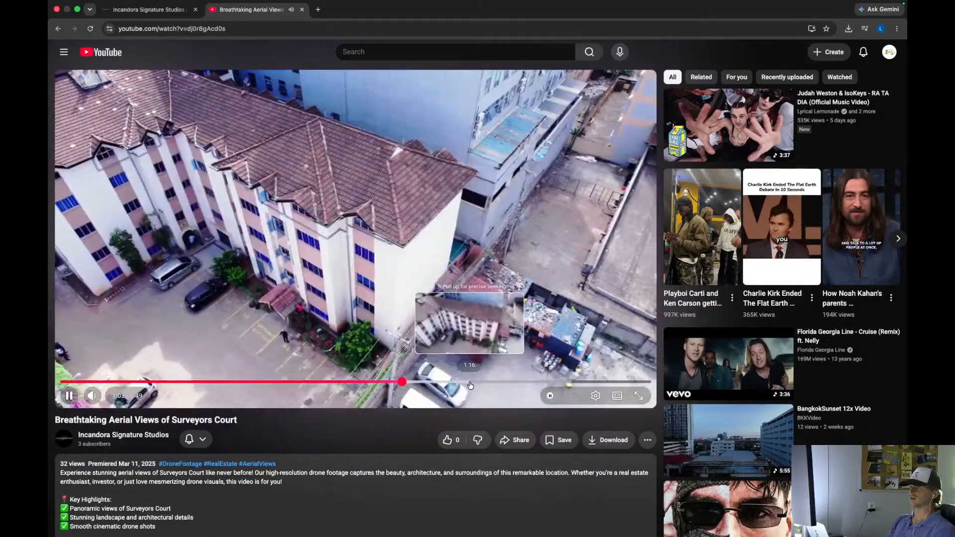
# - Skim the Surveyors Court aerial video through 1:16 and 1:26, and pause it at 1:36
pyautogui.click(470, 382)
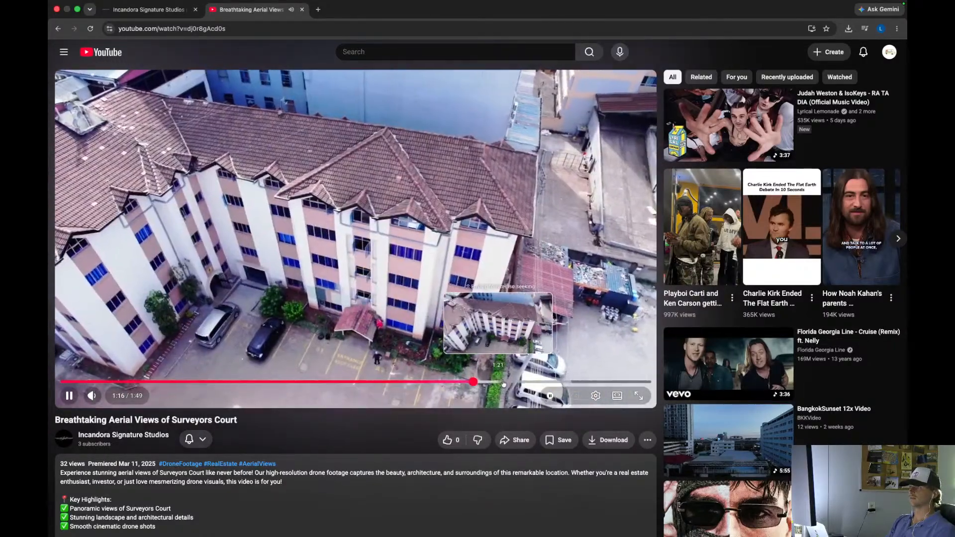
pyautogui.click(522, 382)
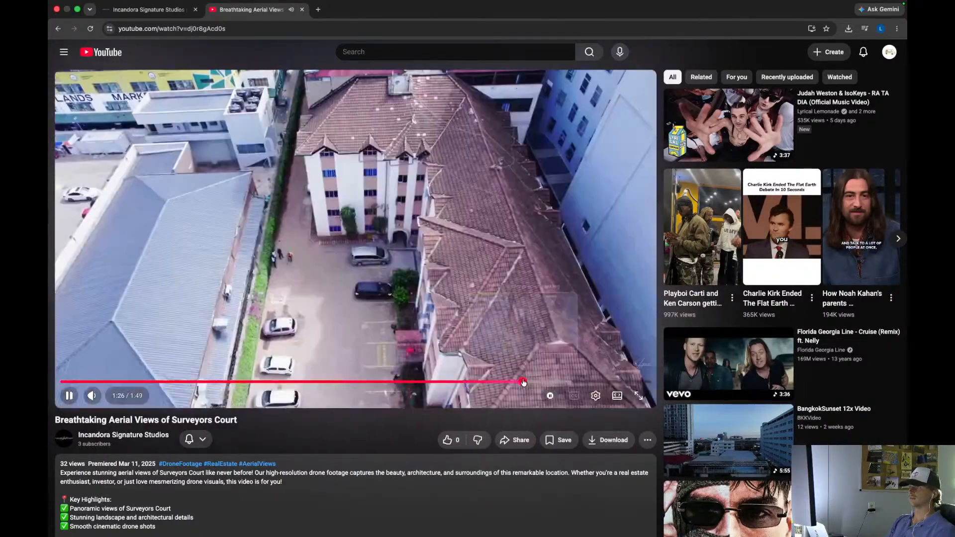
pyautogui.click(572, 382)
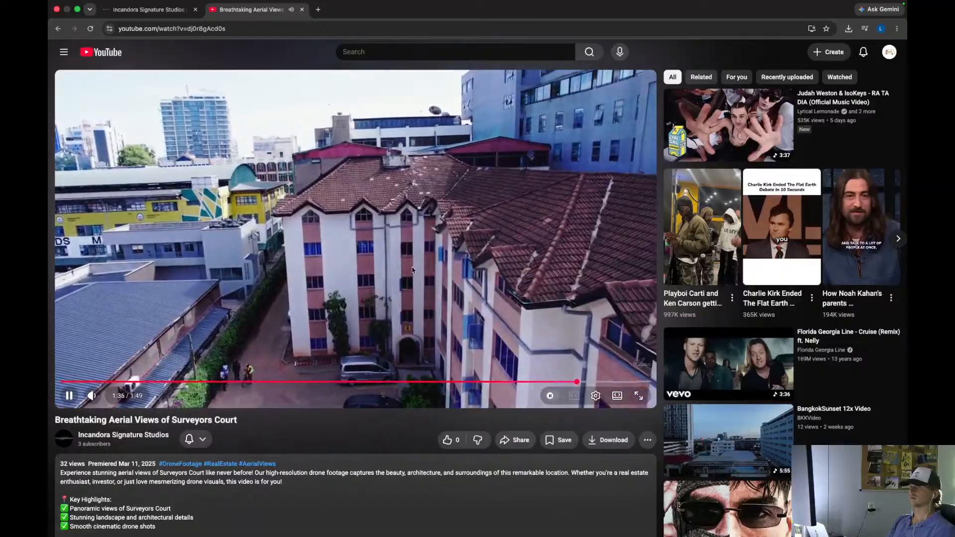
pyautogui.click(411, 270)
# - Like the Surveyors Court video after looking over its description, and close its browser tab
pyautogui.scroll(-3, 292, 314)
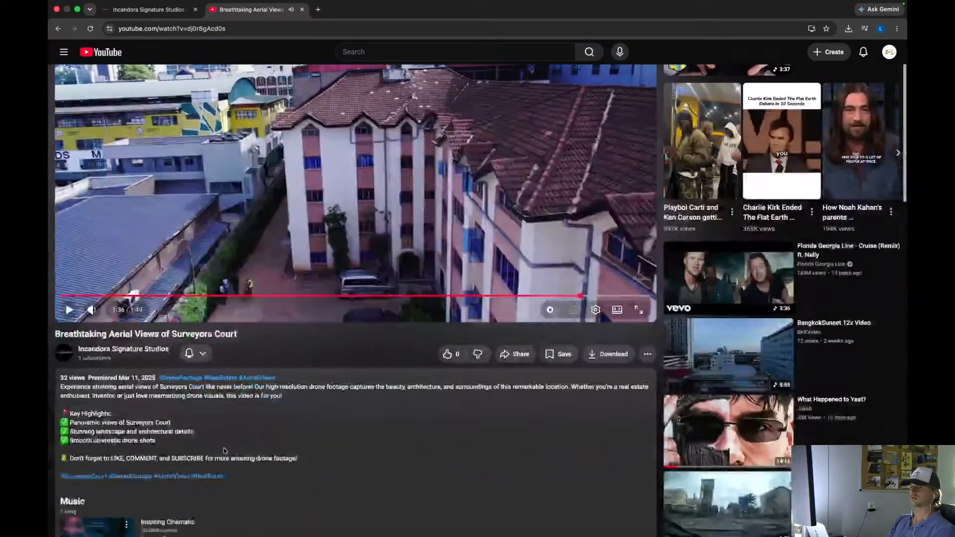
pyautogui.scroll(3, 190, 453)
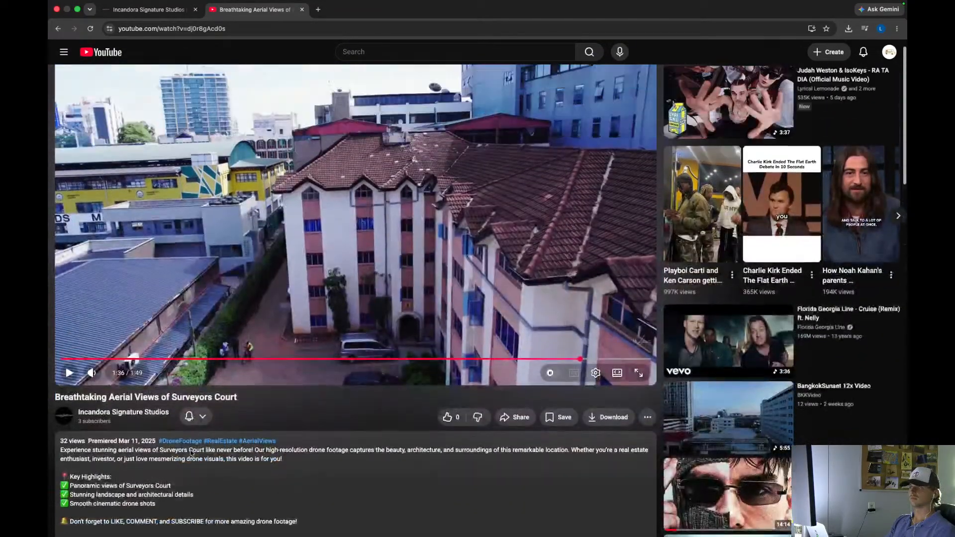
pyautogui.scroll(-1, 321, 430)
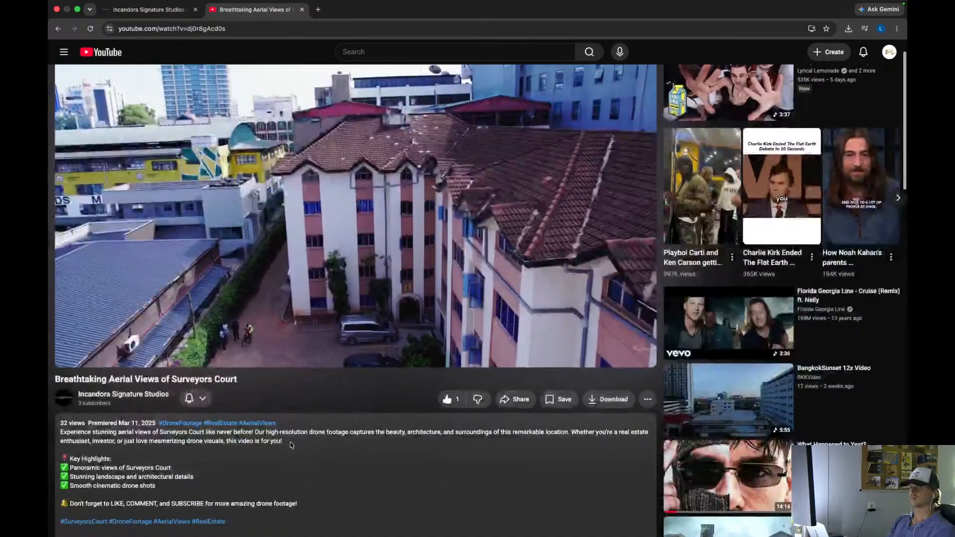
pyautogui.scroll(3, 291, 445)
pyautogui.scroll(-1, 290, 445)
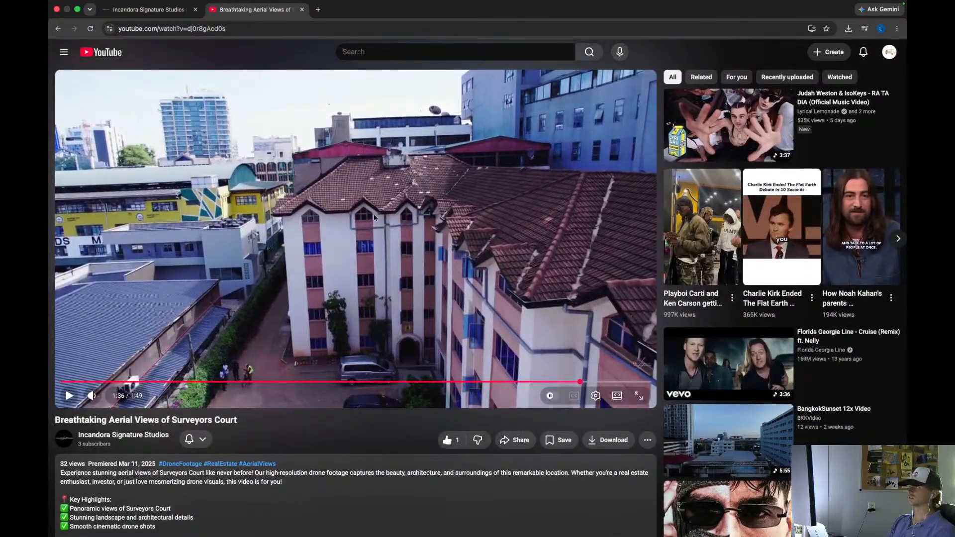
pyautogui.click(301, 10)
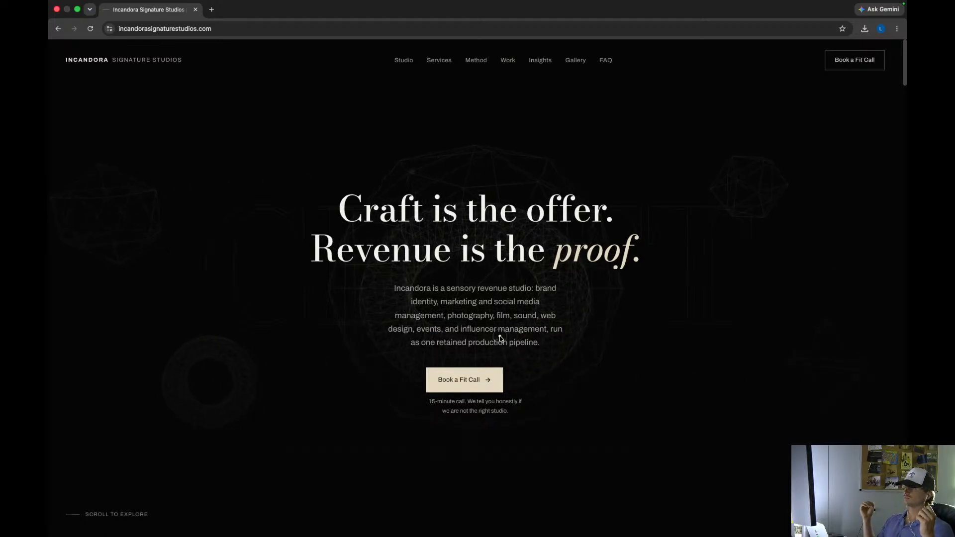
# - Review the Incandora Signature Studios home page, including its studio philosophy, crafts and FAQ sections
pyautogui.scroll(-9, 500, 338)
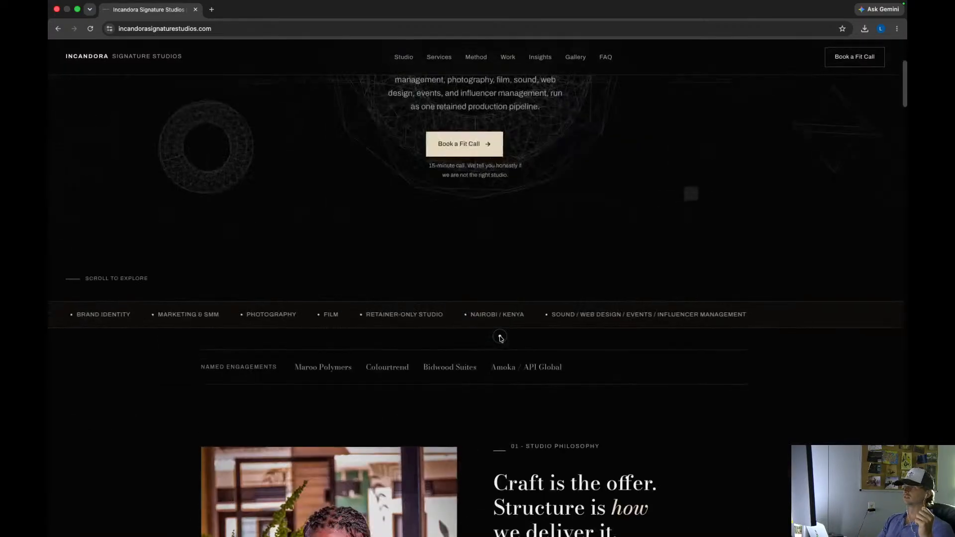
pyautogui.scroll(4, 500, 338)
pyautogui.scroll(5, 500, 338)
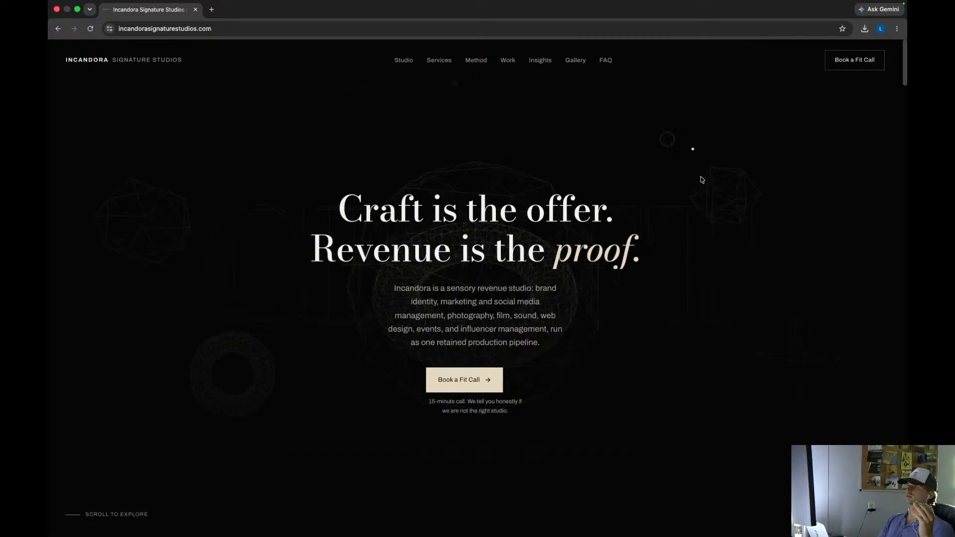
pyautogui.scroll(-5, 679, 267)
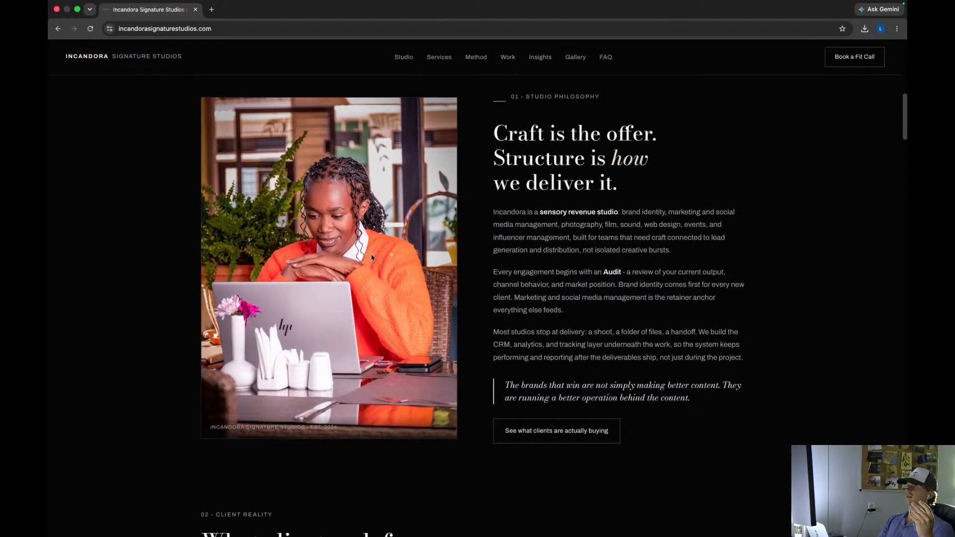
pyautogui.scroll(-15, 588, 292)
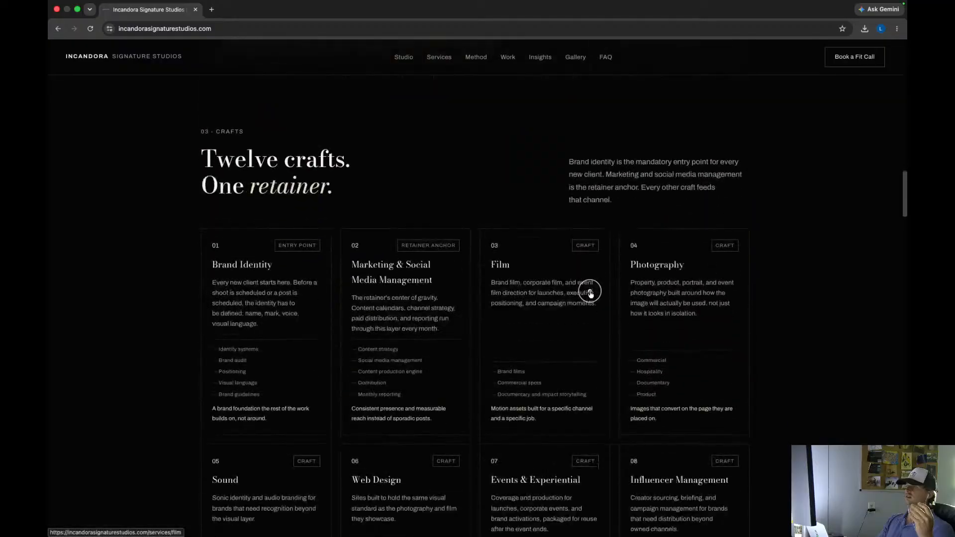
pyautogui.scroll(20, 590, 293)
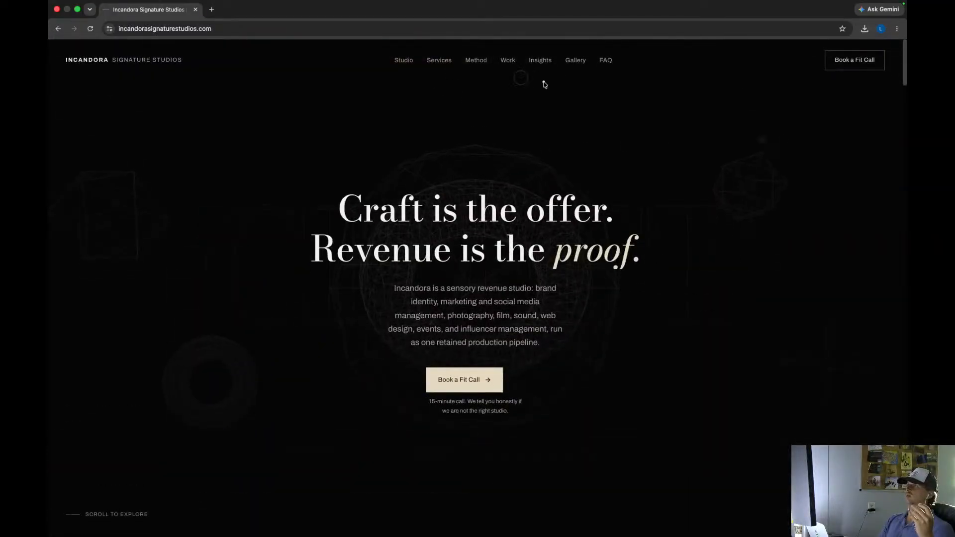
pyautogui.click(605, 62)
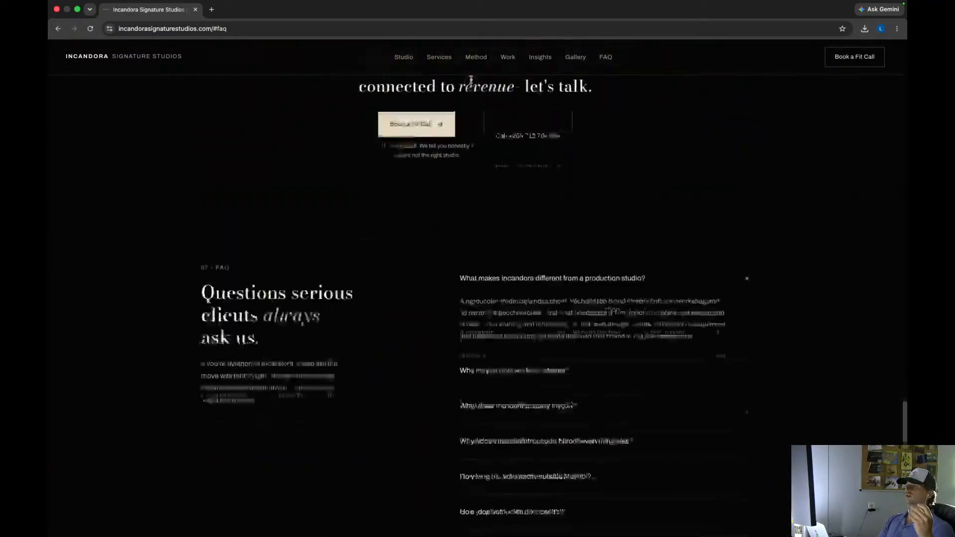
pyautogui.click(546, 59)
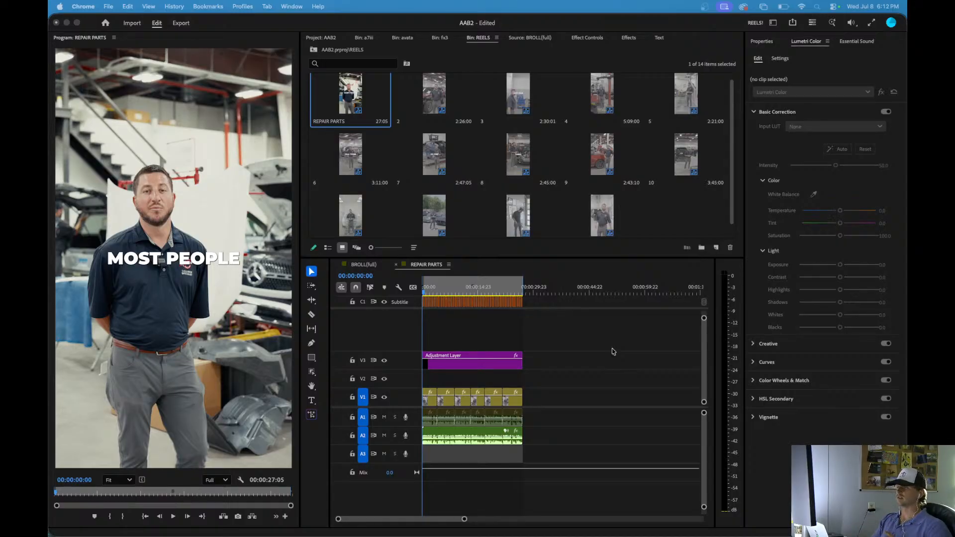
# - Switch to Premiere Pro, inspect the REPAIR PARTS sequence up to the end of its last clip, and save the project
pyautogui.click(540, 321)
pyautogui.scroll(5, 496, 331)
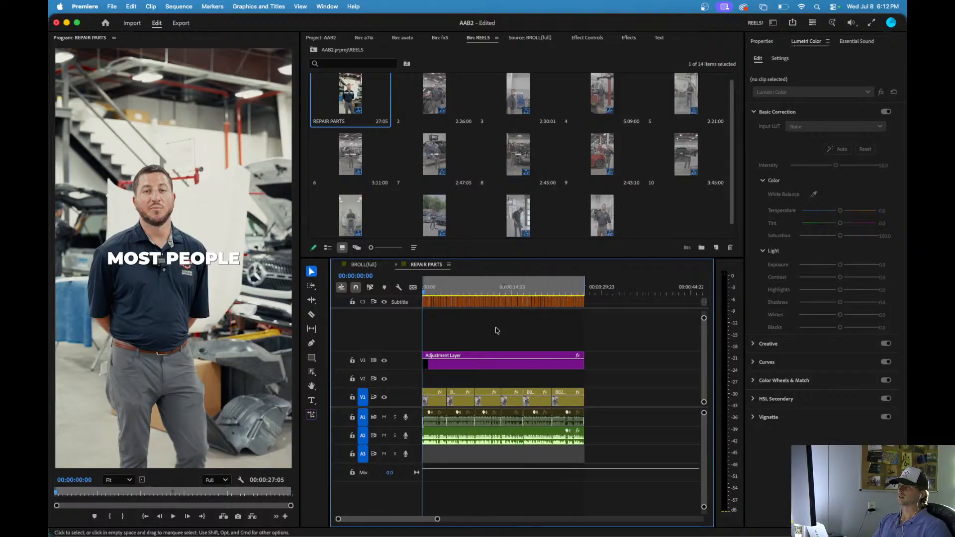
pyautogui.scroll(-5, 496, 331)
pyautogui.scroll(6, 528, 330)
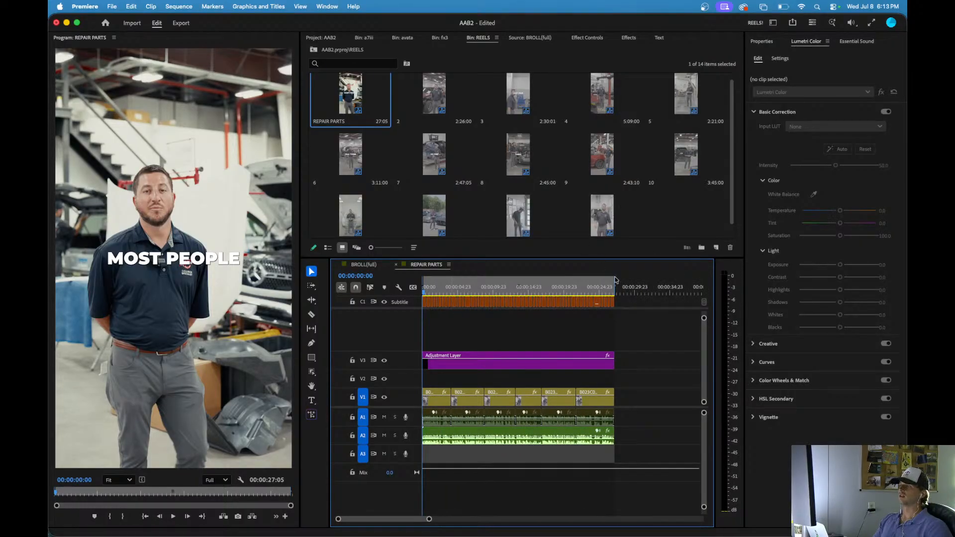
pyautogui.scroll(10, 616, 294)
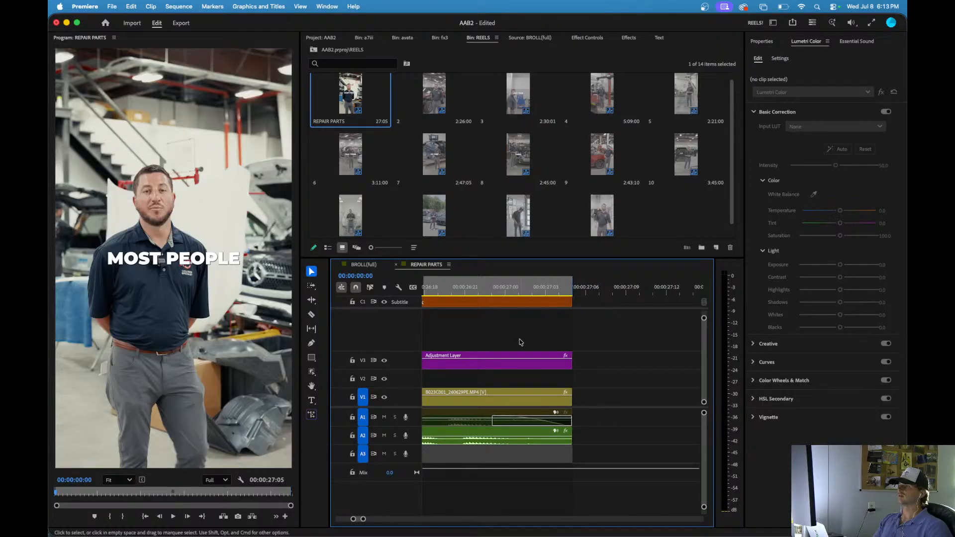
pyautogui.scroll(-10, 521, 342)
pyautogui.scroll(-5, 521, 343)
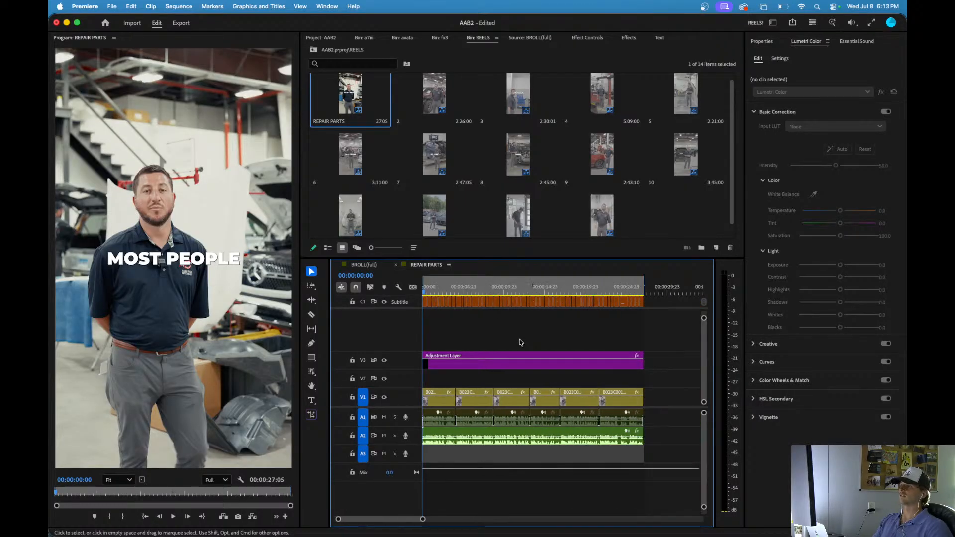
pyautogui.press('super+s')
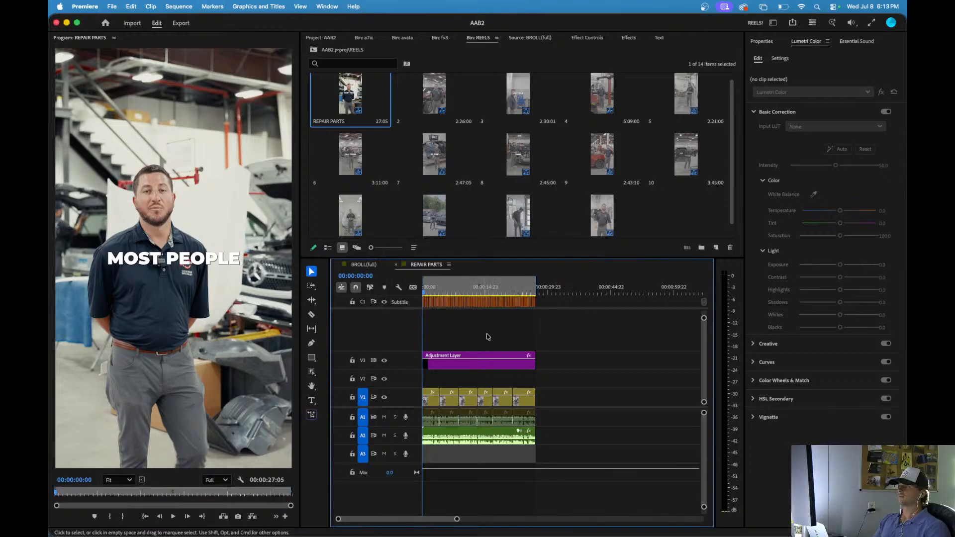
# - Save the project again and play the opening of the REPAIR PARTS sequence
pyautogui.scroll(1, 463, 343)
pyautogui.scroll(3, 488, 345)
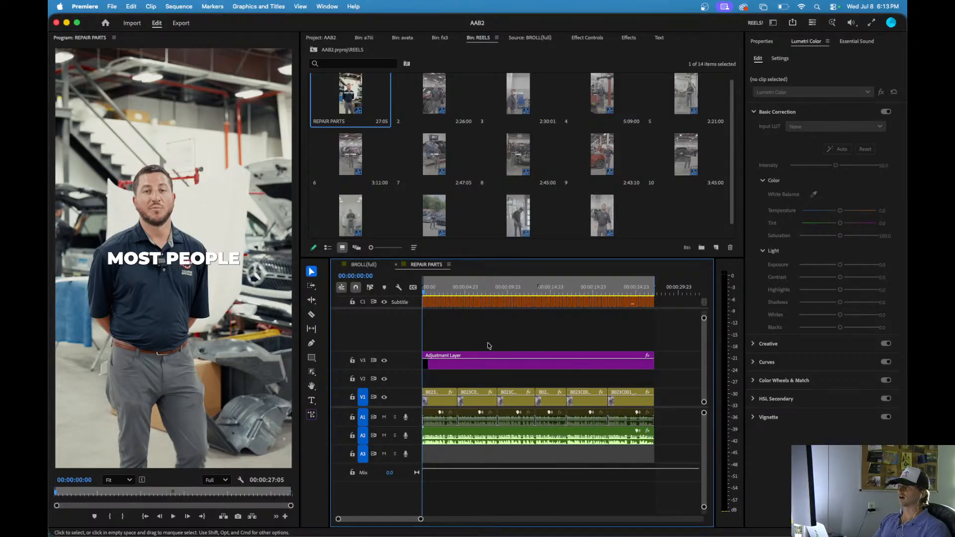
pyautogui.scroll(-2, 488, 345)
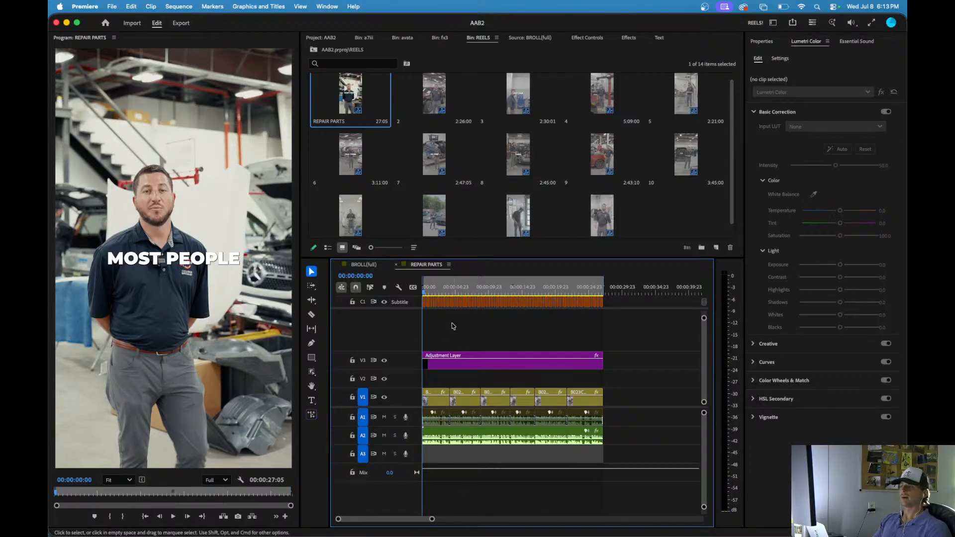
pyautogui.press('super+s')
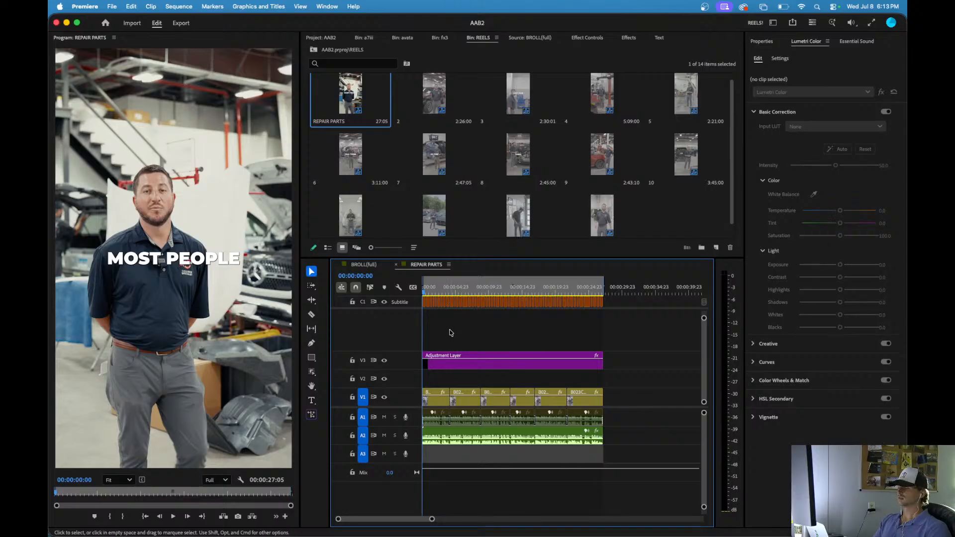
pyautogui.press('space')
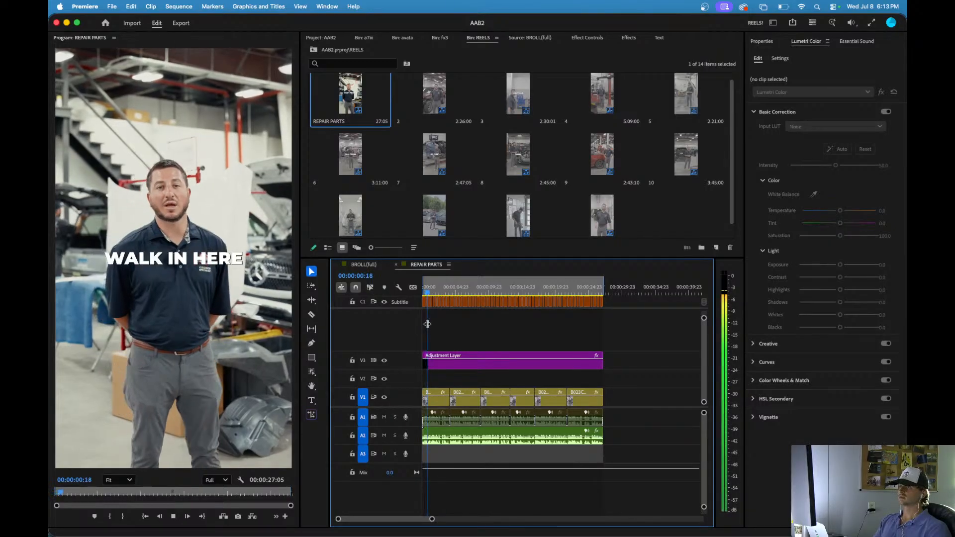
# - Open reel sequence 2 and play it from the start of its first clip with the timeline enlarged
pyautogui.doubleClick(441, 105)
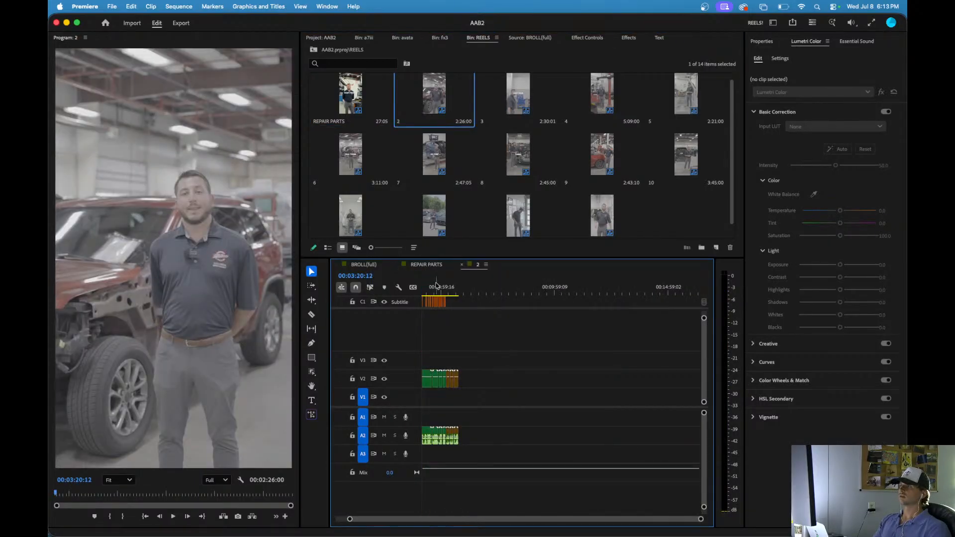
pyautogui.moveTo(434, 287); pyautogui.dragTo(382, 290)
pyautogui.press('space')
pyautogui.press('=')
pyautogui.press('=')
pyautogui.press('=')
pyautogui.press('=')
pyautogui.press('=')
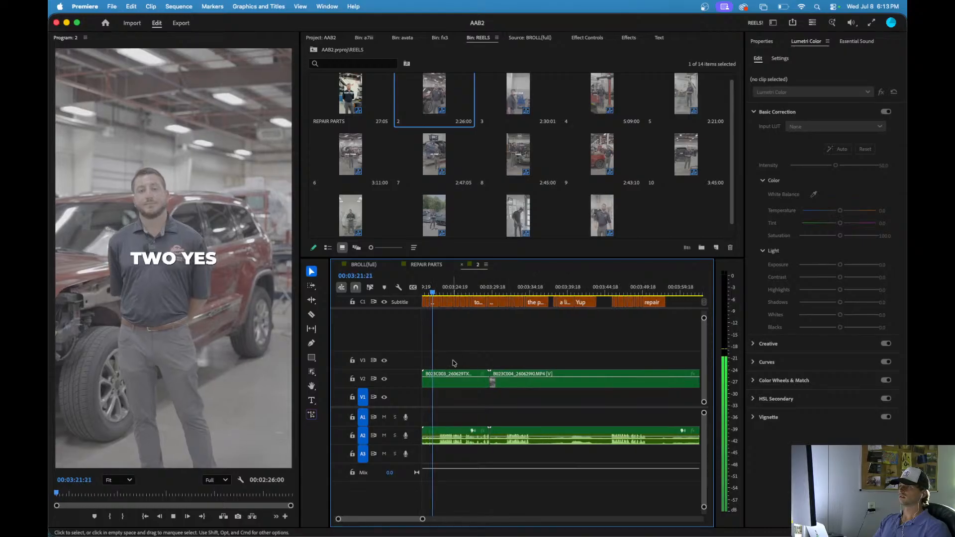
pyautogui.press('=')
pyautogui.press('=')
pyautogui.press('=')
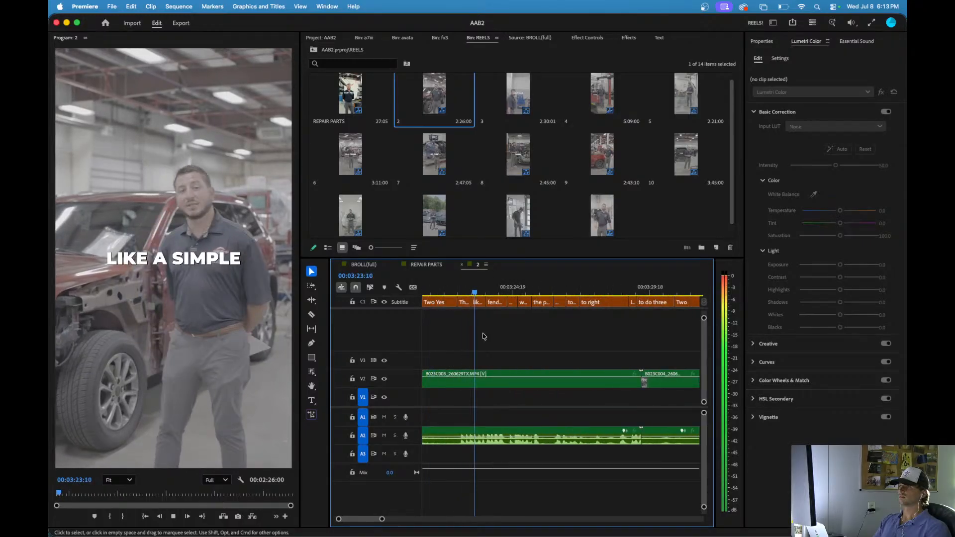
# - Ripple-trim the start of the first clip so that it begins at the "This looked" line
pyautogui.click(454, 290)
pyautogui.press('q')
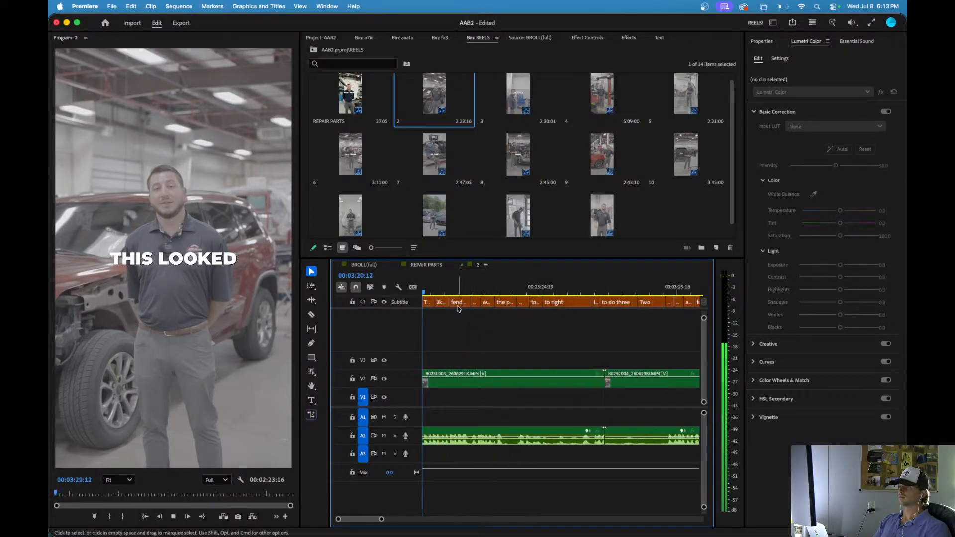
pyautogui.press('space')
pyautogui.press('-')
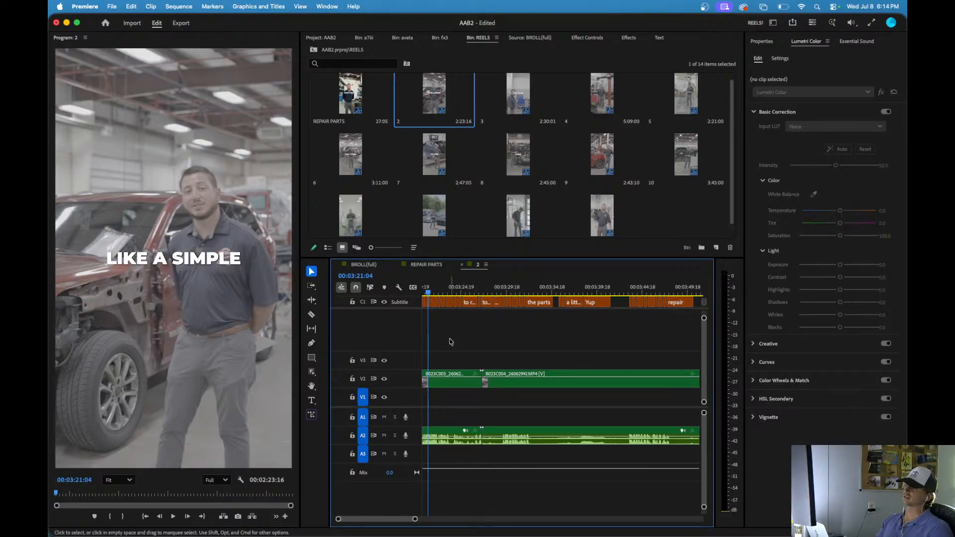
# - Replay the first clip from its start and ripple-trim its end at 00:03:23:16, right after "the parts"
pyautogui.press('=')
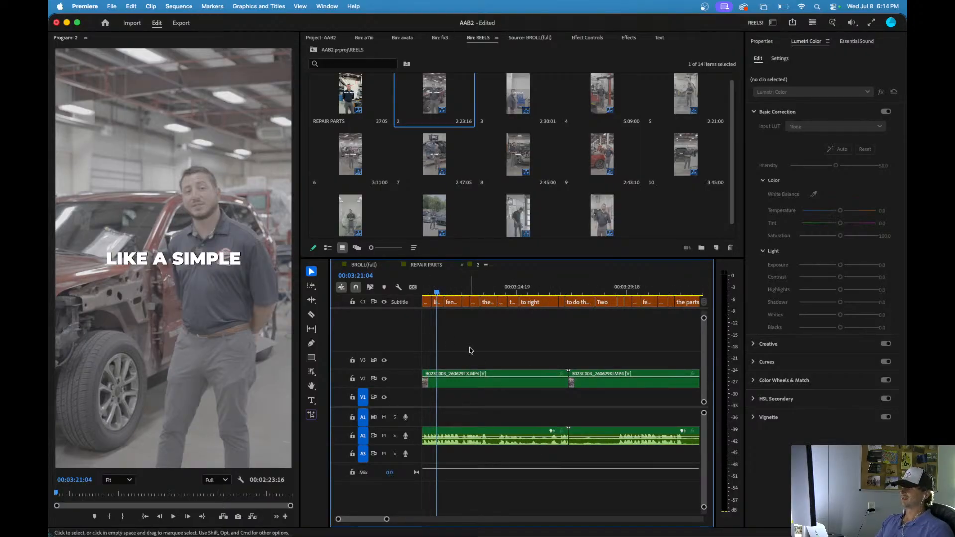
pyautogui.press('Up')
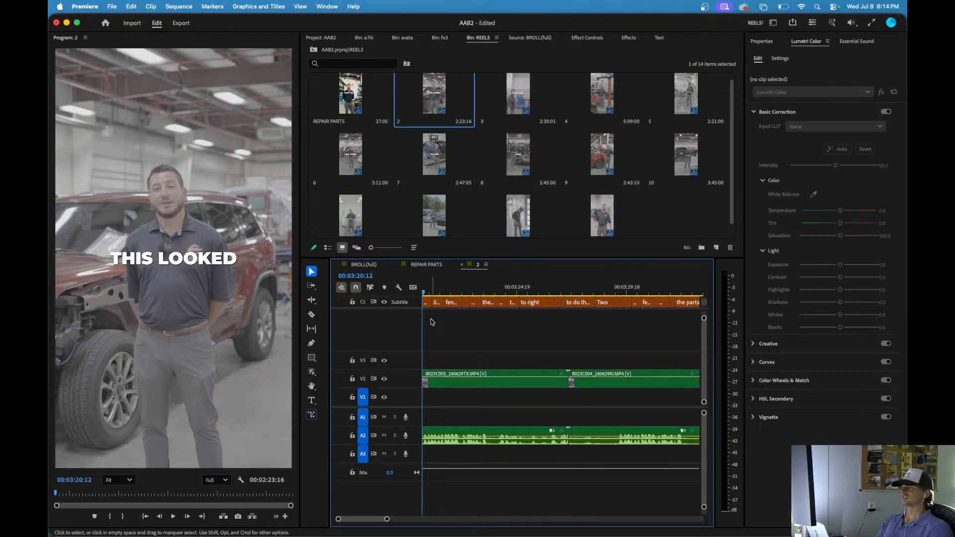
pyautogui.press('space')
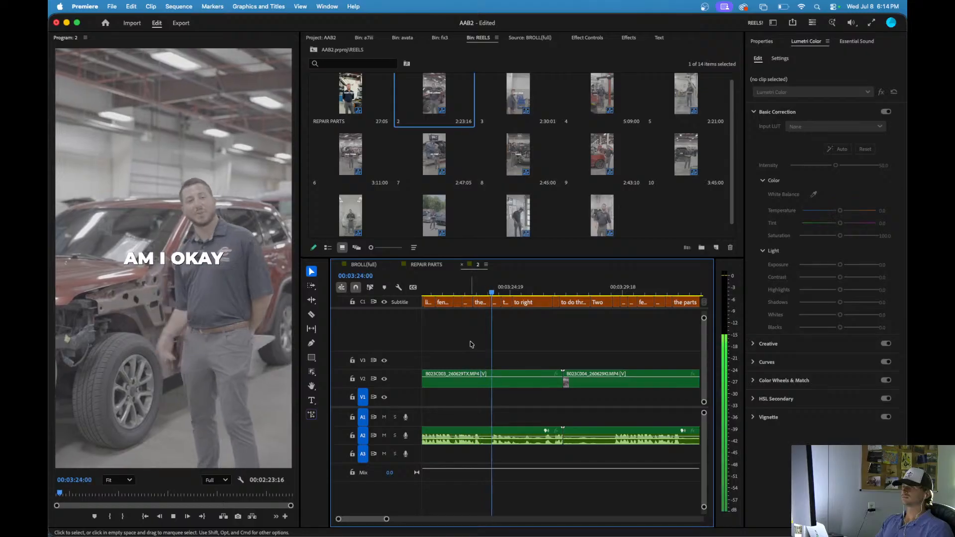
pyautogui.click(447, 292)
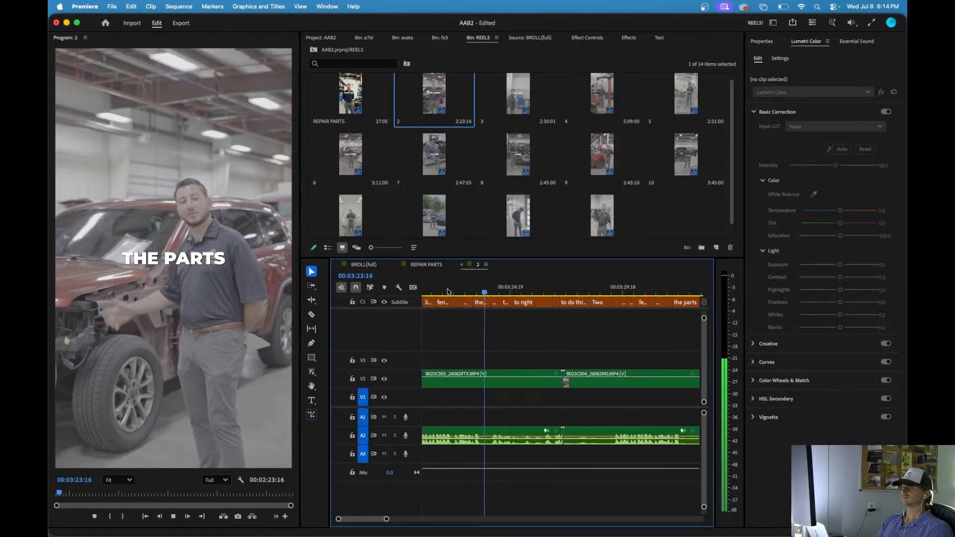
pyautogui.press('w')
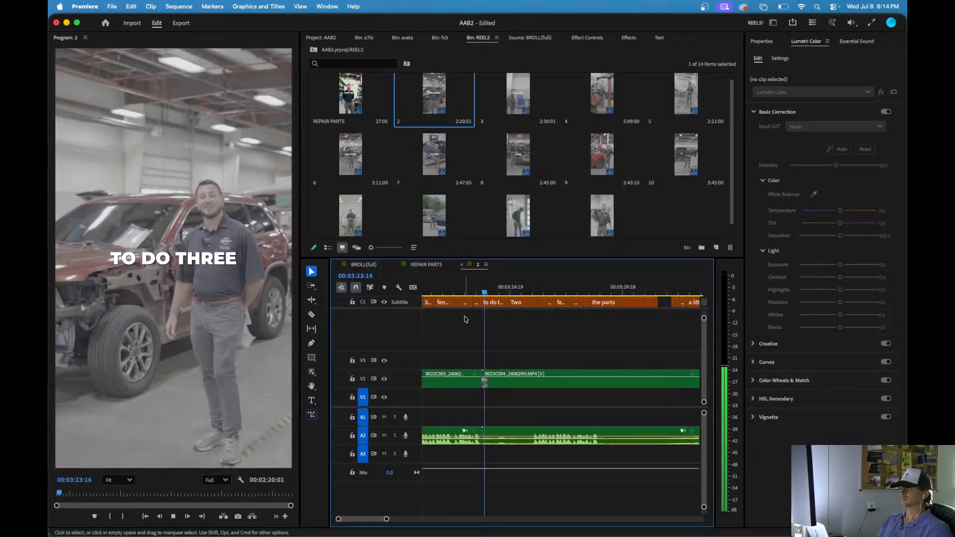
pyautogui.scroll(-1, 506, 330)
pyautogui.scroll(2, 511, 331)
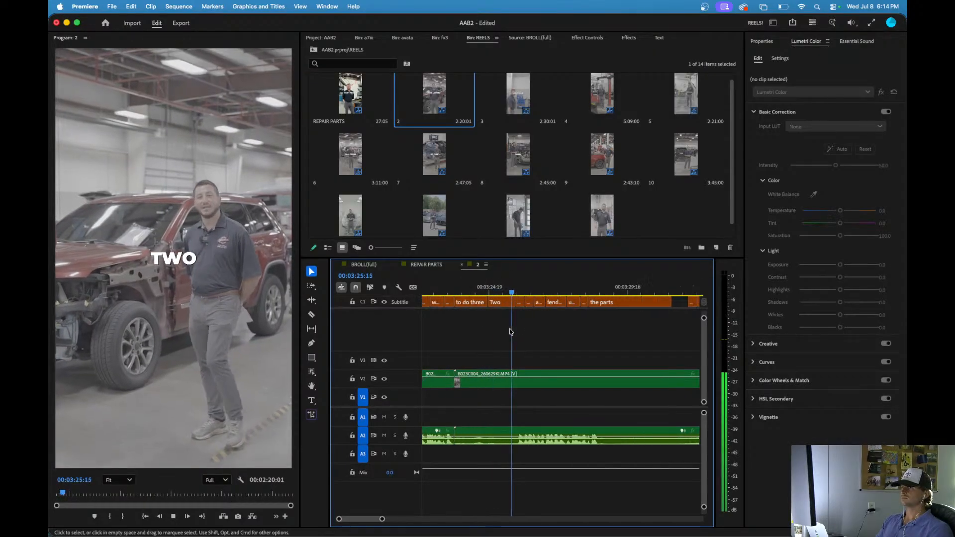
# - Ripple-trim the start of the second clip in reel sequence 2 so that the repeated take begins at "This"
pyautogui.scroll(-4, 511, 331)
pyautogui.scroll(3, 458, 341)
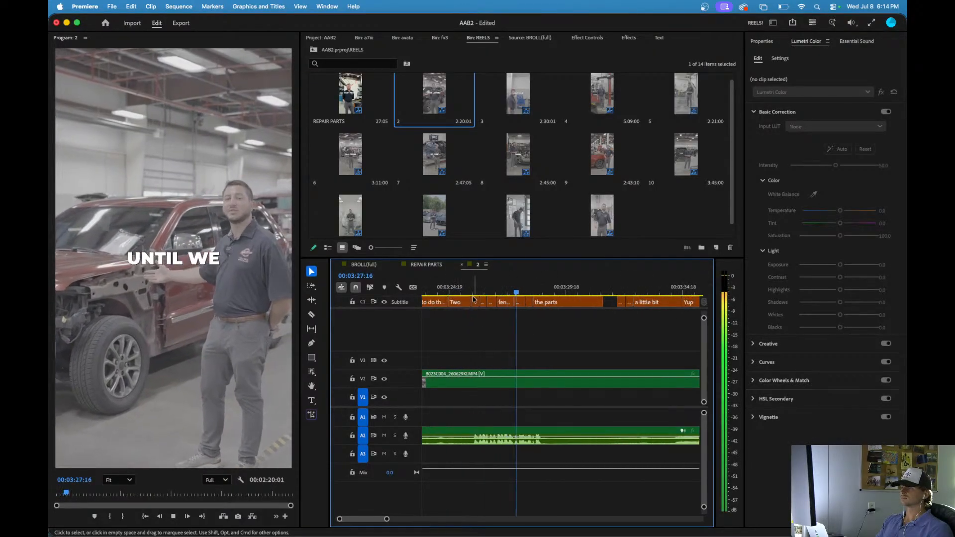
pyautogui.press('q')
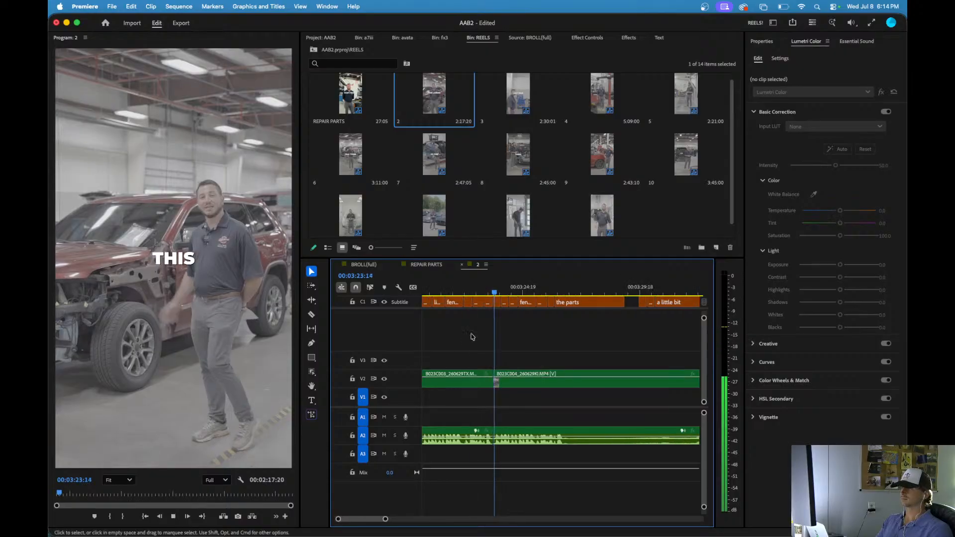
# - Play the second take through and cut all tracks right after its "the parts" line at 00:03:26:12
pyautogui.scroll(-3, 521, 351)
pyautogui.scroll(3, 503, 365)
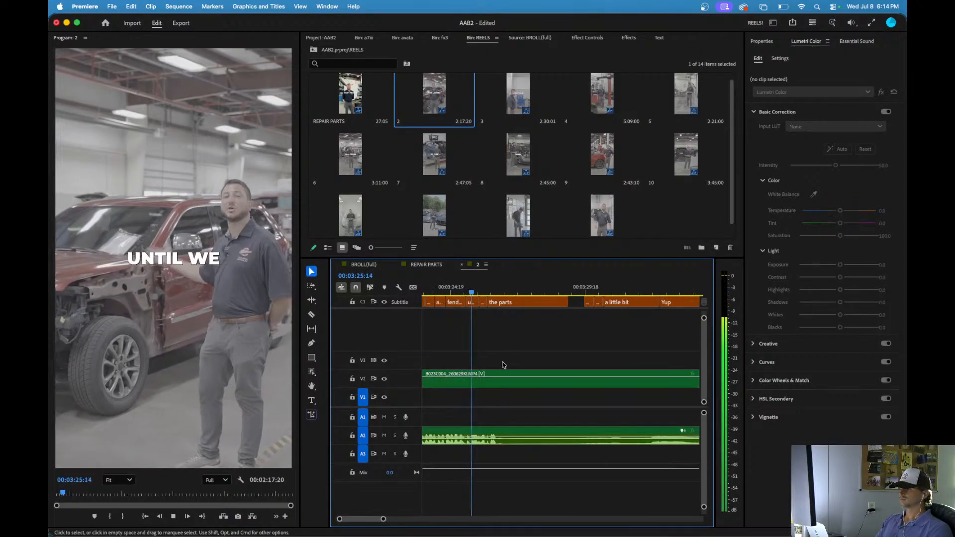
pyautogui.scroll(-3, 500, 333)
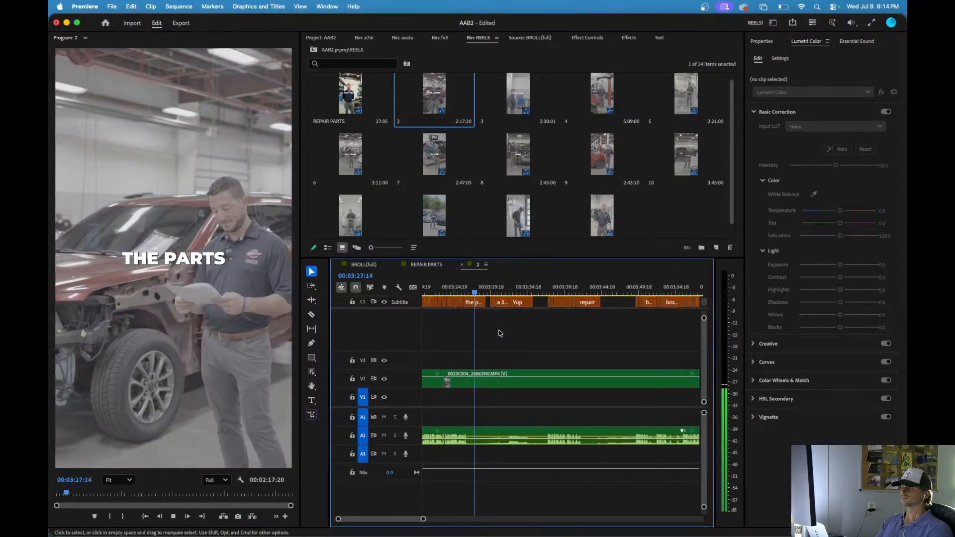
pyautogui.scroll(3, 527, 325)
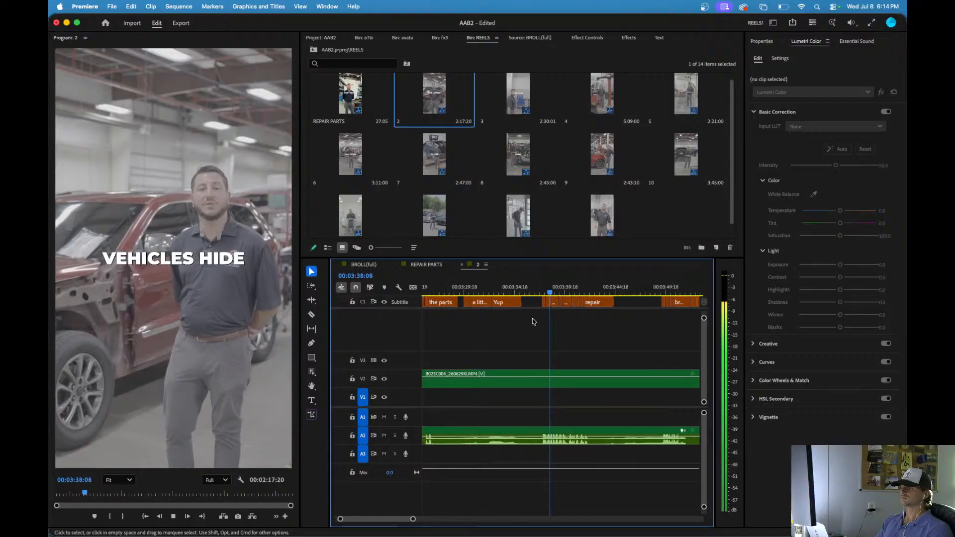
pyautogui.scroll(-3, 533, 322)
pyautogui.click(444, 287)
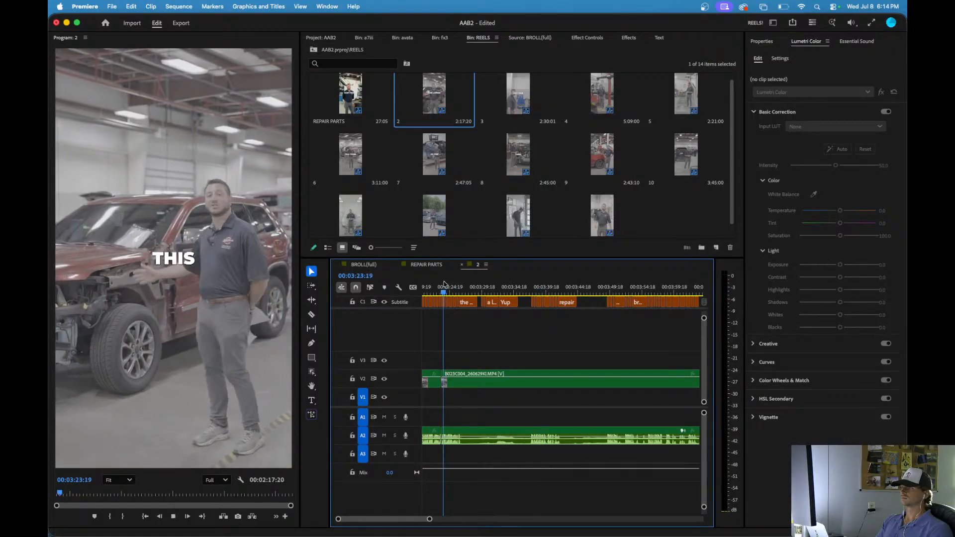
pyautogui.press('space')
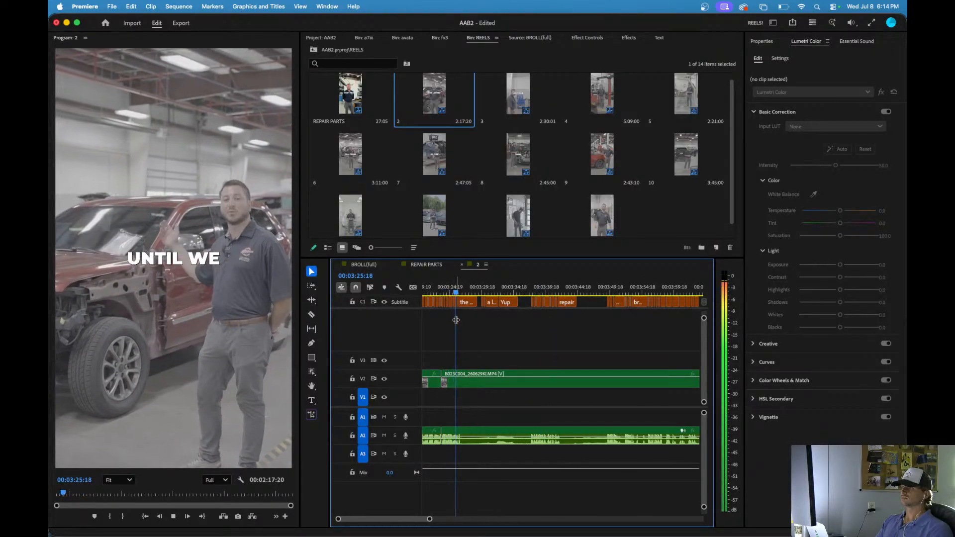
pyautogui.scroll(2, 456, 320)
pyautogui.press('space')
pyautogui.scroll(3, 458, 341)
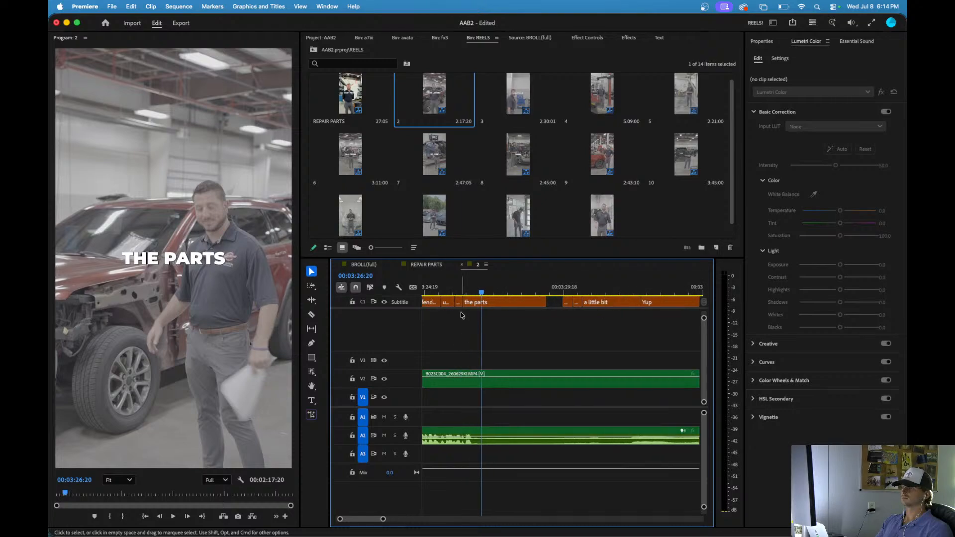
pyautogui.moveTo(457, 290); pyautogui.dragTo(473, 295)
pyautogui.press('shift+super+k')
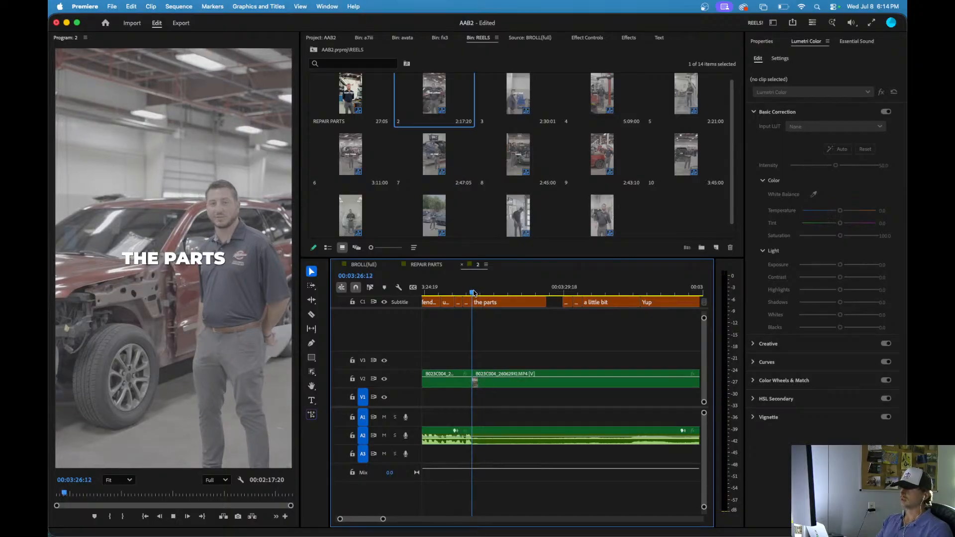
# - Find the "A lot of today's vehicles" line and ripple-trim the start of the clip after the second take to it
pyautogui.press('space')
pyautogui.press('-')
pyautogui.press('-')
pyautogui.press('-')
pyautogui.click(499, 292)
pyautogui.press('space')
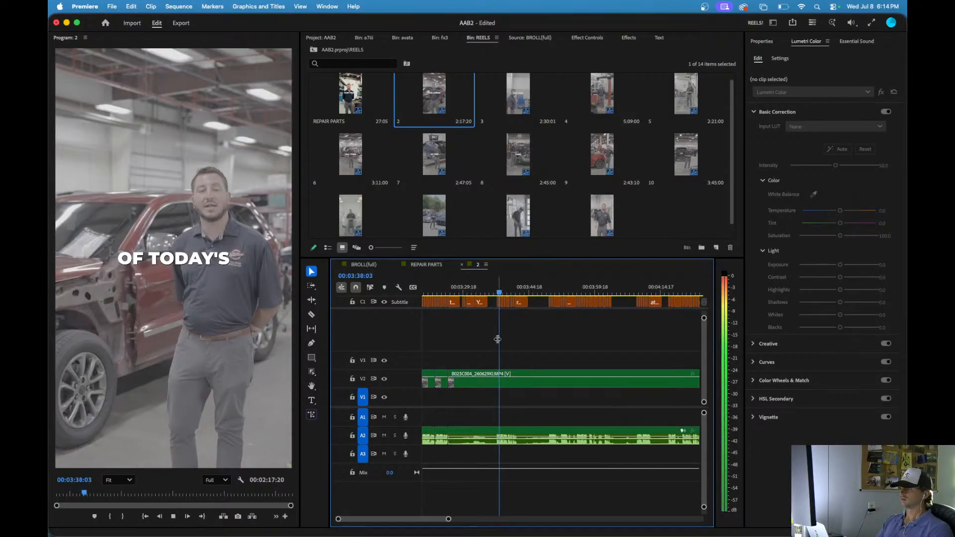
pyautogui.press('=')
pyautogui.press('=')
pyautogui.press('=')
pyautogui.click(489, 289)
pyautogui.press('space')
pyautogui.press('space')
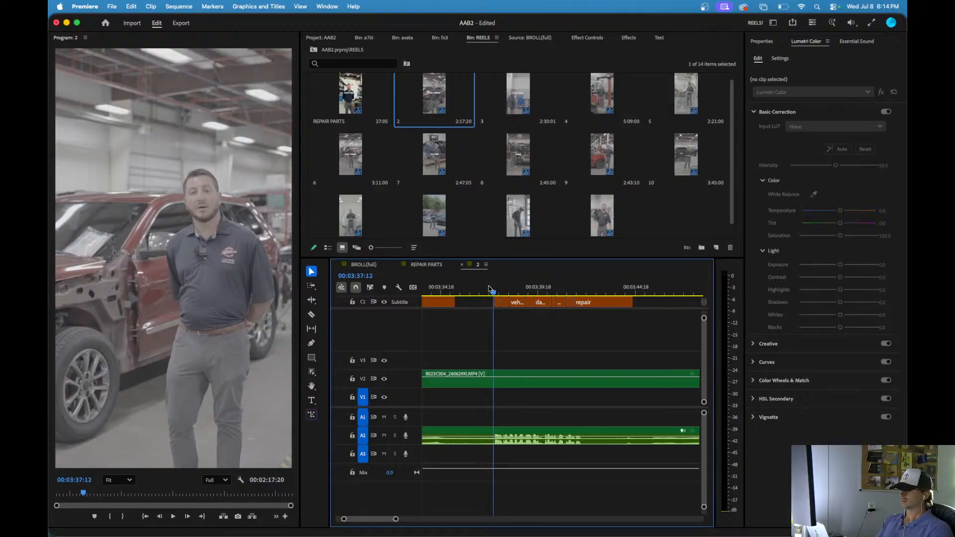
pyautogui.press('Right')
pyautogui.press('q')
pyautogui.press('space')
# - Replay the two opening takes in a row and ripple-delete the second one with its subtitles' time span
pyautogui.press('-')
pyautogui.press('-')
pyautogui.press('-')
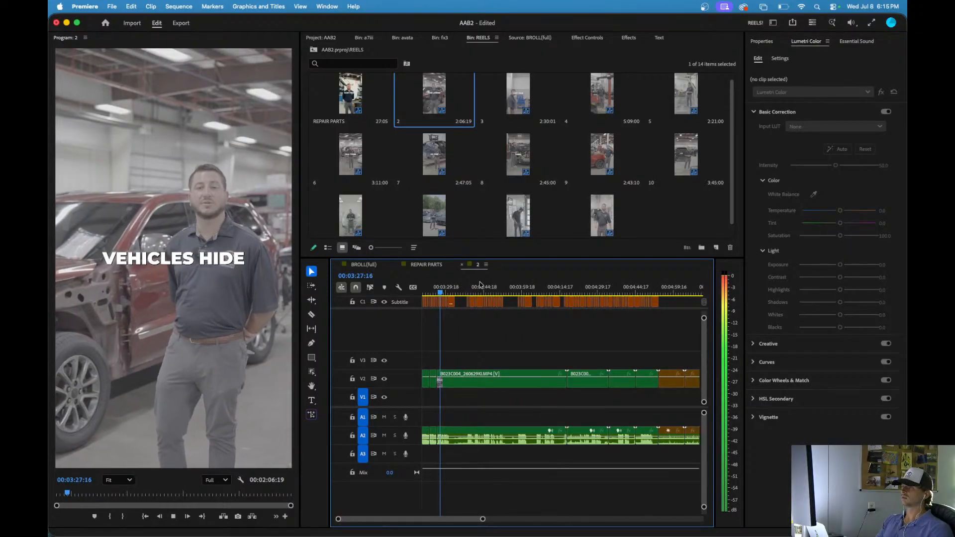
pyautogui.click(424, 291)
pyautogui.press('space')
pyautogui.press('=')
pyautogui.press('=')
pyautogui.press('=')
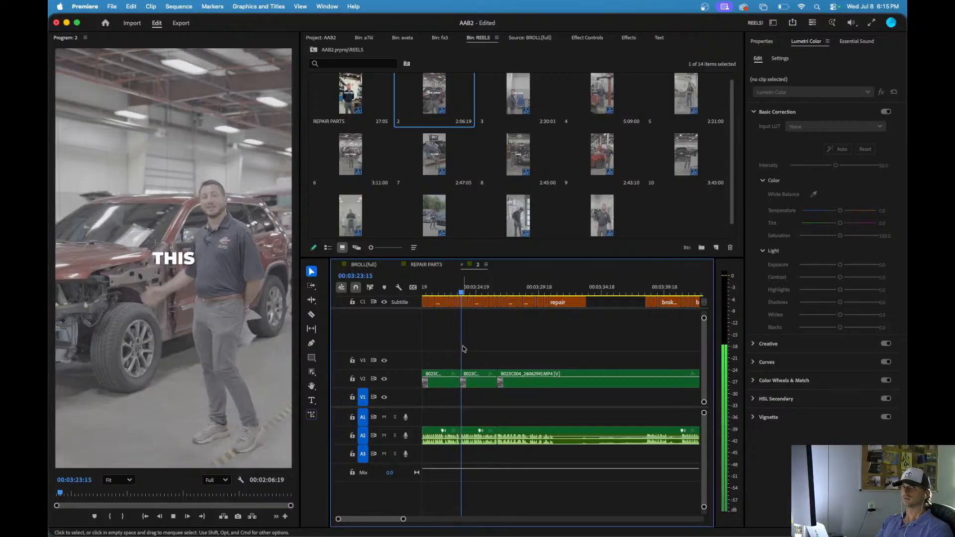
pyautogui.press('=')
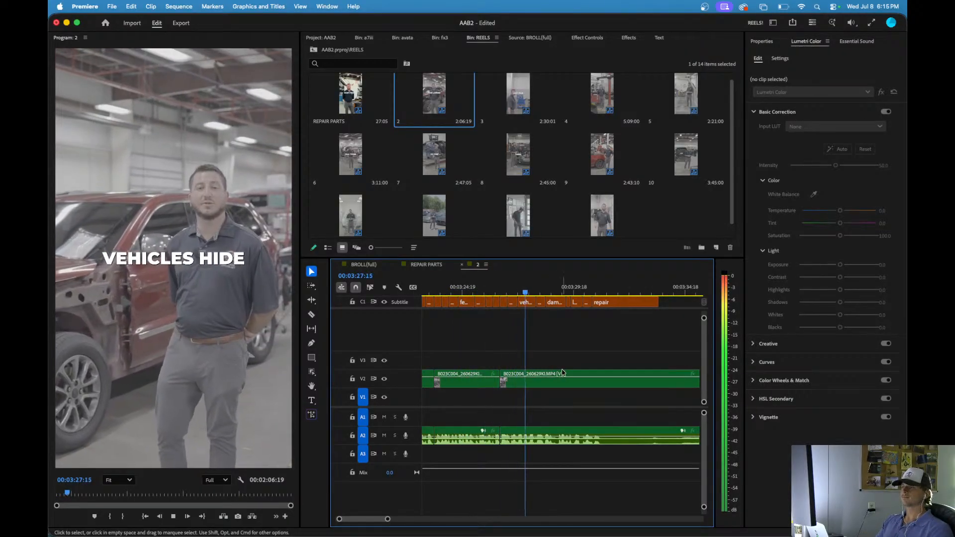
pyautogui.press('-')
pyautogui.press('space')
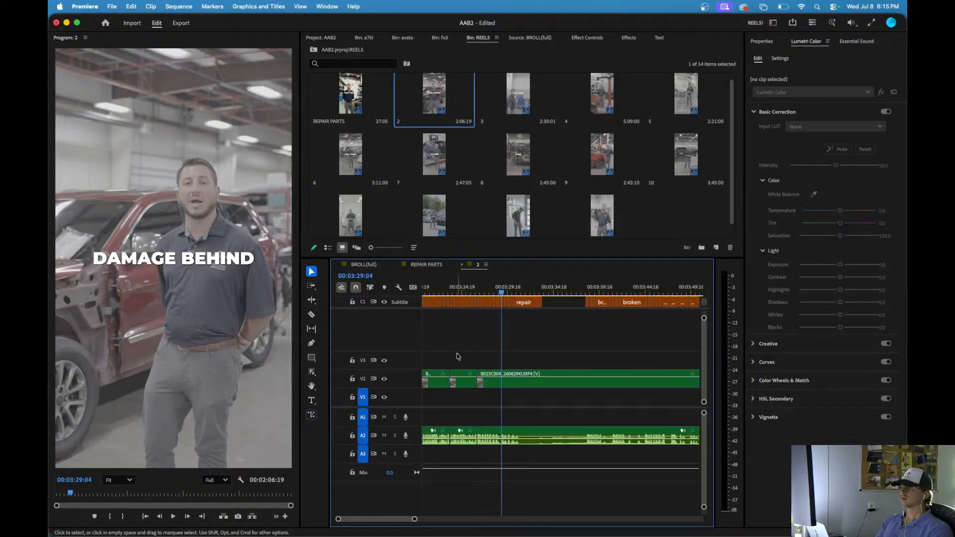
pyautogui.moveTo(451, 451); pyautogui.dragTo(473, 305)
pyautogui.hotkey('alt', 'BackSpace')
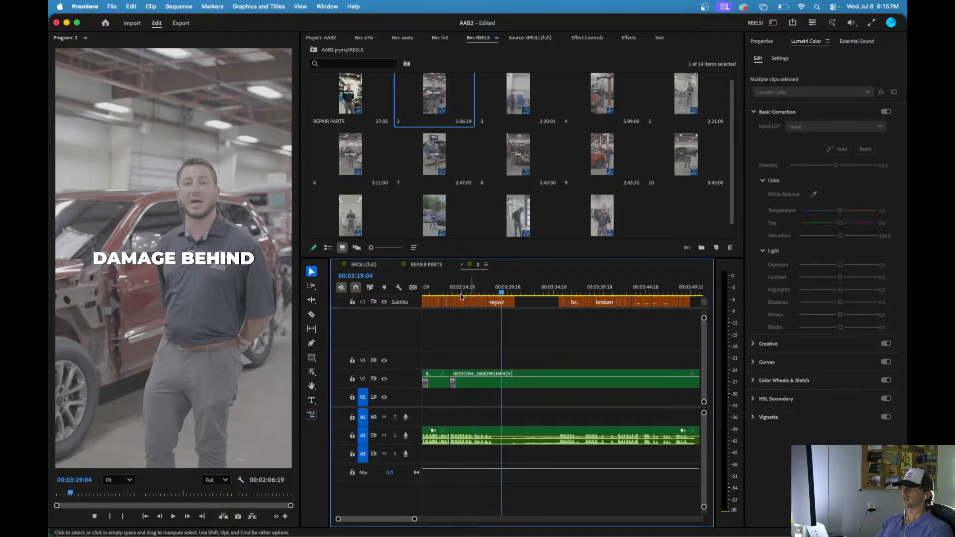
# - Replay from the start of the first take and cut all tracks right after "a minor repair" at 00:03:28:01
pyautogui.press('Up')
pyautogui.press('=')
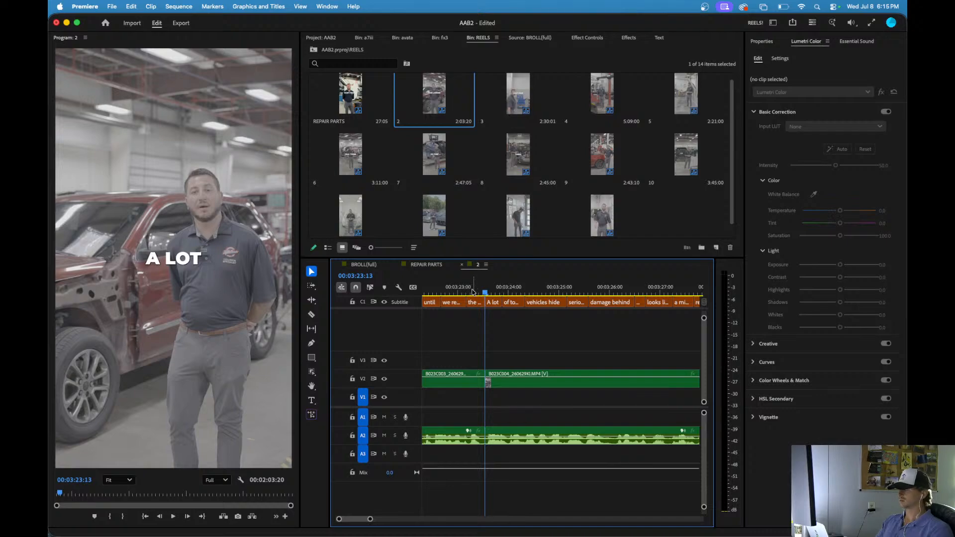
pyautogui.press('Up')
pyautogui.press('space')
pyautogui.scroll(-3, 518, 330)
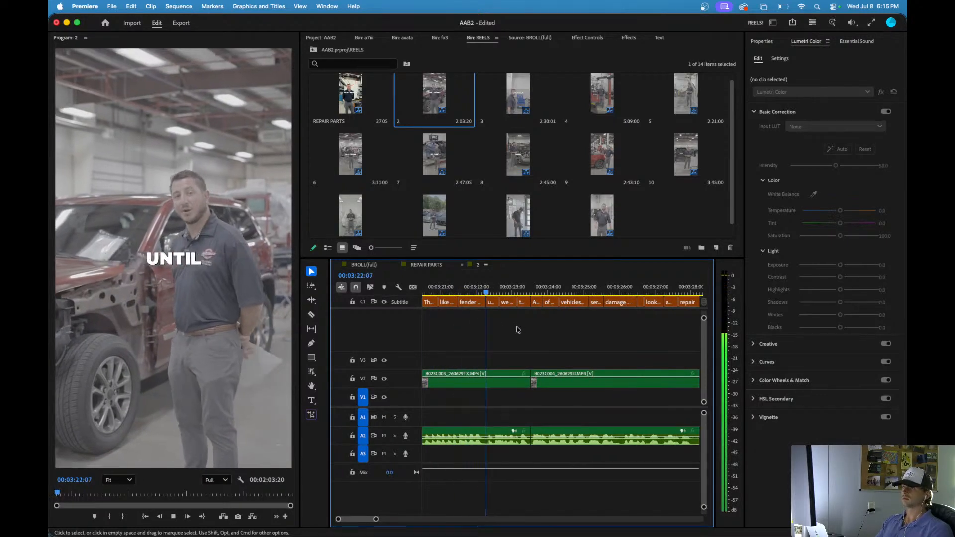
pyautogui.scroll(-2, 530, 359)
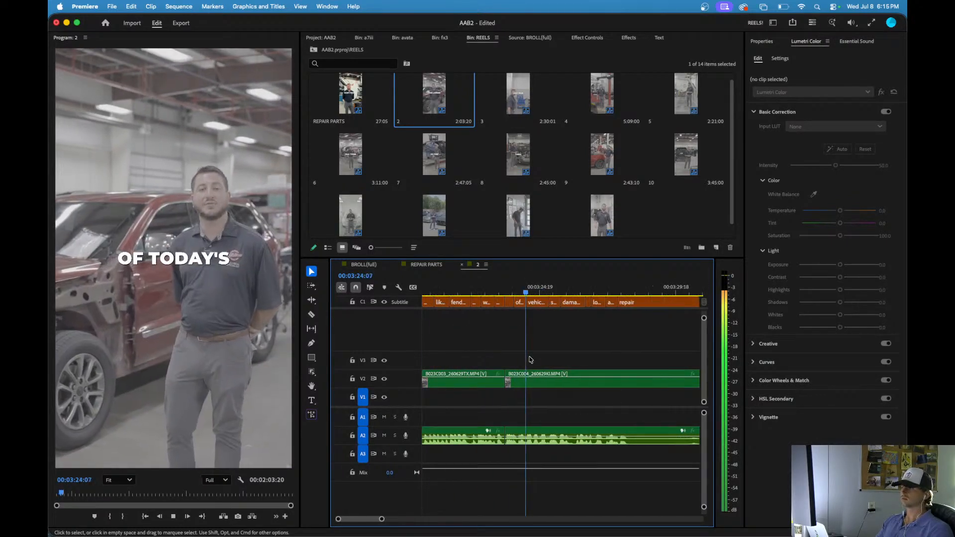
pyautogui.scroll(-4, 554, 354)
pyautogui.scroll(4, 530, 353)
pyautogui.scroll(-1, 540, 354)
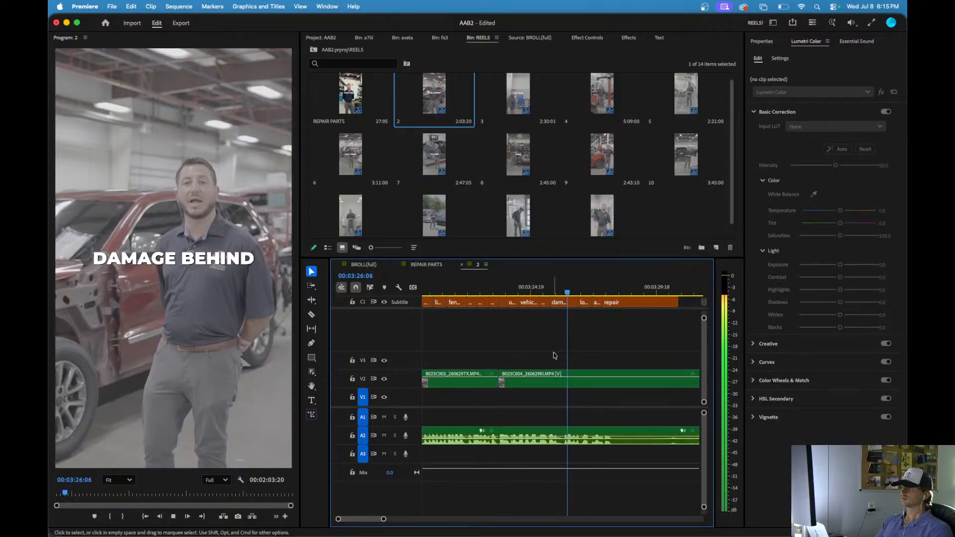
pyautogui.scroll(2, 554, 355)
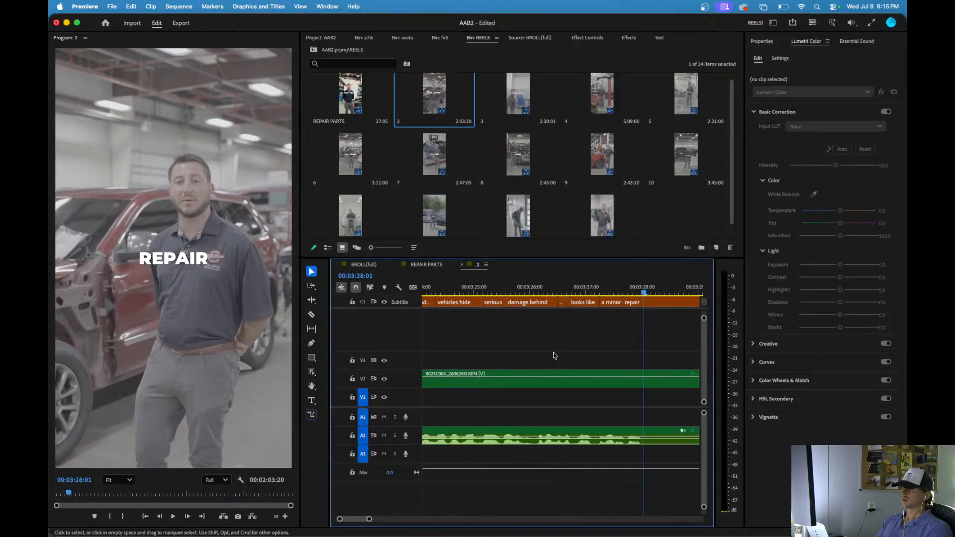
pyautogui.press('super+shift+k')
# - Ripple-trim the start of the clip following "a minor repair" at 00:03:35:08, removing the pause before the next spoken line
pyautogui.press('Home')
pyautogui.press('space')
pyautogui.scroll(-5, 554, 356)
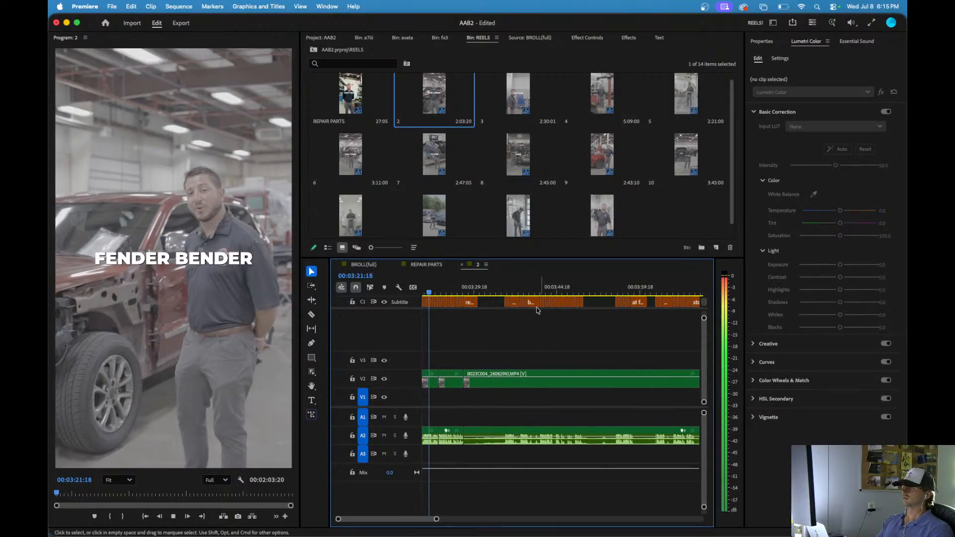
pyautogui.click(504, 292)
pyautogui.scroll(2, 501, 333)
pyautogui.press('Left')
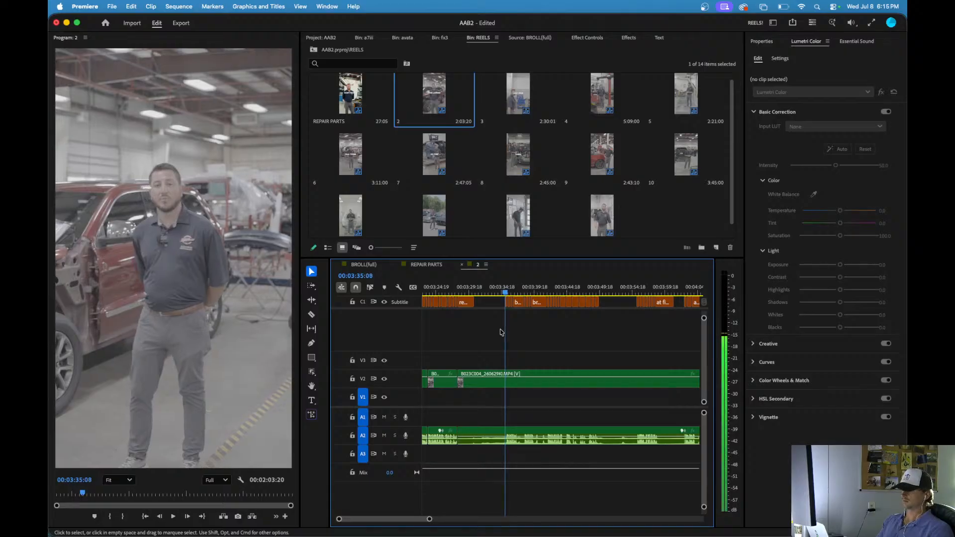
pyautogui.press('q')
pyautogui.press('space')
# - Ripple-trim the first "broken" attempt off the clip's start so that it begins at the "behind" retake
pyautogui.scroll(1, 481, 359)
pyautogui.scroll(3, 477, 357)
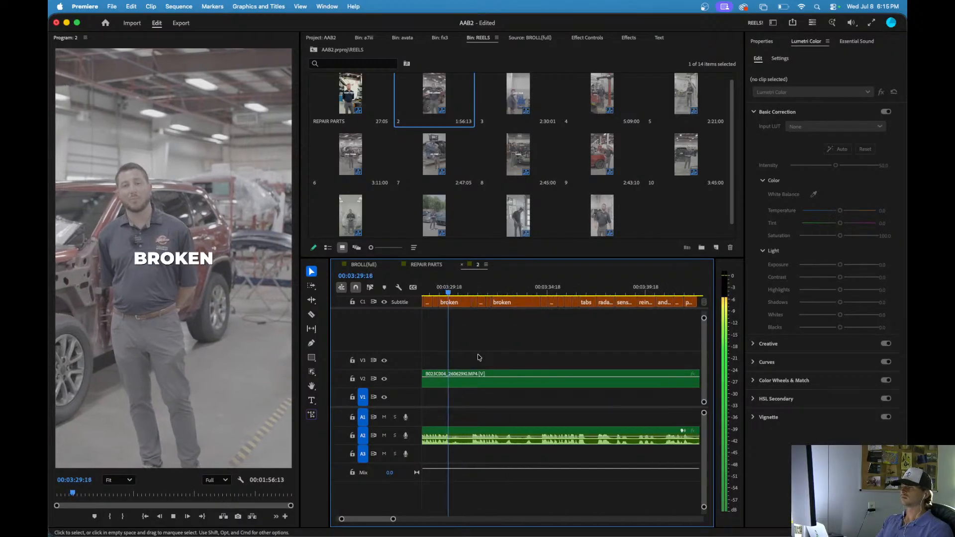
pyautogui.press('q')
pyautogui.press('space')
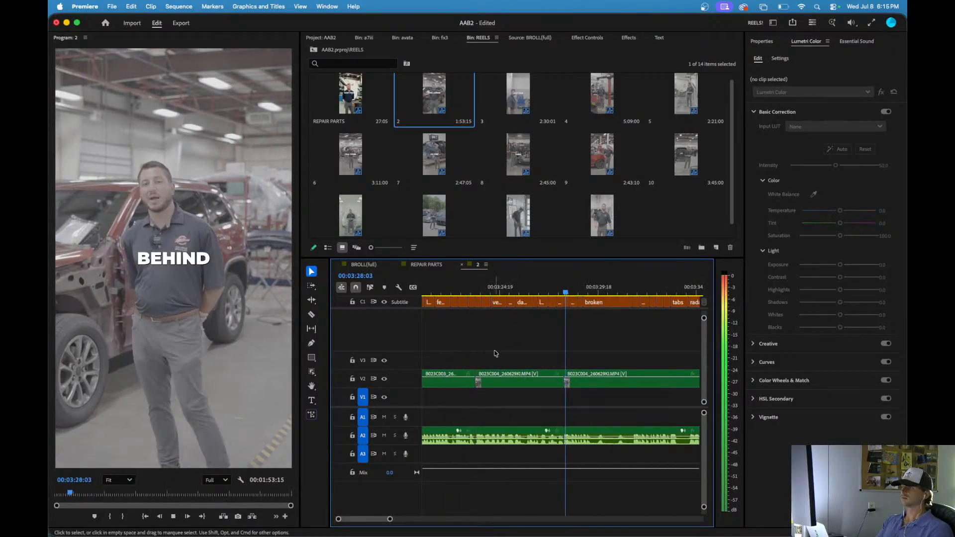
# - Ripple-trim the clip's start to the retake that reaches "tabs", and cut the clip right after that word at 00:03:30:07
pyautogui.hscroll(2, 539, 354)
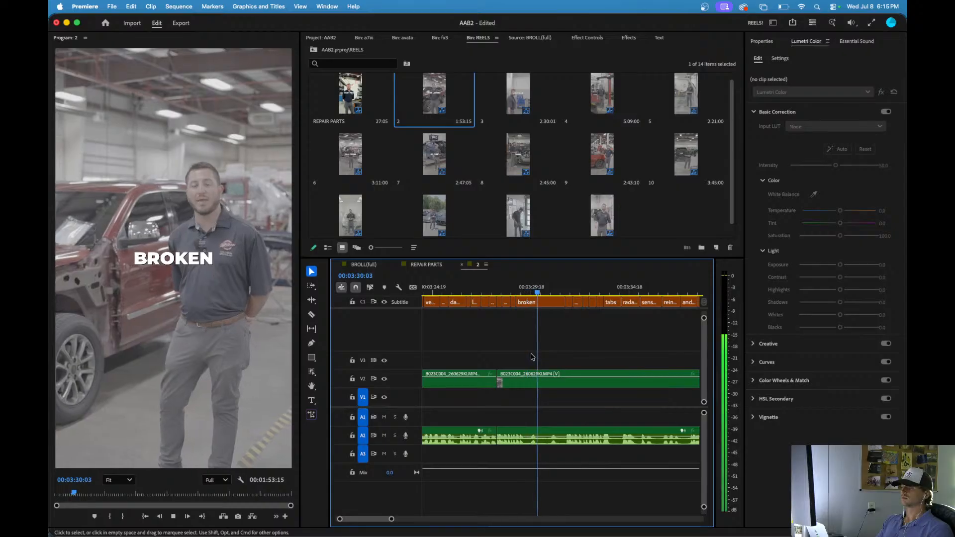
pyautogui.press('space')
pyautogui.press('q')
pyautogui.press('space')
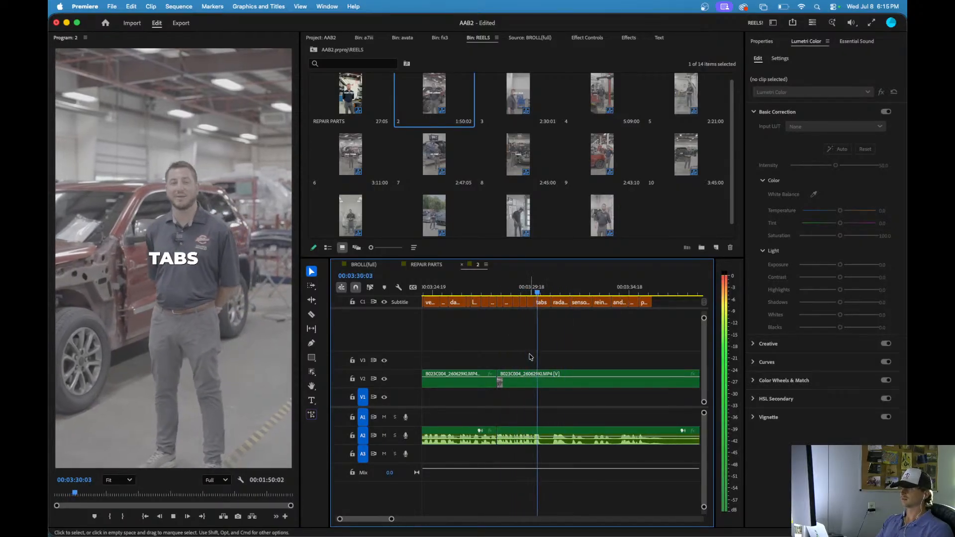
pyautogui.press('super+k')
# - Play on past the "sensors" line into the following pause, and go back to replay from the earlier "a minor repair" take
pyautogui.press('-')
pyautogui.press('-')
pyautogui.press('-')
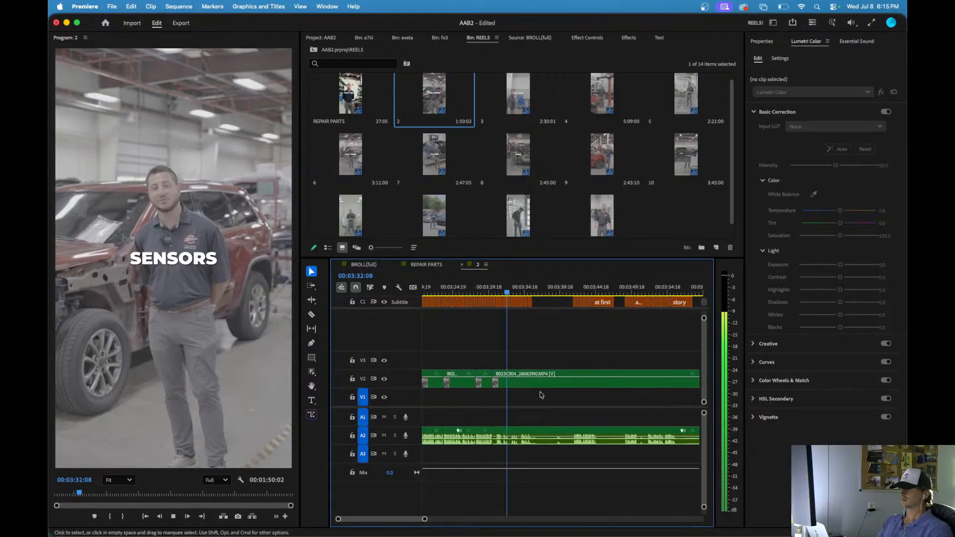
pyautogui.press('=')
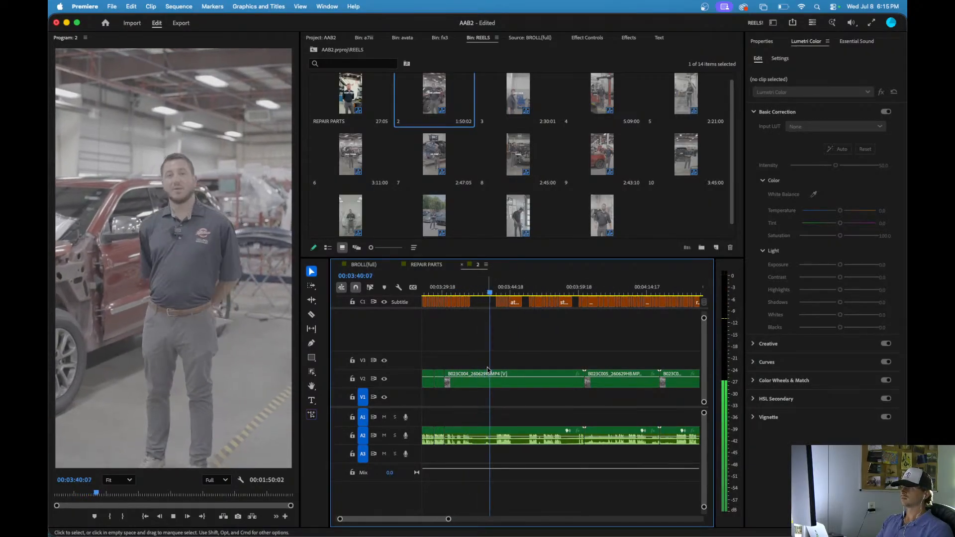
pyautogui.press('space')
pyautogui.click(452, 284)
pyautogui.press('space')
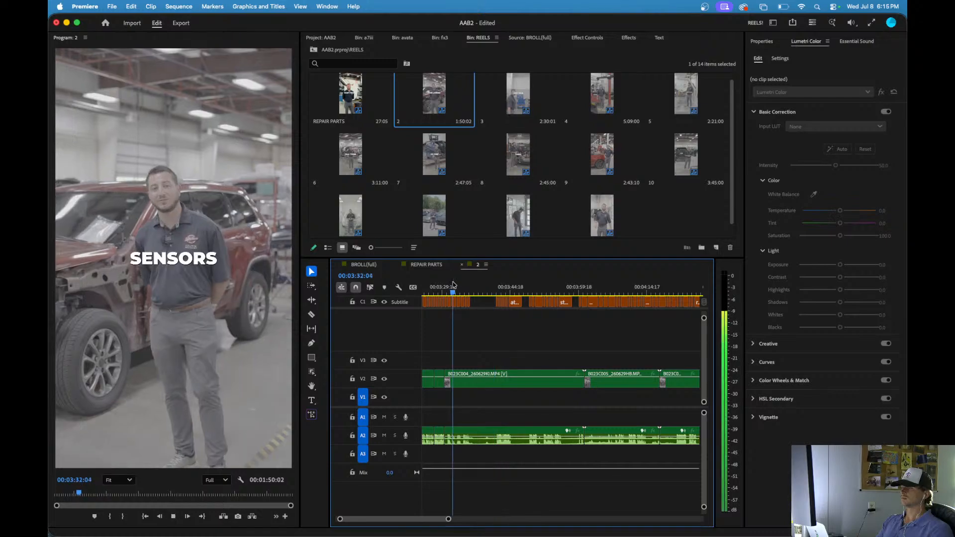
pyautogui.click(433, 285)
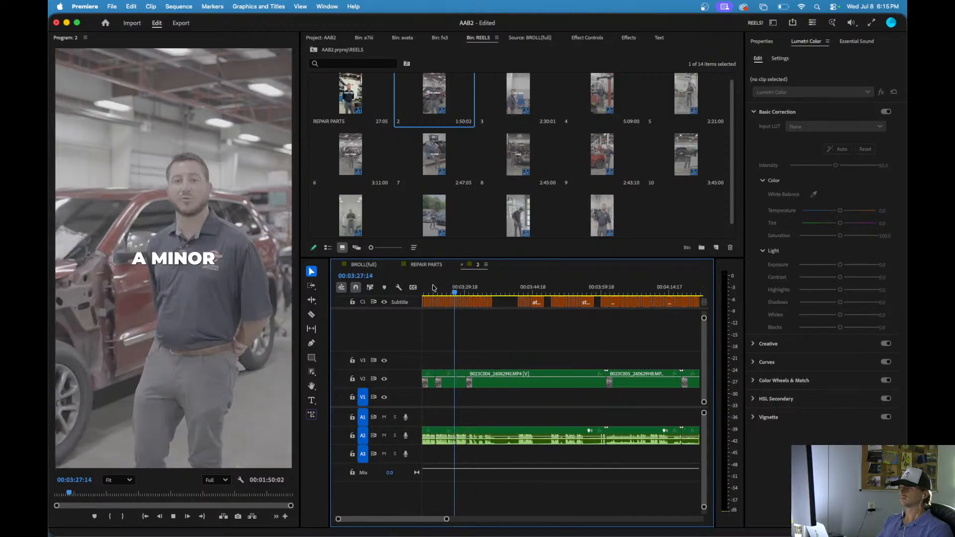
# - Replay the "tabs" cut up close and ripple-trim the start of the clip after it to tighten the gap before "radars"
pyautogui.press('space')
pyautogui.press('=')
pyautogui.press('=')
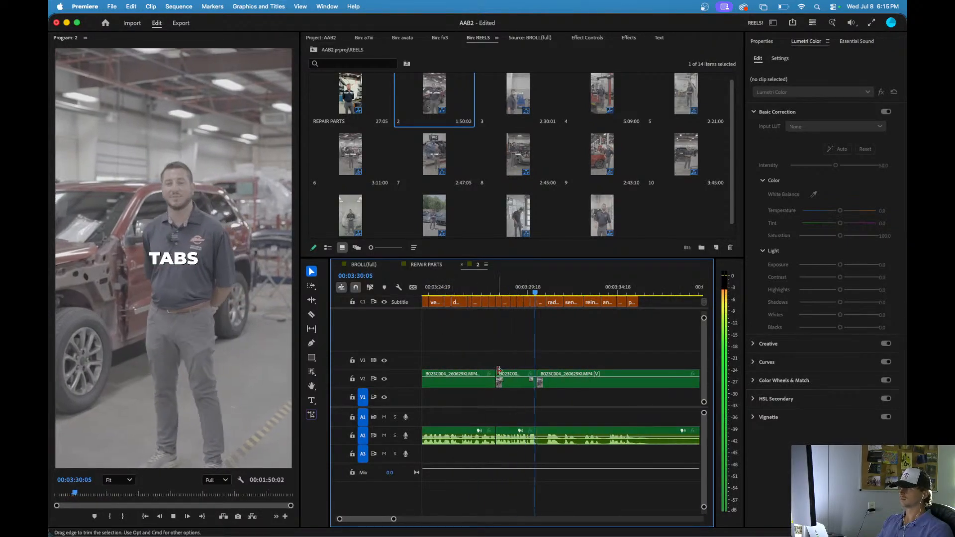
pyautogui.press('space')
pyautogui.press('q')
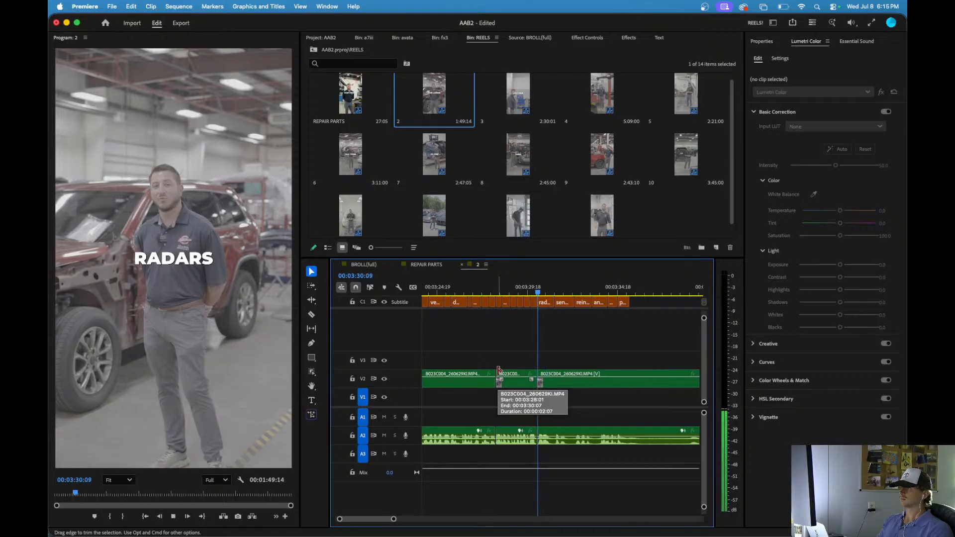
# - Play the "radars" clip to the end of its "expensive" line and cut the clip right after the last word
pyautogui.press('space')
pyautogui.click(562, 385)
pyautogui.click(549, 358)
pyautogui.hscroll(3, 548, 358)
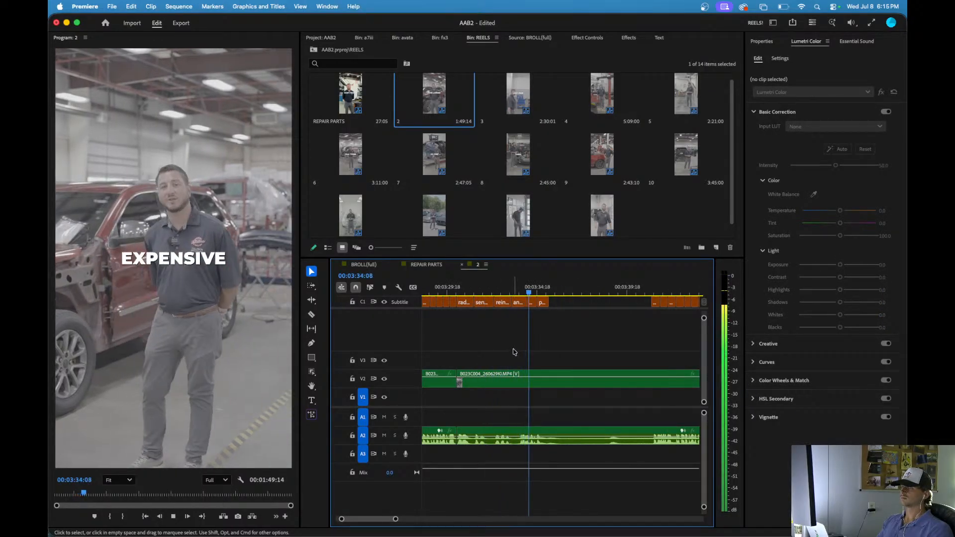
pyautogui.press('space')
pyautogui.press('super+k')
pyautogui.press('space')
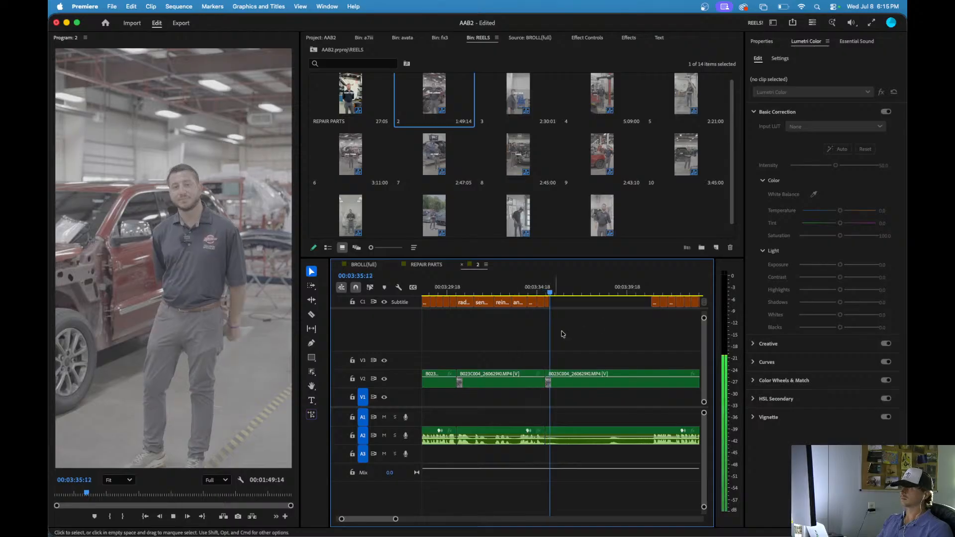
# - Ripple-trim the start of the clip after "expensive" to the "That's why" line at 00:03:41:05
pyautogui.click(653, 293)
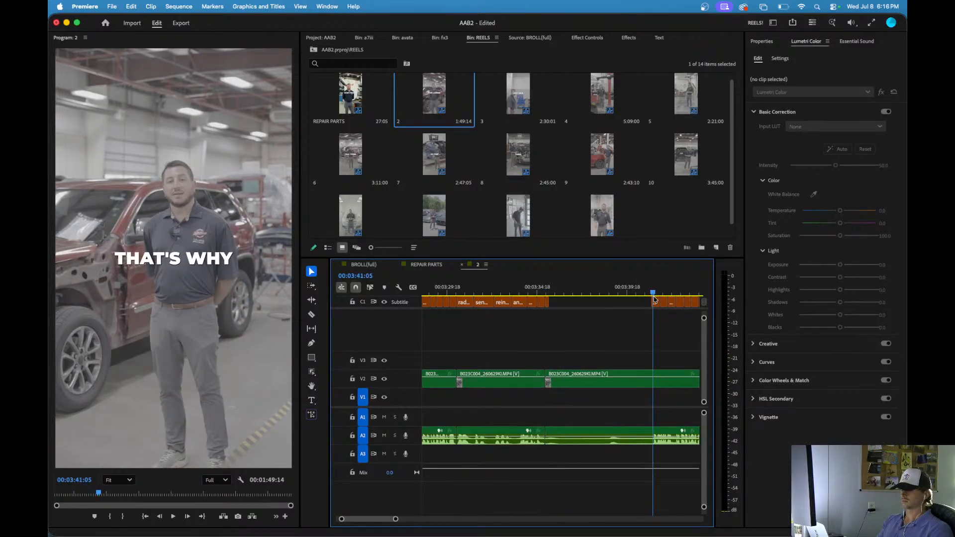
pyautogui.press('q')
pyautogui.press('space')
pyautogui.press('-')
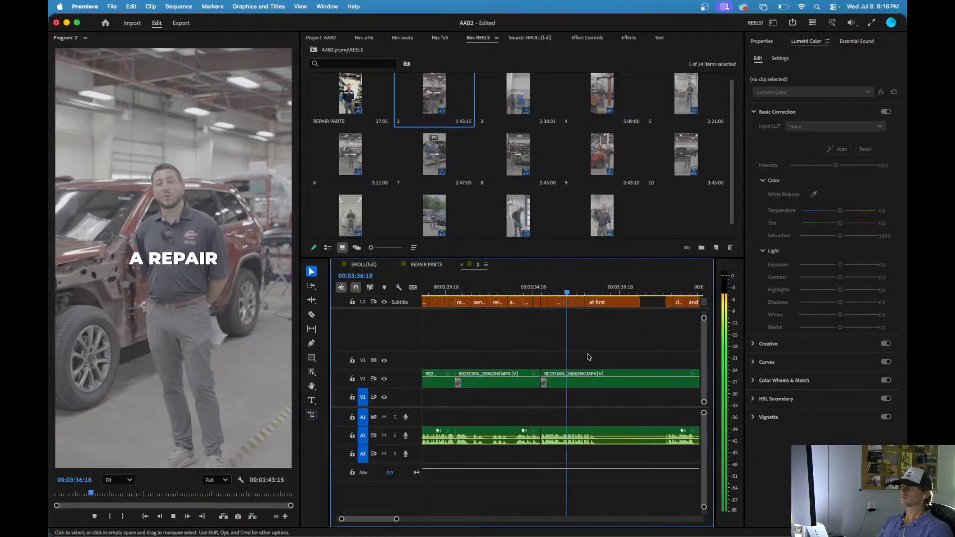
# - Play to the end of the "at first" line and remove the pause after it up to "A proper" at 00:03:42:11
pyautogui.press('=')
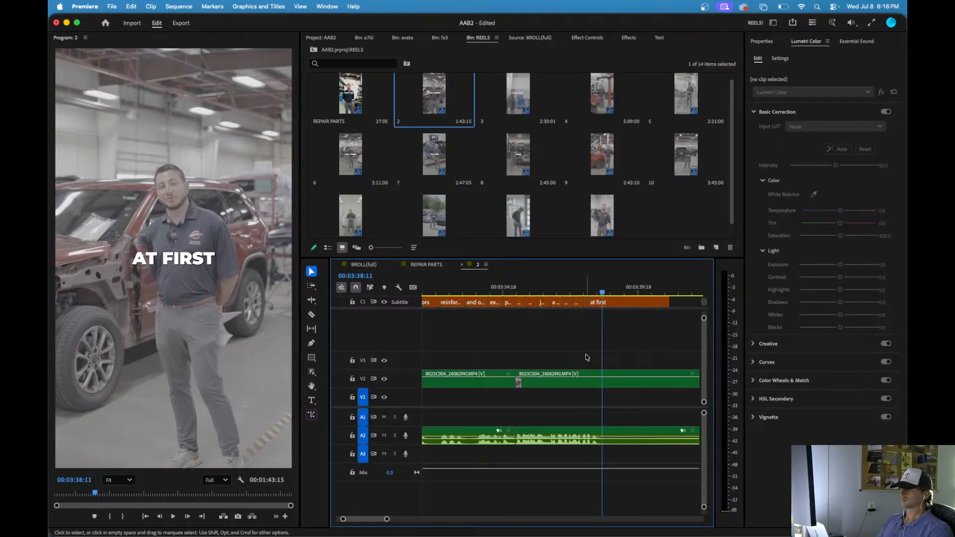
pyautogui.press('-')
pyautogui.press('=')
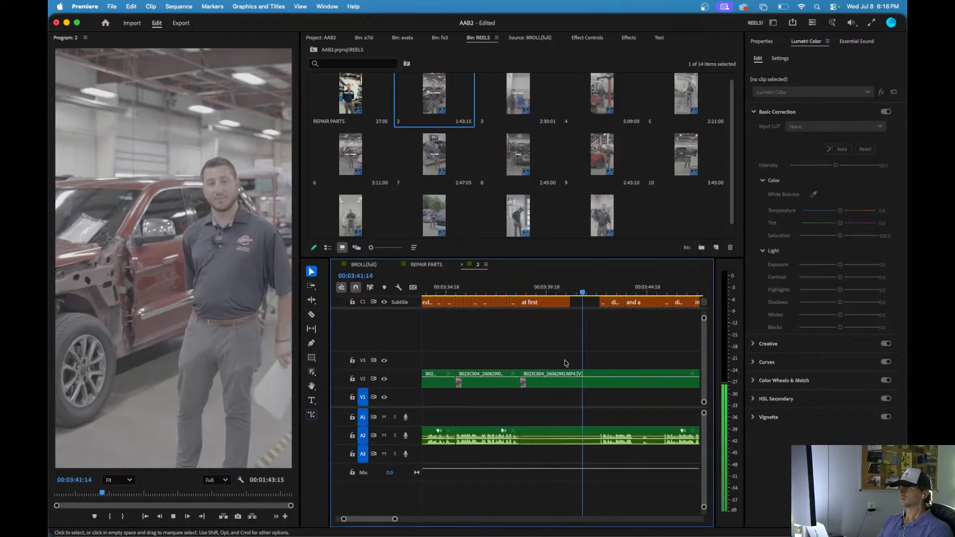
pyautogui.press('space')
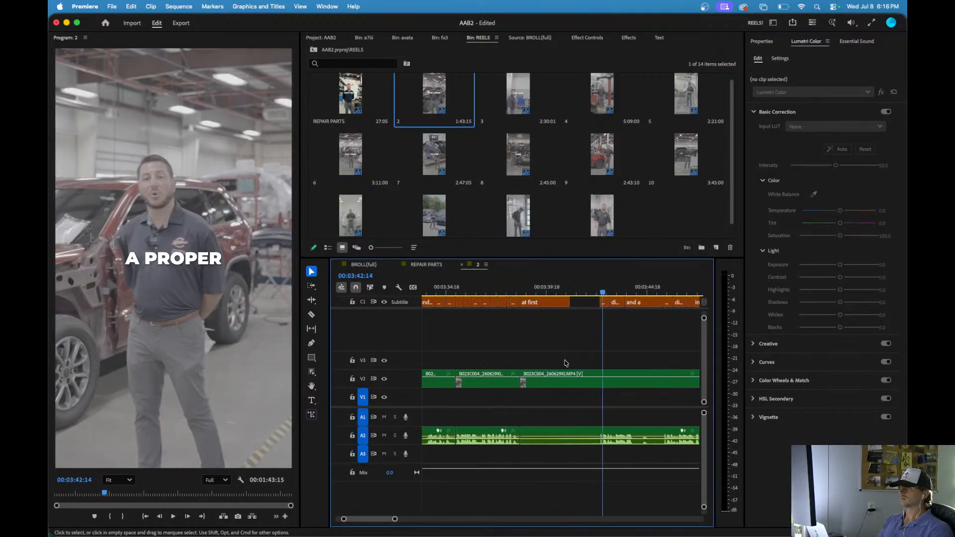
pyautogui.click(598, 291)
pyautogui.click(599, 291)
pyautogui.press('=')
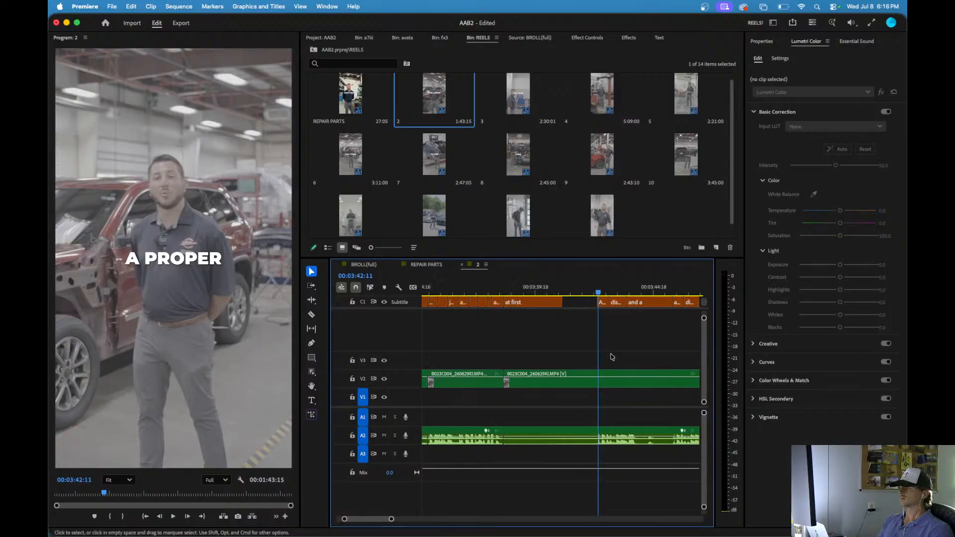
pyautogui.press('=')
# - Ripple-trim the first "a proper disassembly" attempt down to its retake and cut the clip right after "story" at 00:03:42:07
pyautogui.press('Up')
pyautogui.press('space')
pyautogui.press('-')
pyautogui.press('-')
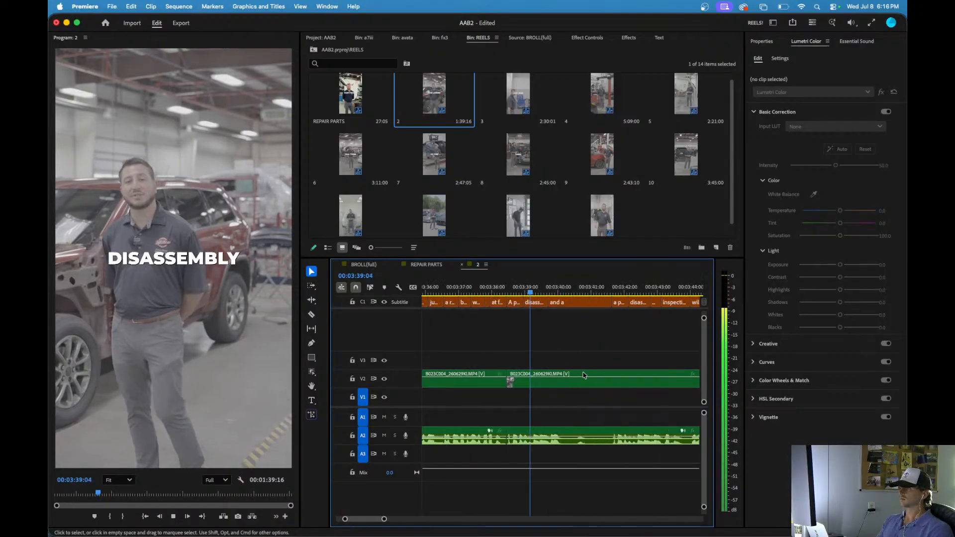
pyautogui.press('space')
pyautogui.press('space')
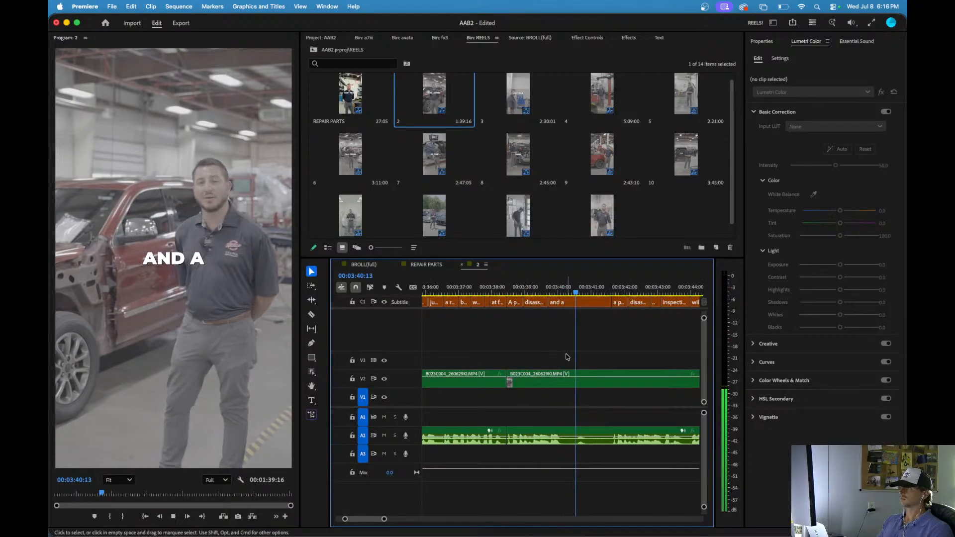
pyautogui.press('Up')
pyautogui.press('space')
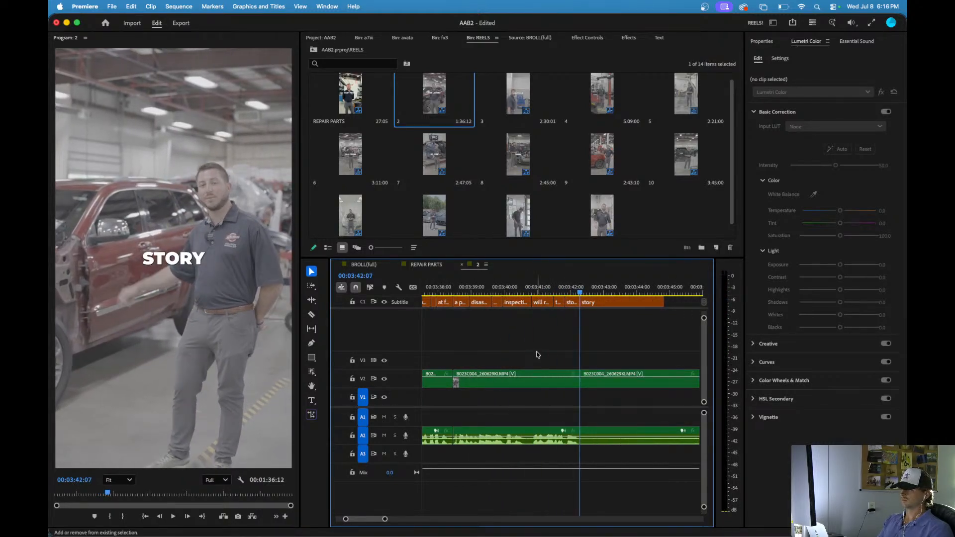
# - Play past the "story" cut and ripple-delete the leftover clip running through the "All right" caption
pyautogui.press('-')
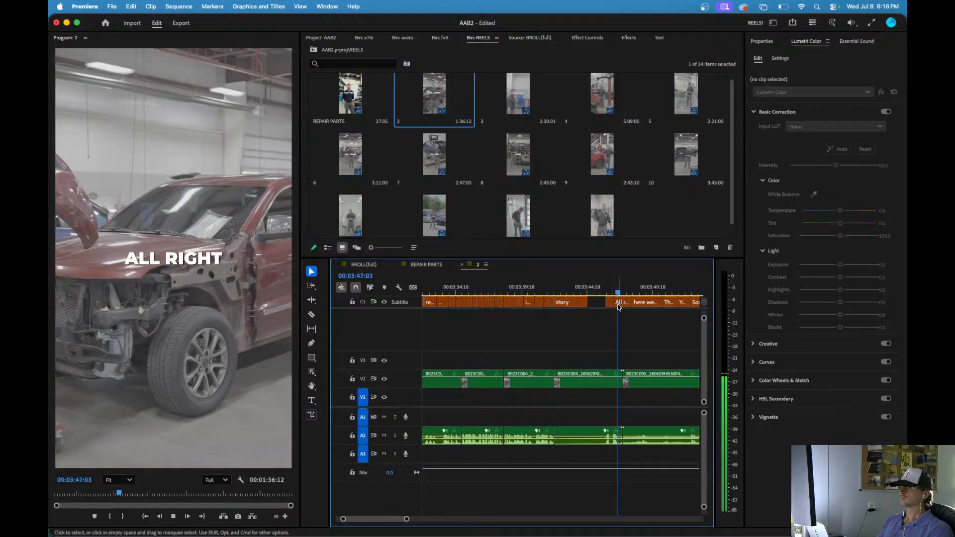
pyautogui.click(537, 292)
pyautogui.press('space')
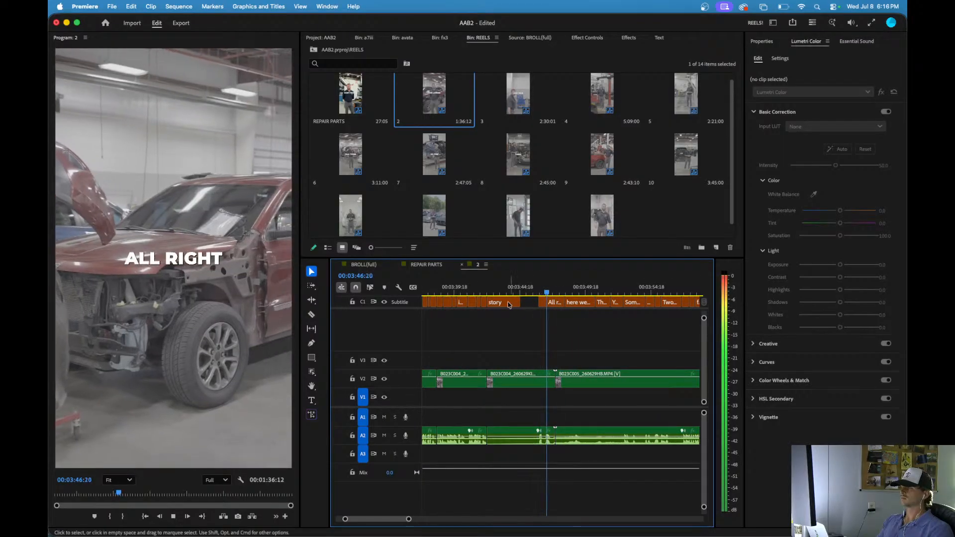
pyautogui.scroll(-2, 508, 398)
pyautogui.press('space')
pyautogui.moveTo(496, 449); pyautogui.dragTo(539, 290)
pyautogui.hotkey('shift', 'Delete')
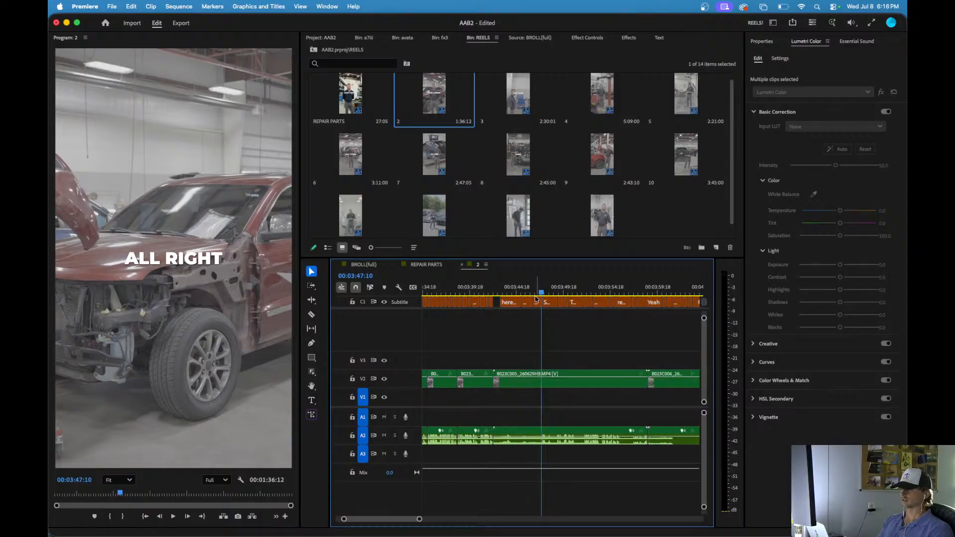
# - Play through the "here we go" lead-in and ripple-trim the clip's start to just after the "Two One" countdown
pyautogui.click(494, 291)
pyautogui.press('space')
pyautogui.scroll(3, 498, 295)
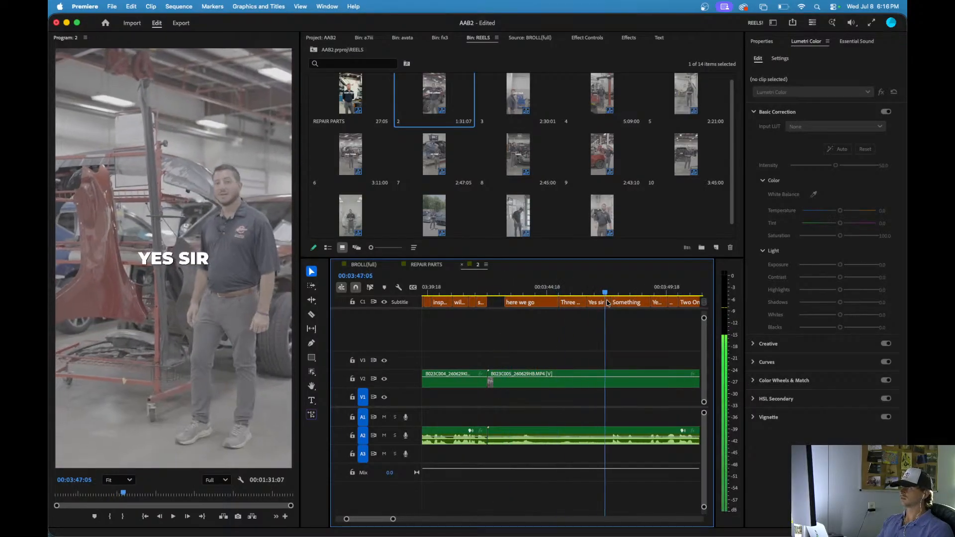
pyautogui.scroll(-2, 572, 324)
pyautogui.scroll(2, 575, 330)
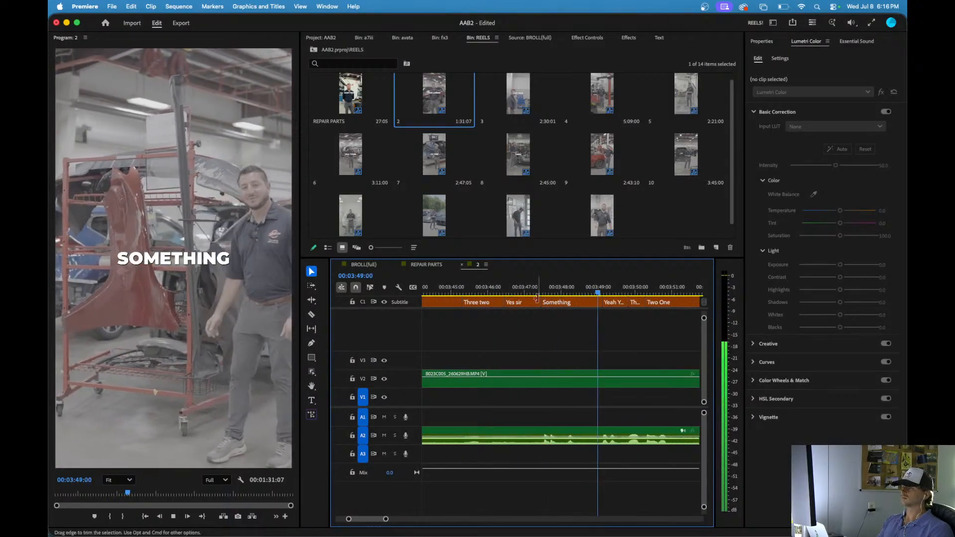
pyautogui.scroll(-2, 575, 335)
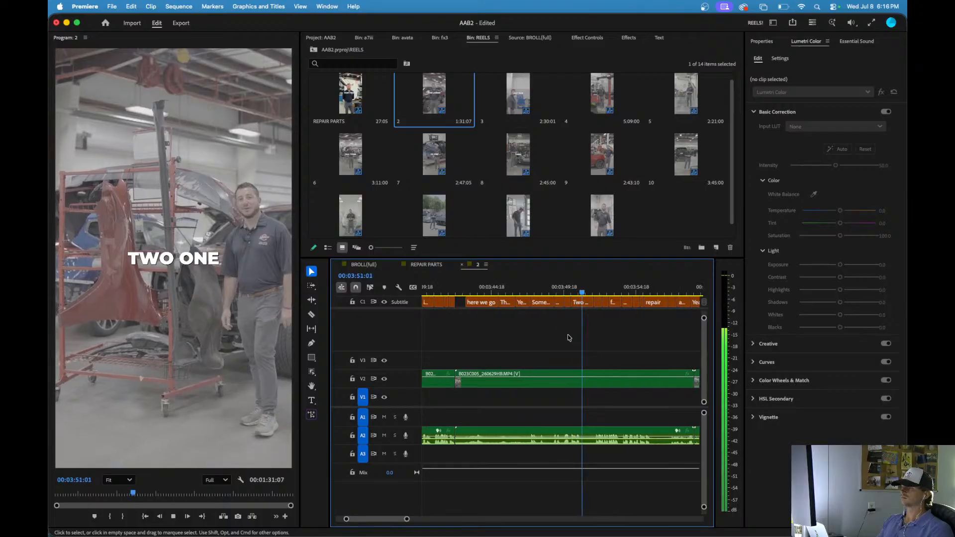
pyautogui.press('q')
pyautogui.press('space')
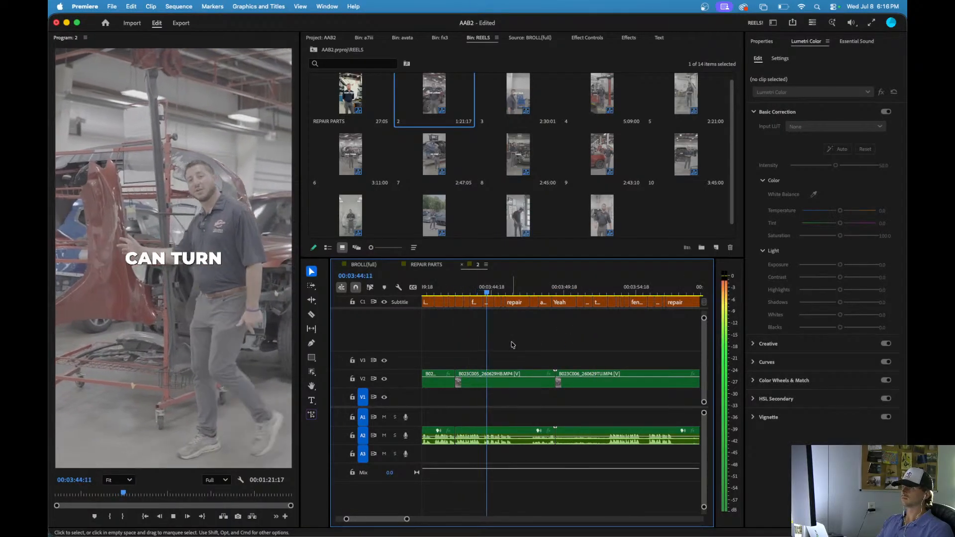
# - Play the fender take to its "again too" chatter, replay its ending, and ripple-trim the clip's end right after "bigger repair"
pyautogui.scroll(-2, 512, 362)
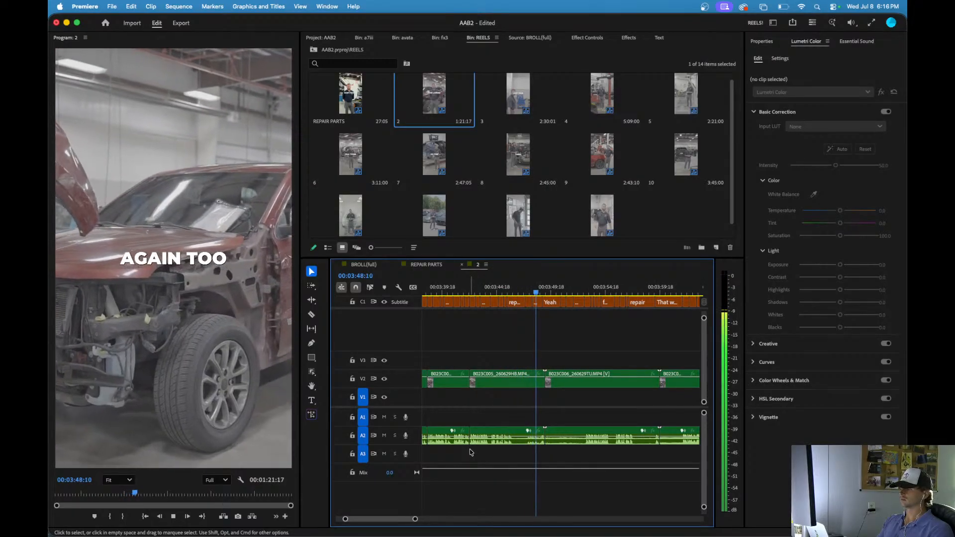
pyautogui.press('space')
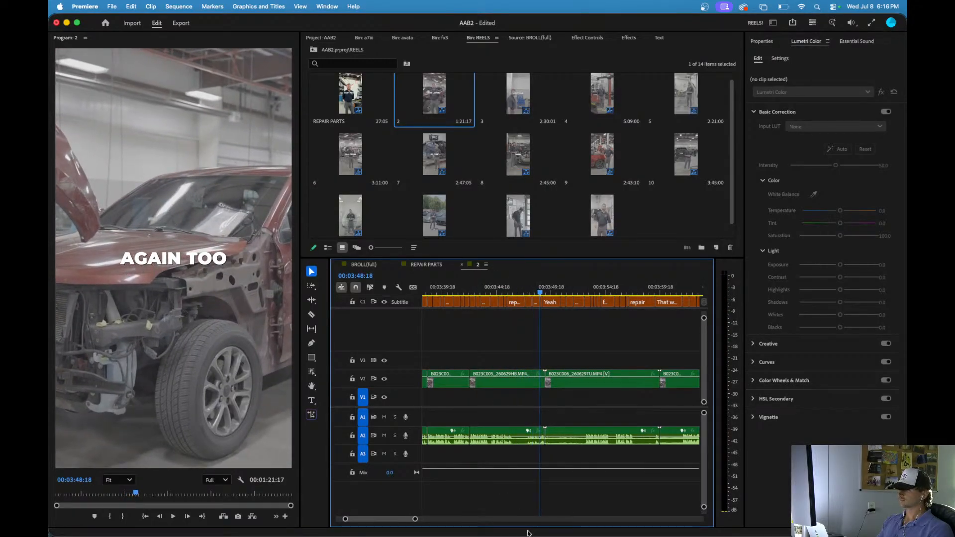
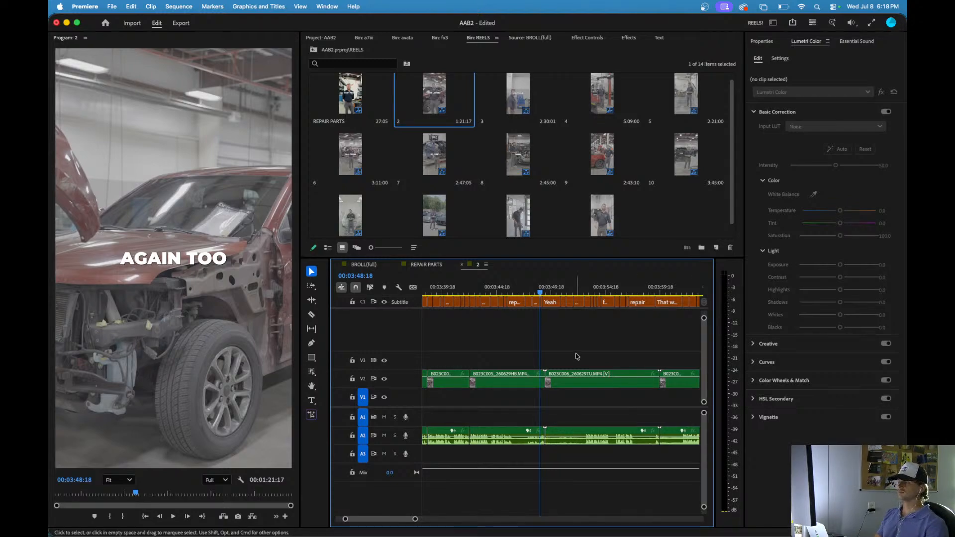
pyautogui.scroll(3, 521, 328)
pyautogui.click(482, 291)
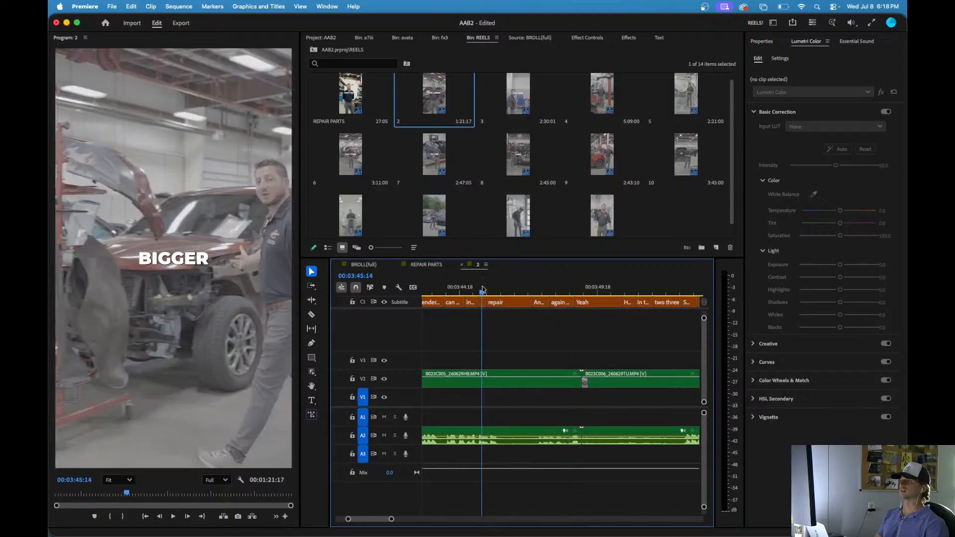
pyautogui.press('space')
pyautogui.scroll(-3, 488, 305)
pyautogui.press('space')
pyautogui.scroll(3, 488, 308)
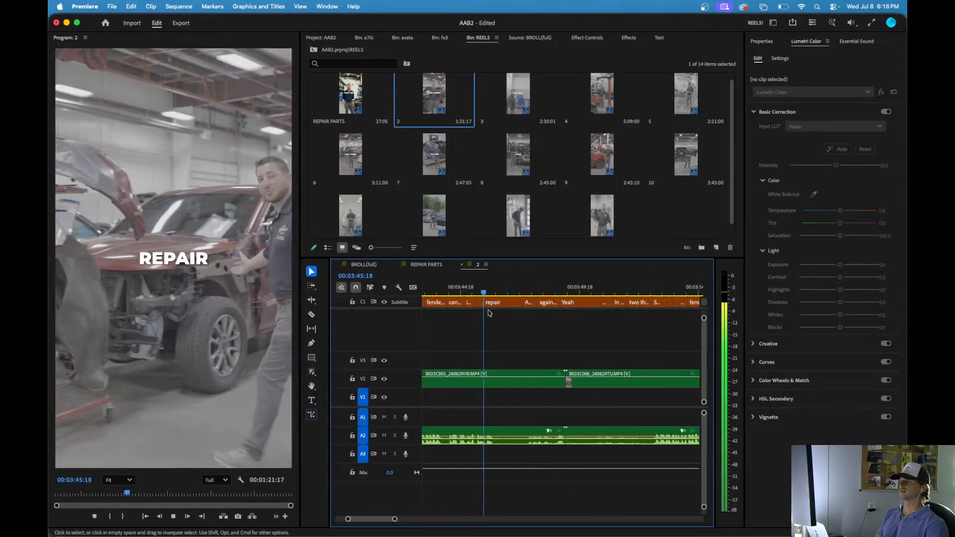
pyautogui.press('space')
pyautogui.scroll(-3, 517, 293)
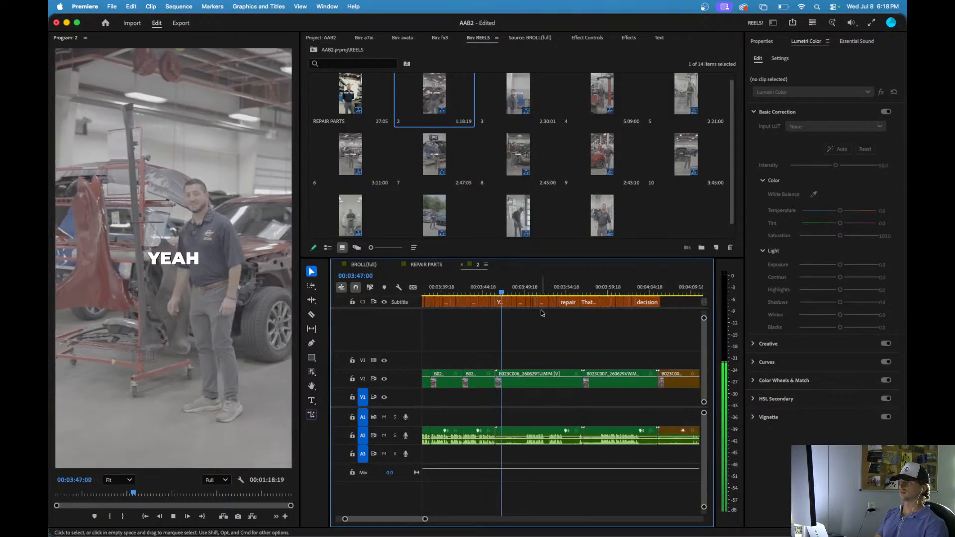
# - Ripple-trim the second fender take's start to the "Sometimes" line and its end right after "repair"
pyautogui.press('space')
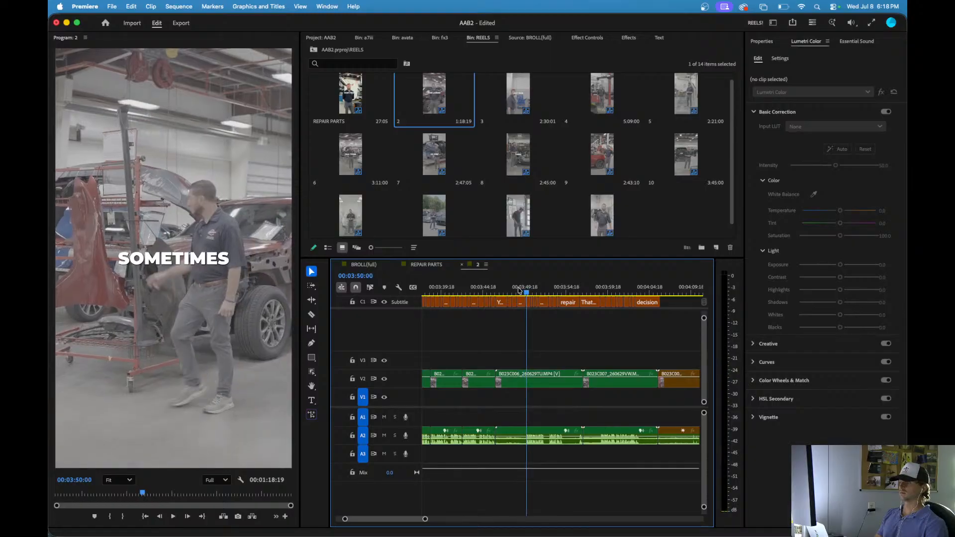
pyautogui.scroll(3, 513, 323)
pyautogui.press('space')
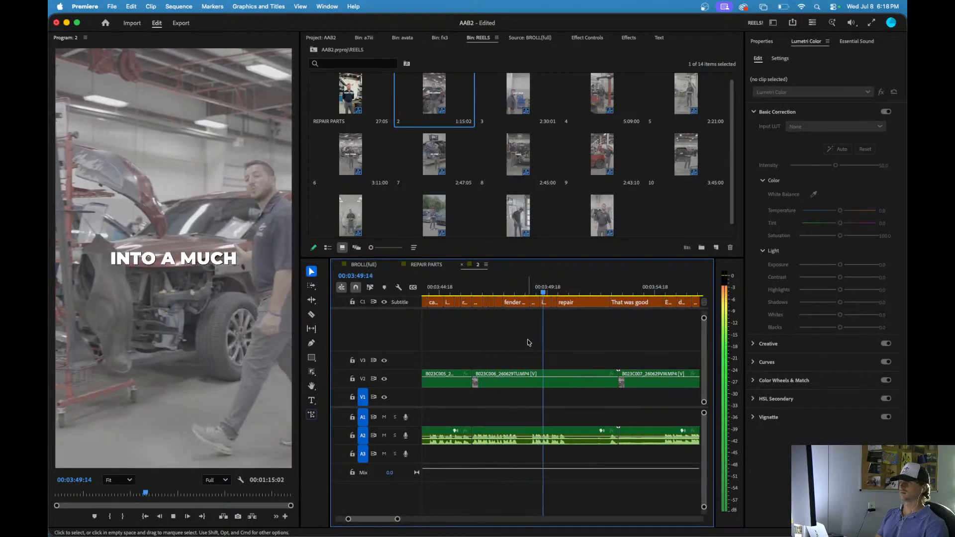
pyautogui.click(558, 294)
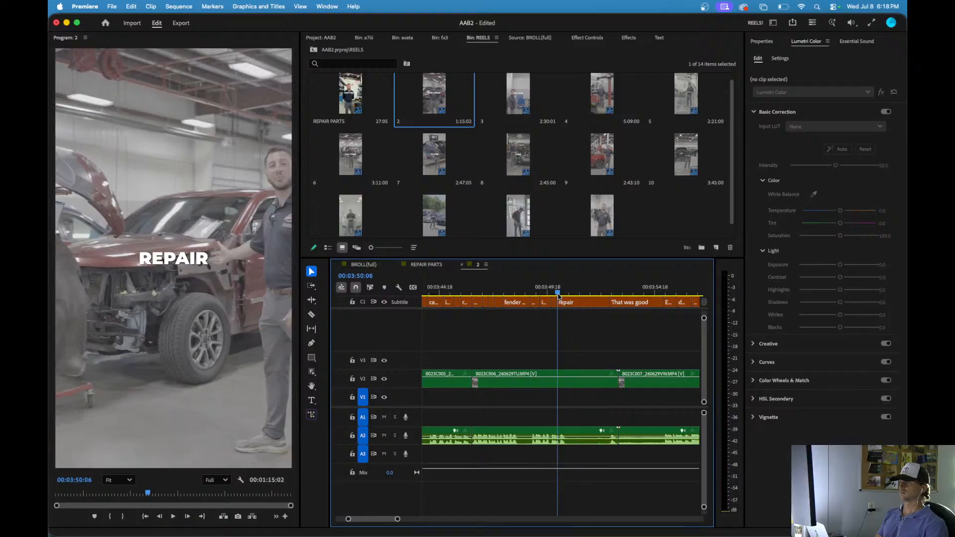
pyautogui.press('space')
pyautogui.press('space')
pyautogui.press('w')
pyautogui.press('space')
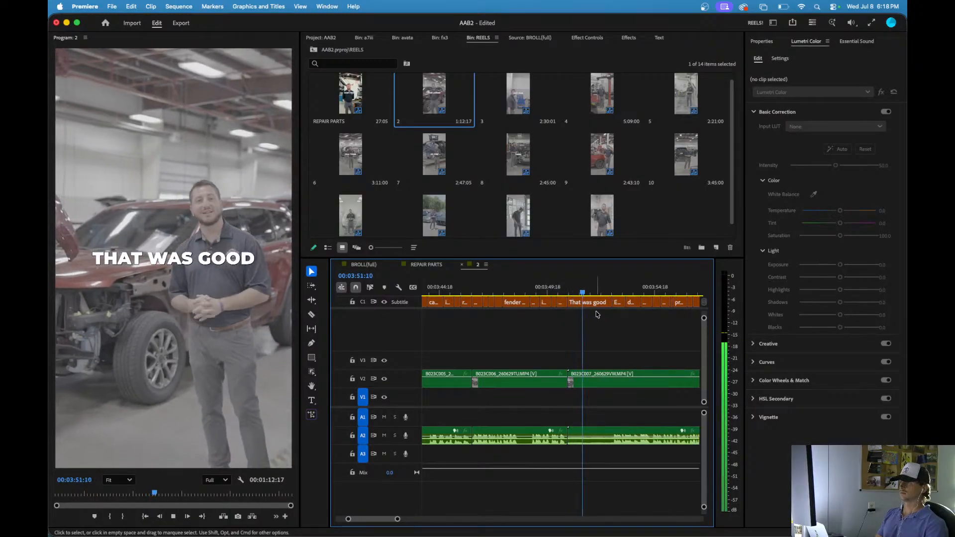
# - Ripple-trim the following clip's start past "That was good" to "Even if the", and its end right after "decision"
pyautogui.press('space')
pyautogui.press('q')
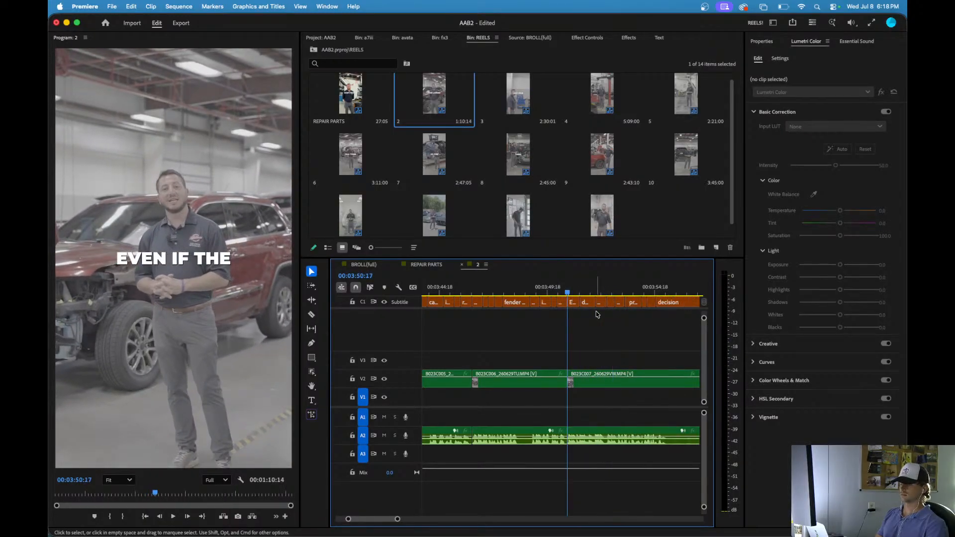
pyautogui.press('space')
pyautogui.scroll(-4, 574, 359)
pyautogui.scroll(4, 587, 361)
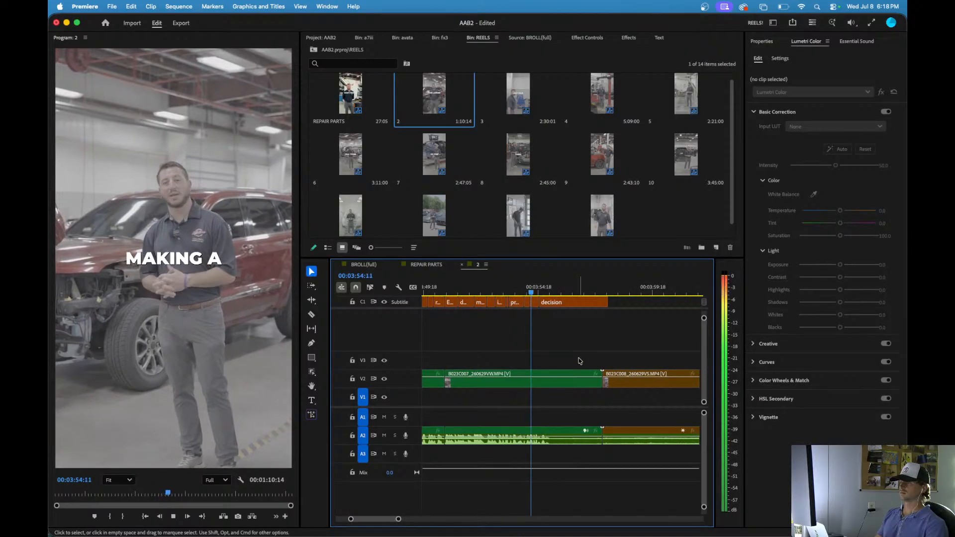
pyautogui.press('space')
pyautogui.press('w')
pyautogui.press('space')
# - Select all the green talking clips before the orange B-roll and move their video from track V2 down to V1
pyautogui.scroll(-3, 567, 339)
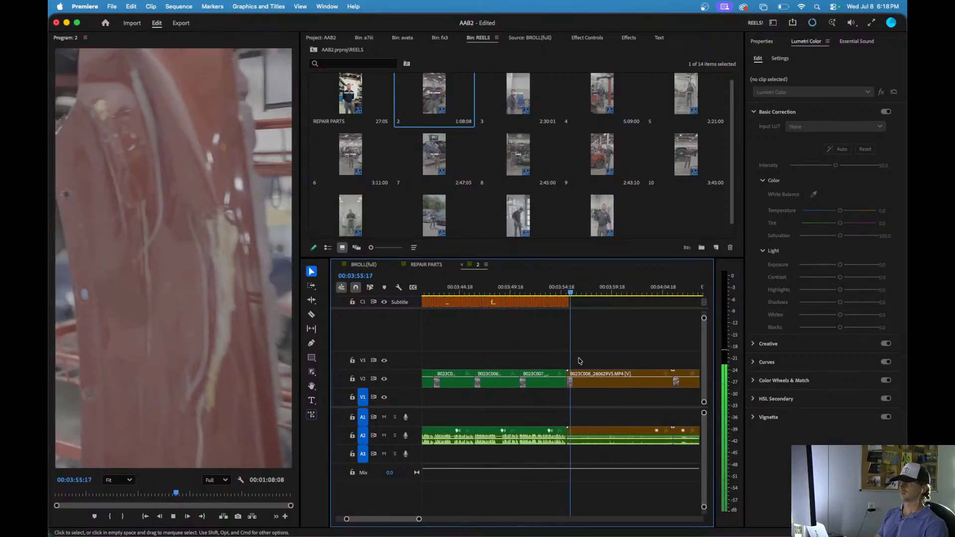
pyautogui.scroll(3, 564, 329)
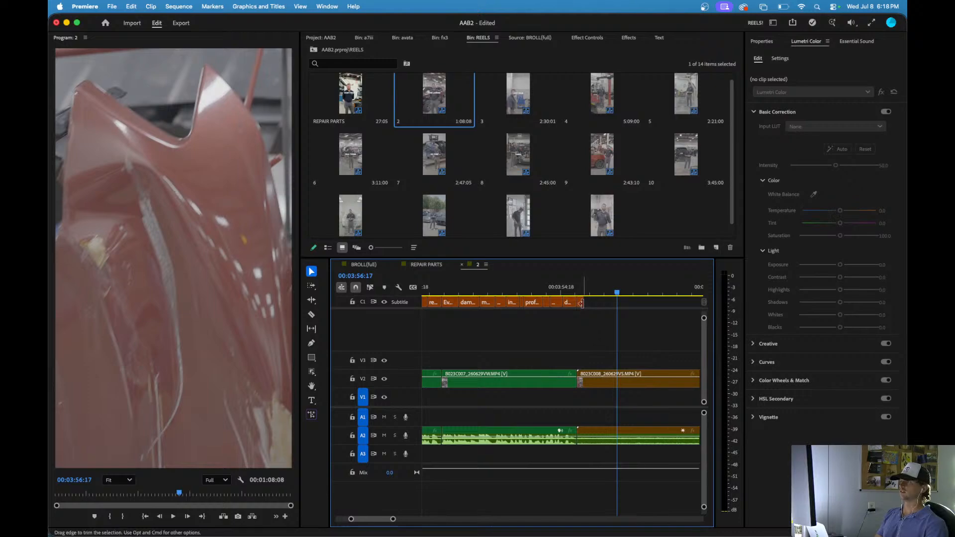
pyautogui.scroll(-3, 581, 303)
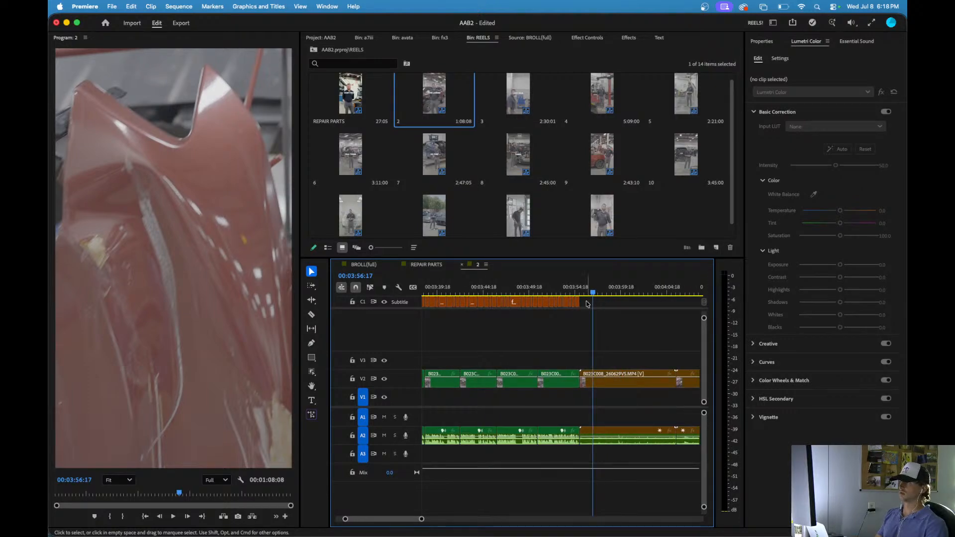
pyautogui.moveTo(588, 304); pyautogui.dragTo(341, 380)
pyautogui.scroll(-3, 461, 353)
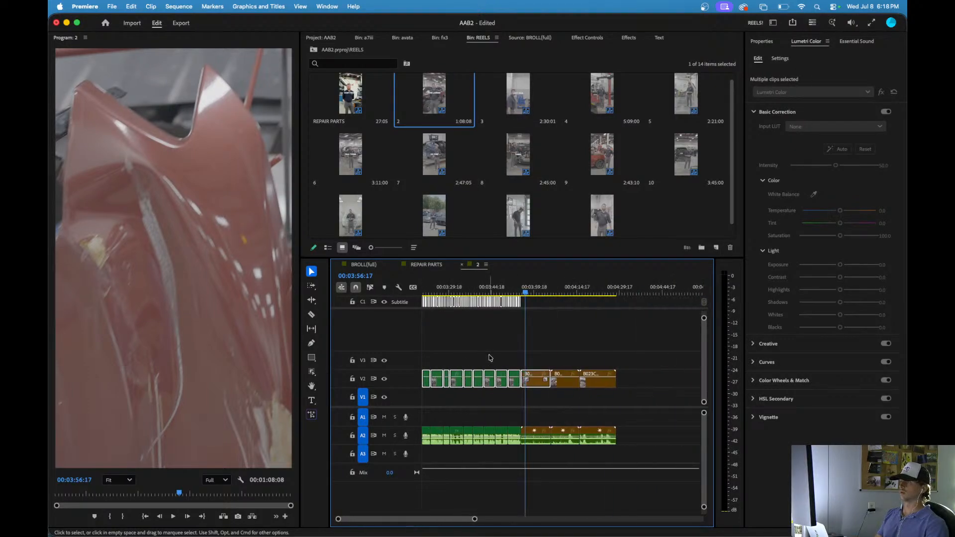
pyautogui.press('=')
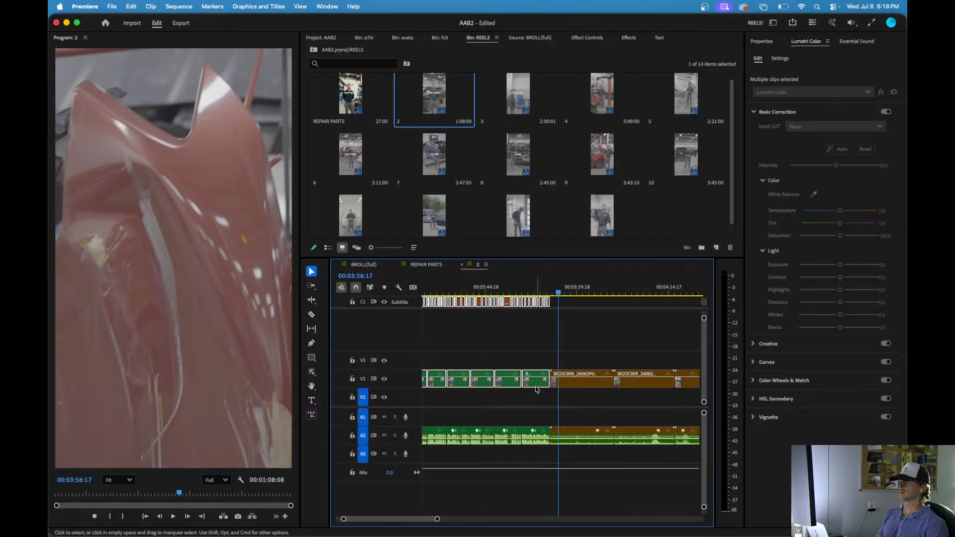
pyautogui.hotkey('alt', 'Down')
pyautogui.click(531, 358)
# - Play the sequence from its beginning to review the opening "fender bender" line
pyautogui.press('Home')
pyautogui.press('space')
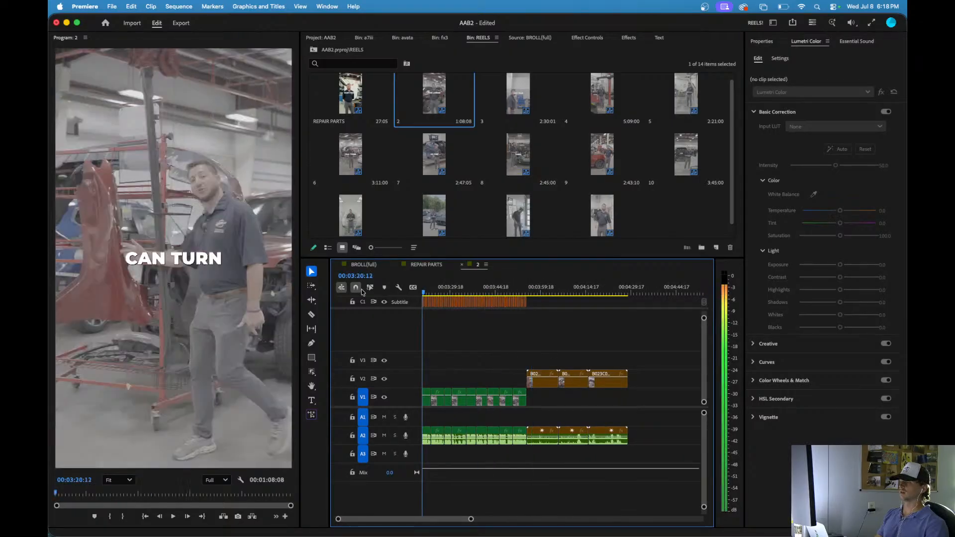
pyautogui.press('-')
pyautogui.press('-')
pyautogui.press('space')
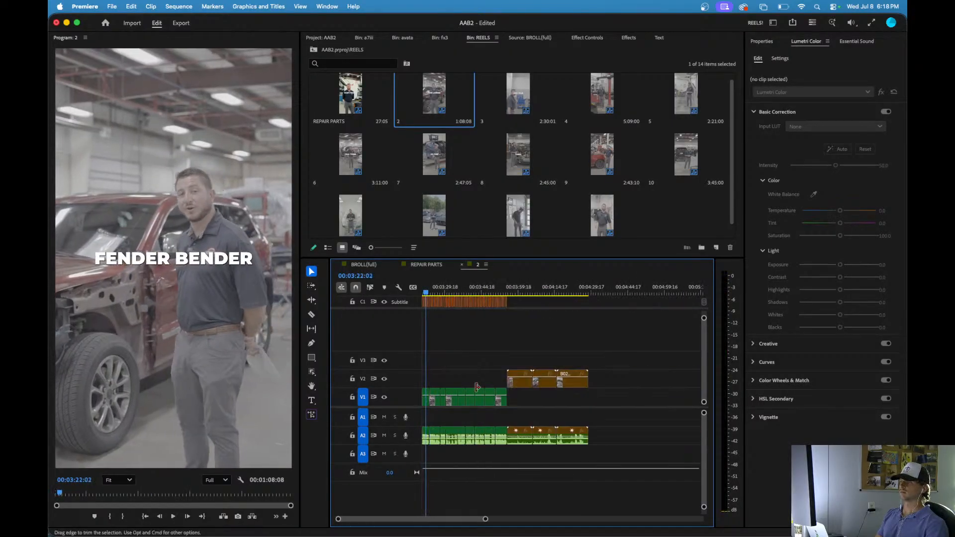
# - Switch to the REPAIR PARTS sequence and briefly play the stretch around the "your safety" caption for reference
pyautogui.moveTo(503, 455); pyautogui.dragTo(395, 437)
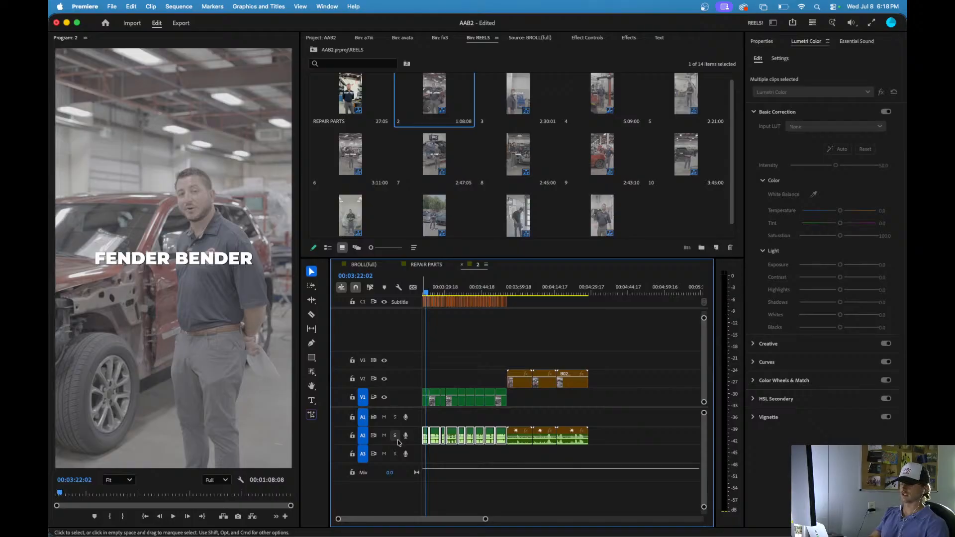
pyautogui.click(427, 264)
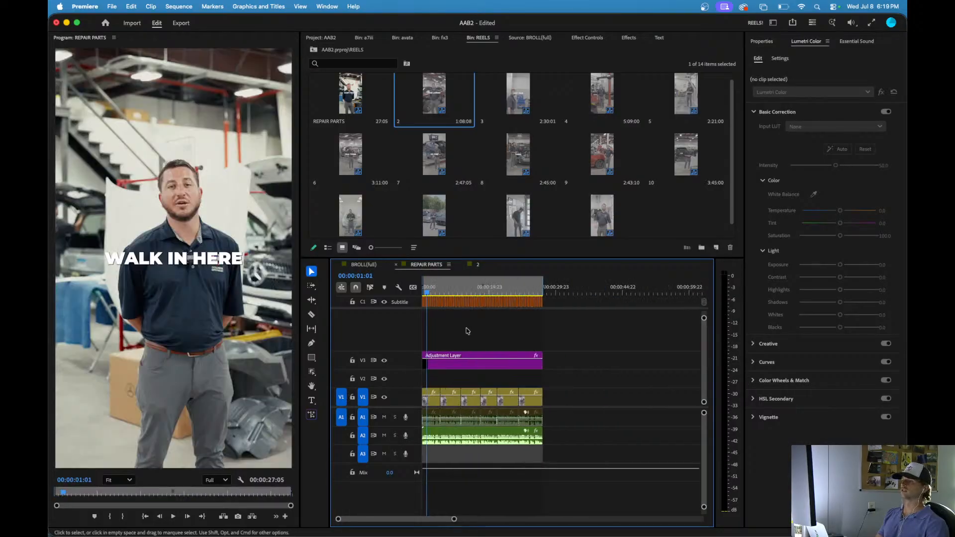
pyautogui.click(462, 294)
pyautogui.moveTo(497, 297); pyautogui.dragTo(514, 299)
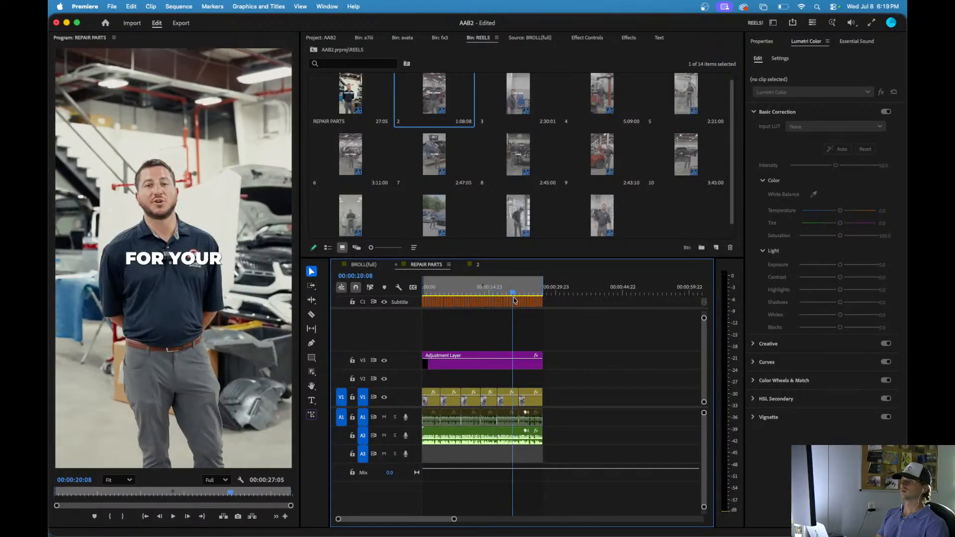
pyautogui.press('space')
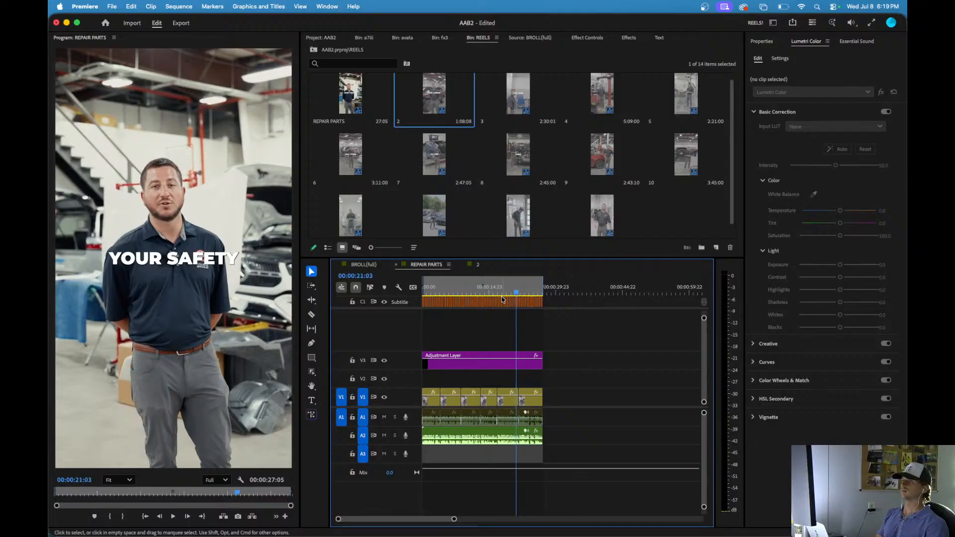
# - Return to sequence 2 and play its opening lines from the start through "vehicles hide"
pyautogui.click(478, 265)
pyautogui.press('space')
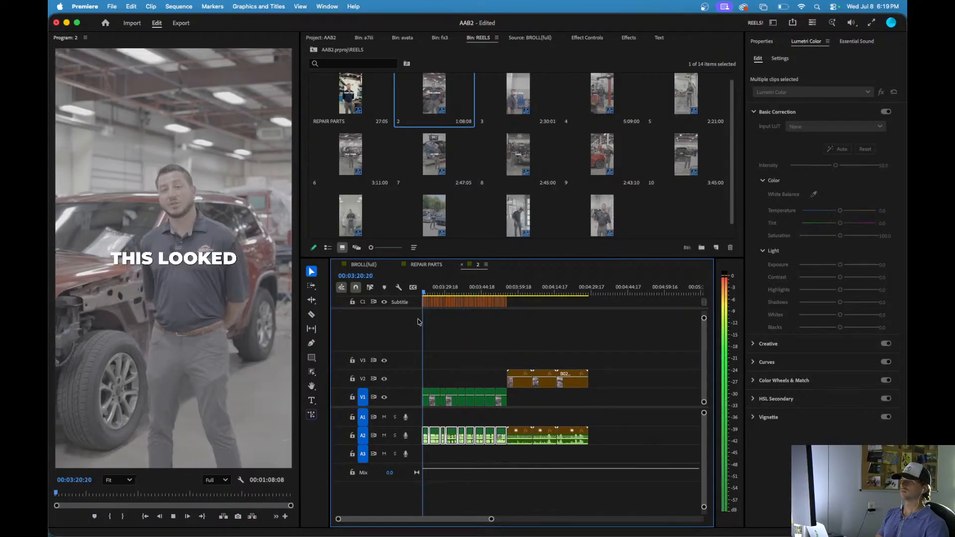
pyautogui.press('-')
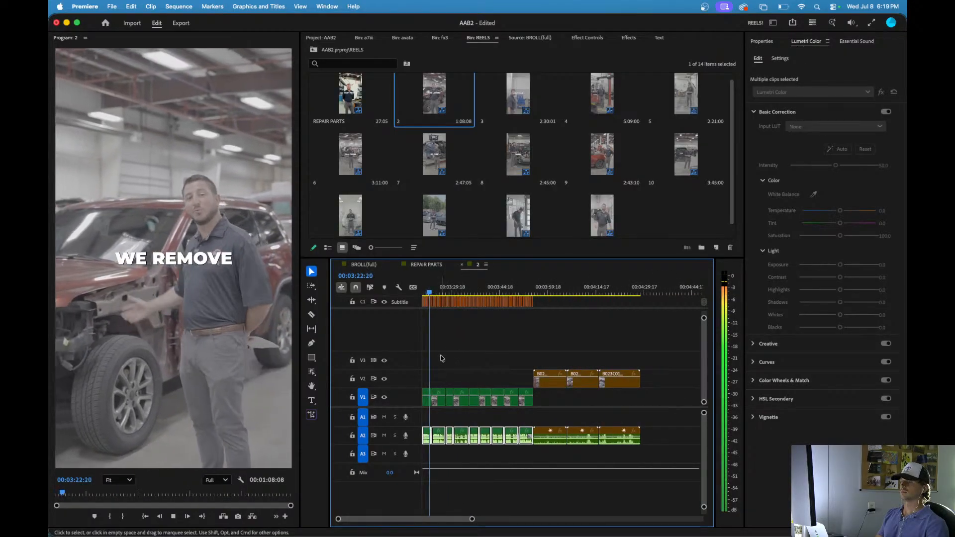
pyautogui.press('=')
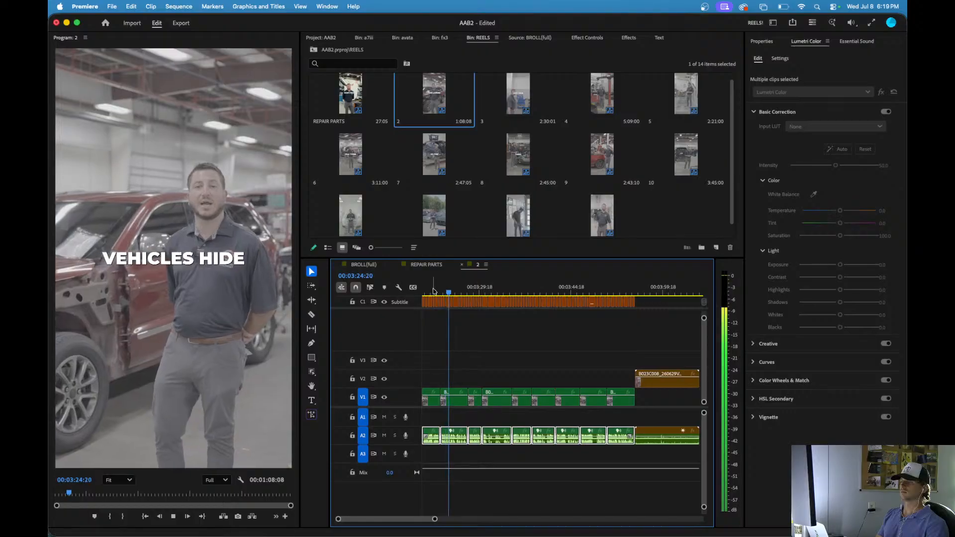
pyautogui.press('Home')
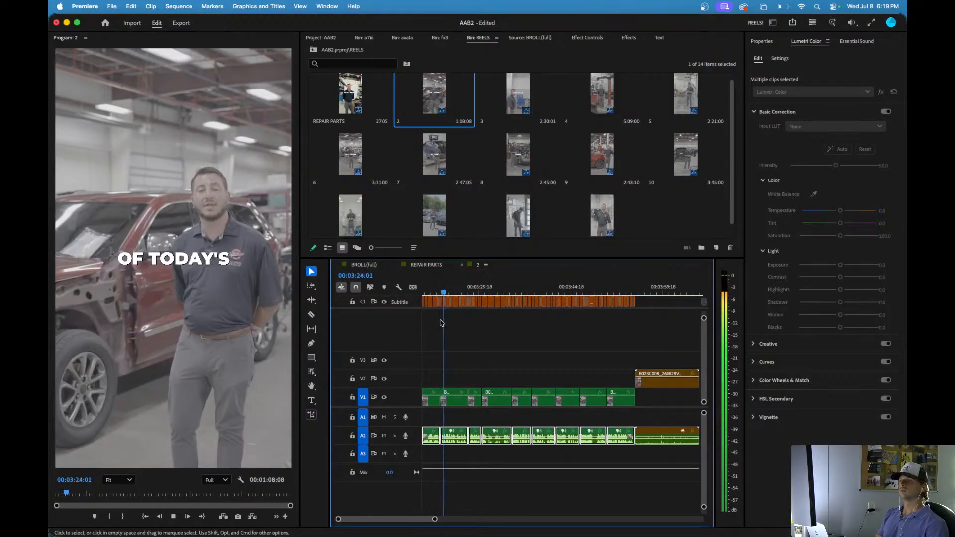
# - Select everything after the first talking clip on all tracks and shift it later to open a gap
pyautogui.press('=')
pyautogui.press('a')
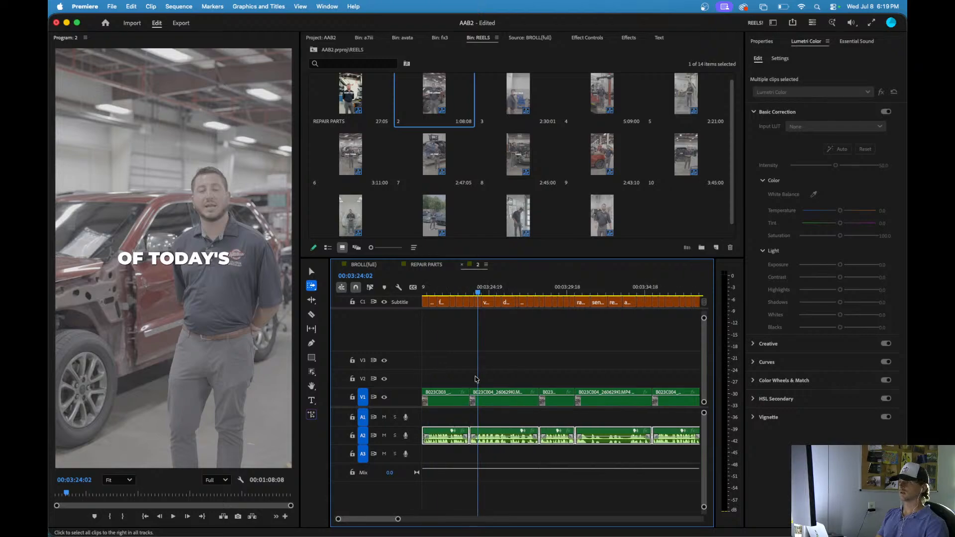
pyautogui.click(468, 378)
pyautogui.moveTo(484, 399); pyautogui.dragTo(629, 400)
pyautogui.press('-')
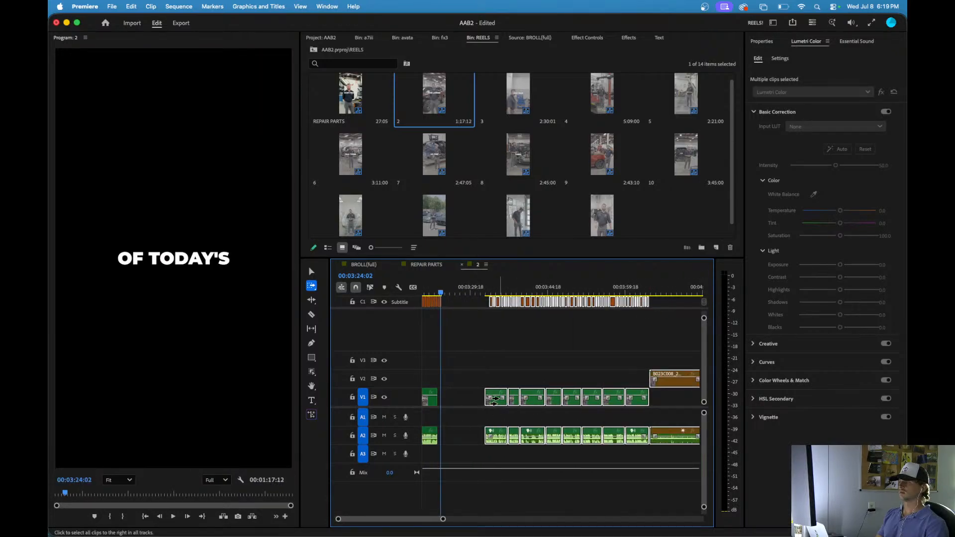
pyautogui.moveTo(493, 399)
pyautogui.mouseDown()
pyautogui.moveTo(545, 399)
pyautogui.moveTo(506, 401)
pyautogui.mouseUp()
pyautogui.press('super+z')
pyautogui.click(480, 390)
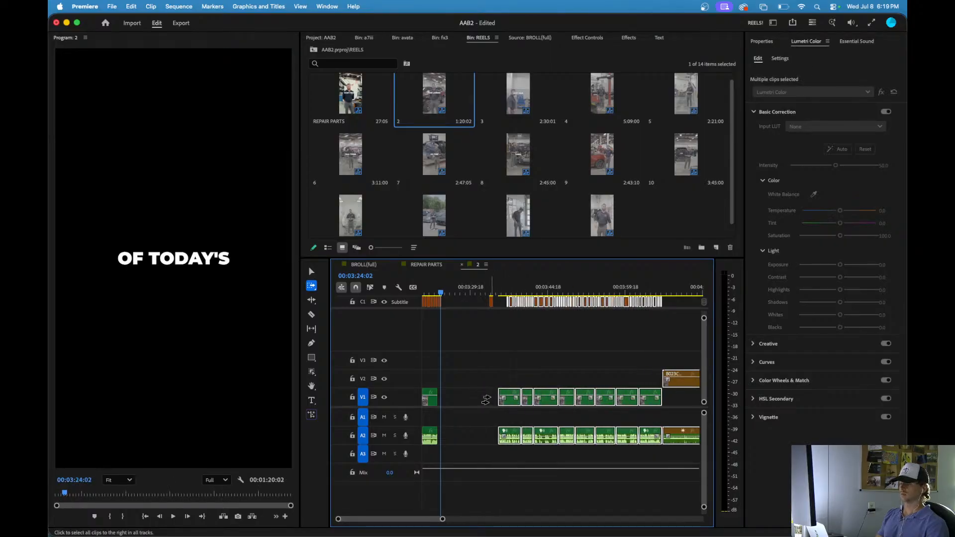
pyautogui.press('super+z')
pyautogui.click(473, 396)
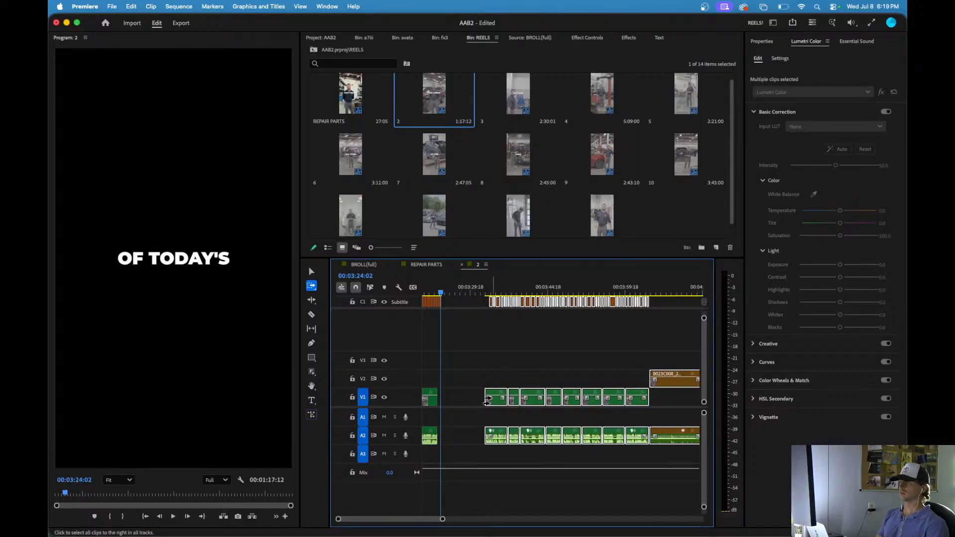
# - Move the selected clips and captions farther down the timeline to widen the gap after the first clip
pyautogui.press('v')
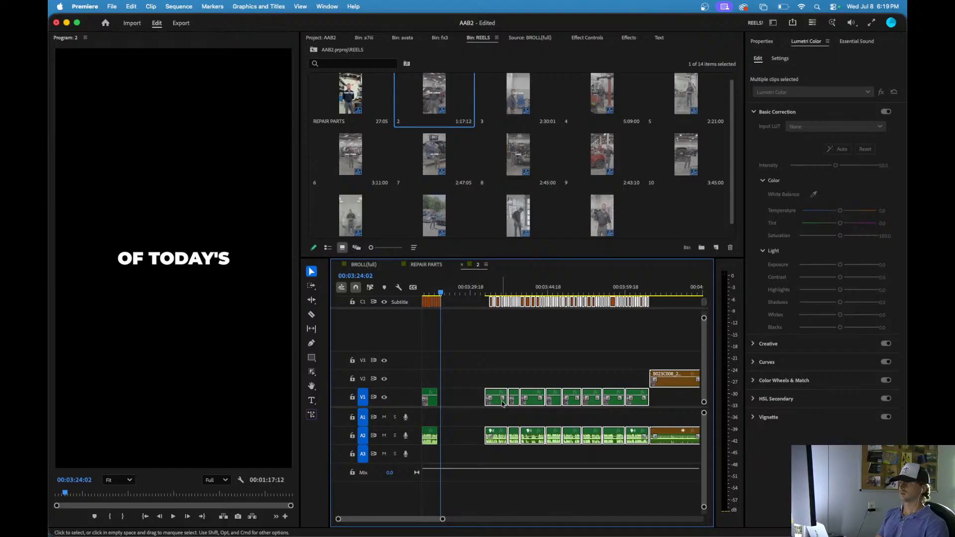
pyautogui.moveTo(502, 403); pyautogui.dragTo(584, 403)
pyautogui.click(558, 373)
pyautogui.press('-')
pyautogui.press('-')
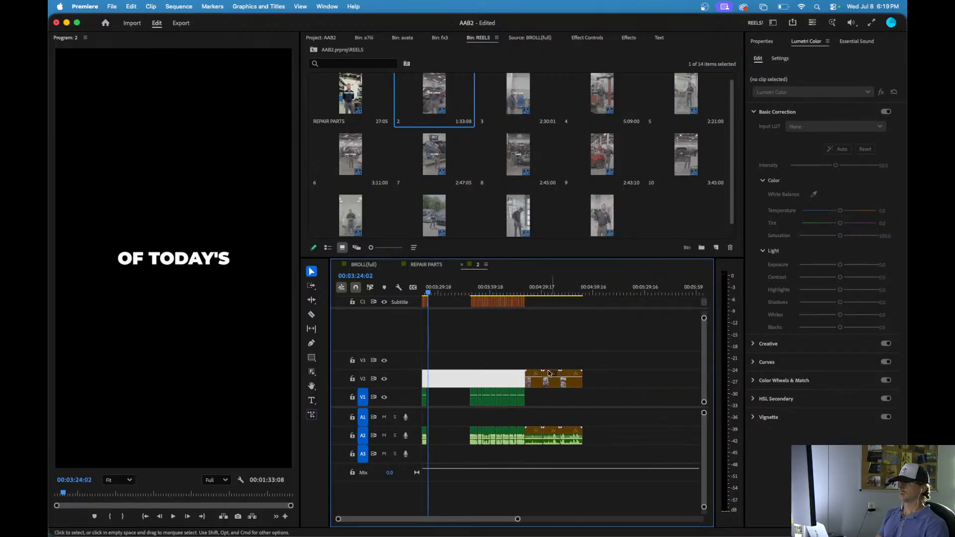
pyautogui.click(527, 362)
# - Play the last talking clips before the orange B-roll to find the "fender bender" take
pyautogui.scroll(5, 545, 364)
pyautogui.hscroll(-5, 545, 364)
pyautogui.scroll(-4, 544, 364)
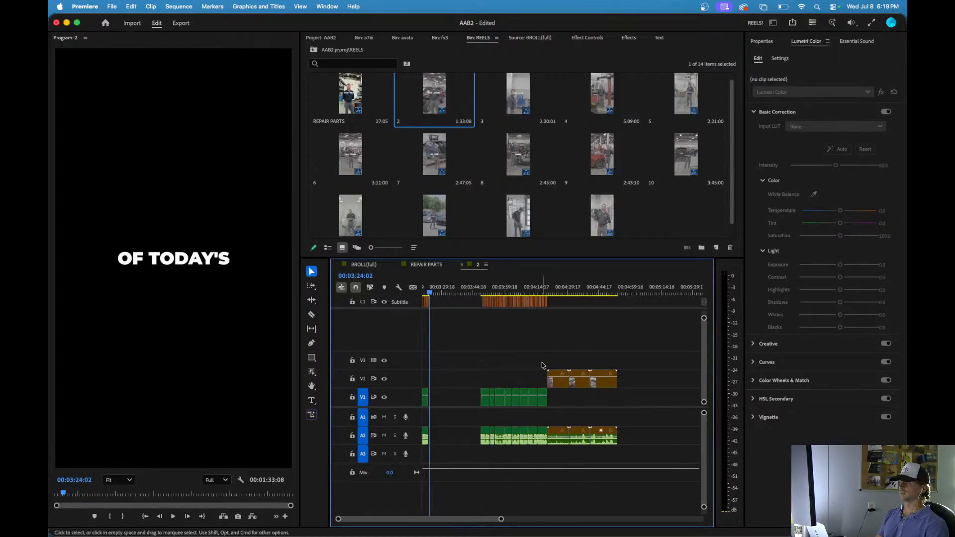
pyautogui.scroll(5, 539, 293)
pyautogui.moveTo(542, 294); pyautogui.dragTo(498, 293)
pyautogui.press('space')
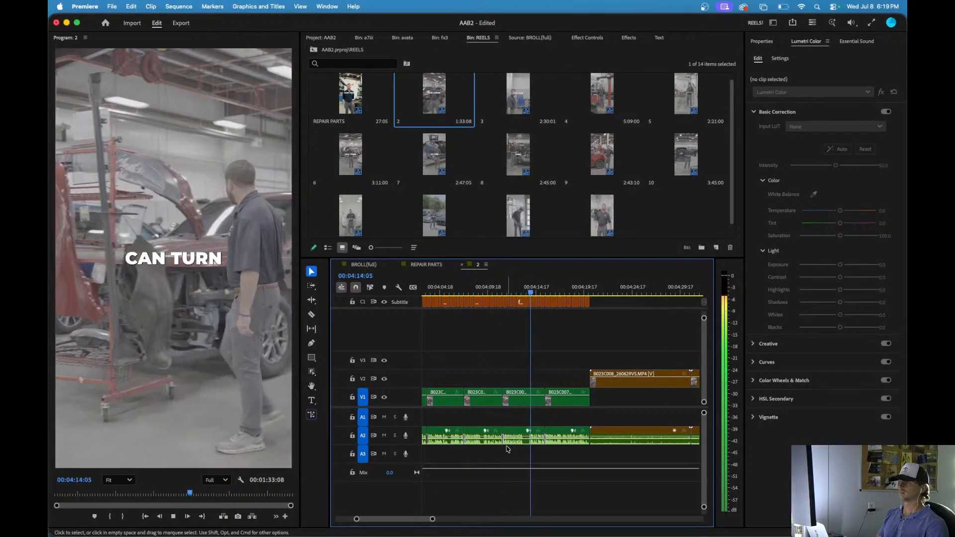
# - Move the second-to-last talking clip with its audio and captions to the sequence start, over the opening clip
pyautogui.moveTo(505, 450); pyautogui.dragTo(545, 295)
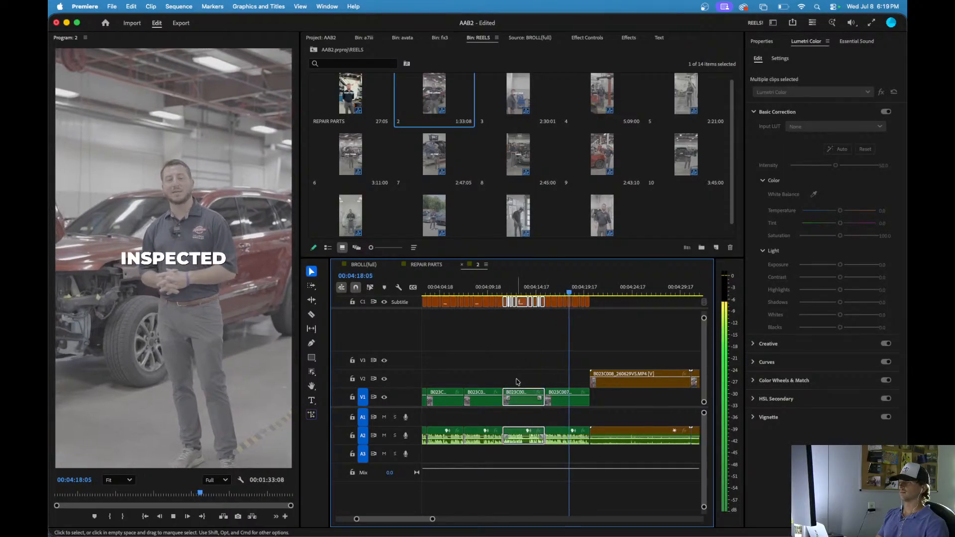
pyautogui.scroll(-5, 517, 382)
pyautogui.press('space')
pyautogui.moveTo(517, 404); pyautogui.dragTo(408, 392)
# - Play the new opening "Sometimes" clip and close the large gap after it
pyautogui.moveTo(429, 292); pyautogui.dragTo(384, 293)
pyautogui.press('space')
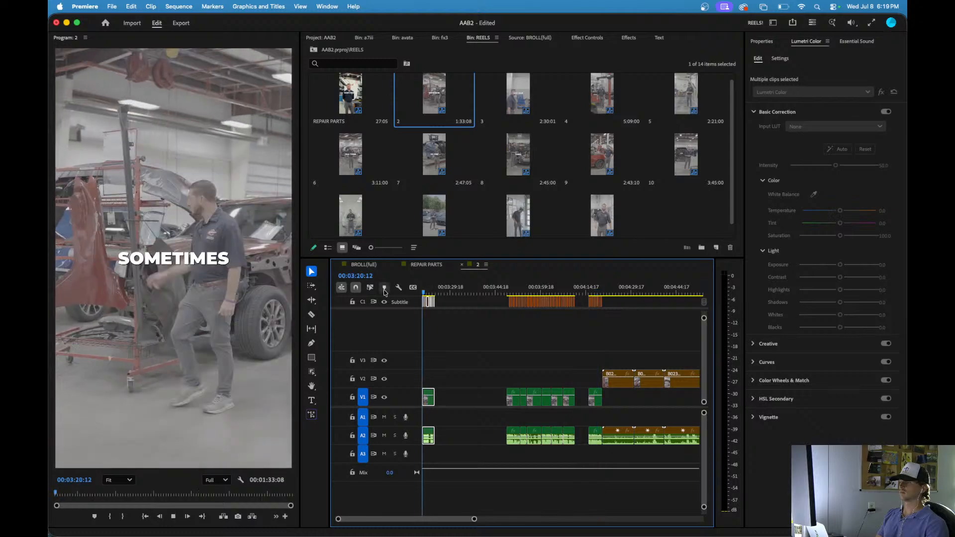
pyautogui.click(465, 401)
pyautogui.press('Delete')
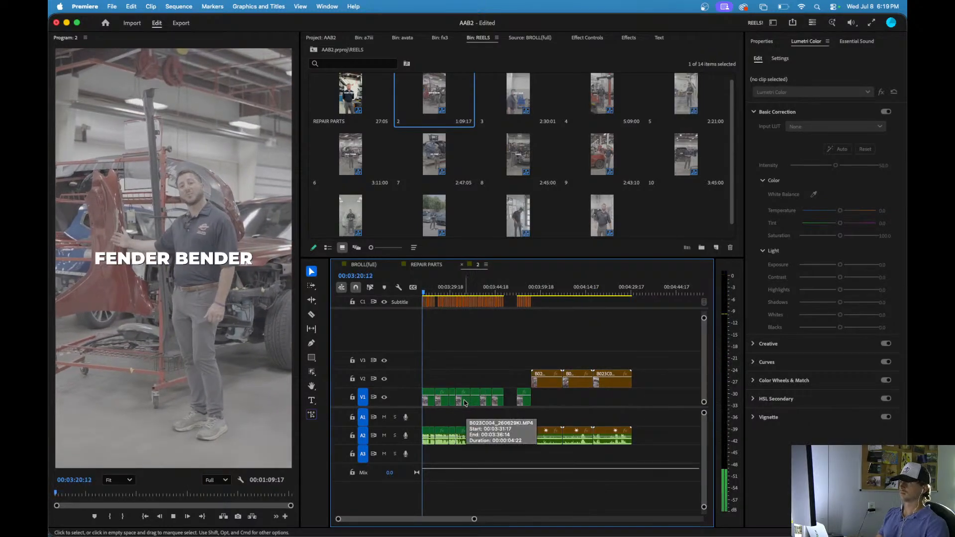
# - Play the opening through the cut after "repair" to check the captions against the speech
pyautogui.press('=')
pyautogui.press('=')
pyautogui.press('=')
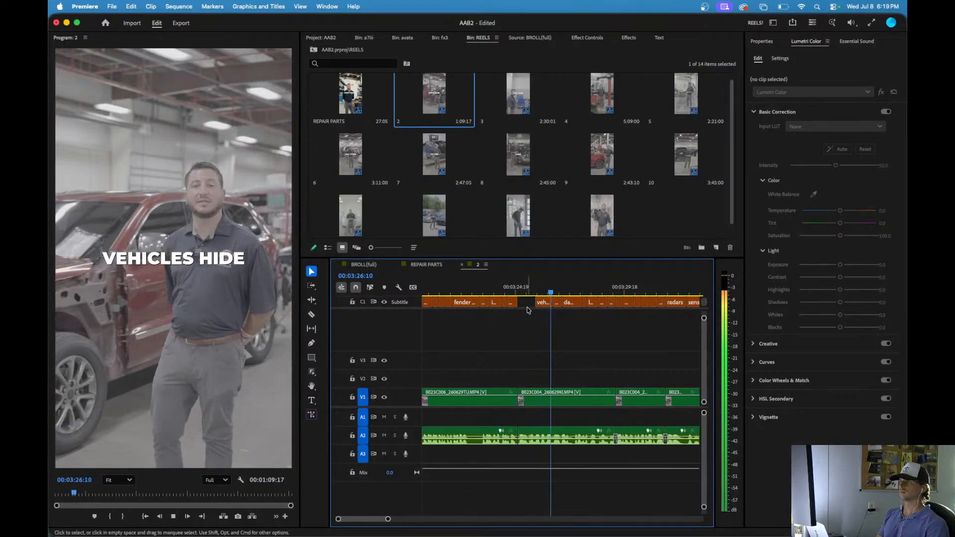
pyautogui.click(516, 293)
pyautogui.press('space')
pyautogui.press('space')
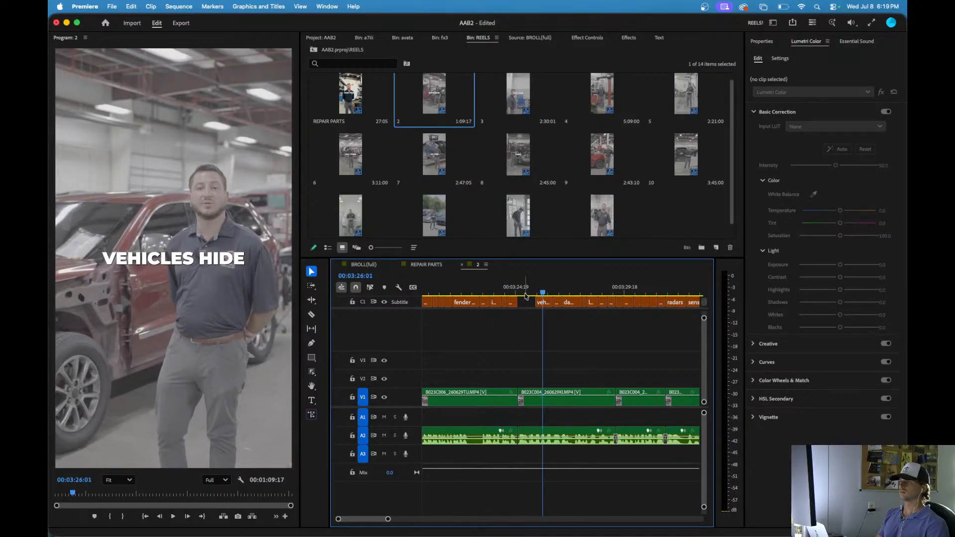
# - Duplicate the "vehicles hide" caption into the empty caption space after "repair"
pyautogui.click(546, 302)
pyautogui.press('=')
pyautogui.moveTo(546, 305); pyautogui.dragTo(511, 306)
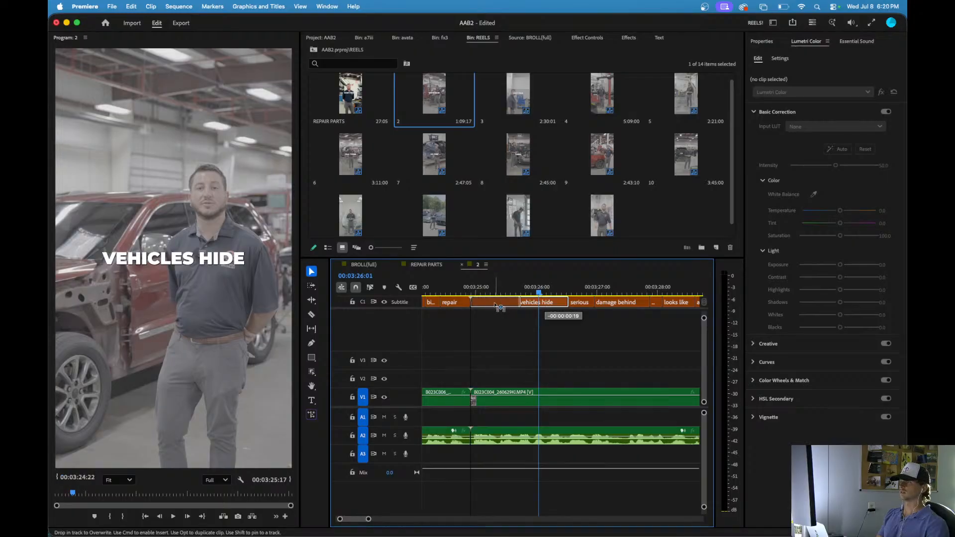
pyautogui.moveTo(497, 307); pyautogui.dragTo(498, 307)
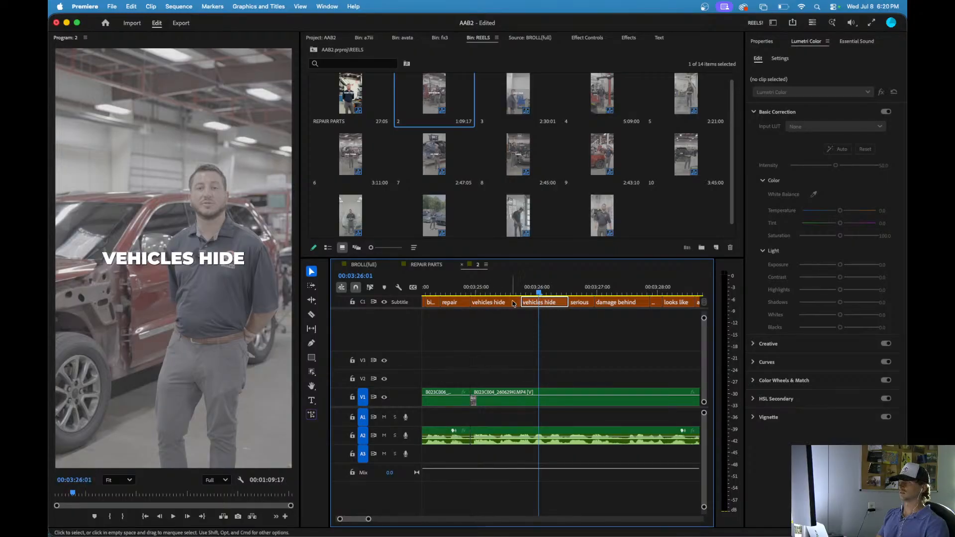
# - Replay the cut from "repair" into the next clip to hear which words the duplicated caption covers
pyautogui.click(488, 293)
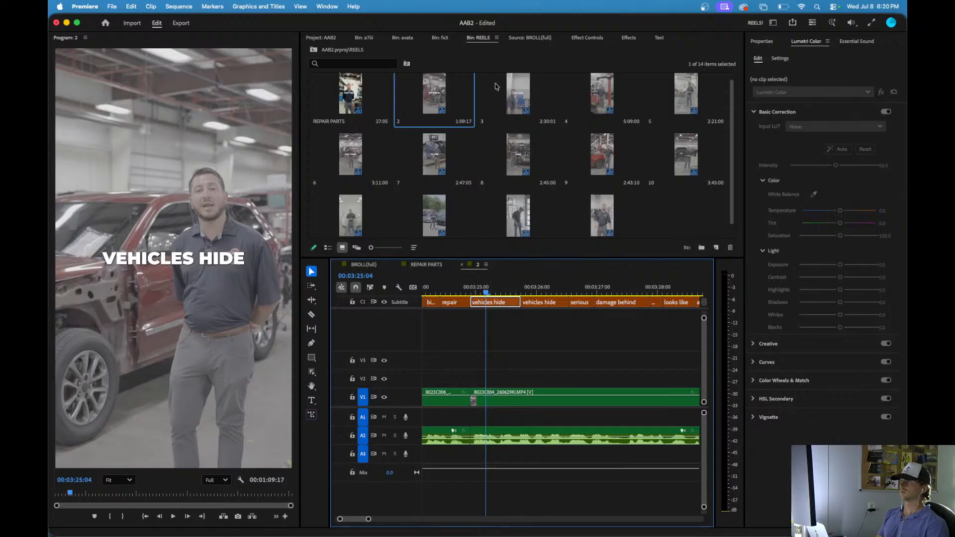
pyautogui.click(465, 288)
pyautogui.press('space')
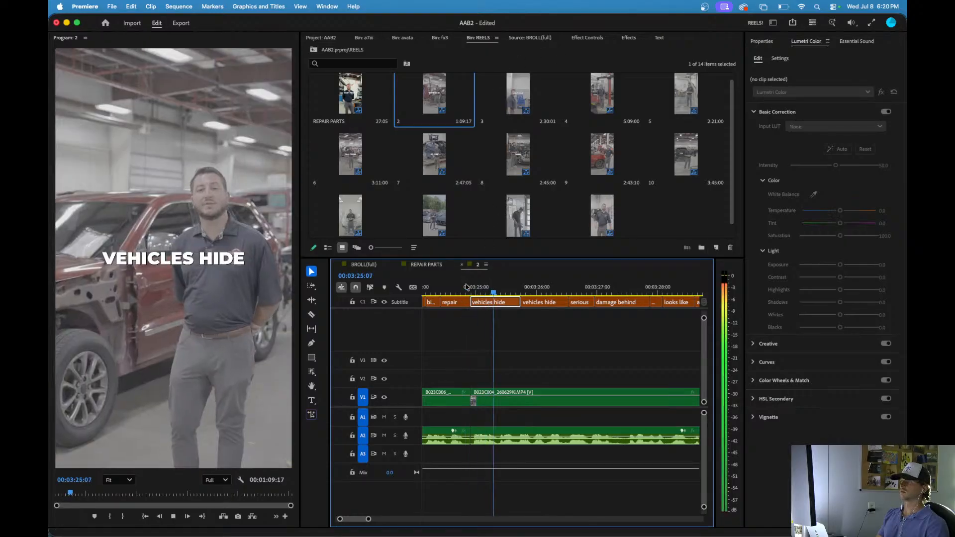
pyautogui.moveTo(466, 288); pyautogui.dragTo(446, 287)
pyautogui.press('space')
pyautogui.click(448, 287)
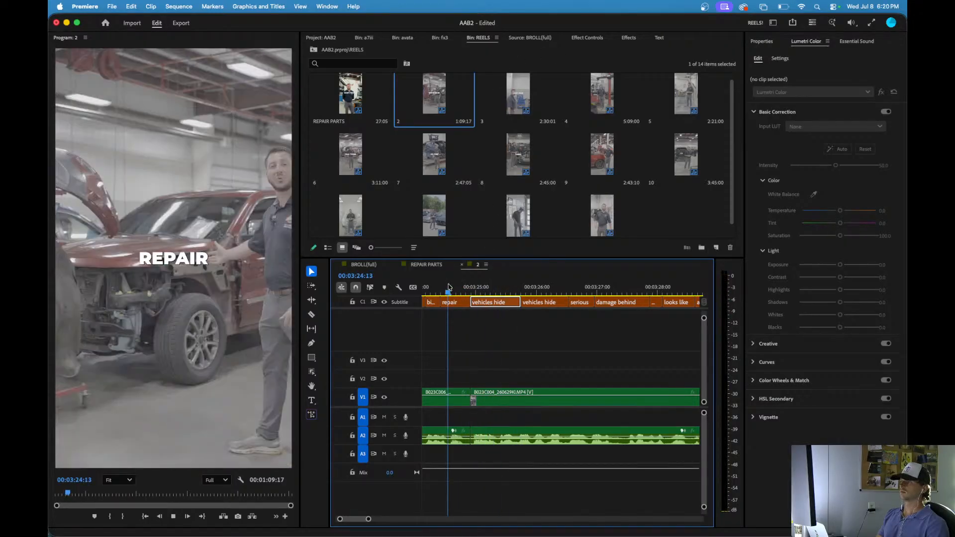
pyautogui.press('space')
pyautogui.click(448, 287)
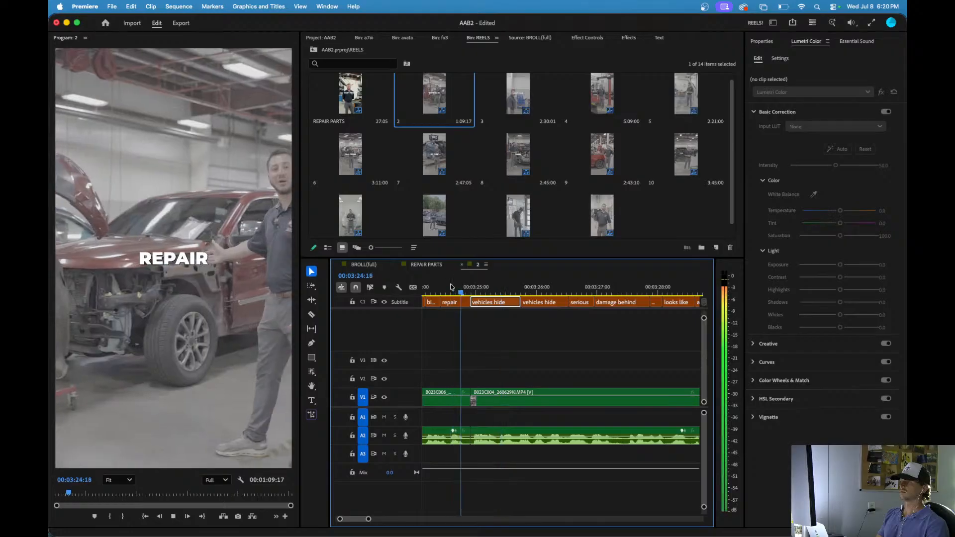
pyautogui.press('space')
# - Split the duplicated caption at 00:03:25:09 and change the two halves' text to "alot of" and "today's"
pyautogui.click(498, 302)
pyautogui.press('v')
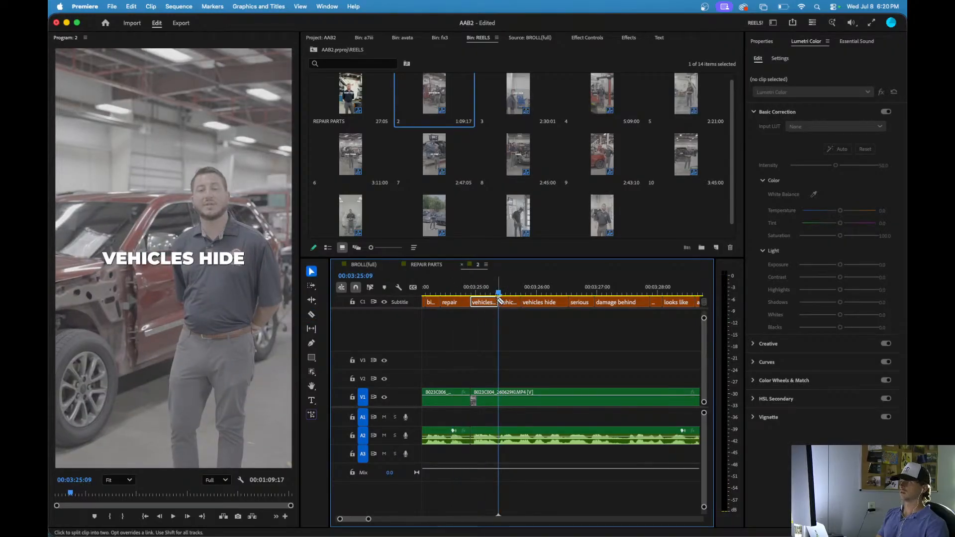
pyautogui.click(658, 37)
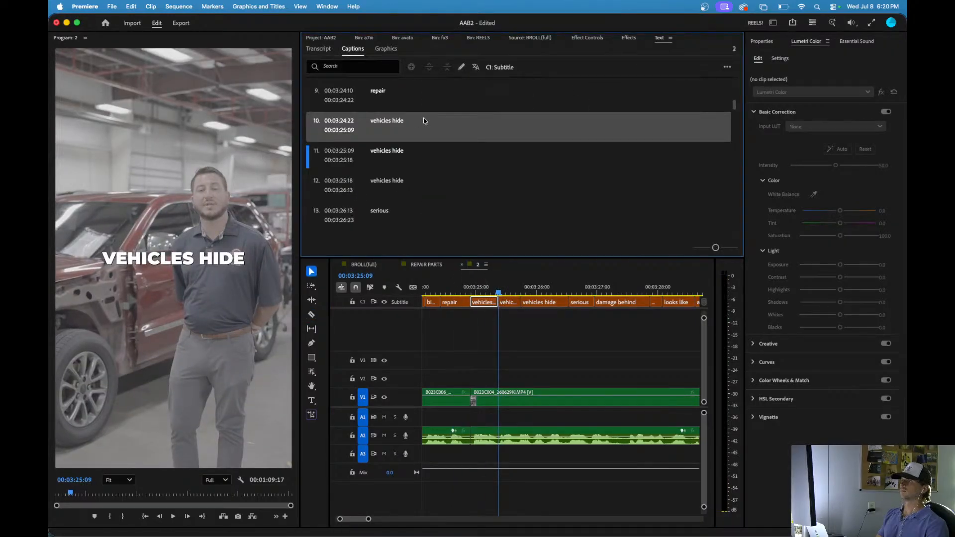
pyautogui.doubleClick(389, 126)
pyautogui.write('alot')
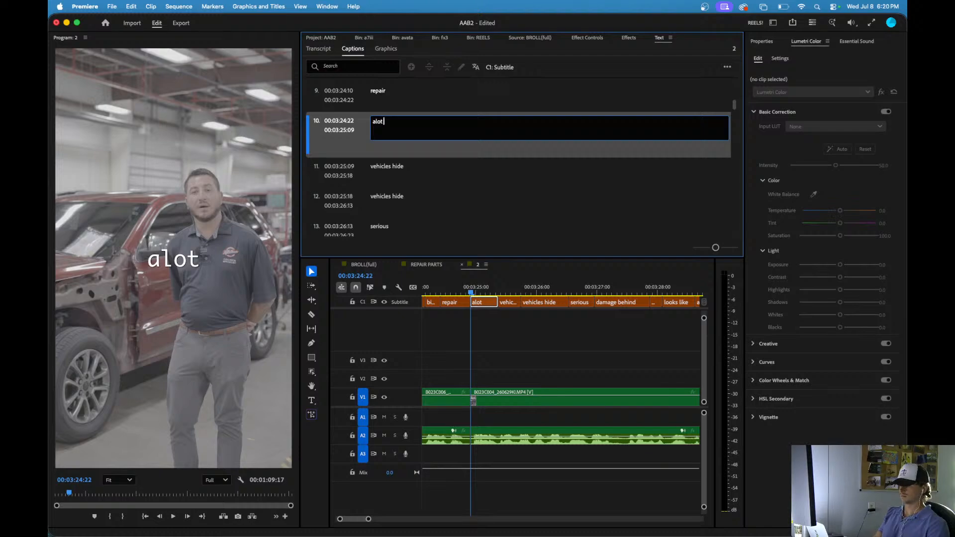
pyautogui.write(' of')
pyautogui.doubleClick(393, 166)
pyautogui.write("today's")
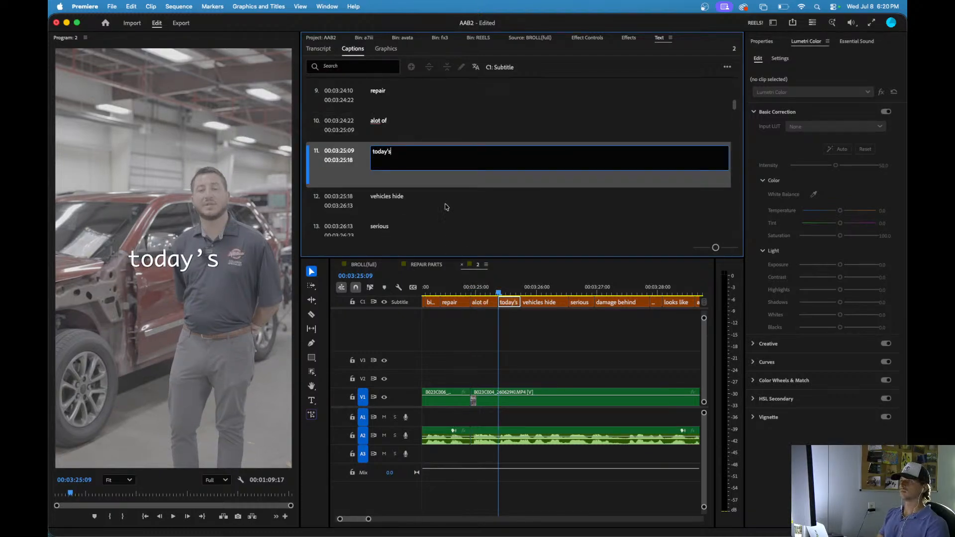
pyautogui.click(397, 130)
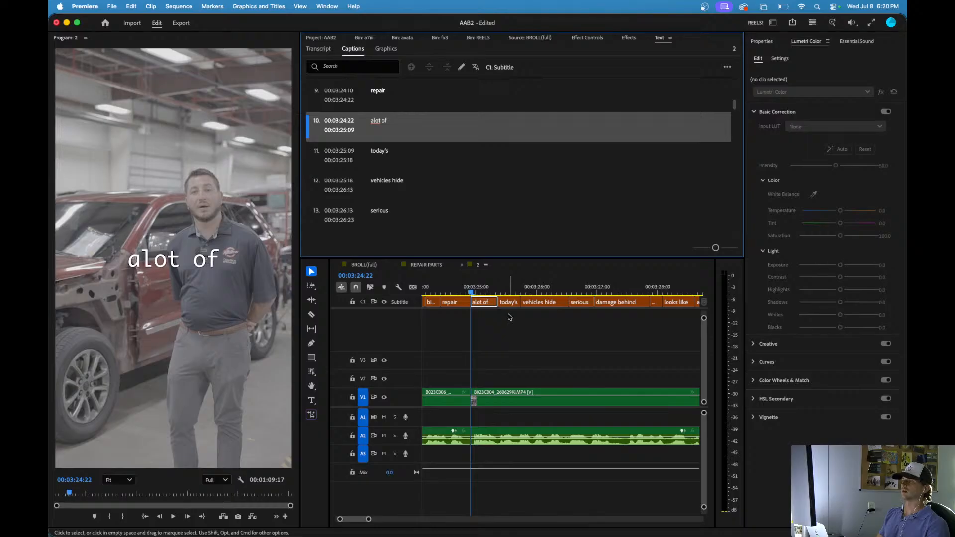
# - Remove the "alot of" and "today's" captions, start the "vehicles hide" caption at 00:03:24:22, and play across the cut
pyautogui.moveTo(510, 315); pyautogui.dragTo(482, 303)
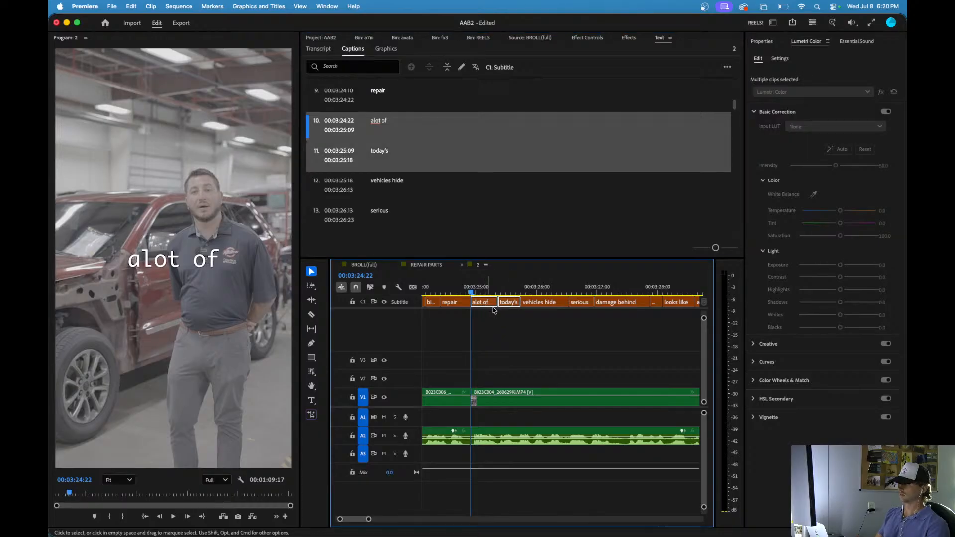
pyautogui.hotkey('shift', 'Delete')
pyautogui.click(466, 291)
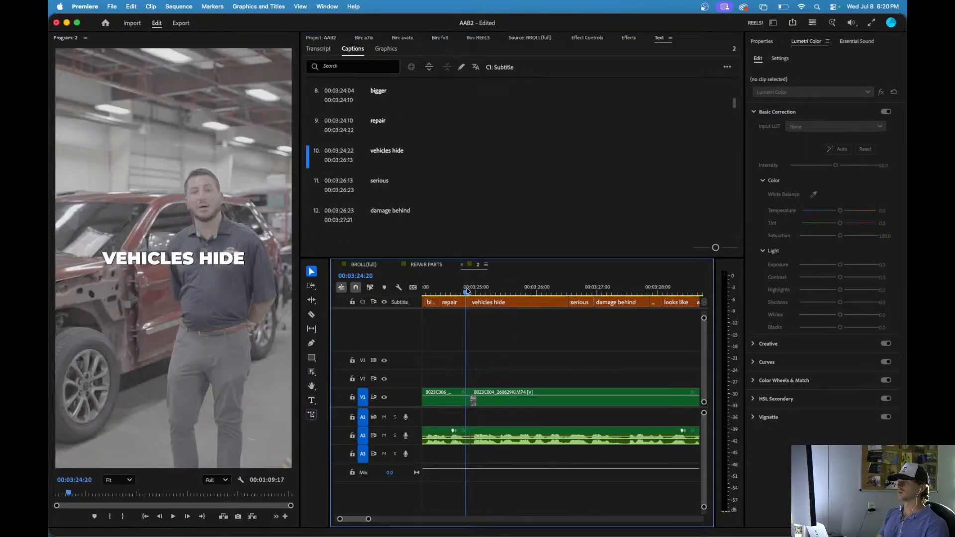
pyautogui.press('space')
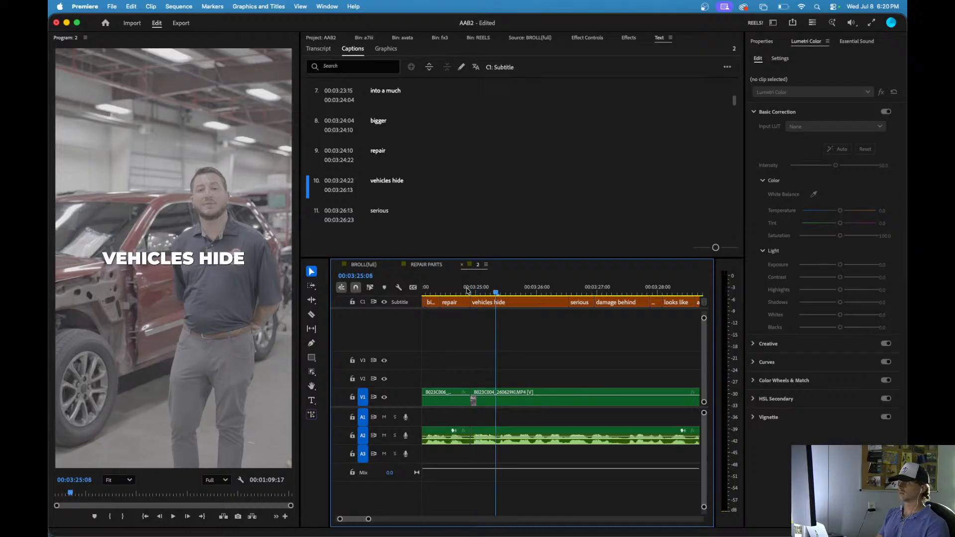
# - Split the "vehicles hide" caption into three pieces at 00:03:25:09 and 00:03:25:17
pyautogui.press('c')
pyautogui.click(499, 302)
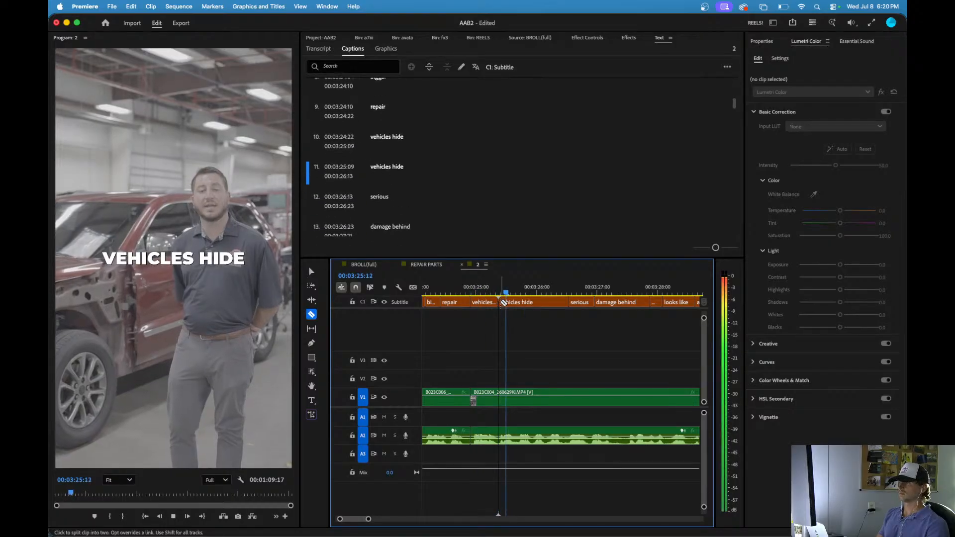
pyautogui.click(519, 301)
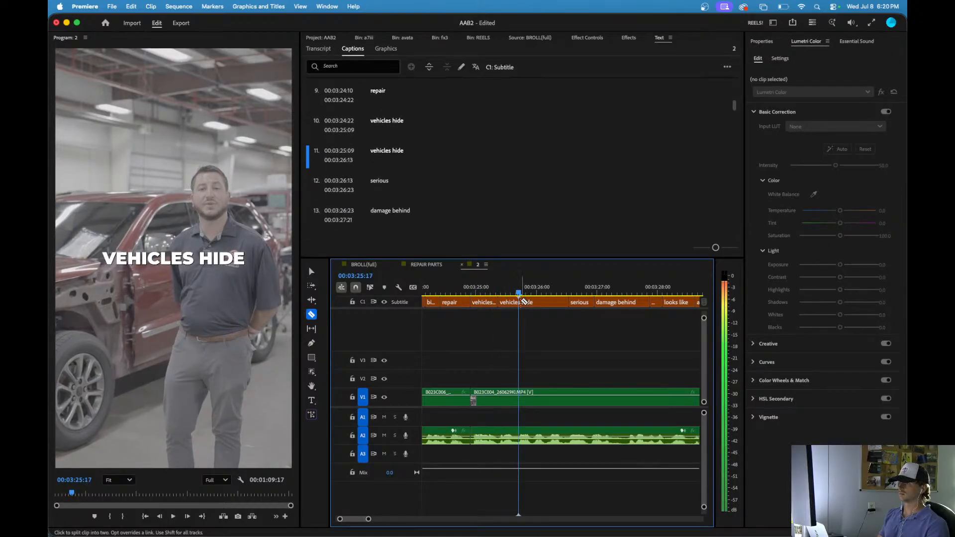
pyautogui.press('v')
# - Change the text of the first two split "vehicles hide" captions to "a lot of" and "today's"
pyautogui.click(485, 303)
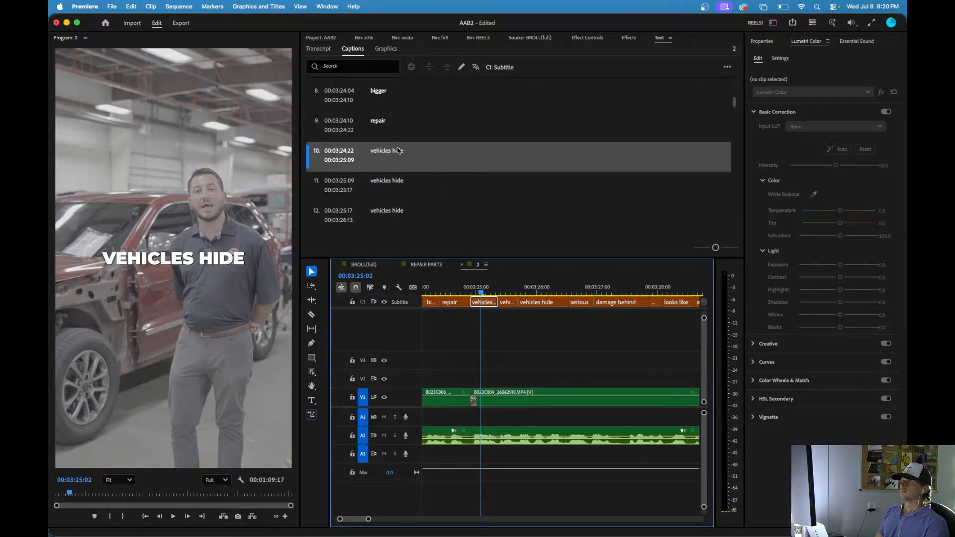
pyautogui.click(408, 151)
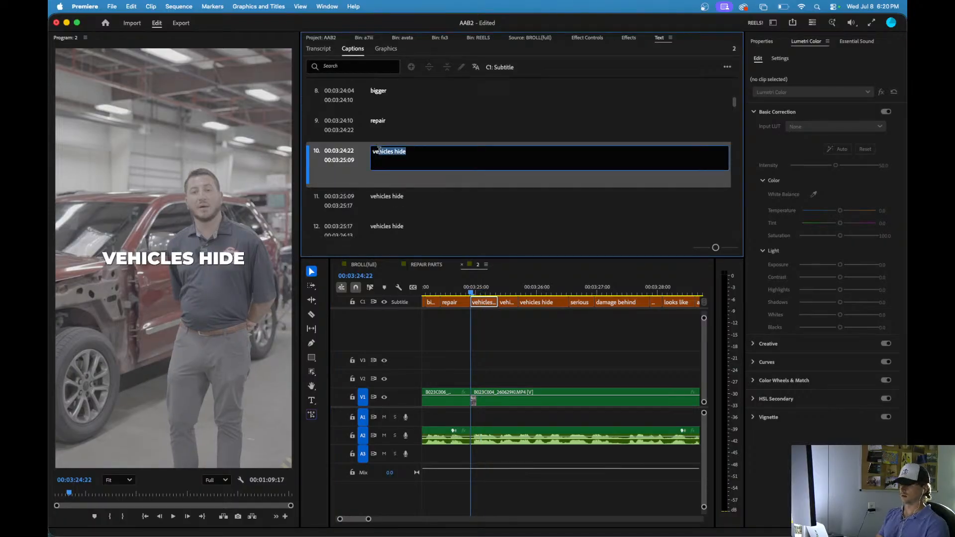
pyautogui.write('vealot of')
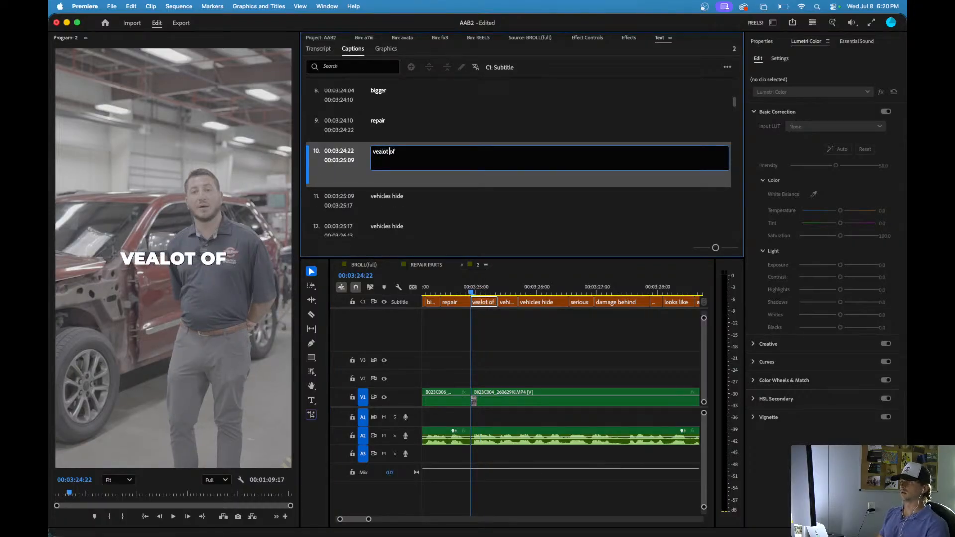
pyautogui.press('BackSpace')
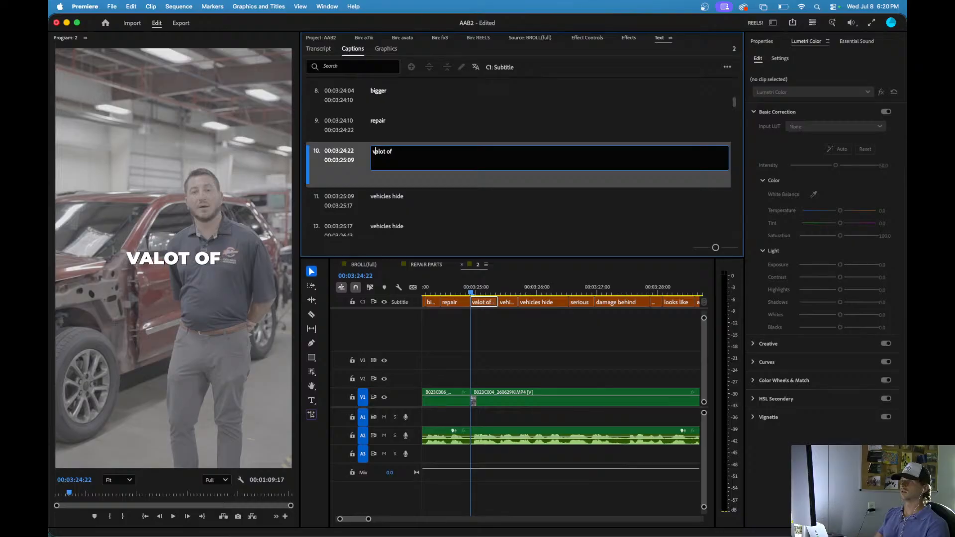
pyautogui.click(396, 194)
pyautogui.click(396, 193)
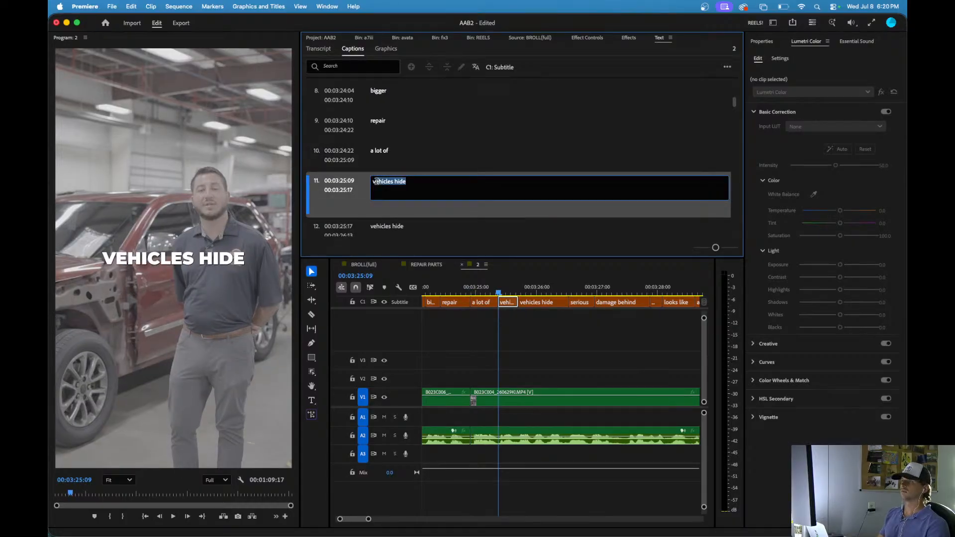
pyautogui.write('vtod')
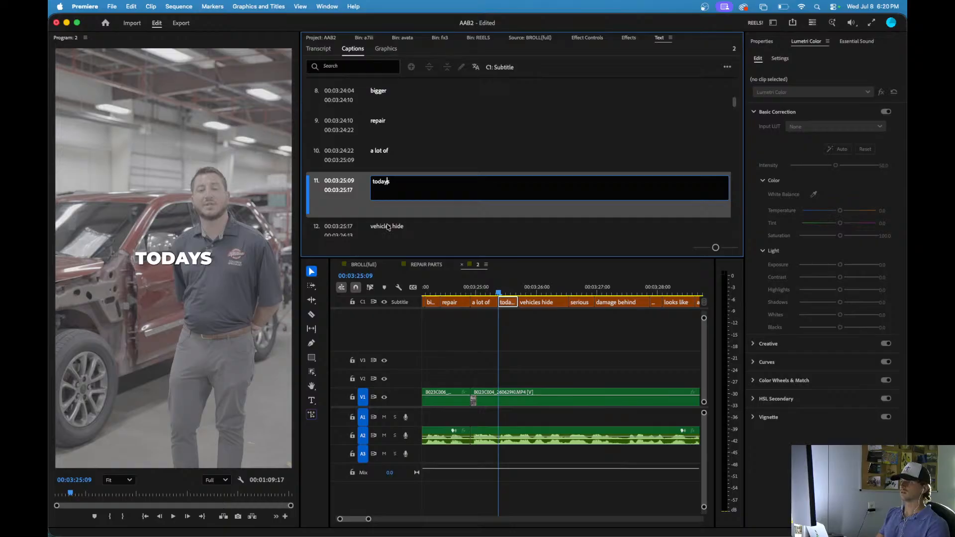
# - Play across the corrected captions, and play the reel from its start to check caption timing and the take order
pyautogui.click(469, 293)
pyautogui.press('space')
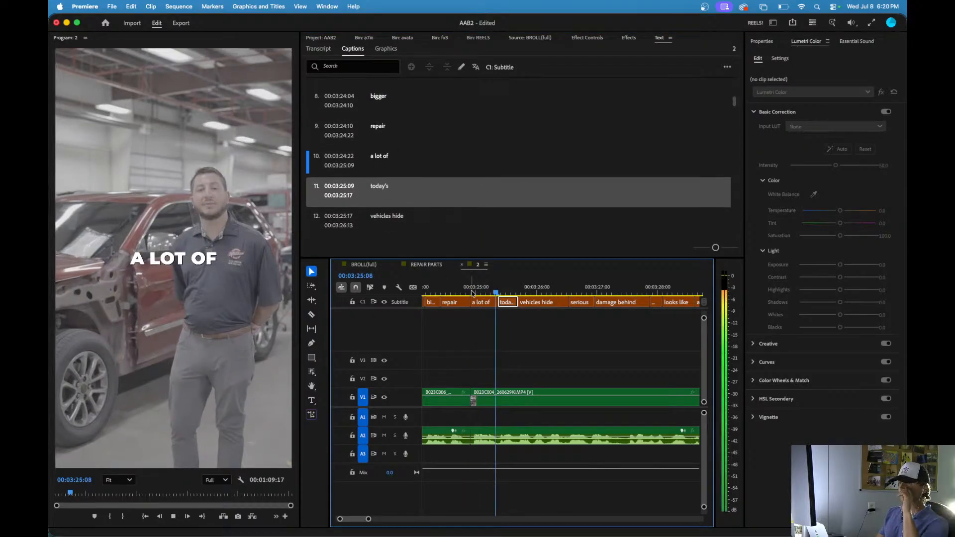
pyautogui.press('Home')
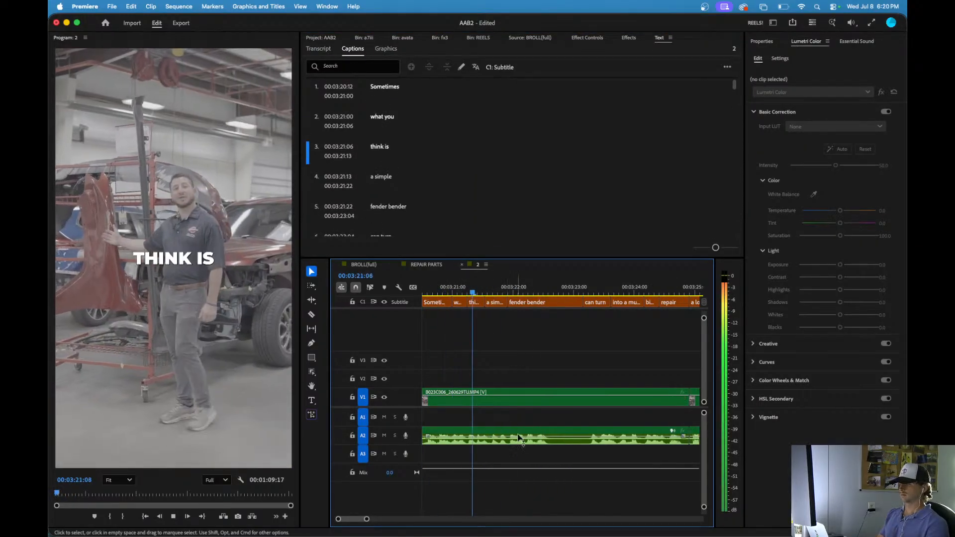
pyautogui.press('-')
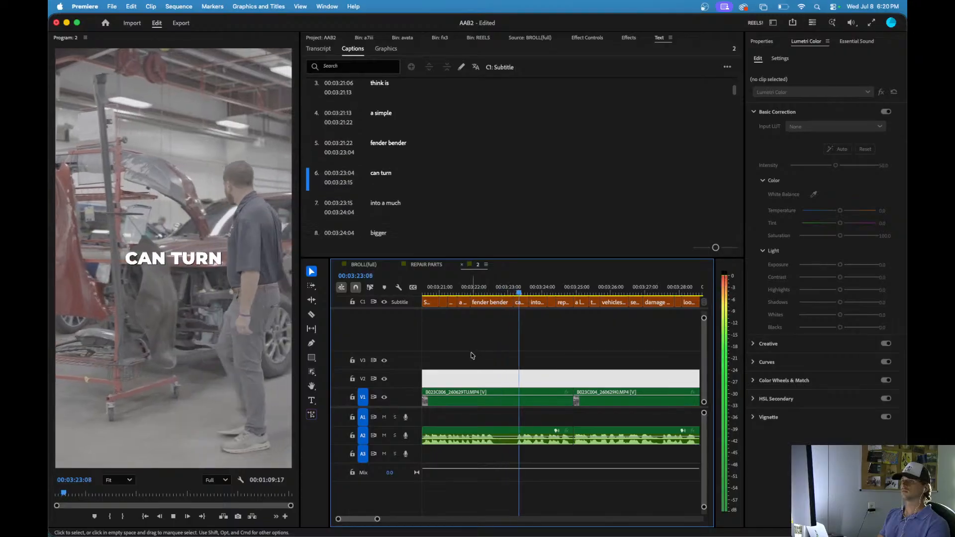
pyautogui.press('-')
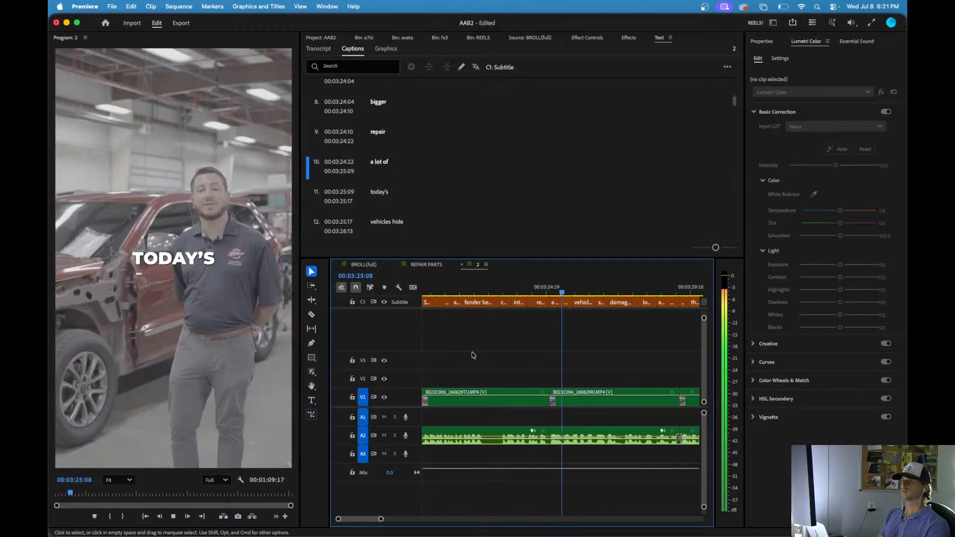
pyautogui.press('-')
pyautogui.press('-')
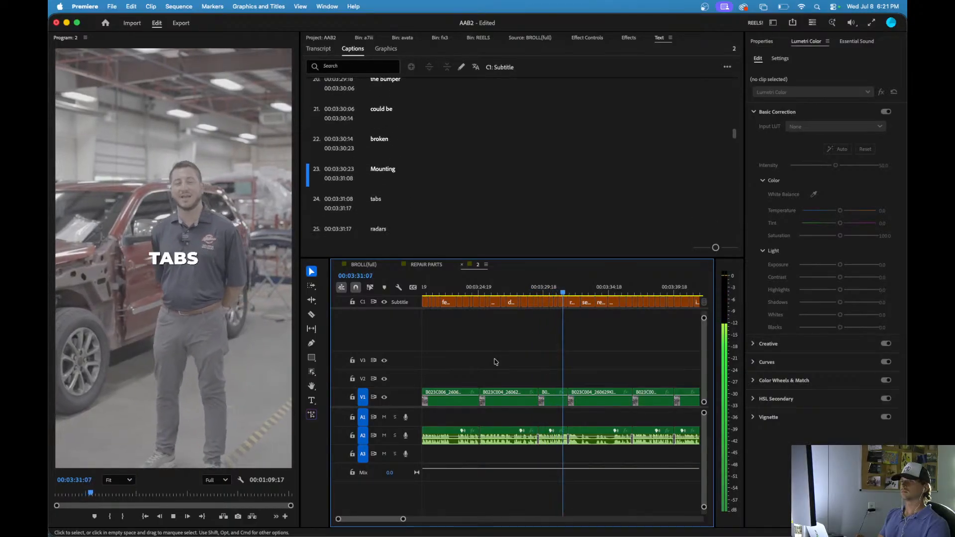
pyautogui.press('-')
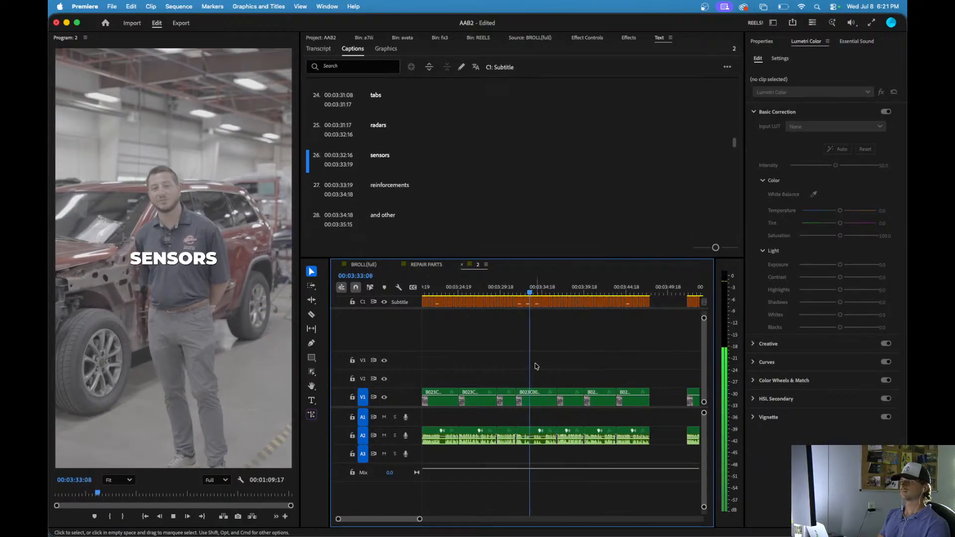
pyautogui.press('-')
pyautogui.press('-')
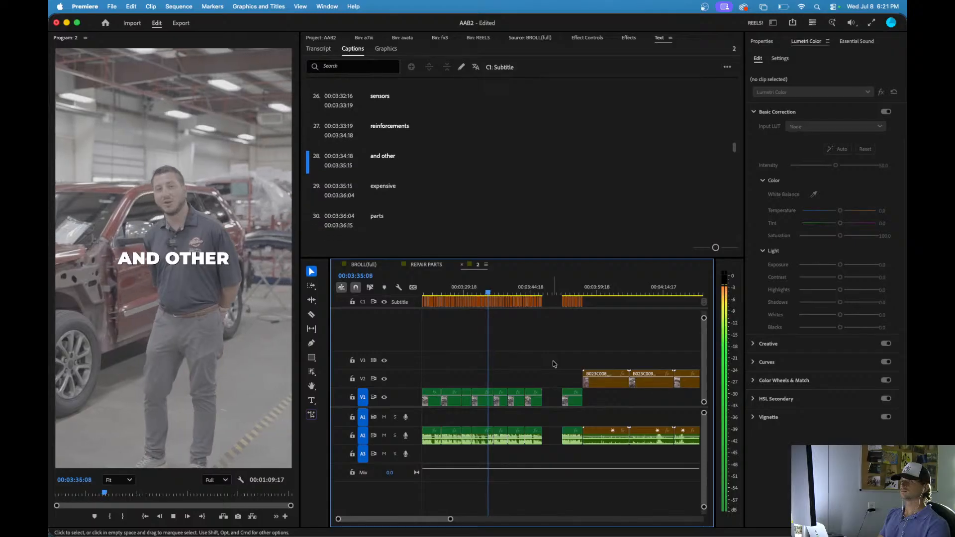
pyautogui.press('=')
pyautogui.press('-')
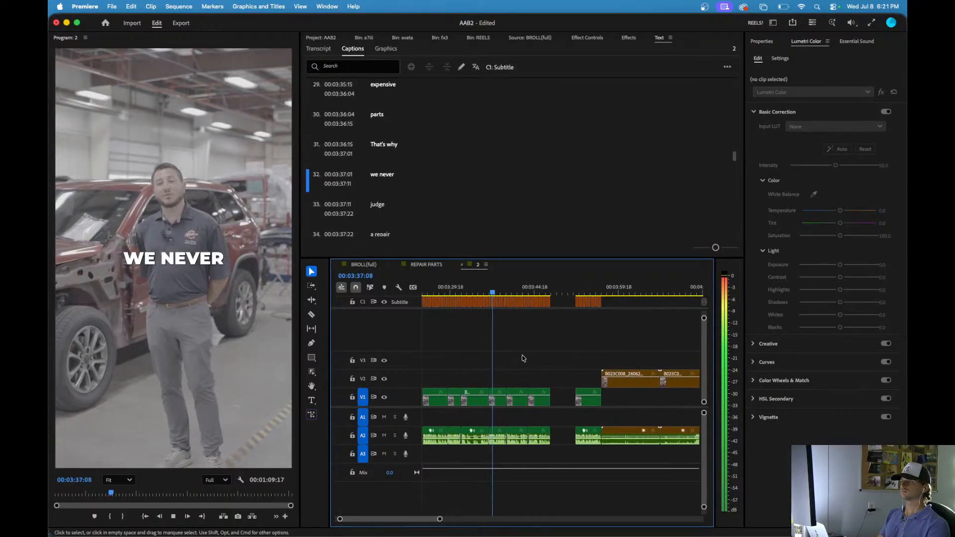
# - Move the last V1 clip with its audio and captions earlier to close the gap before it, play to the end, and save the project
pyautogui.moveTo(565, 307); pyautogui.dragTo(563, 398)
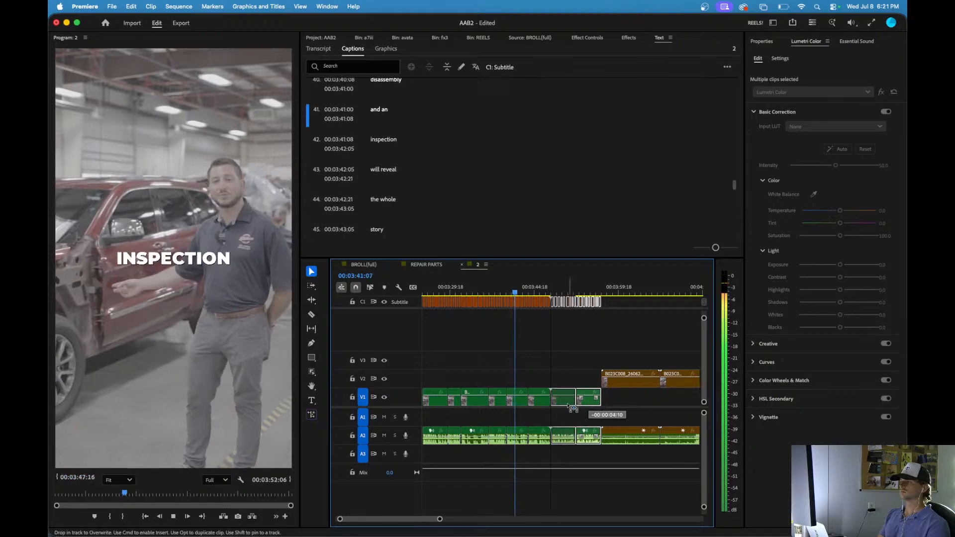
pyautogui.click(560, 359)
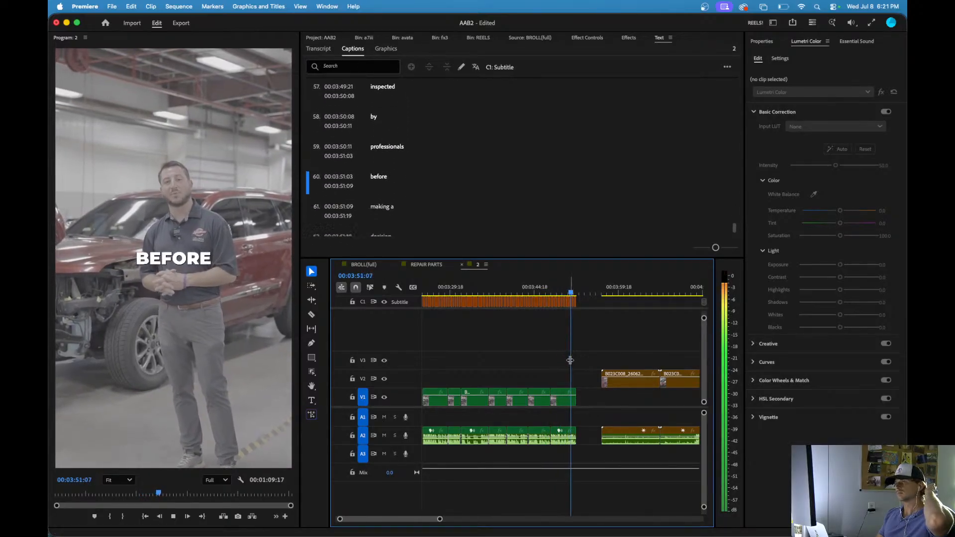
pyautogui.press('space')
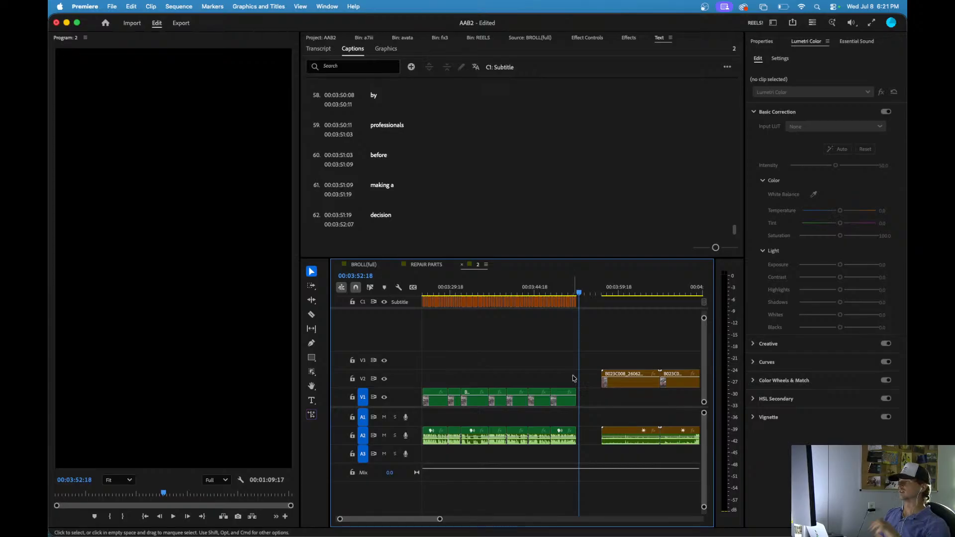
pyautogui.press('super+s')
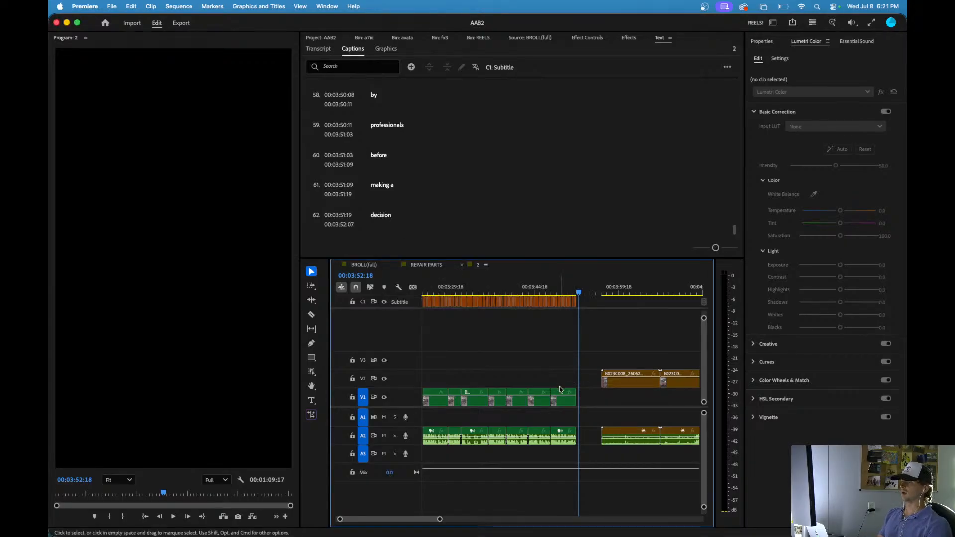
pyautogui.press('-')
pyautogui.press('=')
pyautogui.press('=')
pyautogui.press('=')
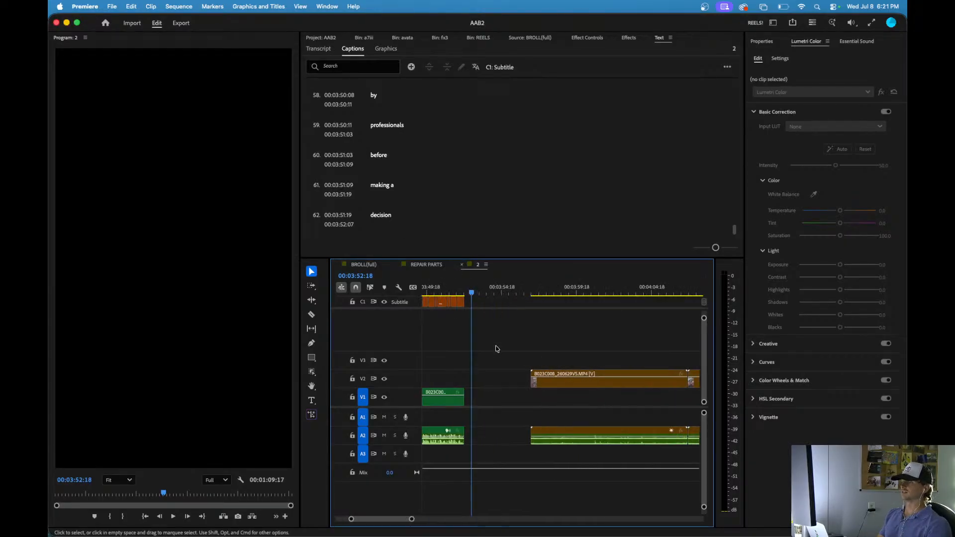
pyautogui.press('-')
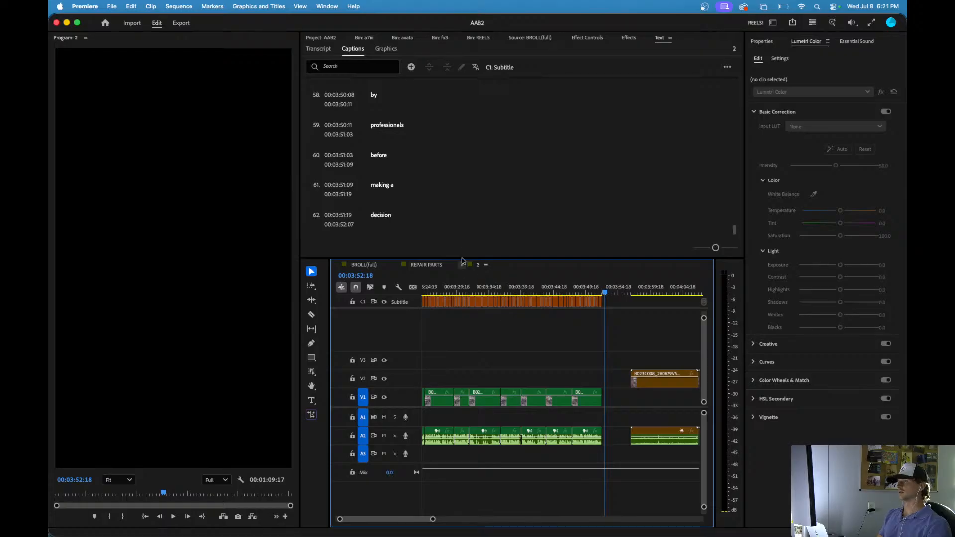
pyautogui.press('Home')
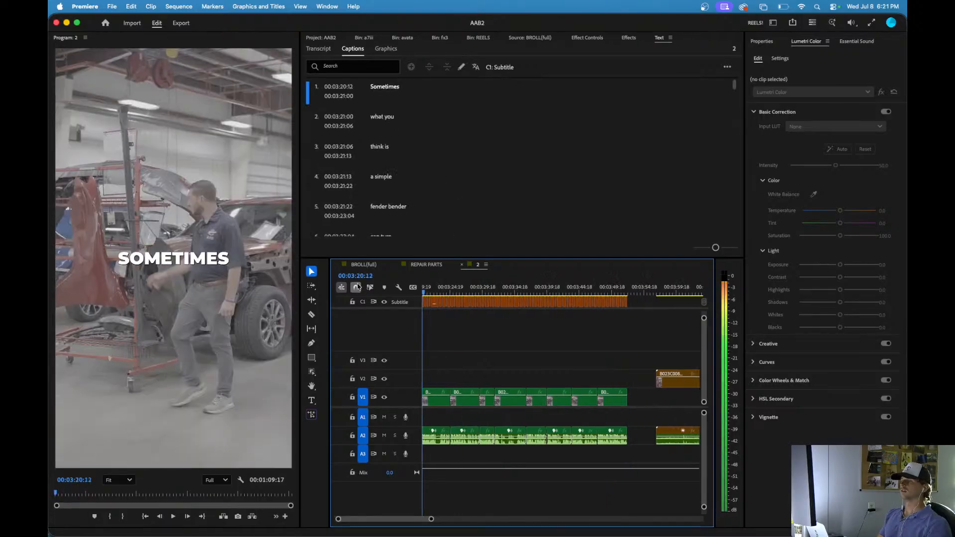
# - Rename sequence 2 in the REELS bin as "FENDER BENDER"
pyautogui.click(331, 38)
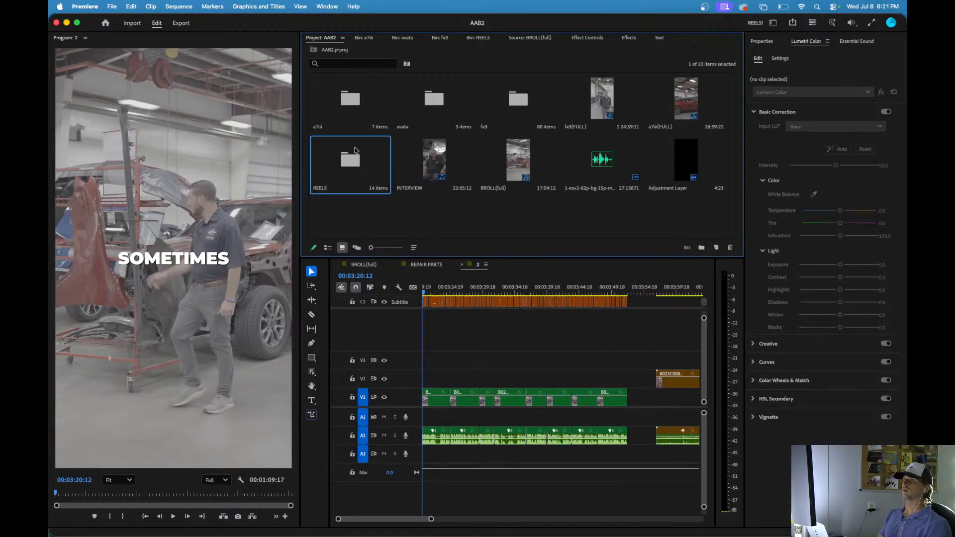
pyautogui.doubleClick(355, 150)
pyautogui.click(401, 121)
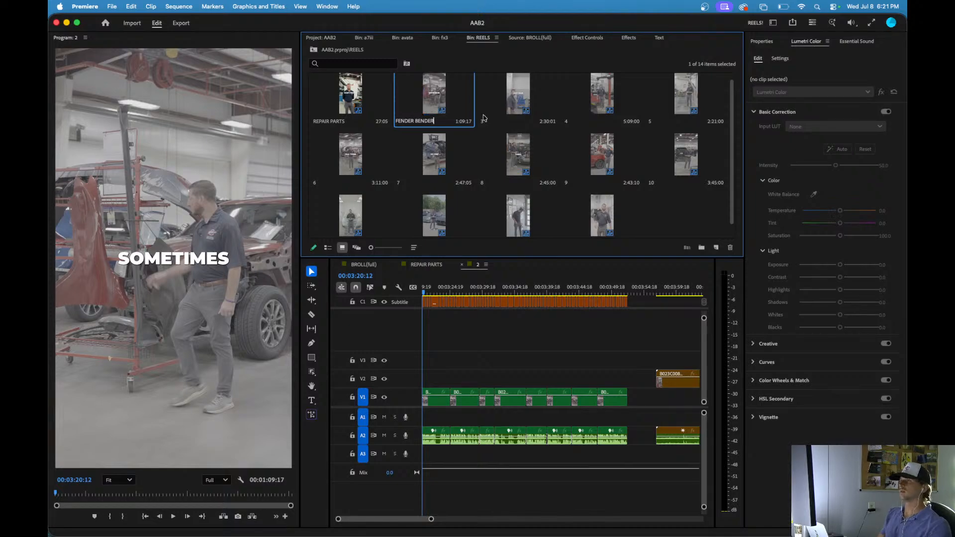
# - Open sequence 3, listen to its opening, and ripple-trim the start of the first clip up to the "So what we did" line
pyautogui.doubleClick(517, 91)
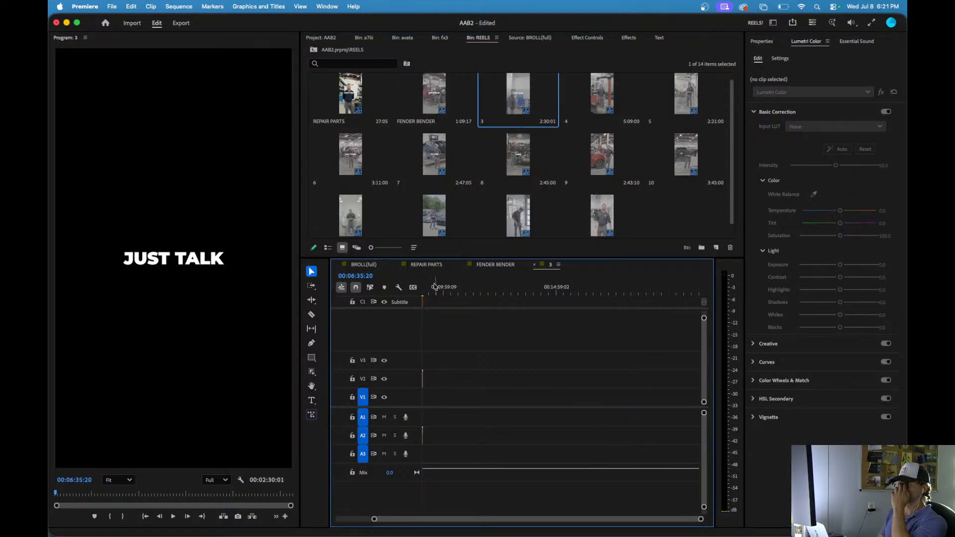
pyautogui.press('space')
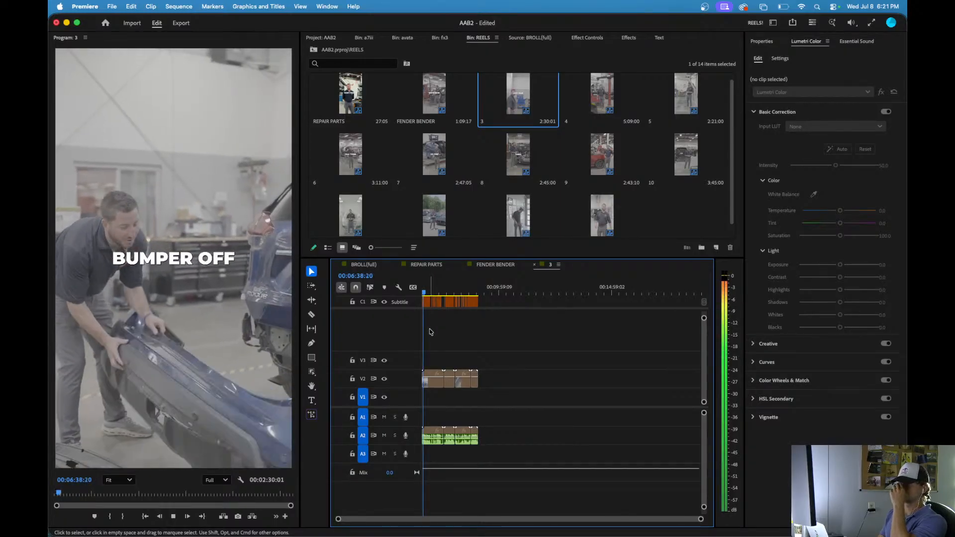
pyautogui.press('=')
pyautogui.moveTo(430, 293); pyautogui.dragTo(413, 302)
pyautogui.press('space')
pyautogui.press('=')
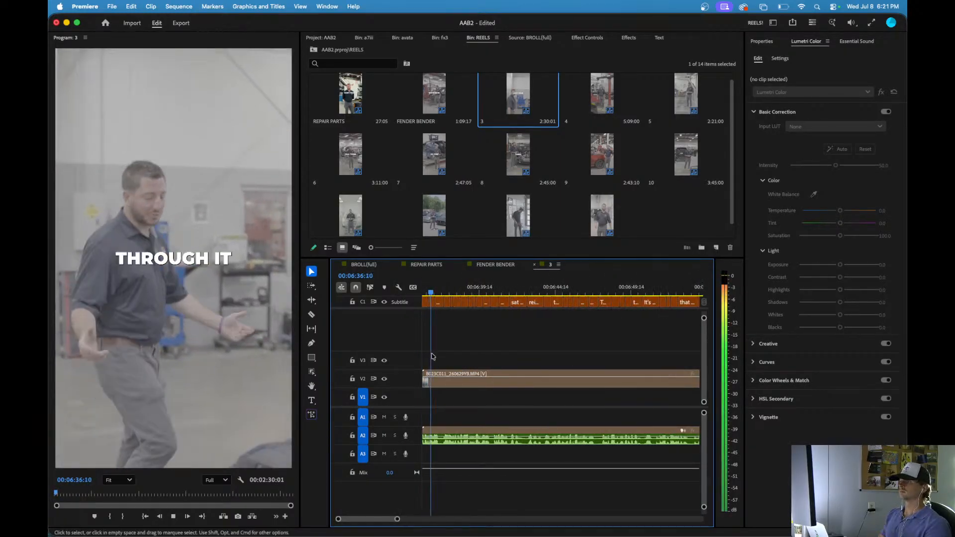
pyautogui.press('=')
pyautogui.press('space')
pyautogui.press('q')
pyautogui.press('space')
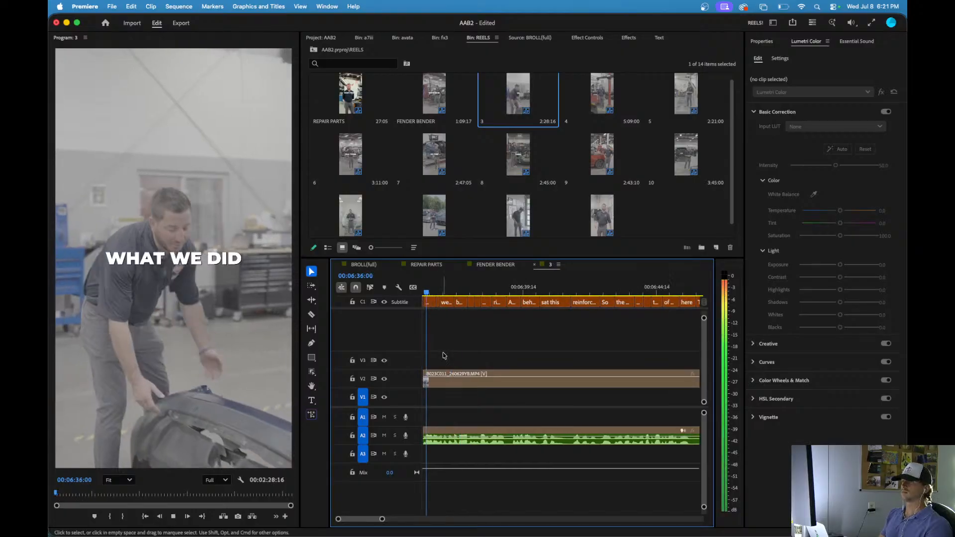
# - Remove the one-frame gap and leftover caption before the first clip of sequence 3, closing up the timeline
pyautogui.press('=')
pyautogui.press('=')
pyautogui.press('=')
pyautogui.press('space')
pyautogui.hscroll(-3, 445, 348)
pyautogui.scroll(3, 444, 348)
pyautogui.hscroll(-1, 444, 348)
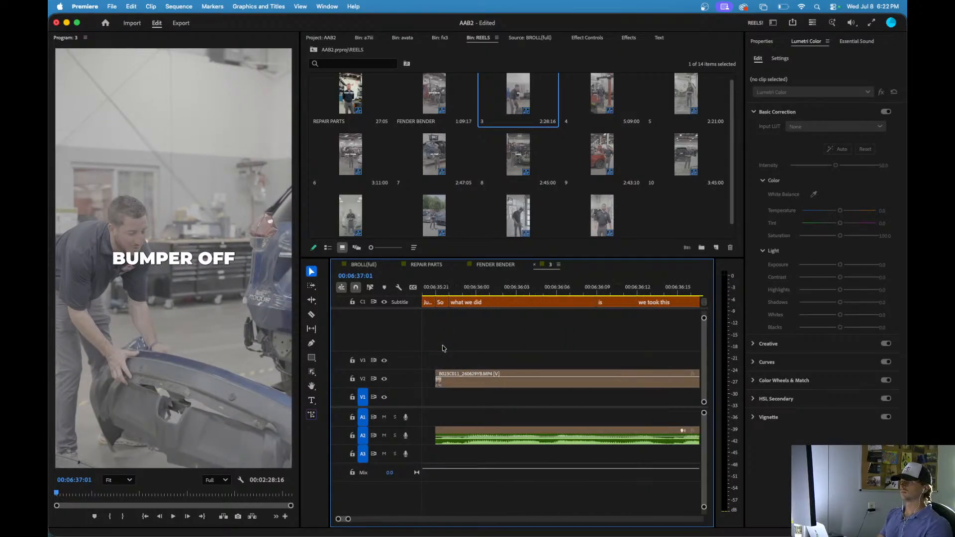
pyautogui.click(434, 294)
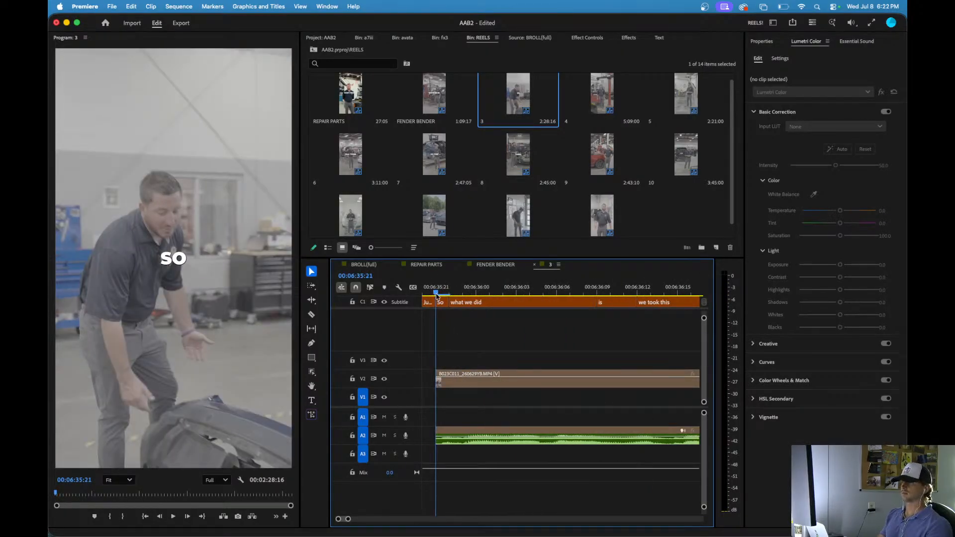
pyautogui.hotkey('shift', 'Delete')
# - Replay the opening of sequence 3 and ripple-trim the "So" caption off its start at 00:06:35:21
pyautogui.click(424, 289)
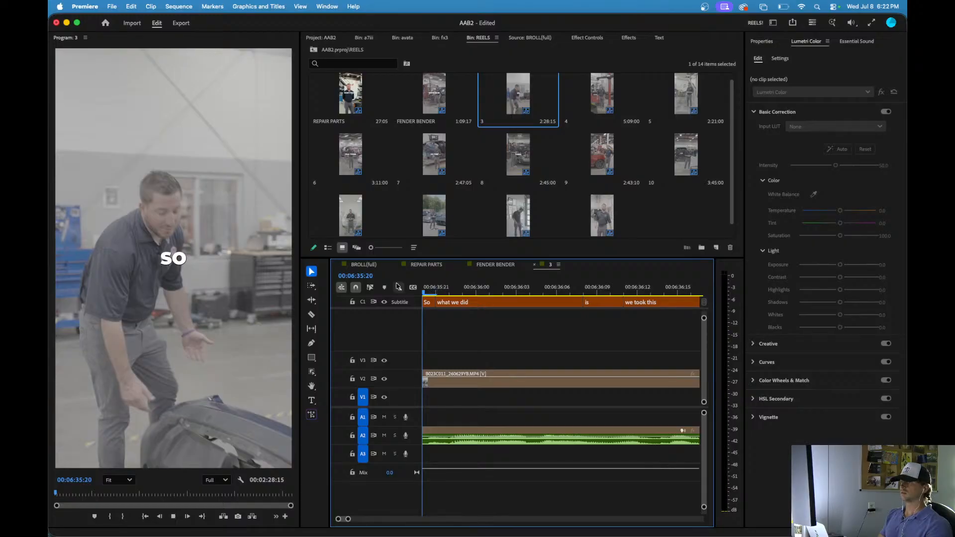
pyautogui.press('space')
pyautogui.click(432, 286)
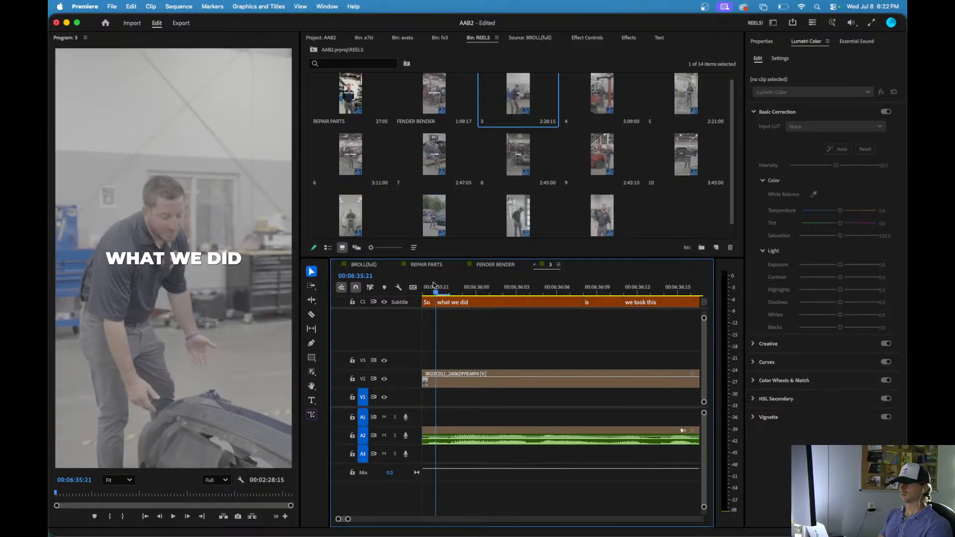
pyautogui.press('q')
# - Play the first take of sequence 3 from its start and check the captions up to "is going"
pyautogui.press('space')
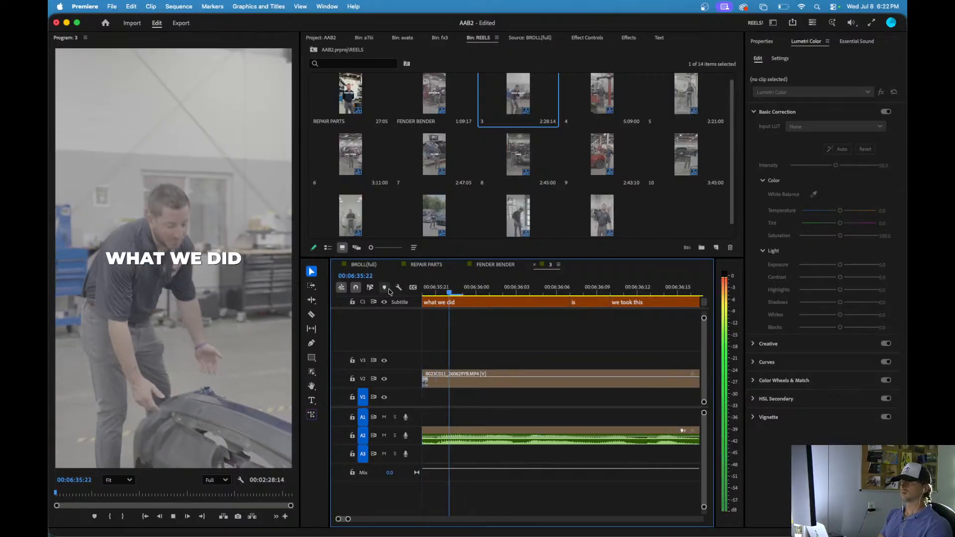
pyautogui.press('-')
pyautogui.press('-')
pyautogui.press('-')
pyautogui.press('-')
pyautogui.press('-')
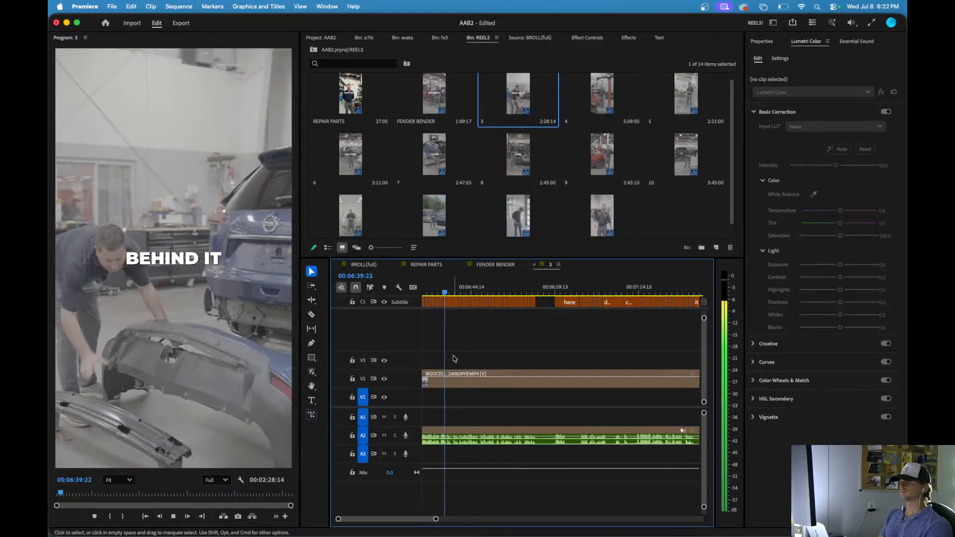
pyautogui.press('=')
pyautogui.press('=')
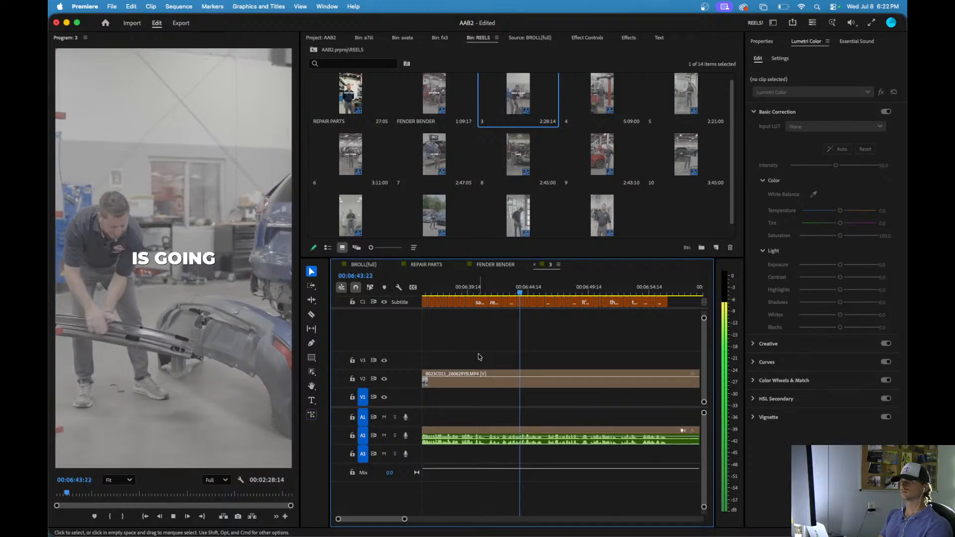
# - Return to the caption "the reinforcement" near 00:06:43:10 and put its text on a single line
pyautogui.press('=')
pyautogui.click(497, 294)
pyautogui.moveTo(497, 294)
pyautogui.mouseDown()
pyautogui.moveTo(514, 287)
pyautogui.moveTo(479, 291)
pyautogui.mouseUp()
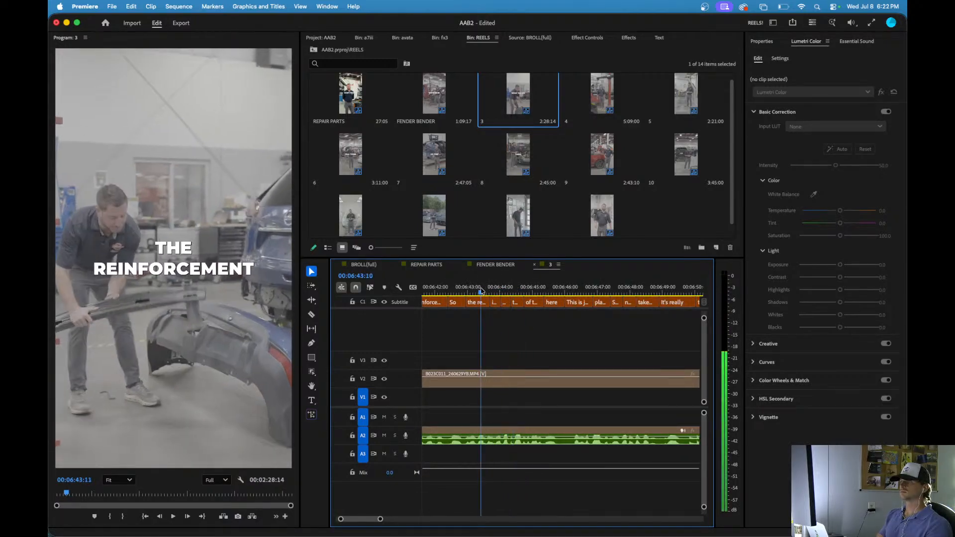
pyautogui.click(761, 42)
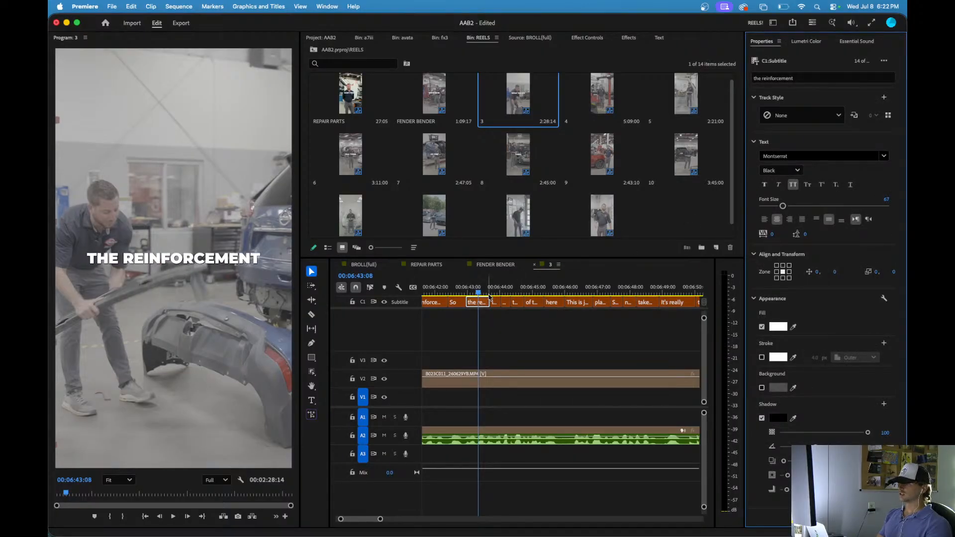
# - Replay from just before "the reinforcement" and check speech and captions through the pause after the first take
pyautogui.click(448, 290)
pyautogui.press('space')
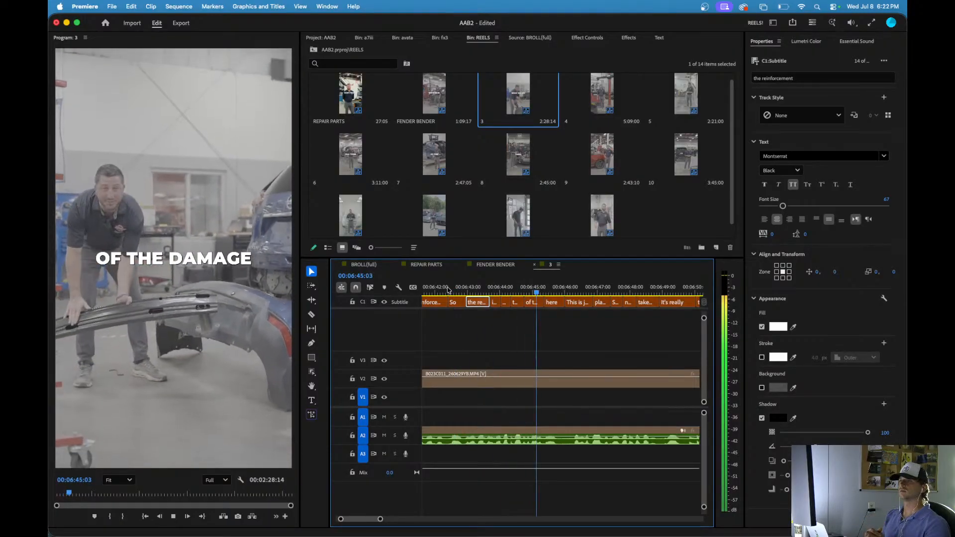
pyautogui.hscroll(2, 486, 328)
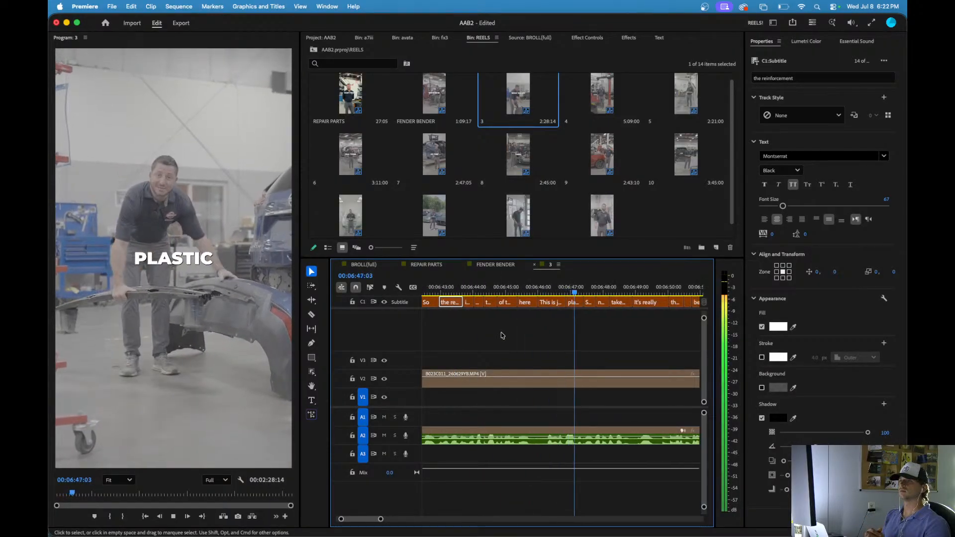
pyautogui.click(502, 335)
pyautogui.scroll(-3, 502, 335)
pyautogui.hscroll(2, 502, 336)
pyautogui.scroll(-2, 502, 336)
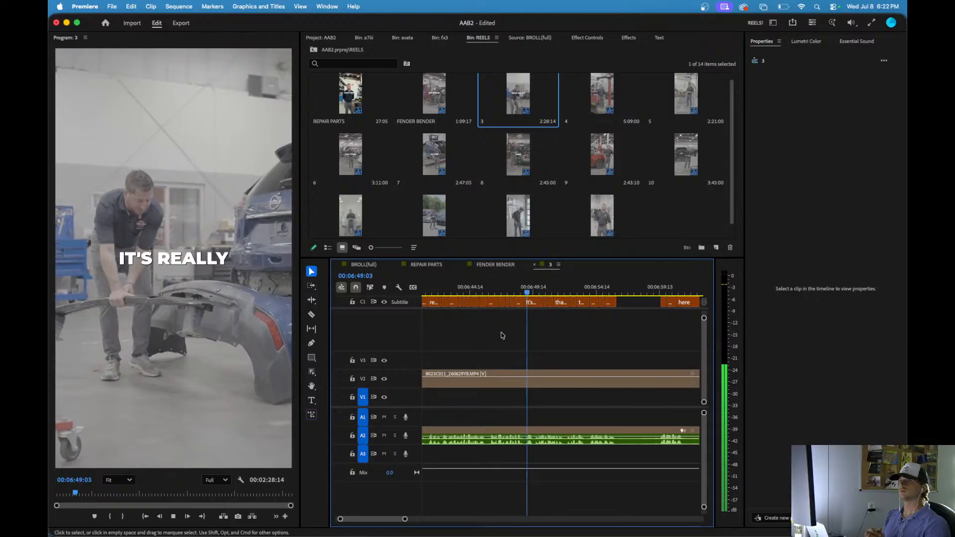
pyautogui.hscroll(2, 502, 335)
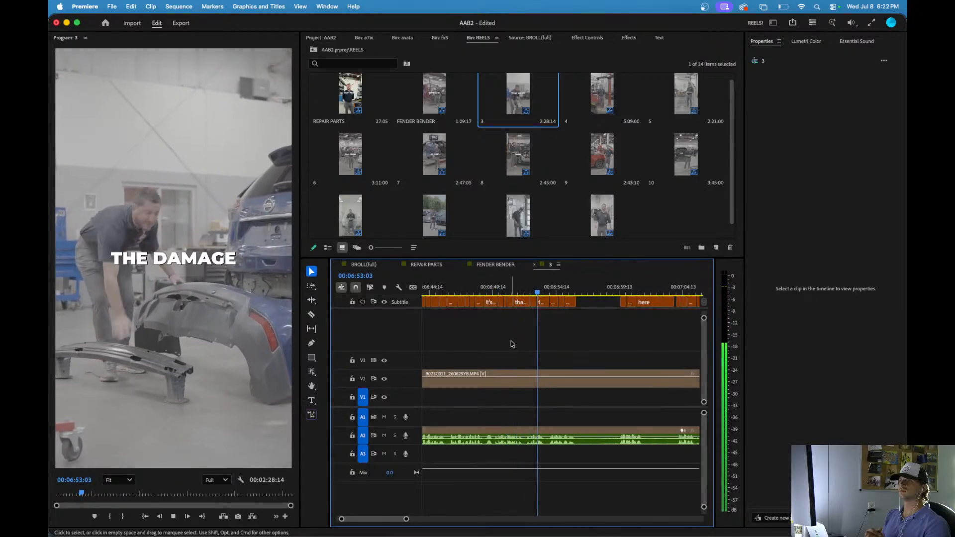
pyautogui.hscroll(2, 512, 344)
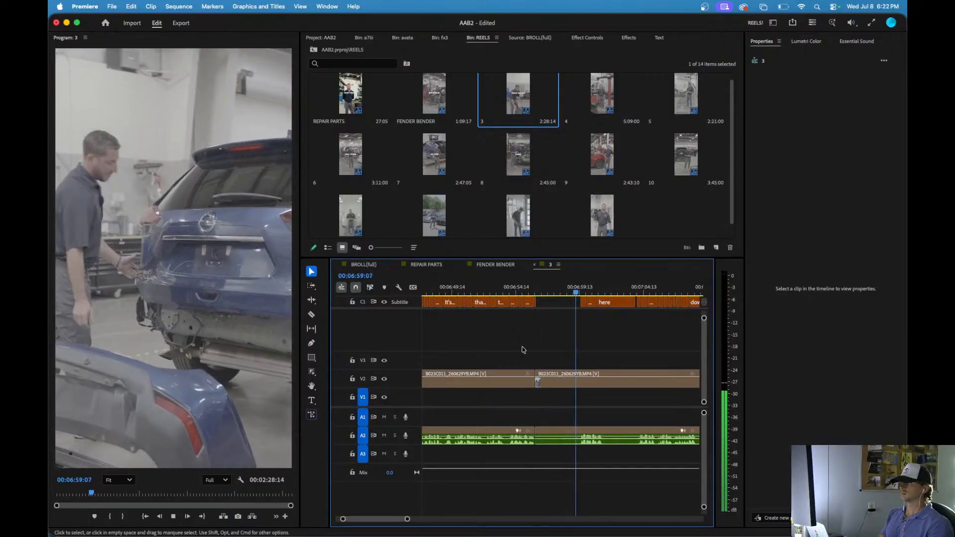
# - Ripple-trim the pause before "body panel", then split after that line and ripple-trim the next clip up to "So" at 00:06:57:22
pyautogui.press('Up')
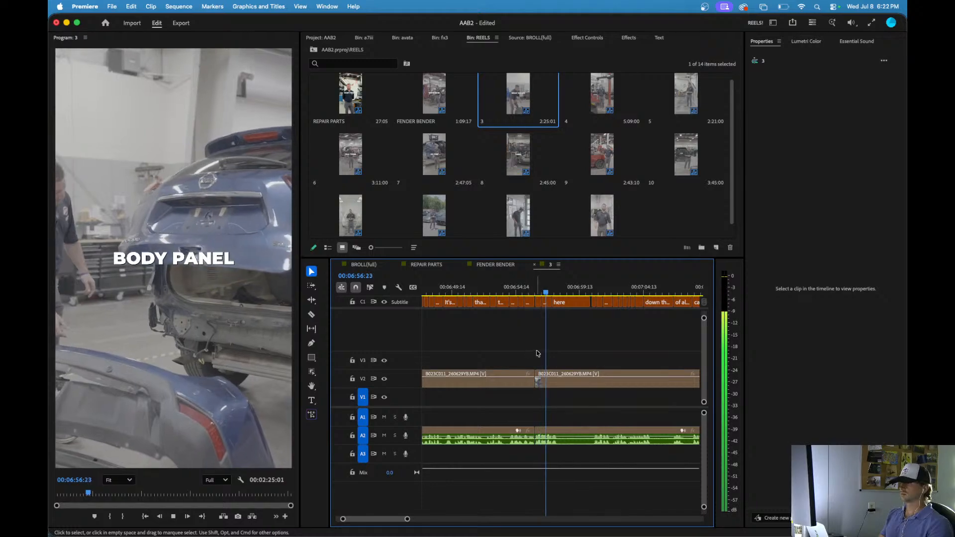
pyautogui.press('super+k')
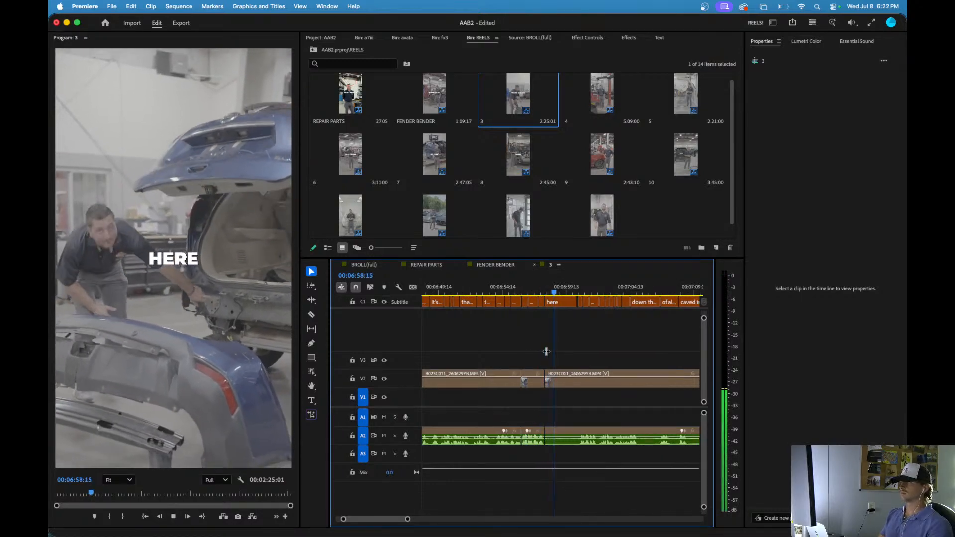
pyautogui.press('q')
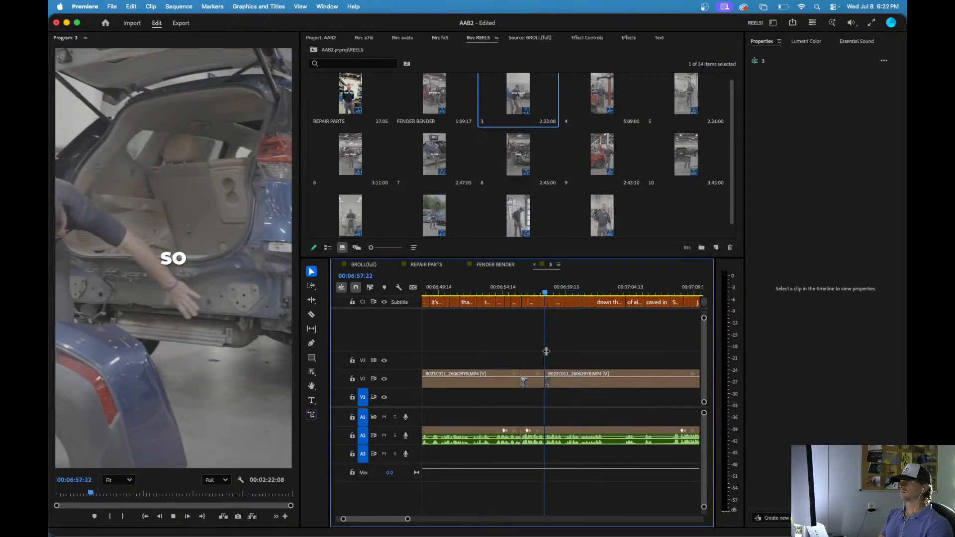
# - Split the take at 00:07:02:10 before "down there" and ripple-trim the following clip up to "of all this"
pyautogui.press('space')
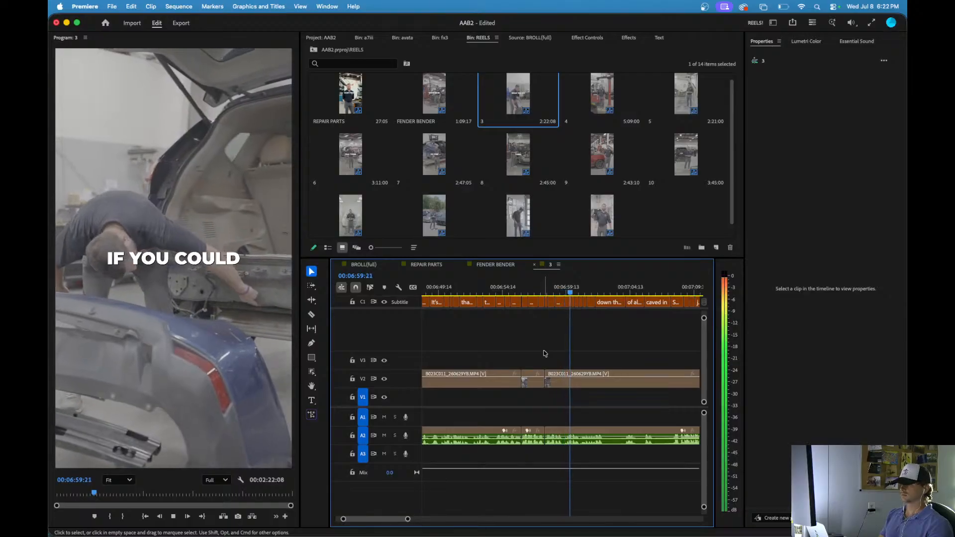
pyautogui.press('space')
pyautogui.press('super+k')
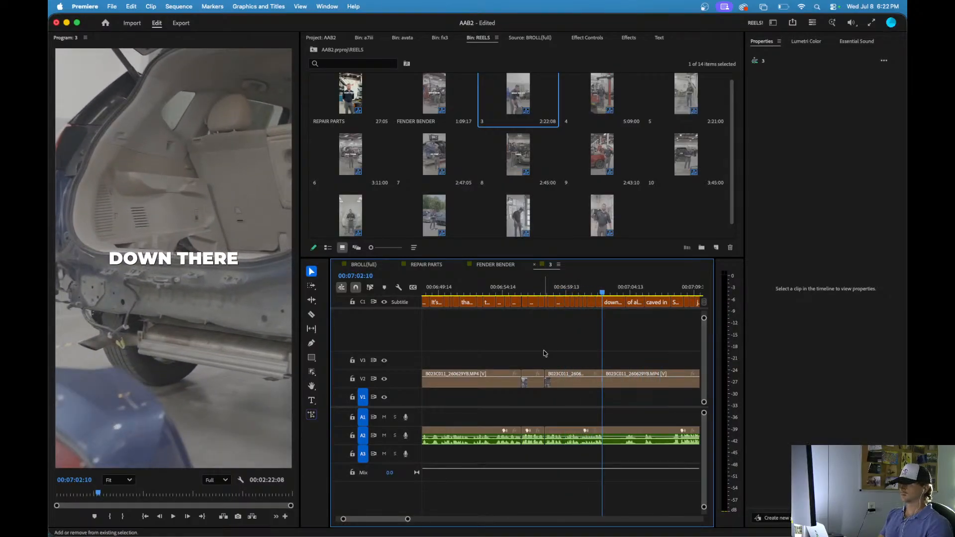
pyautogui.press('space')
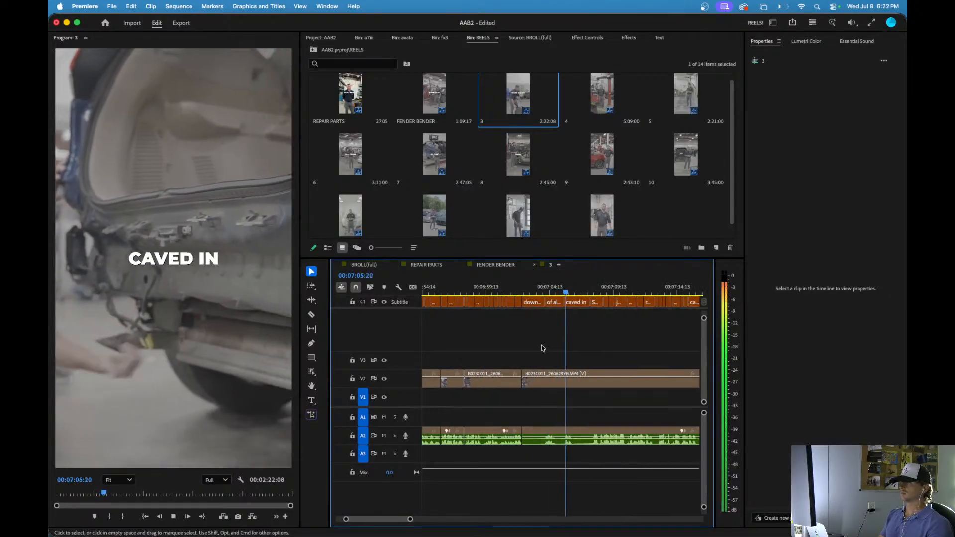
pyautogui.press('space')
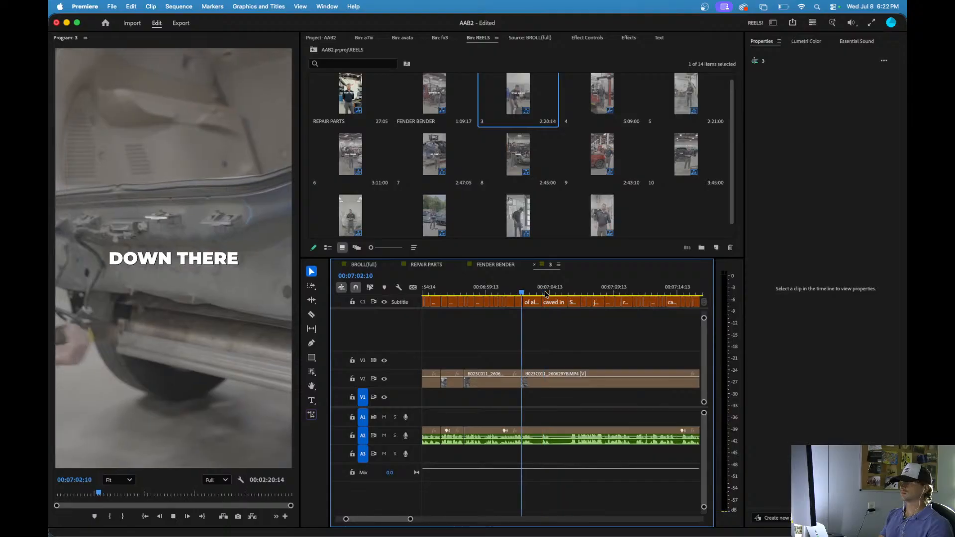
pyautogui.press('space')
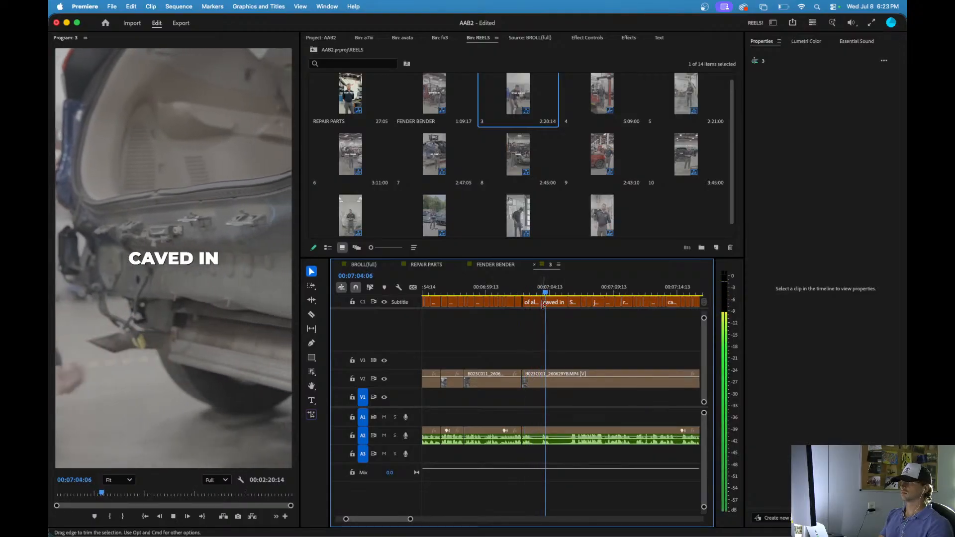
# - Ripple-trim the start of the "of all this" clip by two more frames at 00:07:02:12
pyautogui.scroll(2, 541, 297)
pyautogui.press('space')
pyautogui.scroll(4, 500, 319)
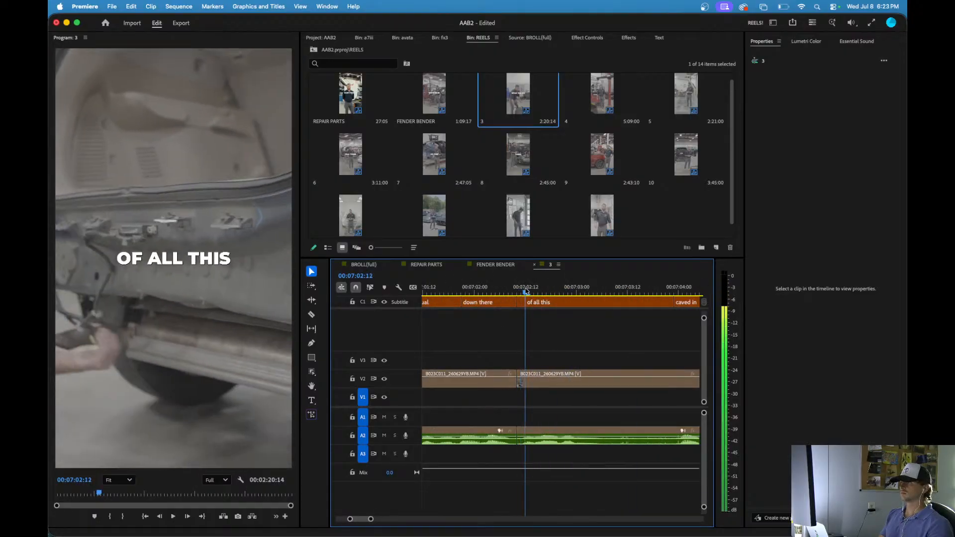
pyautogui.press('space')
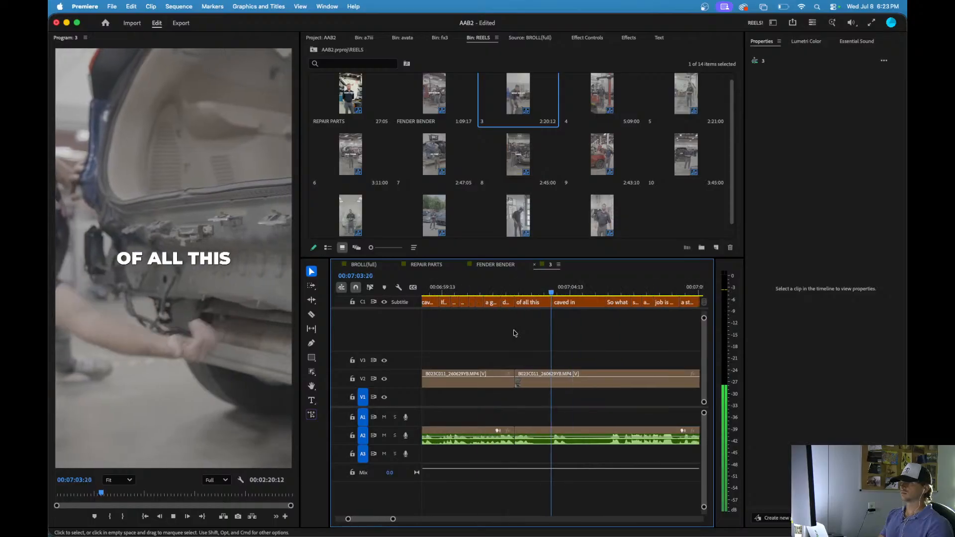
# - Split the clip within the "caved in" caption and ripple-trim the following part up to "So what"
pyautogui.scroll(-2, 514, 333)
pyautogui.press('space')
pyautogui.press('space')
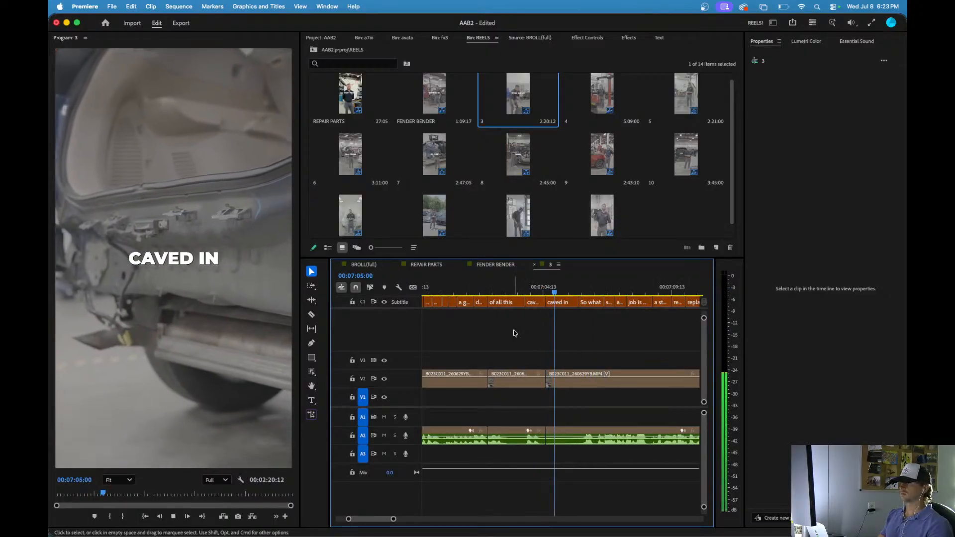
pyautogui.press('q')
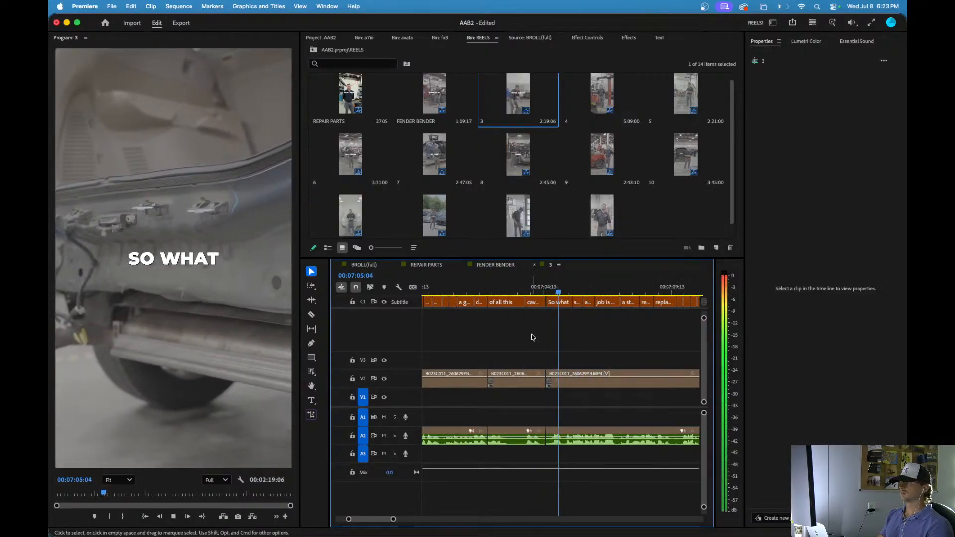
# - Ripple-trim one more frame off the start of the "So what" clip at 00:07:04:17 and play on
pyautogui.scroll(2, 523, 303)
pyautogui.click(525, 290)
pyautogui.moveTo(525, 290); pyautogui.dragTo(537, 292)
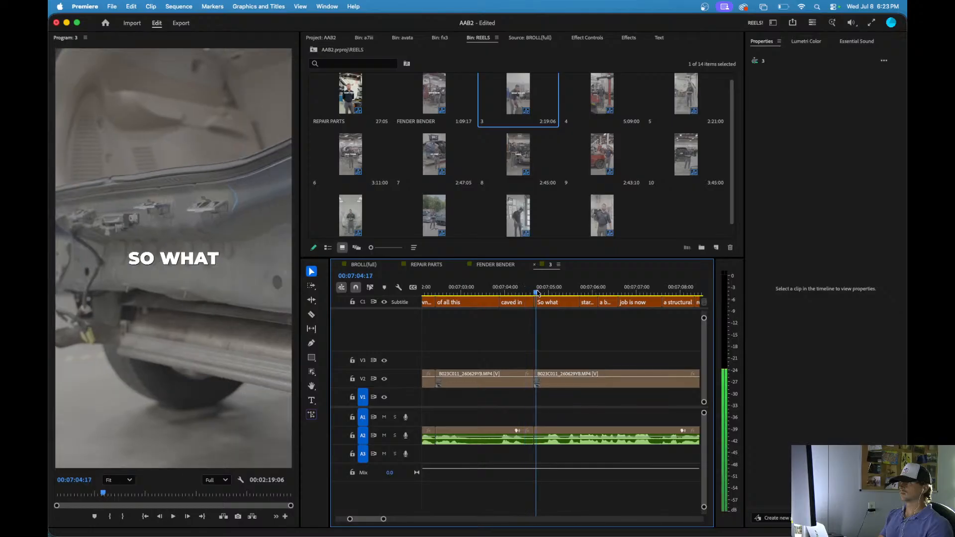
pyautogui.press('space')
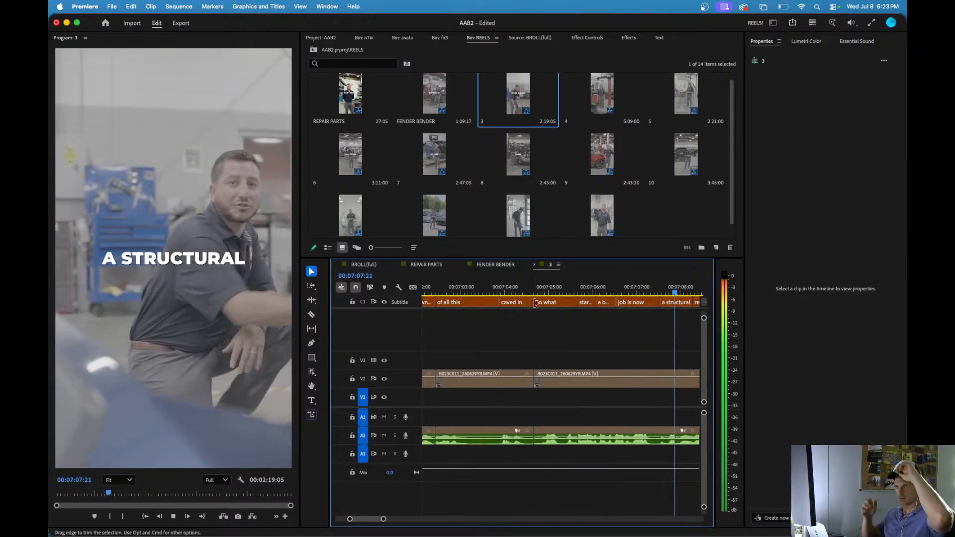
# - Listen through the structural rear replacement line and split the take at 00:07:15:05, during the "it" caption
pyautogui.scroll(-3, 535, 318)
pyautogui.scroll(2, 523, 345)
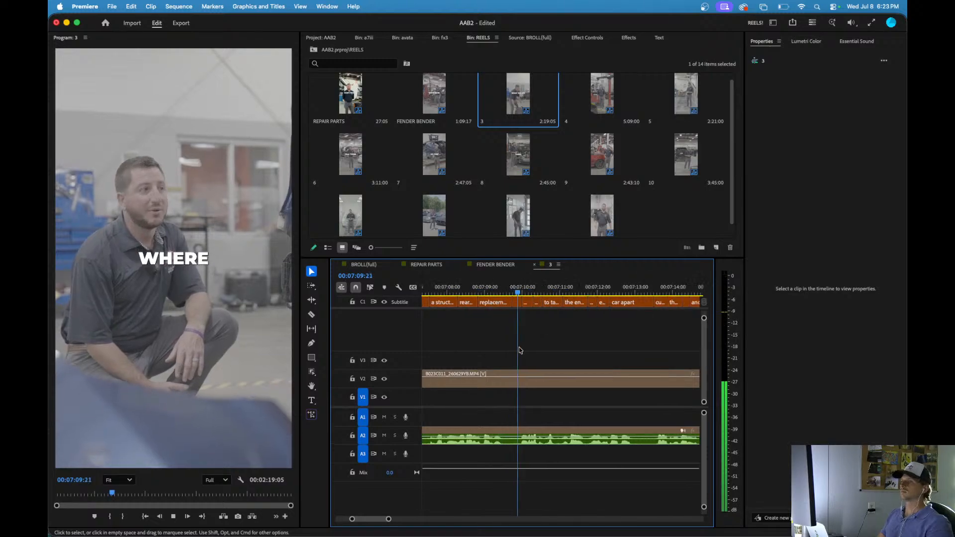
pyautogui.scroll(-4, 522, 351)
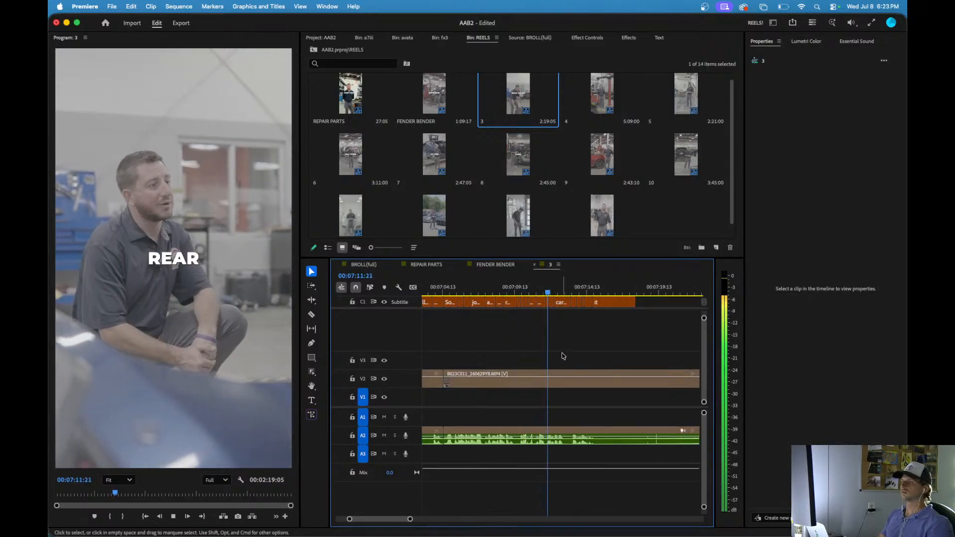
pyautogui.hscroll(3, 563, 353)
pyautogui.scroll(-2, 557, 354)
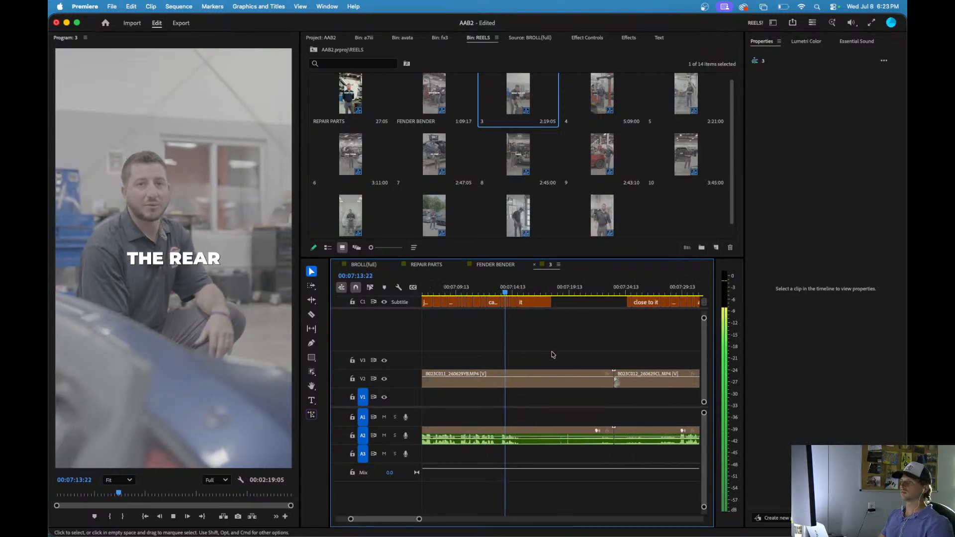
pyautogui.press('space')
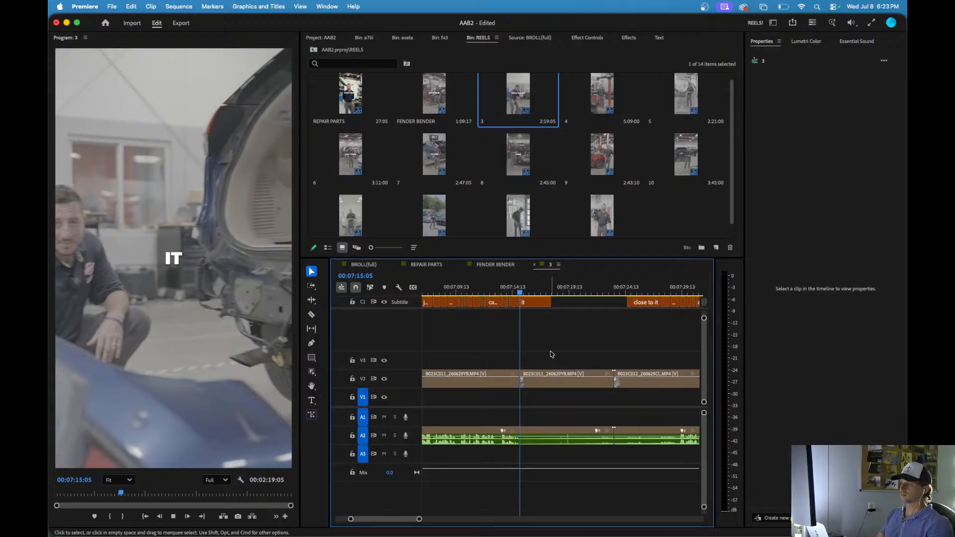
# - Check the footage after the split and ripple-delete the leftover piece between 00:07:15:05 and the B023C012 clip
pyautogui.scroll(-2, 551, 354)
pyautogui.click(607, 292)
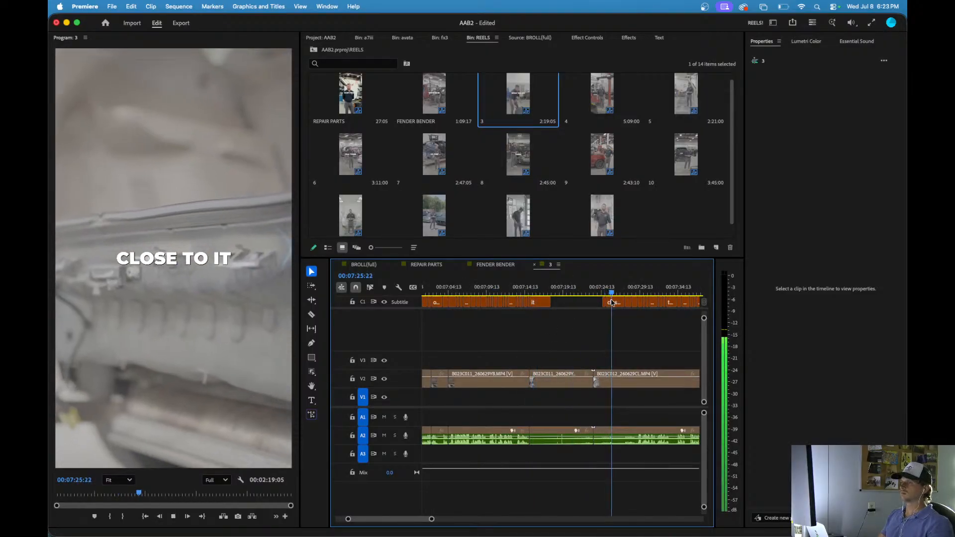
pyautogui.scroll(-2, 569, 394)
pyautogui.press('space')
pyautogui.moveTo(549, 453); pyautogui.dragTo(590, 296)
pyautogui.hotkey('alt', 'BackSpace')
pyautogui.scroll(-2, 597, 362)
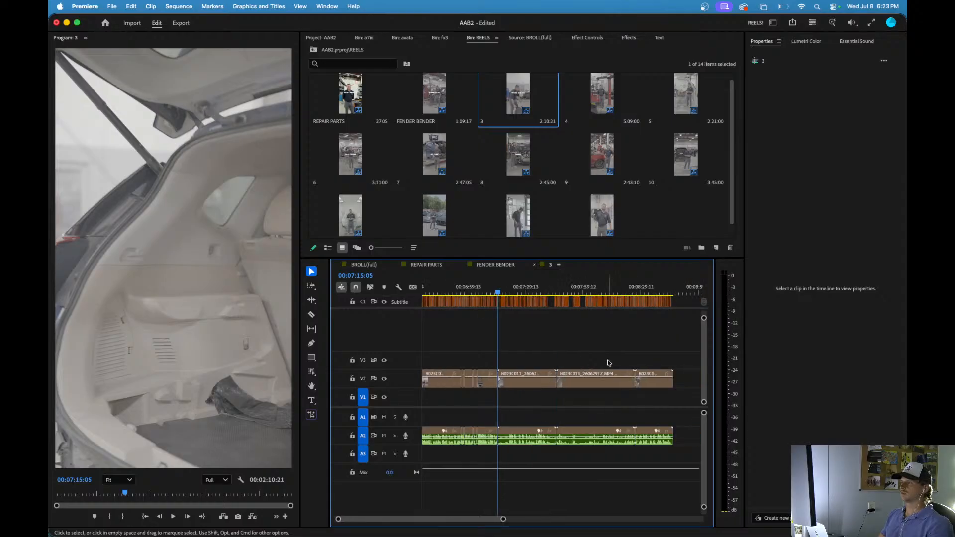
# - Listen to part of the last clip of sequence 3, around 00:08:35
pyautogui.moveTo(528, 292); pyautogui.dragTo(650, 284)
pyautogui.press('space')
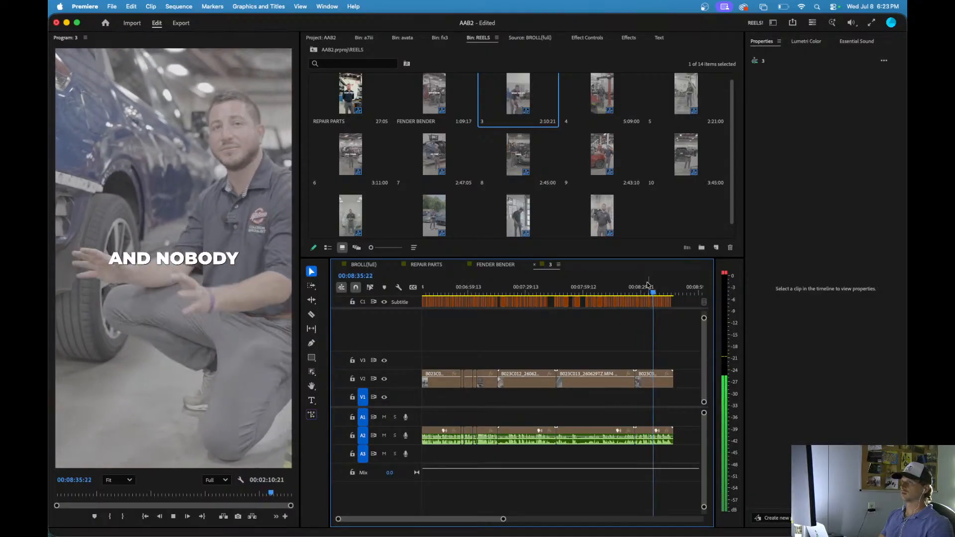
pyautogui.press('space')
pyautogui.press('-')
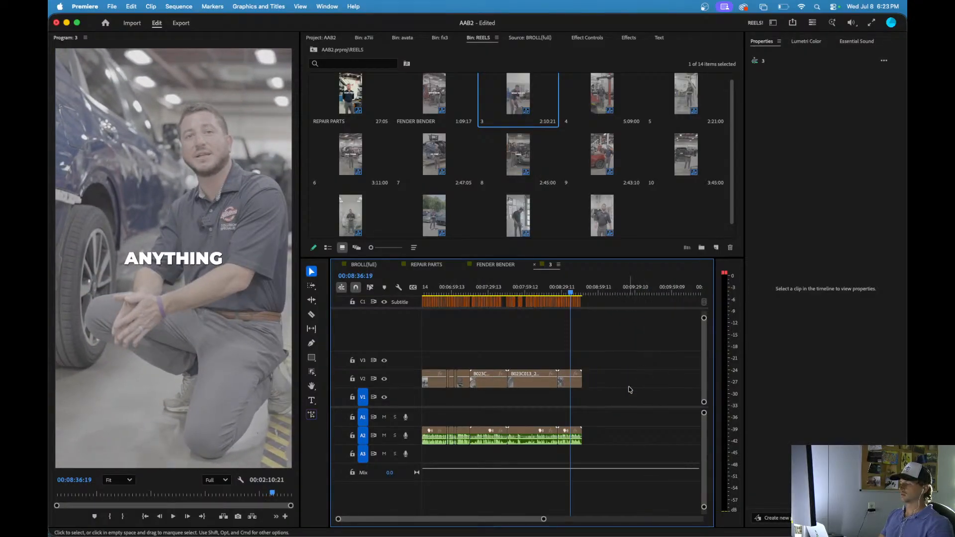
# - Give the last three clips of sequence 3 an orange label color and replay the sequence from its start
pyautogui.moveTo(620, 357); pyautogui.dragTo(496, 385)
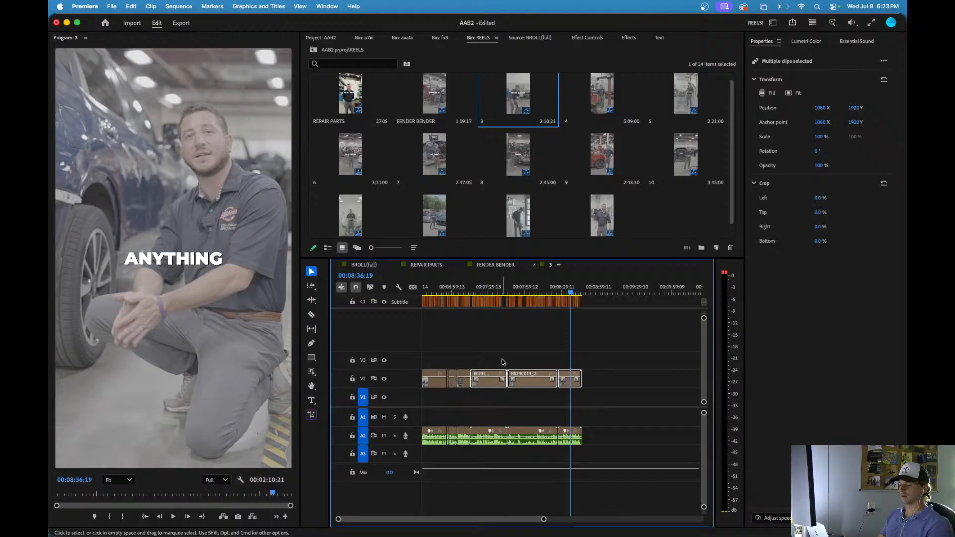
pyautogui.click(494, 358)
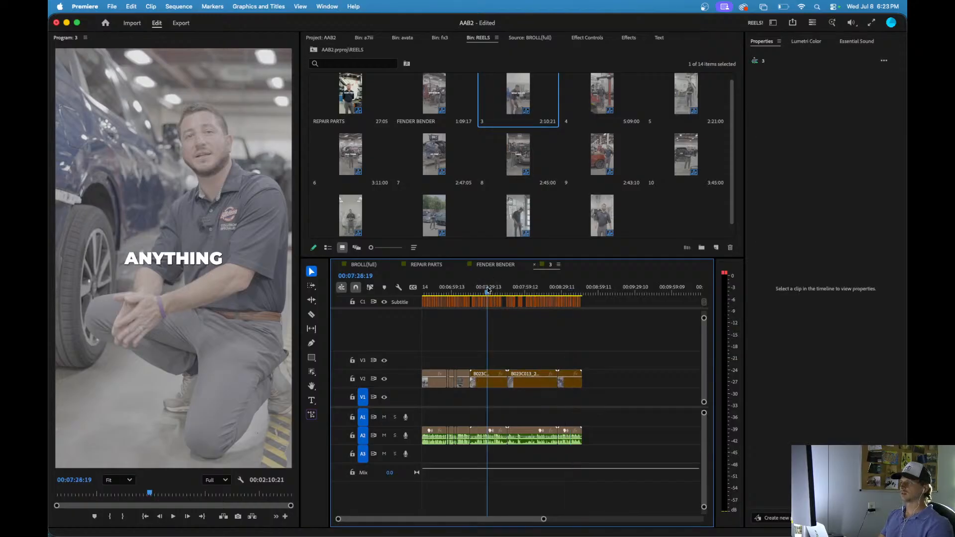
pyautogui.moveTo(487, 290); pyautogui.dragTo(409, 294)
pyautogui.press('space')
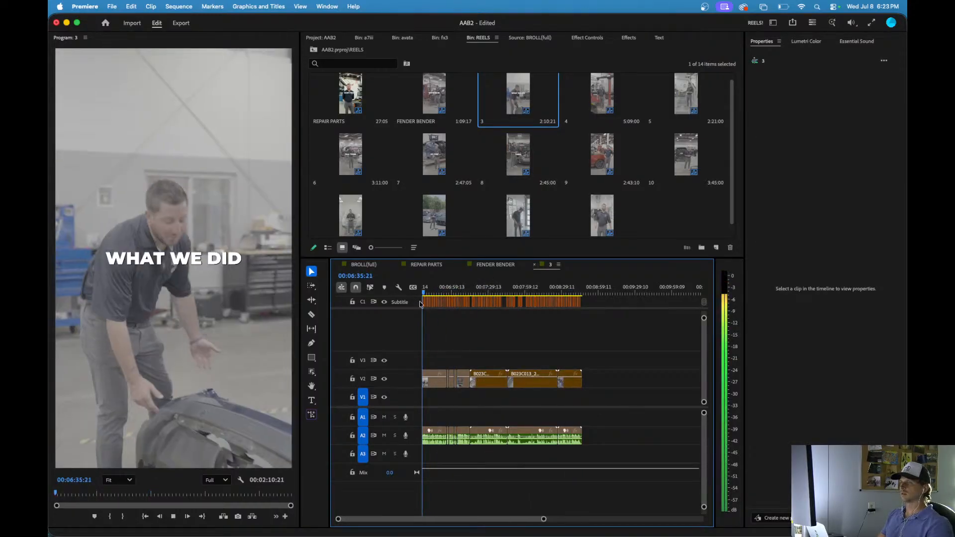
# - Play the opening of sequence 3, skimming ahead to the "cut out" caption around 00:07:13
pyautogui.press('=')
pyautogui.press('=')
pyautogui.press('=')
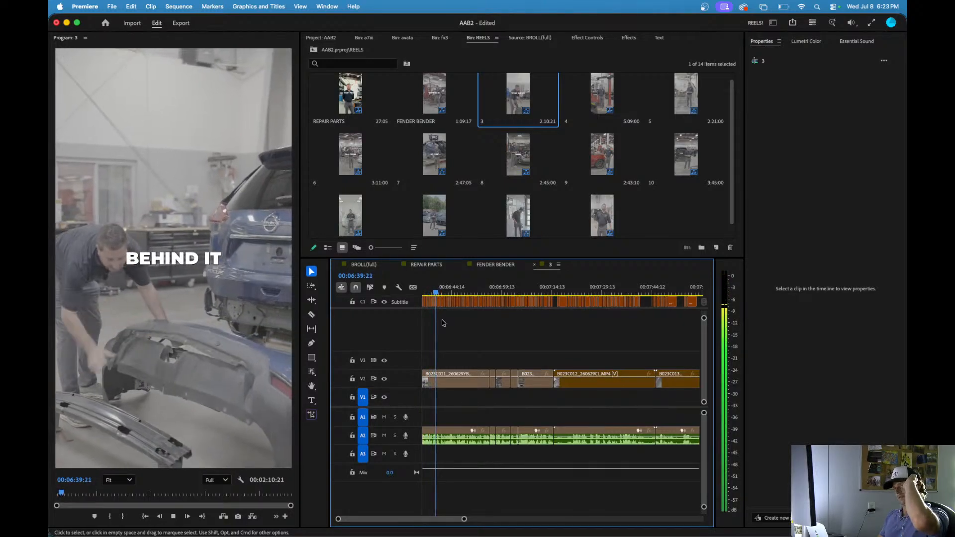
pyautogui.moveTo(478, 290); pyautogui.dragTo(550, 301)
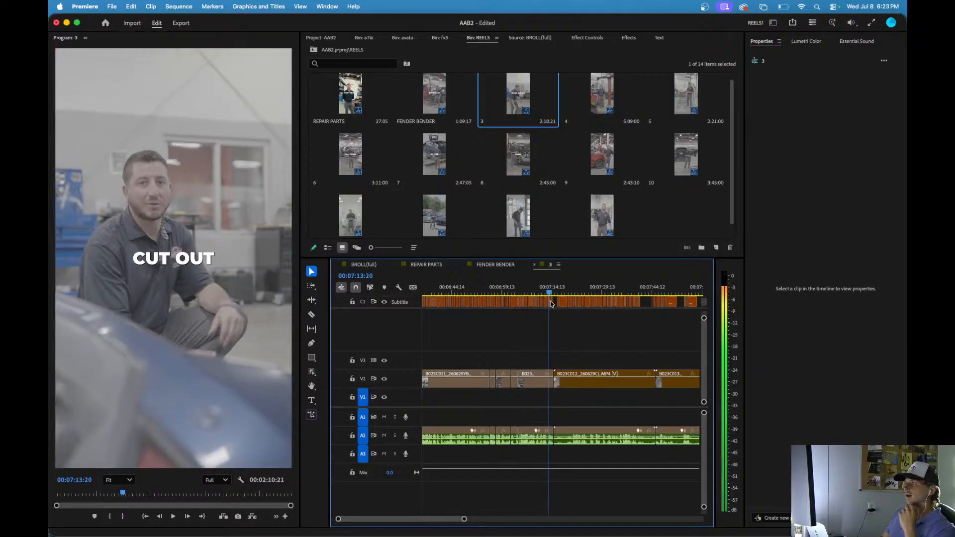
# - Open the FENDER BENDER reel, skim through its edited clips for comparison, and return to sequence 3
pyautogui.doubleClick(443, 104)
pyautogui.press('space')
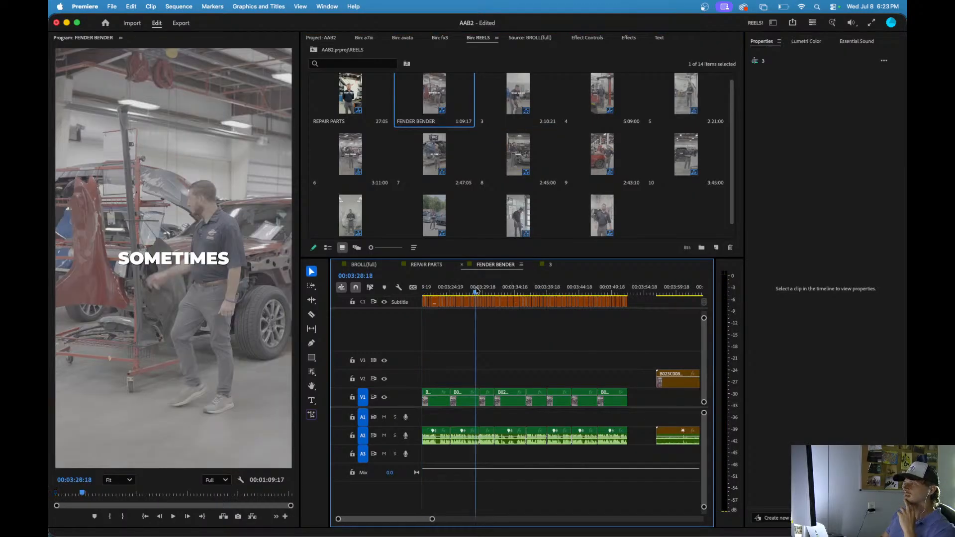
pyautogui.moveTo(431, 293); pyautogui.dragTo(608, 318)
pyautogui.press('space')
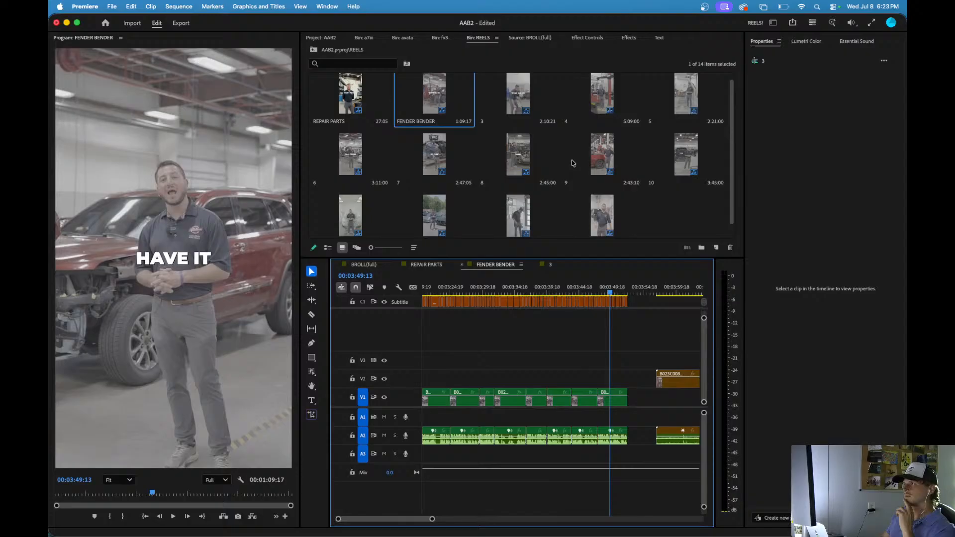
pyautogui.doubleClick(531, 98)
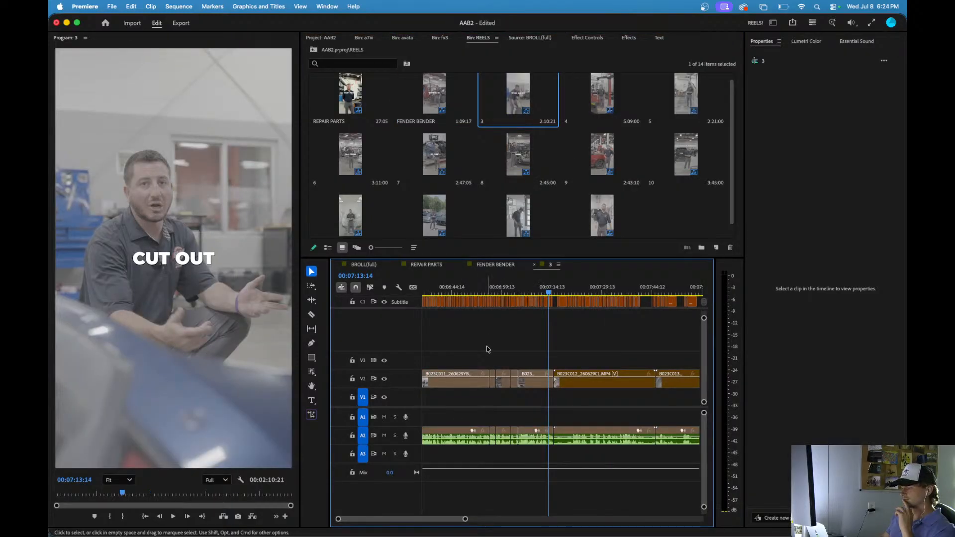
# - Replay sequence 3 from its start through the "body" caption and examine the cut into the B023C012 clip
pyautogui.press('Home')
pyautogui.press('space')
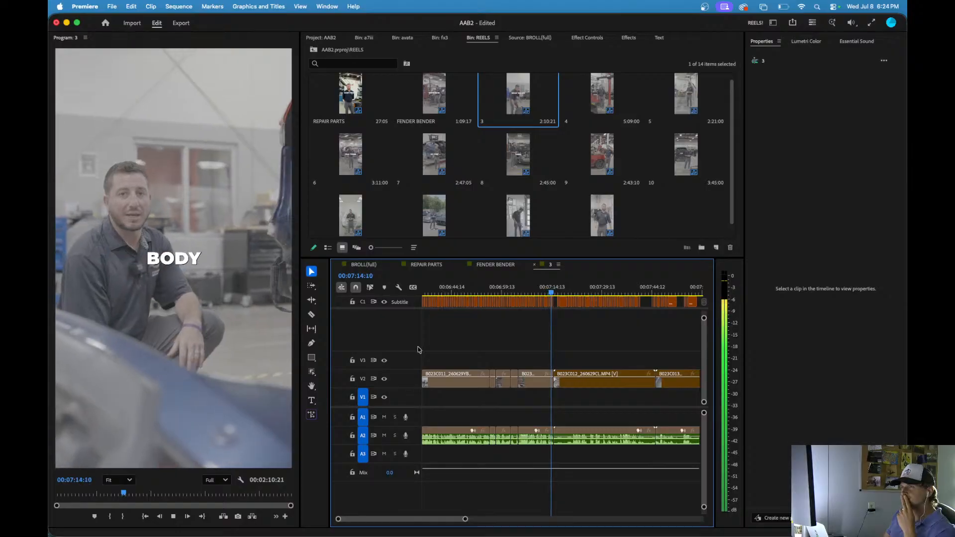
pyautogui.press('space')
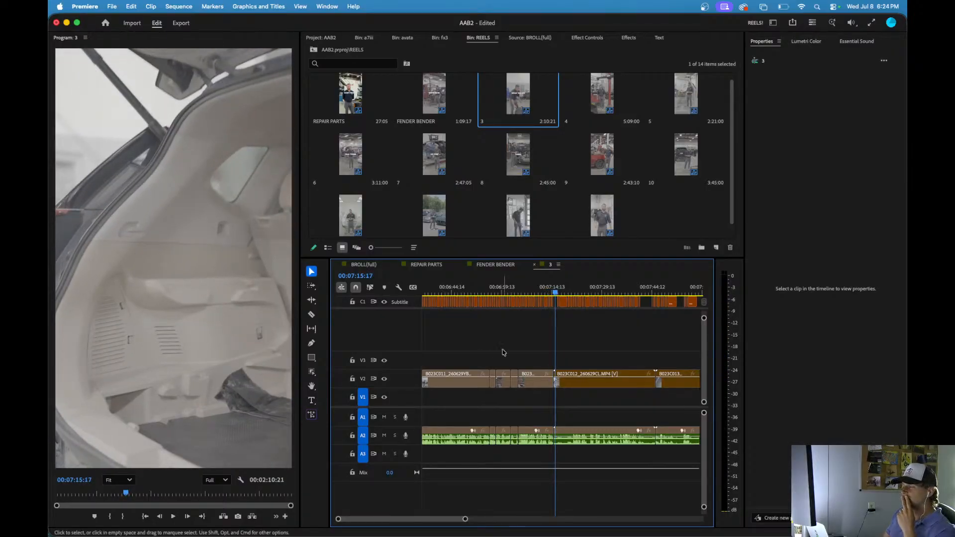
pyautogui.scroll(4, 539, 335)
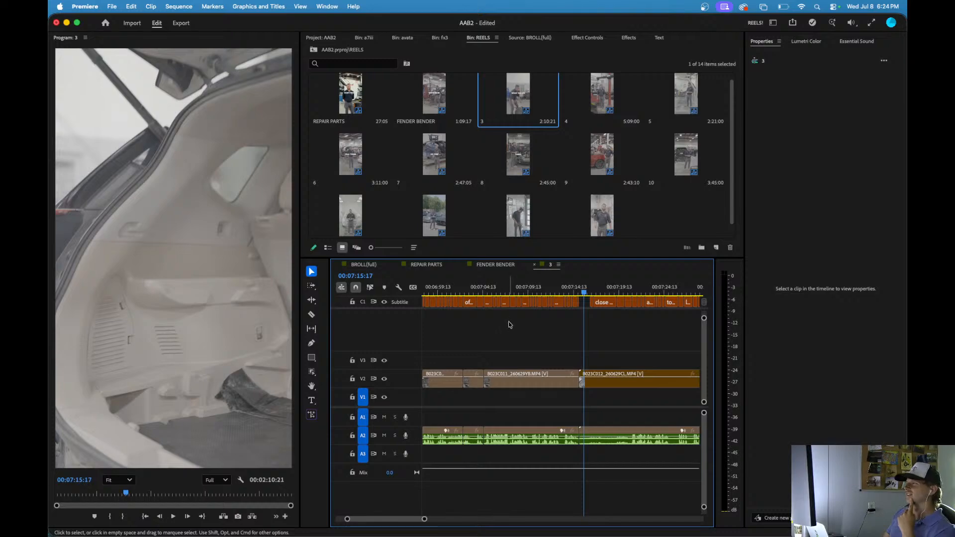
pyautogui.scroll(-4, 486, 312)
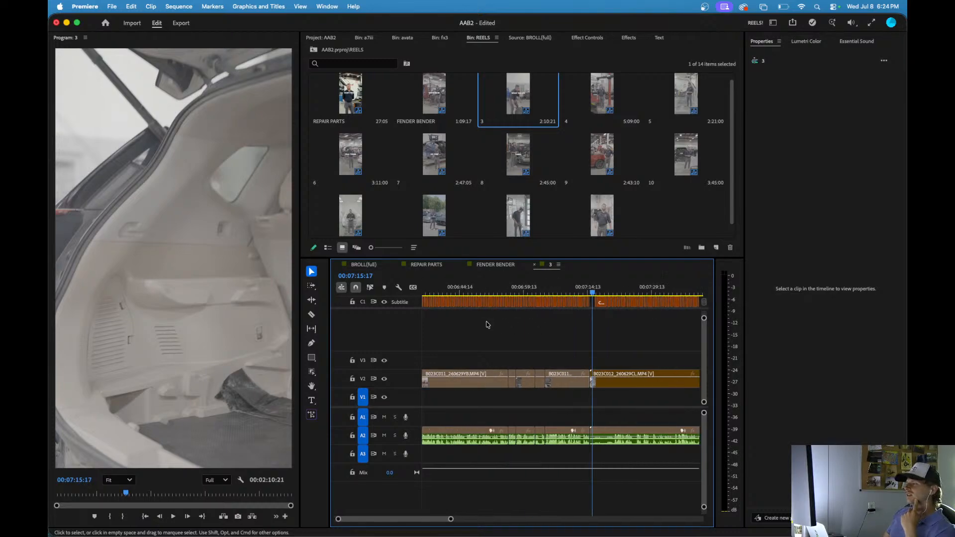
pyautogui.scroll(-3, 497, 327)
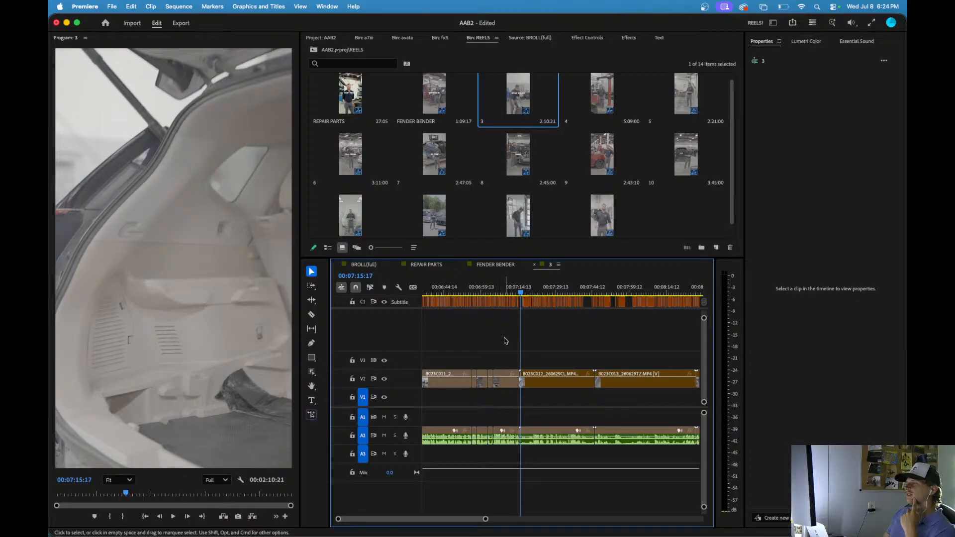
pyautogui.scroll(3, 523, 345)
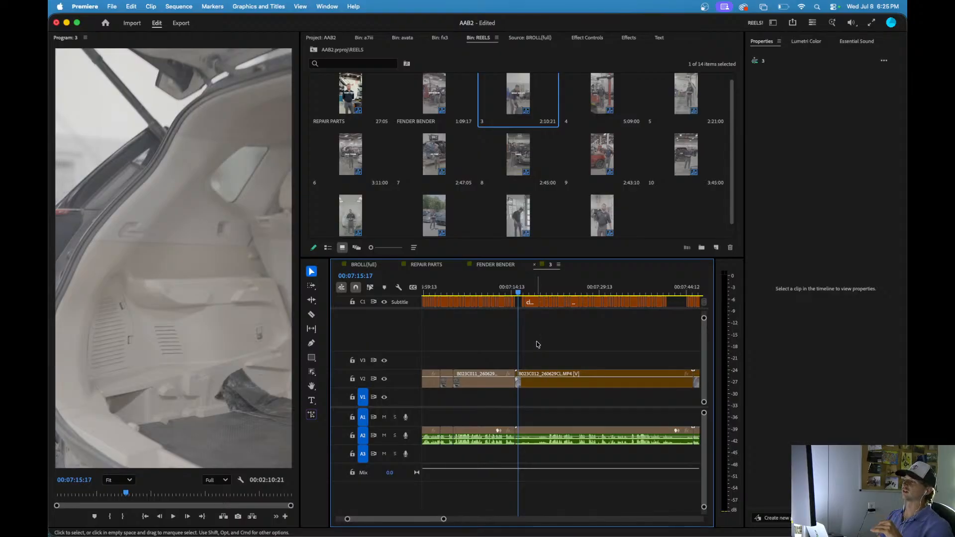
# - Listen to the B023C012 clip of sequence 3 from 00:07:15:17 through the "all caved in" line
pyautogui.press('space')
pyautogui.scroll(3, 538, 343)
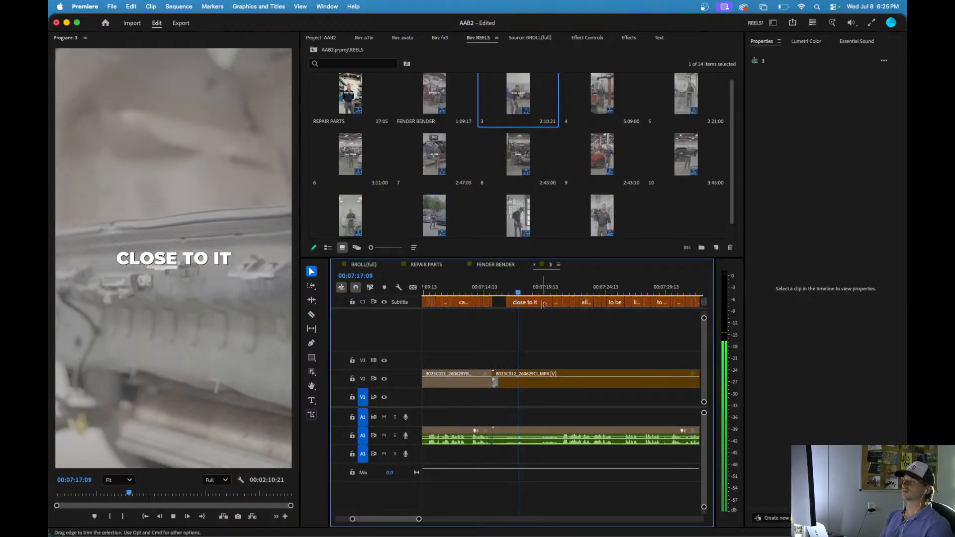
pyautogui.scroll(-3, 542, 342)
pyautogui.scroll(2, 549, 347)
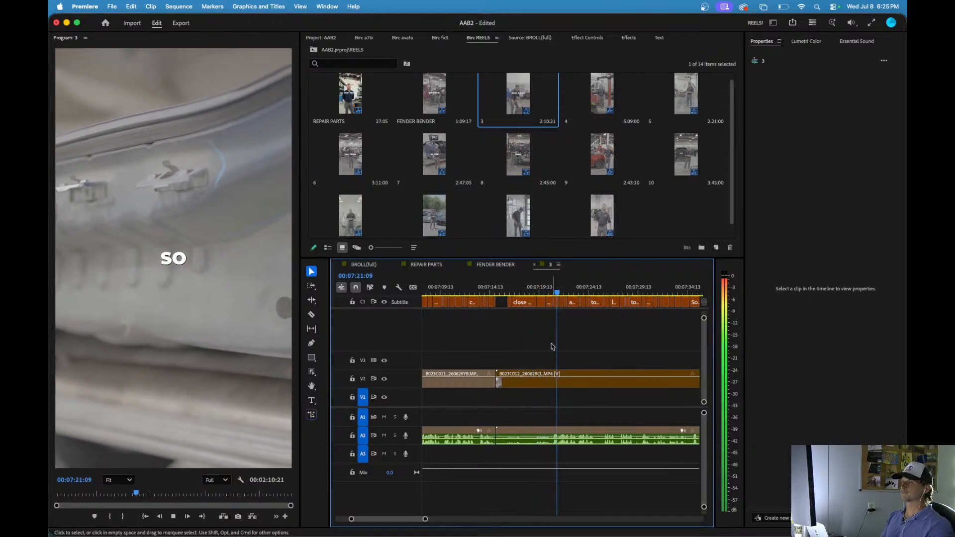
pyautogui.scroll(-3, 551, 347)
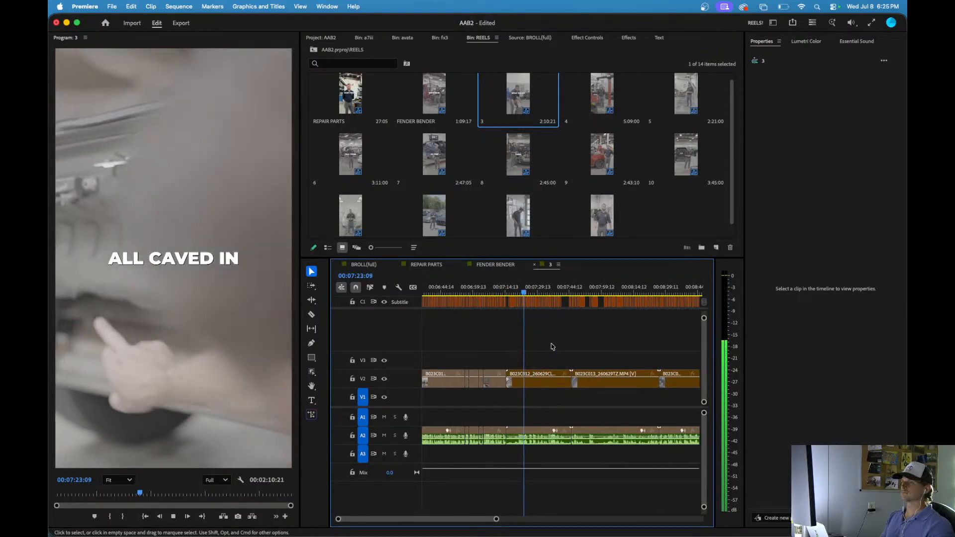
pyautogui.scroll(-2, 551, 347)
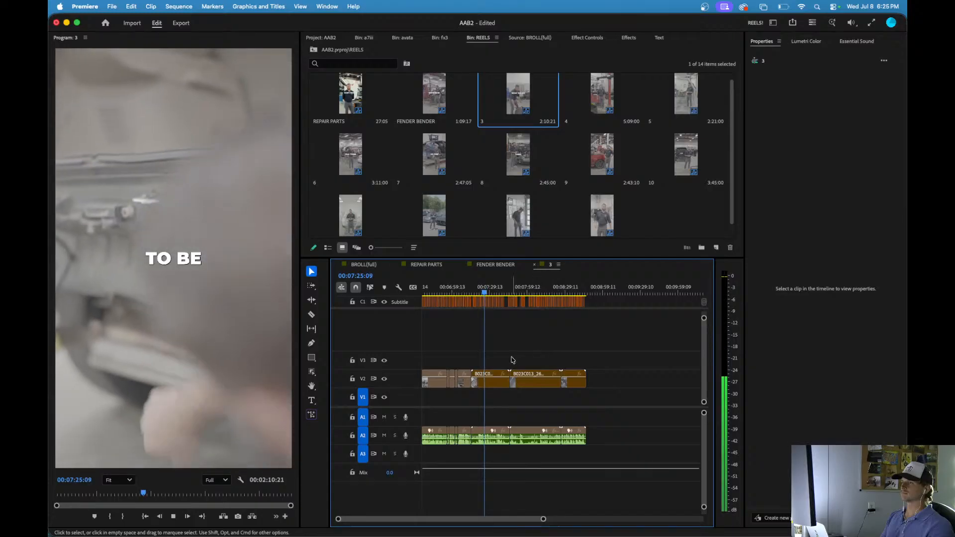
pyautogui.scroll(2, 513, 360)
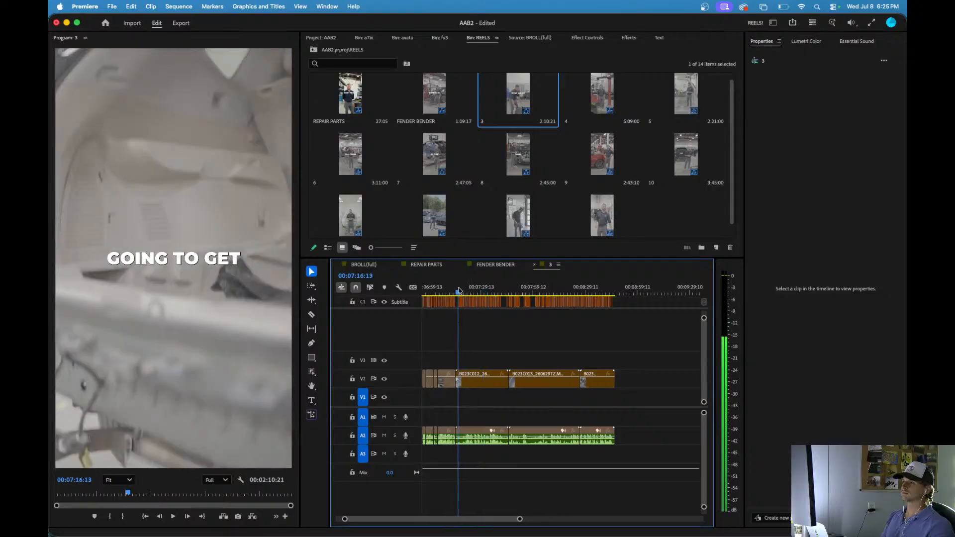
# - Skim the orange clips and listen to the last one from about 00:08:29 to the "and nobody" caption
pyautogui.moveTo(465, 292); pyautogui.dragTo(487, 292)
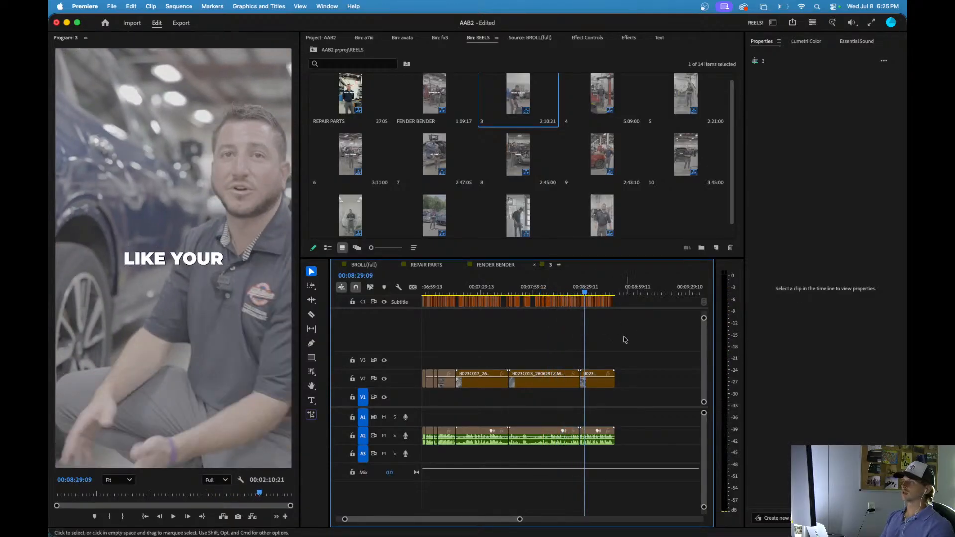
pyautogui.press('space')
pyautogui.scroll(4, 551, 337)
pyautogui.scroll(-2, 541, 334)
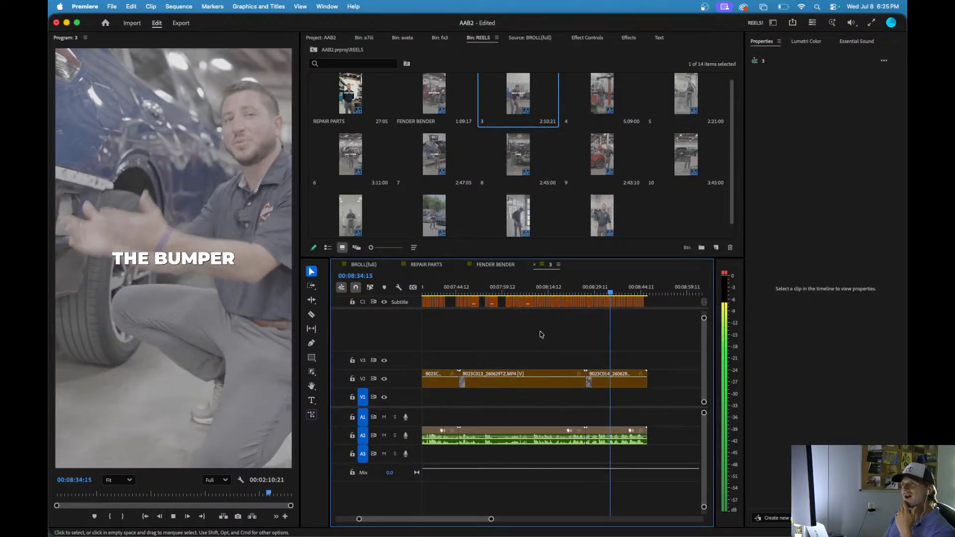
pyautogui.press('space')
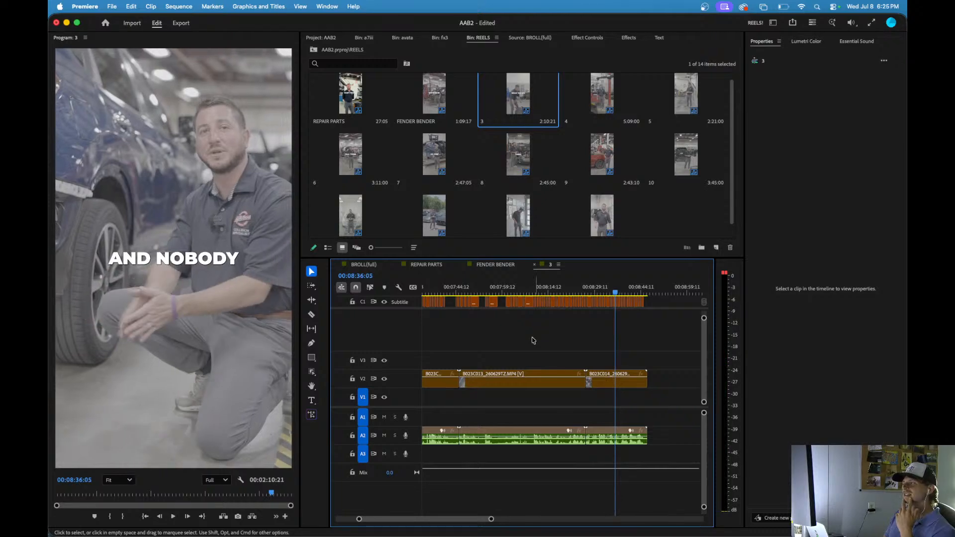
# - Skim back through the orange clips and listen to the B023C013 footage around the "yes" caption at 00:08:08
pyautogui.hscroll(-3, 529, 342)
pyautogui.scroll(-3, 526, 343)
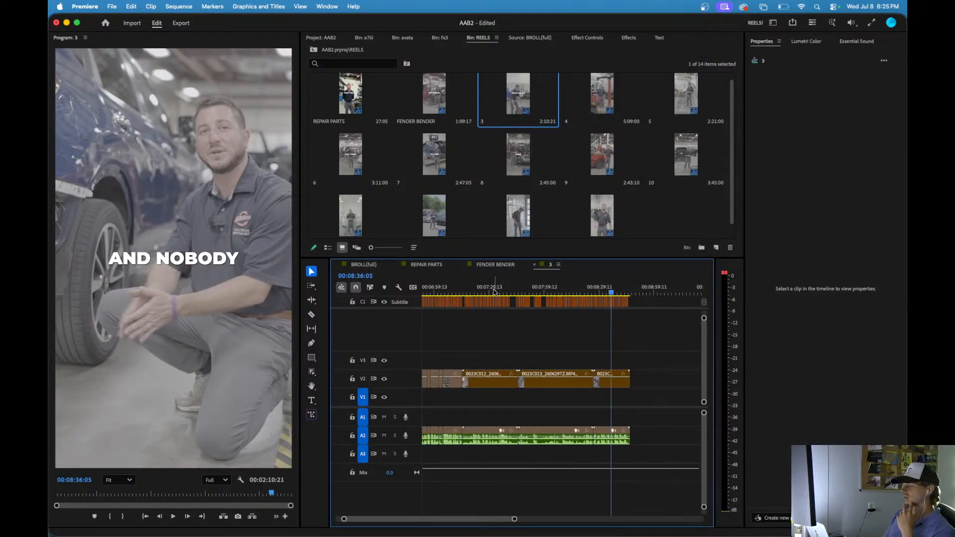
pyautogui.moveTo(494, 291); pyautogui.dragTo(558, 332)
pyautogui.press('space')
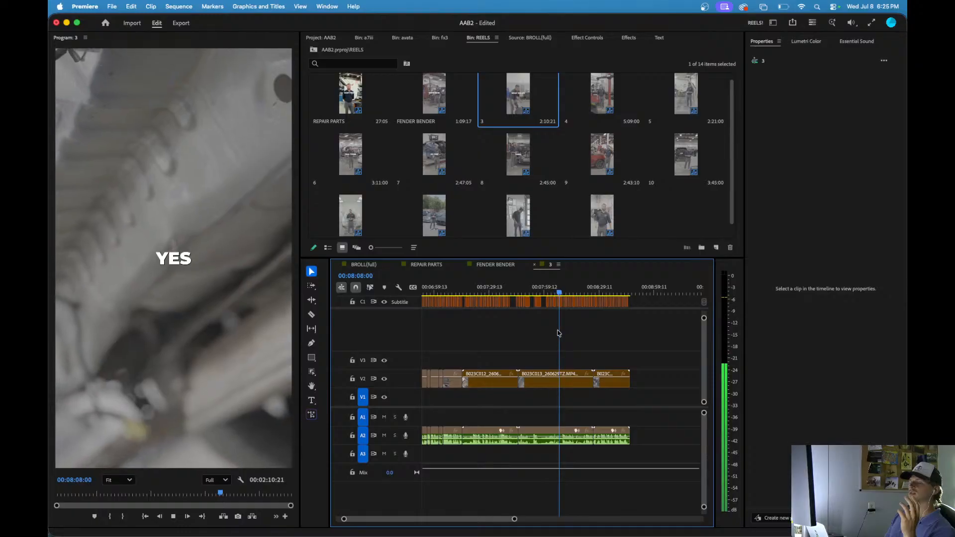
pyautogui.press('space')
pyautogui.press('-')
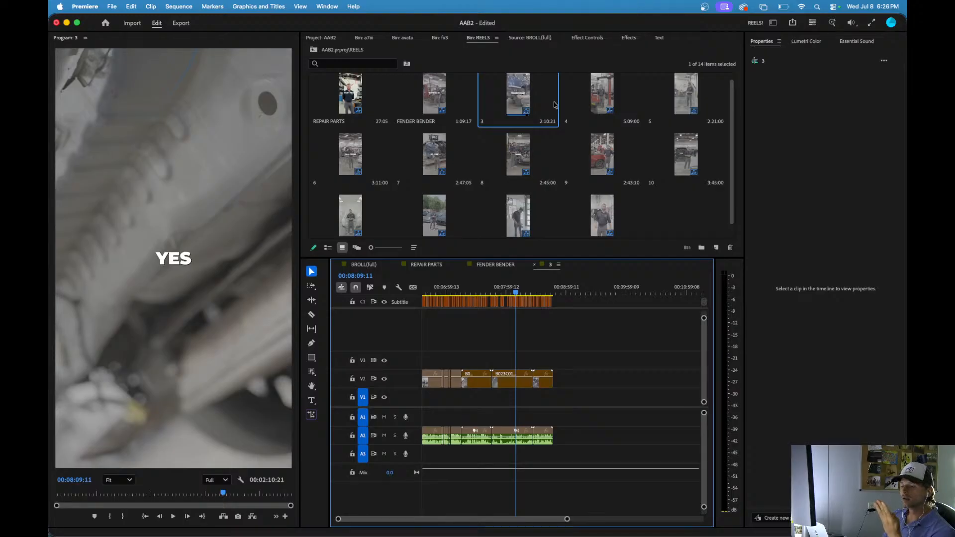
# - Check sequence 4 briefly, replay the opening of sequence 3, and rename sequence 3 as BUMPER
pyautogui.doubleClick(595, 88)
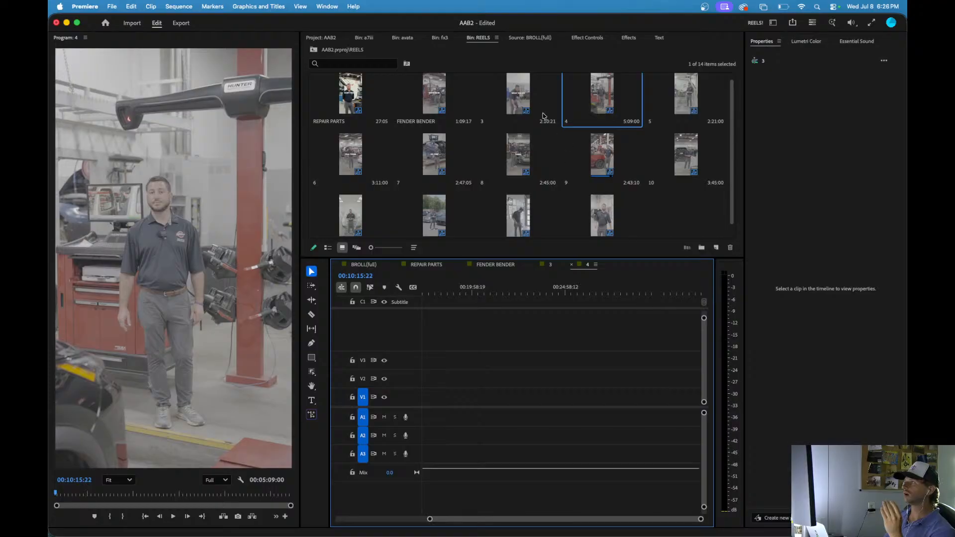
pyautogui.doubleClick(544, 116)
pyautogui.press('space')
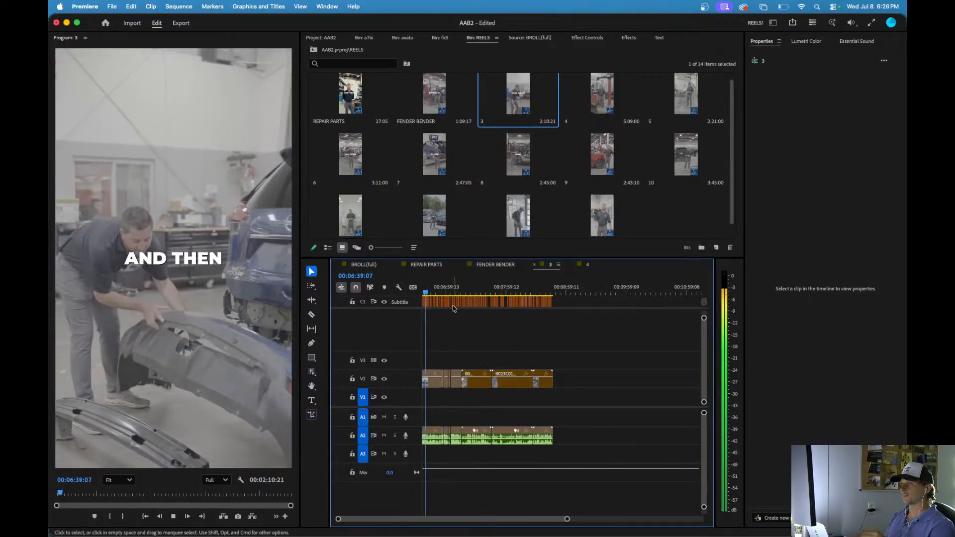
pyautogui.press('space')
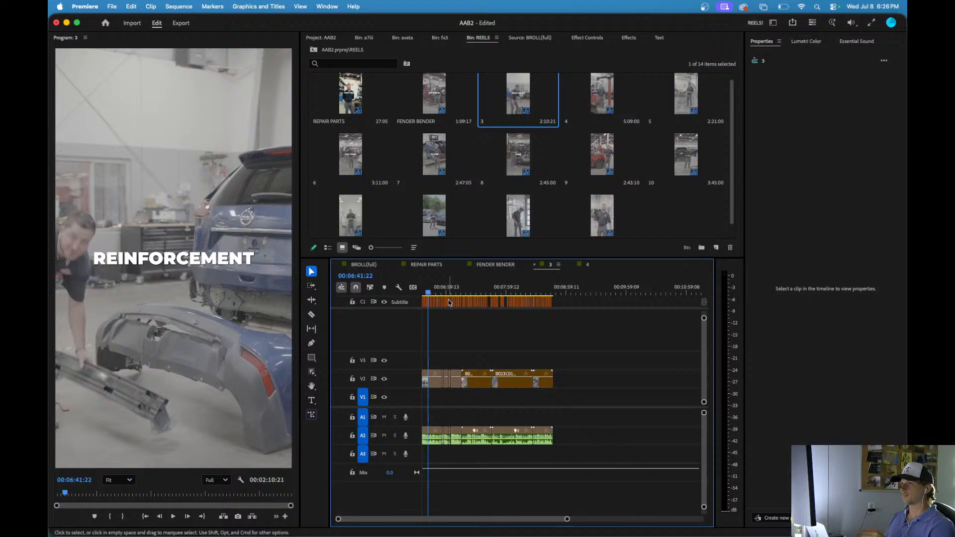
pyautogui.click(490, 121)
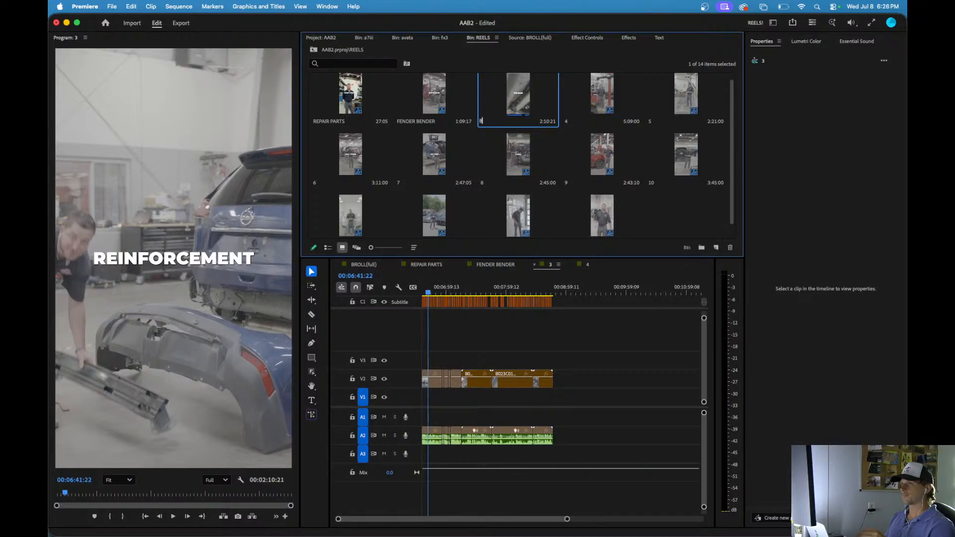
pyautogui.write('BUMPER')
# - Open sequence 4 and play its opening clip, from the countdown into the "replace parts" line
pyautogui.doubleClick(602, 97)
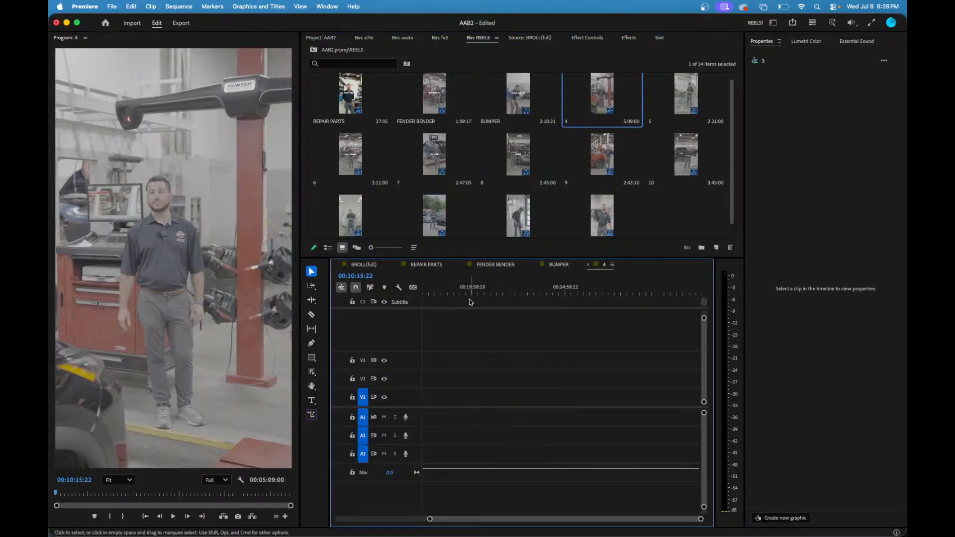
pyautogui.click(452, 293)
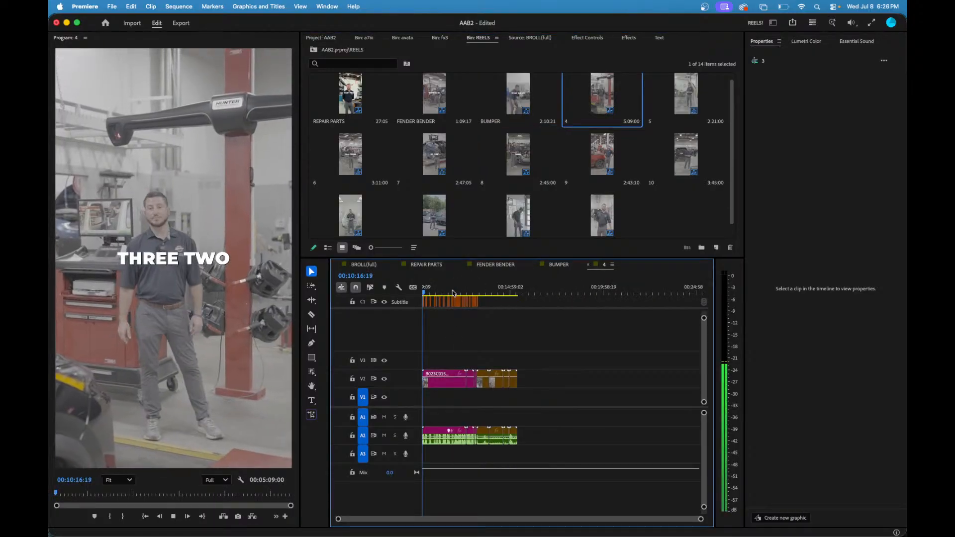
pyautogui.press('=')
pyautogui.press('=')
pyautogui.press('=')
pyautogui.press('=')
pyautogui.press('=')
pyautogui.press('=')
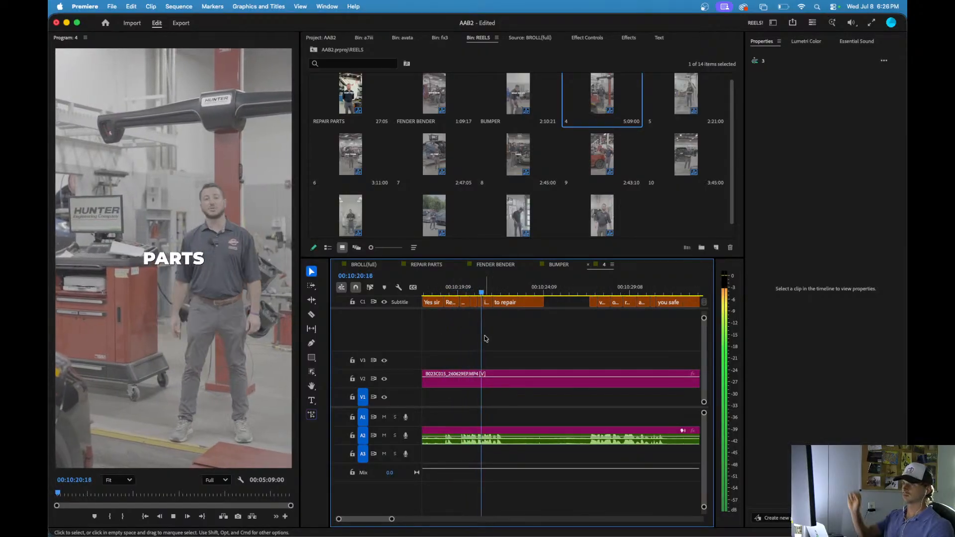
# - Ripple-trim the countdown off the start of sequence 4 so the reel begins just before the "replace" line
pyautogui.click(452, 287)
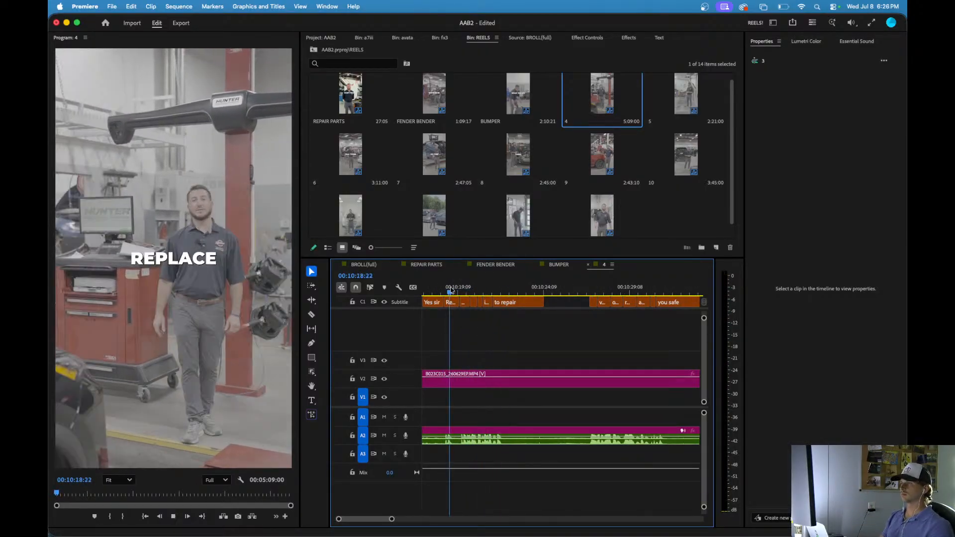
pyautogui.press('space')
pyautogui.press('Left')
pyautogui.press('Left')
pyautogui.press('q')
pyautogui.press('space')
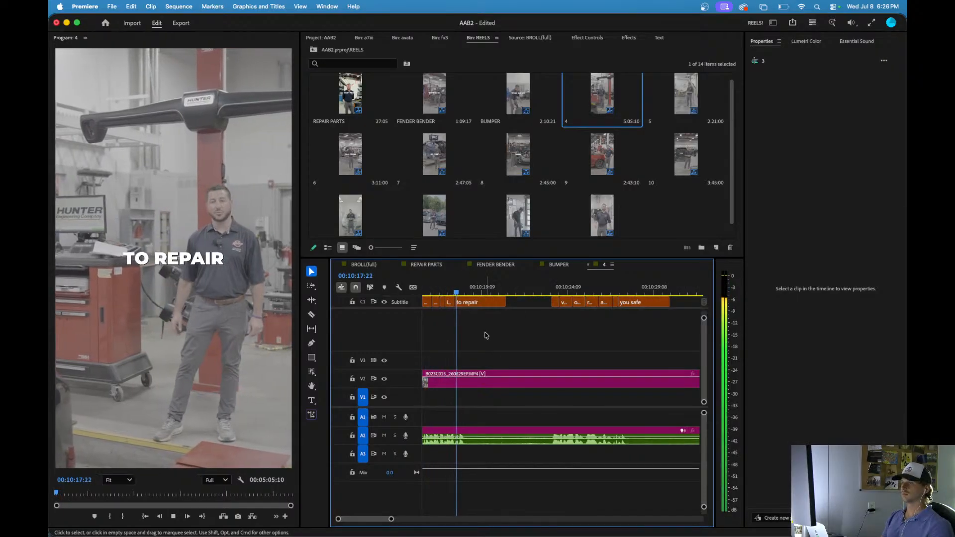
# - Split the take after the spoken "to repair" line and ripple-trim the pause before the "modern" line
pyautogui.press('space')
pyautogui.press('super+k')
pyautogui.press('space')
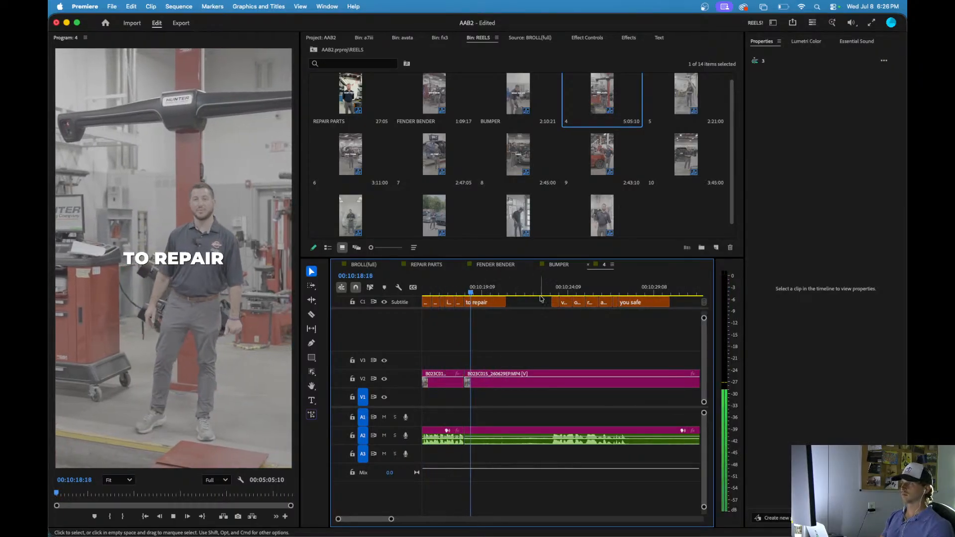
pyautogui.click(552, 294)
pyautogui.press('q')
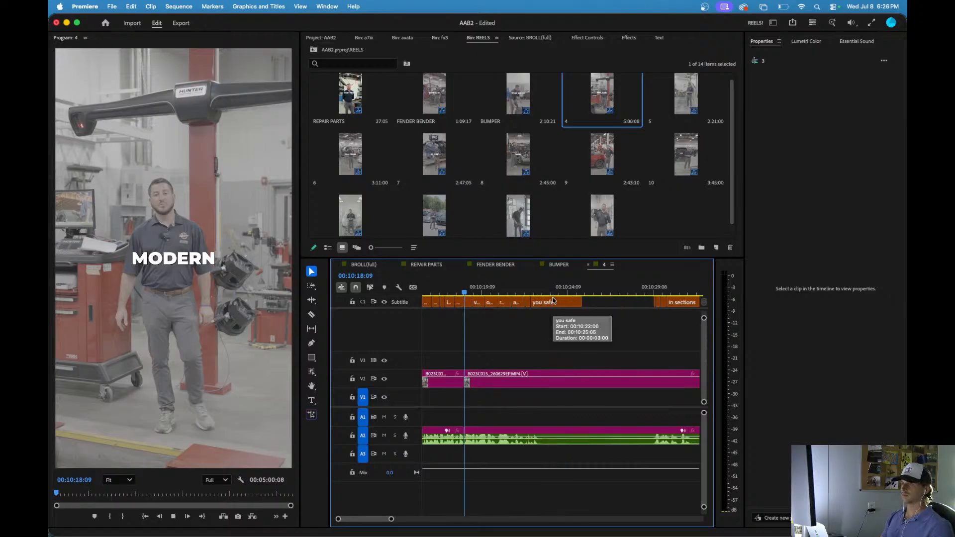
# - Split the take after the spoken "you safe" line and ripple-trim the pause before the "in sections" line
pyautogui.press('space')
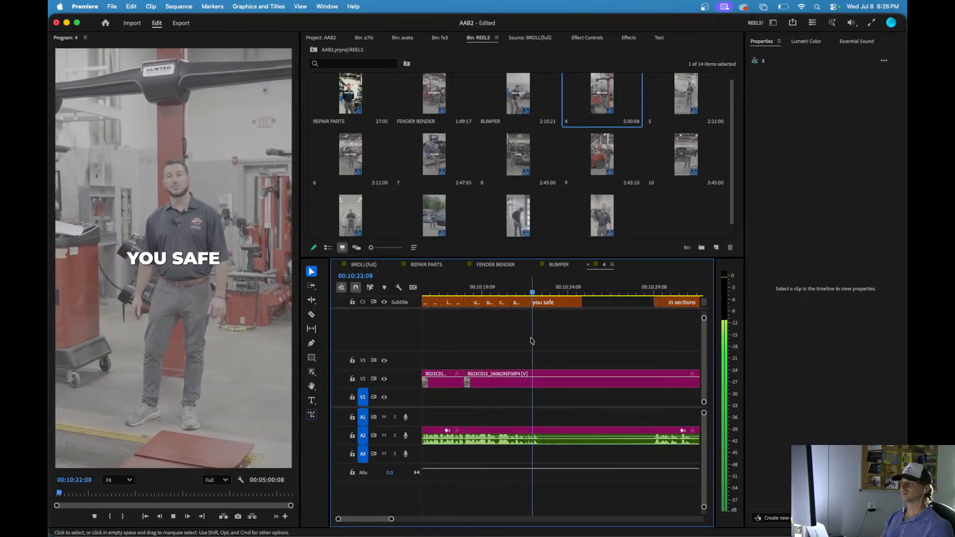
pyautogui.press('space')
pyautogui.press('super+k')
pyautogui.press('space')
pyautogui.press('-')
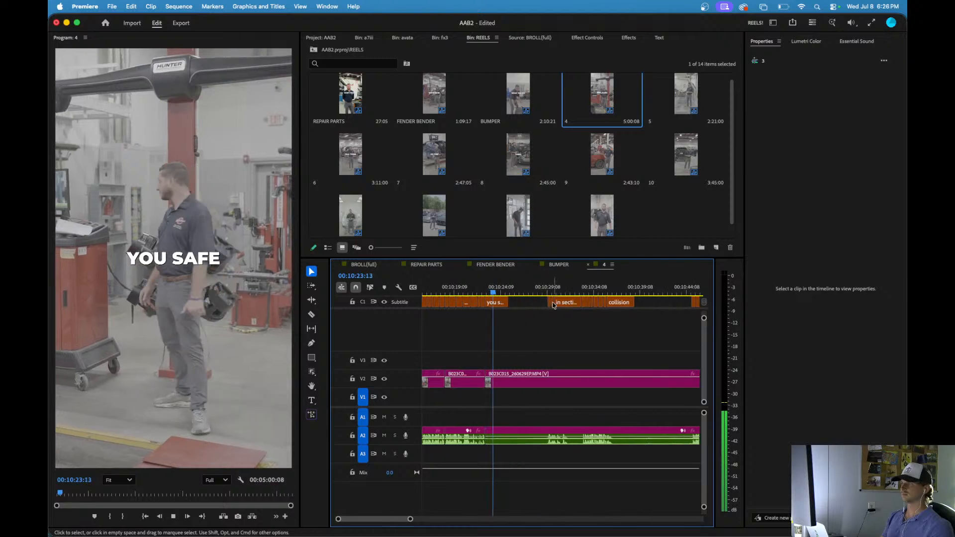
pyautogui.click(541, 292)
pyautogui.press('space')
pyautogui.press('q')
pyautogui.press('space')
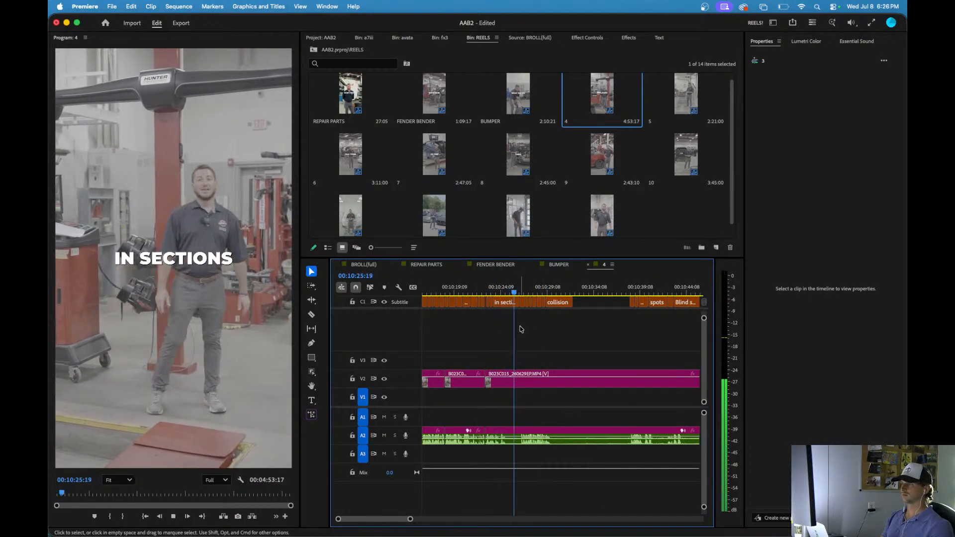
# - Try to ripple-trim the "in sections" passage up to the "If those" line, and undo that trim
pyautogui.press('q')
pyautogui.press('space')
pyautogui.press('=')
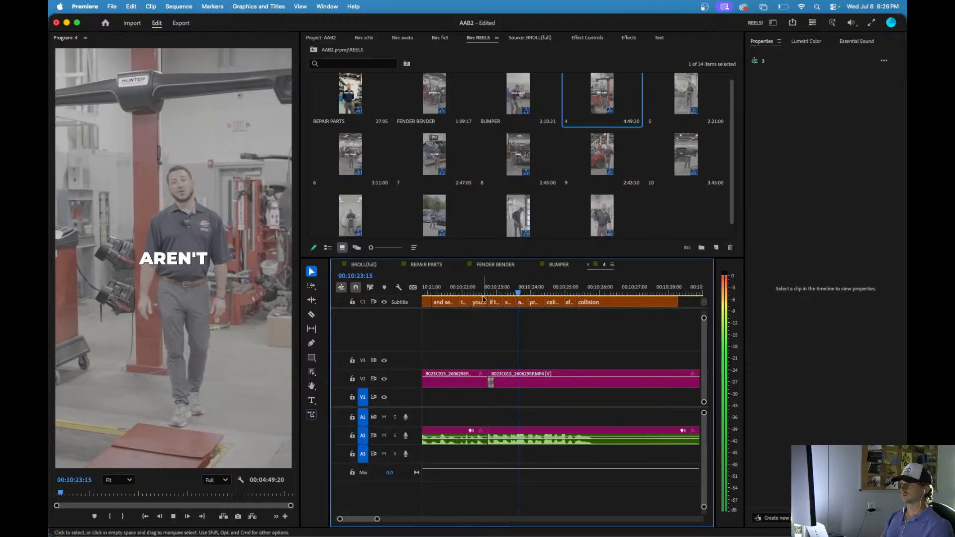
pyautogui.click(476, 289)
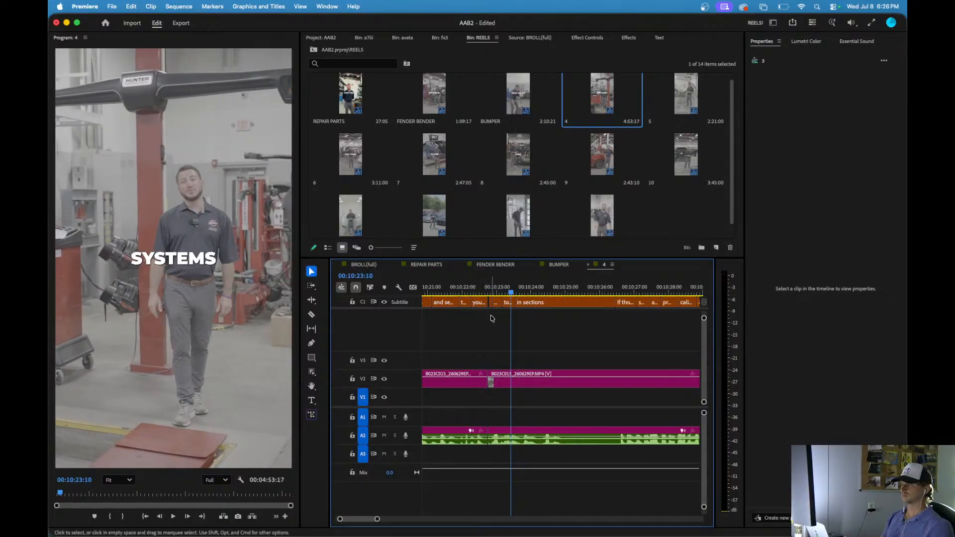
pyautogui.press('super+z')
# - Ripple-trim the "in sections" passage so the clip starts just before the spoken "If those systems" line
pyautogui.press('-')
pyautogui.click(553, 293)
pyautogui.press('space')
pyautogui.press('=')
pyautogui.press('=')
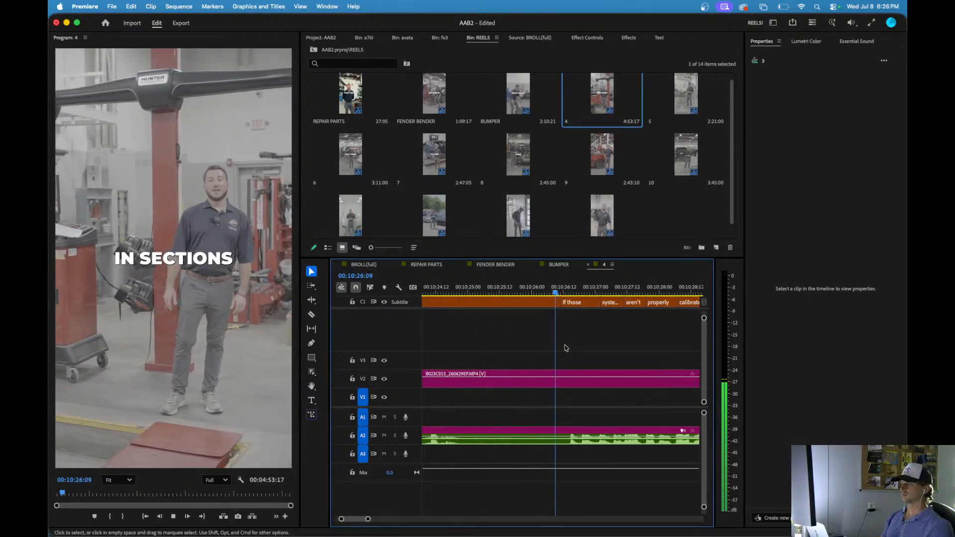
pyautogui.press('space')
pyautogui.press('q')
pyautogui.press('space')
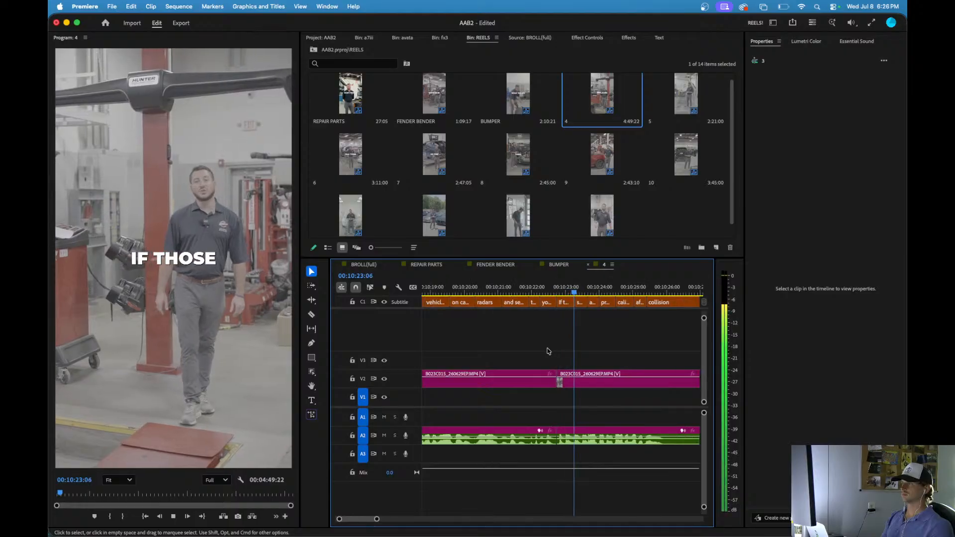
# - Play through the "after a collision" line and split the take just after the word "collision"
pyautogui.press('-')
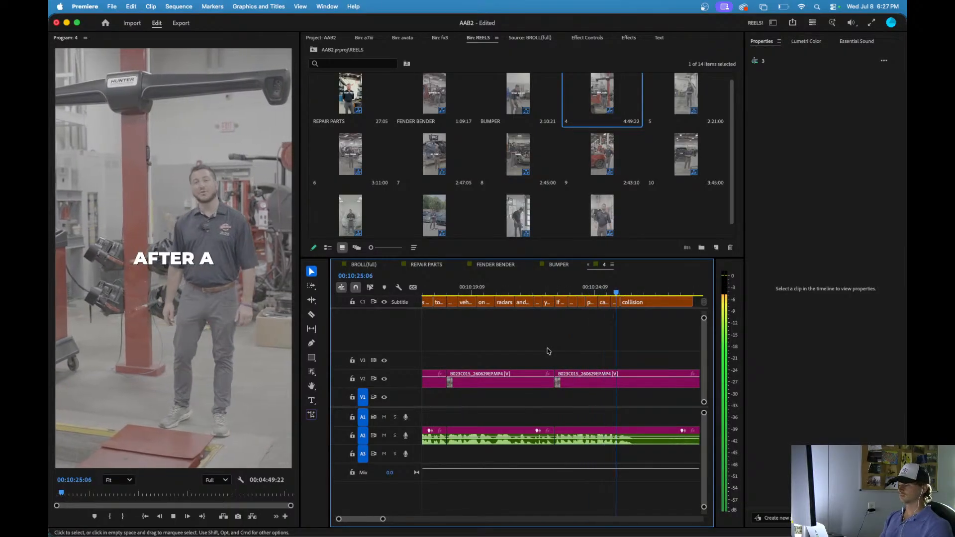
pyautogui.press('space')
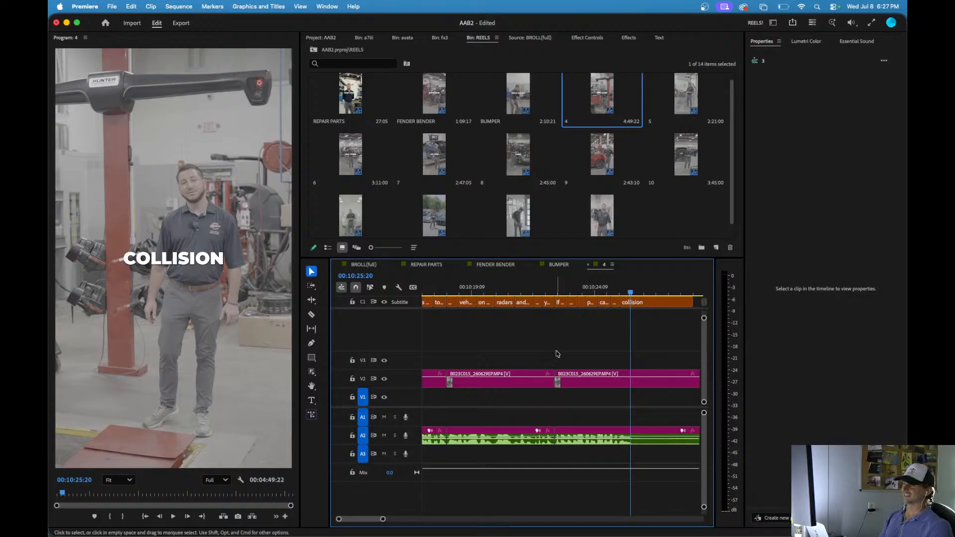
pyautogui.press('-')
pyautogui.press('-')
pyautogui.press('space')
pyautogui.press('space')
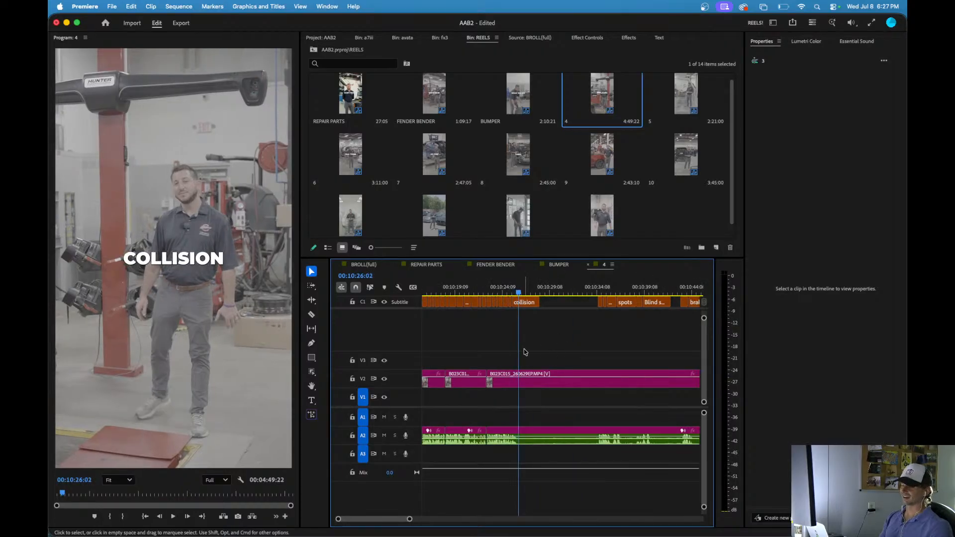
pyautogui.press('super+k')
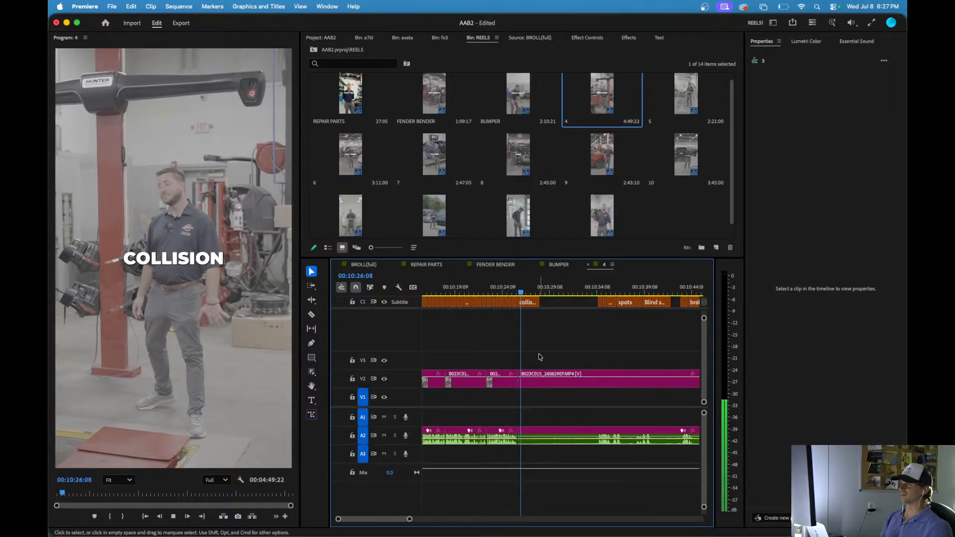
# - Ripple-trim the long pause after "collision" so the next clip starts at the "Features like lane assist" line
pyautogui.click(599, 292)
pyautogui.scroll(3, 600, 306)
pyautogui.press('space')
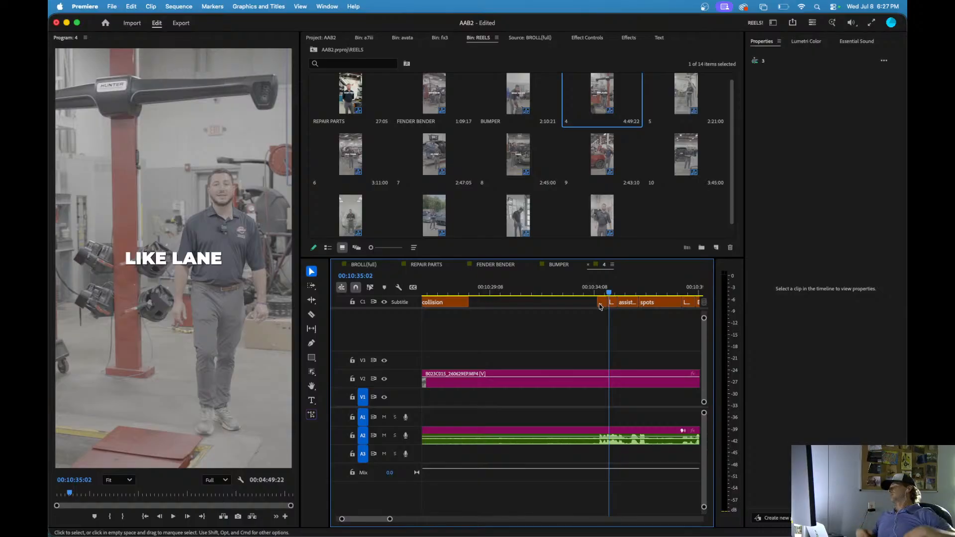
pyautogui.scroll(-3, 590, 342)
pyautogui.hscroll(-1, 590, 342)
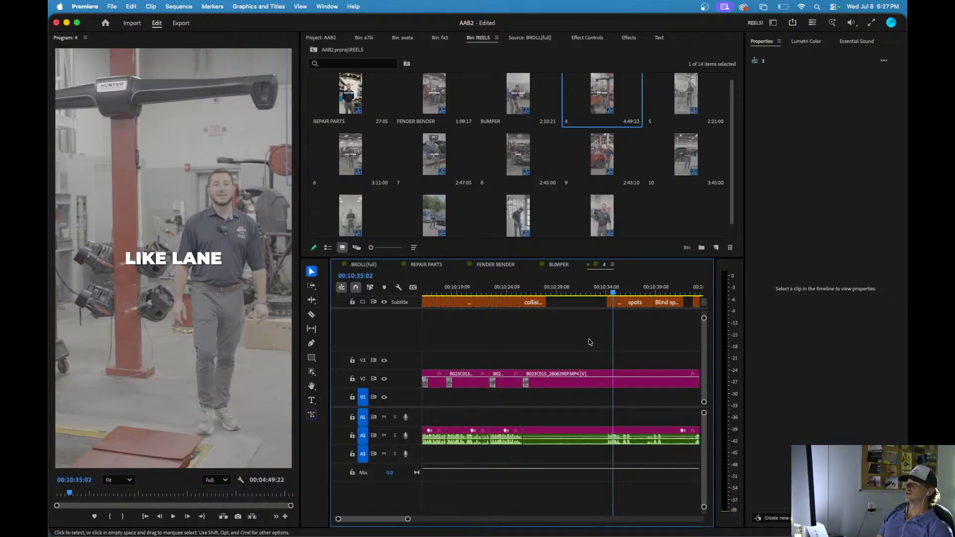
pyautogui.scroll(1, 615, 337)
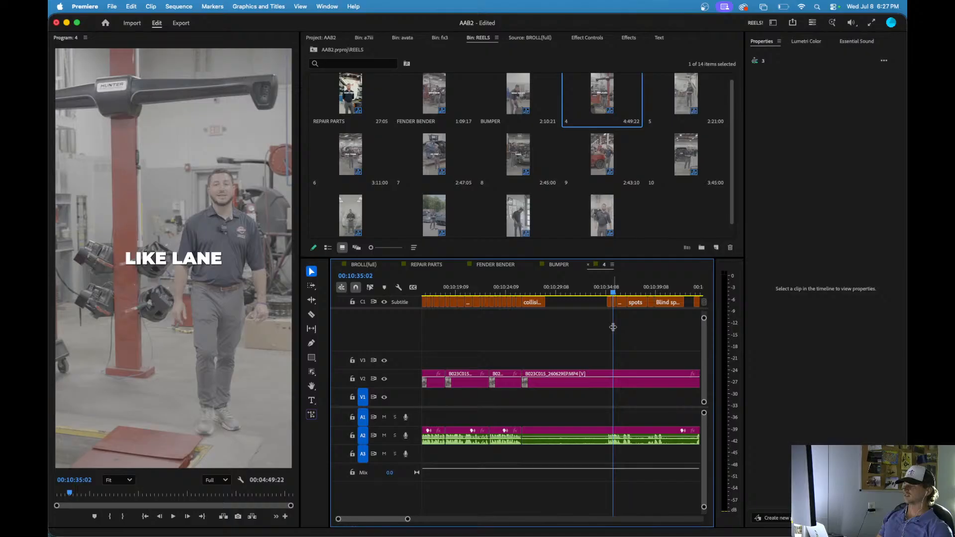
pyautogui.click(601, 294)
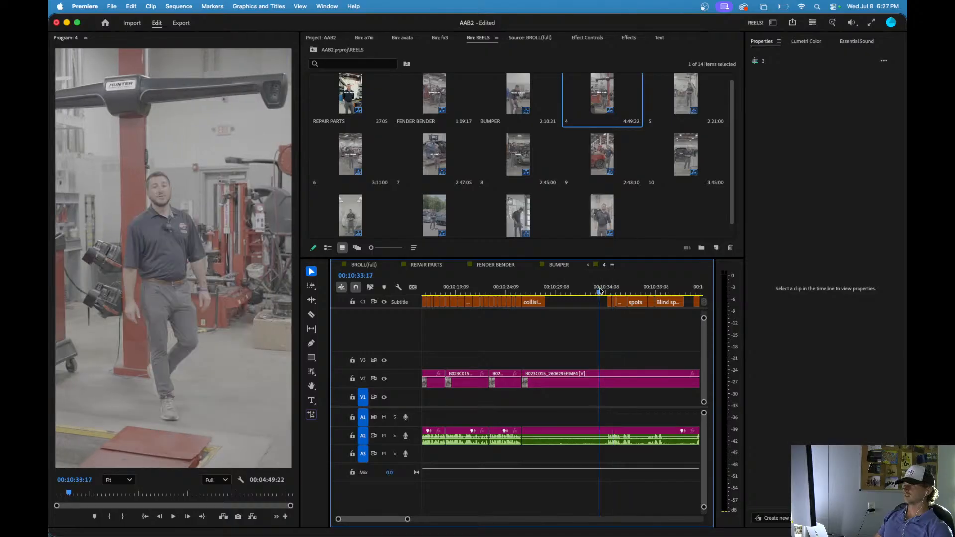
pyautogui.scroll(5, 614, 368)
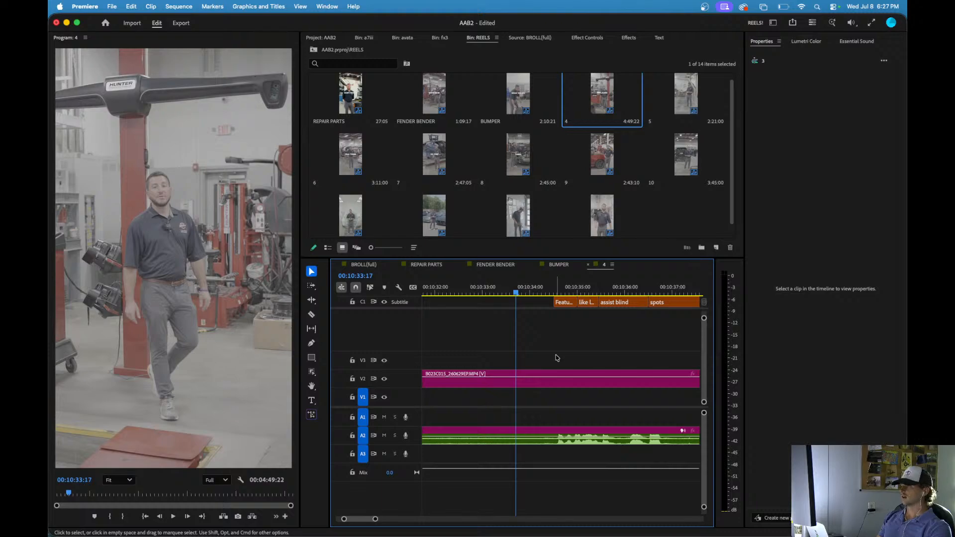
pyautogui.press('space')
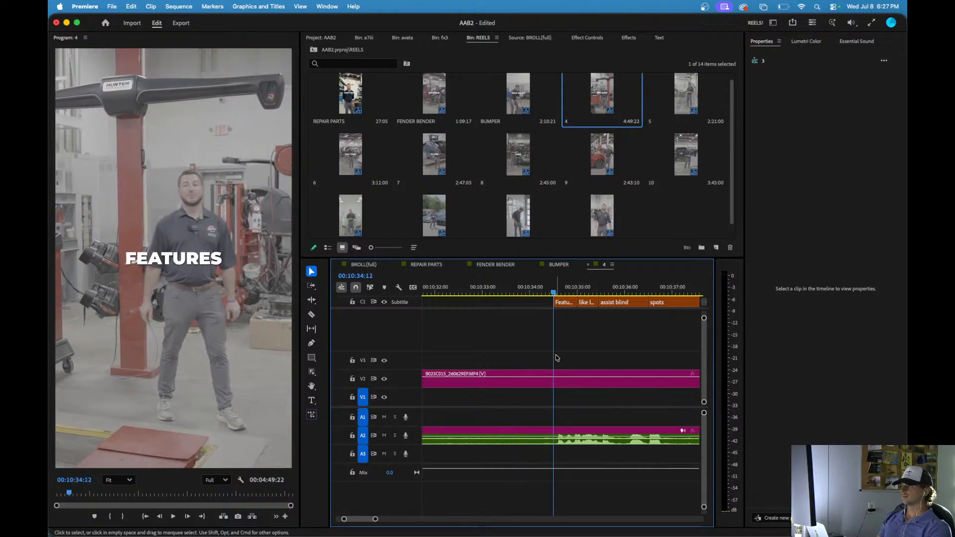
pyautogui.press('q')
pyautogui.press('space')
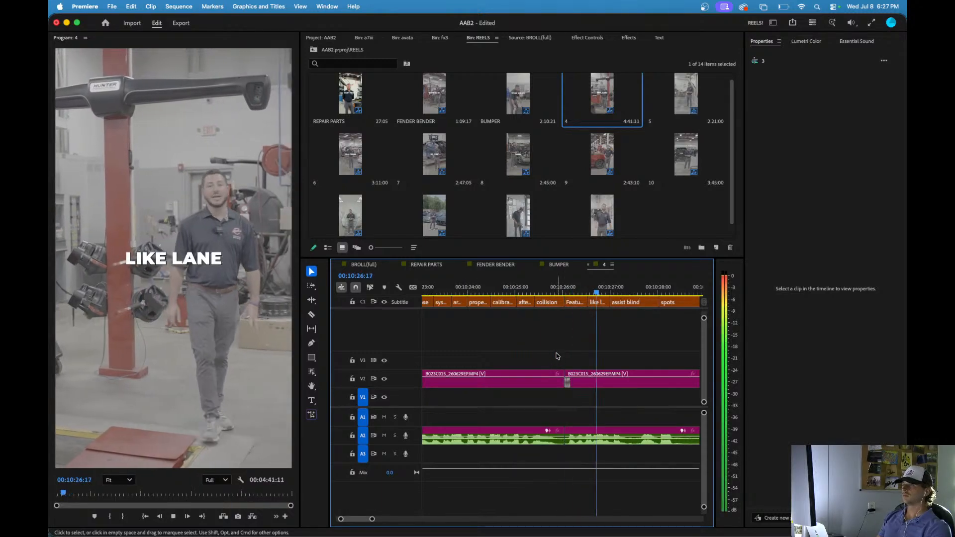
# - Split the take at the spoken "spots" and ripple-trim the footage up to the "An automatic braking" line
pyautogui.scroll(-3, 556, 354)
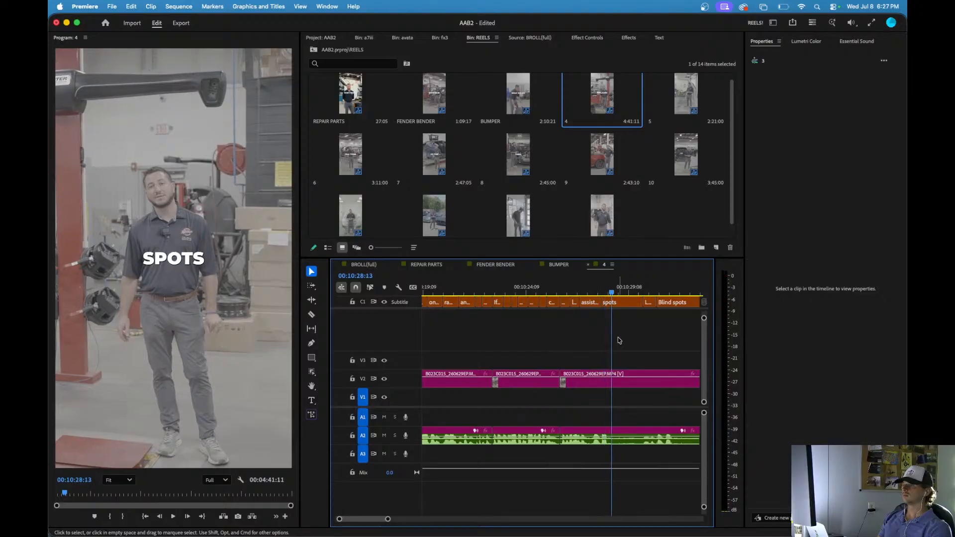
pyautogui.press('super+k')
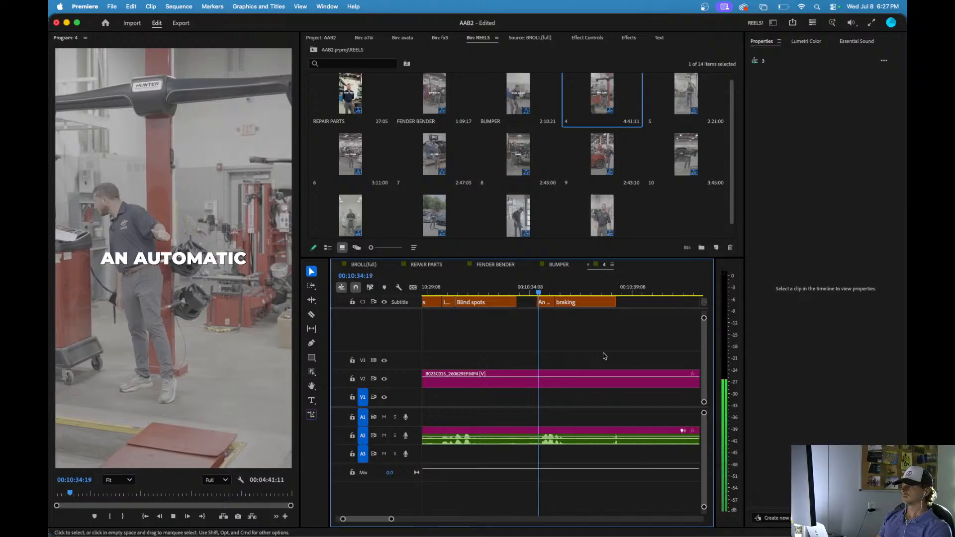
pyautogui.press('space')
pyautogui.press('q')
pyautogui.press('space')
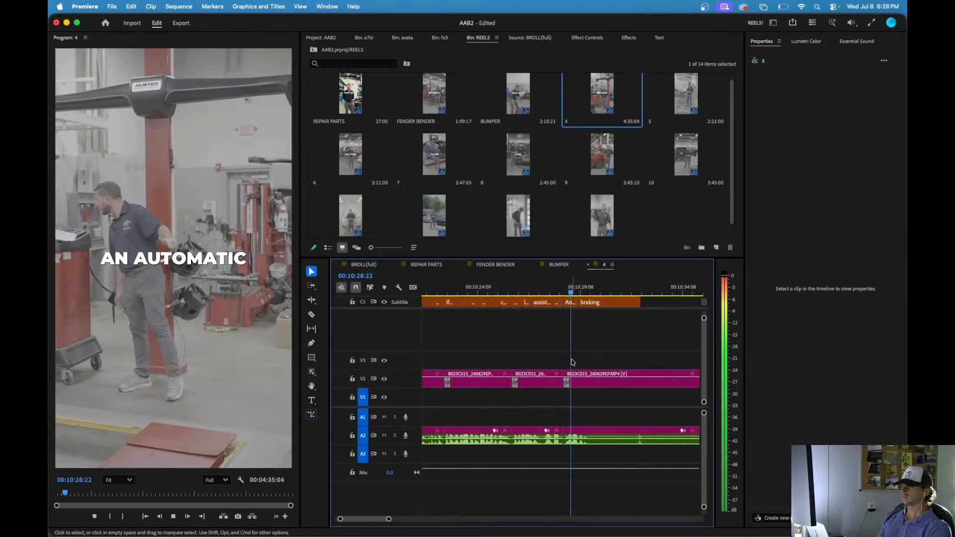
# - Ripple-trim the "automatic braking" attempt and the pause after it, starting the clip at the repeated "Features" take
pyautogui.press('-')
pyautogui.press('-')
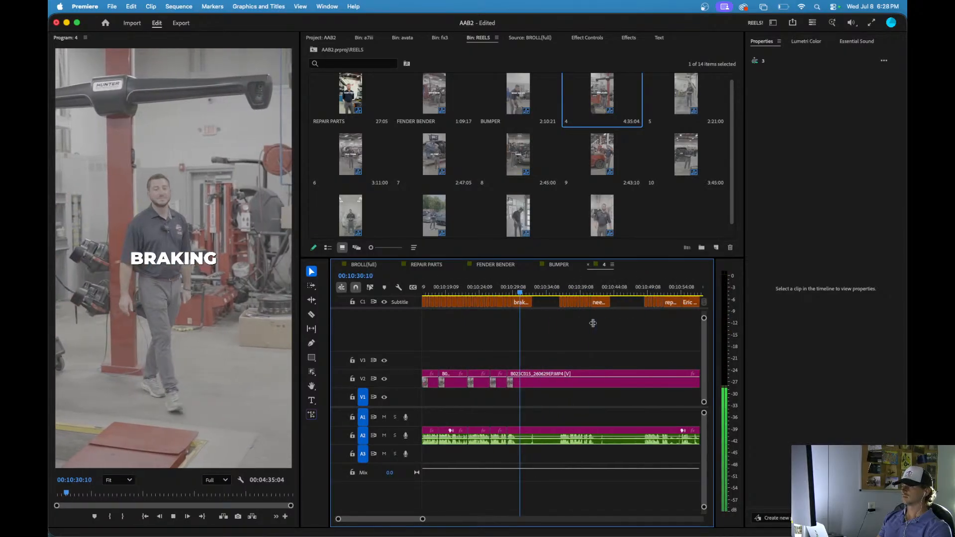
pyautogui.click(552, 290)
pyautogui.press('space')
pyautogui.press('=')
pyautogui.press('=')
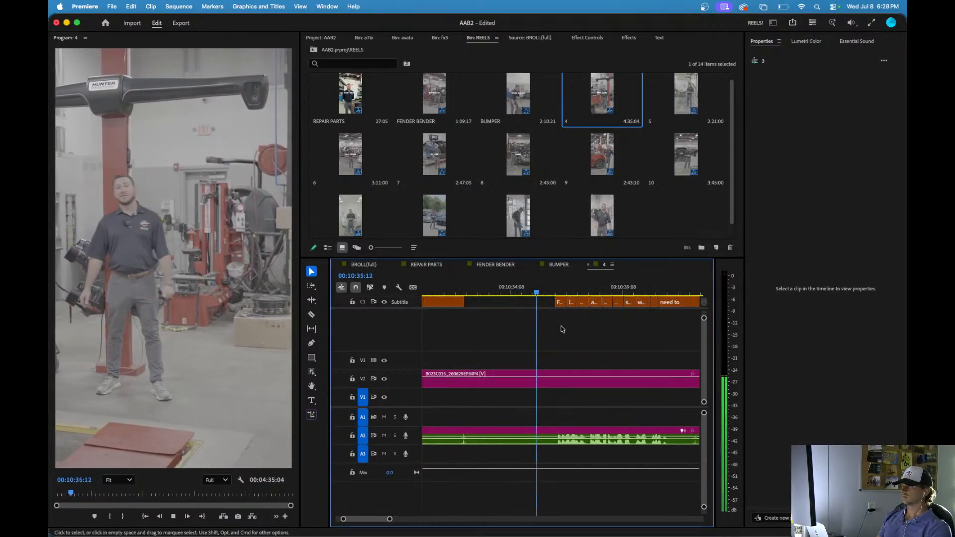
pyautogui.click(555, 291)
pyautogui.press('q')
pyautogui.press('space')
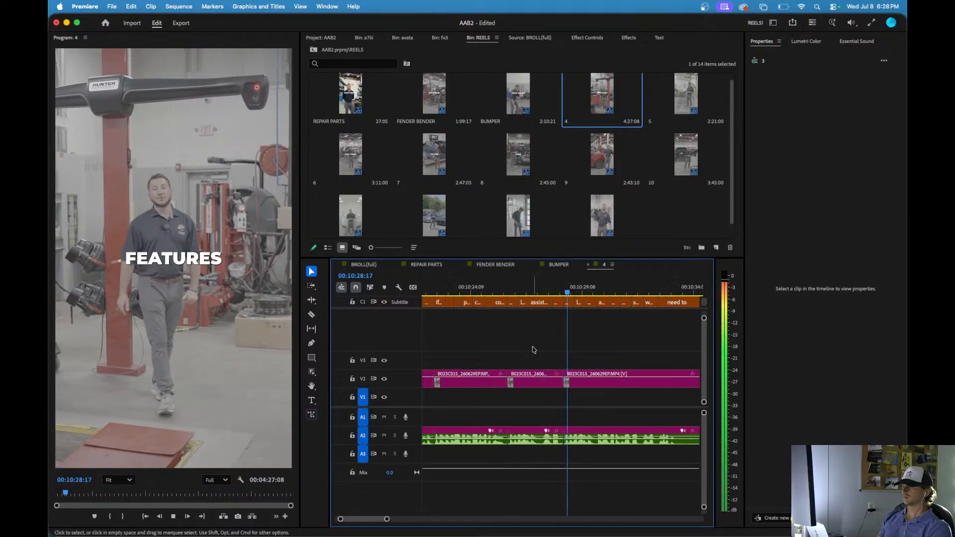
# - Ripple-delete the short earlier "Features like lane assist" clip between the "collision" clip and the repeated take
pyautogui.press('-')
pyautogui.moveTo(521, 448); pyautogui.dragTo(549, 299)
pyautogui.hotkey('alt', 'Delete')
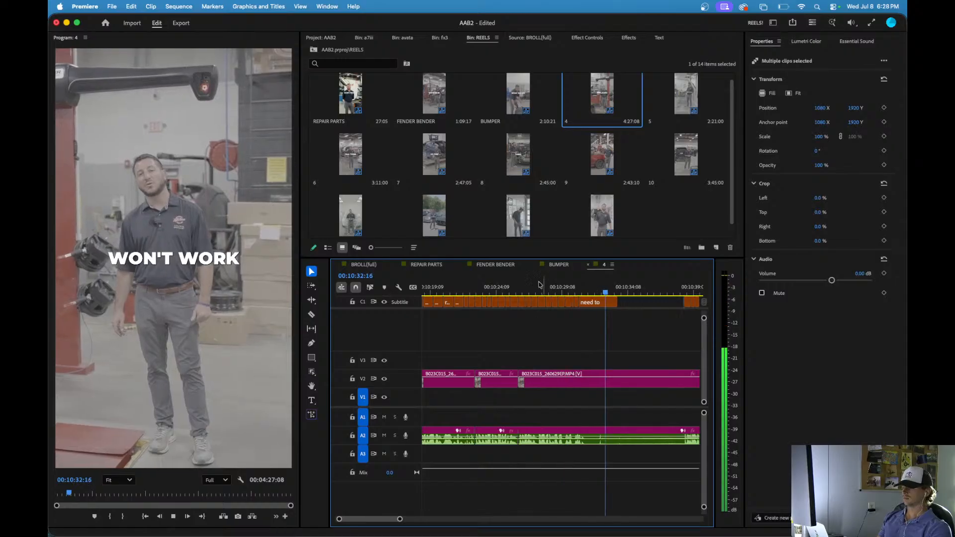
# - Replay the join between "collision" and "Features" and ripple-trim a few frames off the end of the "collision" clip
pyautogui.scroll(3, 517, 343)
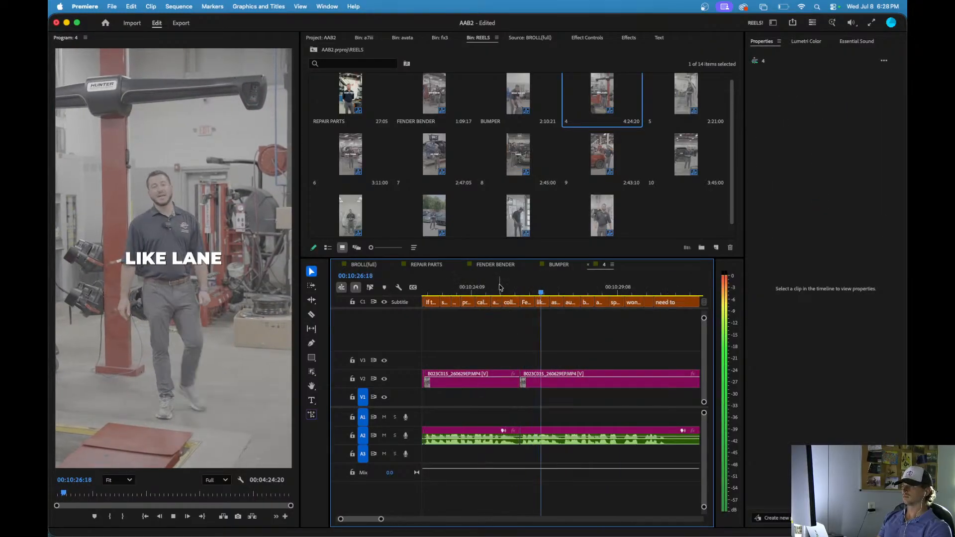
pyautogui.moveTo(499, 287); pyautogui.dragTo(481, 288)
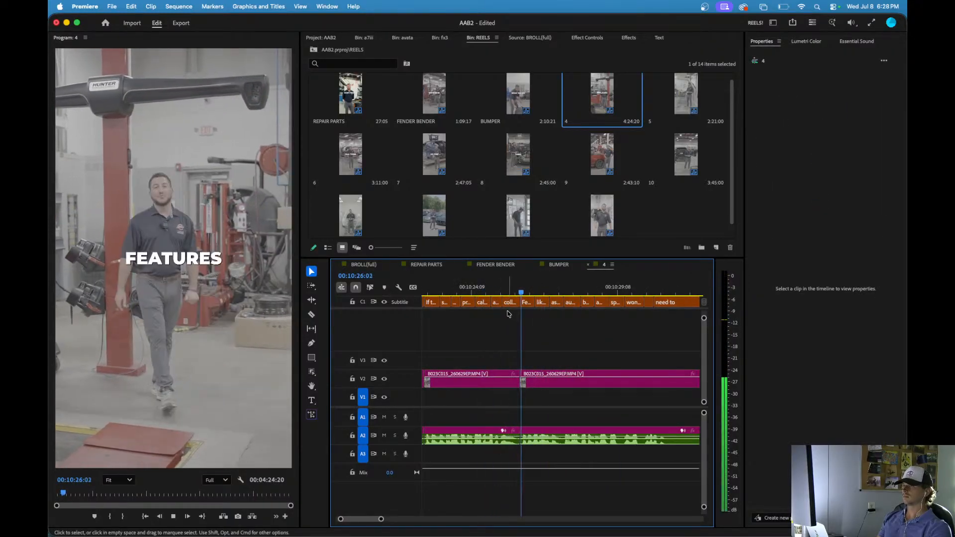
pyautogui.click(491, 285)
pyautogui.scroll(3, 505, 325)
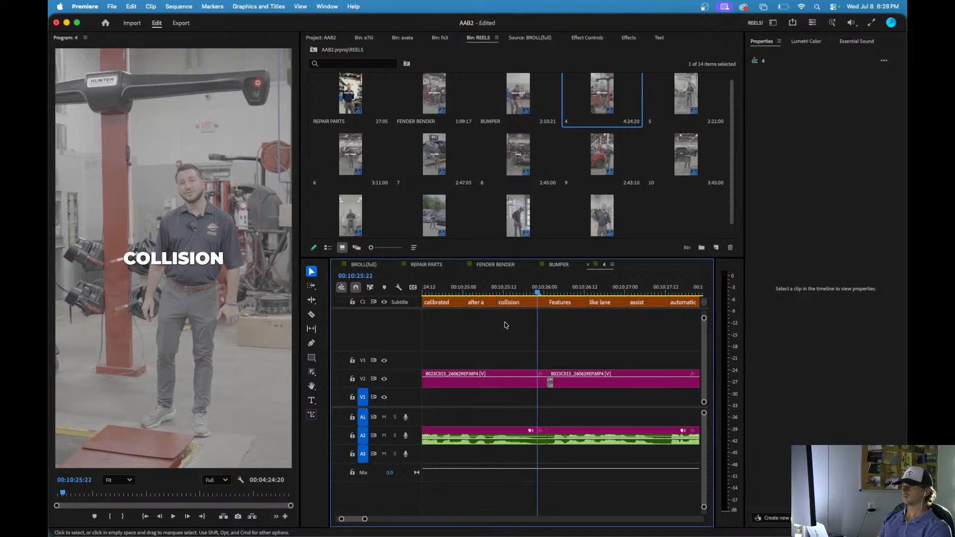
pyautogui.scroll(-3, 512, 357)
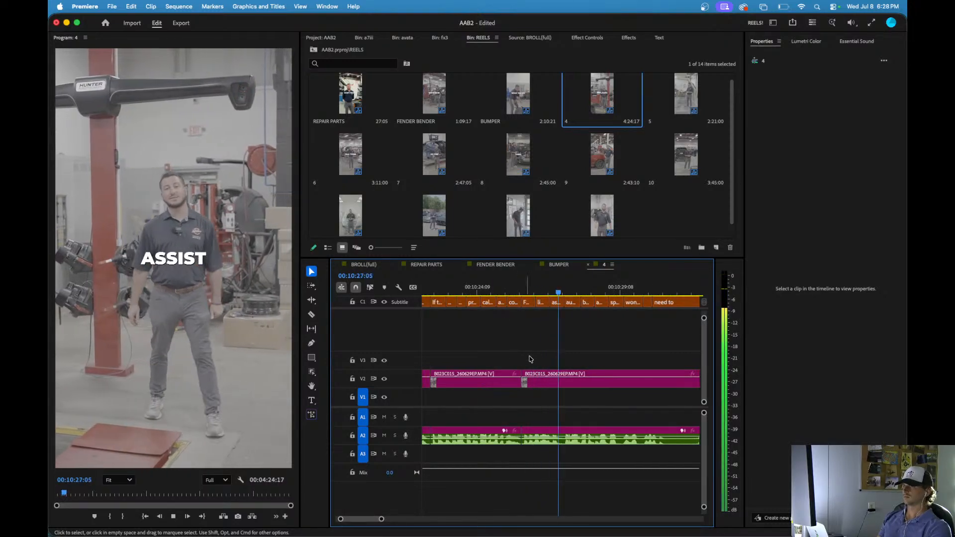
# - Split the take after the spoken "need to" line and ripple-trim the pause before the "repairing" line
pyautogui.scroll(-2, 565, 360)
pyautogui.scroll(-2, 584, 362)
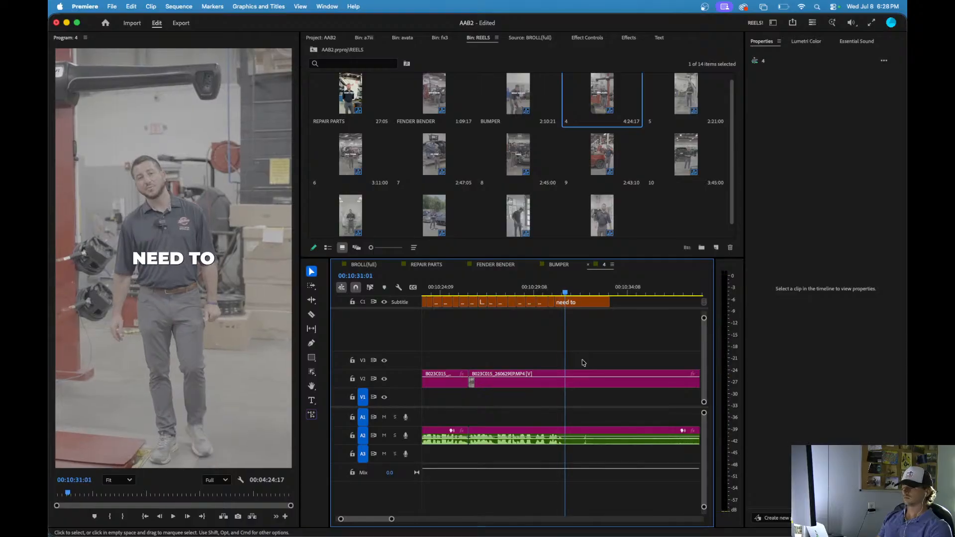
pyautogui.press('super+k')
pyautogui.scroll(-1, 584, 363)
pyautogui.press('-')
pyautogui.click(623, 293)
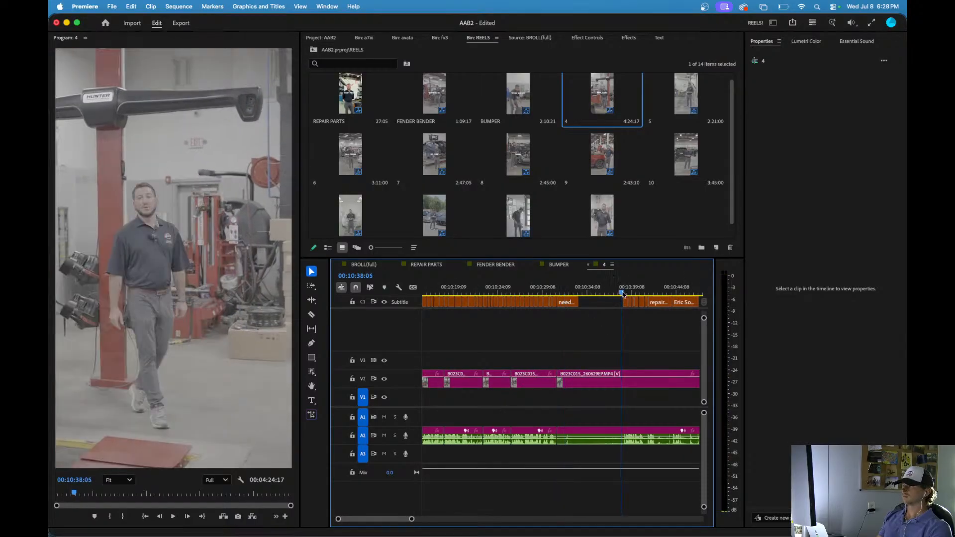
pyautogui.press('q')
pyautogui.press('-')
pyautogui.press('space')
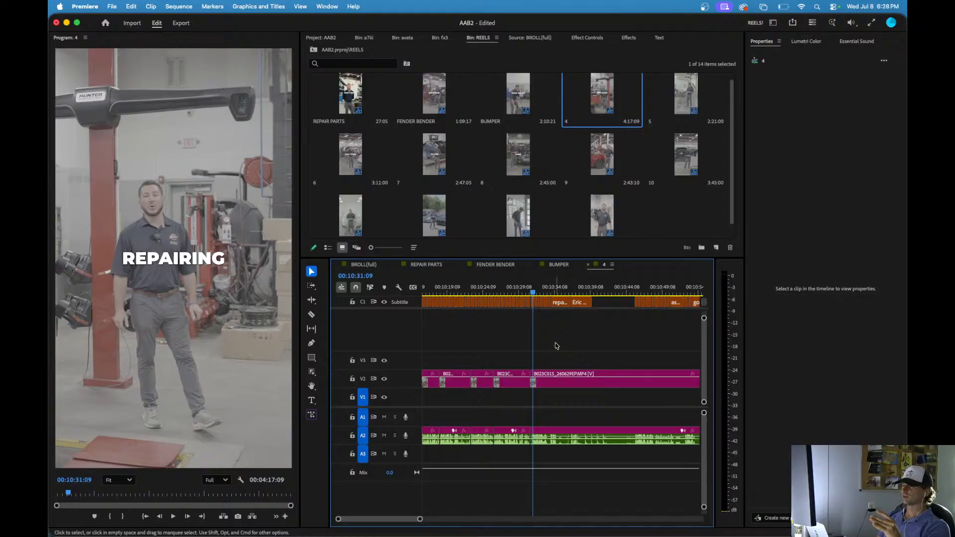
# - Review the cut around the "repairing" passage and replay sequence 4 from its opening line
pyautogui.press('-')
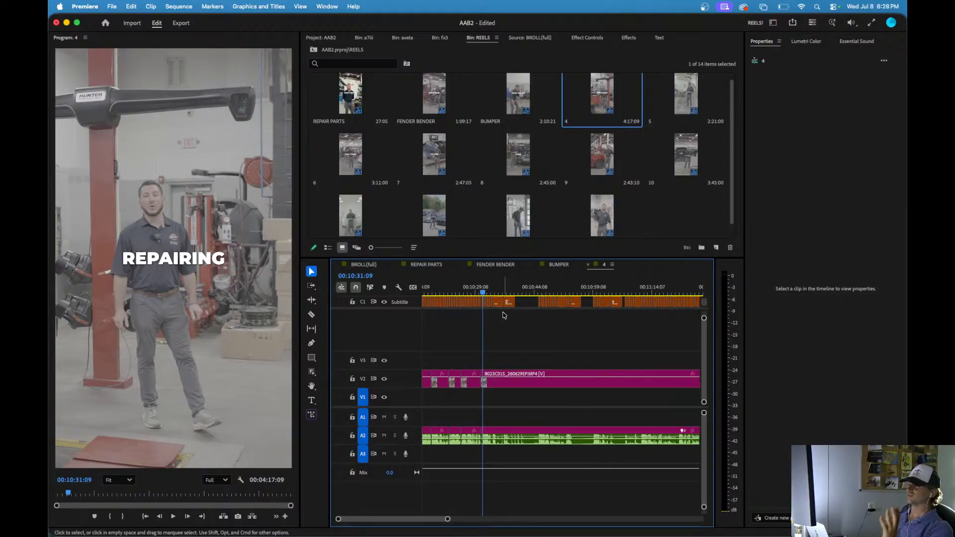
pyautogui.moveTo(480, 297); pyautogui.dragTo(462, 306)
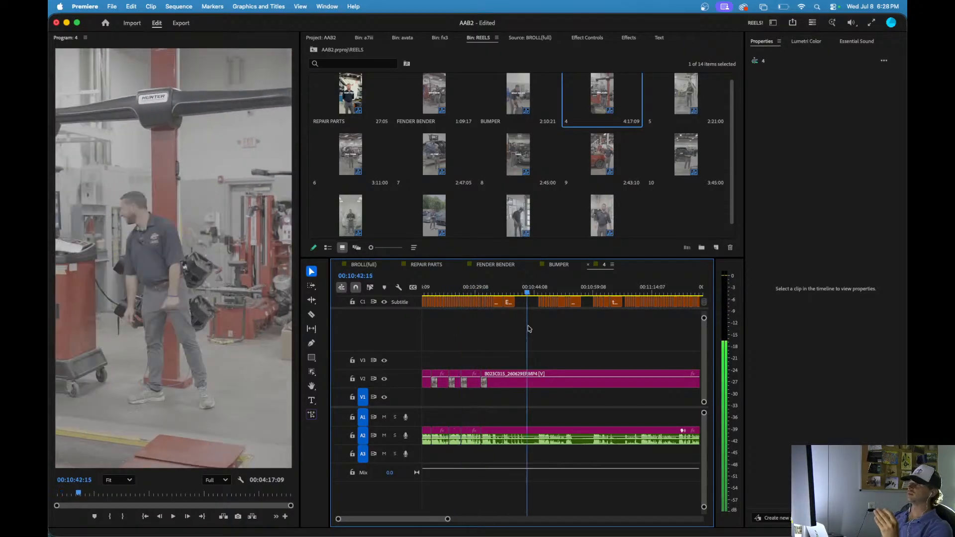
pyautogui.press('-')
pyautogui.press('-')
pyautogui.press('-')
pyautogui.moveTo(481, 292); pyautogui.dragTo(417, 302)
pyautogui.press('space')
pyautogui.press('=')
pyautogui.press('=')
pyautogui.press('=')
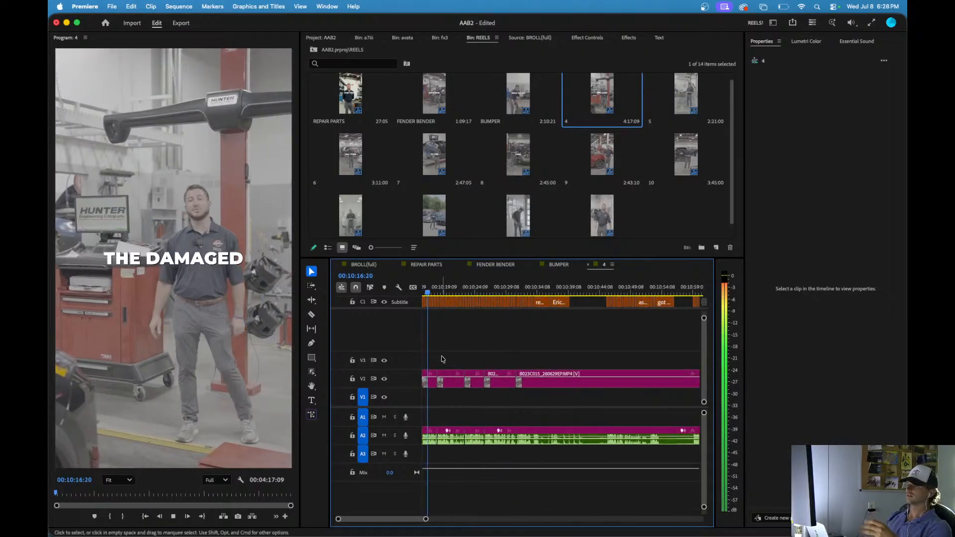
# - Replay sequence 4 through the "need to" line and ripple-trim a few frames off the start of the "Repairing" clip
pyautogui.press('=')
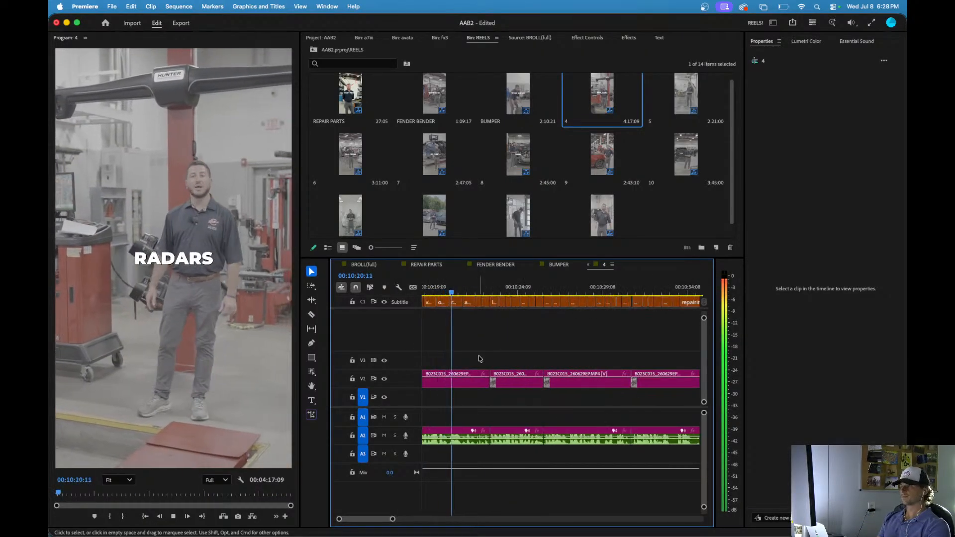
pyautogui.scroll(-3, 487, 361)
pyautogui.scroll(-5, 487, 361)
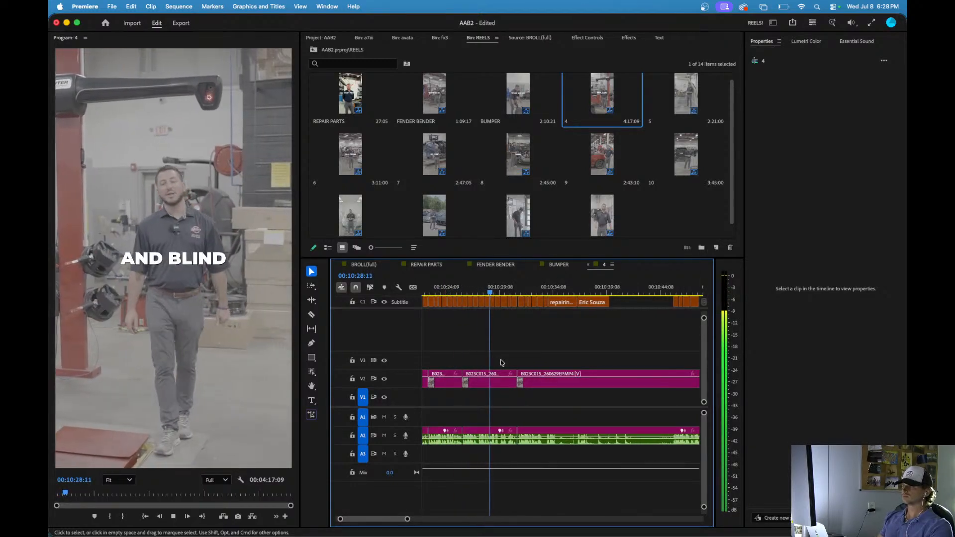
pyautogui.press('-')
pyautogui.click(454, 291)
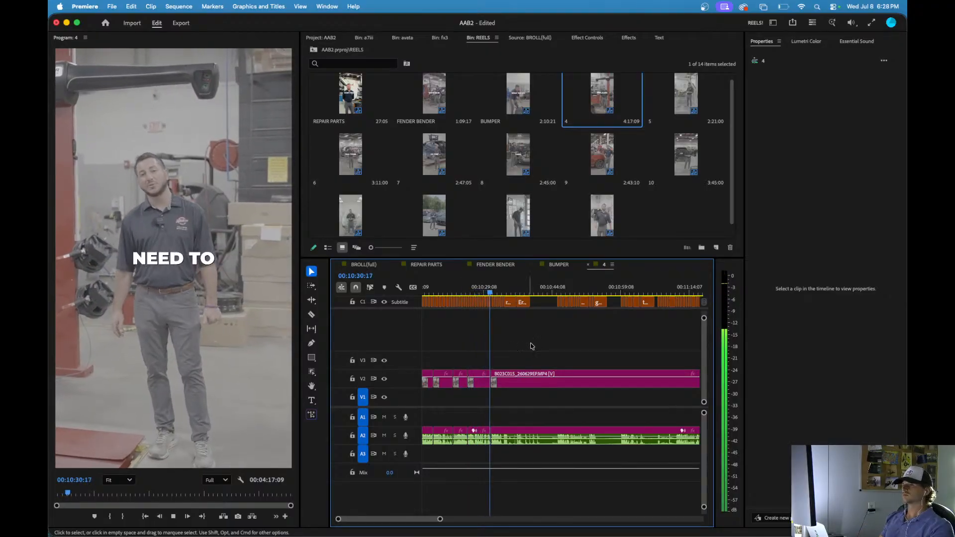
pyautogui.press('=')
pyautogui.press('=')
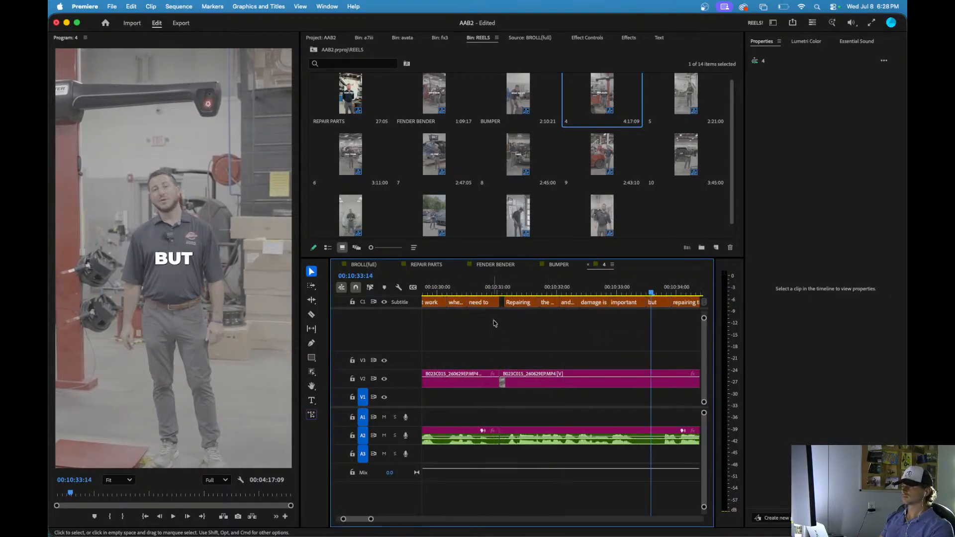
pyautogui.click(511, 293)
pyautogui.press('-')
pyautogui.press('-')
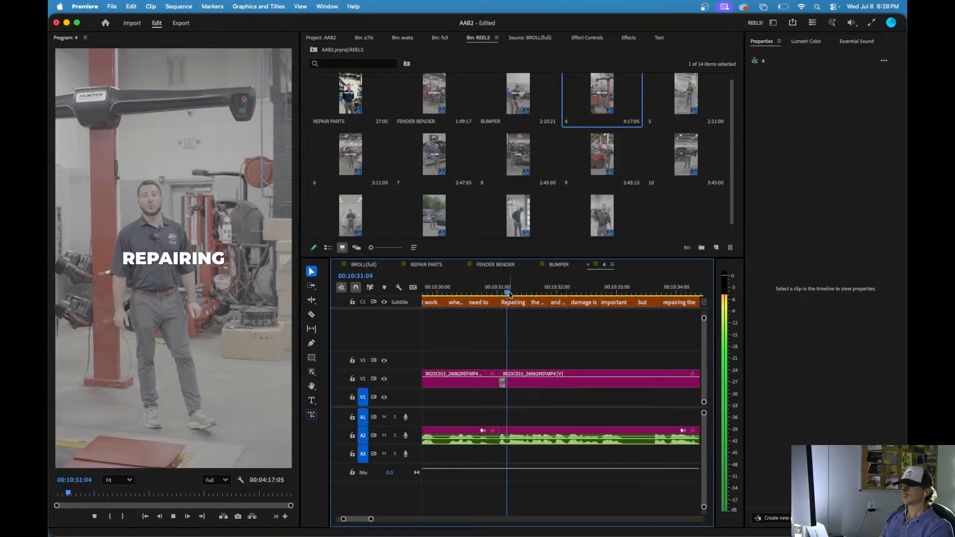
pyautogui.press('space')
# - Replay the "damage is important" line and split the take just before the spoken "but"
pyautogui.press('-')
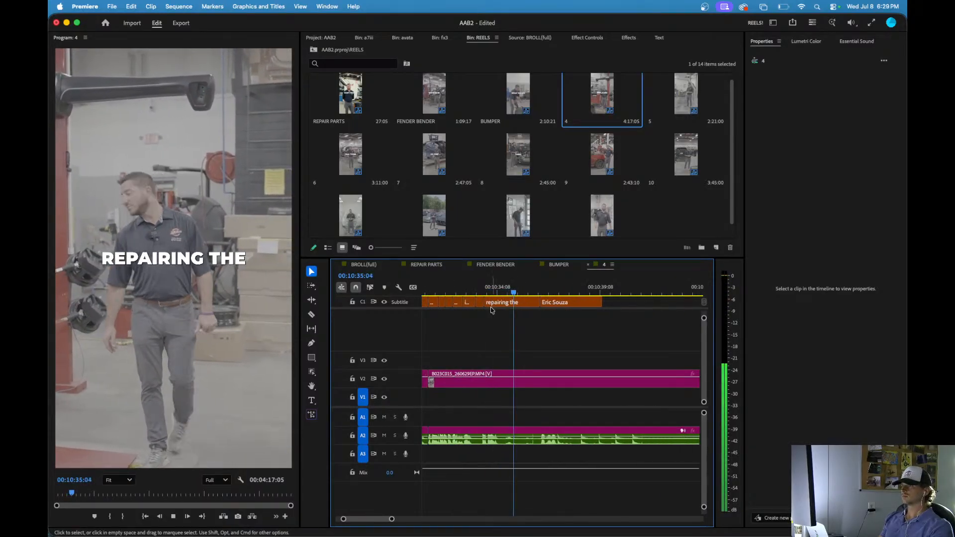
pyautogui.click(478, 291)
pyautogui.press('space')
pyautogui.click(464, 289)
pyautogui.press('space')
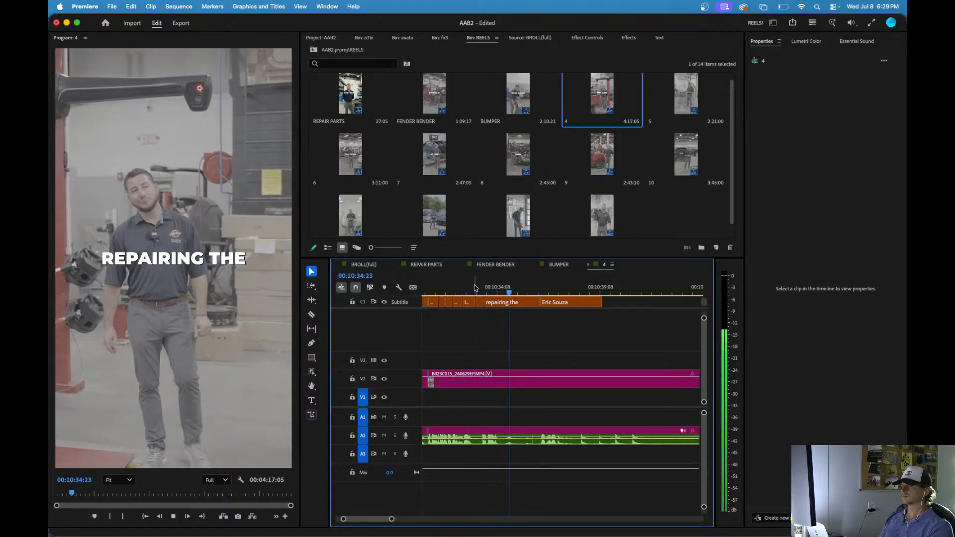
pyautogui.click(475, 287)
pyautogui.click(467, 288)
pyautogui.click(453, 288)
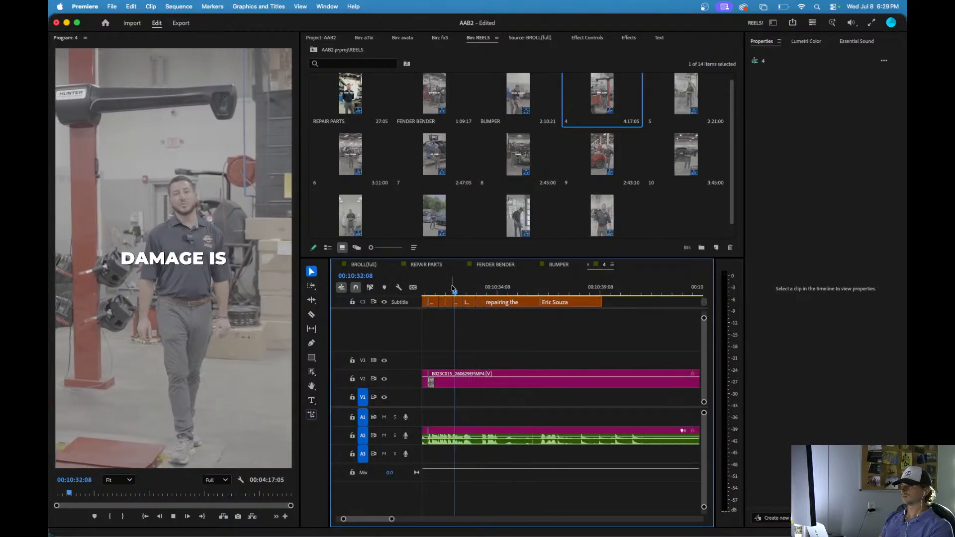
pyautogui.press('space')
pyautogui.press('space')
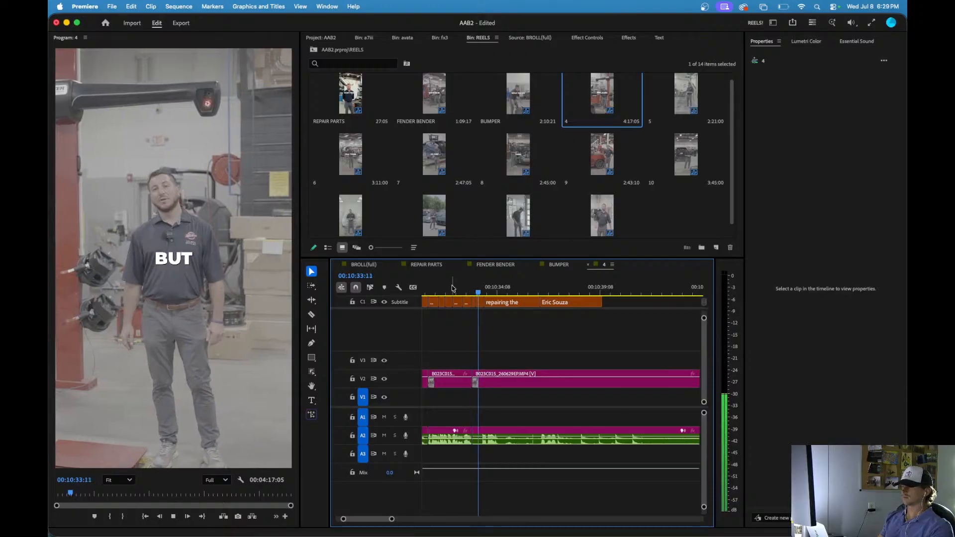
# - Find the start of the next "Repairing the body" take and ripple-trim the footage between the split and that line
pyautogui.press('-')
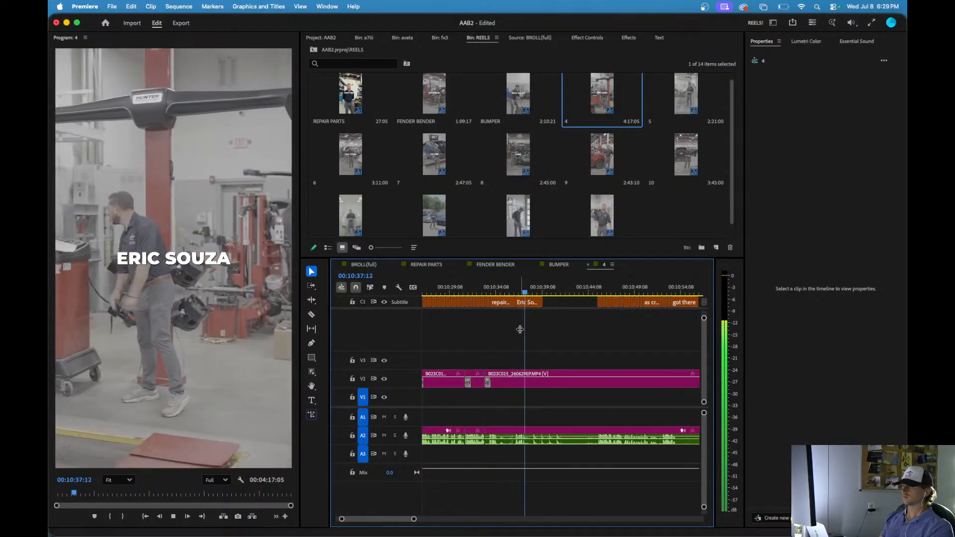
pyautogui.click(599, 293)
pyautogui.press('=')
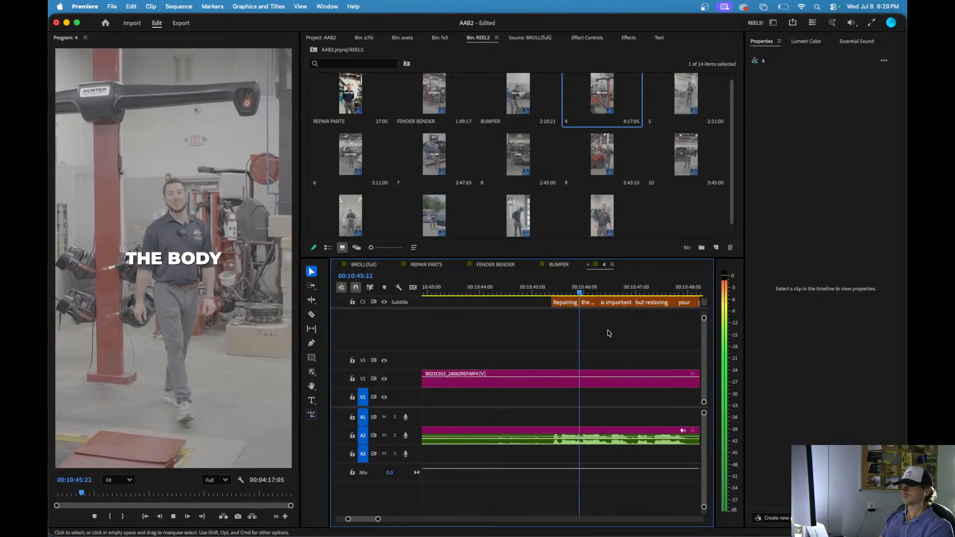
pyautogui.click(545, 292)
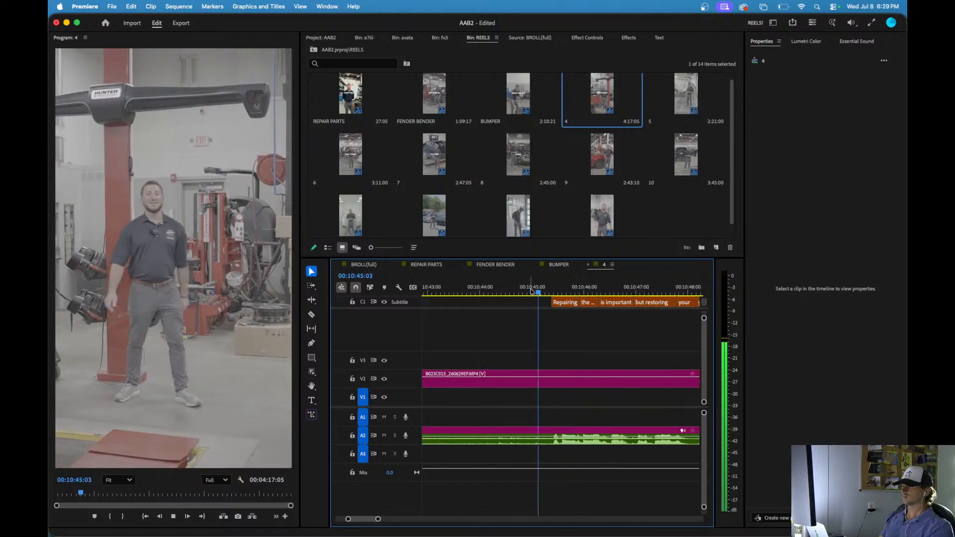
pyautogui.press('Up')
# - Compare both "Repairing" takes and ripple-delete the earlier "damage is important" clip with its captions
pyautogui.press('-')
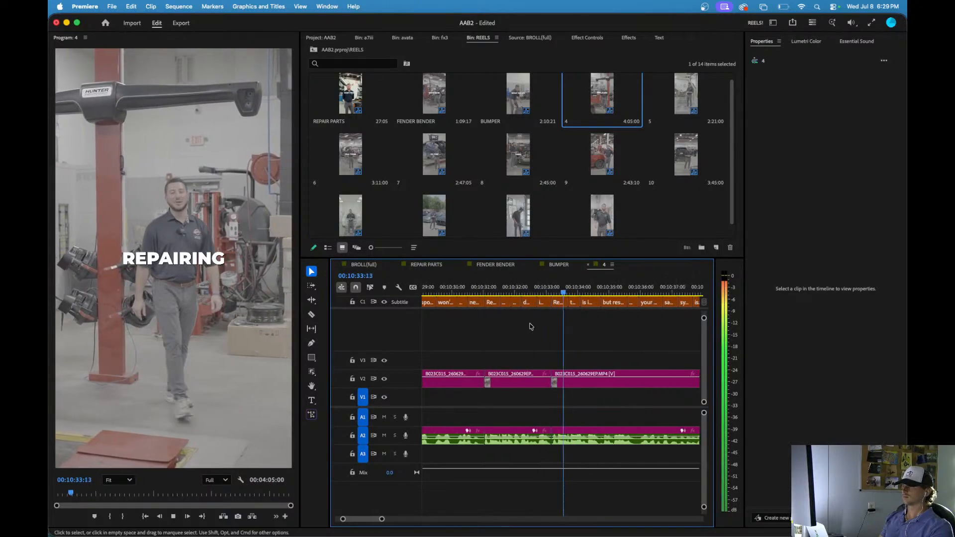
pyautogui.click(532, 293)
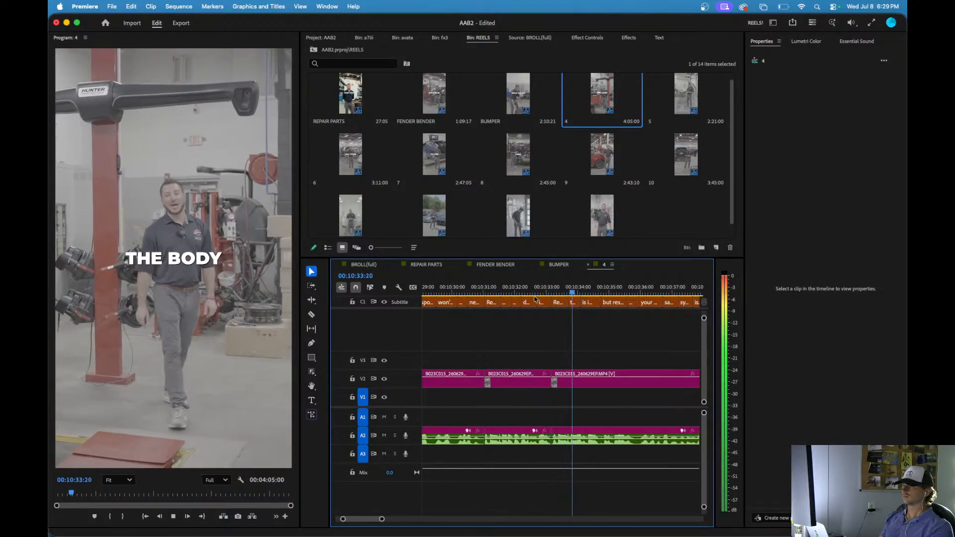
pyautogui.click(470, 289)
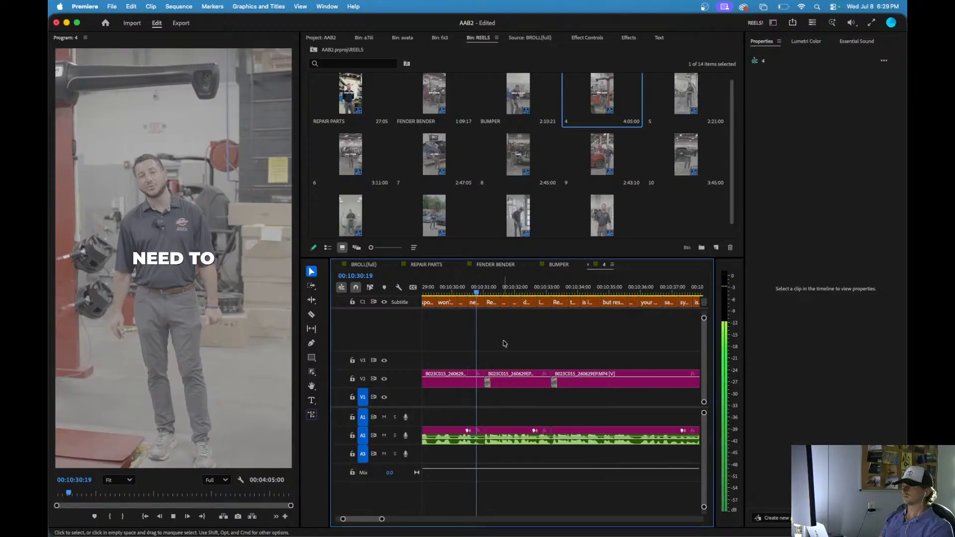
pyautogui.moveTo(486, 450); pyautogui.dragTo(548, 302)
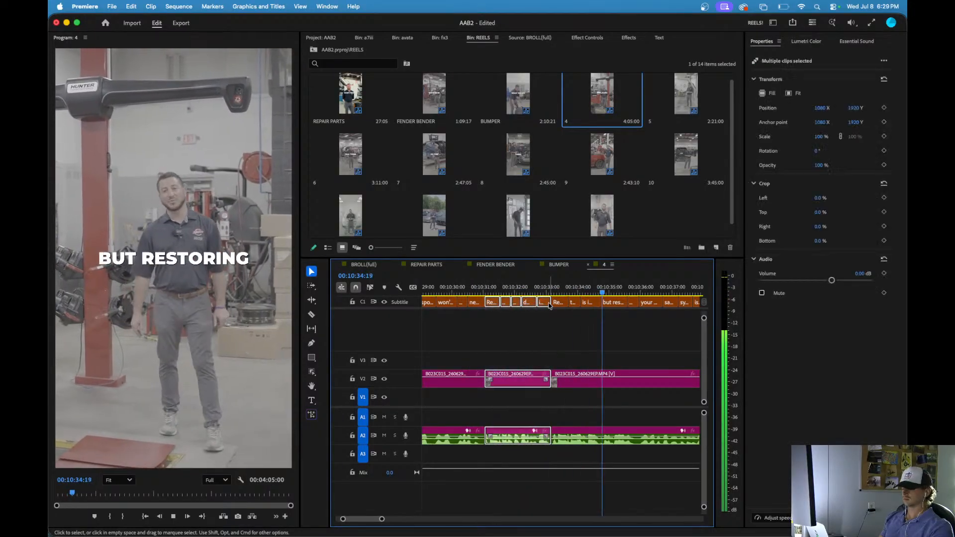
pyautogui.hotkey('alt', 'BackSpace')
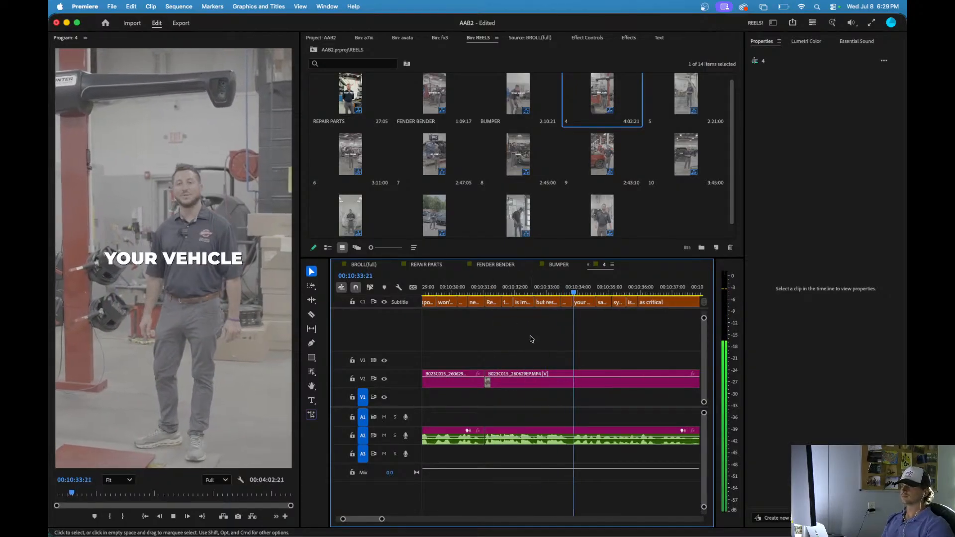
# - Play the retake past "is just as critical" and ripple-trim everything before the next "Repairing" attempt
pyautogui.scroll(-5, 532, 340)
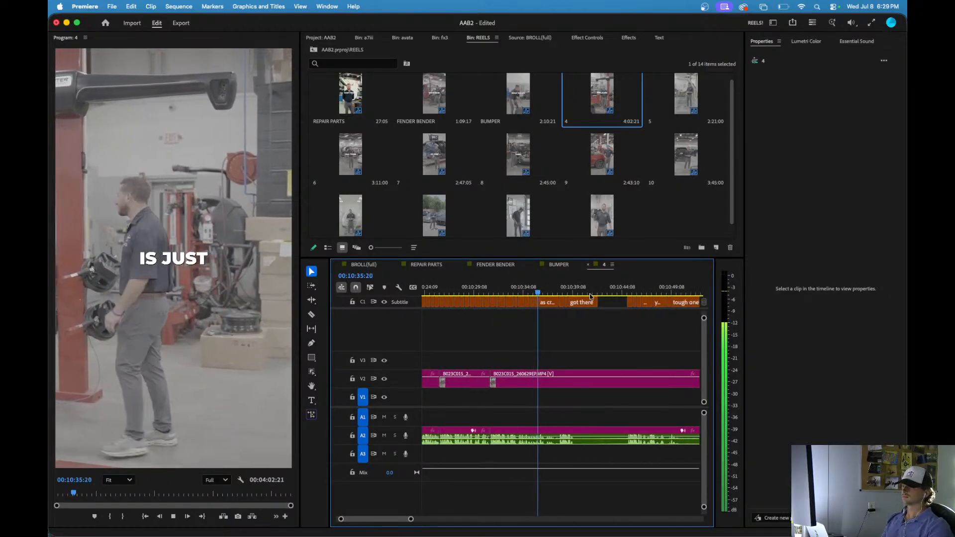
pyautogui.click(616, 289)
pyautogui.press('space')
pyautogui.scroll(5, 616, 331)
pyautogui.hscroll(3, 630, 335)
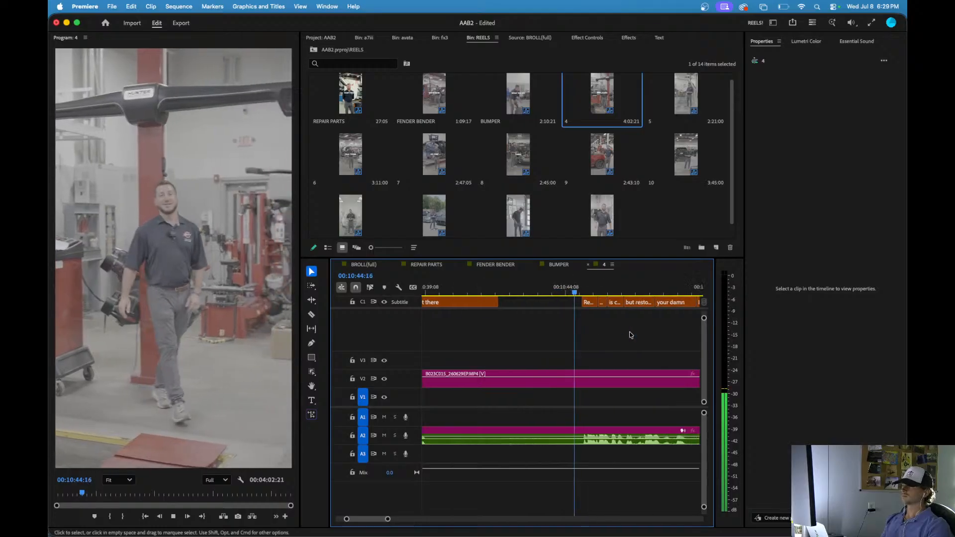
pyautogui.press('space')
pyautogui.press('q')
pyautogui.press('space')
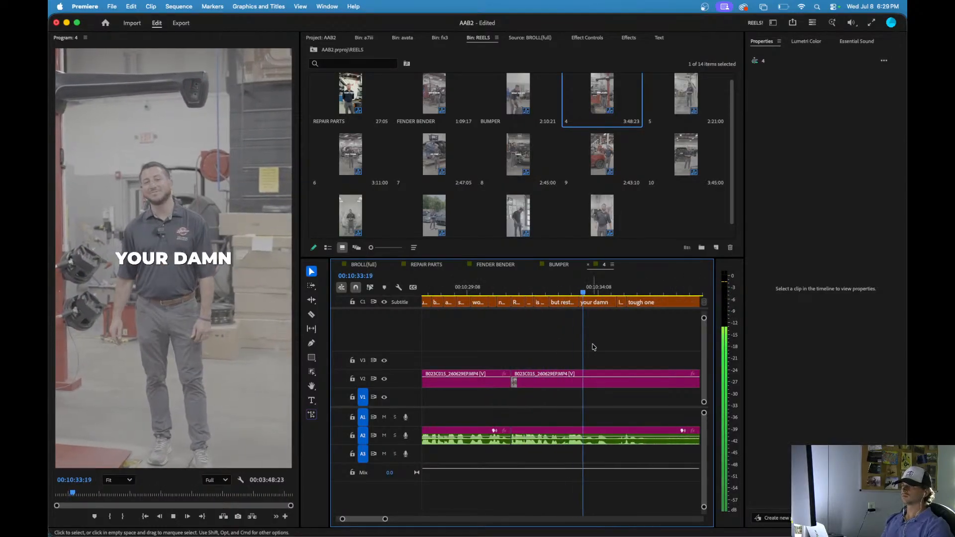
# - Ripple-trim the flubbed "your damn" and "tough one" attempt up to just after the "yeah like" remark
pyautogui.scroll(-4, 594, 347)
pyautogui.click(599, 288)
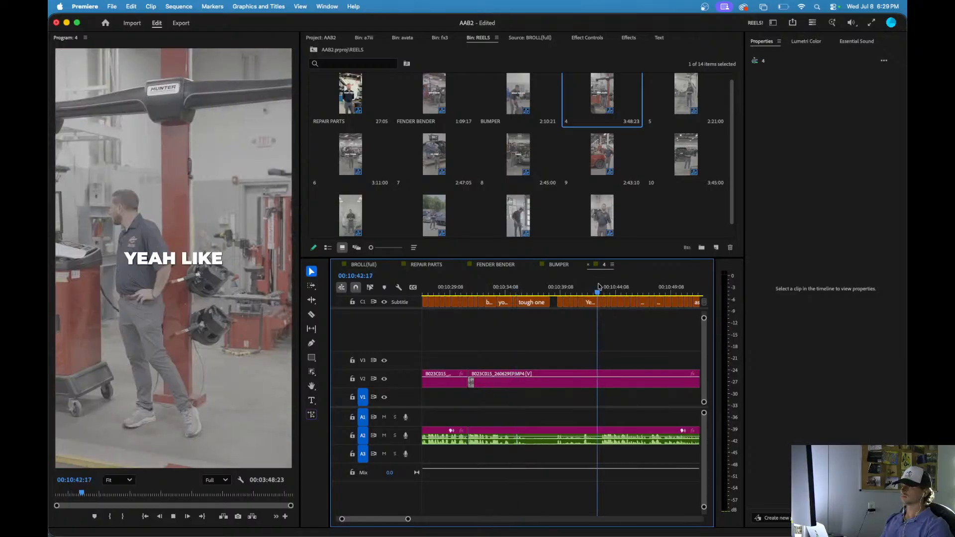
pyautogui.press('q')
pyautogui.press('space')
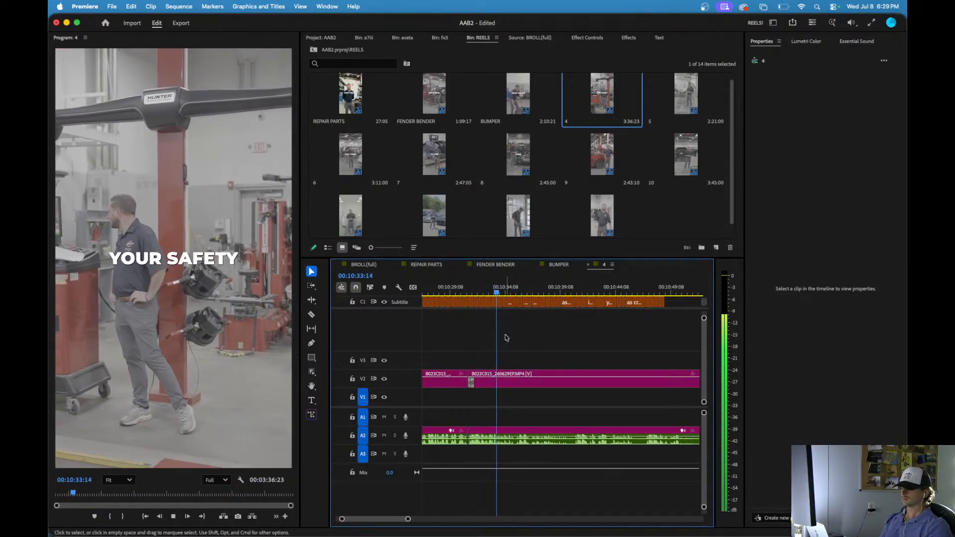
# - Play through the following attempts and ripple-trim them away up to the next "Repairing the" take after the pause
pyautogui.press('l')
pyautogui.scroll(3, 512, 335)
pyautogui.scroll(-3, 592, 332)
pyautogui.scroll(-3, 593, 333)
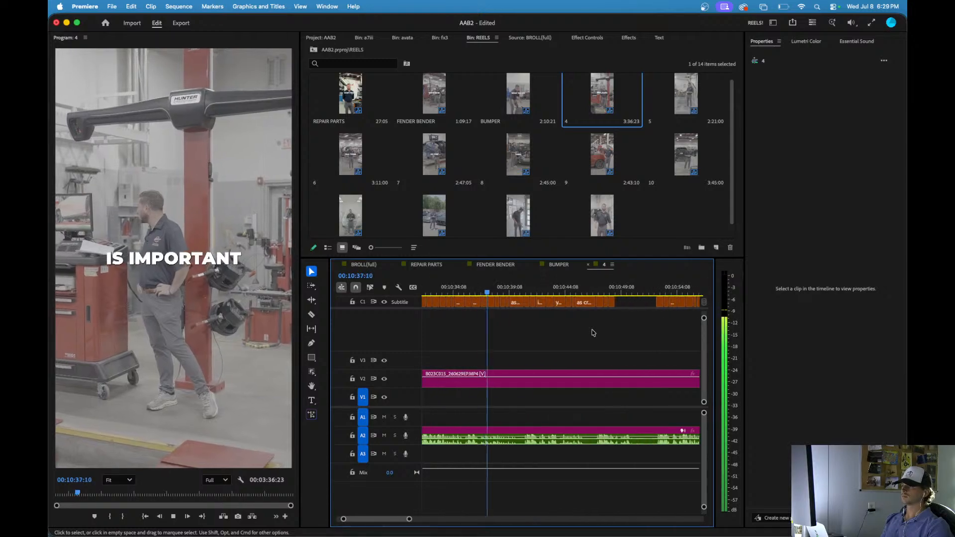
pyautogui.scroll(-4, 593, 333)
pyautogui.click(600, 292)
pyautogui.press('space')
pyautogui.press('space')
pyautogui.scroll(3, 609, 333)
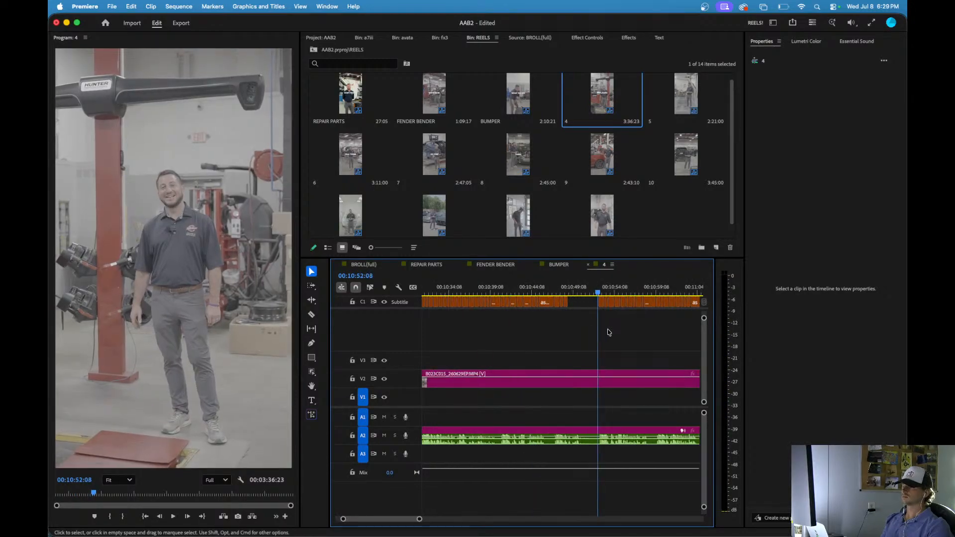
pyautogui.press('q')
pyautogui.press('space')
# - Ripple-trim the few frames of pause before the new "Repairing the" line and replay the join
pyautogui.scroll(4, 582, 356)
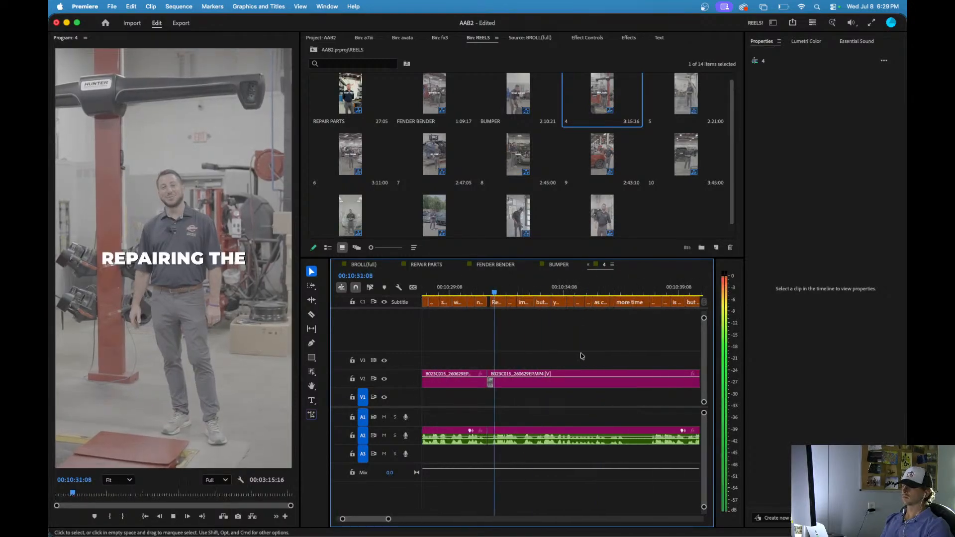
pyautogui.click(489, 291)
pyautogui.press('q')
pyautogui.press('space')
pyautogui.press('space')
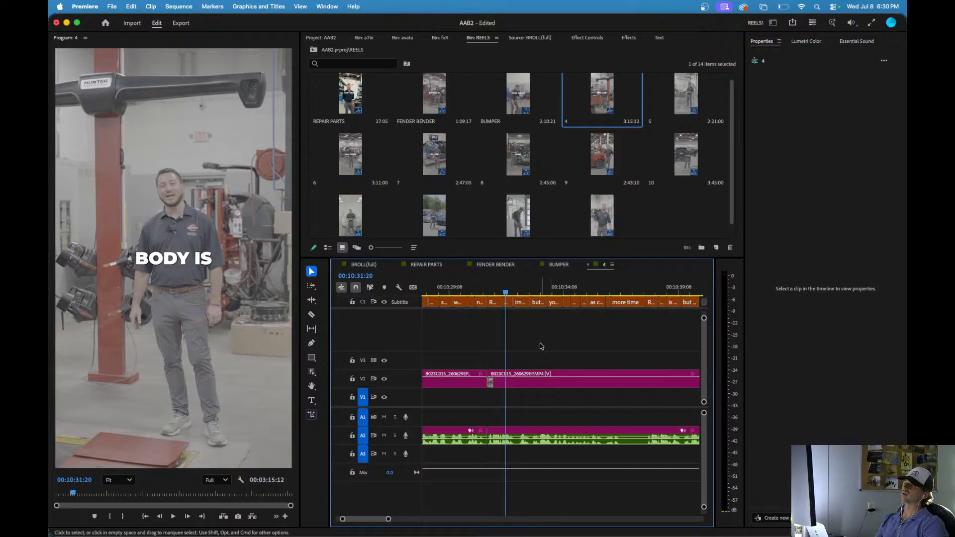
# - Open the INTERVIEW sequence from the main project bin and play it from the start
pyautogui.scroll(-1, 635, 226)
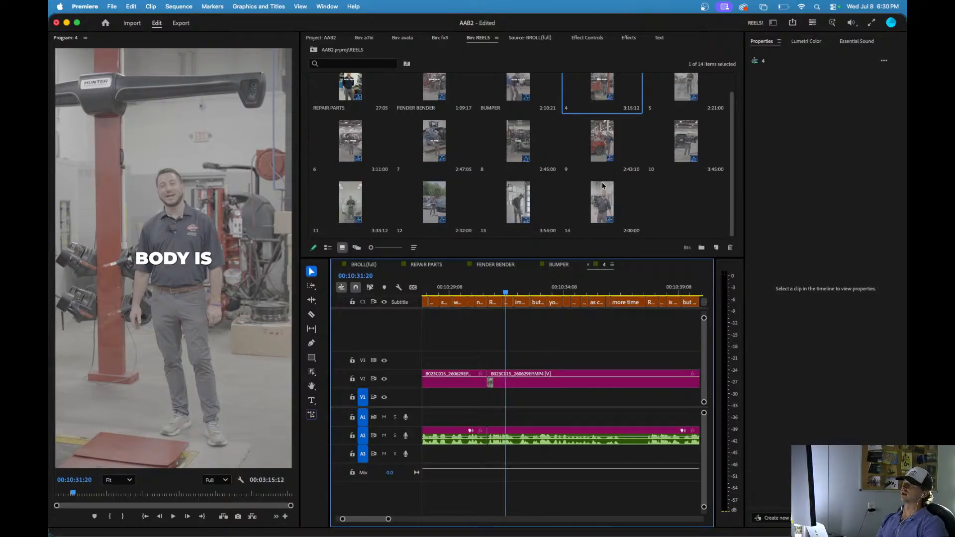
pyautogui.click(332, 40)
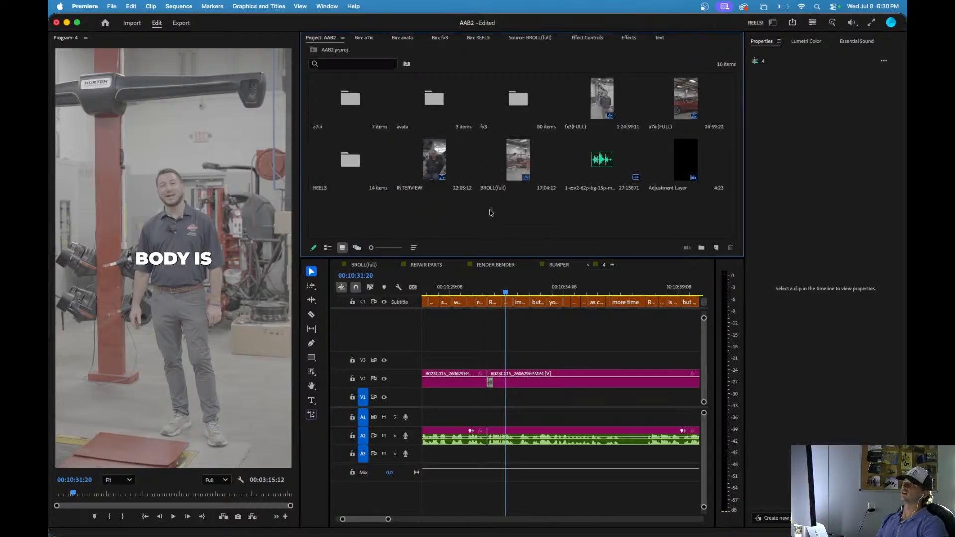
pyautogui.doubleClick(444, 169)
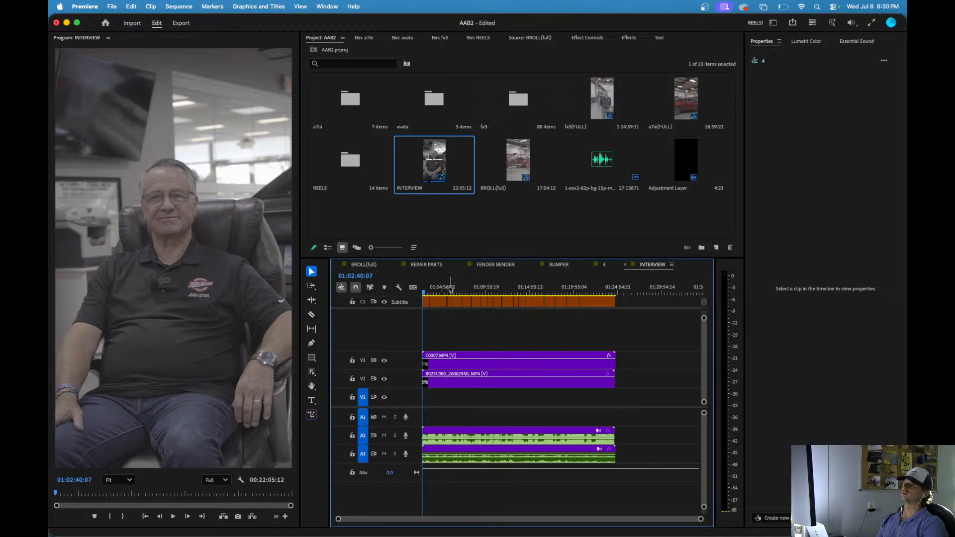
pyautogui.press('space')
pyautogui.press('=')
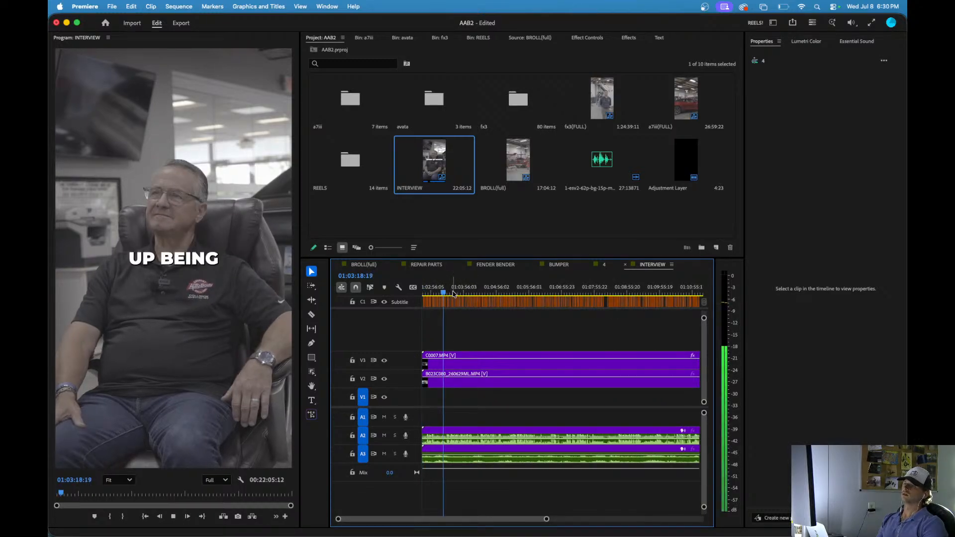
# - Skip through the interview to the "guy and" line and disable the C0007.MP4 clip on V3 to use the lower camera angle
pyautogui.click(473, 290)
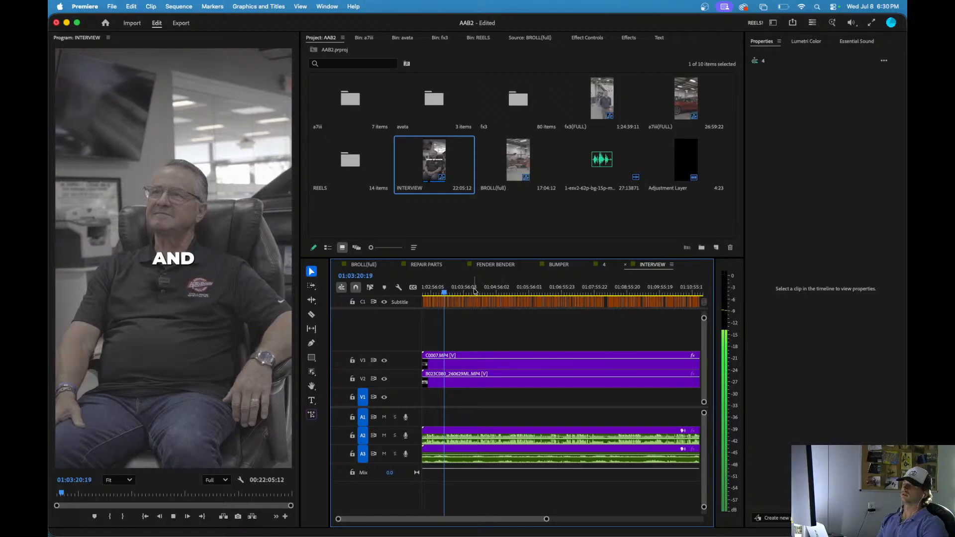
pyautogui.click(479, 293)
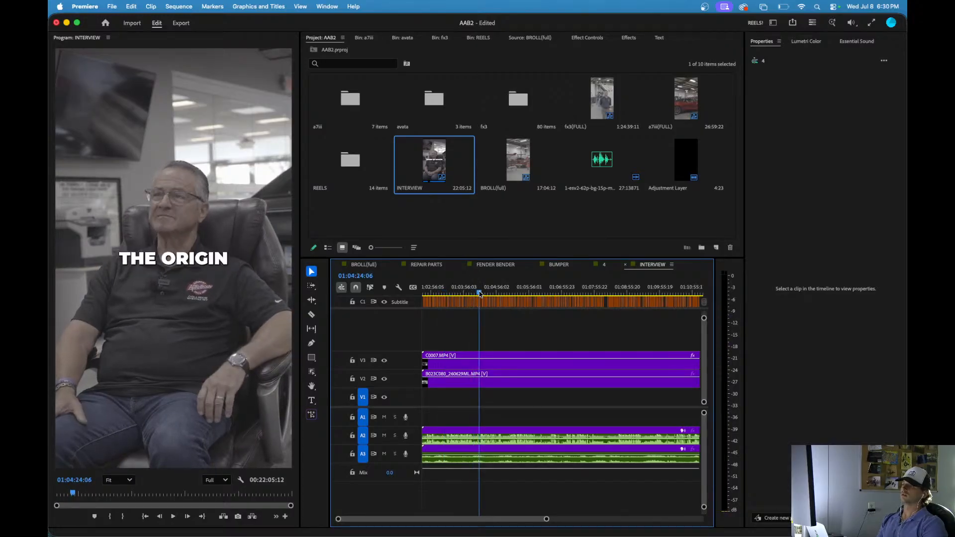
pyautogui.click(481, 293)
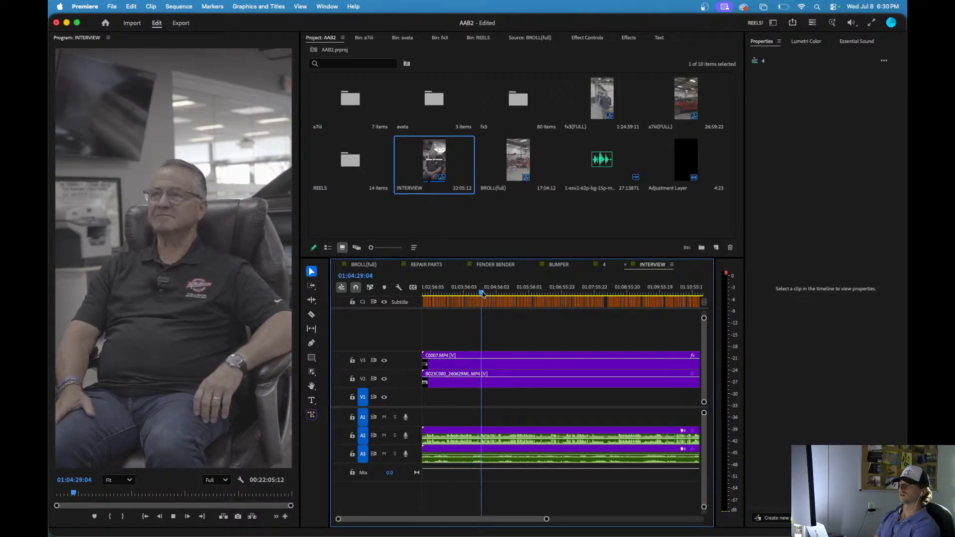
pyautogui.scroll(5, 479, 323)
pyautogui.press('space')
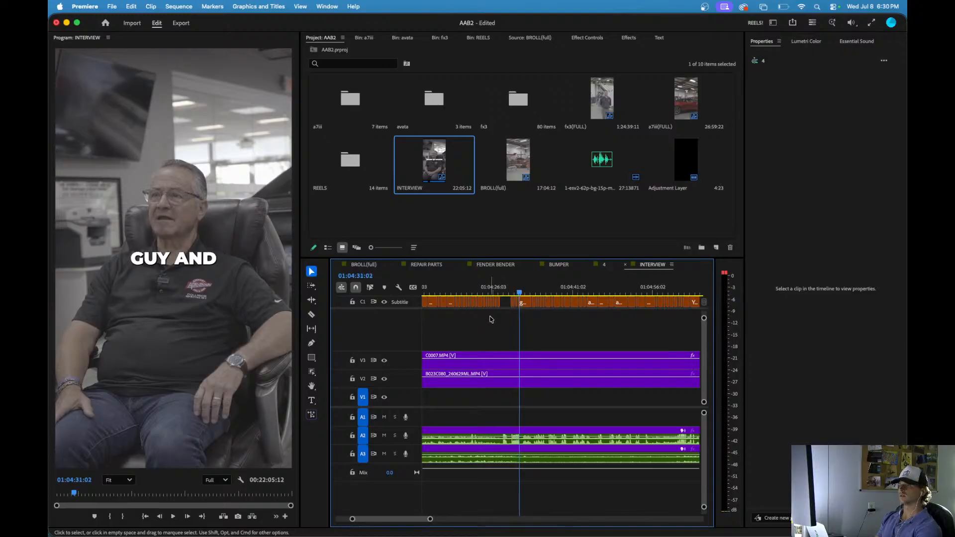
pyautogui.click(495, 366)
pyautogui.press('space')
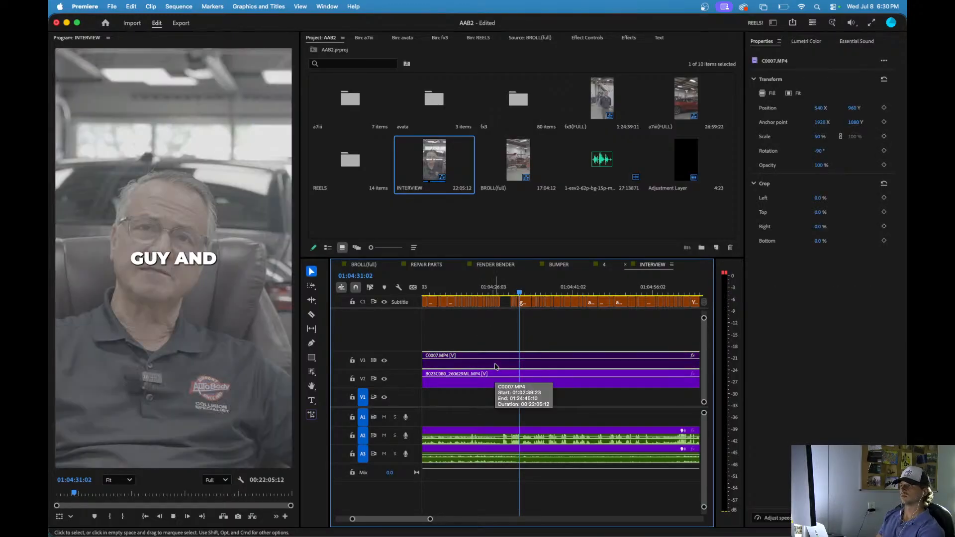
# - Stop playback, scale the B023C080 interview clip on V2 to fill the frame, and shift its horizontal position to the right
pyautogui.scroll(-2, 503, 368)
pyautogui.press('space')
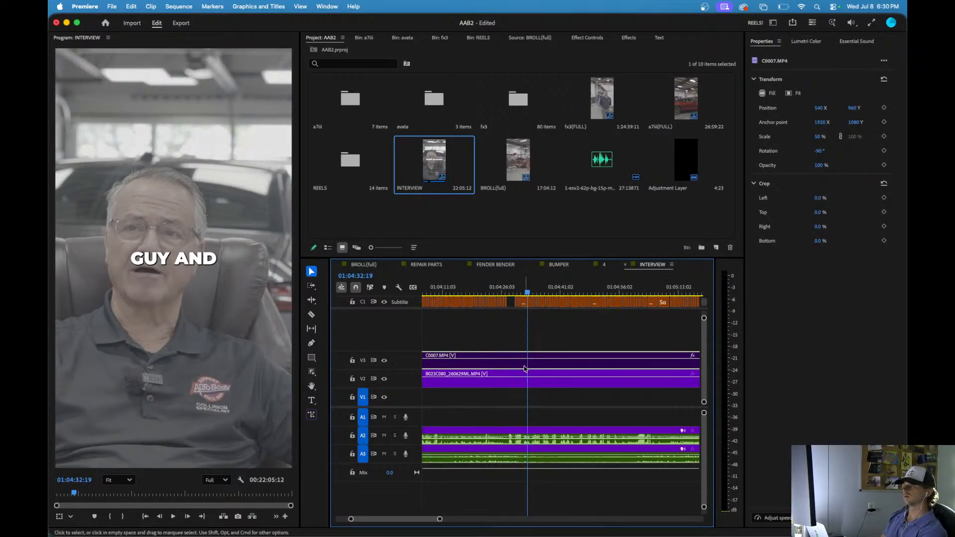
pyautogui.click(509, 383)
pyautogui.rightClick(509, 383)
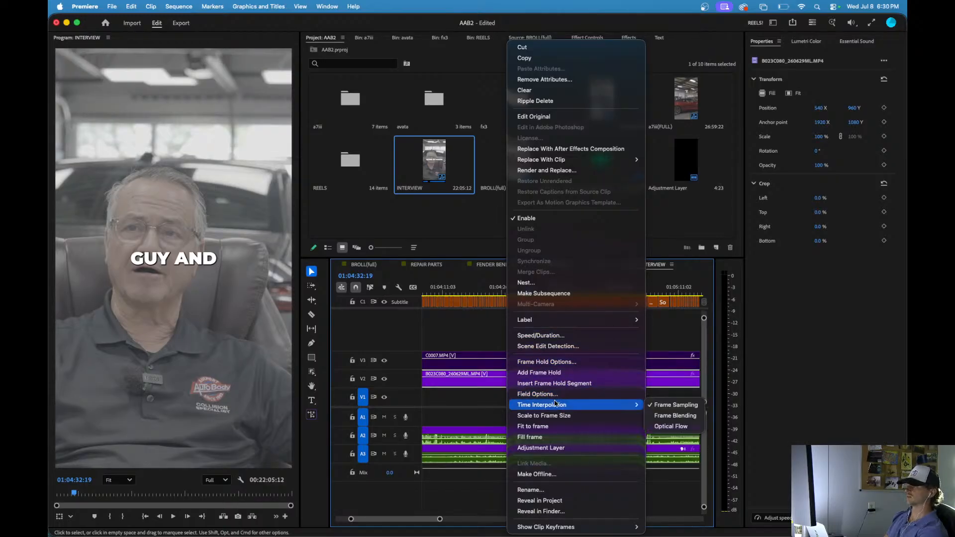
pyautogui.moveTo(556, 407)
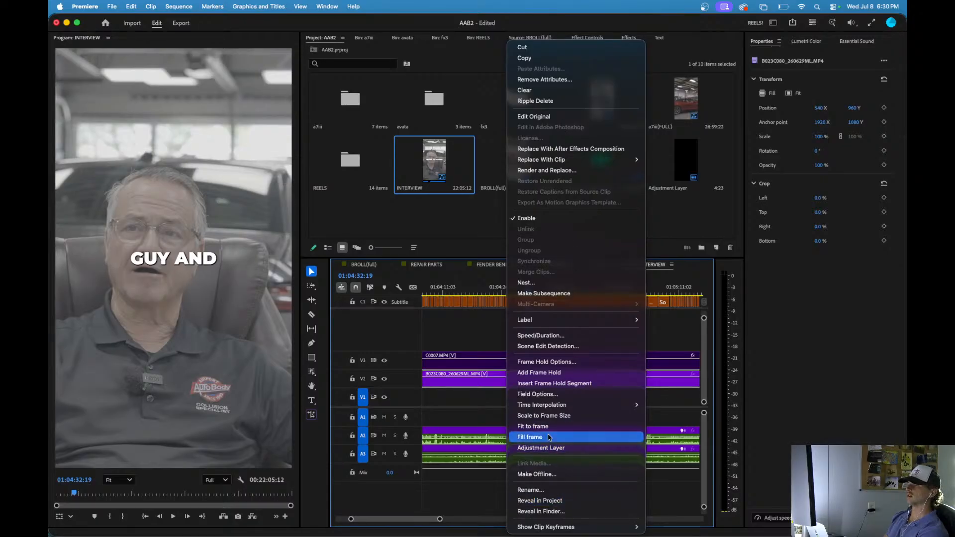
pyautogui.click(532, 437)
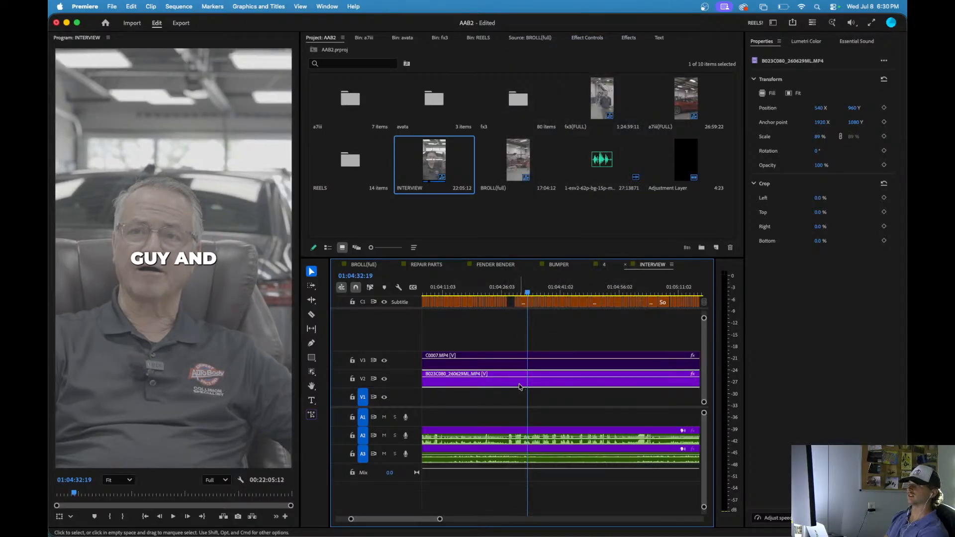
pyautogui.click(577, 37)
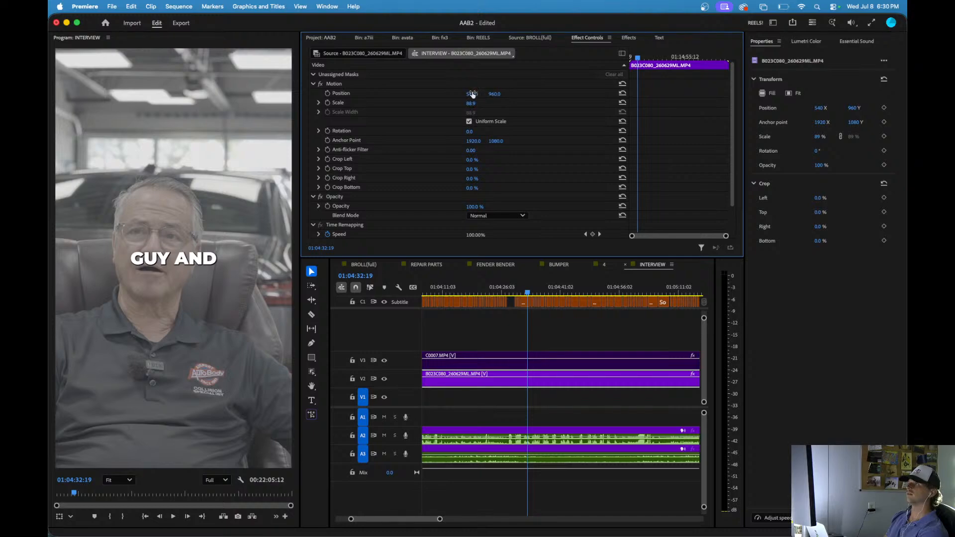
pyautogui.moveTo(472, 94); pyautogui.dragTo(565, 93)
# - Close the INTERVIEW sequence and ripple-trim the earlier "Repairing the body" take in sequence 4 up to its repeat
pyautogui.click(626, 265)
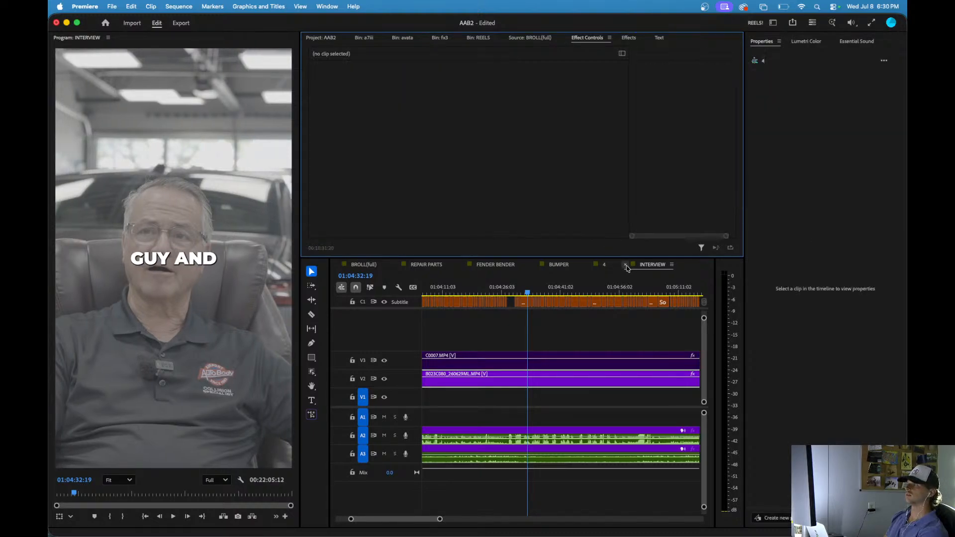
pyautogui.moveTo(501, 293); pyautogui.dragTo(475, 292)
pyautogui.press('space')
pyautogui.scroll(5, 480, 321)
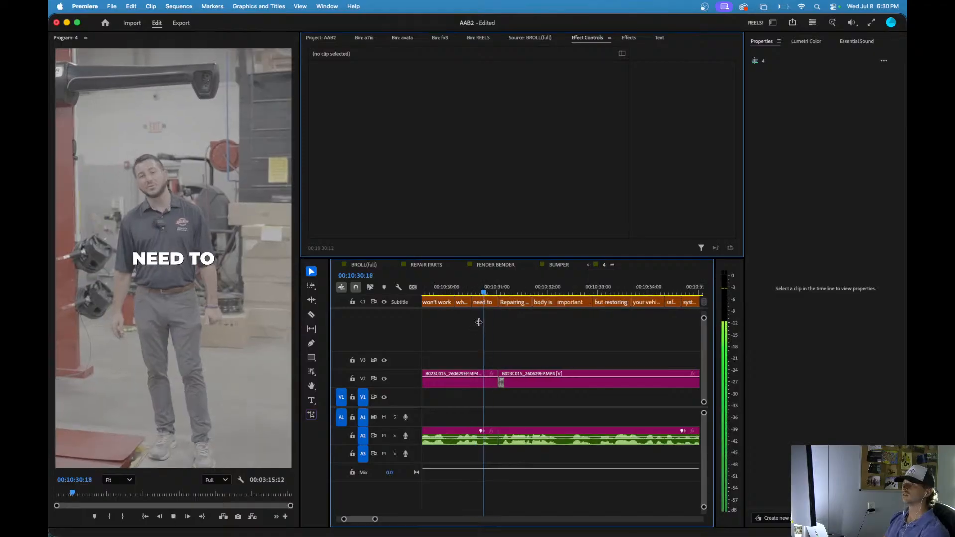
pyautogui.scroll(-5, 532, 348)
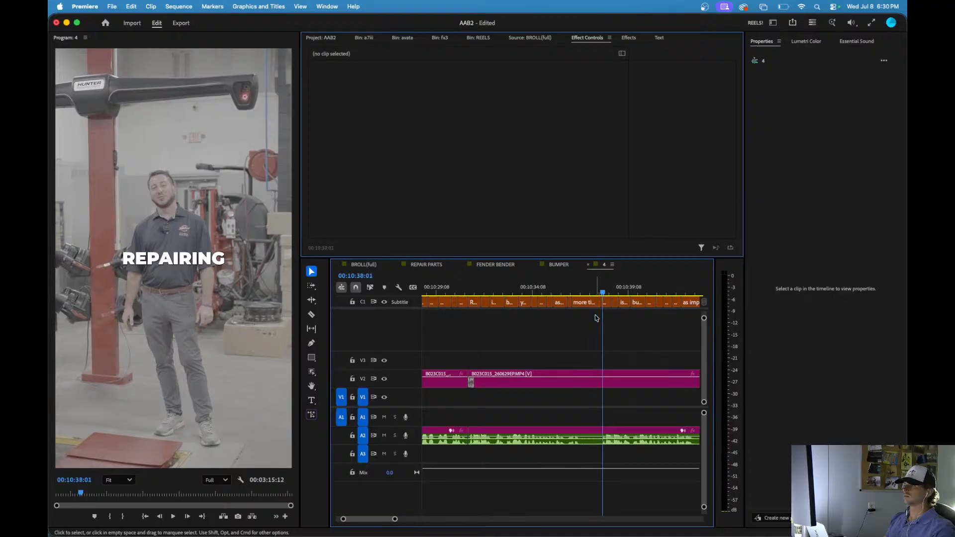
pyautogui.press('q')
pyautogui.press('space')
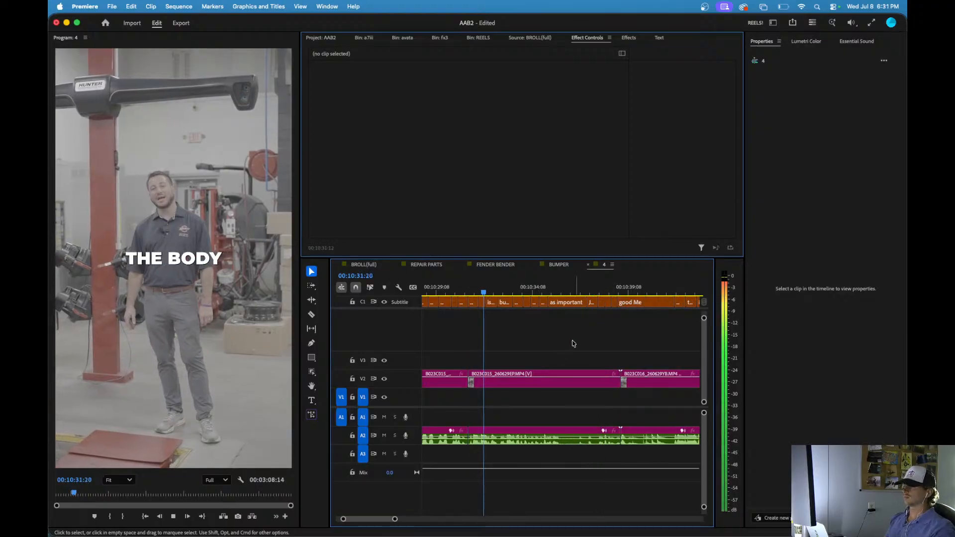
# - Ripple-trim the tail after "as important" and the start of the B023C016 clip through the "good Me" remark
pyautogui.scroll(-3, 542, 351)
pyautogui.hscroll(2, 541, 351)
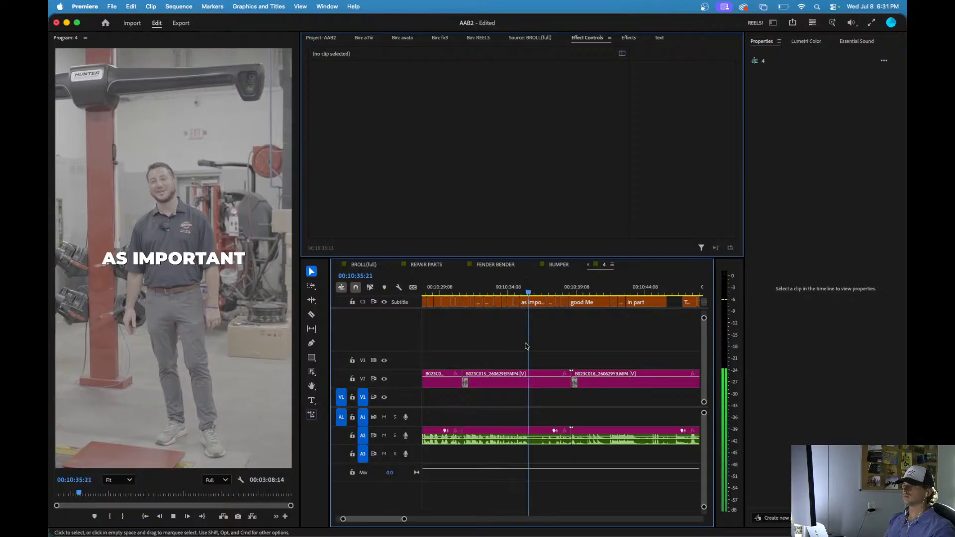
pyautogui.press('w')
pyautogui.press('space')
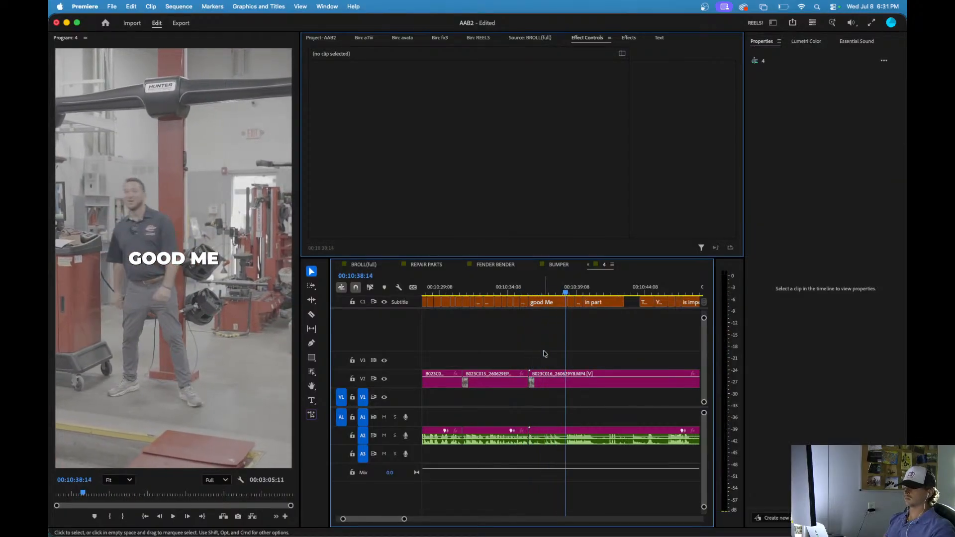
pyautogui.press('q')
pyautogui.scroll(4, 548, 358)
pyautogui.scroll(-8, 548, 358)
pyautogui.press('space')
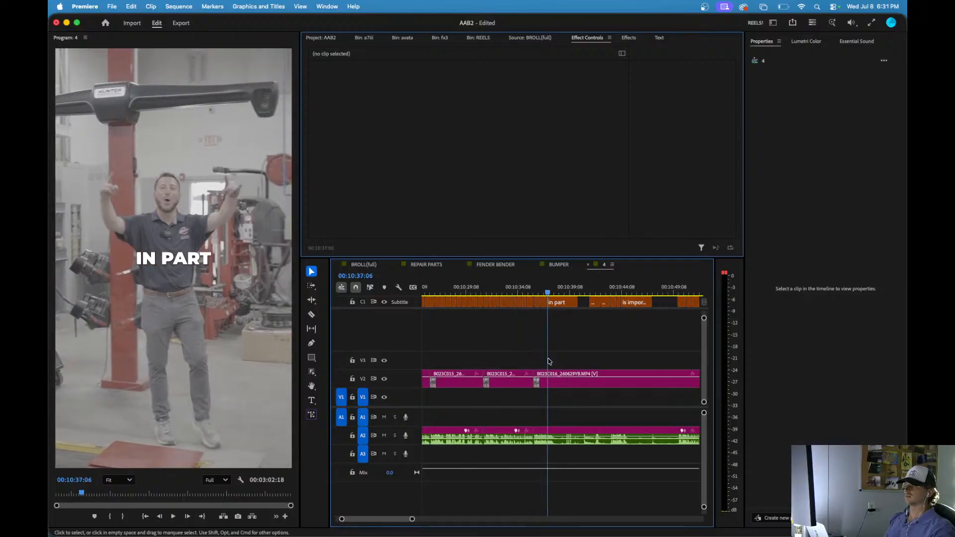
# - Find the next "Repairing" line in the B023C016 clip and ripple-trim its lead-in, including "Yes sir", up to that line
pyautogui.click(568, 294)
pyautogui.press('space')
pyautogui.scroll(3, 575, 324)
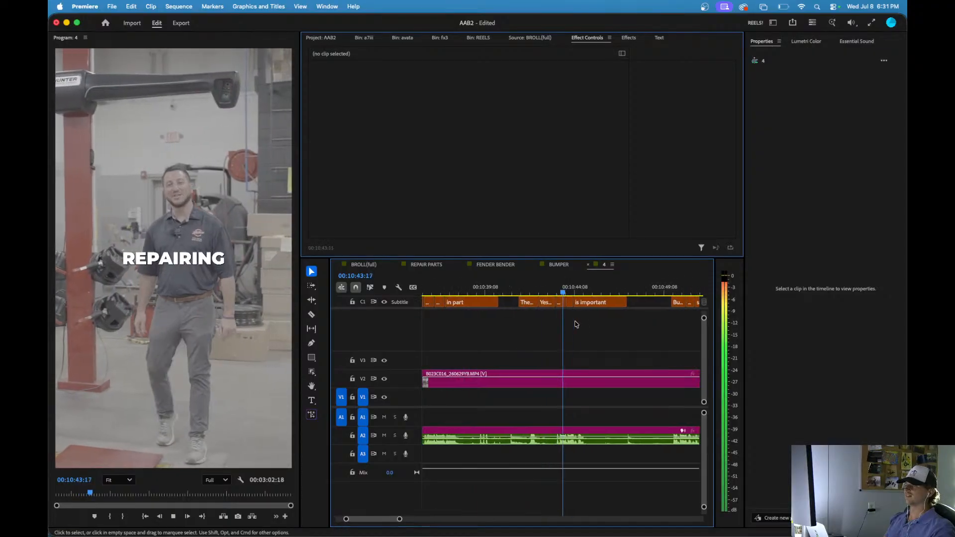
pyautogui.click(551, 291)
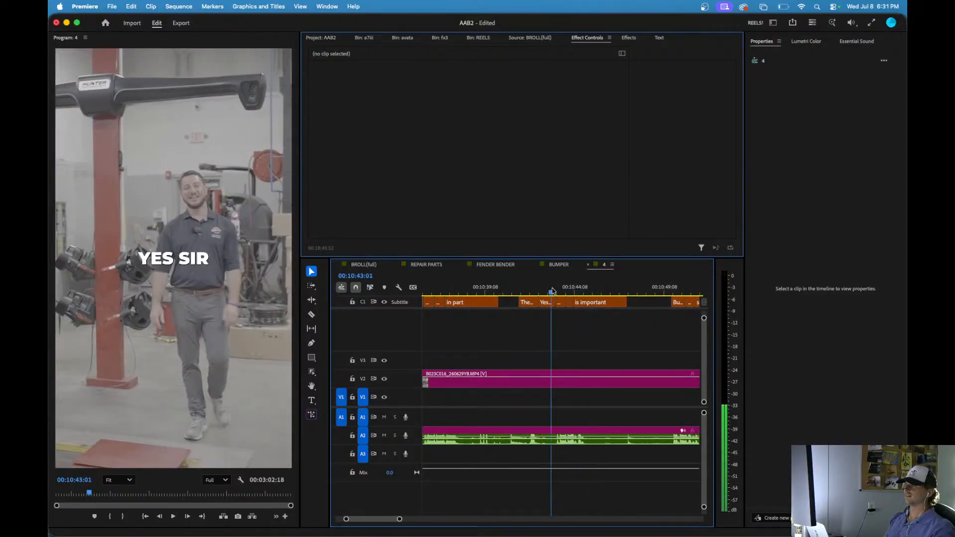
pyautogui.press('q')
pyautogui.hscroll(-5, 518, 337)
pyautogui.scroll(-3, 517, 337)
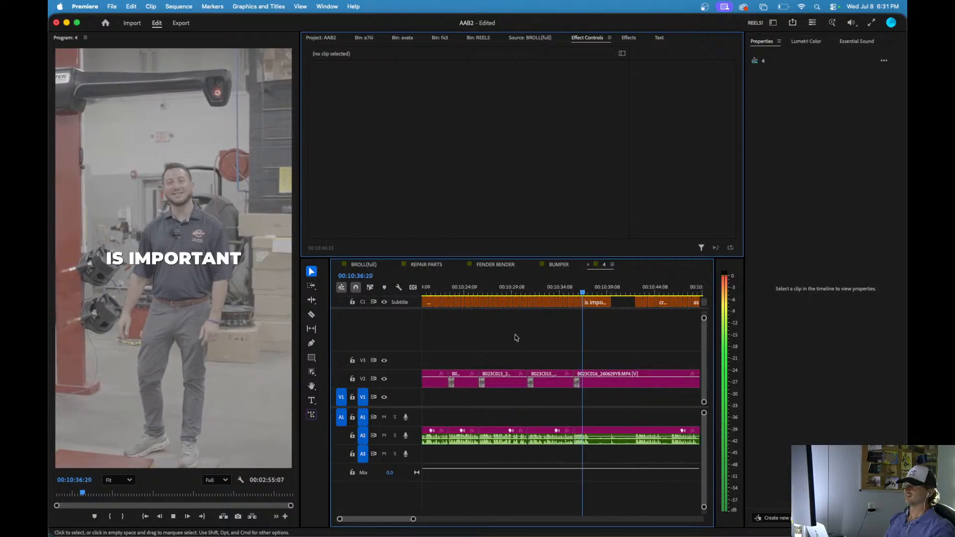
# - Split the B023C016 clip after "is important" and ripple-trim the pause up to the "But restoring" line
pyautogui.press('super+k')
pyautogui.hscroll(3, 546, 346)
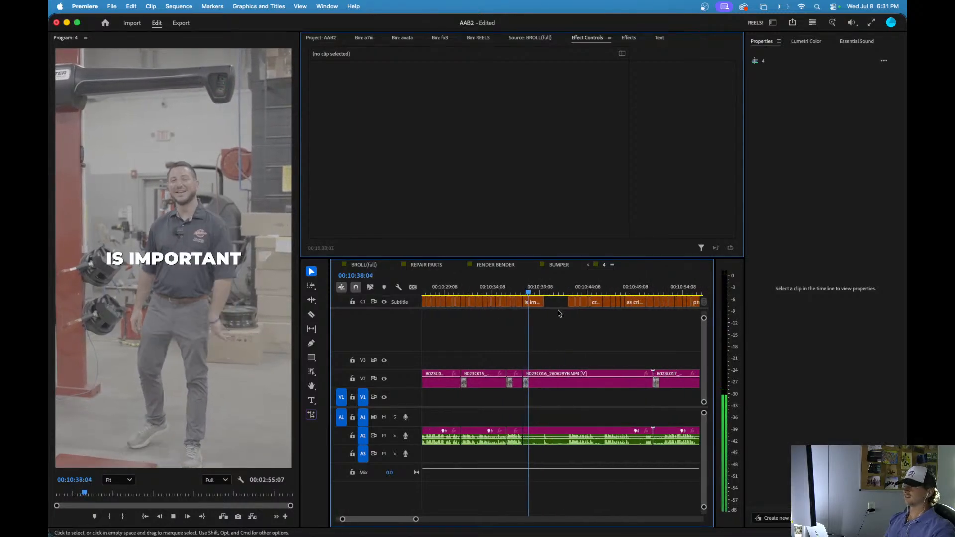
pyautogui.click(561, 284)
pyautogui.press('space')
pyautogui.press('=')
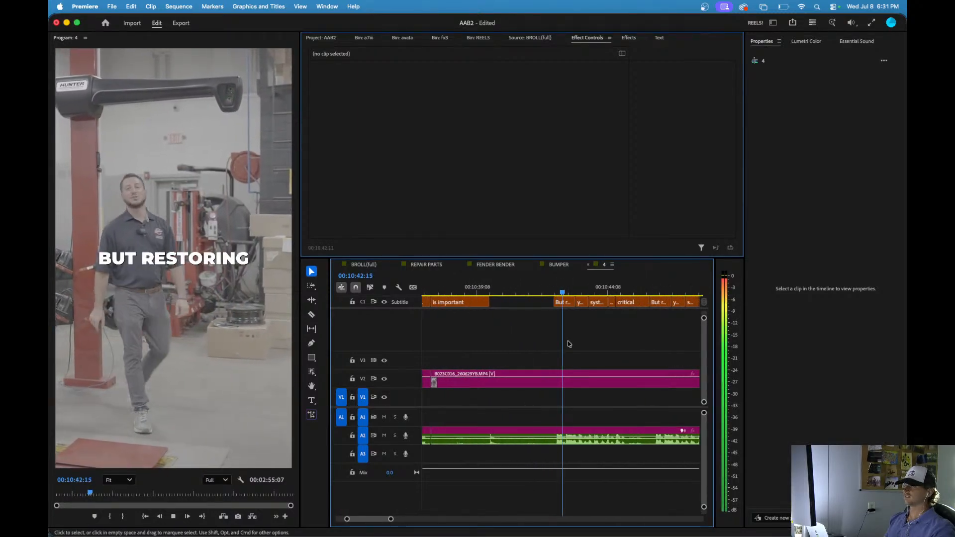
pyautogui.click(547, 287)
pyautogui.press('q')
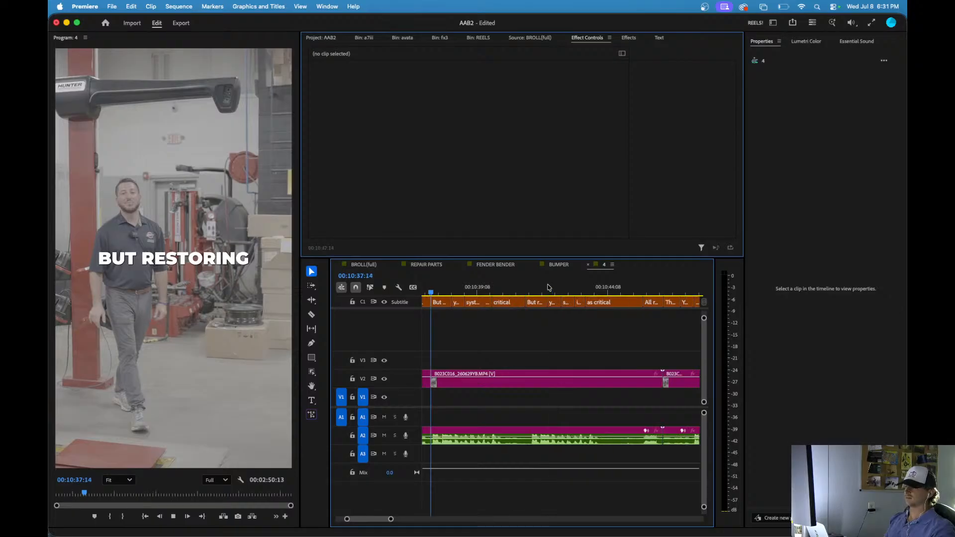
# - Play the first "But restoring" take and ripple-trim it away up to the start of the repeated take
pyautogui.hscroll(-5, 558, 318)
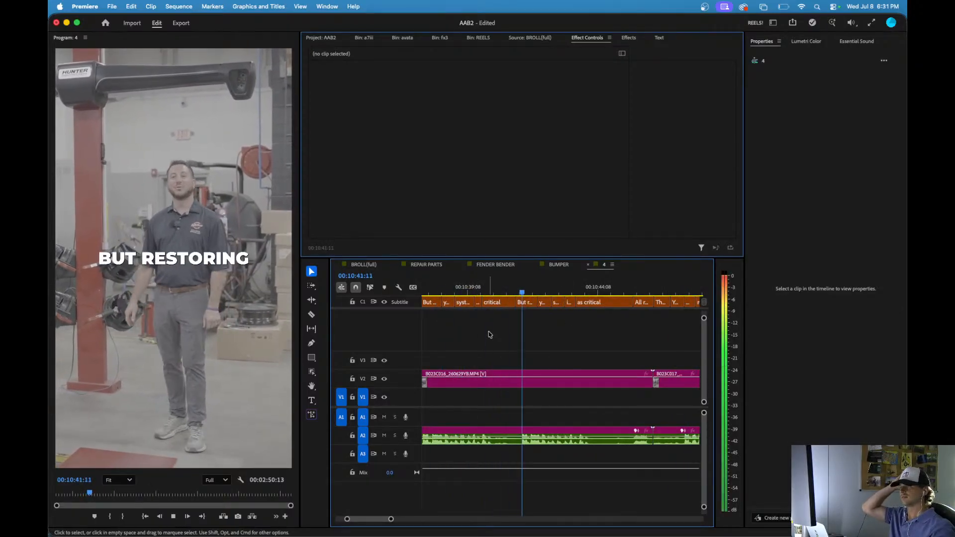
pyautogui.click(511, 291)
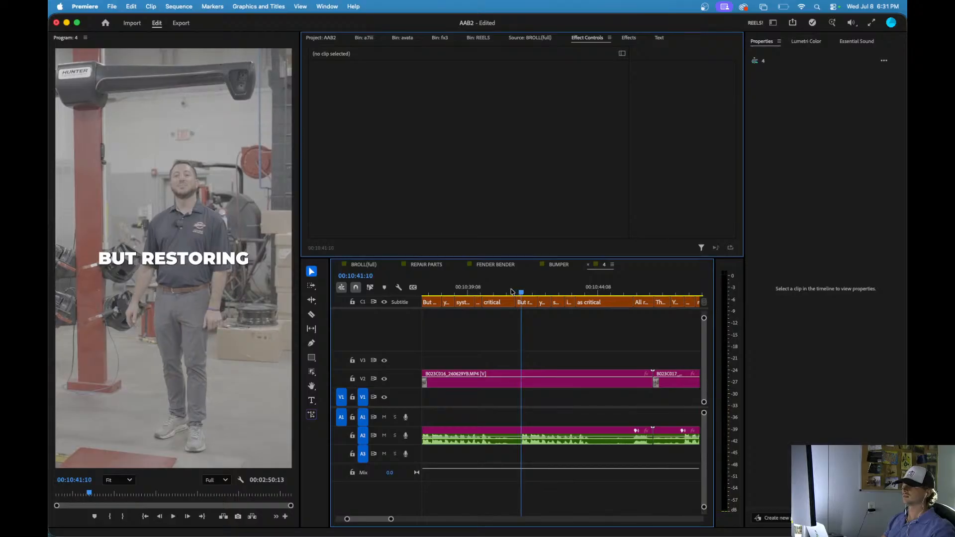
pyautogui.press('q')
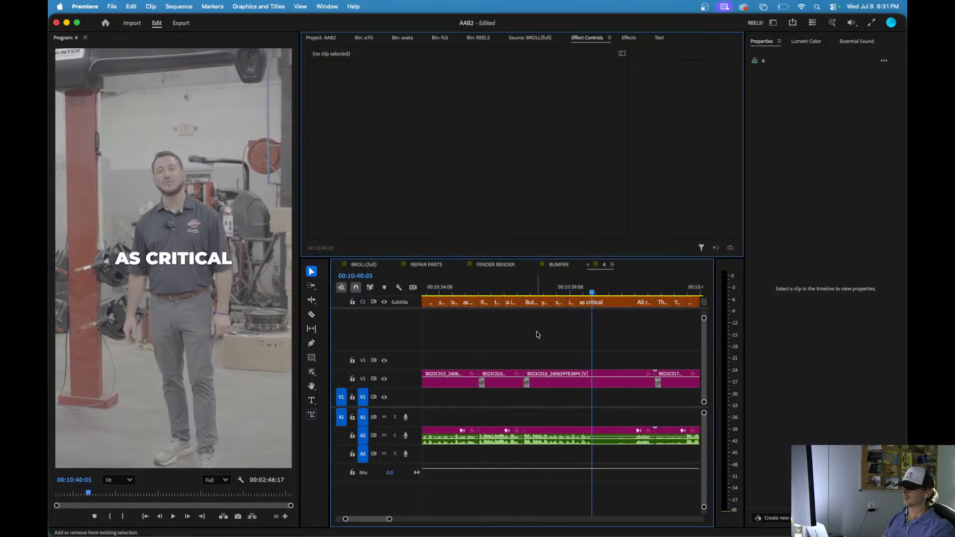
# - Ripple-trim the tail after "as critical" and the "Yes sir" lead-in of the B023C017 clip
pyautogui.press('w')
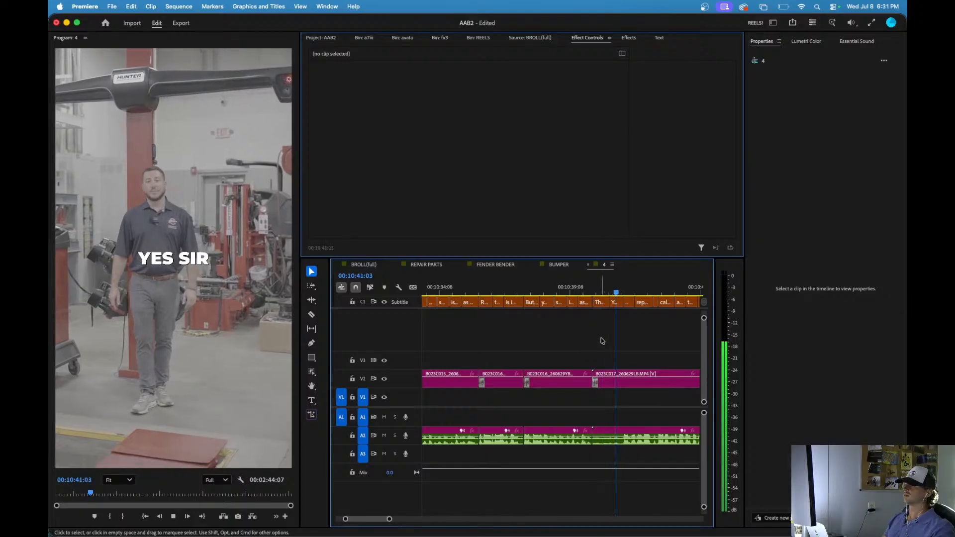
pyautogui.press('q')
pyautogui.press('space')
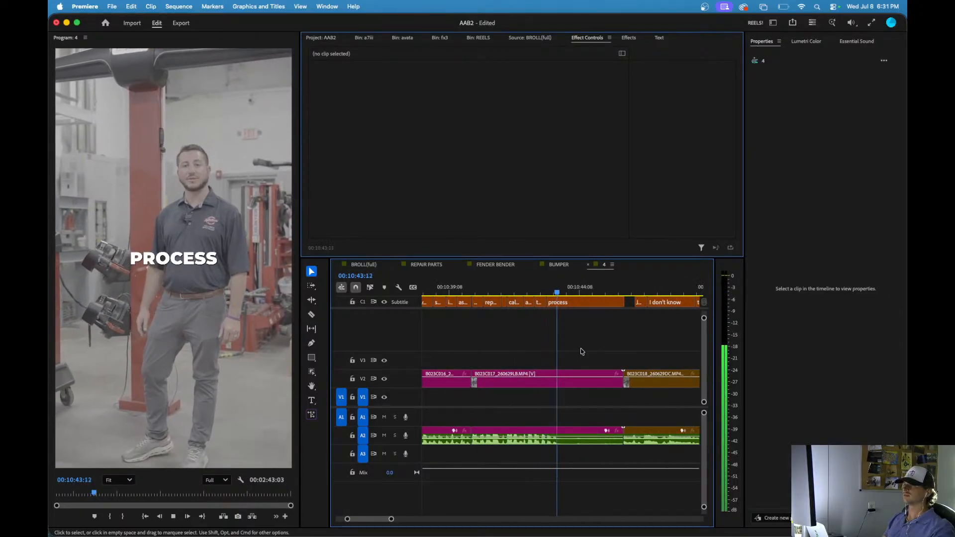
# - Ripple-trim the rest of the B023C017 clip after the word "process" and play across the join
pyautogui.press('w')
pyautogui.press('space')
pyautogui.press('-')
pyautogui.press('-')
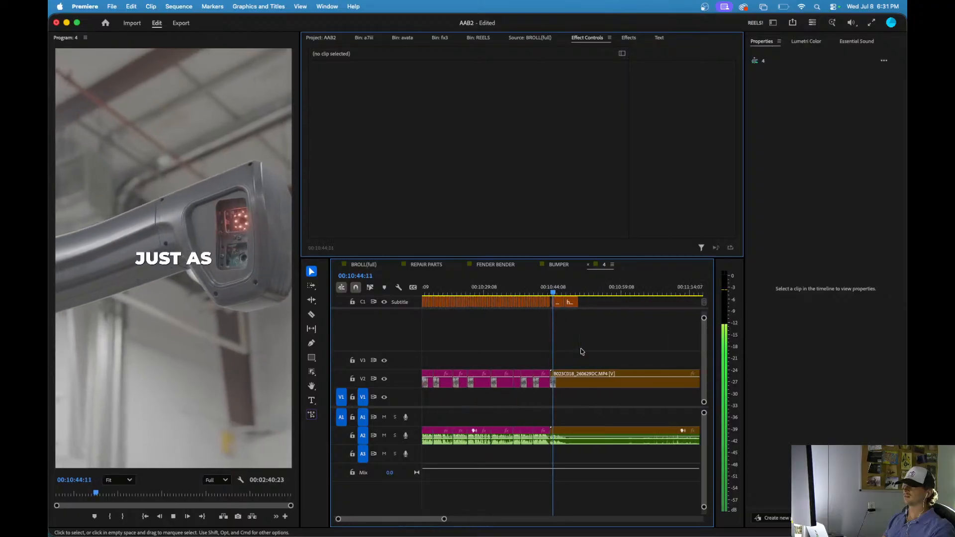
# - Replay sequence 4 from its start and add audio transitions at the cuts between the trimmed pink clips on A2
pyautogui.press('Home')
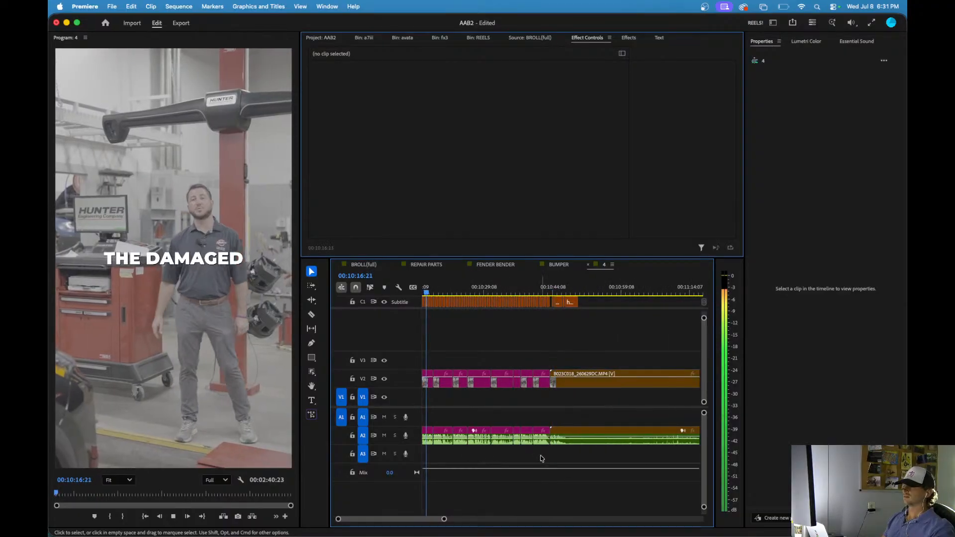
pyautogui.moveTo(540, 455); pyautogui.dragTo(423, 438)
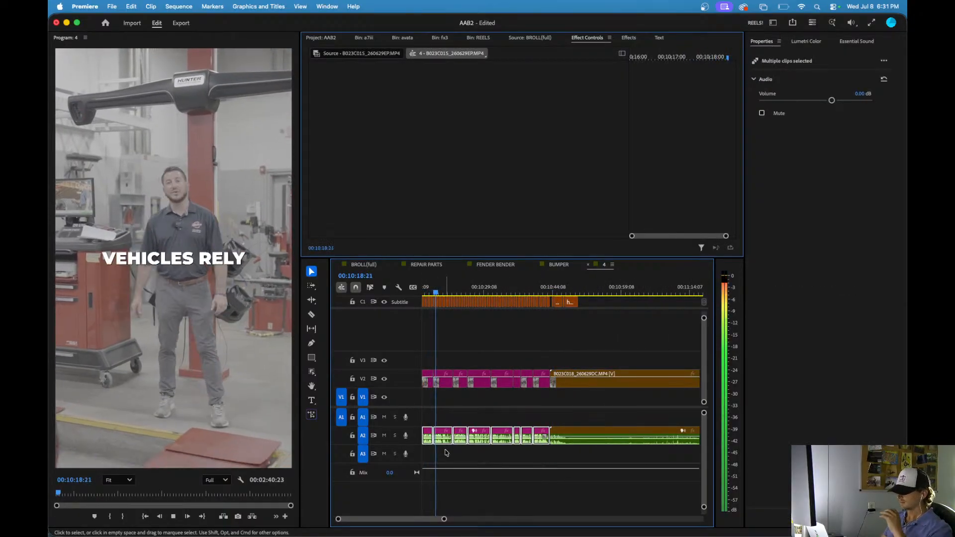
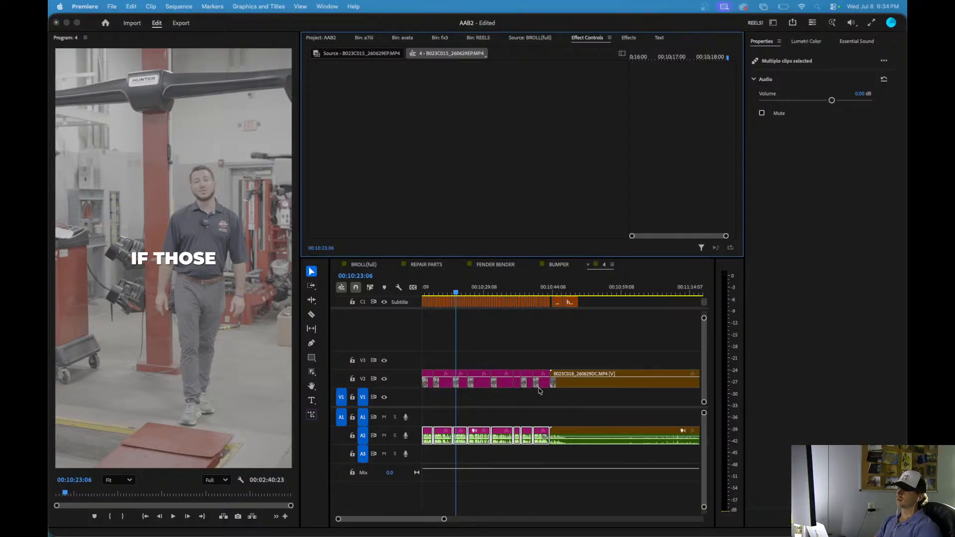
pyautogui.click(423, 294)
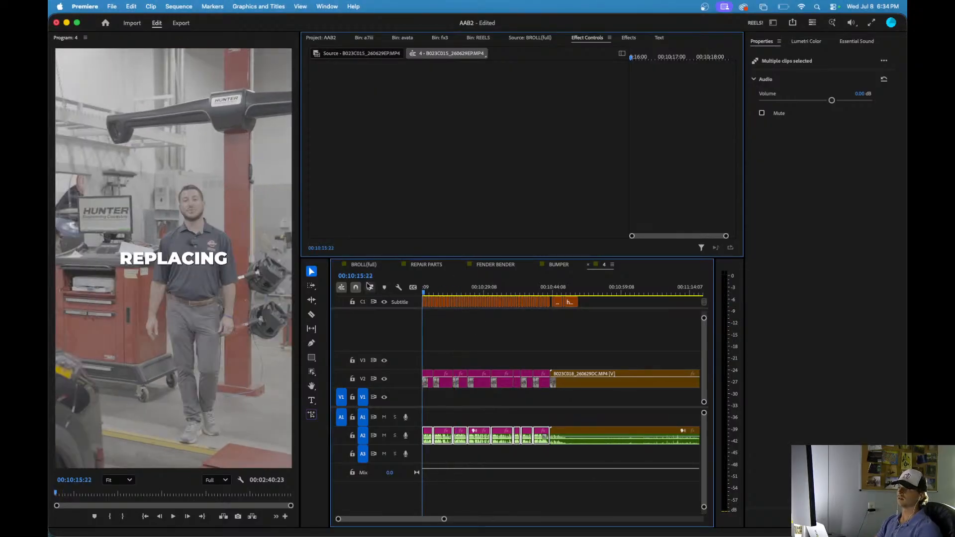
pyautogui.press('space')
pyautogui.moveTo(535, 467); pyautogui.dragTo(427, 434)
pyautogui.click(470, 413)
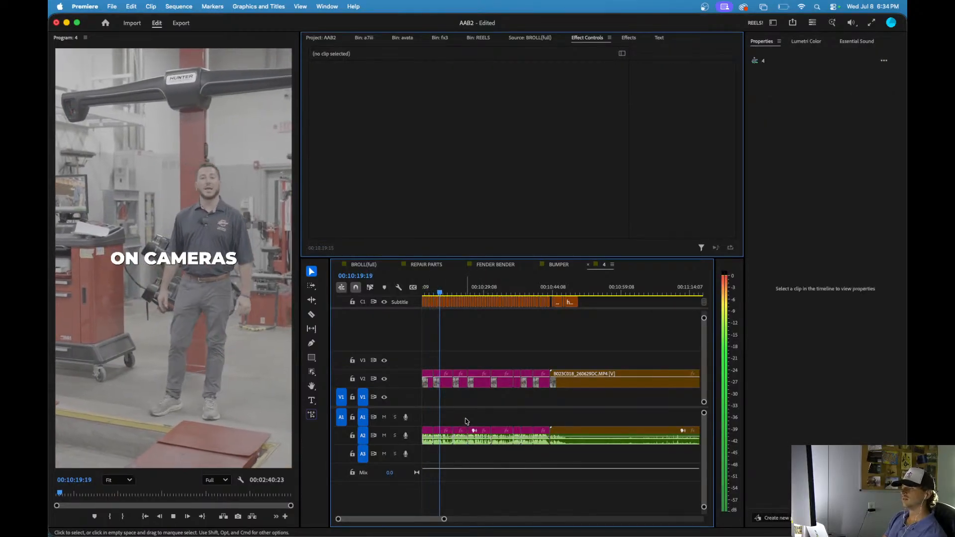
# - Inspect the audio joins up close and replay sequence 4 from the start to check the cuts
pyautogui.press('=')
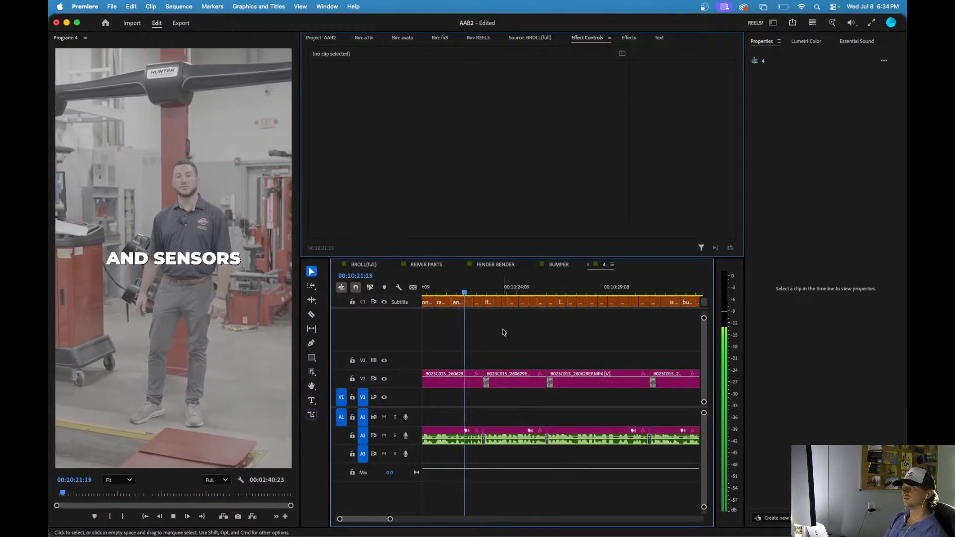
pyautogui.press('space')
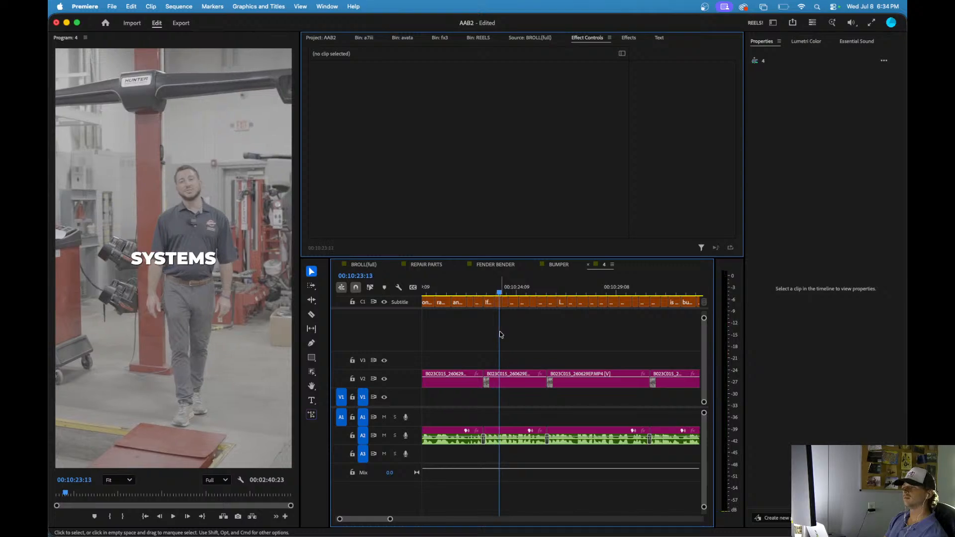
pyautogui.press('-')
pyautogui.press('-')
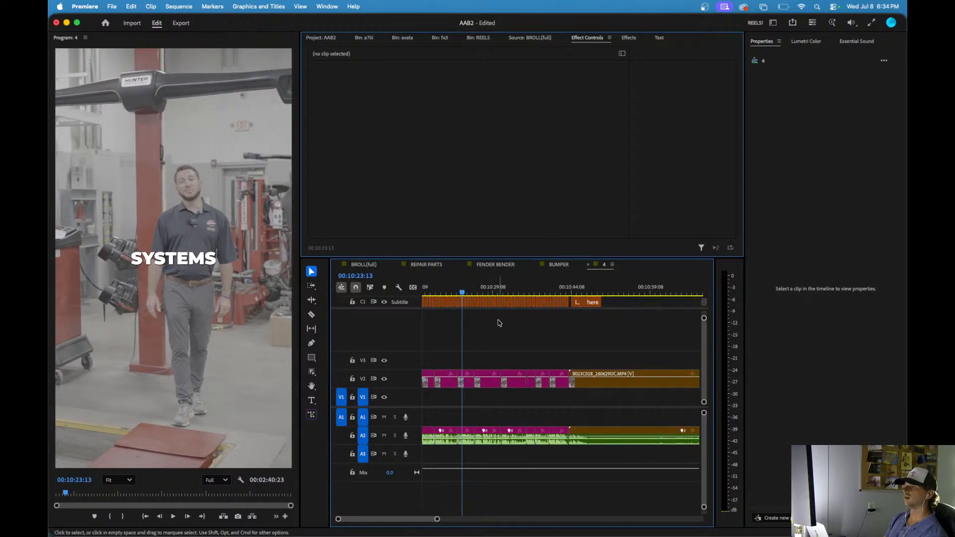
pyautogui.moveTo(453, 290); pyautogui.dragTo(369, 287)
pyautogui.press('space')
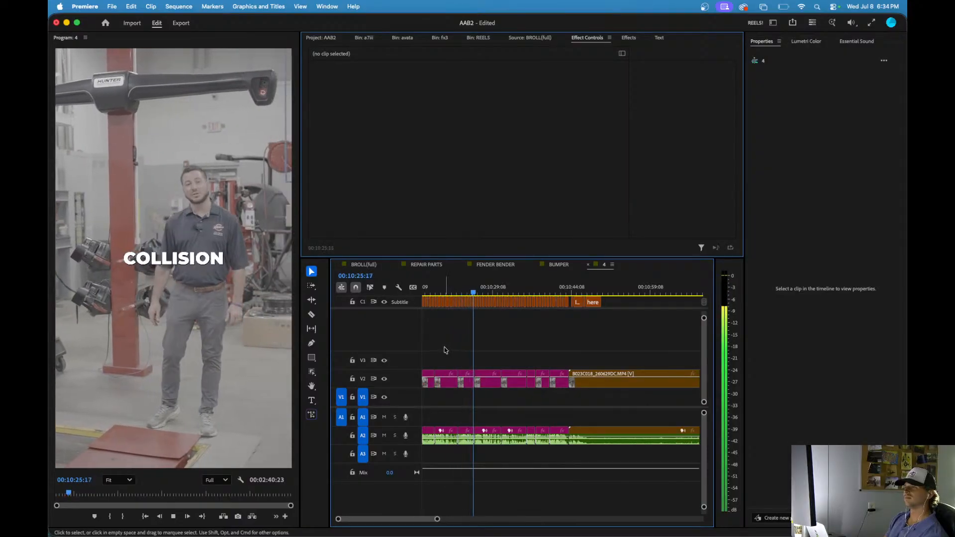
pyautogui.press('space')
# - Rename sequence 4 in the REELS bin as CALIBRATION
pyautogui.click(331, 38)
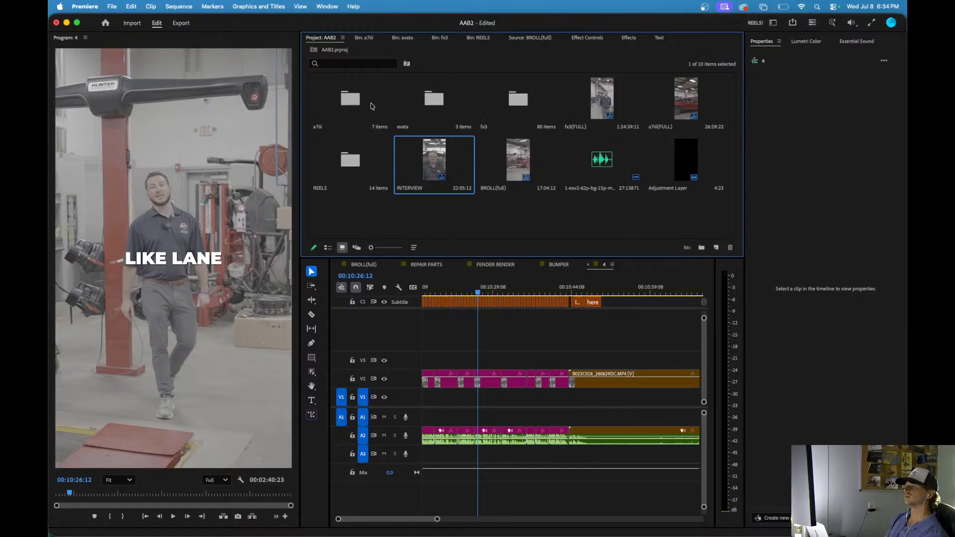
pyautogui.doubleClick(364, 151)
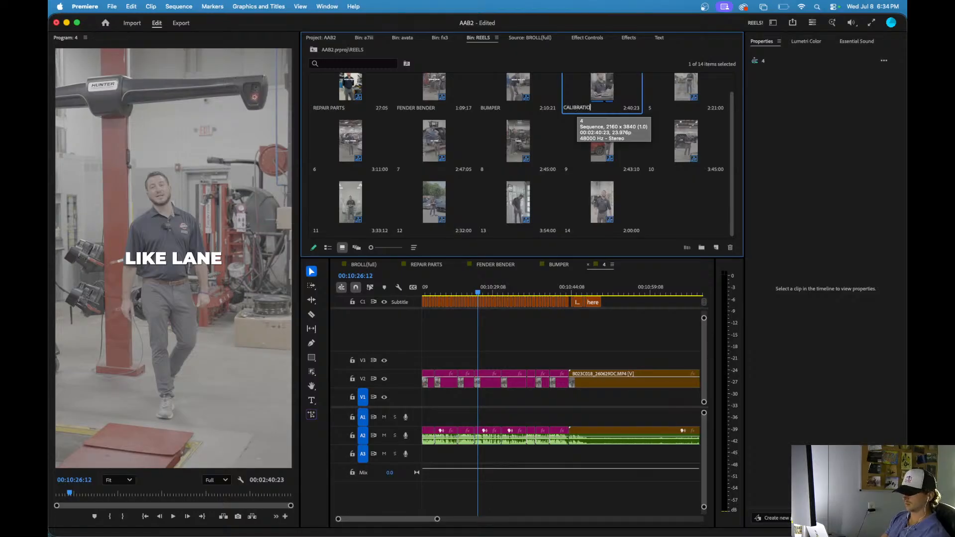
pyautogui.write('N')
pyautogui.press('Return')
# - Open sequence 5 from the REELS bin and ripple-trim the "Yes sir" lead-in and the tail after "tell you" from the B023C027 clip
pyautogui.doubleClick(669, 88)
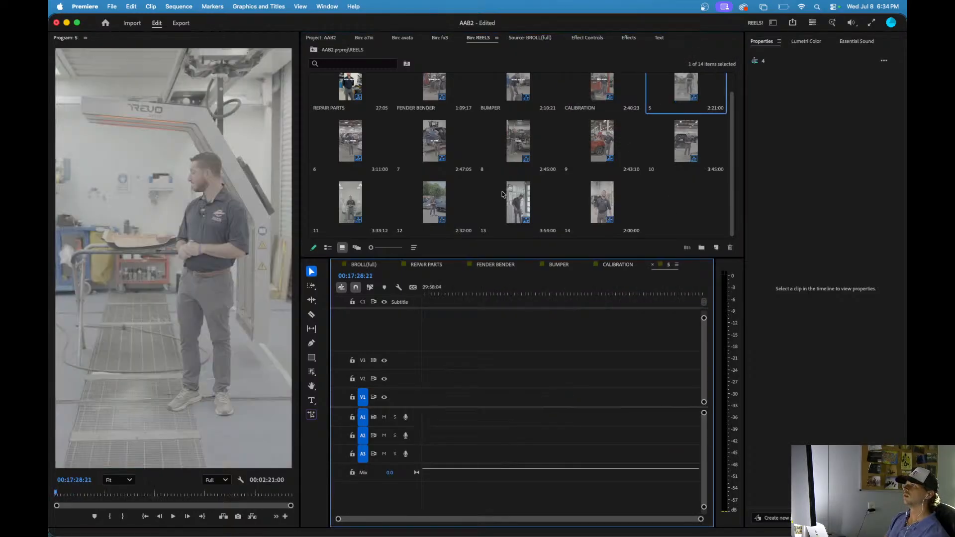
pyautogui.press('space')
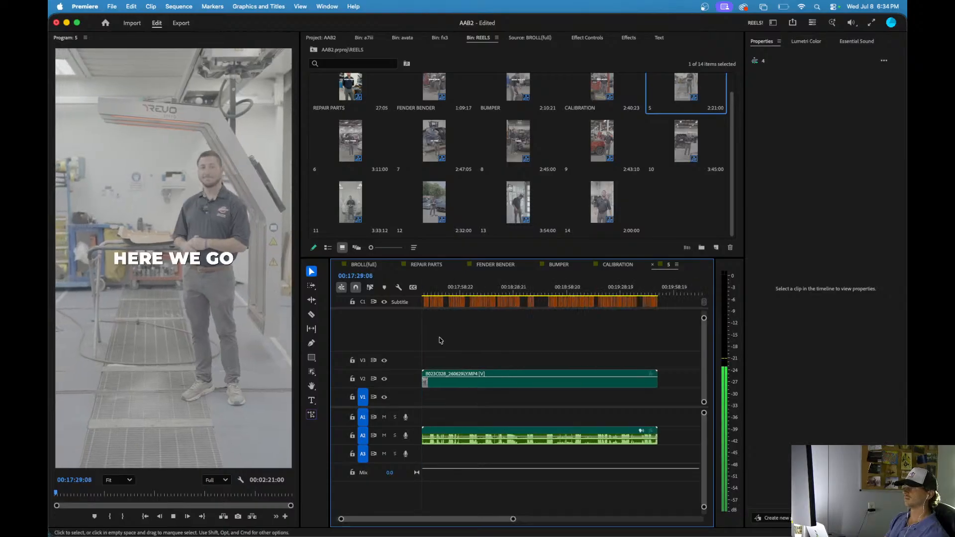
pyautogui.press('=')
pyautogui.press('=')
pyautogui.press('=')
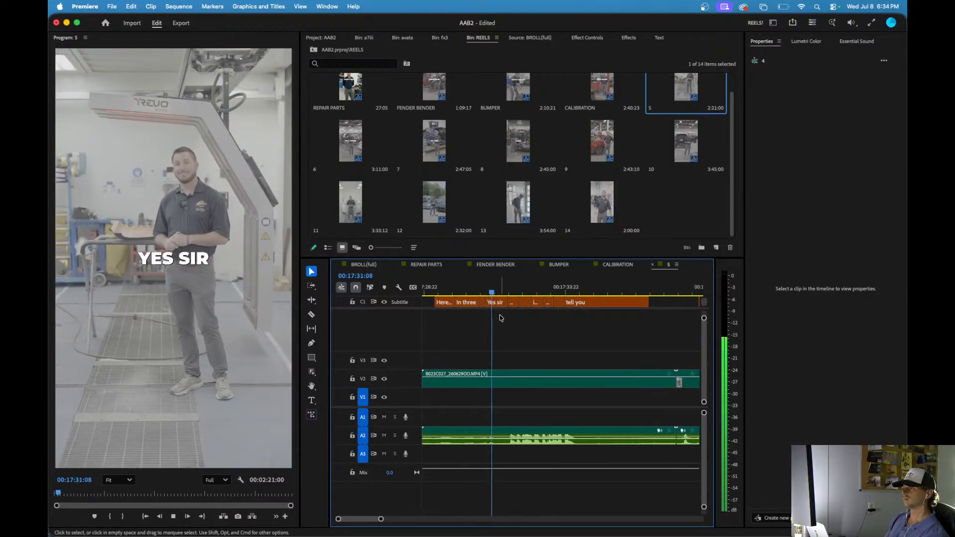
pyautogui.press('q')
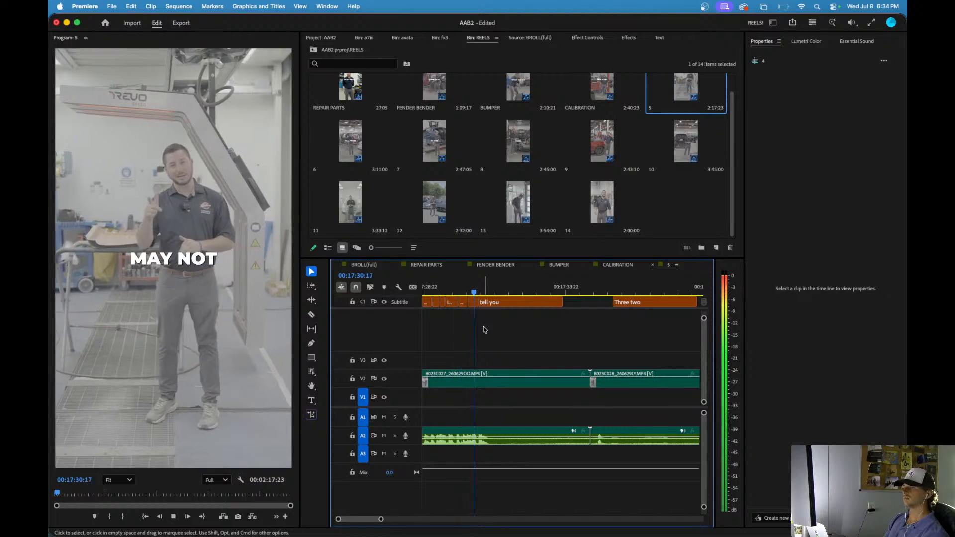
pyautogui.press('w')
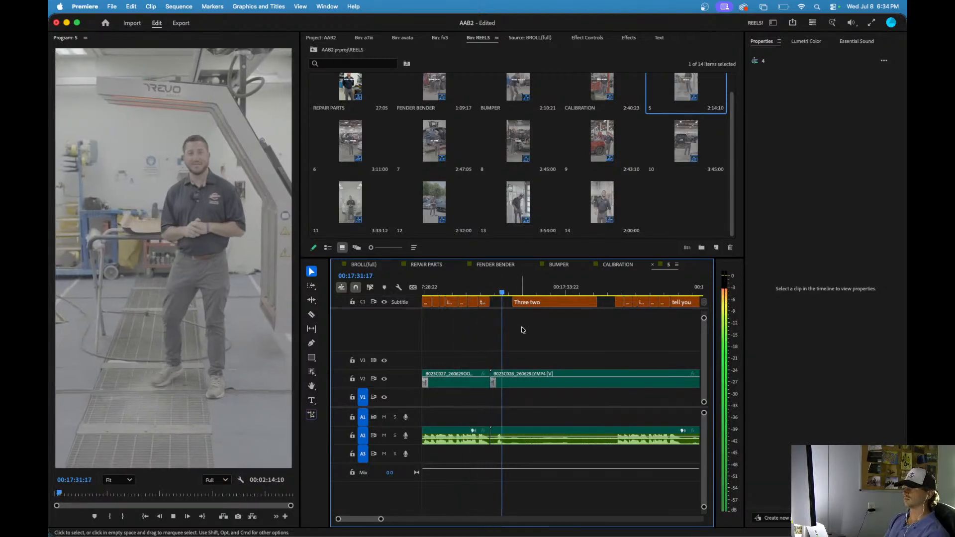
# - Ripple-trim the "Three two" countdown from the beginning of the B023C028 clip, up to "Here's", and play the take
pyautogui.click(602, 286)
pyautogui.press('space')
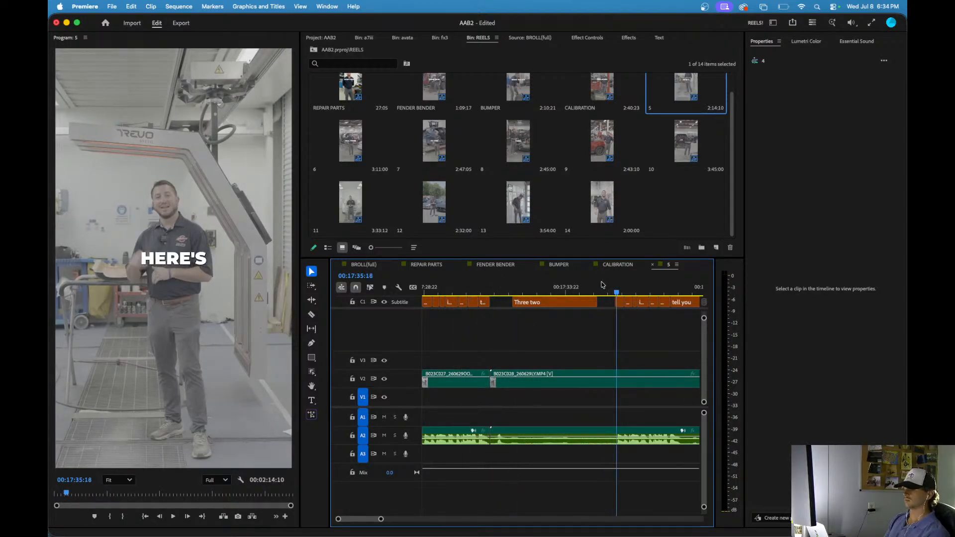
pyautogui.press('q')
pyautogui.press('space')
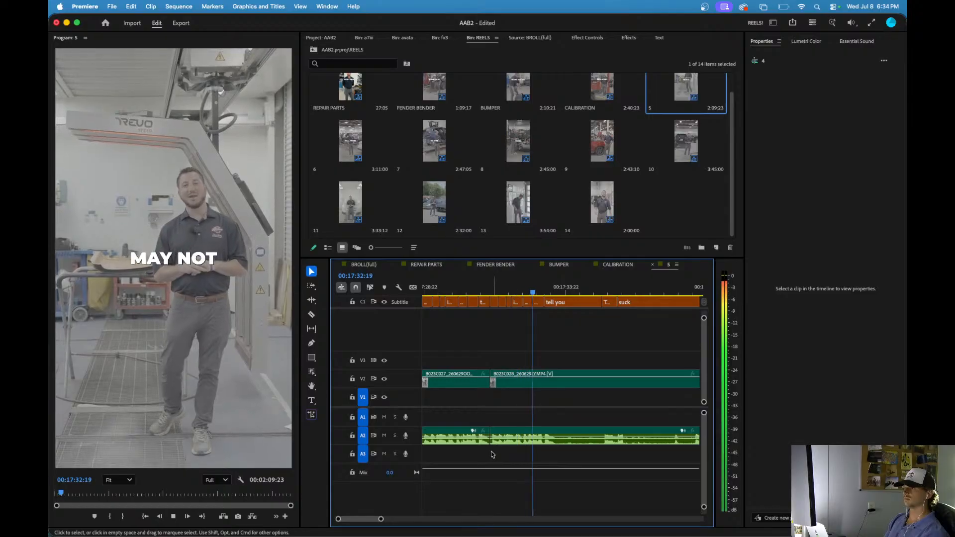
# - Ripple-delete the short B023C027 take at the start of sequence 5 and play the remaining clip from the beginning
pyautogui.moveTo(487, 452); pyautogui.dragTo(381, 279)
pyautogui.hotkey('shift', 'Delete')
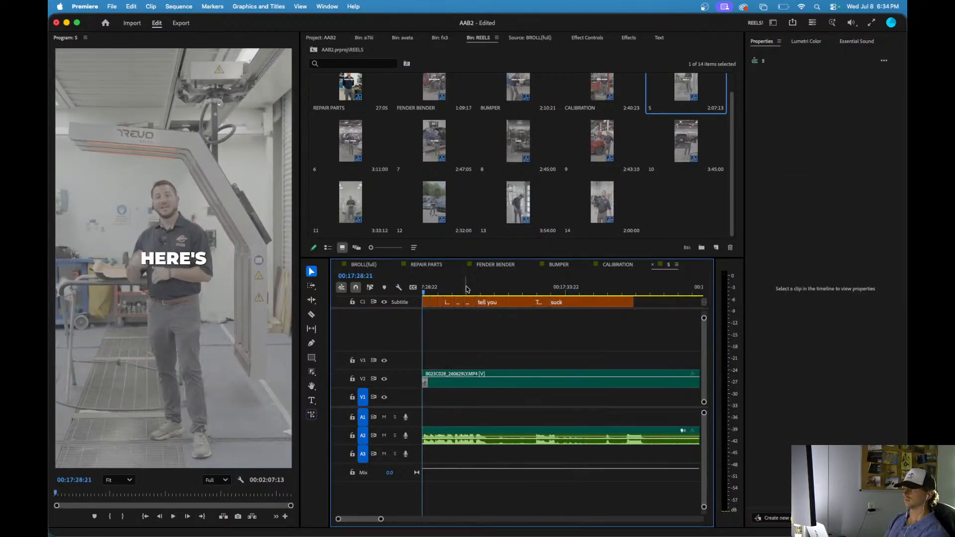
pyautogui.press('space')
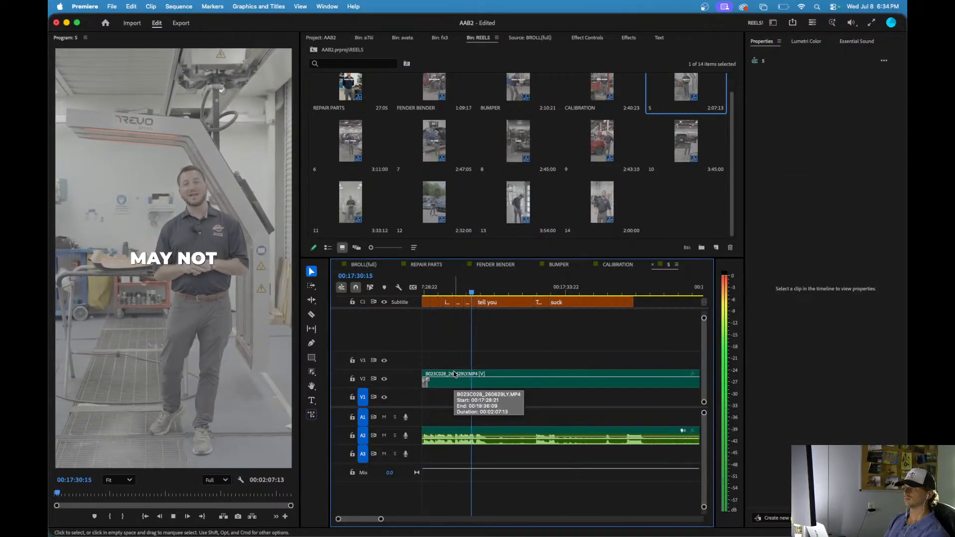
# - Cut the B023C028 clip across all tracks just after the words "tell you" and replay it from the start
pyautogui.press('space')
pyautogui.press('super+shift+k')
pyautogui.press('Up')
pyautogui.press('space')
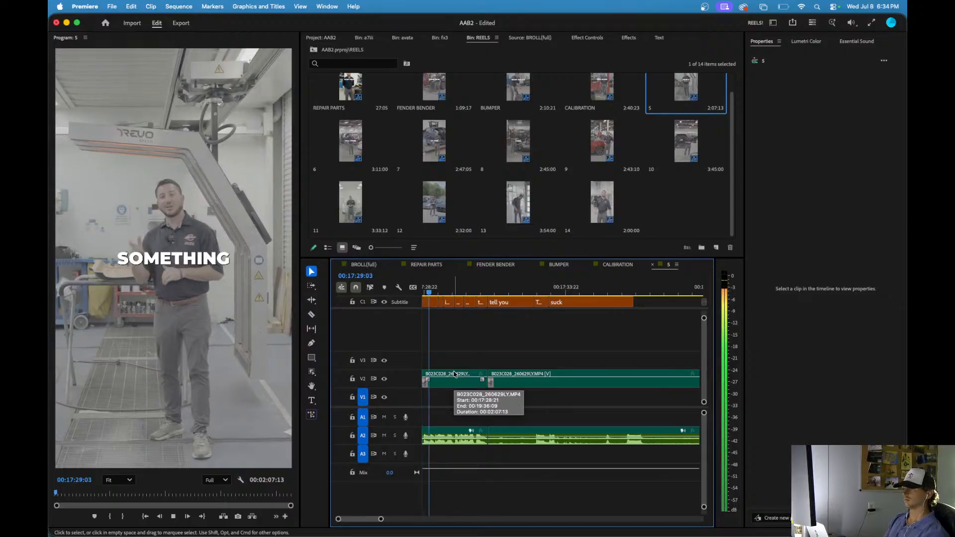
# - Ripple-trim the second B023C028 piece up to 00:17:39:10, removing the "They all suck" remark and the pause after it
pyautogui.press('-')
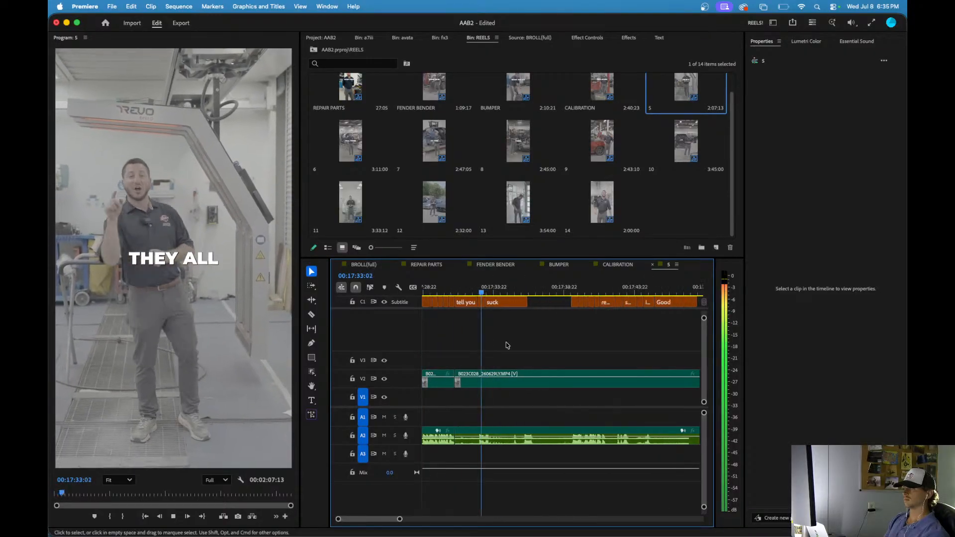
pyautogui.click(570, 293)
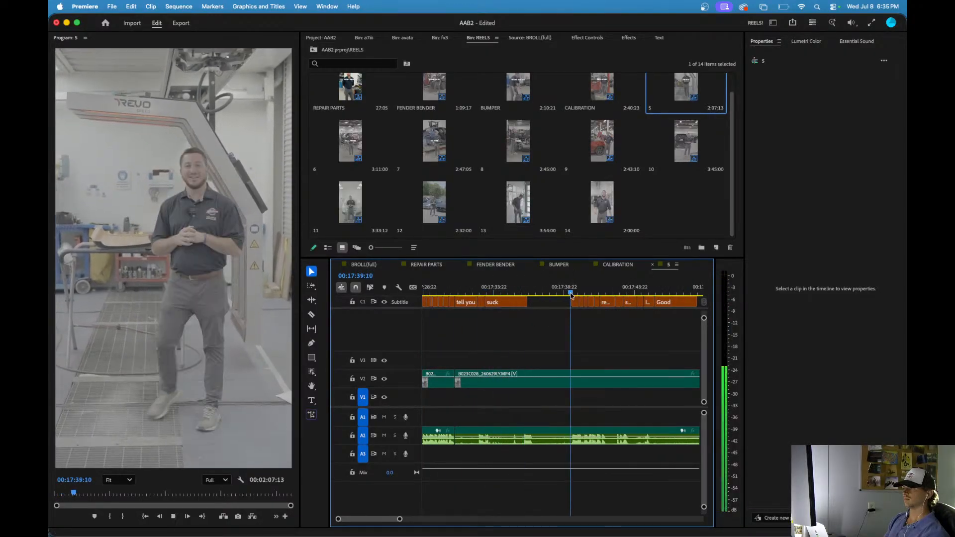
pyautogui.press('q')
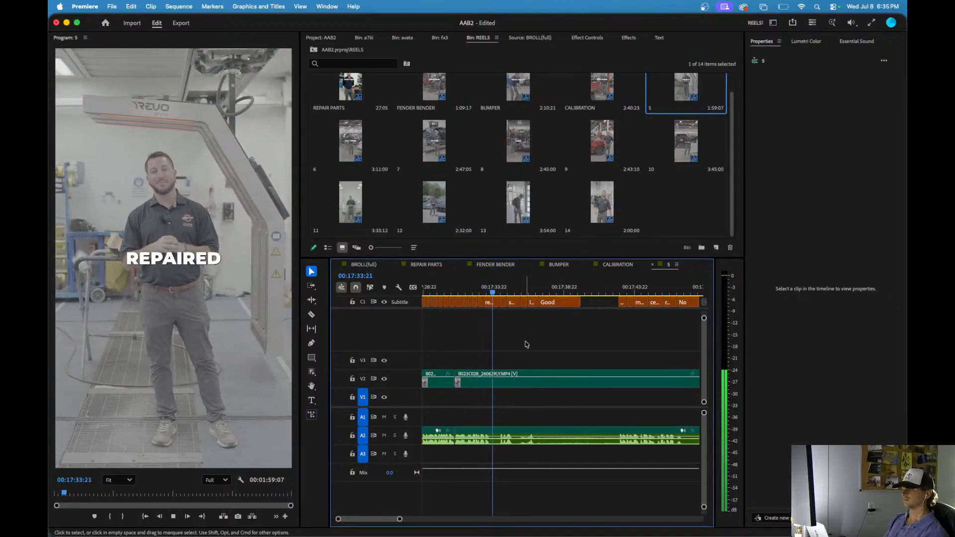
# - Undo the ripple trim that removed the "They all suck" remark, keeping the cut after "tell you"
pyautogui.press('space')
pyautogui.press('super+z')
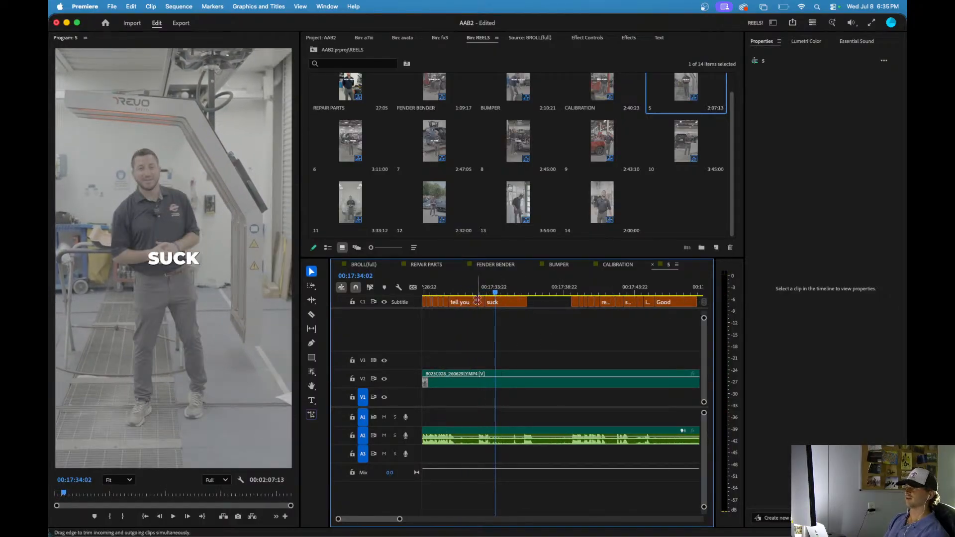
pyautogui.press('super+shift+z')
pyautogui.click(466, 288)
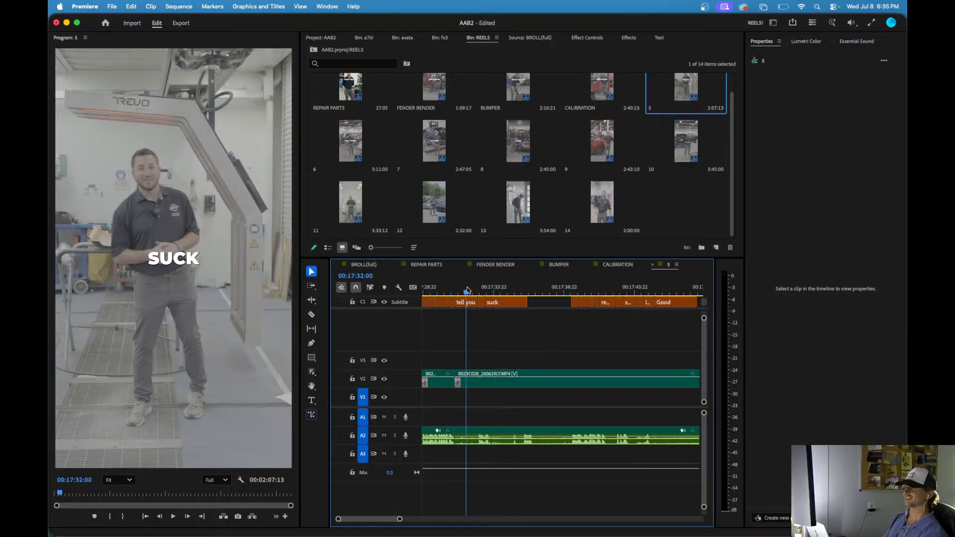
# - Ripple-trim the start of the clip after "tell you" to 00:17:32:14, just before "They all suck"
pyautogui.press('space')
pyautogui.press('=')
pyautogui.click(481, 290)
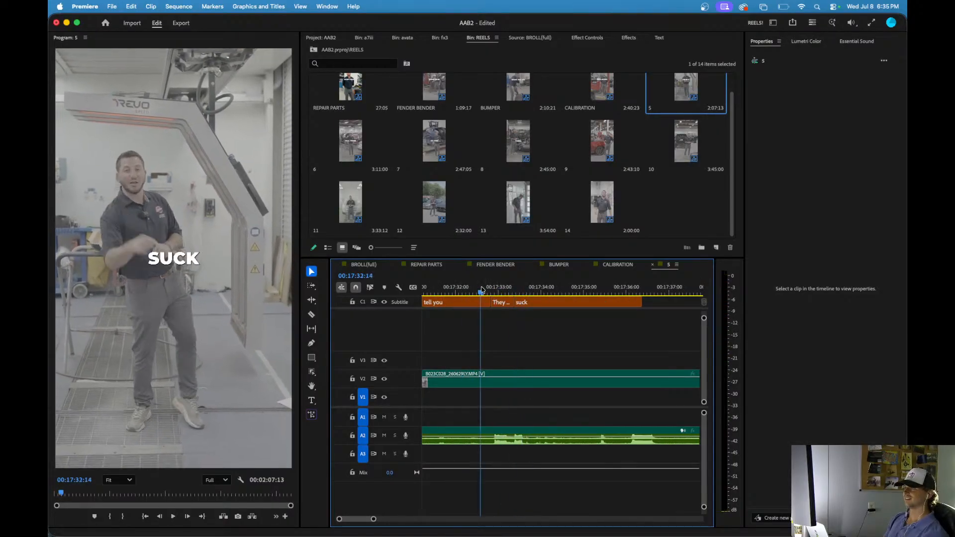
pyautogui.press('space')
pyautogui.press('q')
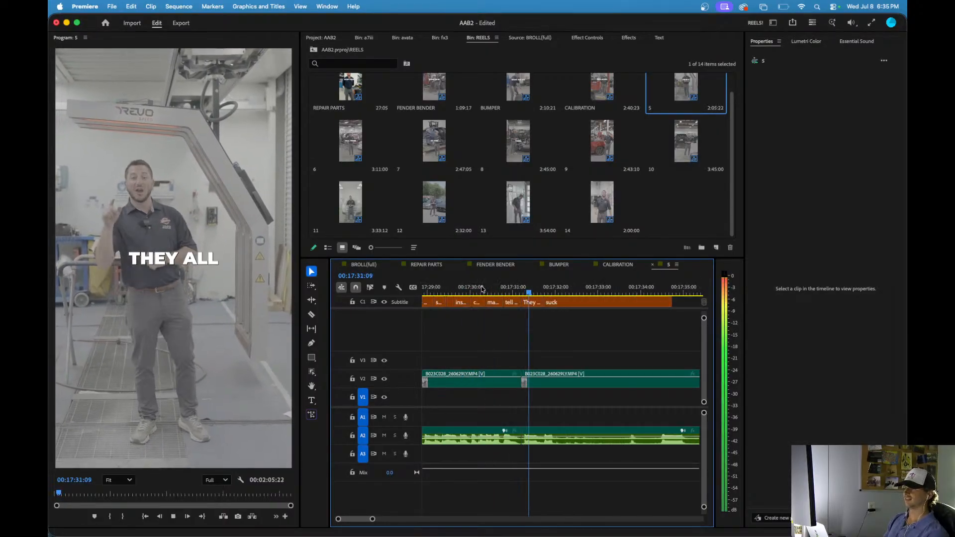
# - Cut the clip just after "suck" at 00:17:32:04 and ripple-remove the footage up to "You have the" at 00:17:37:20
pyautogui.press('space')
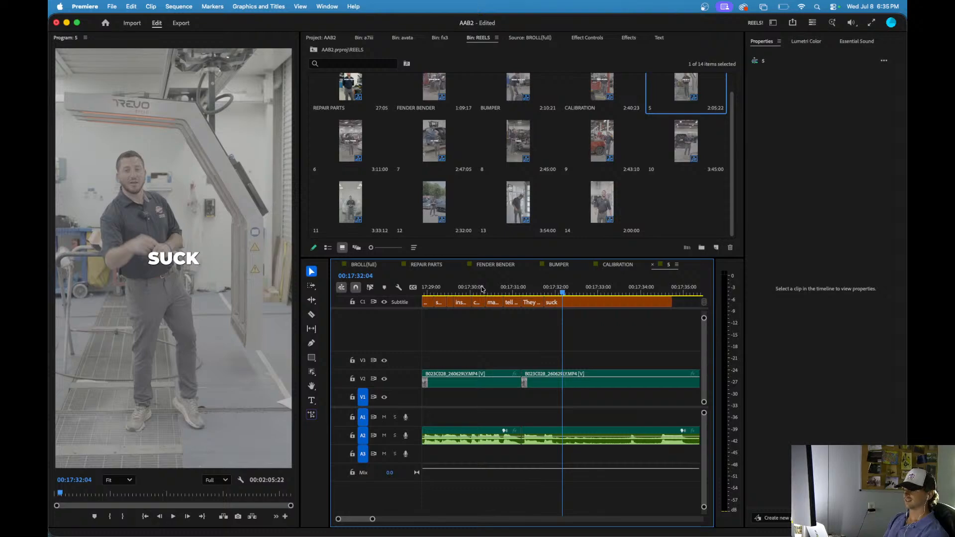
pyautogui.press('space')
pyautogui.press('-')
pyautogui.press('-')
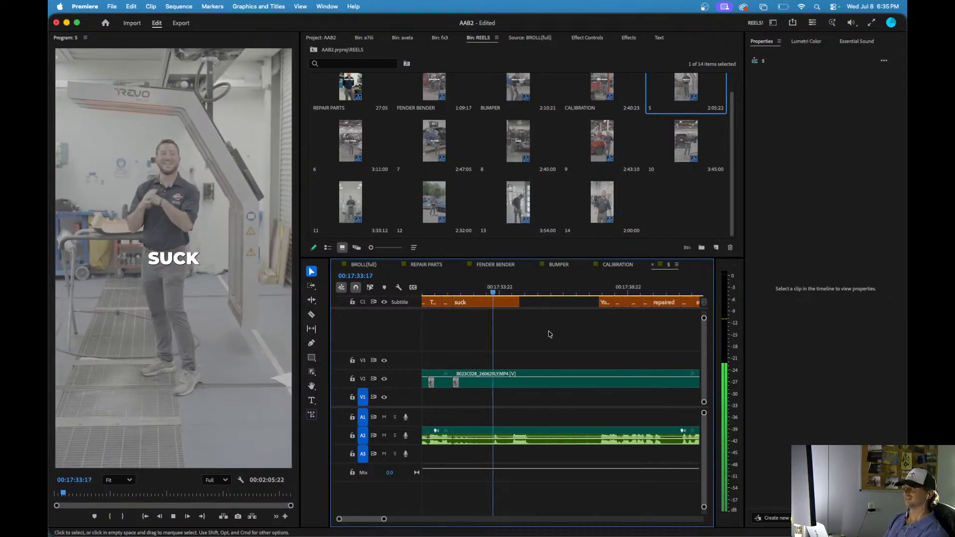
pyautogui.click(598, 285)
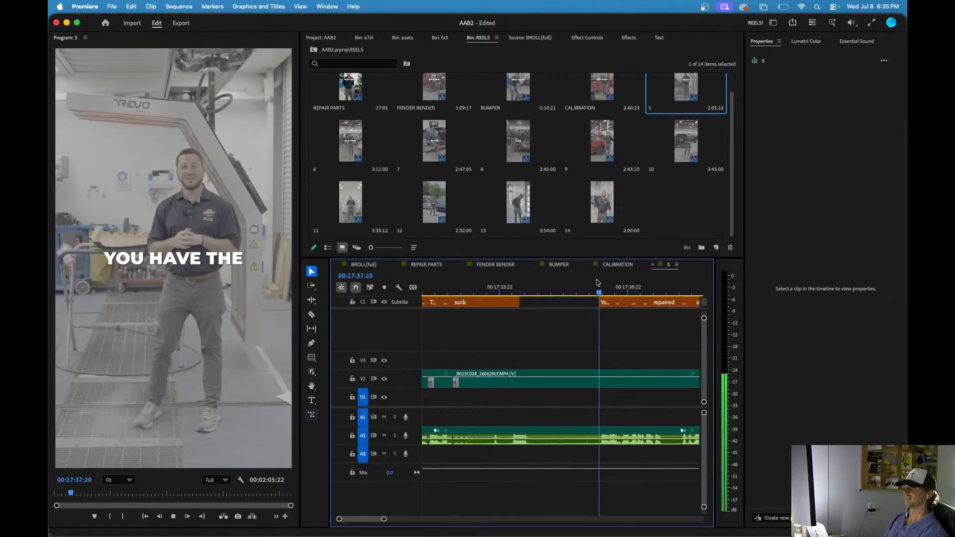
pyautogui.press('space')
pyautogui.press('q')
pyautogui.press('space')
pyautogui.press('-')
pyautogui.press('space')
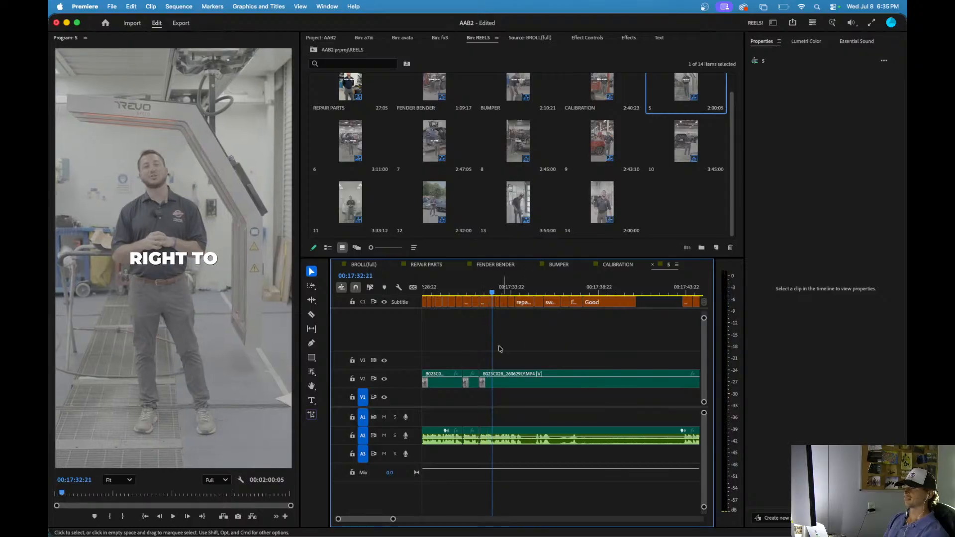
# - Shift all clips and captions from "You have the" onward later, opening a short gap after "suck"
pyautogui.click(464, 289)
pyautogui.press('space')
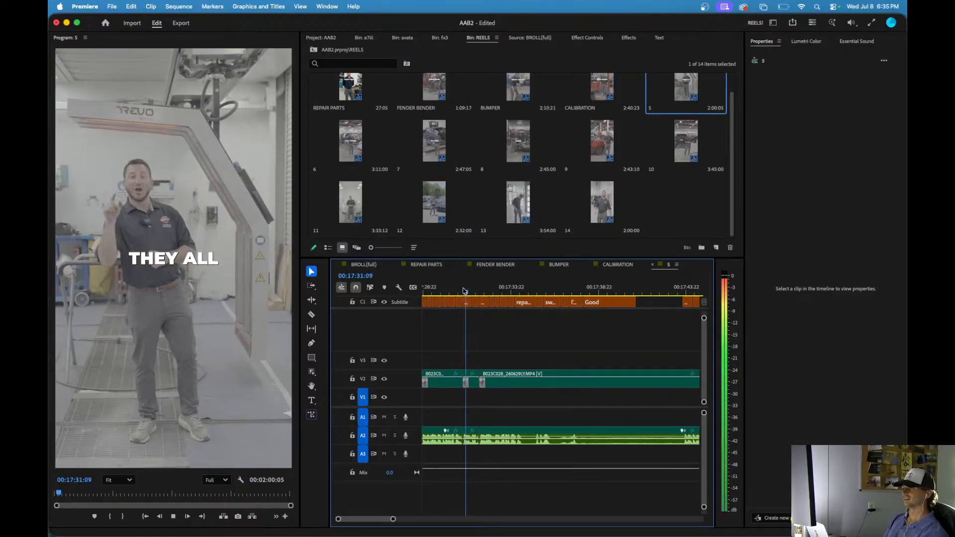
pyautogui.press('=')
pyautogui.press('space')
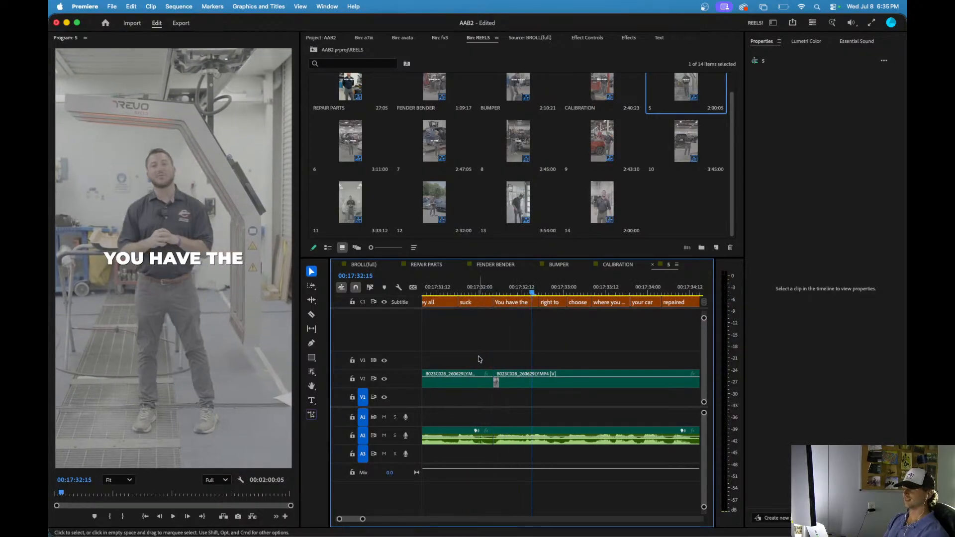
pyautogui.press('a')
pyautogui.click(500, 382)
pyautogui.press('v')
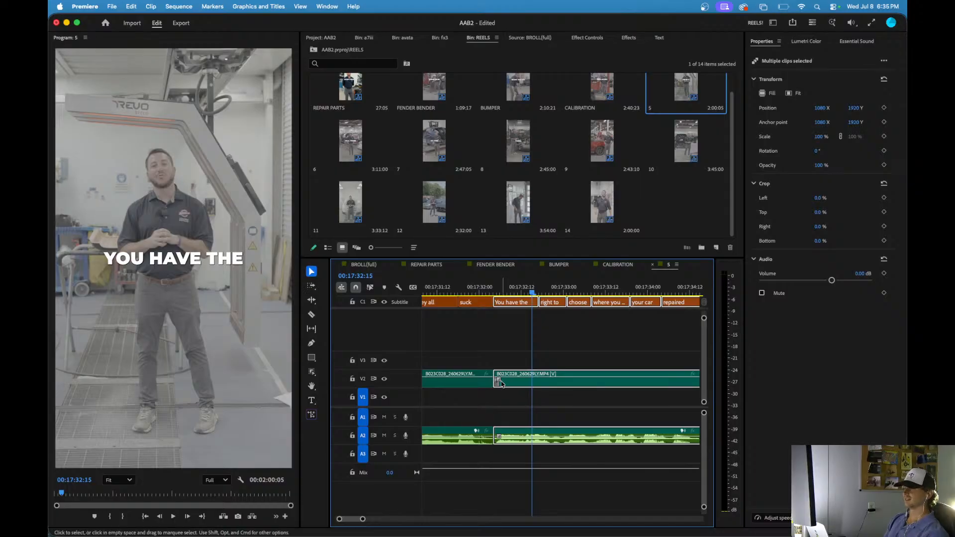
pyautogui.moveTo(502, 384); pyautogui.dragTo(530, 384)
# - Play the sequence from its opening line to check the pause between "suck" and "You have the"
pyautogui.moveTo(491, 290); pyautogui.dragTo(356, 290)
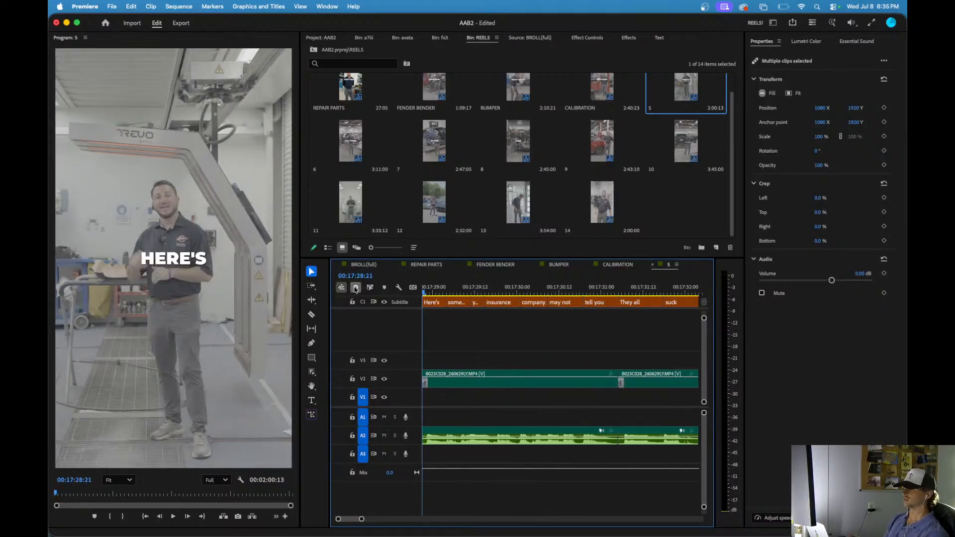
pyautogui.press('space')
pyautogui.press('-')
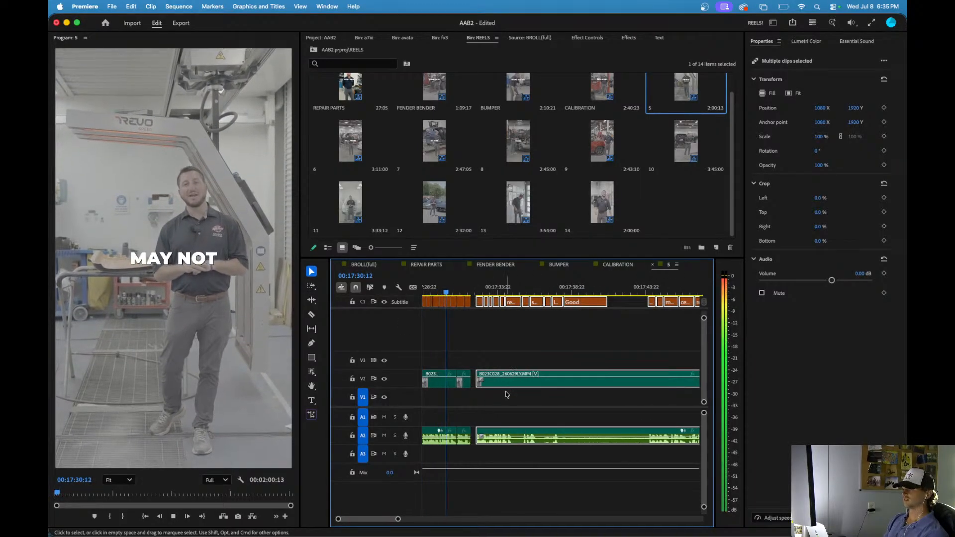
pyautogui.press('=')
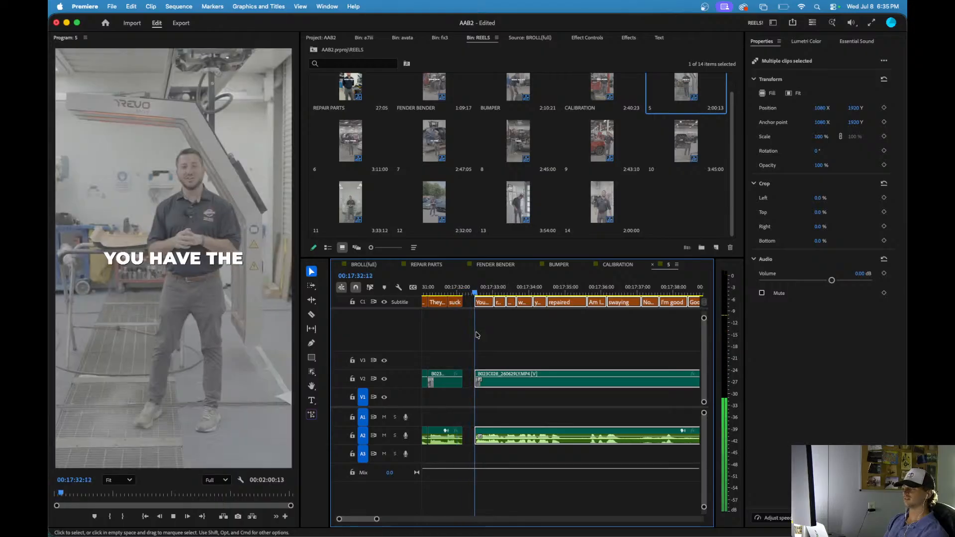
pyautogui.click(476, 335)
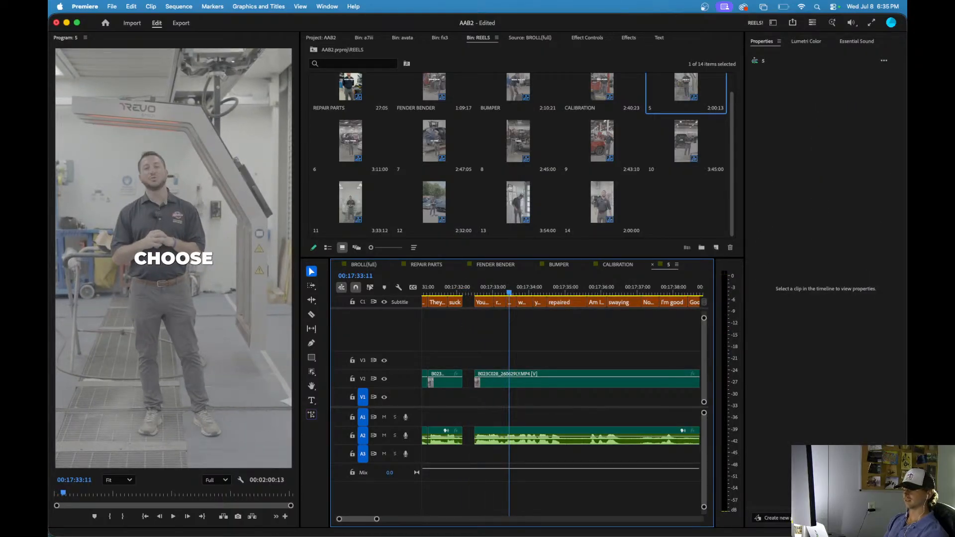
# - Switch to Finder, search this Mac for "sfx" and open the sfx folder on the Desktop
pyautogui.press('super+Tab')
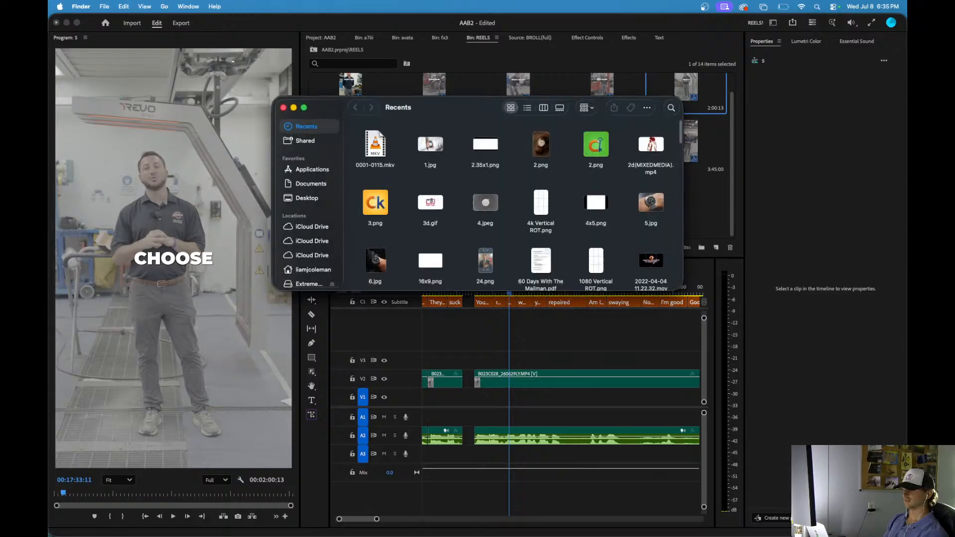
pyautogui.click(670, 108)
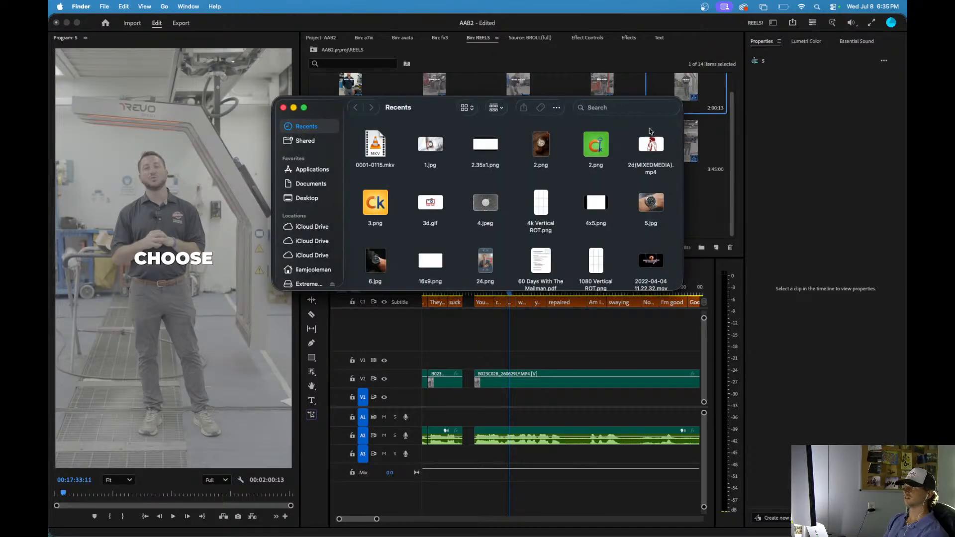
pyautogui.write('sfx')
pyautogui.press('Return')
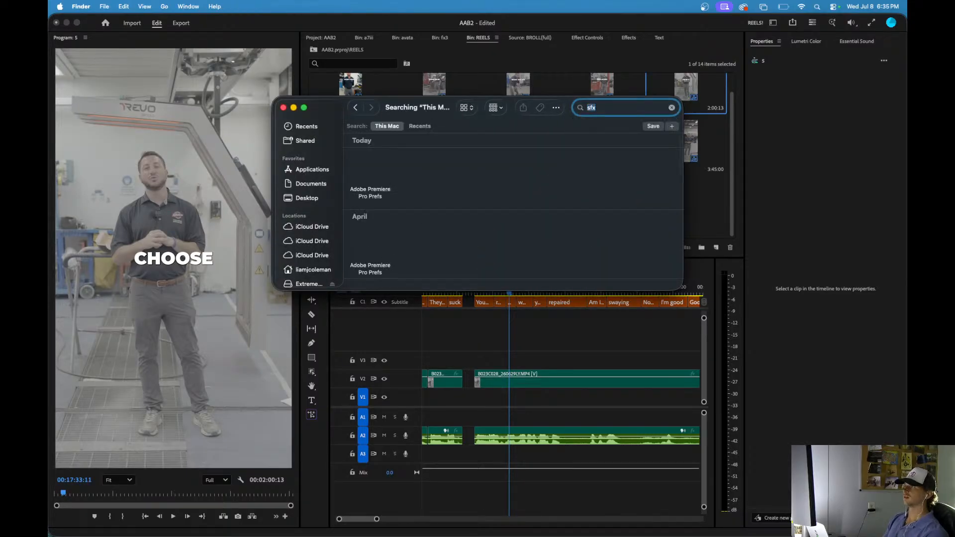
pyautogui.scroll(-4, 435, 224)
pyautogui.doubleClick(472, 212)
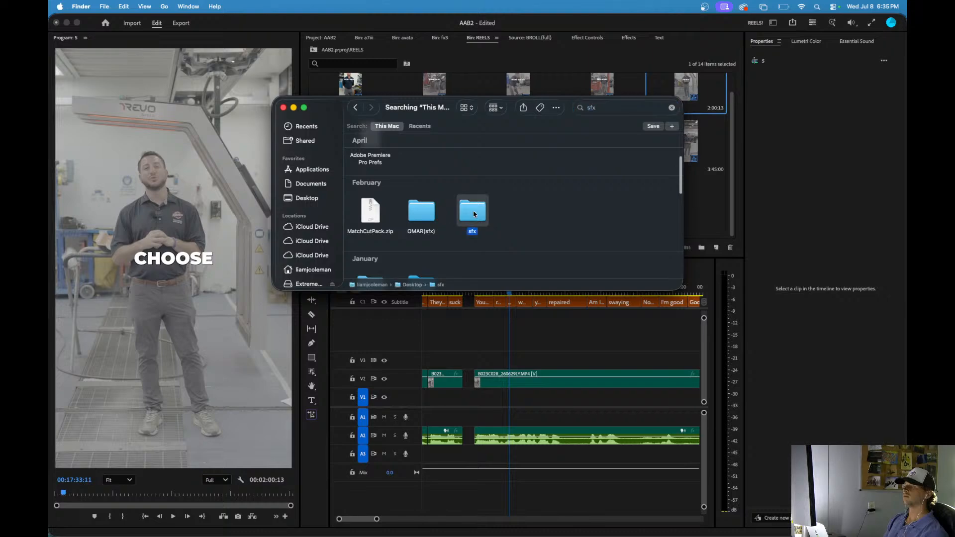
# - Place censor-beep-03.wav from the sfx folder on audio track A1 and shorten it to fill the gap after "suck"
pyautogui.scroll(-10, 421, 188)
pyautogui.scroll(10, 421, 188)
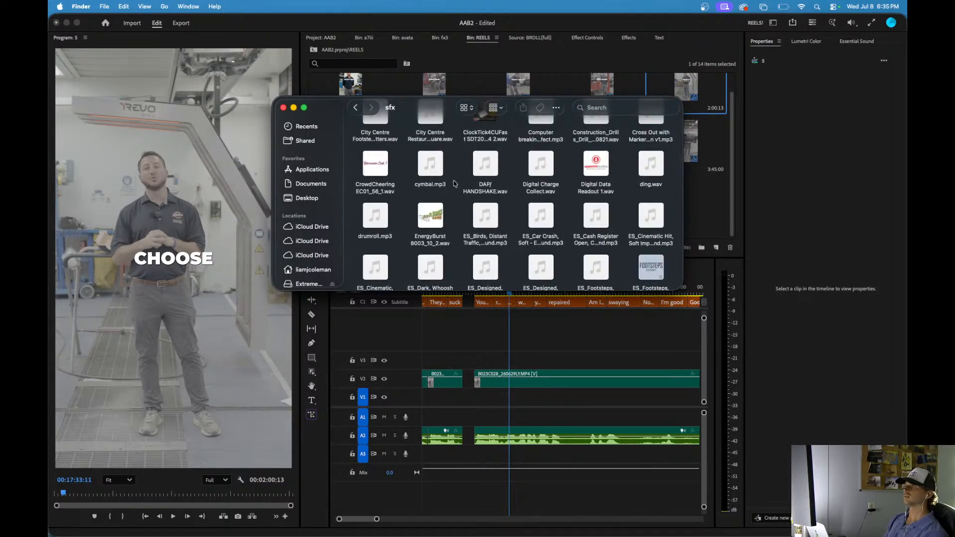
pyautogui.scroll(3, 454, 184)
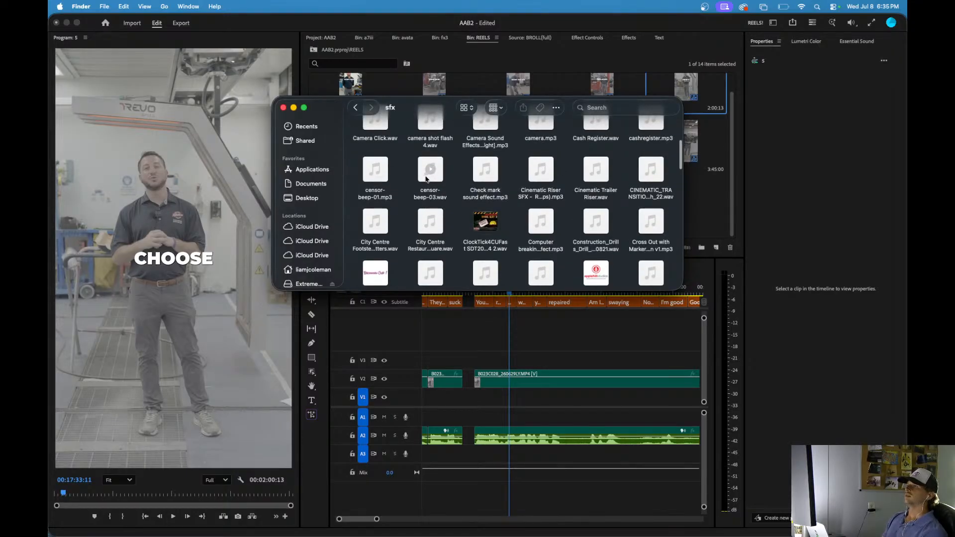
pyautogui.moveTo(427, 179); pyautogui.dragTo(504, 411)
pyautogui.click(471, 337)
pyautogui.scroll(4, 452, 407)
pyautogui.moveTo(586, 411); pyautogui.dragTo(558, 411)
# - Play back the censor beep and adjust its audio gain
pyautogui.press('space')
pyautogui.scroll(-3, 486, 323)
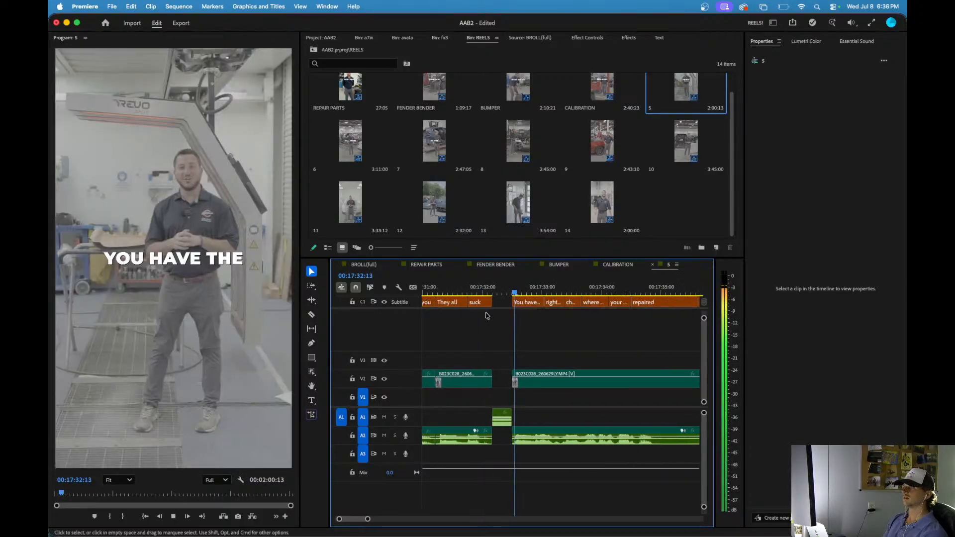
pyautogui.press('space')
pyautogui.click(501, 427)
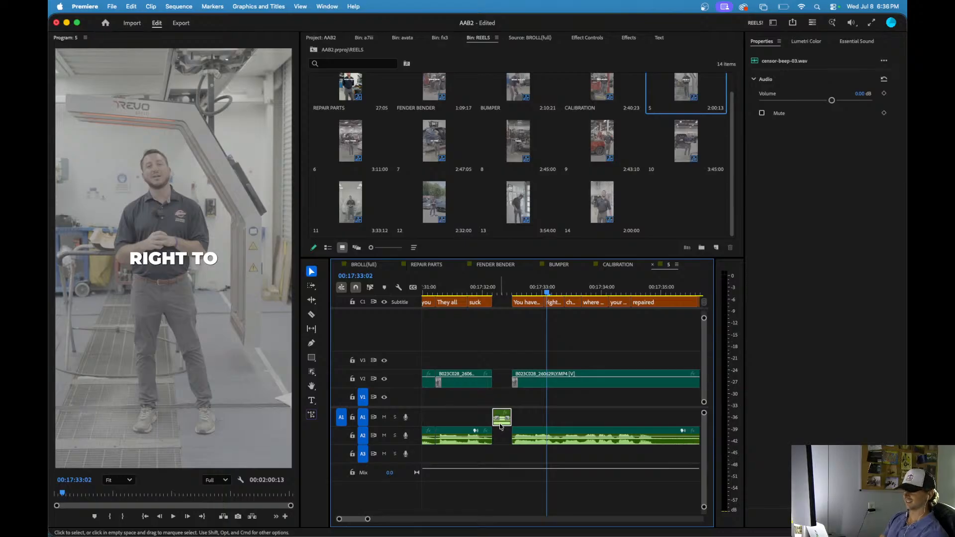
pyautogui.press('g')
pyautogui.press('Return')
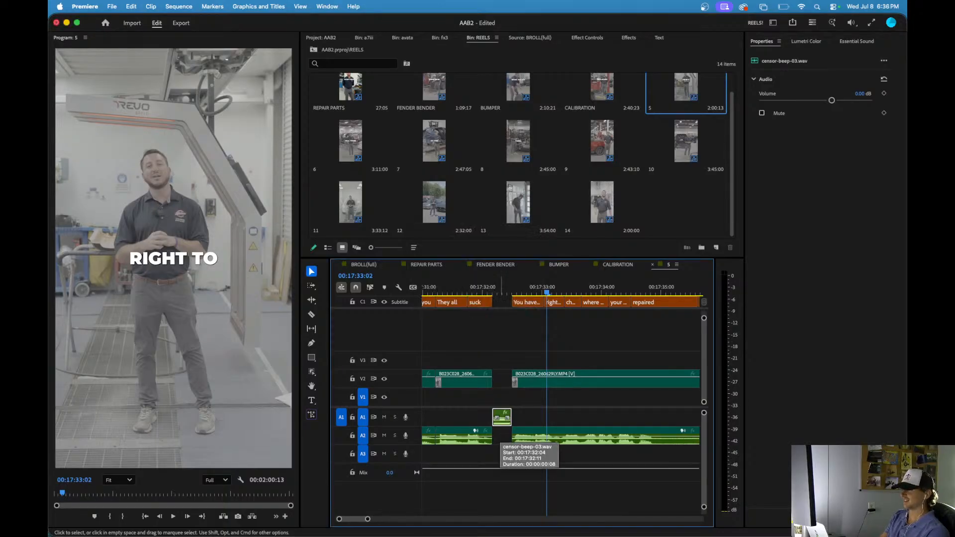
# - Play the sequence from the beginning to review the opening lines with the censor beep
pyautogui.press('Home')
pyautogui.press('space')
pyautogui.scroll(-4, 510, 359)
pyautogui.click(507, 356)
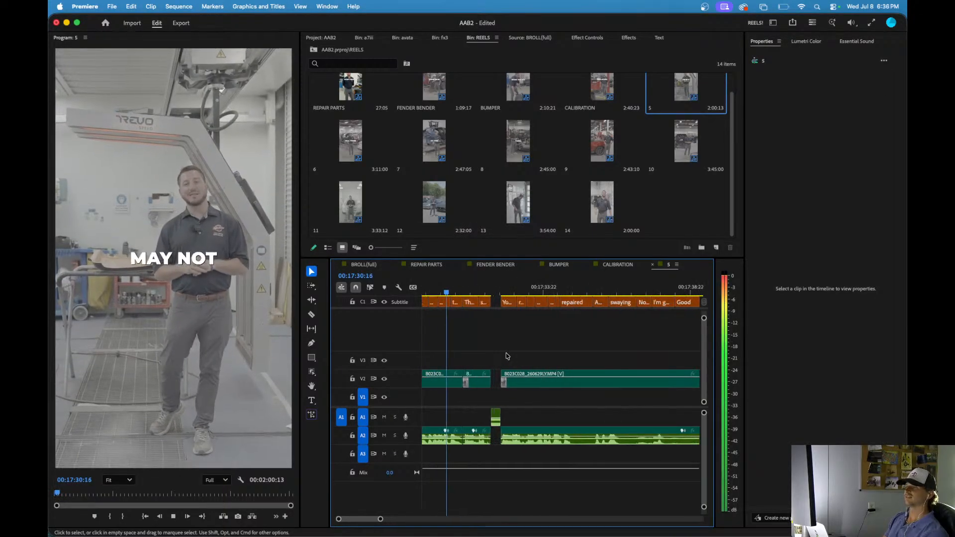
pyautogui.scroll(4, 512, 348)
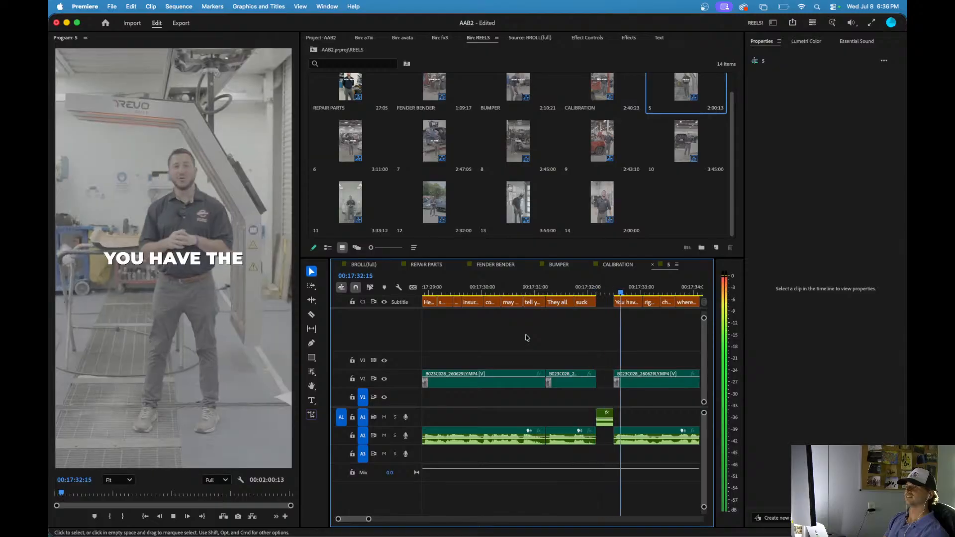
pyautogui.scroll(-3, 543, 342)
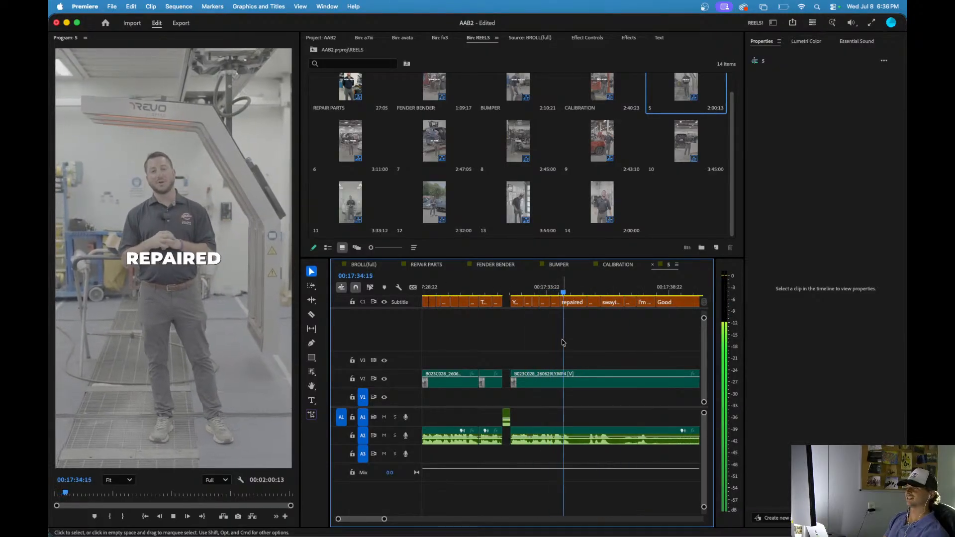
# - Cut the clip after "repaired" and ripple-remove the outtake up to the next take at 00:17:44:00
pyautogui.press('space')
pyautogui.press('super+k')
pyautogui.press('space')
pyautogui.scroll(-3, 563, 343)
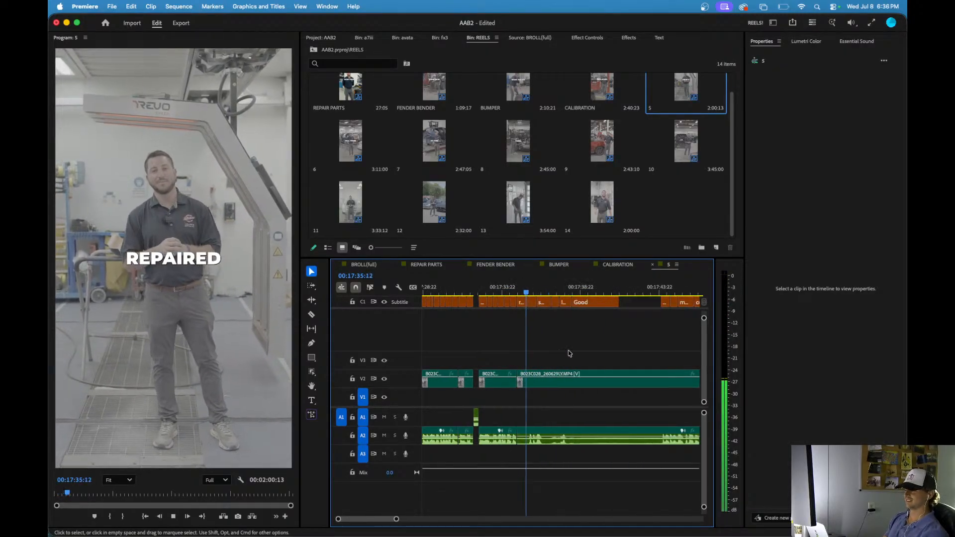
pyautogui.click(634, 291)
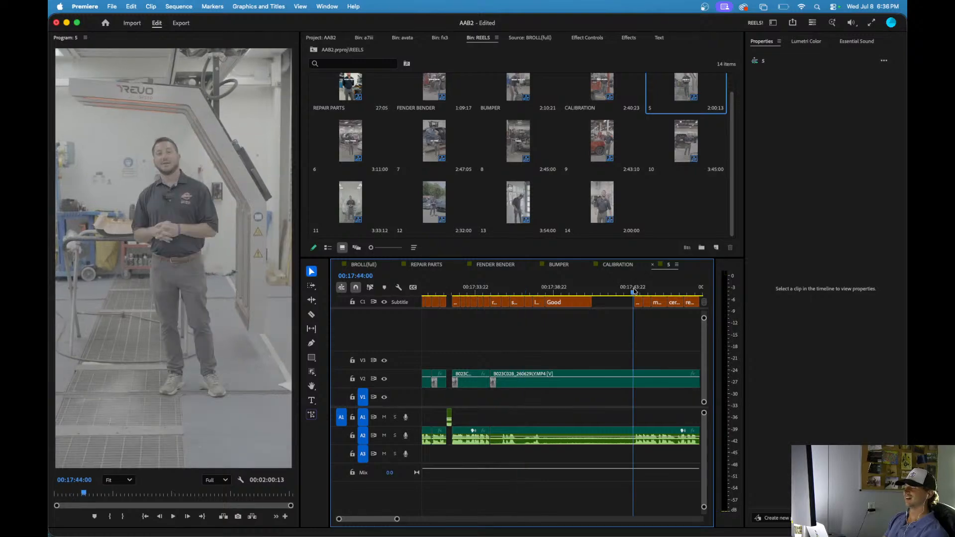
pyautogui.press('q')
# - Play from the censor beep through the line after "repaired" to review the new join and the following takes
pyautogui.press('space')
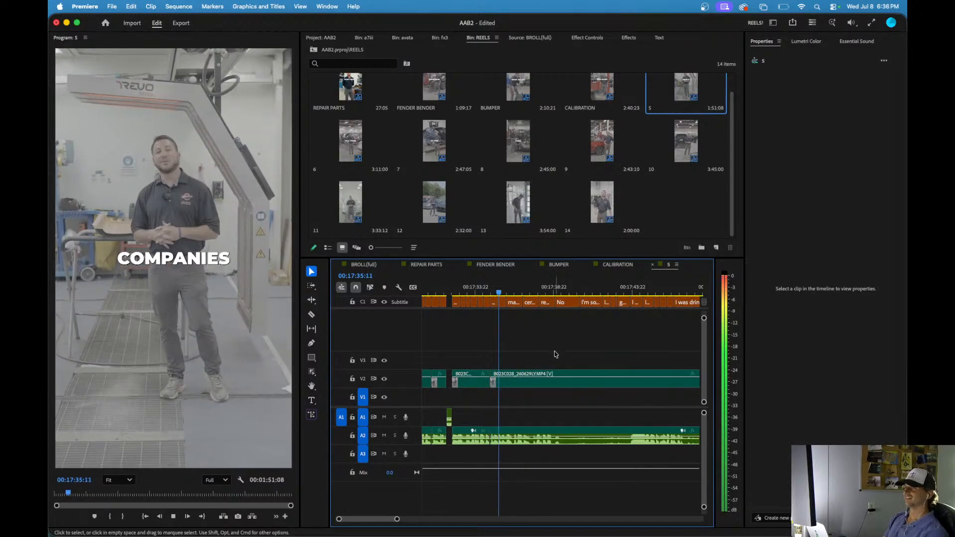
pyautogui.click(449, 293)
pyautogui.press('space')
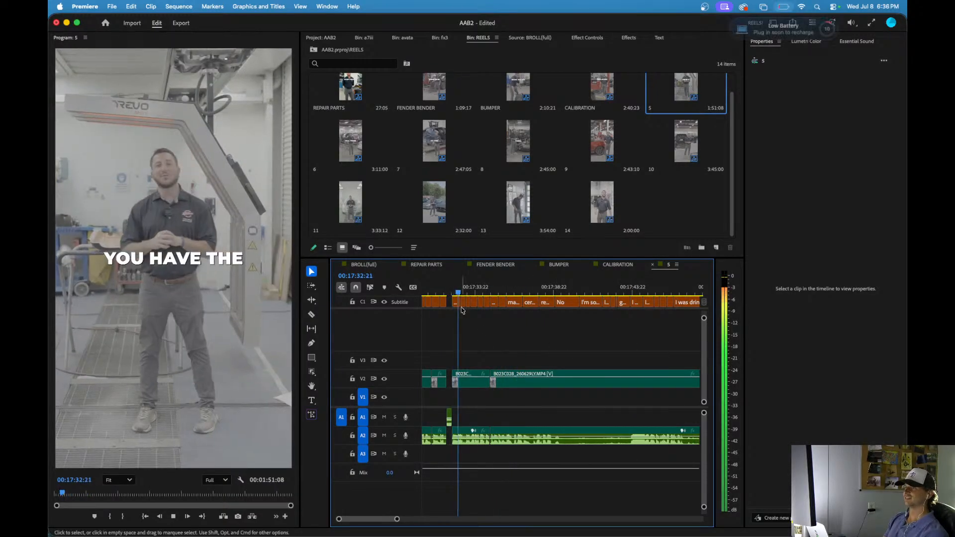
pyautogui.scroll(-1, 508, 355)
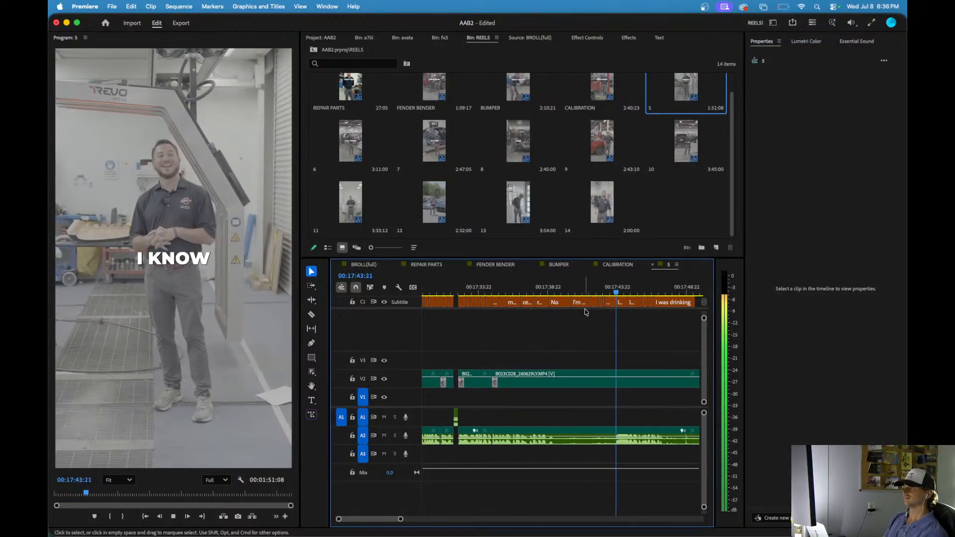
# - Ripple-trim the start of the clip after "repaired" past the flubbed takes to the retake ending in "is yours"
pyautogui.hscroll(3, 587, 313)
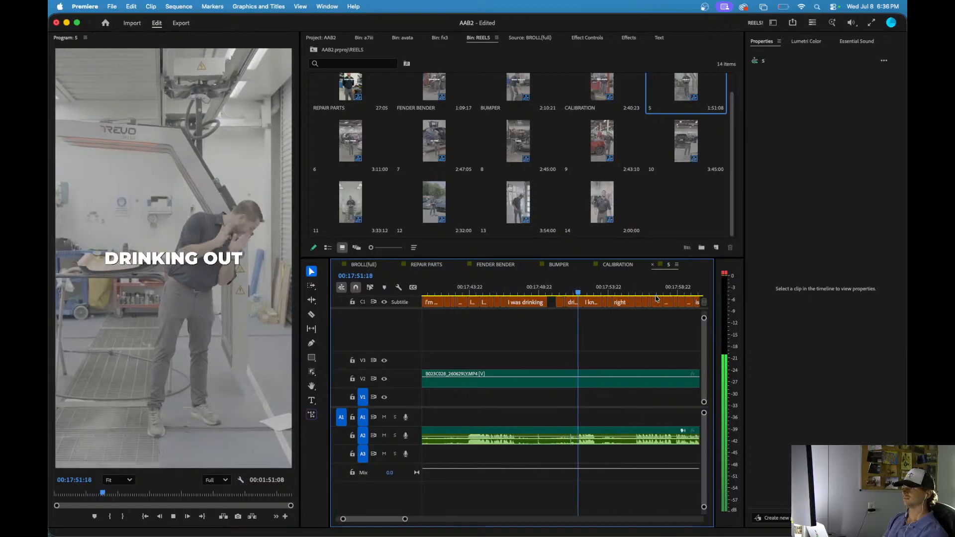
pyautogui.press('space')
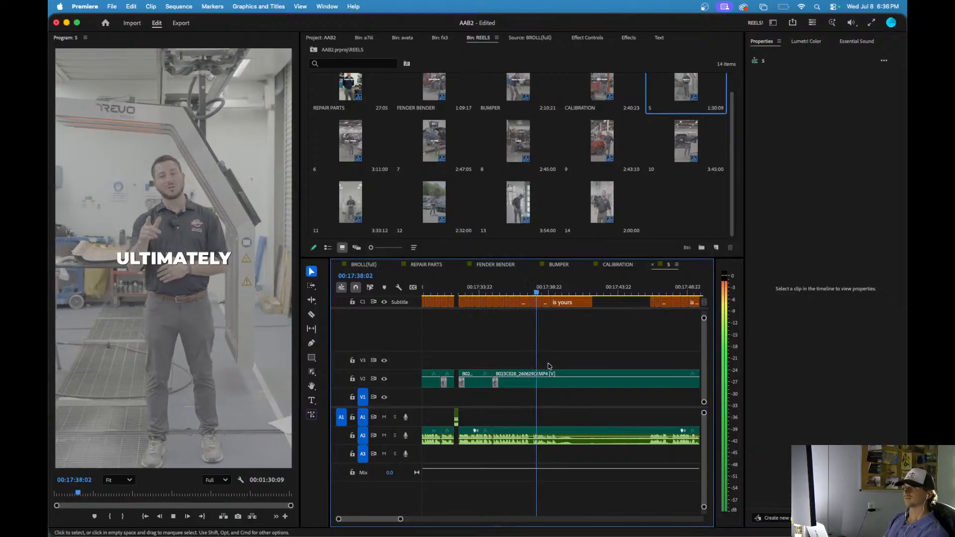
pyautogui.press('space')
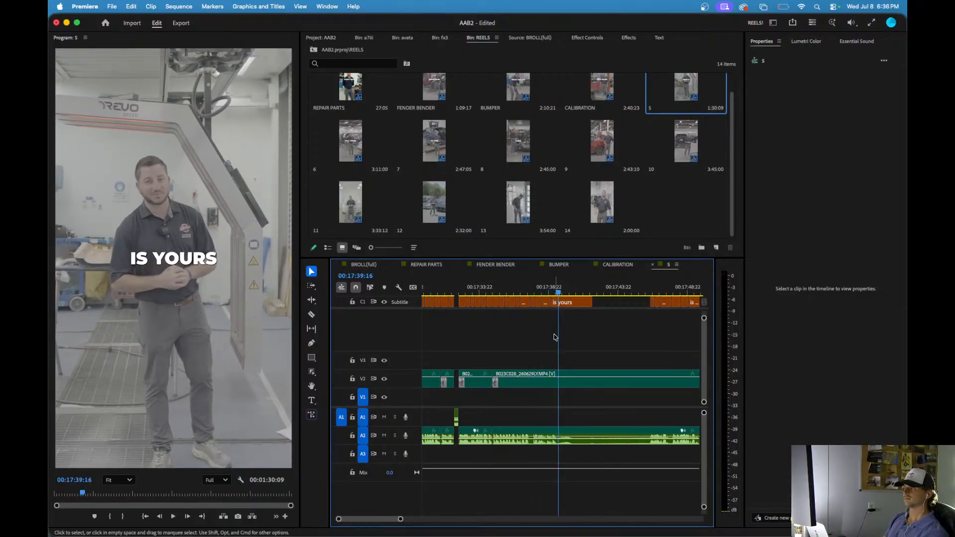
# - Cut the clip after "is yours" at 00:17:39:16 and ripple-remove the gap up to the line starting with "Choose"
pyautogui.press('cmd+k')
pyautogui.click(648, 293)
pyautogui.press('space')
pyautogui.hscroll(3, 650, 299)
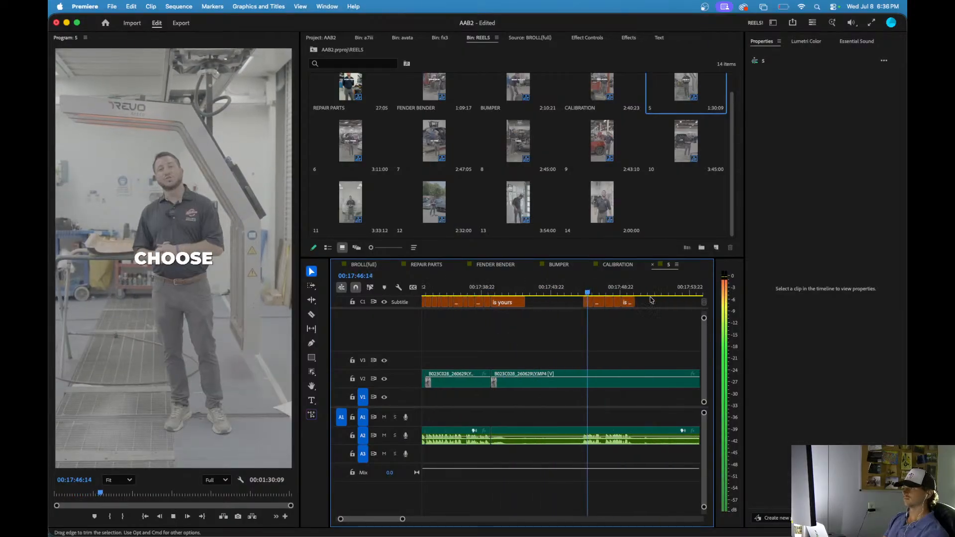
pyautogui.click(583, 294)
pyautogui.moveTo(583, 294); pyautogui.dragTo(582, 294)
pyautogui.press('q')
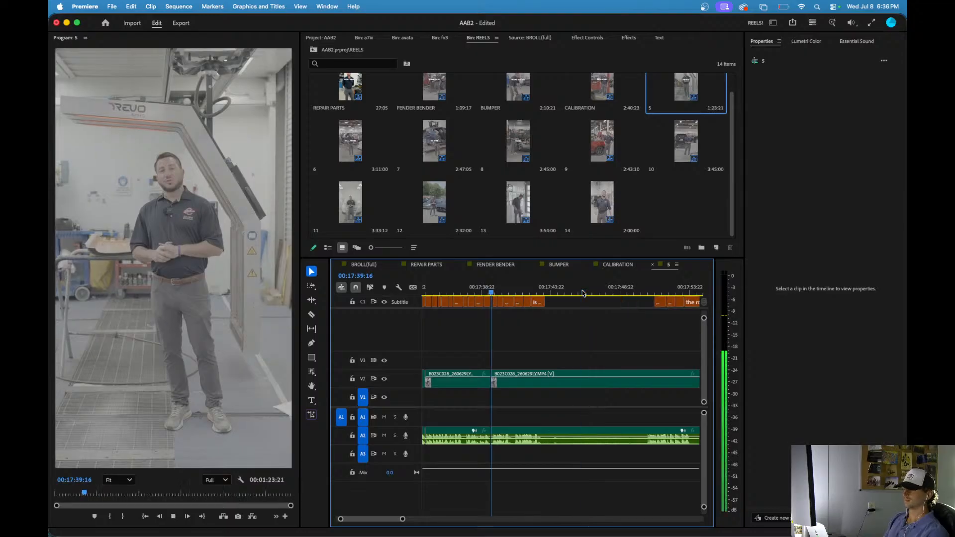
# - Try a slightly tighter ripple trim at the start of the "Choose the shop" clip, and undo it
pyautogui.press('space')
pyautogui.press('space')
pyautogui.scroll(4, 491, 311)
pyautogui.moveTo(495, 293); pyautogui.dragTo(508, 293)
pyautogui.press('q')
pyautogui.press('space')
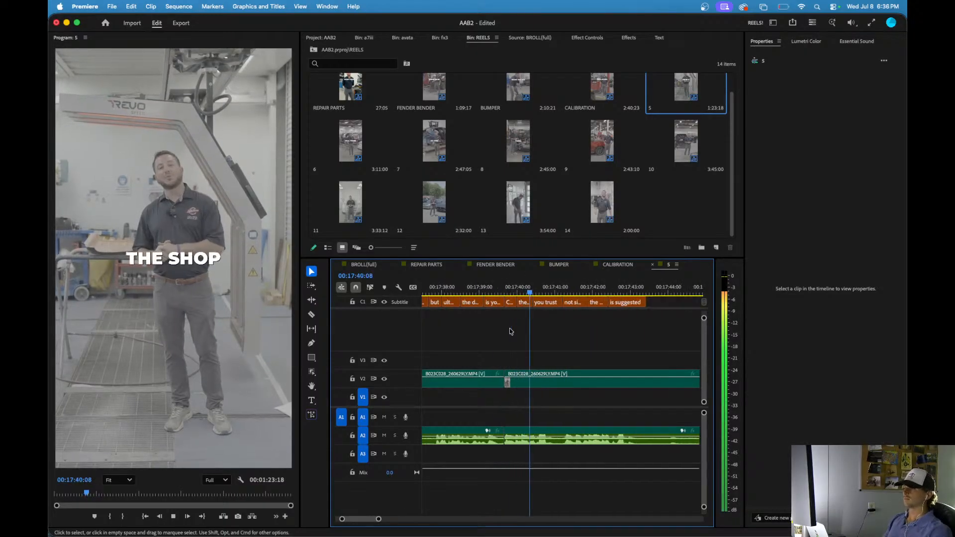
pyautogui.press('space')
pyautogui.press('super+z')
pyautogui.scroll(-3, 500, 282)
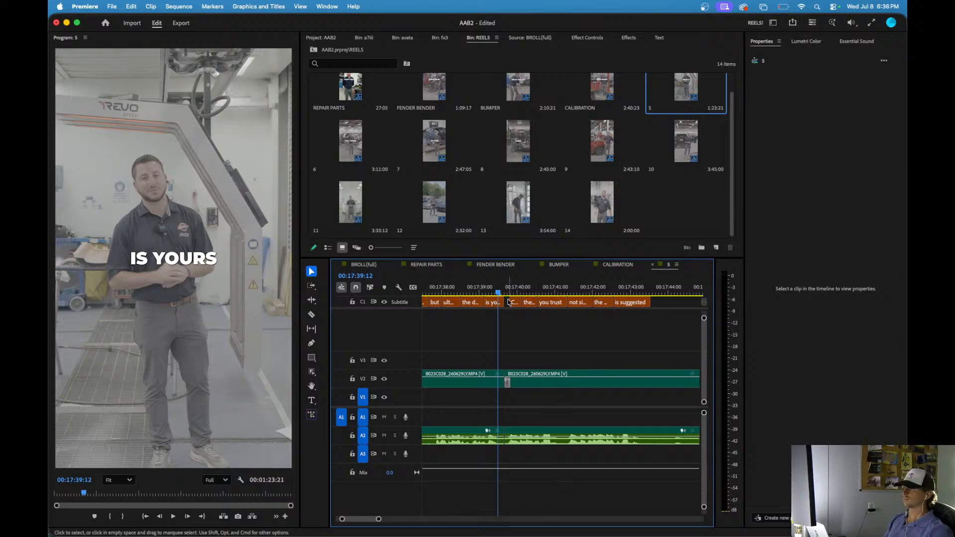
# - Review the join into "the shop", cut the clip after "is suggested" at 00:17:43:06, and ripple-remove the dead space up to the next spoken line
pyautogui.press('space')
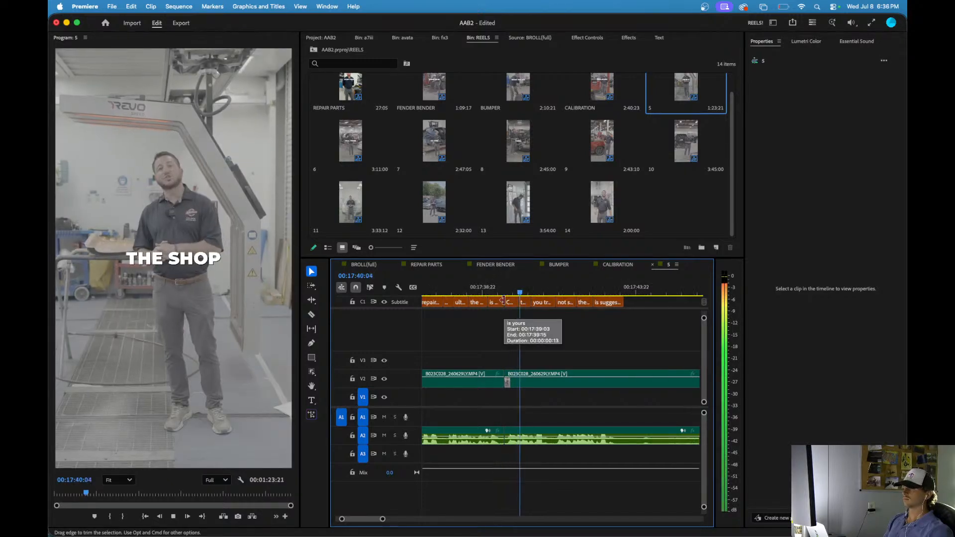
pyautogui.press('space')
pyautogui.scroll(3, 506, 326)
pyautogui.press('space')
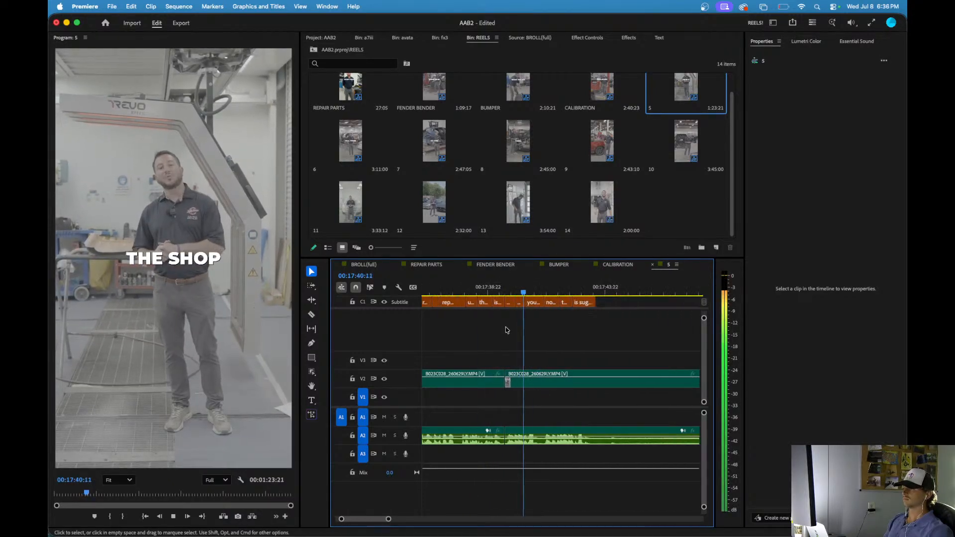
pyautogui.scroll(-4, 531, 354)
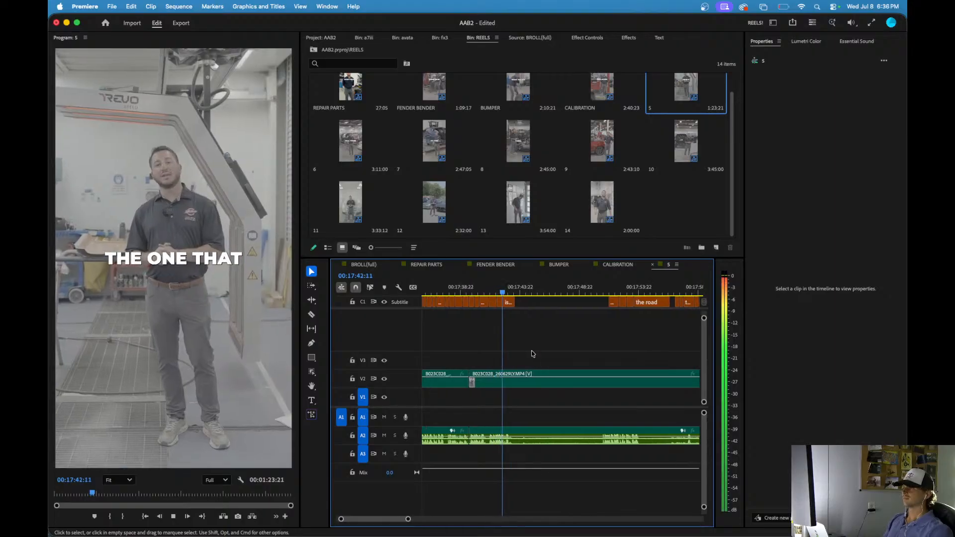
pyautogui.press('space')
pyautogui.press('super+k')
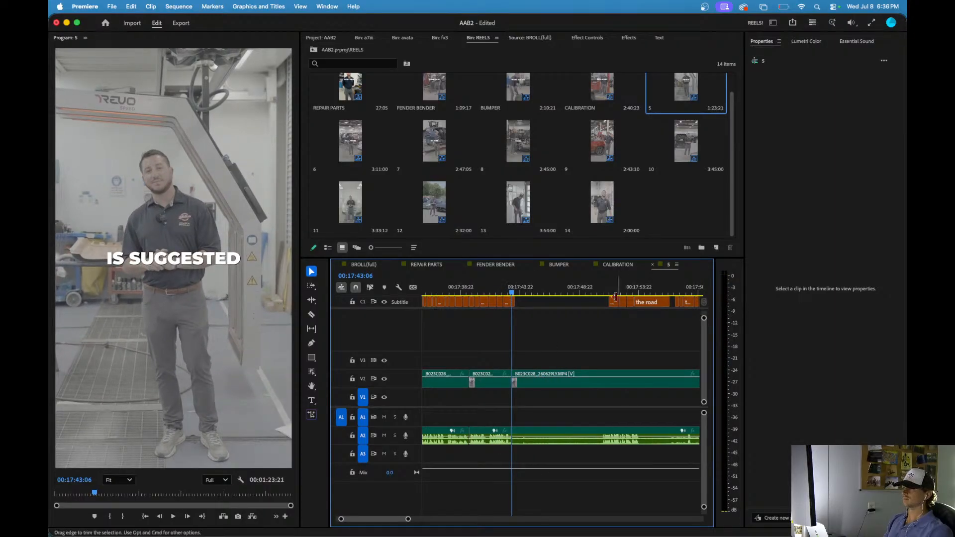
pyautogui.click(602, 293)
pyautogui.press('q')
# - Play across the new join and extend the start of the "Repair today" caption back to the end of "is suggested"
pyautogui.press('space')
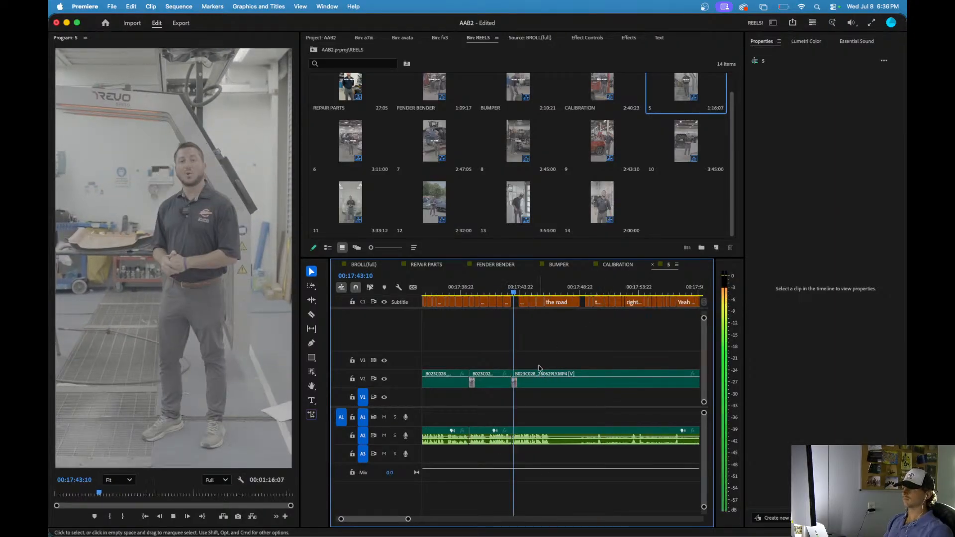
pyautogui.scroll(4, 539, 368)
pyautogui.click(464, 294)
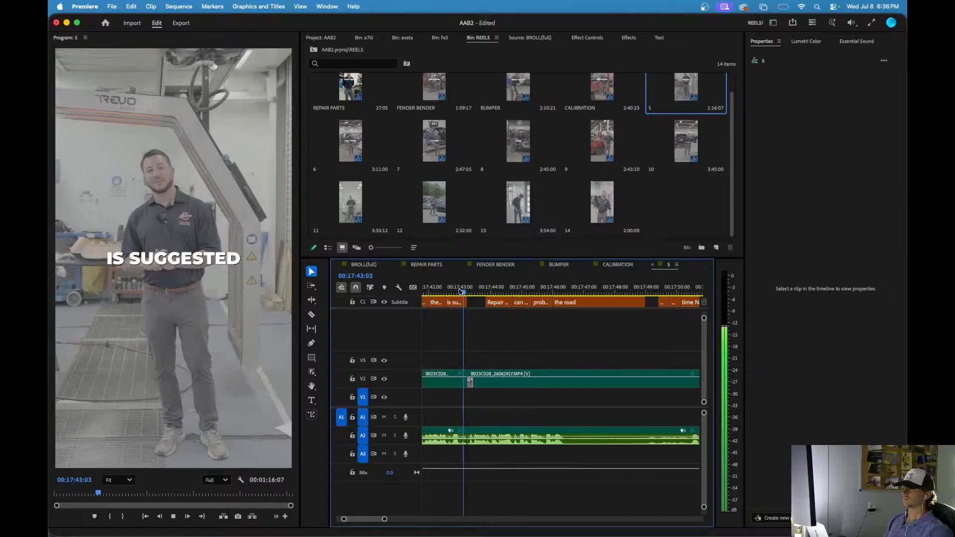
pyautogui.press('space')
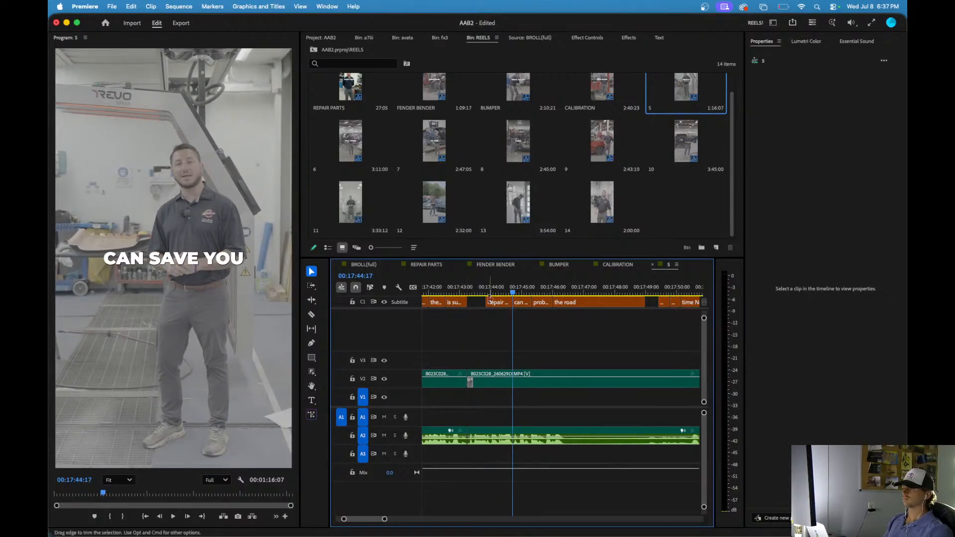
pyautogui.moveTo(487, 302); pyautogui.dragTo(468, 302)
pyautogui.click(461, 288)
pyautogui.press('space')
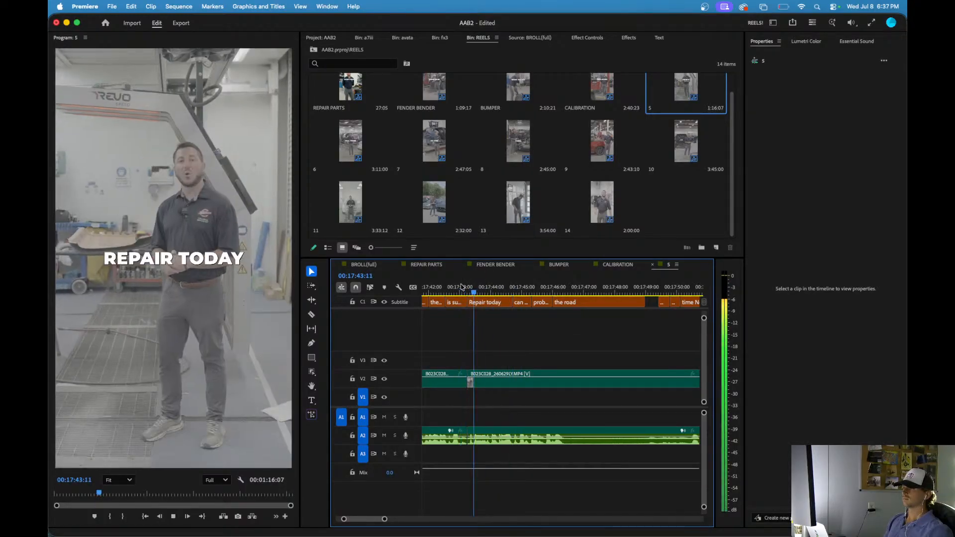
# - Split the "Repair today" caption at 00:17:43:20 and select its first part
pyautogui.press('c')
pyautogui.click(486, 303)
pyautogui.press('v')
pyautogui.click(477, 303)
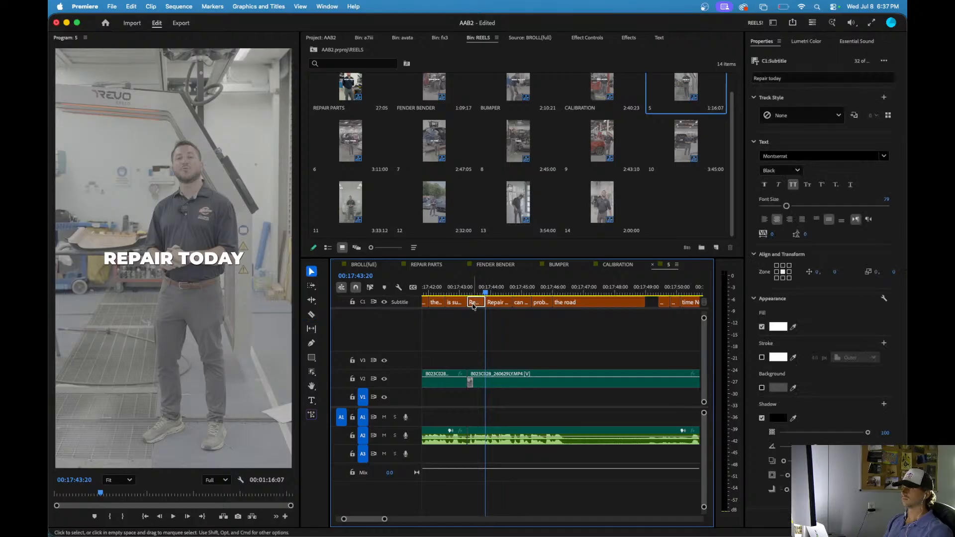
# - Try to replace the text of caption 32 with "A quality", and undo the text change
pyautogui.click(477, 293)
pyautogui.click(659, 38)
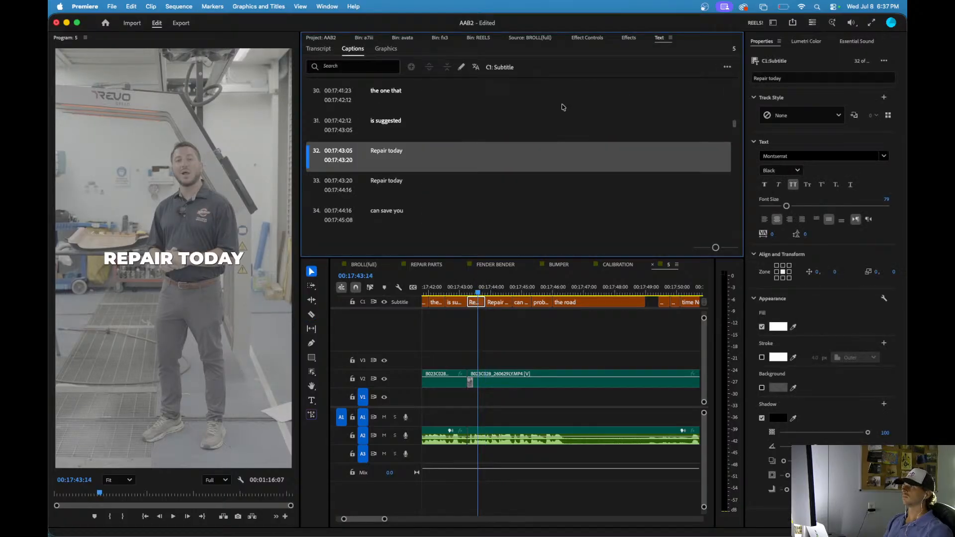
pyautogui.doubleClick(407, 152)
pyautogui.write('A')
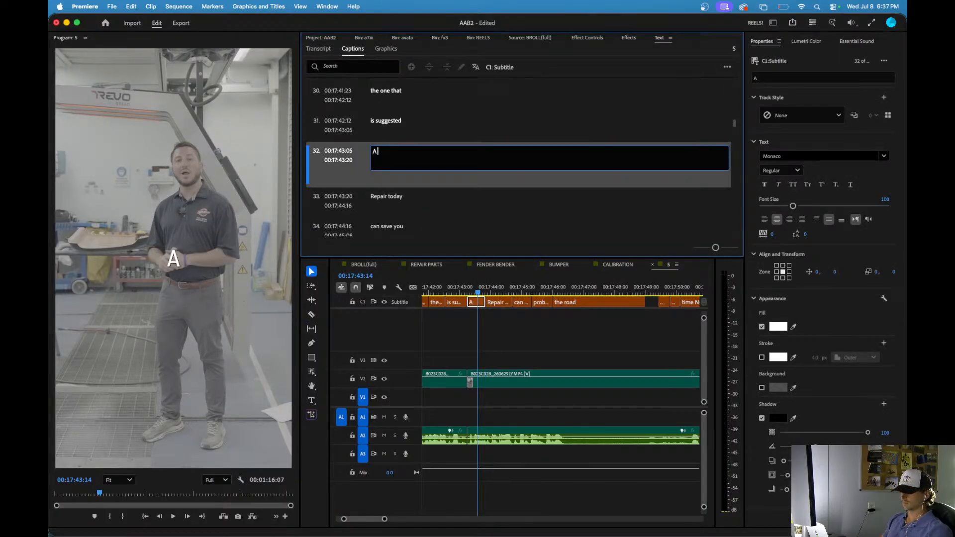
pyautogui.write(' quality')
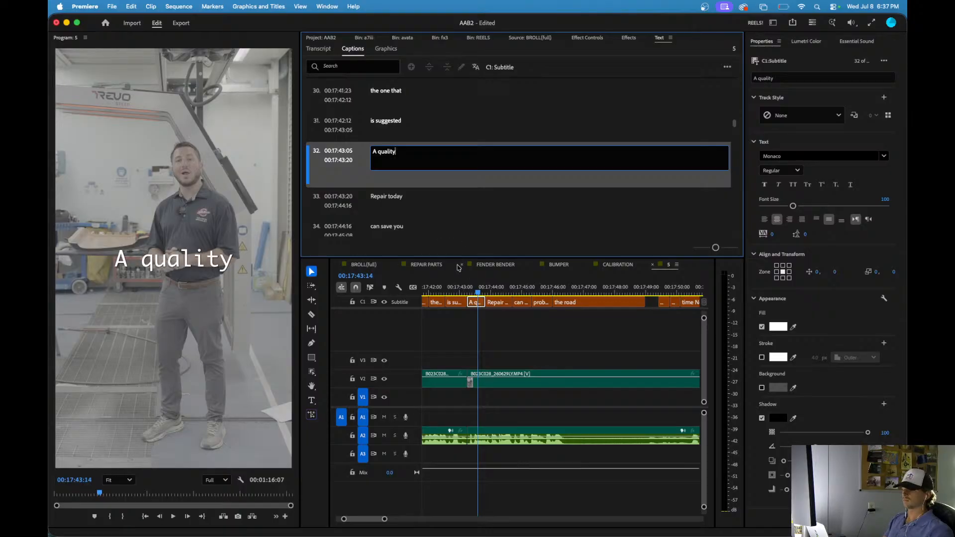
pyautogui.press('super+z')
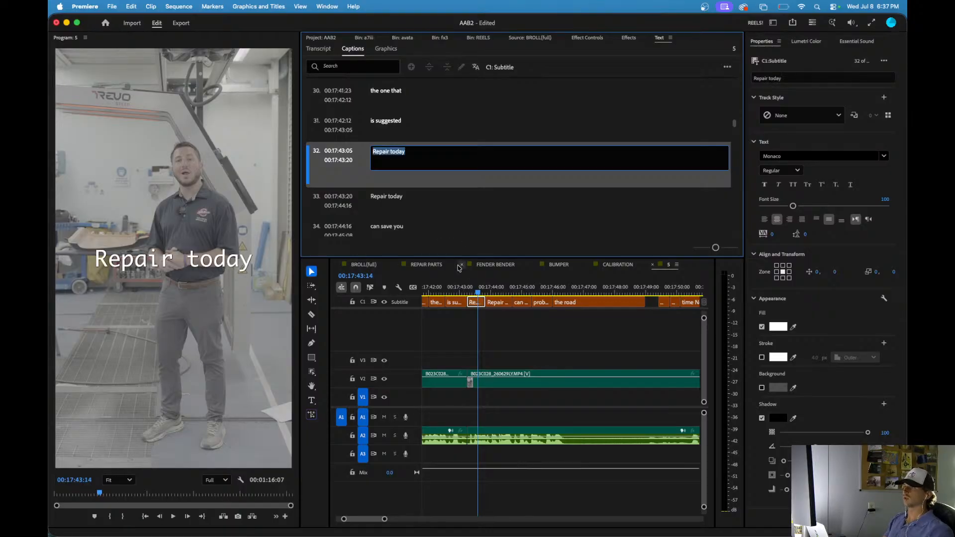
pyautogui.click(495, 323)
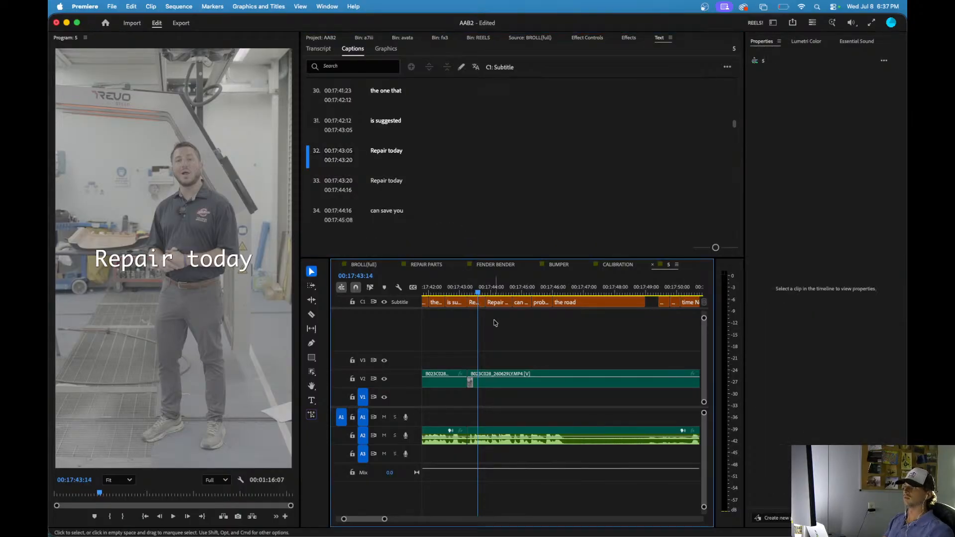
# - Change the text of caption 32 to "A Quality", keeping the Montserrat Black caption style
pyautogui.click(403, 158)
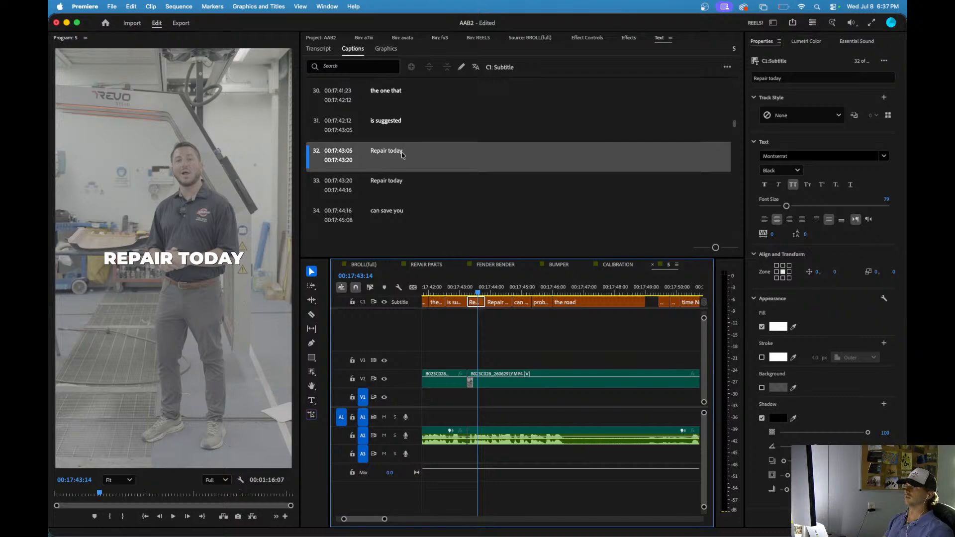
pyautogui.click(420, 155)
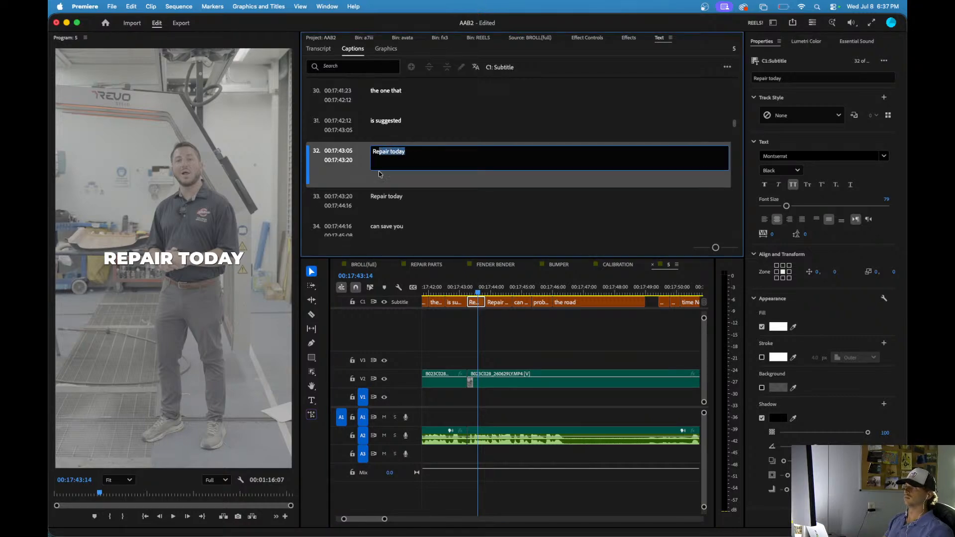
pyautogui.write('A Q')
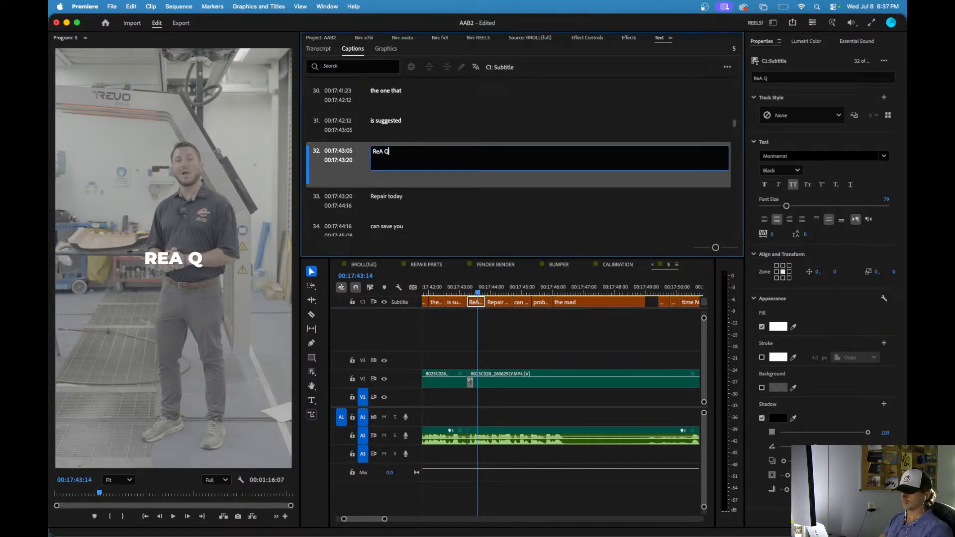
pyautogui.write('uality')
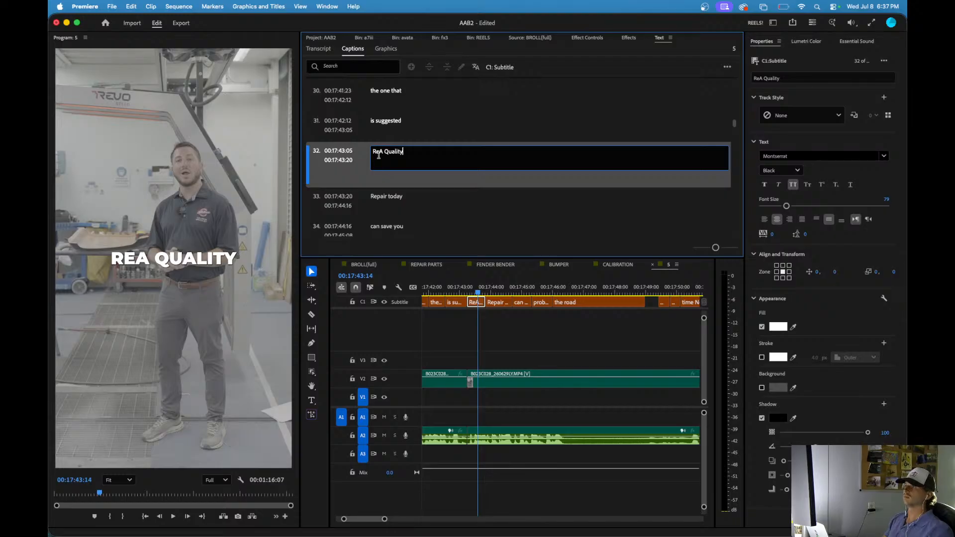
pyautogui.press('BackSpace')
pyautogui.press('BackSpace')
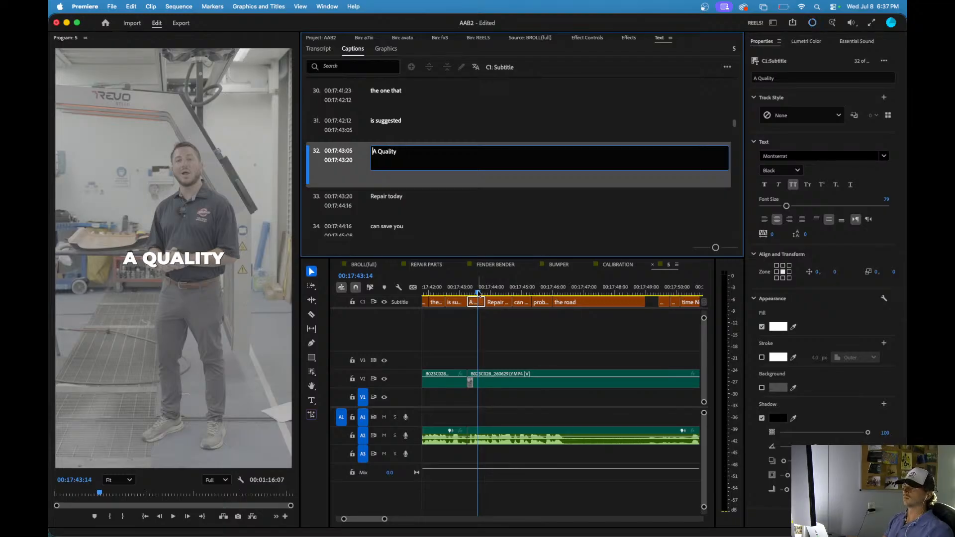
pyautogui.click(468, 312)
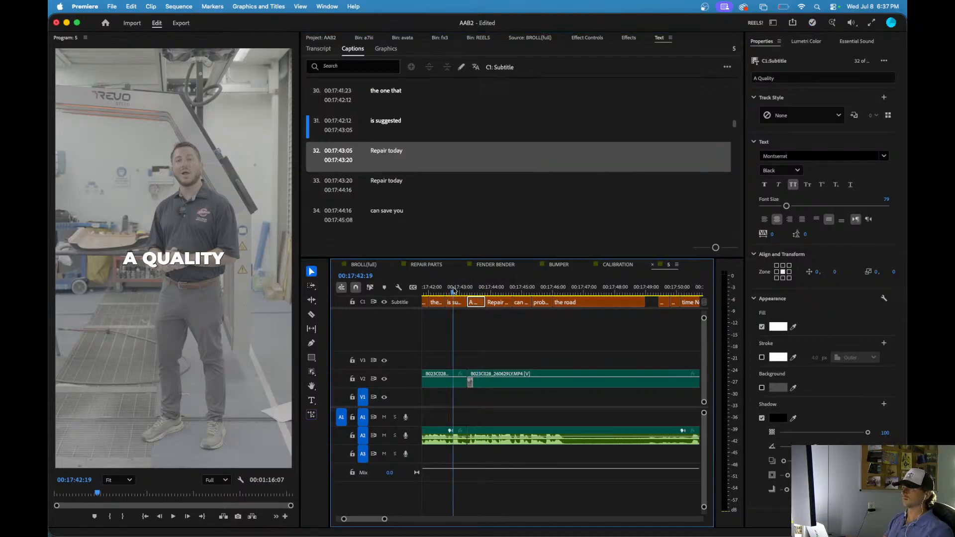
# - Play from "is suggested" into "A Quality Repair today" to check the join and the caption timing
pyautogui.press('space')
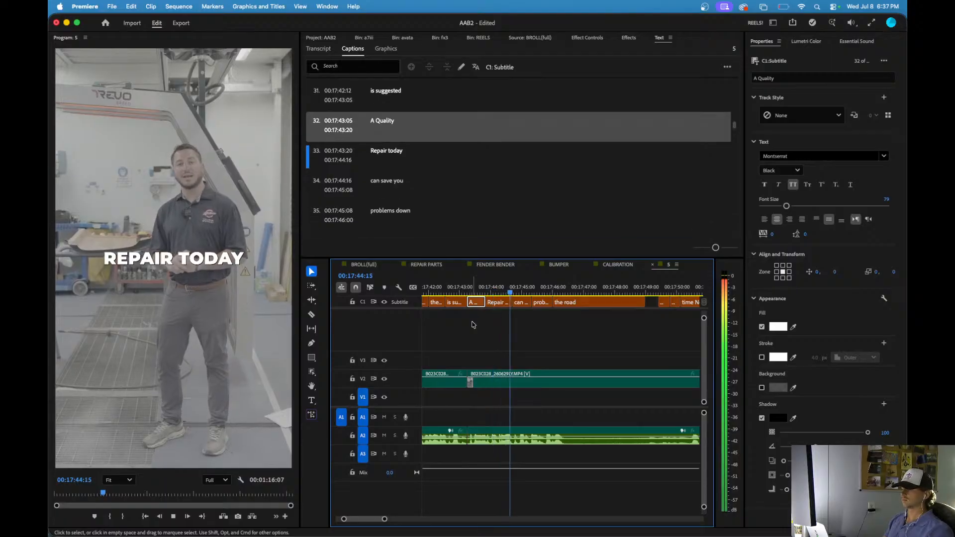
pyautogui.click(452, 291)
pyautogui.press('space')
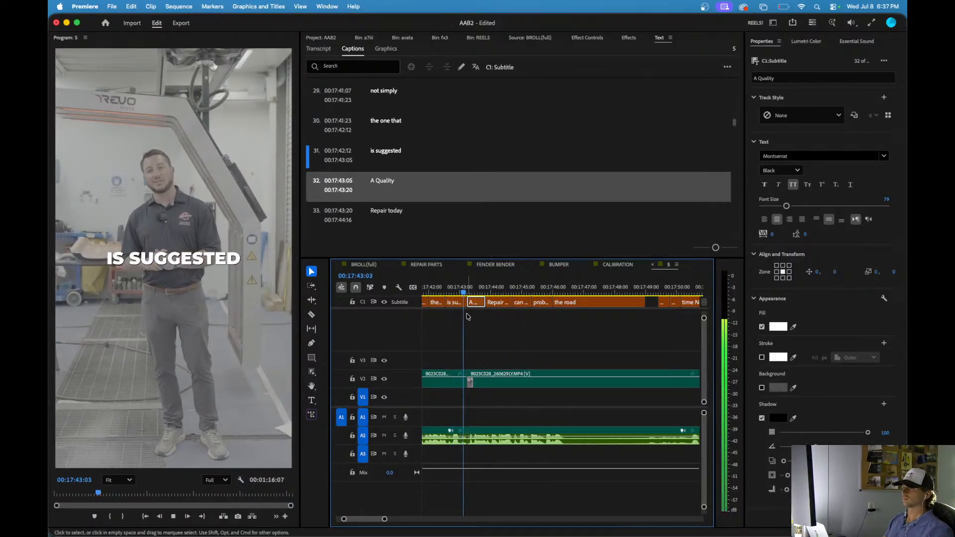
pyautogui.press('space')
pyautogui.scroll(-2, 499, 430)
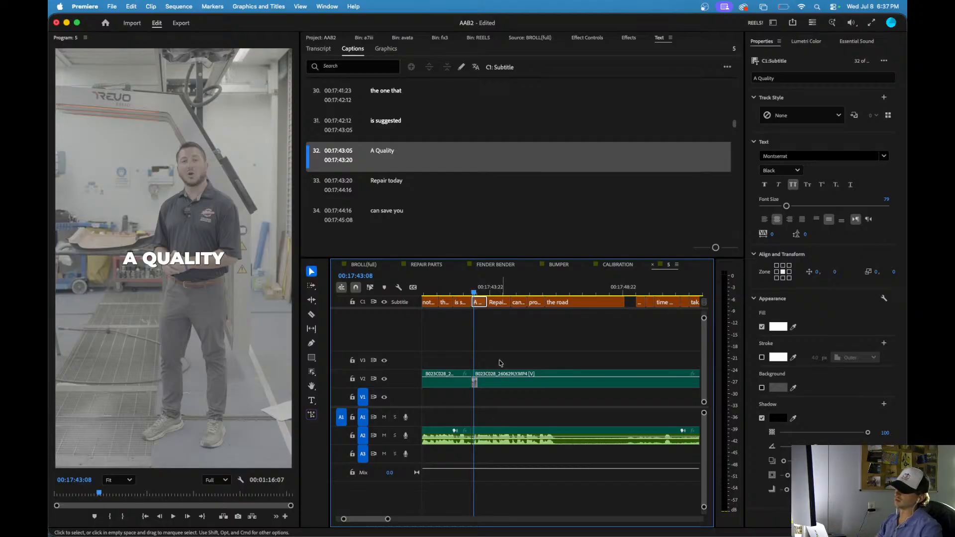
pyautogui.click(477, 343)
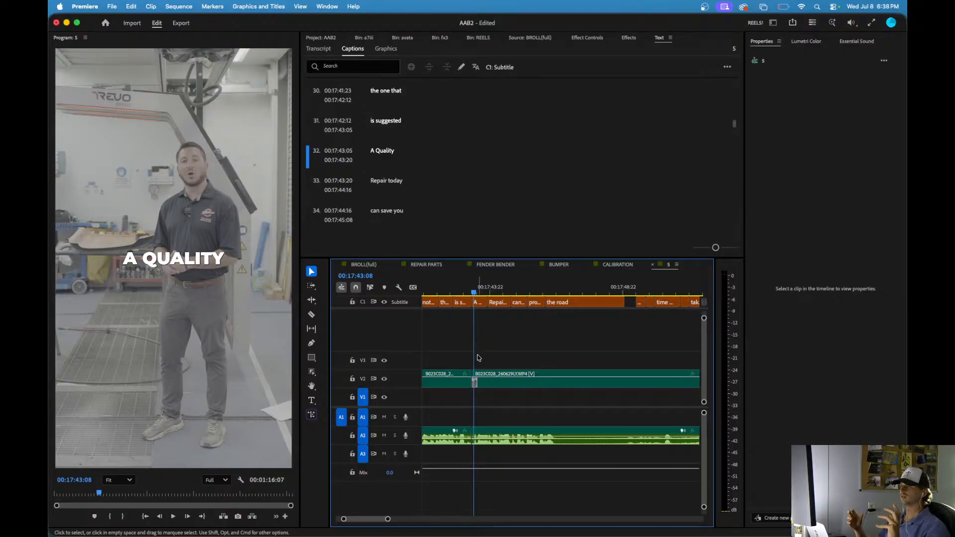
pyautogui.scroll(3, 483, 339)
pyautogui.hscroll(-5, 483, 340)
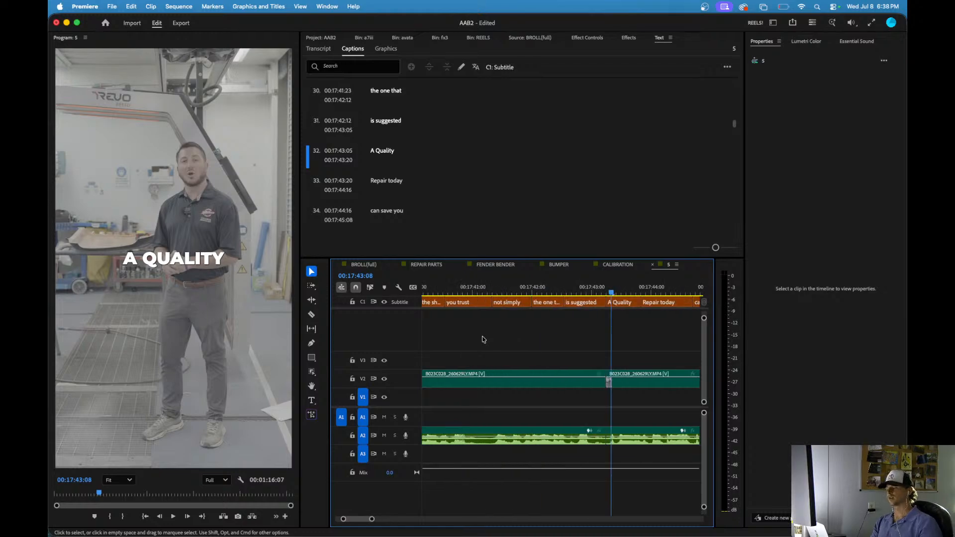
pyautogui.scroll(-5, 483, 339)
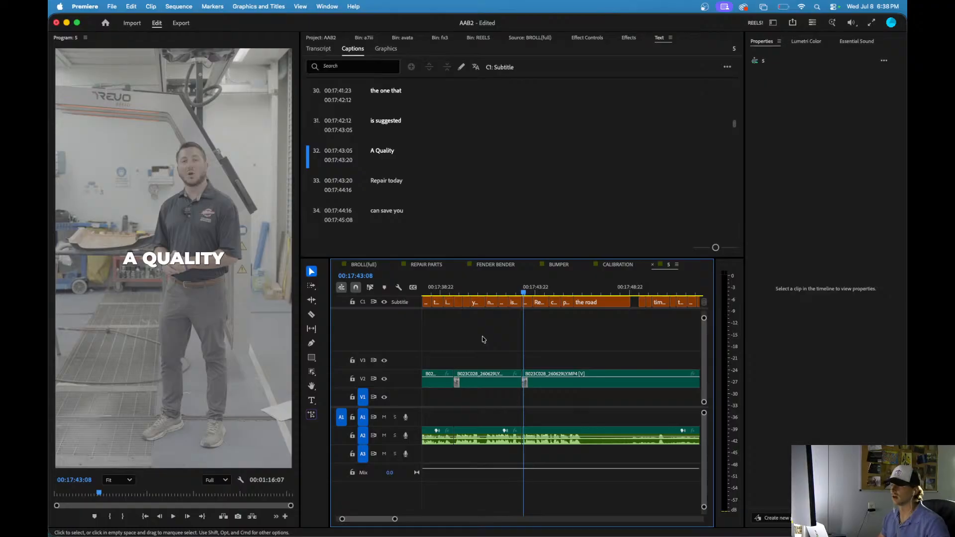
# - Play the line starting with "A Quality" and cut the clip after "the road" at 00:17:46:10
pyautogui.click(513, 292)
pyautogui.press('space')
pyautogui.scroll(4, 518, 315)
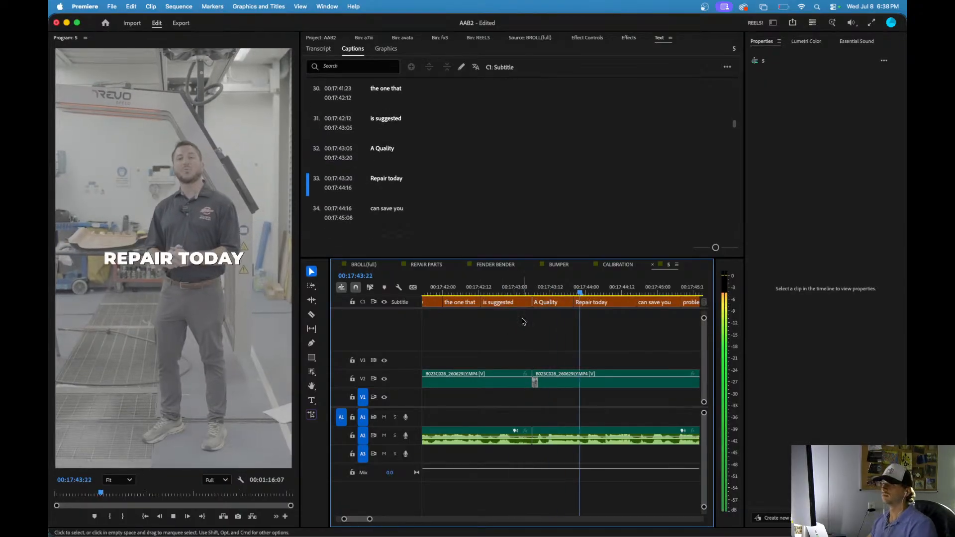
pyautogui.scroll(-4, 522, 318)
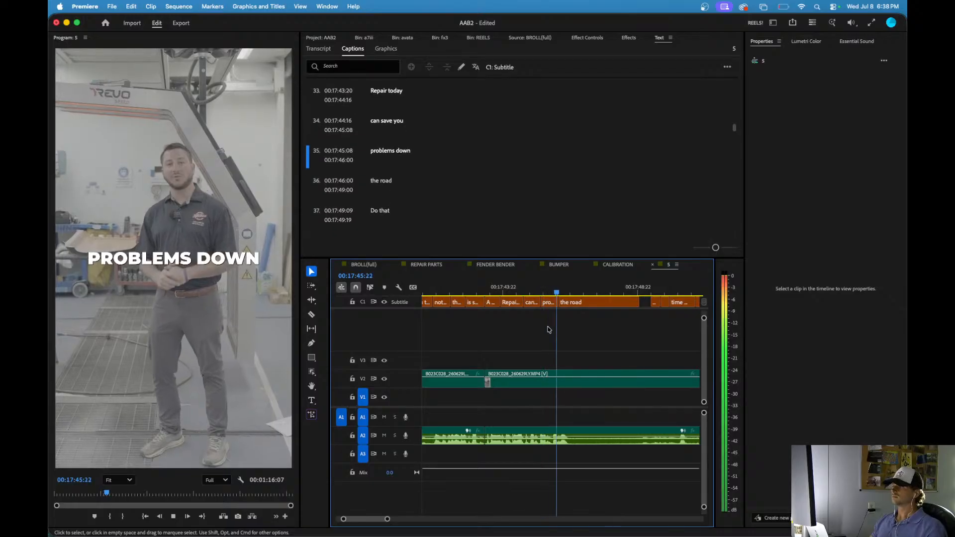
pyautogui.press('space')
pyautogui.press('super+k')
# - Remove the outtakes after "the road" and close the gap, trimming up to one frame before the new take's "A quality" at 00:17:59:04
pyautogui.press('space')
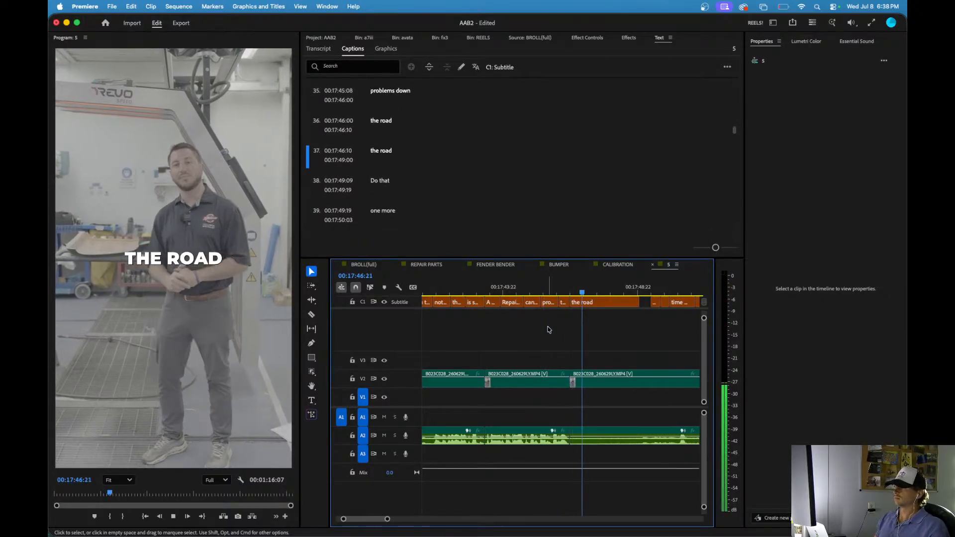
pyautogui.scroll(-2, 548, 328)
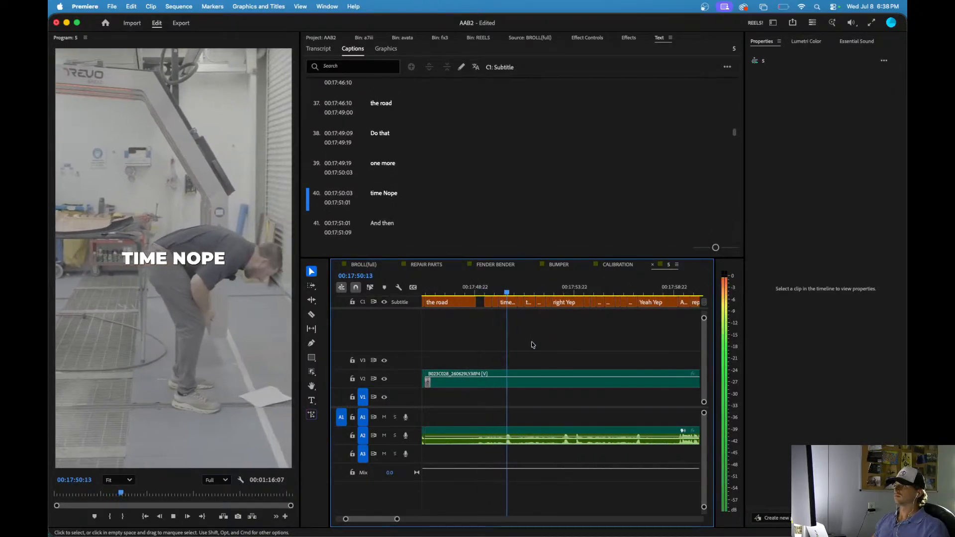
pyautogui.scroll(-3, 524, 346)
pyautogui.scroll(-2, 527, 343)
pyautogui.click(570, 289)
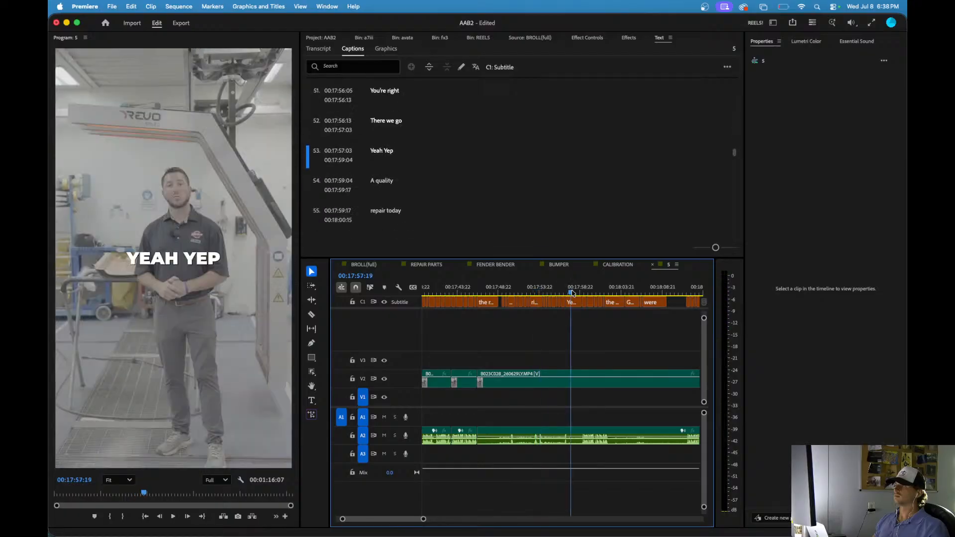
pyautogui.press('space')
pyautogui.scroll(6, 574, 322)
pyautogui.press('space')
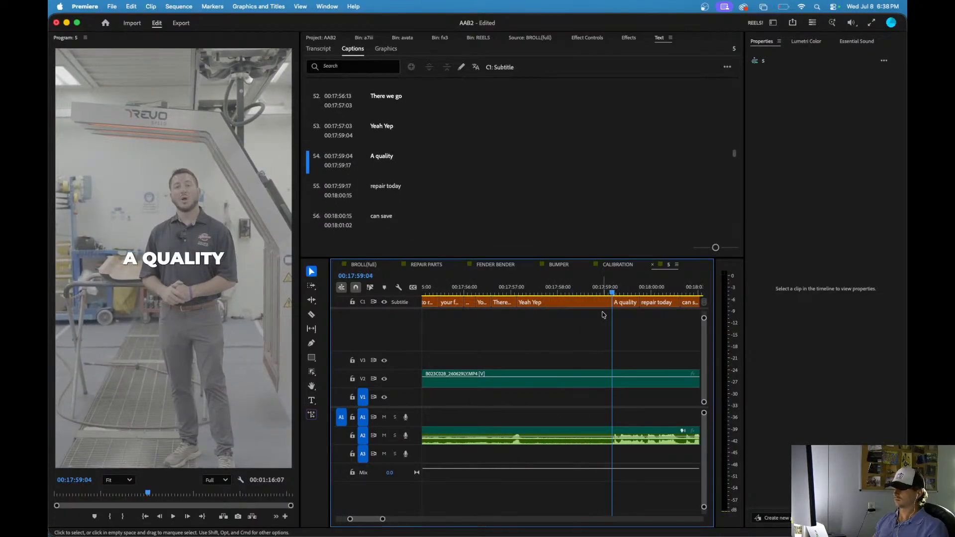
pyautogui.press('Left')
pyautogui.press('q')
# - Play the second "A quality repair today" take and cut the clip after "the road" at 00:17:49:11
pyautogui.press('space')
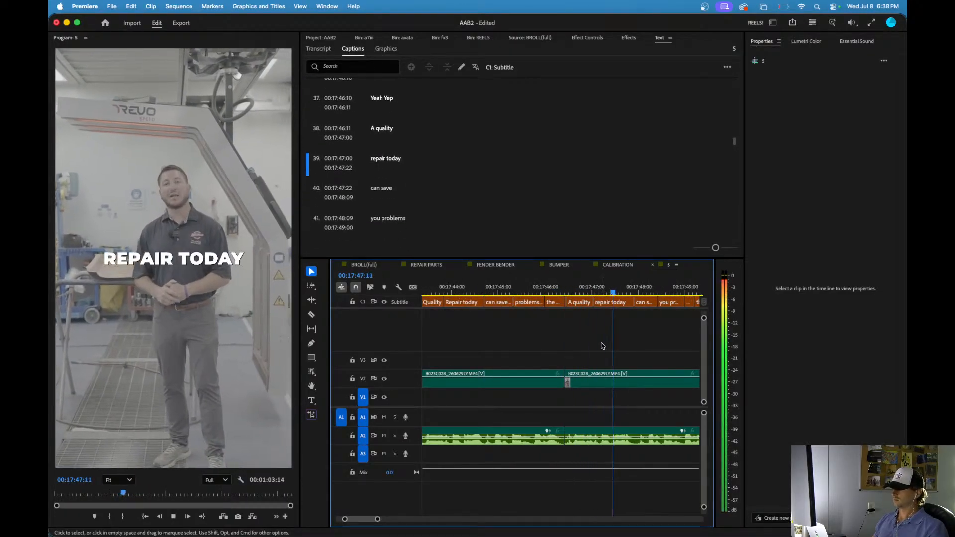
pyautogui.scroll(-3, 601, 345)
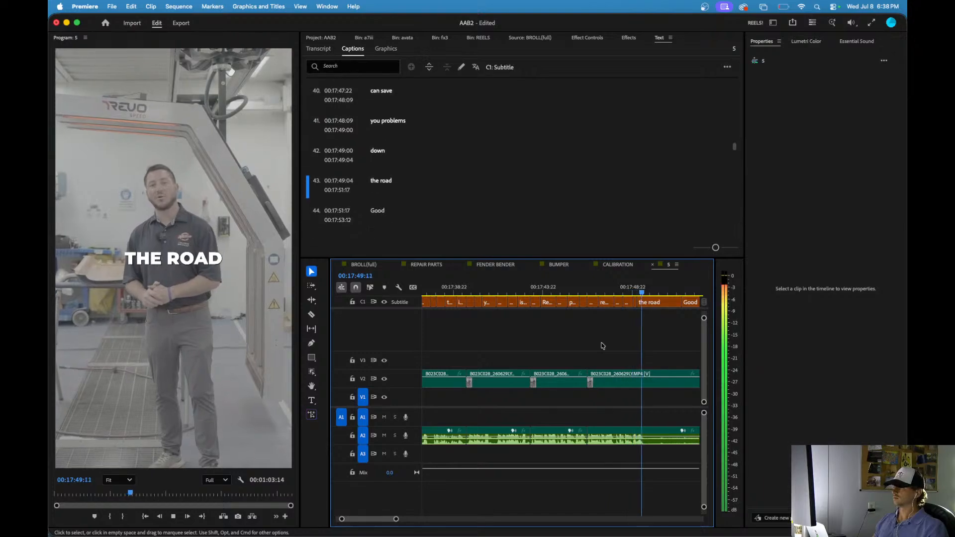
pyautogui.press('space')
pyautogui.press('super+k')
# - Compare the two "A quality repair today" takes and ripple-delete the earlier one together with its captions
pyautogui.scroll(-2, 602, 345)
pyautogui.moveTo(560, 291); pyautogui.dragTo(546, 300)
pyautogui.press('space')
pyautogui.moveTo(542, 453); pyautogui.dragTo(591, 298)
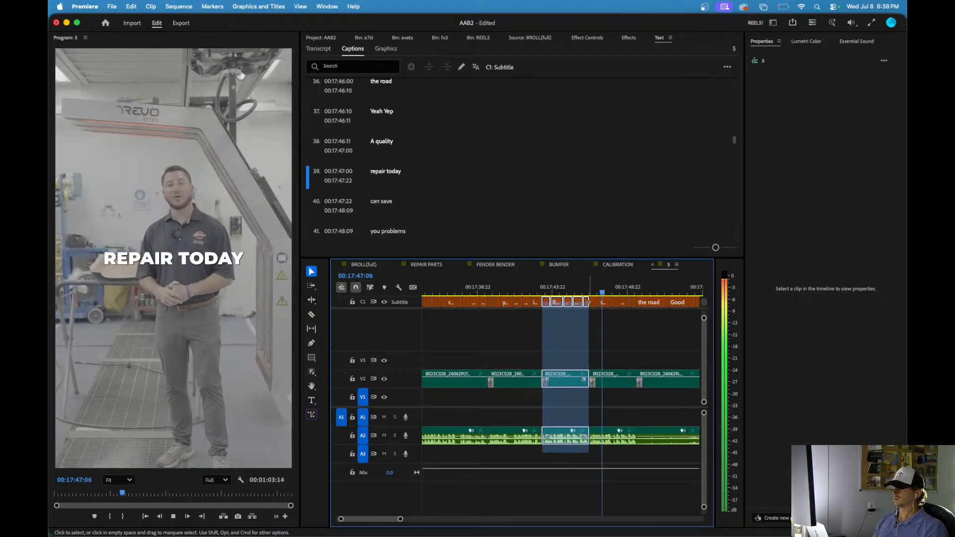
pyautogui.hotkey('alt', 'BackSpace')
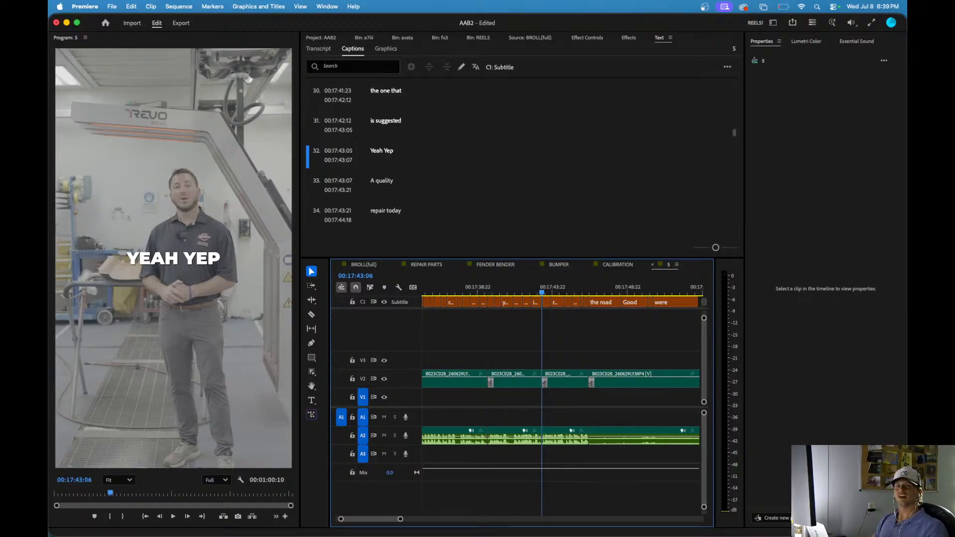
# - Play the kept "A quality" take and ripple-trim the outtakes after "the road" up to "If you have" at 00:17:56:01
pyautogui.scroll(2, 570, 359)
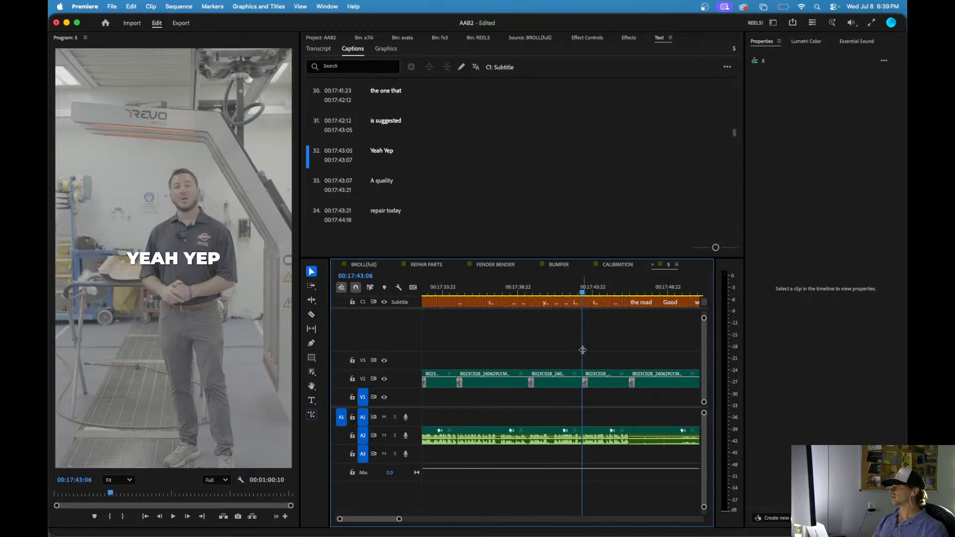
pyautogui.press('space')
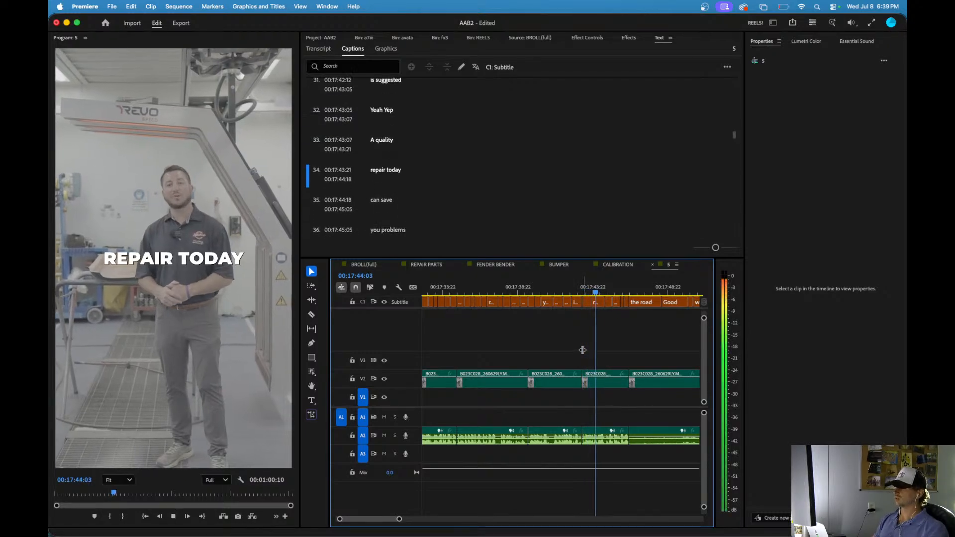
pyautogui.press('-')
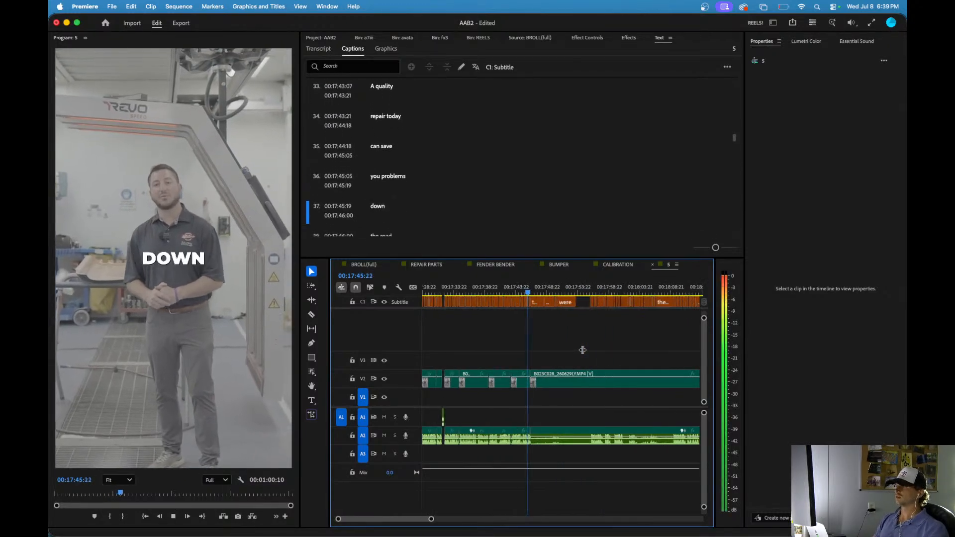
pyautogui.click(565, 289)
pyautogui.press('=')
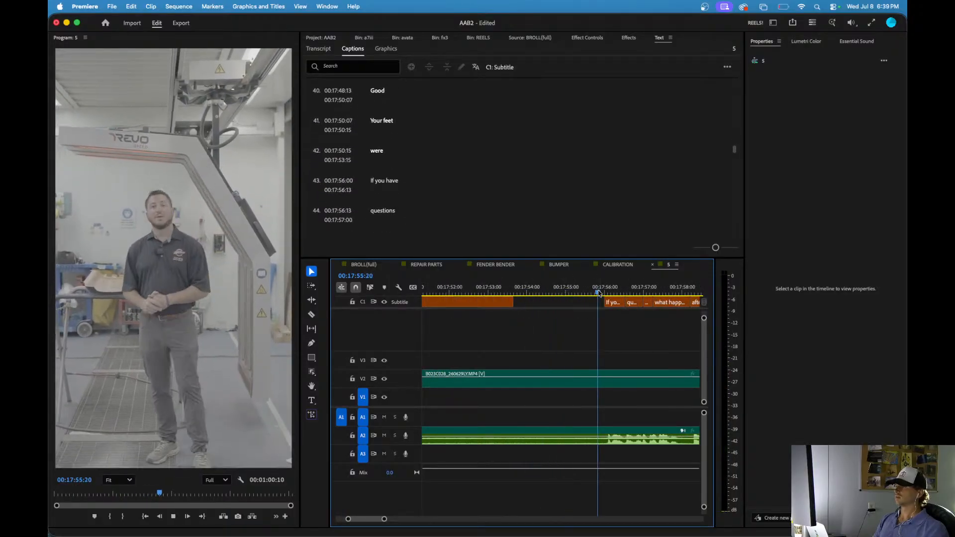
pyautogui.press('space')
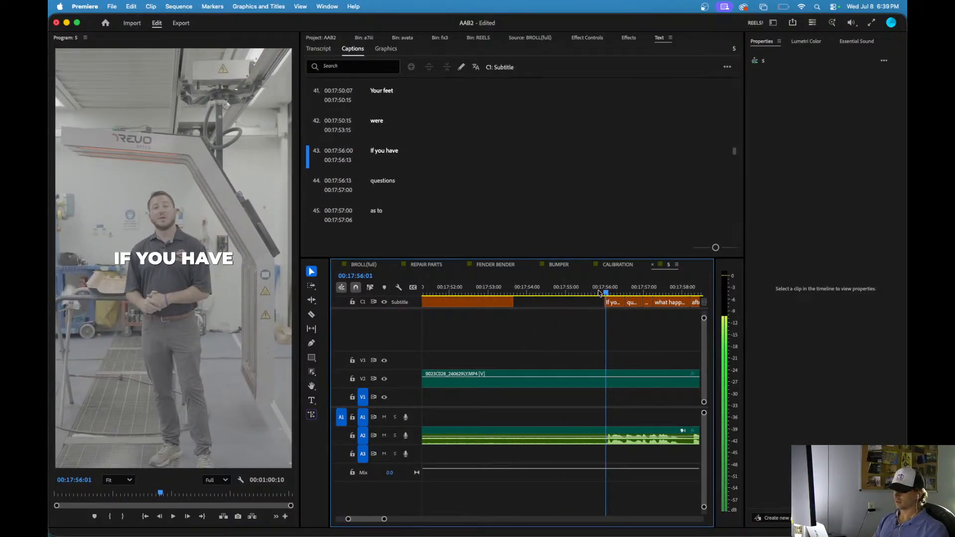
pyautogui.press('q')
pyautogui.press('-')
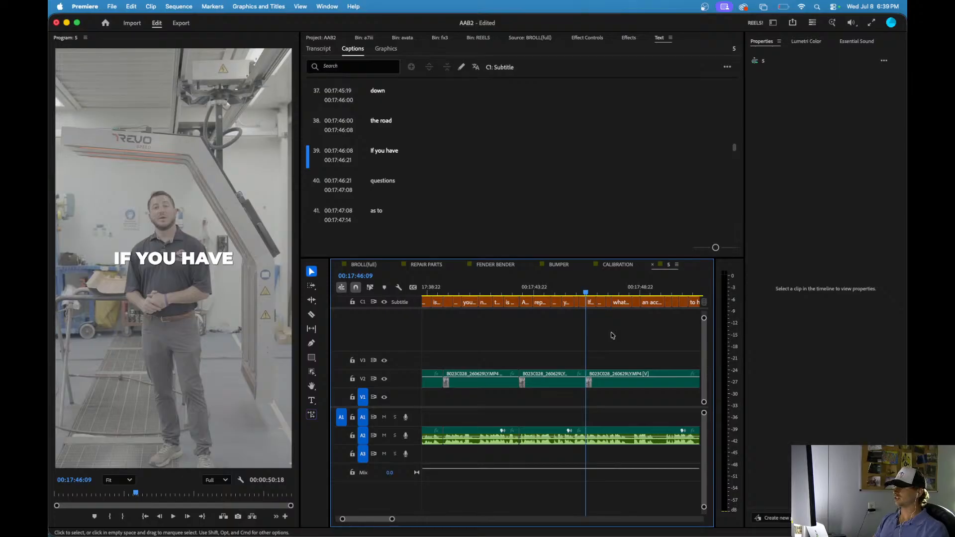
# - Play the join from "the road" into "If you have questions as to what happened after an accident" to judge the delivery and pauses
pyautogui.press('space')
pyautogui.press('space')
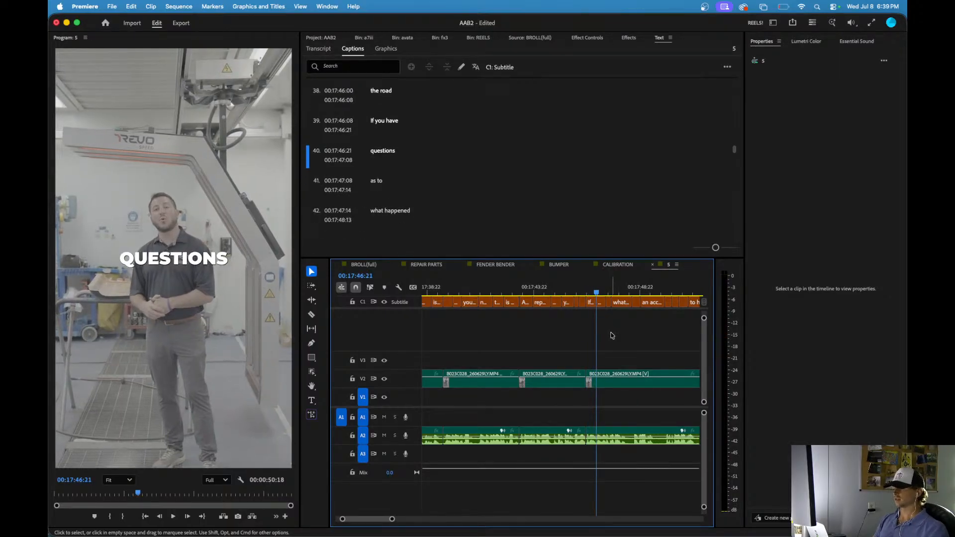
pyautogui.press('space')
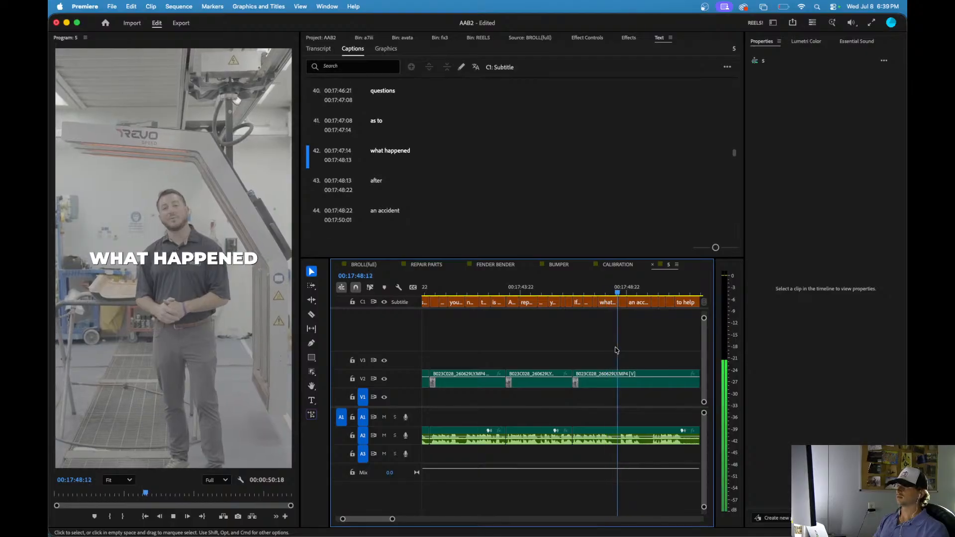
pyautogui.moveTo(585, 292); pyautogui.dragTo(553, 292)
pyautogui.press('space')
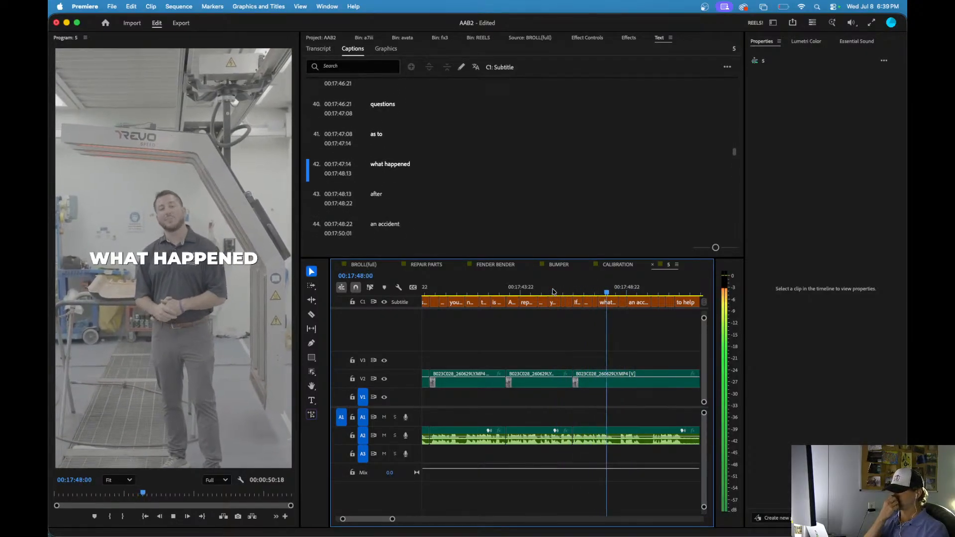
pyautogui.press('space')
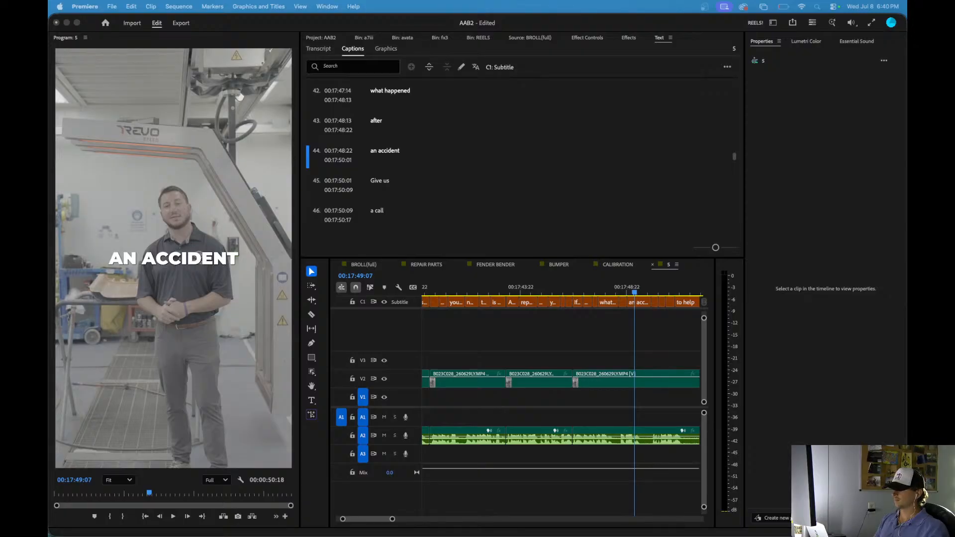
pyautogui.click(589, 345)
pyautogui.moveTo(584, 287); pyautogui.dragTo(556, 287)
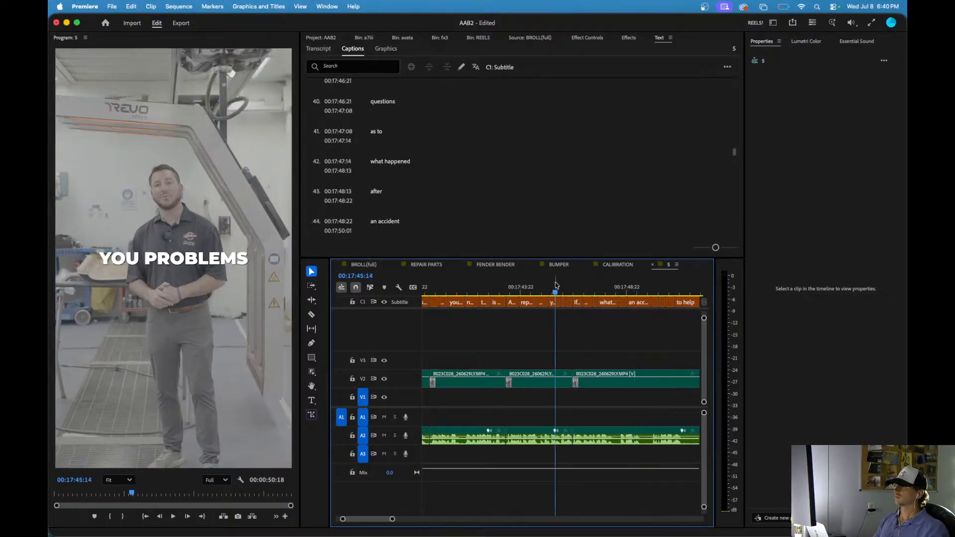
pyautogui.press('space')
pyautogui.press('=')
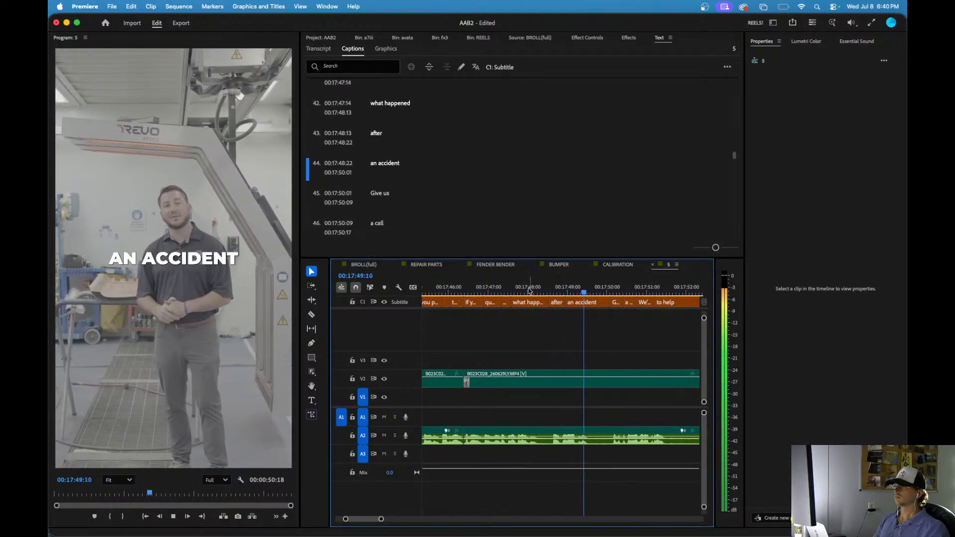
pyautogui.click(498, 289)
pyautogui.press('space')
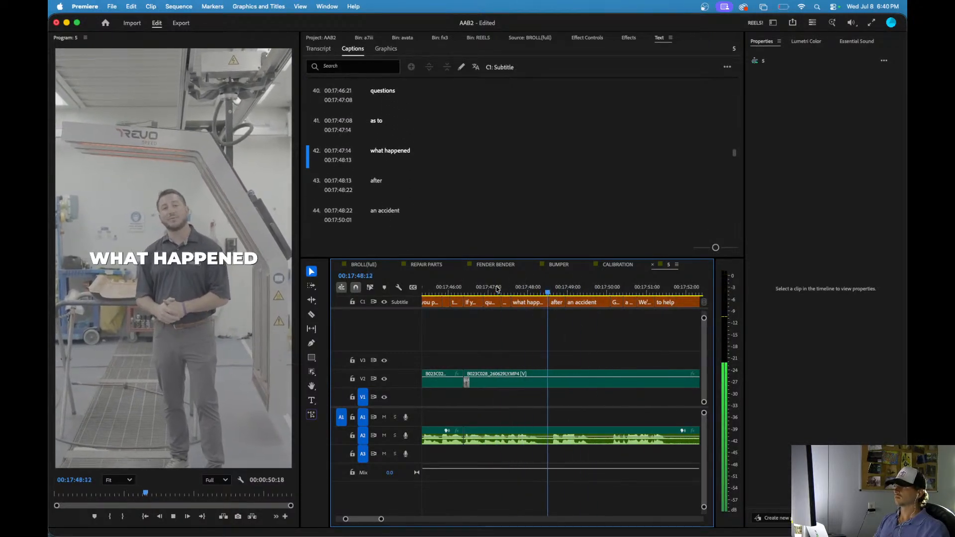
# - Find the next take starting with "If you ever" at 00:17:59:14 and ripple-trim the preceding "If you have questions" take and outtakes
pyautogui.press('-')
pyautogui.press('-')
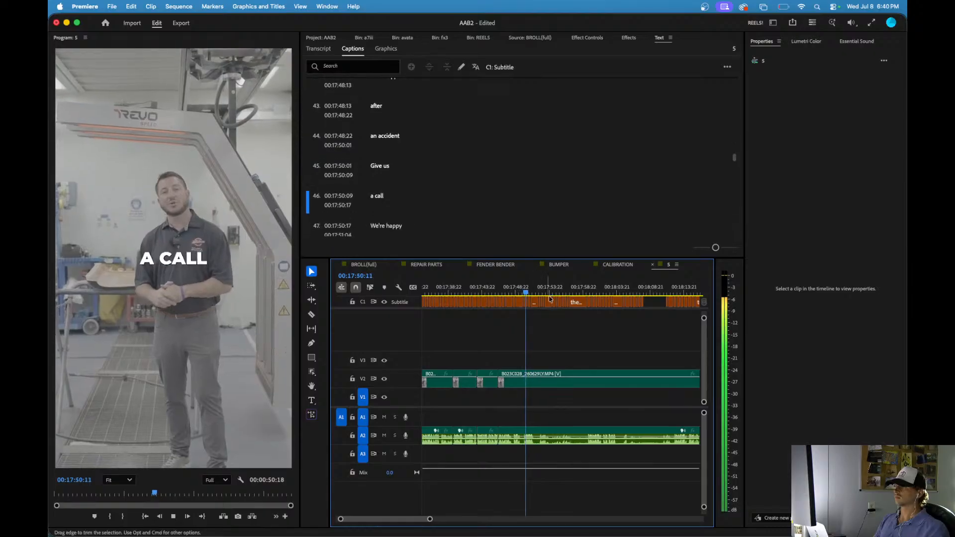
pyautogui.click(583, 290)
pyautogui.press('space')
pyautogui.press('=')
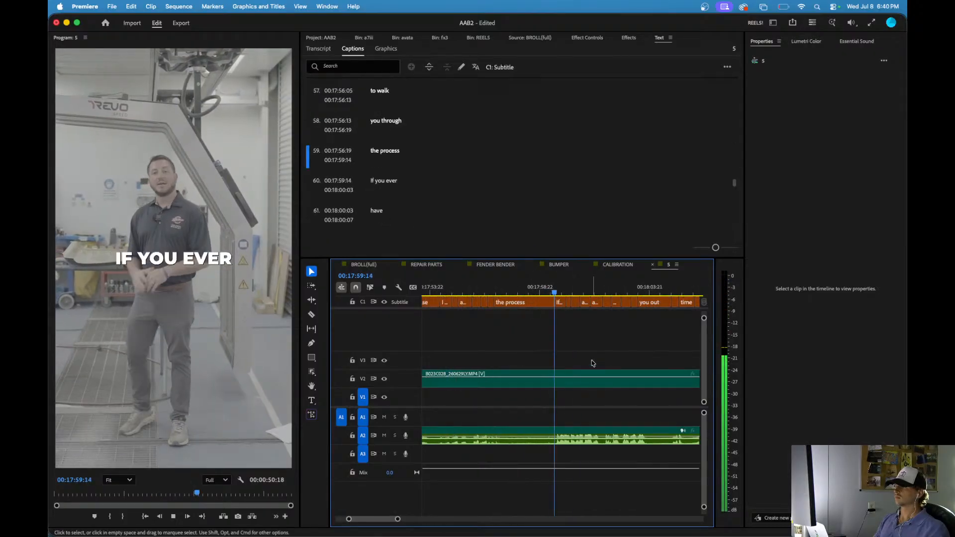
pyautogui.click(549, 286)
pyautogui.press('space')
pyautogui.press('q')
# - Play the "If you ever have questions" take and try cutting the clip after "you out" at 00:17:50:12
pyautogui.press('space')
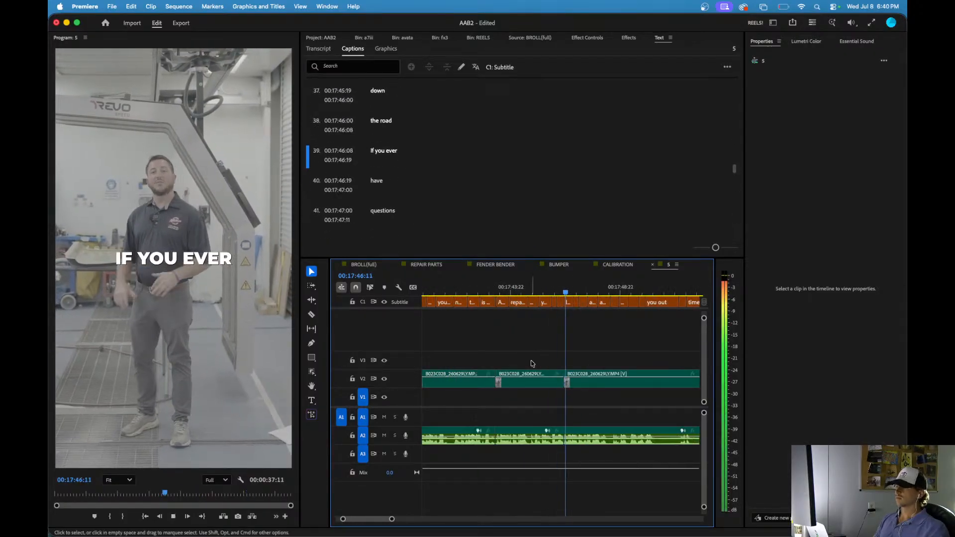
pyautogui.press('-')
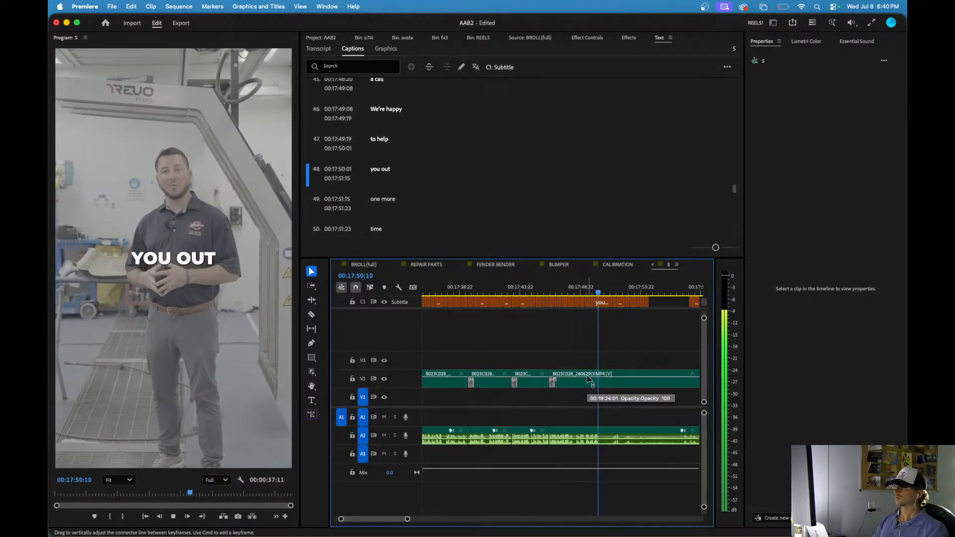
pyautogui.press('shift+super+k')
pyautogui.press('space')
pyautogui.press('l')
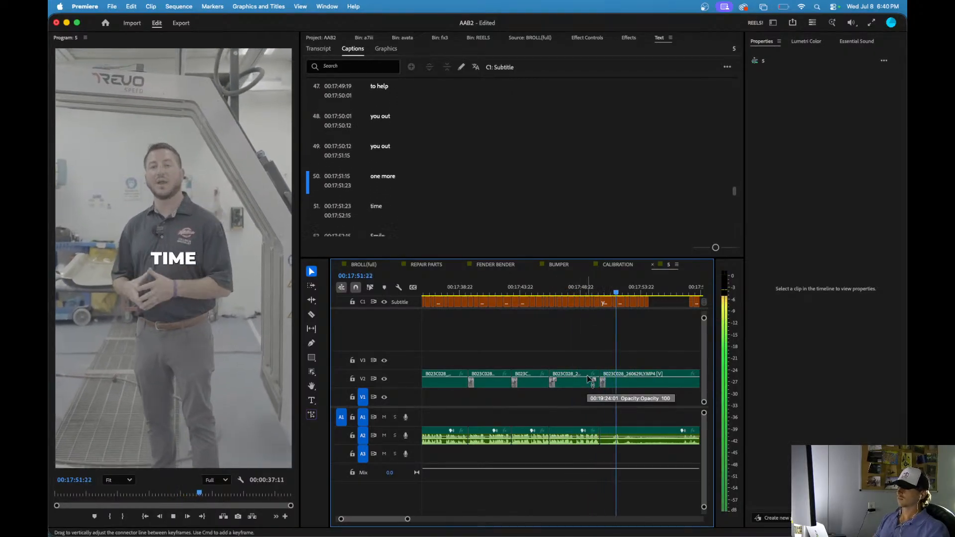
# - Find the take starting with "If you" at 00:17:59:03 and ripple-trim away the "If you ever" take and outtakes before it
pyautogui.press('-')
pyautogui.press('-')
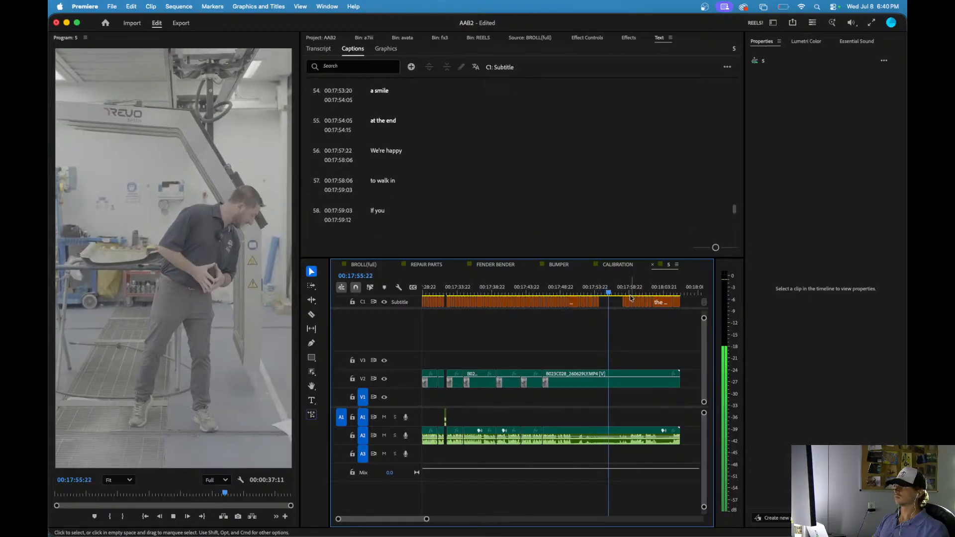
pyautogui.press('space')
pyautogui.press('=')
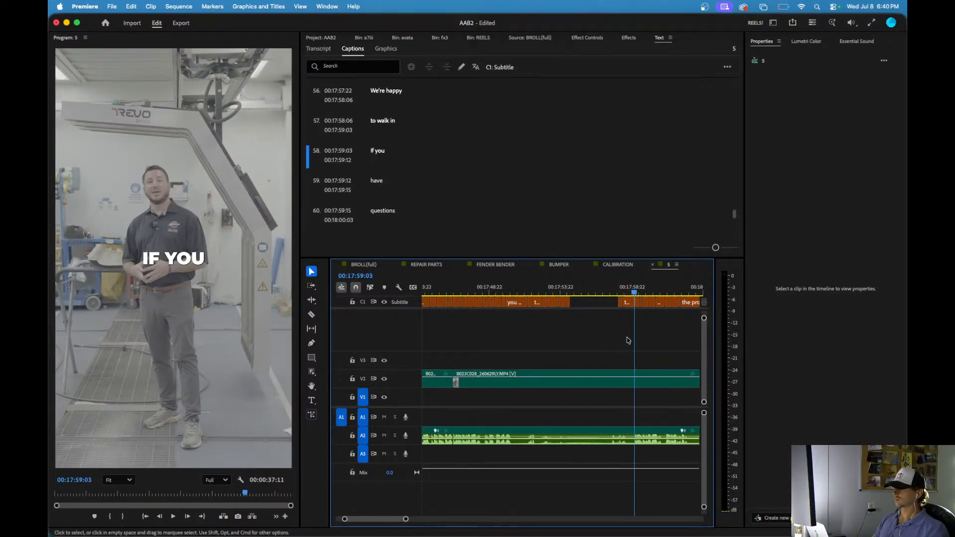
pyautogui.press('=')
pyautogui.press('=')
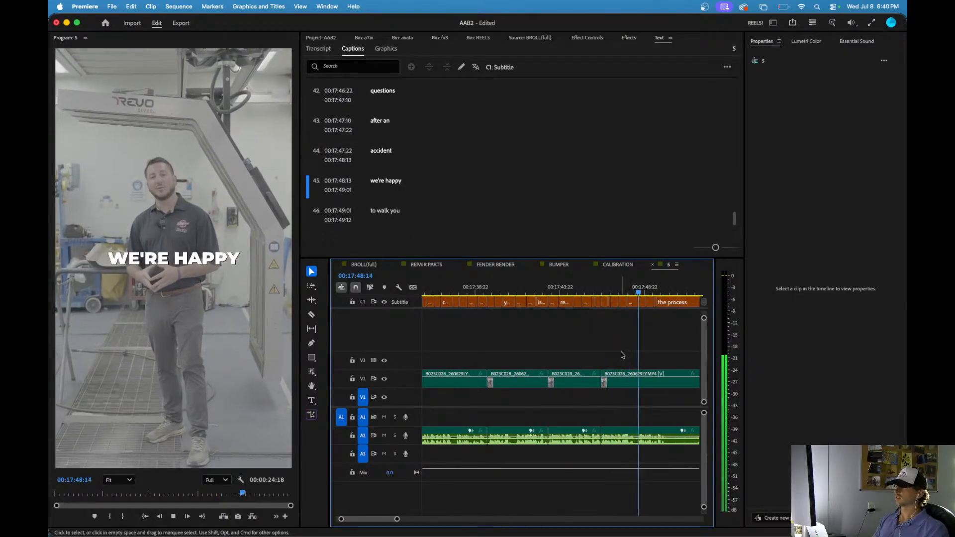
# - Cut the clip and its caption just after "the process" at 00:17:50:06
pyautogui.press('-')
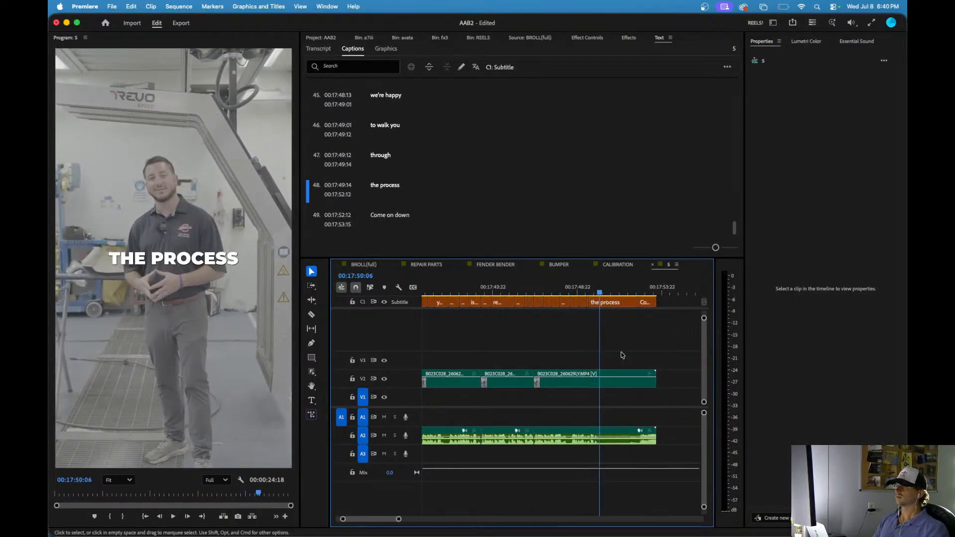
pyautogui.press('super+k')
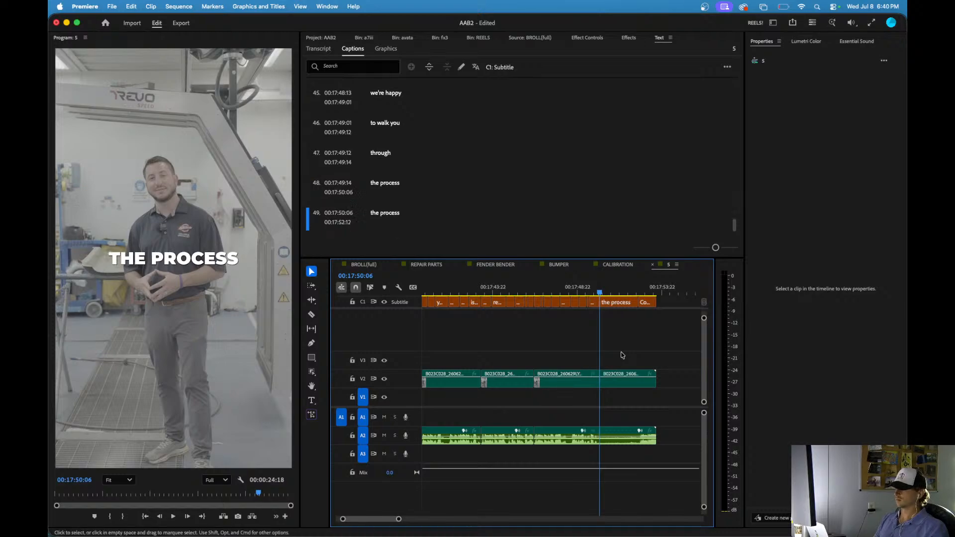
pyautogui.press('space')
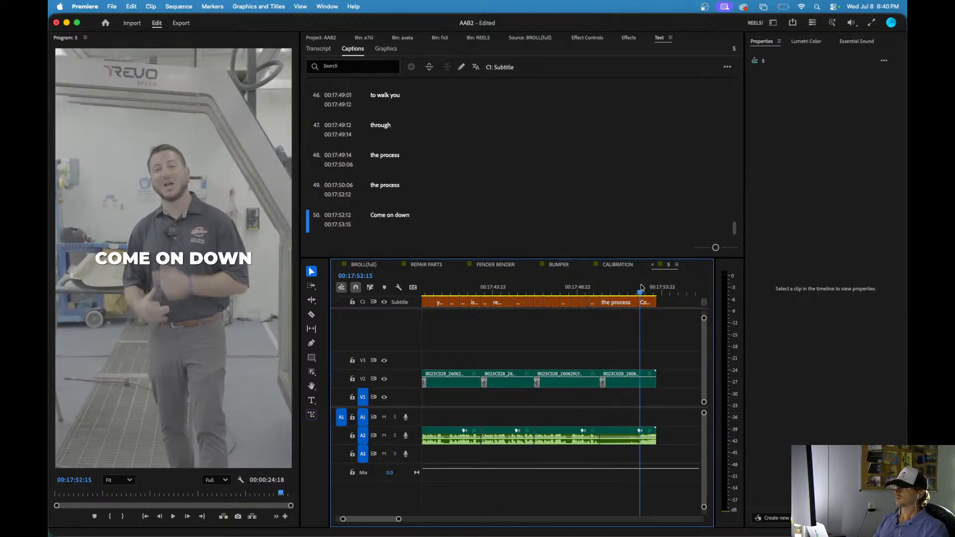
# - Find where "Come on down" starts, just before 00:17:52:16, and ripple-trim away the pause between it and "the process"
pyautogui.press('space')
pyautogui.click(633, 287)
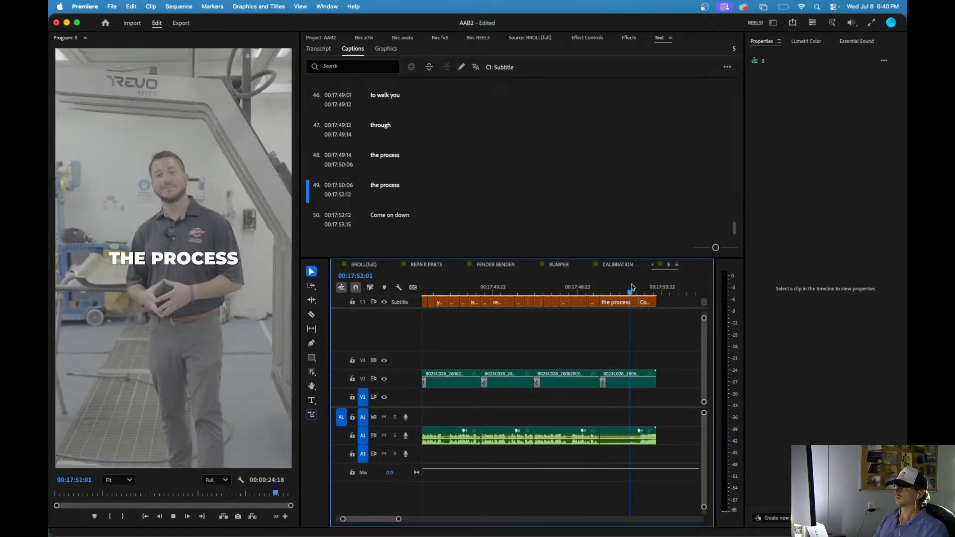
pyautogui.press('space')
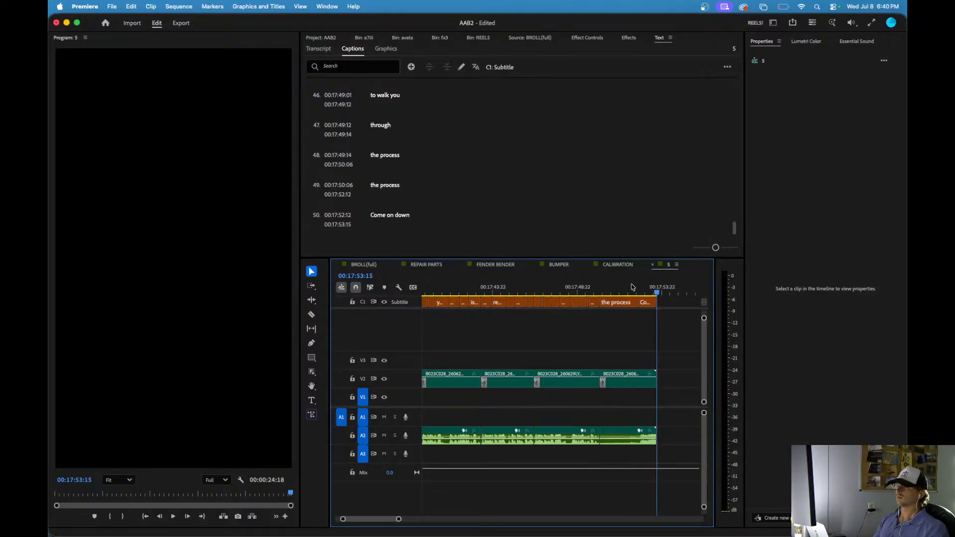
pyautogui.click(633, 287)
pyautogui.press('space')
pyautogui.press('space')
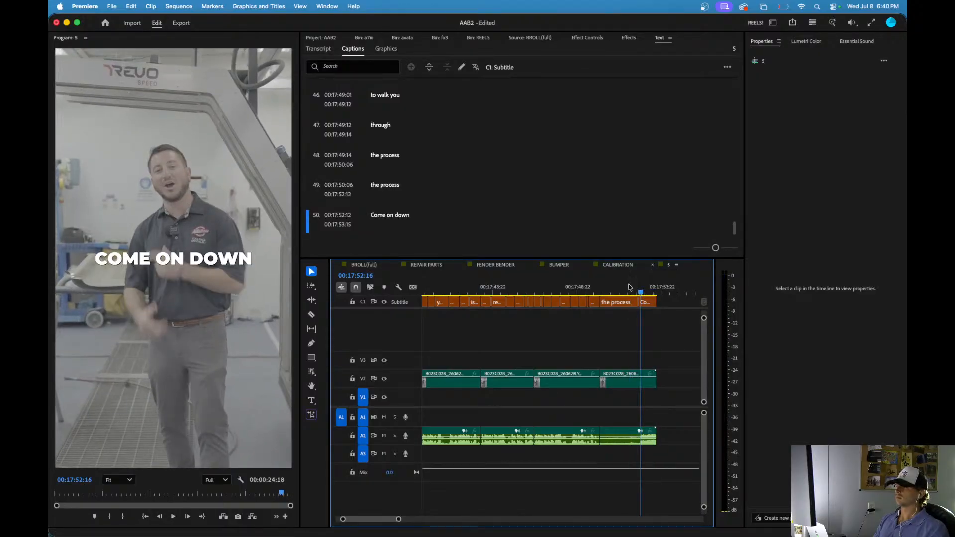
pyautogui.click(628, 285)
pyautogui.press('space')
pyautogui.press('space')
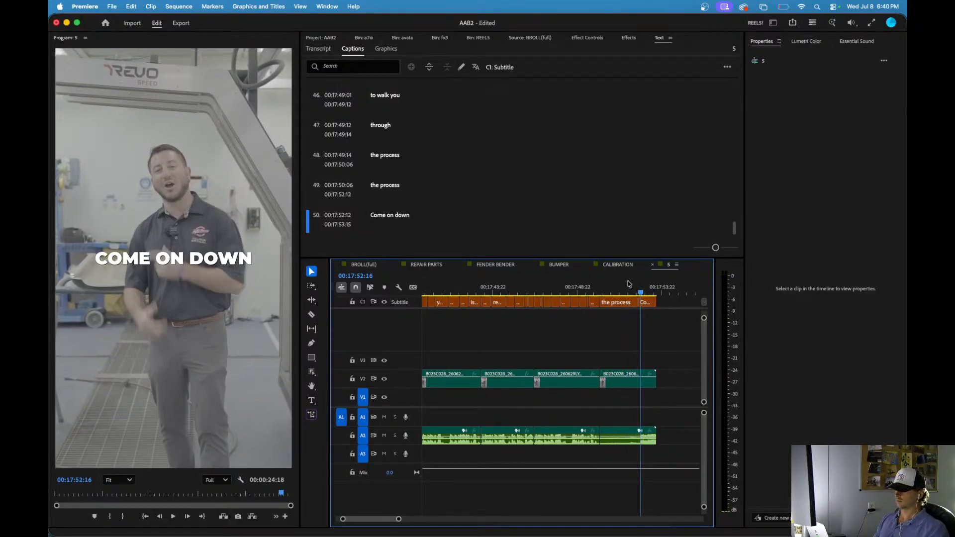
pyautogui.press('Left')
pyautogui.press('Left')
pyautogui.press('q')
pyautogui.press('space')
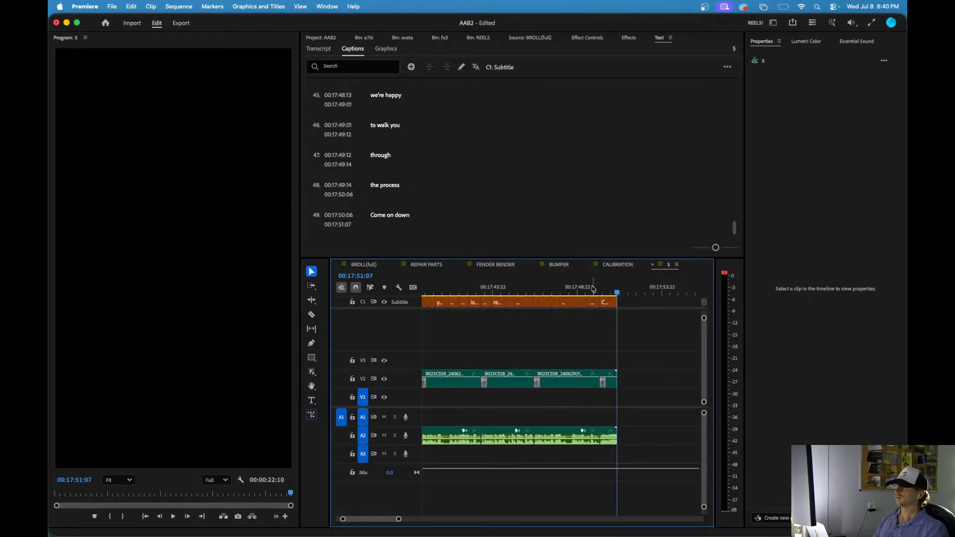
# - Play the join from "the process" into "Come on down" to the end of the sequence
pyautogui.click(593, 287)
pyautogui.press('space')
pyautogui.scroll(3, 624, 374)
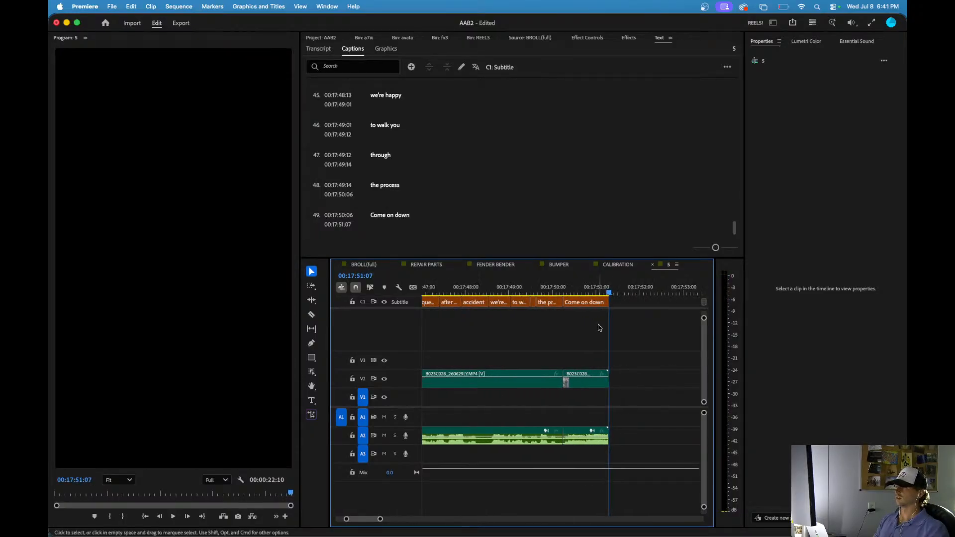
# - Apply the default audio transition to the edits of all audio clips, and play the stretch around the censor beep
pyautogui.scroll(-5, 569, 350)
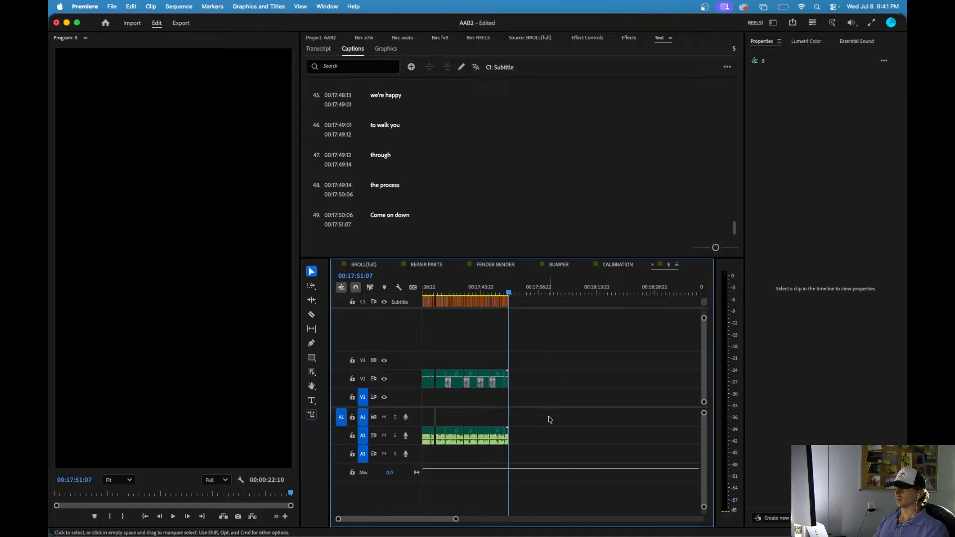
pyautogui.moveTo(550, 419); pyautogui.dragTo(421, 445)
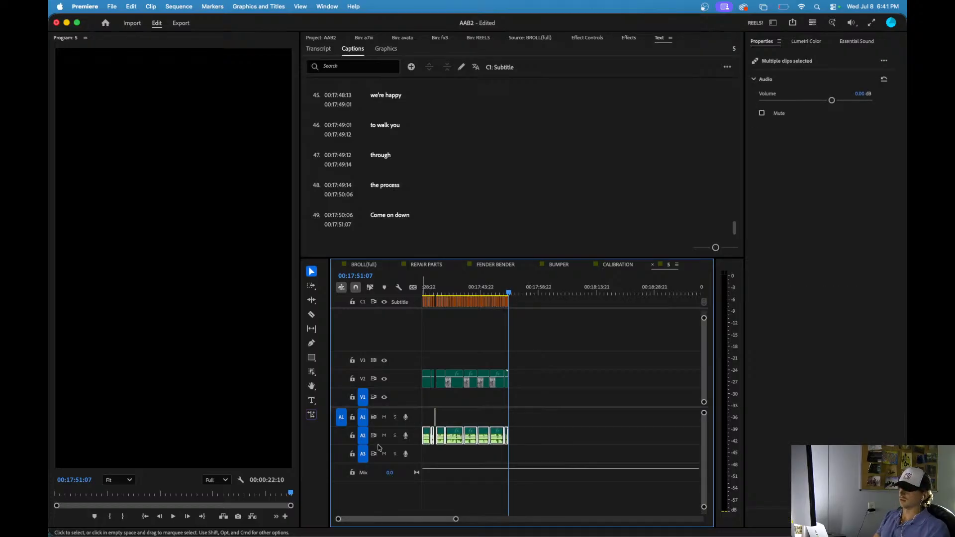
pyautogui.click(432, 293)
pyautogui.press('space')
pyautogui.scroll(5, 433, 326)
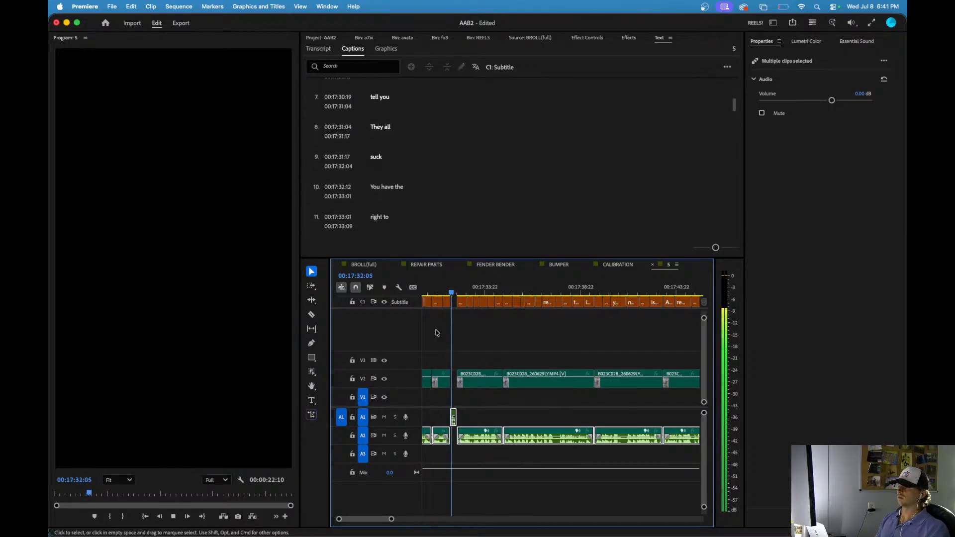
pyautogui.press('space')
# - Remove the audio transitions from the censor beep clip between "suck" and "You have the"
pyautogui.scroll(5, 438, 368)
pyautogui.click(479, 418)
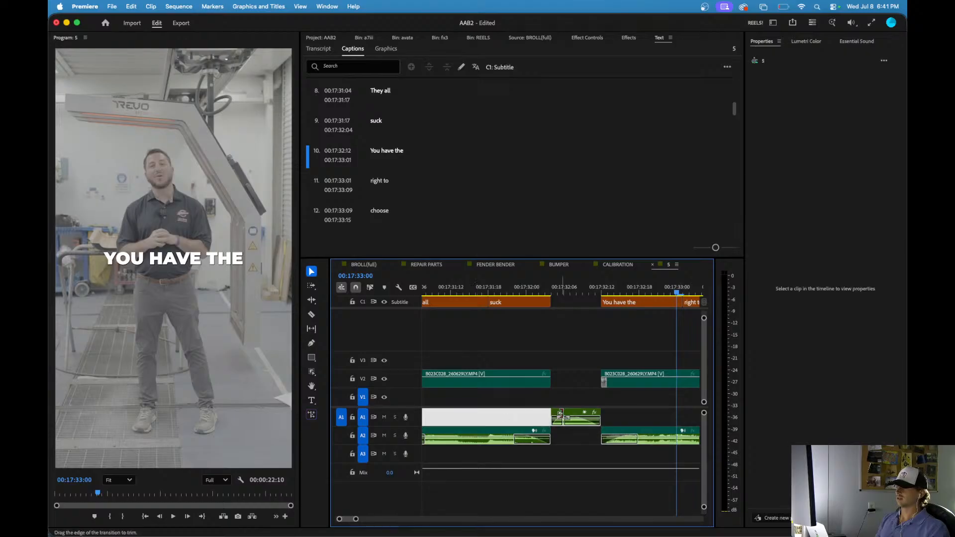
pyautogui.scroll(3, 560, 414)
pyautogui.click(564, 420)
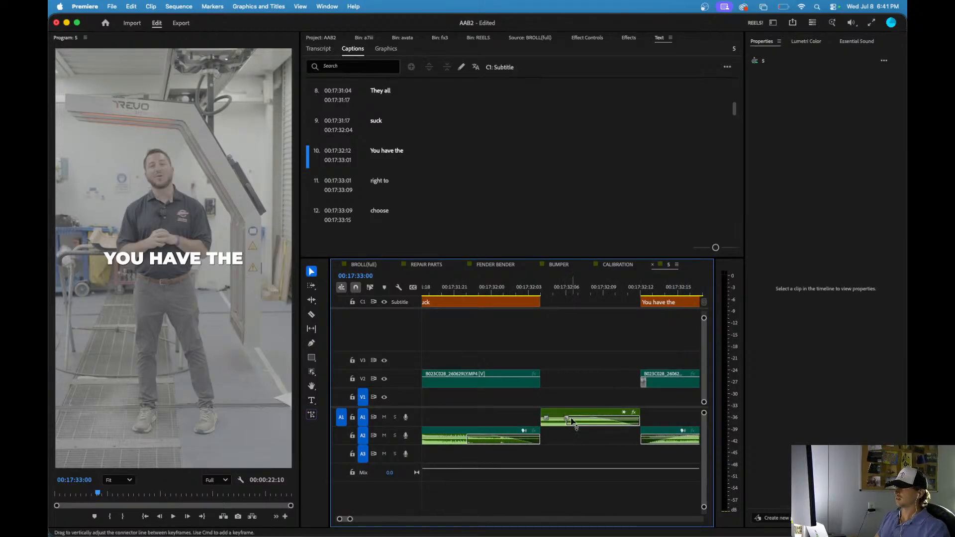
pyautogui.click(625, 425)
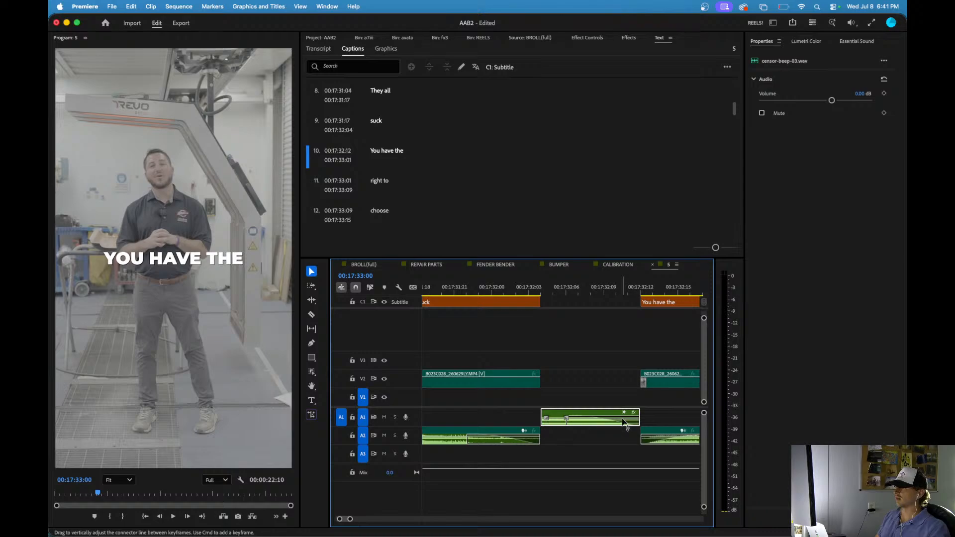
pyautogui.click(602, 400)
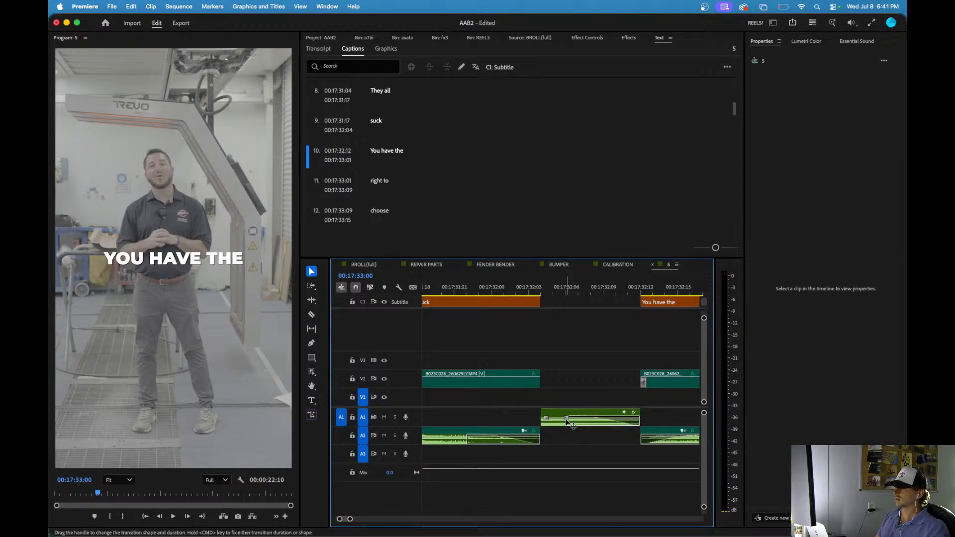
pyautogui.click(569, 422)
pyautogui.press('Delete')
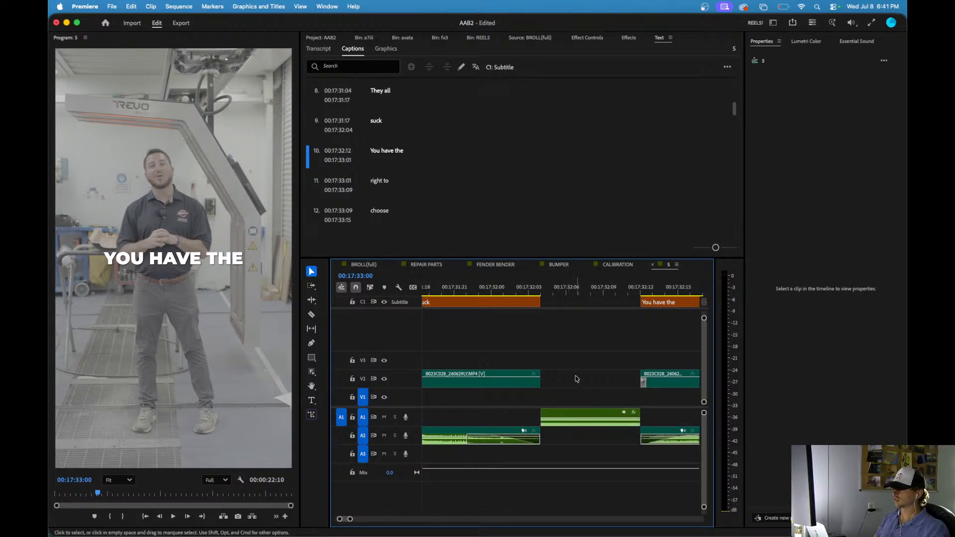
# - Save the project and play back the censor beep gap and the sequence's opening line
pyautogui.scroll(-3, 576, 380)
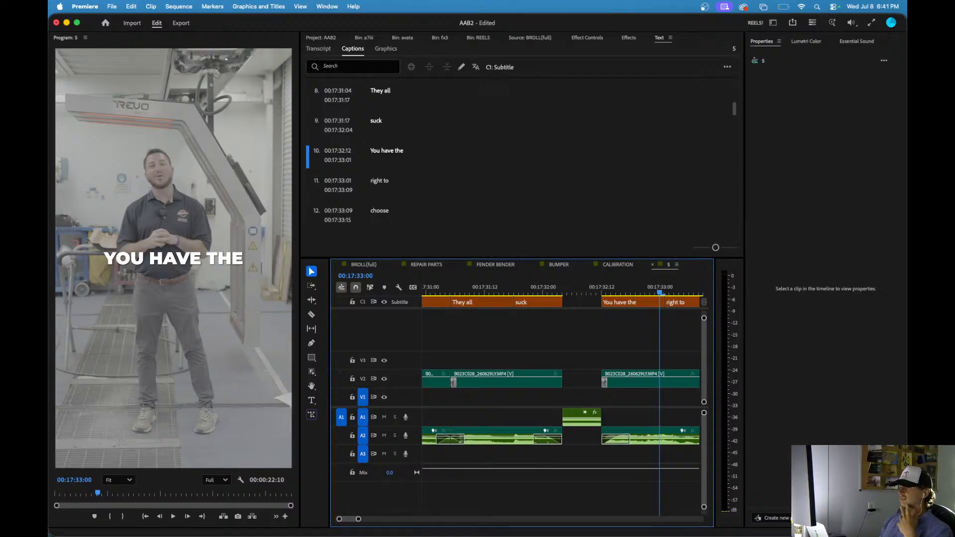
pyautogui.keyDown('alt'); pyautogui.scroll(-2, 530, 336); pyautogui.keyUp('alt')
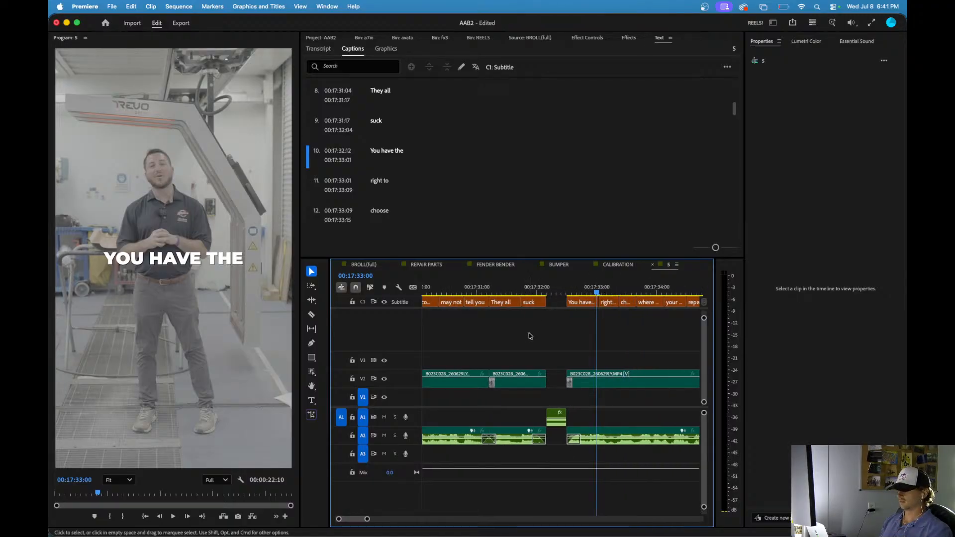
pyautogui.press('super+s')
pyautogui.click(531, 289)
pyautogui.press('space')
pyautogui.keyDown('alt'); pyautogui.scroll(-2, 547, 332); pyautogui.keyUp('alt')
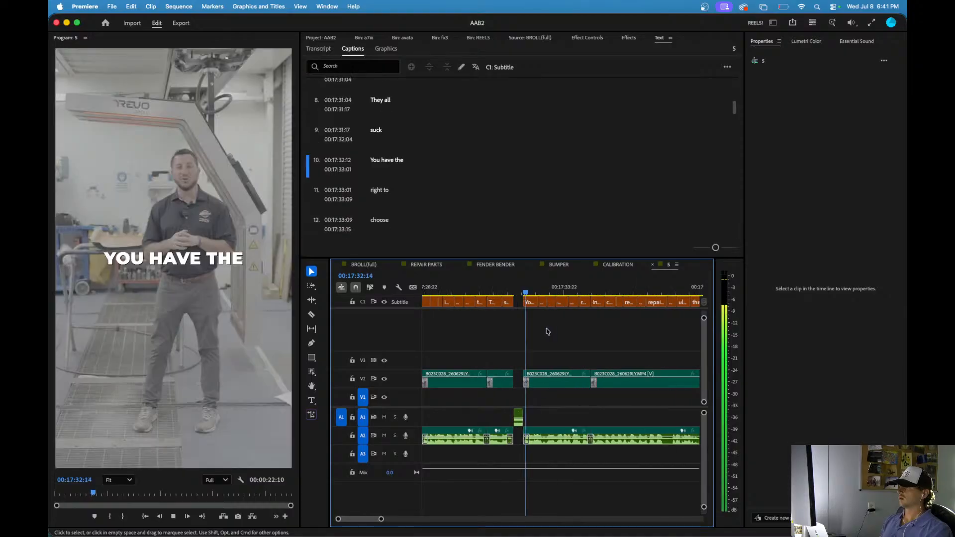
pyautogui.keyDown('alt'); pyautogui.scroll(-3, 513, 343); pyautogui.keyUp('alt')
pyautogui.press('super+s')
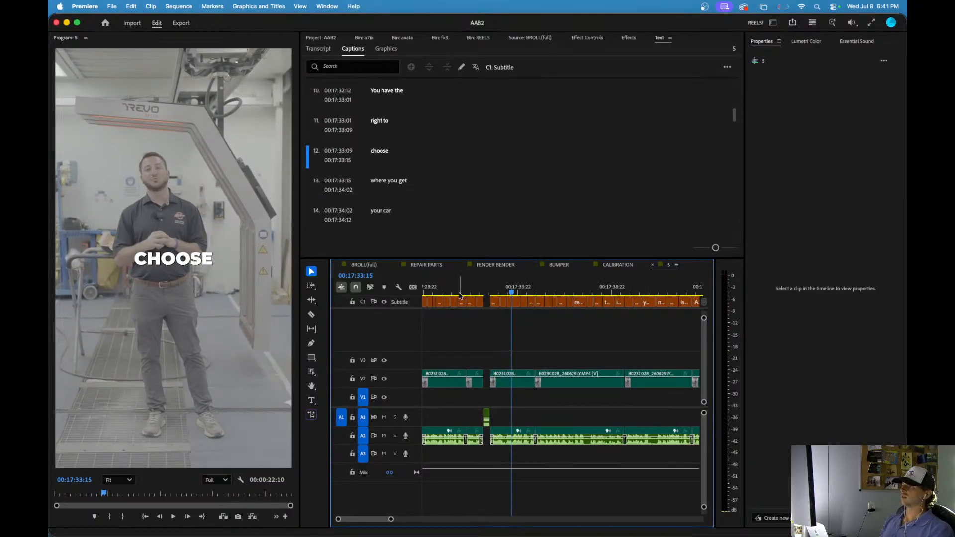
pyautogui.moveTo(460, 294); pyautogui.dragTo(389, 293)
pyautogui.press('space')
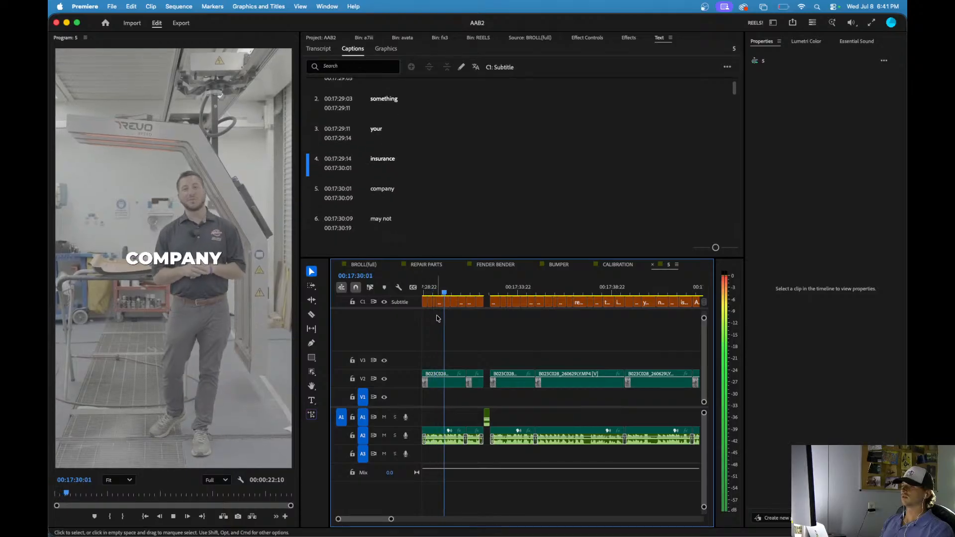
# - Rename sequence 5 in the REELS bin to INSURANCE COMPANY
pyautogui.click(318, 36)
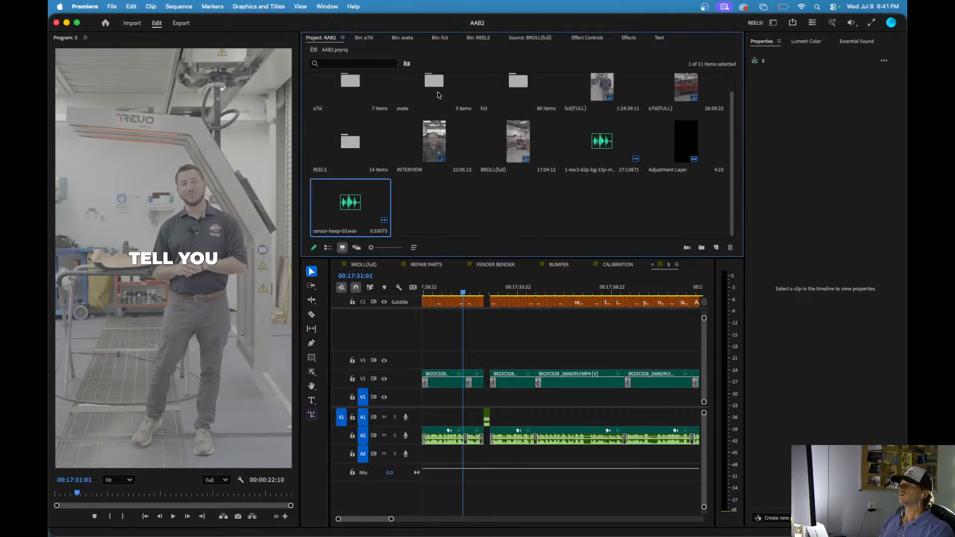
pyautogui.doubleClick(350, 144)
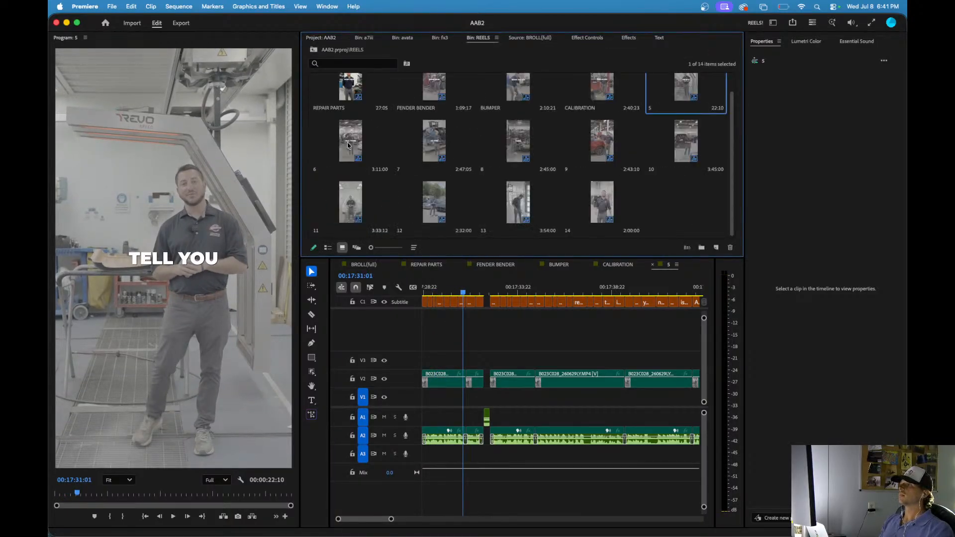
pyautogui.click(662, 110)
pyautogui.write('IN')
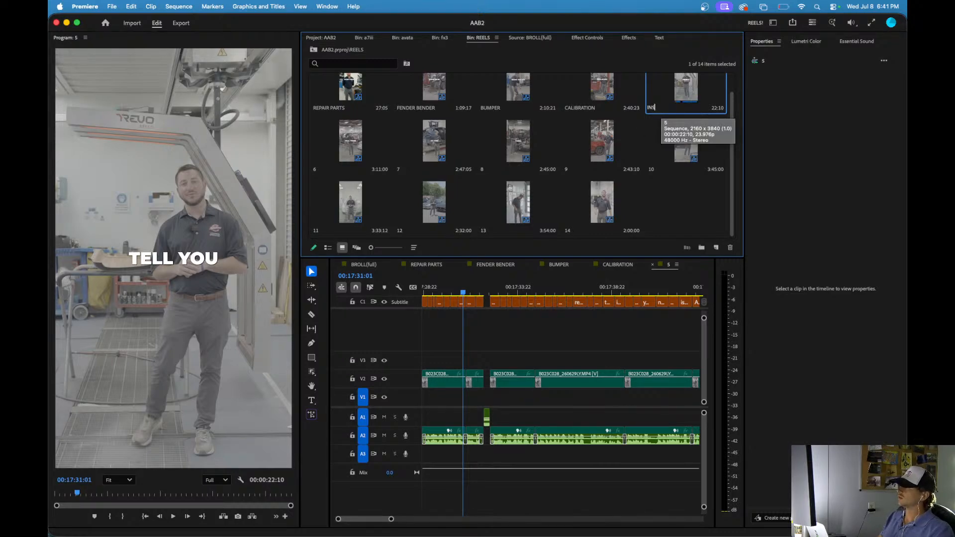
pyautogui.write('S')
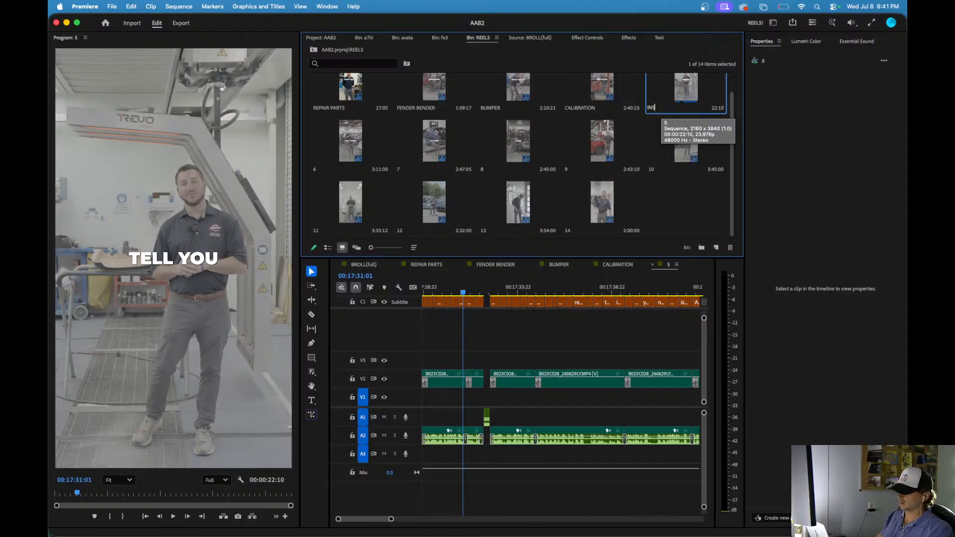
pyautogui.write('URANCE COMPANY')
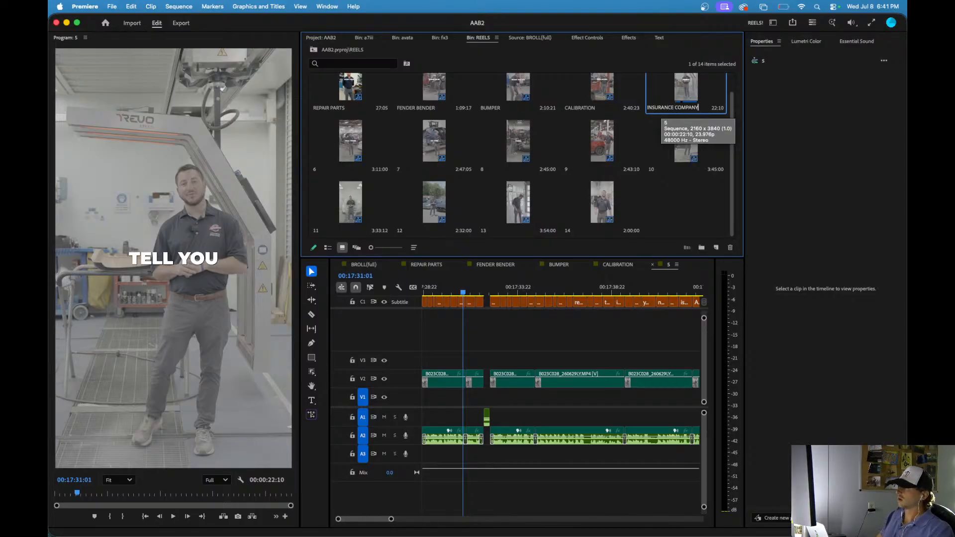
pyautogui.click(709, 185)
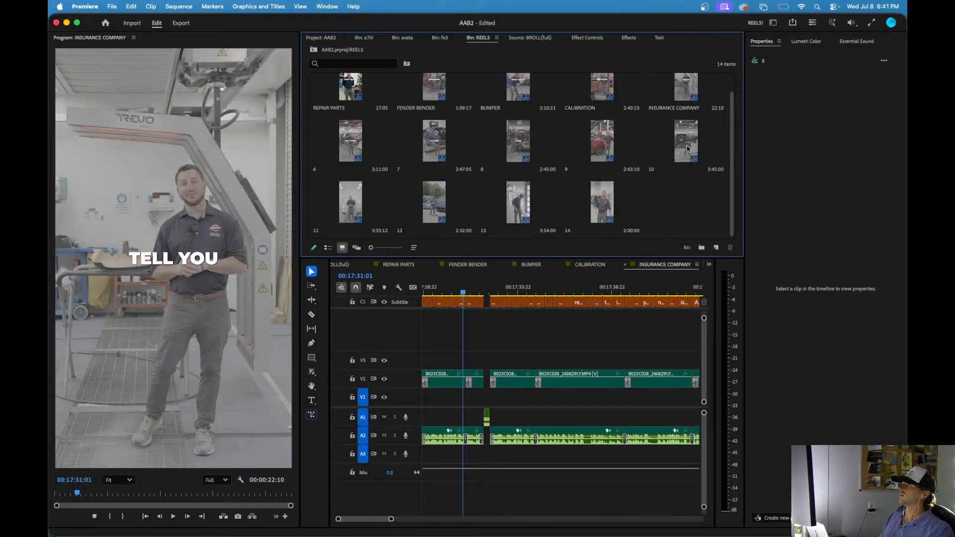
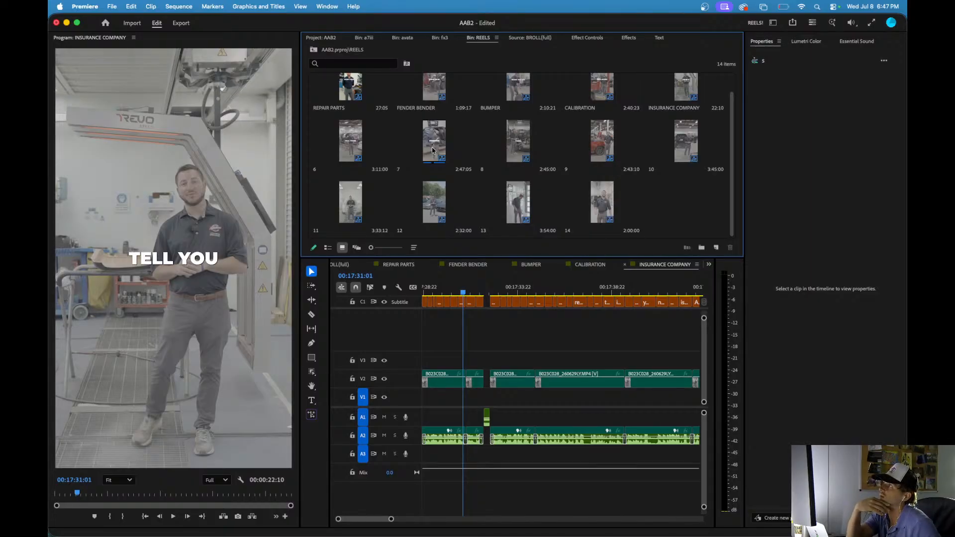
pyautogui.click(783, 7)
pyautogui.click(635, 94)
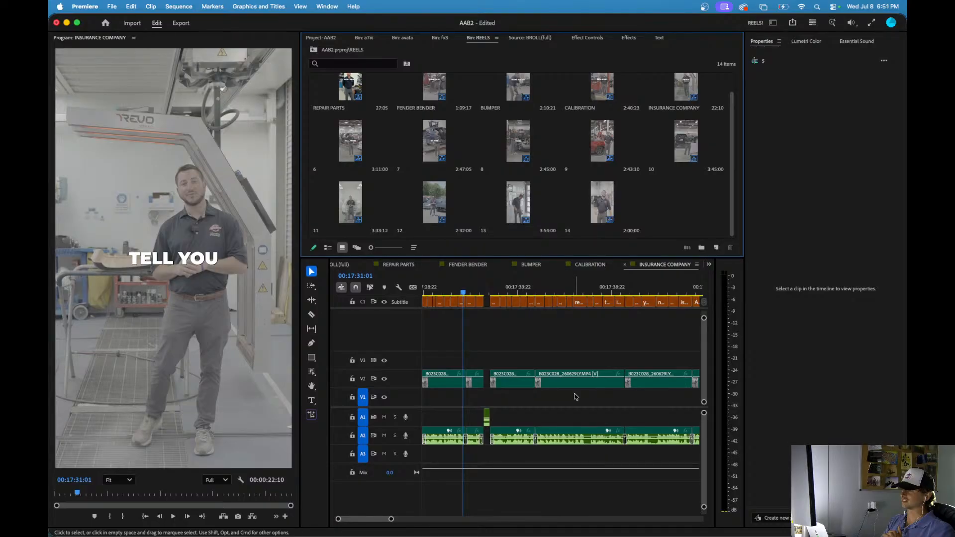
# - Save the project and play the INSURANCE COMPANY sequence from its beginning at 00:17:28:21
pyautogui.click(514, 347)
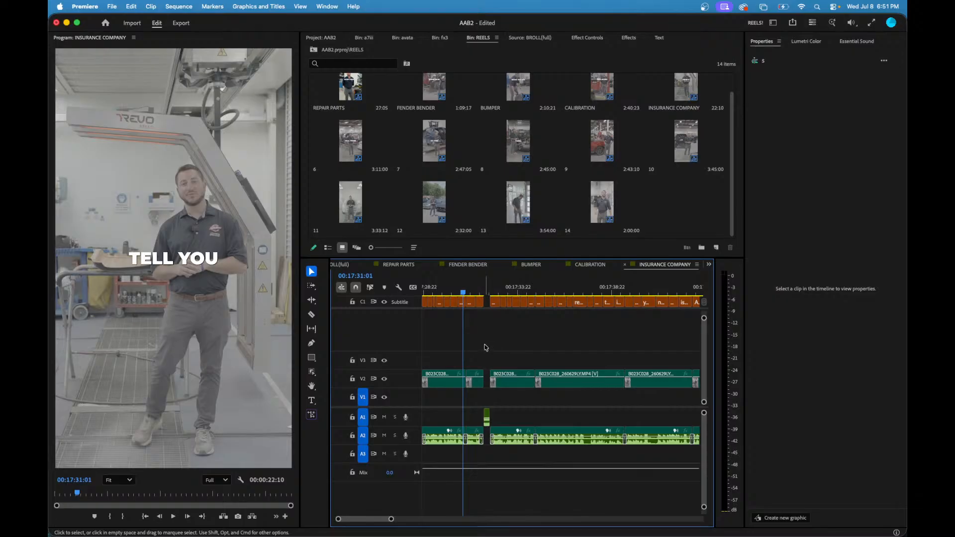
pyautogui.press('-')
pyautogui.press('=')
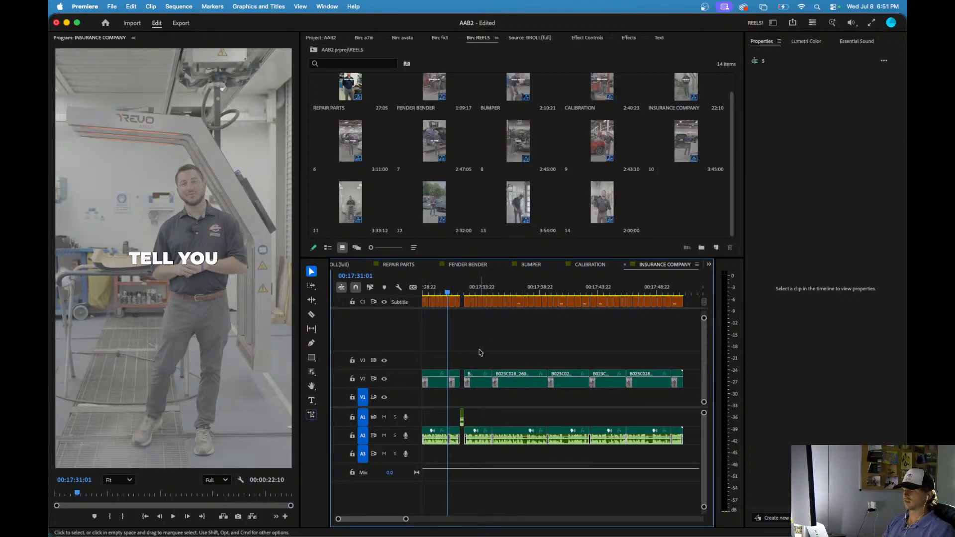
pyautogui.press('super+s')
pyautogui.moveTo(449, 293); pyautogui.dragTo(402, 295)
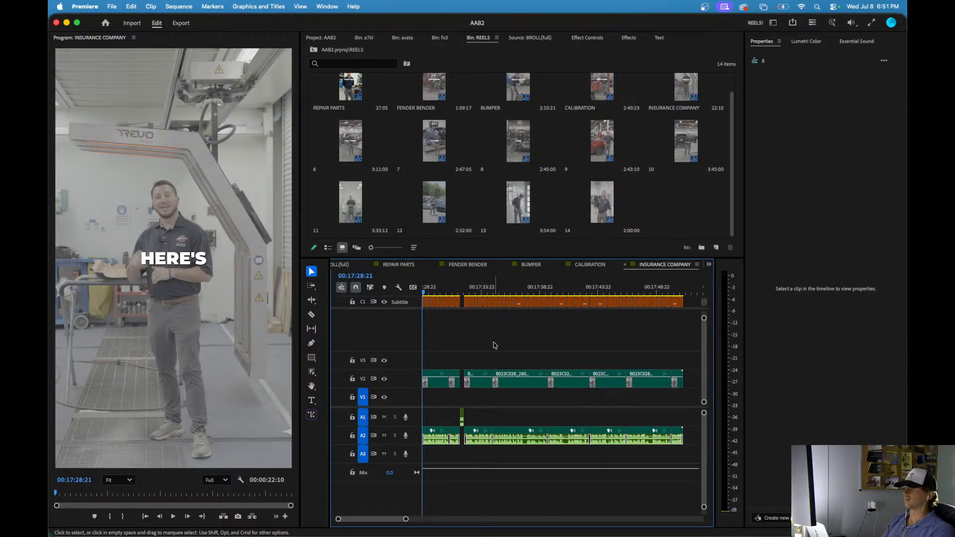
pyautogui.press('super+s')
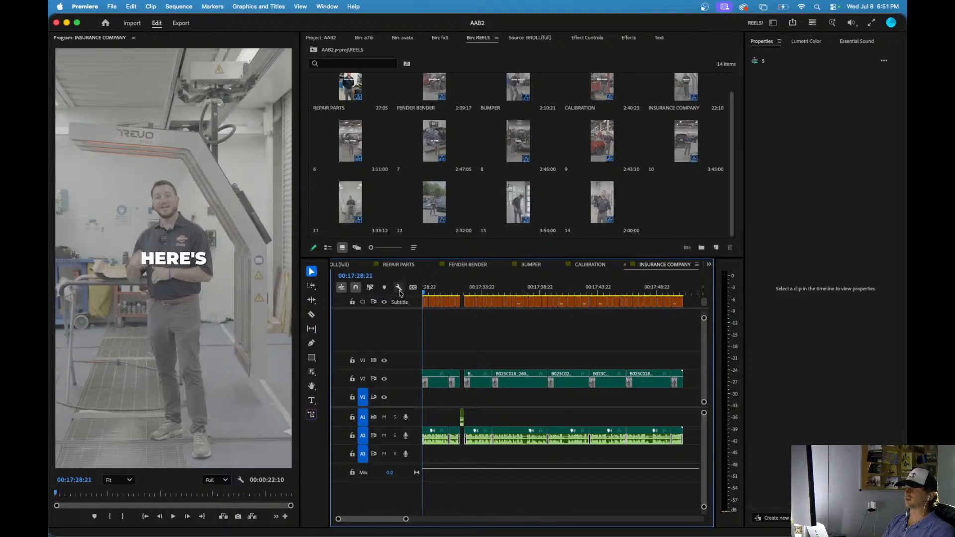
pyautogui.press('space')
pyautogui.press('super+s')
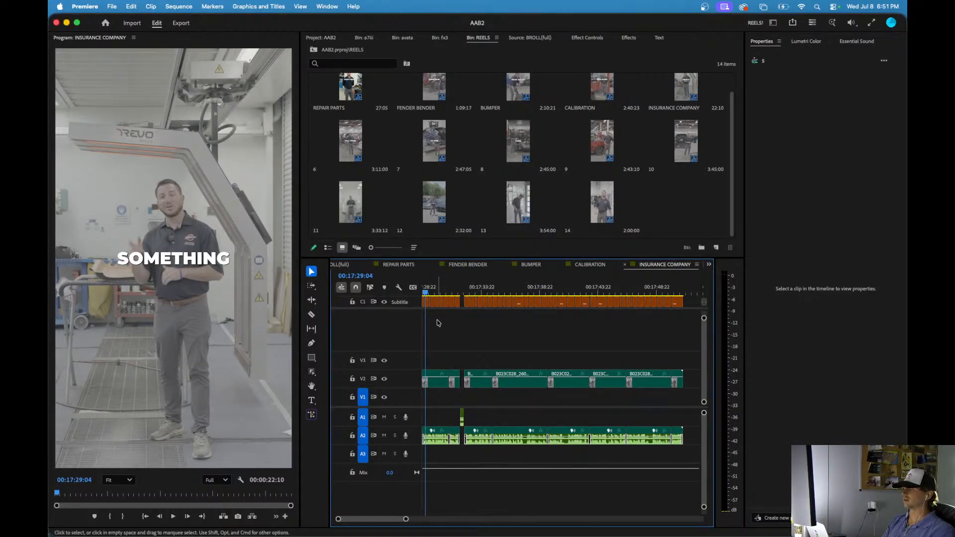
# - Save the project and open sequence 6 from the REELS bin
pyautogui.press('super+s')
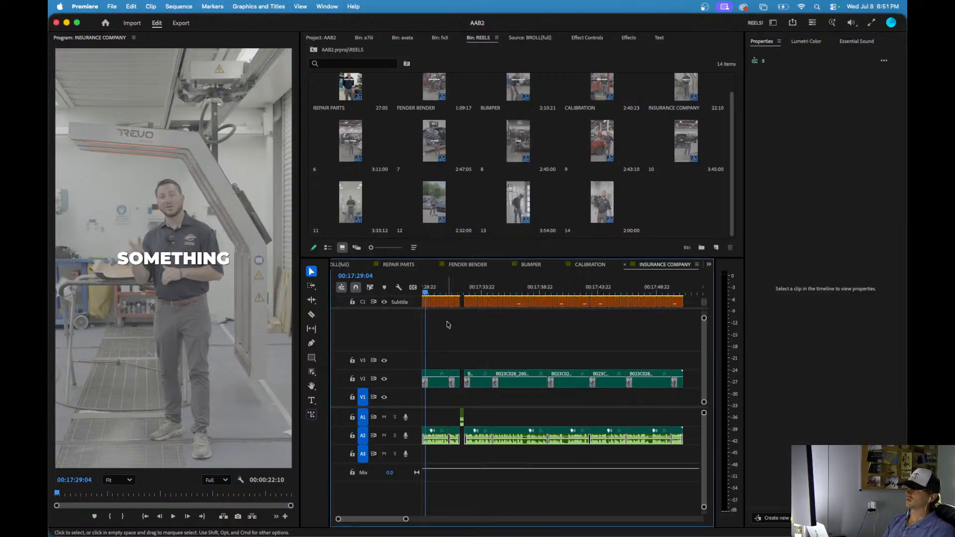
pyautogui.press('-')
pyautogui.press('=')
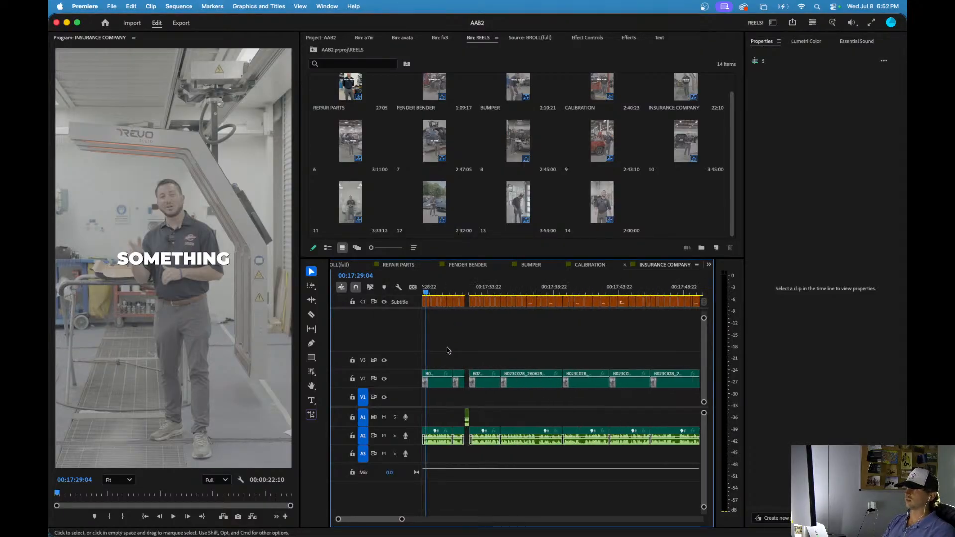
pyautogui.press('super+s')
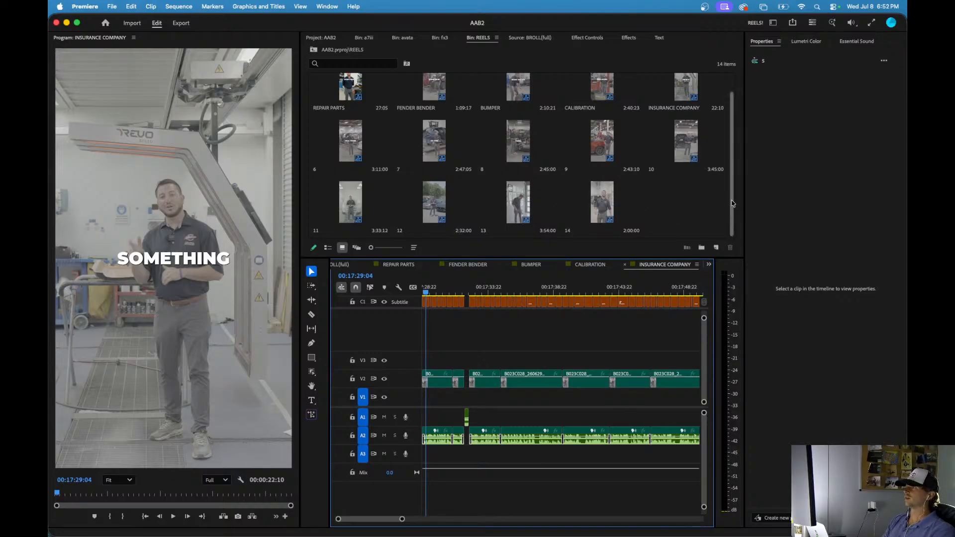
pyautogui.moveTo(734, 204); pyautogui.dragTo(733, 189)
pyautogui.scroll(-2, 734, 189)
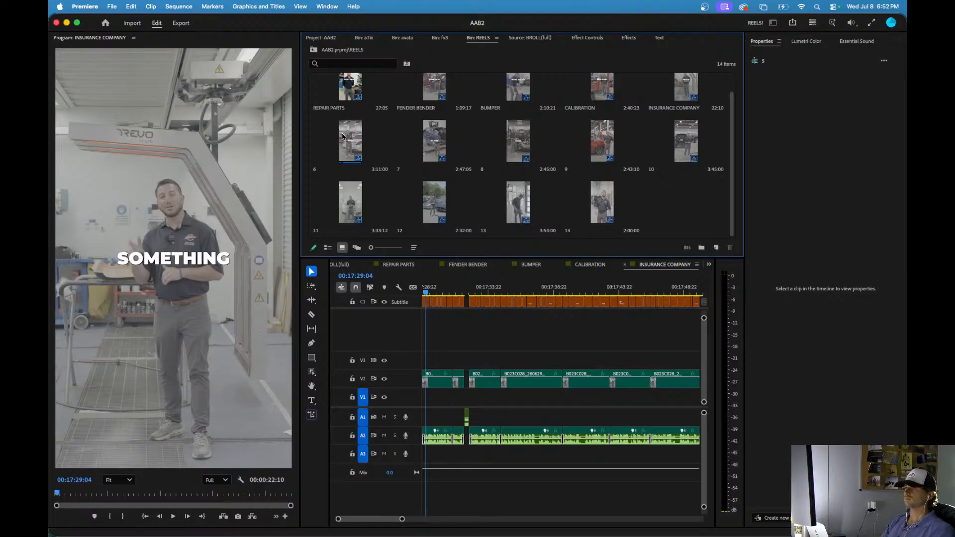
pyautogui.click(350, 139)
pyautogui.doubleClick(350, 140)
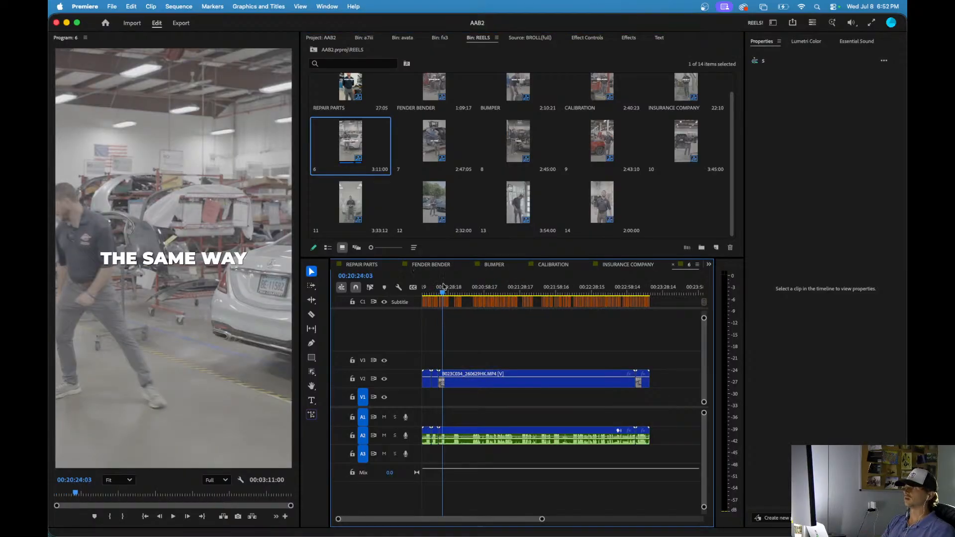
# - Ripple trim the countdown and "Yes sir" off the start of sequence 6, just before "Not every repair"
pyautogui.press('space')
pyautogui.press('=')
pyautogui.press('=')
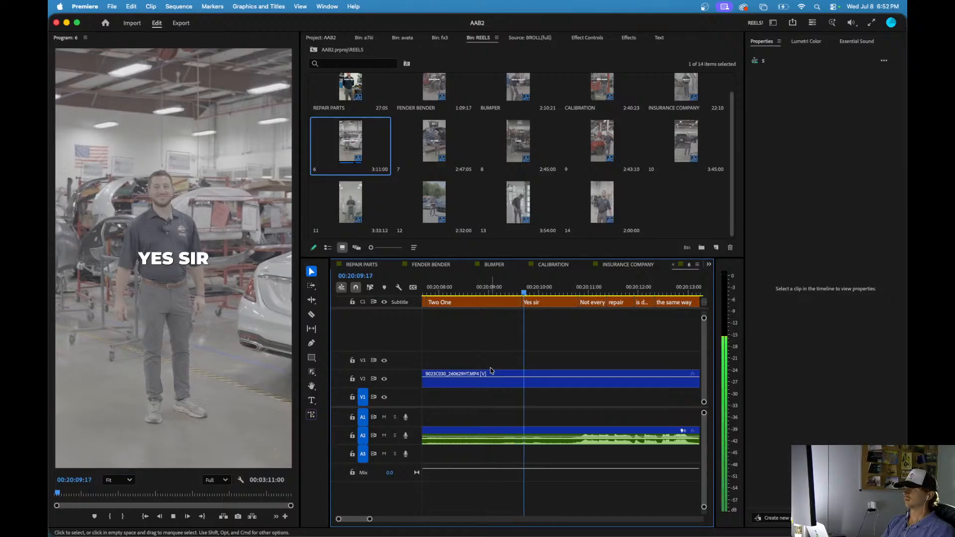
pyautogui.press('space')
pyautogui.press('q')
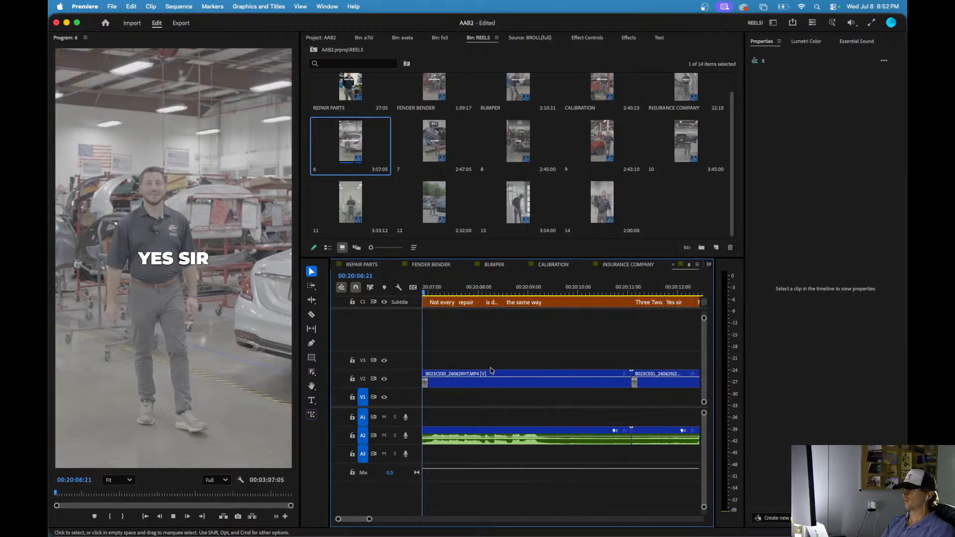
pyautogui.press('space')
pyautogui.press('space')
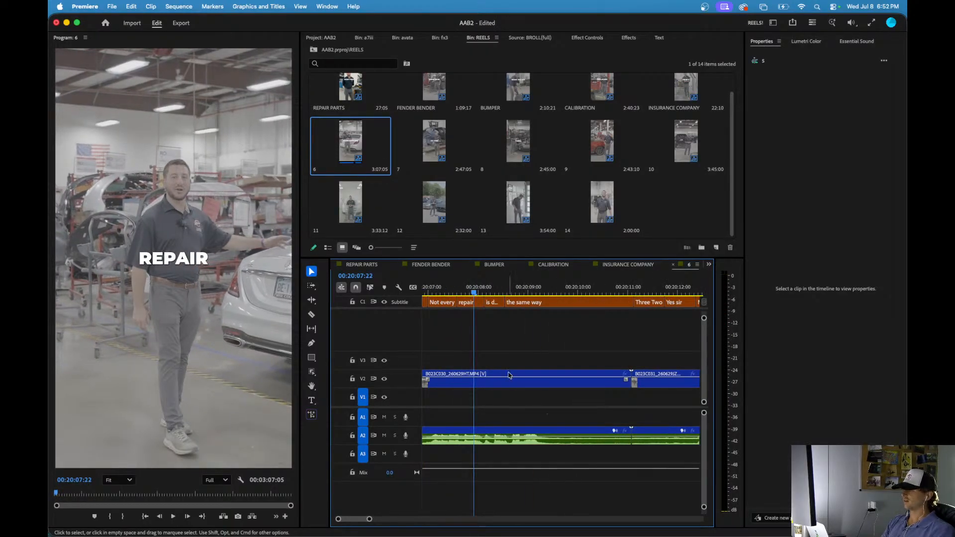
# - Play the opening line from the sequence start and ripple trim the end of the B023C030 clip after "the same way"
pyautogui.click(423, 293)
pyautogui.press('space')
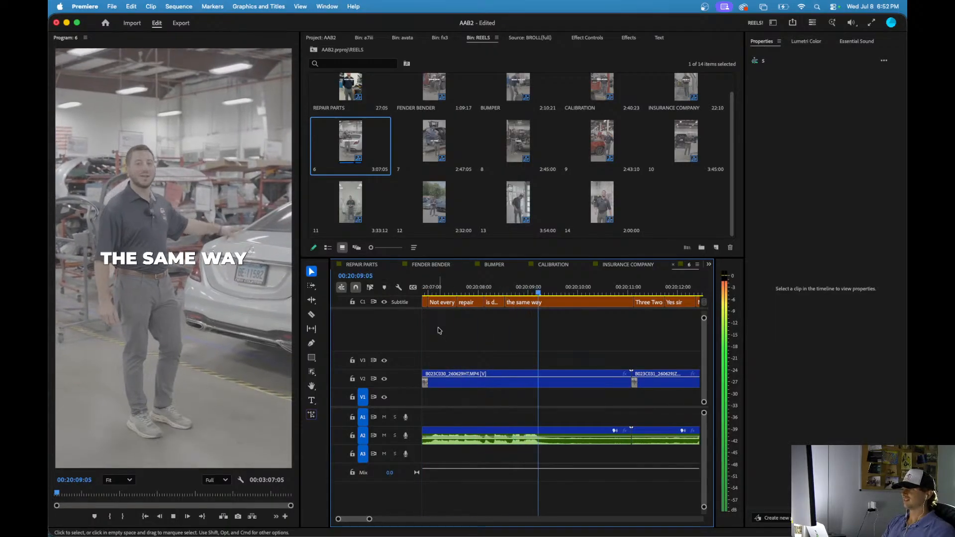
pyautogui.press('w')
pyautogui.press('space')
pyautogui.press('-')
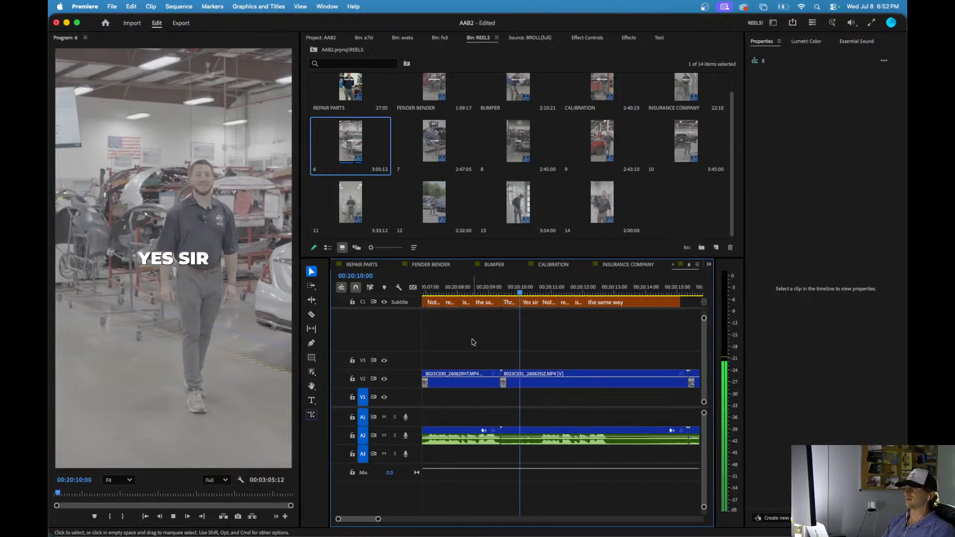
# - Ripple trim the "Three Two Yes sir" countdown off the start of the B023C031 clip and play back the join
pyautogui.press('space')
pyautogui.press('q')
pyautogui.press('space')
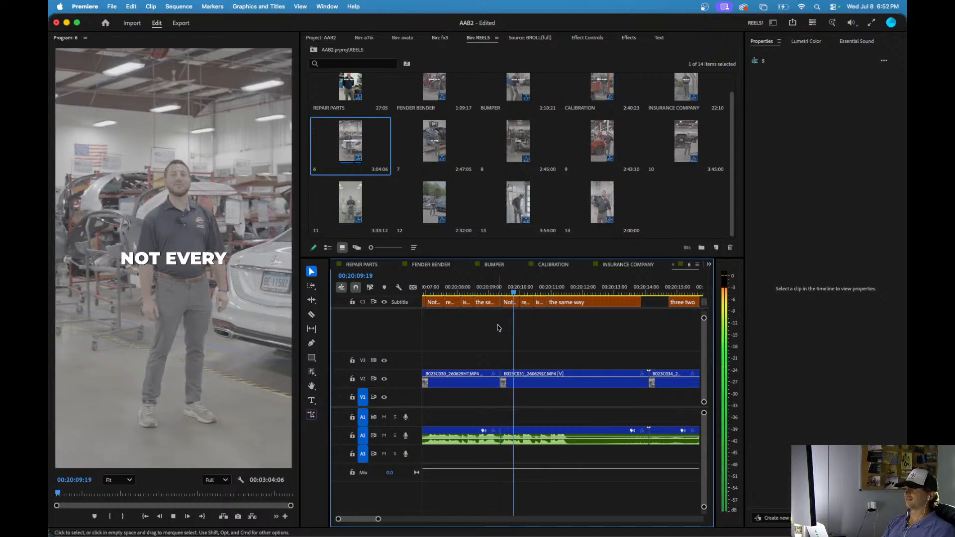
pyautogui.moveTo(477, 293); pyautogui.dragTo(373, 307)
pyautogui.press('space')
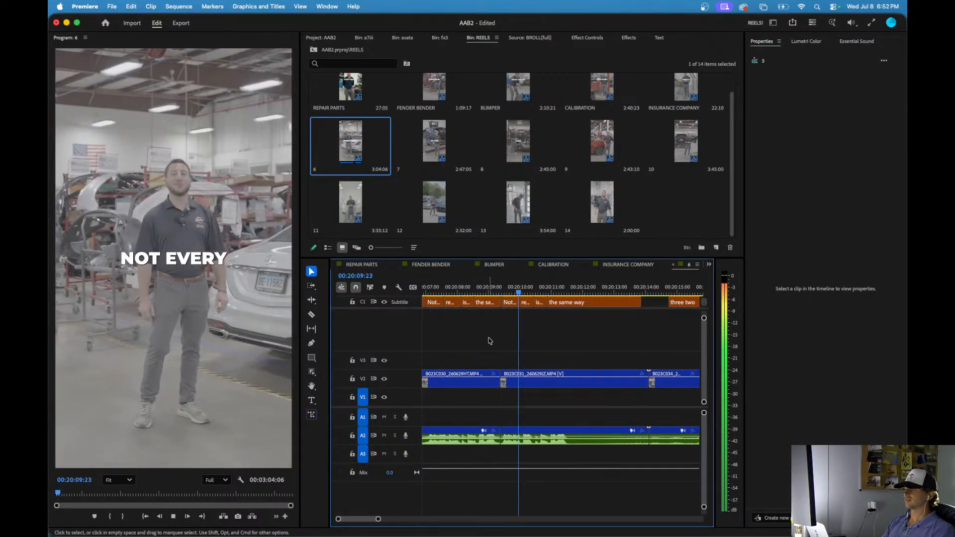
pyautogui.press('space')
pyautogui.press('-')
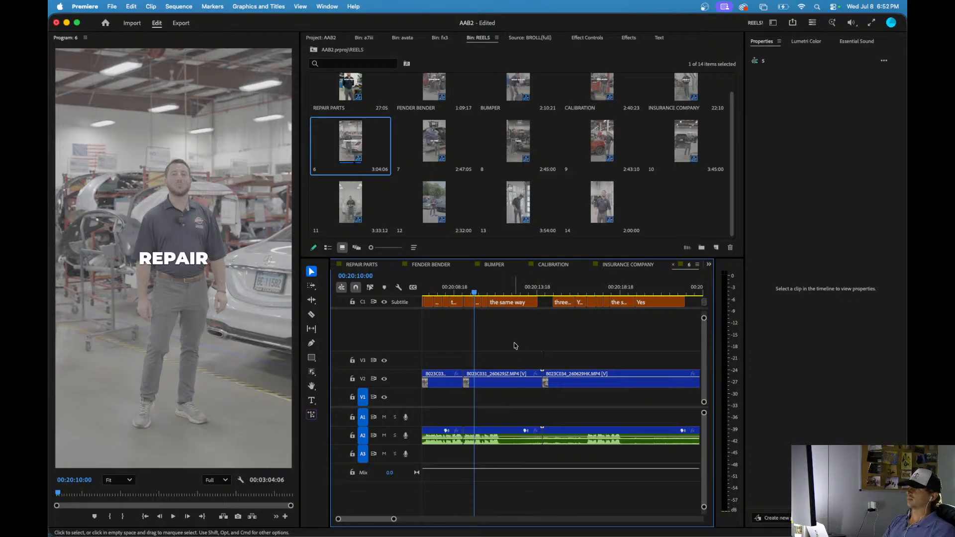
pyautogui.press('-')
pyautogui.press('=')
pyautogui.press('=')
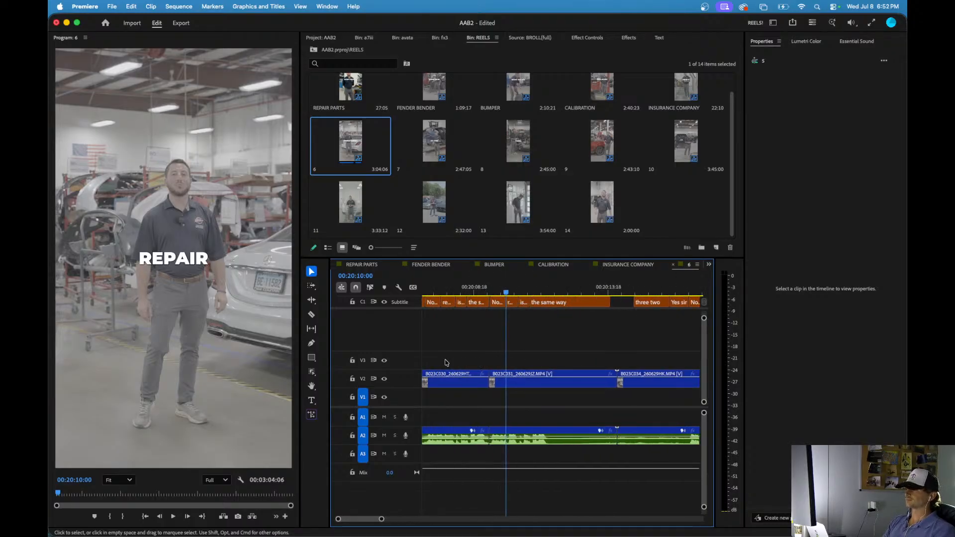
pyautogui.press('=')
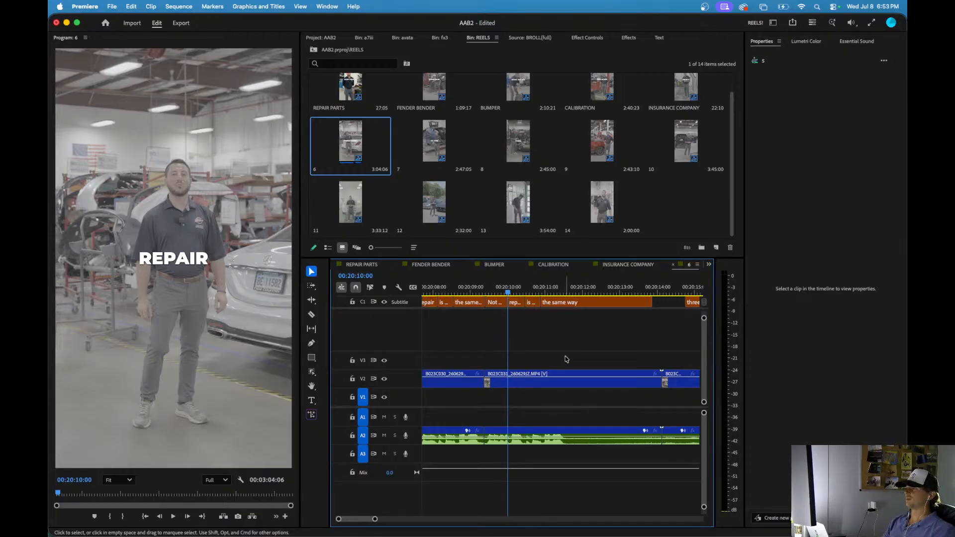
pyautogui.press('-')
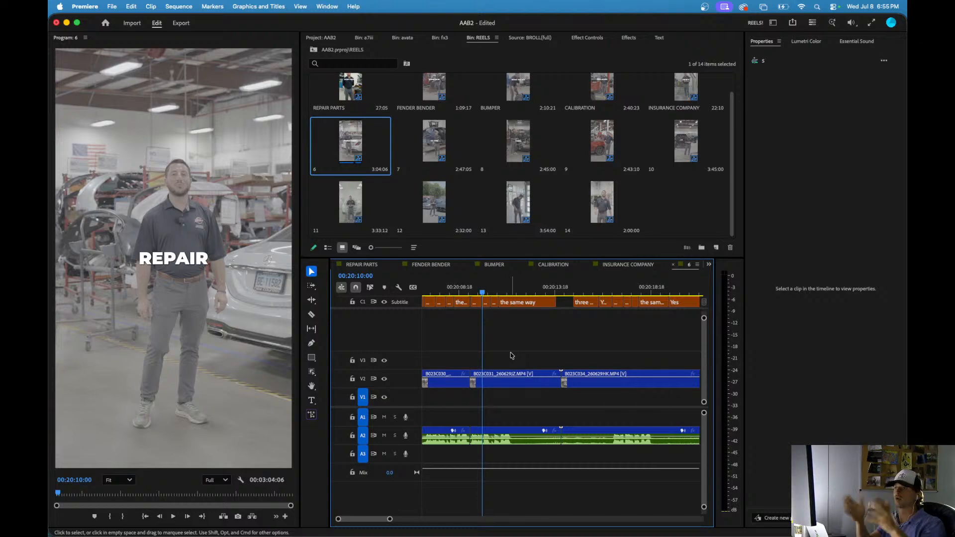
# - Ripple trim one more frame off the start of the B023C031 clip, before "Not every"
pyautogui.press('=')
pyautogui.press('=')
pyautogui.press('=')
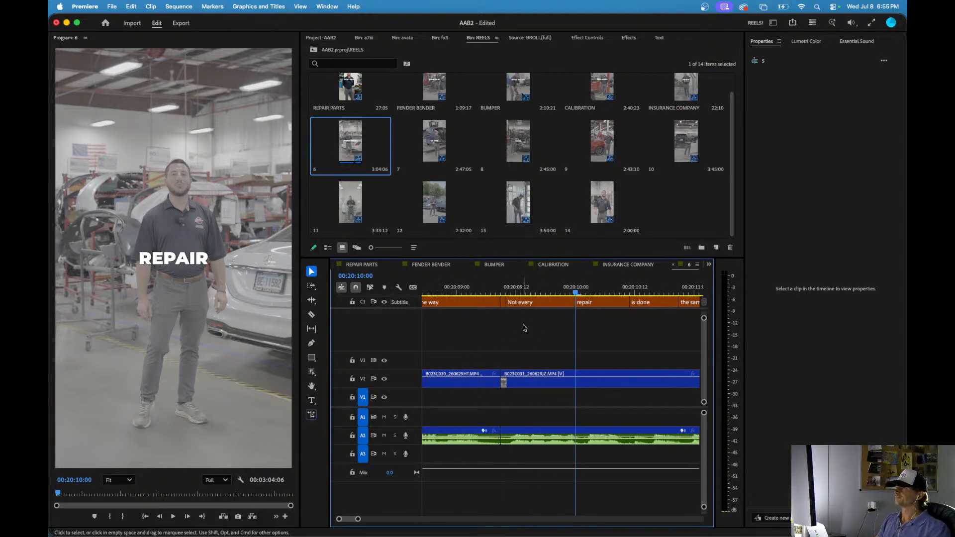
pyautogui.press('=')
pyautogui.press('=')
pyautogui.click(531, 292)
pyautogui.moveTo(532, 293); pyautogui.dragTo(544, 292)
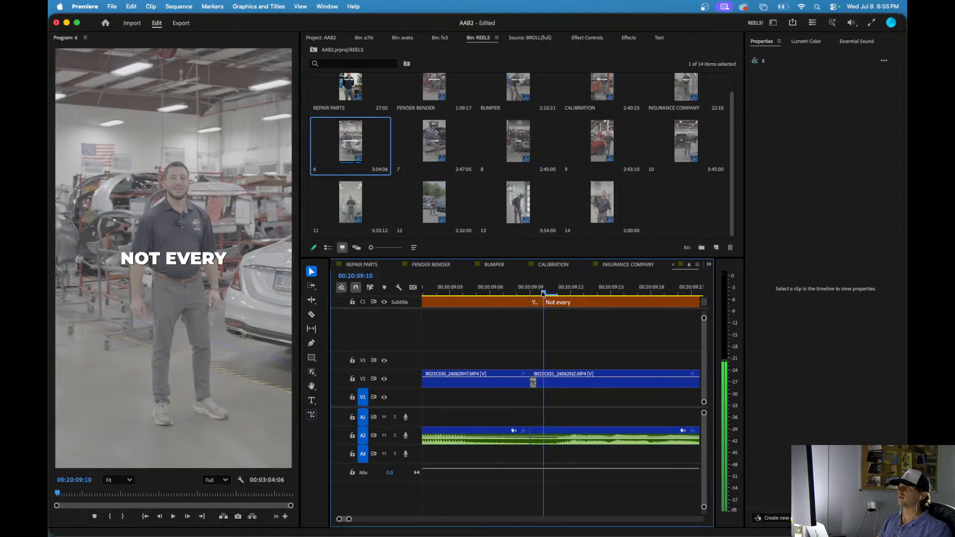
pyautogui.press('q')
# - Play the B023C031 clip and ripple trim its end at 00:20:11:12, right after "the same way"
pyautogui.scroll(-3, 516, 337)
pyautogui.scroll(-5, 516, 336)
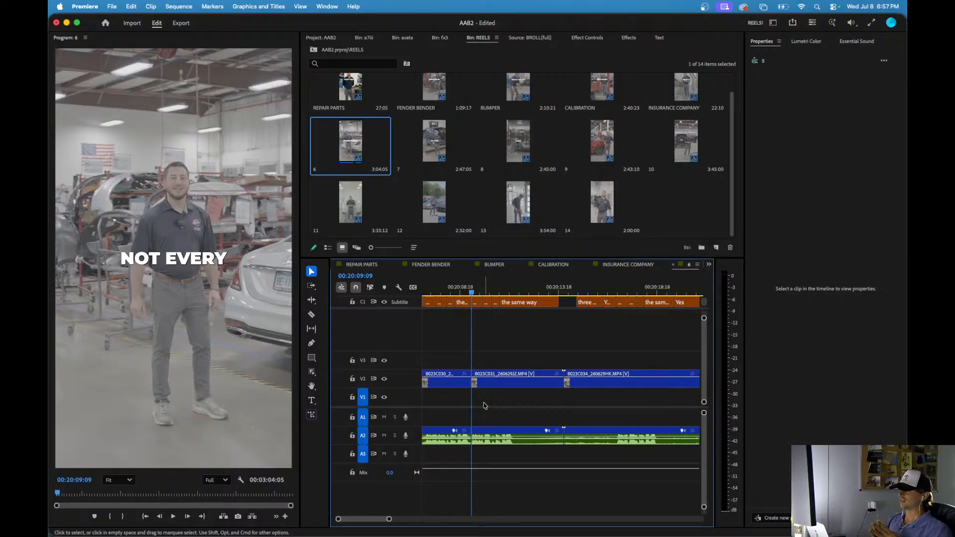
pyautogui.press('space')
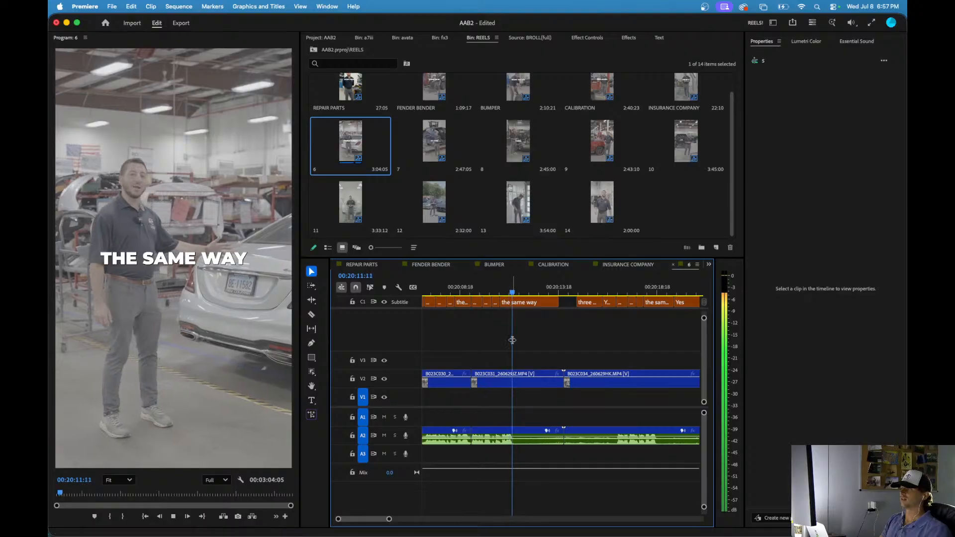
pyautogui.press('=')
pyautogui.moveTo(512, 292); pyautogui.dragTo(516, 292)
pyautogui.press('w')
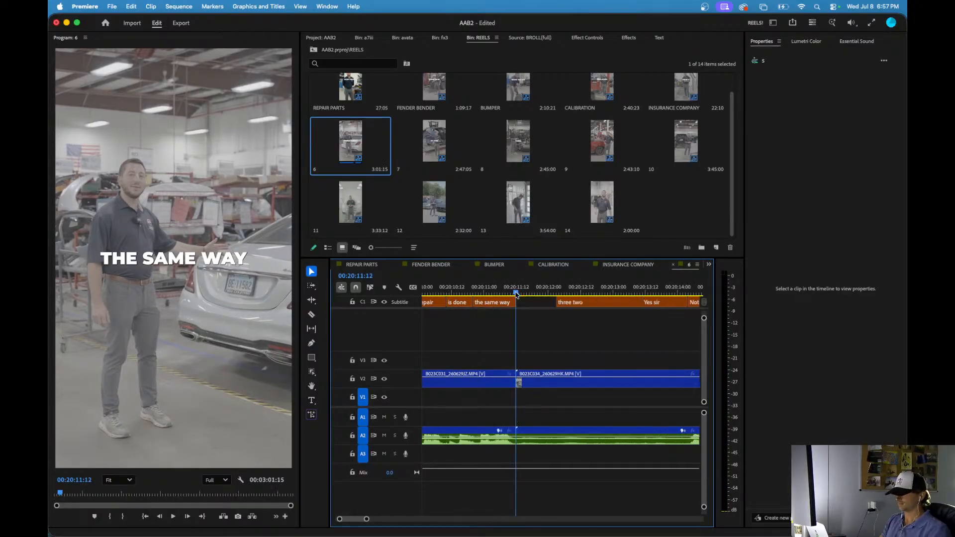
# - Ripple trim the "three two Yes sir" lead-in off the start of the B023C034 clip, up to "Not every"
pyautogui.press('space')
pyautogui.press('space')
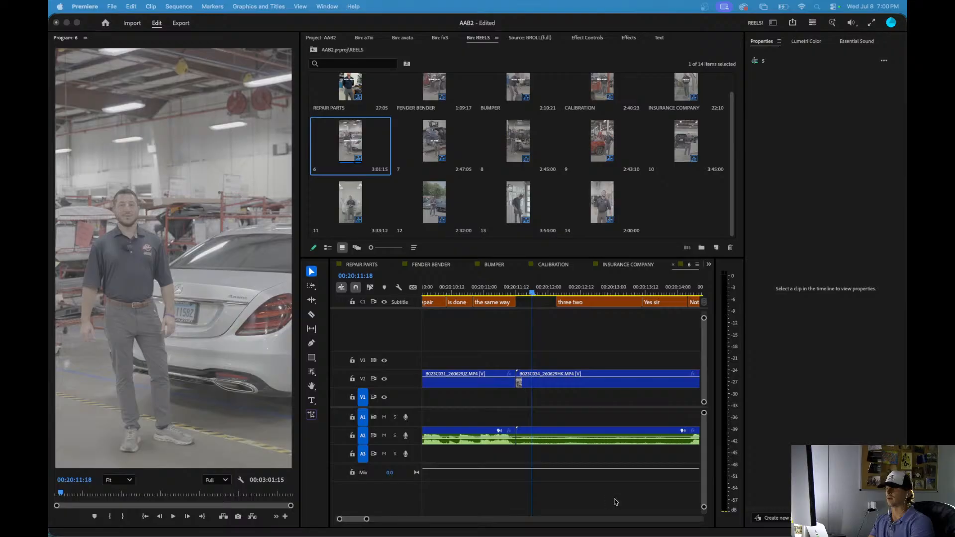
pyautogui.click(577, 356)
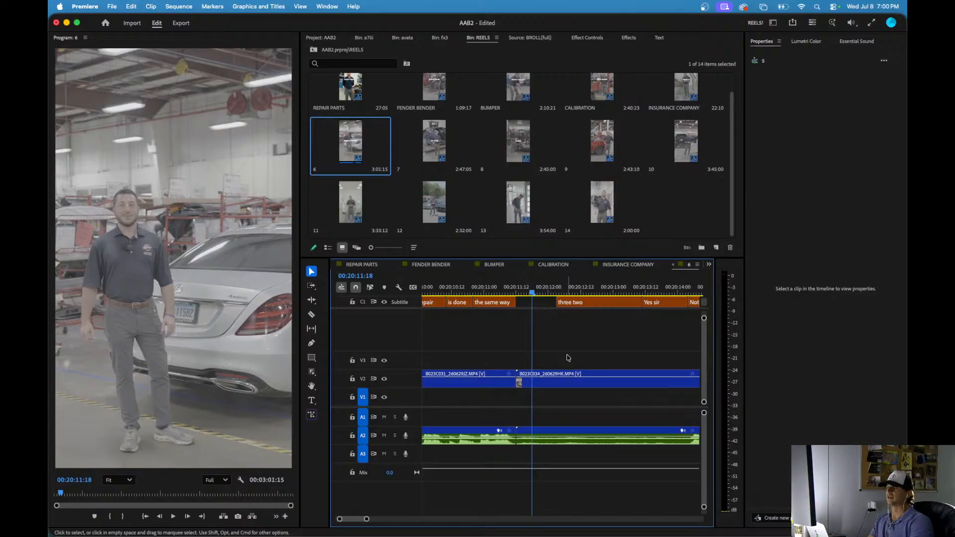
pyautogui.scroll(-2, 568, 357)
pyautogui.moveTo(598, 294); pyautogui.dragTo(621, 294)
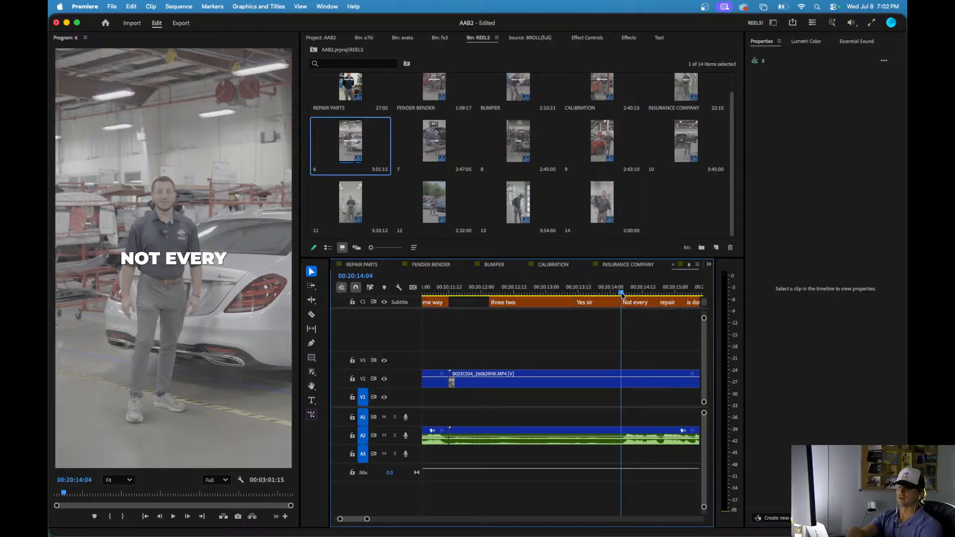
pyautogui.press('q')
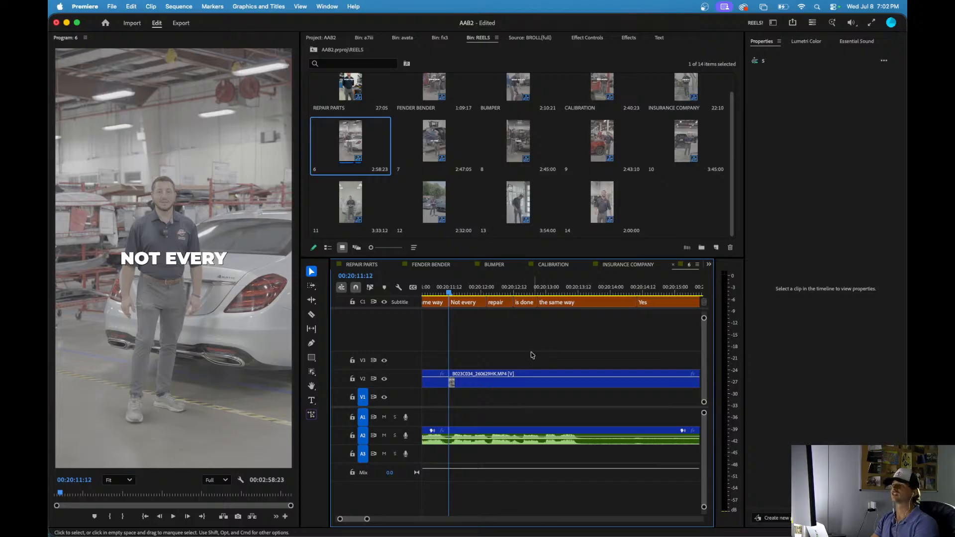
# - Play the B023C034 clip's opening line and split the clip at 00:20:13:14, after "the same way"
pyautogui.press('-')
pyautogui.press('-')
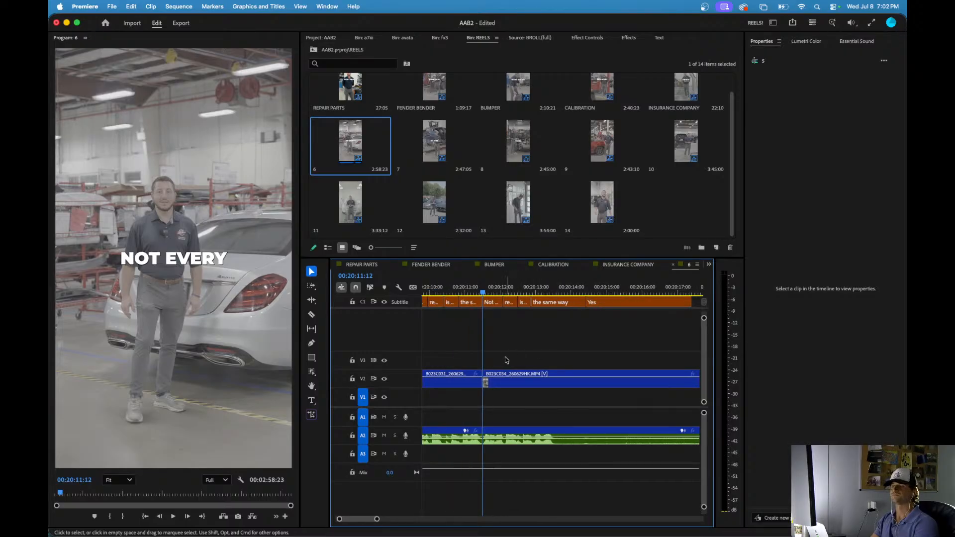
pyautogui.press('space')
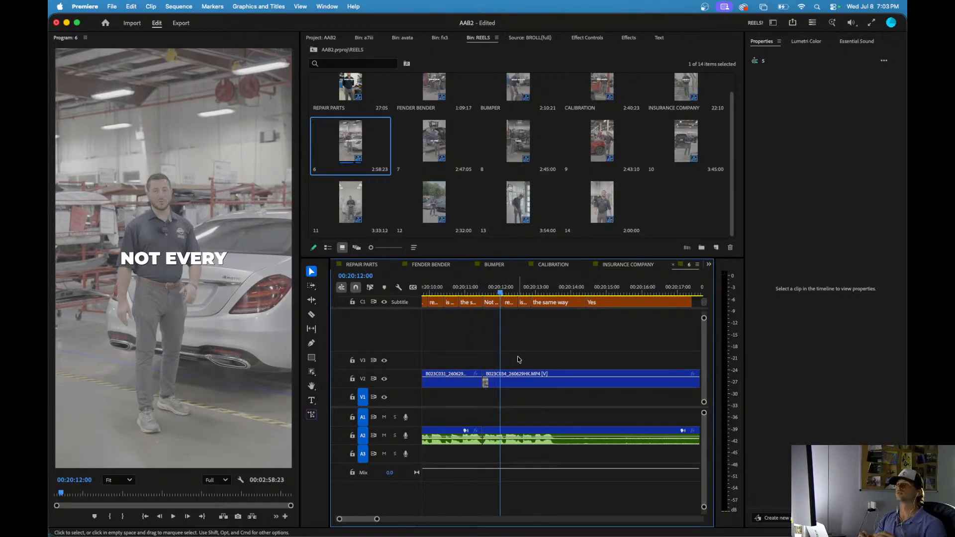
pyautogui.press('-')
pyautogui.press('-')
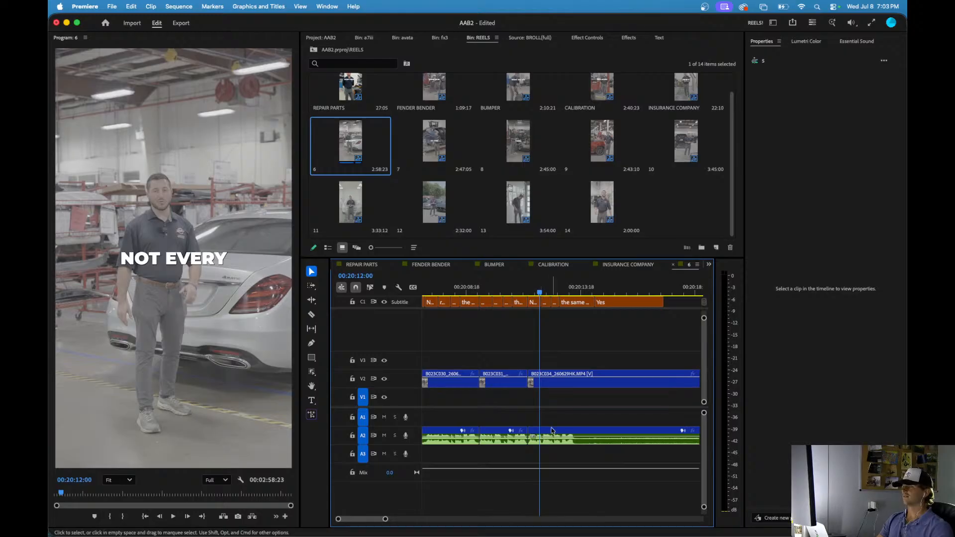
pyautogui.scroll(2, 557, 418)
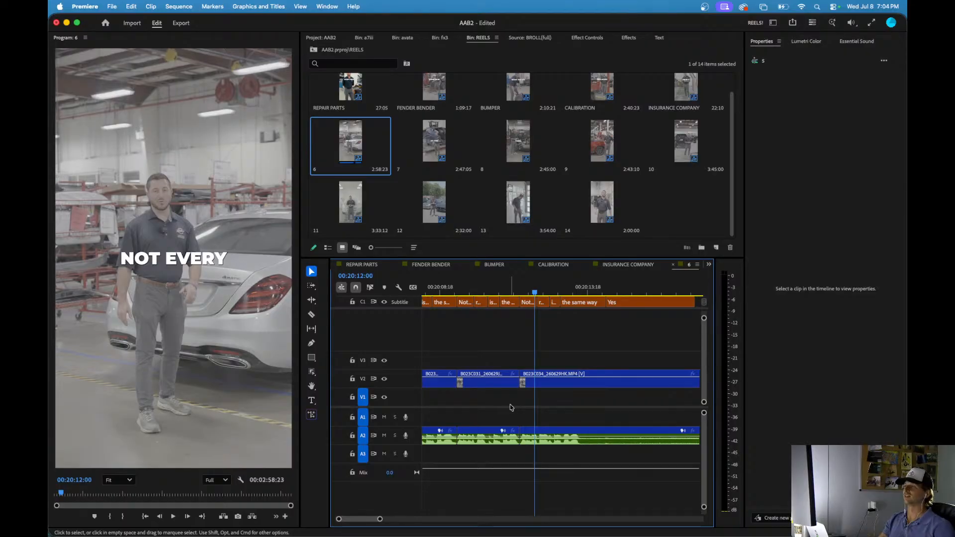
pyautogui.press('space')
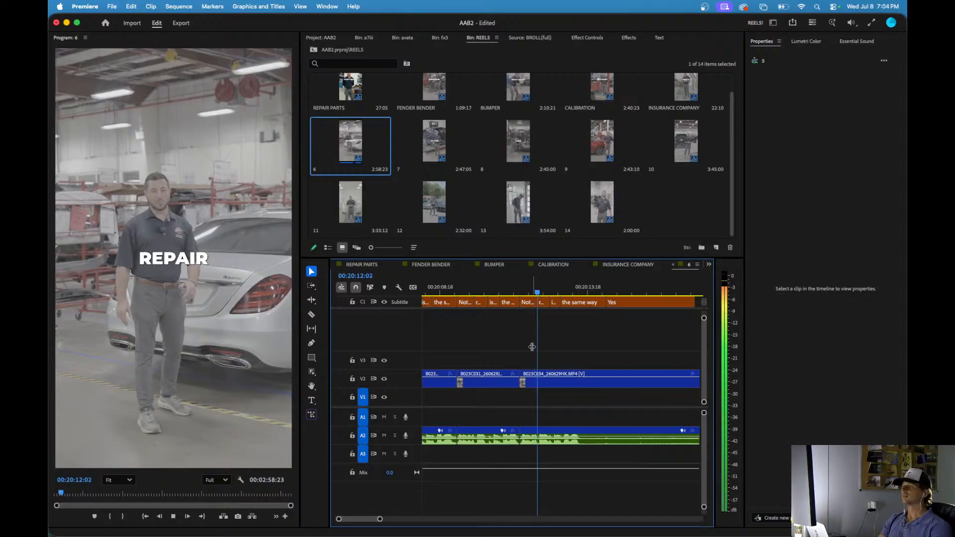
pyautogui.press('space')
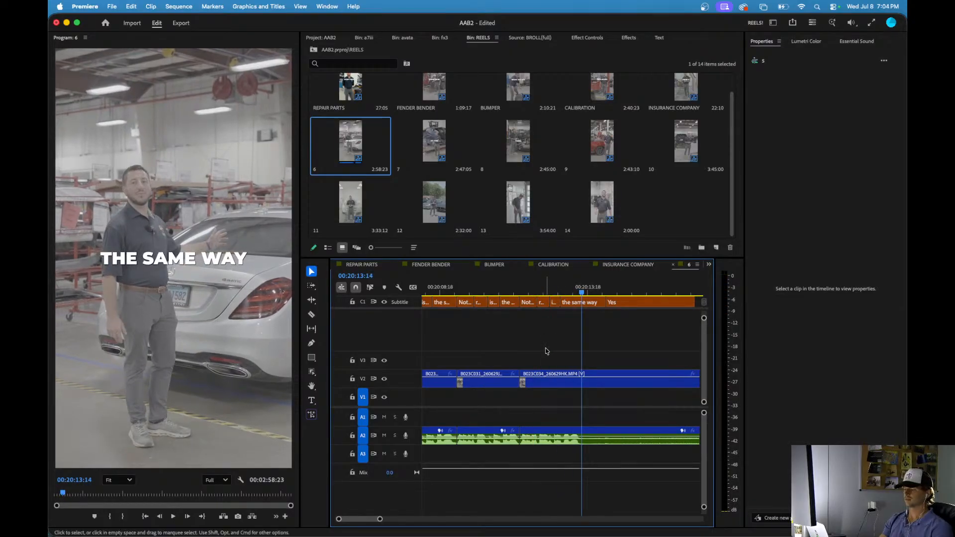
pyautogui.press('super+k')
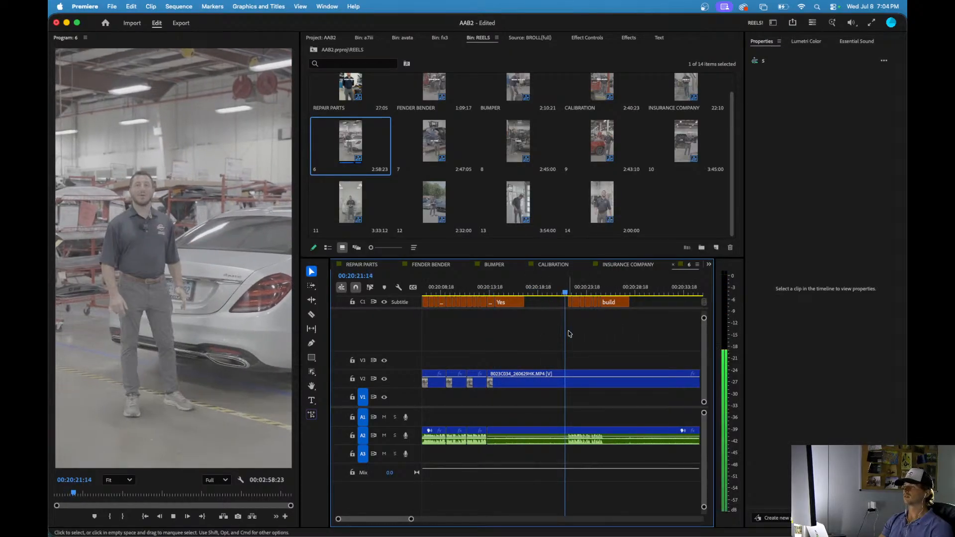
# - Ripple trim the pause before "Every manufacturer" in the second part of the B023C034 clip and play back the join
pyautogui.moveTo(548, 292); pyautogui.dragTo(555, 292)
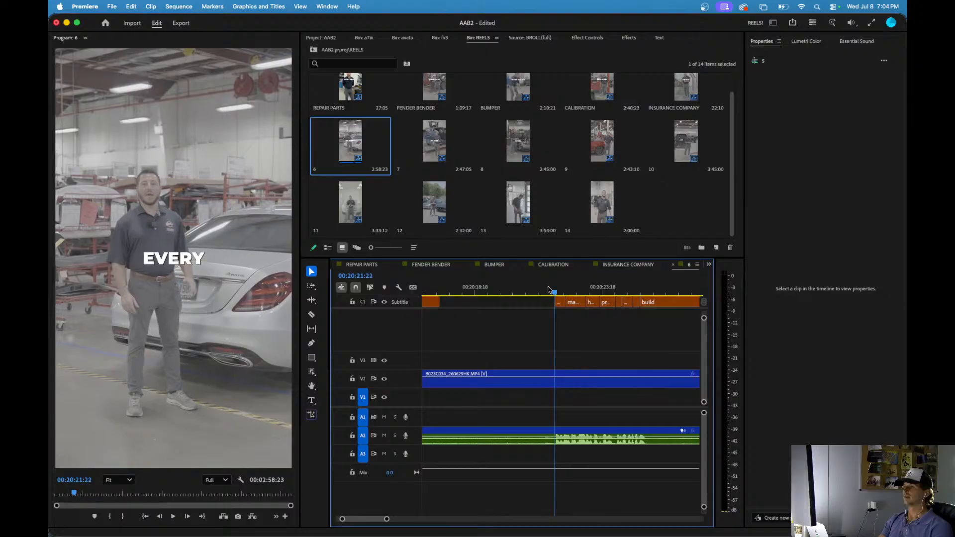
pyautogui.press('q')
pyautogui.press('space')
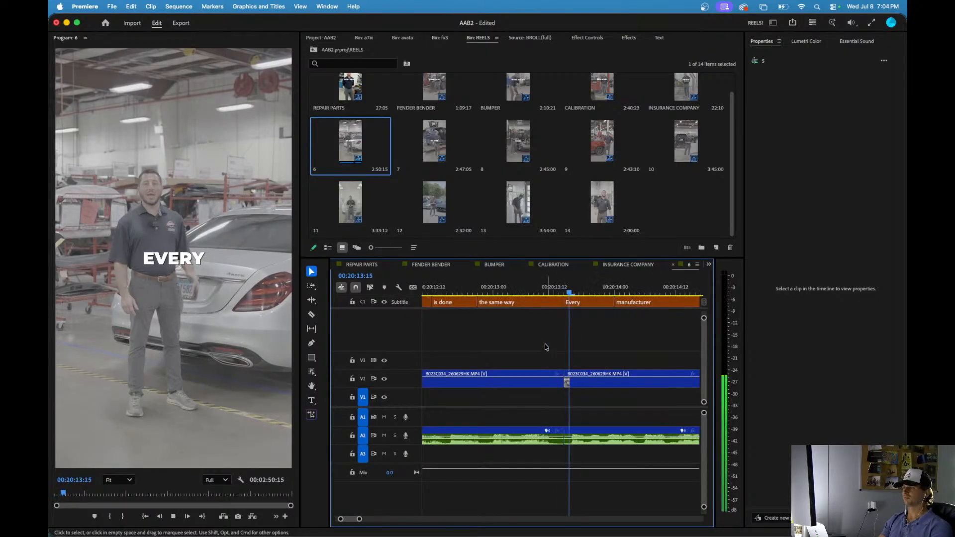
pyautogui.scroll(-5, 544, 355)
pyautogui.hscroll(2, 544, 354)
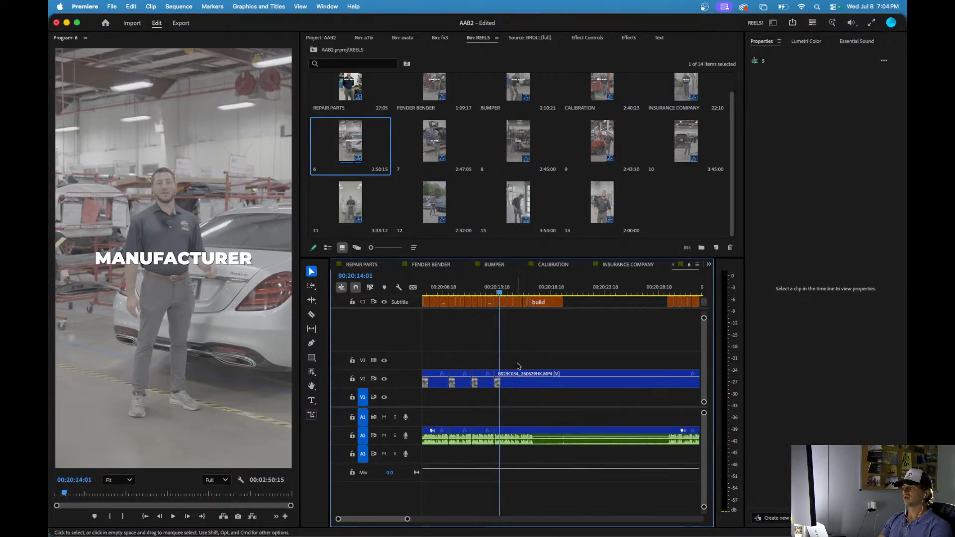
# - Play the "Every manufacturer" line of the B023C034 clip and split the clip right after "build"
pyautogui.scroll(4, 518, 366)
pyautogui.press('space')
pyautogui.scroll(-3, 517, 367)
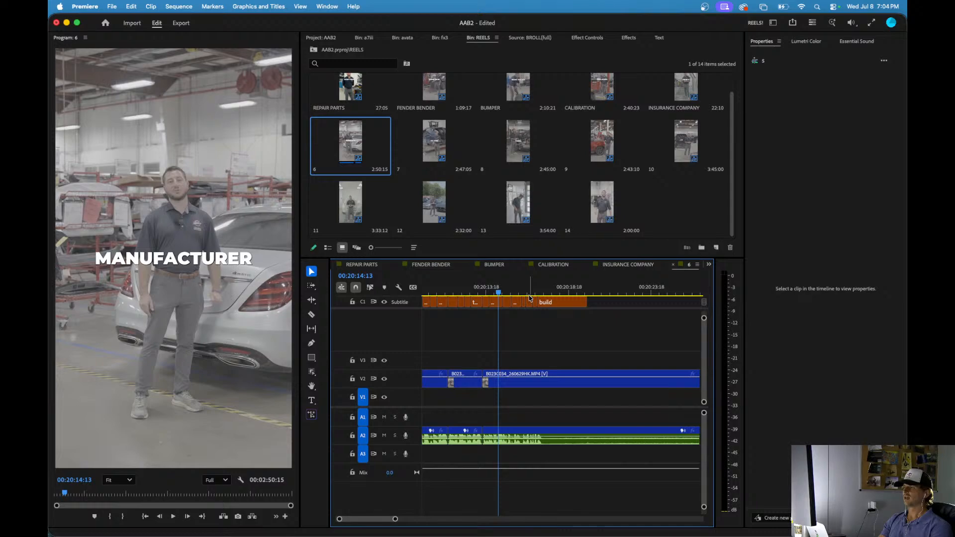
pyautogui.press('space')
pyautogui.press('space')
pyautogui.press('space')
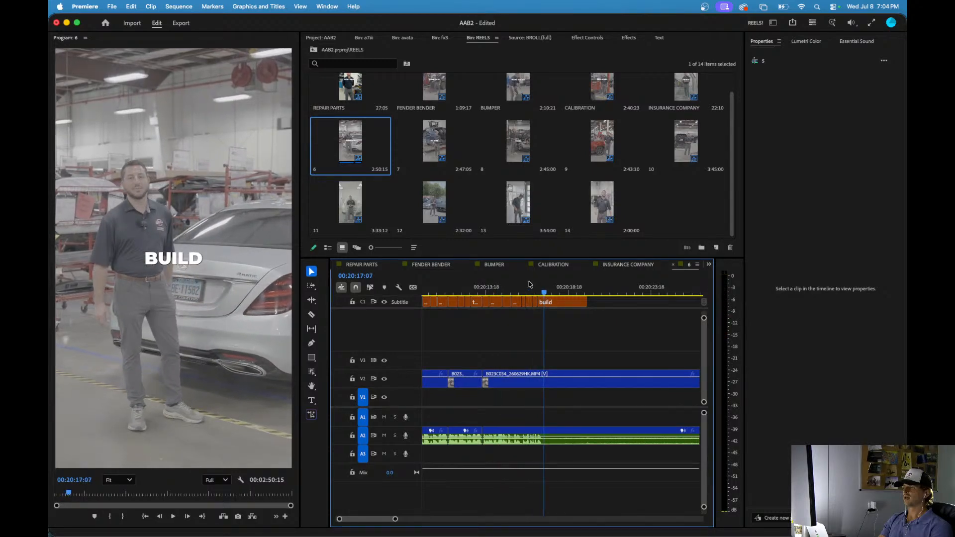
pyautogui.press('super+k')
# - Ripple trim the long pause after "build" so the next part of B023C034 starts at "We follow", and check the join
pyautogui.press('space')
pyautogui.press('space')
pyautogui.scroll(-5, 545, 351)
pyautogui.hscroll(2, 546, 351)
pyautogui.click(554, 291)
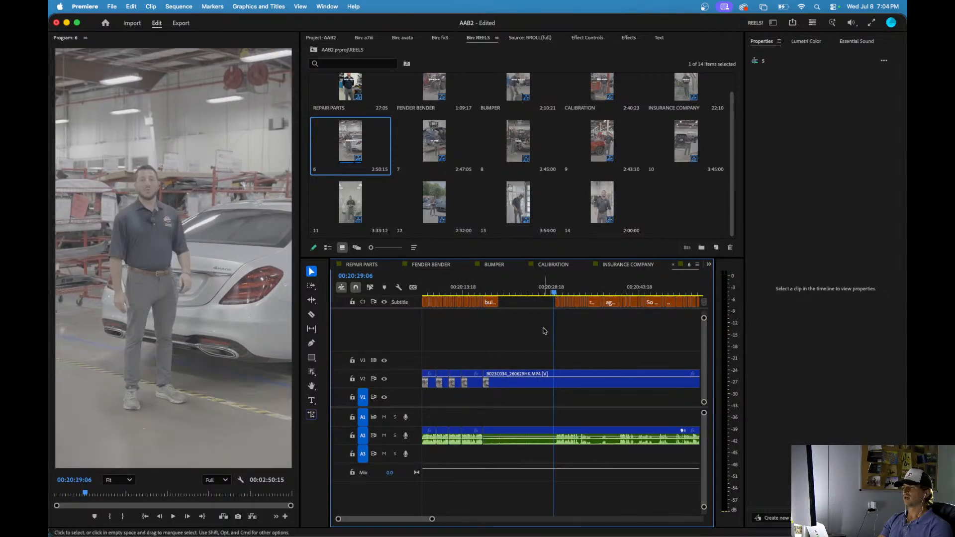
pyautogui.scroll(5, 544, 329)
pyautogui.press('Up')
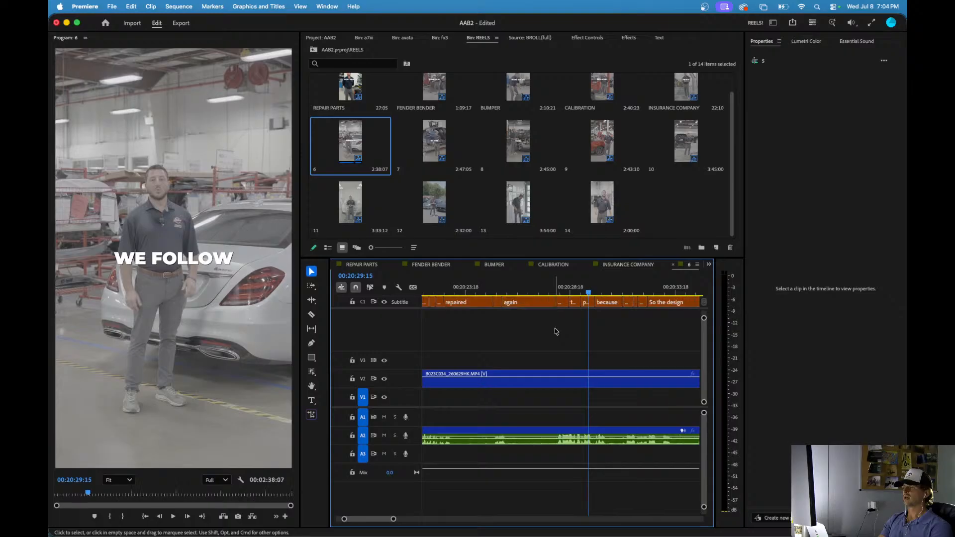
pyautogui.press('space')
pyautogui.press('space')
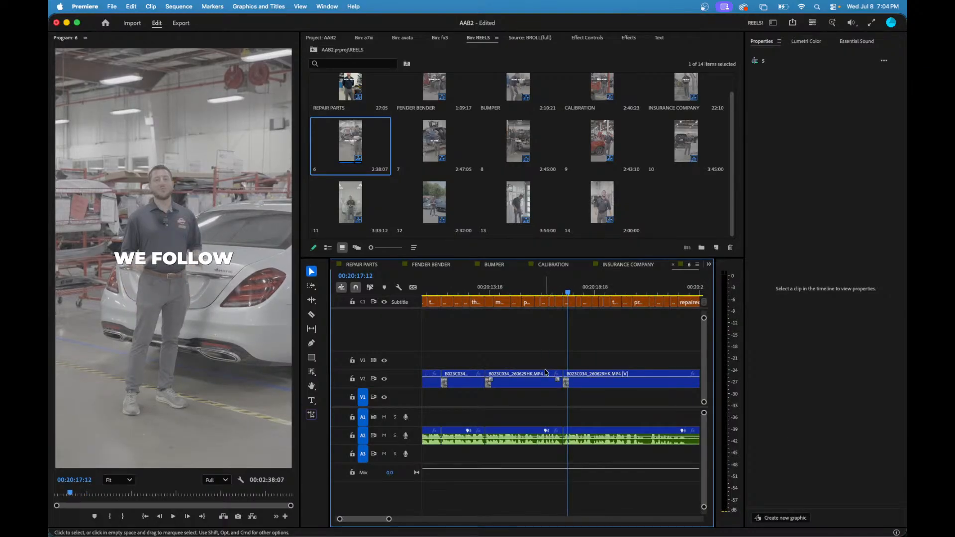
# - Play the "We follow" line of the B023C034 clip and split the clip right after "repaired"
pyautogui.scroll(1, 582, 354)
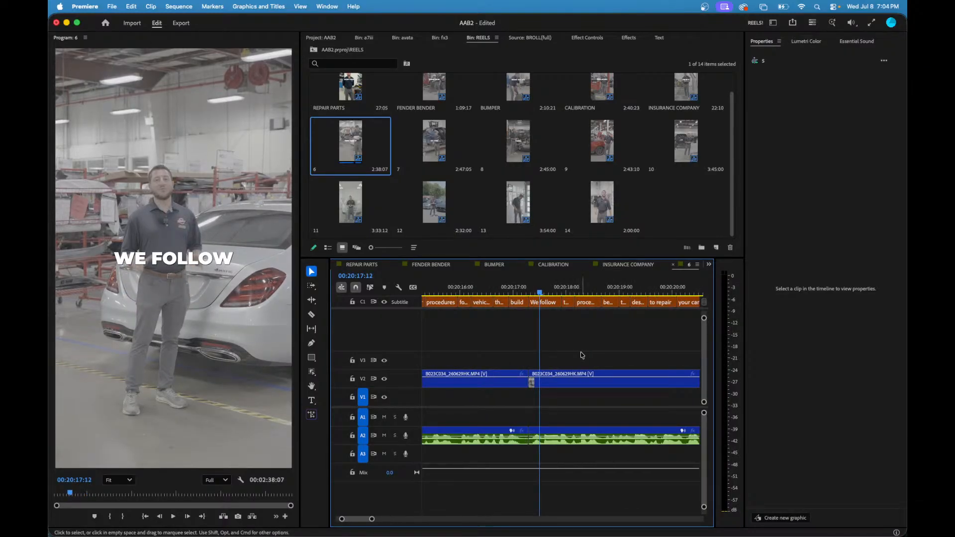
pyautogui.scroll(1, 580, 354)
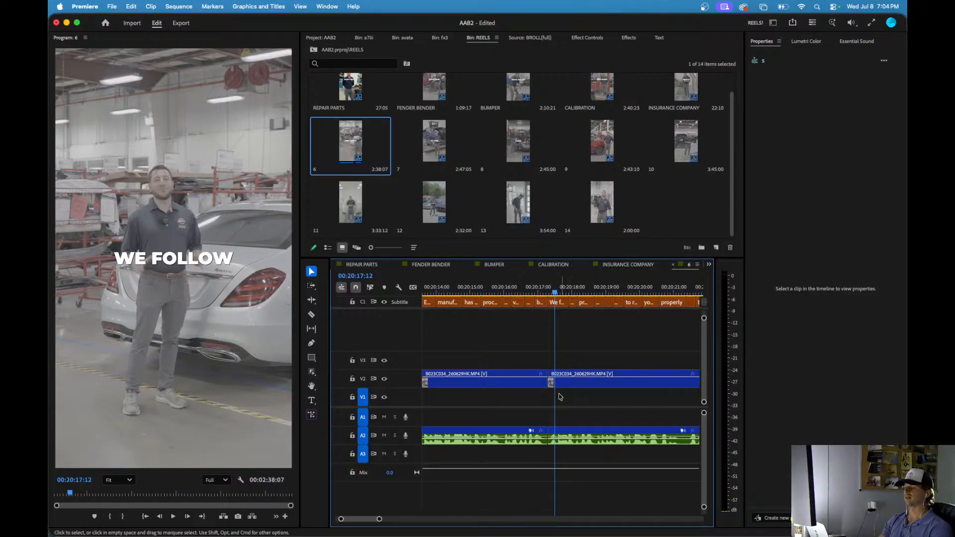
pyautogui.press('space')
pyautogui.scroll(-1, 586, 394)
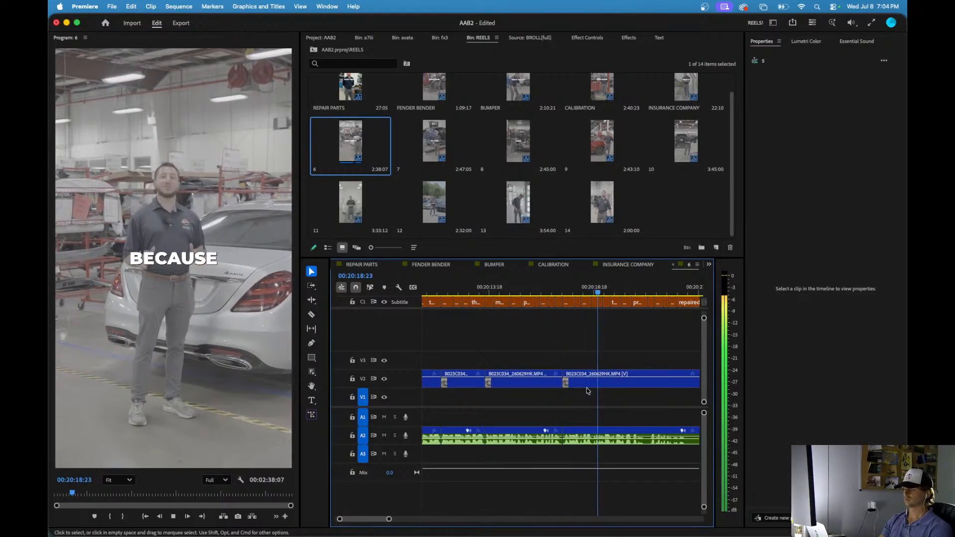
pyautogui.hscroll(3, 594, 379)
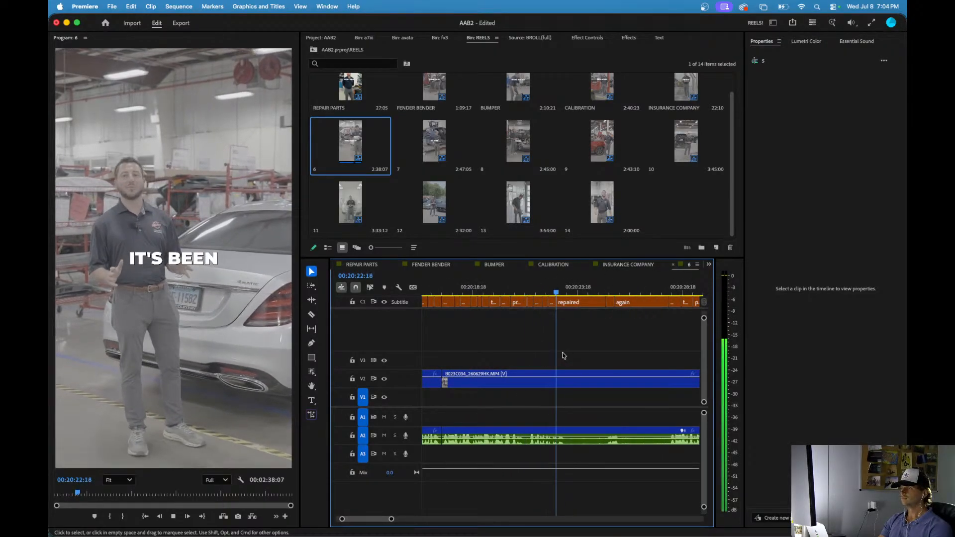
pyautogui.press('space')
pyautogui.press('super+k')
# - Ripple trim the pause and "Let's ... again" chatter after "repaired", up to the next "We follow", and play the join
pyautogui.press('space')
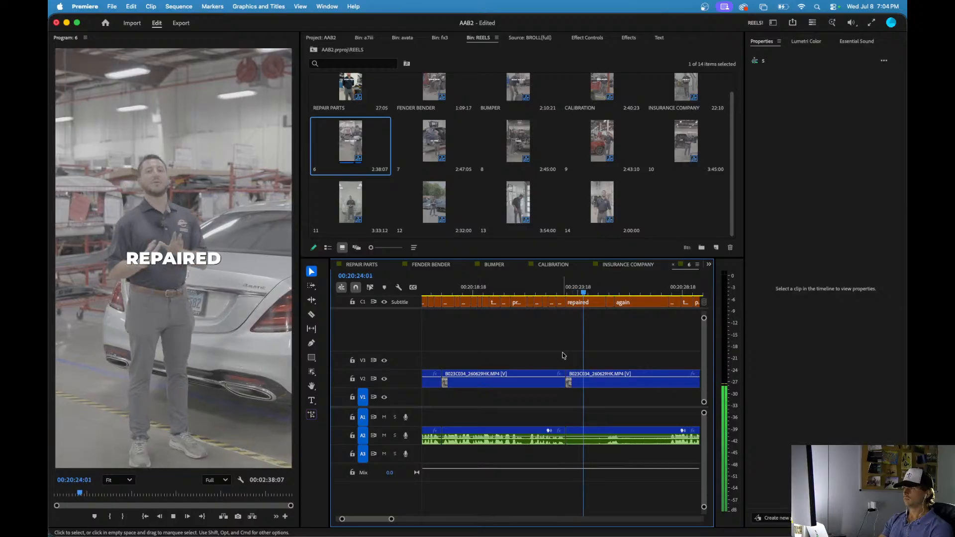
pyautogui.scroll(-1, 570, 355)
pyautogui.scroll(2, 586, 351)
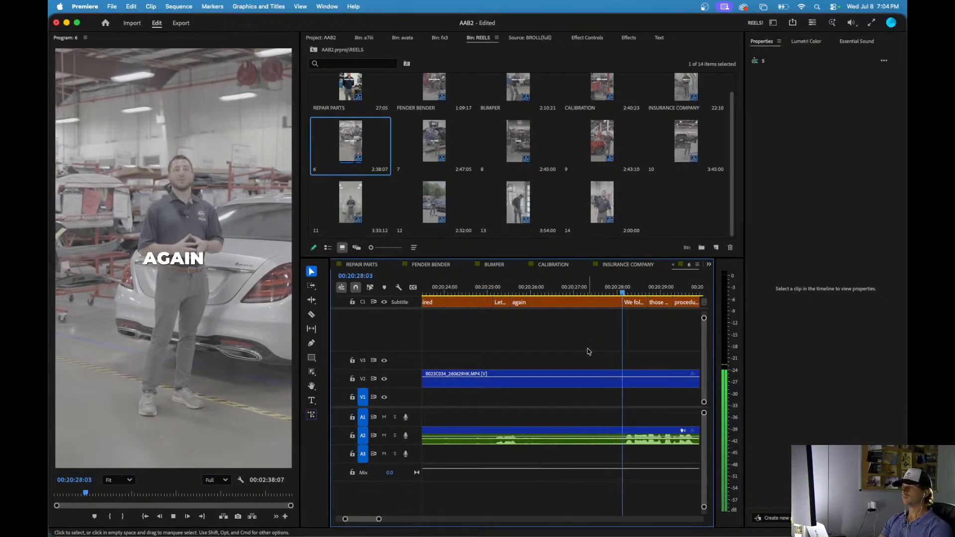
pyautogui.press('space')
pyautogui.scroll(-1, 586, 352)
pyautogui.press('Up')
pyautogui.press('space')
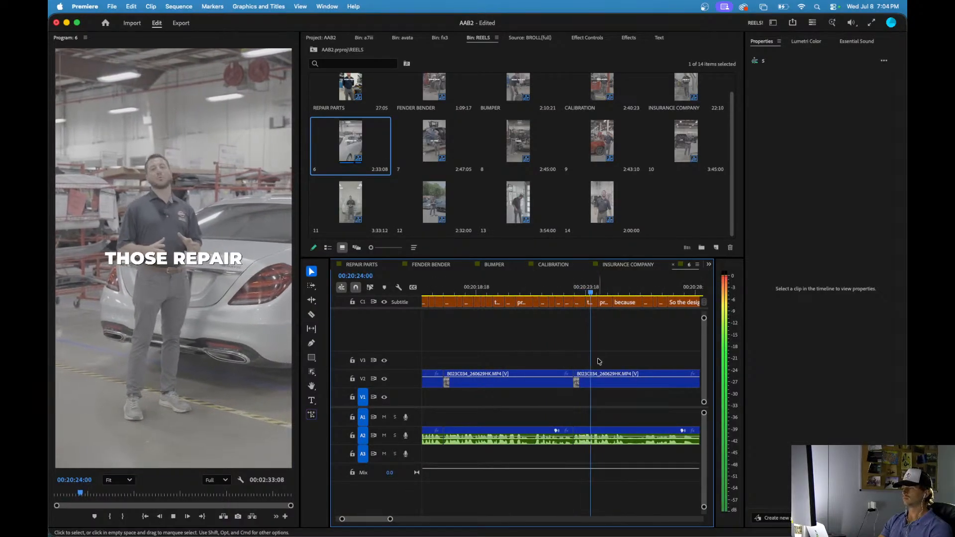
# - Play the failed "We follow those repair procedures" attempts and ripple trim them off, up to the clean "We follow" take at 00:20:39:08
pyautogui.hscroll(1, 608, 362)
pyautogui.scroll(2, 587, 366)
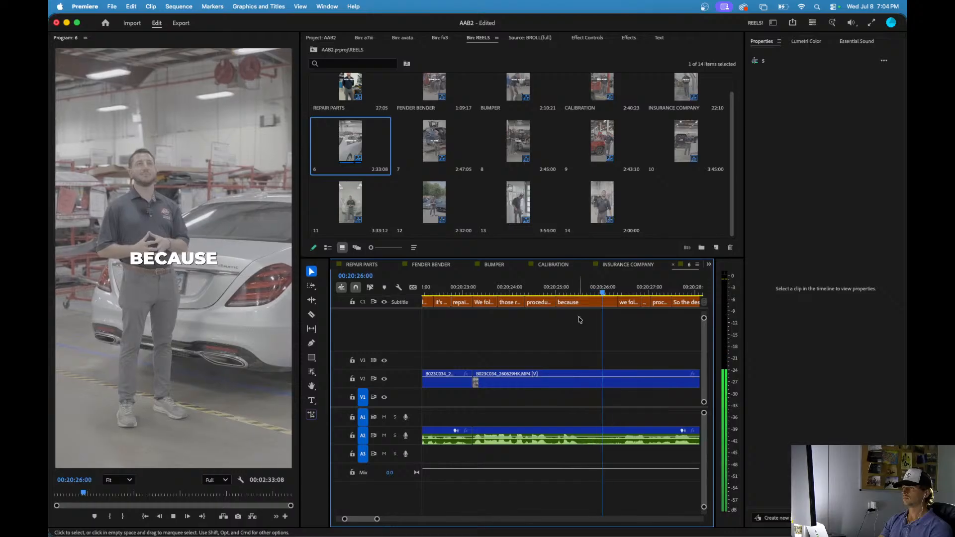
pyautogui.scroll(-2, 552, 351)
pyautogui.hscroll(1, 602, 319)
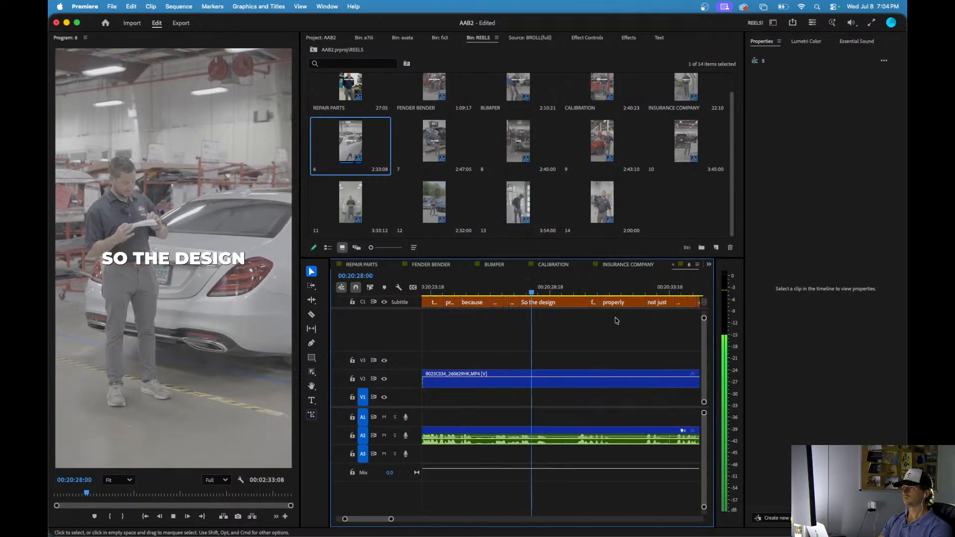
pyautogui.scroll(-1, 617, 351)
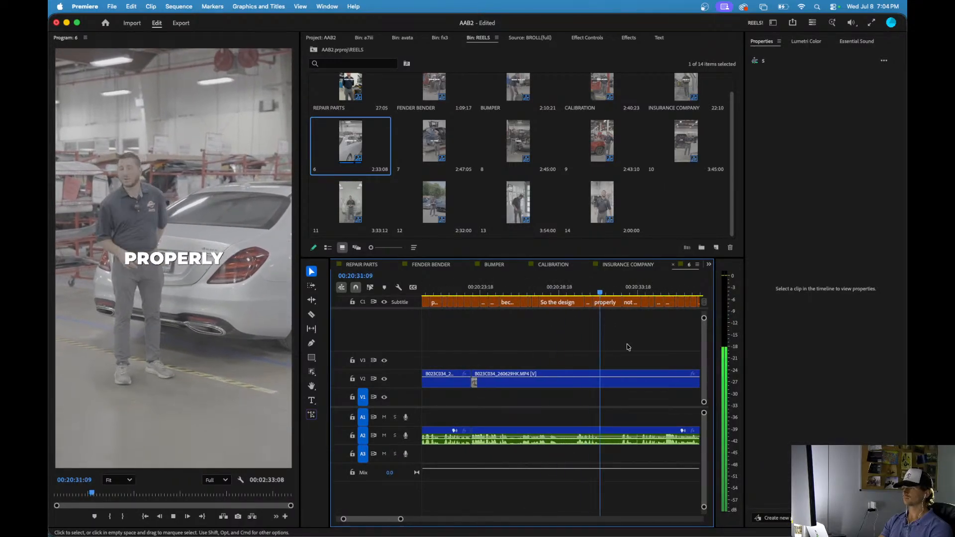
pyautogui.hscroll(1, 627, 344)
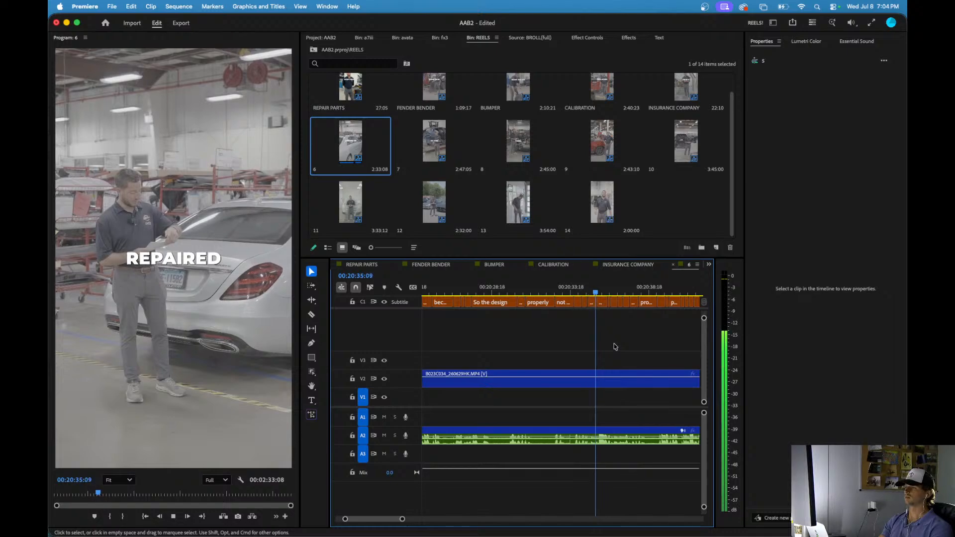
pyautogui.scroll(2, 606, 312)
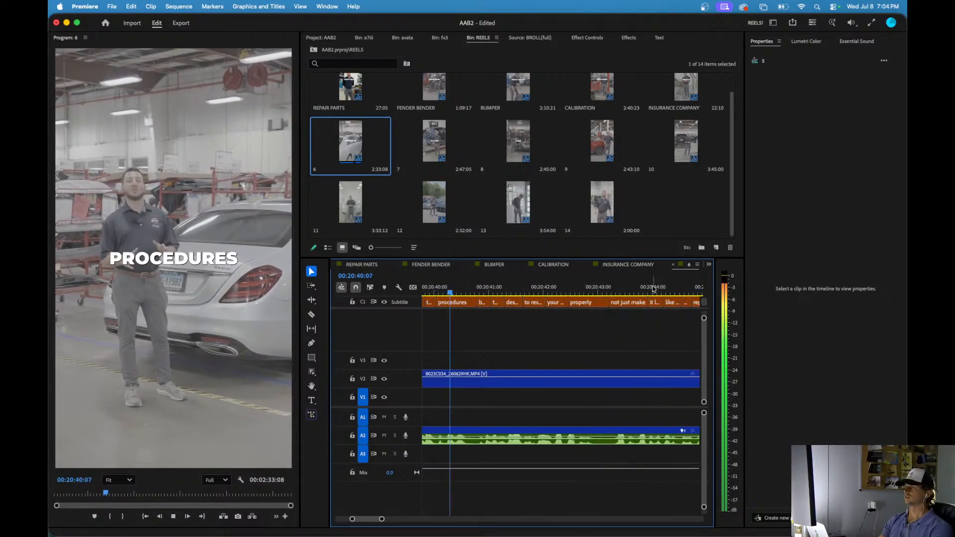
pyautogui.scroll(-3, 607, 312)
pyautogui.click(551, 292)
pyautogui.press('space')
pyautogui.scroll(3, 558, 318)
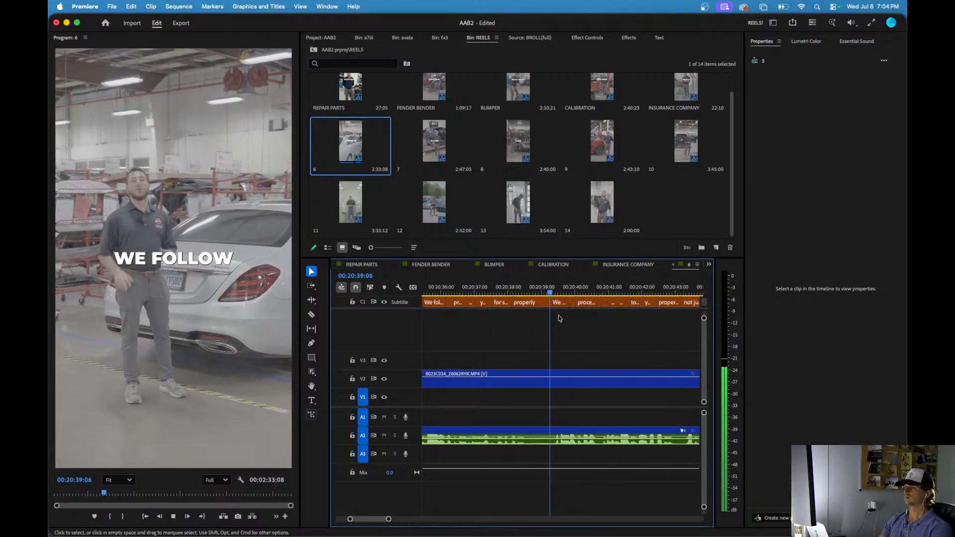
pyautogui.click(553, 290)
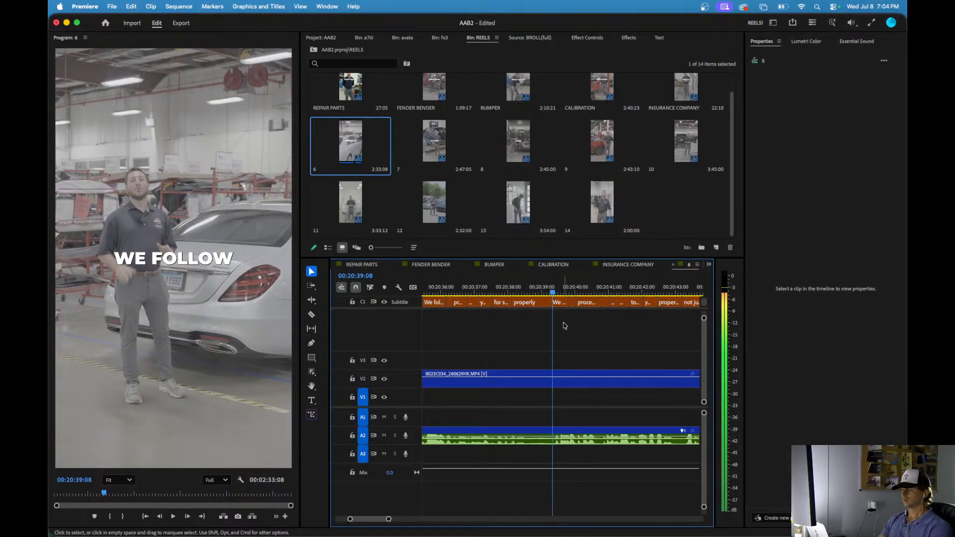
pyautogui.press('q')
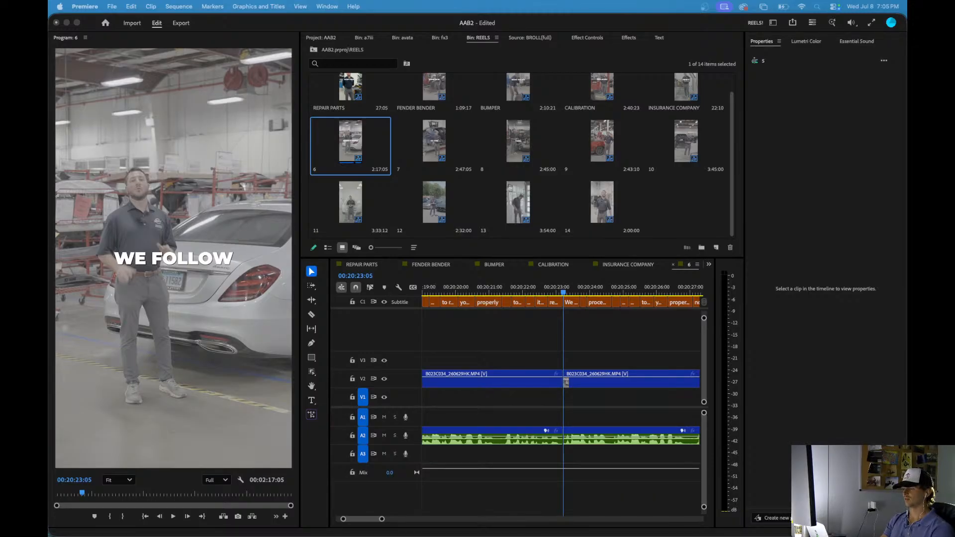
# - Switch to Chrome, search Google for "Dick Sutphen", close the browser window and return to the Premiere timeline
pyautogui.moveTo(667, 528); pyautogui.dragTo(472, 65)
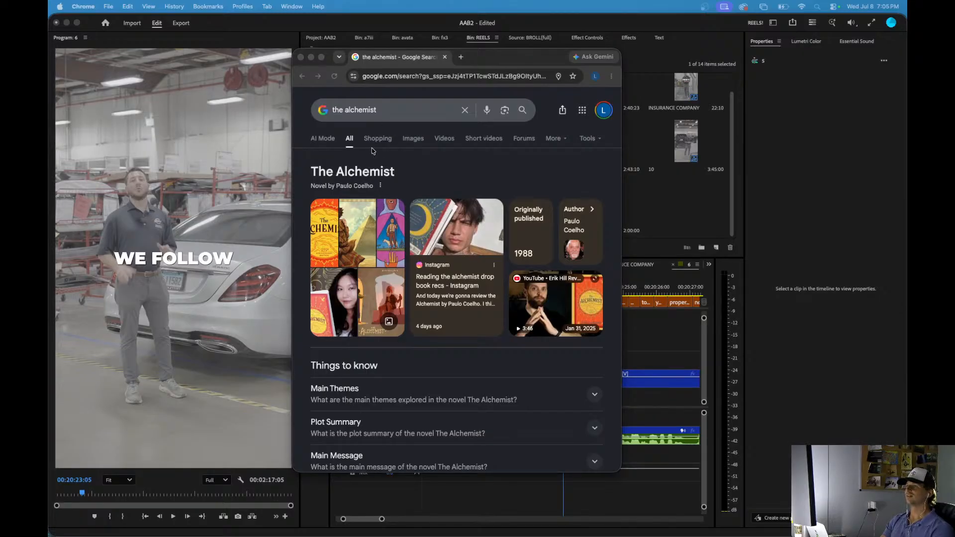
pyautogui.click(380, 111)
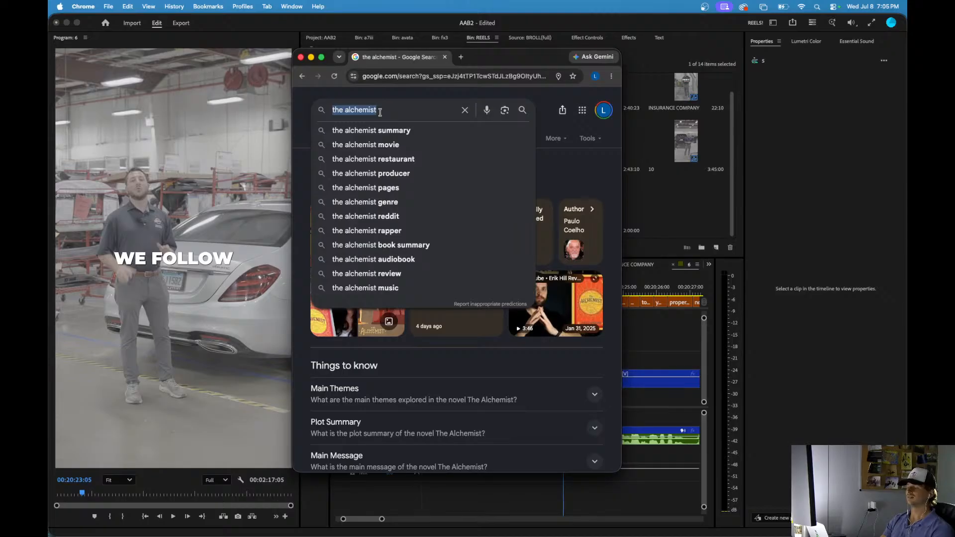
pyautogui.write('Dick Sutphen')
pyautogui.press('Return')
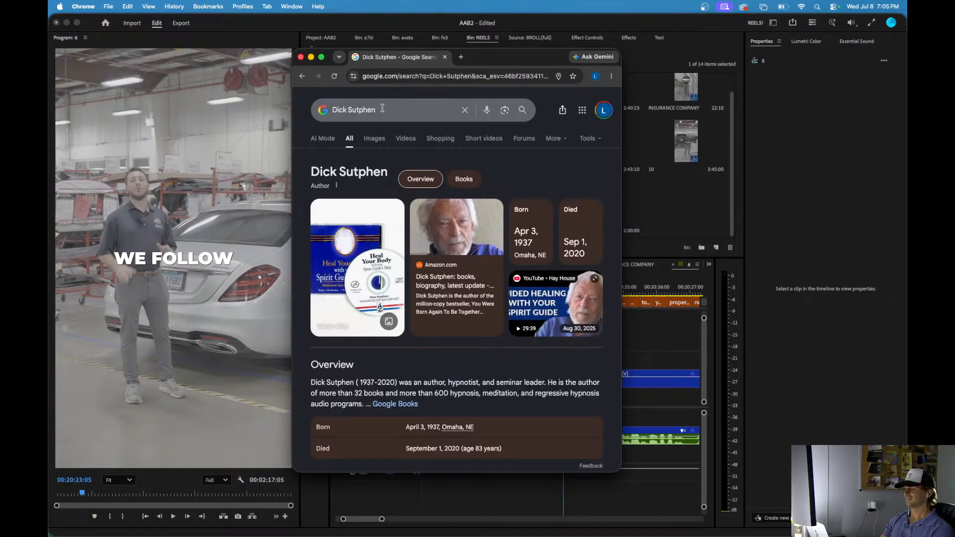
pyautogui.click(301, 57)
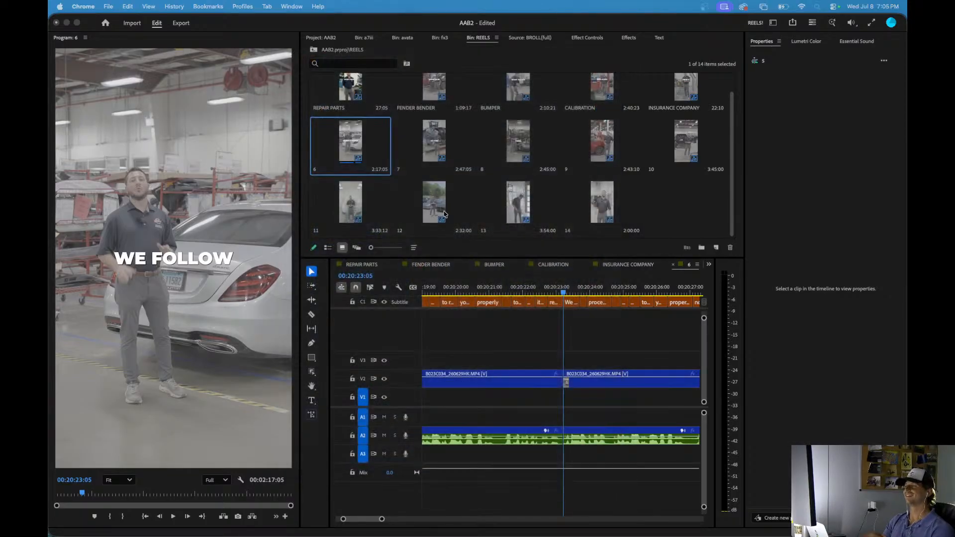
pyautogui.click(571, 345)
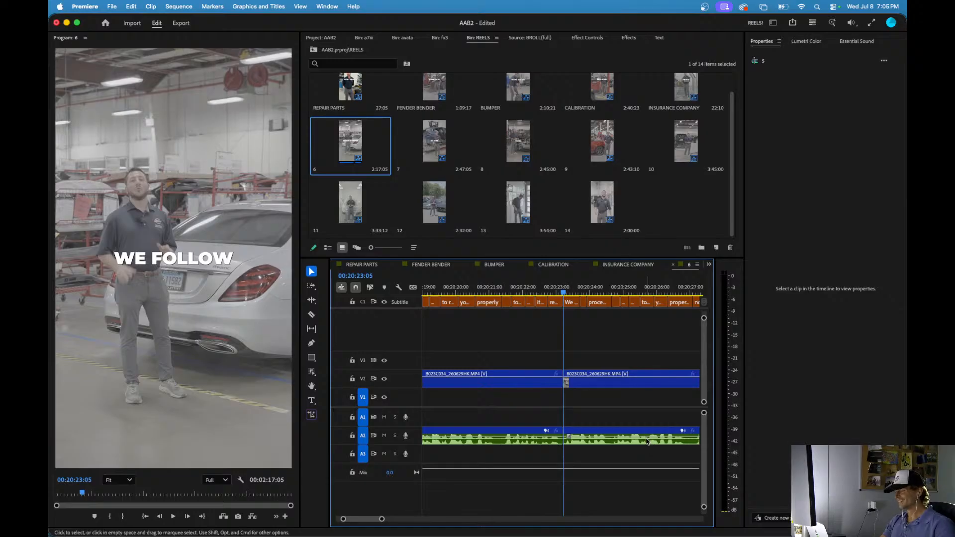
# - Play the join into the clean "We follow" take and split the B023C034 clip right after its closing "repaired"
pyautogui.click(555, 288)
pyautogui.press('space')
pyautogui.press('-')
pyautogui.press('-')
pyautogui.hscroll(2, 562, 330)
pyautogui.scroll(-2, 557, 338)
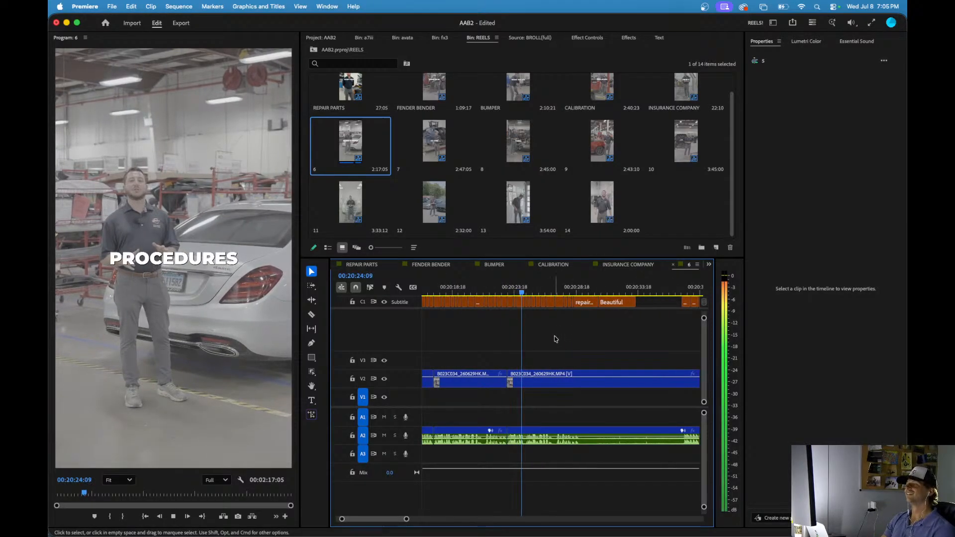
pyautogui.scroll(5, 556, 340)
pyautogui.scroll(-3, 555, 340)
pyautogui.hscroll(2, 555, 340)
pyautogui.scroll(-1, 554, 340)
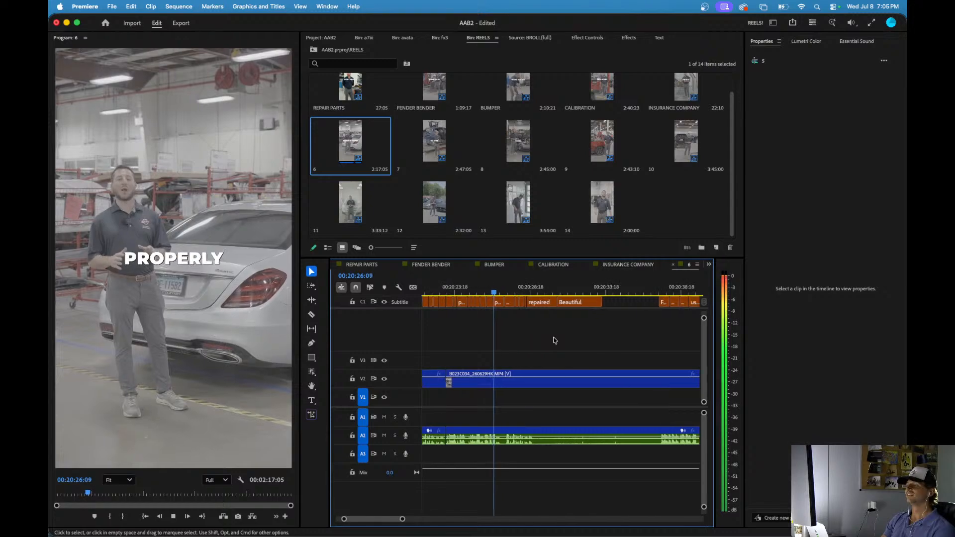
pyautogui.scroll(4, 520, 361)
pyautogui.scroll(-4, 516, 366)
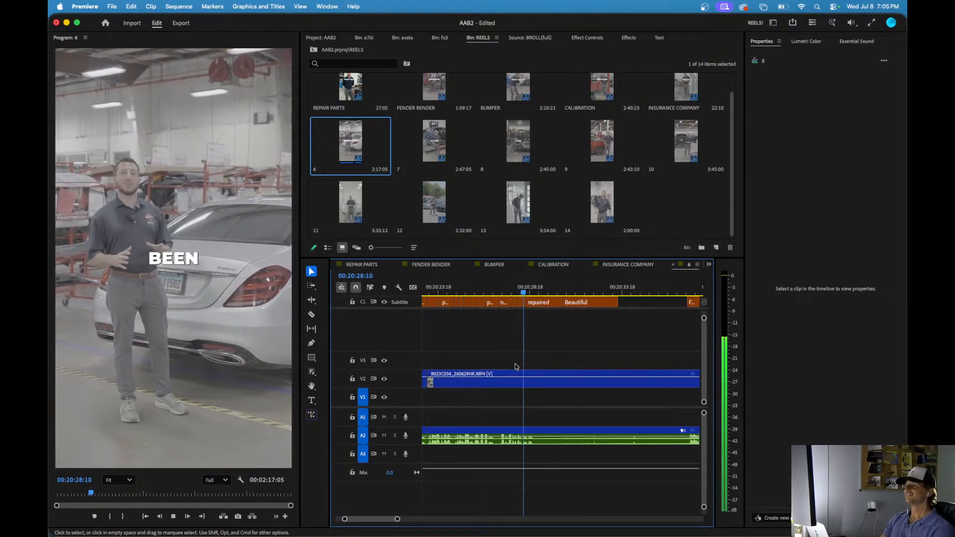
pyautogui.press('space')
pyautogui.press('super+k')
# - Ripple trim the "Beautiful" remark and silence after "repaired", up to "From weld" at 00:20:37:07, and play the join
pyautogui.scroll(-4, 516, 367)
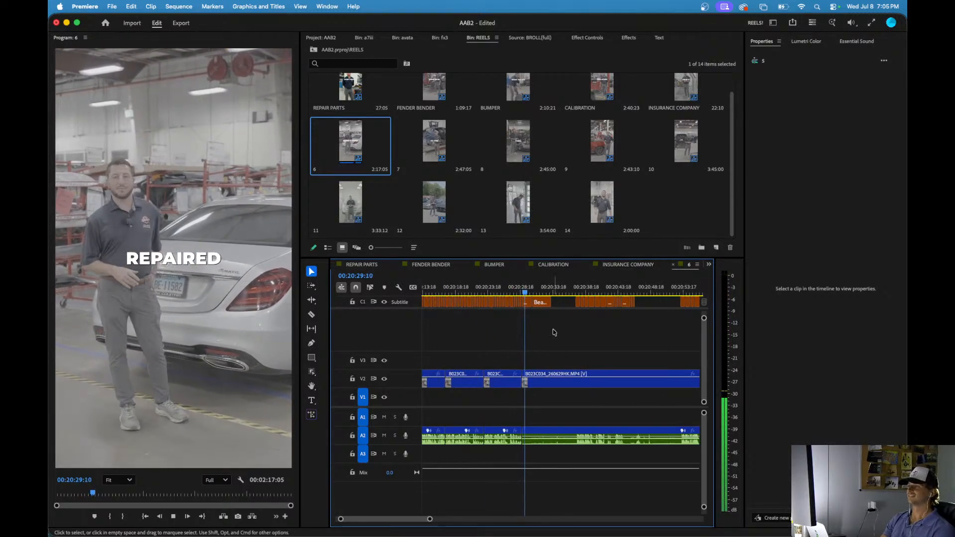
pyautogui.click(570, 291)
pyautogui.press('q')
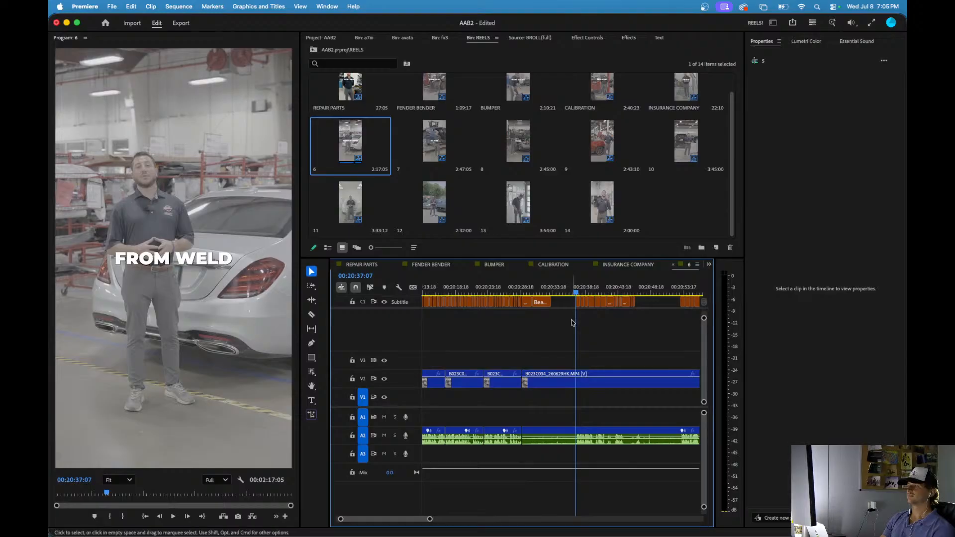
pyautogui.scroll(3, 572, 322)
pyautogui.scroll(4, 563, 365)
pyautogui.press('space')
pyautogui.scroll(-4, 555, 365)
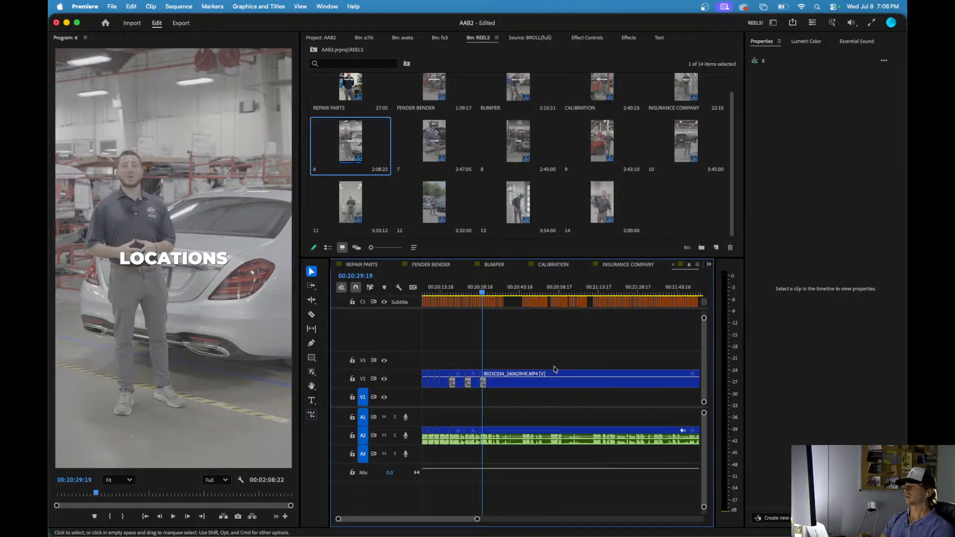
# - Play the "From weld locations" take and split the B023C034 clip right after its closing "to the tee"
pyautogui.scroll(2, 480, 355)
pyautogui.scroll(4, 480, 356)
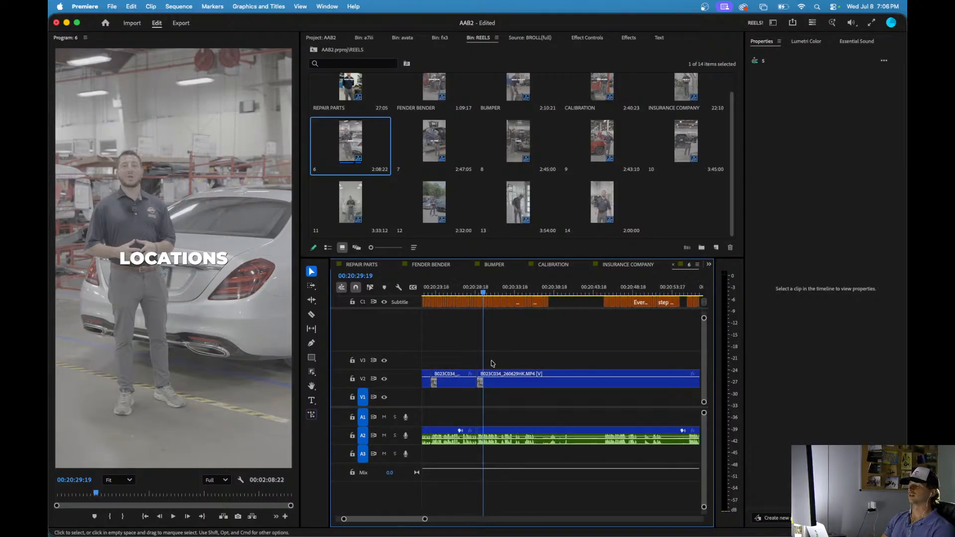
pyautogui.press('space')
pyautogui.press('space')
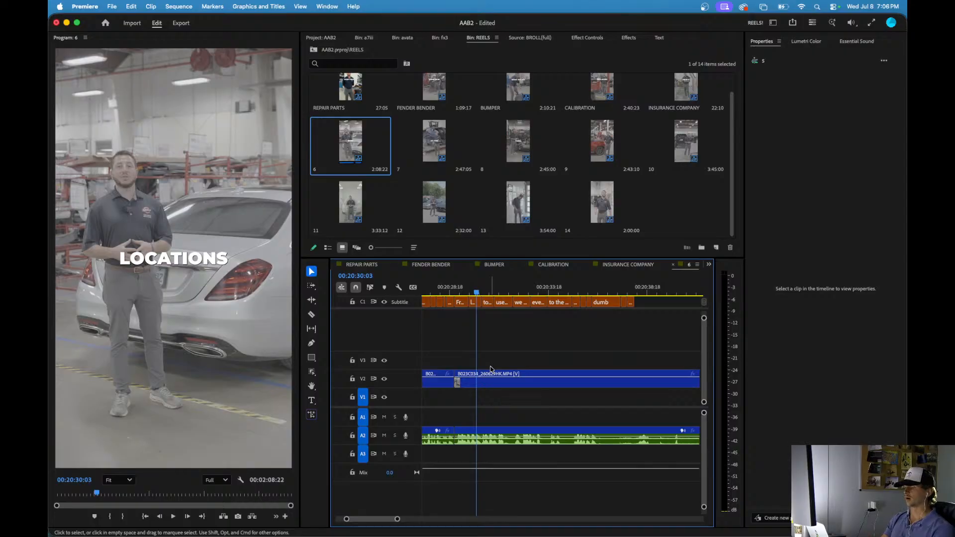
pyautogui.press('space')
pyautogui.scroll(-3, 506, 377)
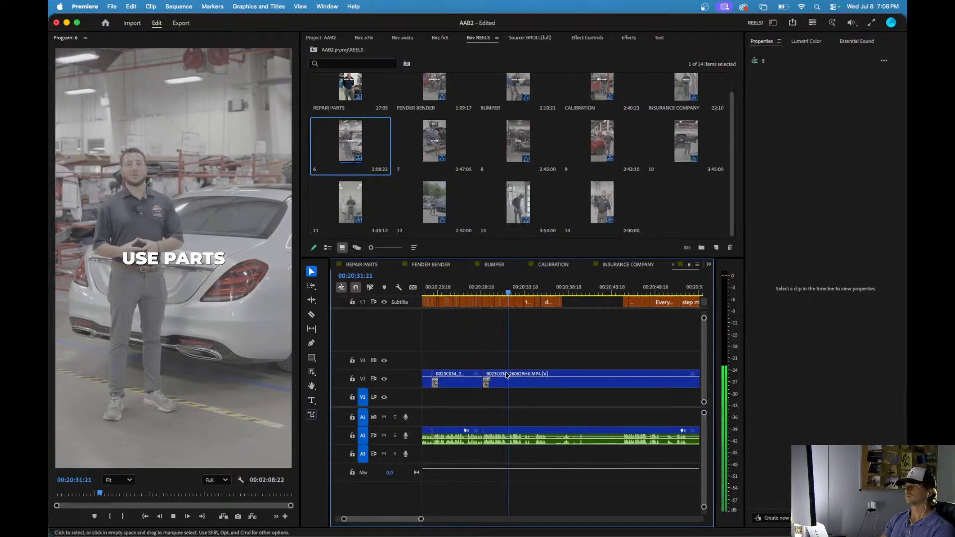
pyautogui.press('space')
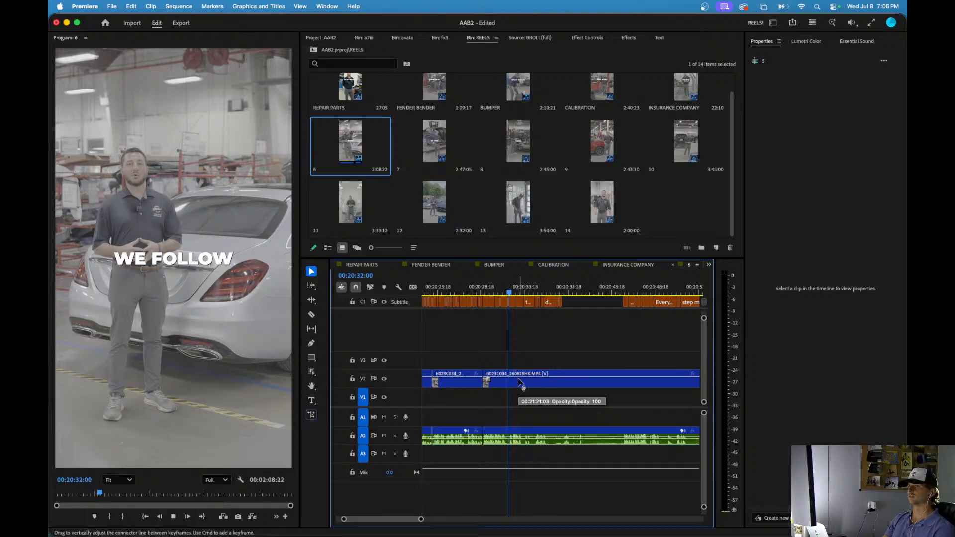
pyautogui.scroll(3, 520, 383)
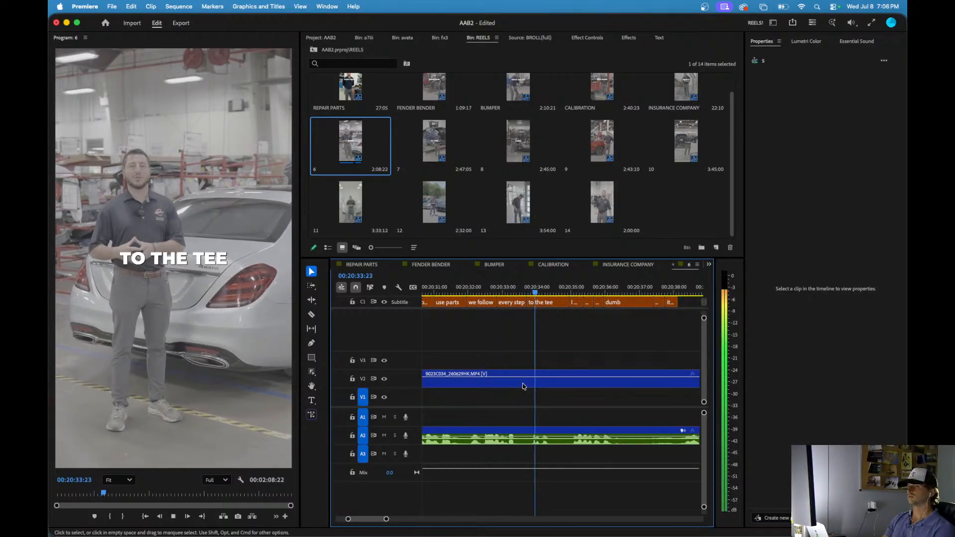
pyautogui.scroll(-3, 522, 383)
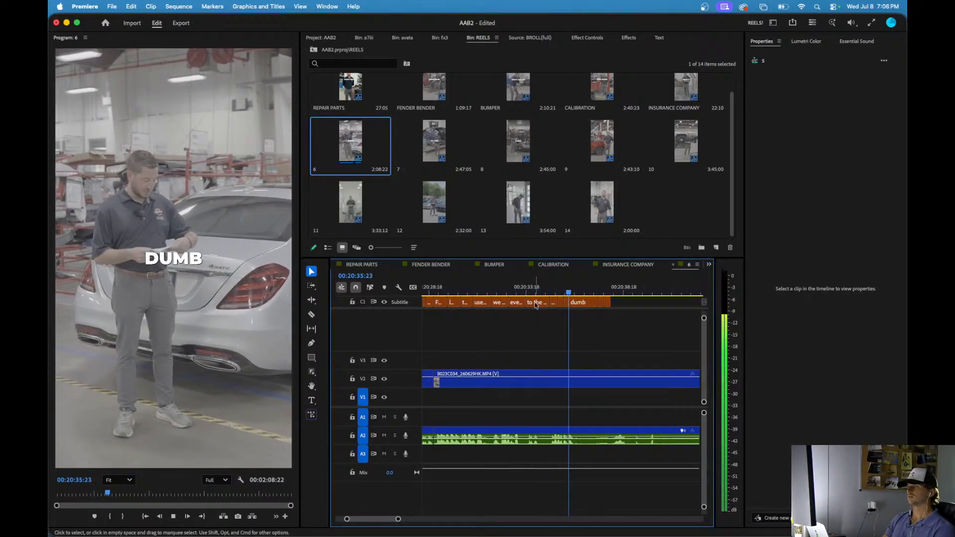
pyautogui.click(530, 287)
pyautogui.press('super+shift+k')
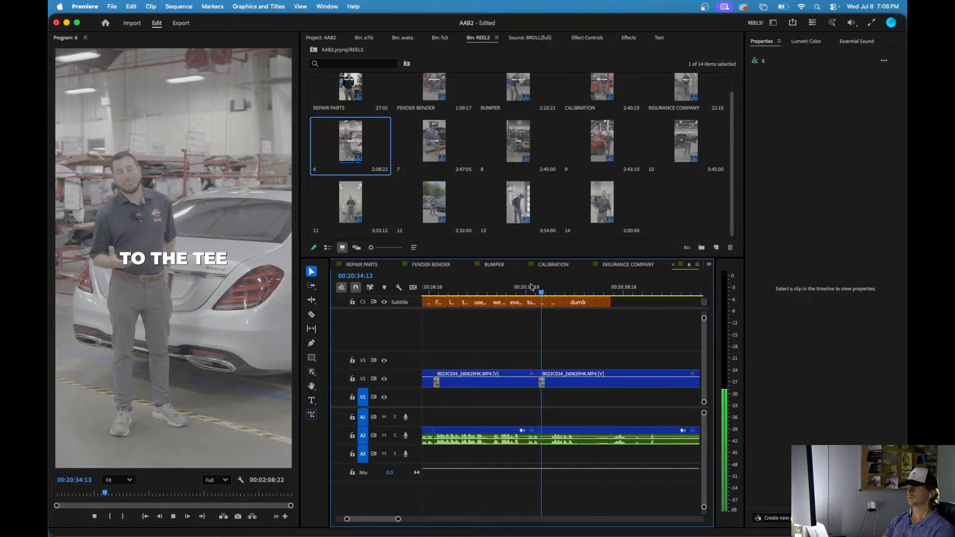
# - Ripple trim the "dumb" remark and silence after the split, up to the next "From weld" take near 00:20:45:06
pyautogui.press('l')
pyautogui.scroll(-5, 558, 314)
pyautogui.hscroll(3, 566, 338)
pyautogui.scroll(4, 545, 336)
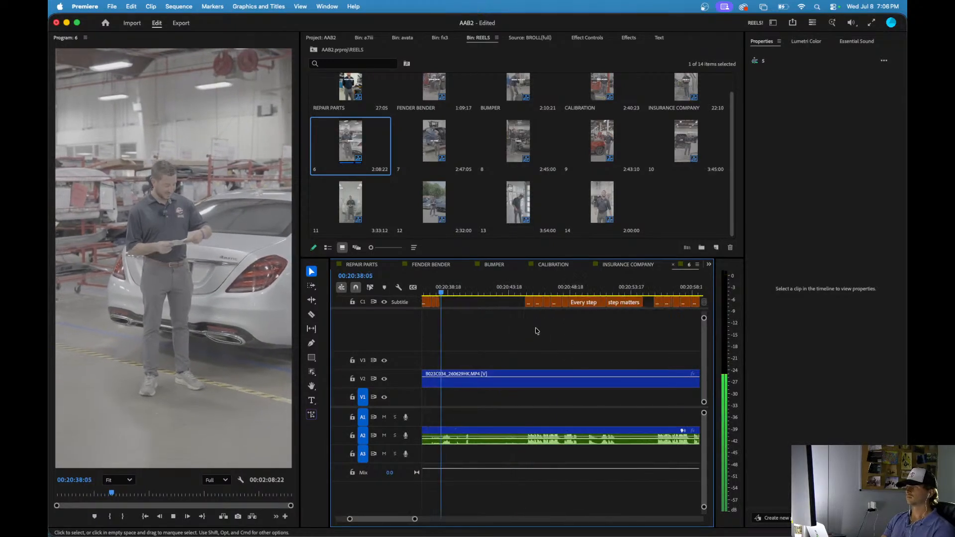
pyautogui.click(521, 290)
pyautogui.scroll(4, 525, 338)
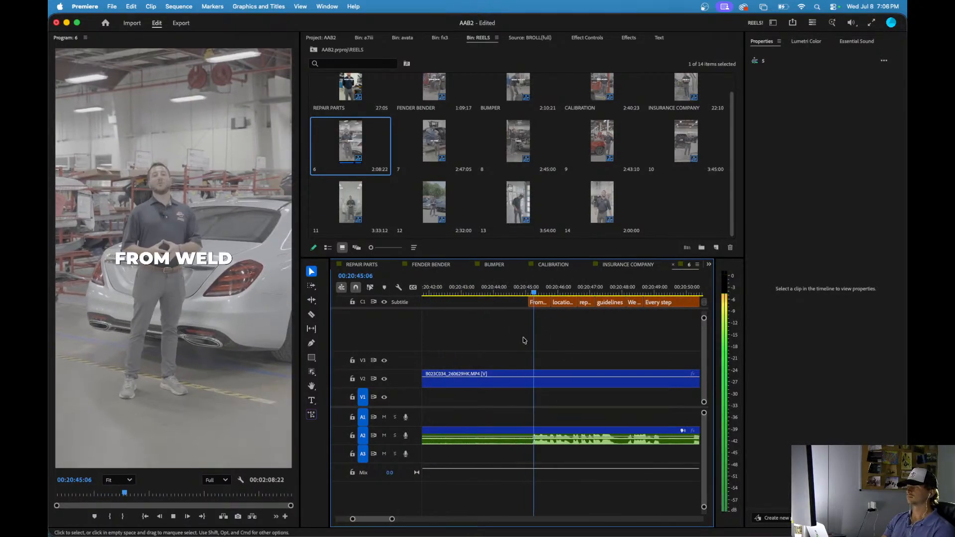
pyautogui.click(529, 294)
pyautogui.press('q')
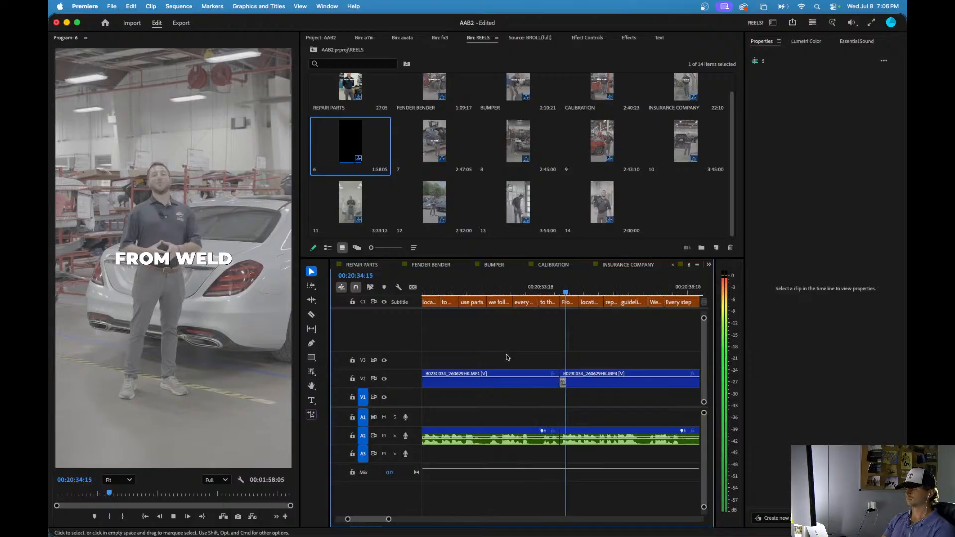
# - Replay the earlier "From weld" take ending in "to the tee" and ripple delete it with its captions and audio
pyautogui.scroll(-4, 504, 345)
pyautogui.click(490, 288)
pyautogui.scroll(2, 496, 334)
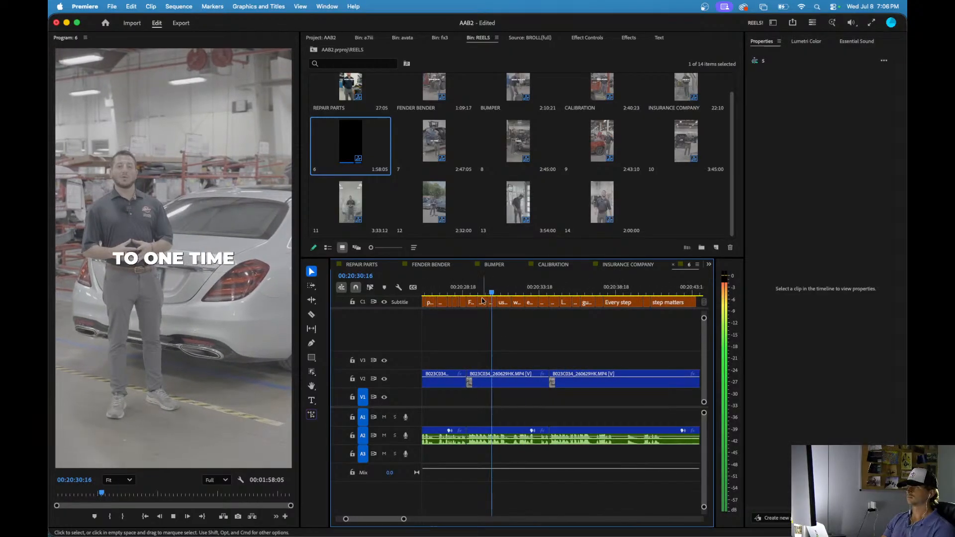
pyautogui.moveTo(471, 452); pyautogui.dragTo(547, 298)
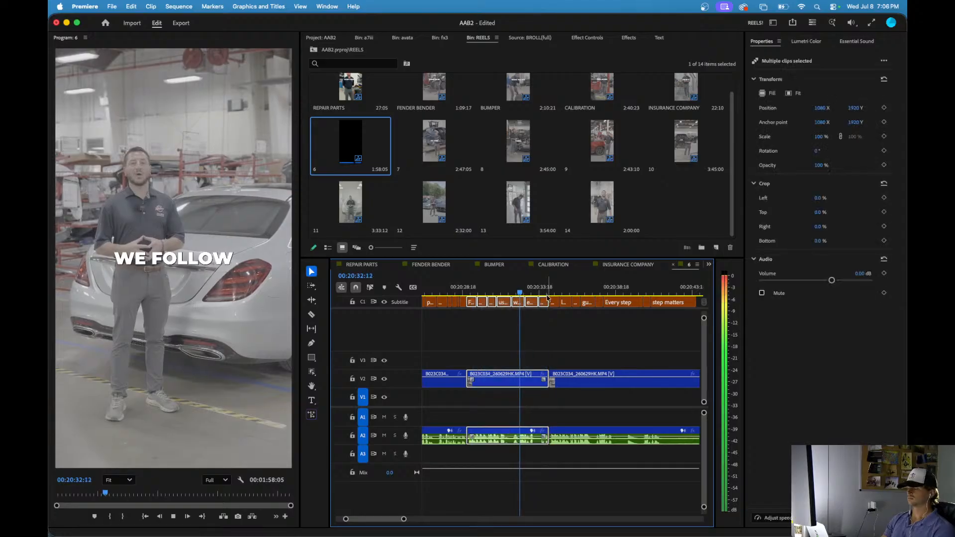
pyautogui.hotkey('alt', 'BackSpace')
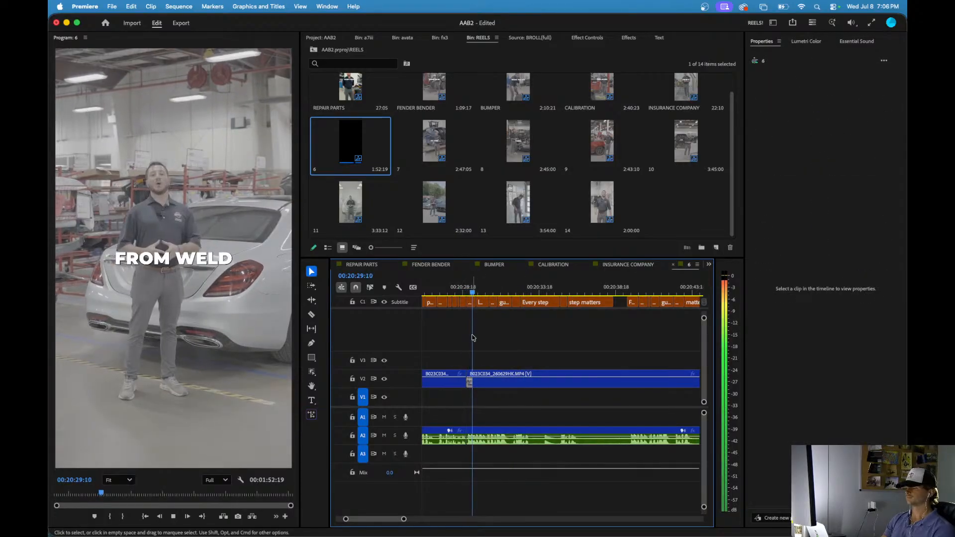
pyautogui.press('space')
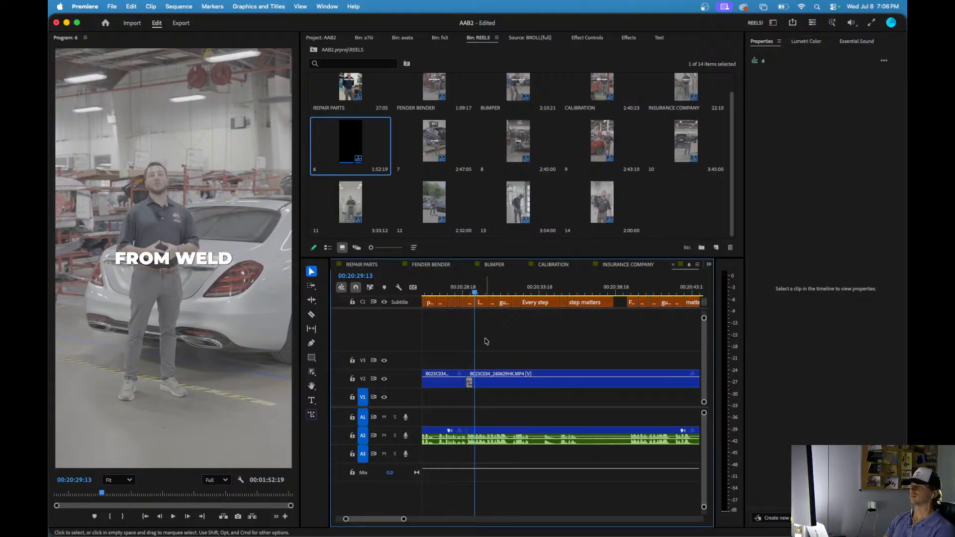
# - Play the "From weld" take through "guidelines" and split the B023C034 clip at 00:20:33:03, within the "Every step" caption
pyautogui.press('space')
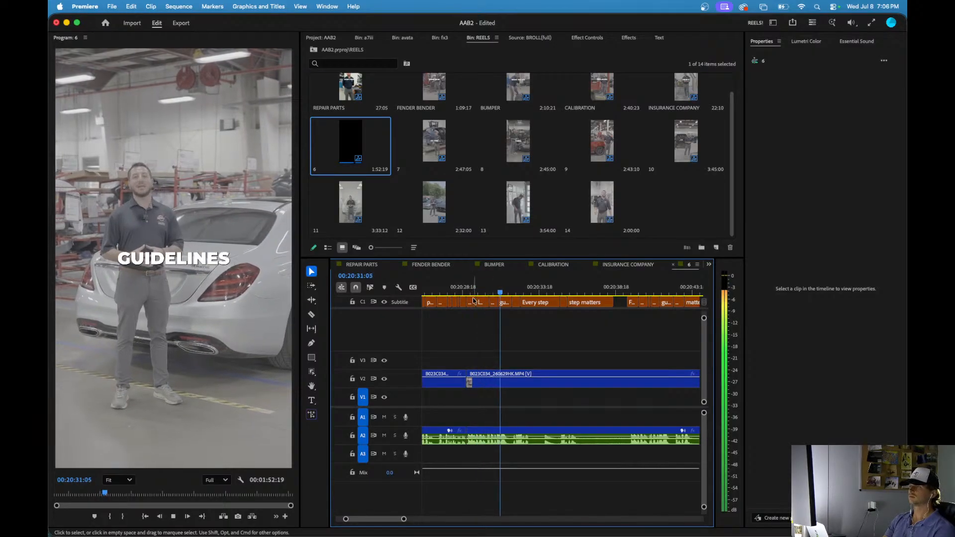
pyautogui.press('=')
pyautogui.press('space')
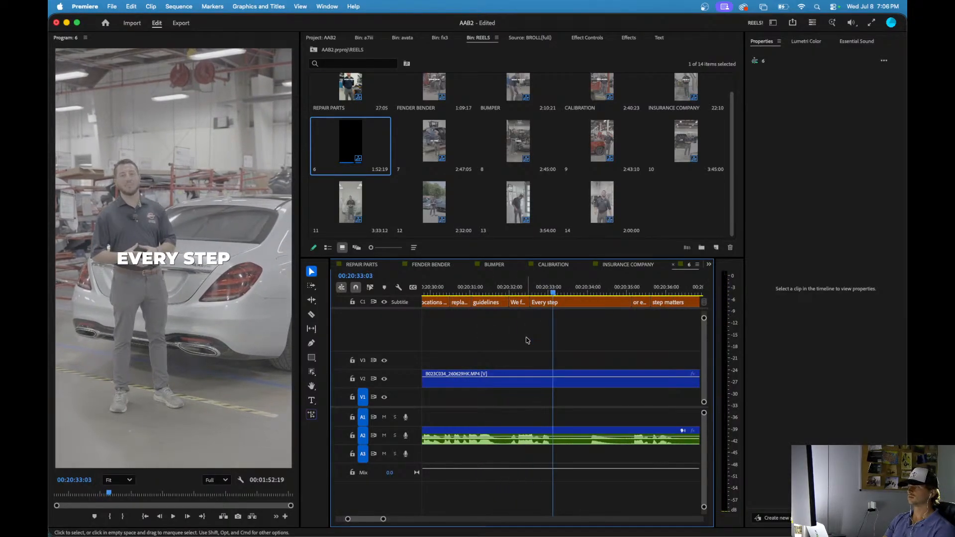
pyautogui.press('super+shift+k')
# - Ripple trim the stumbled "Every step" and "step matters" section up to the next "From weld" take, and play the join
pyautogui.press('space')
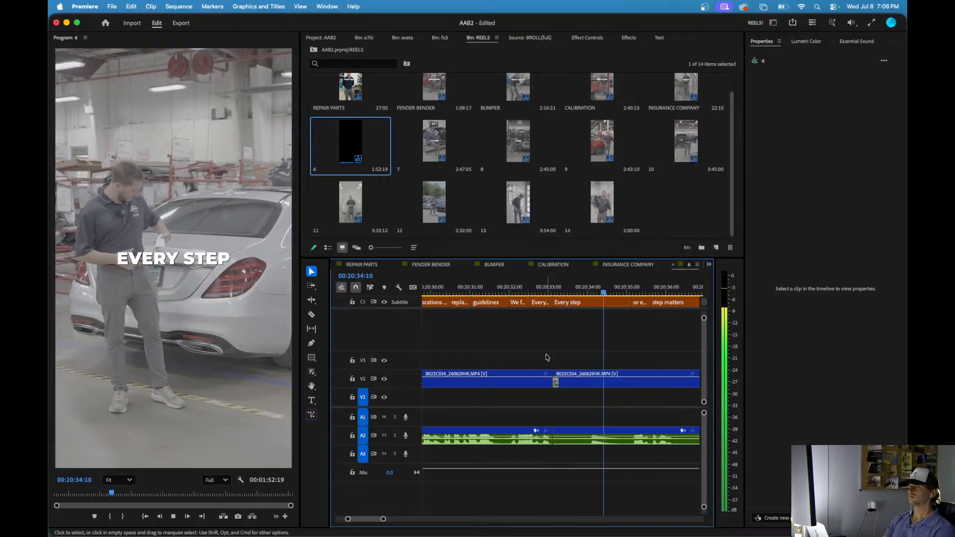
pyautogui.press('-')
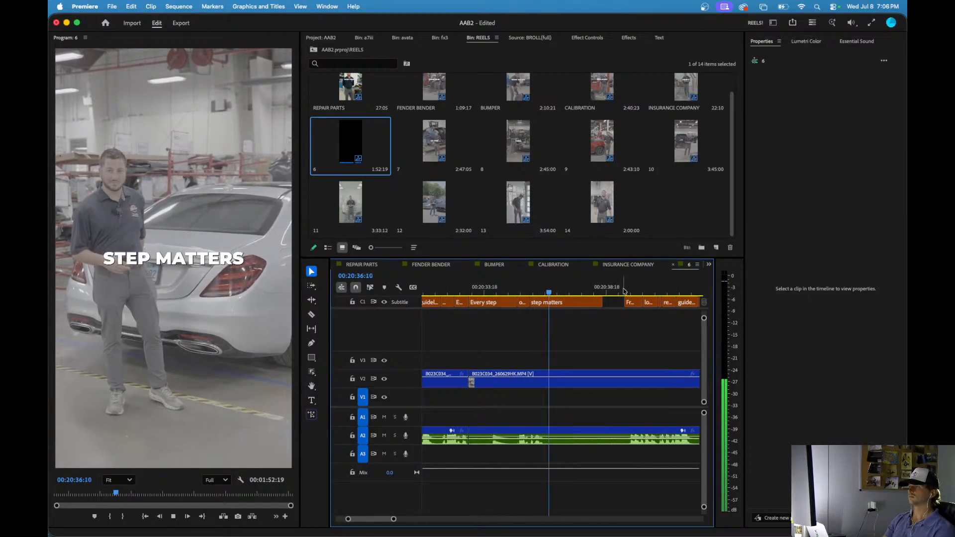
pyautogui.click(623, 291)
pyautogui.press('space')
pyautogui.press('q')
pyautogui.press('space')
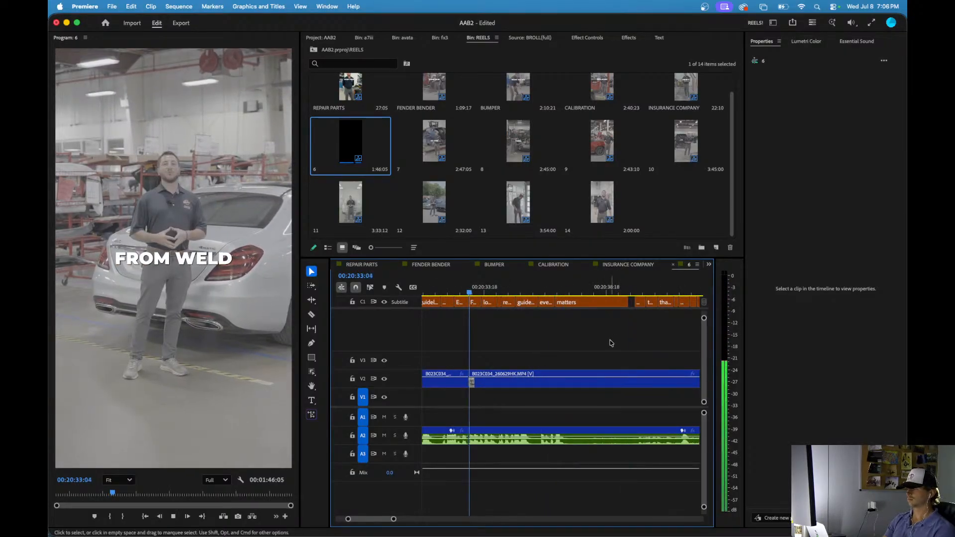
pyautogui.press('space')
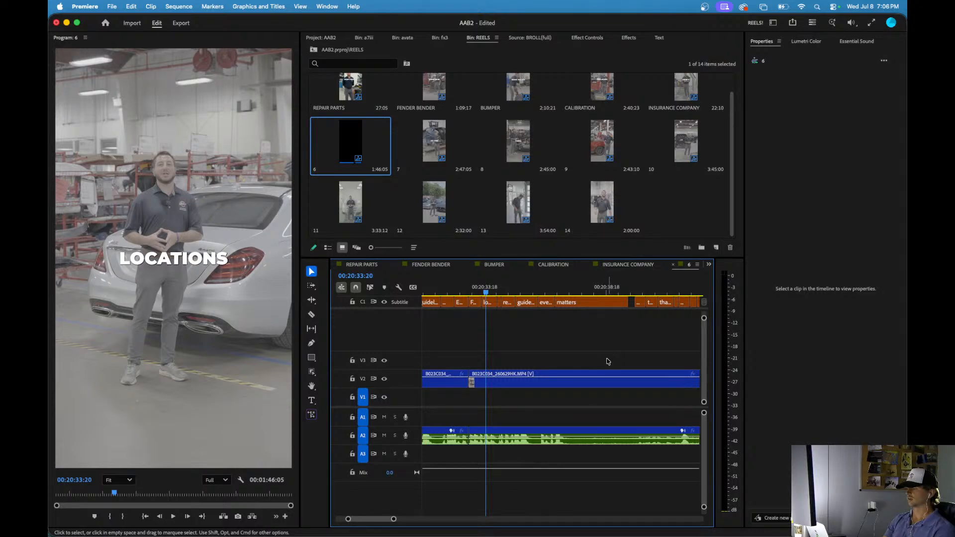
# - Compare the two consecutive "From weld" takes by playback and ripple delete the earlier one with its captions and audio
pyautogui.scroll(3, 539, 411)
pyautogui.scroll(-3, 538, 412)
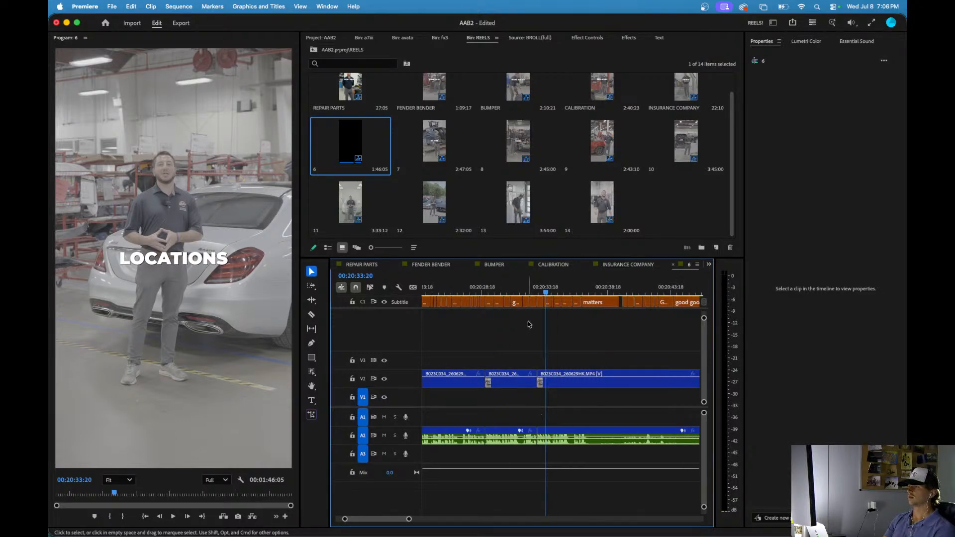
pyautogui.click(483, 291)
pyautogui.press('space')
pyautogui.press('space')
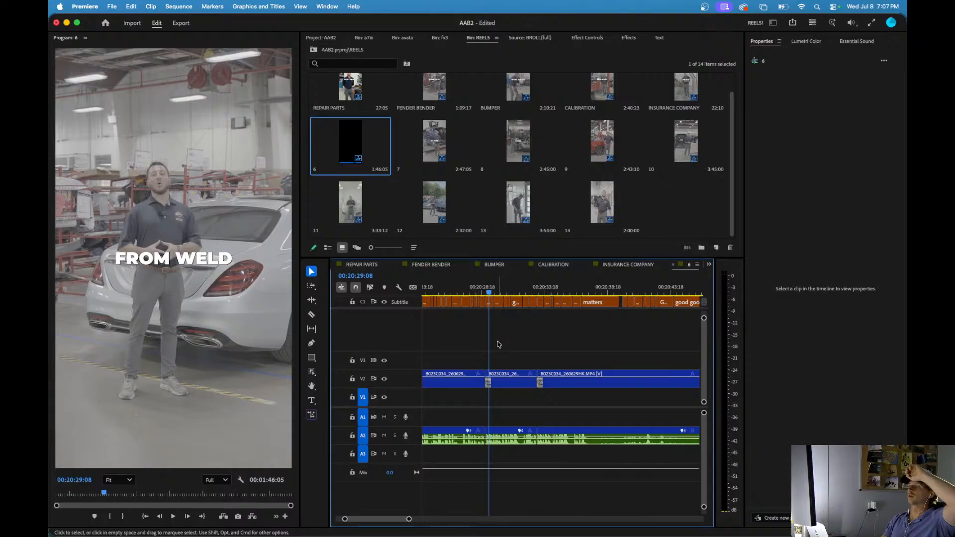
pyautogui.click(477, 288)
pyautogui.press('space')
pyautogui.scroll(5, 487, 362)
pyautogui.scroll(-4, 503, 371)
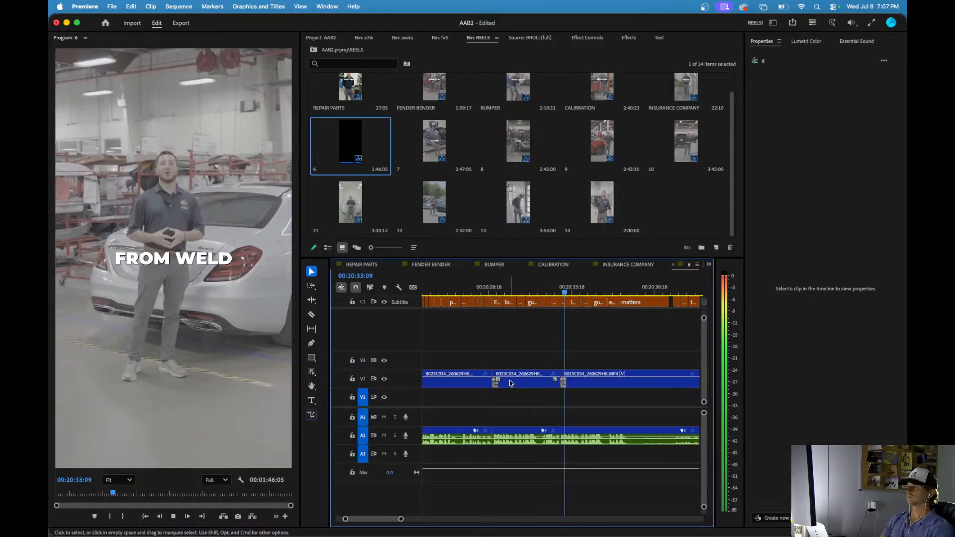
pyautogui.press('space')
pyautogui.moveTo(496, 449); pyautogui.dragTo(559, 293)
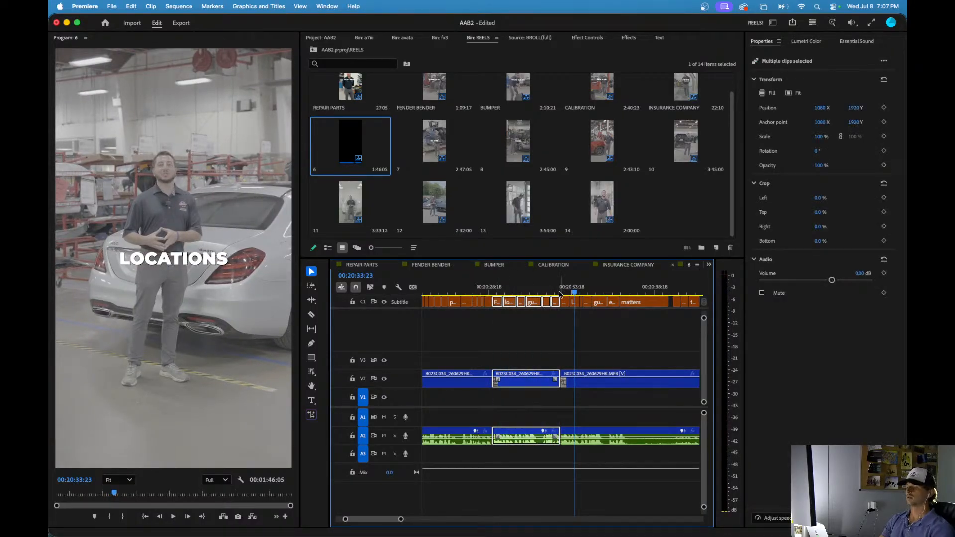
pyautogui.hotkey('shift', 'Delete')
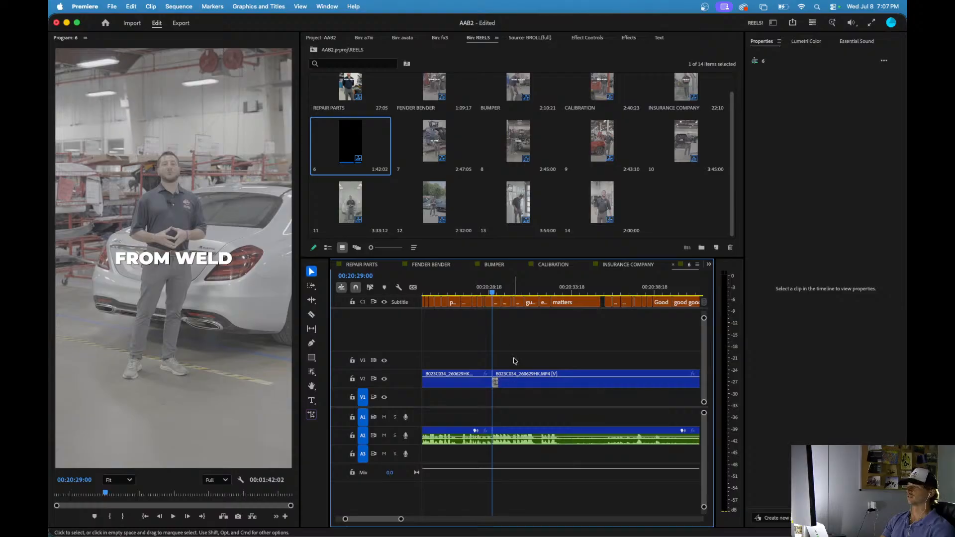
# - Play the remaining "From weld" take and split the B023C034 clip right after its closing "matters" at 00:20:33:00
pyautogui.press('space')
pyautogui.press('=')
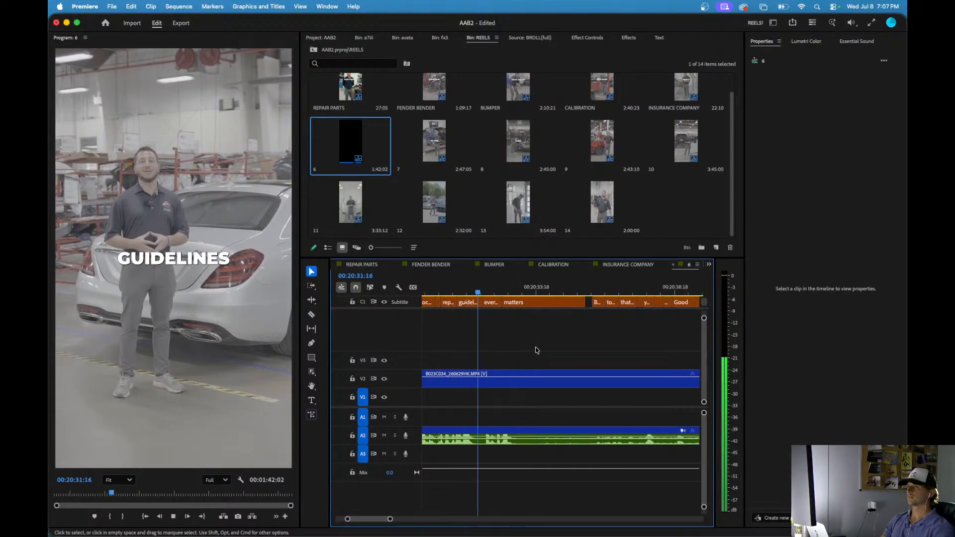
pyautogui.press('cmd+k')
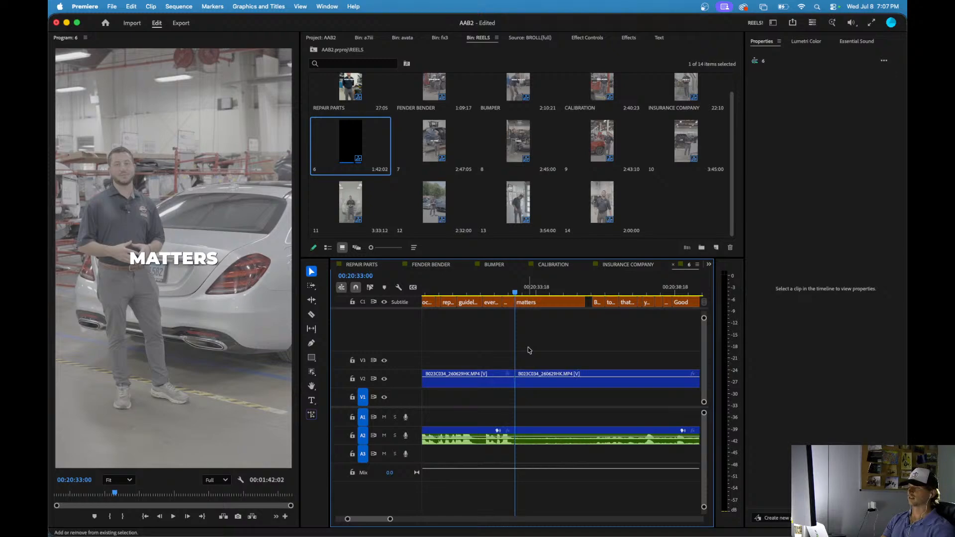
pyautogui.press('space')
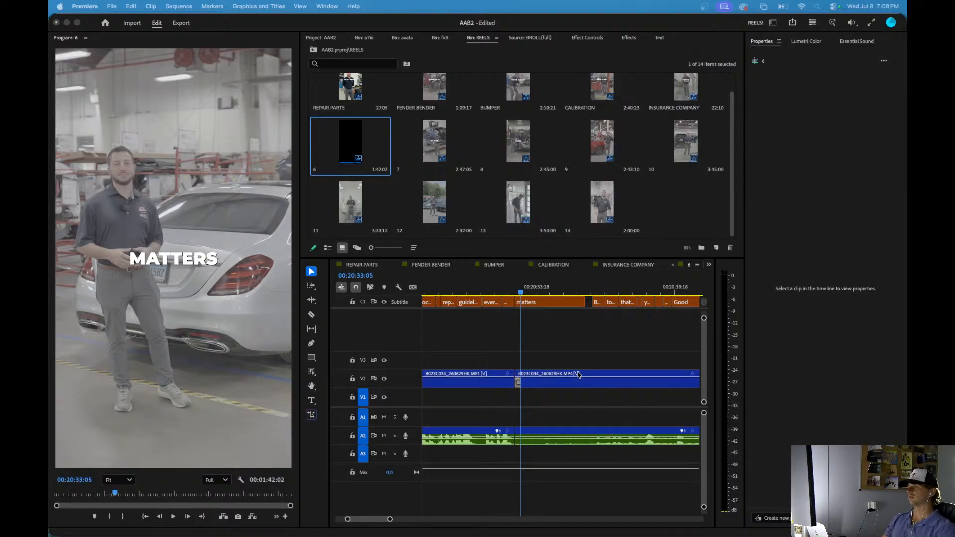
# - Play through the off-script talk after "matters" and ripple trim it from the B023C034 clip up to the "When it comes" line at 00:20:45:02
pyautogui.click(555, 360)
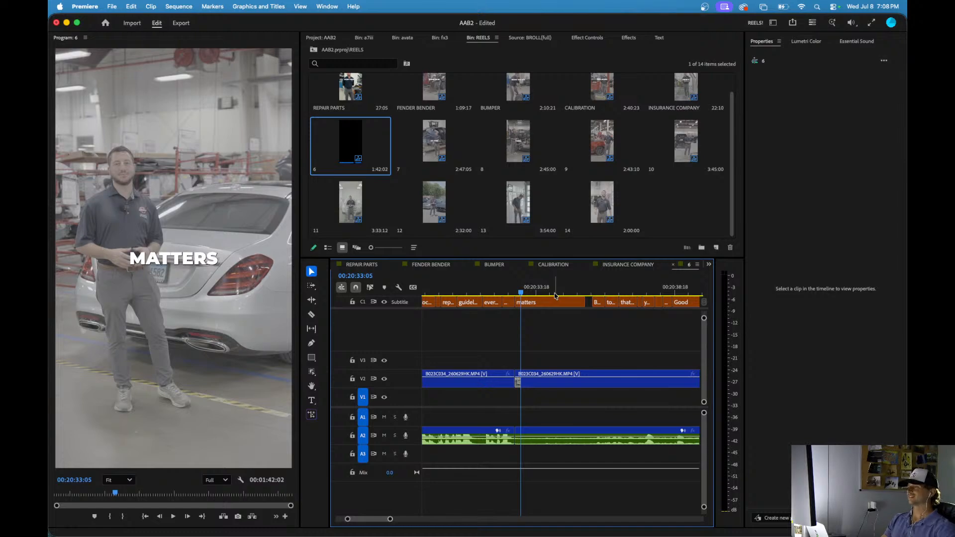
pyautogui.moveTo(555, 295); pyautogui.dragTo(608, 309)
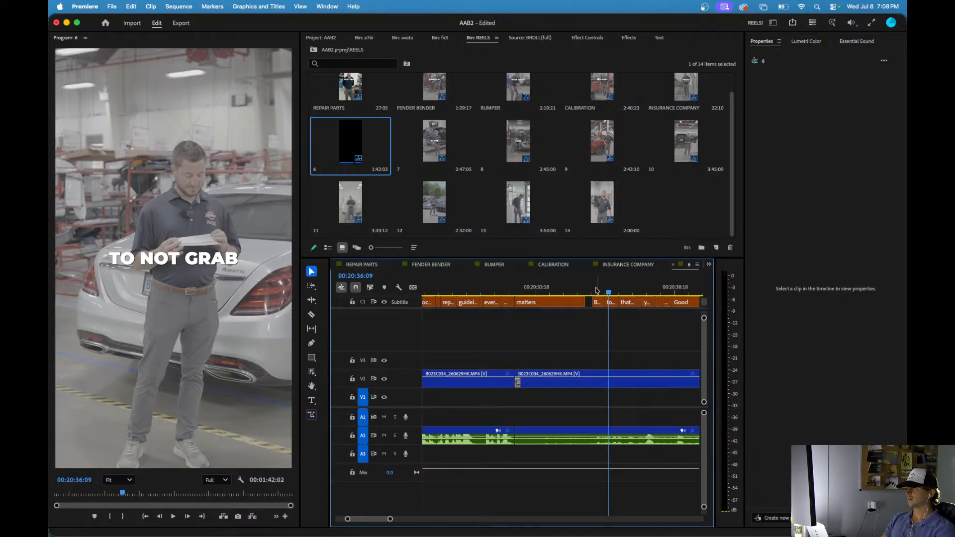
pyautogui.press('Up')
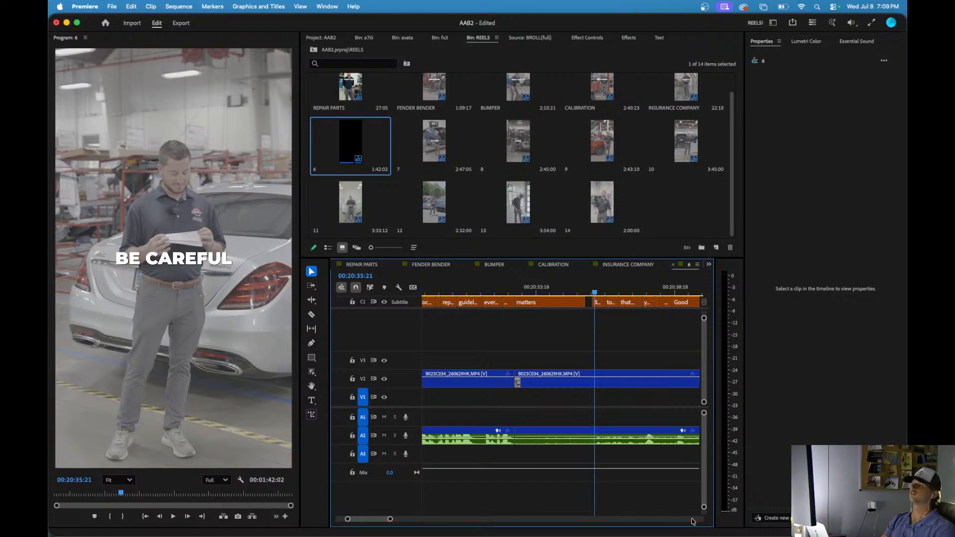
pyautogui.click(613, 293)
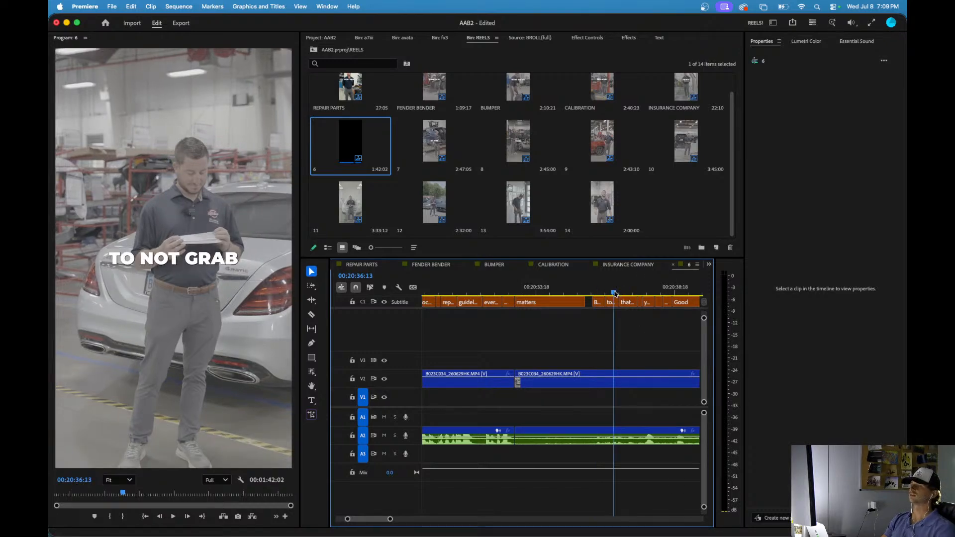
pyautogui.moveTo(614, 293); pyautogui.dragTo(585, 294)
pyautogui.press('space')
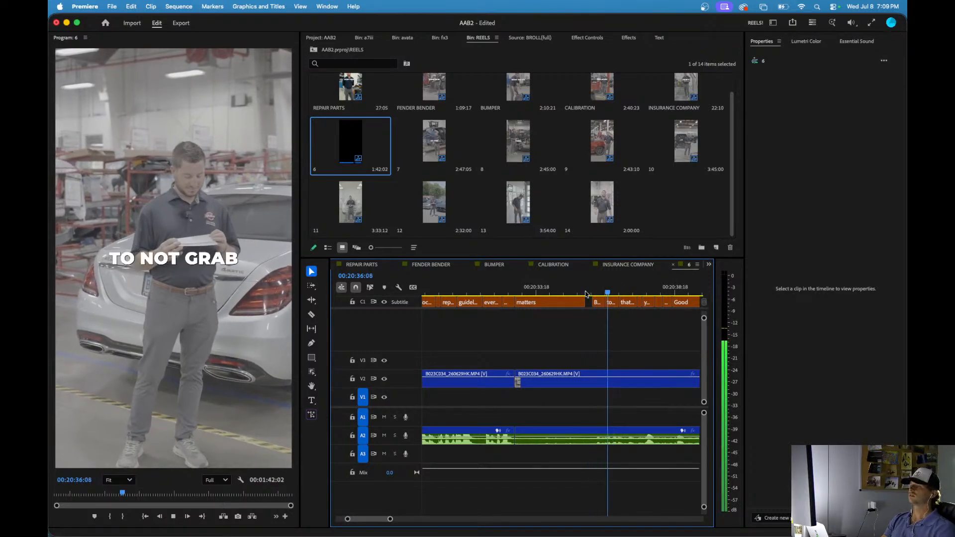
pyautogui.scroll(-3, 571, 336)
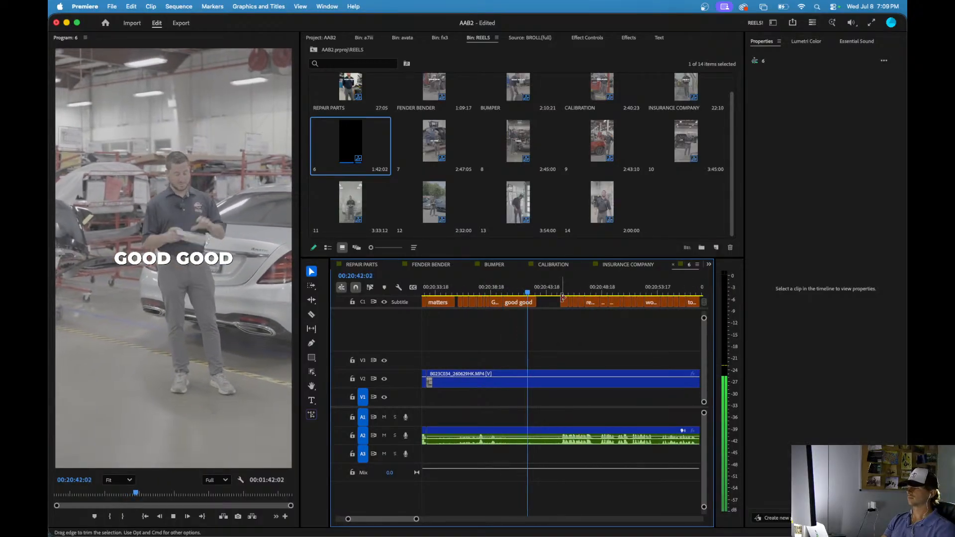
pyautogui.press('space')
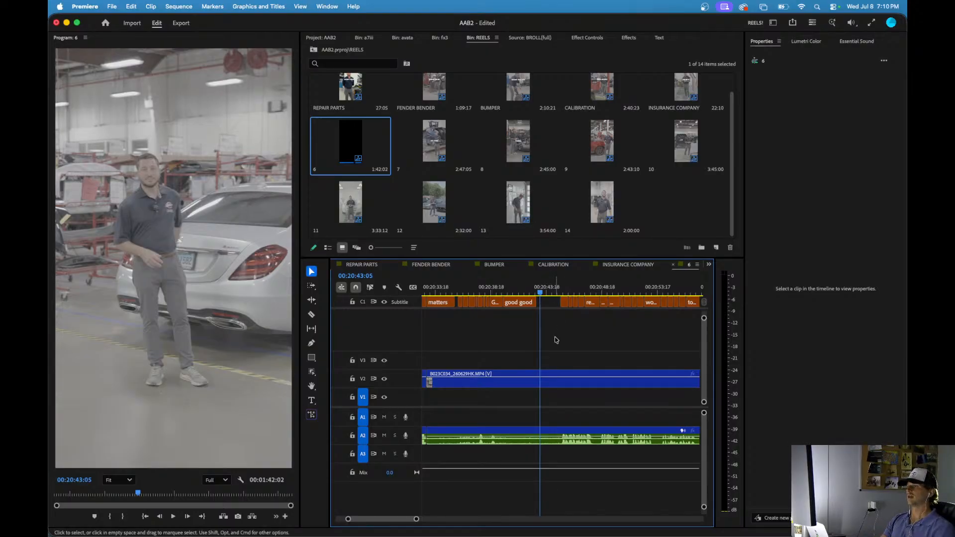
pyautogui.press('space')
pyautogui.press('=')
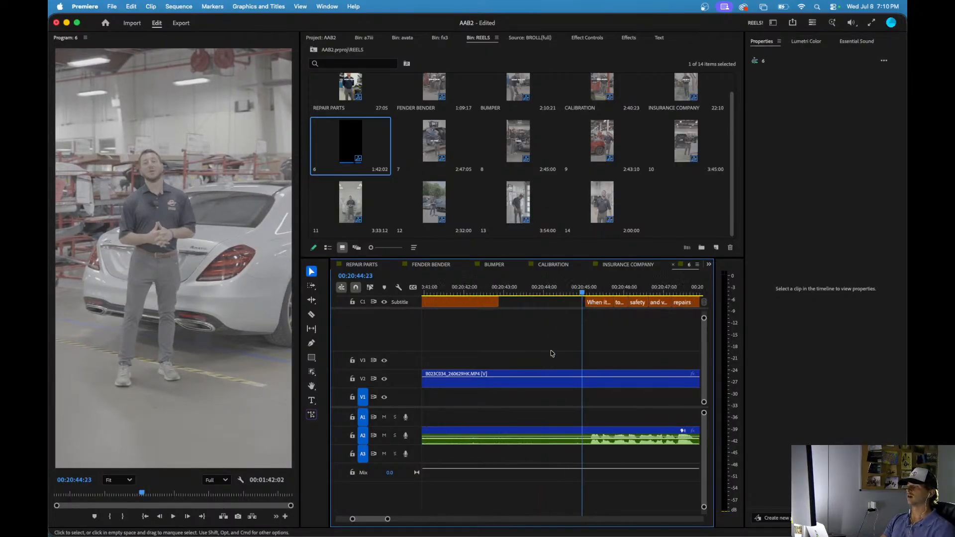
pyautogui.click(587, 293)
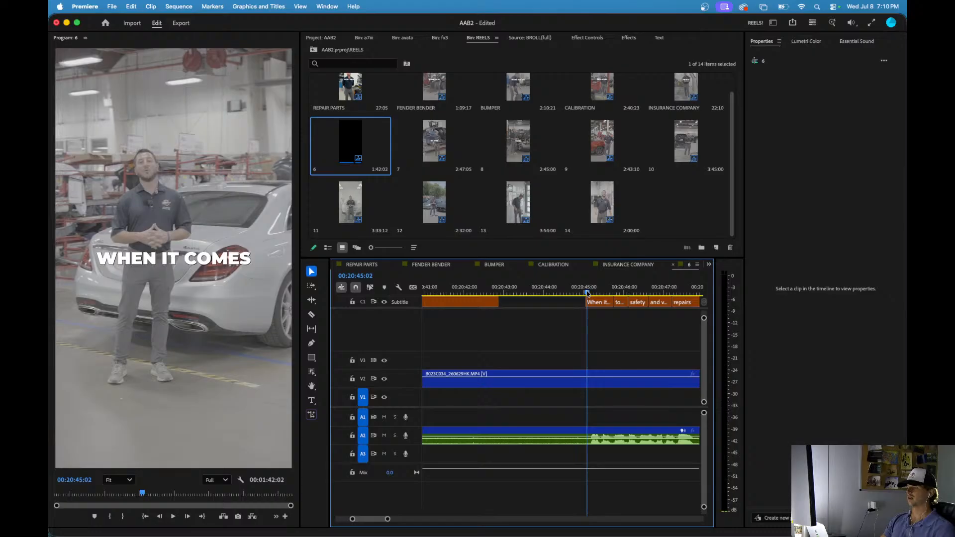
pyautogui.press('q')
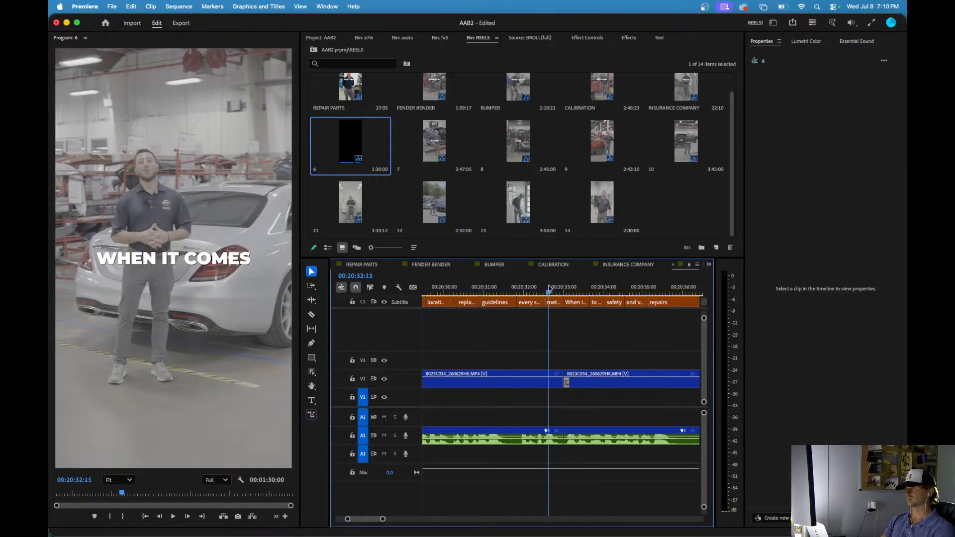
# - Play the join and review the "When it comes" take through its "worth it" and "shortcuts" lines
pyautogui.press('space')
pyautogui.press('-')
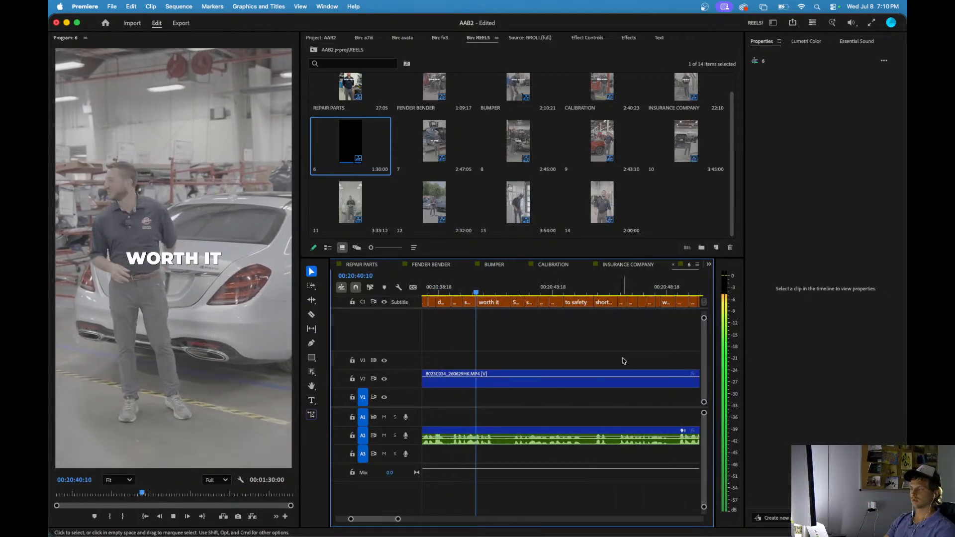
pyautogui.scroll(-5, 514, 347)
pyautogui.hscroll(-4, 512, 348)
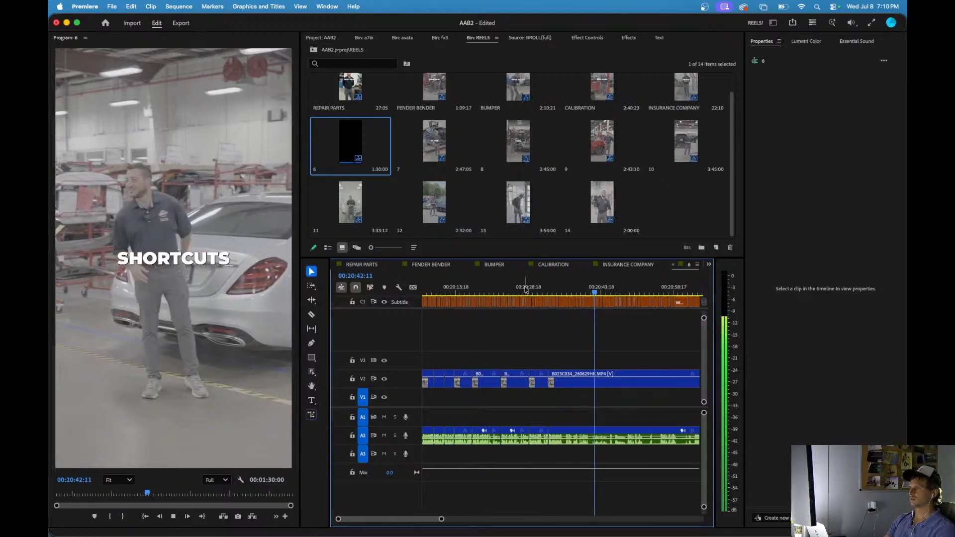
pyautogui.click(523, 289)
pyautogui.scroll(4, 517, 383)
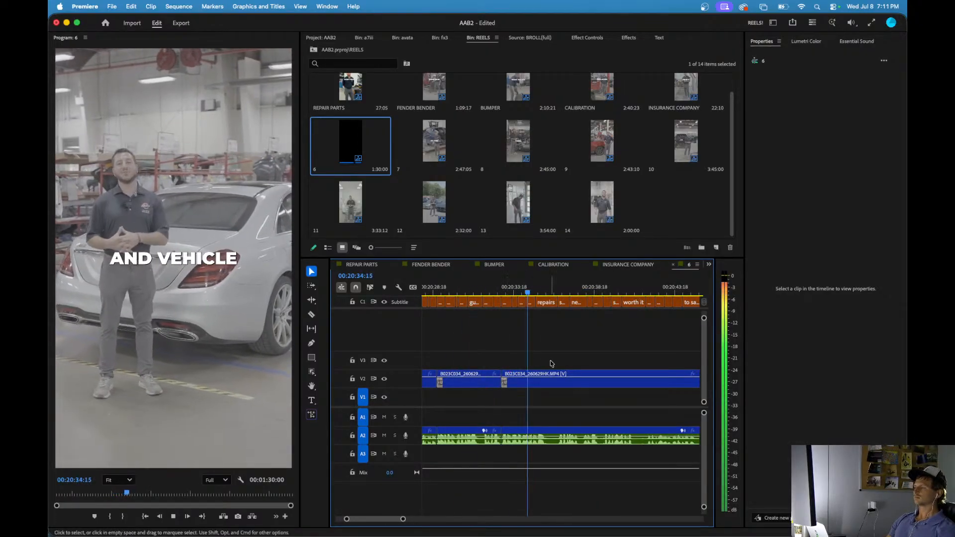
pyautogui.scroll(-3, 547, 357)
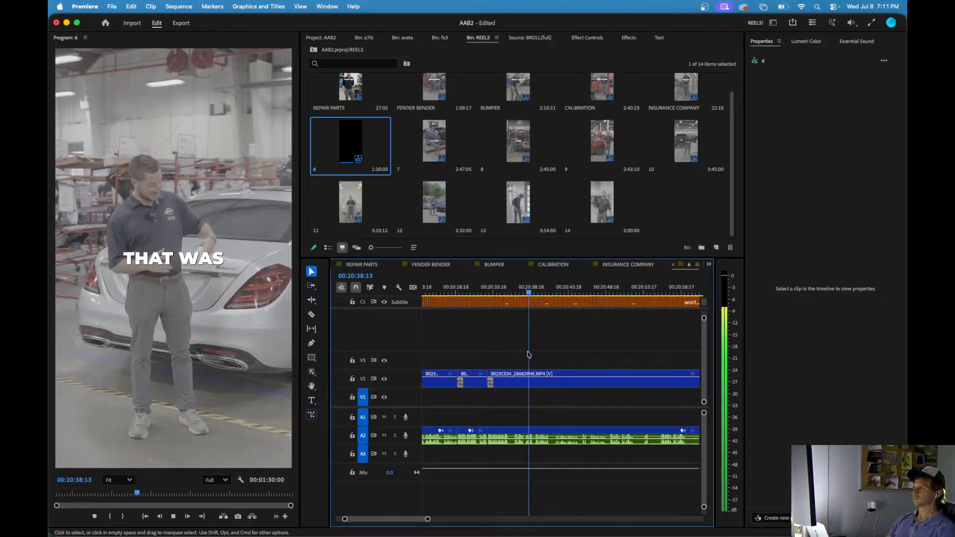
pyautogui.click(455, 289)
pyautogui.press('space')
pyautogui.scroll(3, 468, 321)
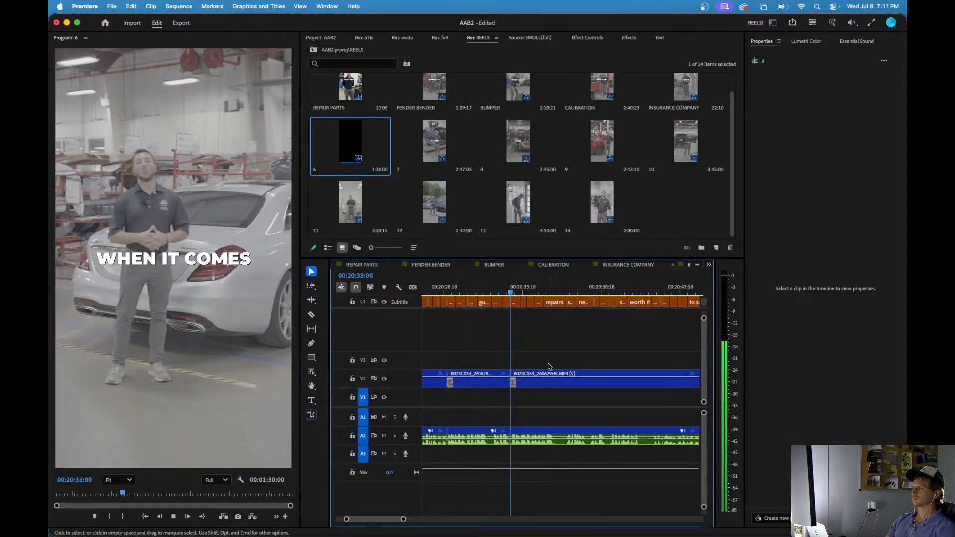
pyautogui.scroll(-3, 549, 366)
pyautogui.scroll(-3, 571, 347)
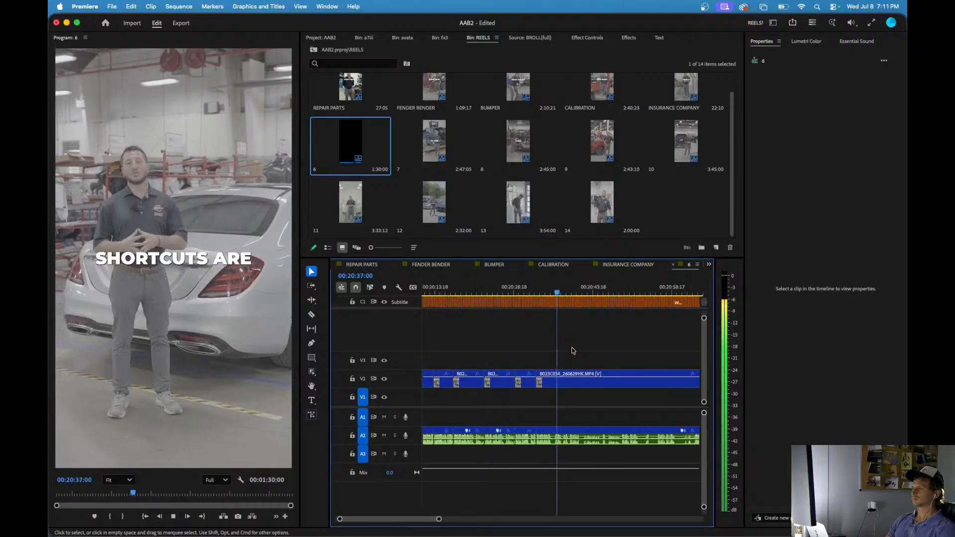
# - Locate the next "When" take at 00:20:56:01, ripple trim the earlier takes up to it, and play the result
pyautogui.click(583, 292)
pyautogui.press('space')
pyautogui.scroll(3, 588, 341)
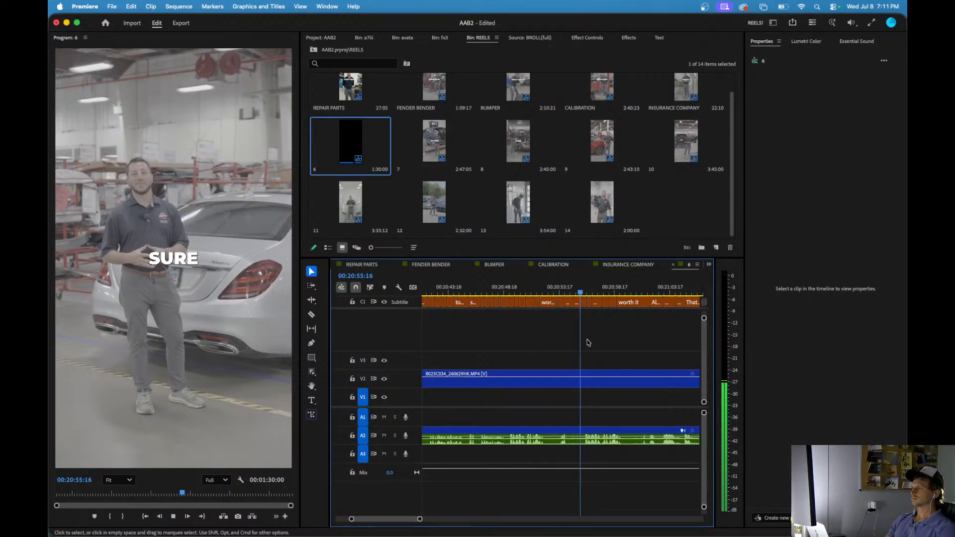
pyautogui.click(576, 290)
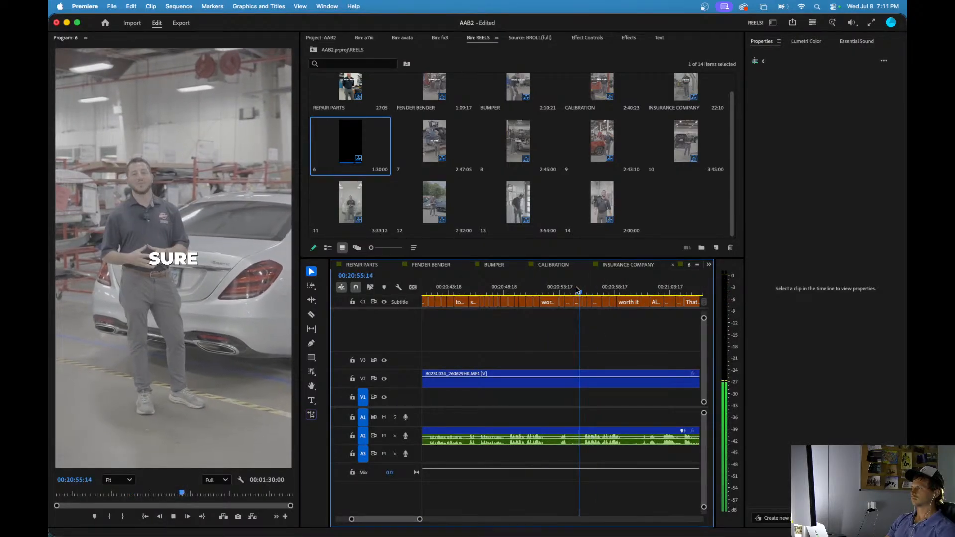
pyautogui.press('Left')
pyautogui.press('Left')
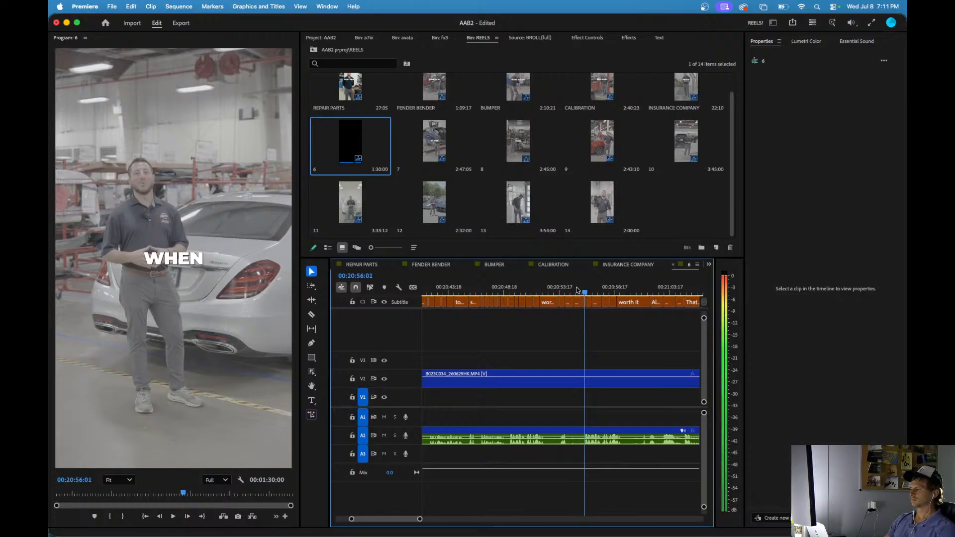
pyautogui.press('q')
pyautogui.press('space')
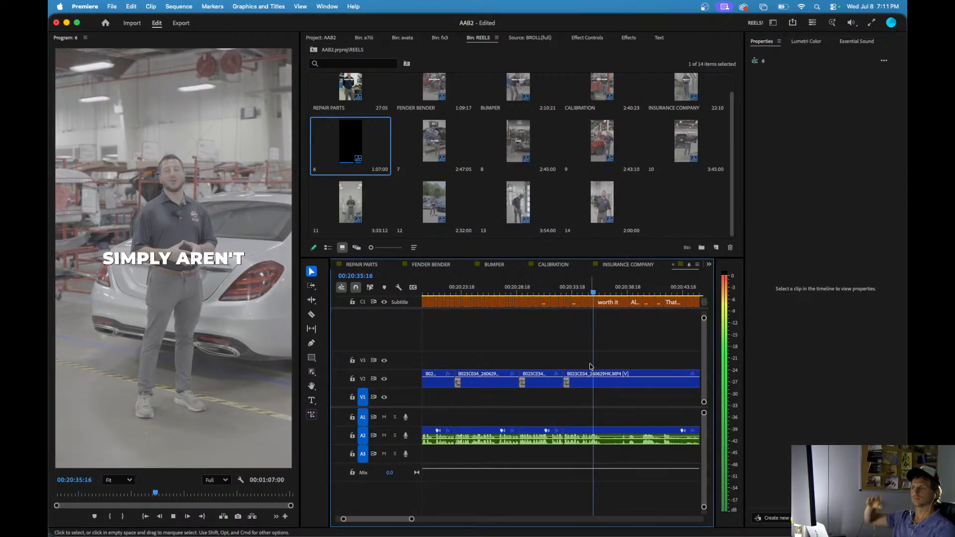
# - Split the B023C034 clip after the "simply aren't" line, at the "worth it" caption, and continue playback
pyautogui.press('space')
pyautogui.press('super+k')
pyautogui.press('space')
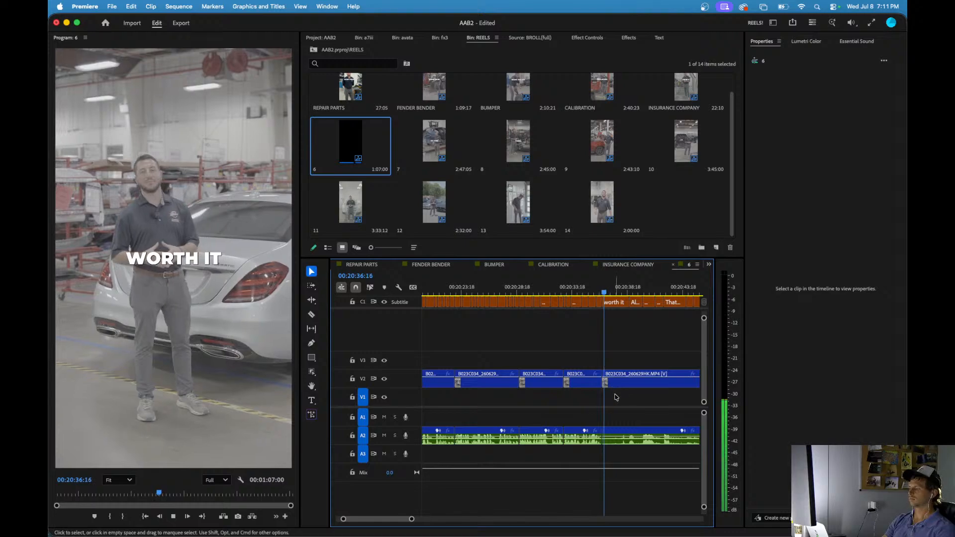
# - Review the leftover B023C034 footage after the split and ripple delete it with its captions and audio up to the B023C035 clip
pyautogui.scroll(-3, 616, 396)
pyautogui.hscroll(3, 630, 386)
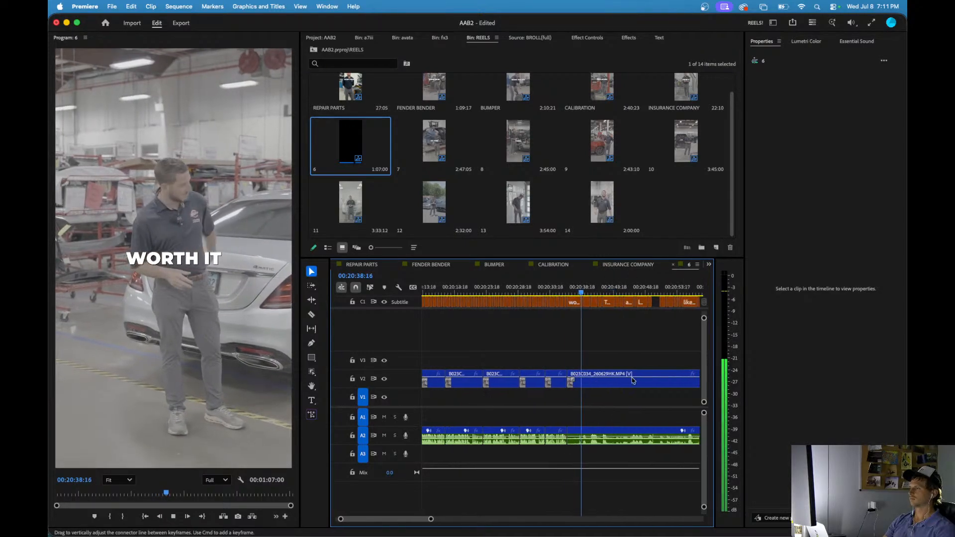
pyautogui.scroll(-5, 618, 348)
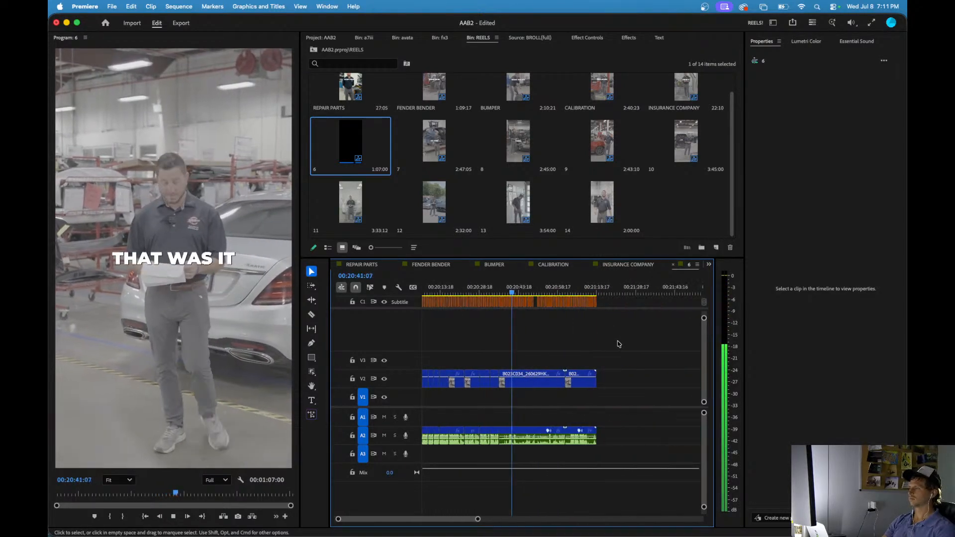
pyautogui.scroll(5, 507, 360)
pyautogui.scroll(-4, 497, 363)
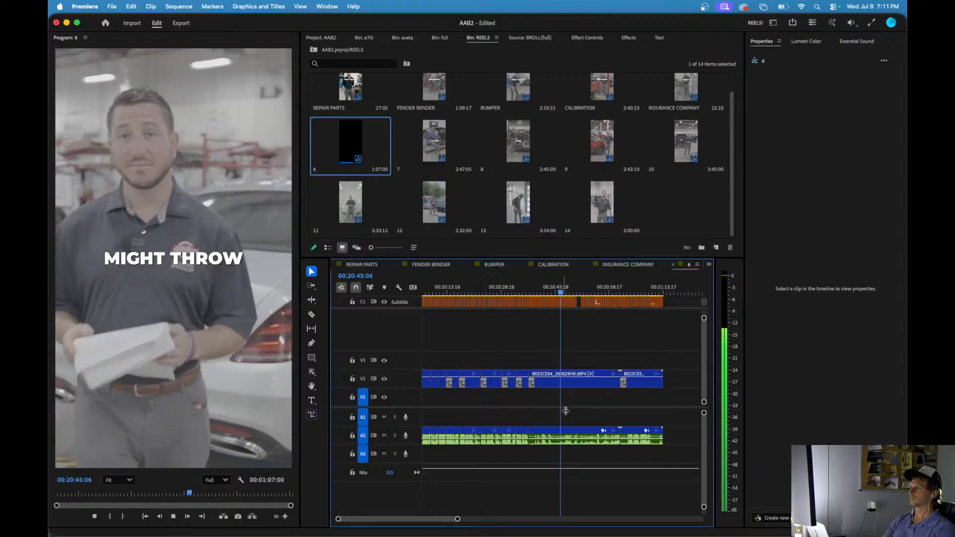
pyautogui.moveTo(529, 447); pyautogui.dragTo(621, 297)
pyautogui.hotkey('alt', 'BackSpace')
# - Ripple trim the "Three two" countdown from the start of the B023C035 clip and shorten its tail to the "Right" caption
pyautogui.scroll(5, 525, 381)
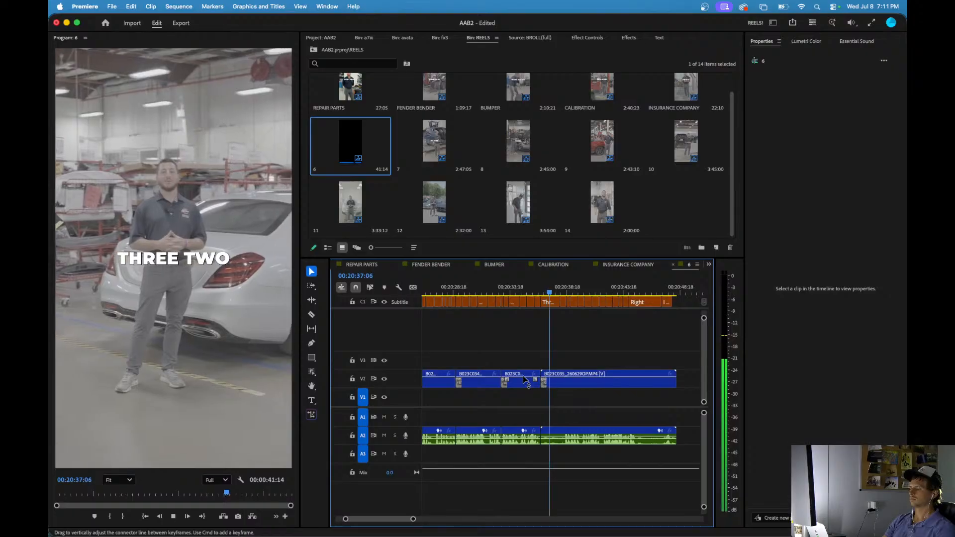
pyautogui.press('q')
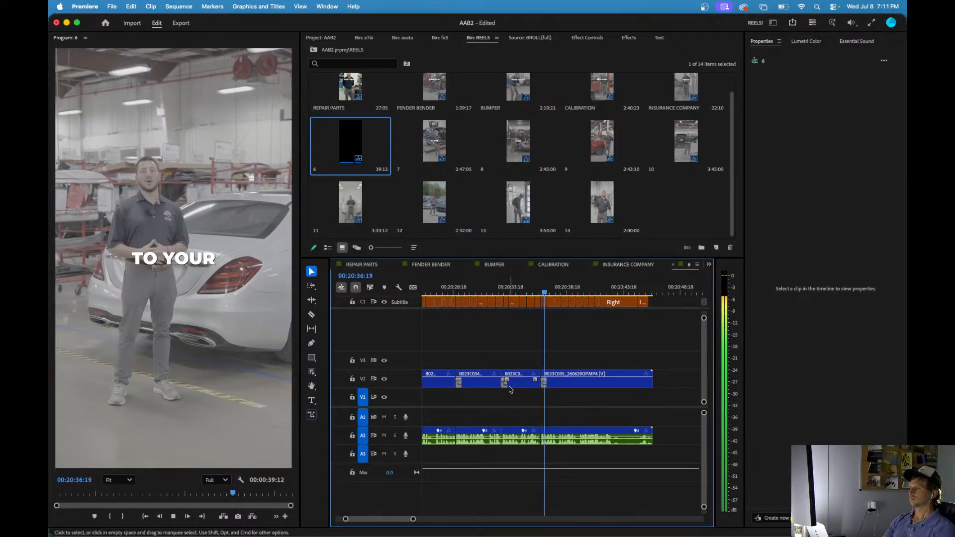
pyautogui.scroll(4, 510, 388)
pyautogui.scroll(-2, 602, 351)
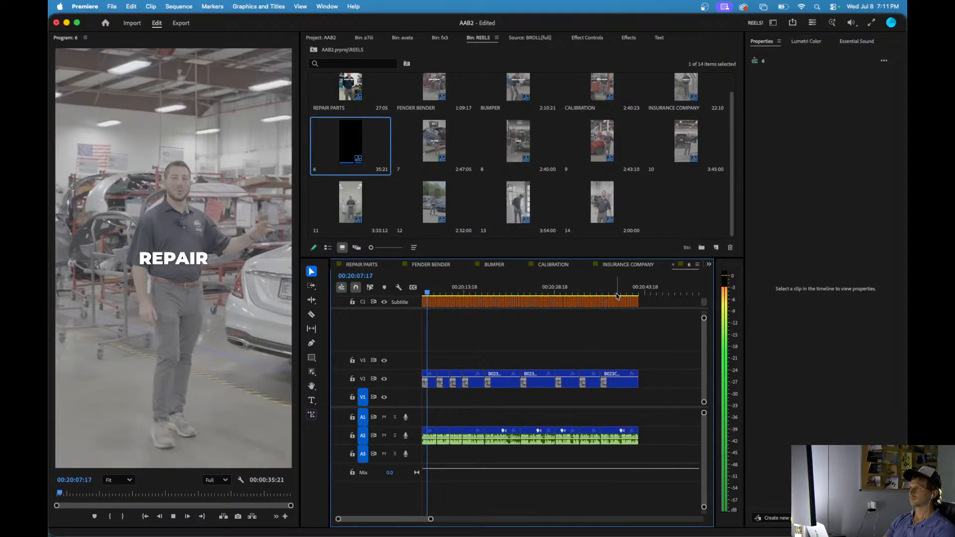
# - Compare the last B023C034 take with the B023C035 take, ripple delete the B023C034 one, and play the join to the end
pyautogui.click(590, 288)
pyautogui.click(561, 289)
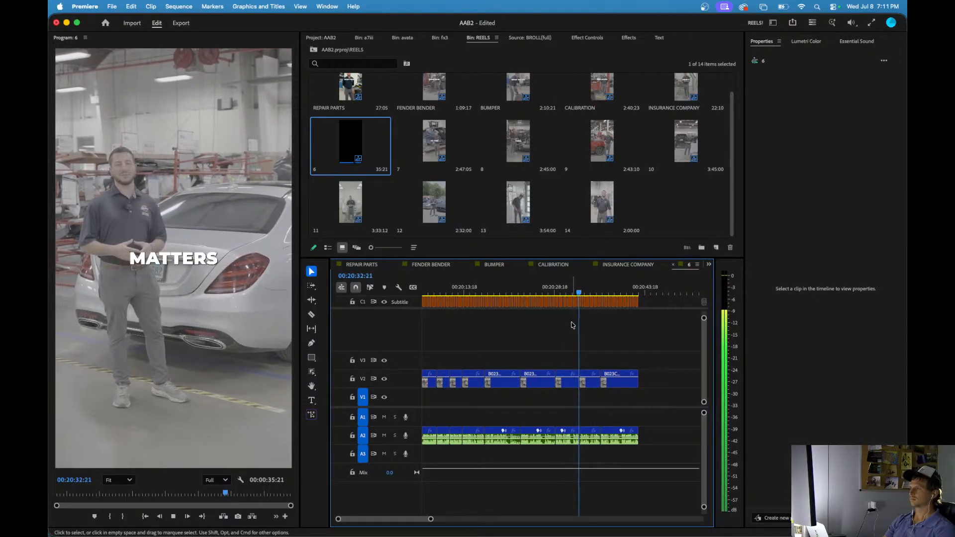
pyautogui.press('=')
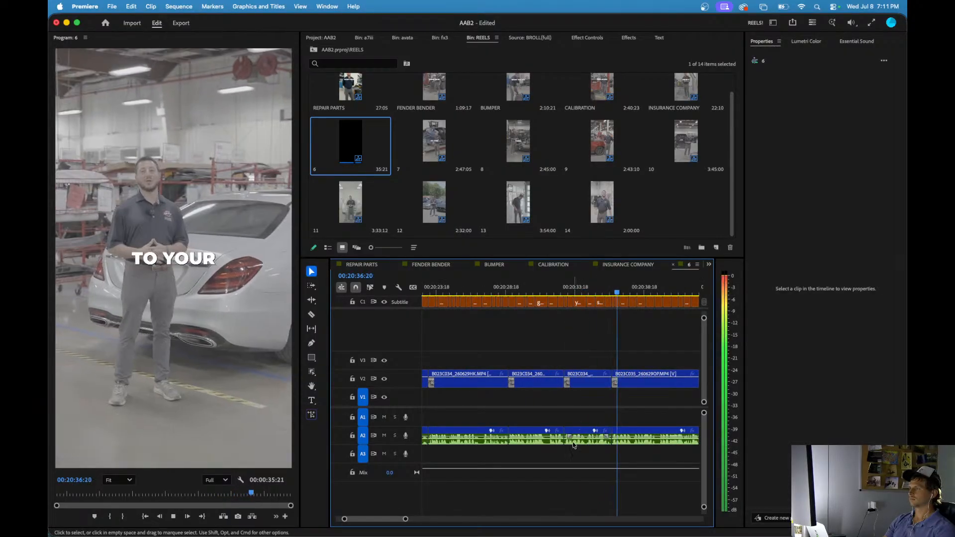
pyautogui.moveTo(565, 453); pyautogui.dragTo(612, 292)
pyautogui.hotkey('shift', 'Delete')
pyautogui.press('space')
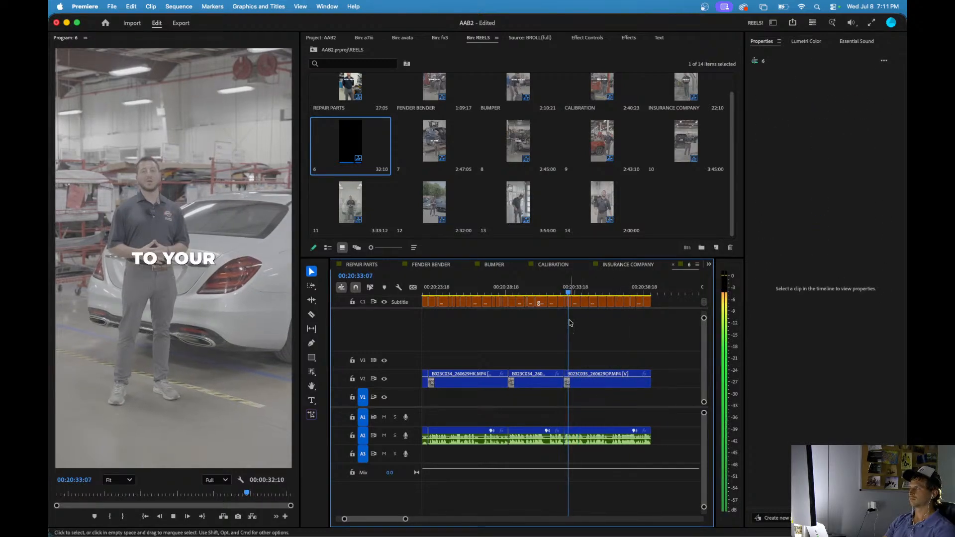
pyautogui.press('=')
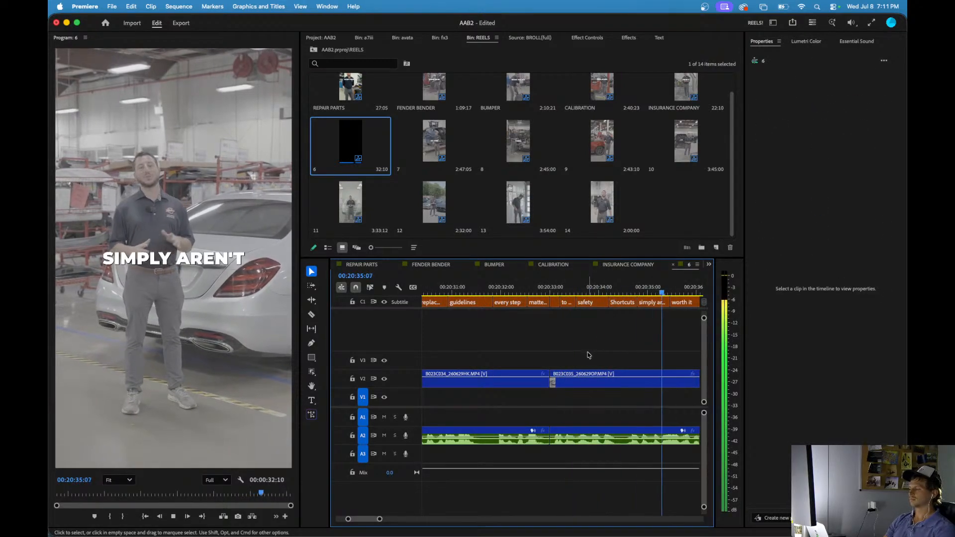
pyautogui.press('-')
pyautogui.press('-')
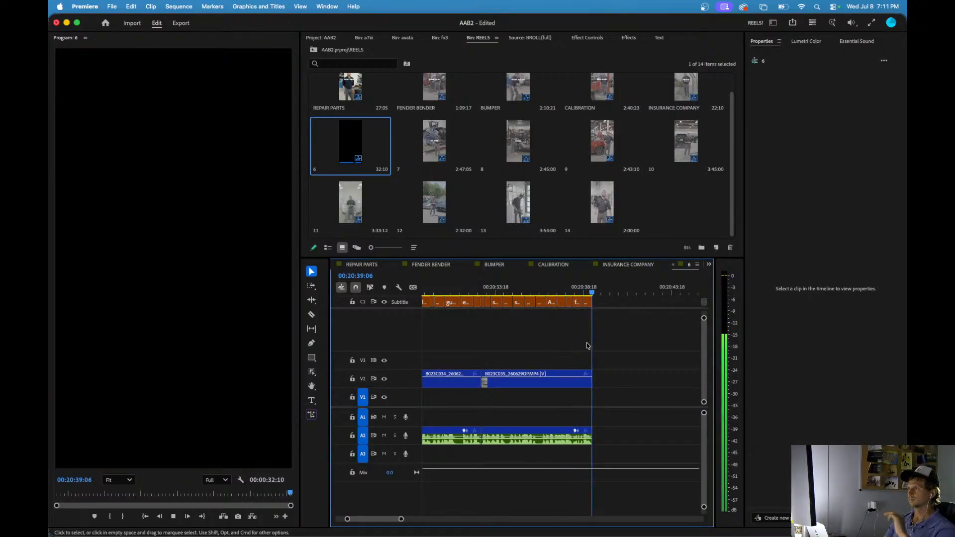
# - Replay the closing "Airport Road Auto Body and we'll fix your car" line of the B023C035 clip to check its ending
pyautogui.press('Home')
pyautogui.press('\\')
pyautogui.press('space')
pyautogui.press('-')
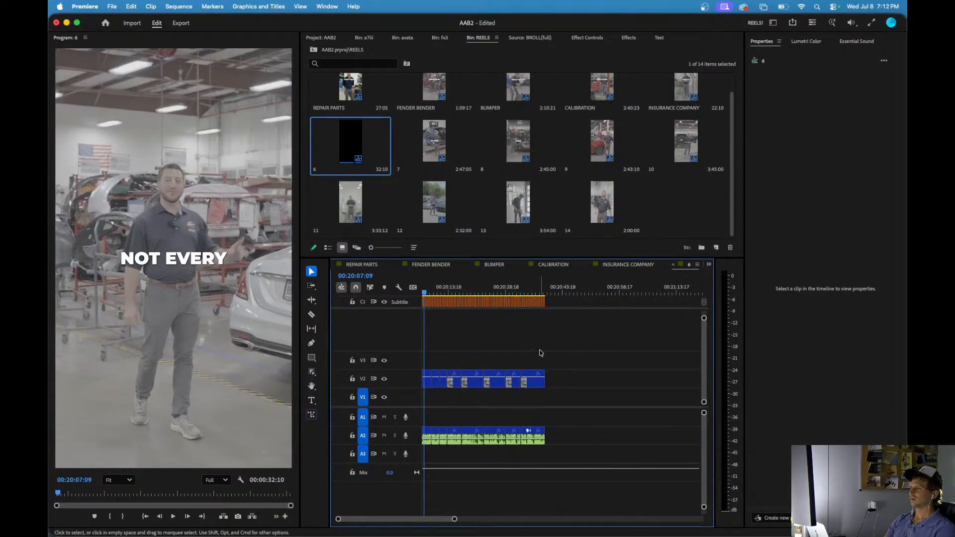
pyautogui.press('=')
pyautogui.press('=')
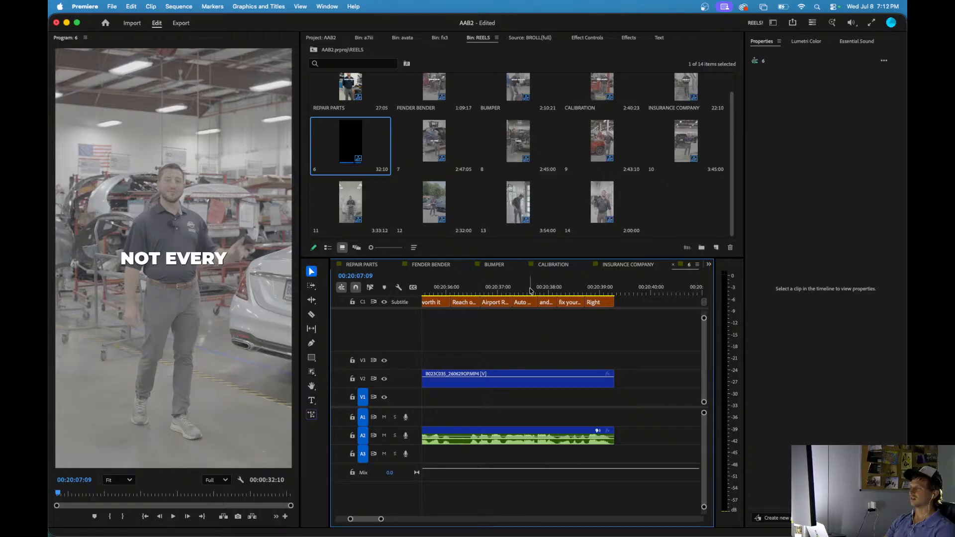
pyautogui.moveTo(524, 291); pyautogui.dragTo(473, 293)
pyautogui.press('space')
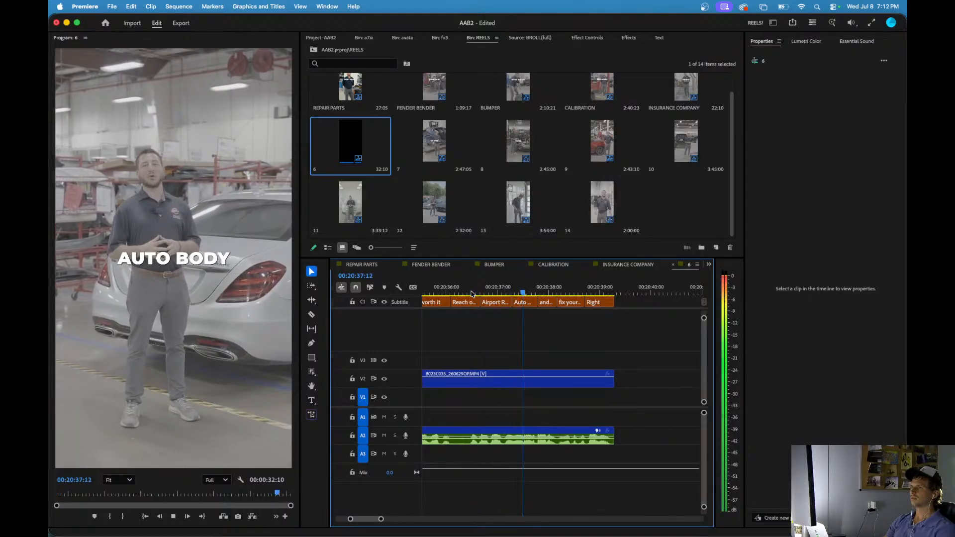
pyautogui.press('space')
pyautogui.press('=')
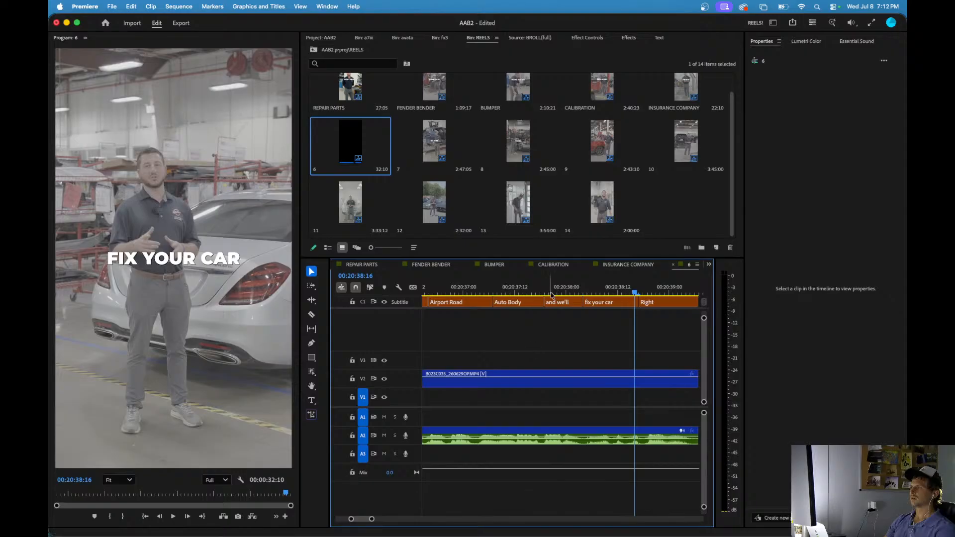
pyautogui.moveTo(537, 291); pyautogui.dragTo(518, 297)
pyautogui.press('space')
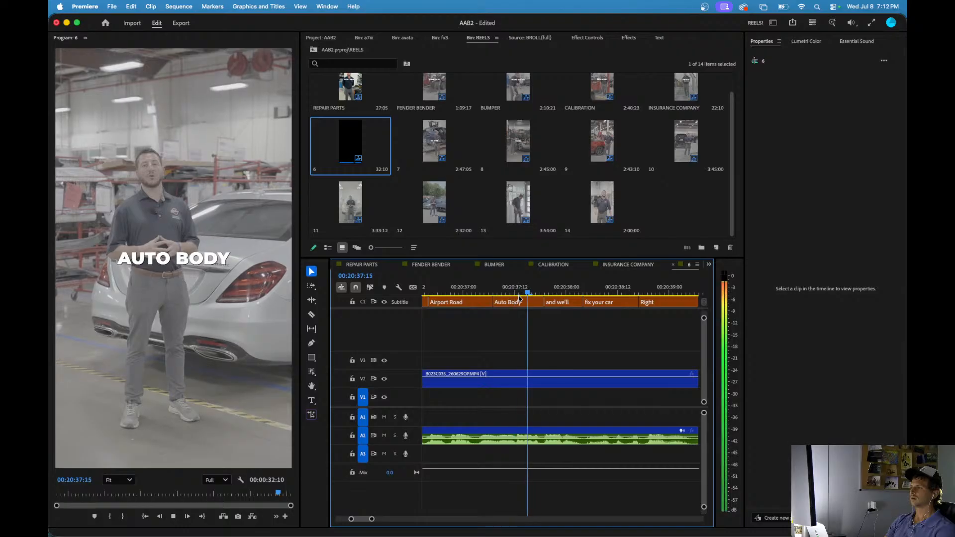
pyautogui.press('space')
pyautogui.scroll(-5, 518, 348)
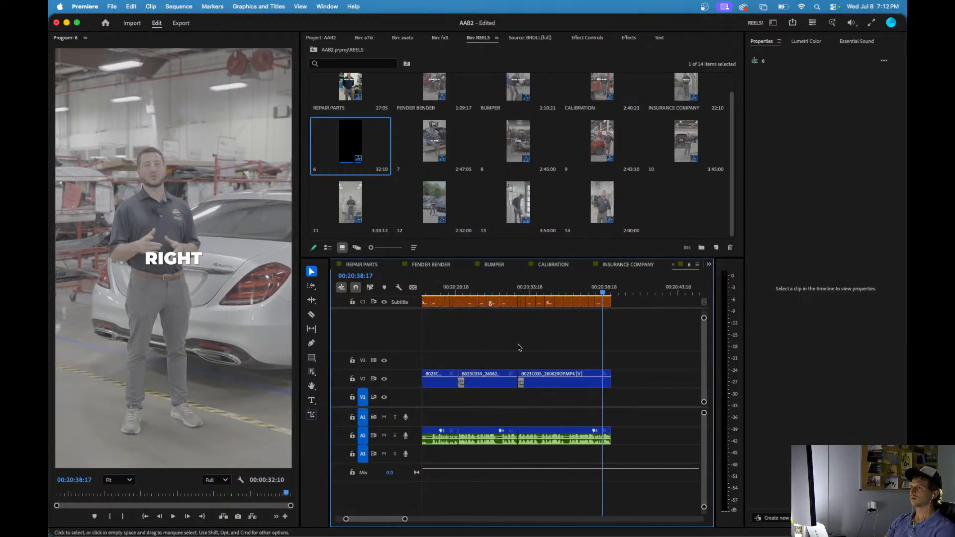
# - Play sequence 6 from the start, ripple delete its first two clips with their captions and audio, and play the new opening
pyautogui.hscroll(-8, 517, 345)
pyautogui.press('Home')
pyautogui.press('space')
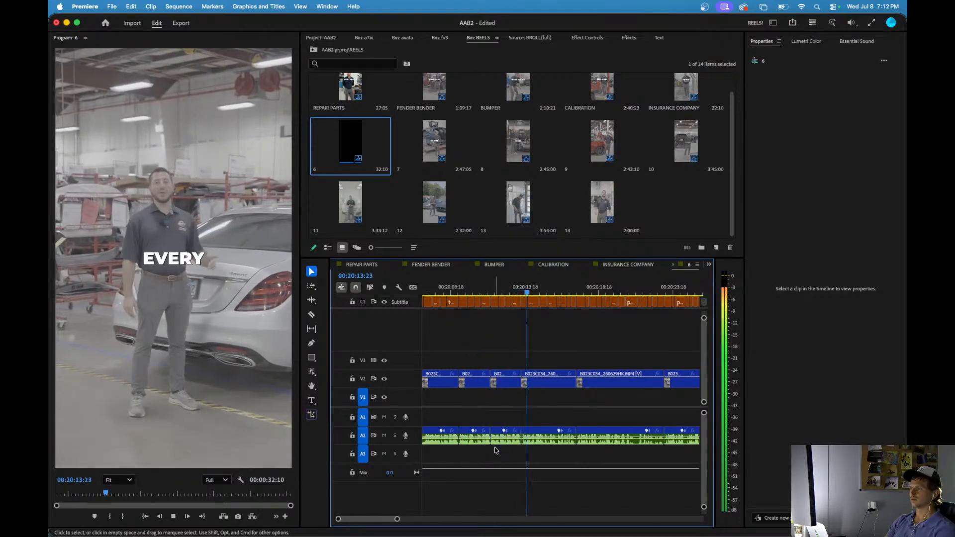
pyautogui.press('space')
pyautogui.moveTo(472, 308); pyautogui.dragTo(401, 278)
pyautogui.hotkey('shift', 'Delete')
pyautogui.press('Home')
pyautogui.press('space')
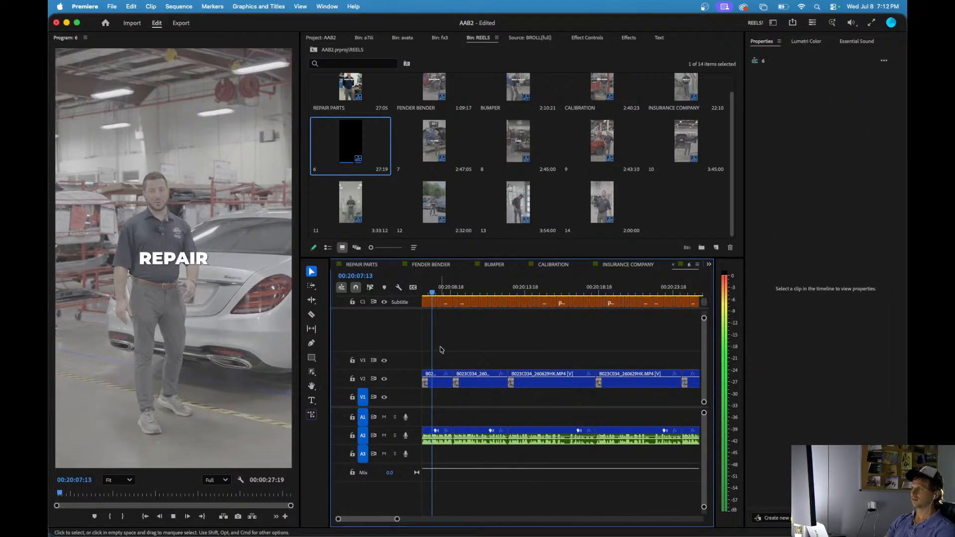
# - Select all the audio clips on A2 and add the default audio transitions at their edit points
pyautogui.scroll(-5, 460, 352)
pyautogui.scroll(4, 436, 333)
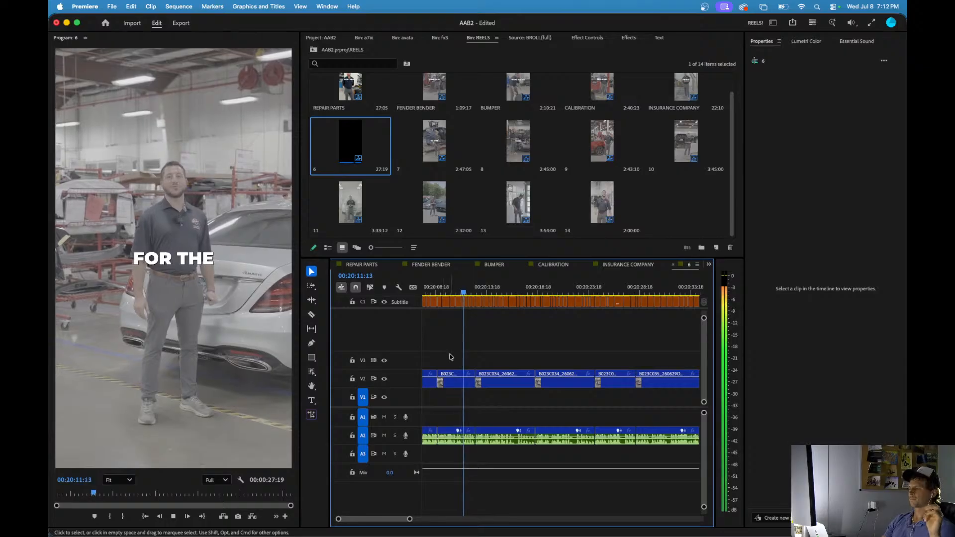
pyautogui.press('-')
pyautogui.moveTo(603, 423); pyautogui.dragTo(332, 487)
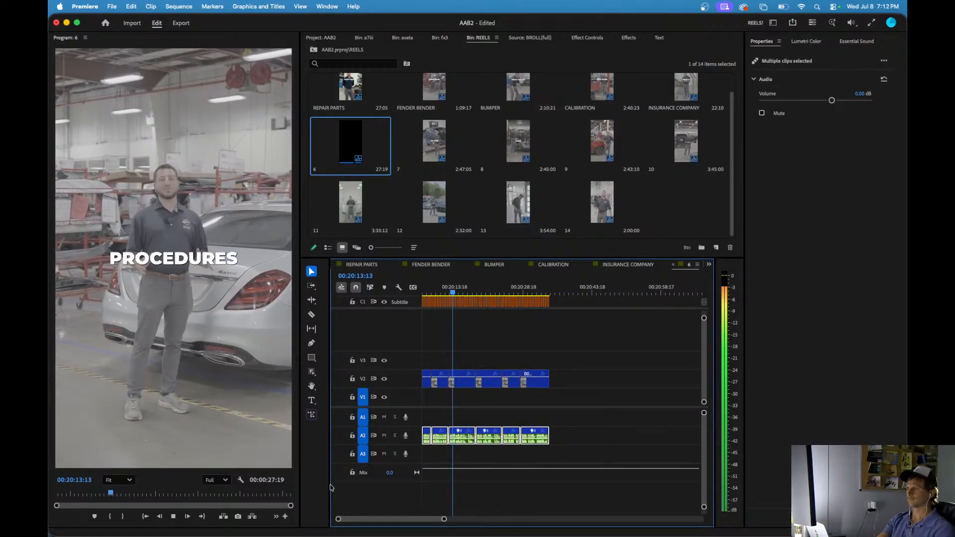
pyautogui.click(452, 340)
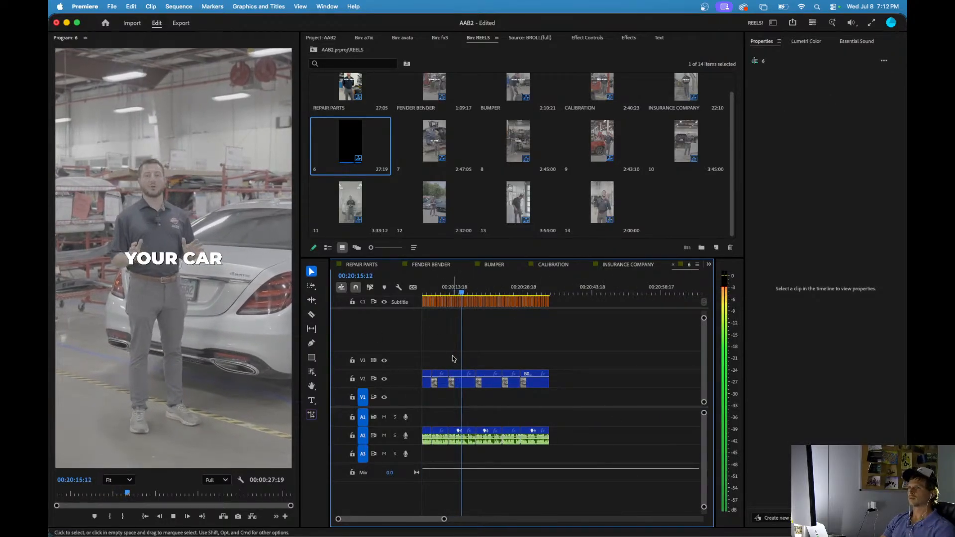
# - Play the rest of sequence 6 through to its closing line and save the project
pyautogui.press('=')
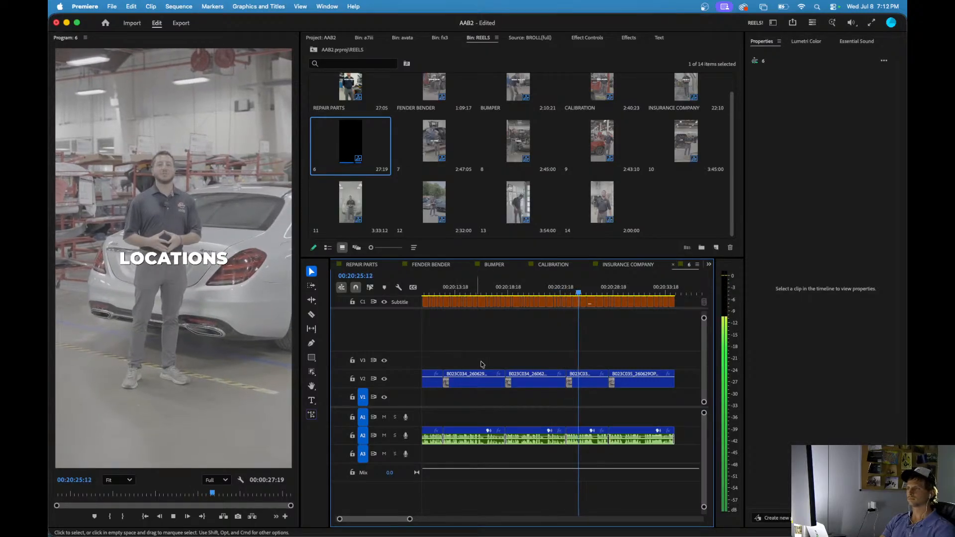
pyautogui.hscroll(3, 547, 354)
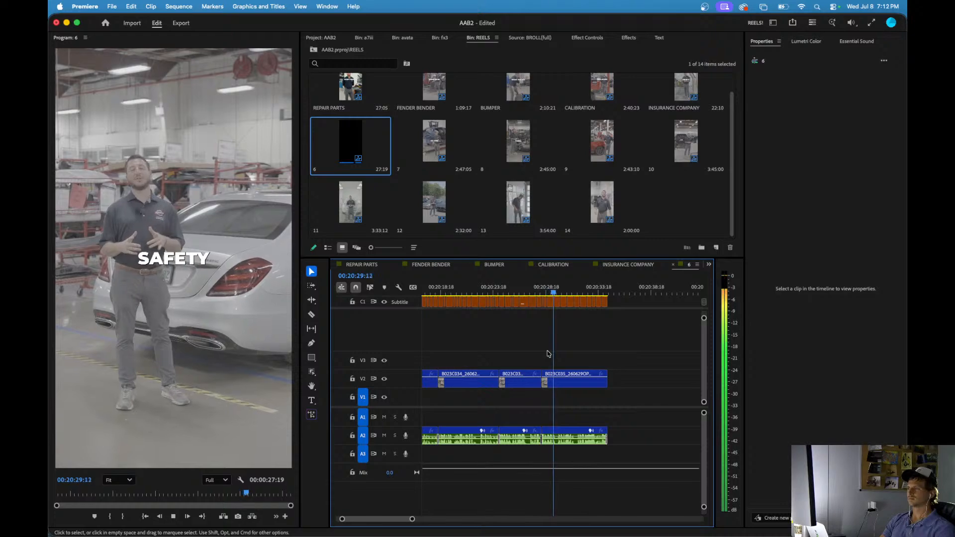
pyautogui.scroll(3, 595, 362)
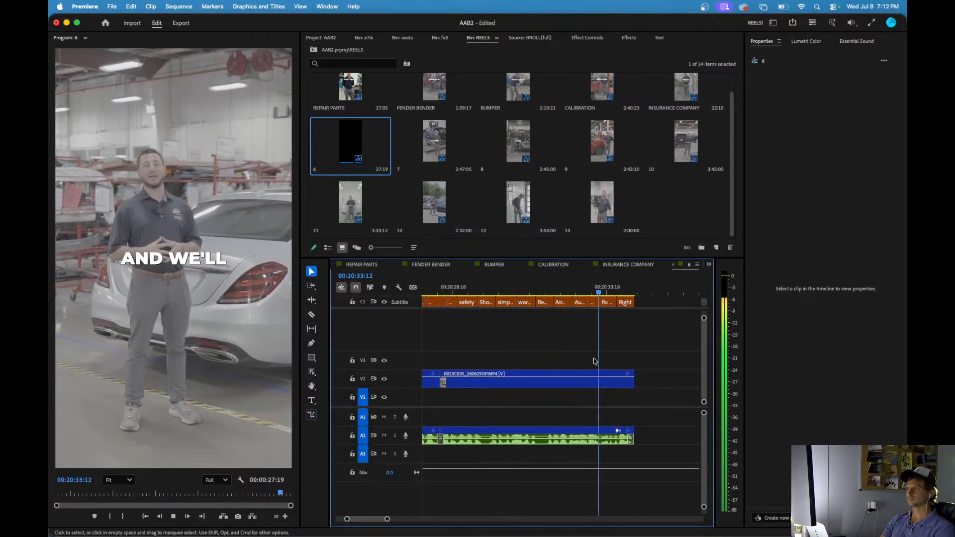
pyautogui.scroll(-2, 592, 358)
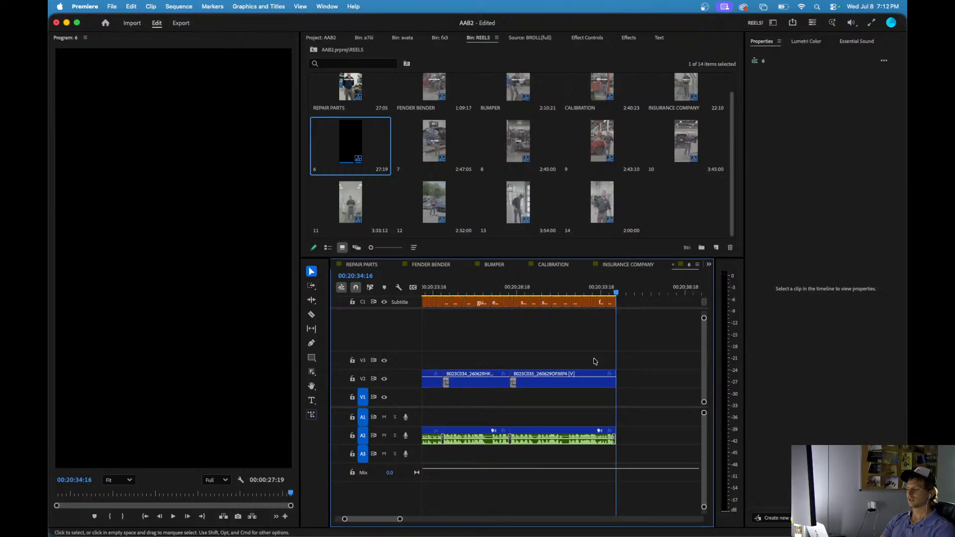
pyautogui.press('super+s')
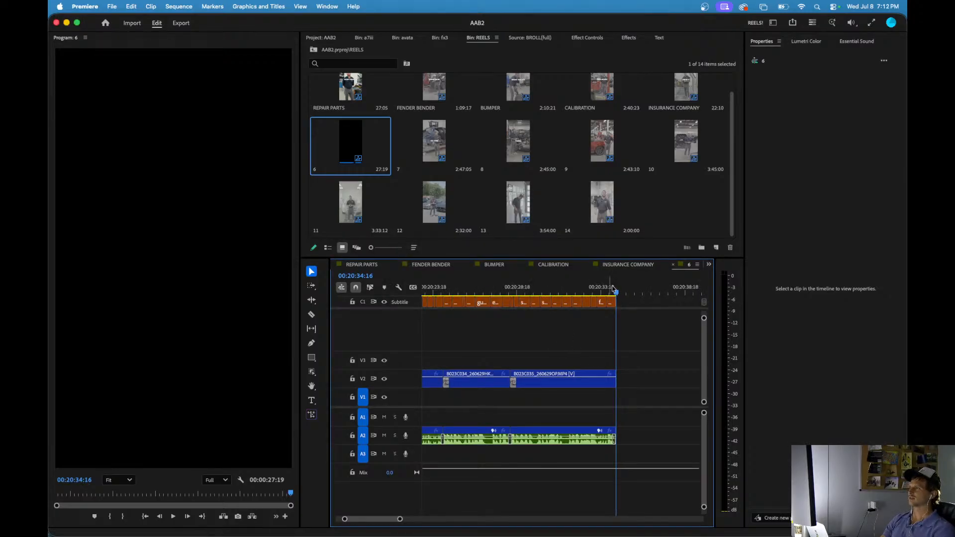
# - Replay the opening lines of sequence 6 and rename the sequence as REPAIR PROCEDURES
pyautogui.press('space')
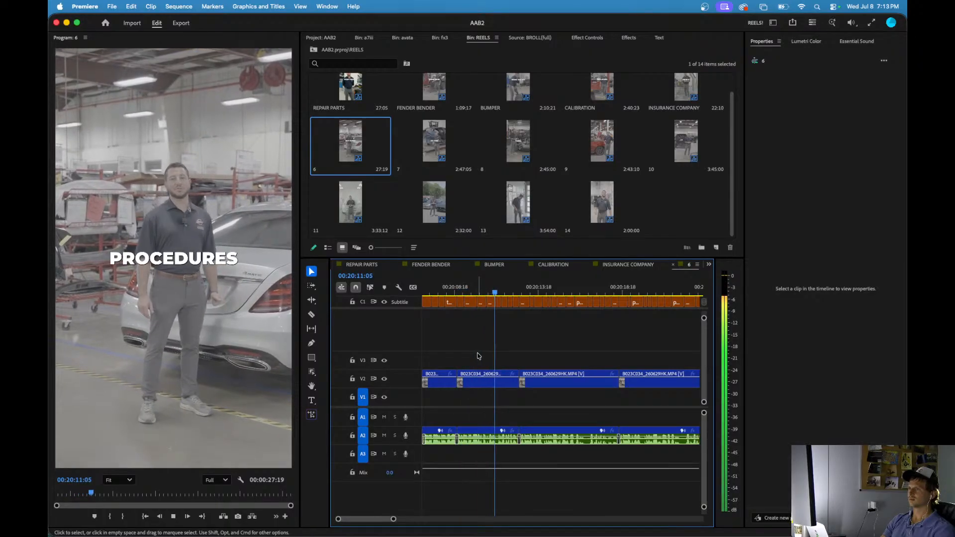
pyautogui.press('space')
pyautogui.click(322, 169)
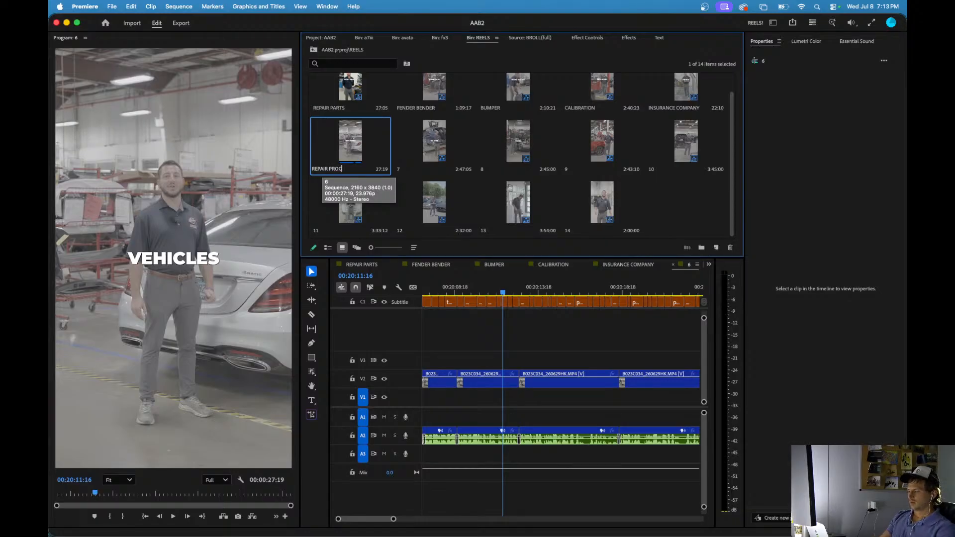
pyautogui.write('REPAIR PROCEDURES')
pyautogui.press('Return')
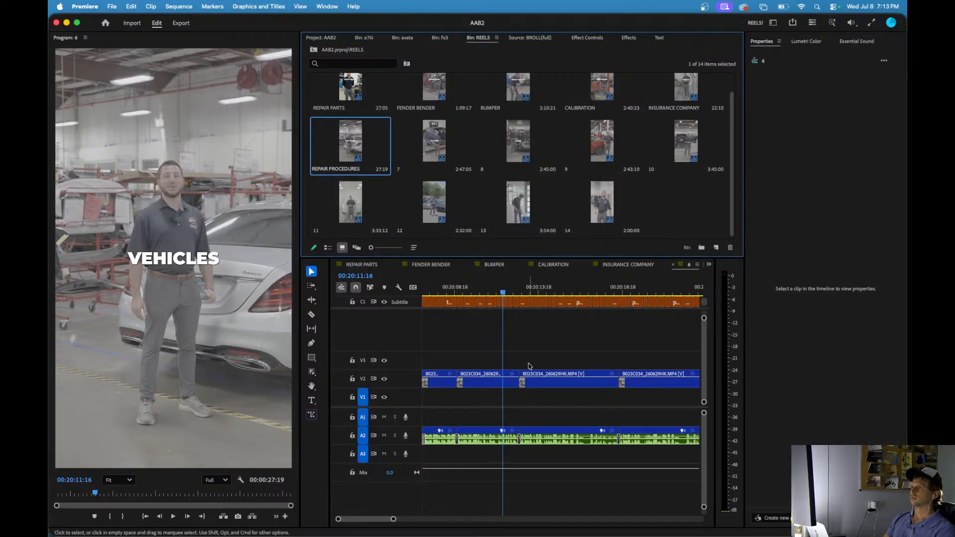
# - Open sequence 7 and ripple trim the "And three" countdown and the leading "do this" gap from its start
pyautogui.doubleClick(436, 146)
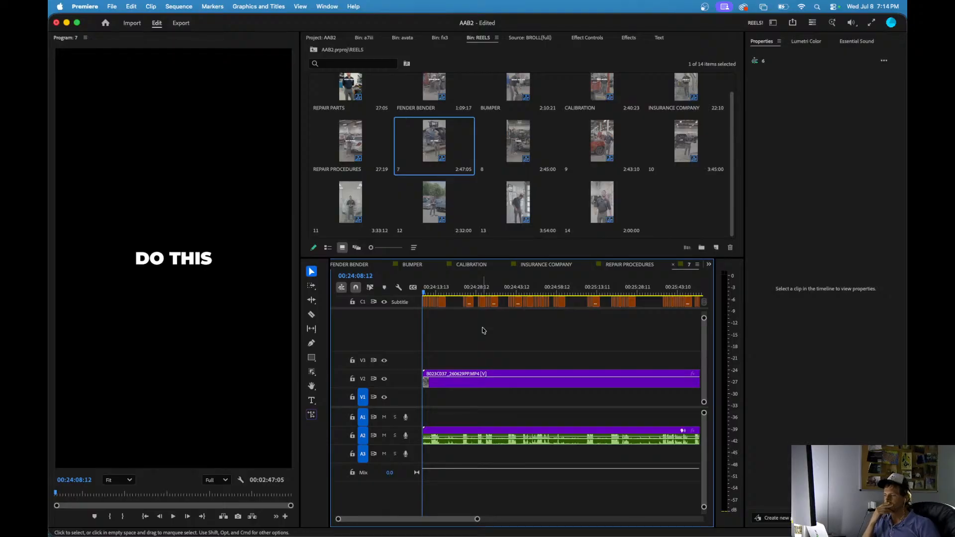
pyautogui.press('space')
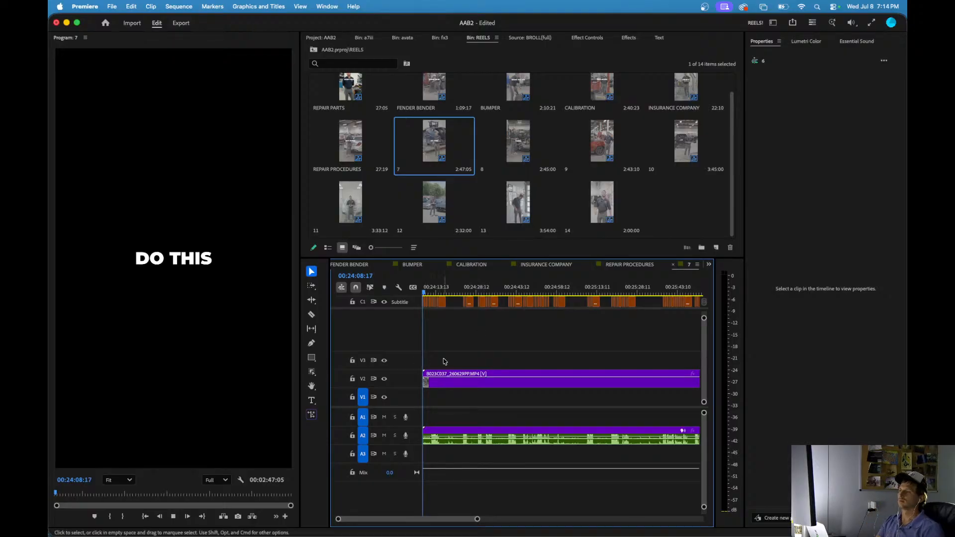
pyautogui.press('=')
pyautogui.press('=')
pyautogui.press('=')
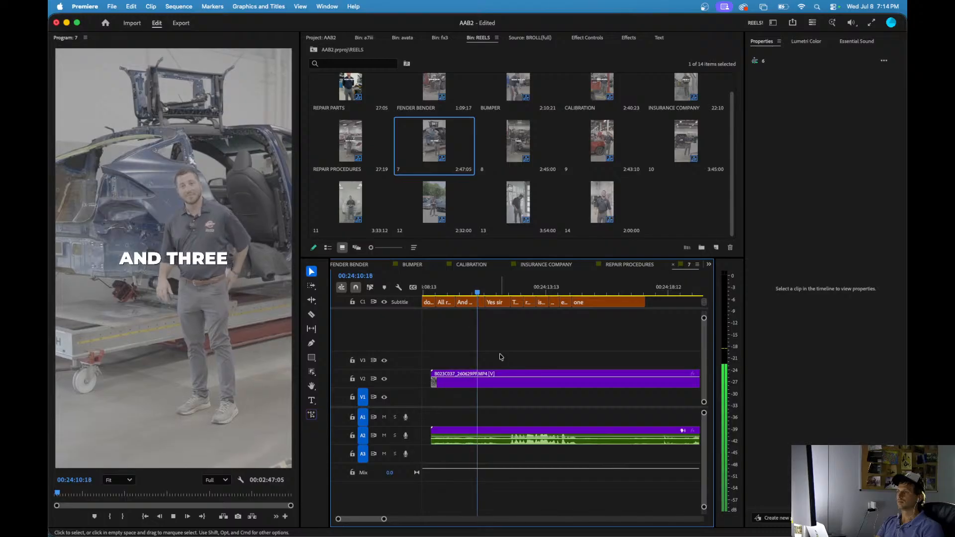
pyautogui.press('q')
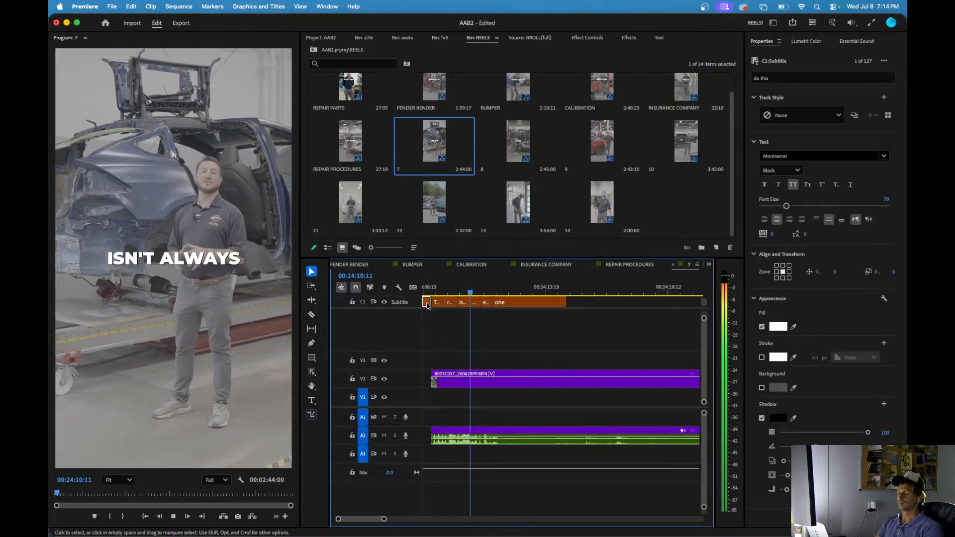
pyautogui.press('q')
# - Ripple trim the start of the first B023C037 clip to the "The cheapest" caption and resume playback
pyautogui.press('=')
pyautogui.press('=')
pyautogui.press('=')
pyautogui.press('space')
pyautogui.hscroll(-2, 428, 305)
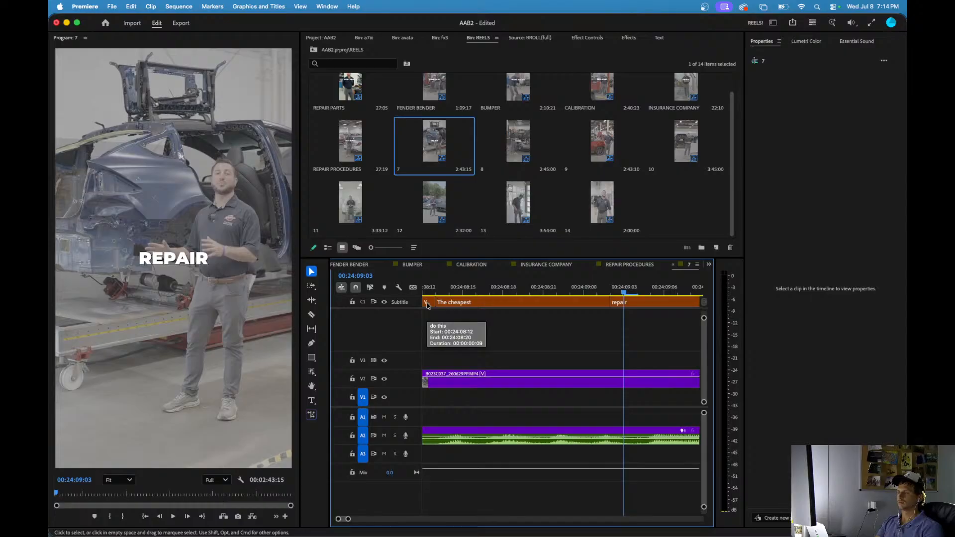
pyautogui.click(435, 293)
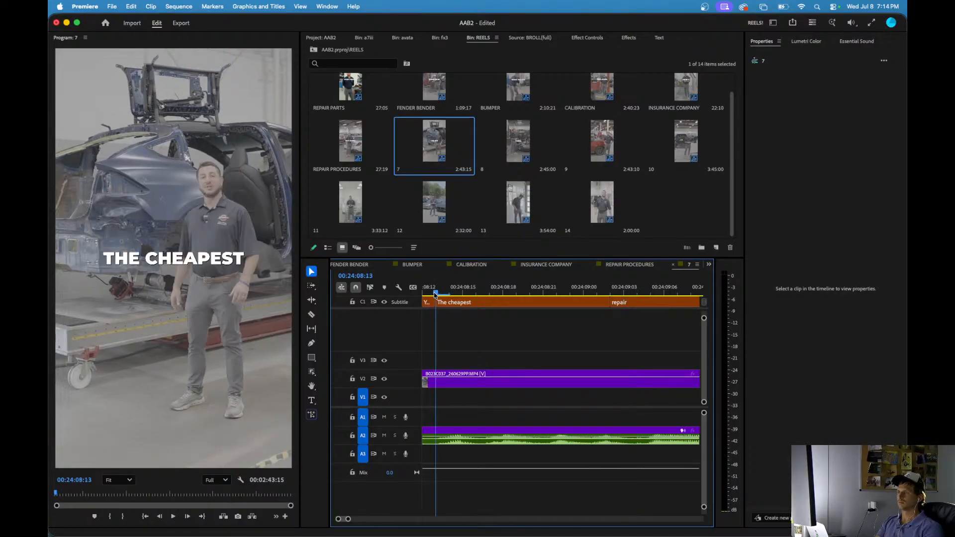
pyautogui.press('space')
# - Split the B023C037 clip and its tracks right after the "expensive one" line and continue playback
pyautogui.press('-')
pyautogui.press('-')
pyautogui.press('-')
pyautogui.press('-')
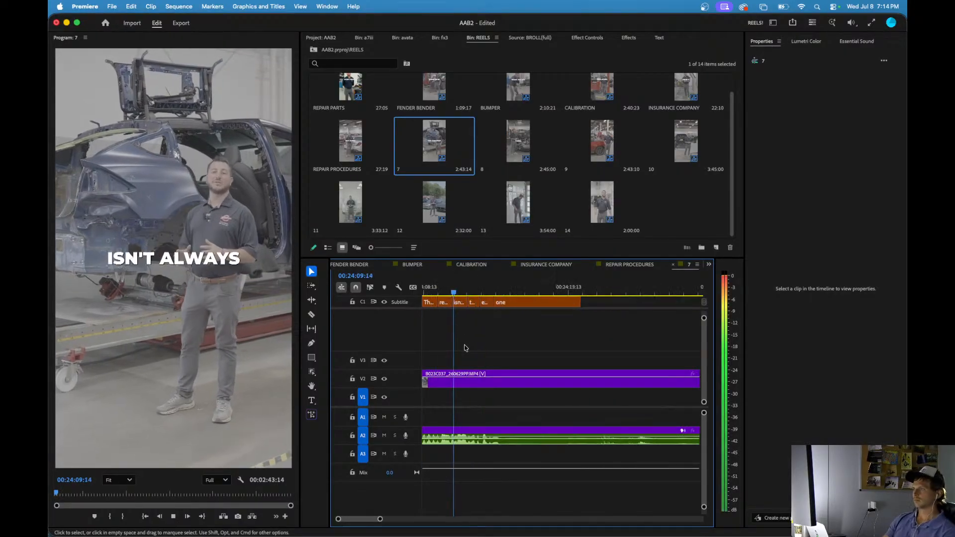
pyautogui.scroll(2, 510, 363)
pyautogui.press('space')
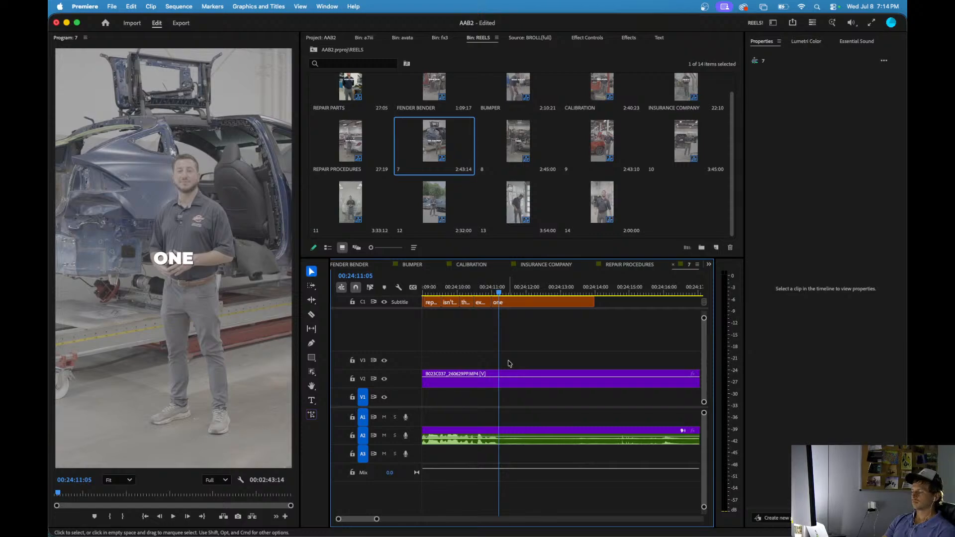
pyautogui.press('super+shift+k')
pyautogui.press('space')
# - Find the "A low estimate" line past the "two parter" talk and ripple trim everything between the split and that line
pyautogui.scroll(-4, 509, 362)
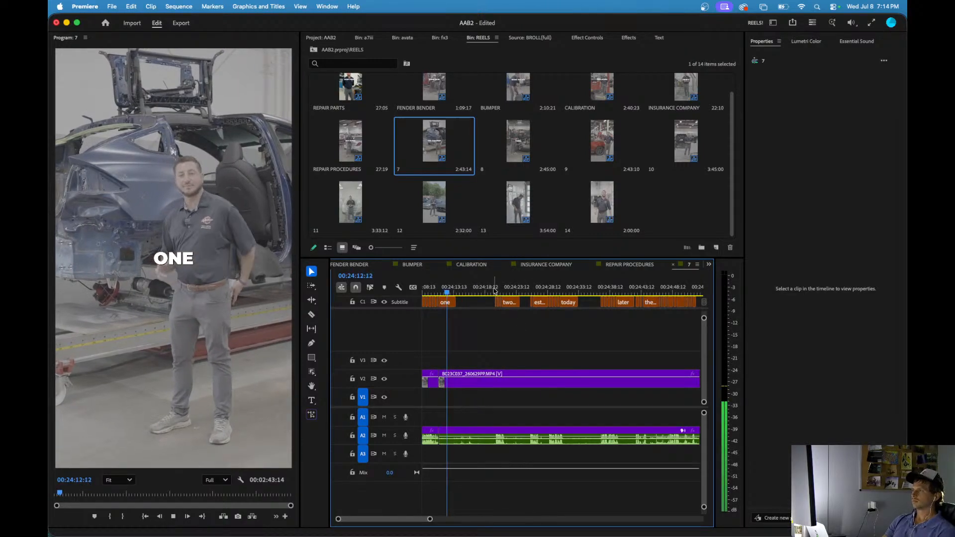
pyautogui.click(492, 292)
pyautogui.scroll(3, 499, 314)
pyautogui.scroll(-3, 507, 314)
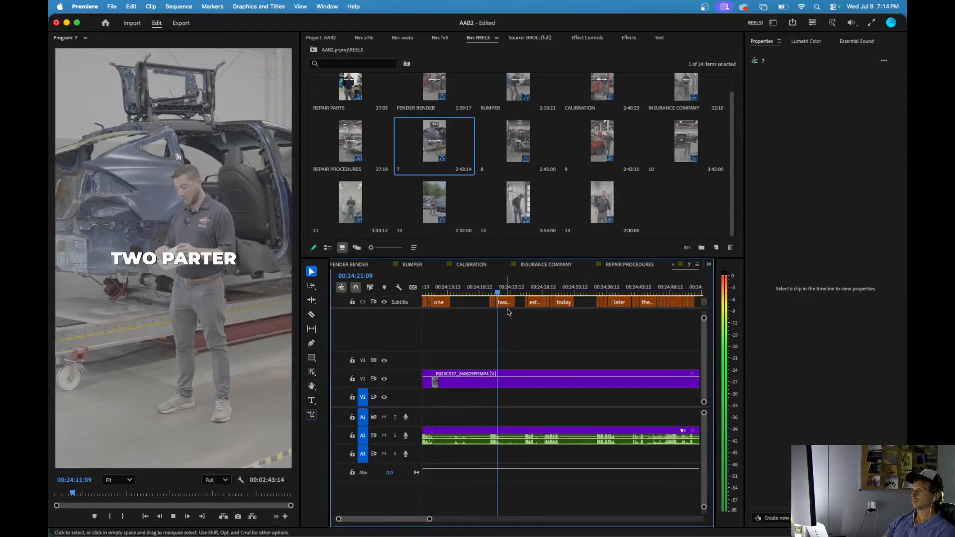
pyautogui.scroll(3, 530, 294)
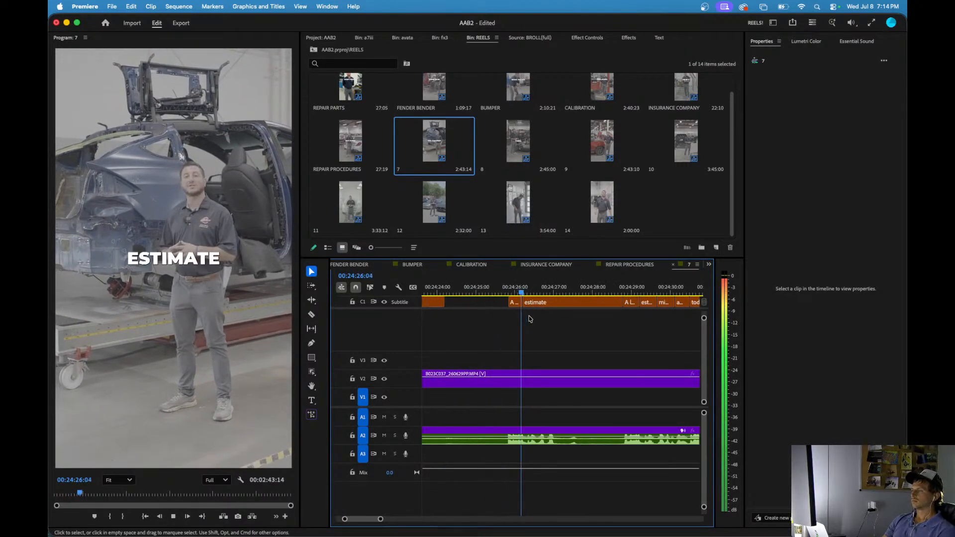
pyautogui.click(508, 293)
pyautogui.press('q')
pyautogui.press('space')
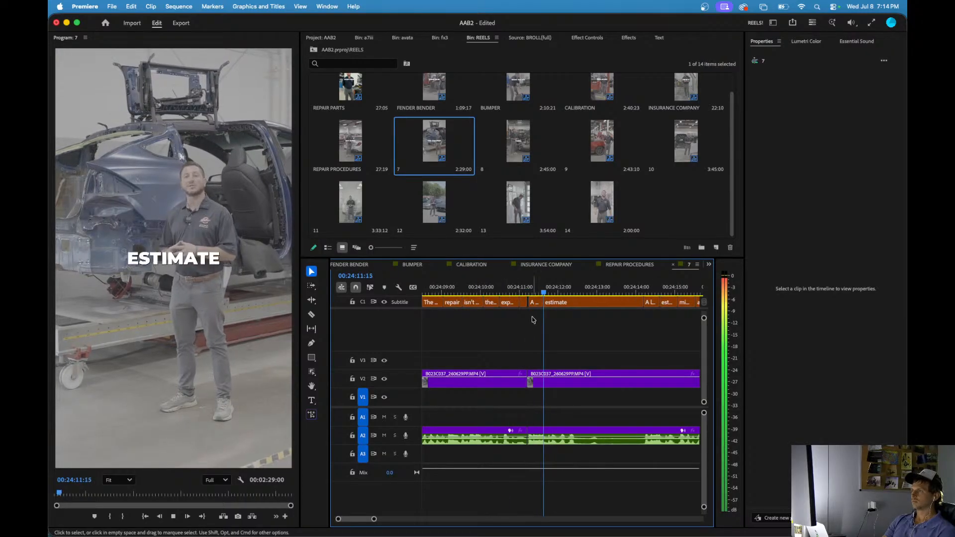
# - Ripple trim the few leftover frames before the "A low" caption at the join and play across it
pyautogui.scroll(4, 536, 299)
pyautogui.click(539, 287)
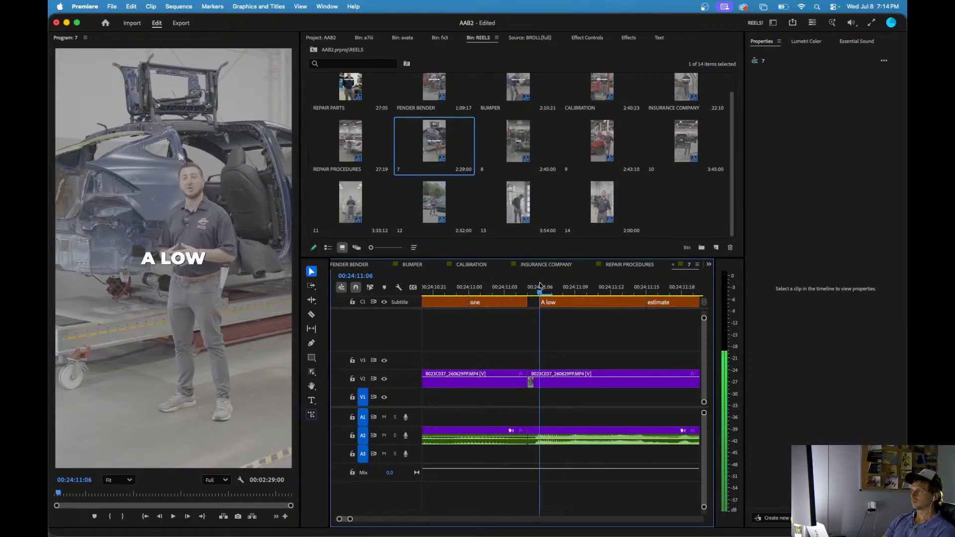
pyautogui.press('q')
pyautogui.press('space')
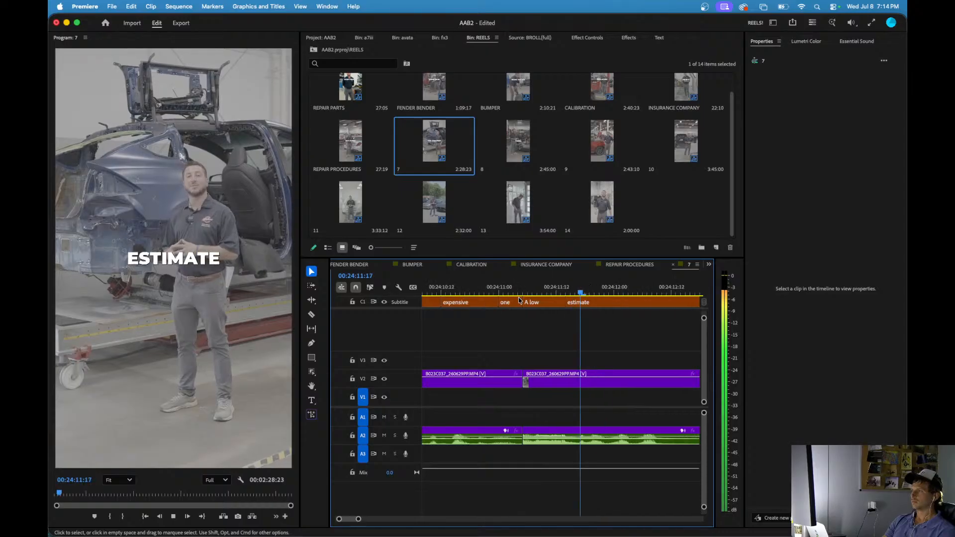
# - Ripple trim the first "A low estimate" attempt from the second B023C037 clip, up to the repeated line, and resume playback
pyautogui.scroll(-3, 524, 351)
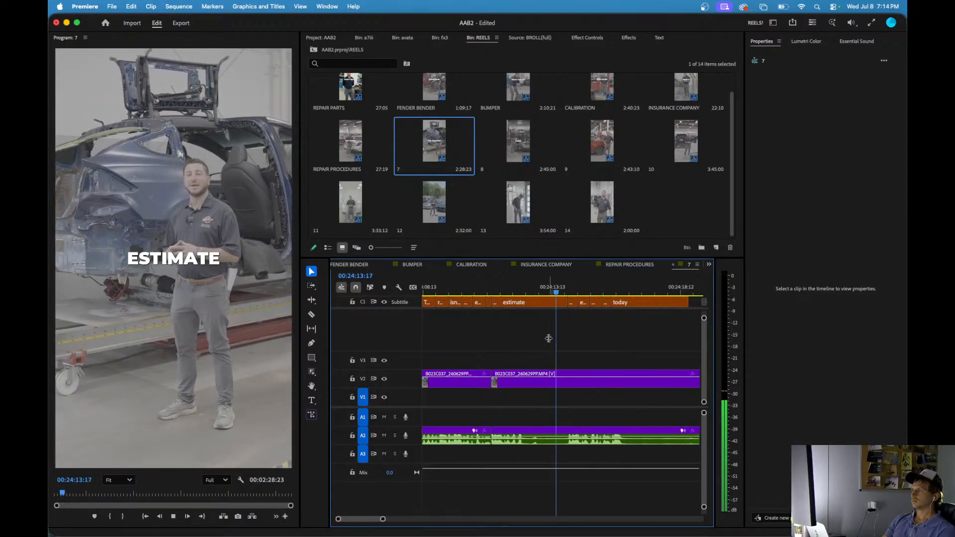
pyautogui.press('space')
pyautogui.press('q')
pyautogui.press('space')
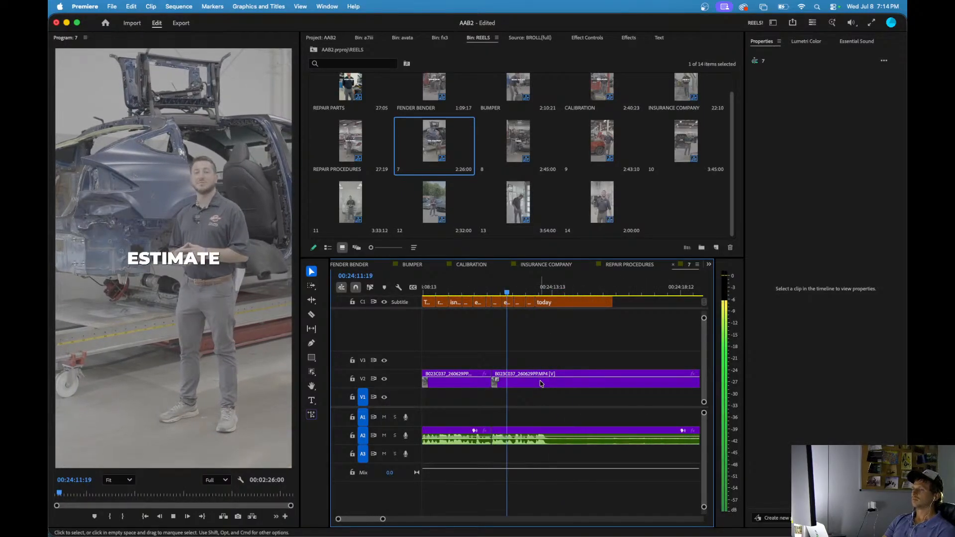
# - Split the B023C037 clip and its tracks right after the "might look appealing today" line and play across the cut
pyautogui.press('space')
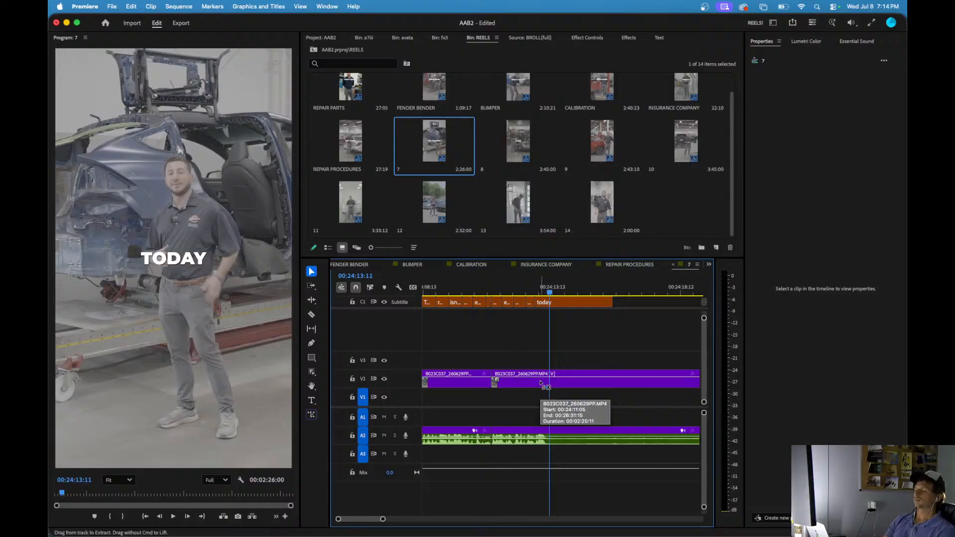
pyautogui.press('-')
pyautogui.click(463, 294)
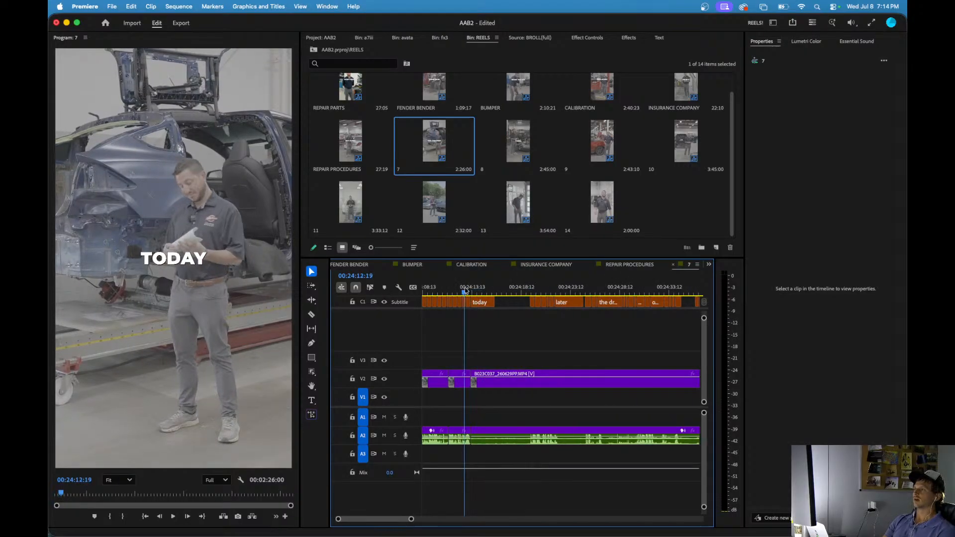
pyautogui.press('space')
pyautogui.press('space')
pyautogui.press('=')
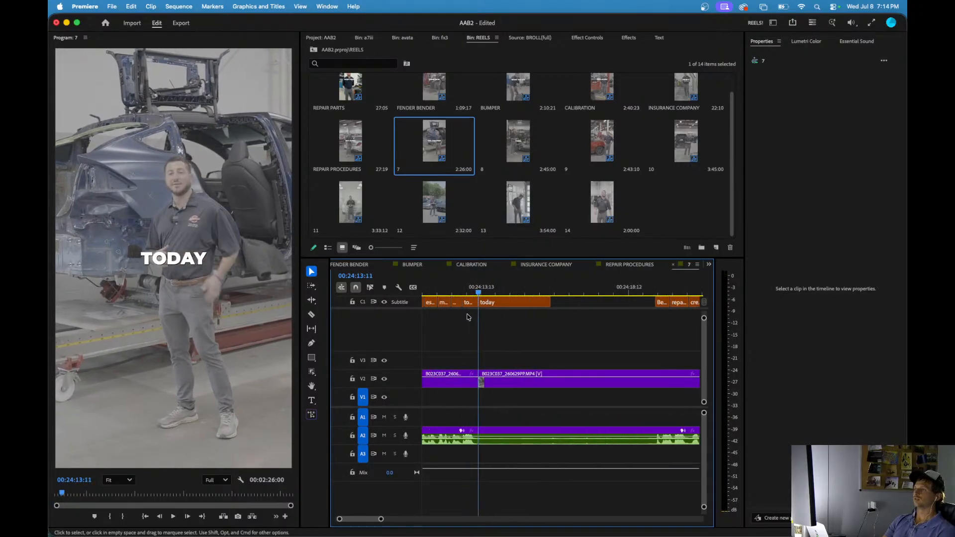
pyautogui.click(457, 290)
pyautogui.press('space')
pyautogui.press('space')
pyautogui.press('=')
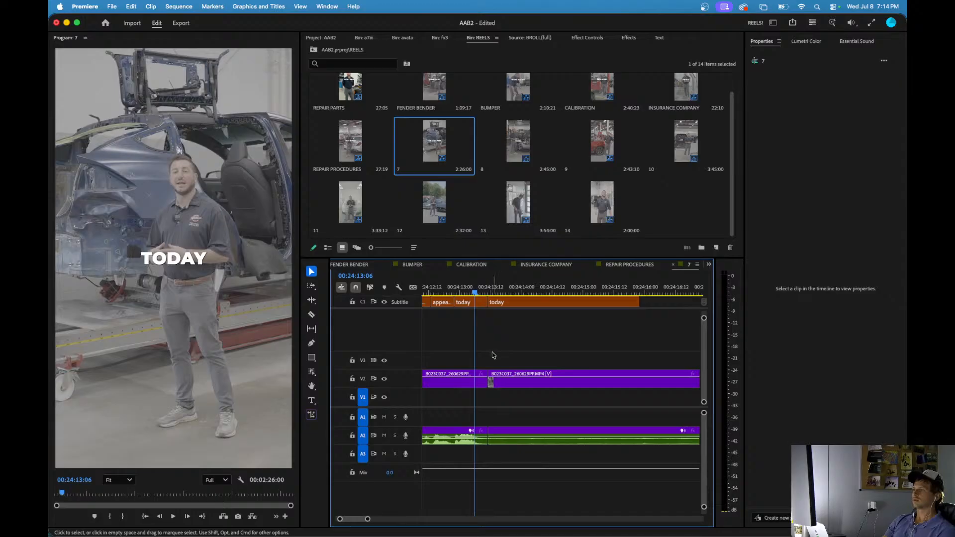
# - Find where the "Before" caption begins and ripple trim the pause between the "today" split and that line
pyautogui.press('space')
pyautogui.press('-')
pyautogui.press('-')
pyautogui.press('-')
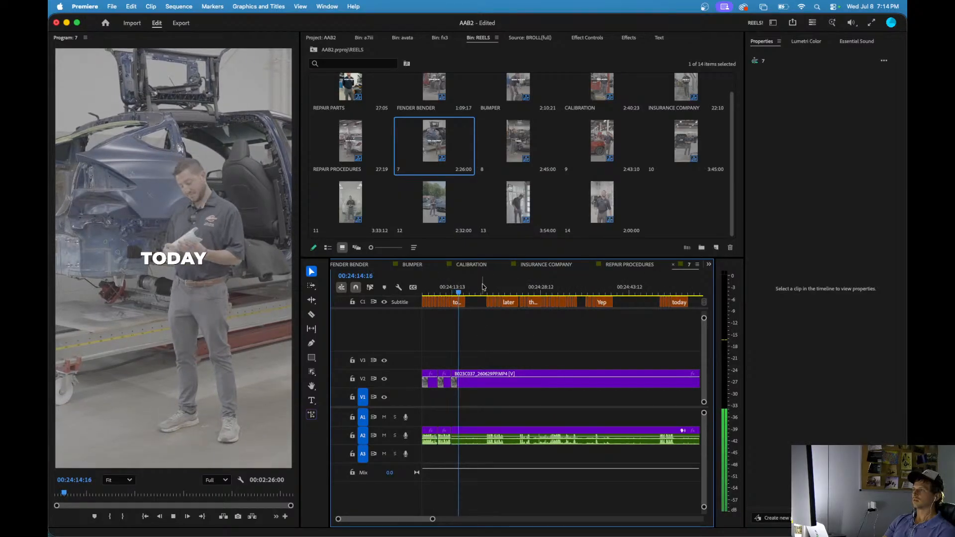
pyautogui.click(484, 291)
pyautogui.press('space')
pyautogui.press('=')
pyautogui.press('=')
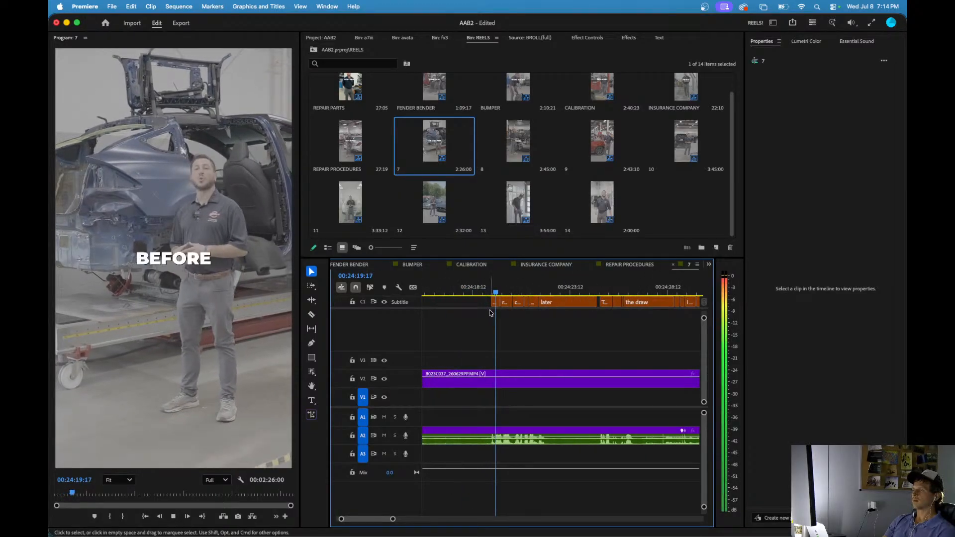
pyautogui.click(480, 292)
pyautogui.press('space')
pyautogui.press('space')
pyautogui.press('q')
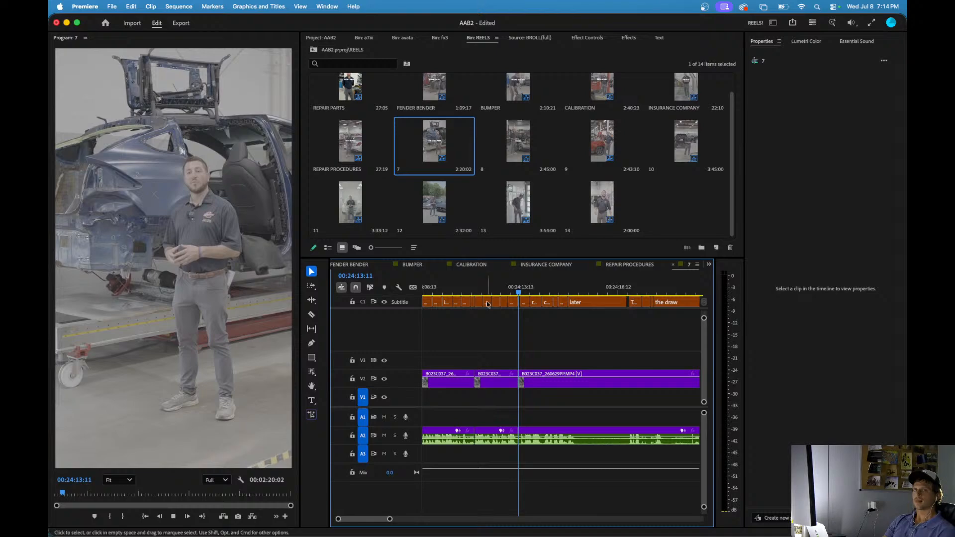
# - Split the clip after the "bigger problems later" line and ripple trim the pause following it, up to the next talk
pyautogui.press('space')
pyautogui.scroll(-3, 513, 379)
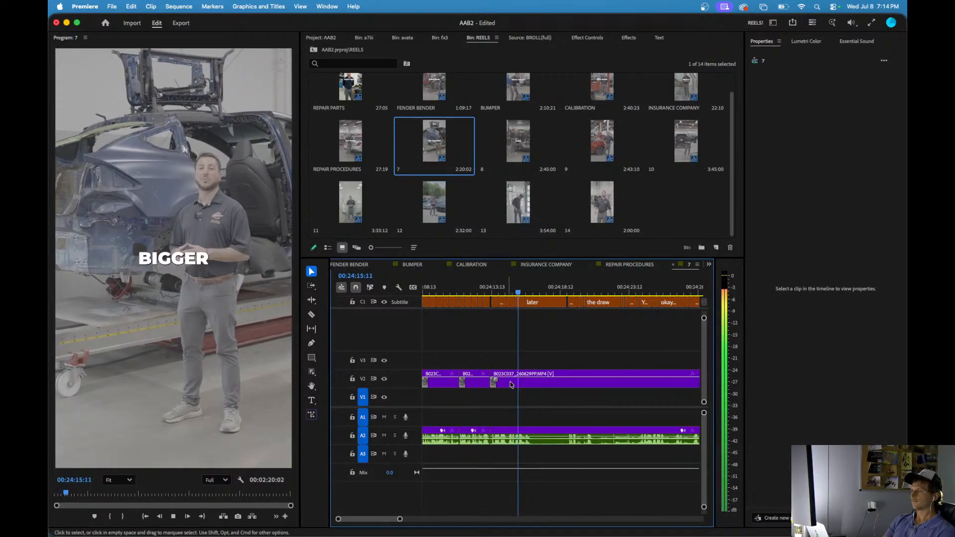
pyautogui.scroll(5, 548, 378)
pyautogui.press('space')
pyautogui.press('super+k')
pyautogui.press('space')
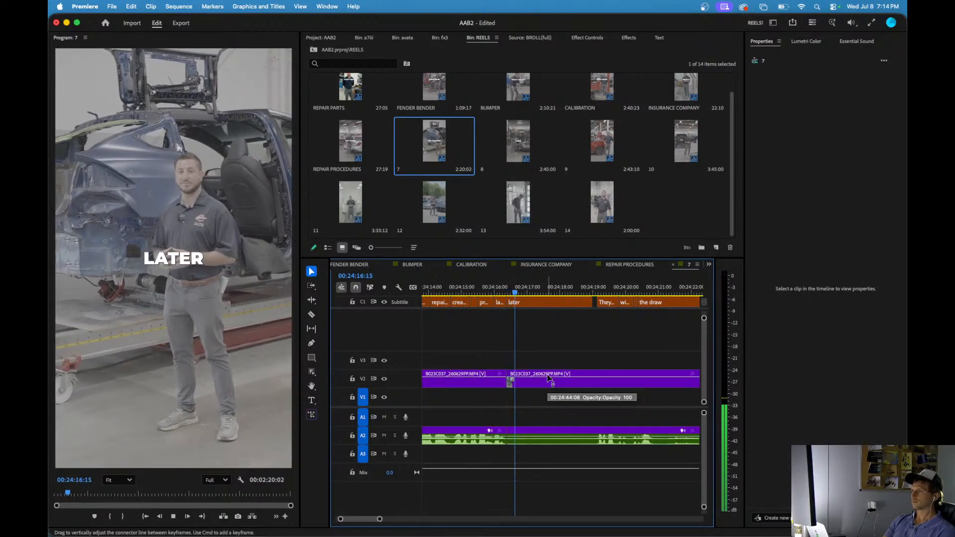
pyautogui.scroll(-3, 548, 380)
pyautogui.hscroll(1, 548, 379)
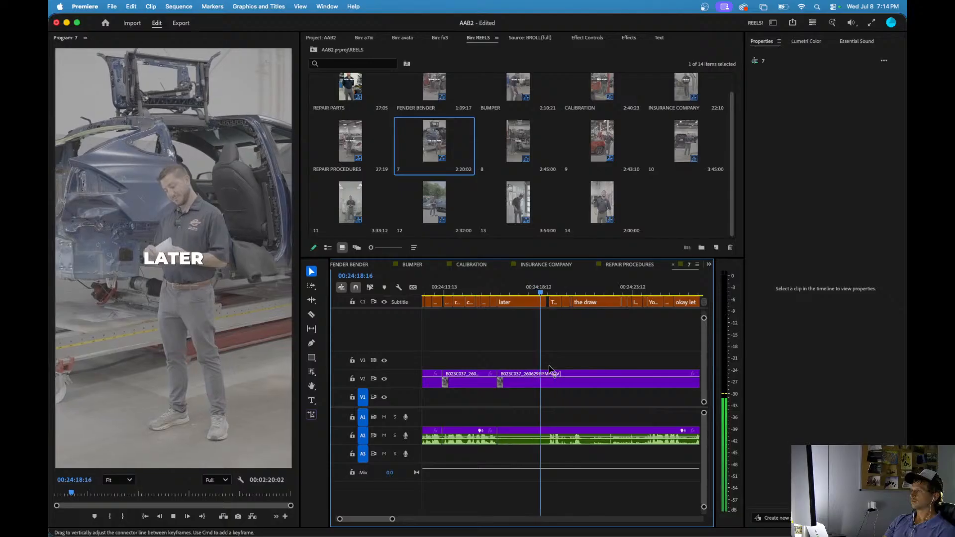
pyautogui.press('q')
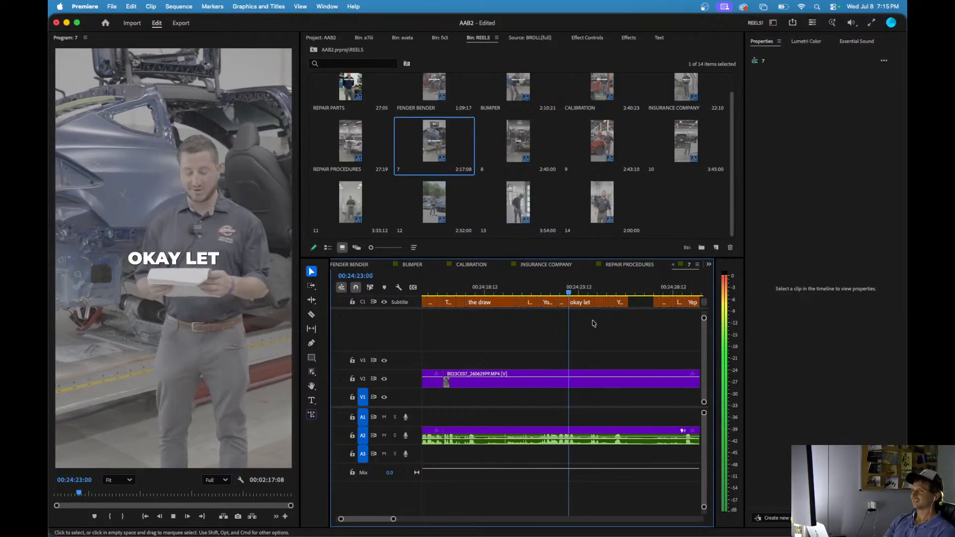
# - Find the repeated "A low estimate" take past the "Yep" talk and ripple trim everything between the last split and that take
pyautogui.hscroll(2, 587, 325)
pyautogui.scroll(-3, 587, 326)
pyautogui.hscroll(2, 585, 320)
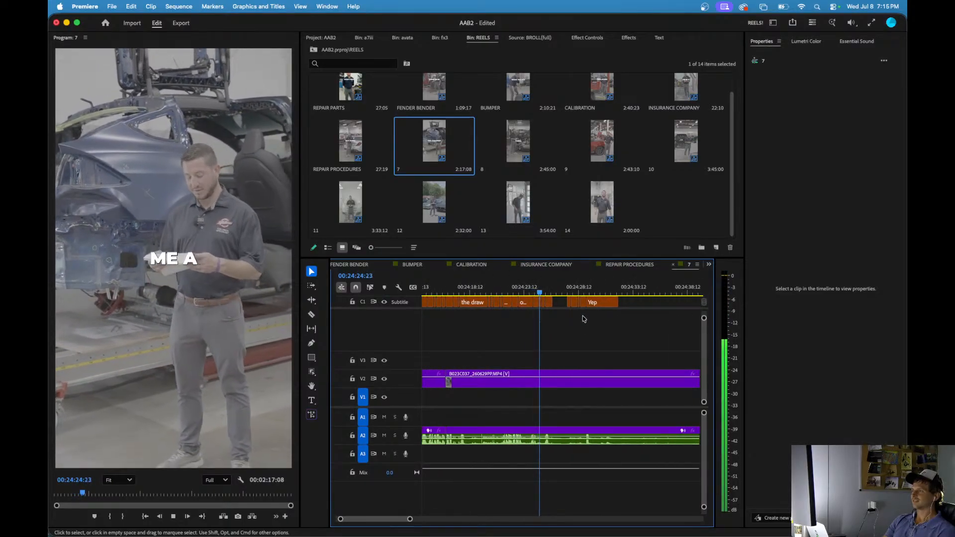
pyautogui.scroll(-4, 584, 319)
pyautogui.scroll(-2, 586, 316)
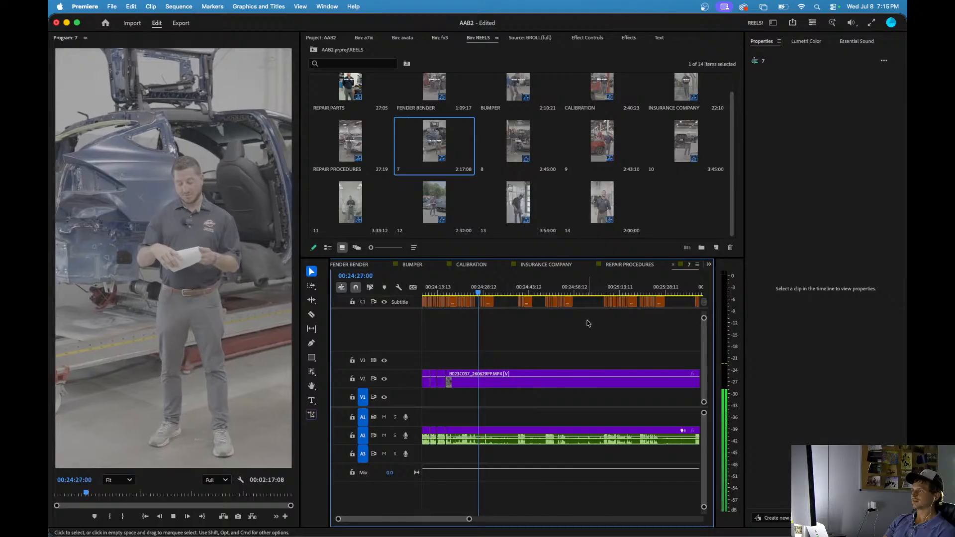
pyautogui.click(517, 294)
pyautogui.scroll(4, 517, 298)
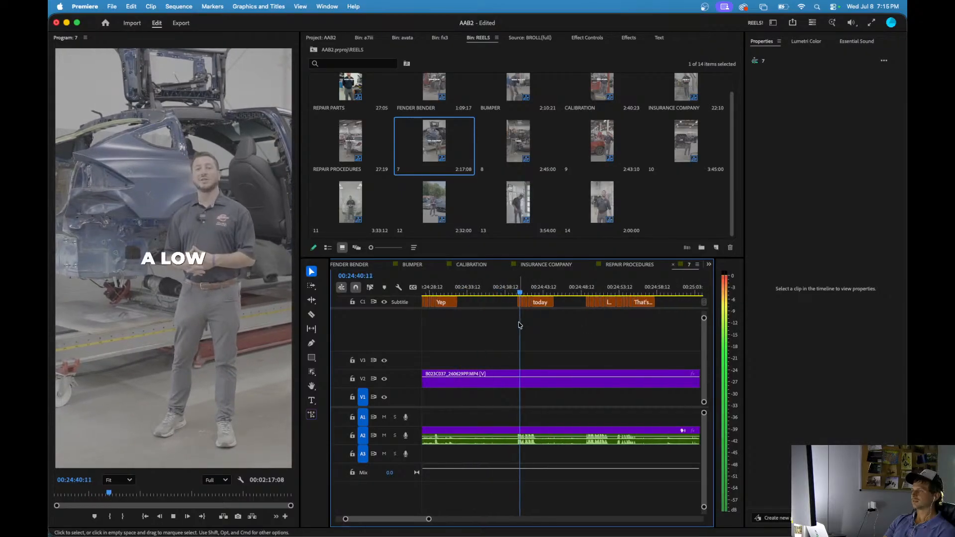
pyautogui.scroll(-2, 517, 293)
pyautogui.click(515, 287)
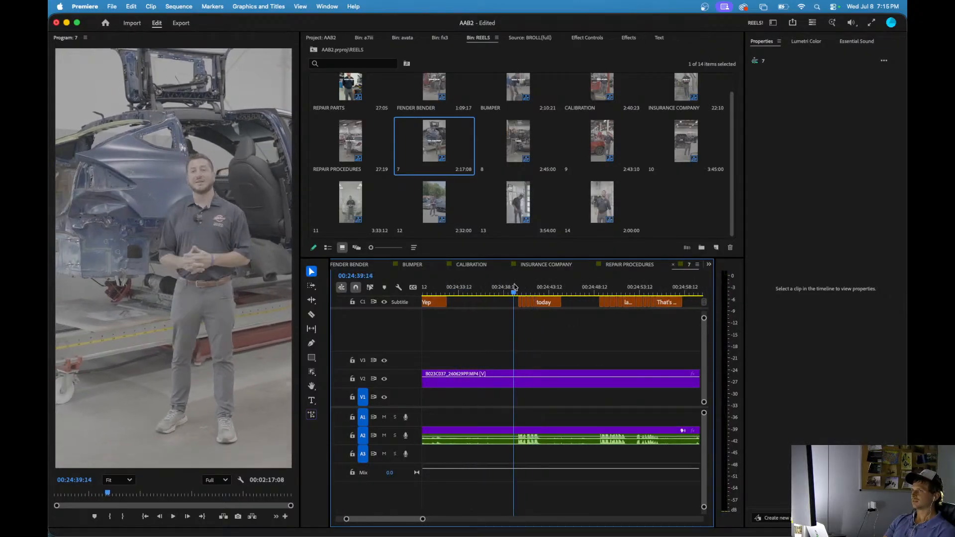
pyautogui.press('q')
# - Compare the old and new "A low estimate" takes, and ripple delete the two short clips holding the earlier take
pyautogui.scroll(-2, 503, 340)
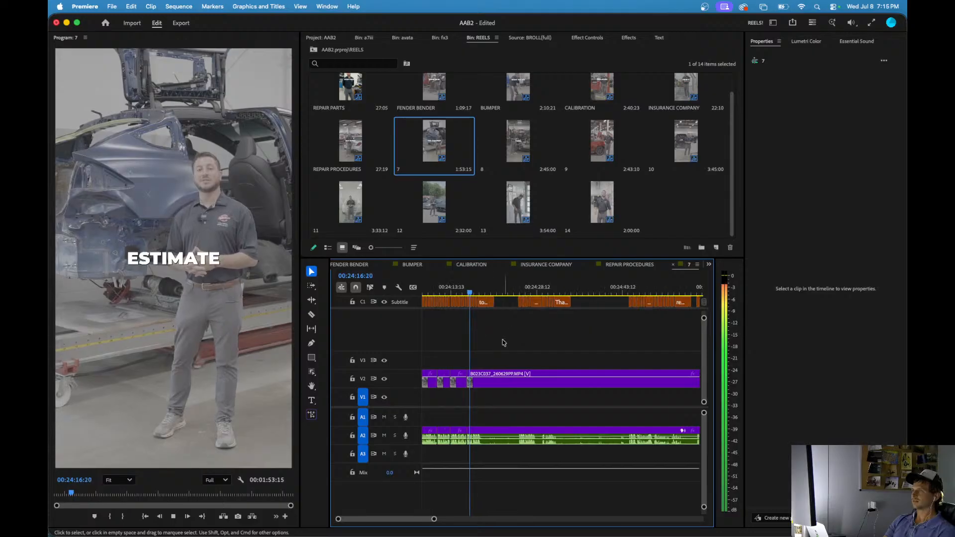
pyautogui.scroll(3, 498, 348)
pyautogui.hscroll(-3, 478, 348)
pyautogui.click(455, 293)
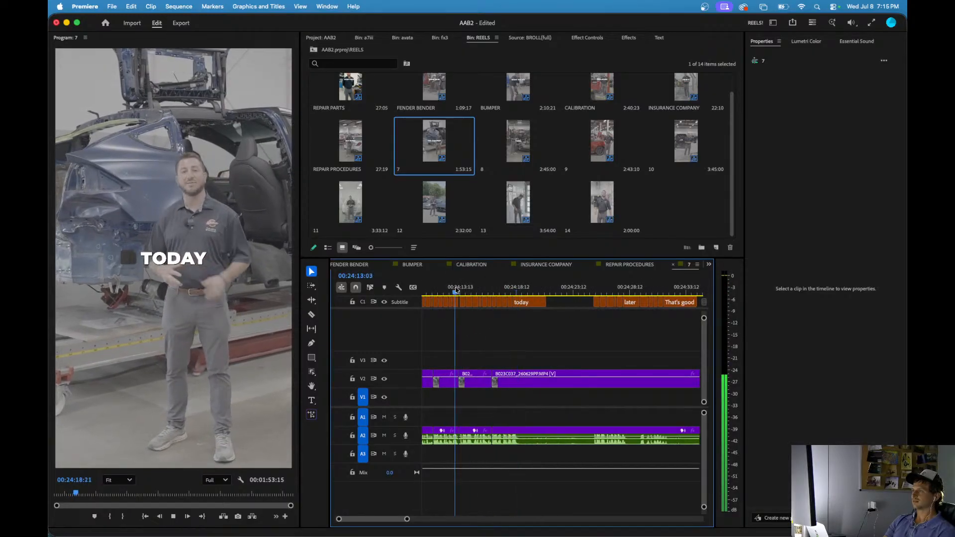
pyautogui.scroll(2, 471, 365)
pyautogui.scroll(-3, 462, 380)
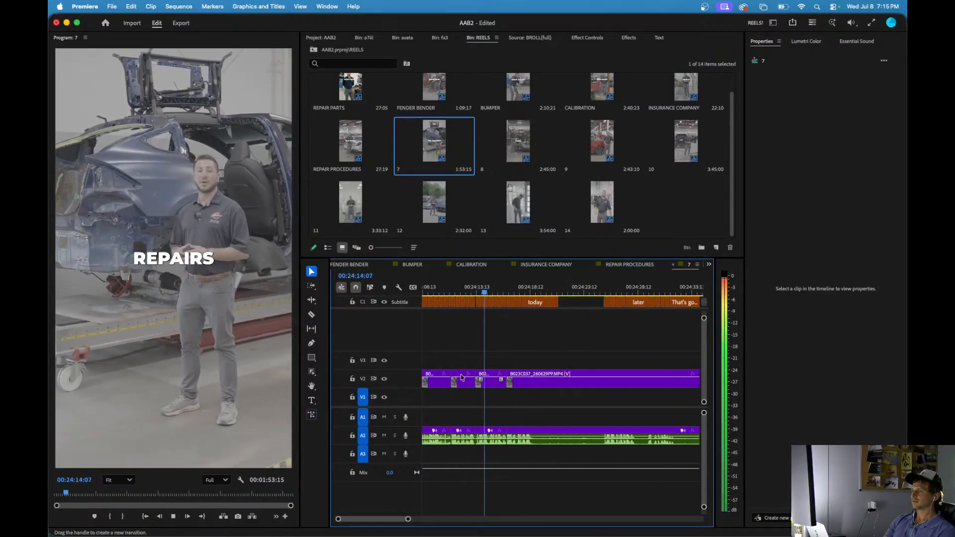
pyautogui.click(443, 294)
pyautogui.scroll(3, 463, 342)
pyautogui.scroll(-2, 461, 378)
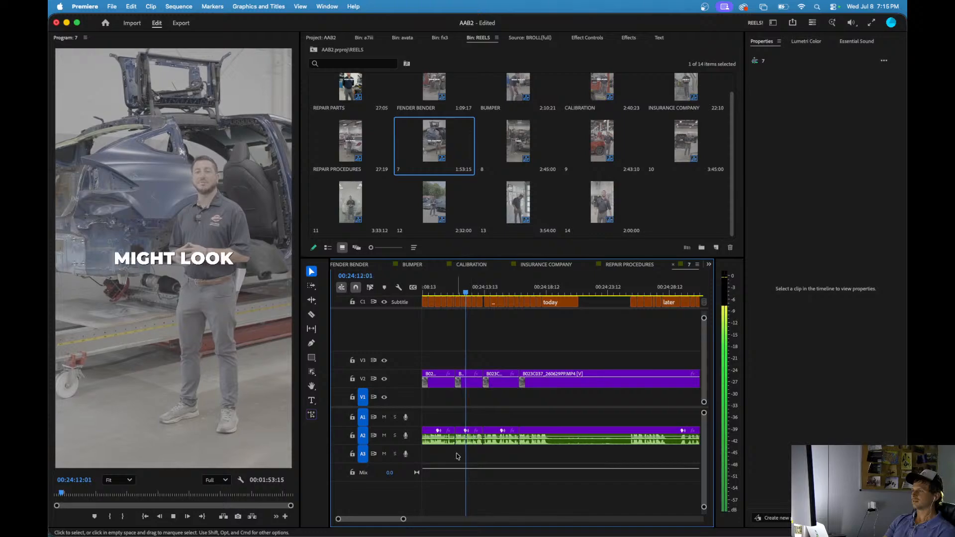
pyautogui.moveTo(456, 452); pyautogui.dragTo(517, 310)
pyautogui.hotkey('shift', 'Delete')
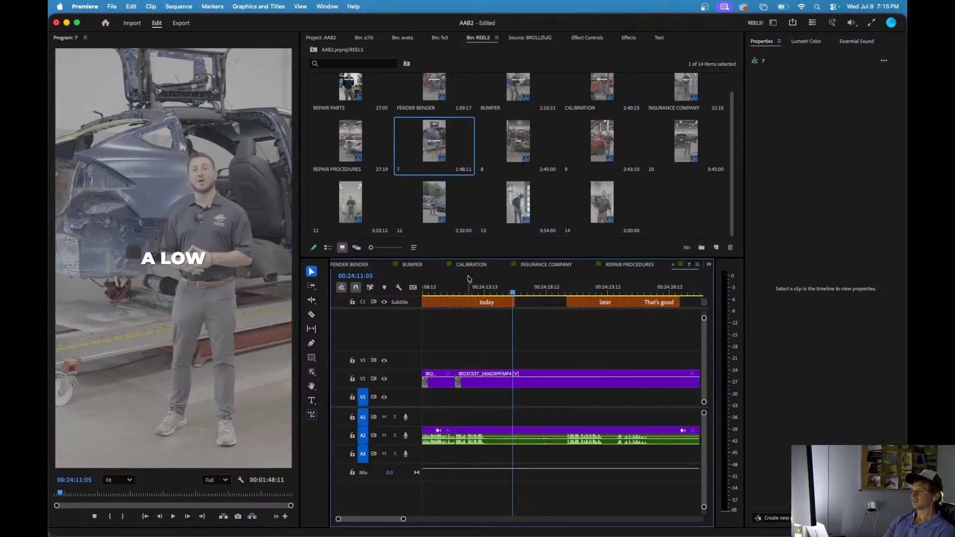
# - Play the new take, split it after "today", and ripple trim the pause up to the next "But" line
pyautogui.moveTo(440, 295); pyautogui.dragTo(416, 302)
pyautogui.press('space')
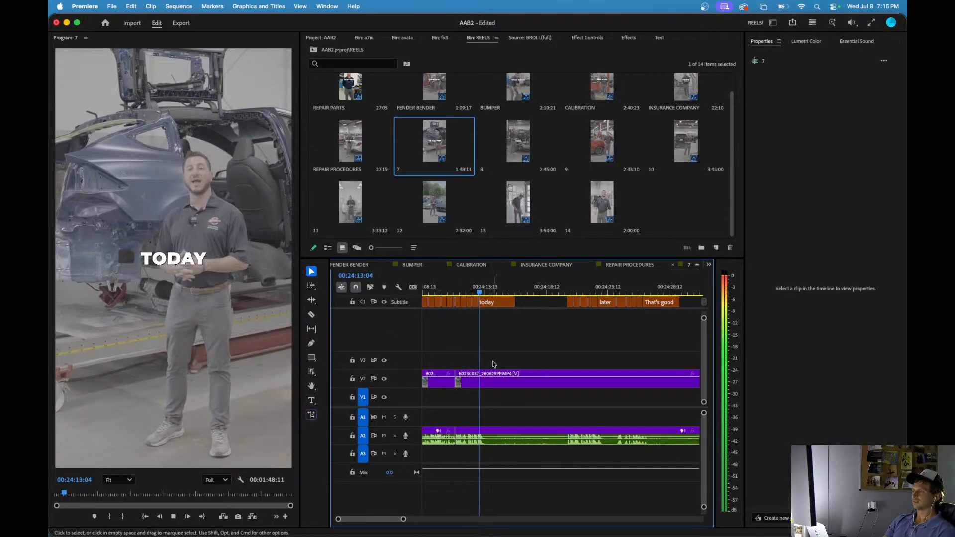
pyautogui.click(476, 291)
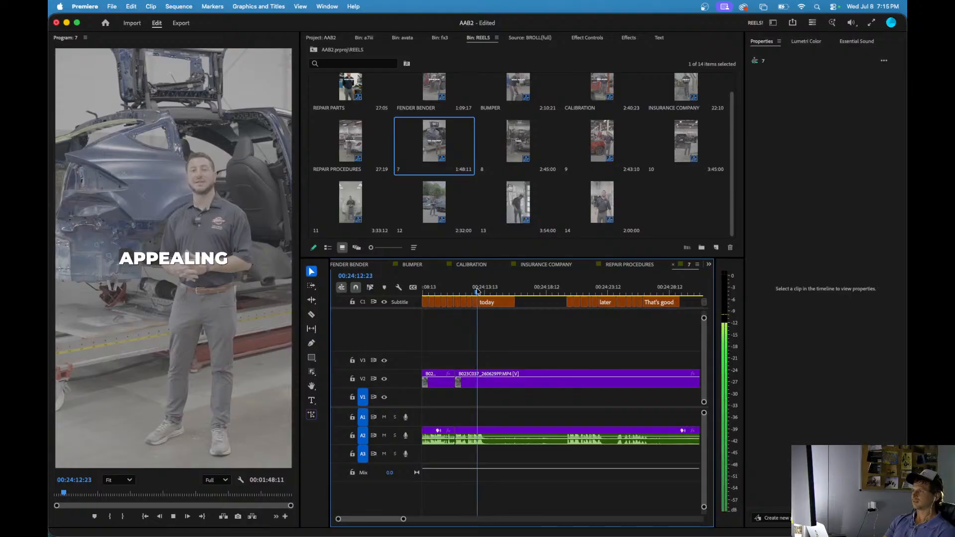
pyautogui.press('space')
pyautogui.click(556, 288)
pyautogui.press('space')
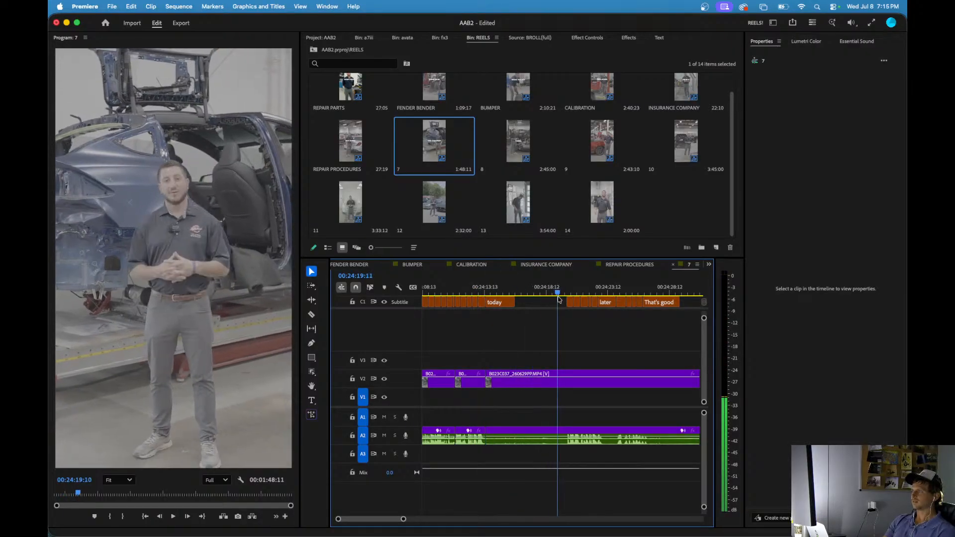
pyautogui.press('q')
pyautogui.press('space')
# - Split the clip and its tracks right after the new take's "bigger problems later" line while playback continues
pyautogui.scroll(4, 504, 340)
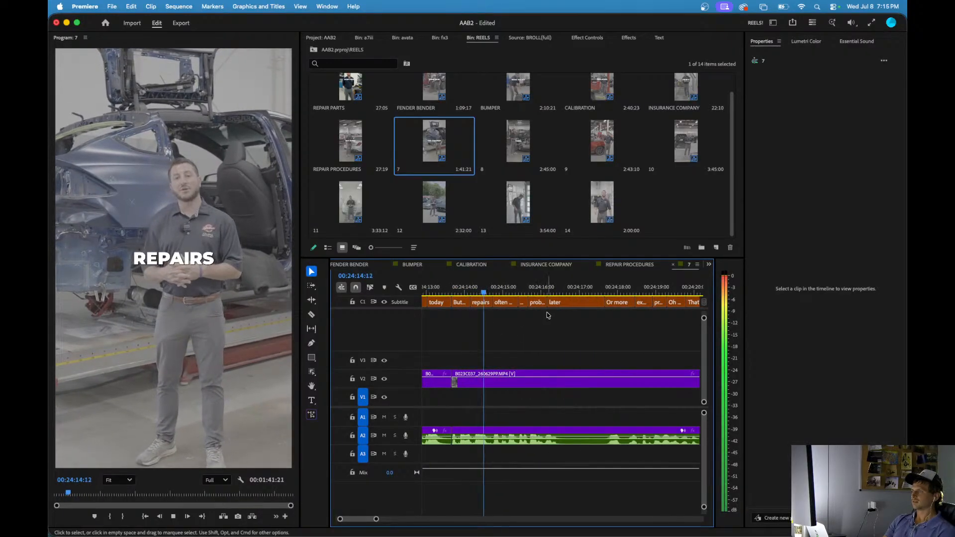
pyautogui.scroll(3, 552, 308)
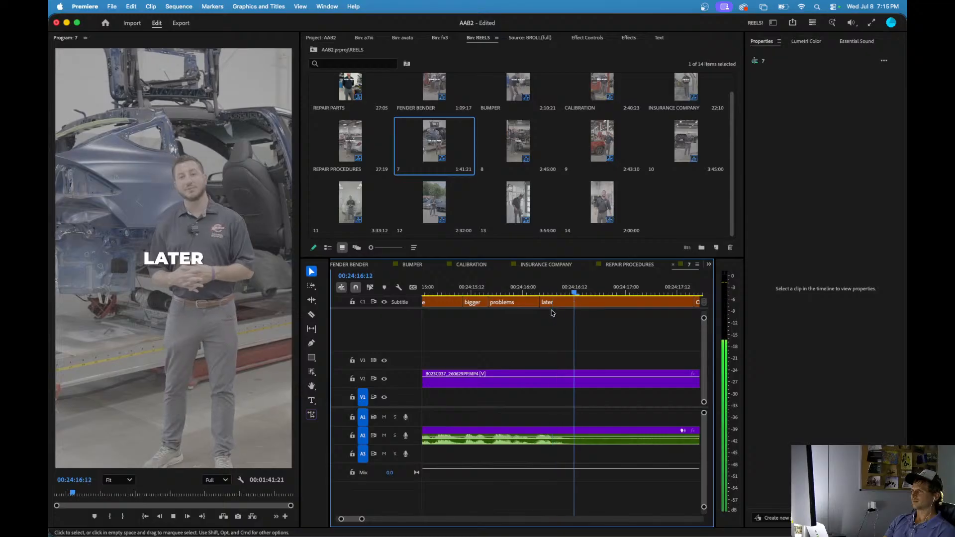
pyautogui.press('super+k')
pyautogui.scroll(-2, 551, 313)
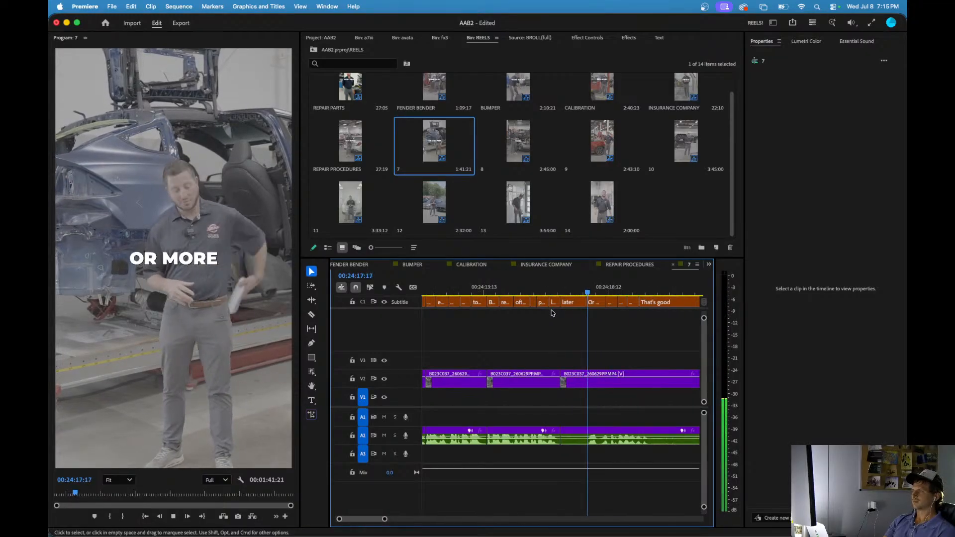
# - Find the first "Improper repairs" line past the "That's good" talk and ripple trim everything between the "later" split and that line
pyautogui.scroll(-3, 551, 312)
pyautogui.click(671, 289)
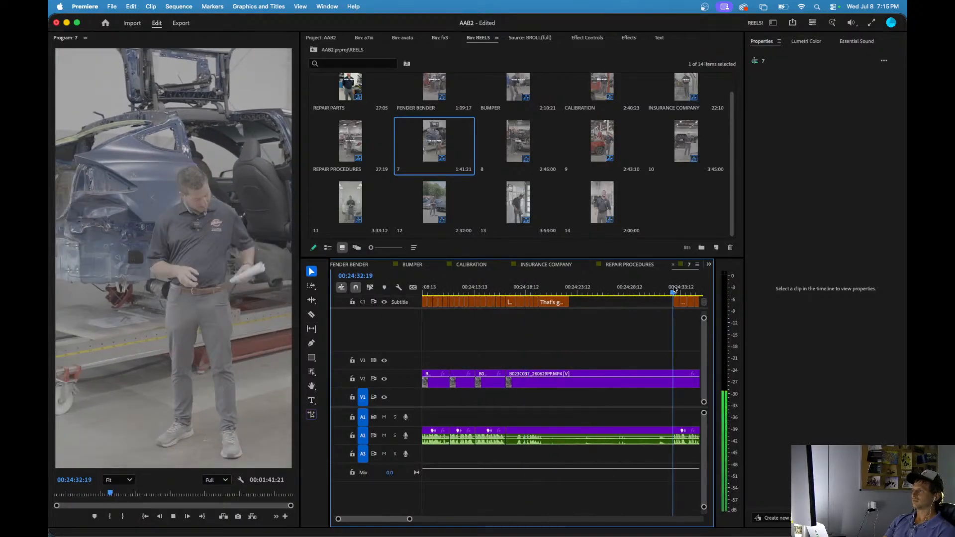
pyautogui.hscroll(5, 666, 294)
pyautogui.click(522, 289)
pyautogui.scroll(3, 531, 318)
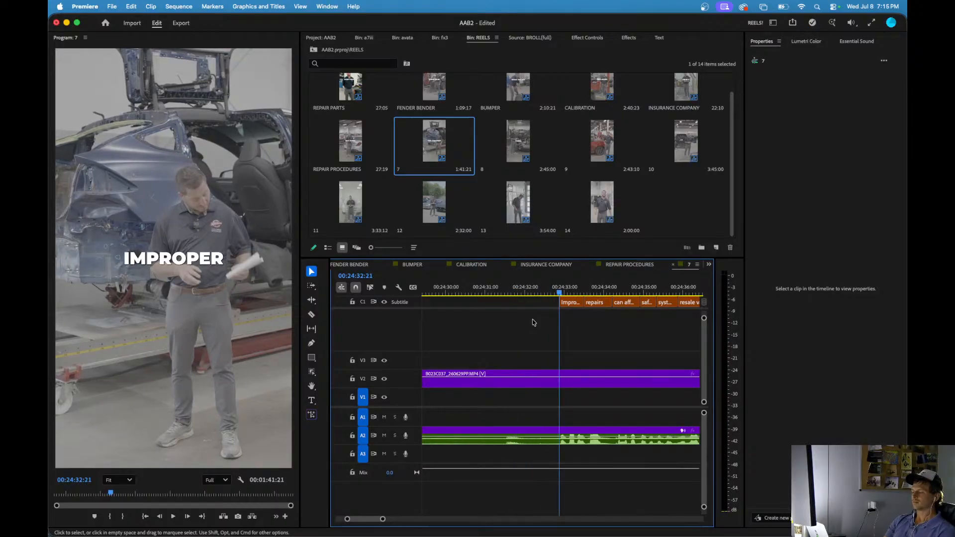
pyautogui.press('q')
# - Play through the first "Improper repairs" take up to its restart and recheck the join after "later"
pyautogui.press('space')
pyautogui.hscroll(2, 569, 351)
pyautogui.scroll(-3, 568, 351)
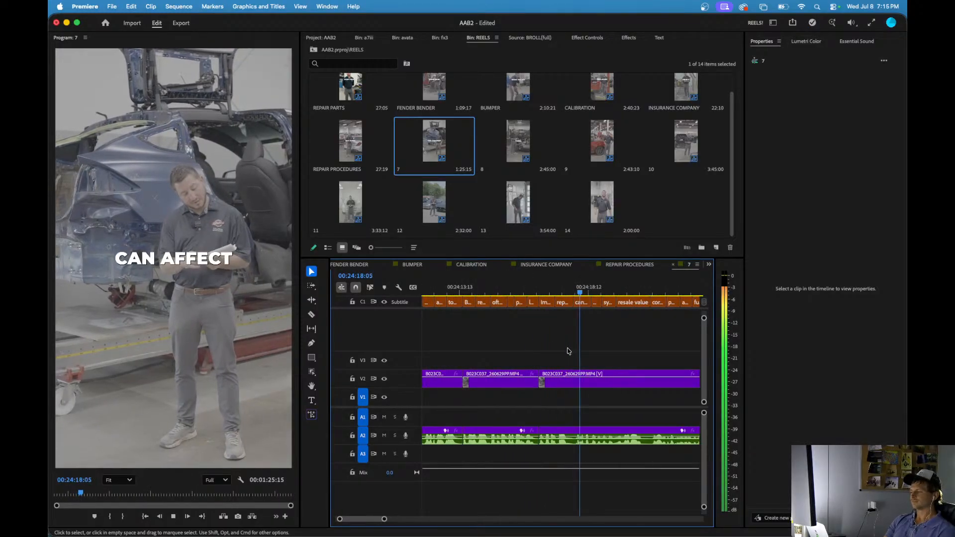
pyautogui.scroll(-2, 566, 351)
pyautogui.hscroll(3, 566, 352)
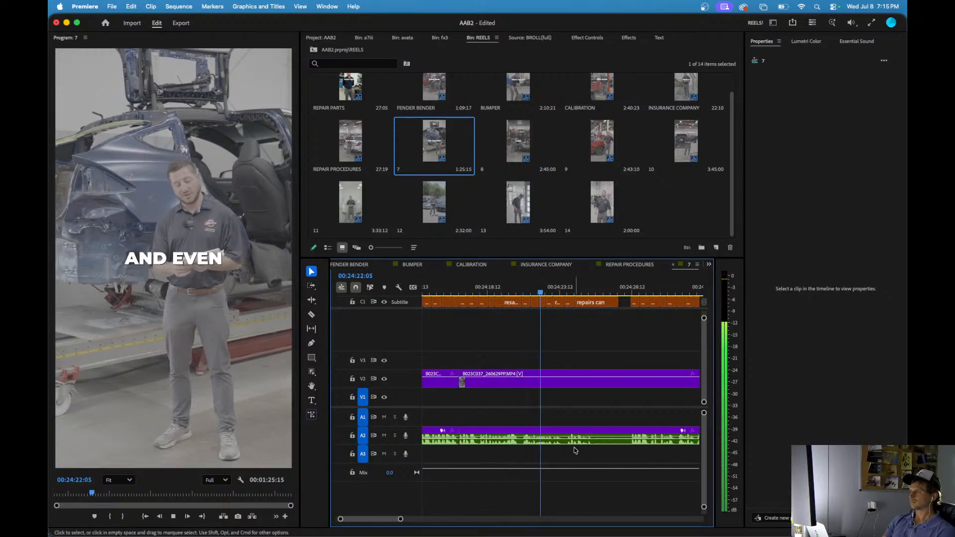
pyautogui.click(572, 378)
pyautogui.click(584, 366)
pyautogui.scroll(-2, 567, 364)
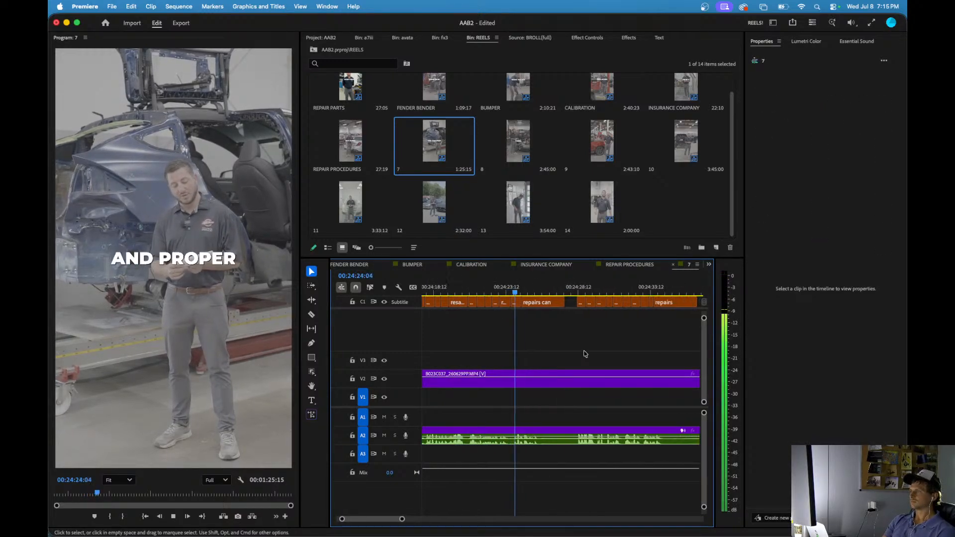
pyautogui.click(467, 293)
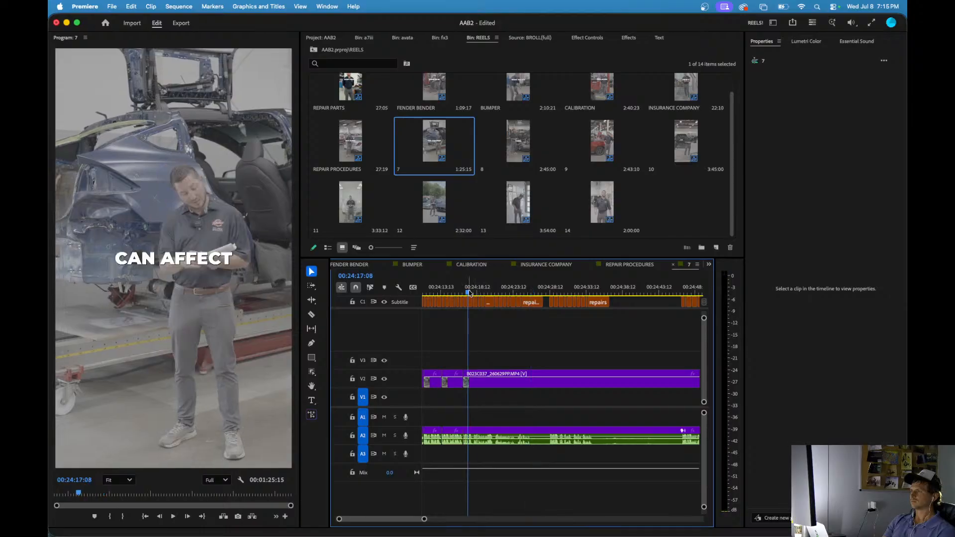
pyautogui.press('space')
pyautogui.scroll(3, 474, 333)
pyautogui.click(443, 291)
pyautogui.press('space')
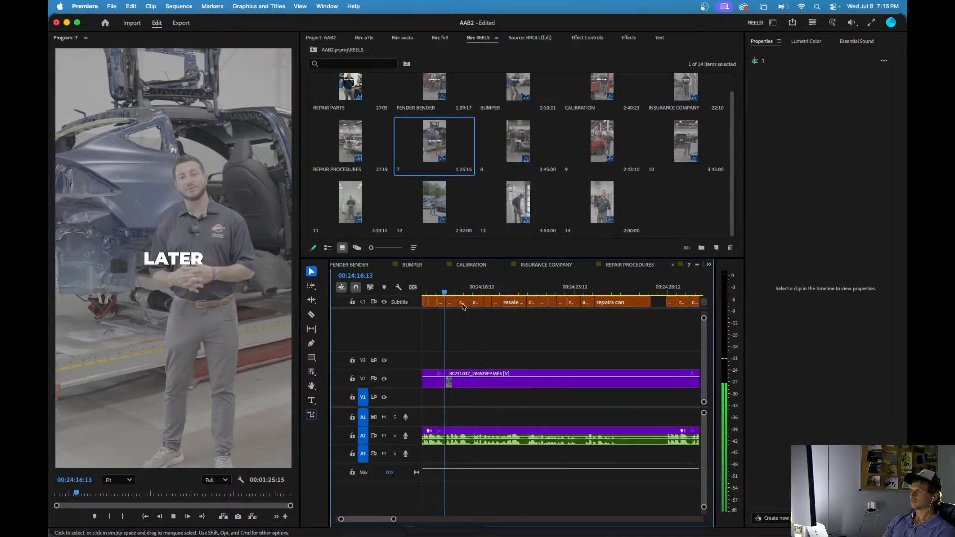
# - Ripple trim the first "Improper repairs" attempt up to the repeated take, and play through the new take
pyautogui.scroll(-3, 464, 314)
pyautogui.moveTo(528, 289)
pyautogui.mouseDown()
pyautogui.moveTo(540, 289)
pyautogui.moveTo(529, 296)
pyautogui.mouseUp()
pyautogui.press('space')
pyautogui.scroll(5, 540, 334)
pyautogui.press('q')
pyautogui.press('space')
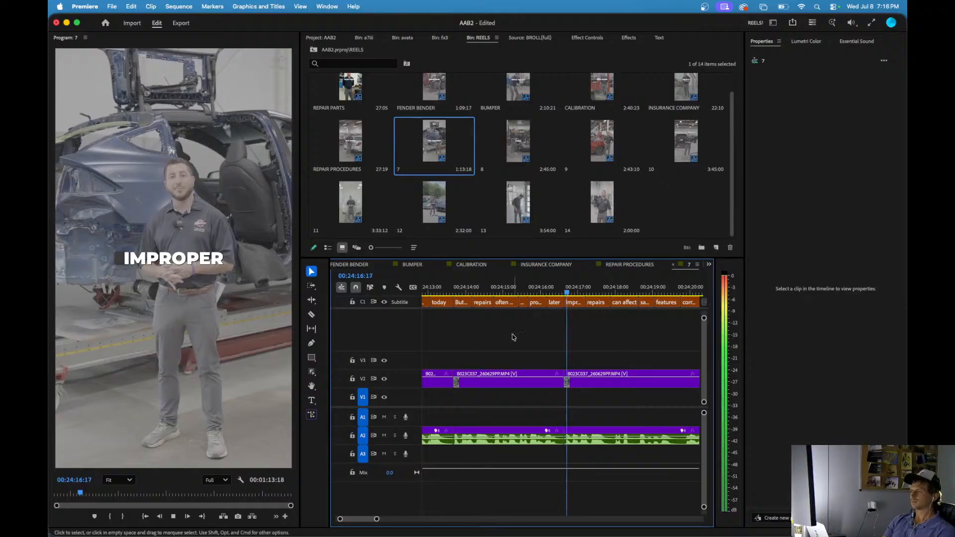
pyautogui.scroll(-3, 564, 341)
pyautogui.scroll(-3, 564, 340)
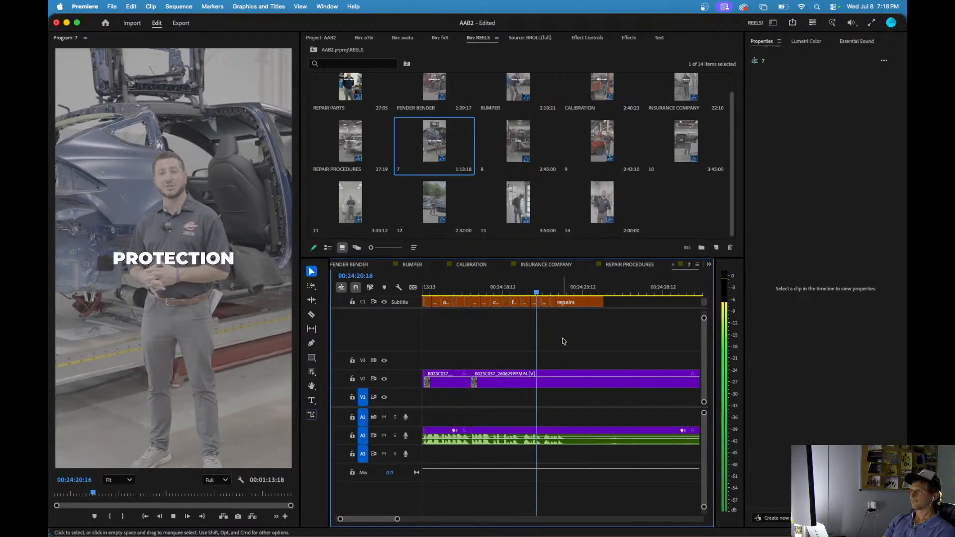
# - Ripple trim the silent gap between the end of the "functional repairs" line and the start of the next spoken line
pyautogui.scroll(3, 562, 341)
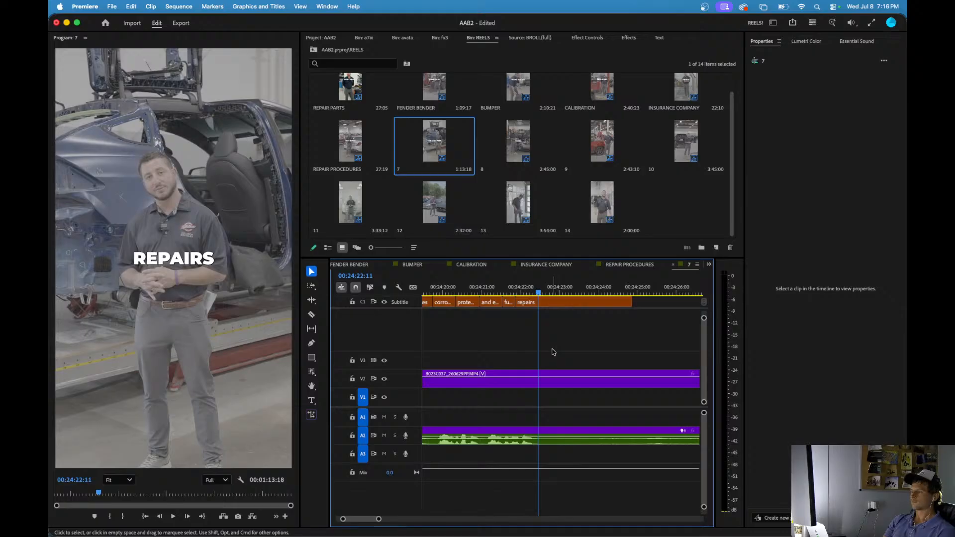
pyautogui.scroll(-5, 553, 352)
pyautogui.scroll(-3, 602, 318)
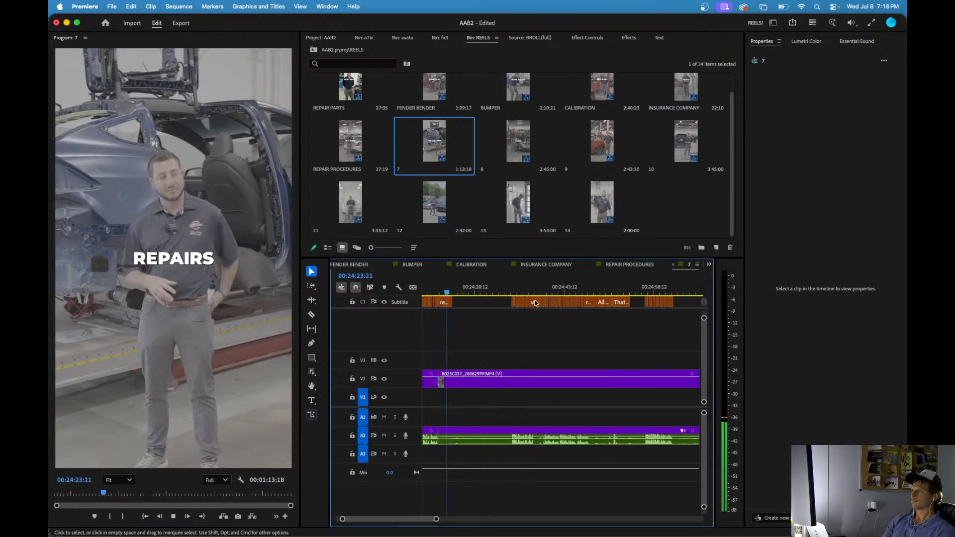
pyautogui.click(510, 293)
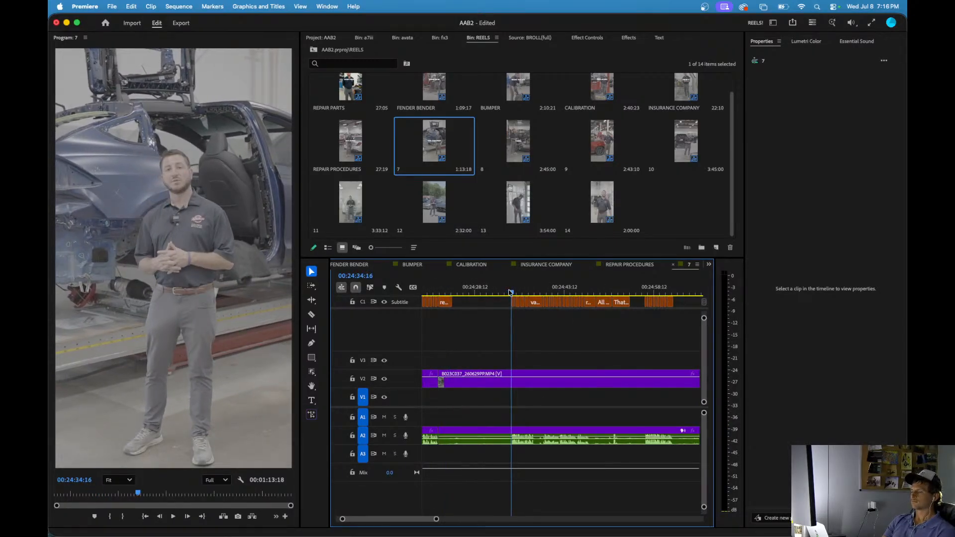
pyautogui.press('q')
pyautogui.press('=')
pyautogui.scroll(-4, 571, 364)
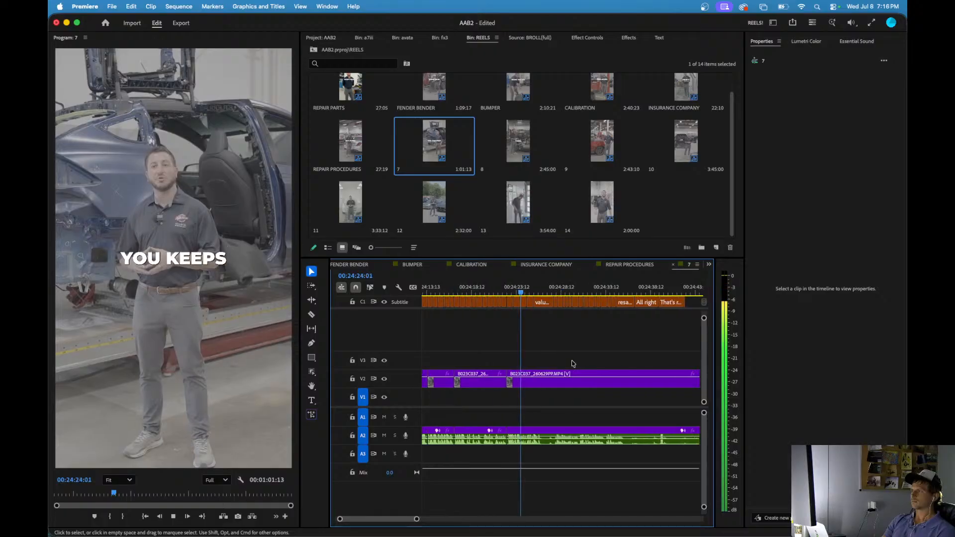
# - Ripple trim the flubbed "value up" take and the talk after it, up to the start of the repeated take
pyautogui.scroll(3, 551, 363)
pyautogui.scroll(2, 538, 364)
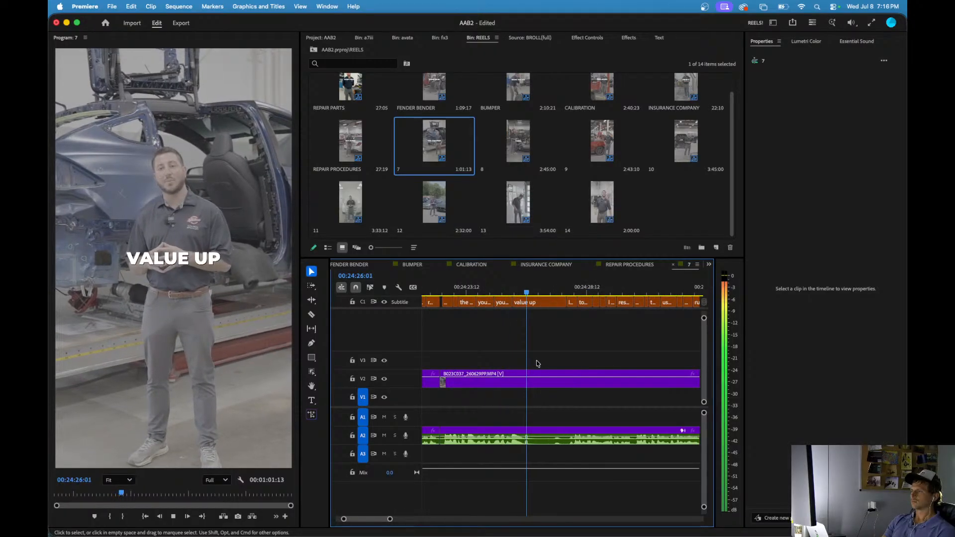
pyautogui.scroll(-1, 538, 358)
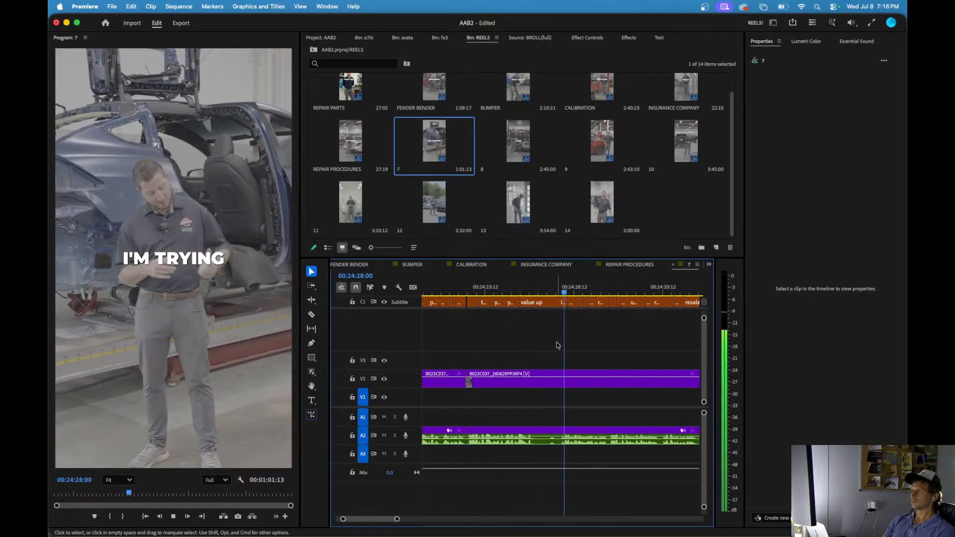
pyautogui.scroll(-3, 569, 345)
pyautogui.click(610, 296)
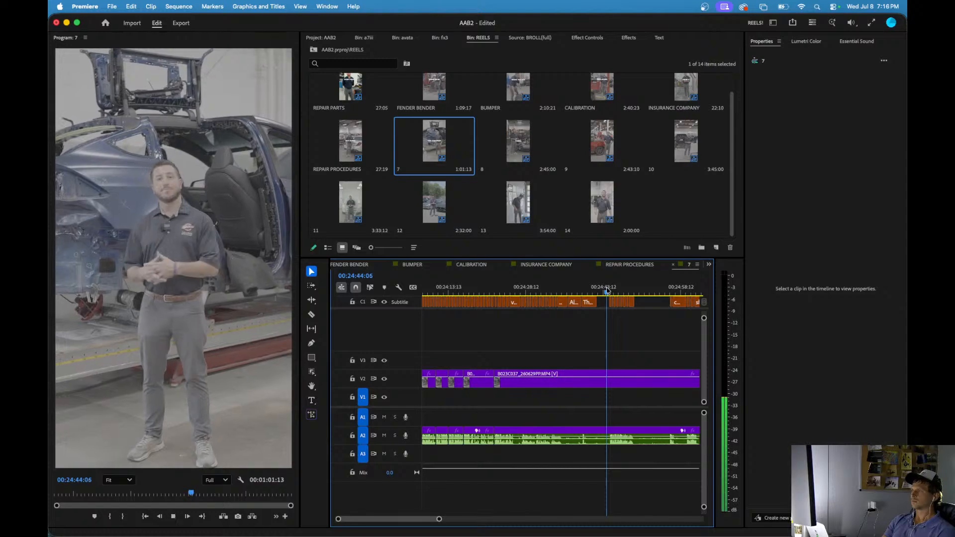
pyautogui.scroll(4, 610, 299)
pyautogui.moveTo(512, 293); pyautogui.dragTo(516, 289)
pyautogui.press('q')
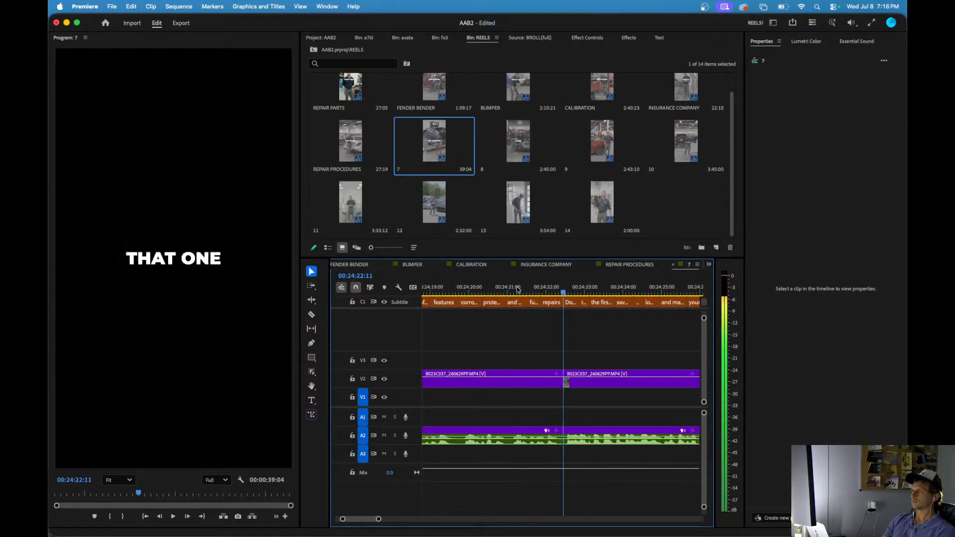
# - Play through the new "saves money" take and split the clip and its tracks right after "resale value"
pyautogui.press('space')
pyautogui.scroll(-2, 536, 326)
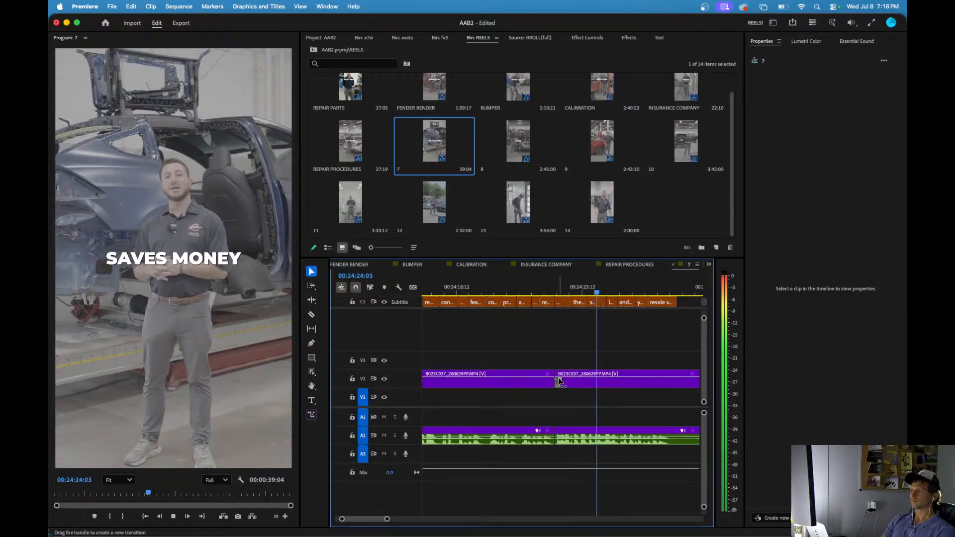
pyautogui.scroll(3, 547, 373)
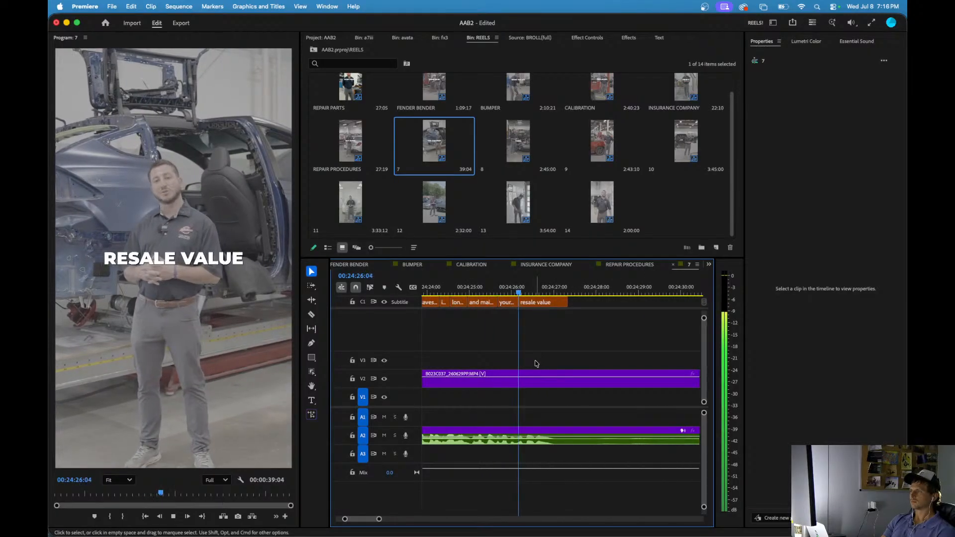
pyautogui.press('space')
pyautogui.press('super+k')
pyautogui.press('space')
# - Ripple trim the pause and the first "choose" attempt between the "resale value" split and the "Always choose quality" take
pyautogui.scroll(-3, 535, 363)
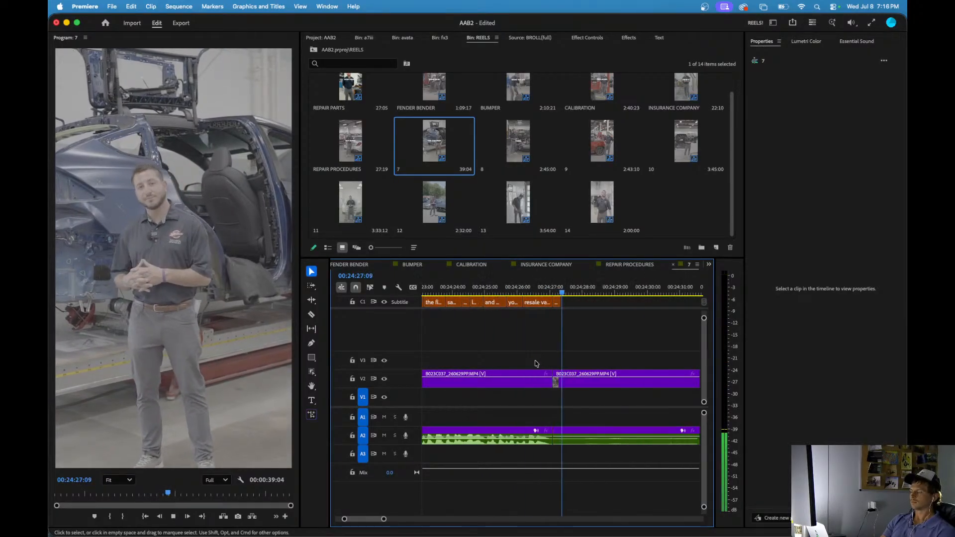
pyautogui.click(624, 292)
pyautogui.hscroll(3, 625, 293)
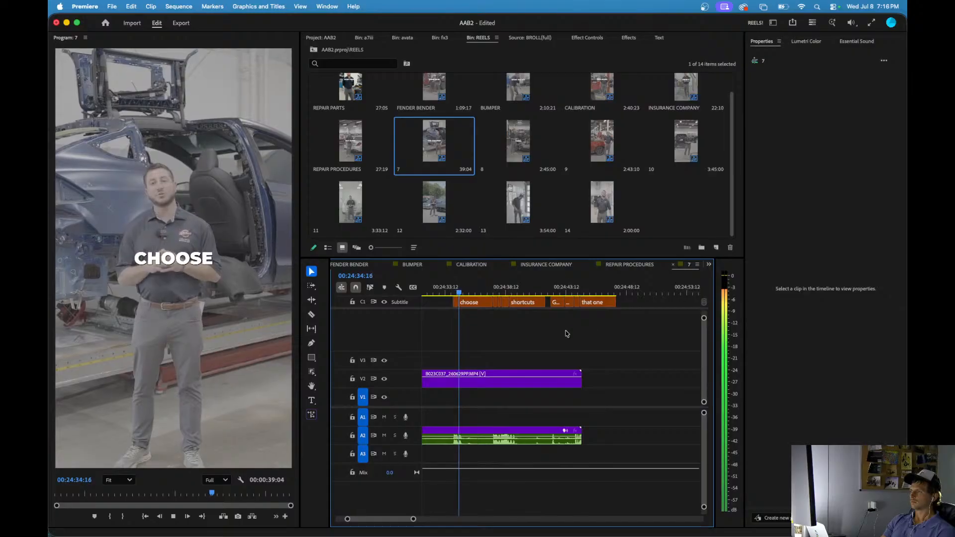
pyautogui.scroll(3, 521, 352)
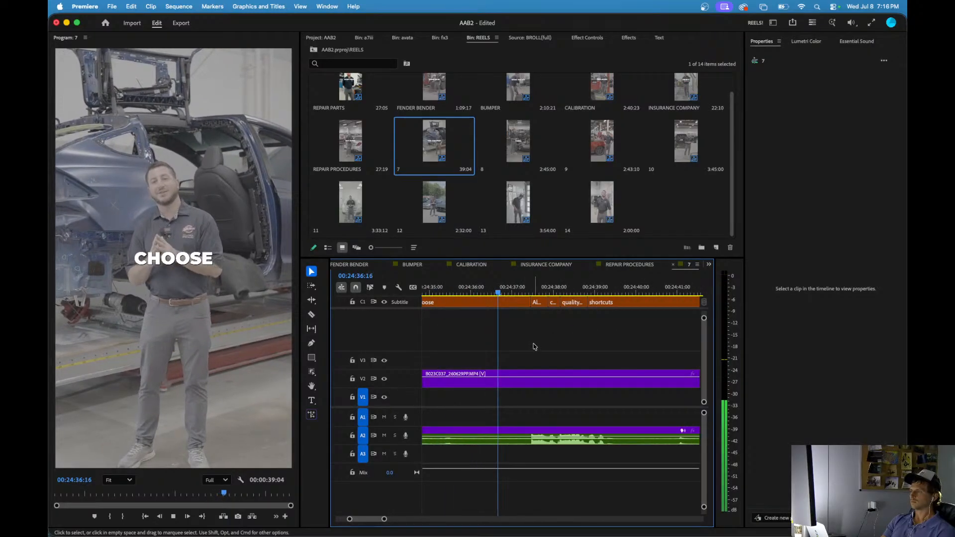
pyautogui.press('q')
pyautogui.press('space')
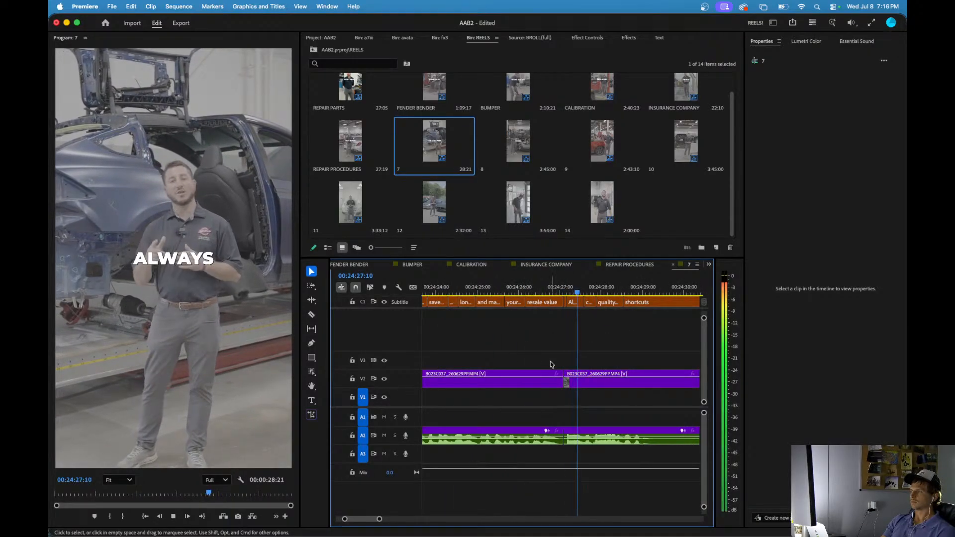
# - Split the clip and its tracks after "shortcuts" and delete all remaining footage, audio and captions behind the split
pyautogui.scroll(-3, 550, 361)
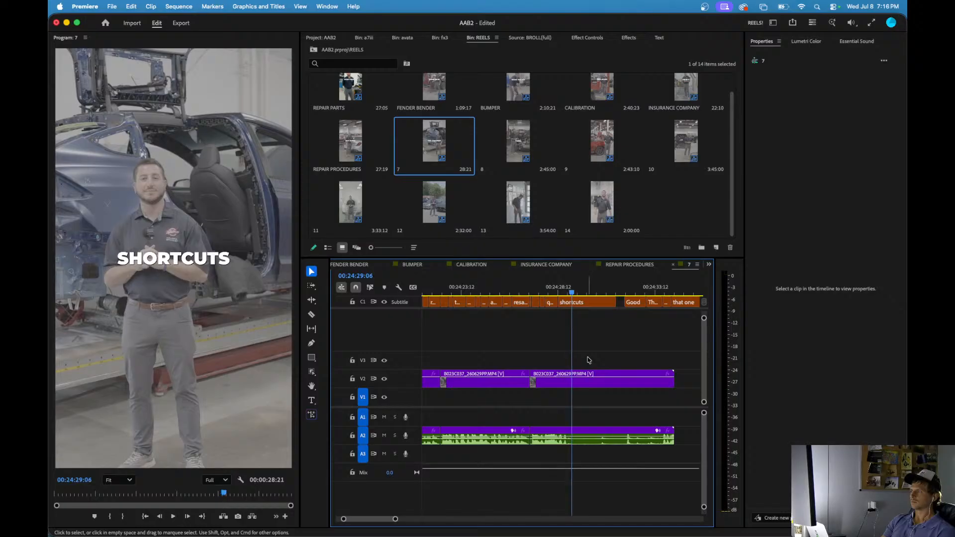
pyautogui.press('super+k')
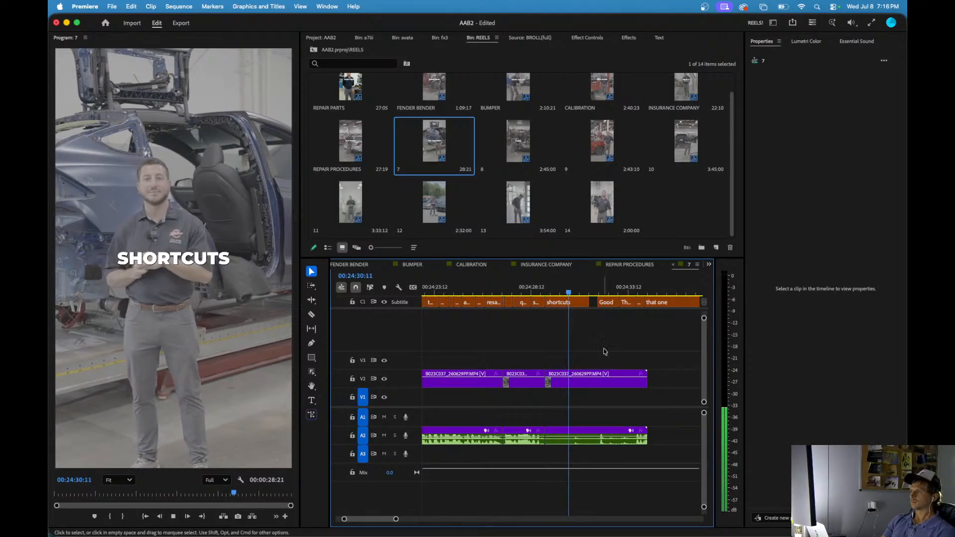
pyautogui.scroll(3, 601, 355)
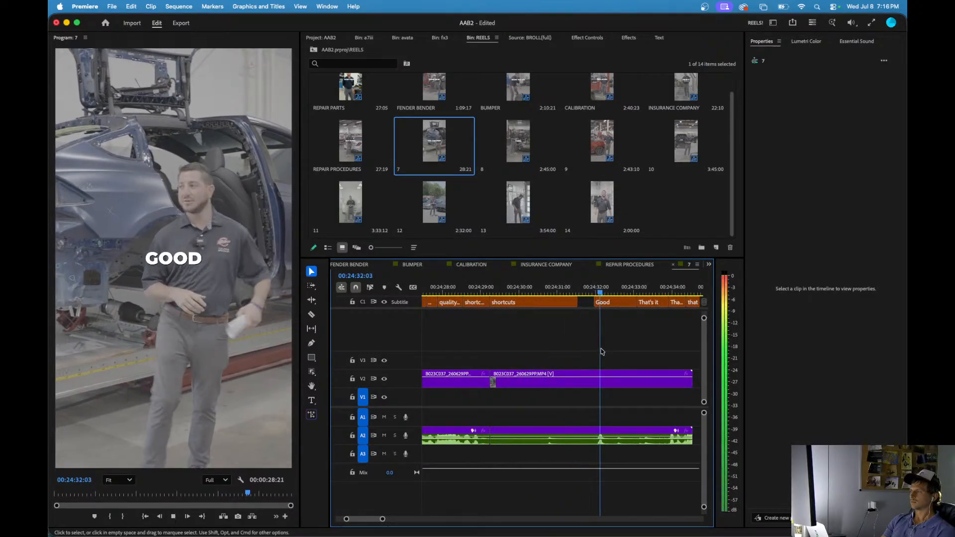
pyautogui.scroll(-5, 600, 352)
pyautogui.moveTo(637, 299); pyautogui.dragTo(552, 514)
pyautogui.press('Delete')
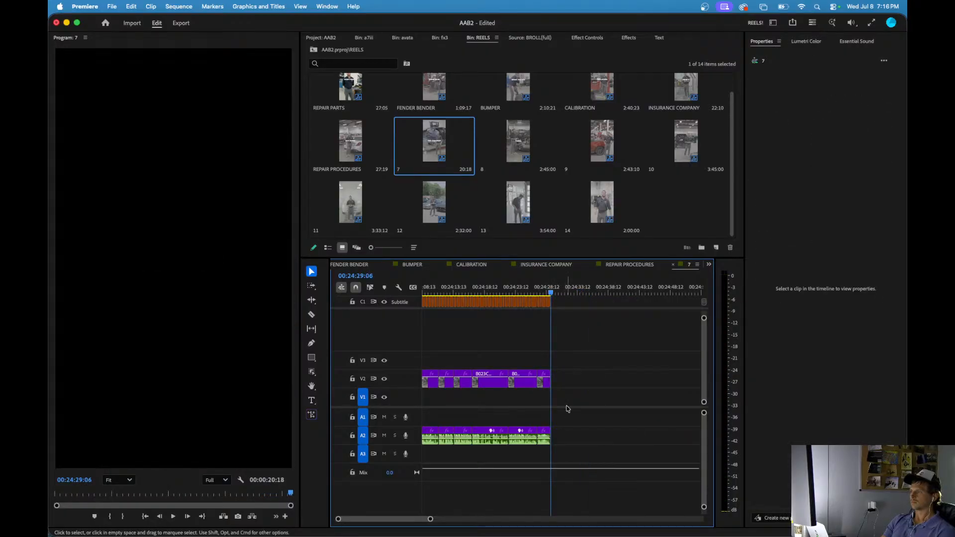
# - Play the trimmed sequence from its start to check the opening "The cheapest repair isn't always" line
pyautogui.press('Home')
pyautogui.press('space')
pyautogui.scroll(-2, 496, 368)
pyautogui.press('space')
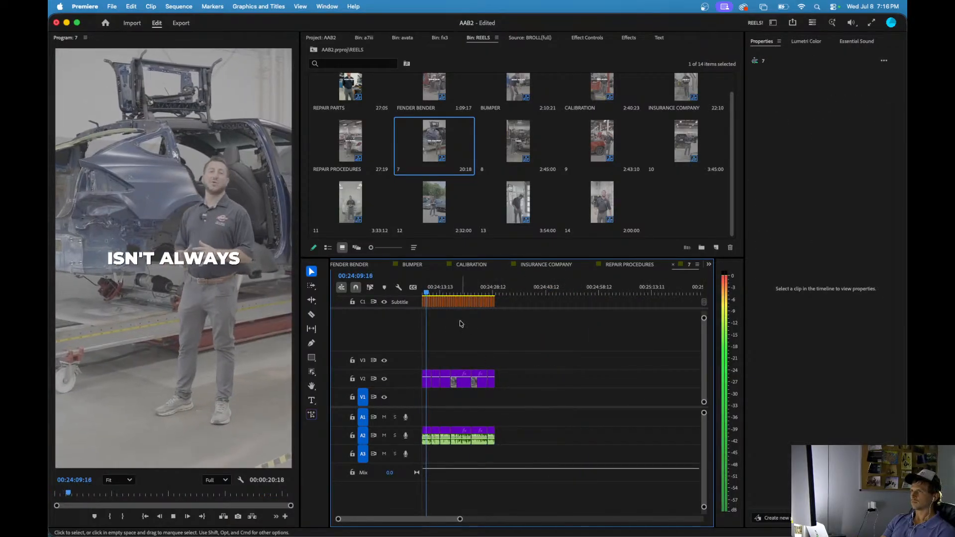
pyautogui.scroll(5, 448, 323)
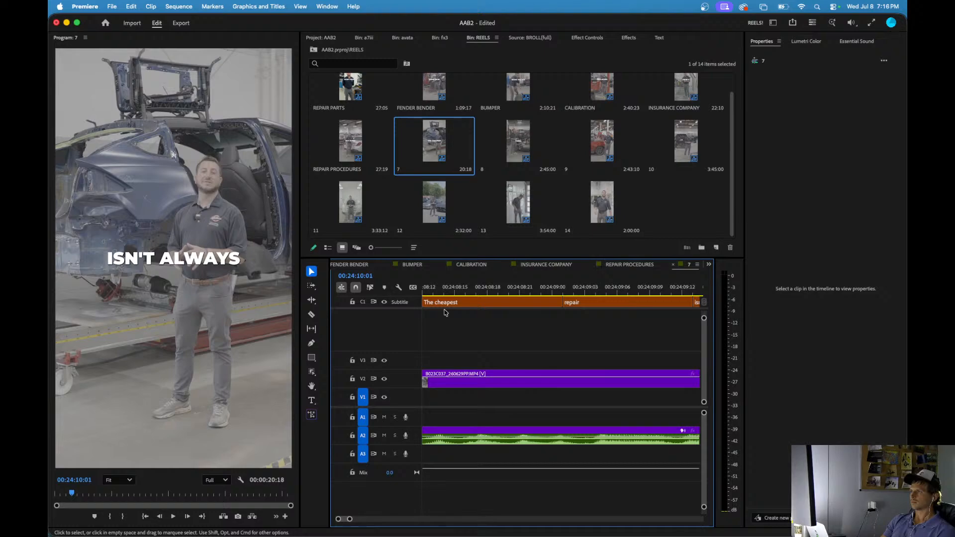
pyautogui.moveTo(437, 291); pyautogui.dragTo(388, 287)
pyautogui.press('space')
pyautogui.scroll(-4, 437, 341)
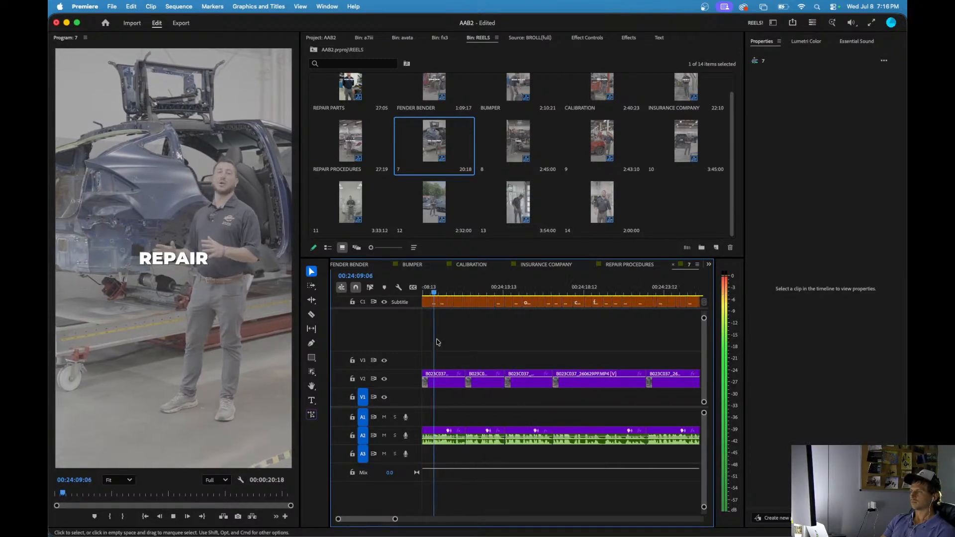
pyautogui.press('space')
# - Check the A2 audio clips together and play the cut on from "isn't always" to the "corrosion" line
pyautogui.moveTo(577, 424); pyautogui.dragTo(386, 442)
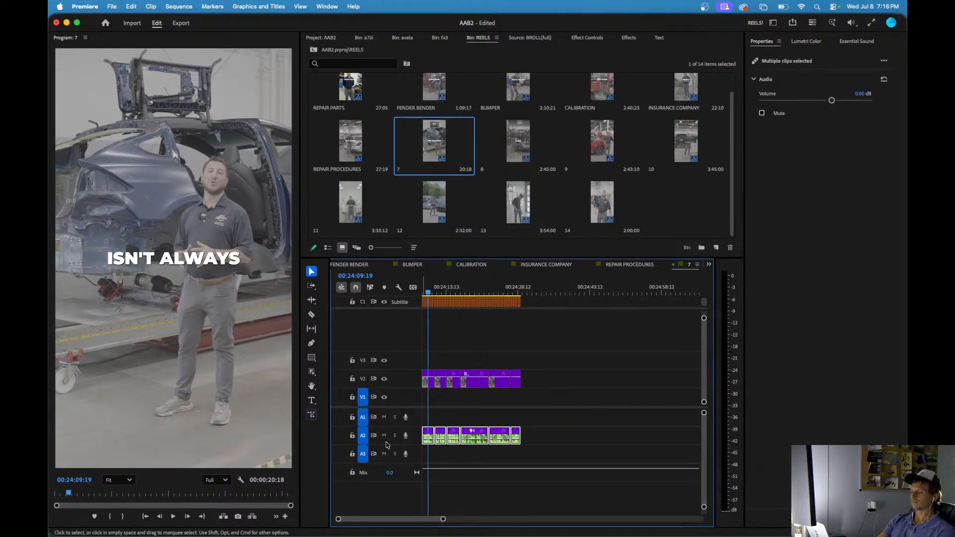
pyautogui.press('space')
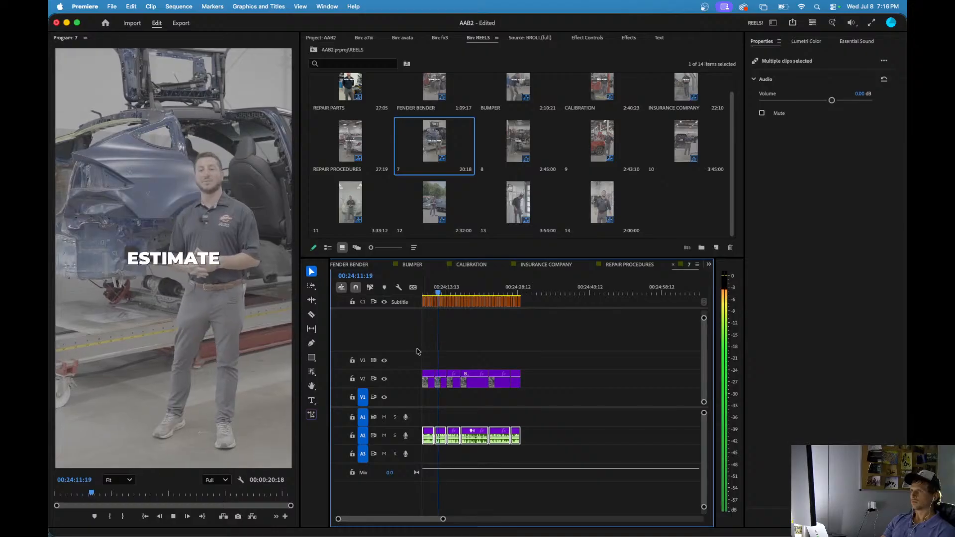
pyautogui.scroll(3, 438, 369)
pyautogui.click(455, 356)
pyautogui.scroll(-2, 455, 356)
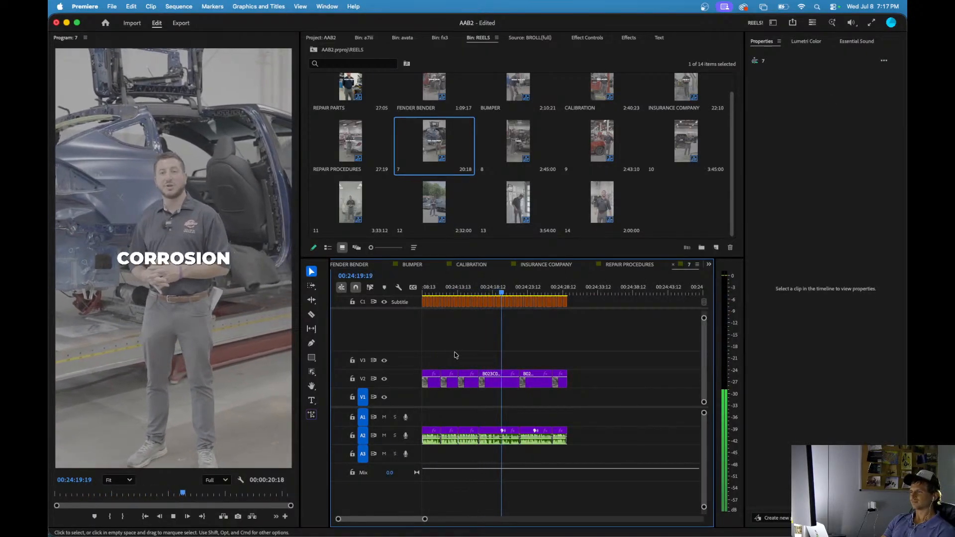
pyautogui.press('space')
# - Rename sequence 7 in the REELS bin as IMPROPER REPAIRS
pyautogui.click(412, 172)
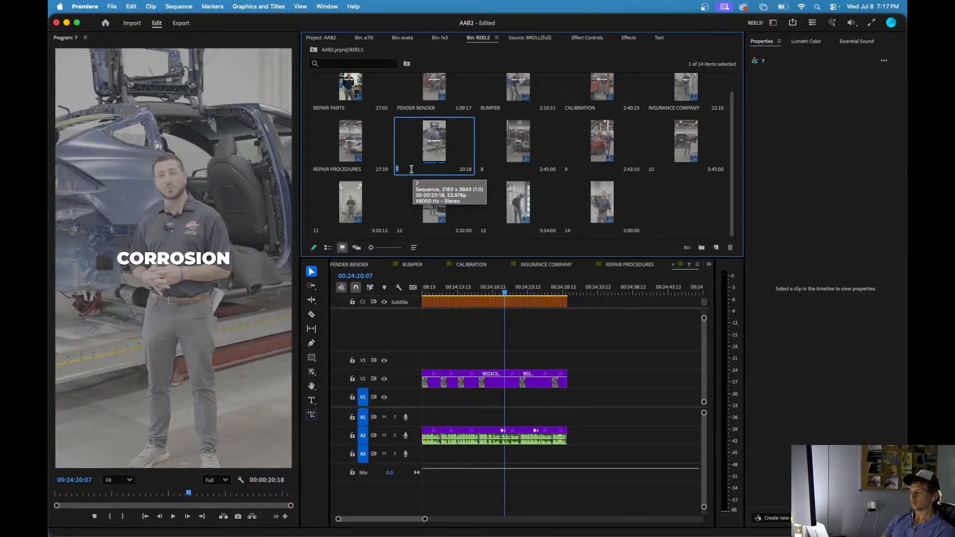
pyautogui.write('IMPROPER REPAIRS')
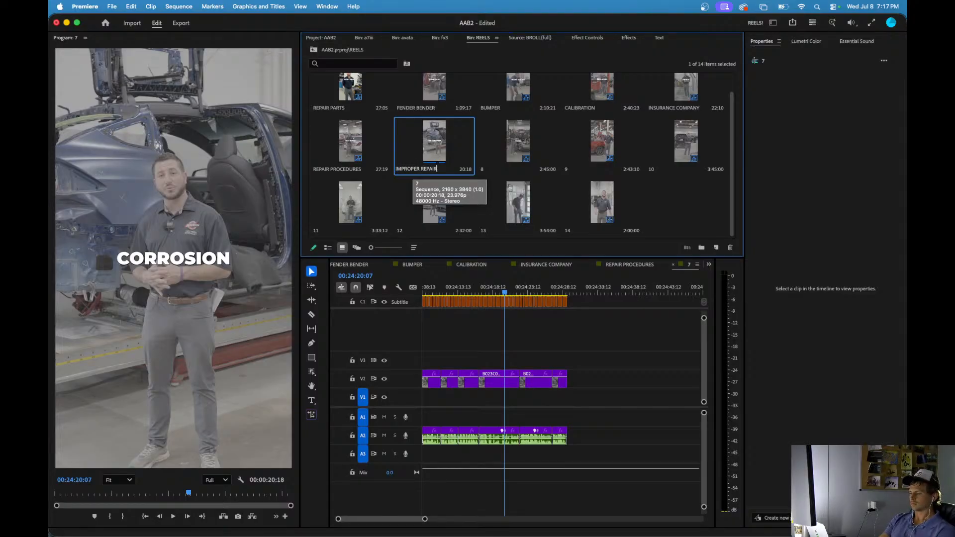
pyautogui.press('Return')
pyautogui.click(465, 336)
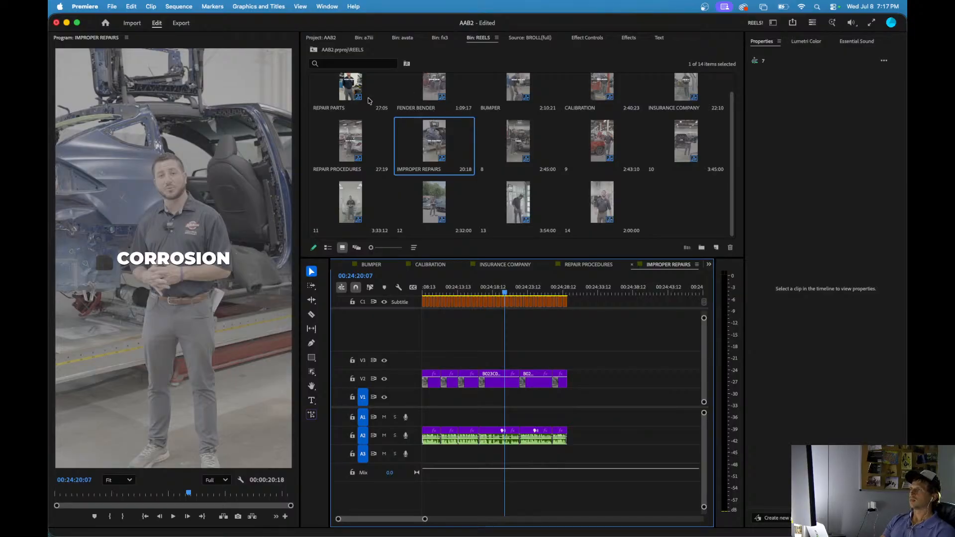
# - Save the project with the renamed sequence
pyautogui.scroll(1, 396, 152)
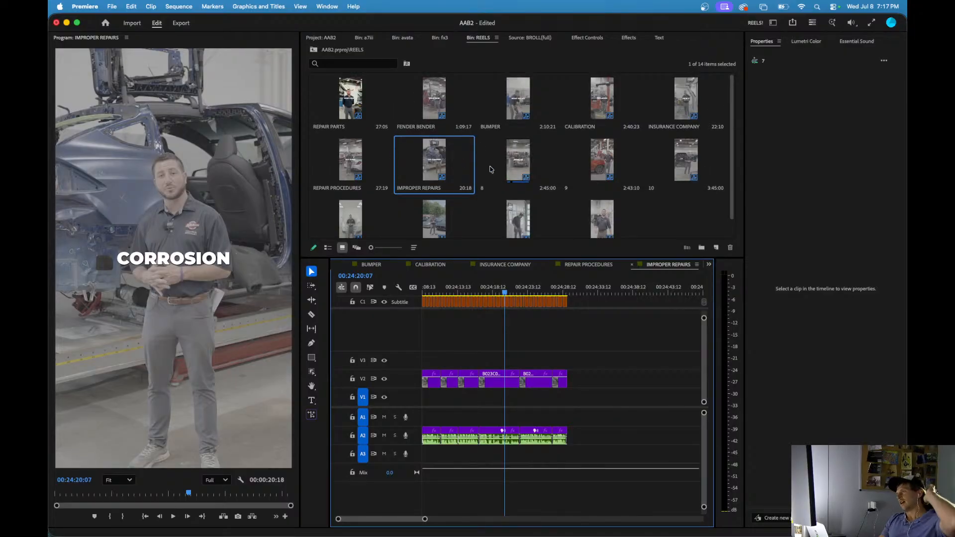
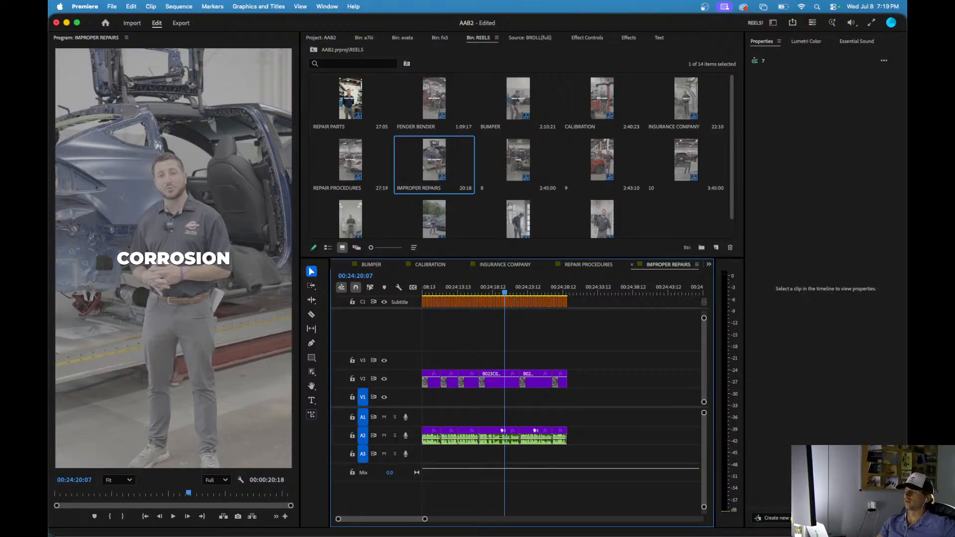
pyautogui.click(545, 358)
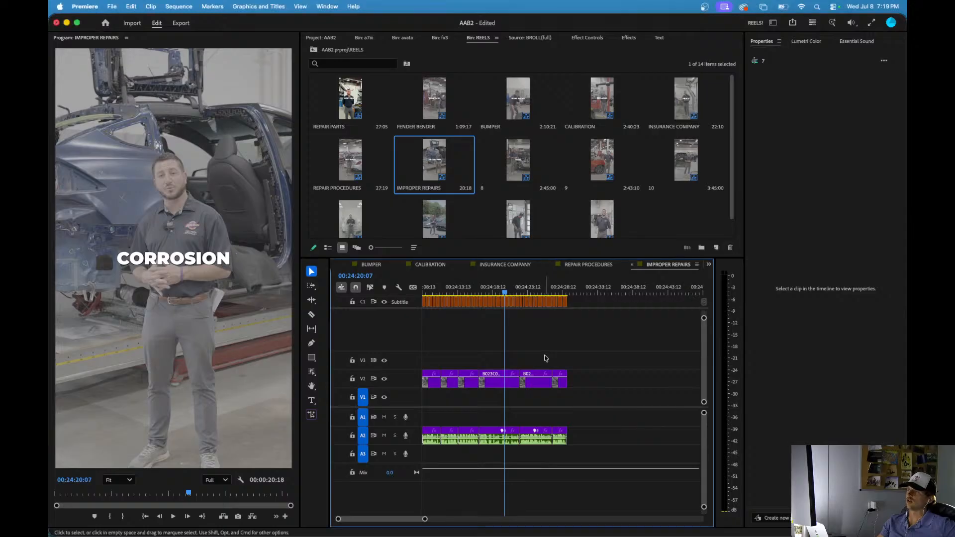
pyautogui.press('super+s')
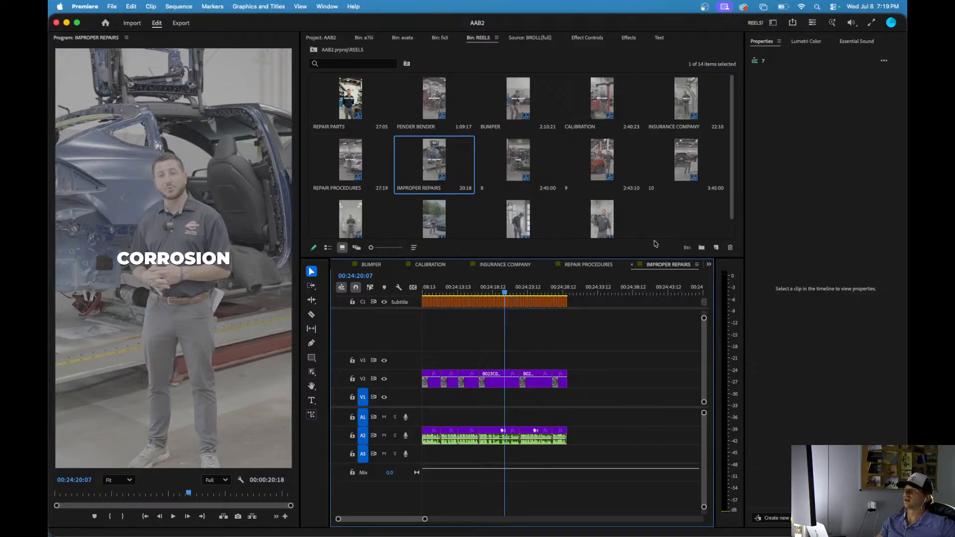
pyautogui.click(670, 242)
pyautogui.scroll(-2, 546, 197)
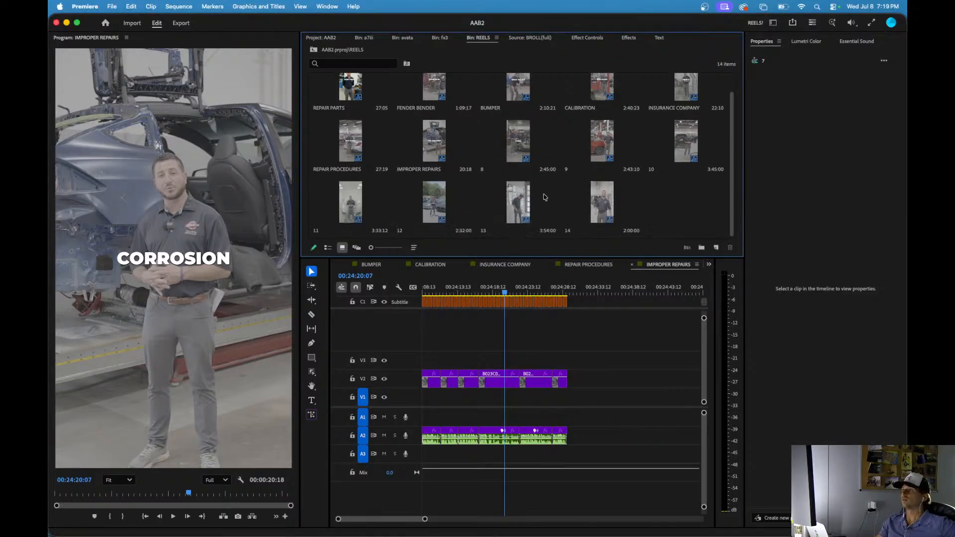
pyautogui.scroll(2, 545, 197)
pyautogui.click(536, 355)
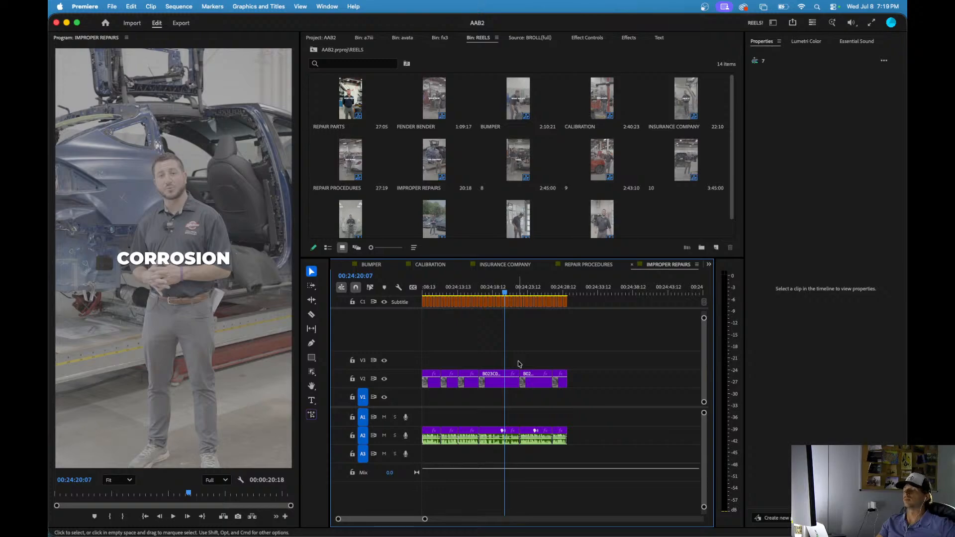